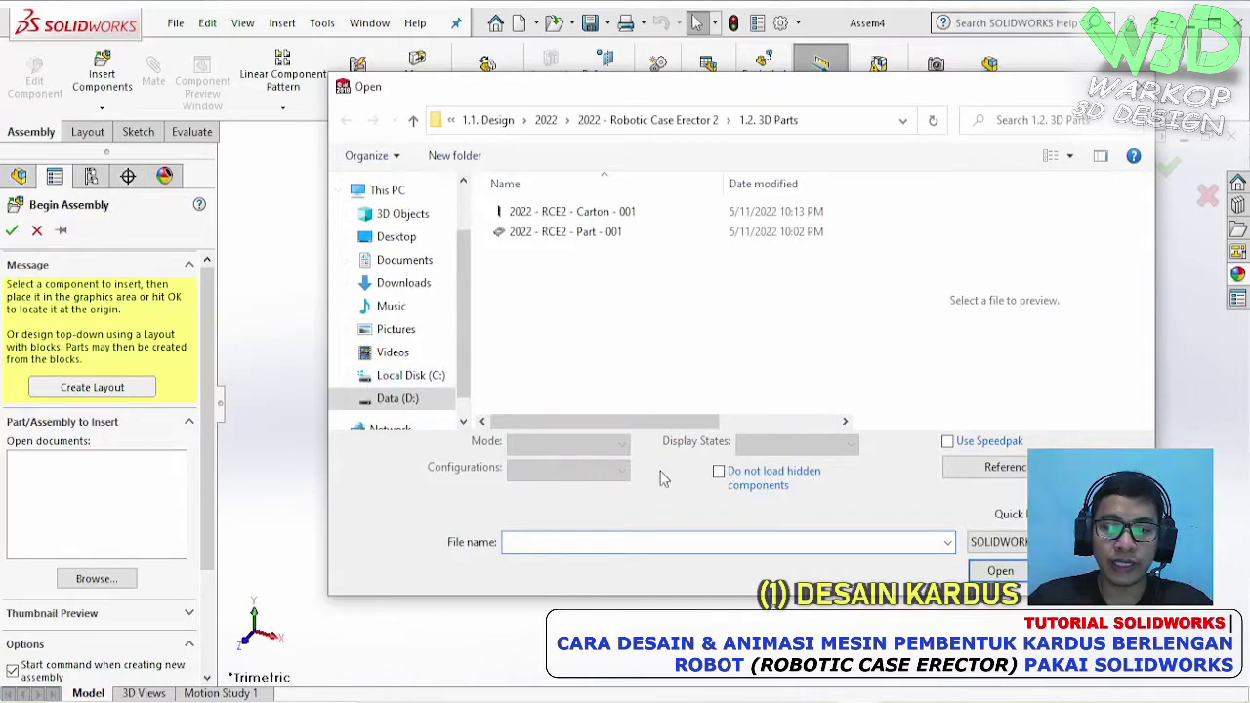
- Save the new empty assembly as "2022 - Robotic Case Erector 2 - 002" in the 1.0. 3D Total Assembly folder
key("Escape")
key("Escape")
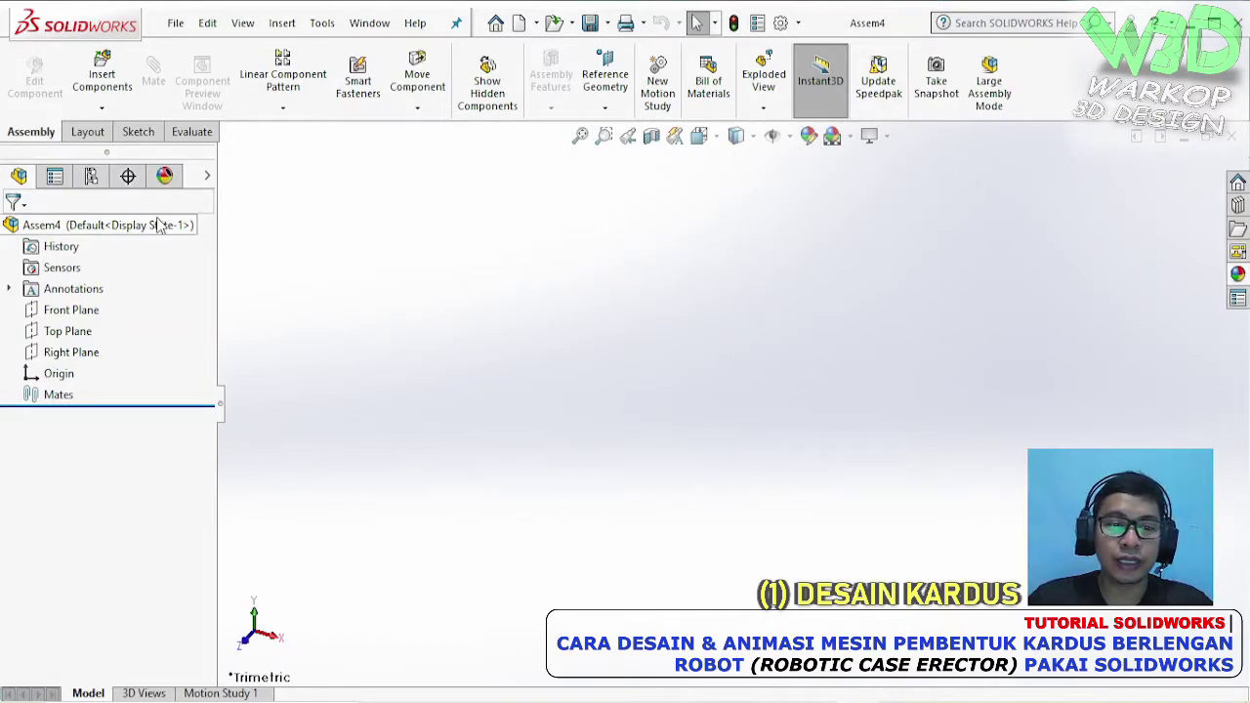
left_click(589, 23)
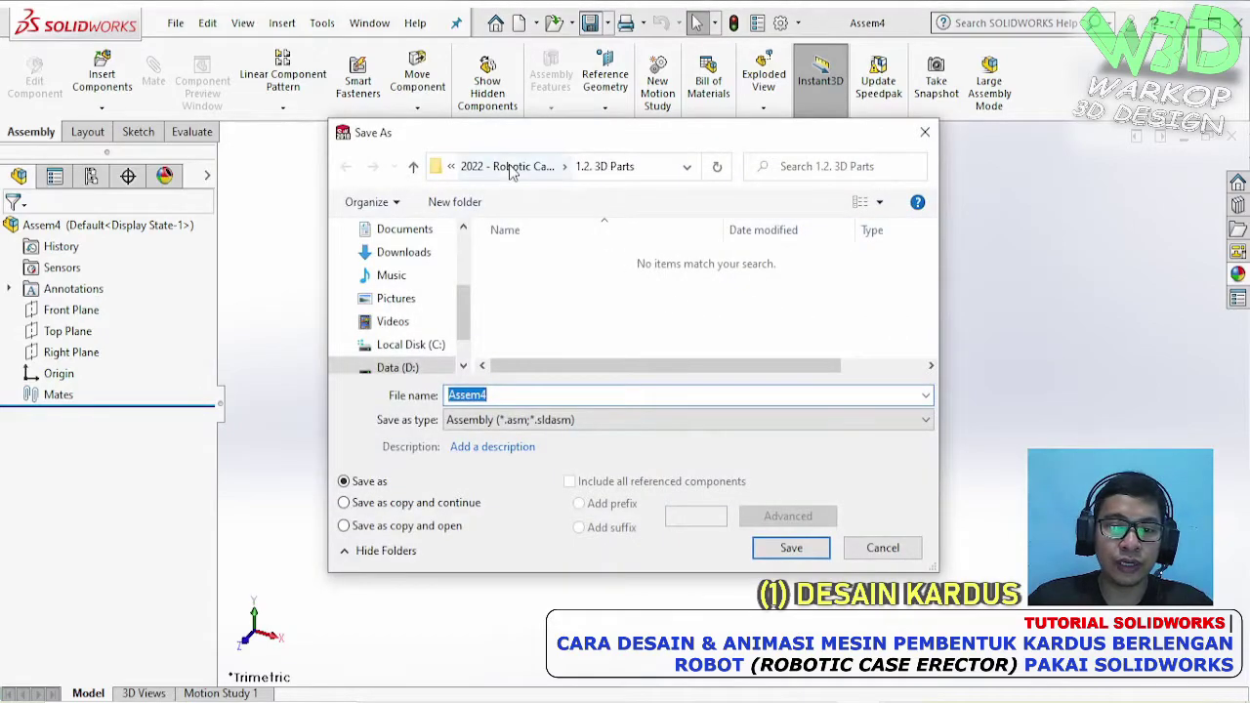
left_click(509, 168)
double_click(549, 256)
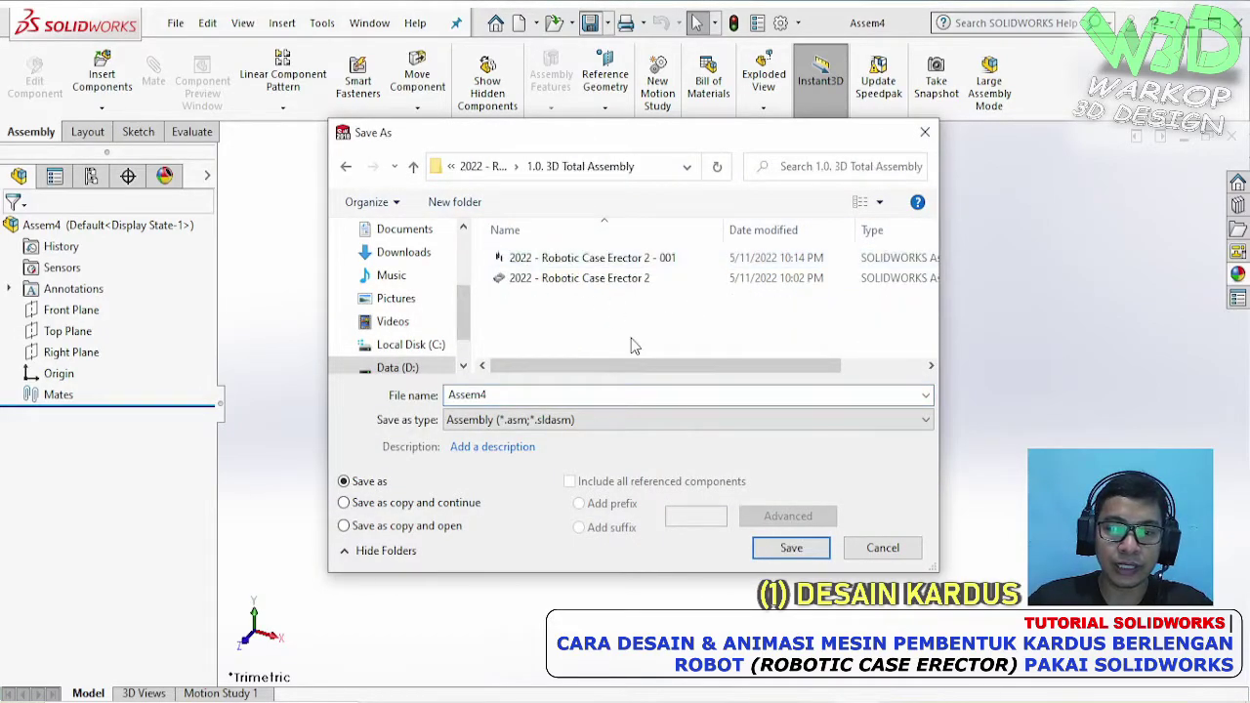
left_click(670, 260)
left_click(673, 402)
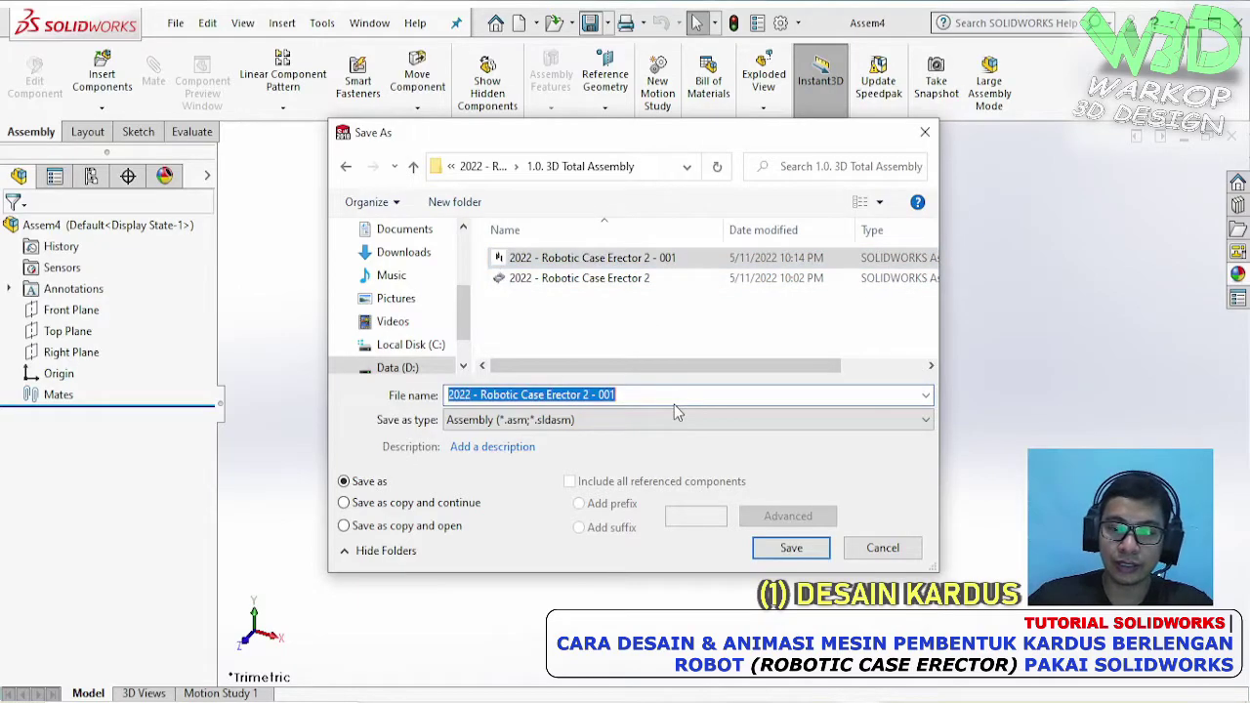
left_click(675, 392)
key("BackSpace")
type("2")
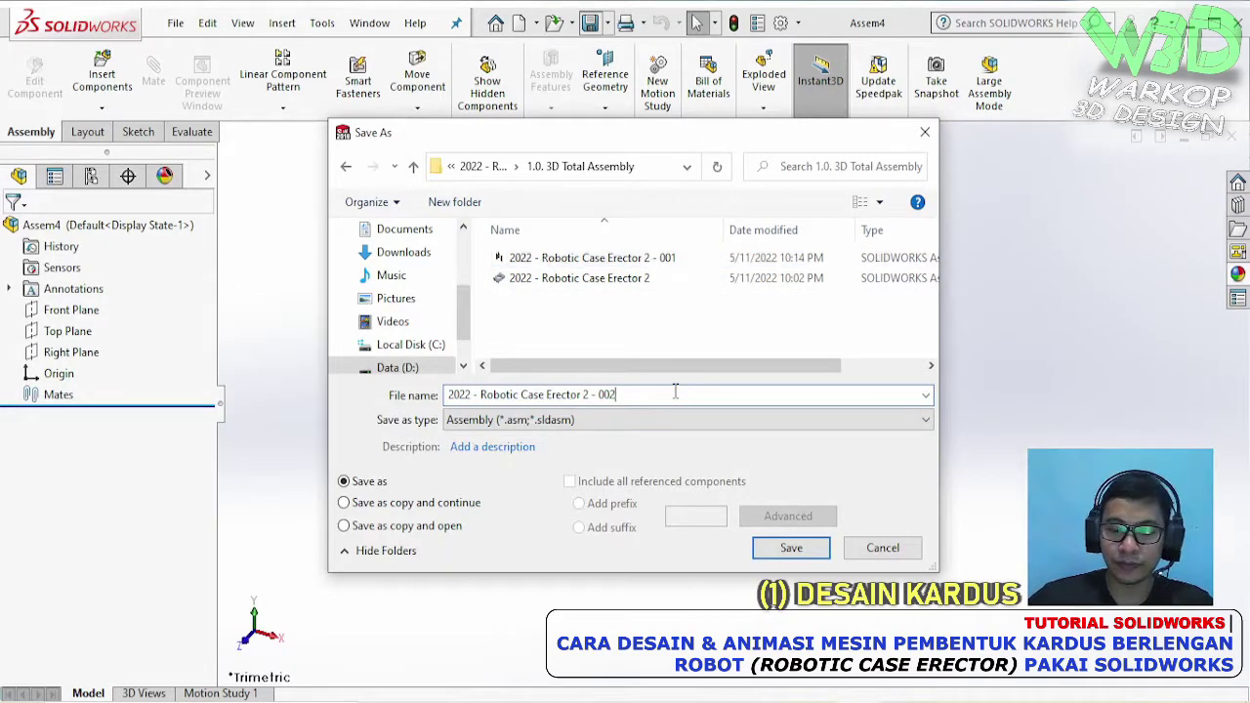
key("Return")
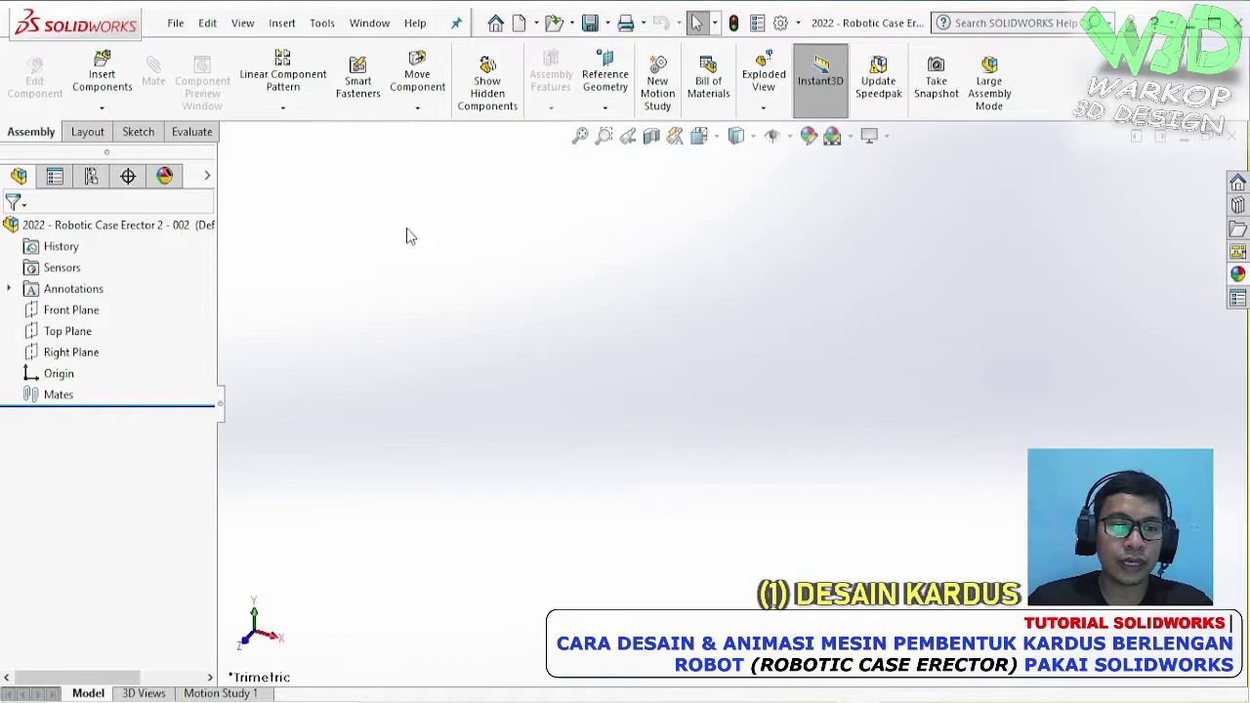
left_click(102, 107)
left_click(130, 156)
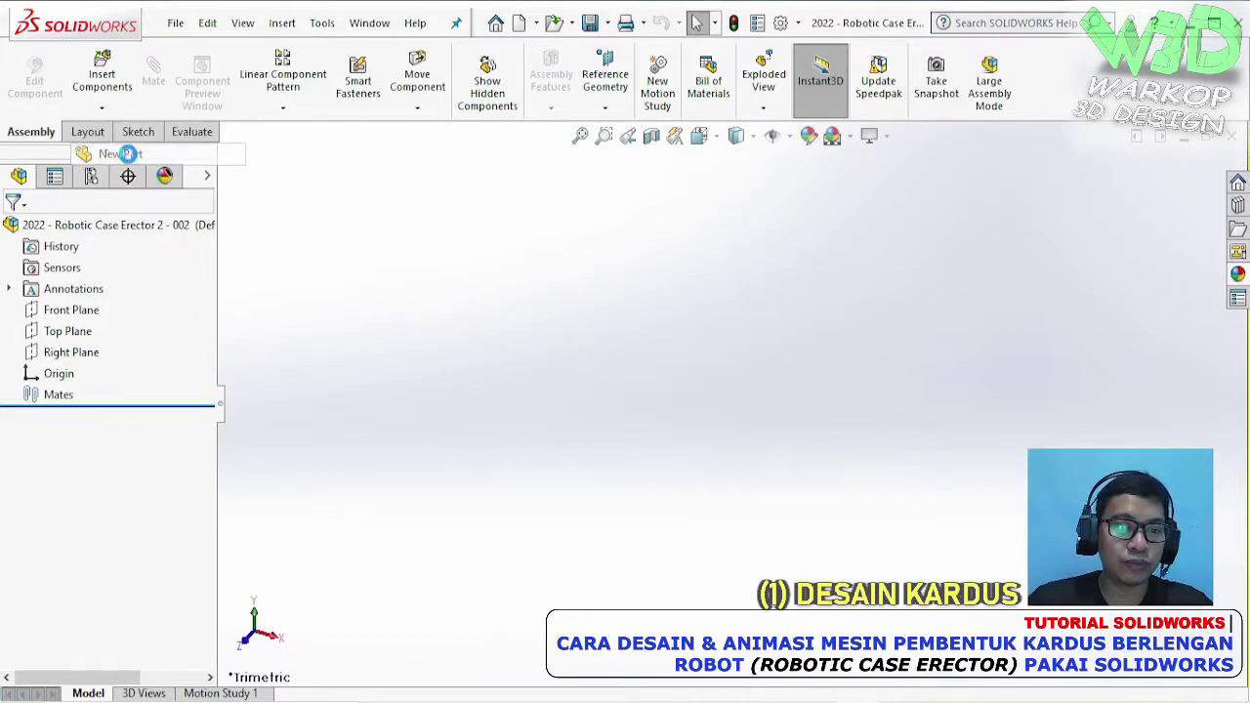
left_click(263, 279)
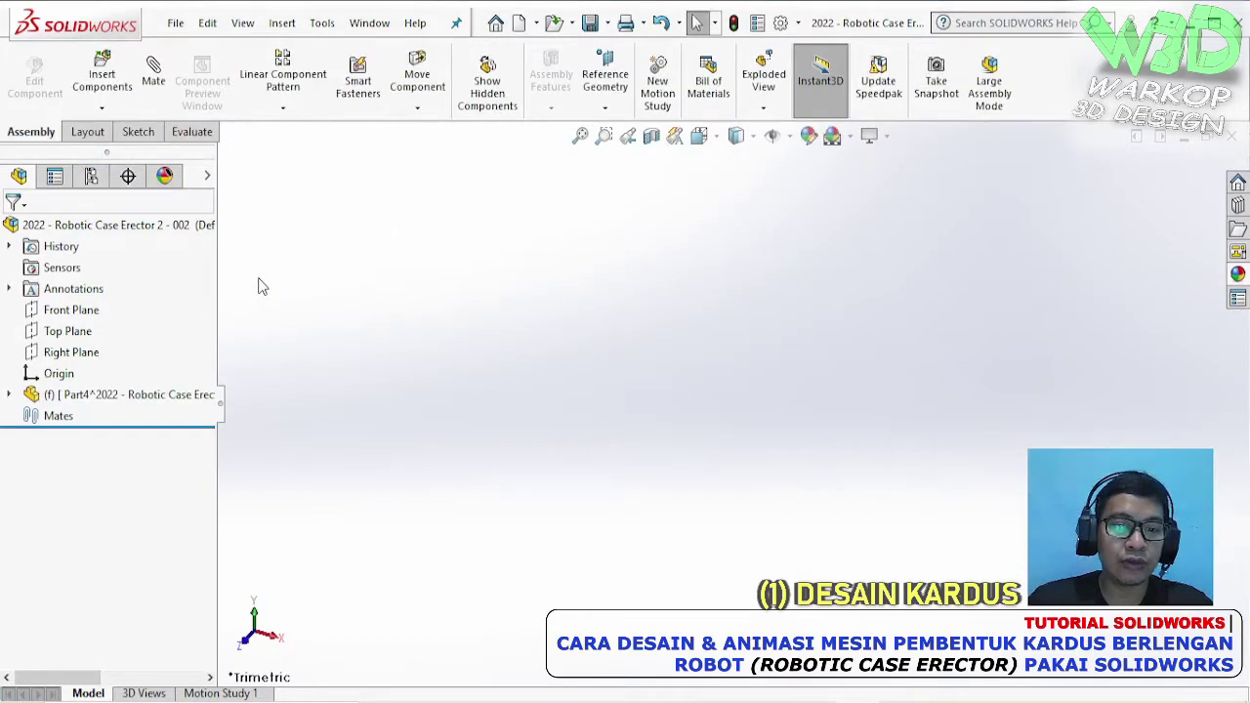
right_click(172, 398)
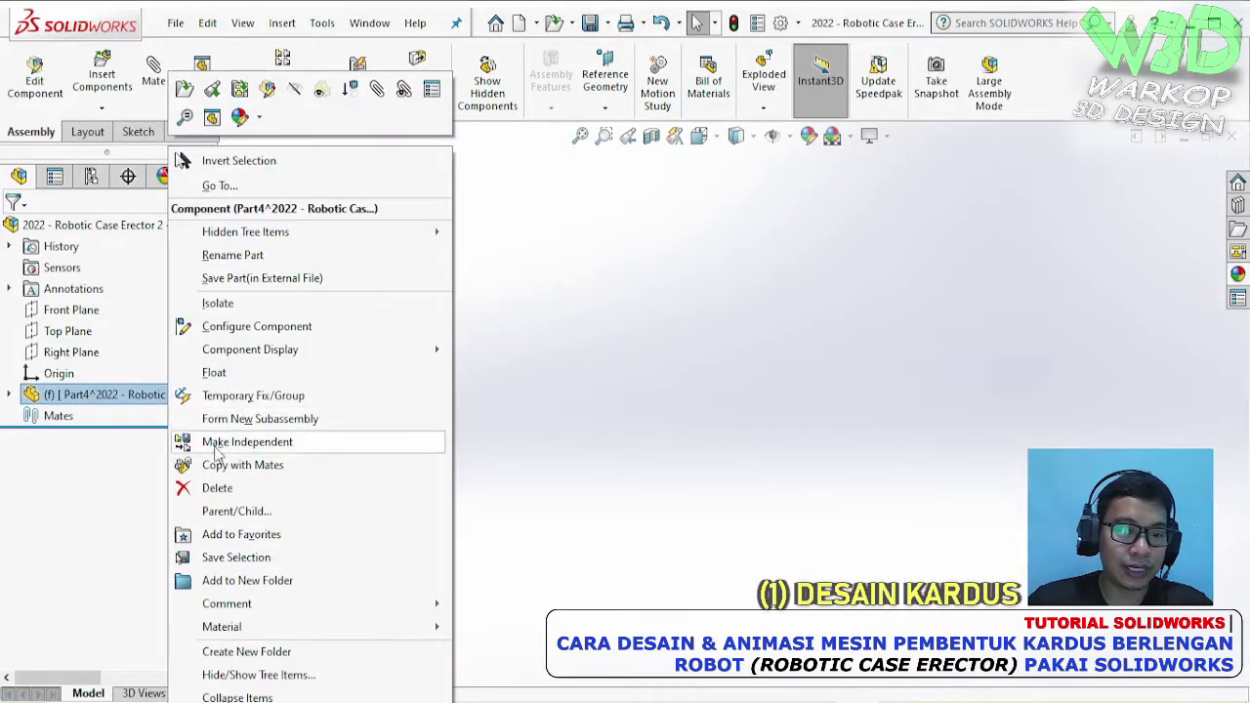
left_click(217, 488)
- Insert a new virtual part into the assembly and open it for in-context editing
left_click(101, 107)
left_click(130, 156)
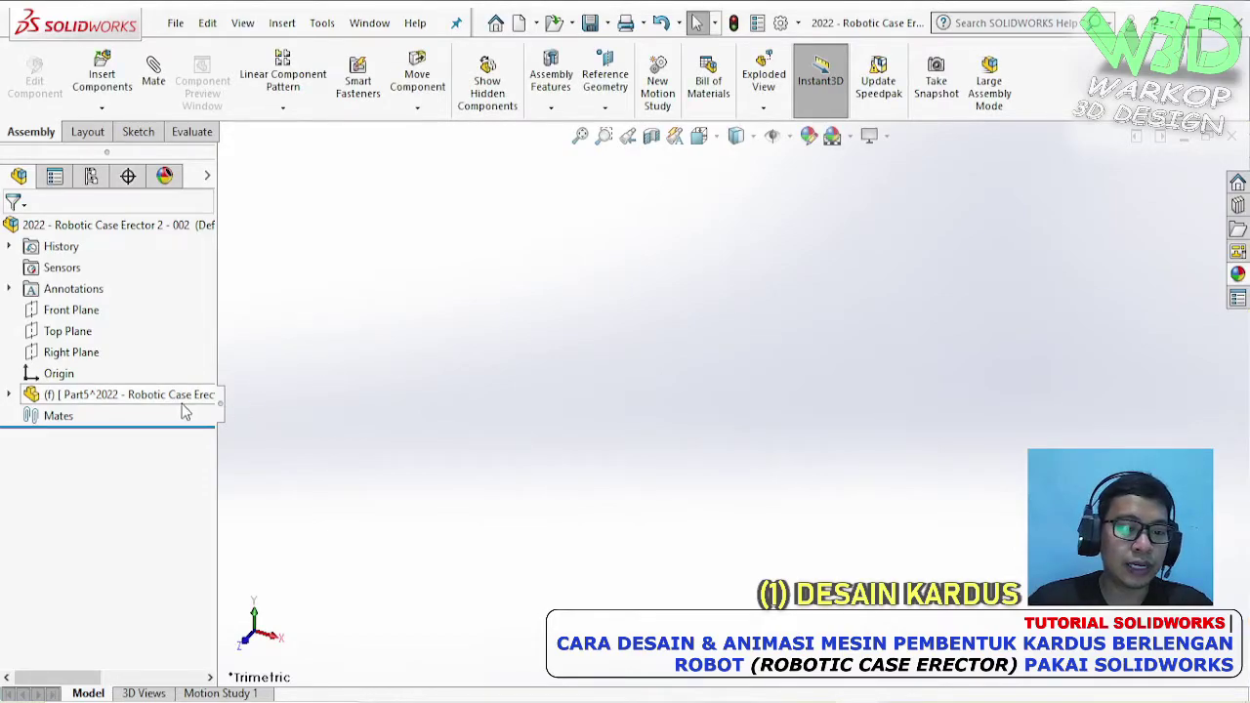
left_click(166, 404)
left_click(279, 338)
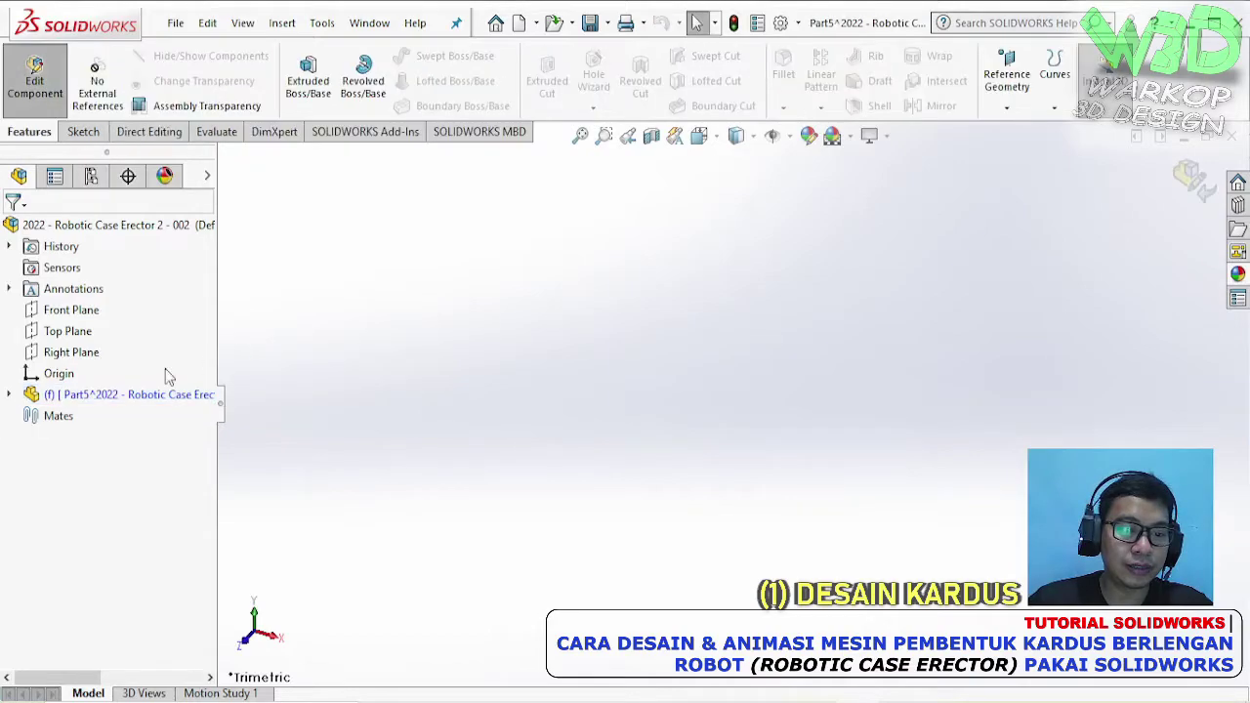
- Start a sketch on the new part's Front Plane and place a sketch point at the origin
left_click(10, 395)
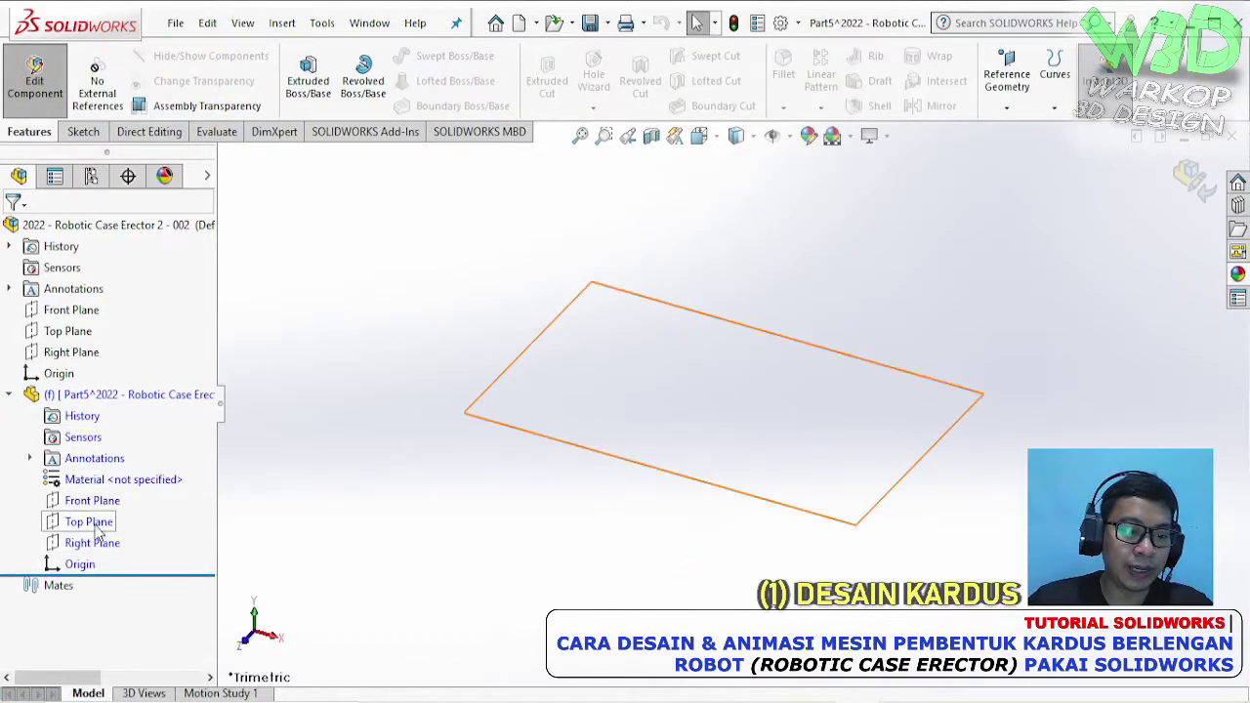
left_click(91, 503)
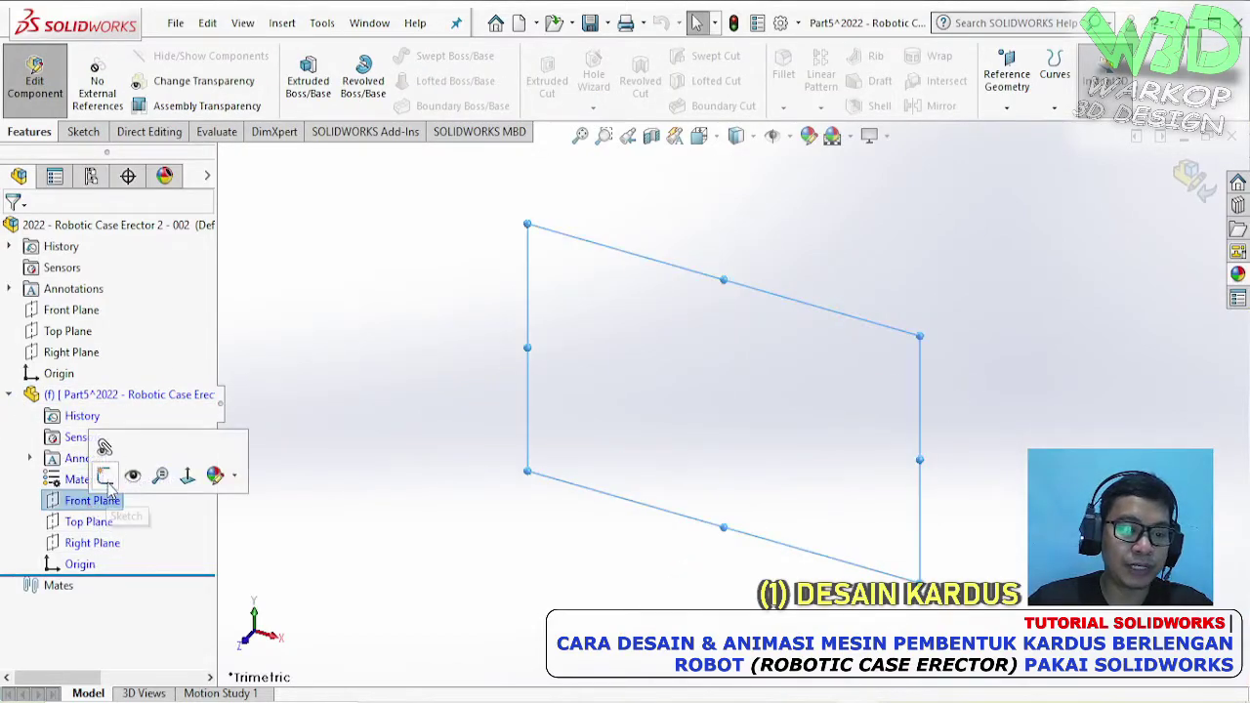
left_click(104, 475)
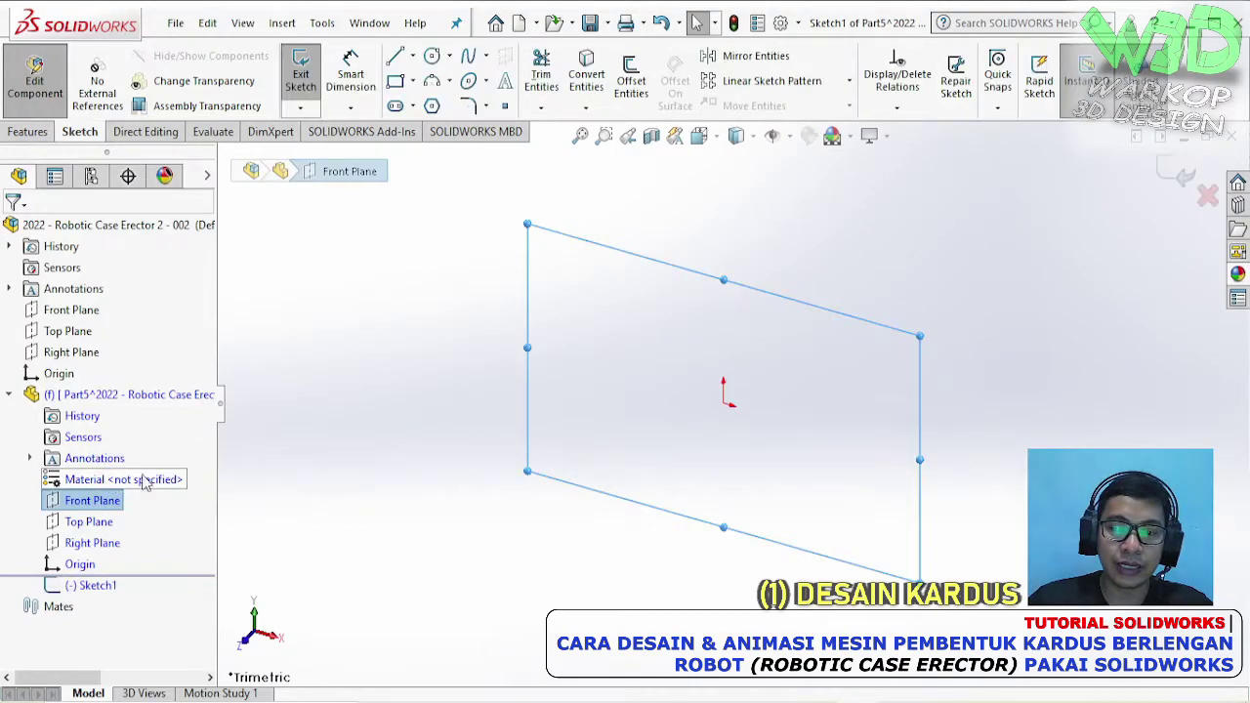
left_click(505, 107)
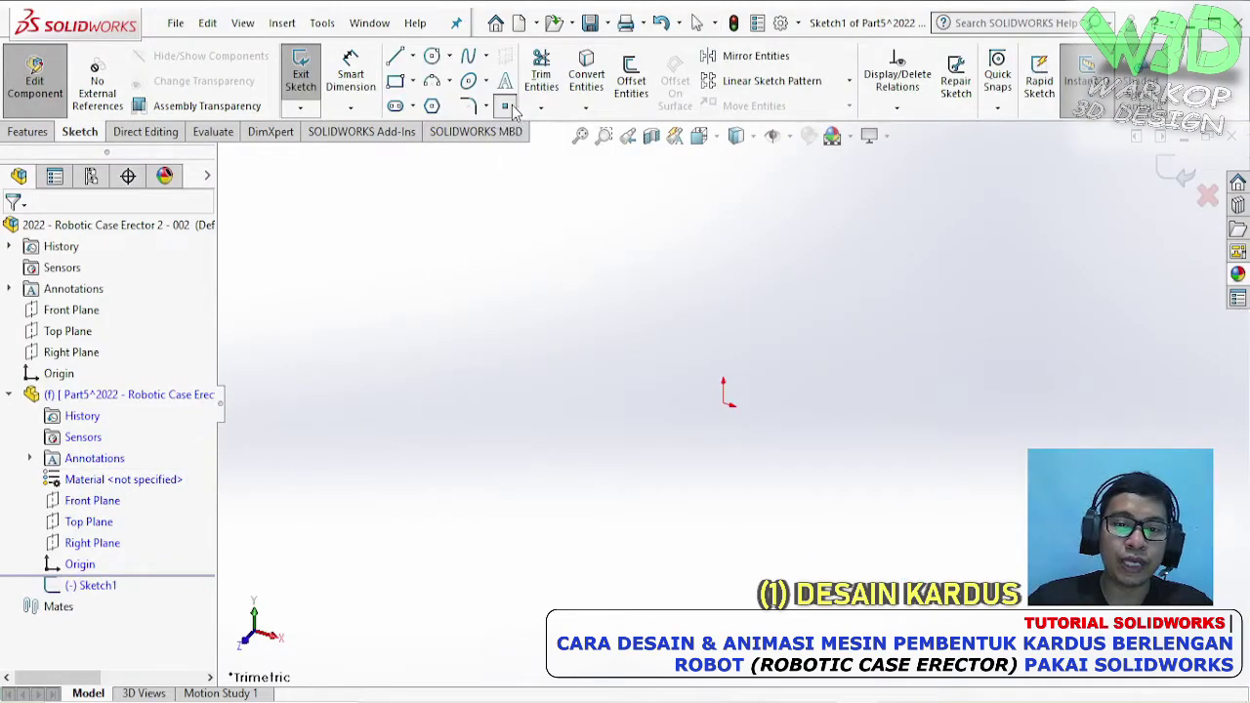
left_click(725, 406)
key("Escape")
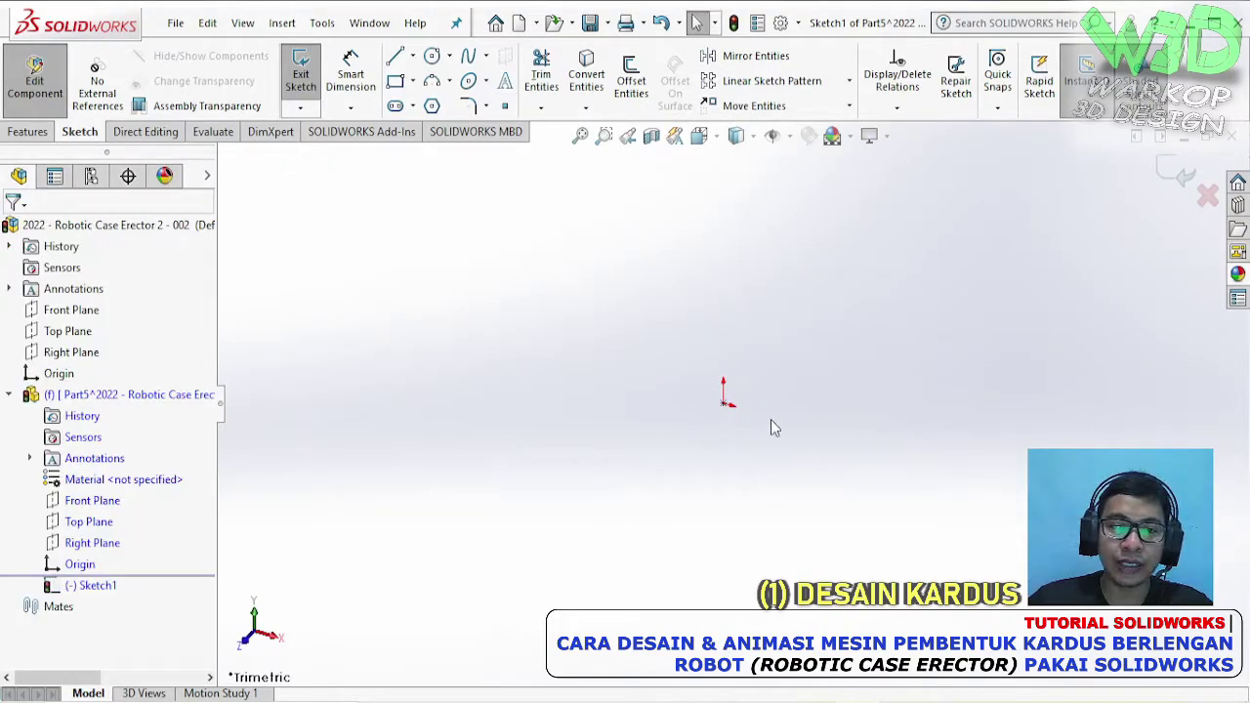
- Sketch a tall corner rectangle about 62 mm wide, just above the origin
left_click(396, 82)
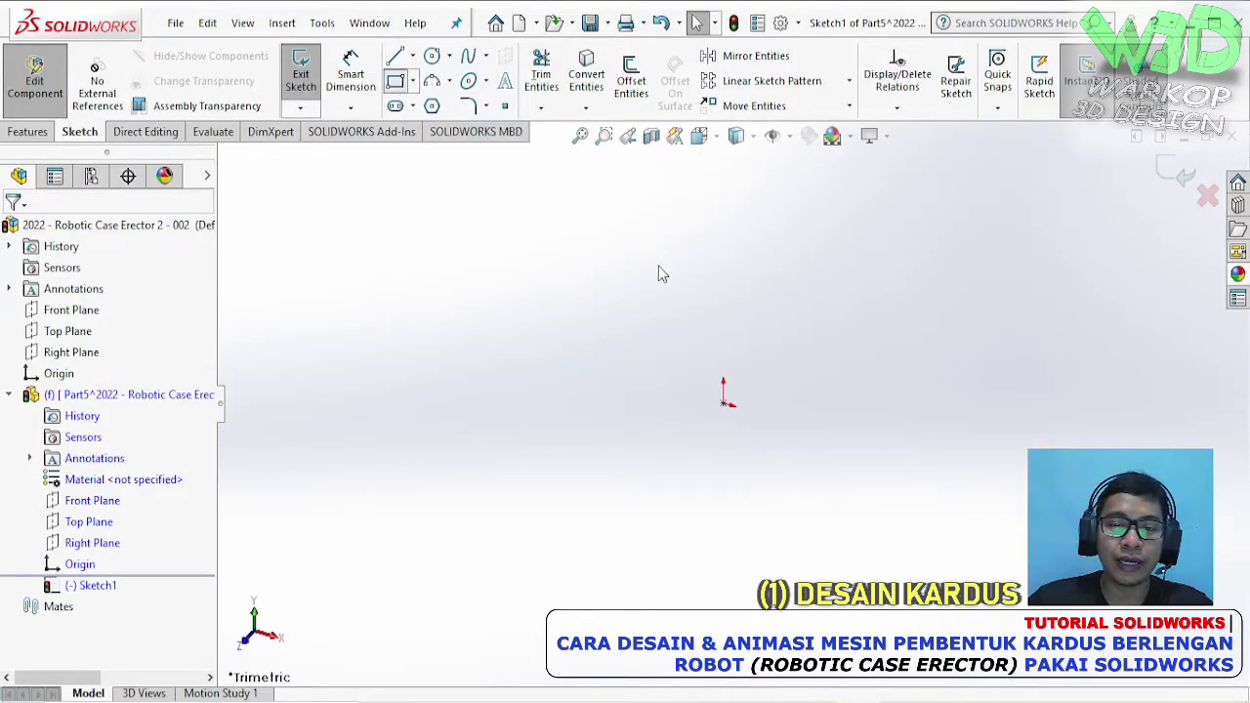
left_click(679, 211)
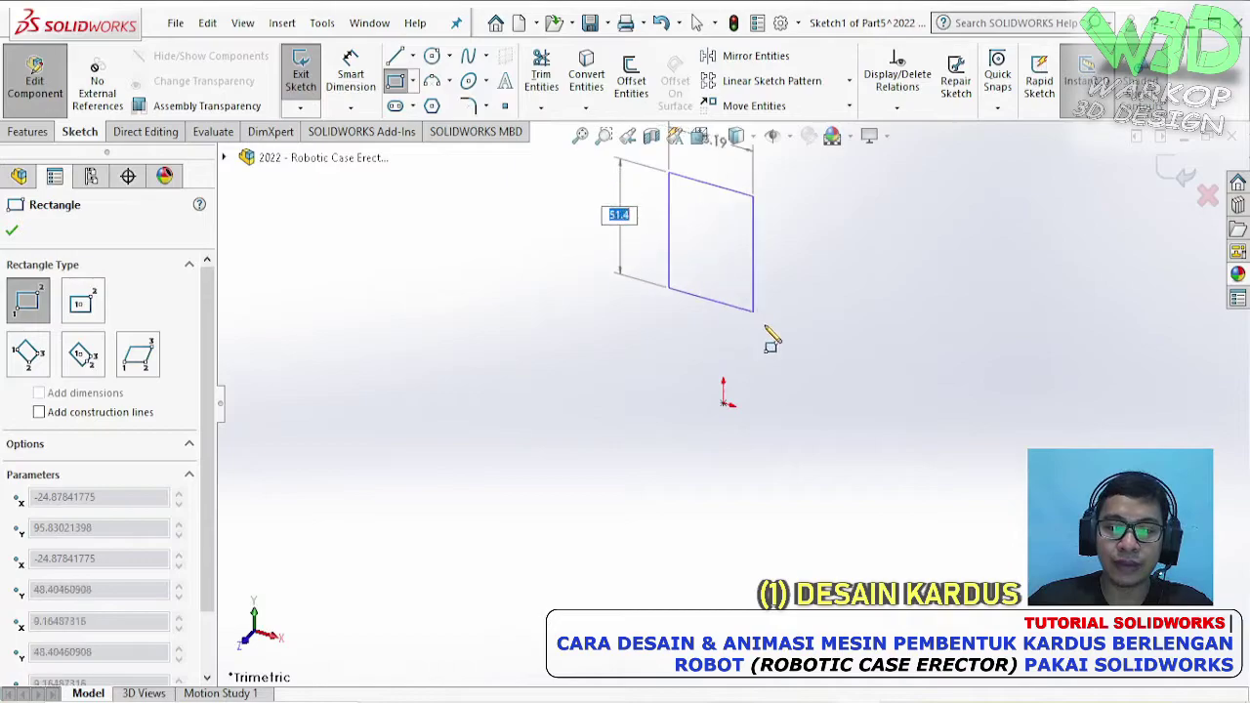
left_click(793, 396)
key("Escape")
scroll(860, 337, "down", 3)
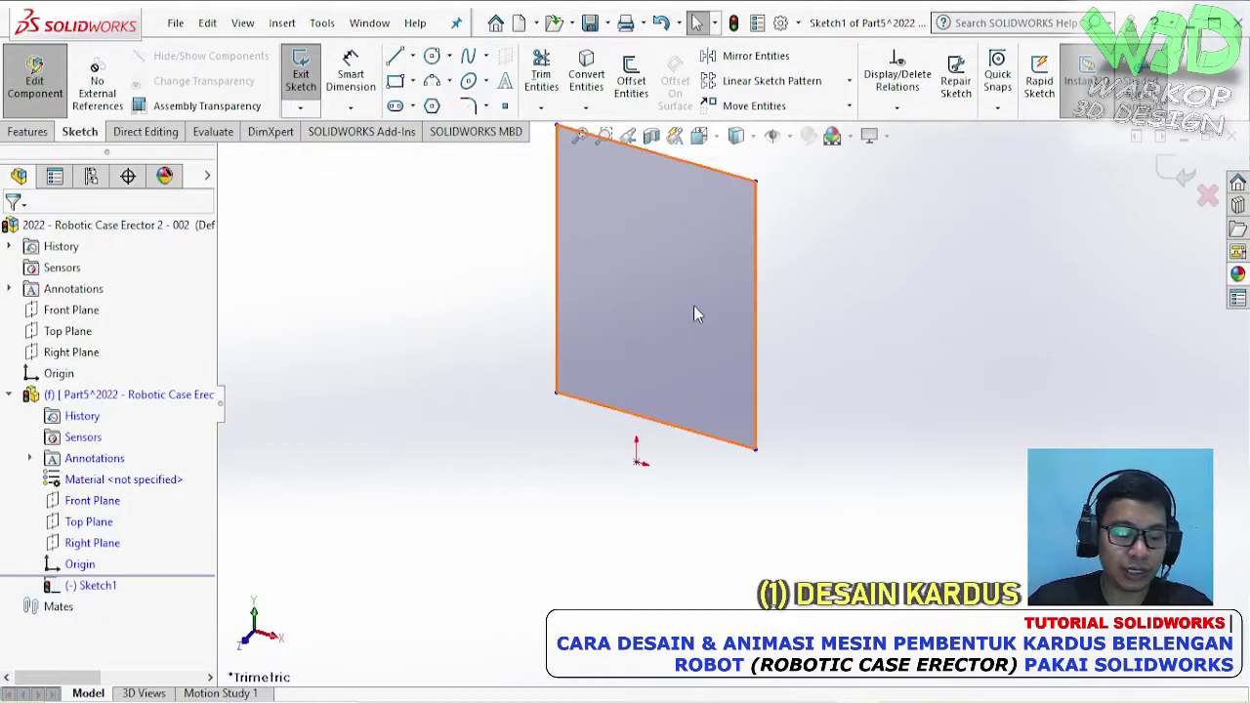
- Add a Midpoint relation between the rectangle's bottom edge and the sketch point at the origin
left_click(606, 418)
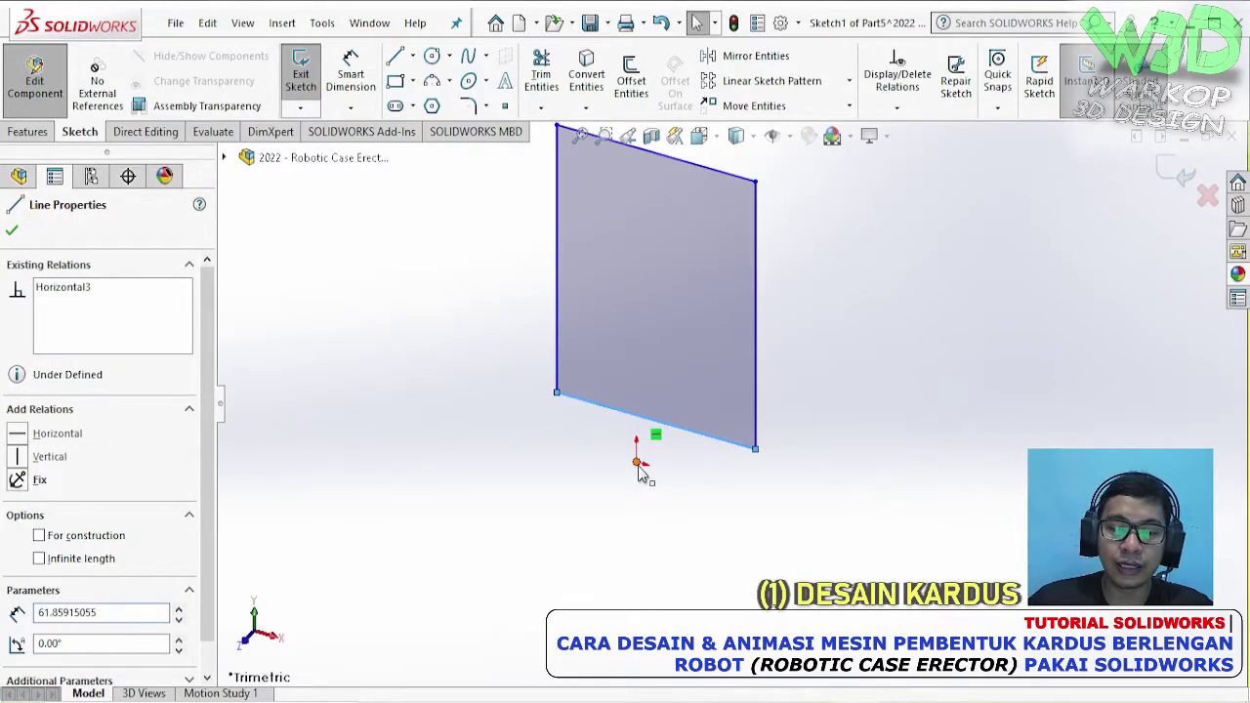
left_click(636, 463, "ctrl")
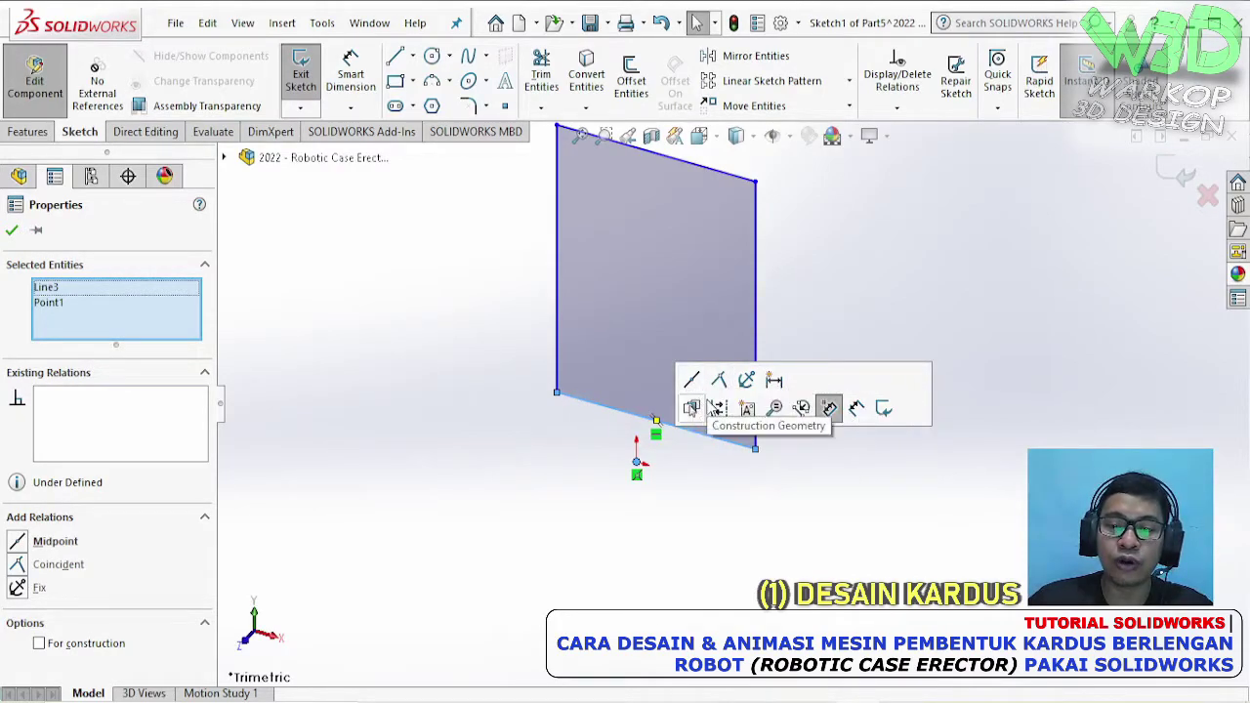
left_click(692, 381)
left_click(817, 474)
middle_click_drag(815, 474, 734, 305)
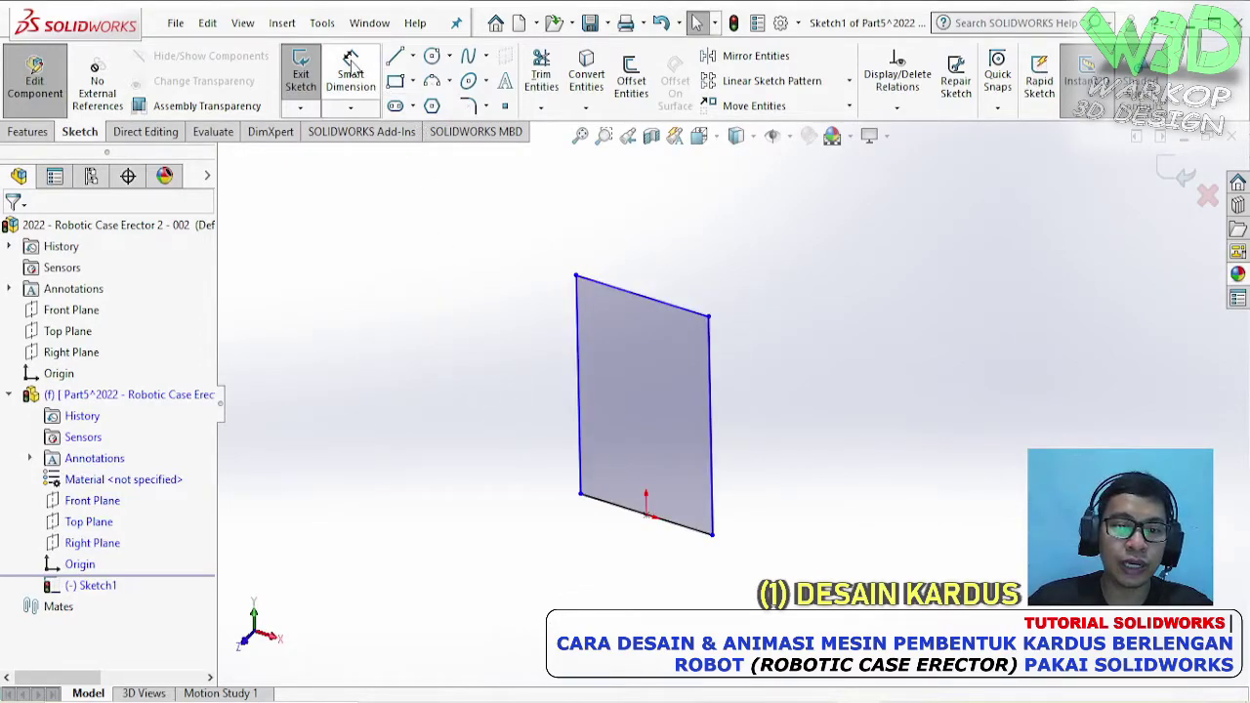
- Dimension the rectangle's bottom edge to 200 mm and its vertical side to 400 mm
left_click(350, 68)
left_click(616, 517)
left_click(619, 550)
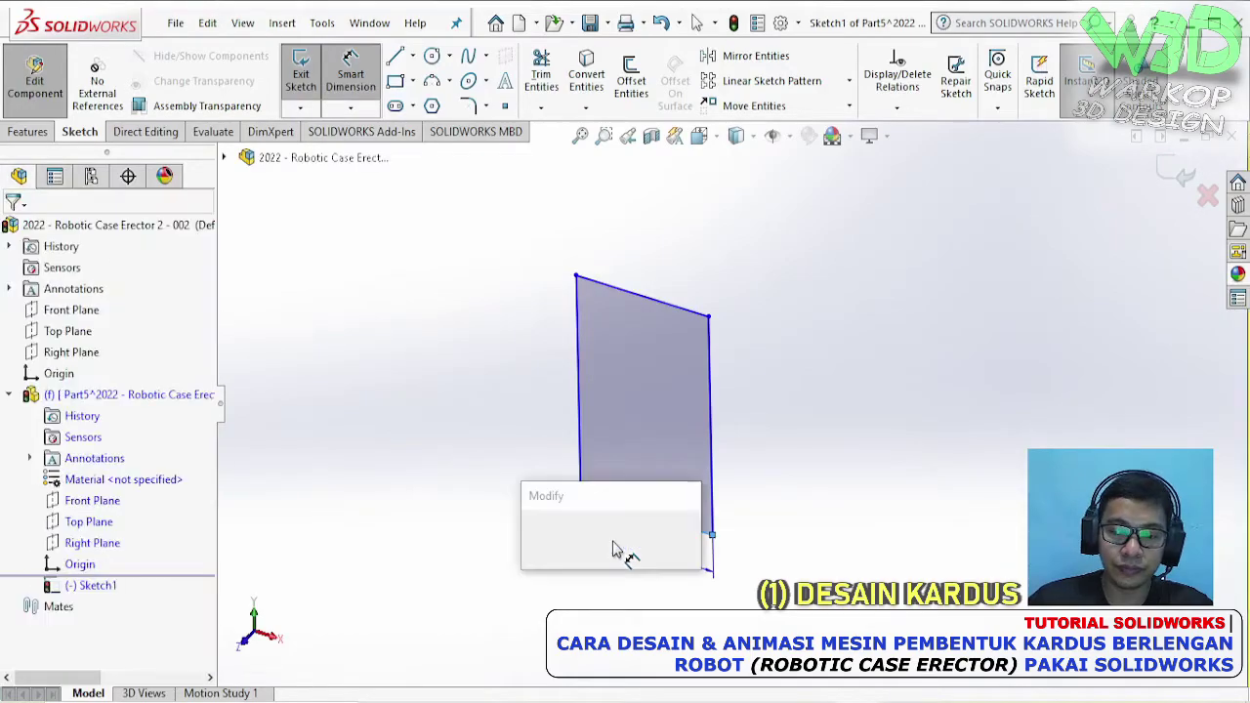
type("200")
key("Return")
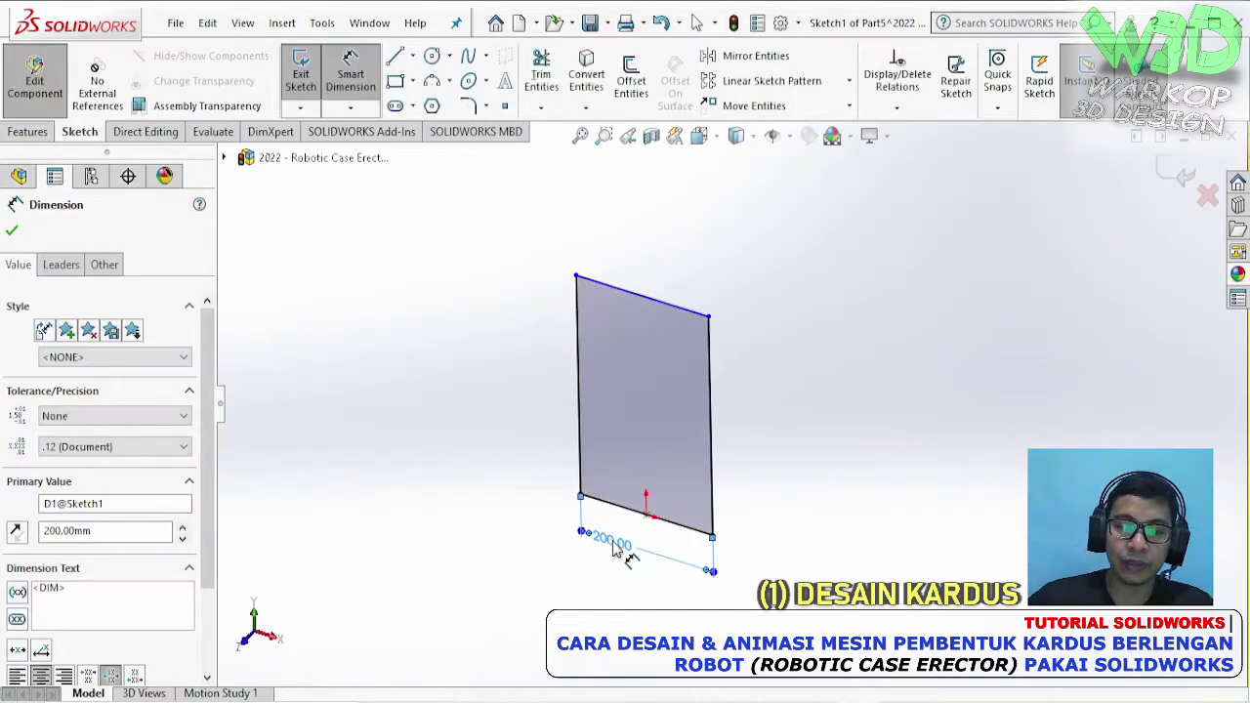
left_click(574, 463)
left_click(566, 456)
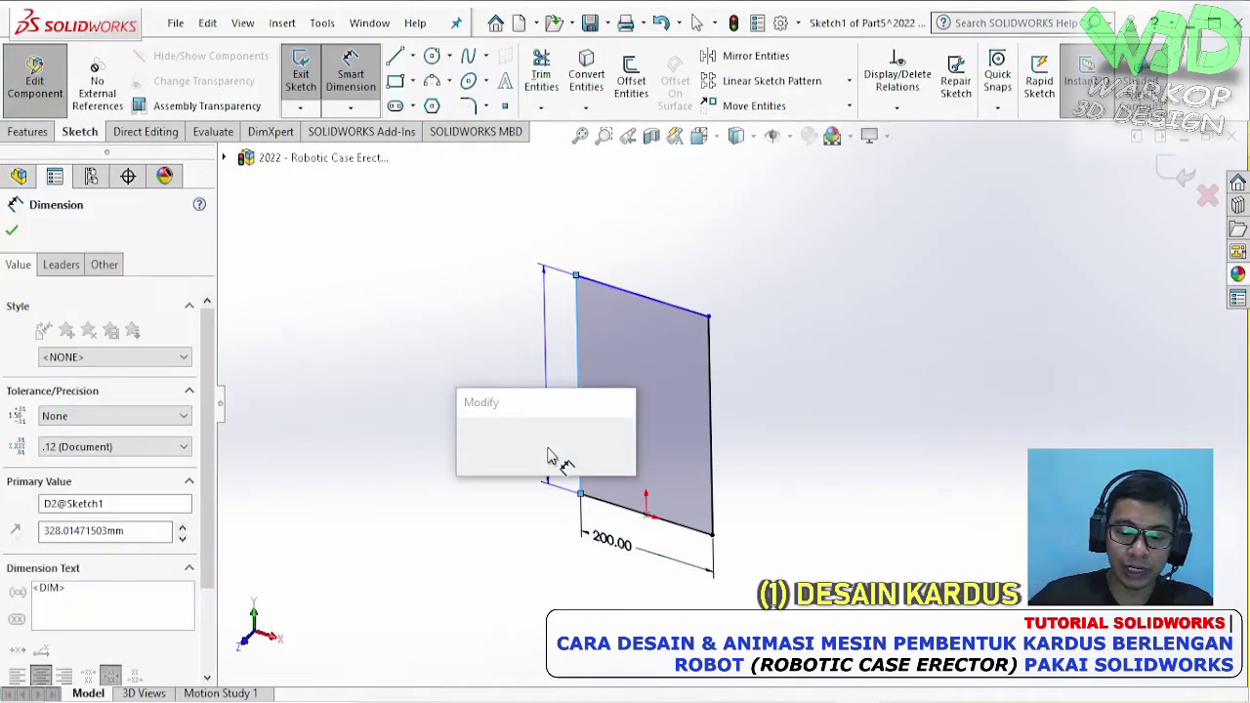
type("400")
key("Return")
key("Escape")
middle_click_drag(771, 362, 773, 396)
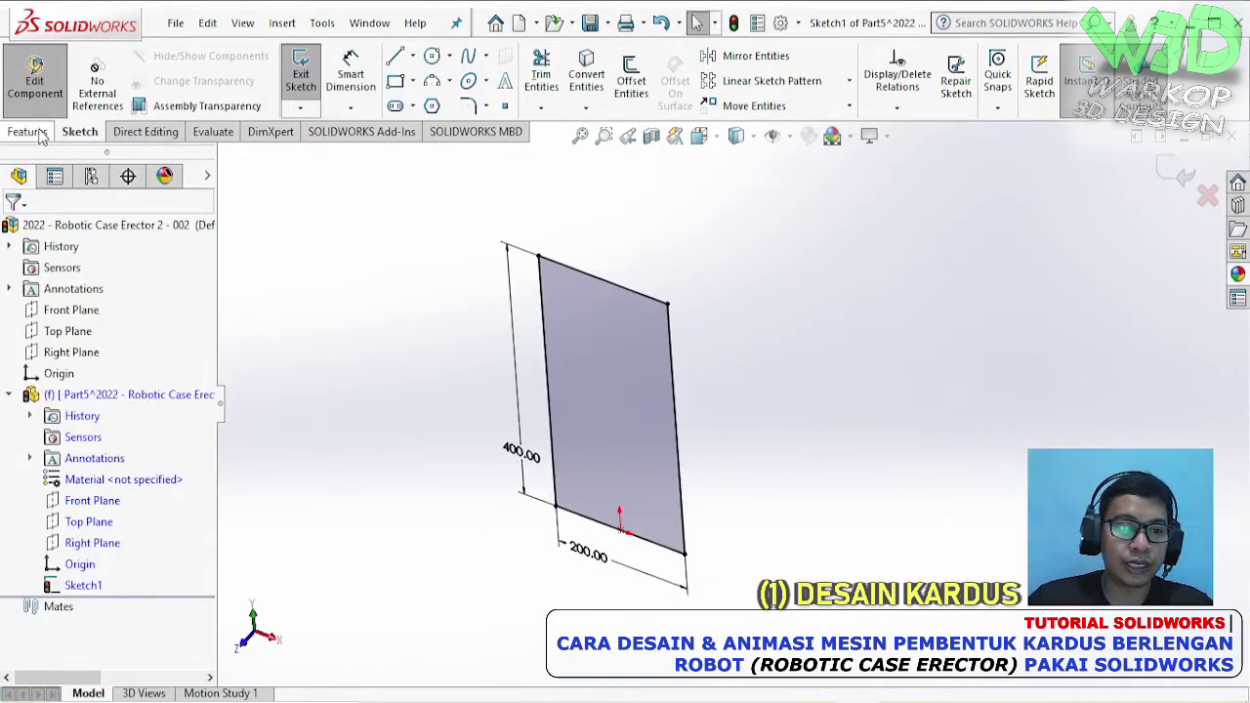
- Extrude the rectangle 4 mm as a blind boss in the reversed direction and finish editing the part
left_click(39, 135)
left_click(306, 73)
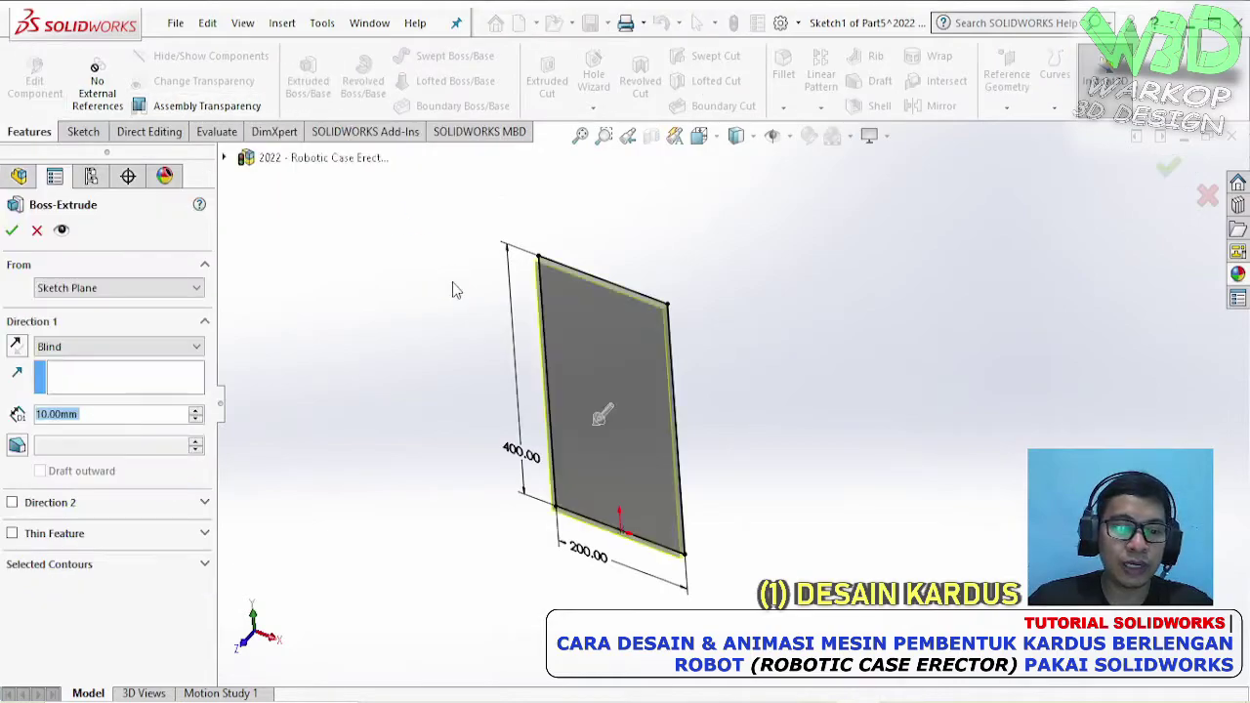
type("4")
key("Return")
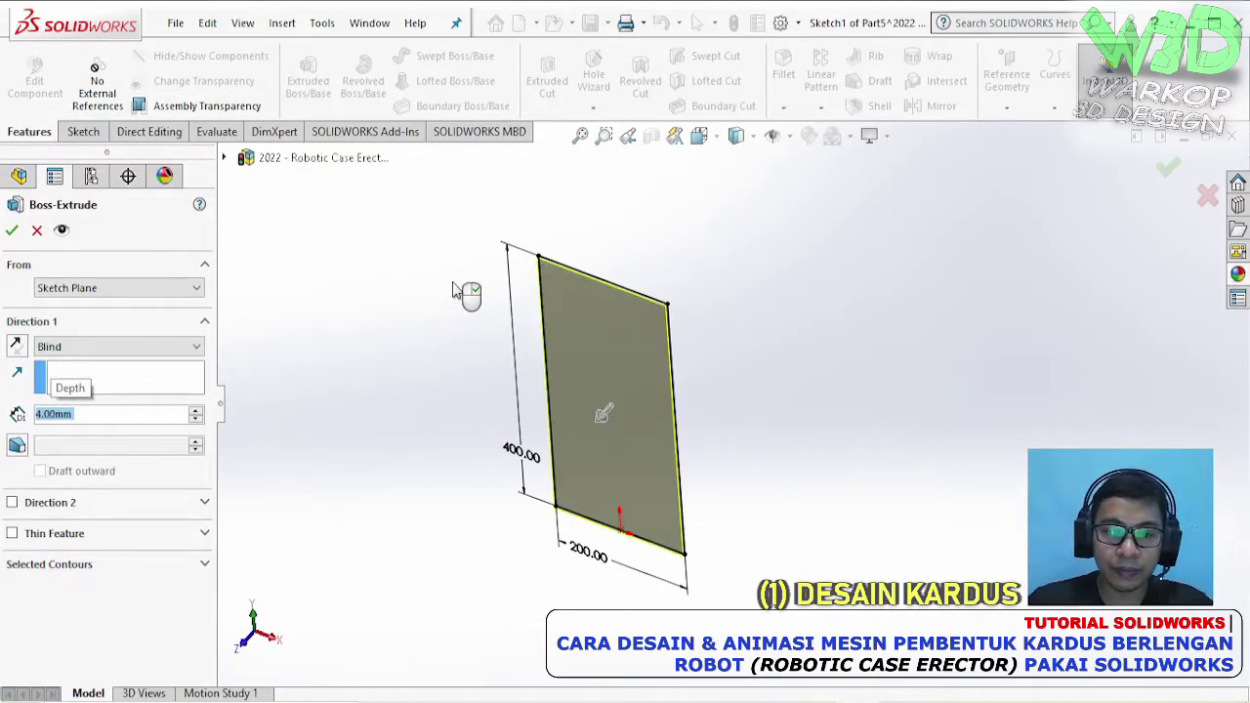
left_click(16, 344)
left_click(13, 230)
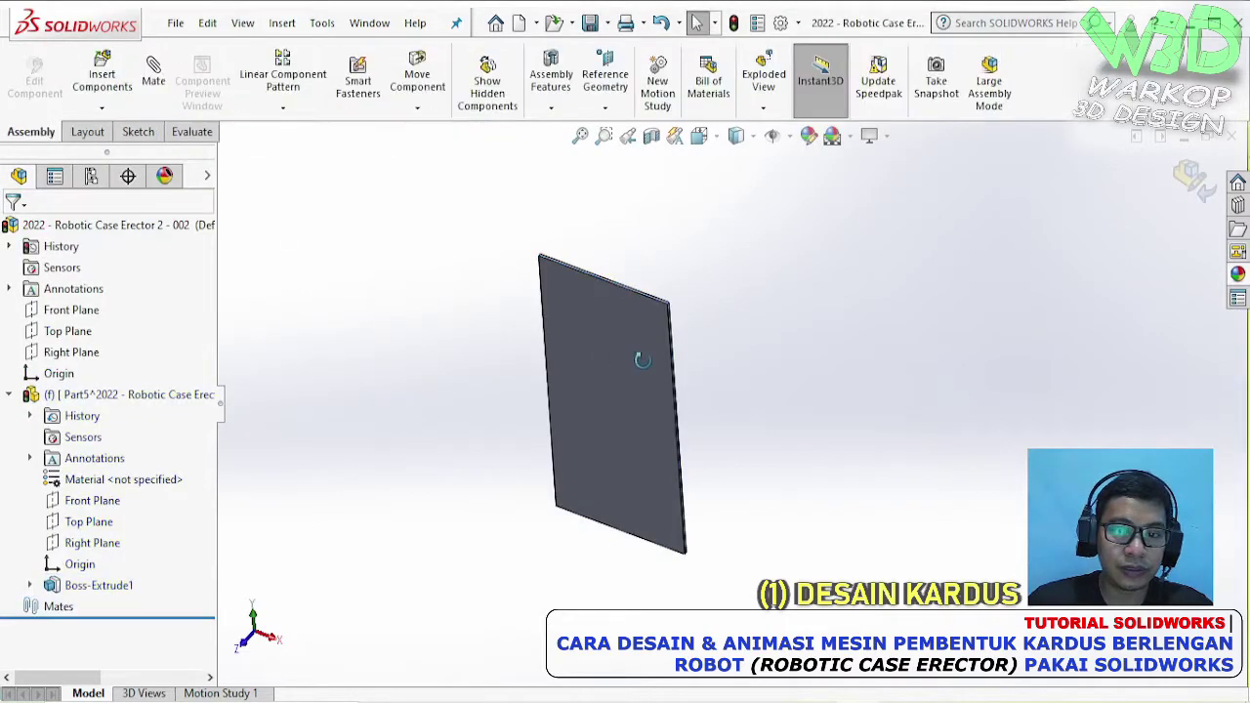
right_click(108, 400)
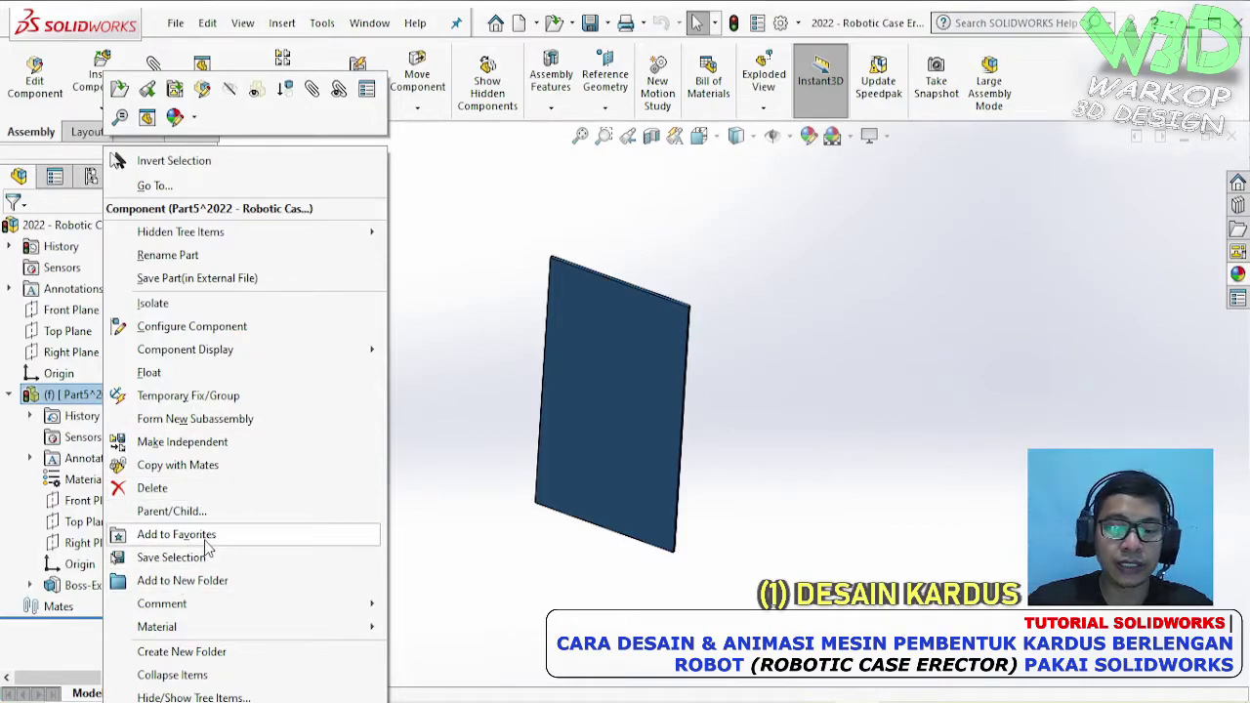
left_click(459, 466)
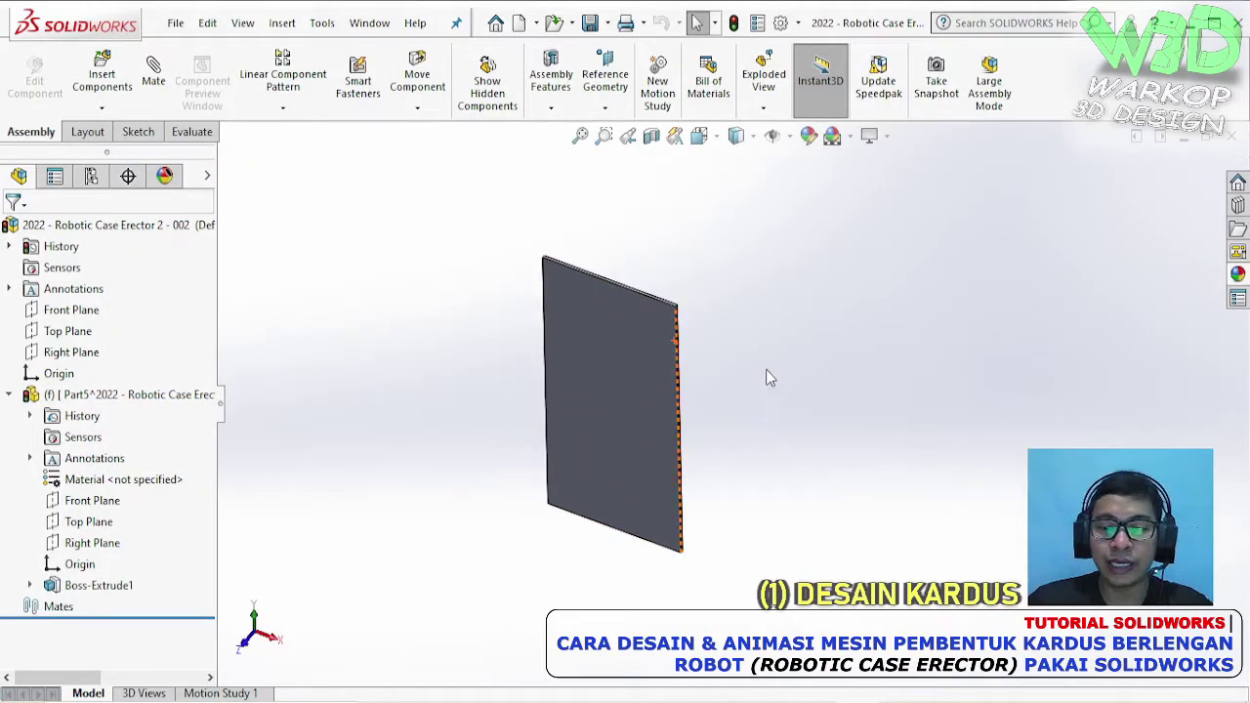
- Copy the panel component within the assembly, placing the second panel freely beside the original
scroll(773, 380, "up", 1)
scroll(778, 389, "down", 2)
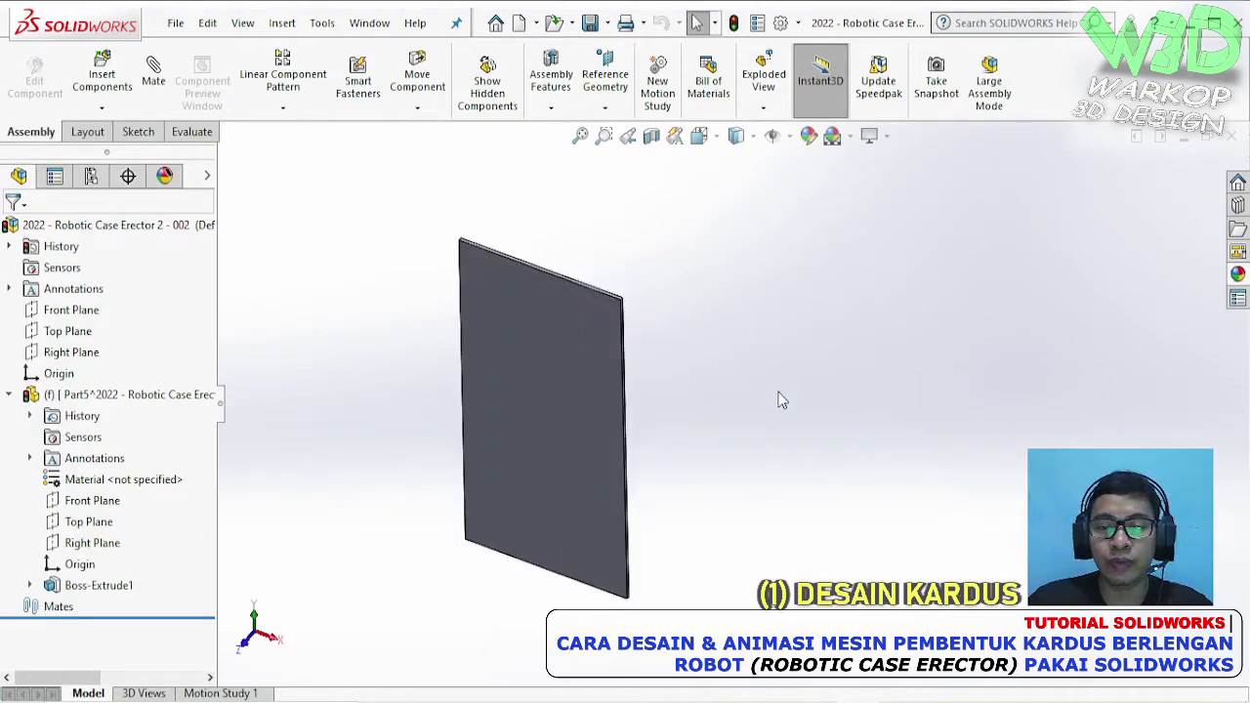
mouse_move(769, 402)
middle_mouse_down()
mouse_move(753, 407)
mouse_move(757, 421)
middle_mouse_up()
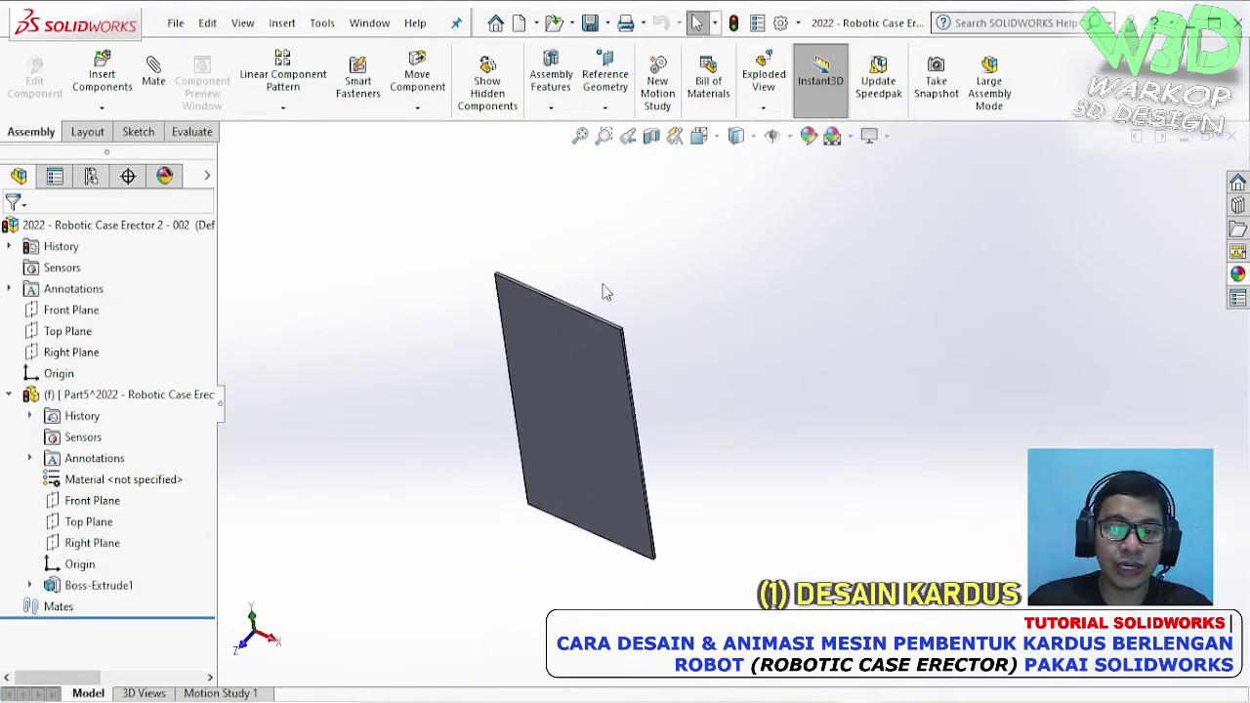
middle_click_drag(782, 336, 654, 392)
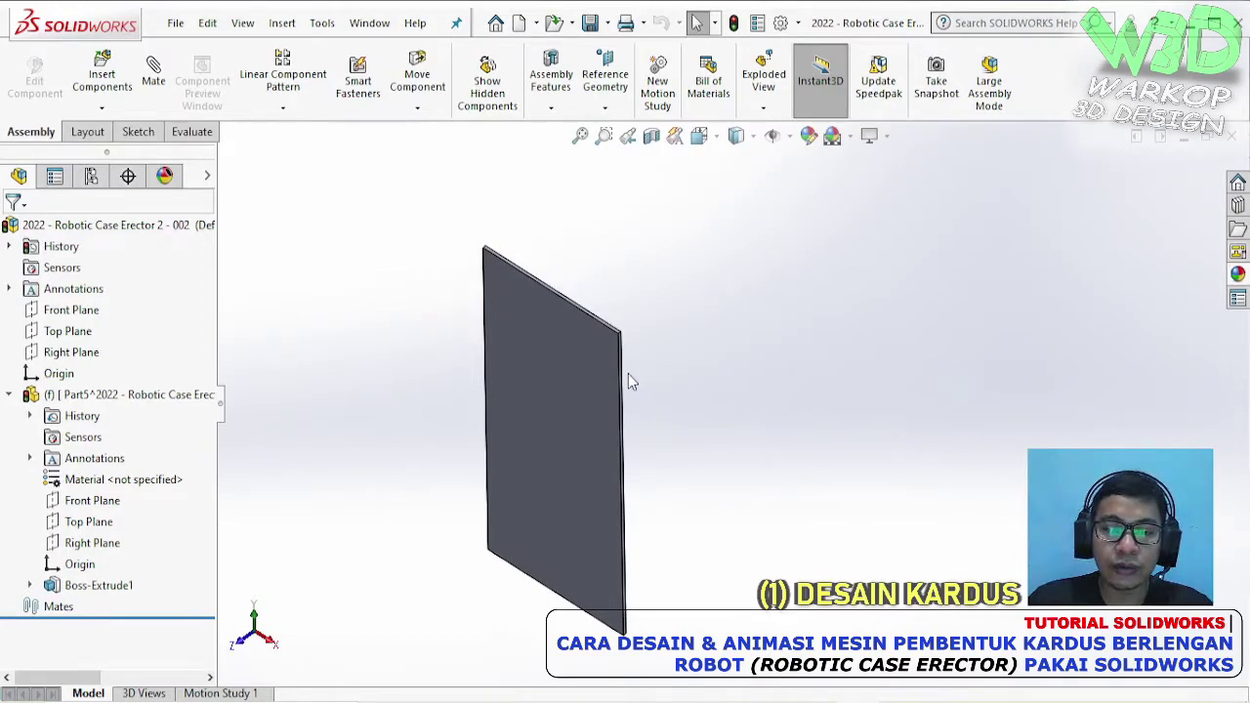
left_click_drag(625, 378, 750, 367, "ctrl")
left_click(927, 445)
scroll(806, 433, "up", 2)
scroll(767, 491, "down", 2)
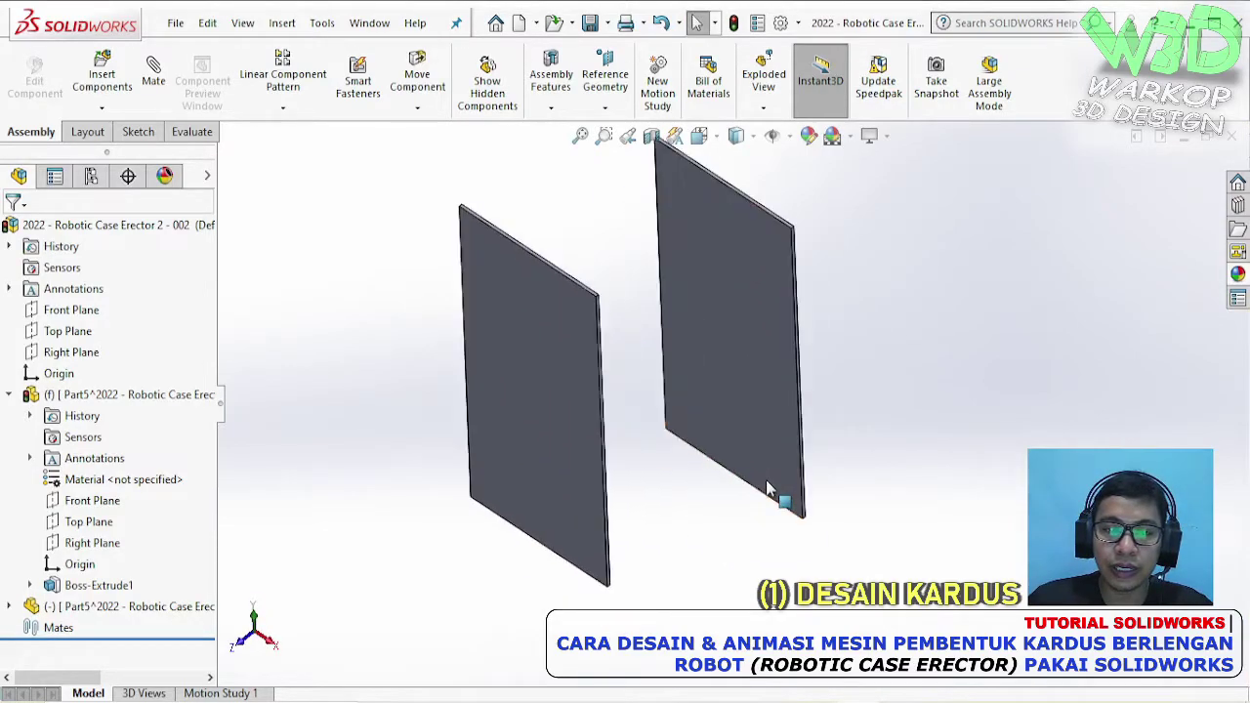
- Rotate the second panel freely so it stands at an angle to the first, and reposition it beside that panel
middle_click_drag(768, 491, 662, 369)
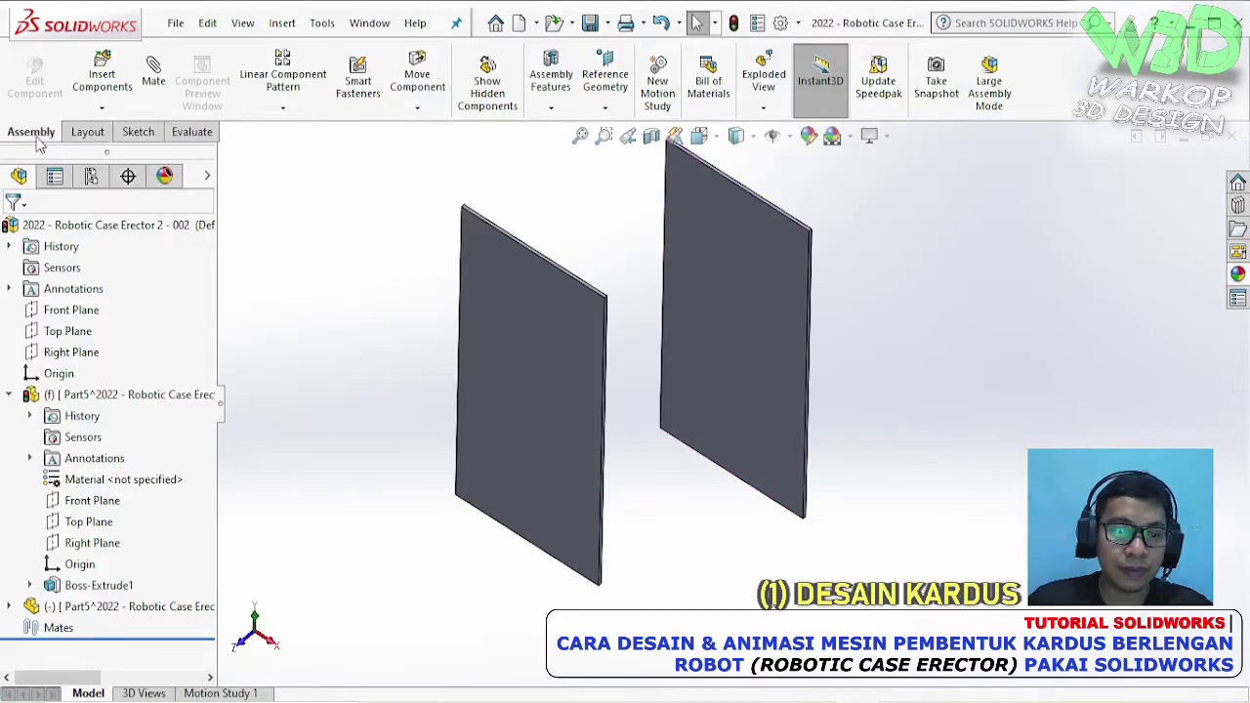
left_click(417, 108)
left_click(432, 157)
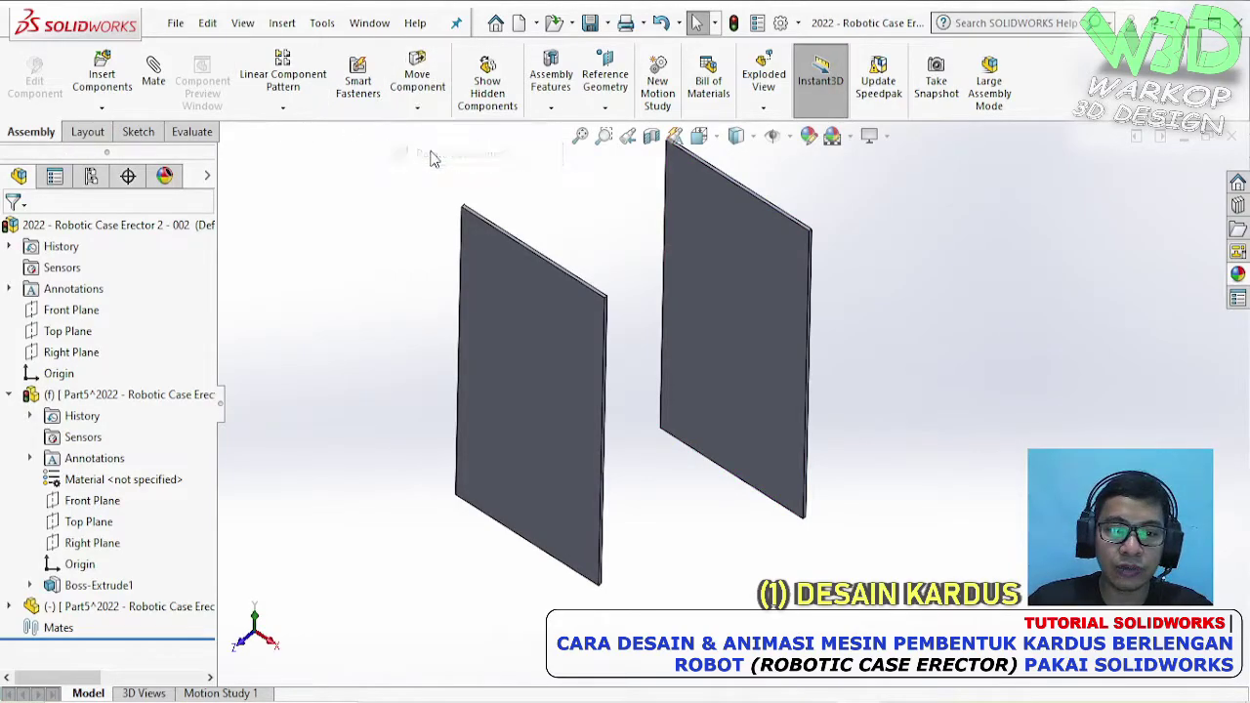
left_click_drag(758, 329, 622, 410)
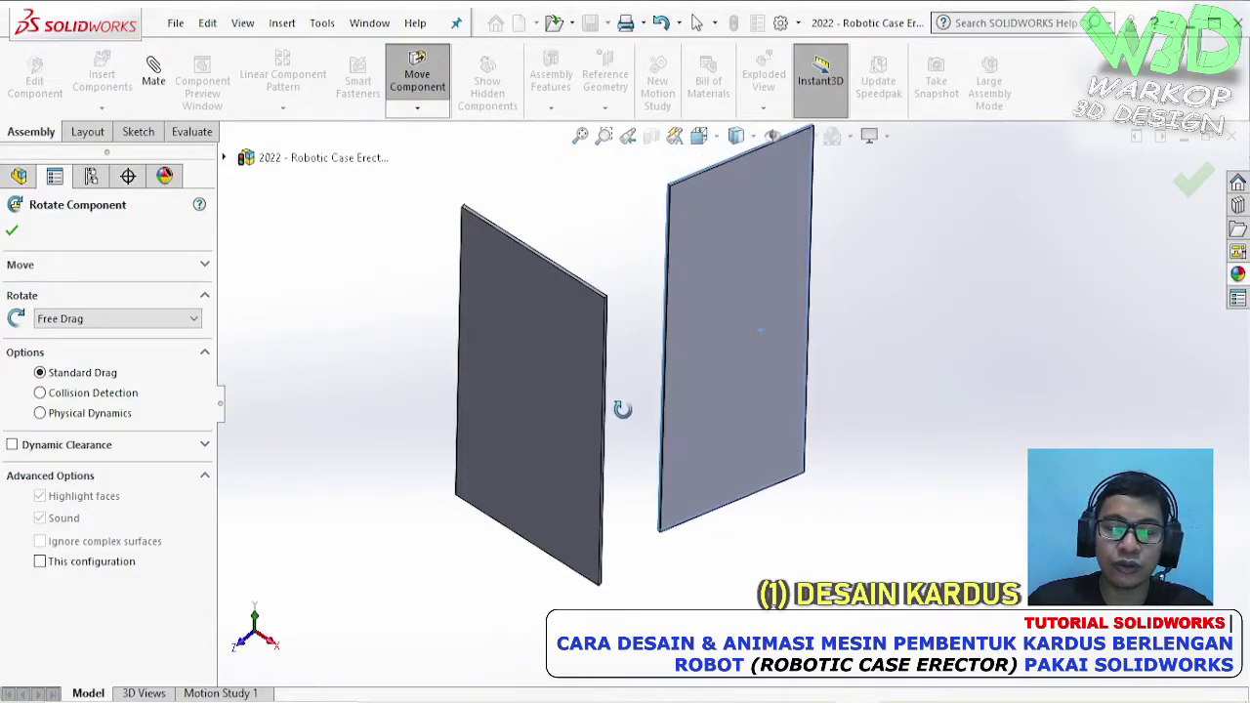
scroll(726, 391, "up", 3)
scroll(742, 391, "down", 5)
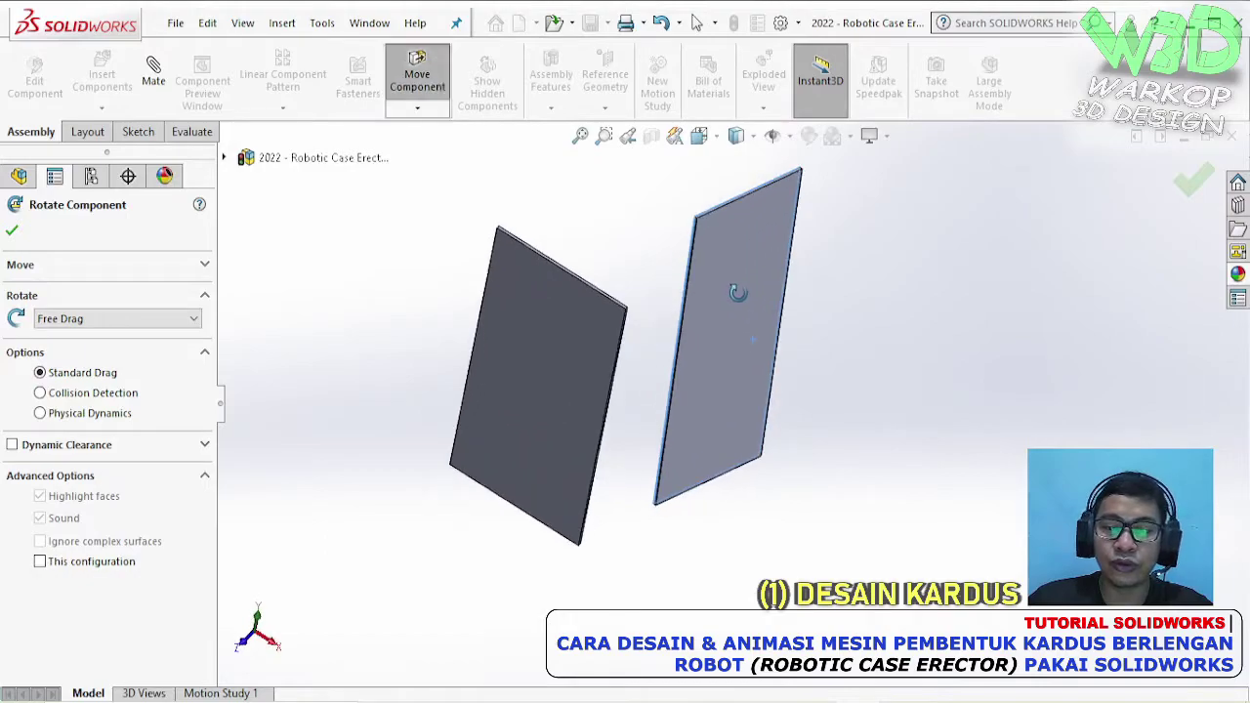
key("Escape")
middle_click_drag(705, 347, 717, 258)
left_click_drag(719, 291, 731, 371)
- Add a Coincident mate between the neighbouring vertical edges of the first and second panels
scroll(722, 405, "down", 5)
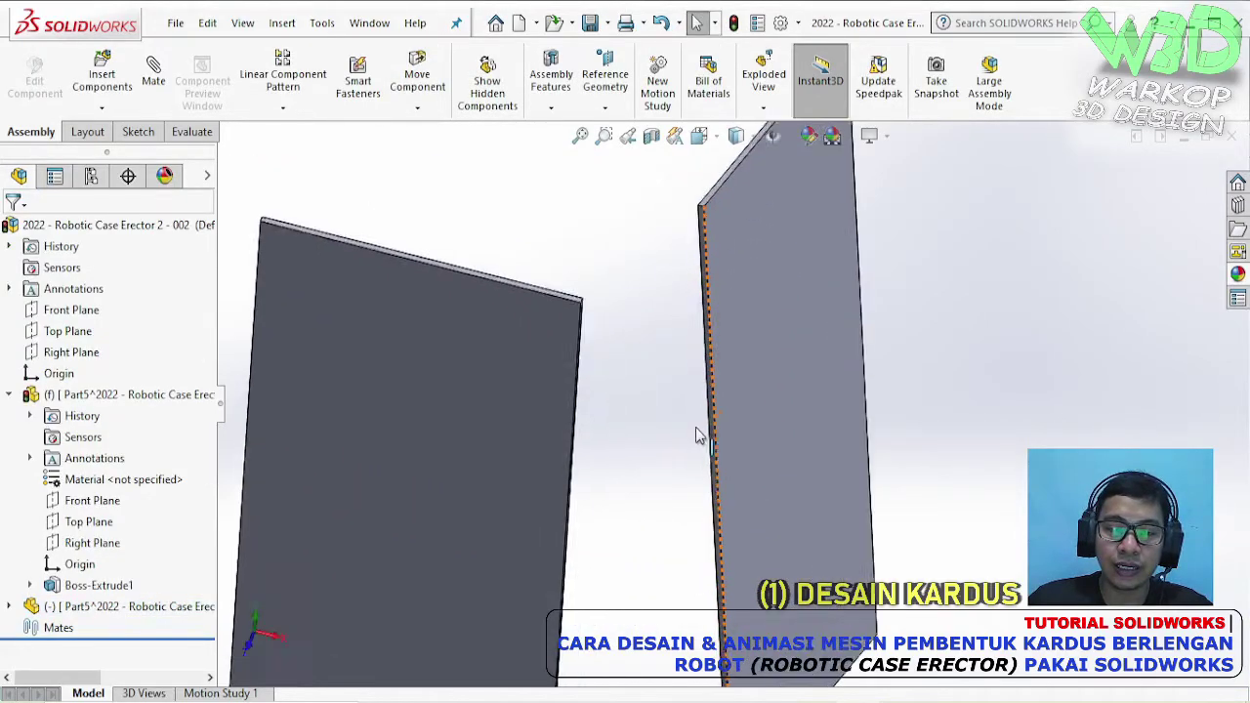
left_click(712, 389)
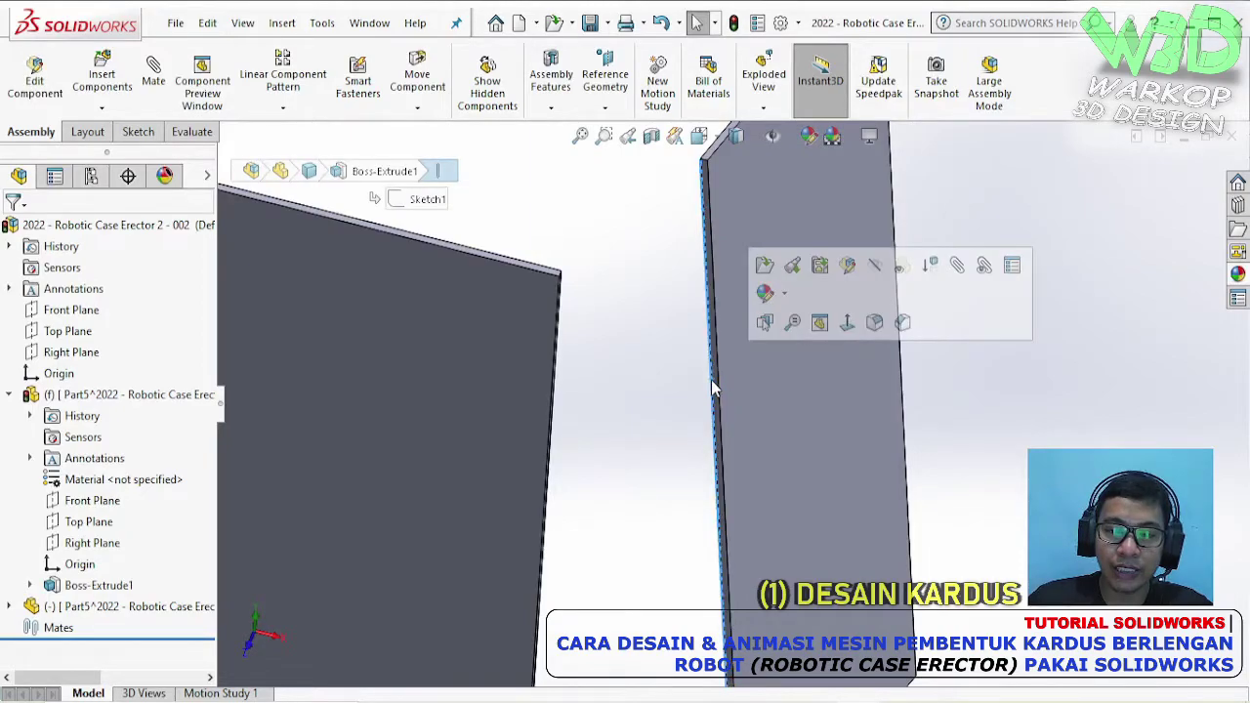
left_click(957, 270)
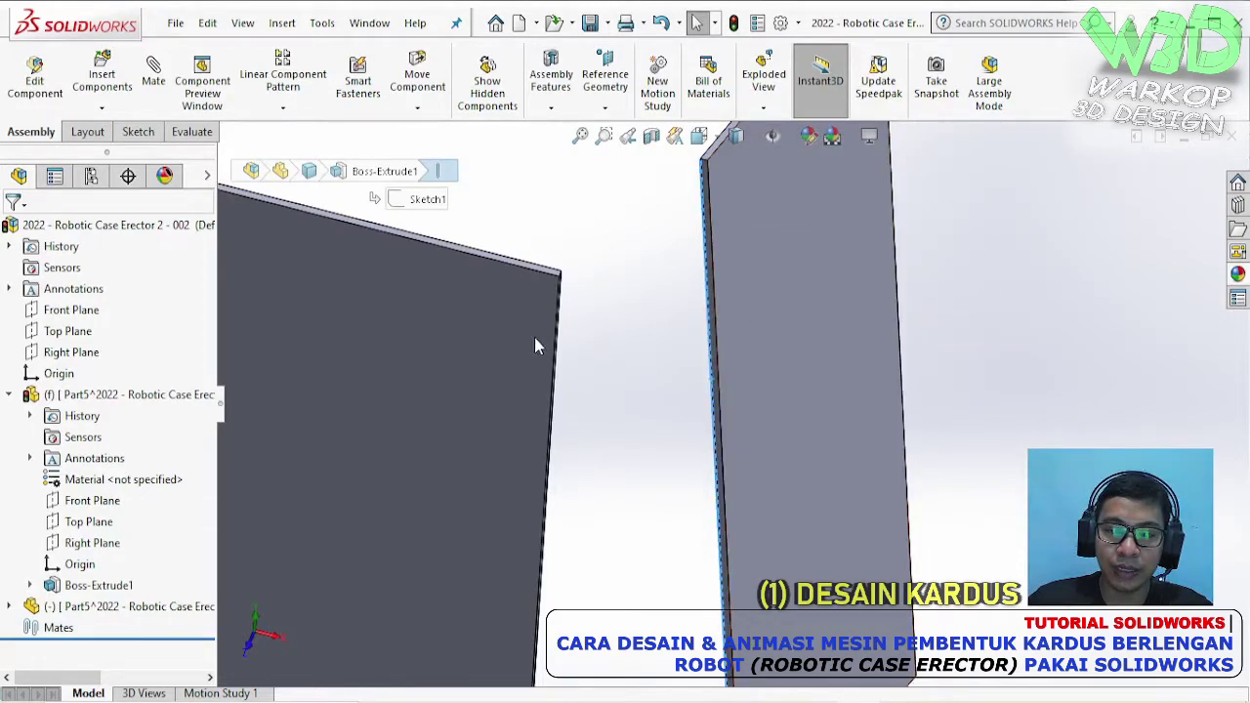
middle_click_drag(534, 345, 488, 335)
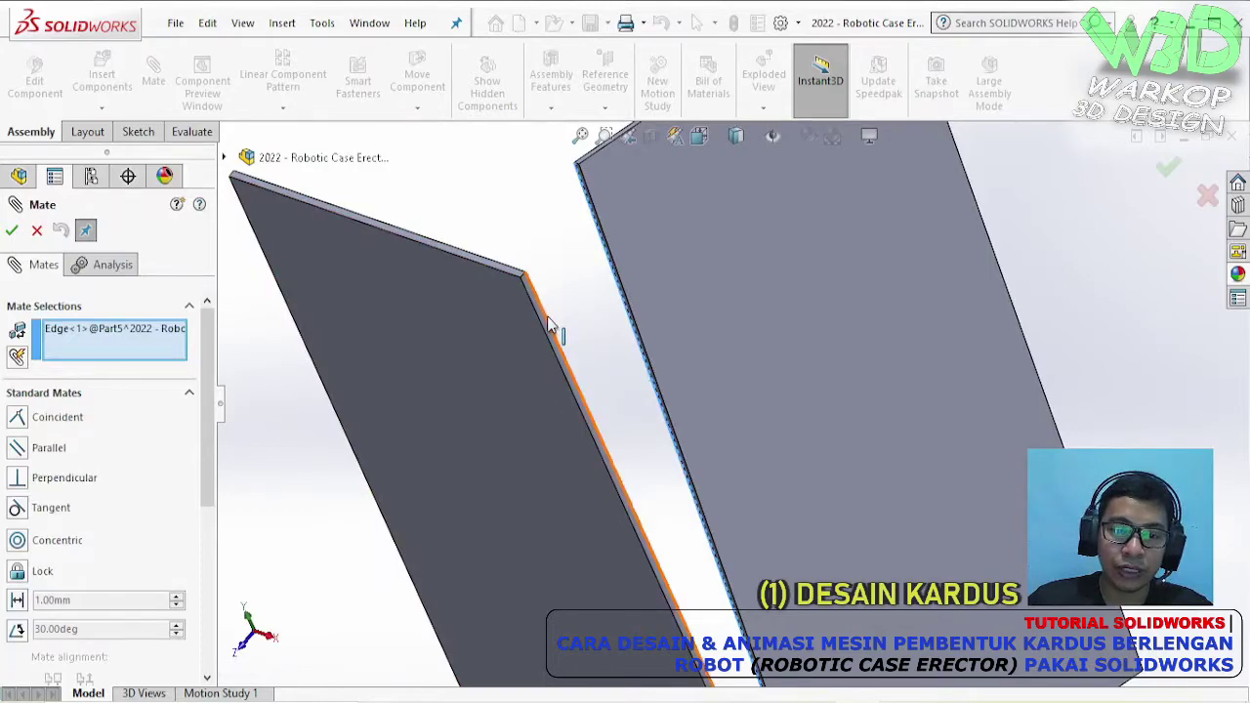
left_click(550, 327)
left_click(526, 292)
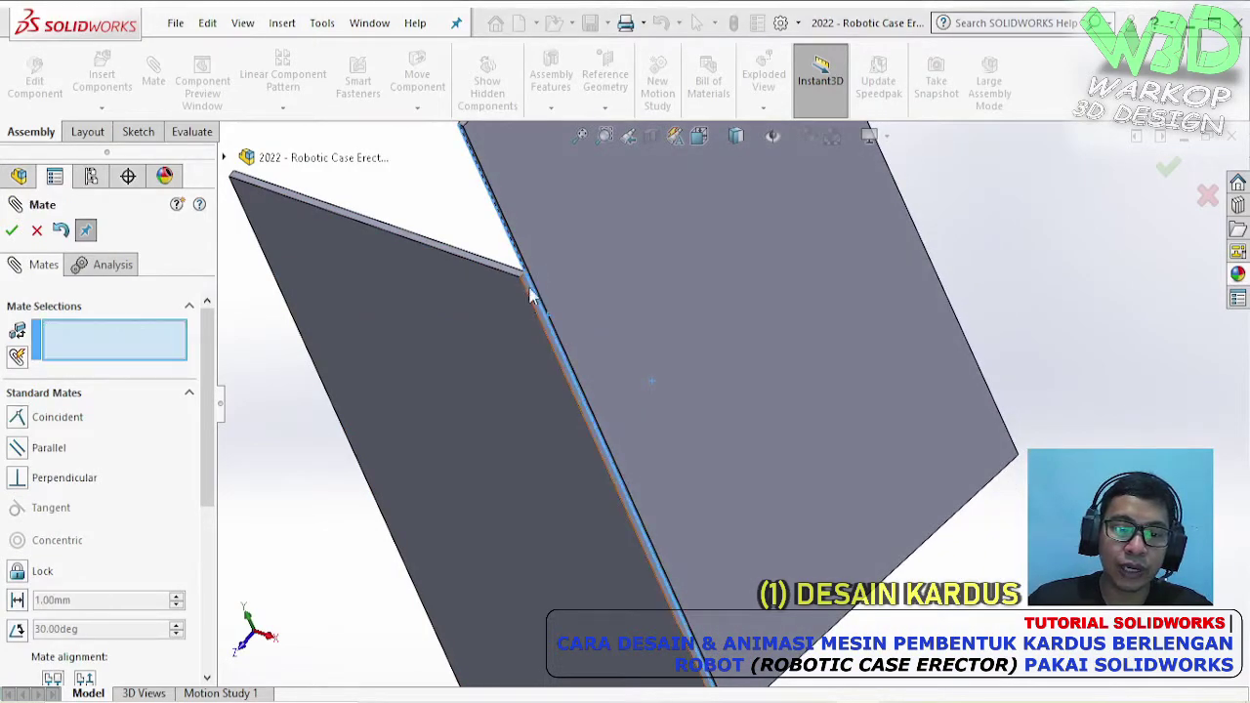
- Mate the top faces of the first and second panels as Coincident and finish mating
scroll(530, 303, "down", 3)
left_click(590, 315)
scroll(634, 327, "down", 3)
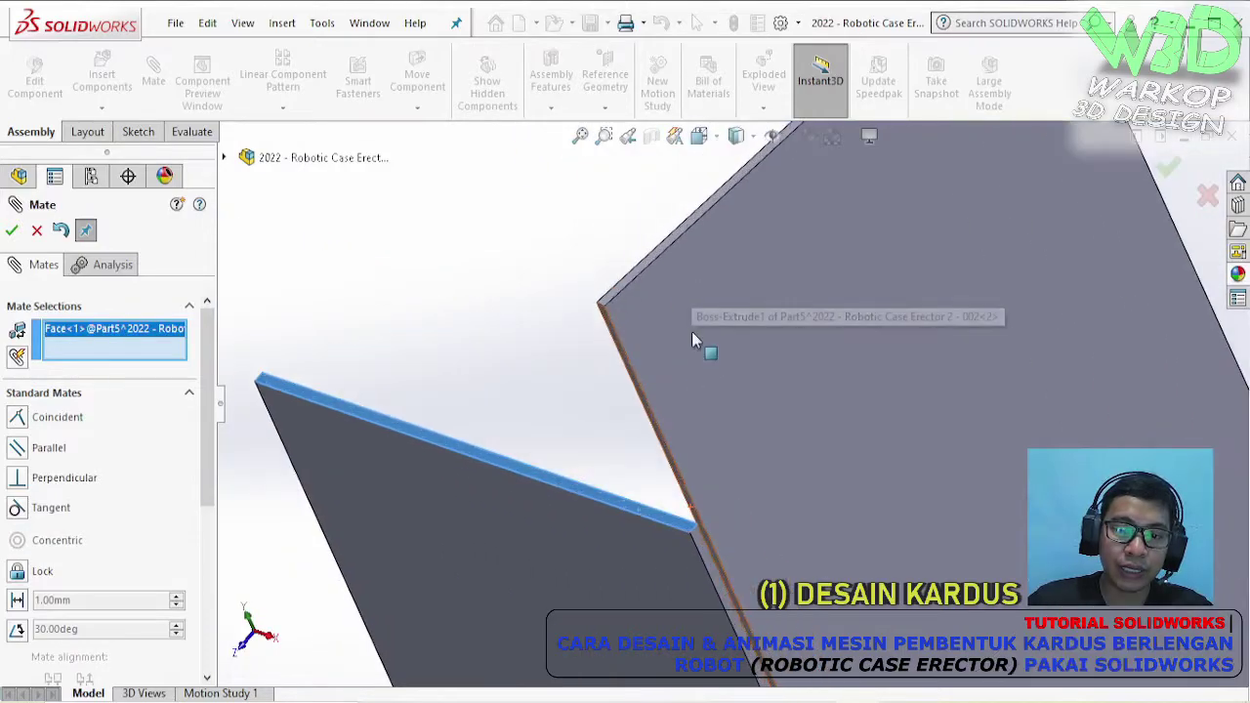
scroll(674, 327, "down", 2)
left_click(596, 269)
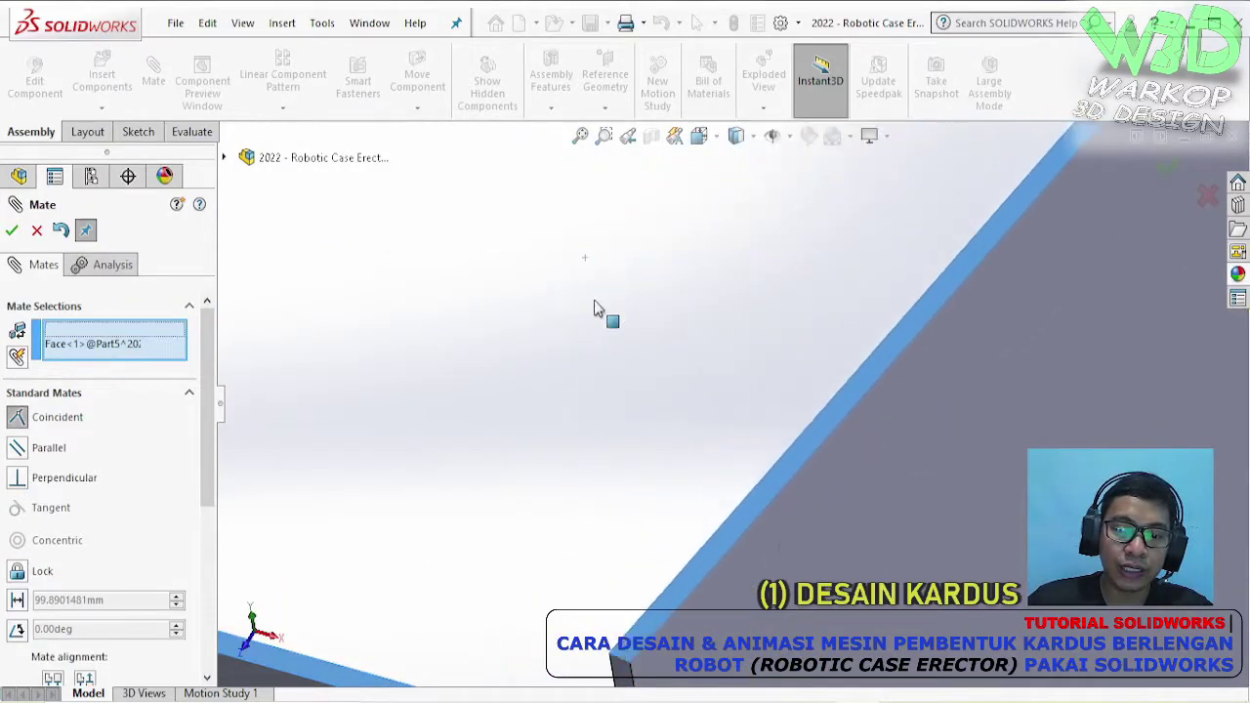
left_click(600, 324)
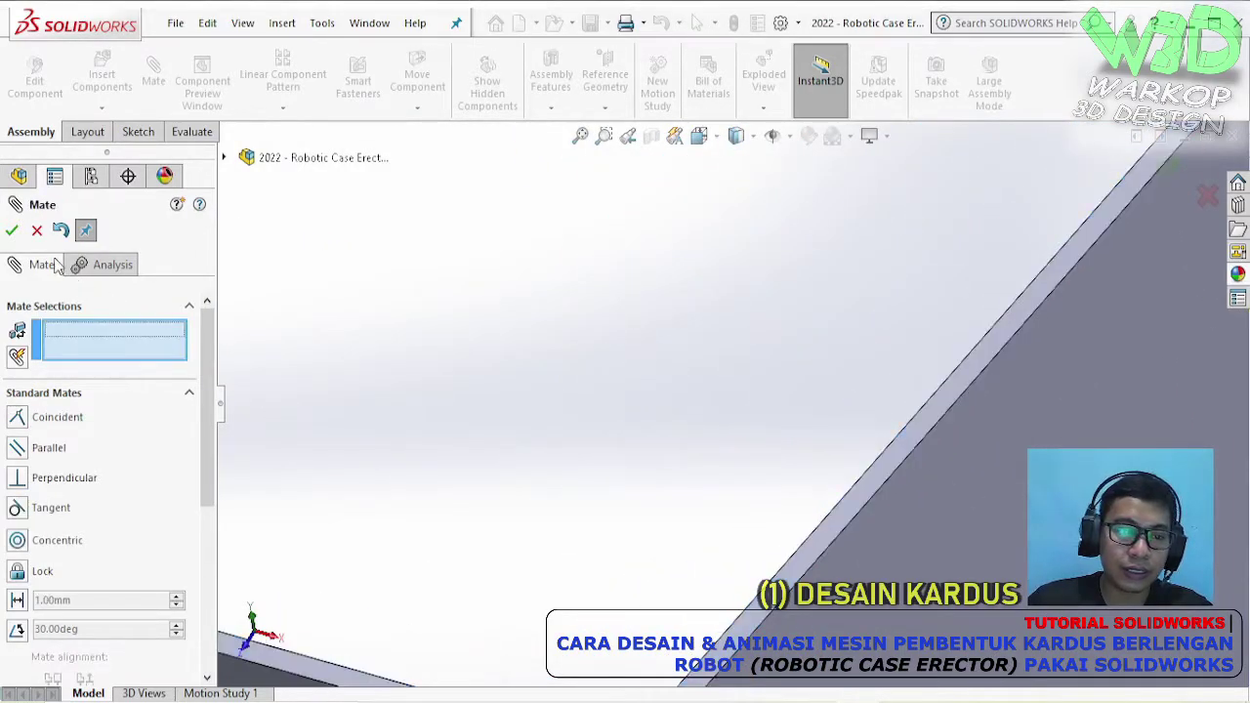
left_click(12, 230)
- Swing the second panel about its shared vertical edge to test the hinge movement
scroll(809, 494, "up", 5)
left_click(800, 478)
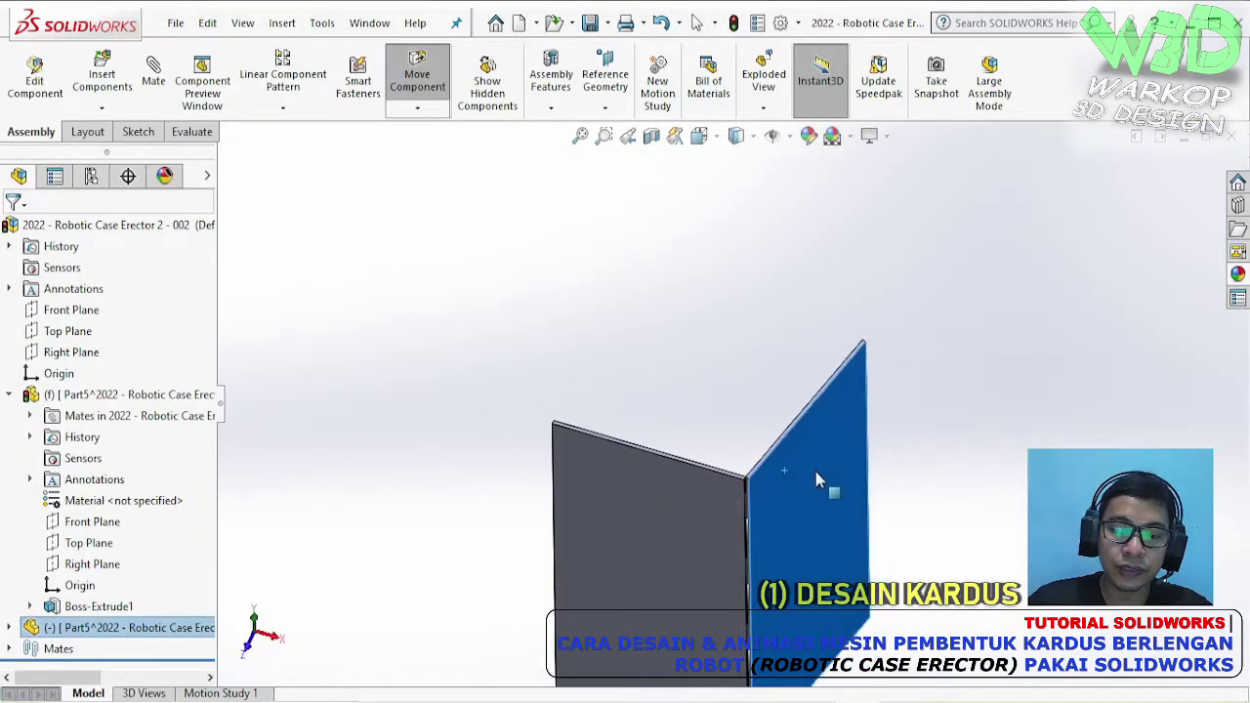
left_click(728, 354)
middle_click_drag(728, 354, 845, 566)
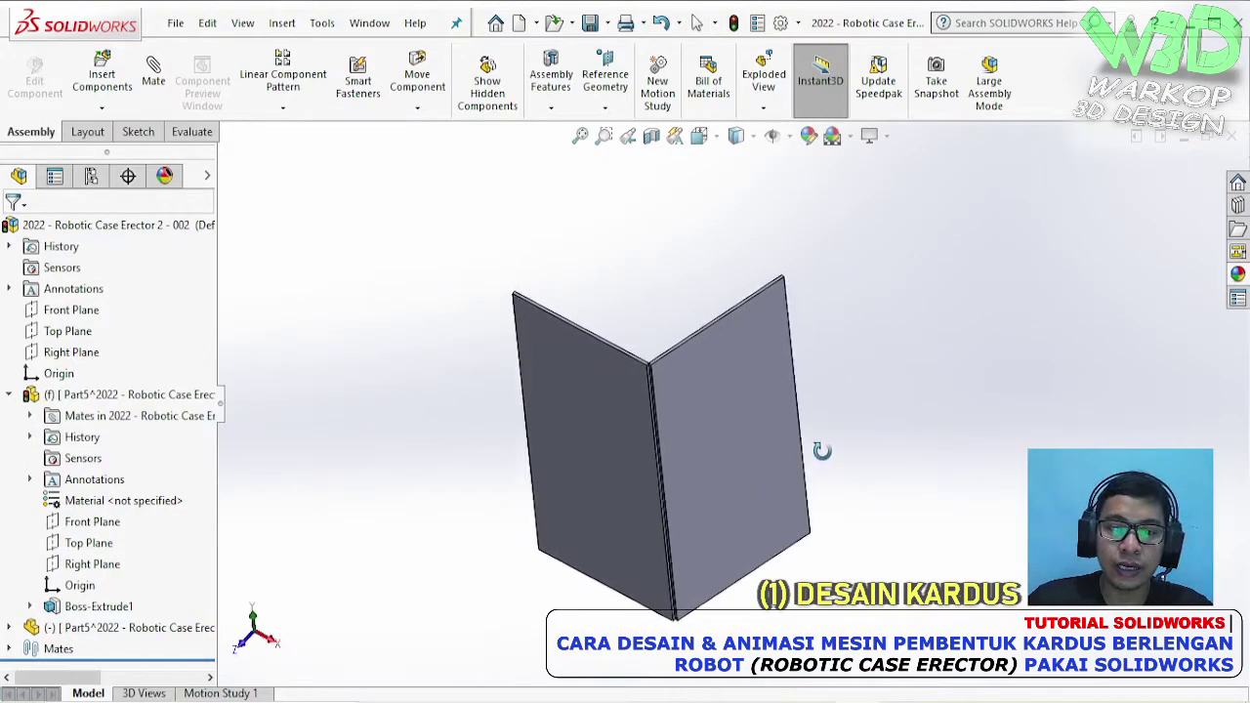
- Make the second panel an independent part so it can be edited separately from the first
middle_click_drag(832, 463, 739, 438)
scroll(793, 429, "down", 2)
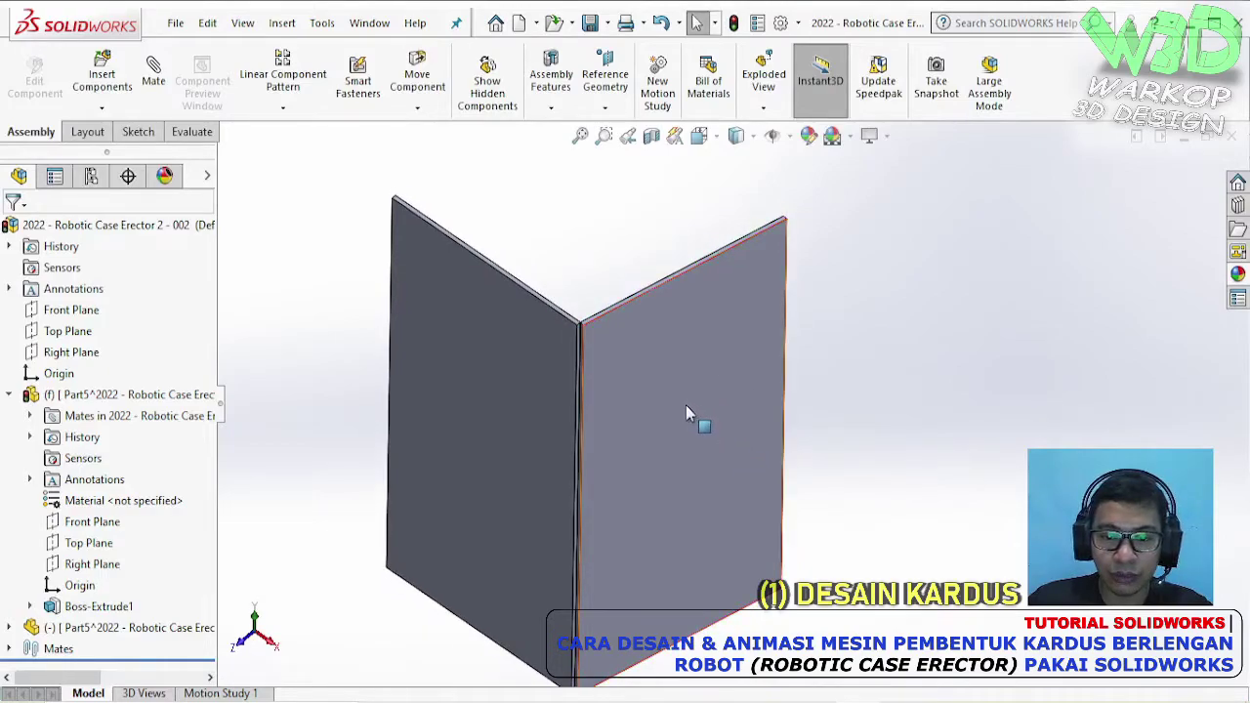
scroll(699, 552, "up", 1)
middle_click_drag(699, 552, 718, 458)
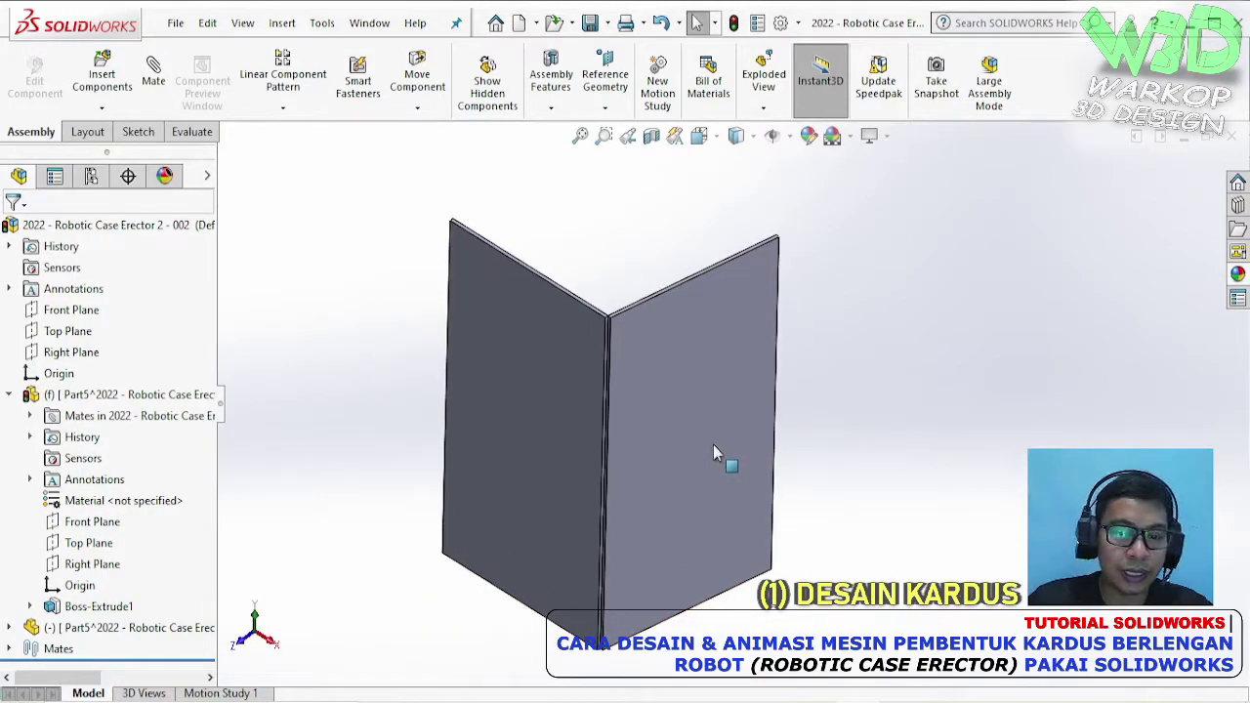
right_click(698, 426)
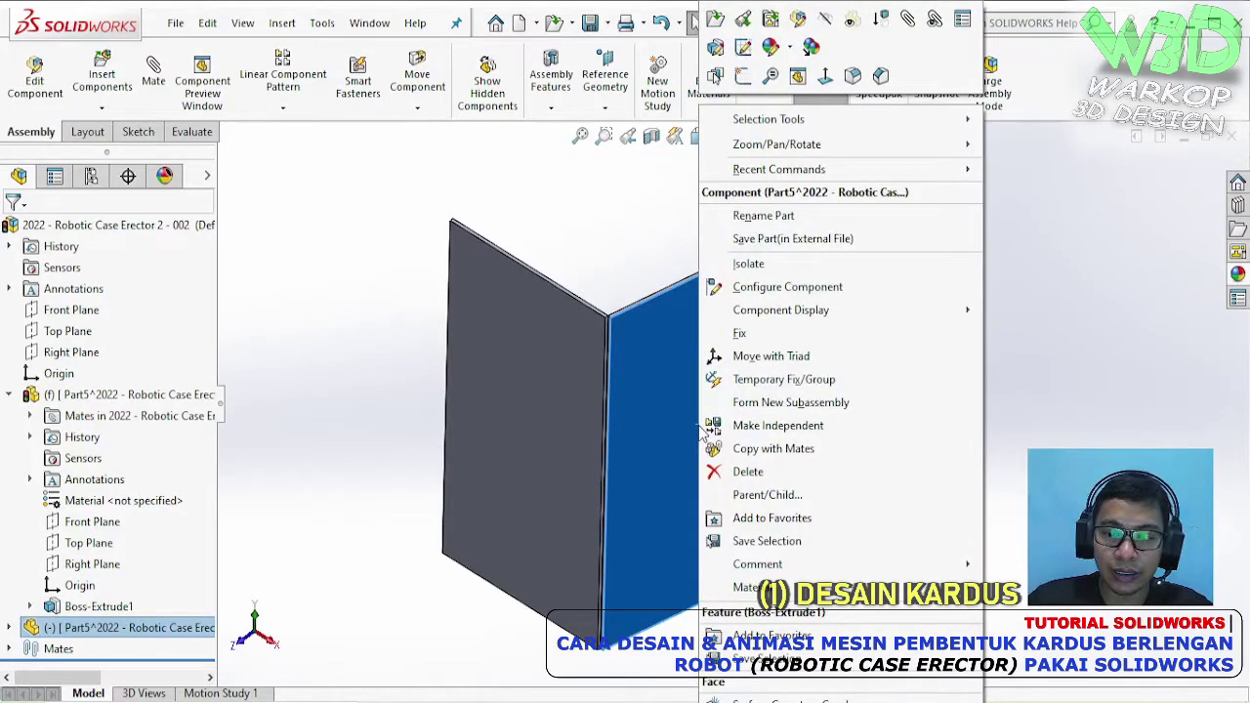
left_click(790, 431)
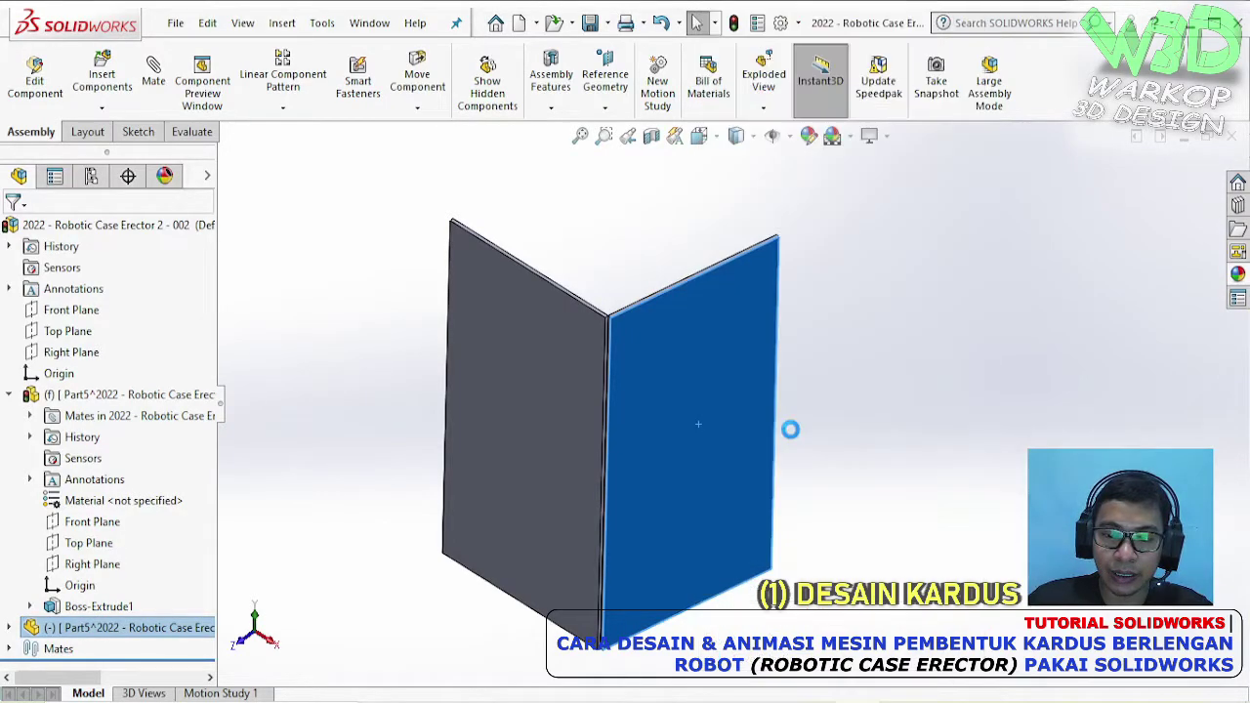
- Edit the second panel's width dimension, trying 150 mm and 100 mm before setting it to 130 mm
double_click(722, 442)
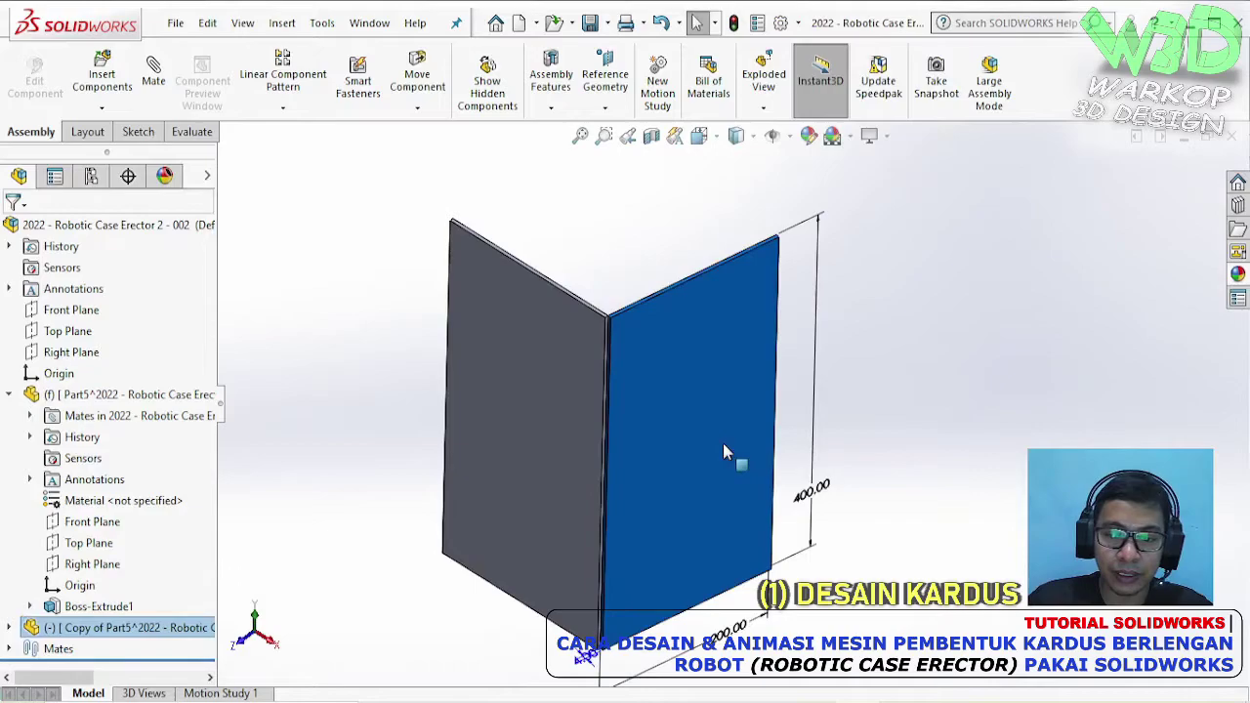
double_click(722, 645)
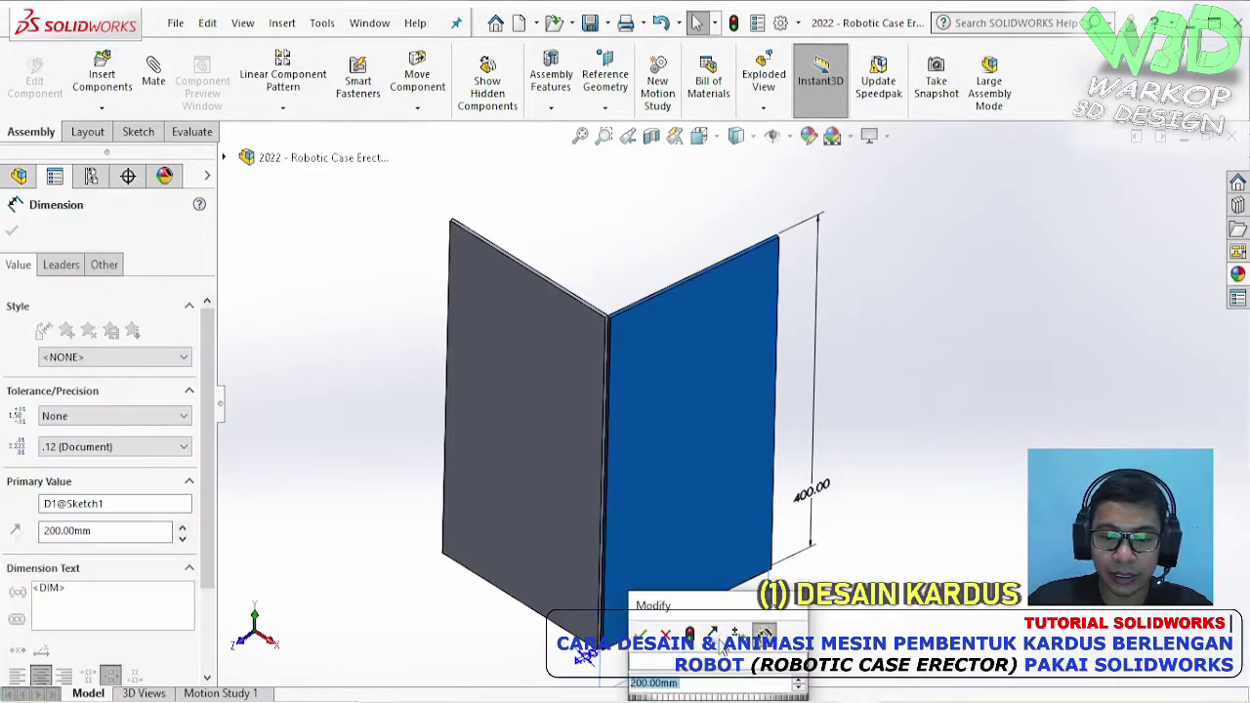
type("150")
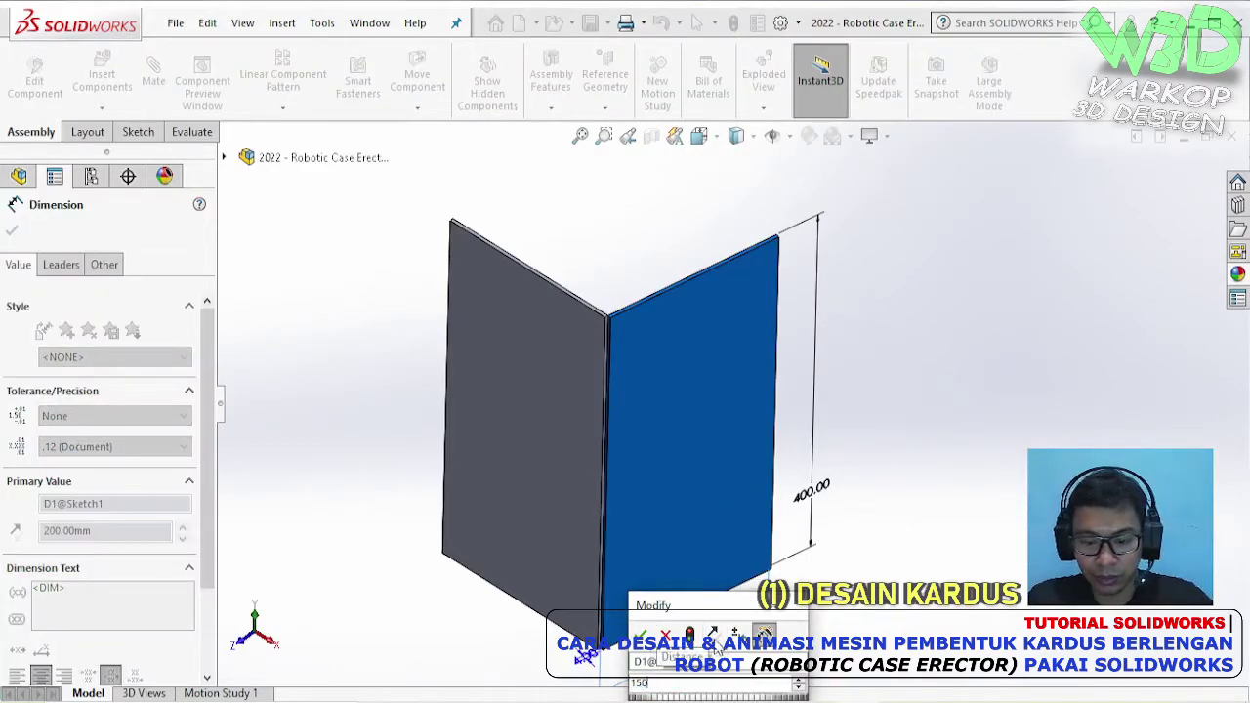
left_click(691, 636)
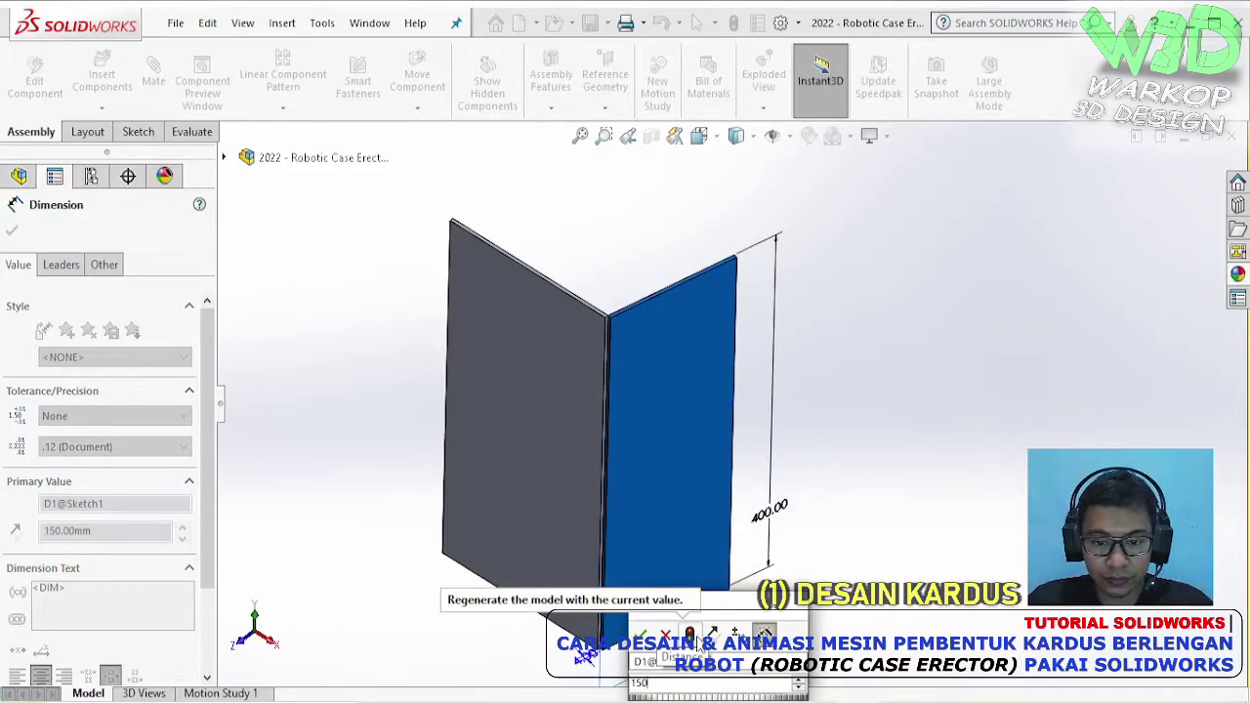
double_click(651, 685)
type("100")
left_click(691, 635)
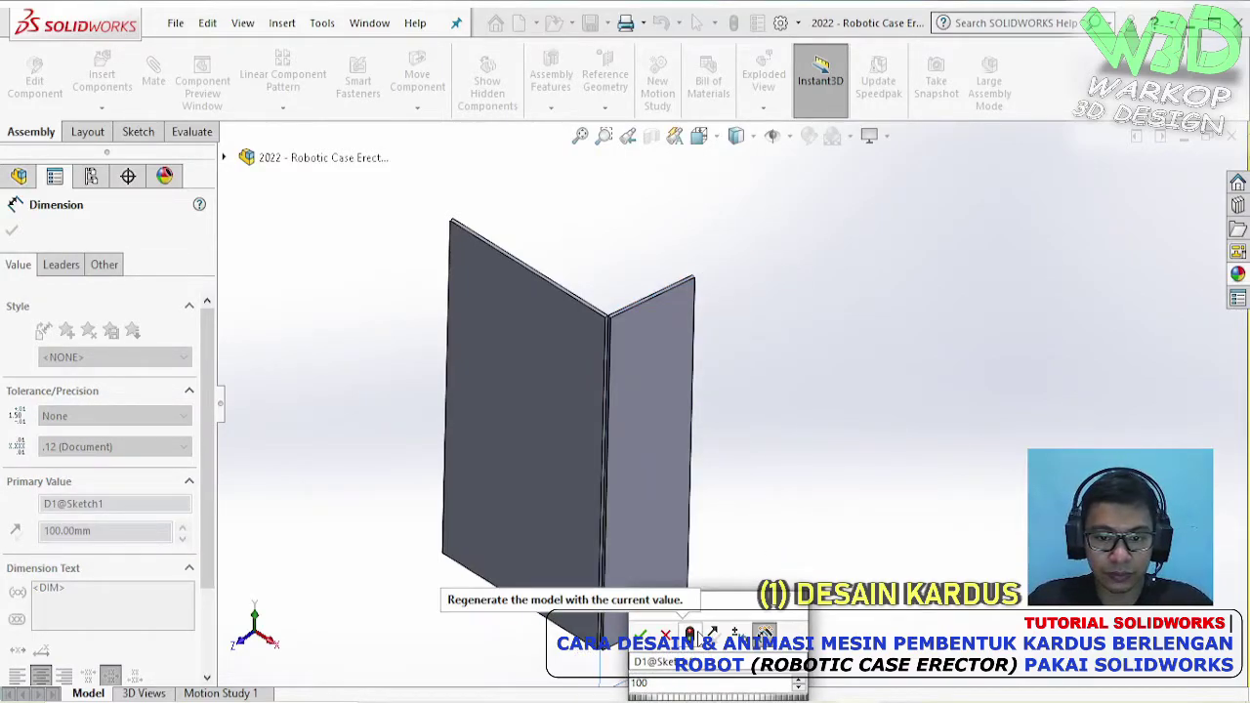
type("12")
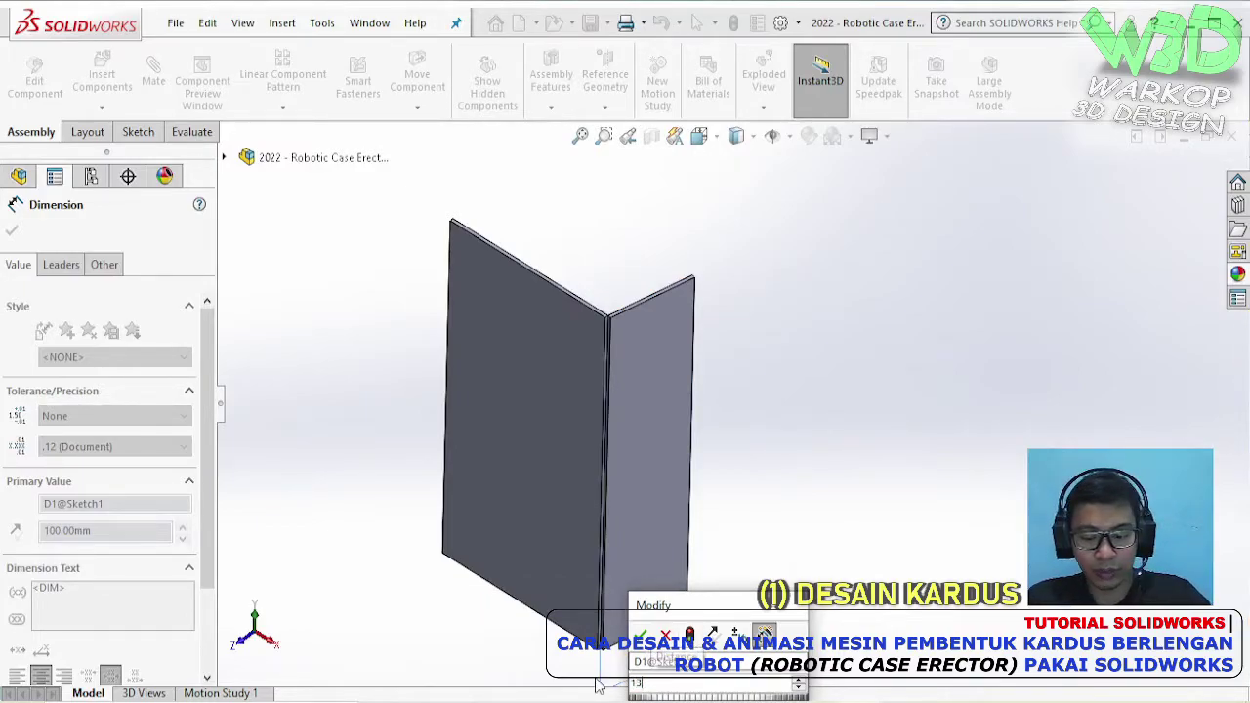
type("0")
left_click(690, 635)
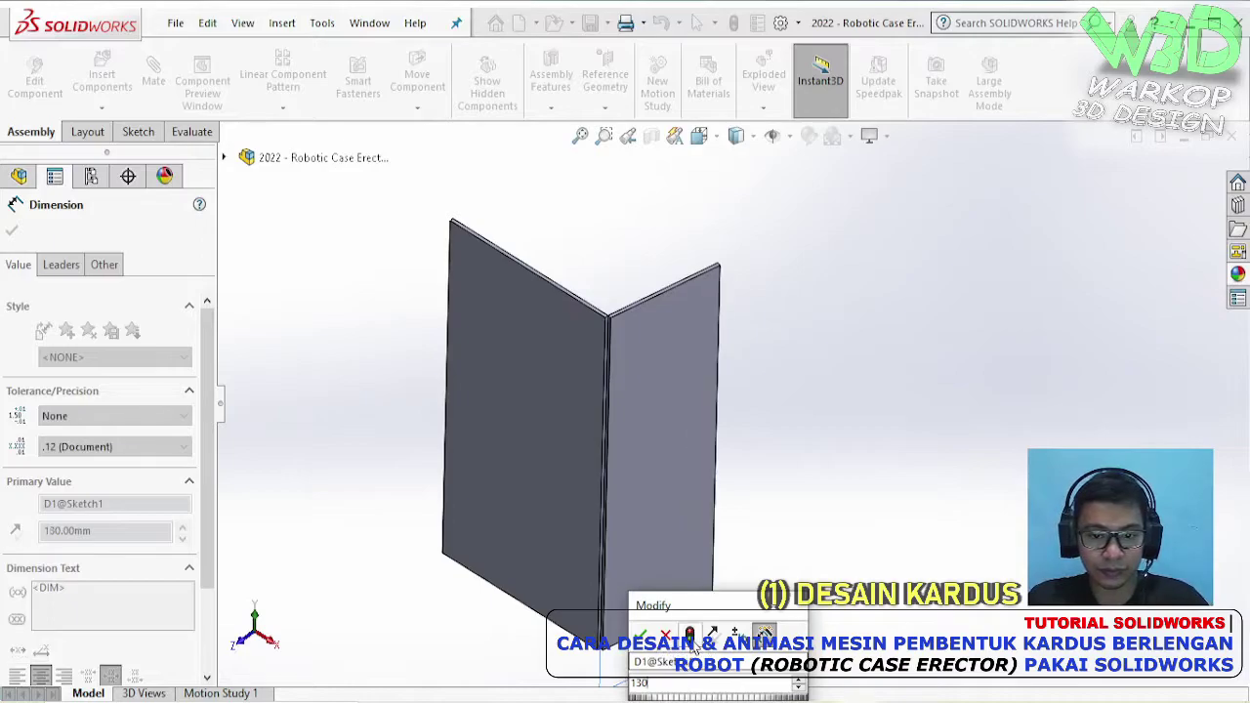
key("Return")
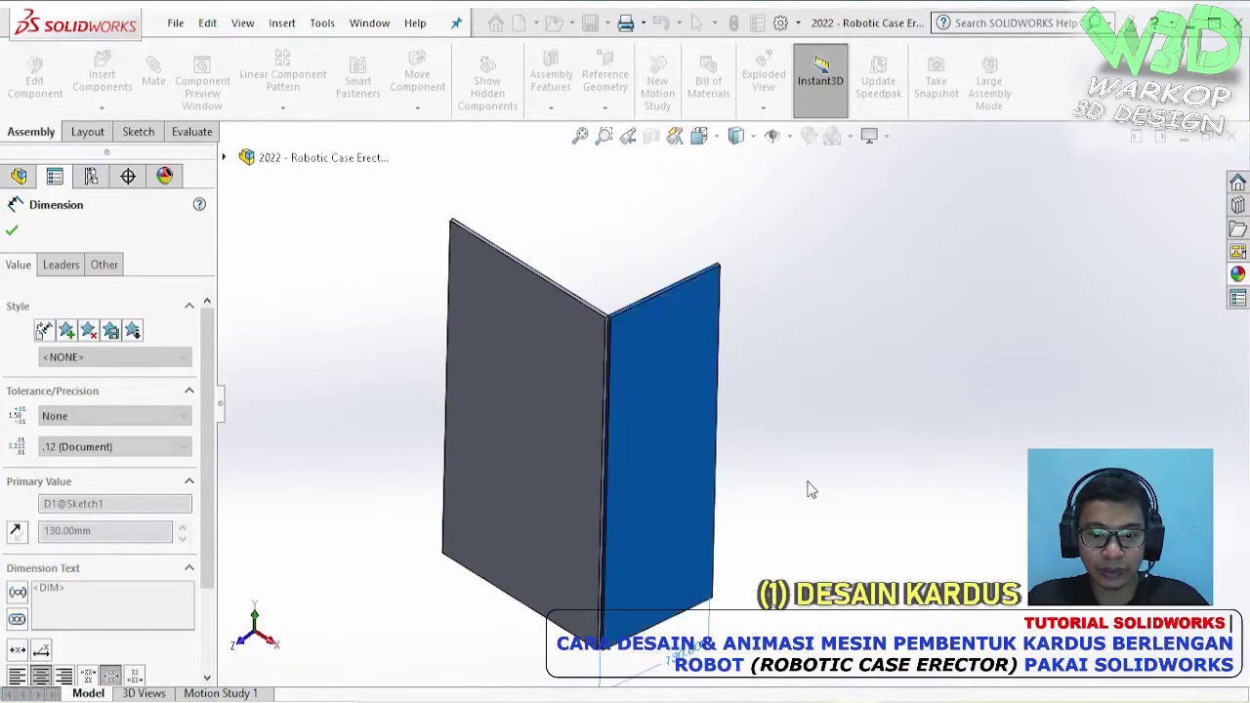
key("Escape")
- Copy the 130 mm wide panel within the assembly, placing the copy beside the first panel's free vertical edge
scroll(727, 480, "up", 2)
middle_click_drag(724, 466, 669, 313)
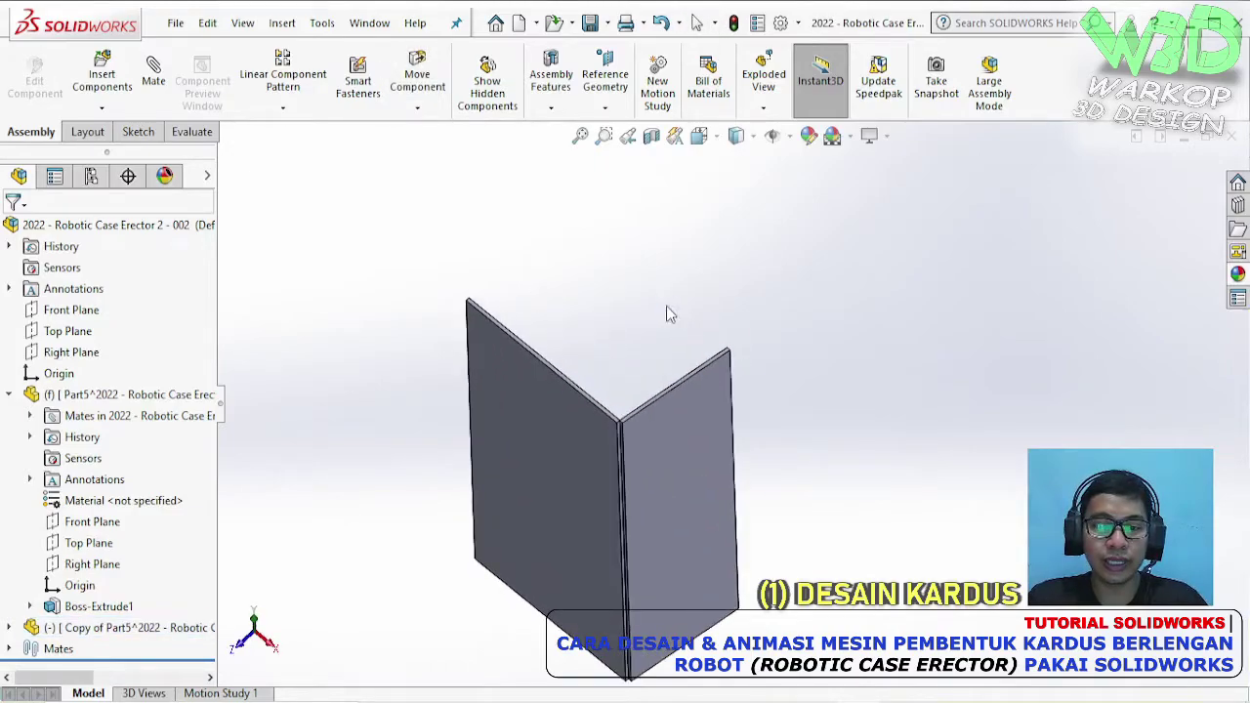
left_click(689, 383)
mouse_move(689, 376)
middle_mouse_down()
mouse_move(380, 212)
mouse_move(460, 315)
mouse_move(517, 183)
mouse_move(482, 340)
mouse_move(494, 381)
middle_mouse_up()
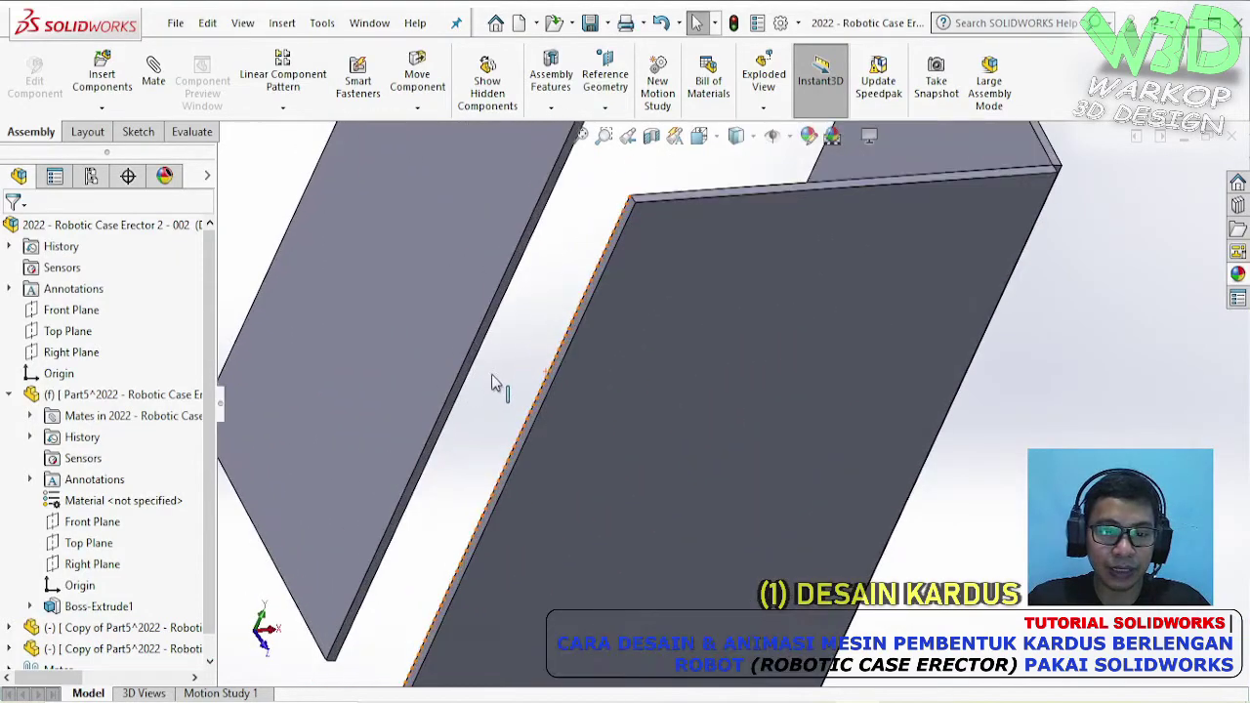
- Add a Coincident mate between the copied narrow panel's vertical edge and the first panel's free vertical edge
left_click(645, 254)
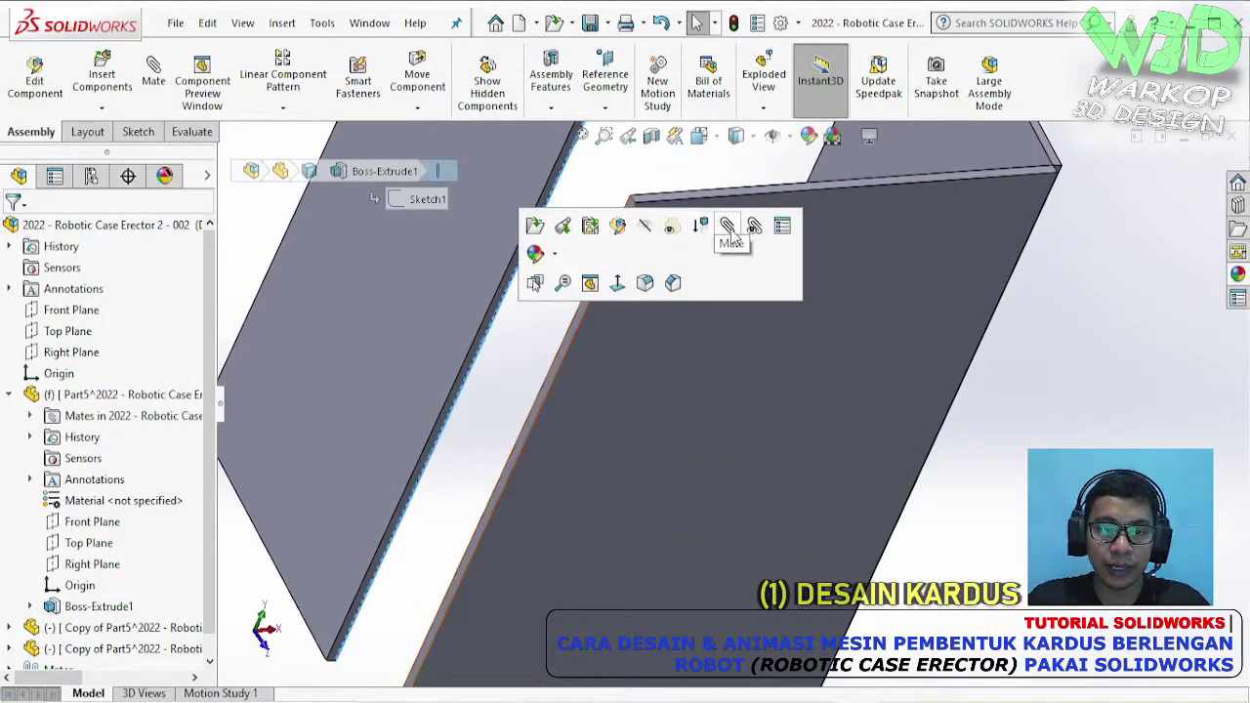
left_click(598, 280)
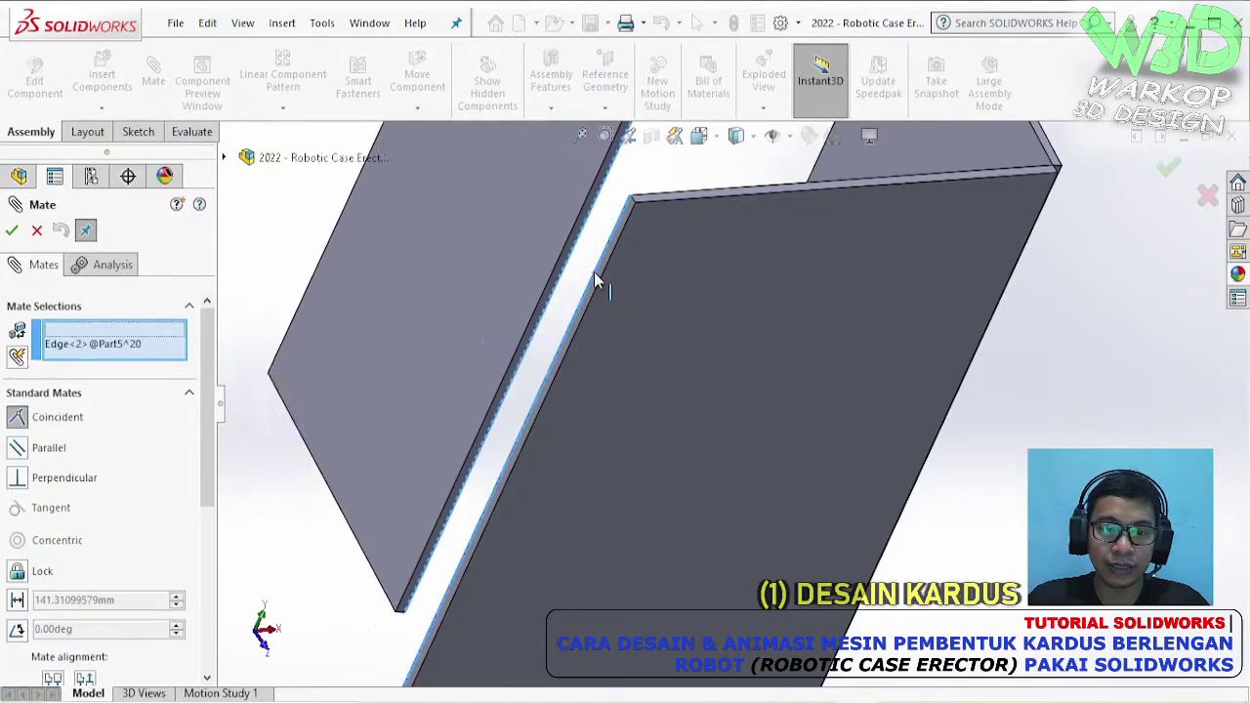
left_click(593, 275)
left_click(573, 249)
- Mate the top faces of the first panel and the copied narrow panel as Coincident and finish mating
scroll(677, 214, "down", 3)
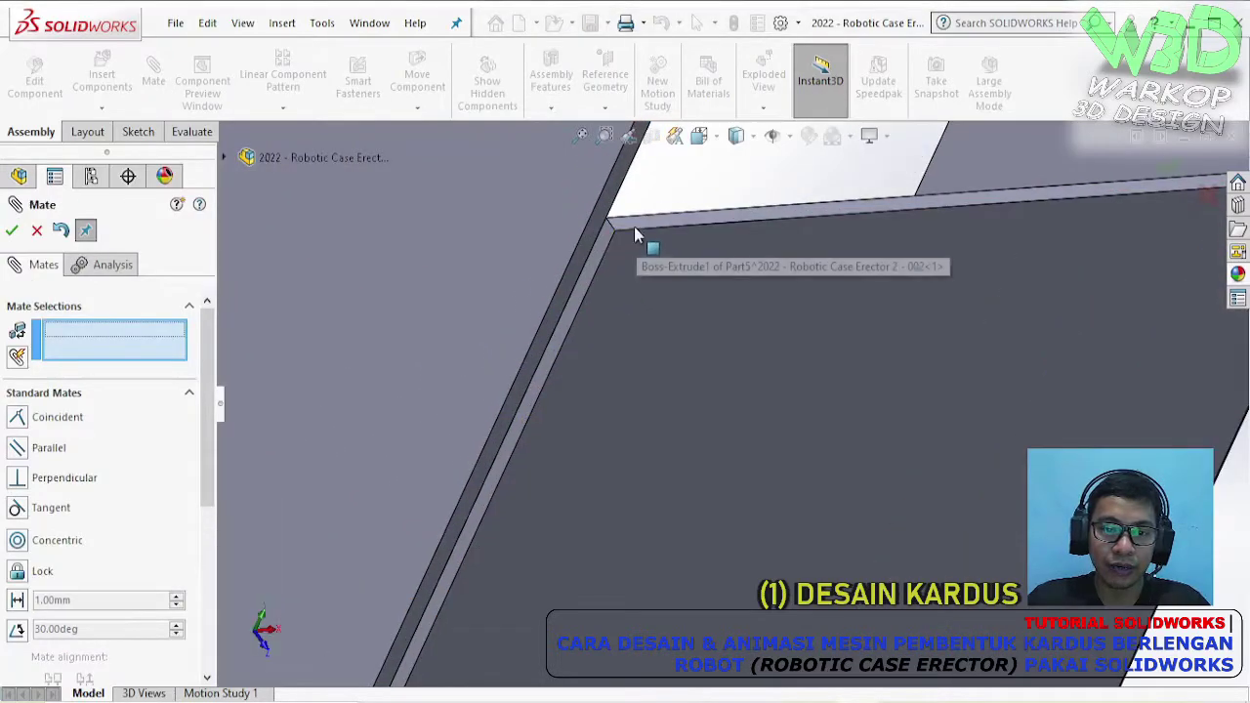
left_click(647, 240)
scroll(782, 239, "up", 3)
scroll(782, 239, "down", 5)
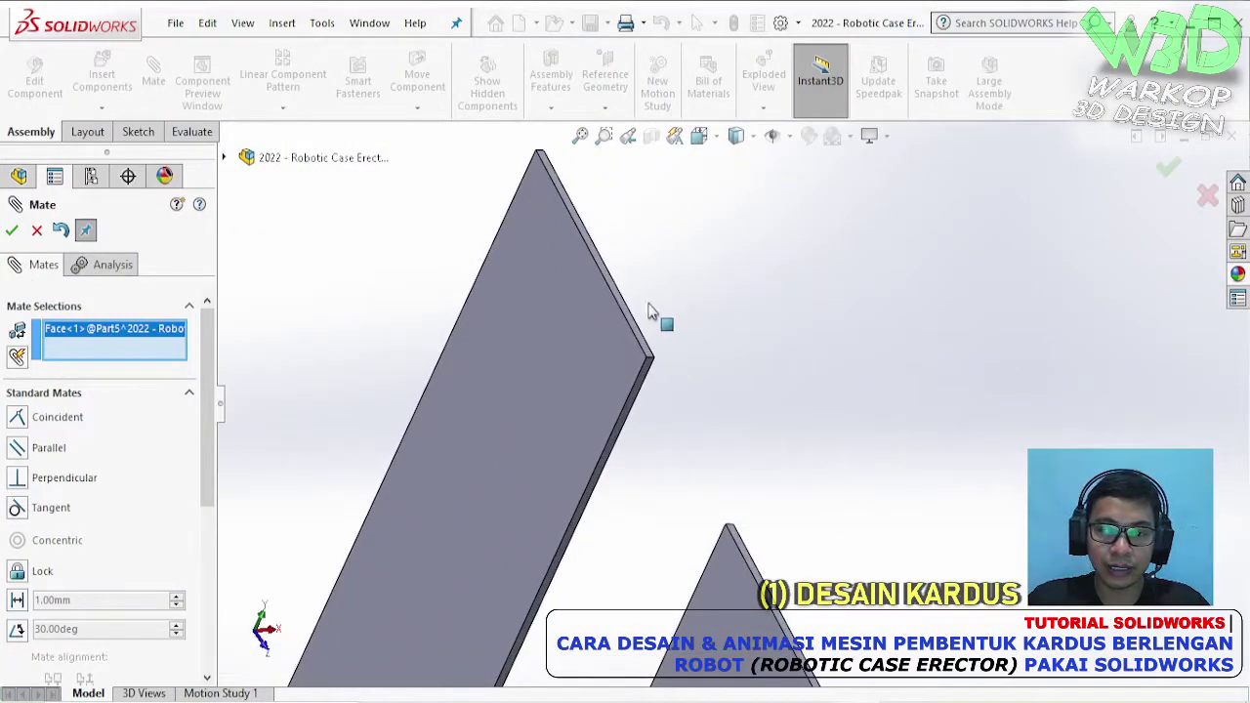
left_click(643, 358)
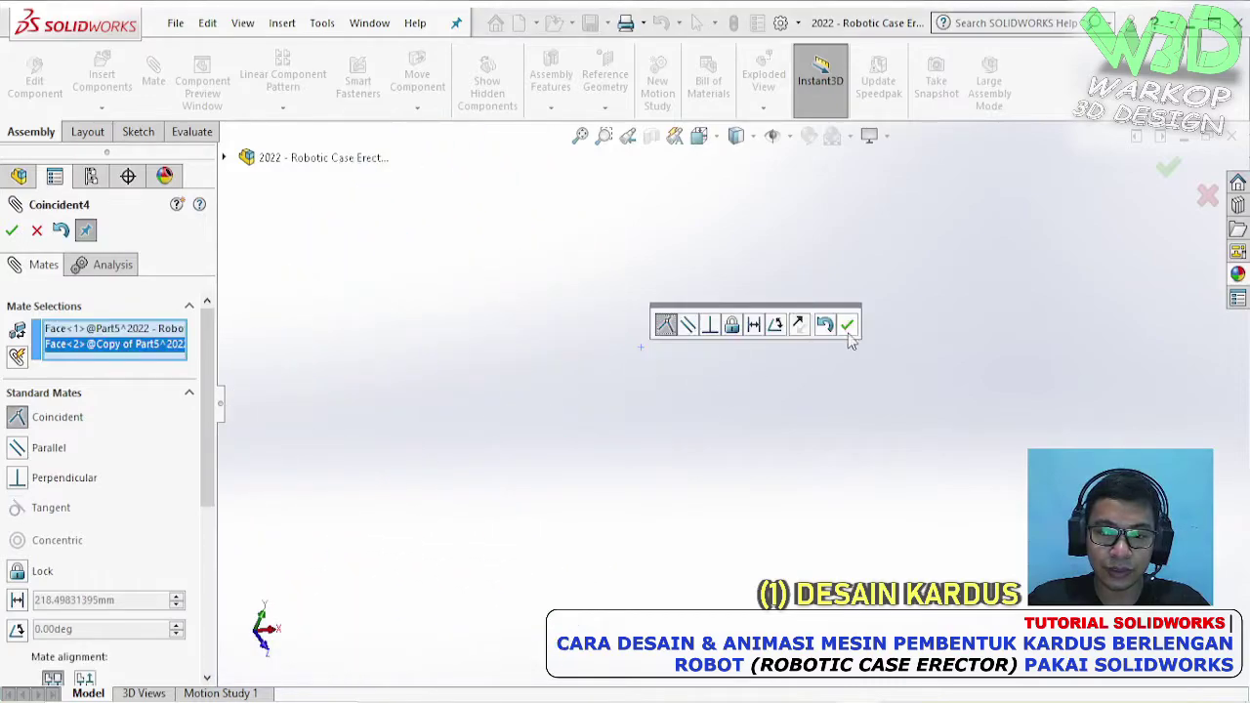
left_click(849, 325)
left_click(11, 230)
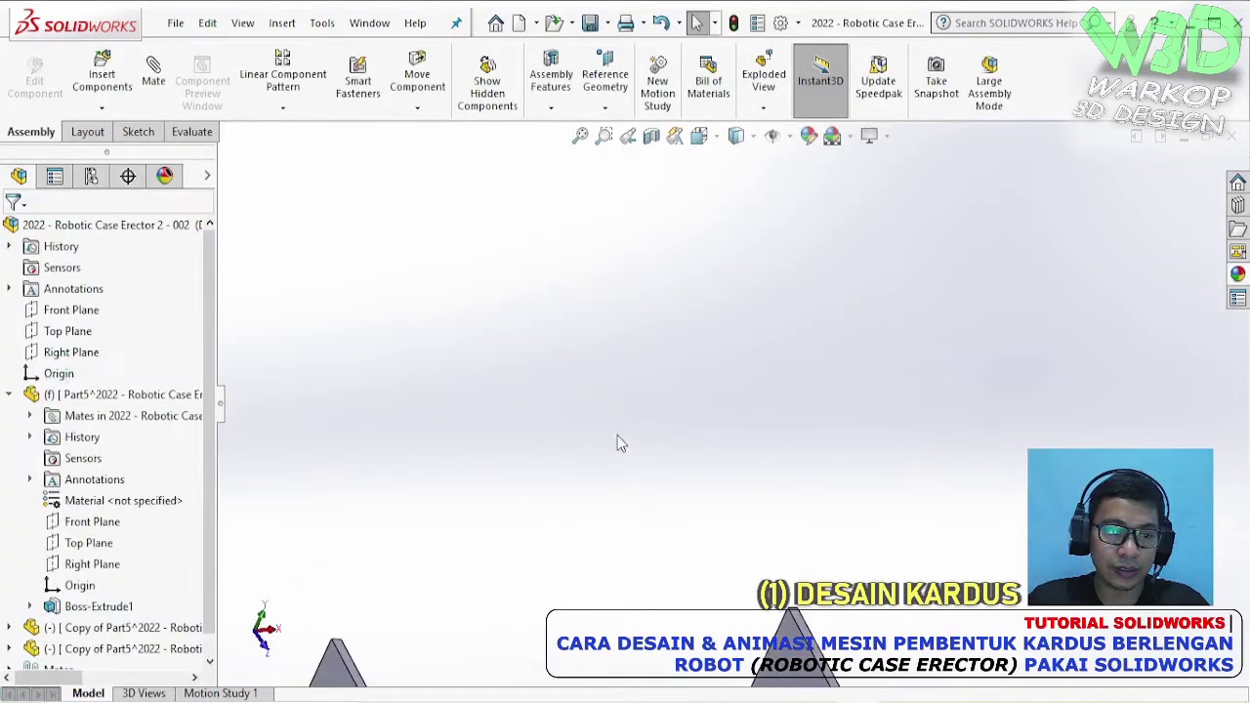
scroll(723, 539, "up", 3)
middle_click_drag(723, 539, 536, 497)
scroll(705, 550, "up", 2)
middle_click_drag(606, 479, 613, 490)
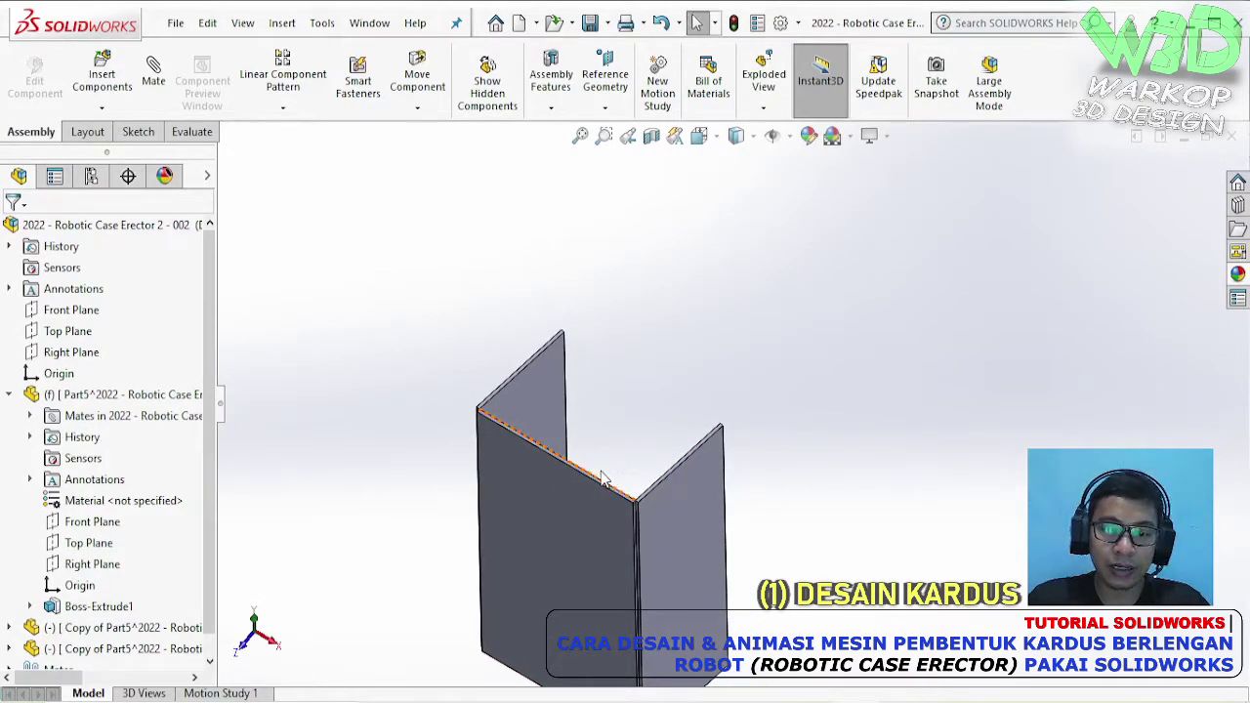
- Copy the first wide panel within the assembly, placing the copy behind the open side of the carton
left_click_drag(592, 481, 827, 329, "ctrl")
left_click(827, 329)
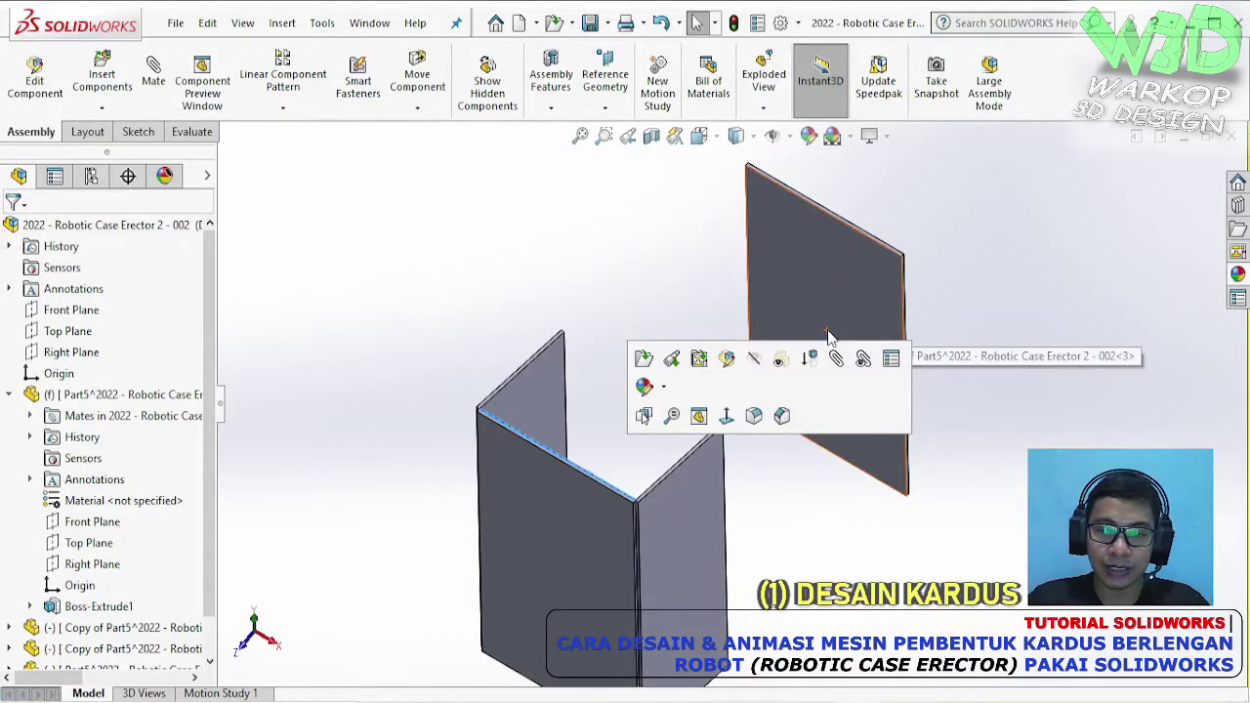
scroll(886, 455, "down", 4)
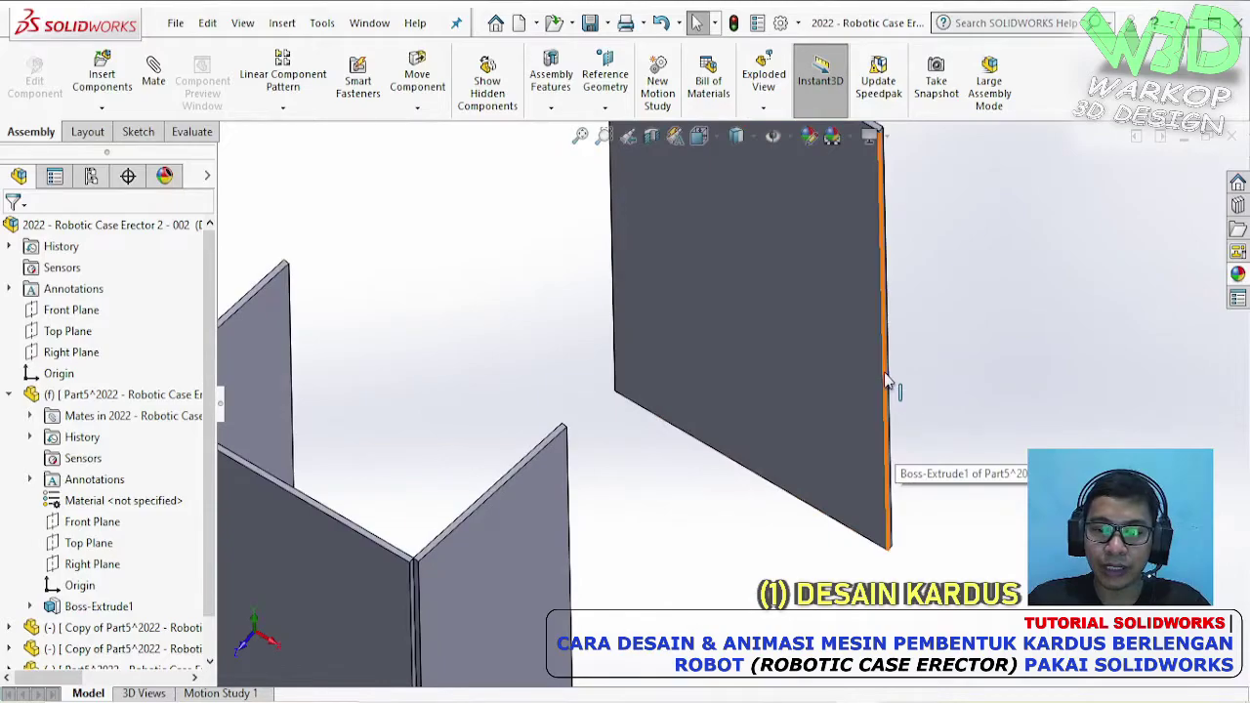
- Add a Coincident mate between the copied wide panel's vertical edge and the adjacent narrow panel's free vertical edge
left_click(886, 383)
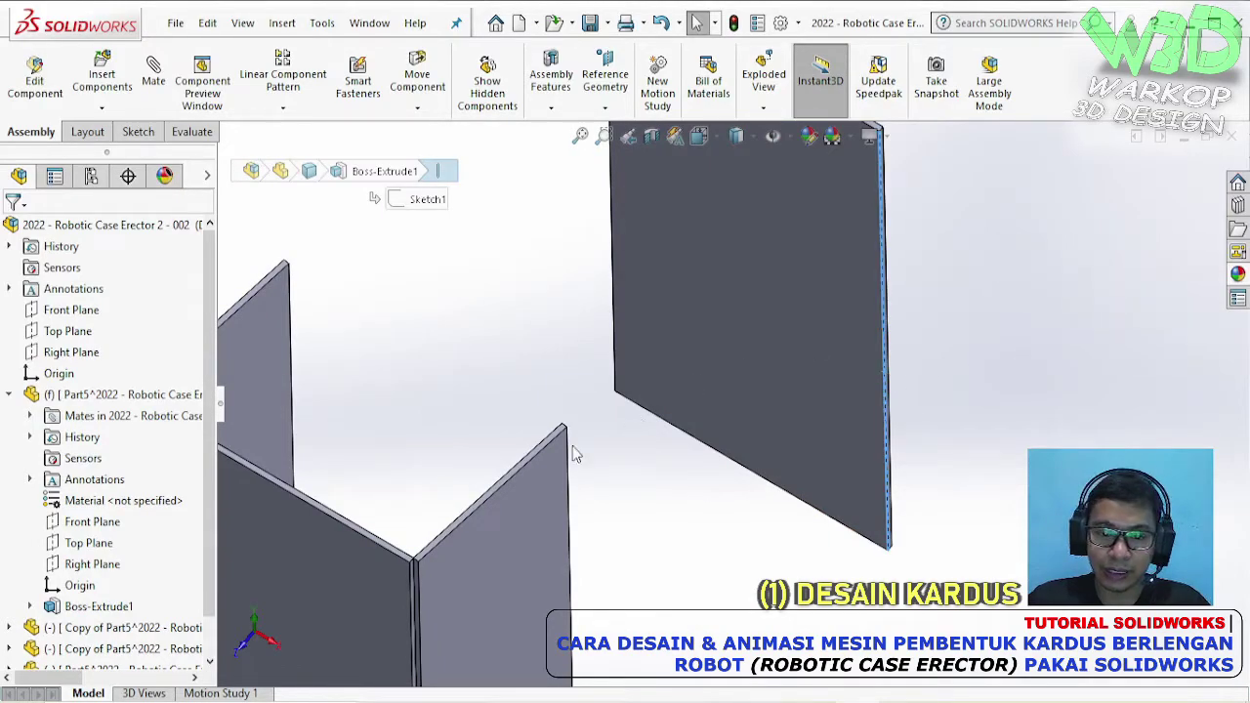
key("m")
scroll(586, 468, "down", 8)
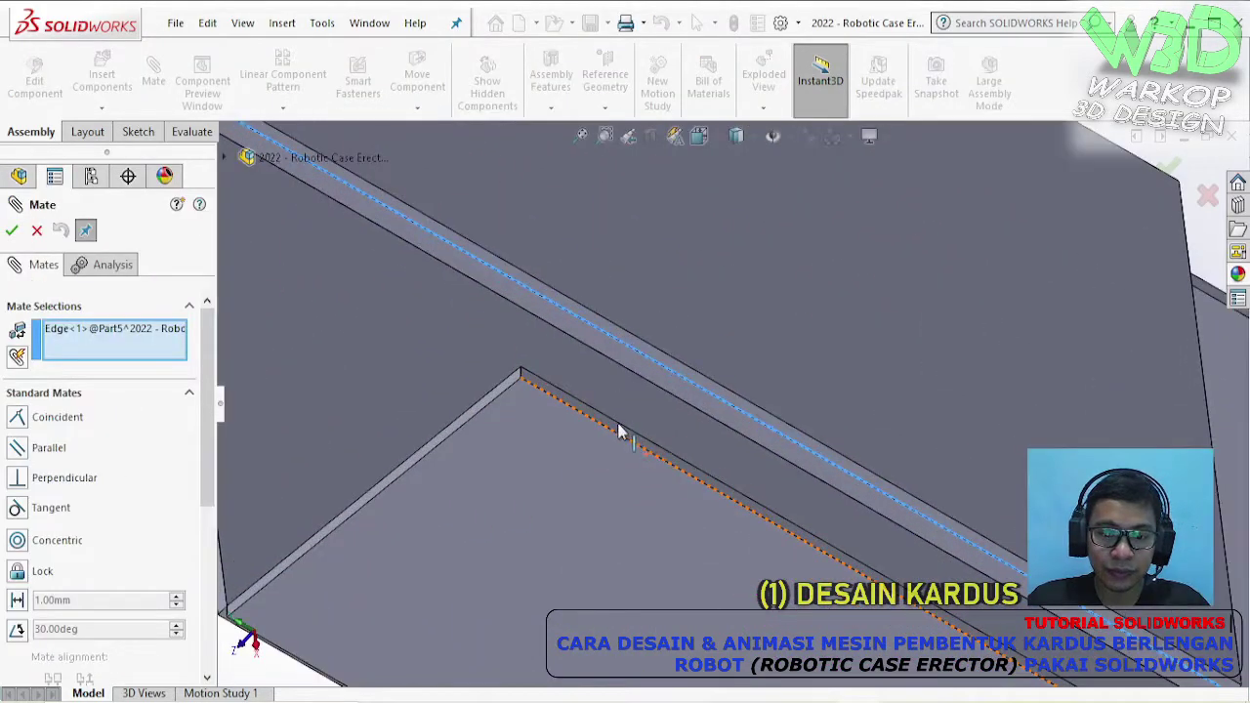
left_click(610, 428)
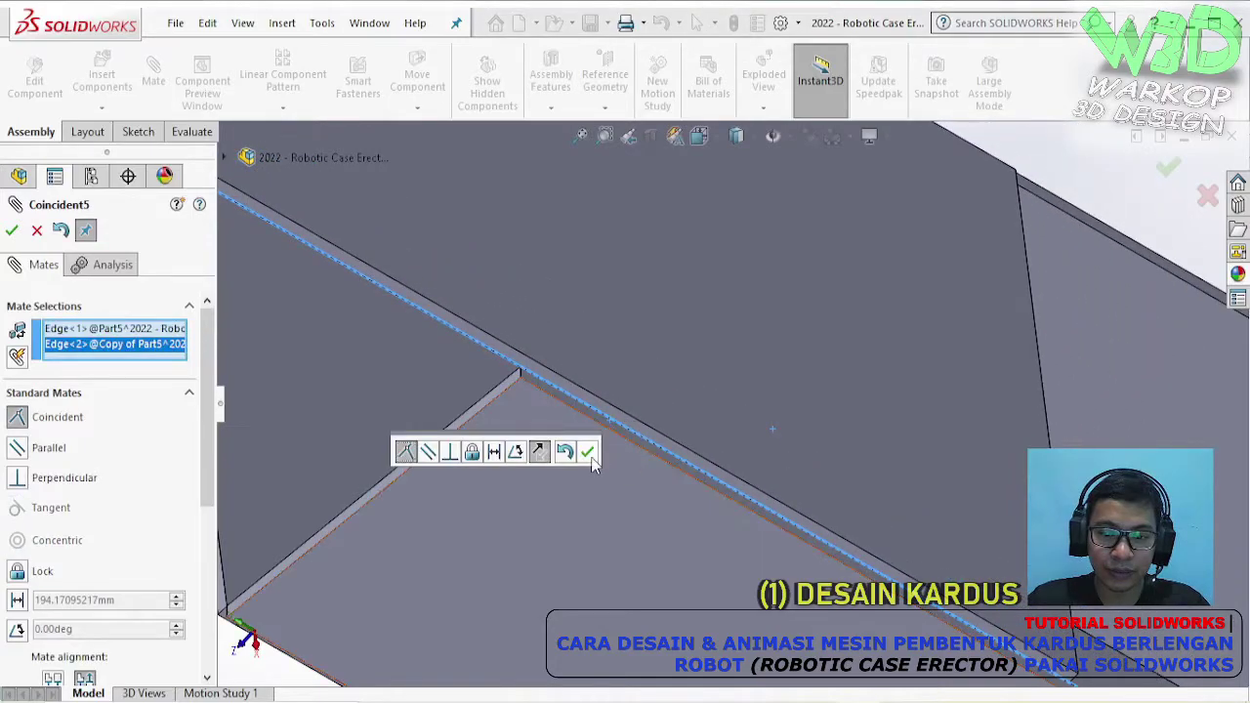
left_click(587, 451)
- Mate the top faces of the copied wide panel and the adjacent narrow panel as Coincident and finish mating
scroll(534, 395, "down", 3)
left_click(545, 373)
middle_click_drag(544, 379, 656, 369)
left_click(653, 367)
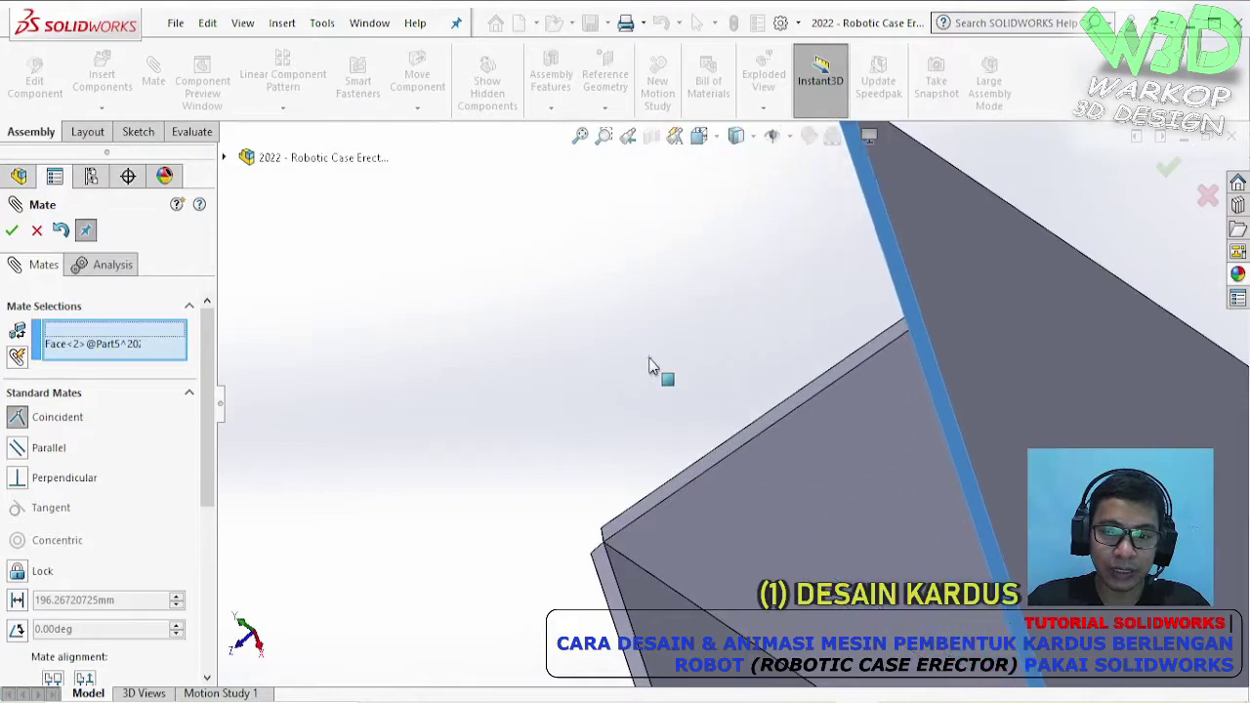
left_click(654, 367)
left_click(855, 335)
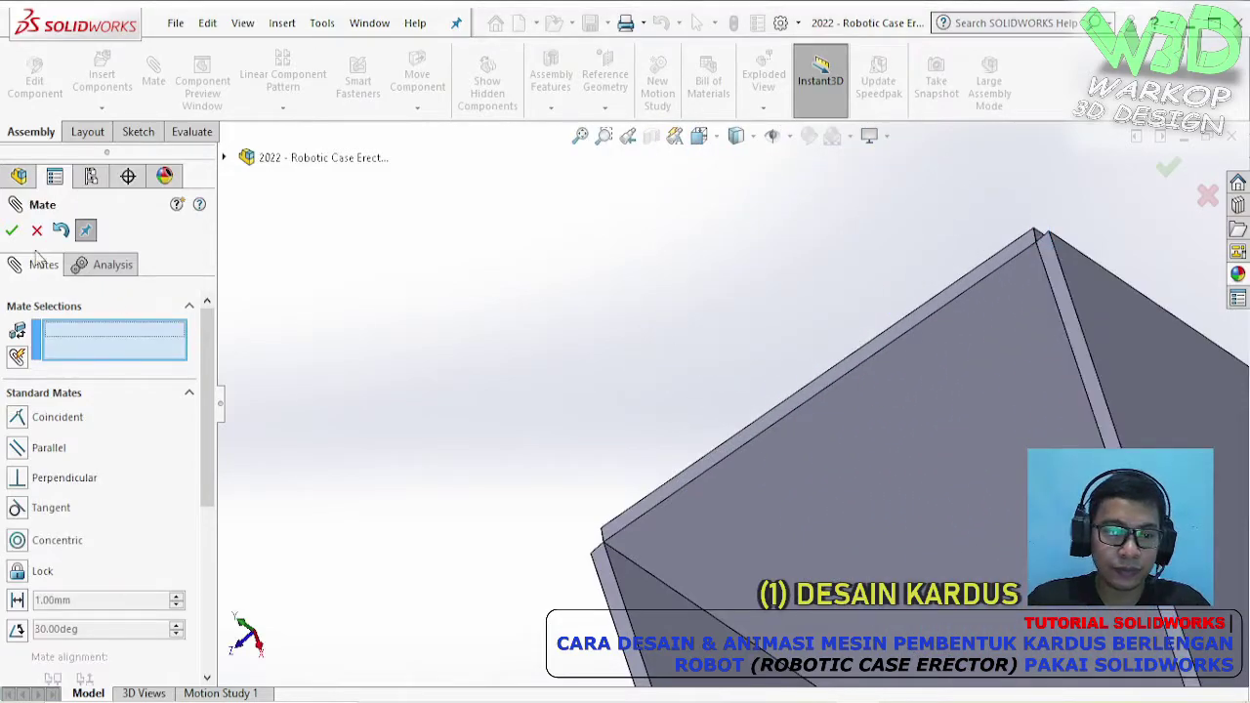
key("Escape")
- Close the carton with a Coincident mate between the copied wide panel's remaining vertical edge and the other narrow panel's free edge
middle_click_drag(301, 307, 893, 293)
left_click(825, 410)
left_click(846, 406)
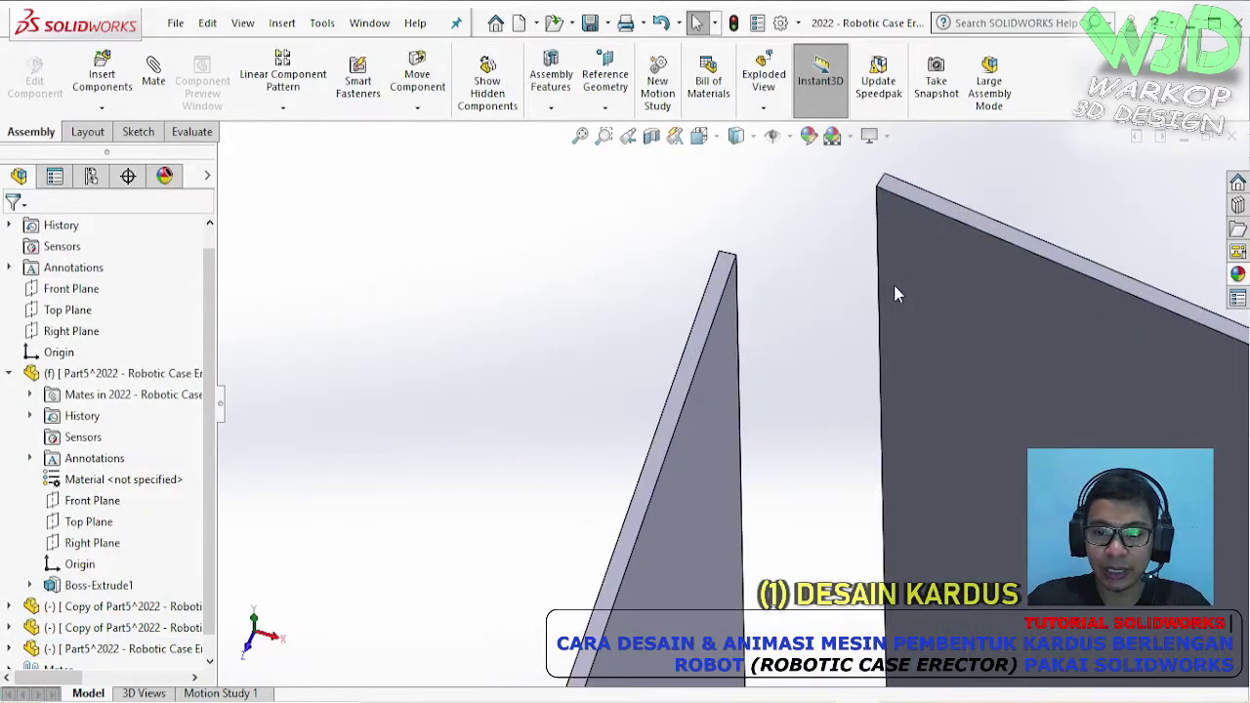
left_click(881, 273)
left_click(1125, 158)
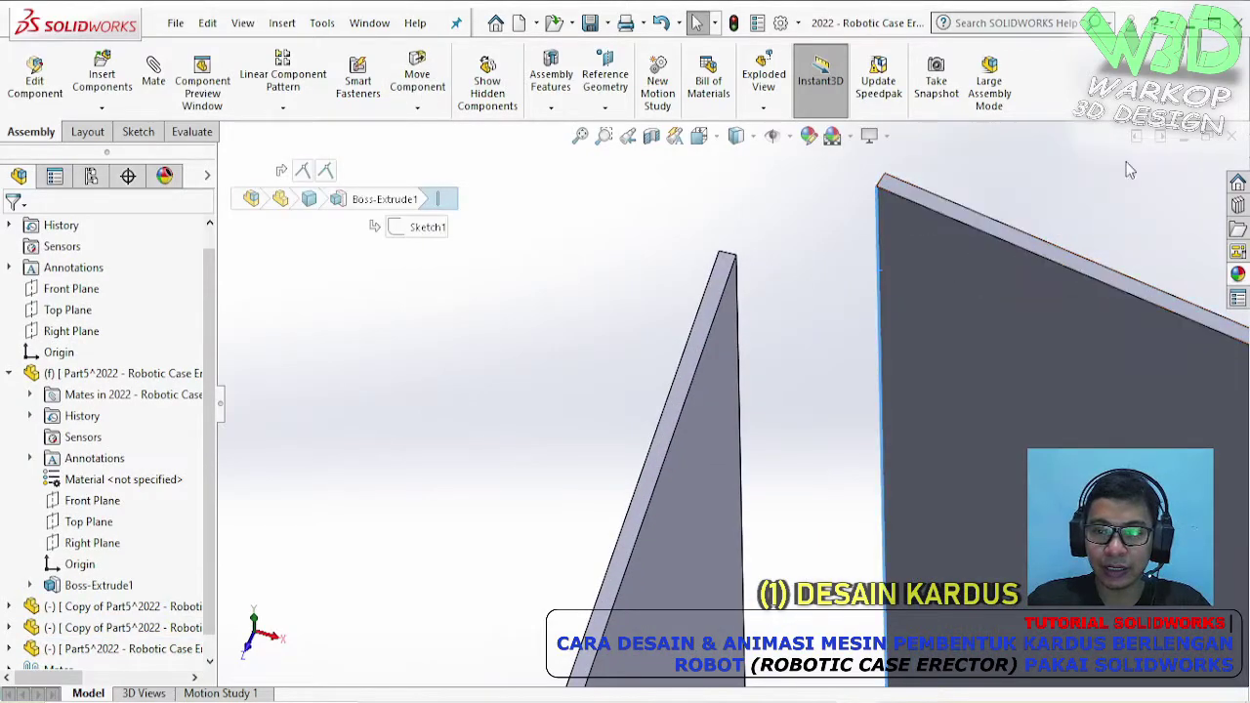
left_click(739, 314)
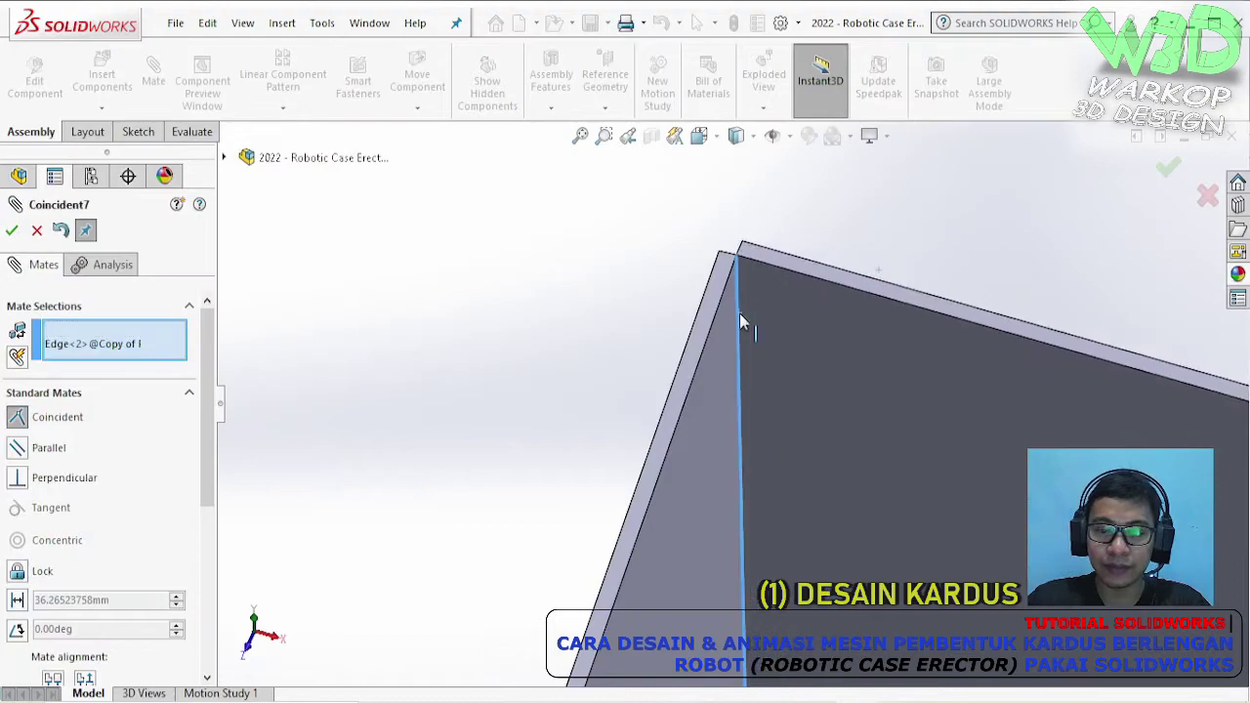
left_click(945, 289)
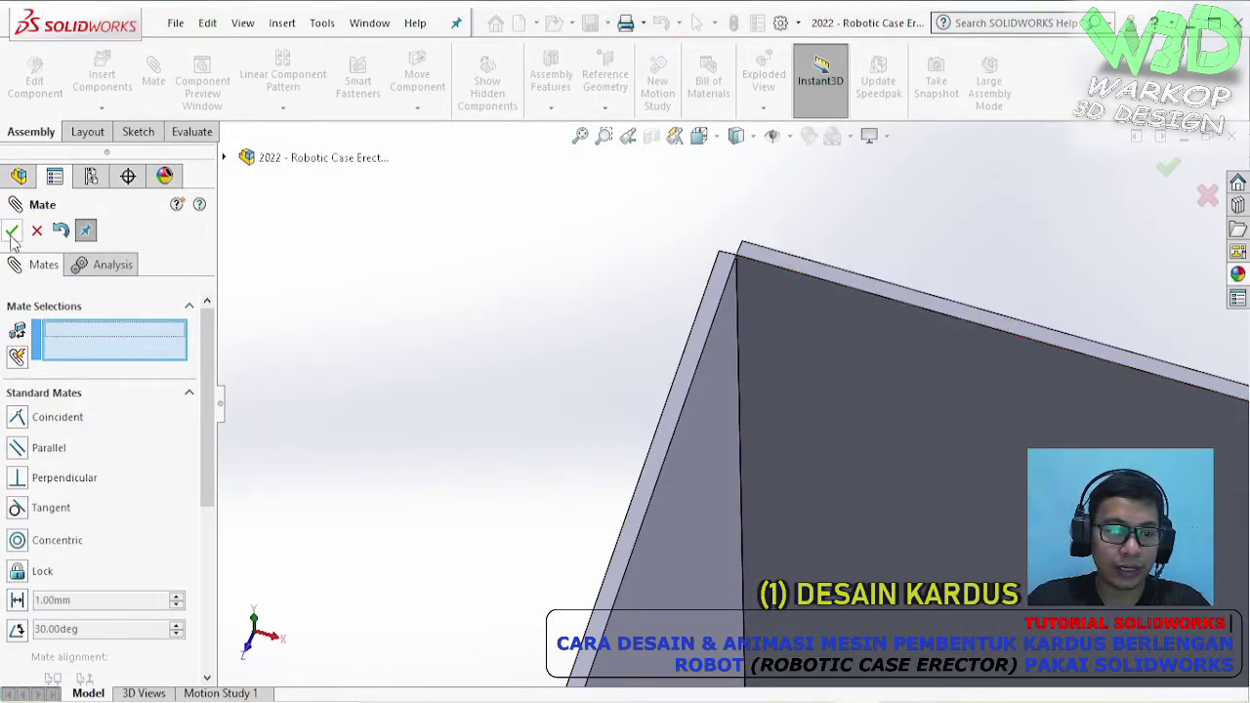
left_click(11, 231)
- Swing the hinged carton panels to test their folding motion, and collapse the items in the assembly tree
scroll(864, 397, "up", 5)
left_click(807, 446)
left_click_drag(808, 446, 580, 399)
left_click(580, 399)
right_click(190, 429)
left_click(223, 440)
middle_click_drag(663, 459, 878, 507)
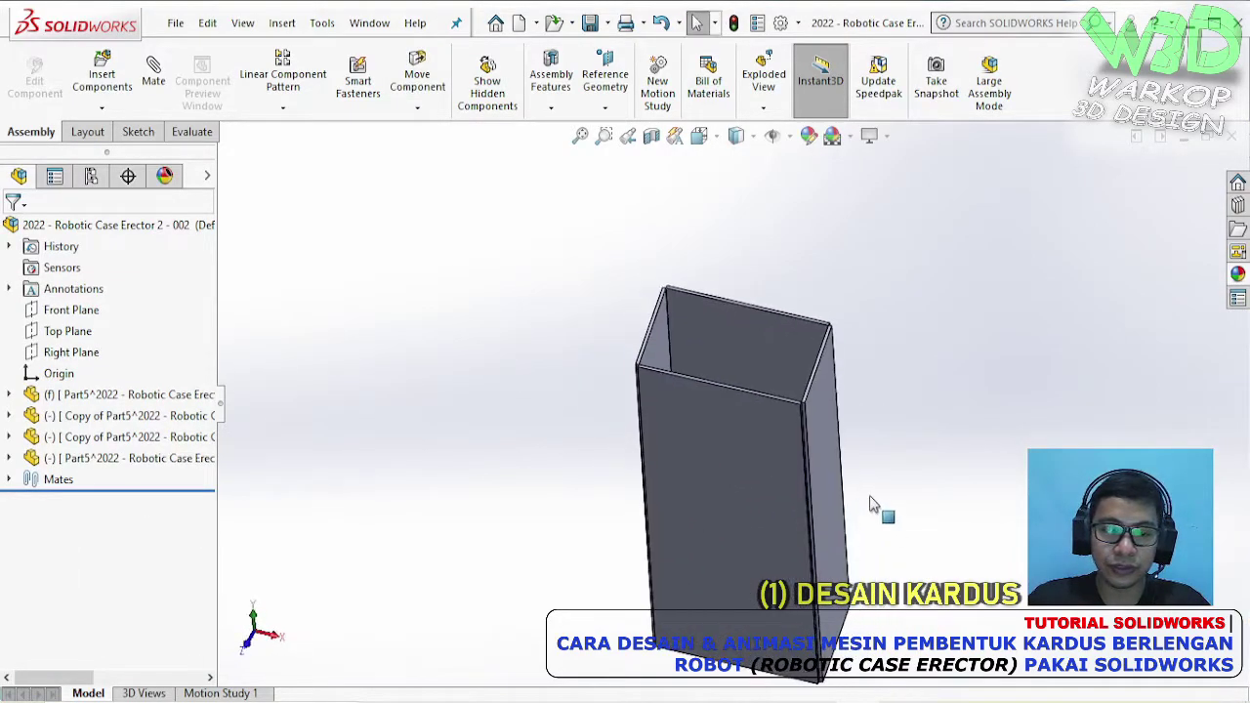
- Open the first wide panel as its own part and save it as 2022 - RCE2 - Carton - 002 in the 1.2. 3D Parts folder
left_click(110, 396)
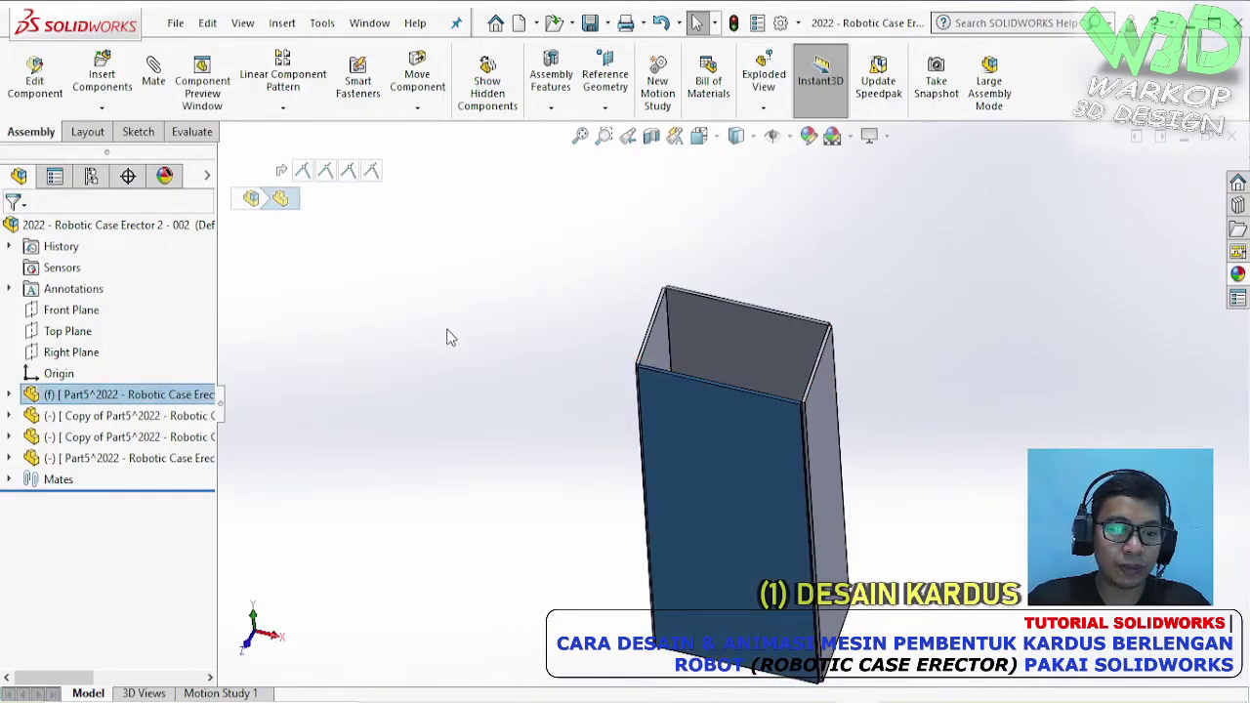
scroll(625, 278, "up", 8)
scroll(800, 219, "down", 3)
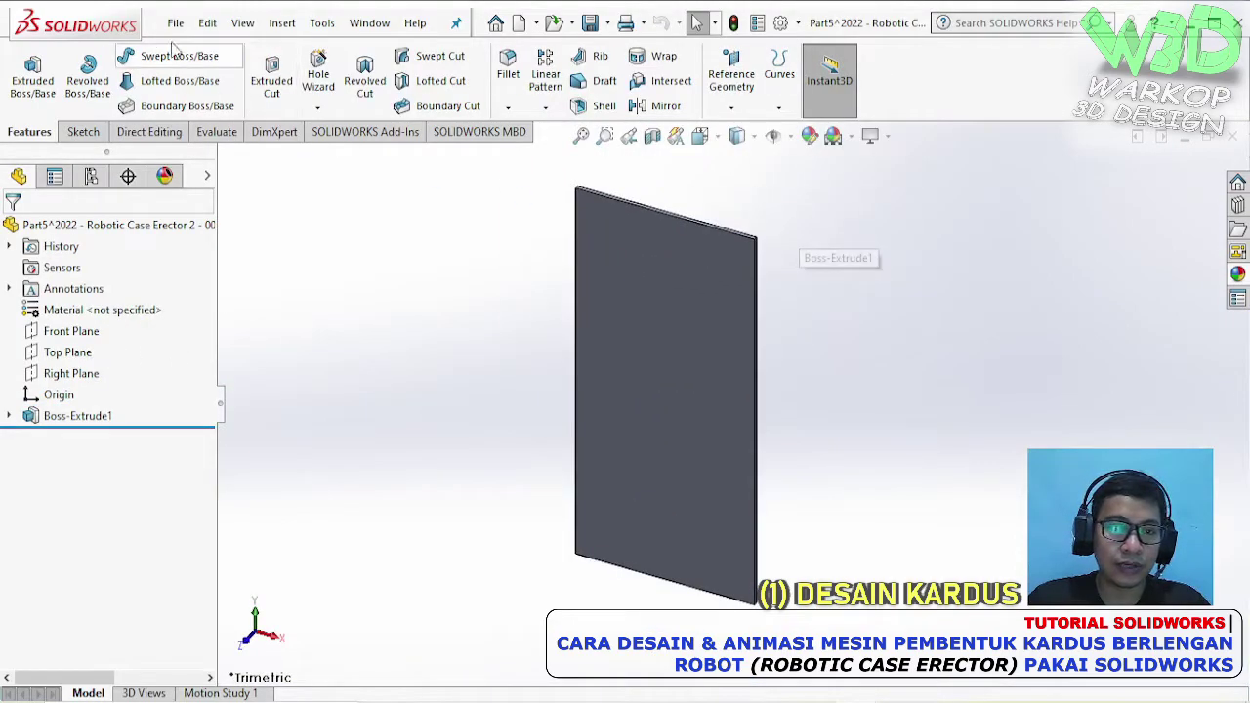
left_click(179, 26)
left_click(252, 256)
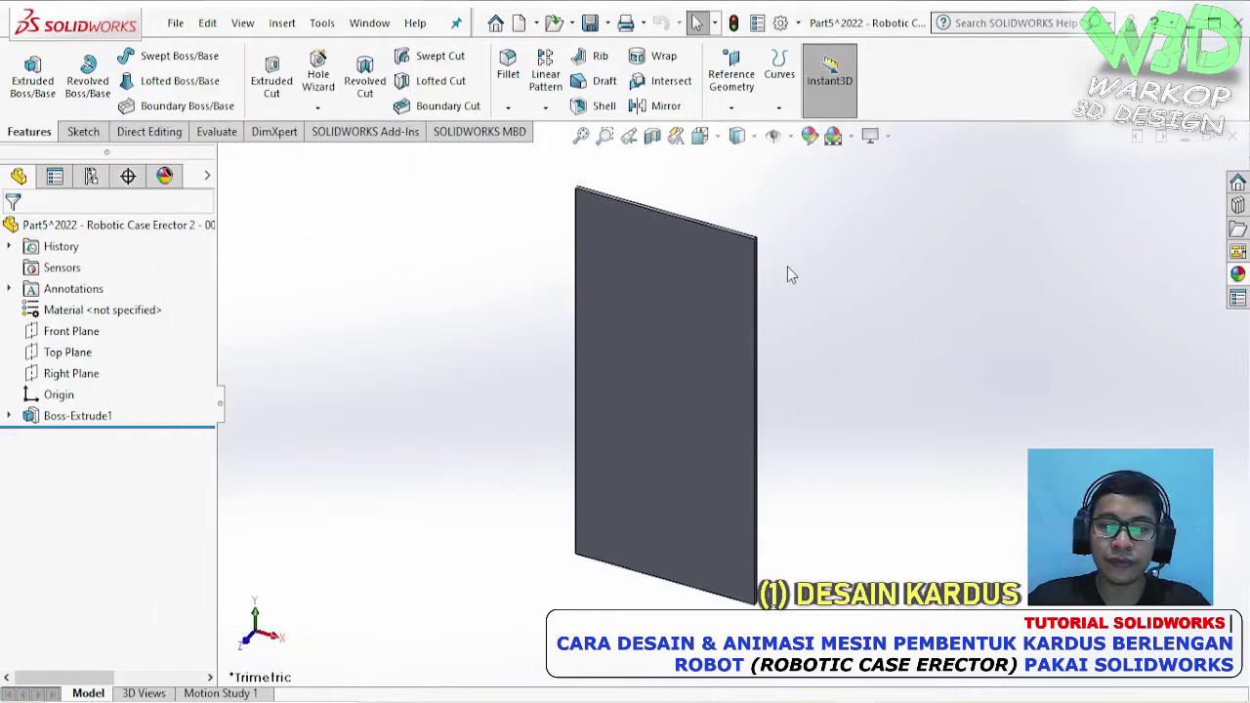
left_click(488, 166)
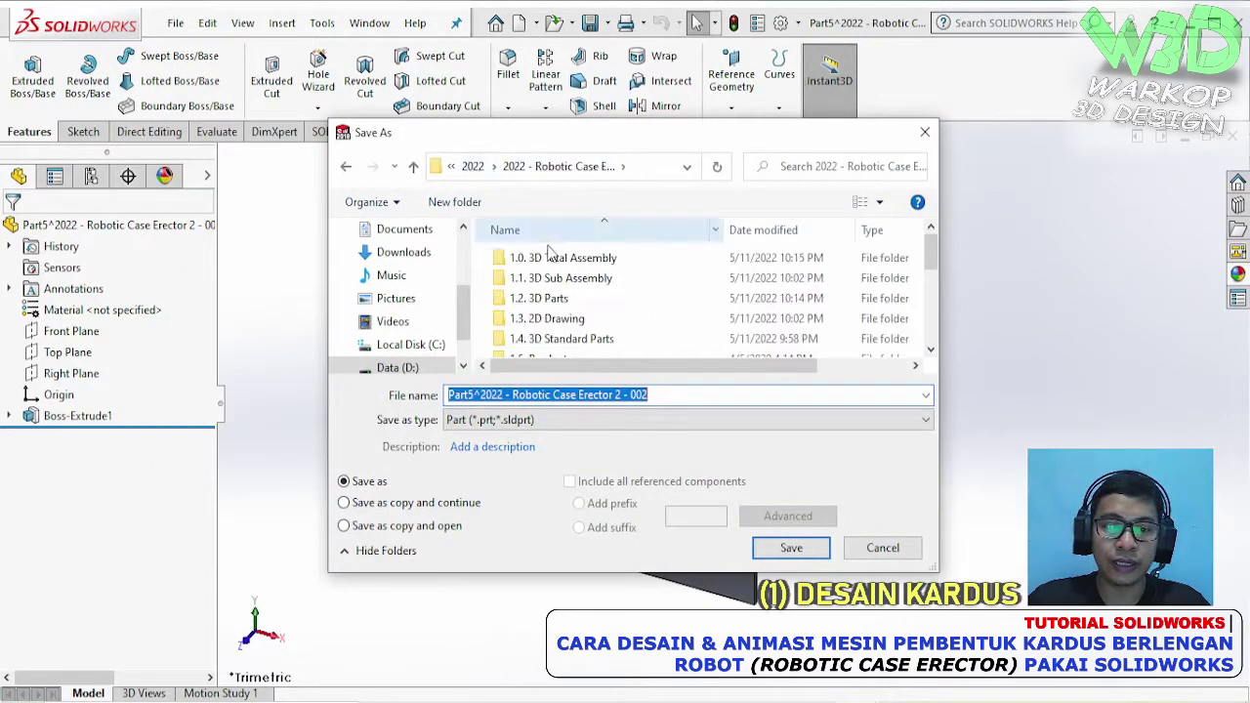
double_click(538, 297)
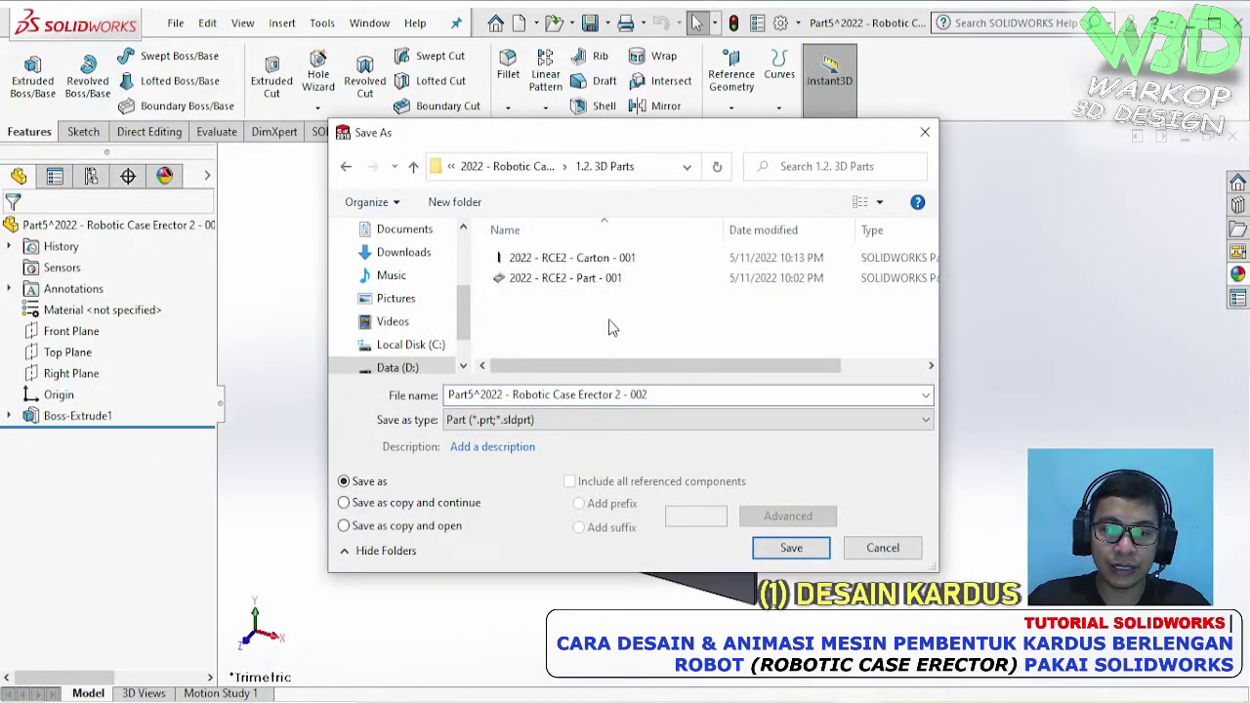
left_click(576, 258)
left_click(592, 395)
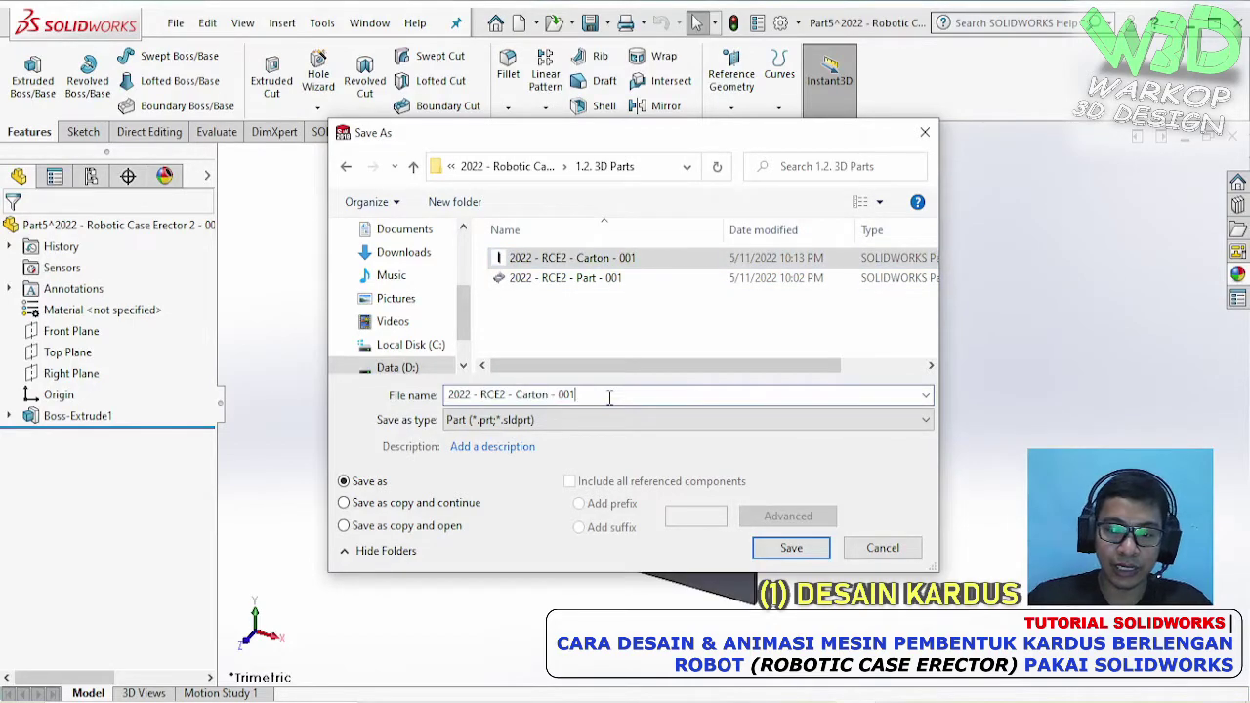
key("Return")
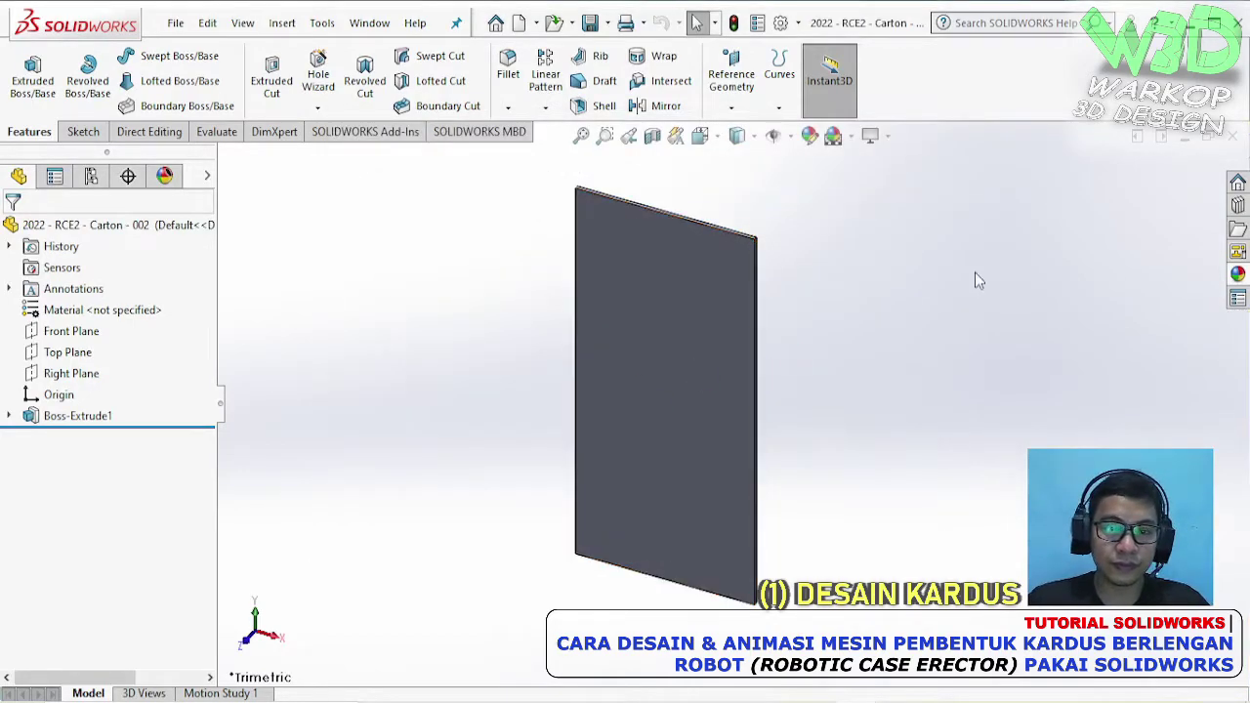
- Open the narrow panel from the assembly, save it as 2022 - RCE2 - Carton - 003 in the same parts folder, and close it
key("ctrl+Tab")
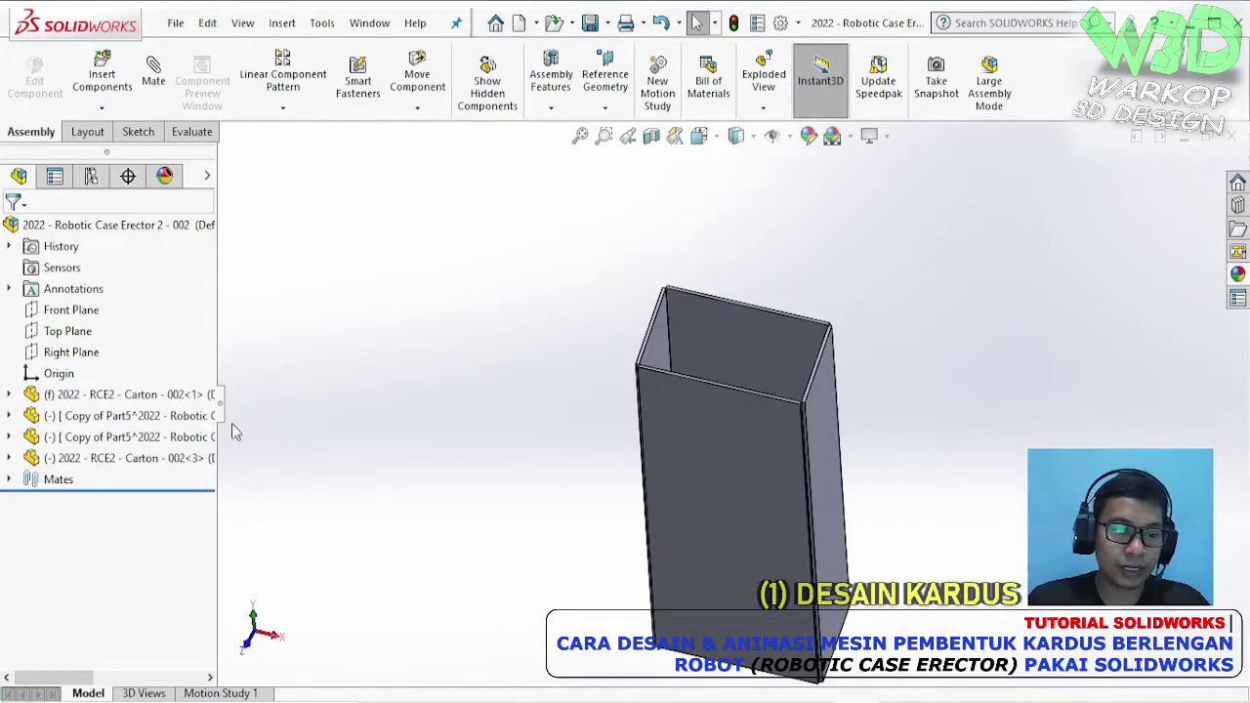
left_click(127, 415)
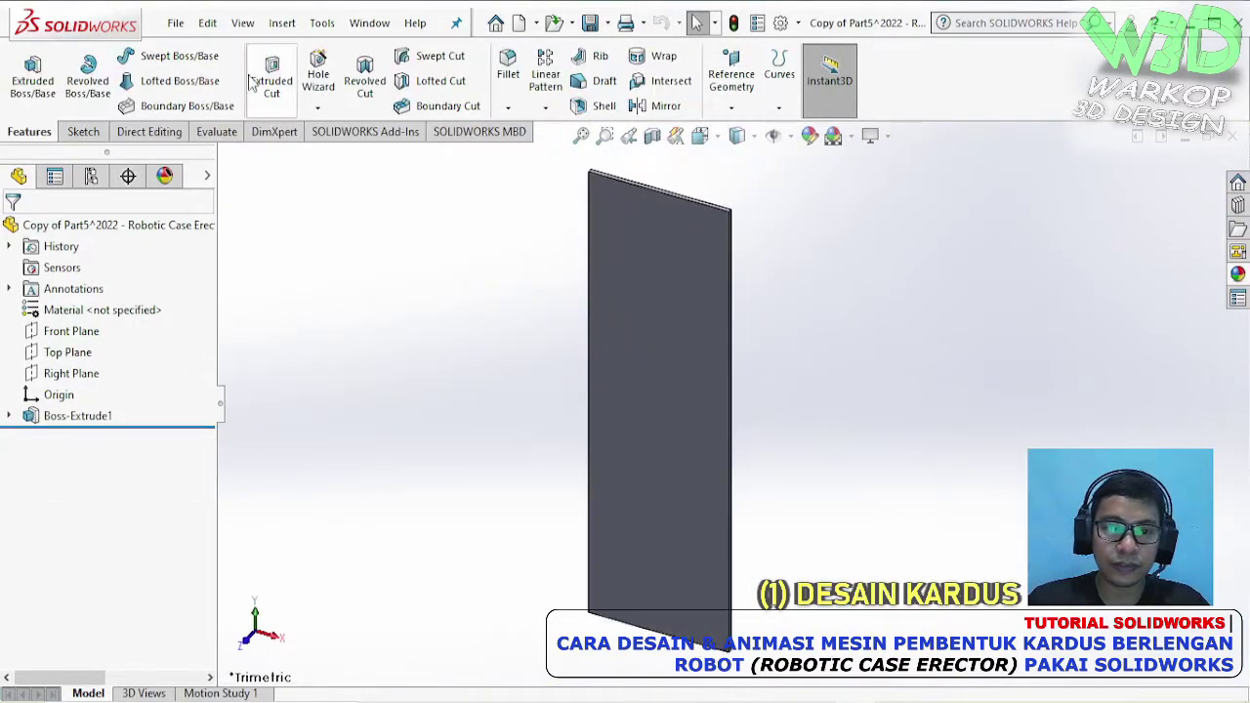
left_click(175, 22)
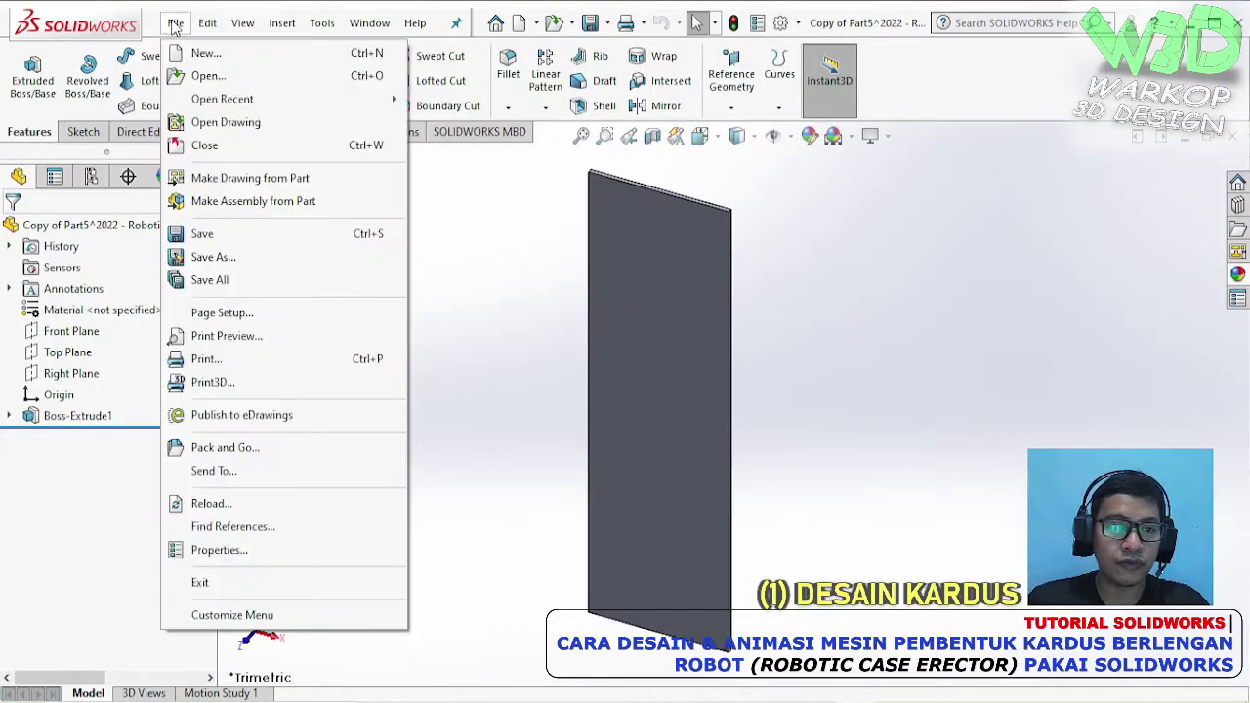
left_click(213, 257)
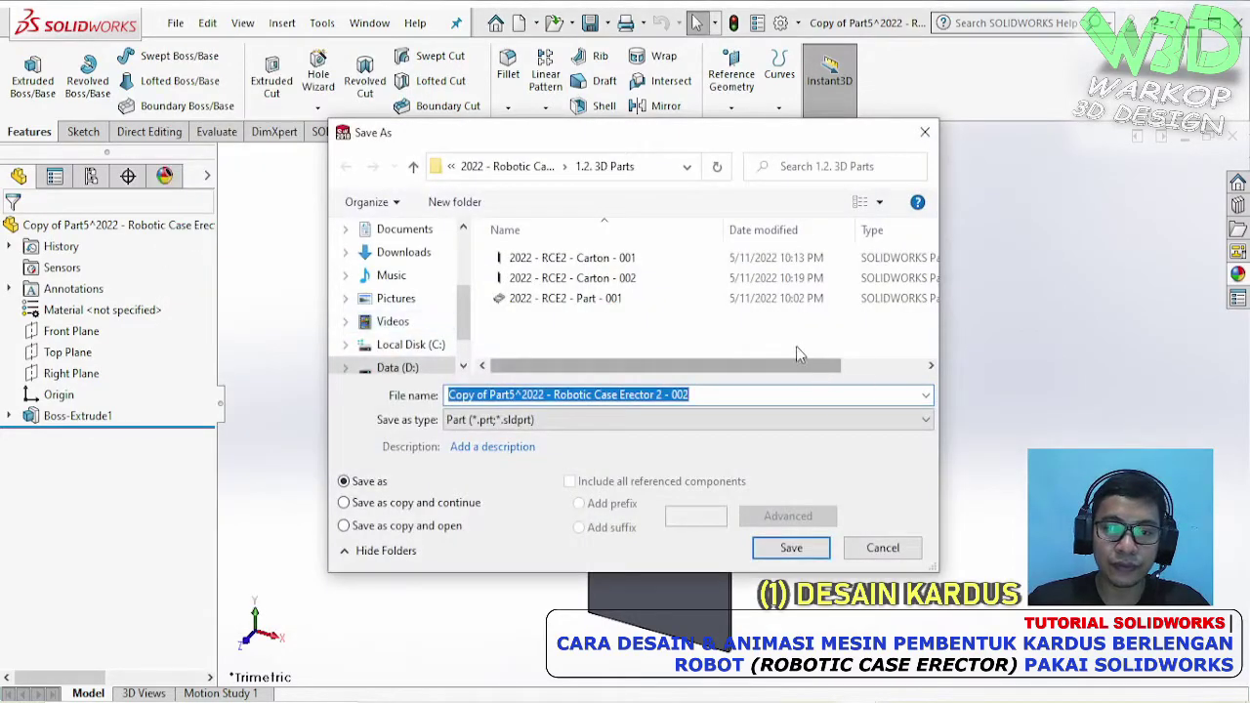
left_click(605, 278)
left_click(618, 394)
key("BackSpace")
type("3")
key("Return")
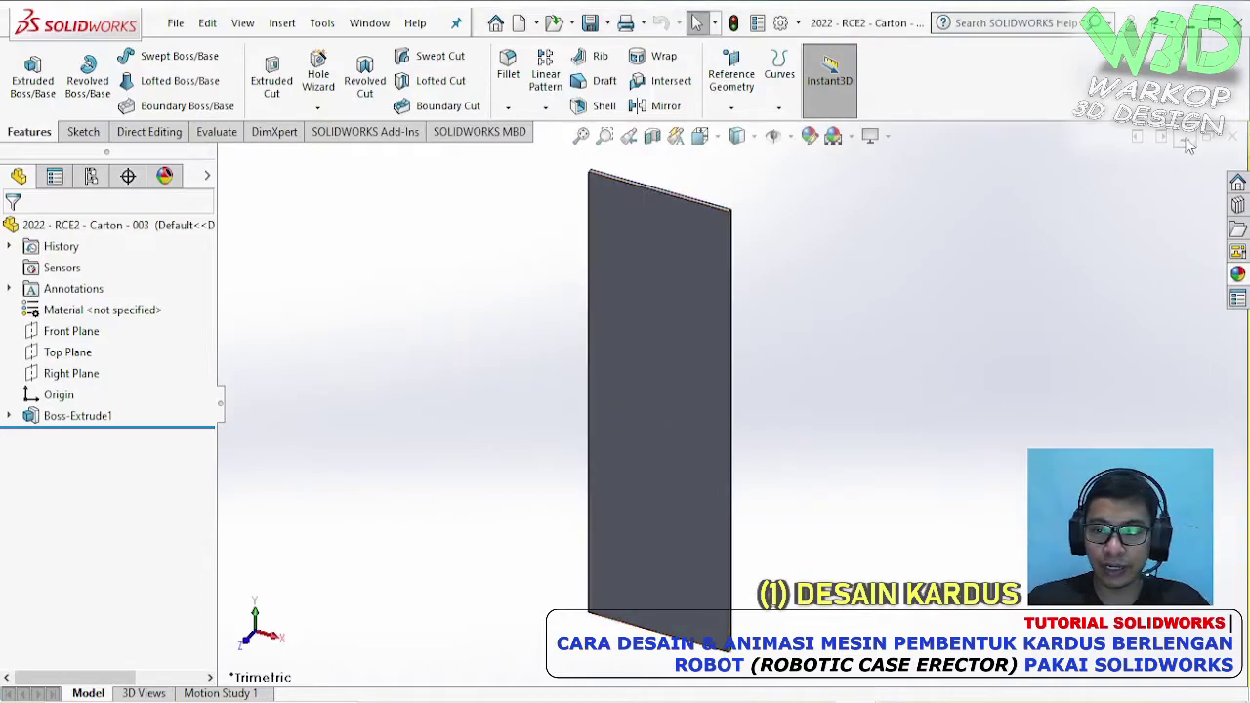
left_click(1233, 138)
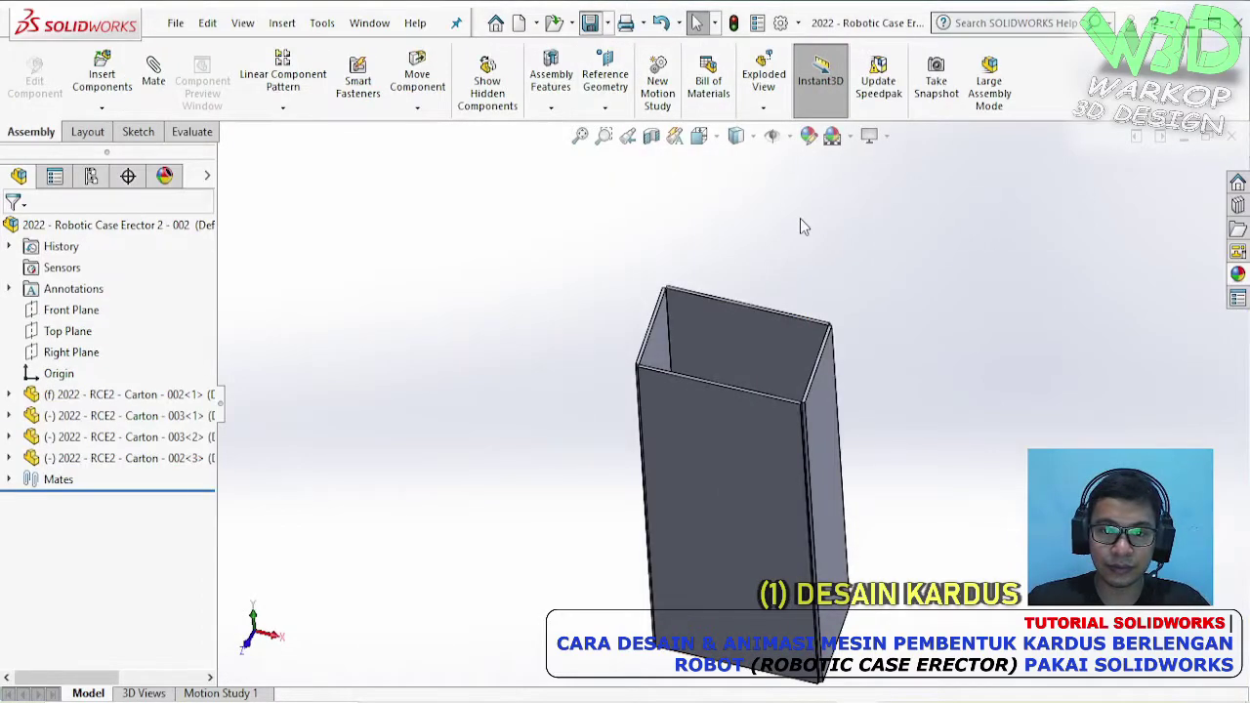
- Add a Perpendicular mate between the outer faces of the front wide panel and the adjacent narrow panel
middle_click_drag(800, 227, 783, 444)
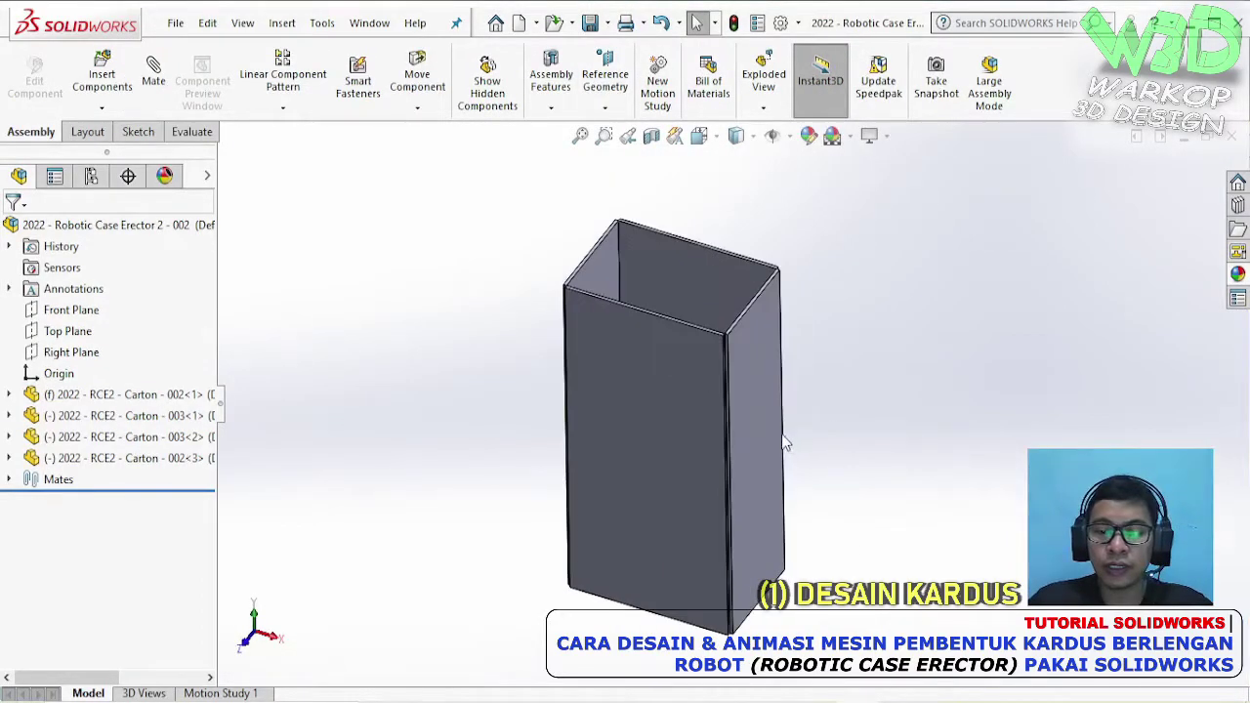
middle_click_drag(739, 284, 789, 385)
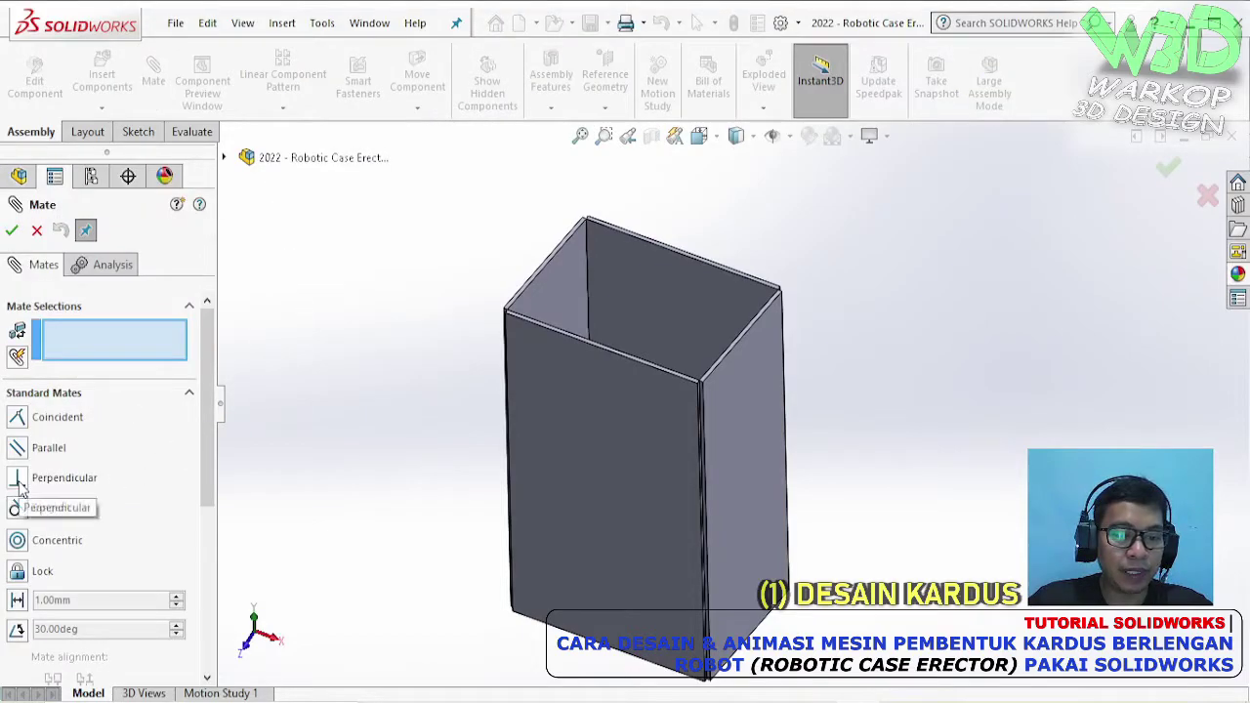
left_click(20, 483)
left_click(617, 514)
left_click(745, 505)
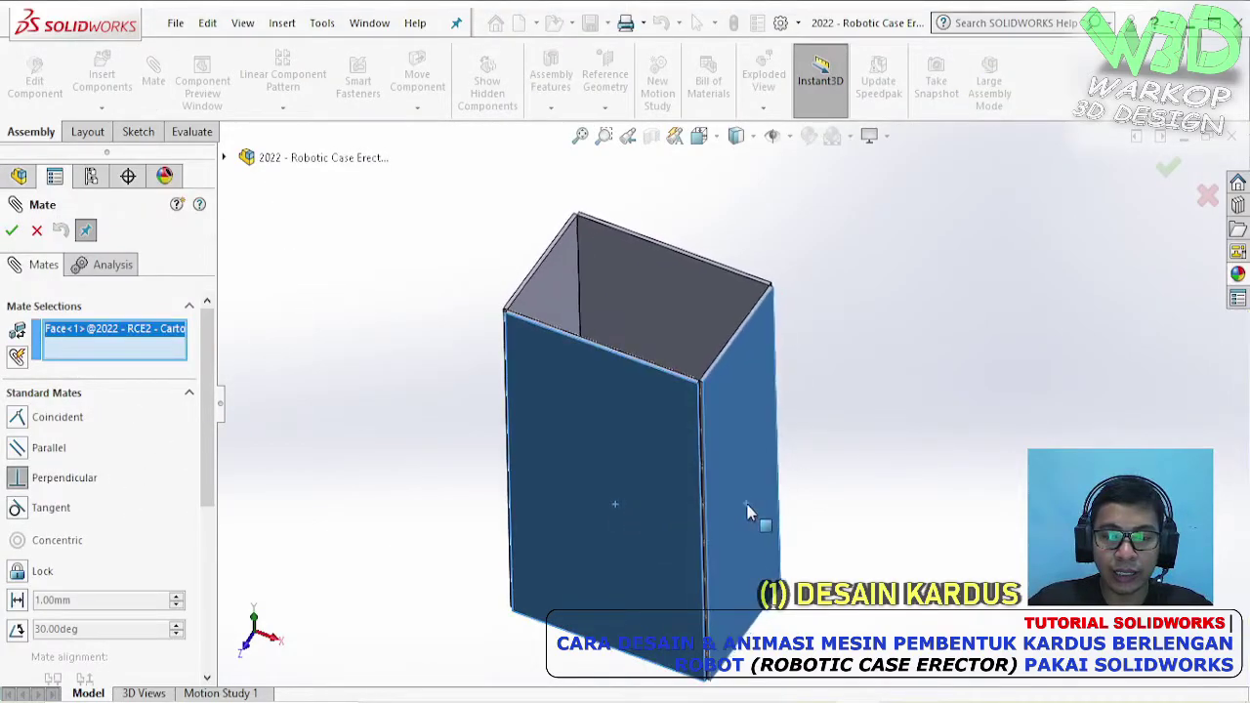
left_click(930, 532)
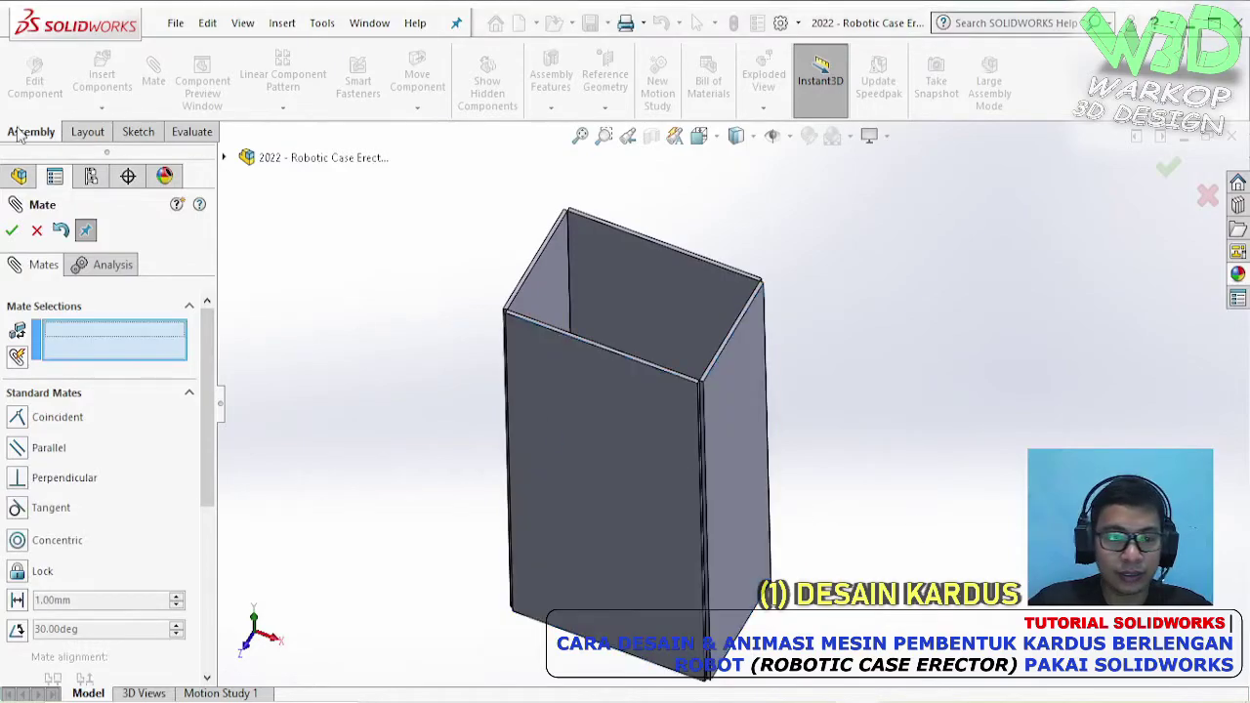
left_click(11, 230)
- Check whether the back panel can still move and inspect the carton's corner joints
left_click(684, 301)
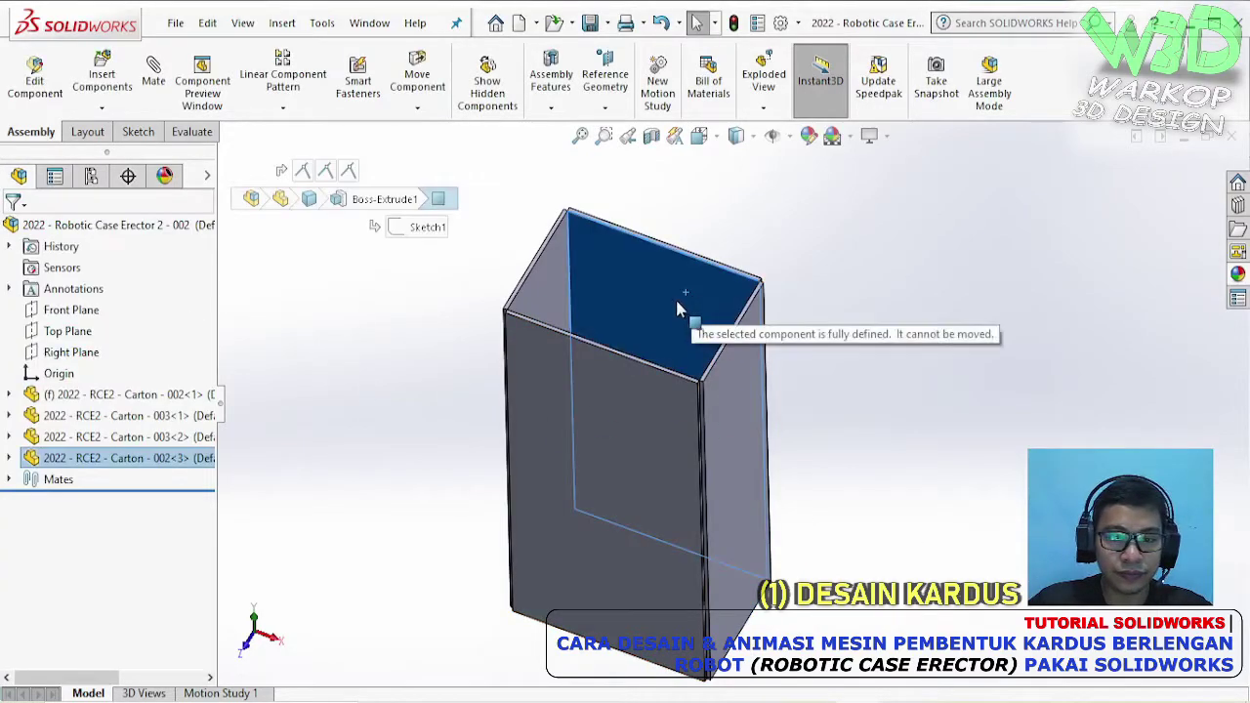
scroll(686, 381, "up", 2)
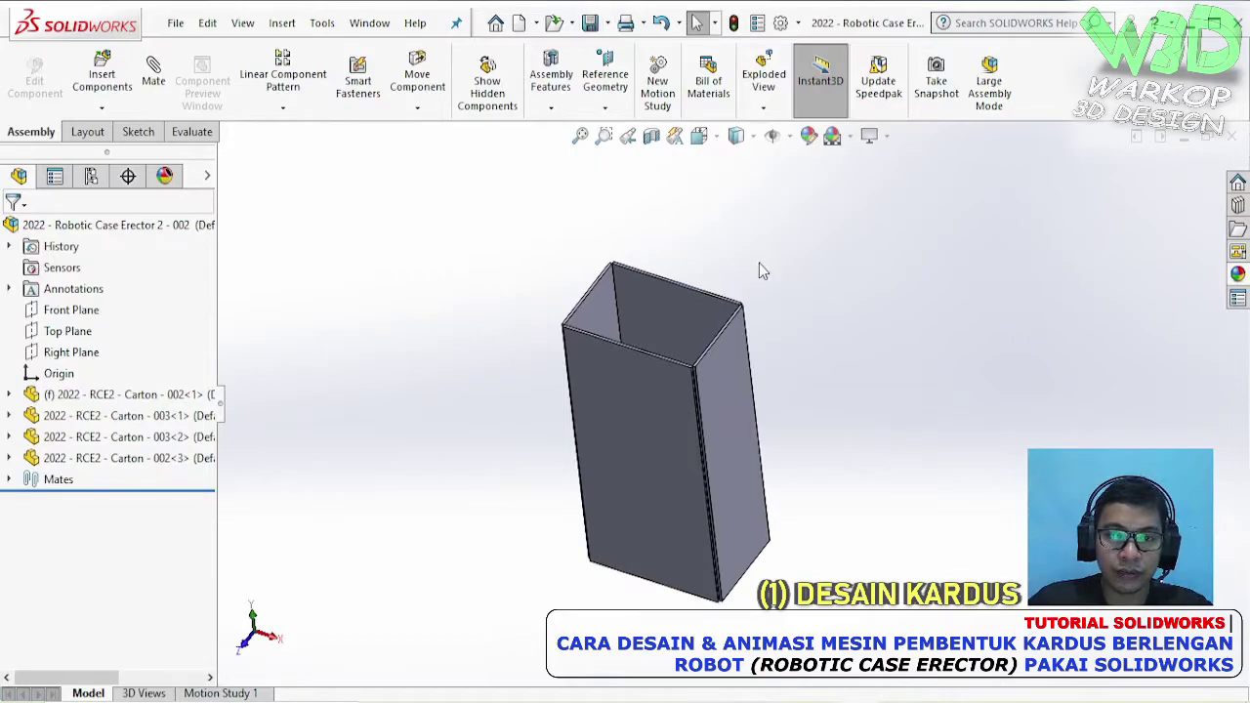
scroll(742, 307, "down", 3)
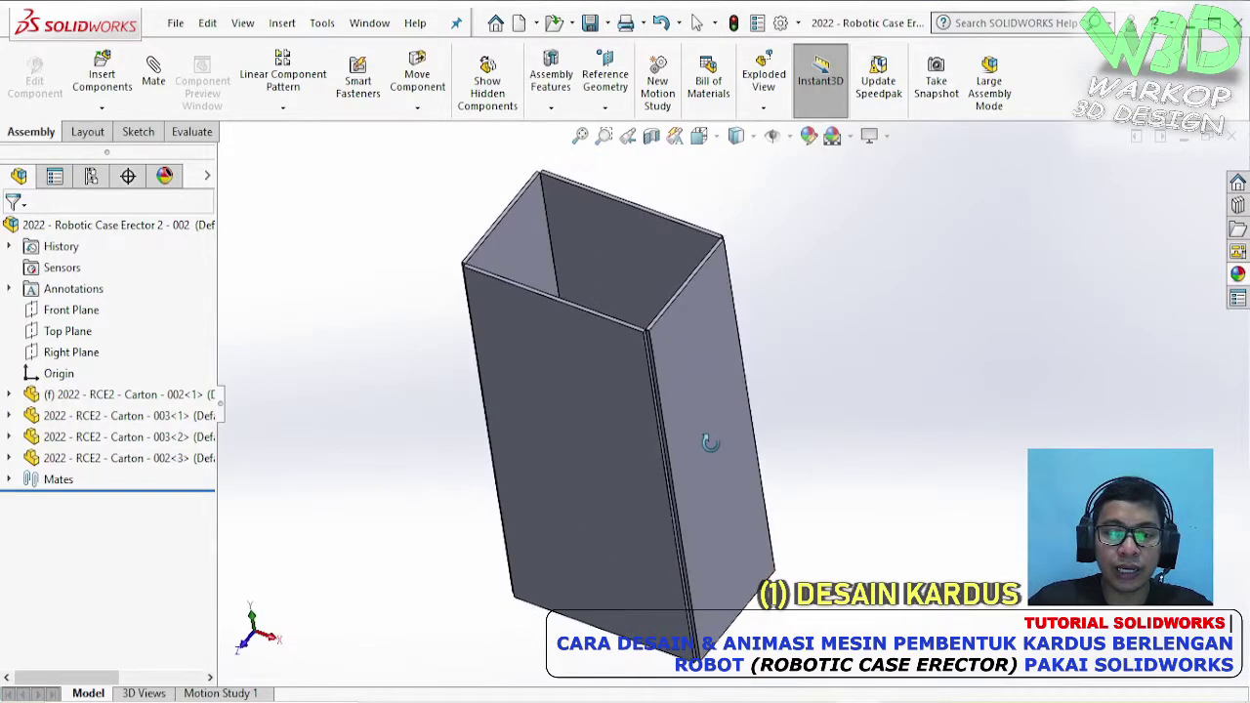
scroll(562, 193, "down", 2)
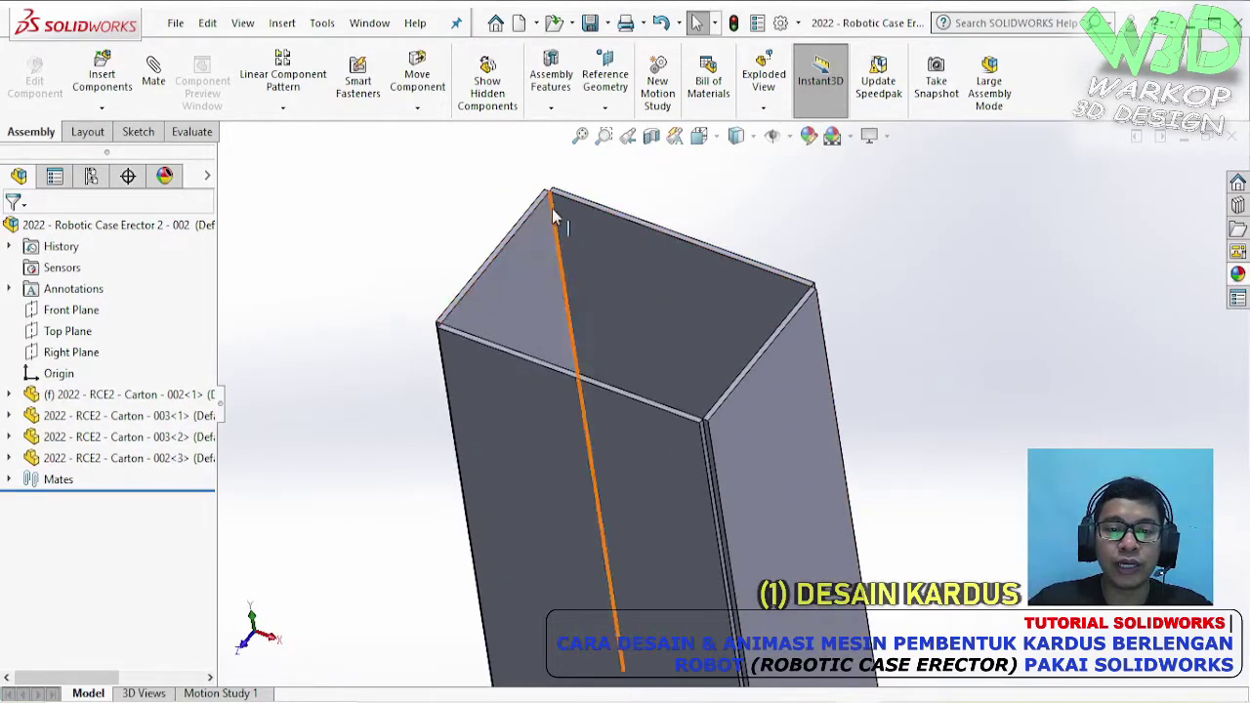
middle_click_drag(678, 299, 742, 268)
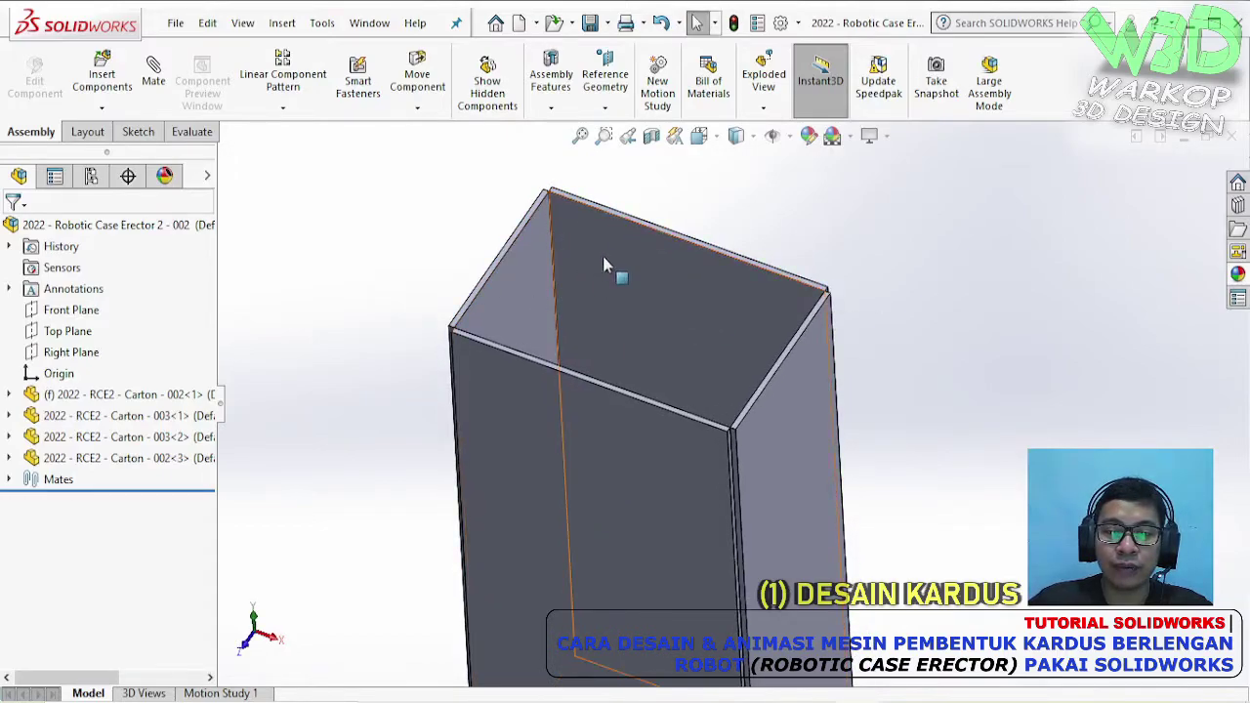
scroll(739, 400, "up", 3)
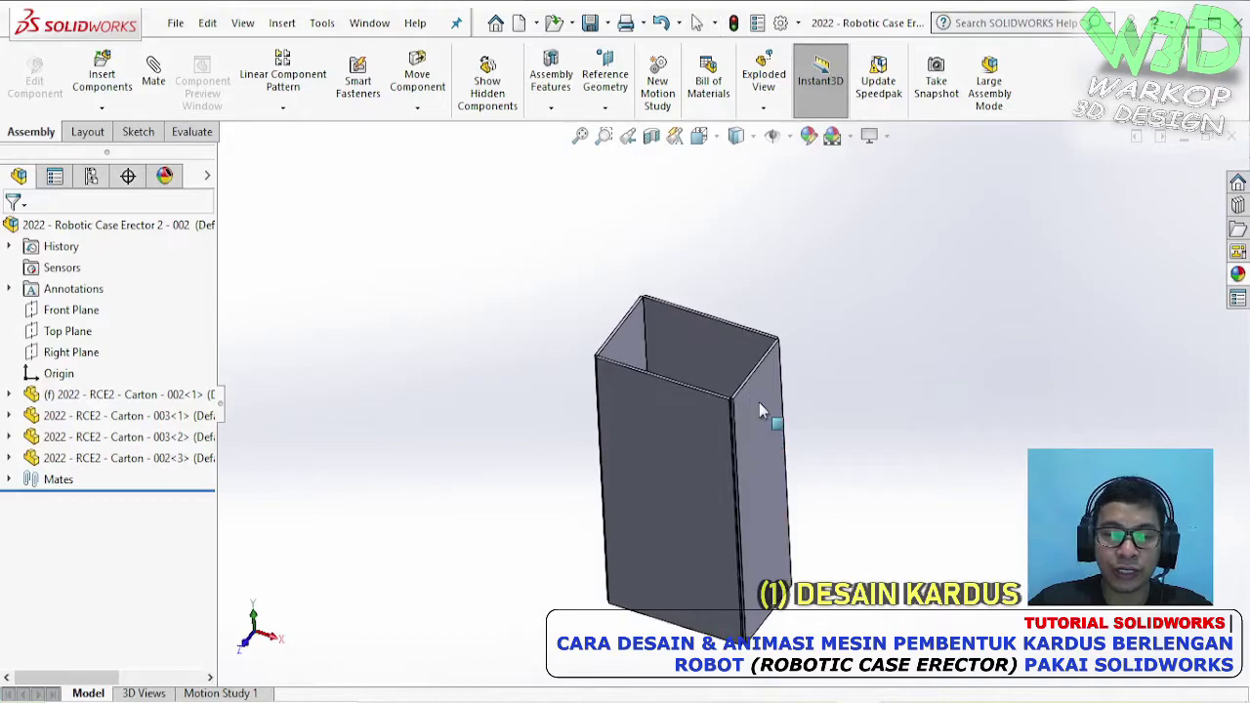
- Insert a new part into the carton assembly and open it for in-context editing
scroll(679, 315, "down", 2)
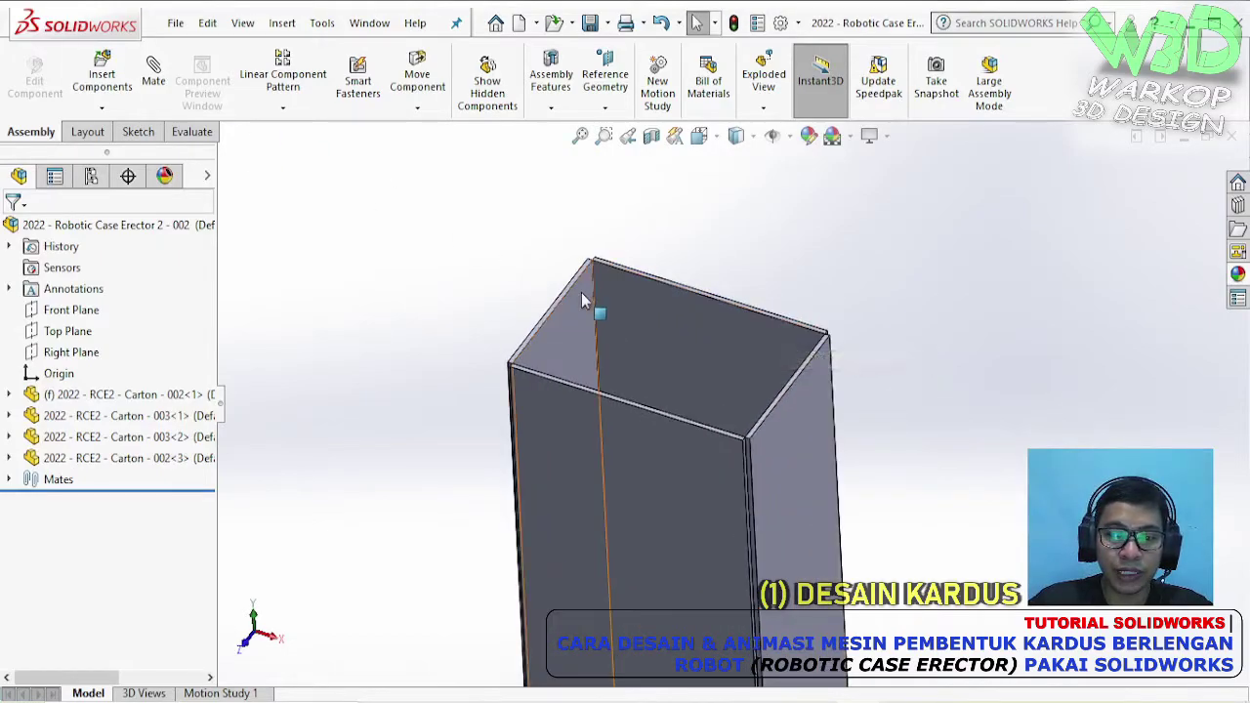
left_click(103, 109)
left_click(123, 154)
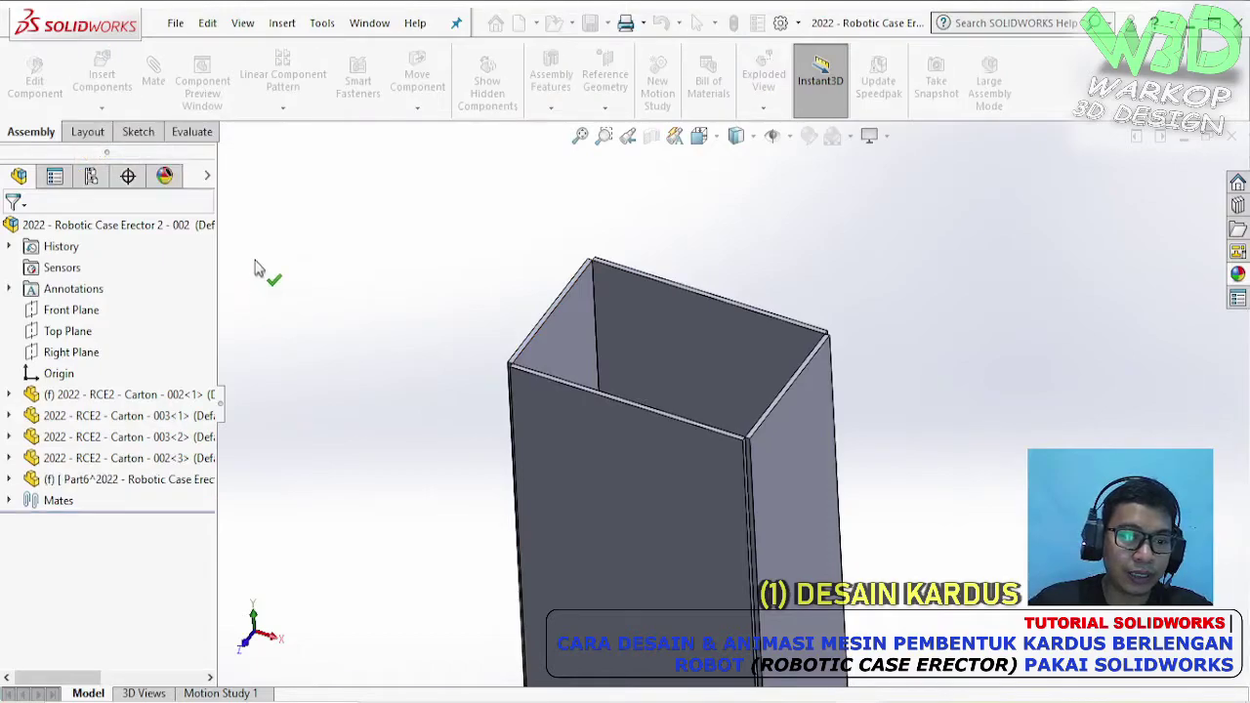
left_click(320, 472)
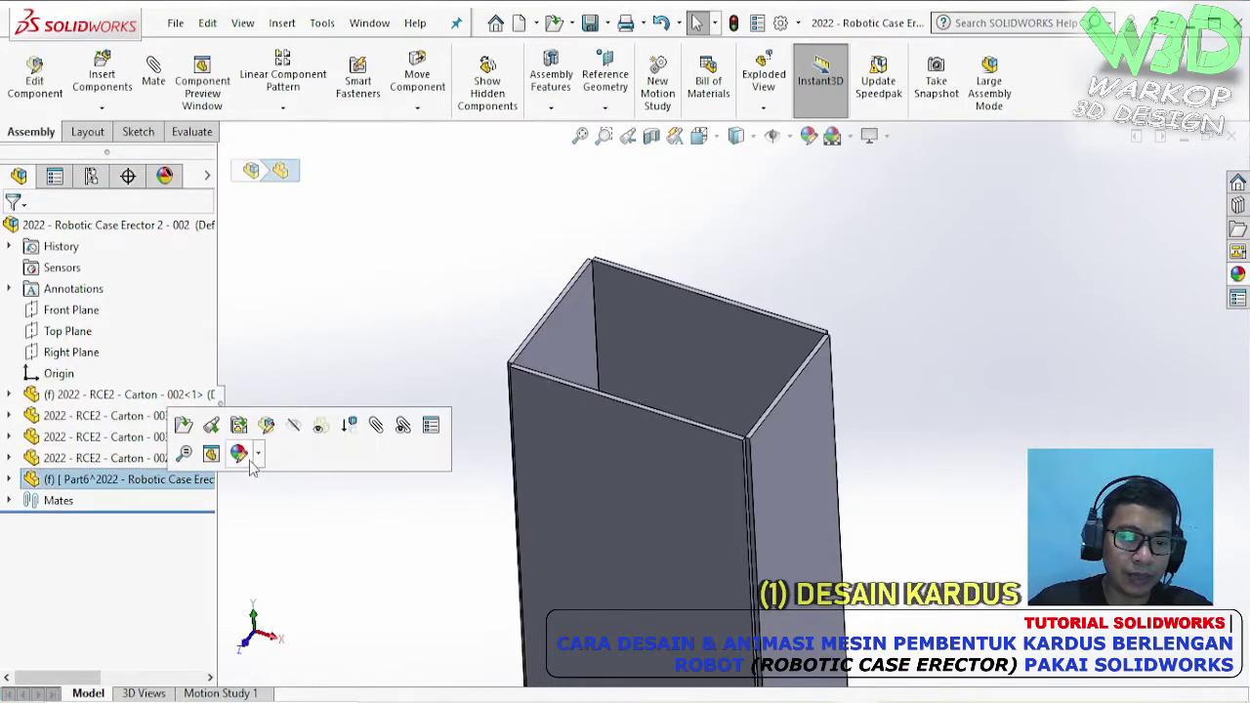
left_click(267, 428)
- Start a sketch on the narrow panel's top face and place a point at the midpoint of its inner edge
scroll(664, 332, "down", 6)
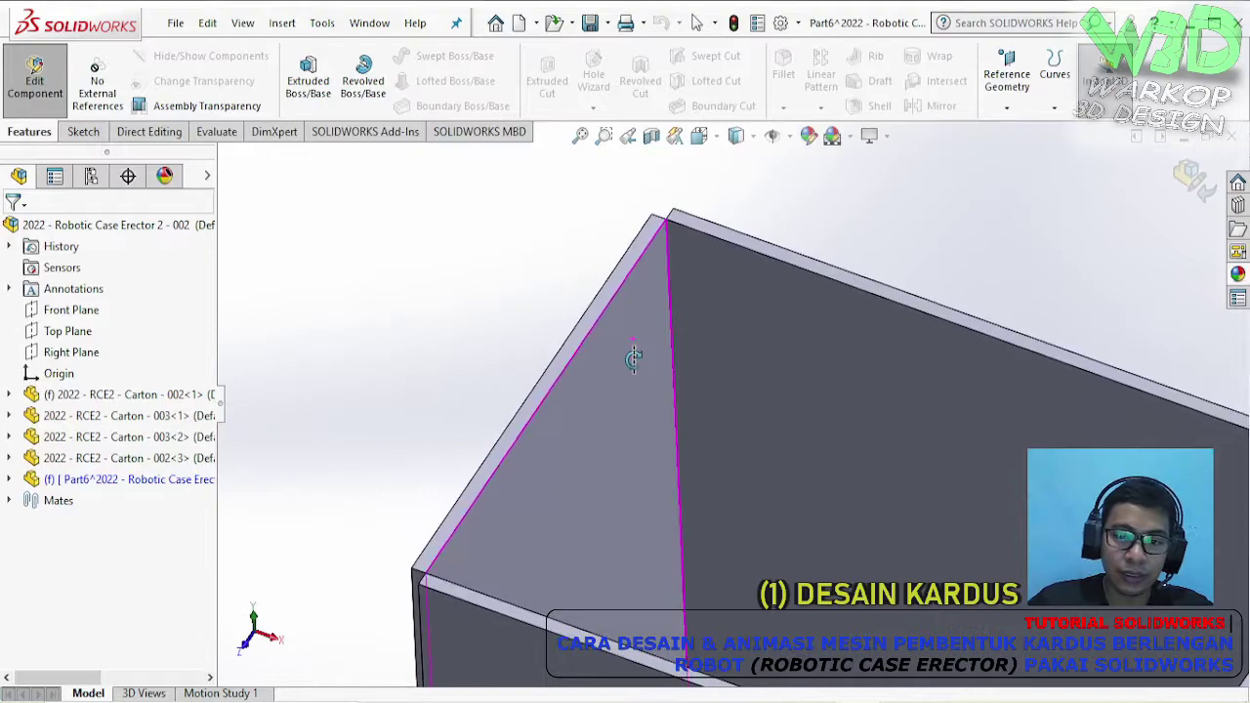
left_click(624, 272)
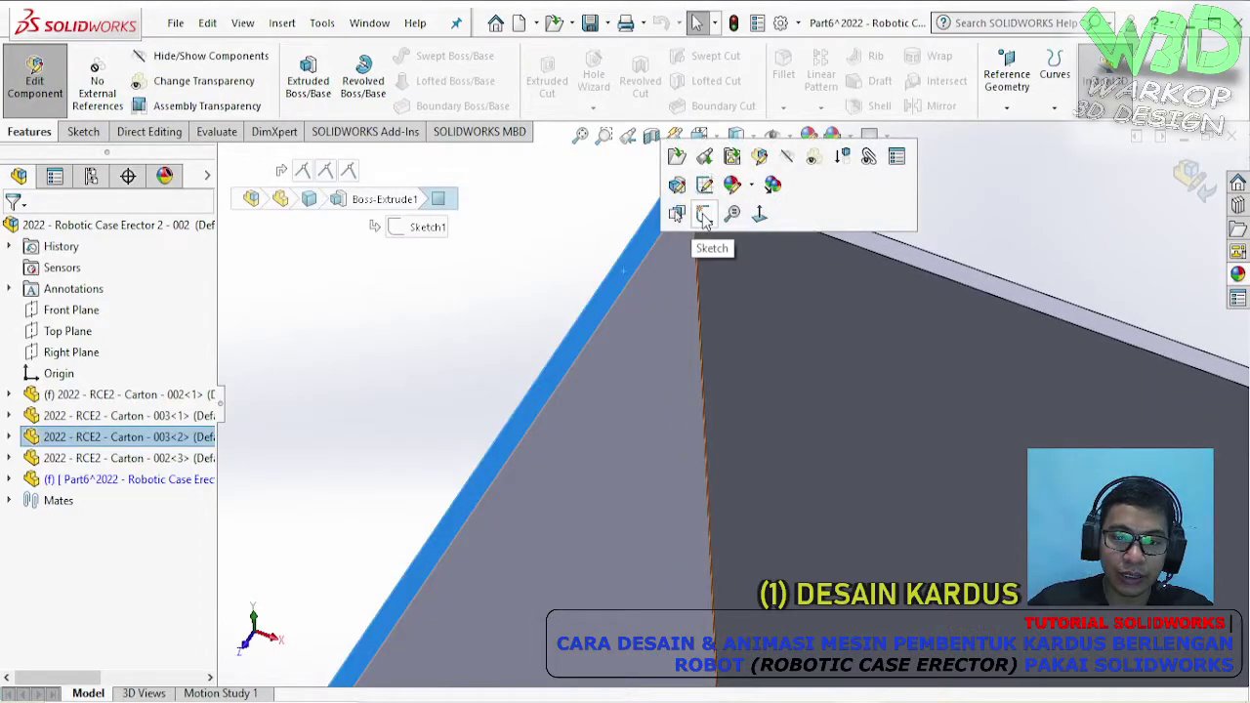
left_click(702, 217)
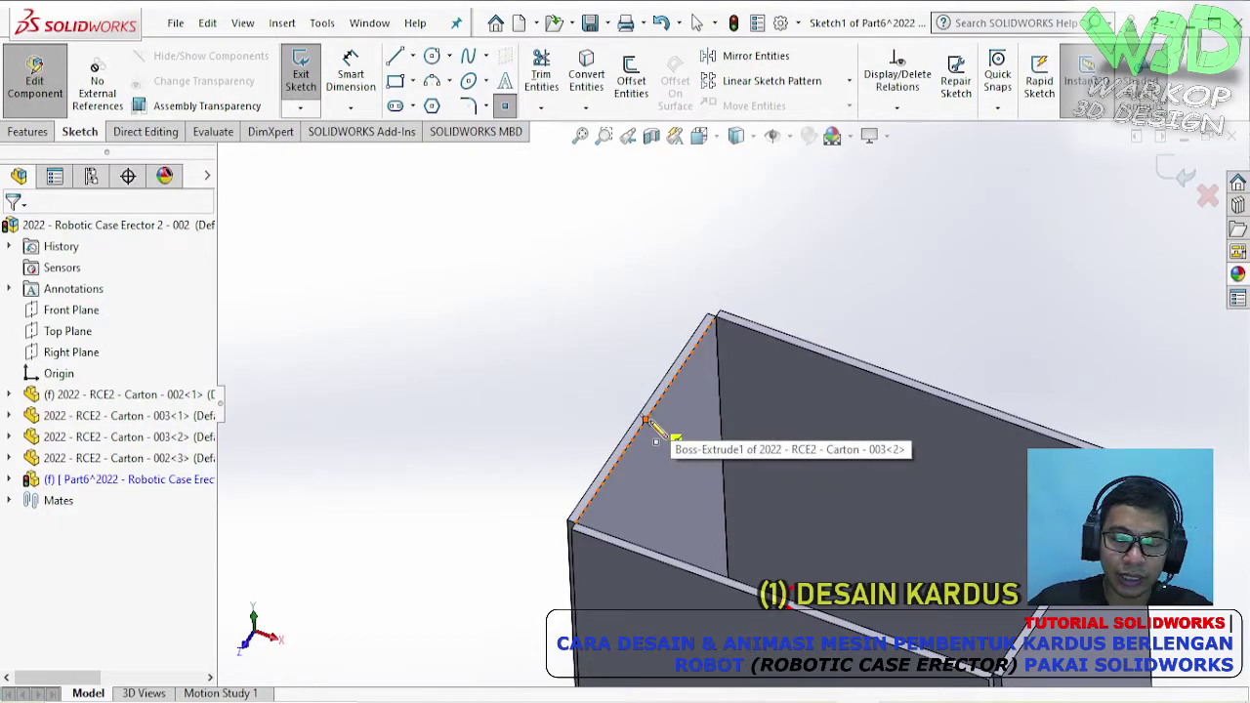
scroll(652, 426, "down", 2)
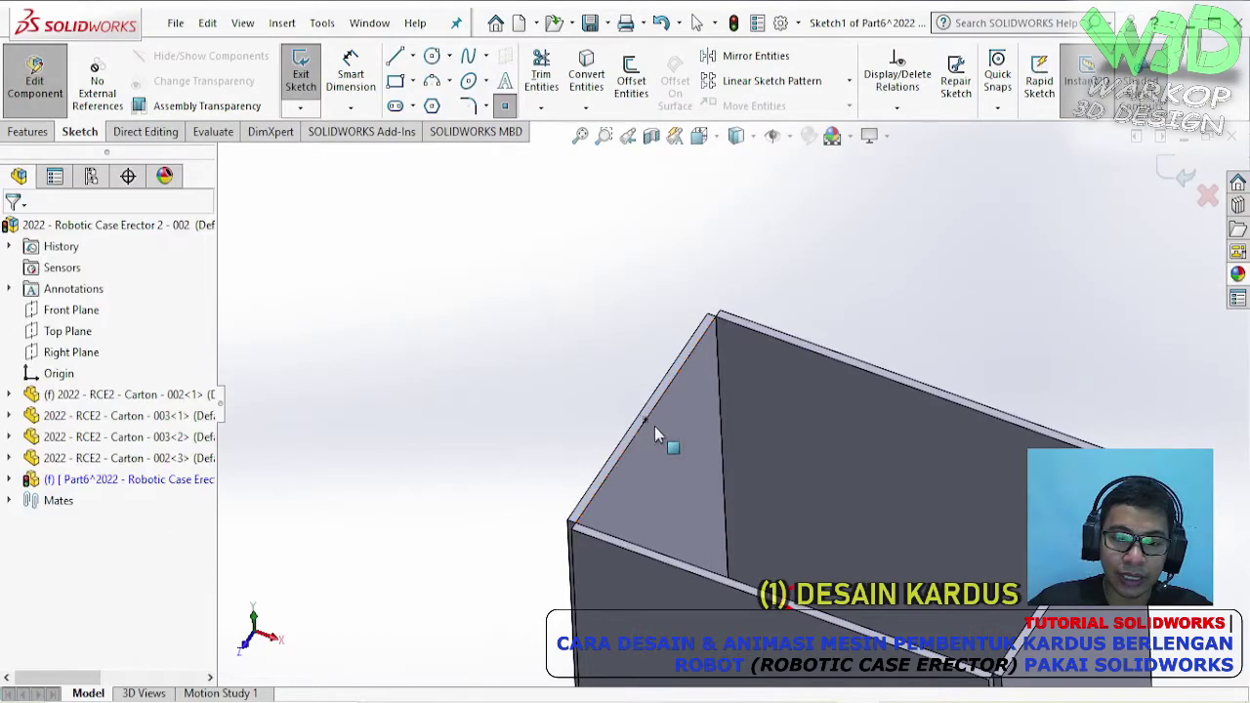
- Sketch a corner rectangle about 71 mm long beside the narrow panel's inner top edge, extending over the carton opening
left_click(400, 86)
left_click(704, 348)
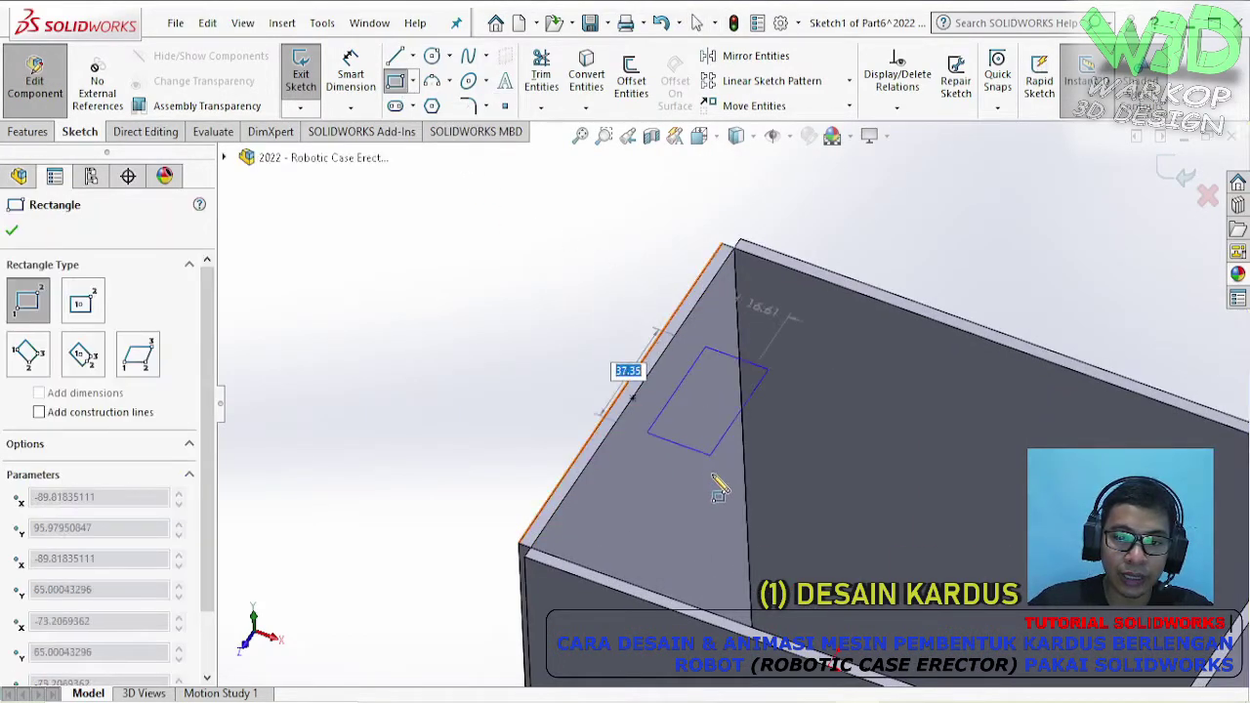
left_click(729, 561)
key("Escape")
scroll(717, 508, "down", 2)
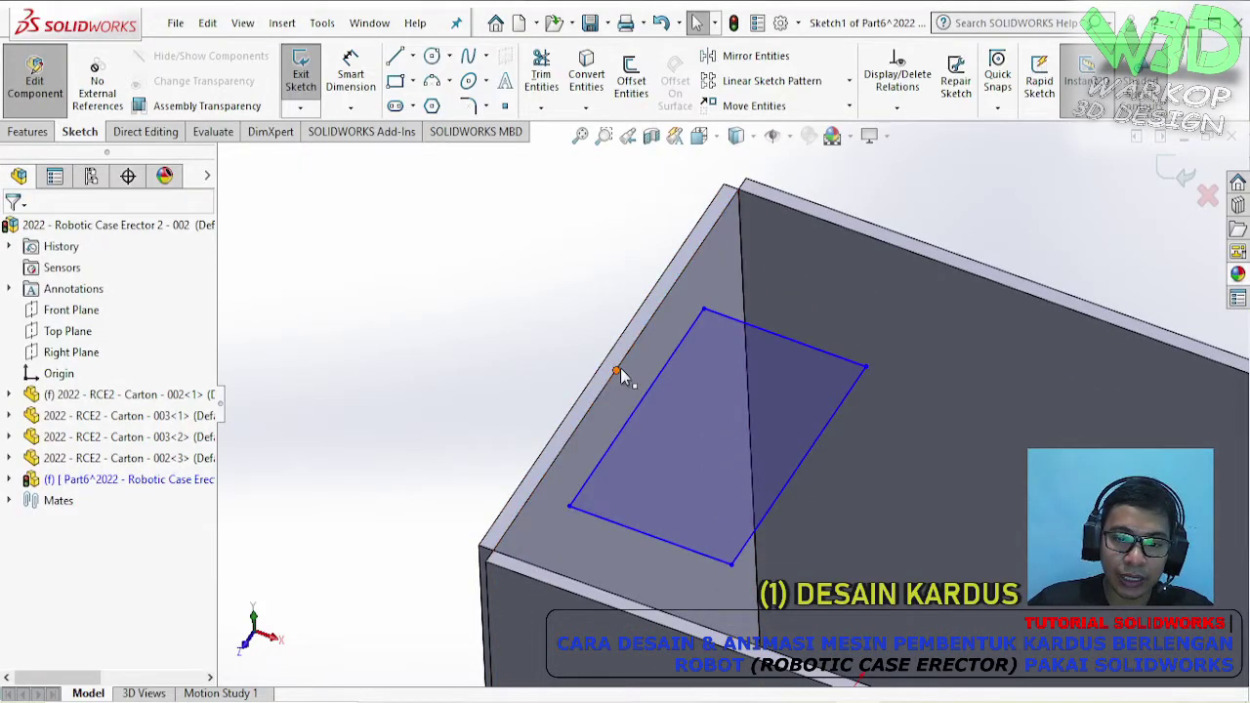
- Apply a Midpoint relation between the sketch point and the rectangle's nearest long side, and stretch that side to about 90 mm
left_click(617, 371)
left_click(653, 382, "ctrl")
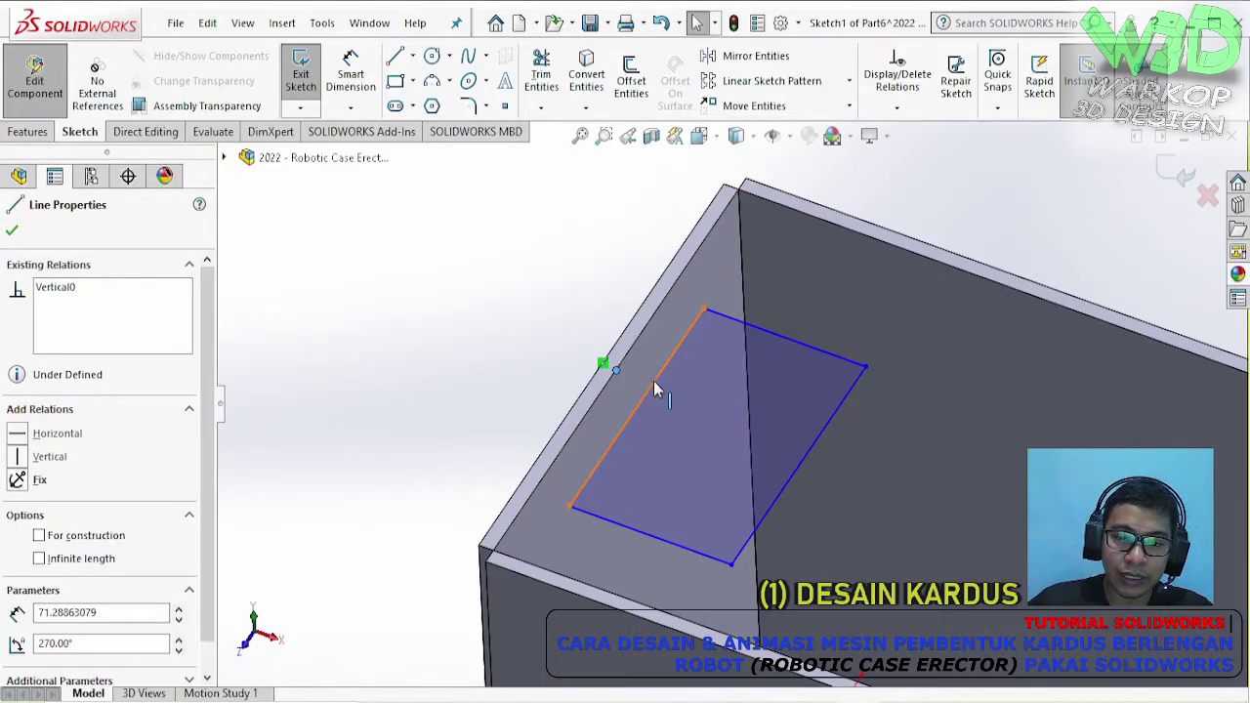
left_click(708, 297)
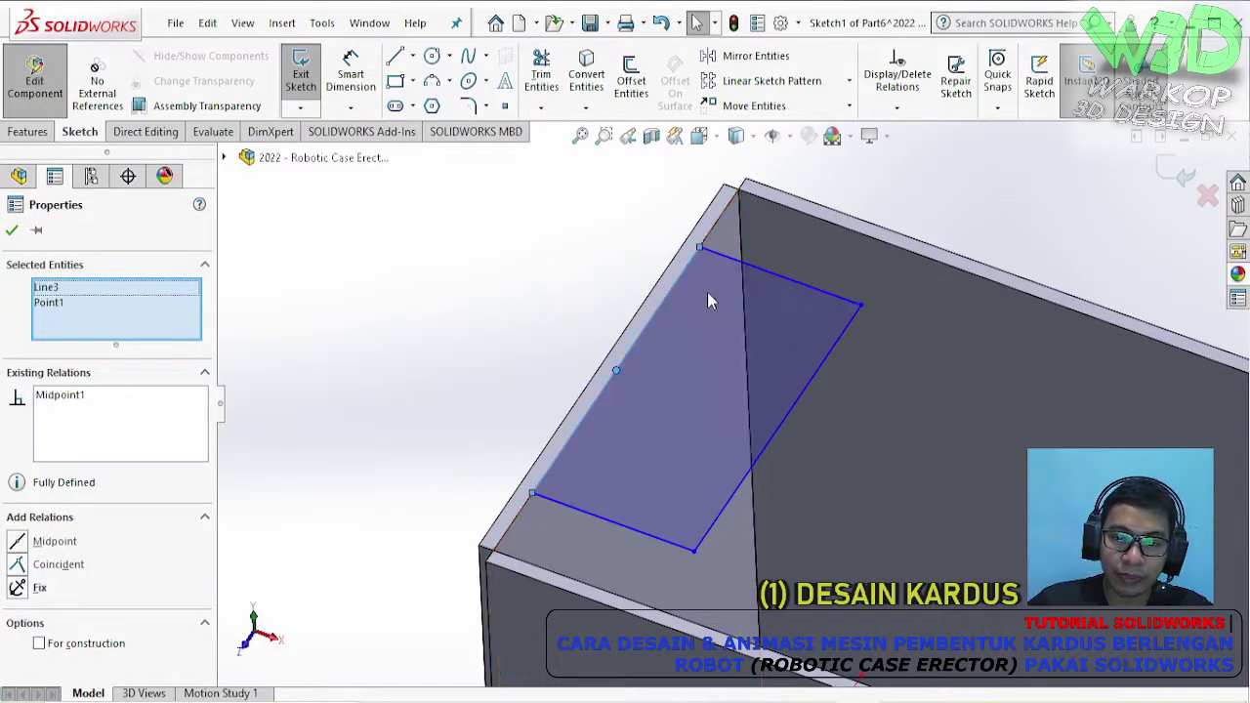
left_click(719, 264)
key("Escape")
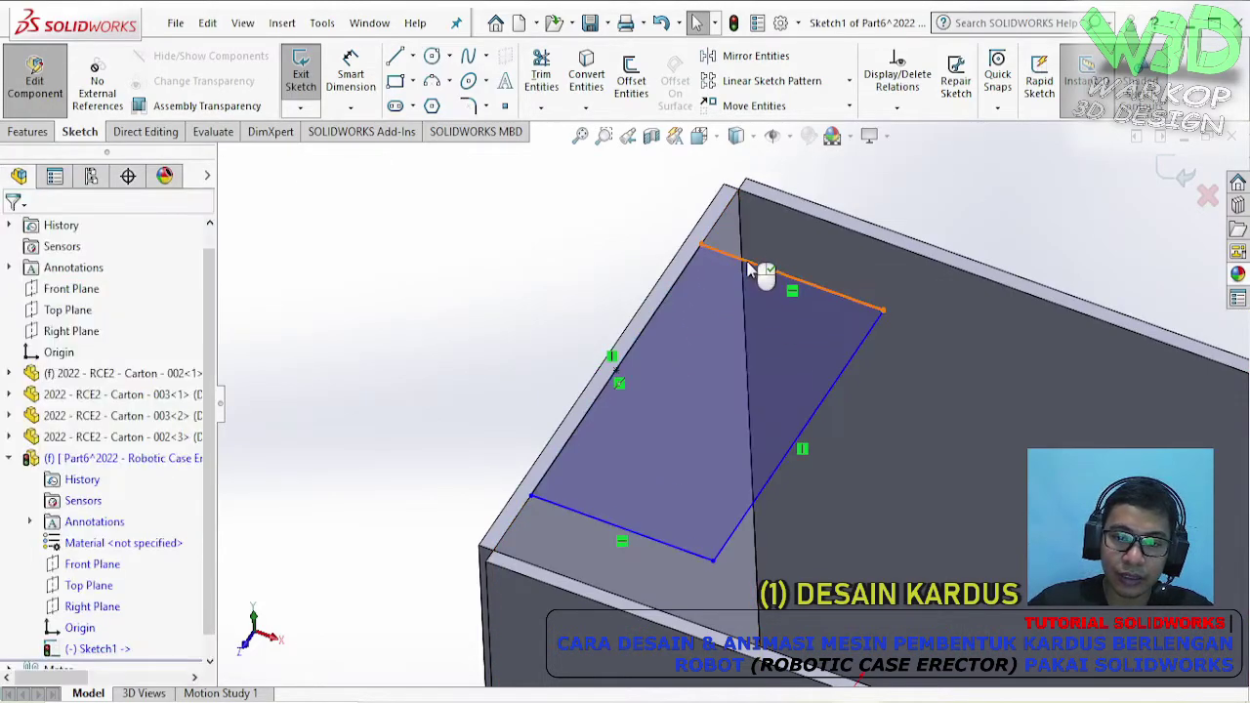
- Measure the length of the narrow panel's inner top edge
left_click(211, 132)
left_click(351, 74)
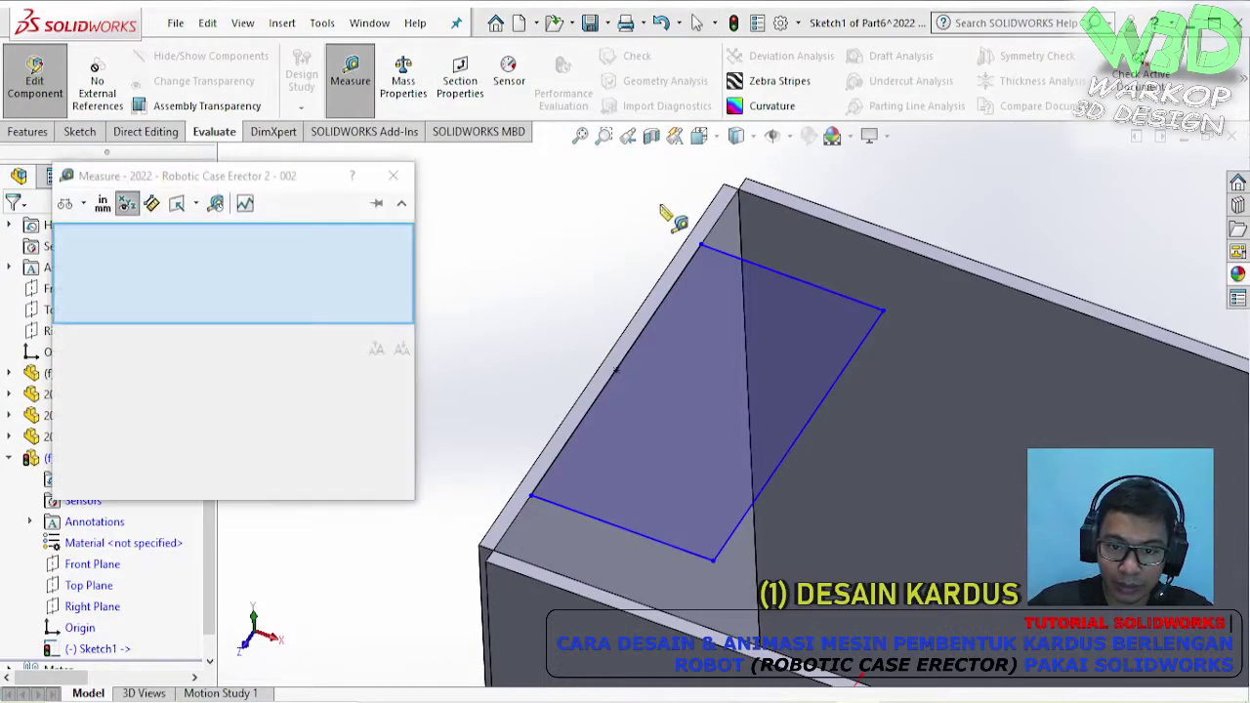
left_click(723, 224)
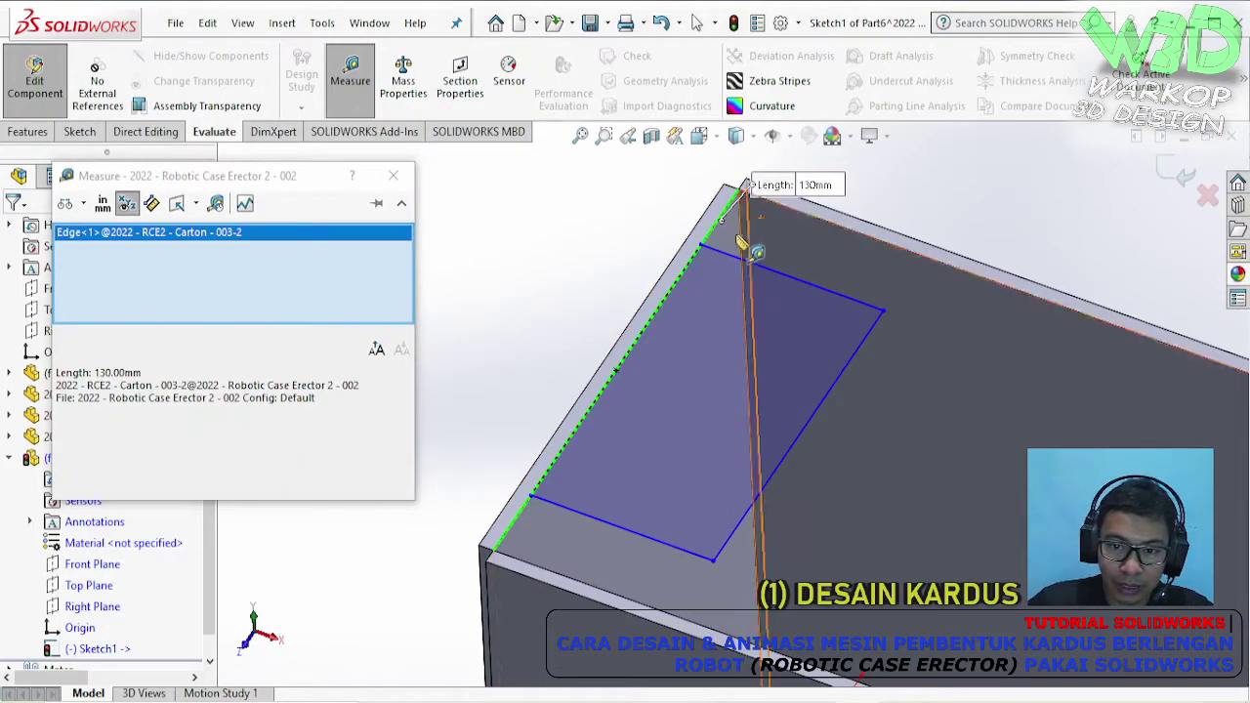
left_click(393, 175)
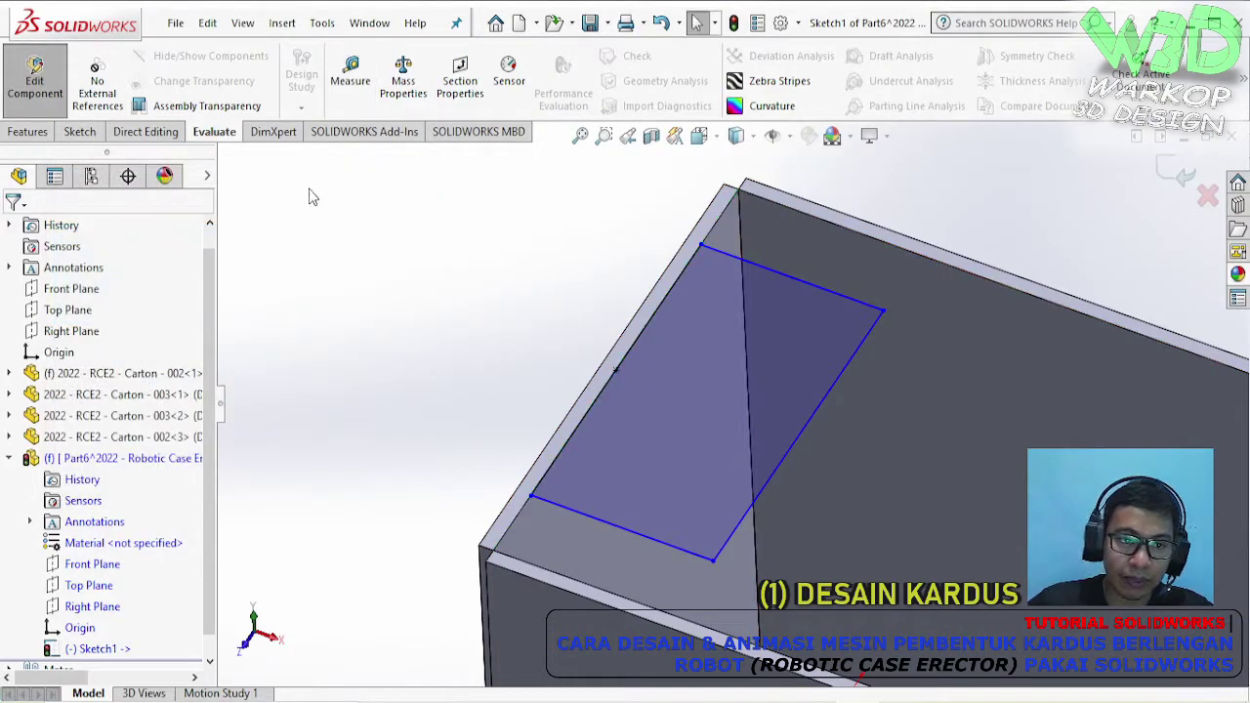
- Dimension the rectangle's long side along the narrow panel at 130 mm
left_click(80, 132)
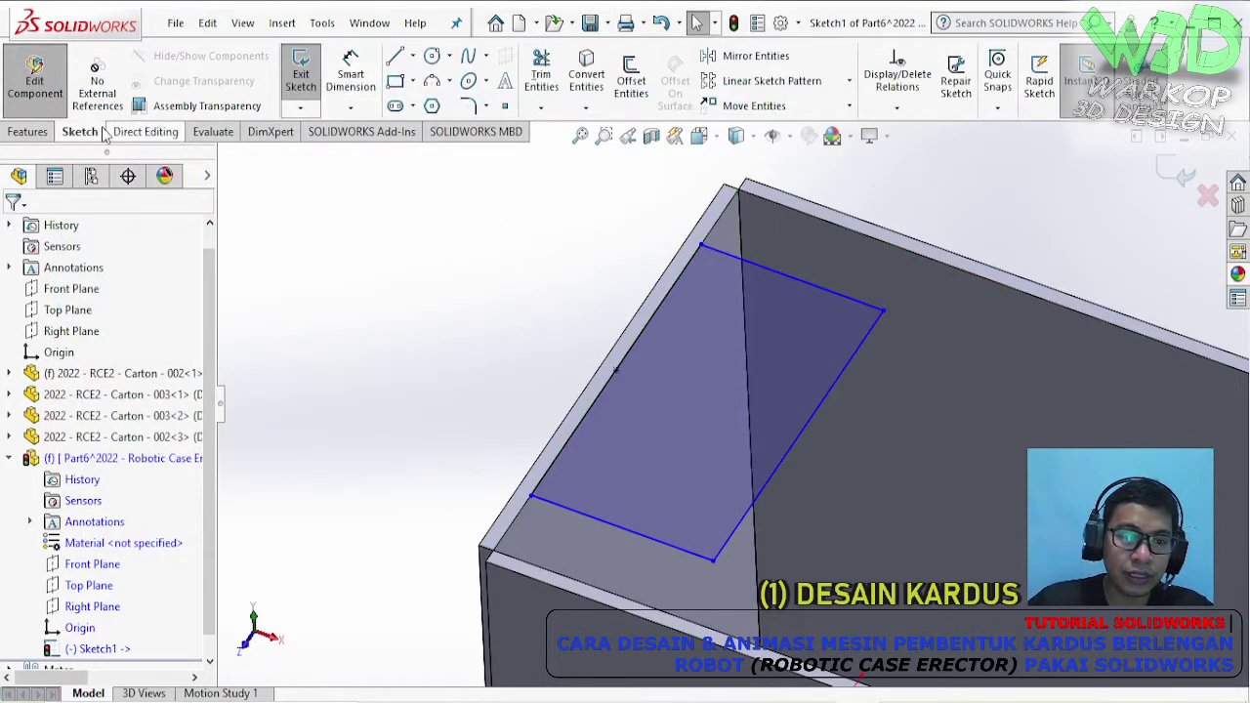
left_click(362, 73)
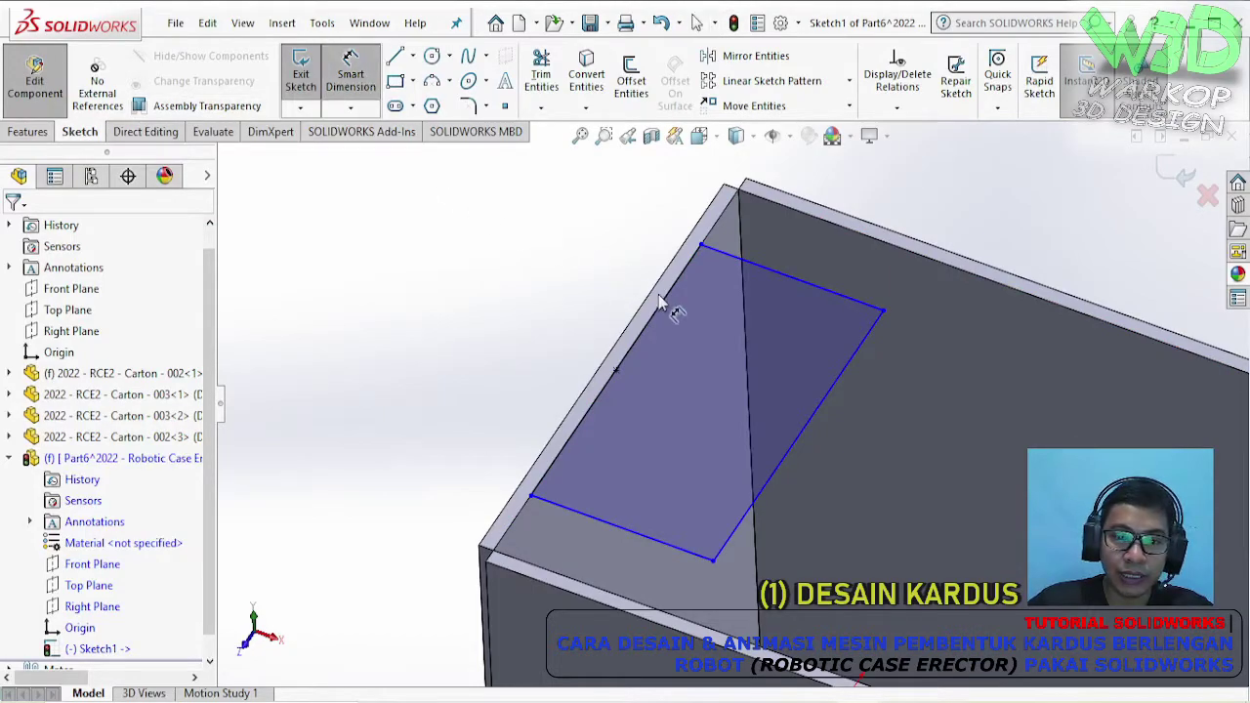
left_click(668, 309)
left_click(603, 287)
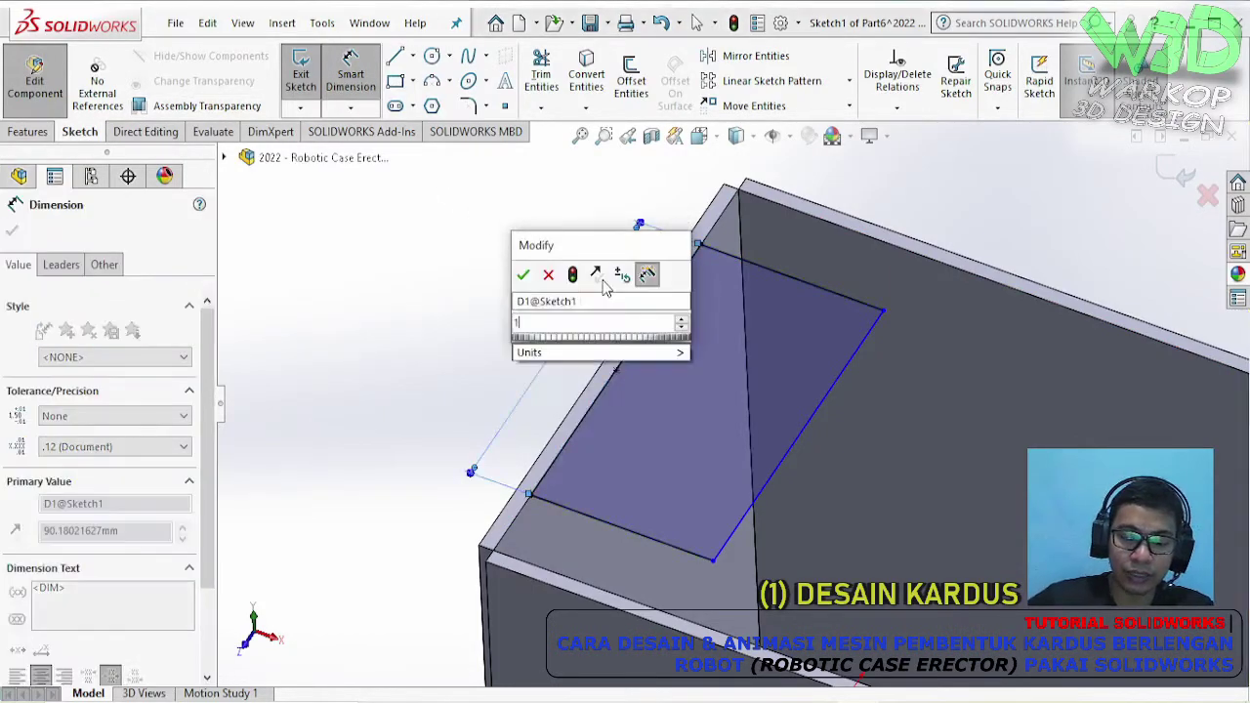
type("130")
key("Return")
key("Escape")
scroll(995, 330, "up", 5)
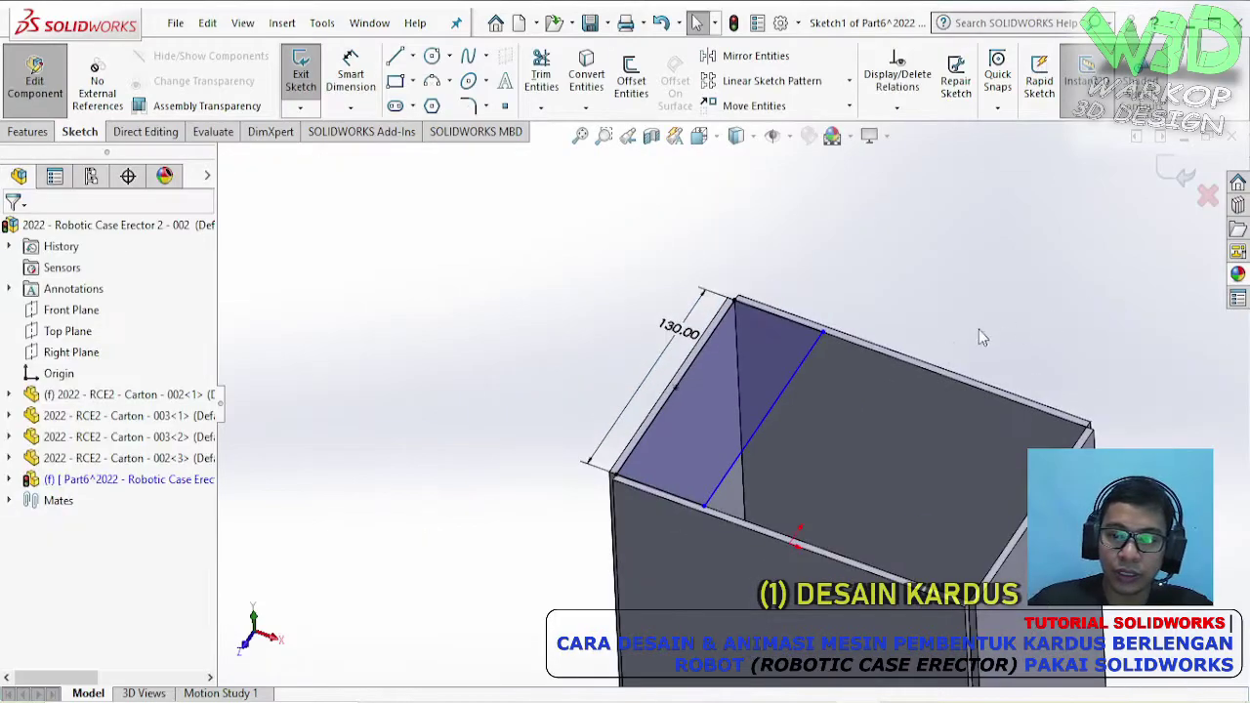
scroll(937, 364, "down", 1)
left_click(735, 370)
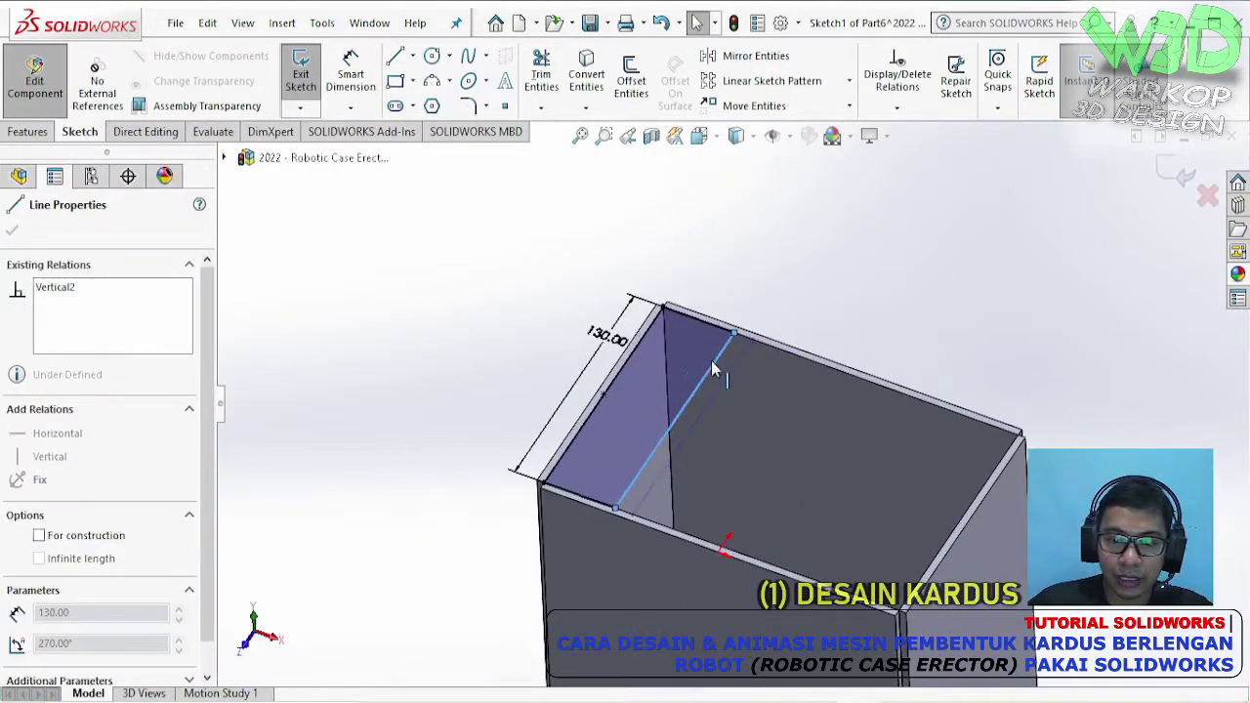
left_click(330, 25)
left_click(330, 25)
left_click(327, 26)
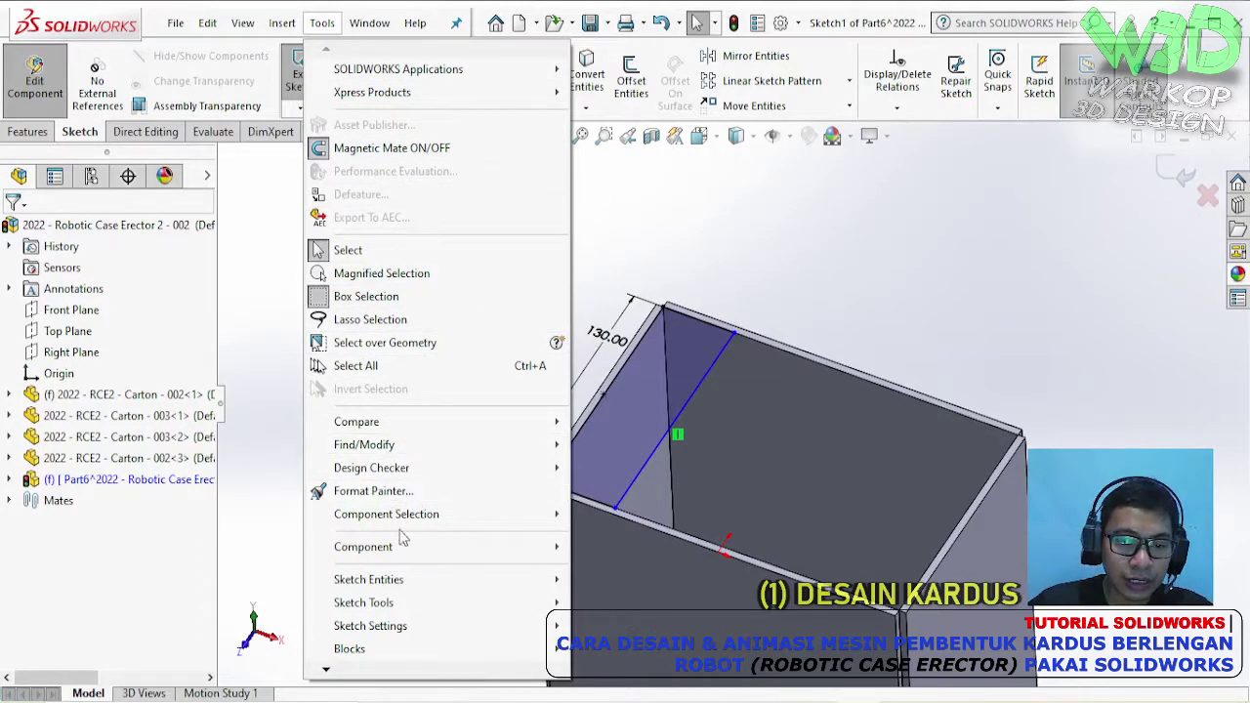
left_click(637, 237)
- Dimension the rectangle's short side at 50 mm
left_click(347, 64)
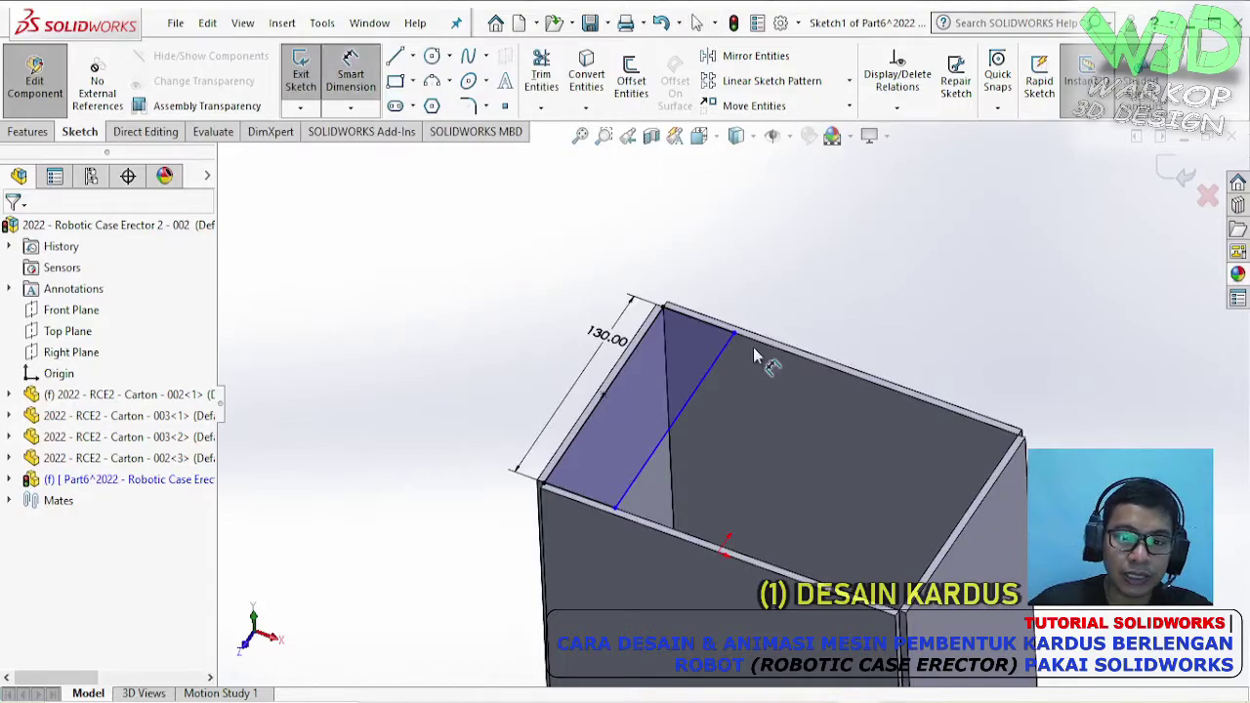
left_click(716, 334)
left_click(739, 298)
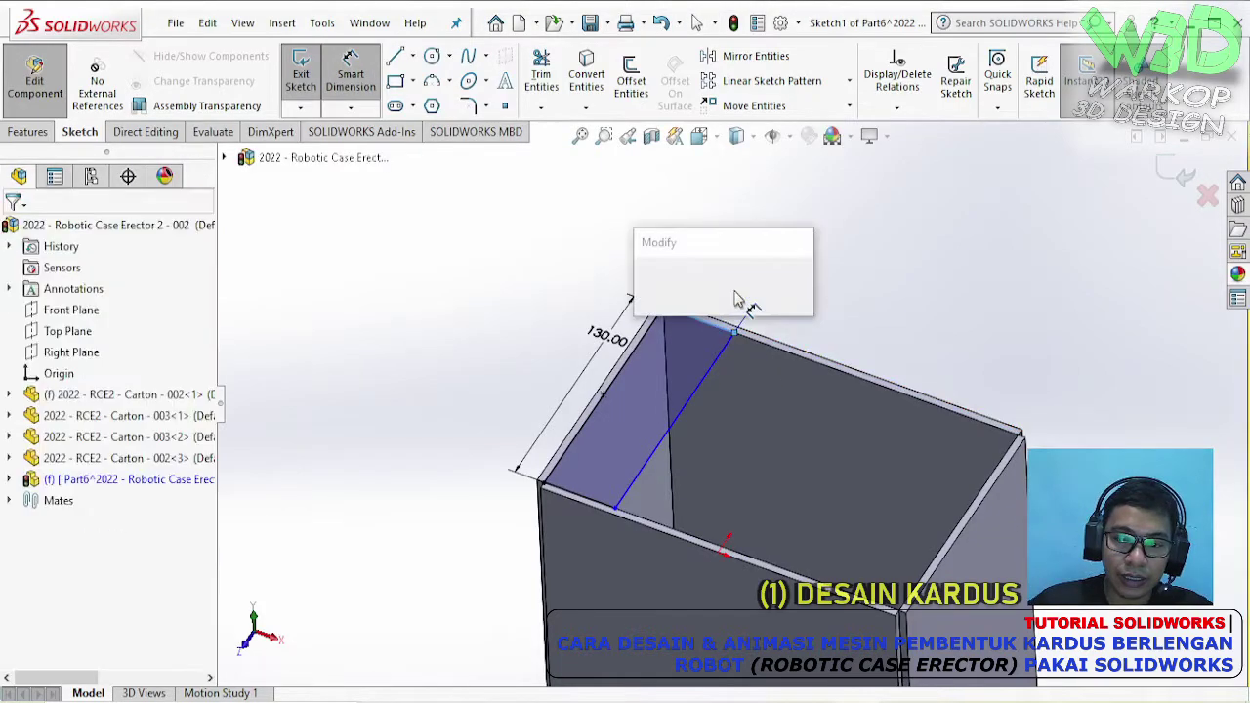
type("50")
key("Return")
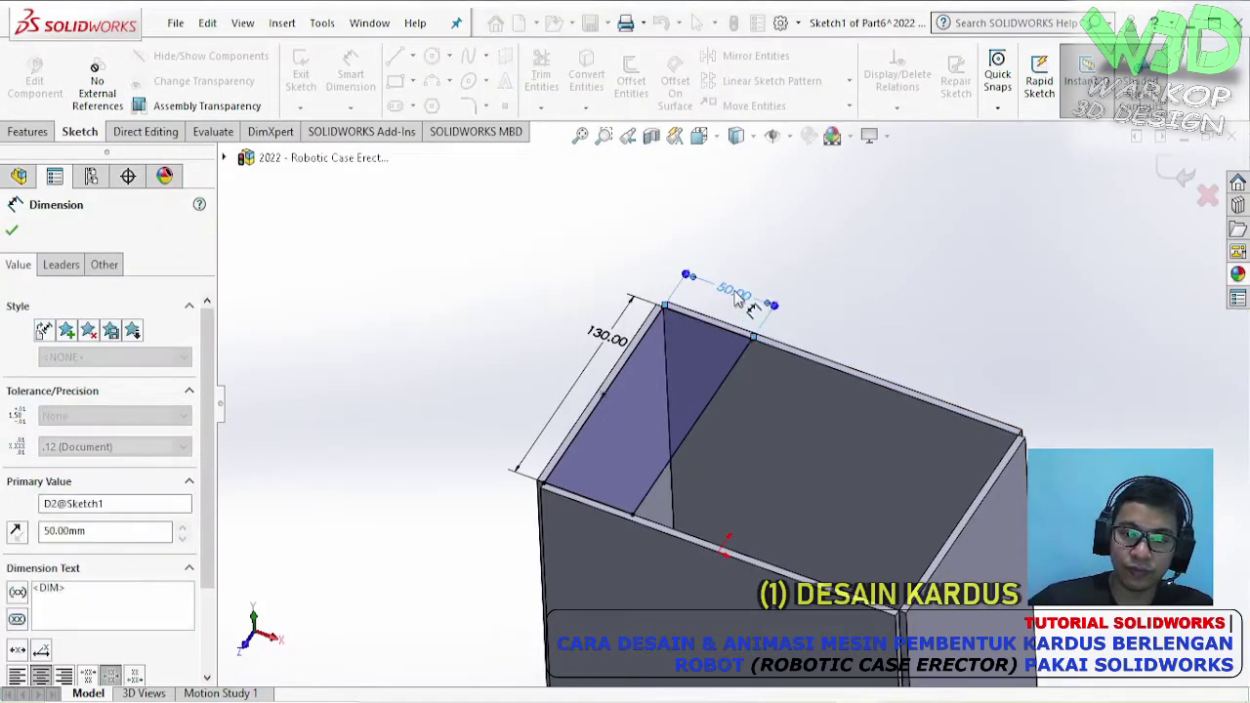
key("Escape")
- Extrude the 130 by 50 mm rectangle upward 4 mm as a Blind boss to form the carton flap
left_click(29, 131)
left_click(308, 78)
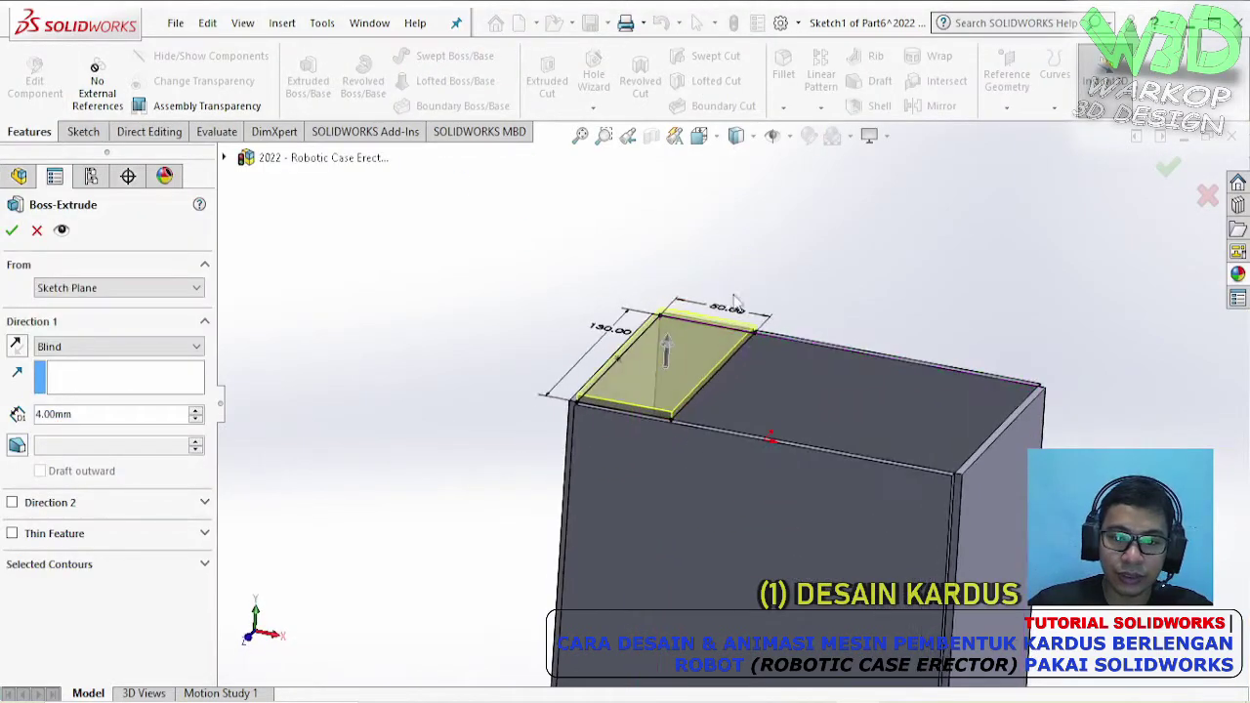
scroll(718, 342, "down", 3)
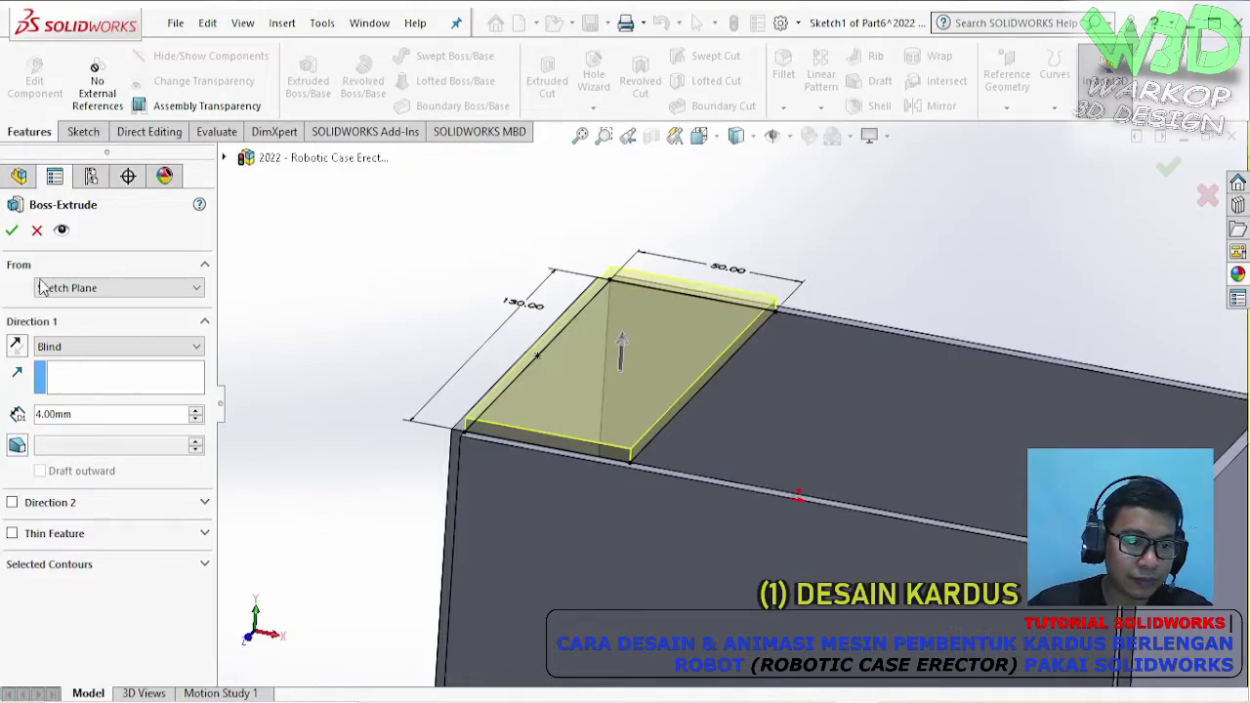
key("Return")
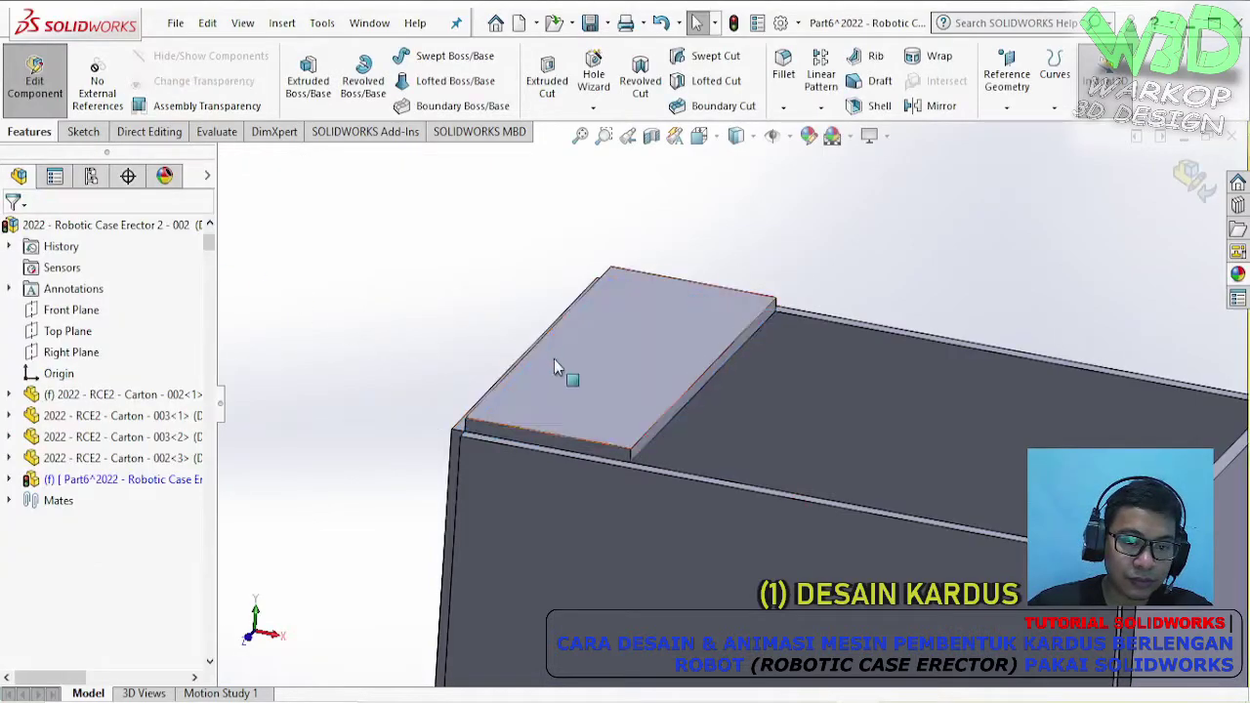
- Break all external references of the new flap part
middle_click_drag(550, 377, 425, 373)
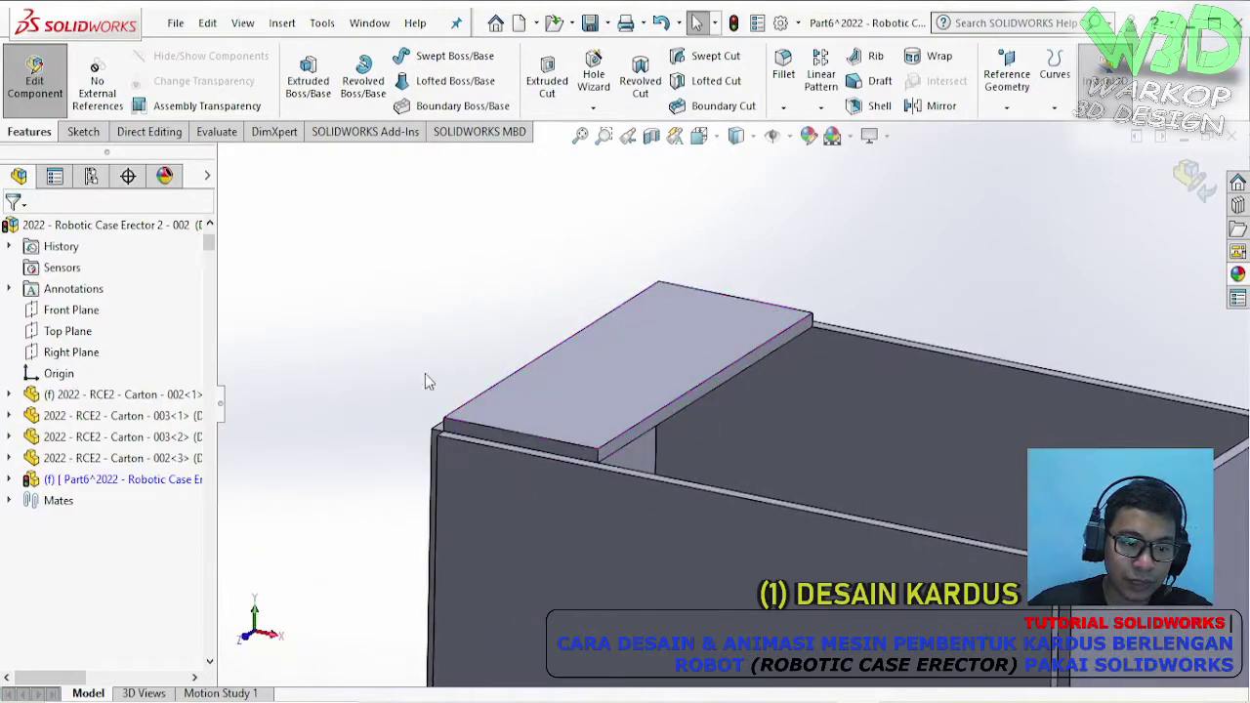
right_click(150, 480)
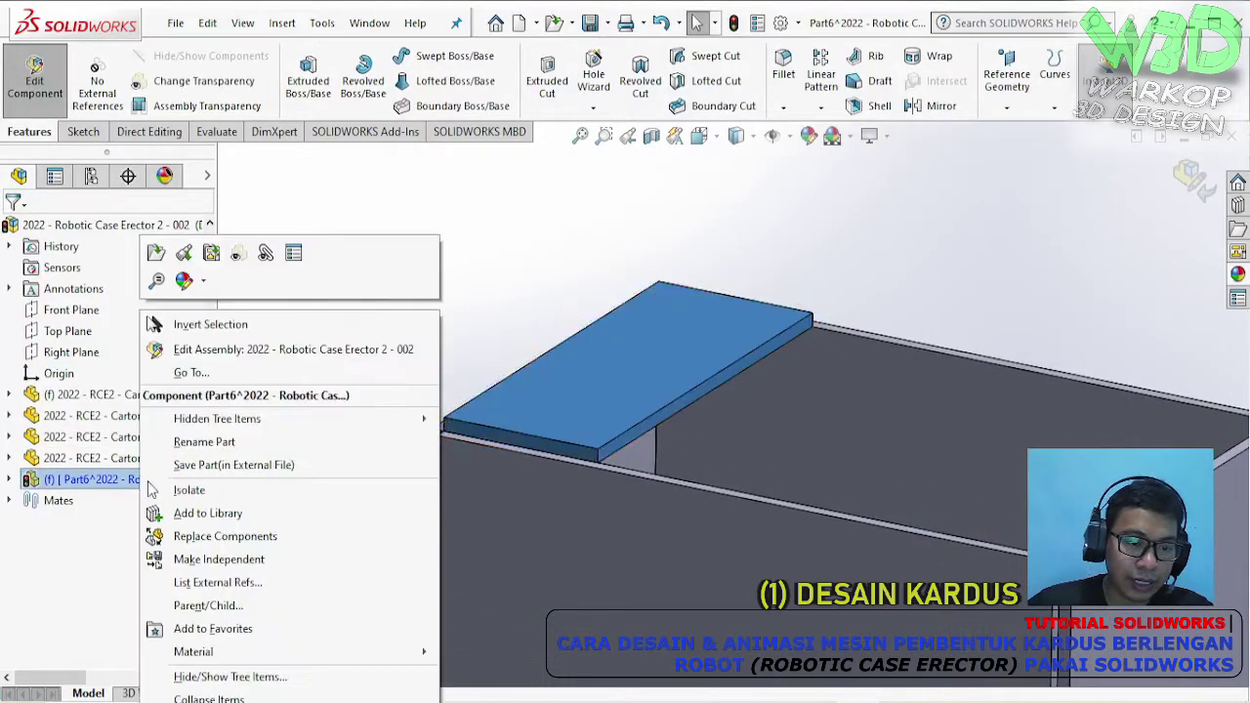
left_click(216, 585)
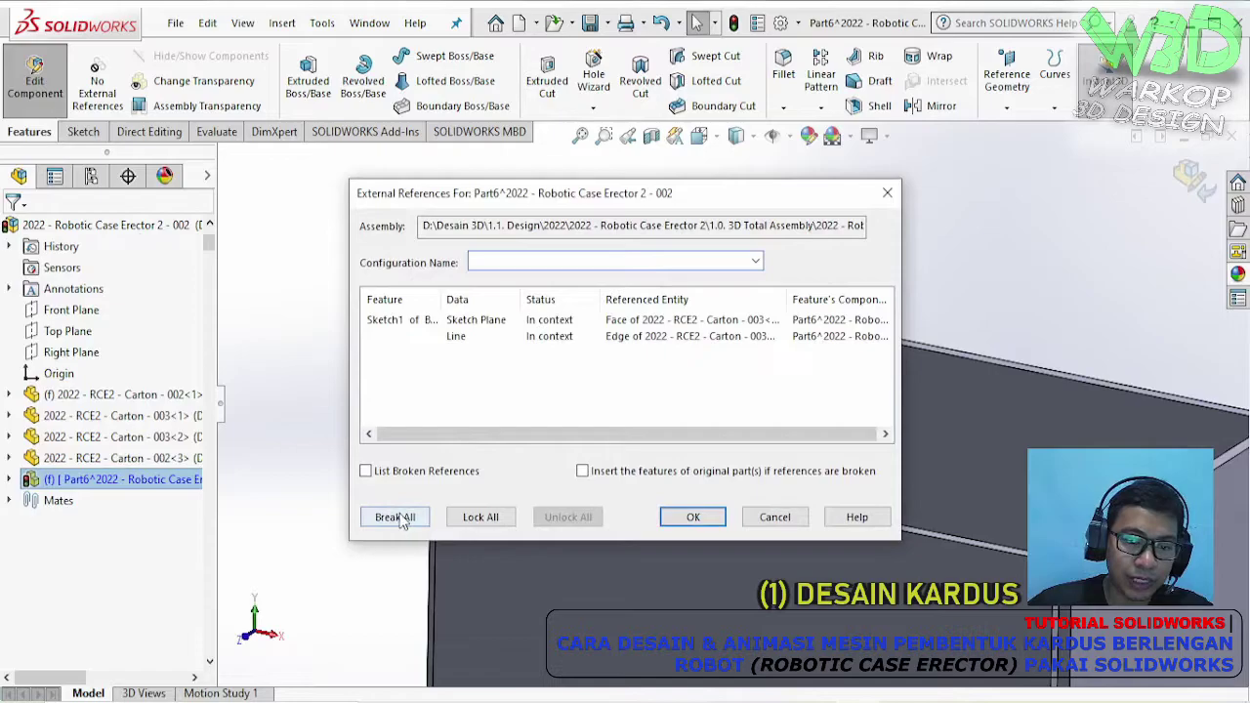
left_click(396, 517)
left_click(683, 415)
left_click(692, 517)
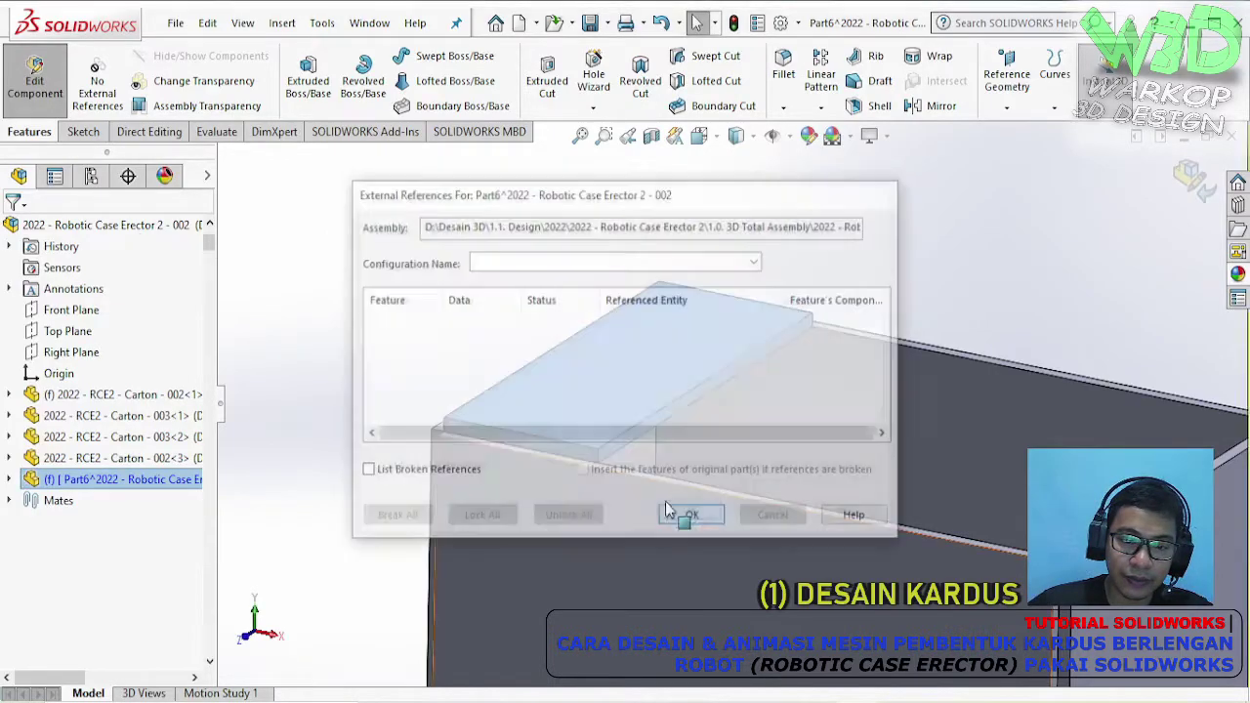
- Chamfer one free corner of the new flap asymmetrically, with Distance 1 of 40 mm and Distance 2 of 10 mm
middle_click_drag(338, 332, 614, 368)
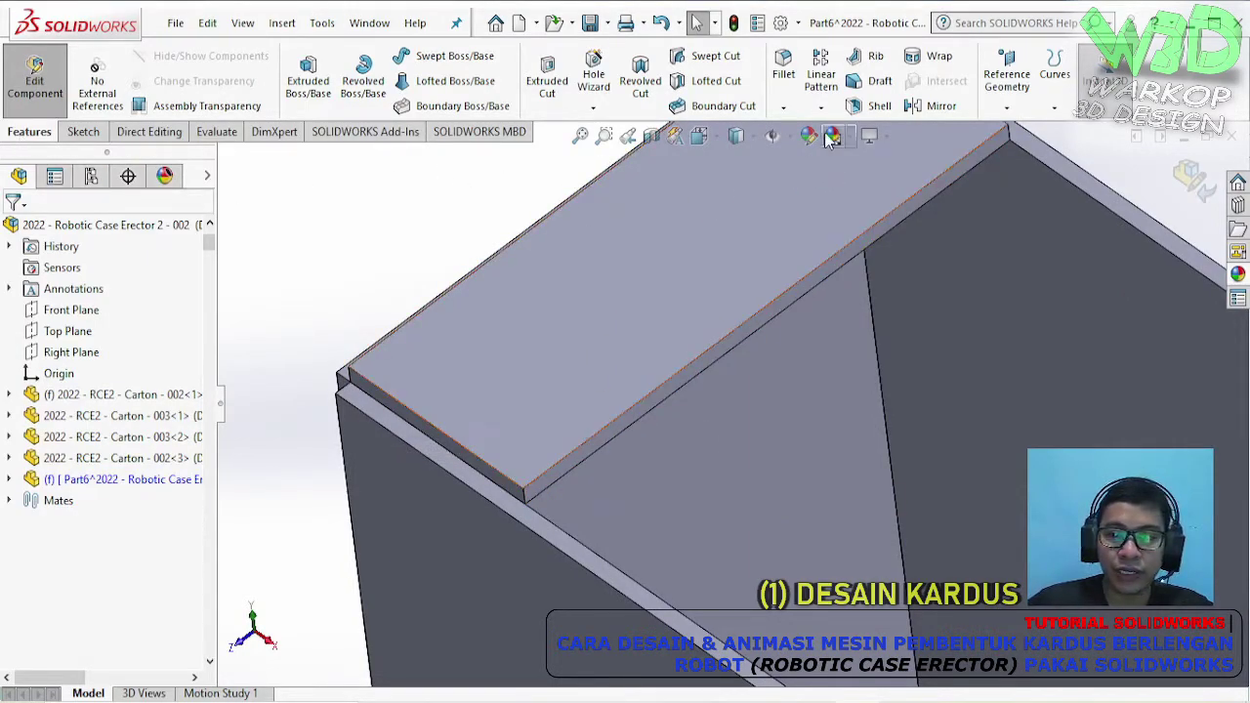
left_click(783, 108)
left_click(810, 159)
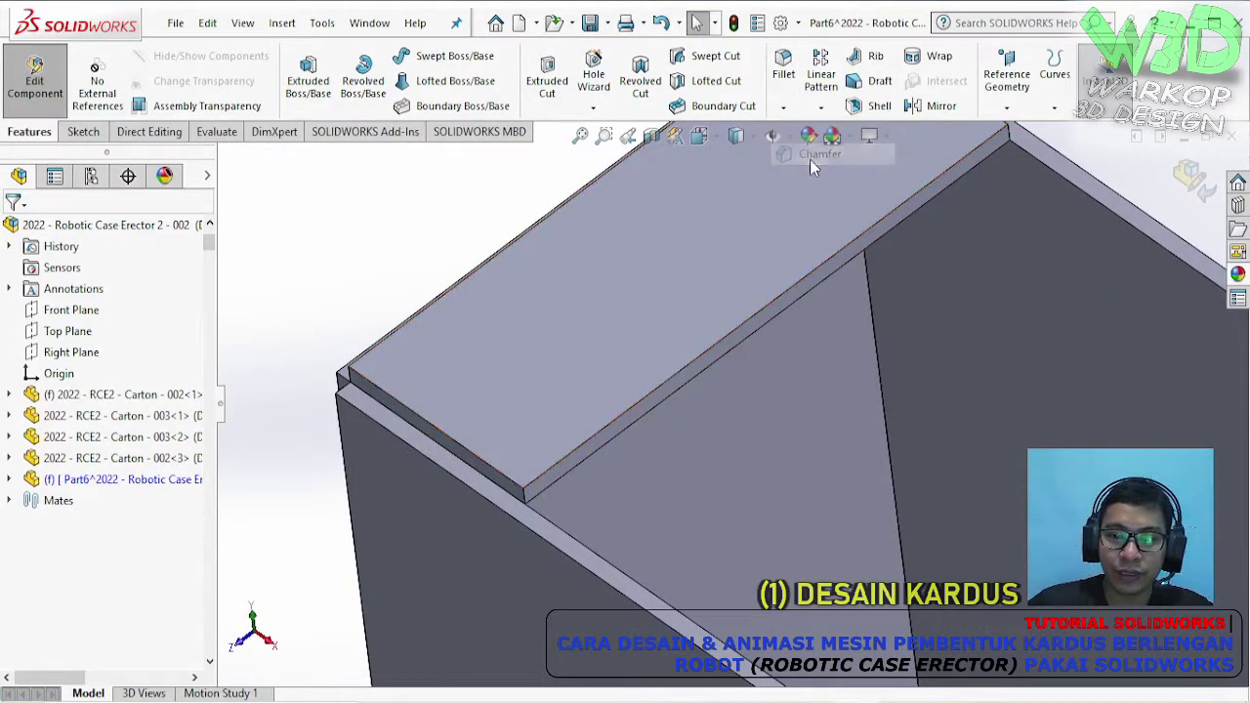
left_click(525, 498)
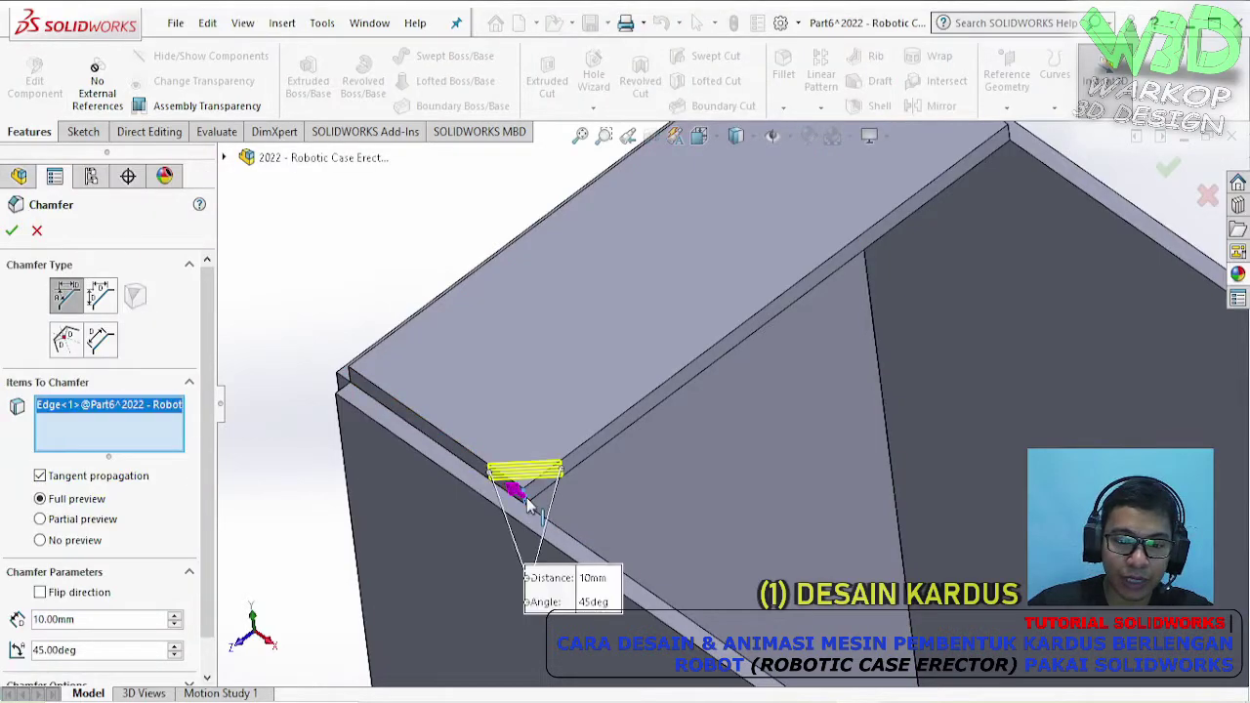
left_click(99, 305)
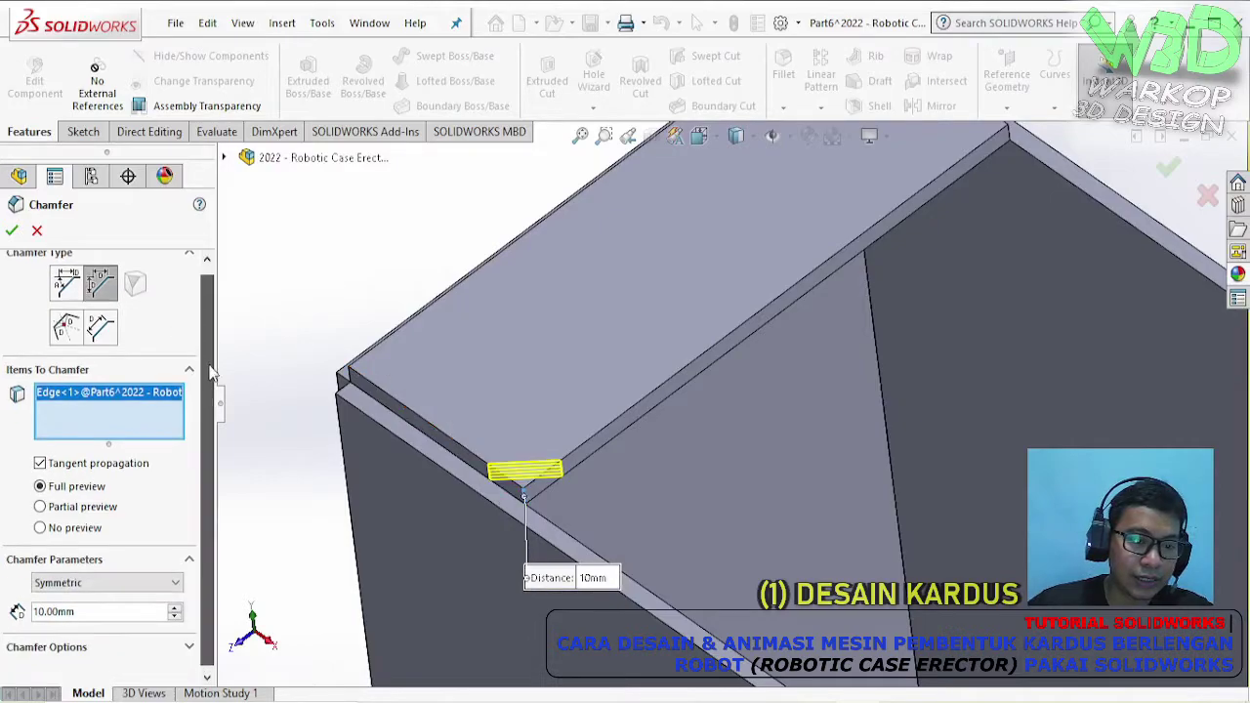
left_click(97, 611)
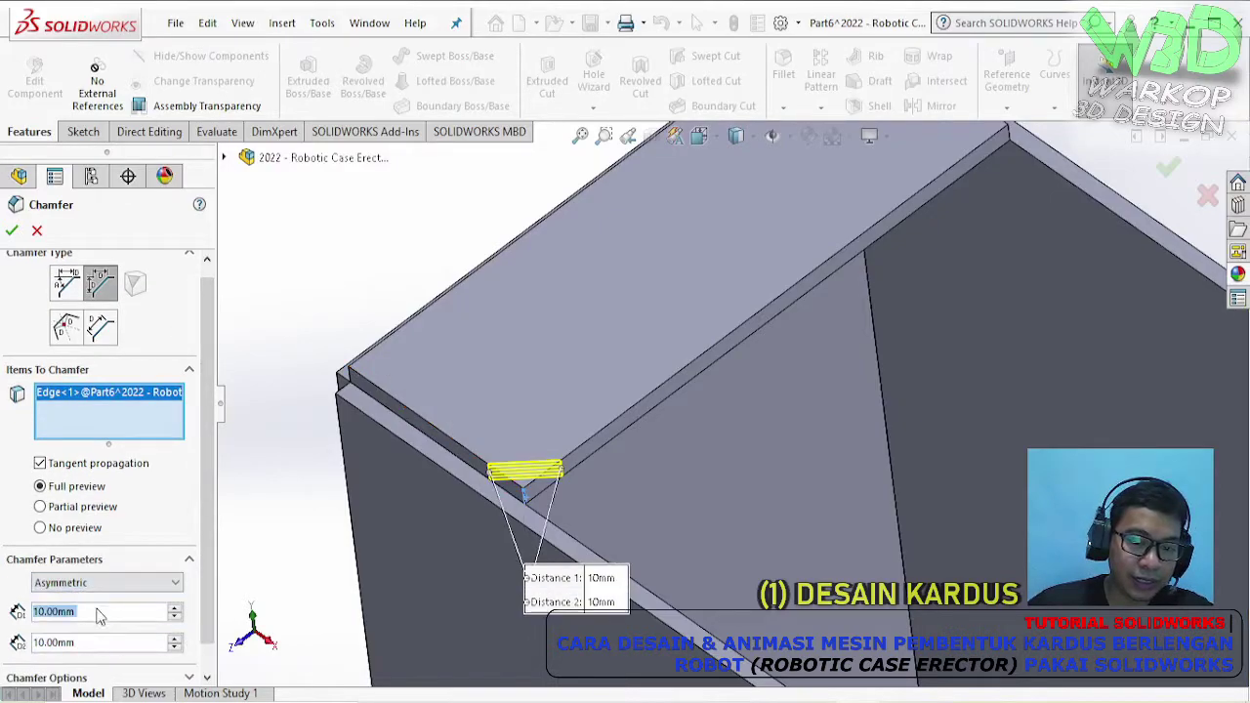
left_click(176, 609)
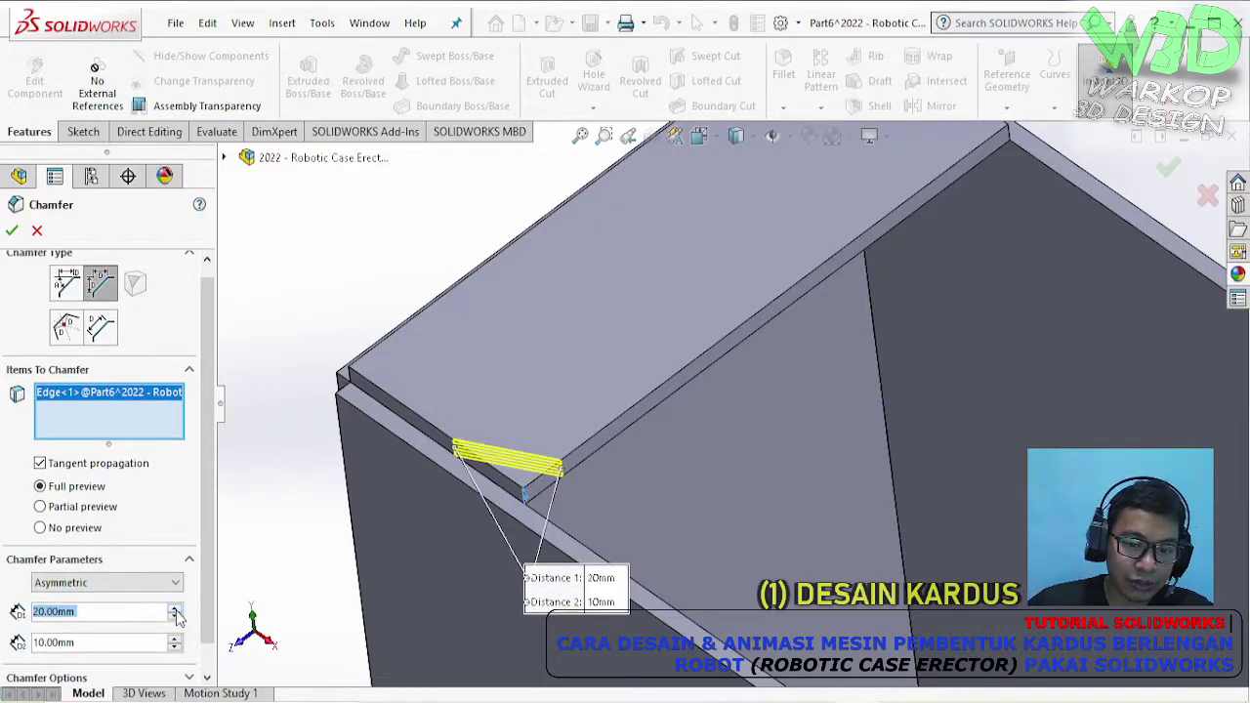
left_click(176, 609)
left_click(176, 610)
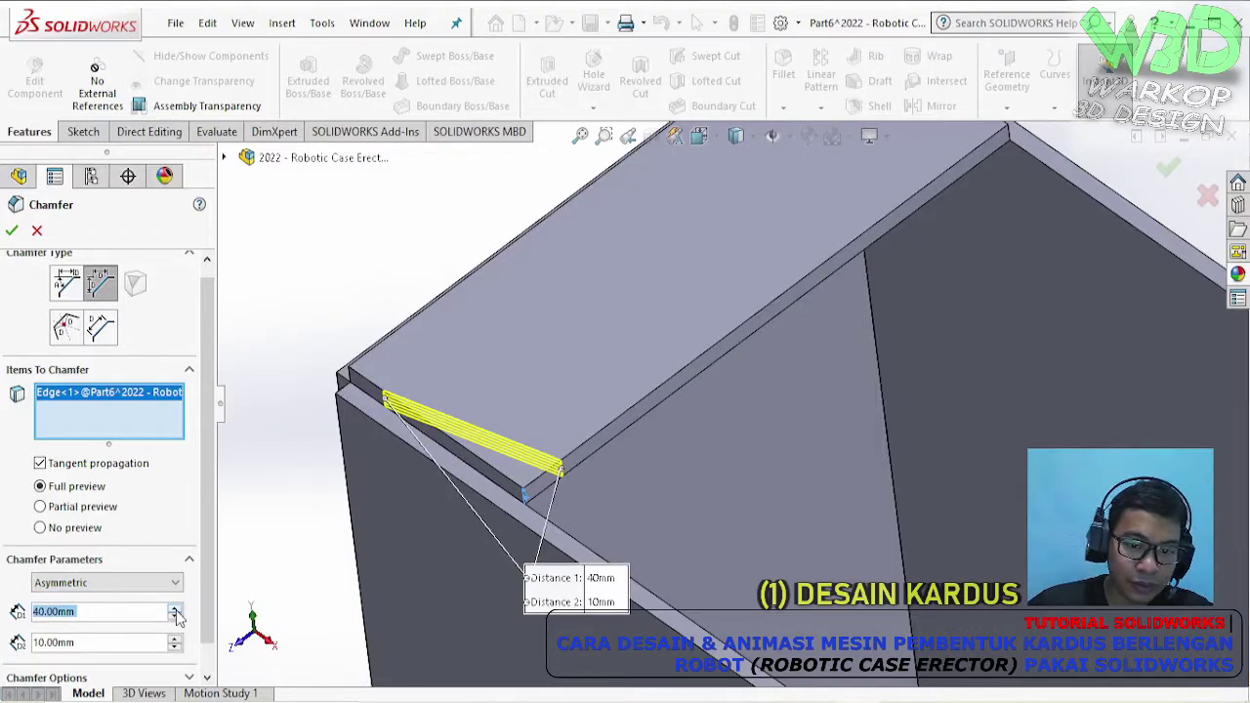
middle_click_drag(576, 467, 574, 518)
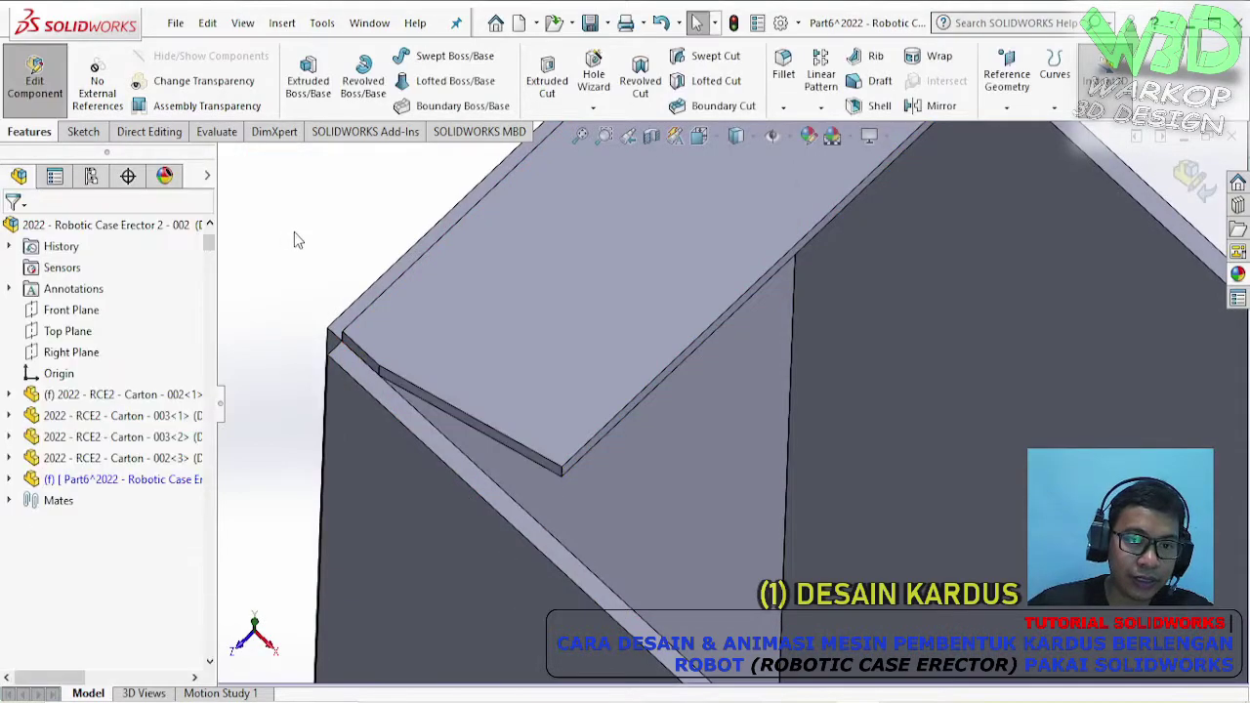
- Start a chamfer on the short vertical edge at the flap's other free corner, clearing the mistaken selection
middle_click_drag(953, 185, 644, 274)
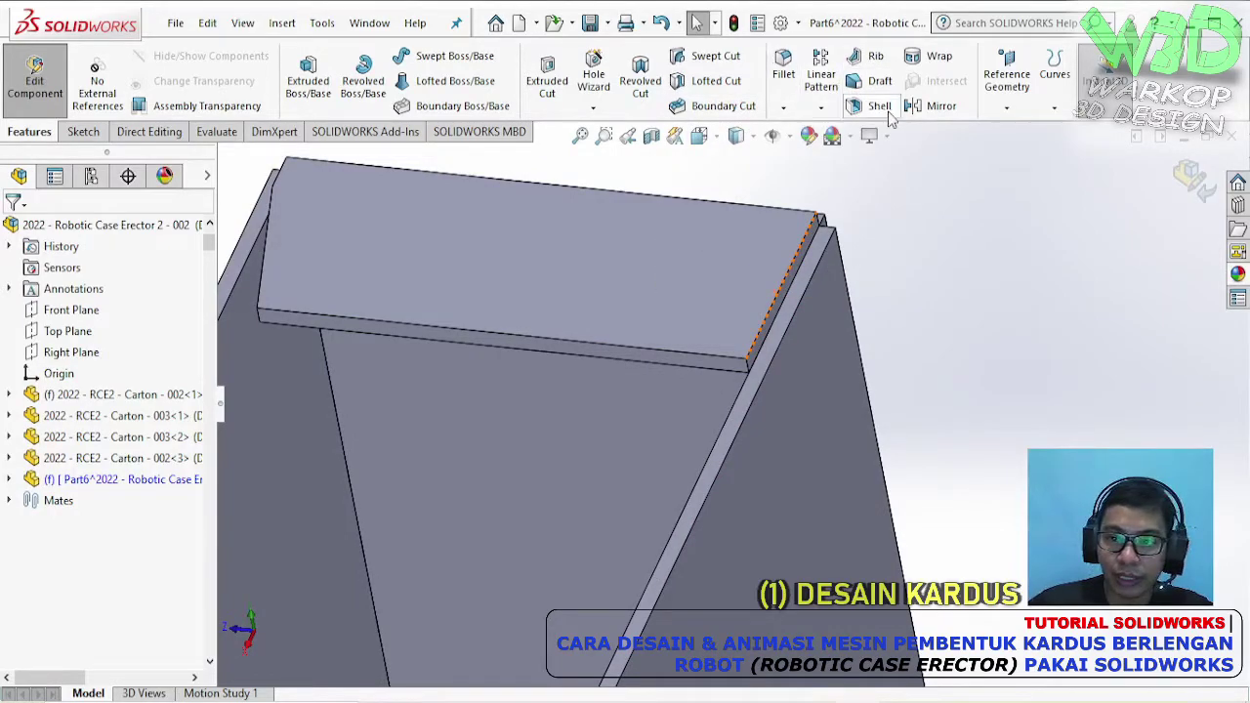
left_click(783, 107)
left_click(802, 154)
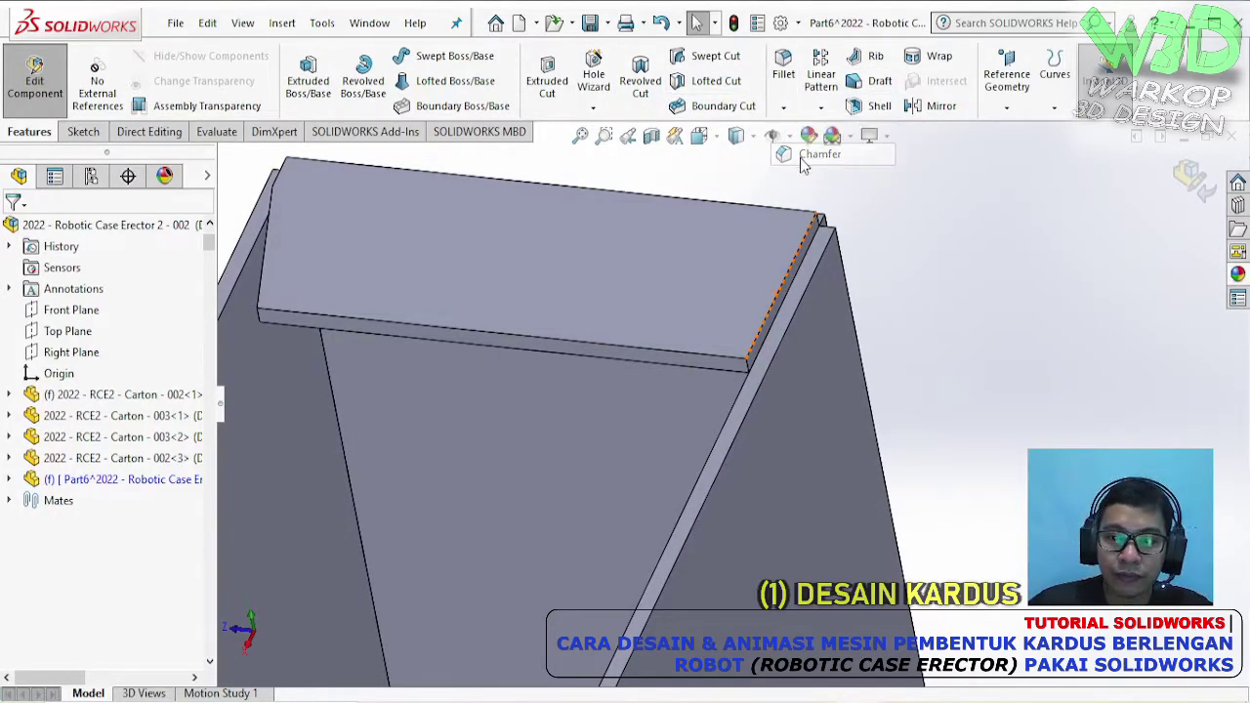
left_click(749, 362)
right_click(108, 406)
left_click(156, 416)
scroll(684, 335, "down", 3)
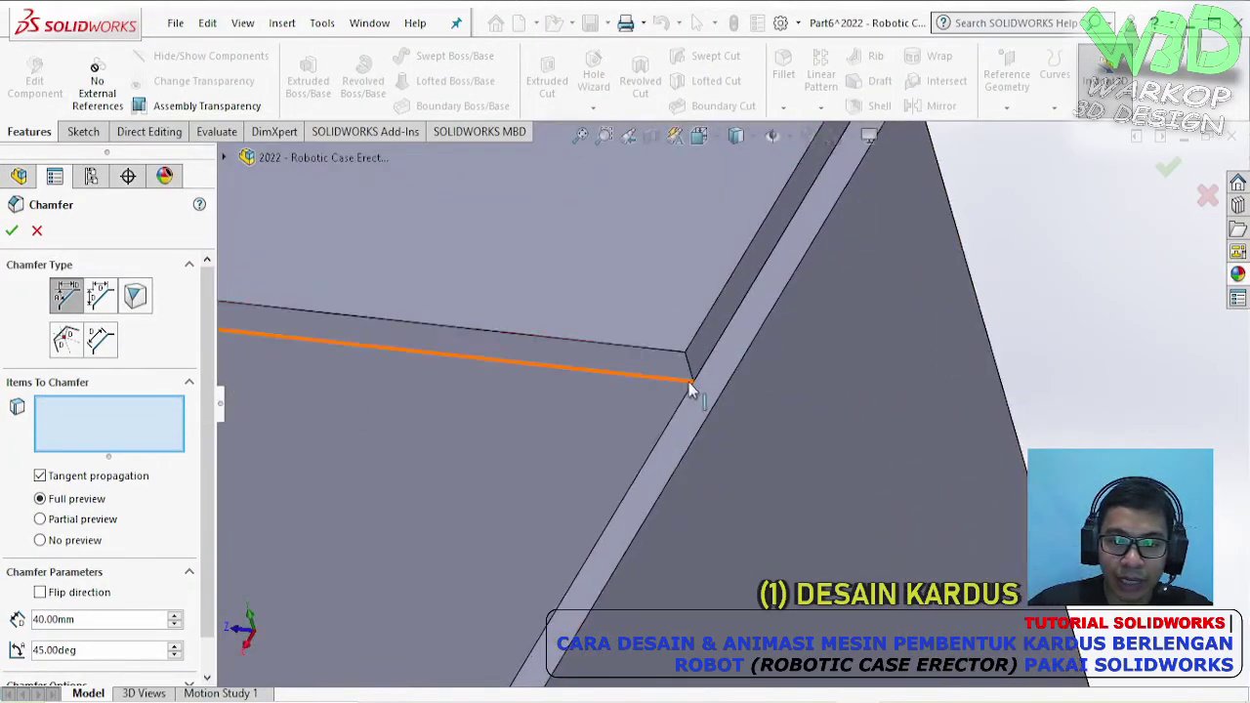
left_click(683, 362)
scroll(686, 369, "up", 3)
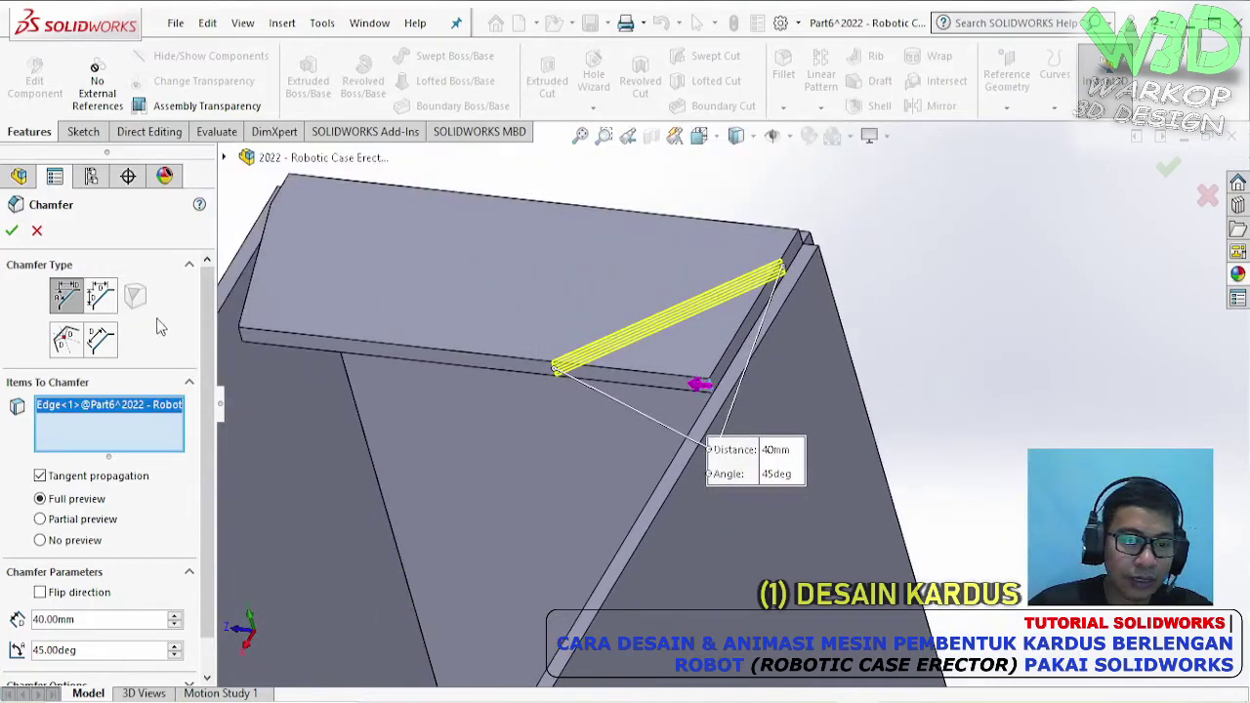
- Apply the second corner's chamfer as asymmetric, with Distance 1 of 10 mm and Distance 2 of 40 mm
left_click(102, 295)
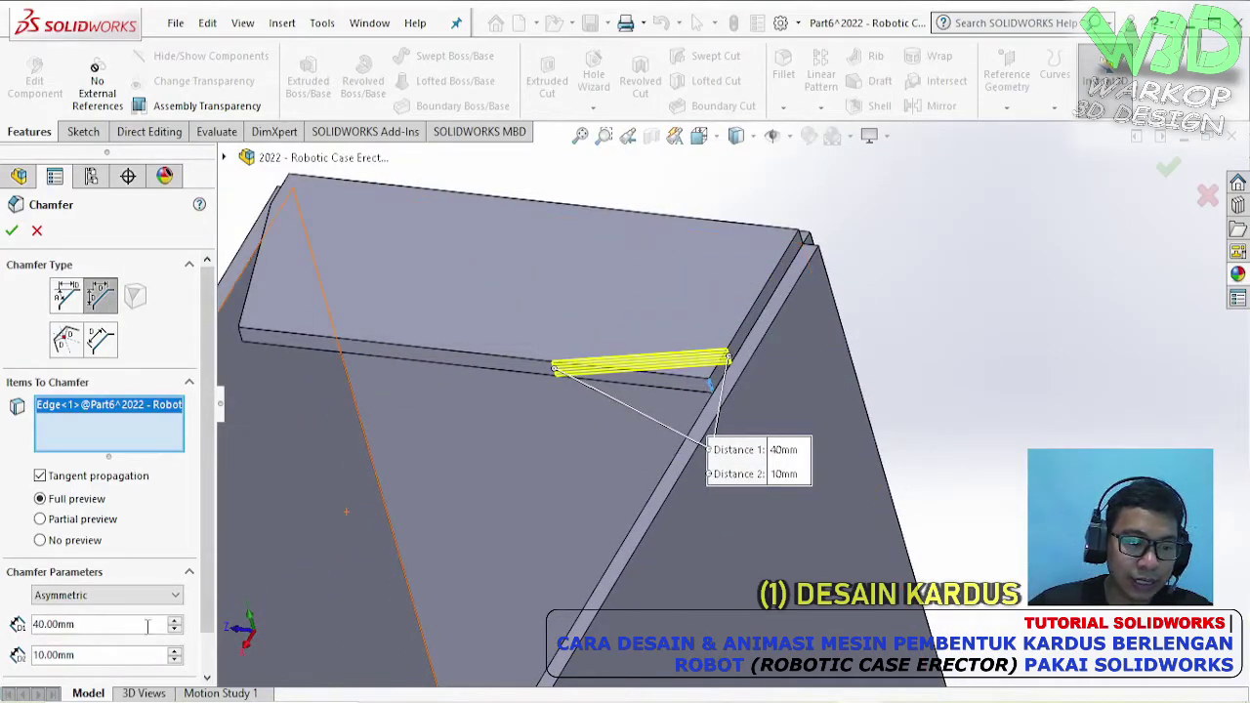
type("4")
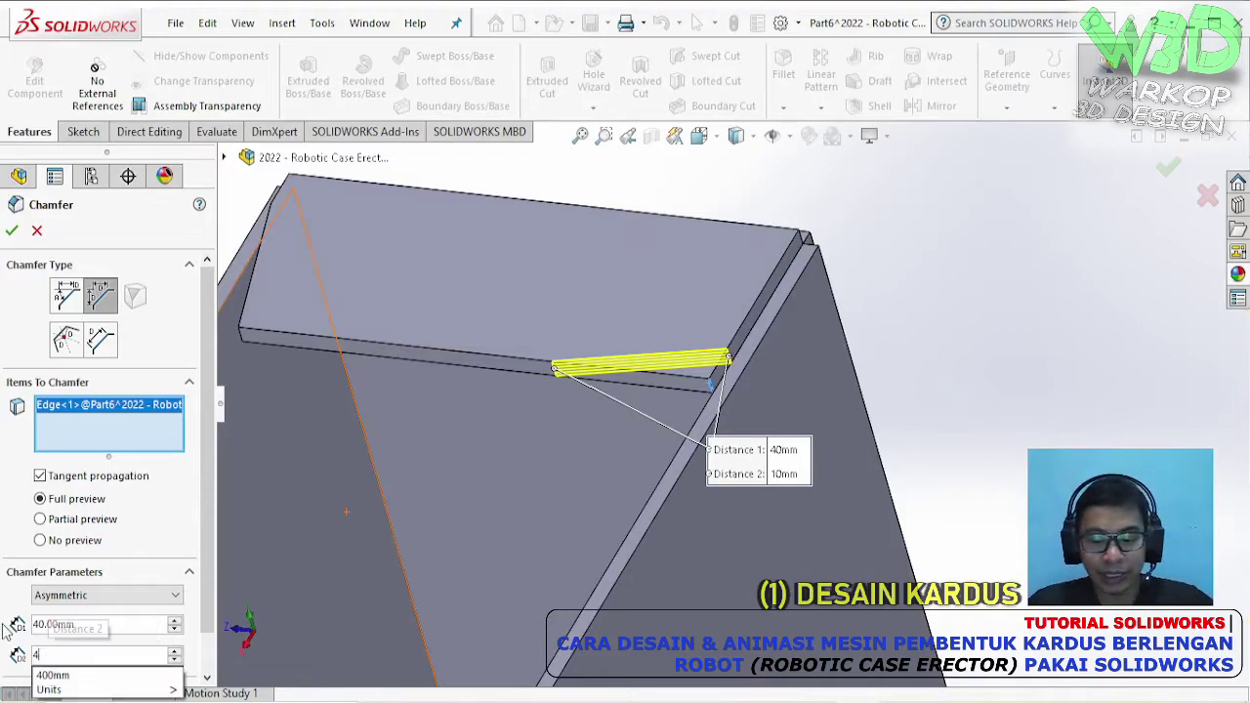
type("0")
key("Return")
type("10")
key("Return")
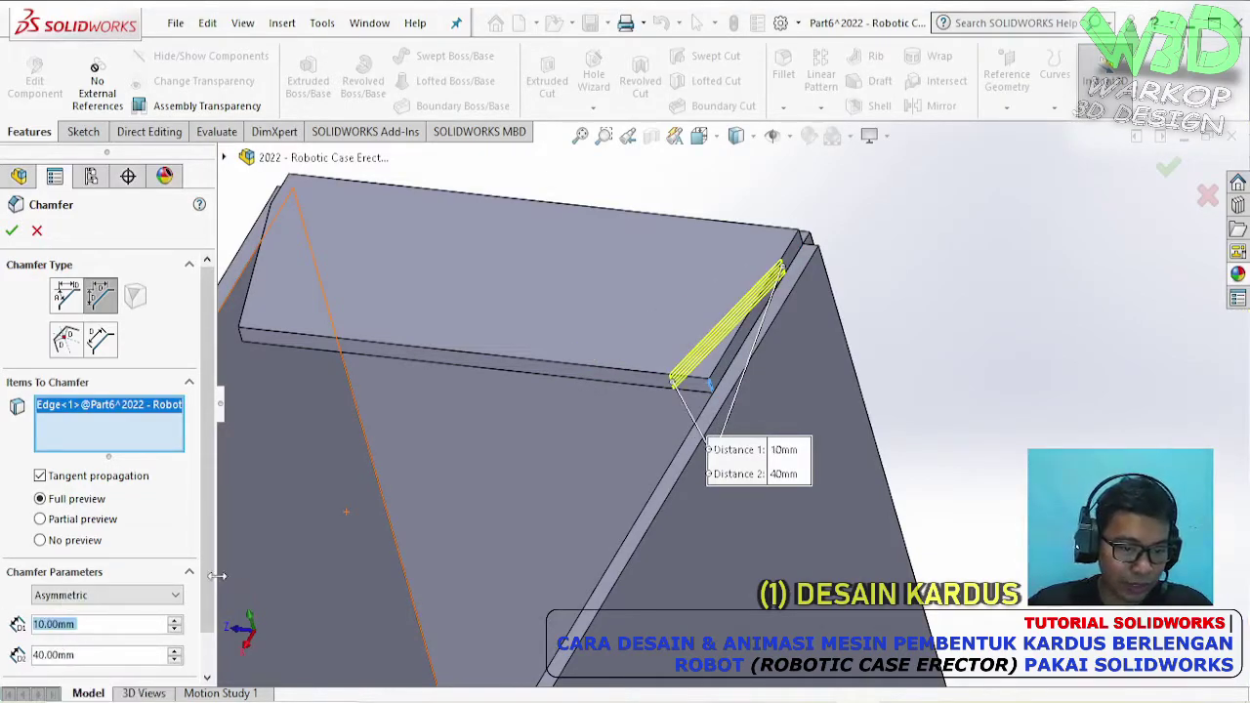
scroll(217, 576, "down", 2)
middle_click_drag(658, 391, 547, 351)
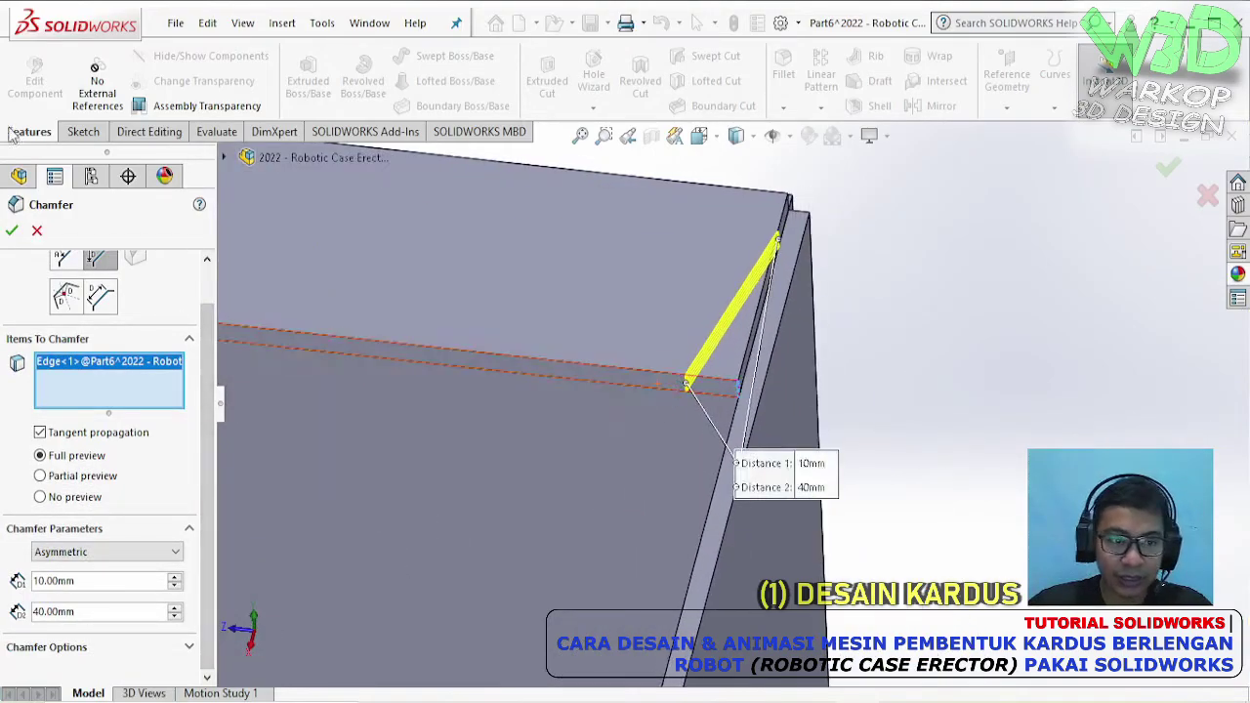
left_click(12, 228)
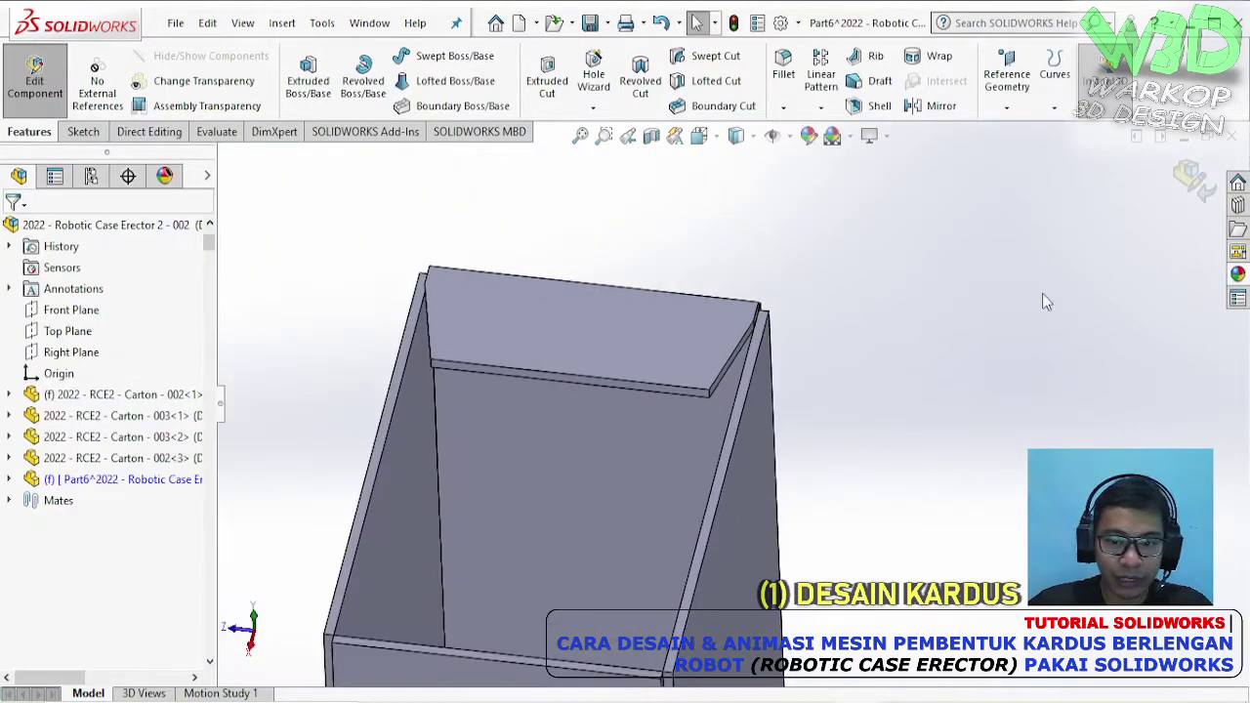
- Check the flap part's external references and return from part editing to the assembly
middle_click_drag(593, 362, 404, 479)
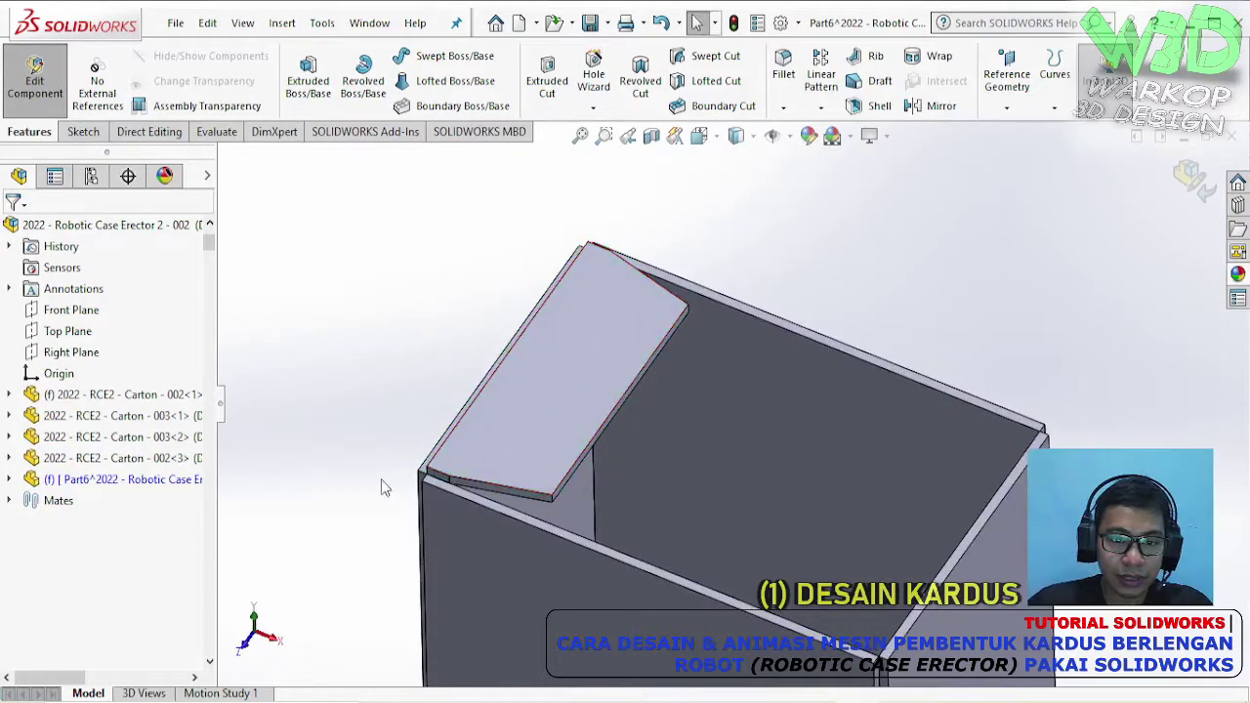
left_click(171, 481)
right_click(170, 481)
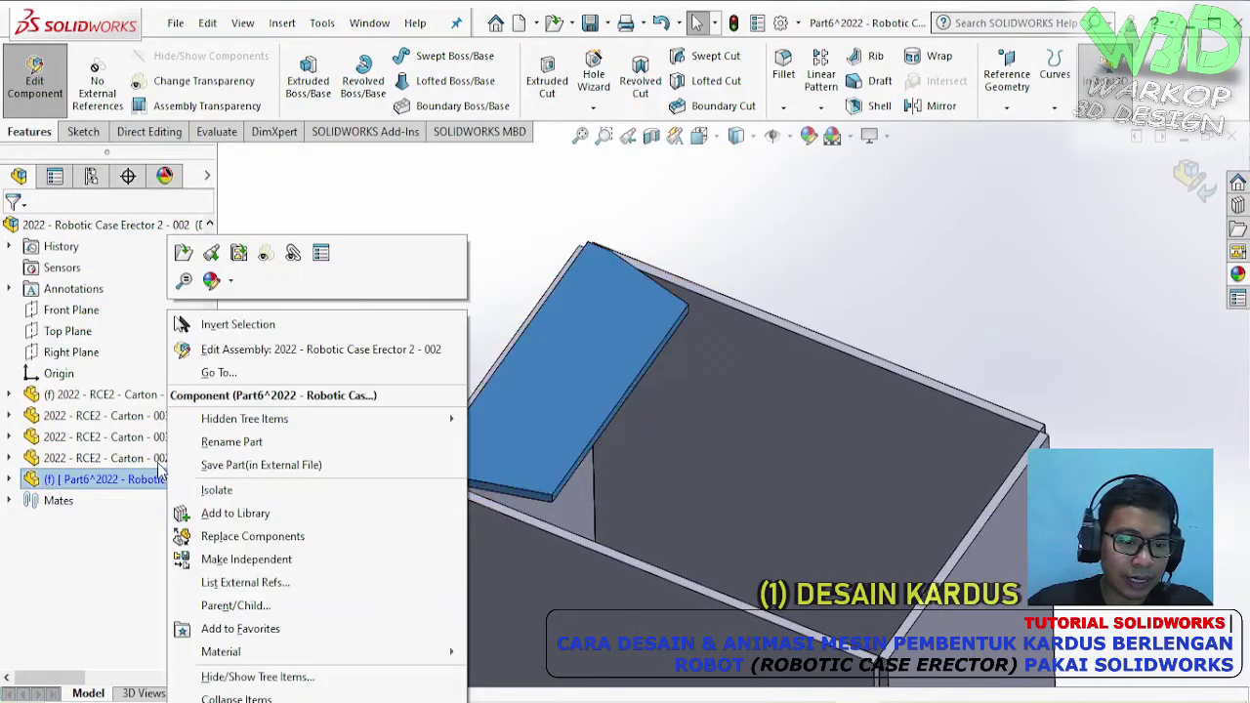
left_click(229, 577)
left_click(692, 517)
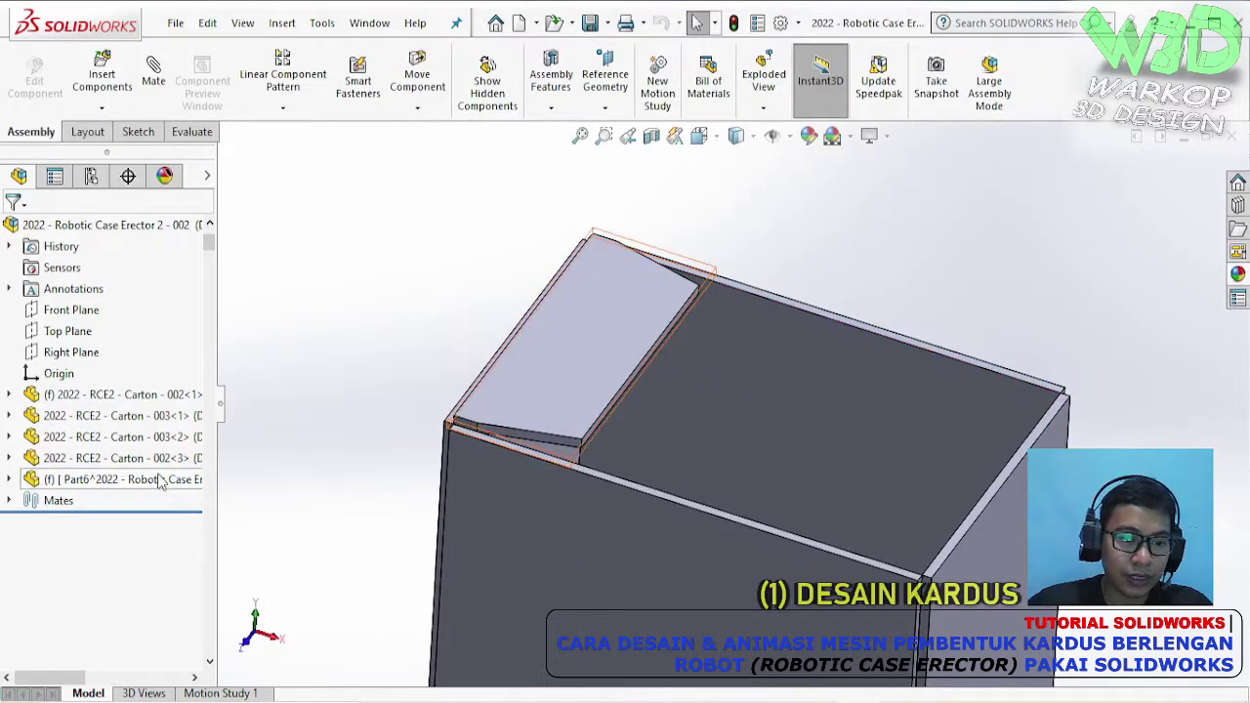
- Float the fixed flap component and move it away from the narrow panel's top edge
left_click(552, 389)
right_click(552, 390)
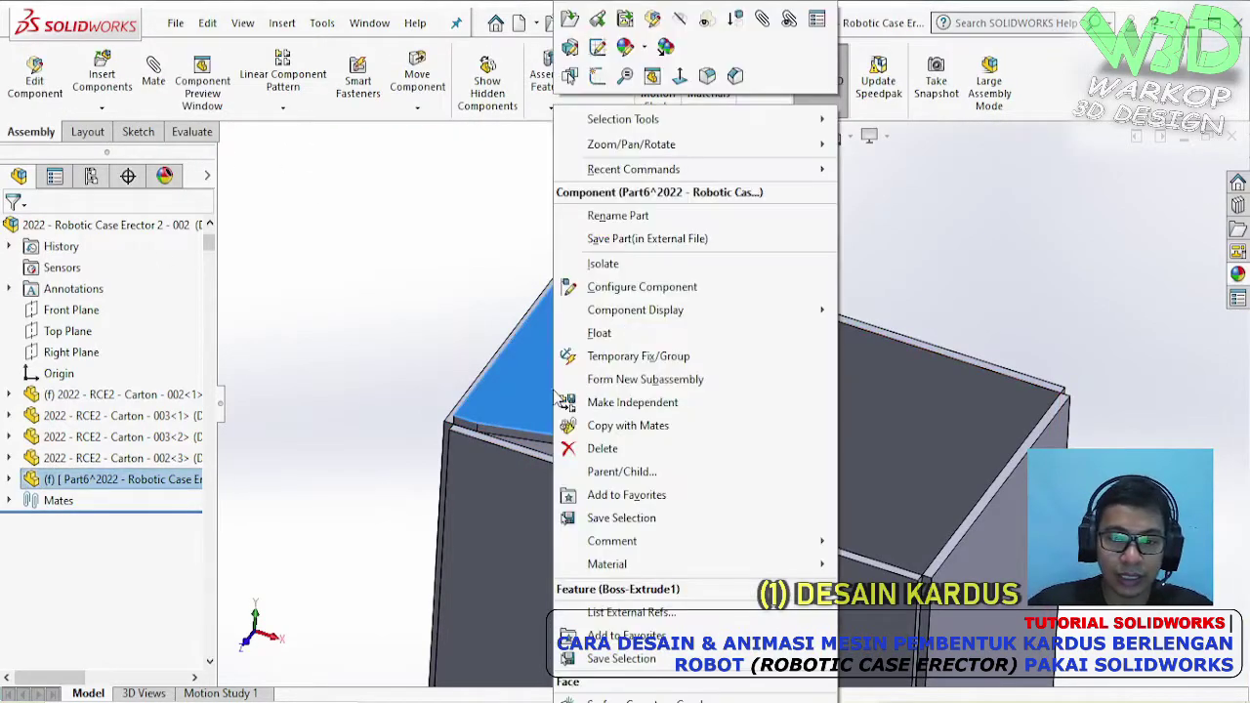
left_click(626, 335)
left_click_drag(560, 395, 524, 325)
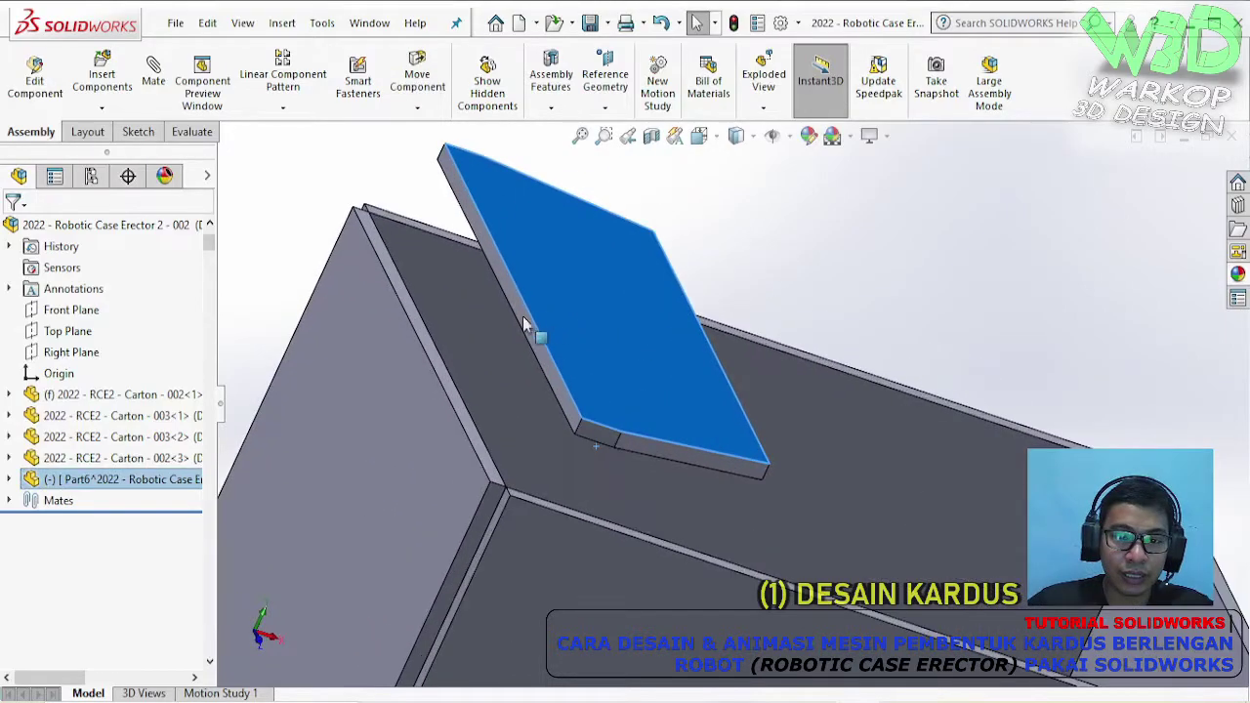
- Add a coincident mate between the flap's lower long hinge edge and the narrow panel's inner top edge
left_click(463, 215)
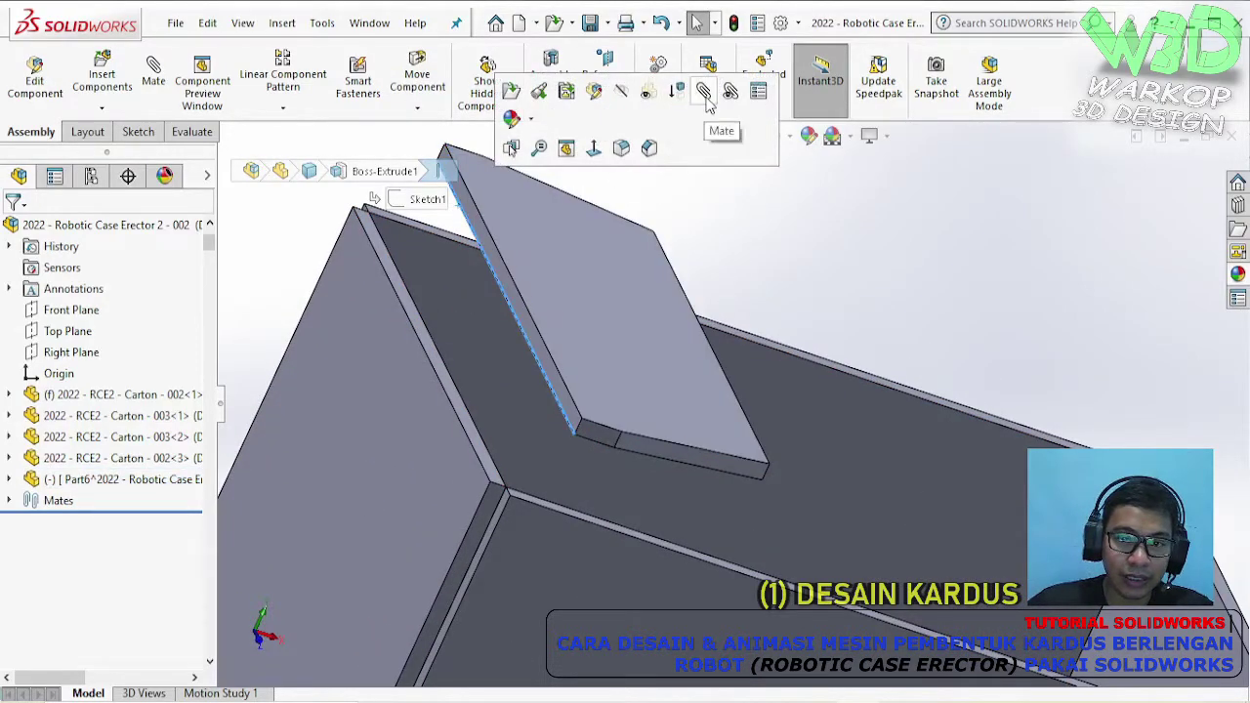
left_click(394, 265)
left_click(378, 241)
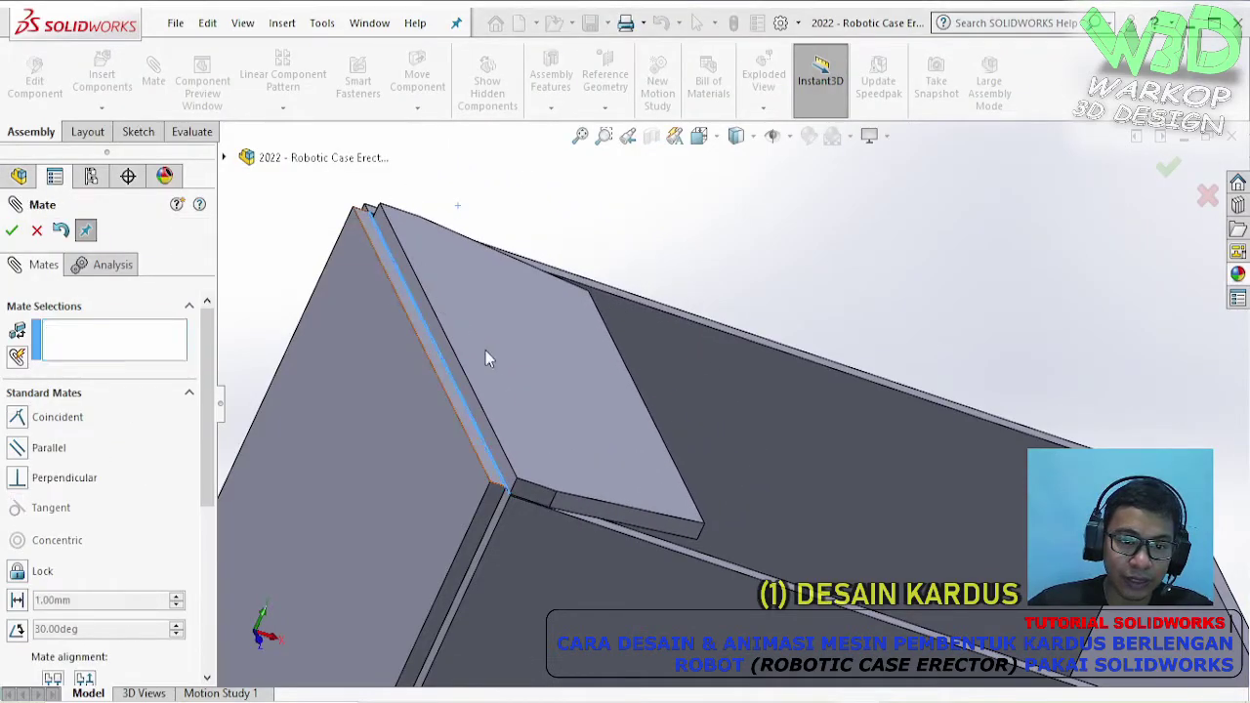
- Add a coincident mate aligning the flap's small end face with the narrow panel's side face
scroll(547, 502, "down", 4)
left_click(587, 441)
left_click(485, 454)
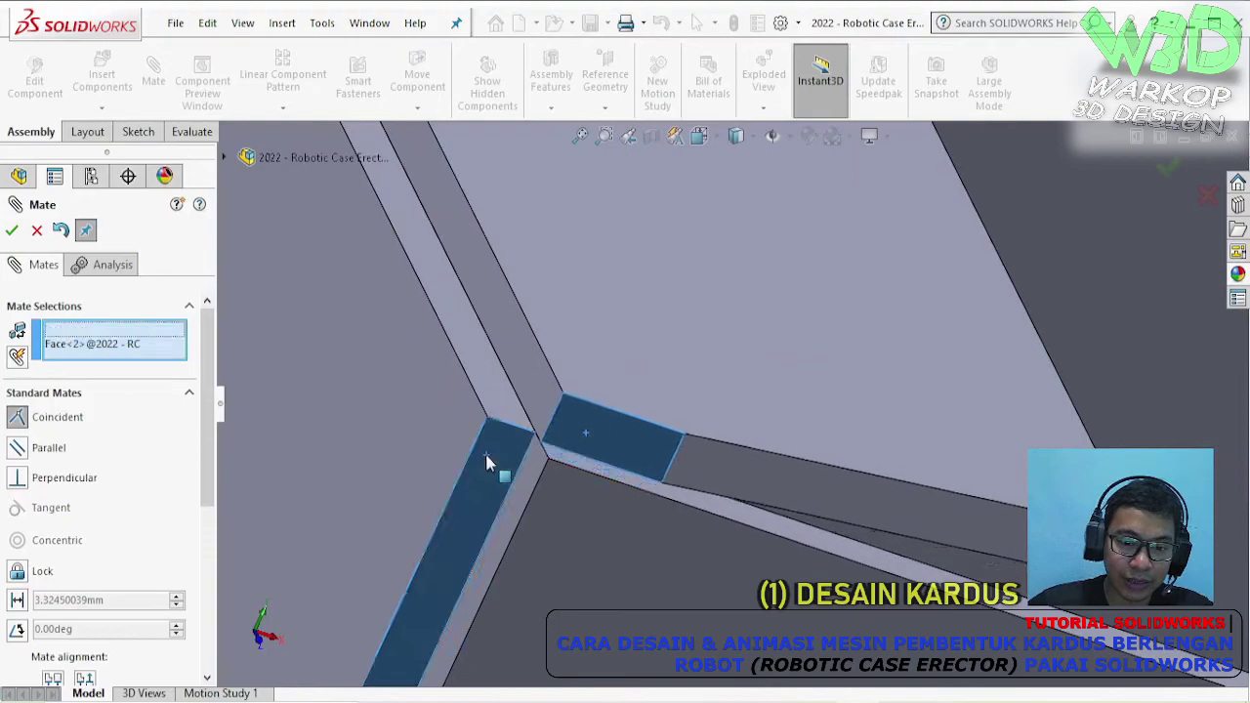
left_click(495, 480)
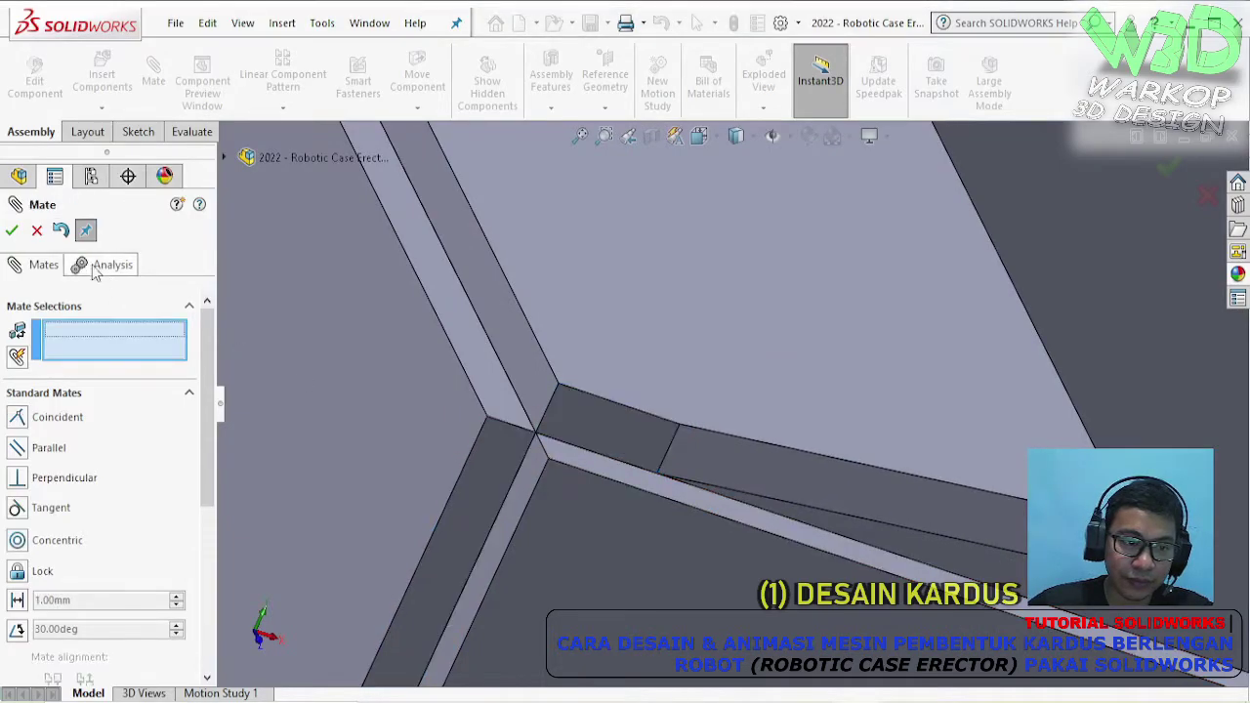
left_click(12, 230)
- Swing the flap about its hinge edge and place a copy of it above the opposite narrow panel
scroll(732, 308, "up", 5)
left_click_drag(732, 308, 986, 433)
middle_click_drag(986, 433, 789, 498)
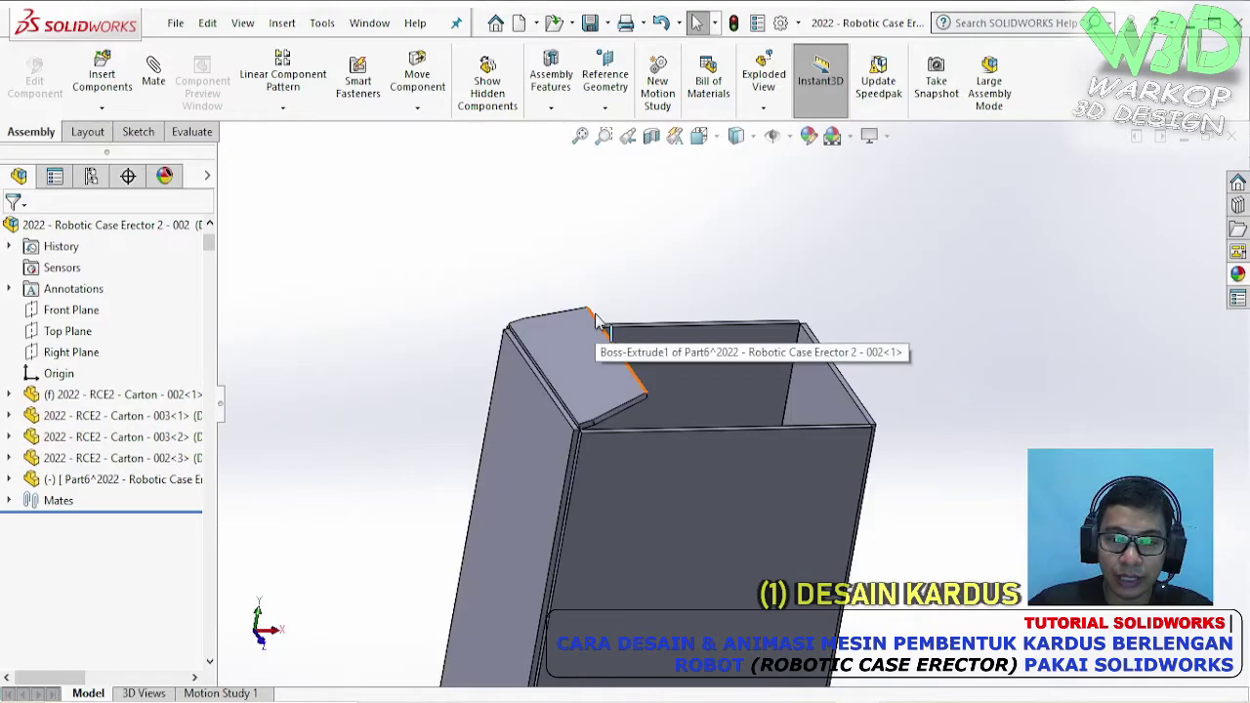
left_click_drag(597, 320, 800, 258, "ctrl")
scroll(879, 323, "down", 1)
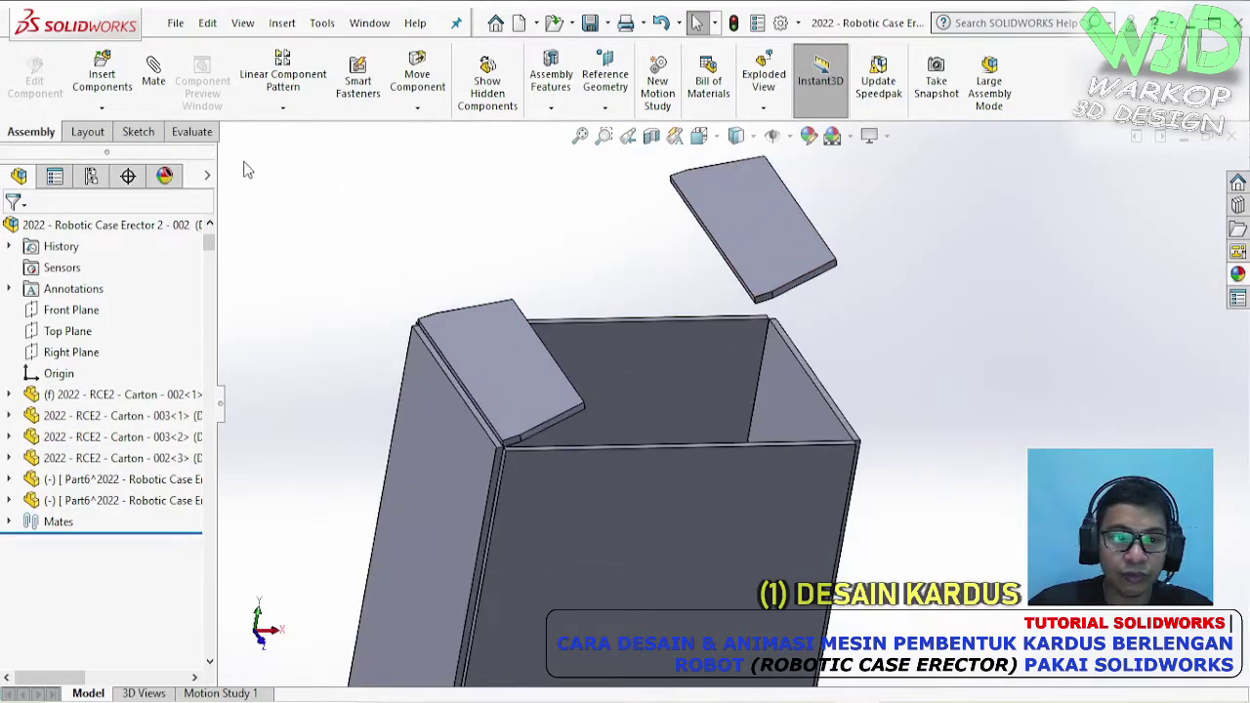
- Rotate the copied flap so its long hinge edge can meet the opposite narrow panel
left_click(415, 109)
left_click(441, 156)
left_click_drag(757, 255, 547, 283)
key("Escape")
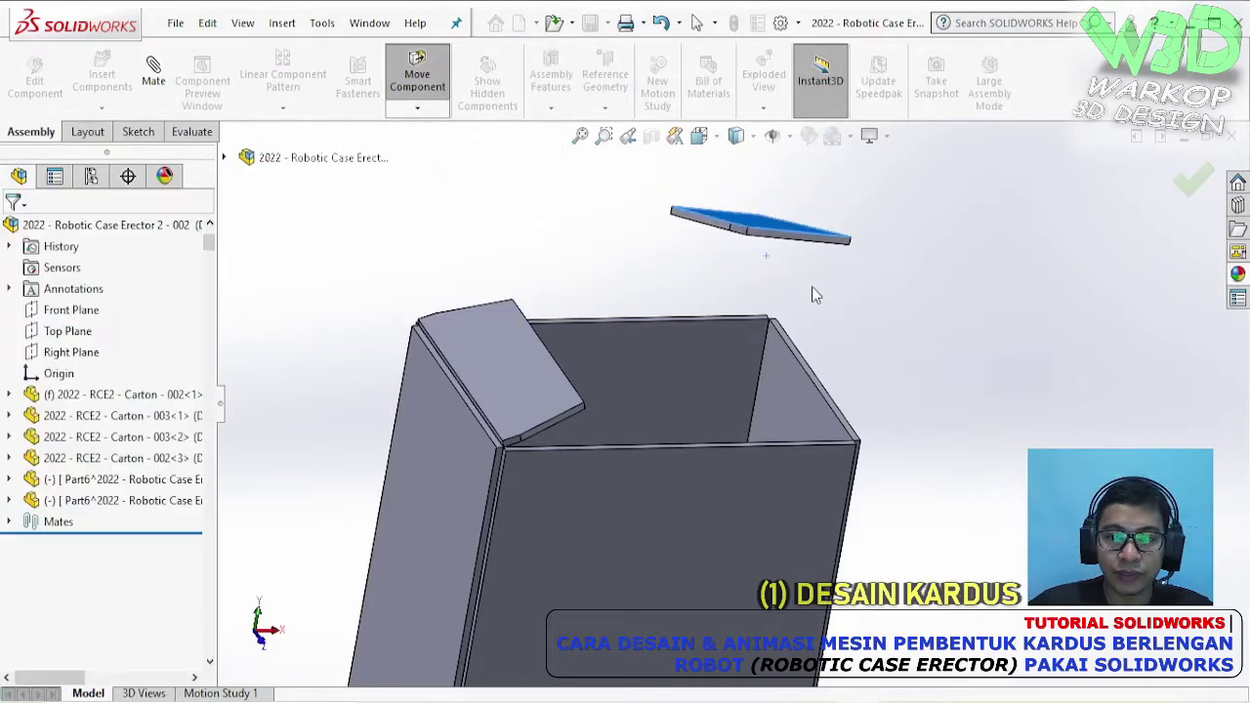
- Add a coincident mate between the copied flap's long hinge edge and the opposite narrow panel's top edge
left_click(841, 253)
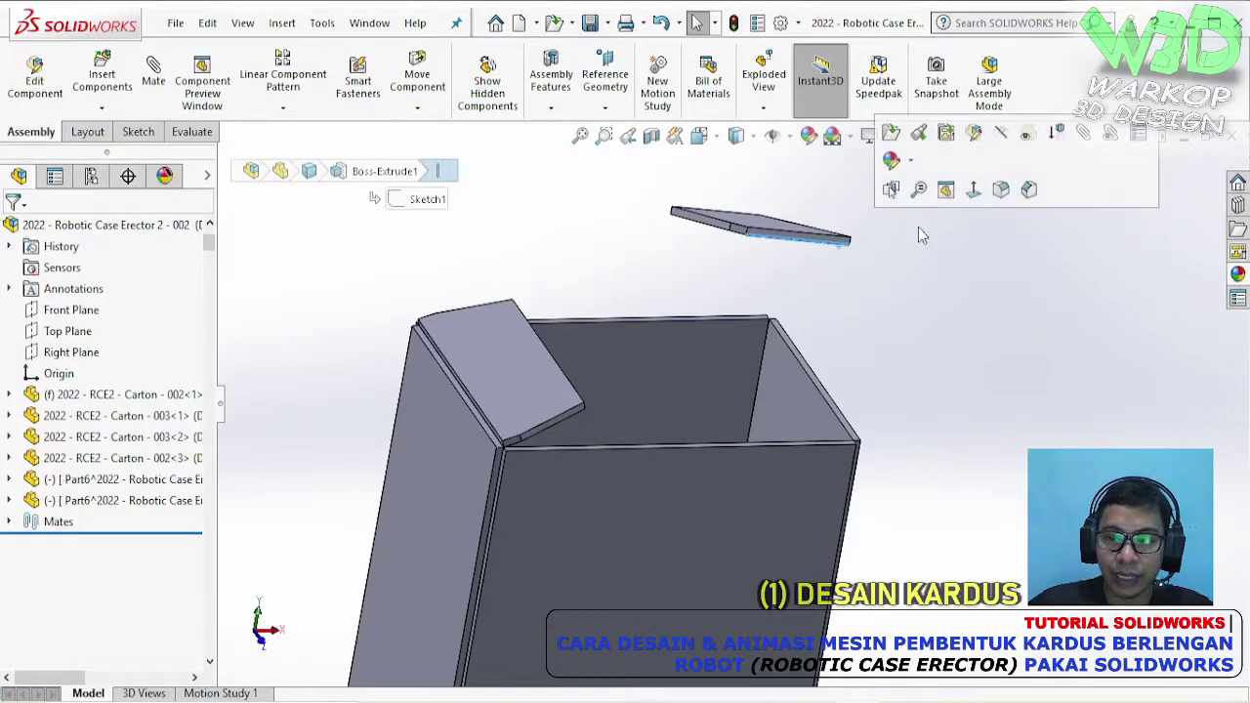
key("m")
left_click(789, 344)
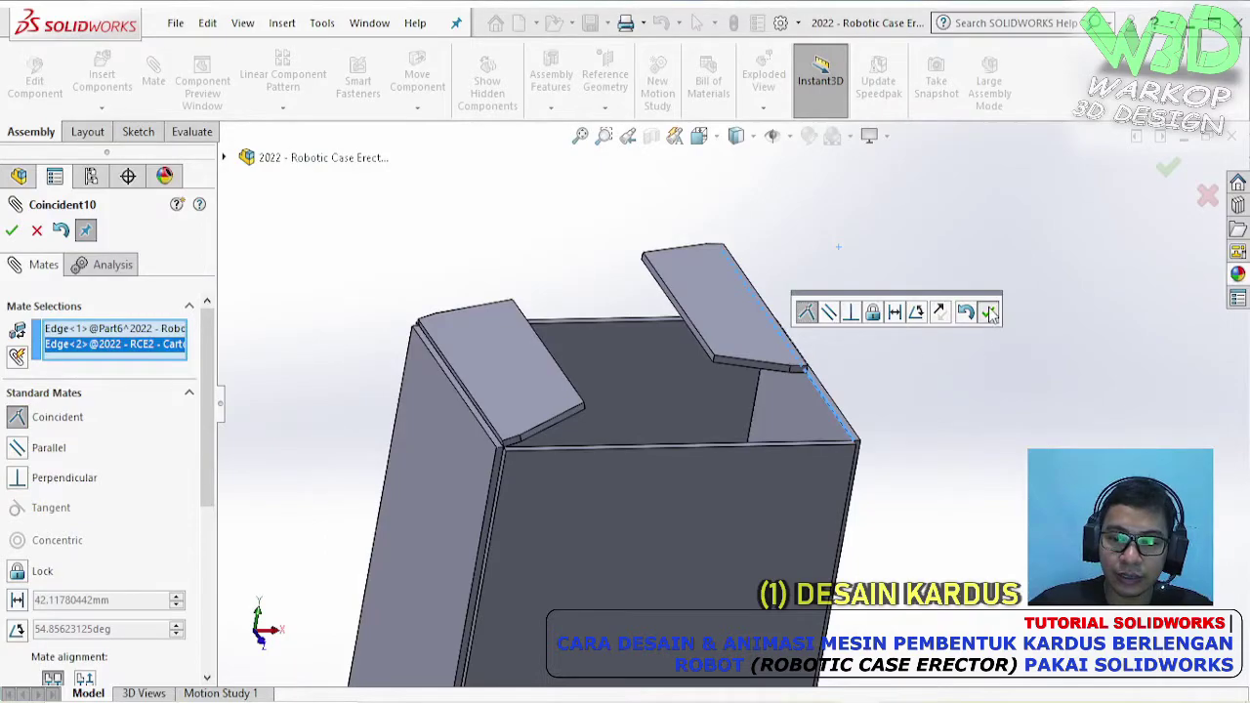
left_click(989, 313)
- Add a coincident mate aligning the copied flap's small end face with the opposite narrow panel's side face
scroll(760, 384, "up", 5)
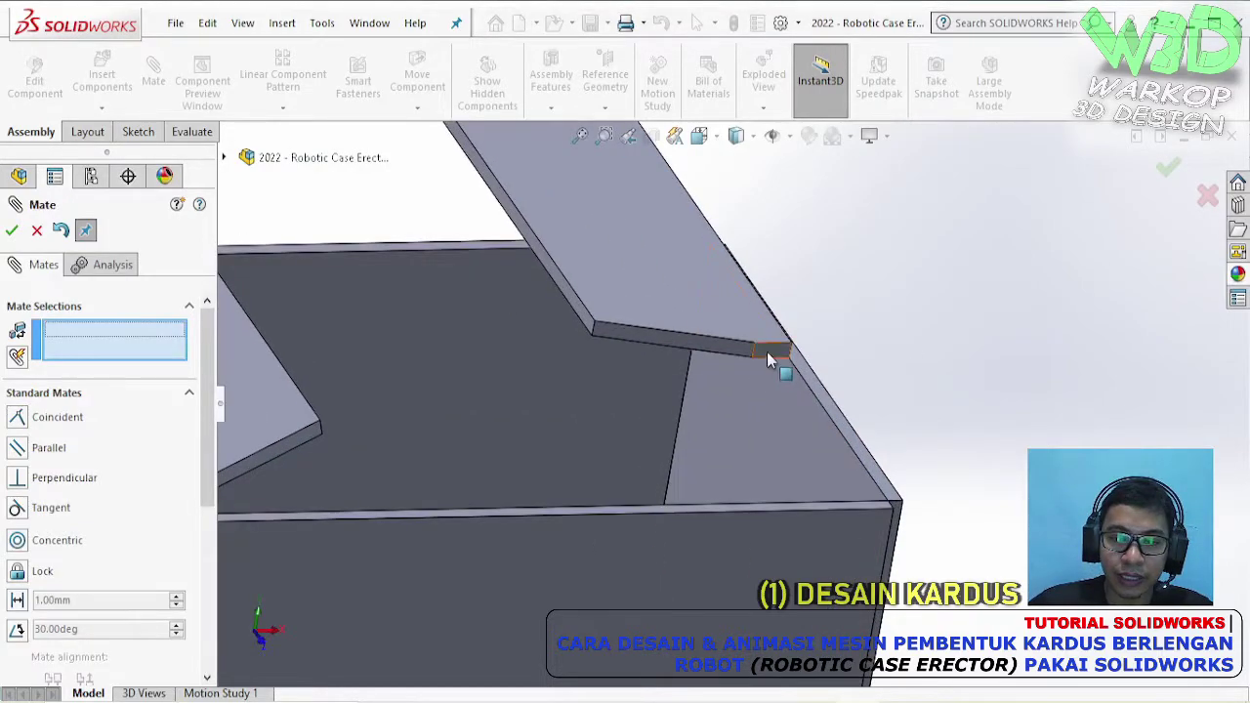
left_click(767, 359)
middle_click_drag(842, 423, 767, 496)
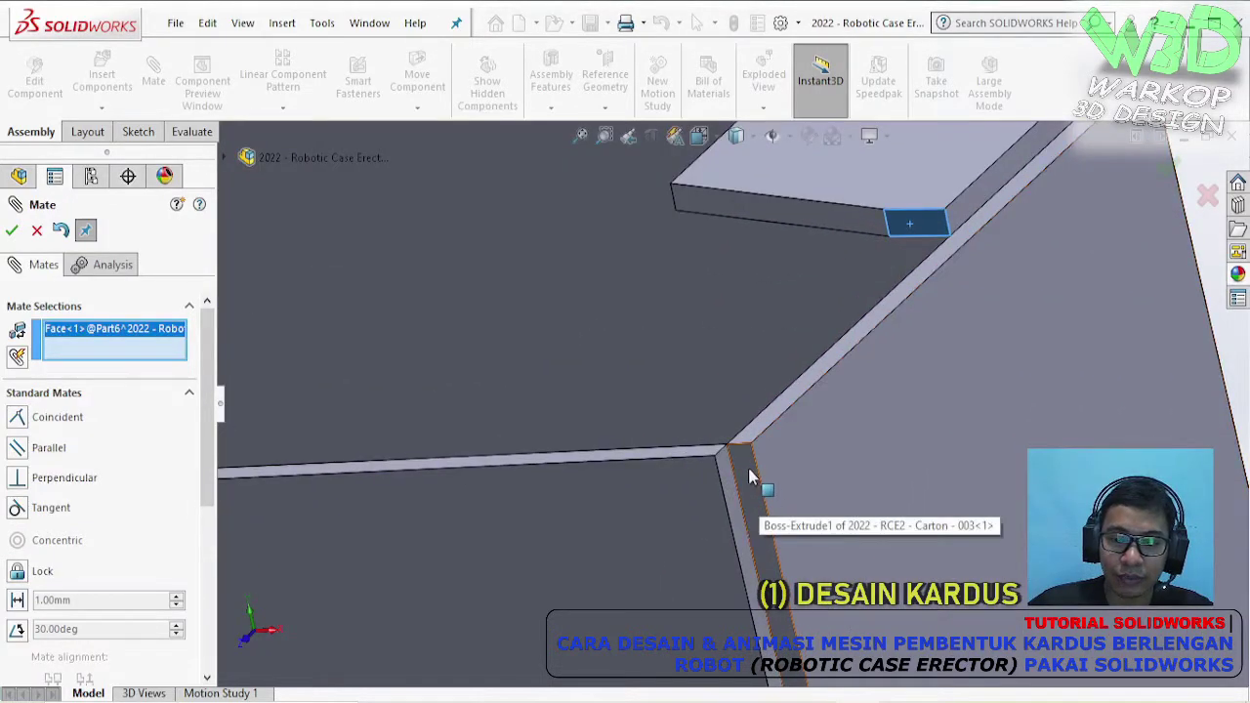
left_click(750, 477)
left_click(956, 500)
key("Escape")
scroll(671, 365, "up", 5)
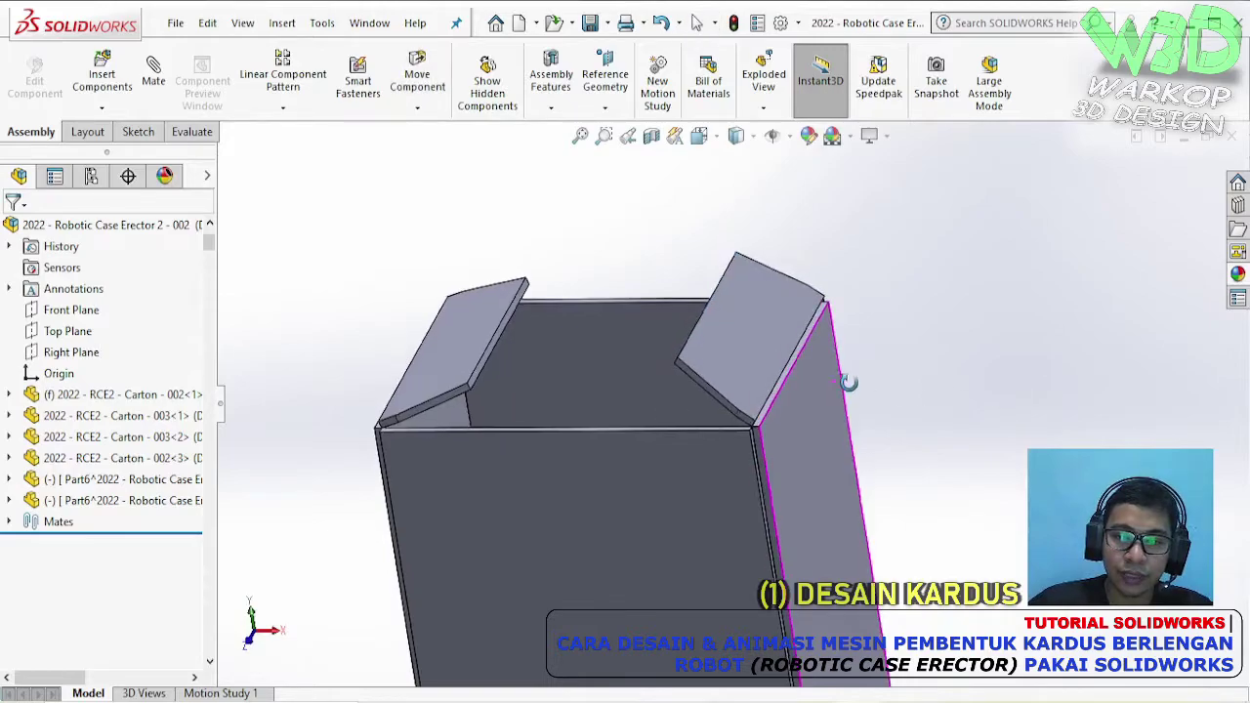
scroll(707, 455, "up", 5)
middle_click_drag(722, 492, 685, 379)
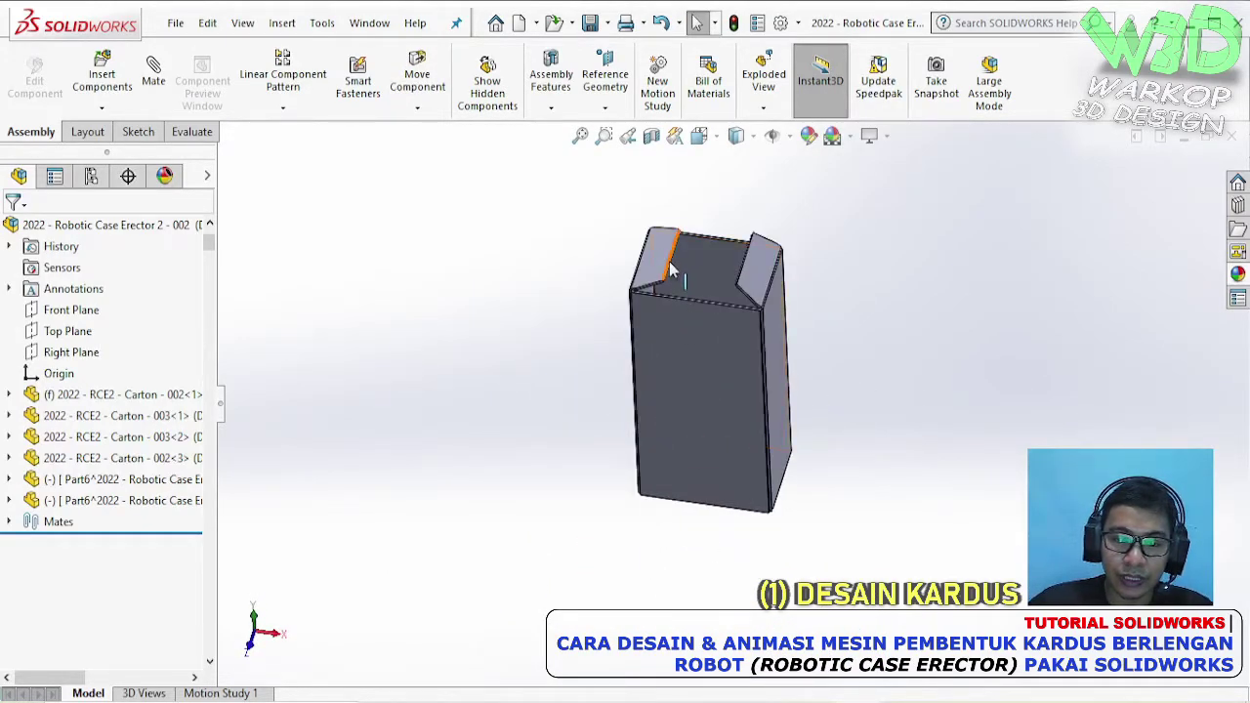
- Place two copies of the top flaps below the carton, one for each narrow panel's bottom edge
scroll(674, 276, "down", 2)
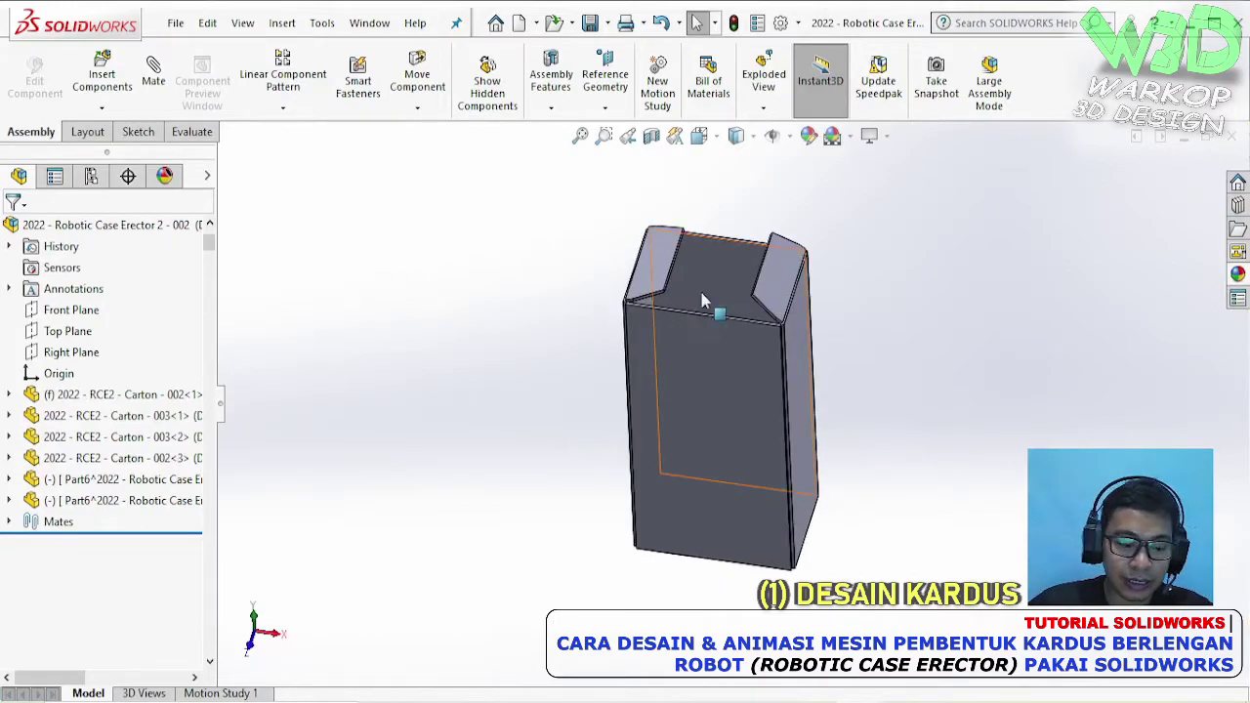
left_click_drag(674, 271, 564, 591)
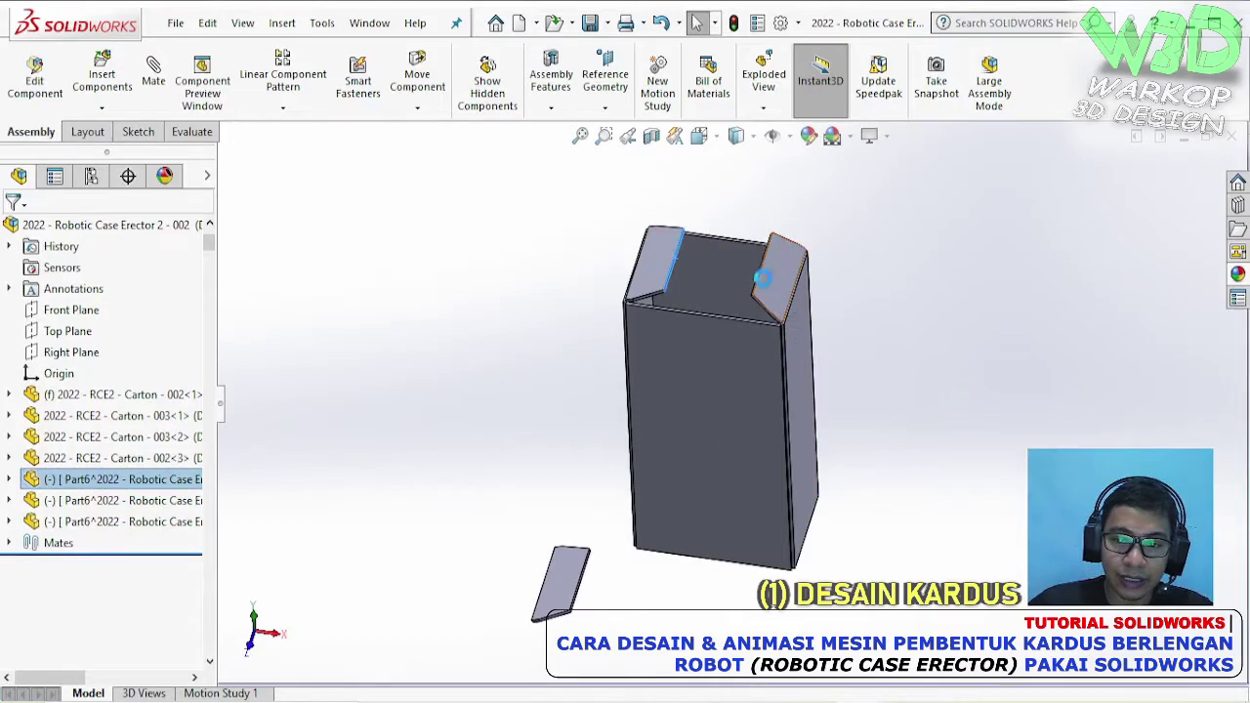
left_click_drag(781, 283, 750, 633, "ctrl")
- Add a coincident mate between one narrow panel's bottom edge and the first copied flap's long hinge edge
middle_click_drag(745, 504, 731, 234)
scroll(622, 625, "down", 4)
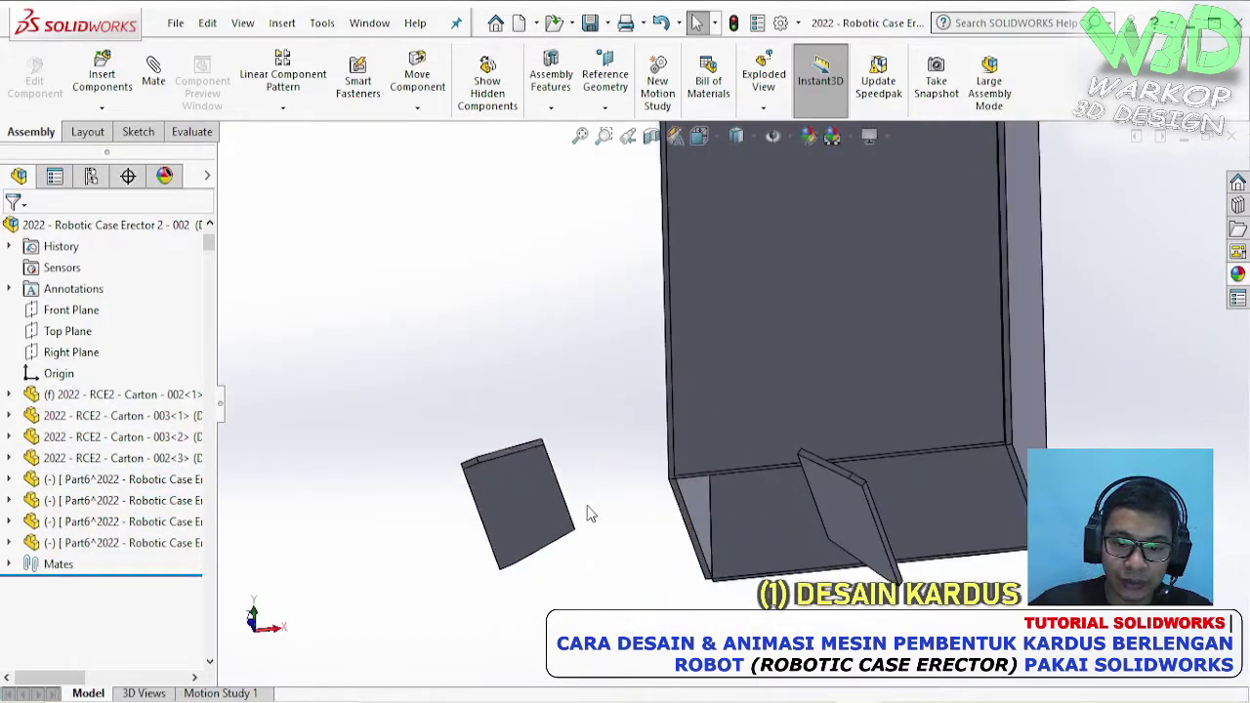
left_click(700, 554)
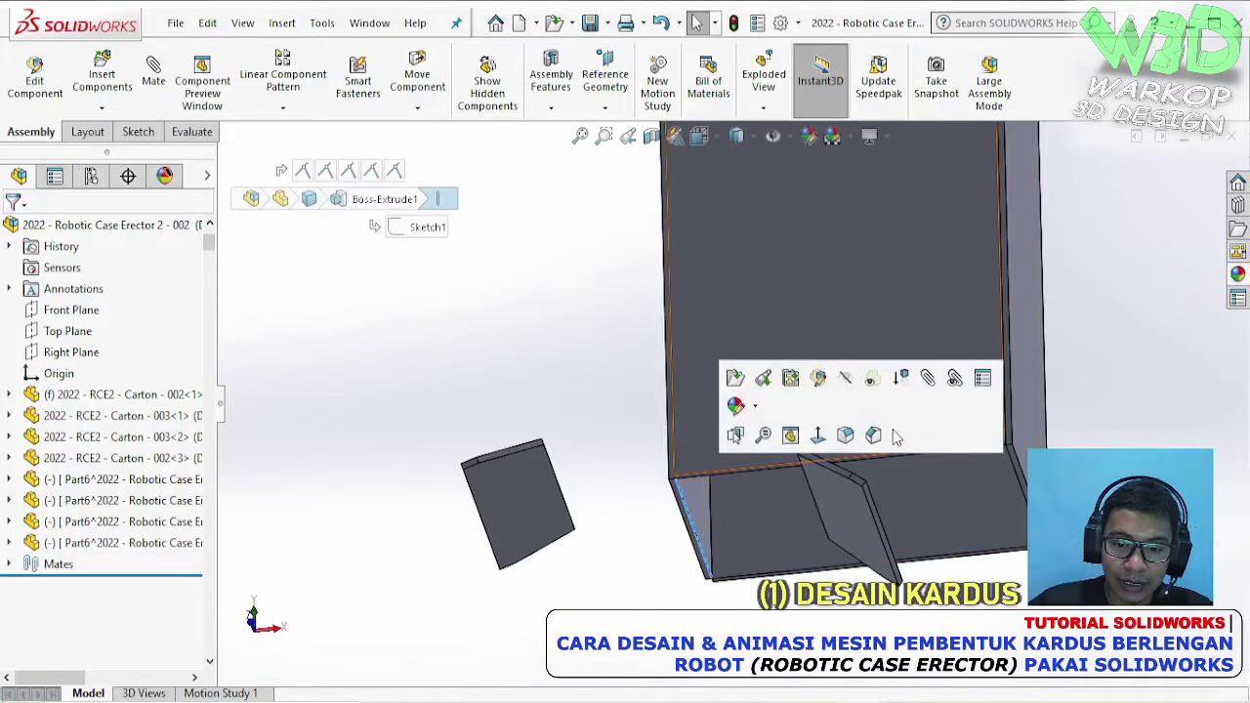
left_click(928, 380)
middle_click_drag(751, 497, 551, 644)
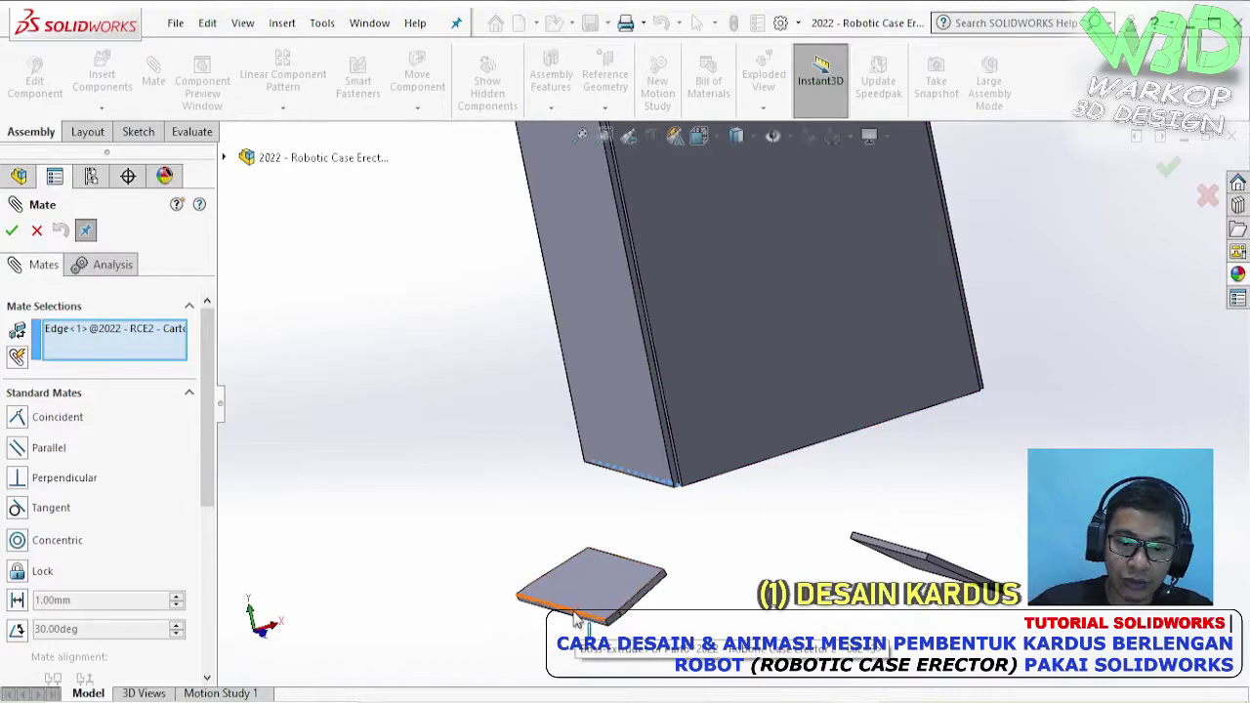
left_click(580, 617)
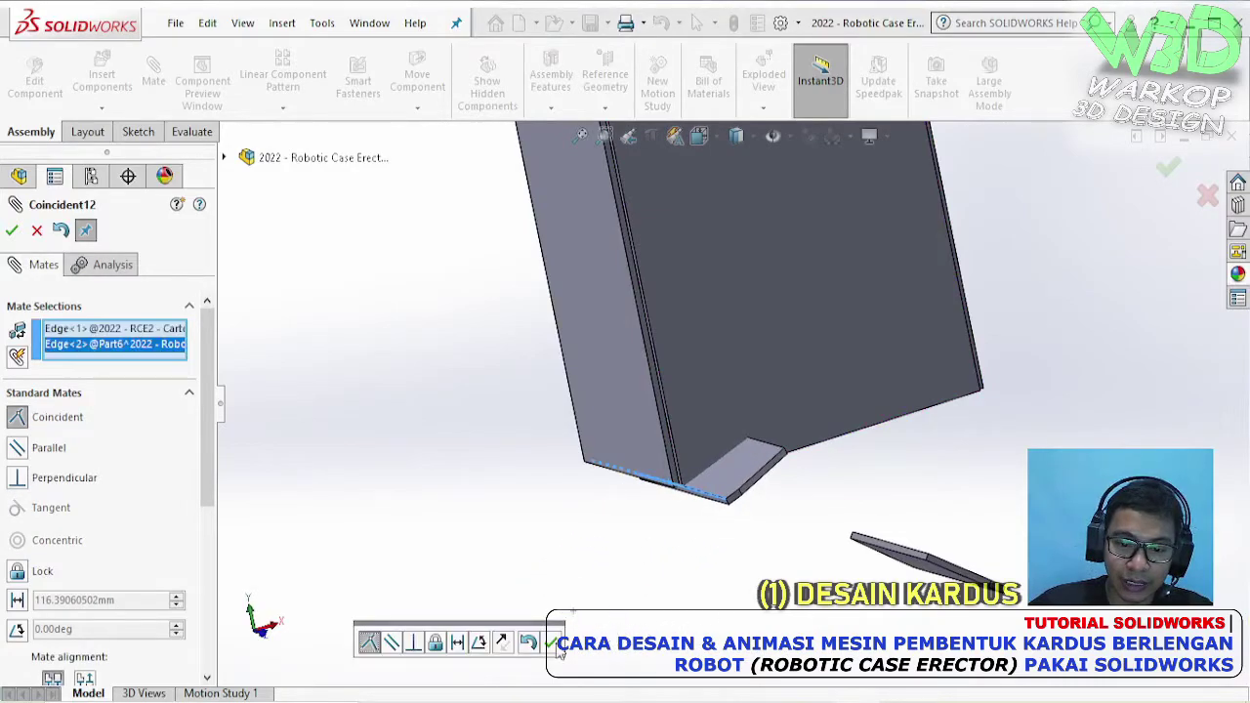
left_click(553, 642)
scroll(758, 485, "down", 5)
left_click(656, 521)
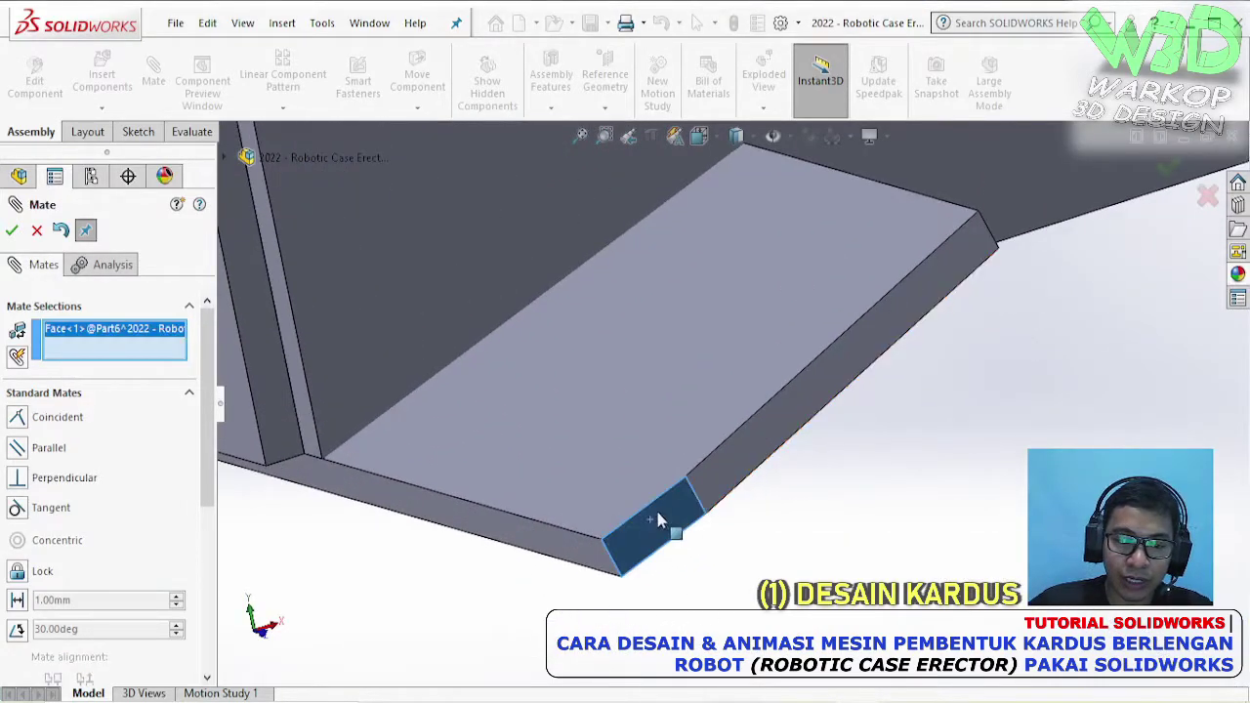
left_click(286, 443)
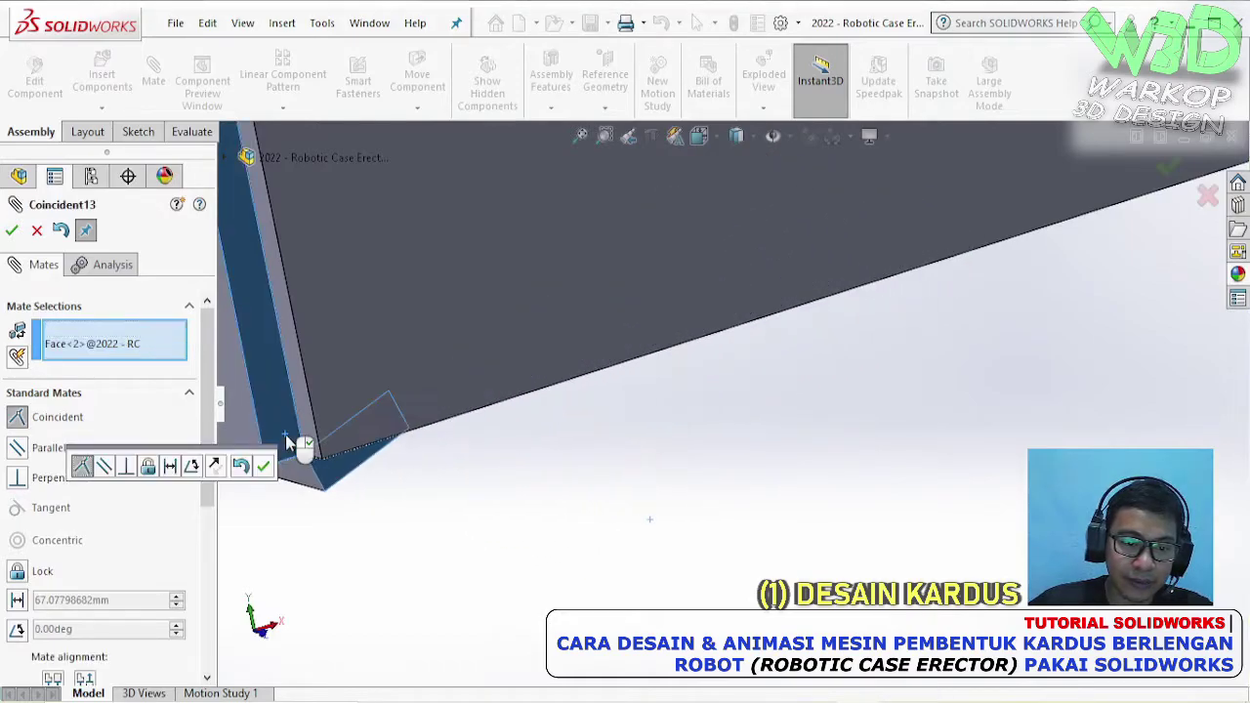
left_click(242, 467)
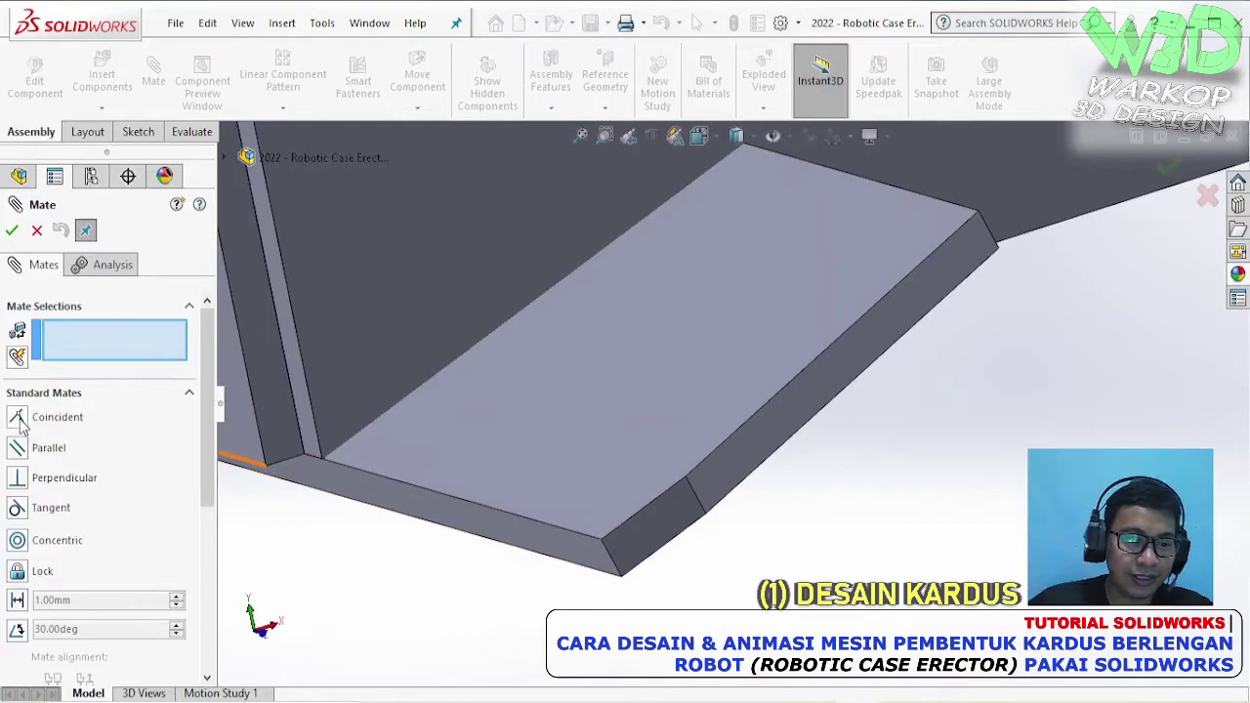
- Add a coincident mate aligning the first bottom flap's small end face with the narrow panel's side face
left_click(684, 524)
left_click(280, 415)
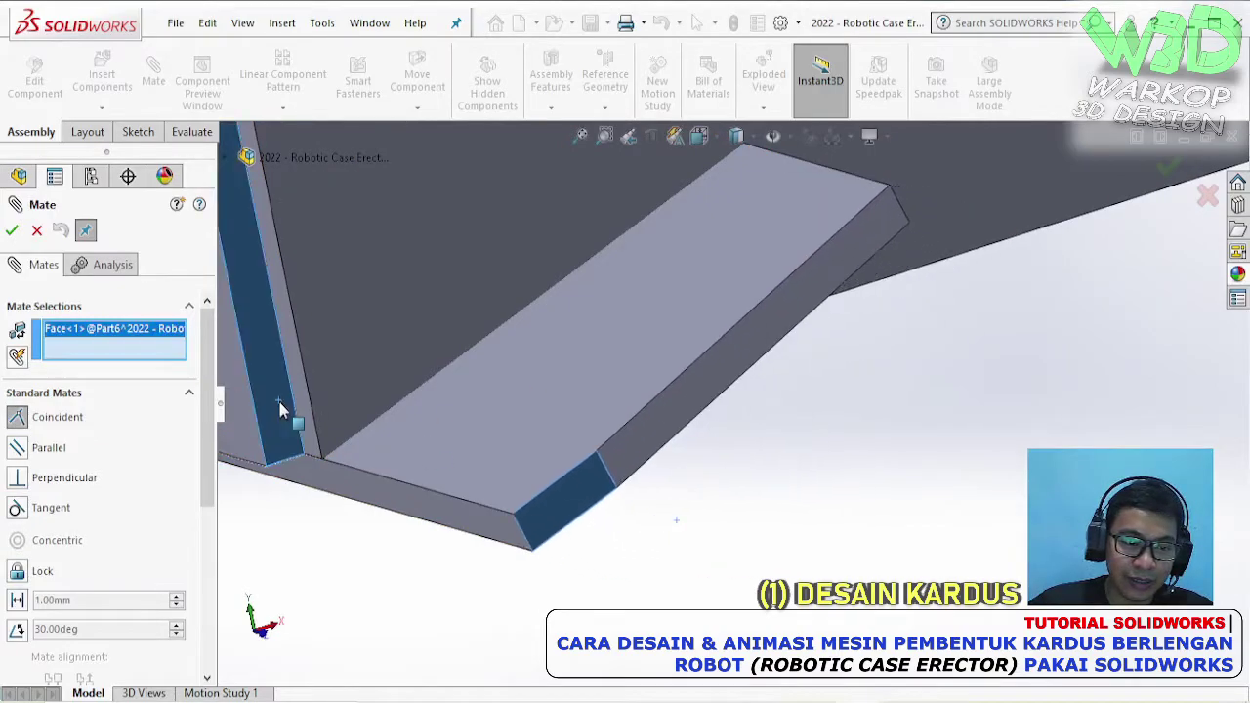
left_click(255, 378)
- Add a coincident mate between the second copied flap's long hinge edge and the opposite narrow panel's bottom edge
scroll(904, 380, "up", 5)
middle_click_drag(995, 325, 964, 308)
left_click(848, 485)
left_click(963, 293)
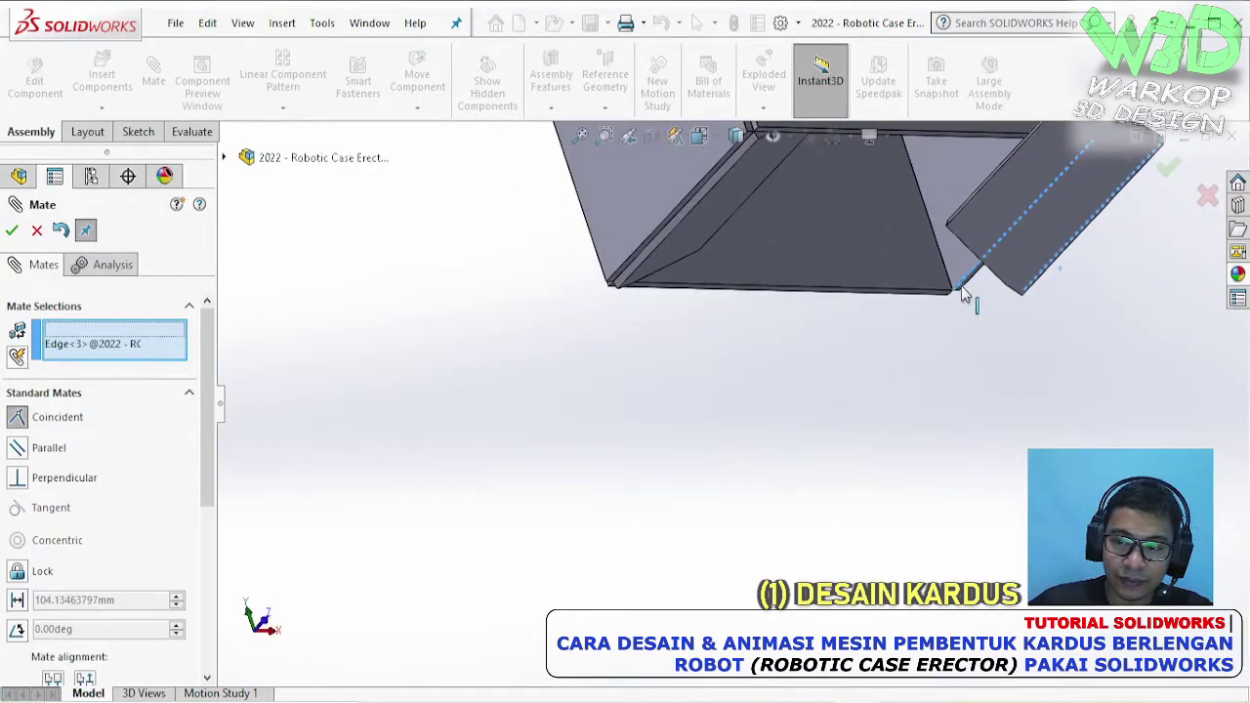
left_click(1167, 260)
- Add a coincident mate aligning the second bottom flap's small end face with its narrow panel's side face, and finish mating
scroll(1051, 215, "down", 5)
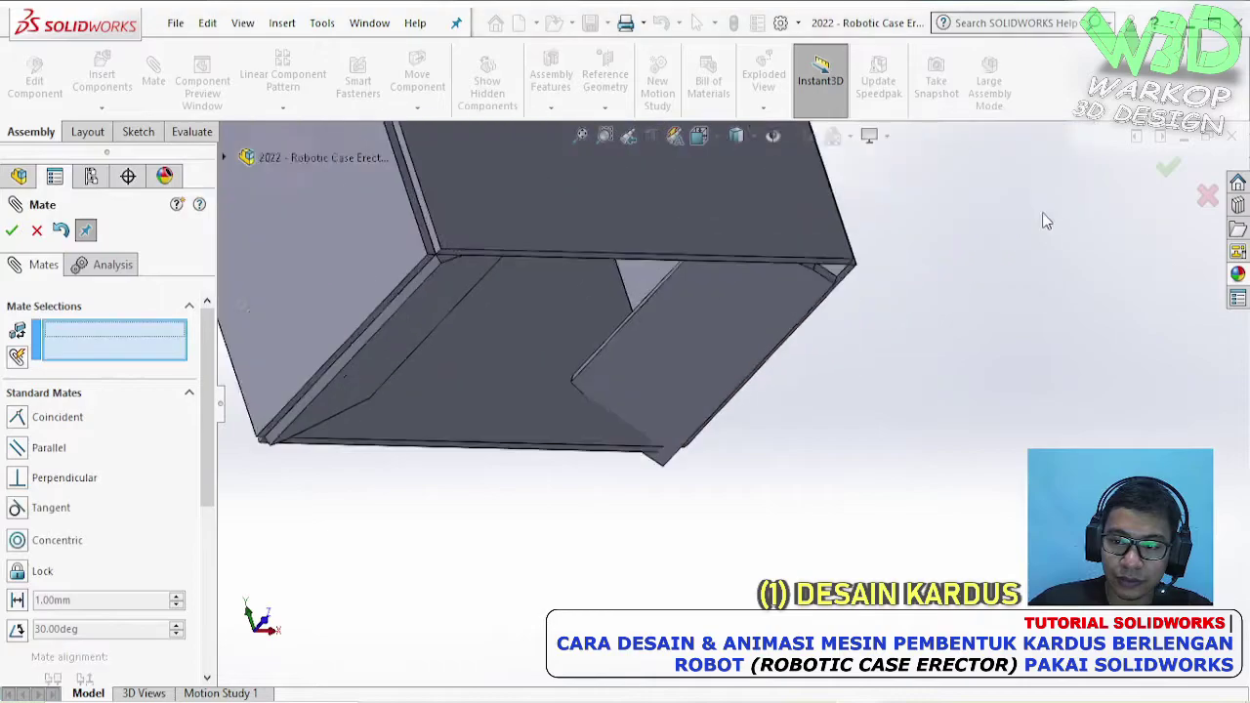
left_click(619, 397)
middle_click_drag(619, 398, 673, 357)
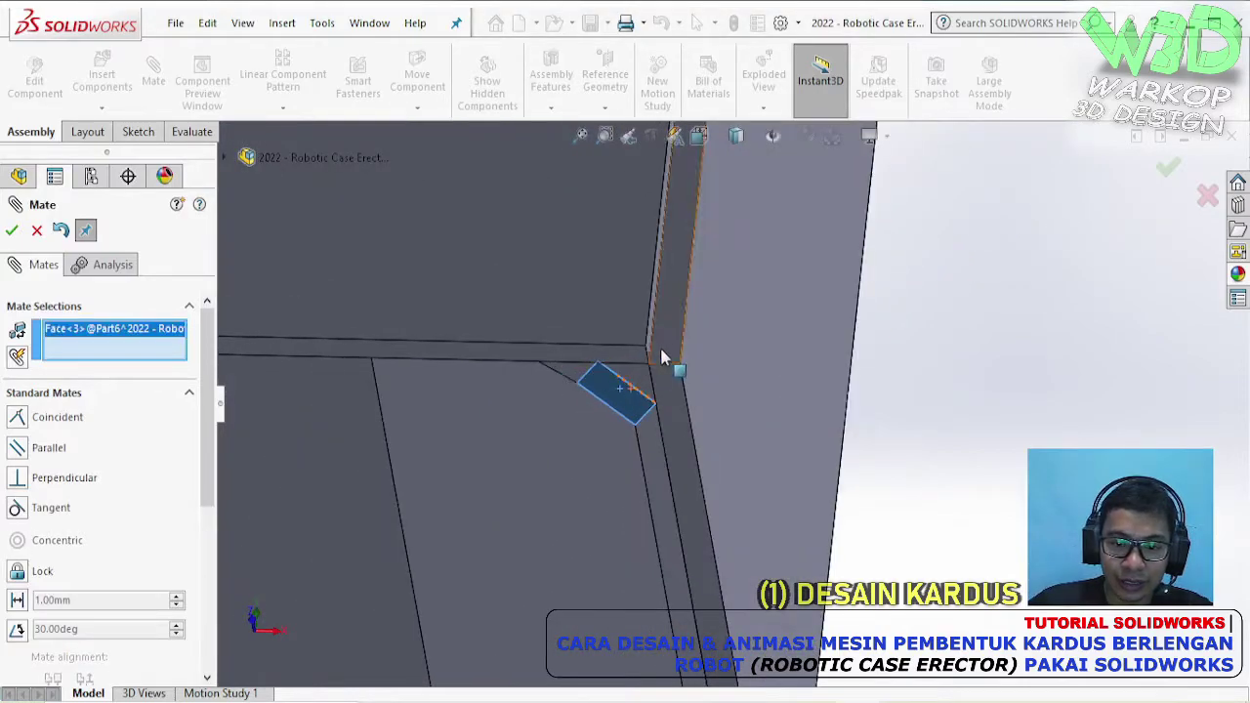
left_click(676, 353)
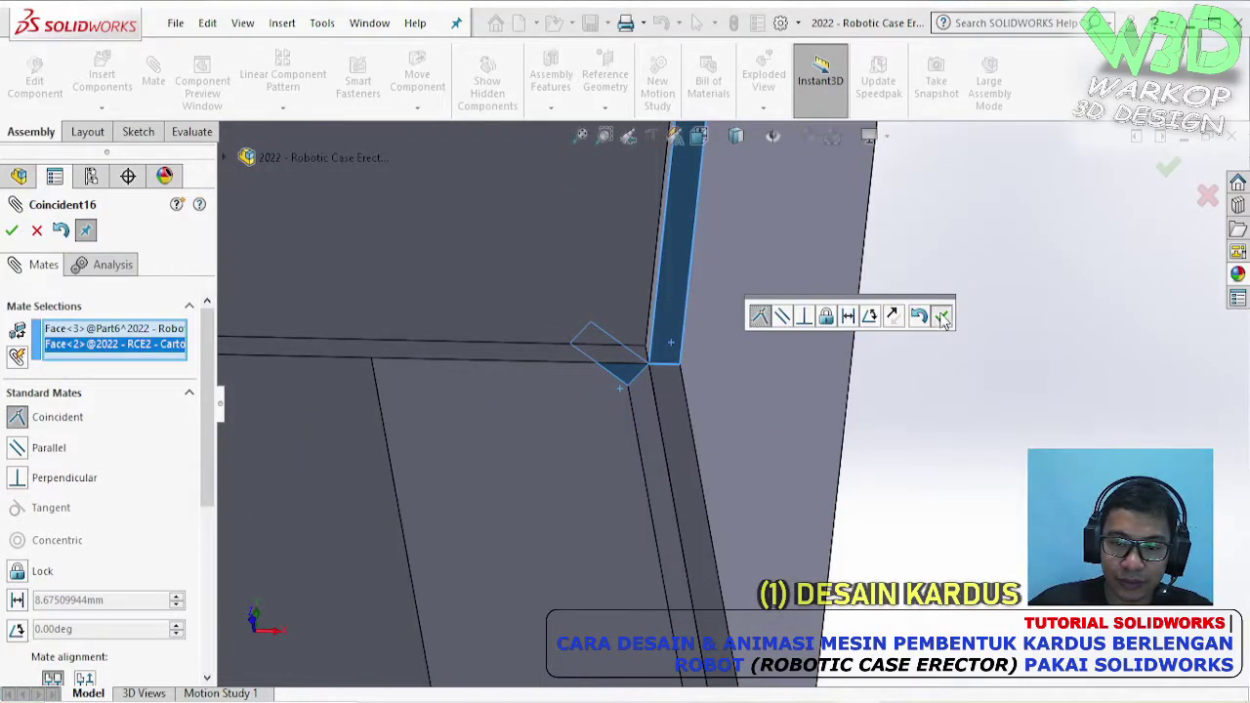
left_click(941, 316)
left_click(28, 235)
- Swing both bottom flaps and one top flap outward about their hinge edges
scroll(594, 404, "up", 5)
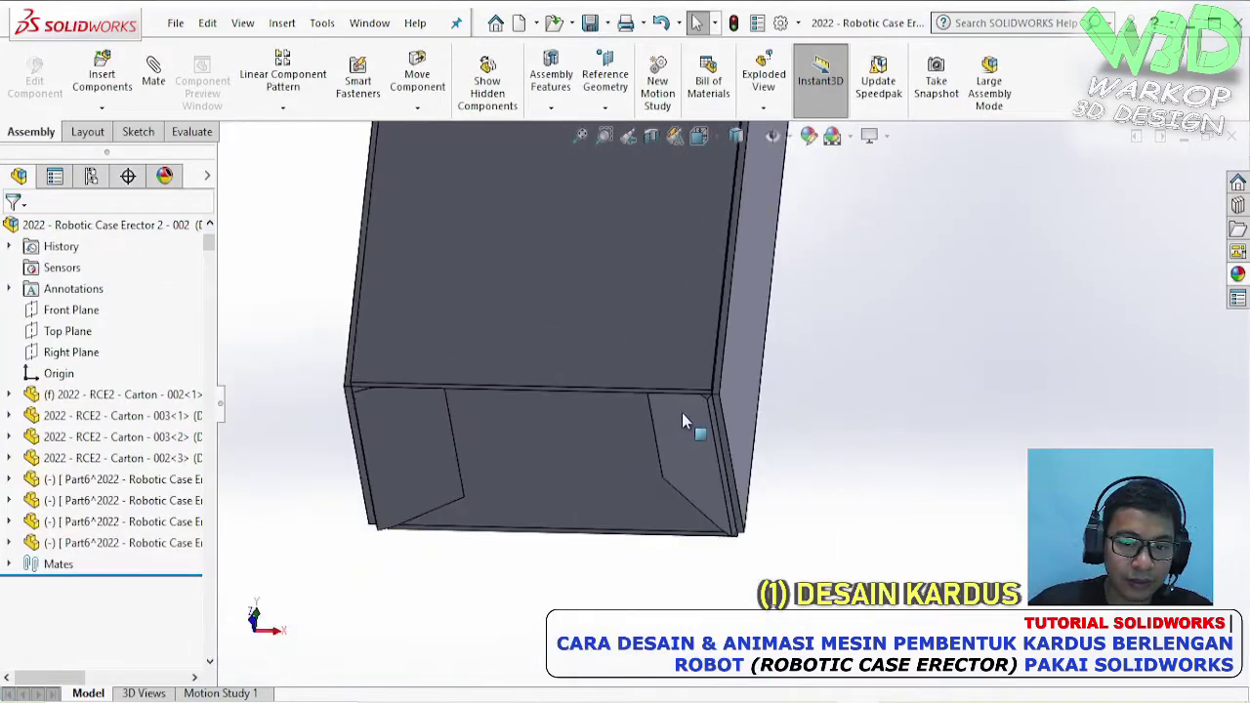
left_click(697, 503)
left_click_drag(695, 508, 712, 514)
left_click_drag(554, 449, 544, 518)
left_click(632, 561)
middle_click_drag(706, 355, 646, 256)
left_click(644, 244)
left_click_drag(645, 244, 635, 221)
left_click(706, 193)
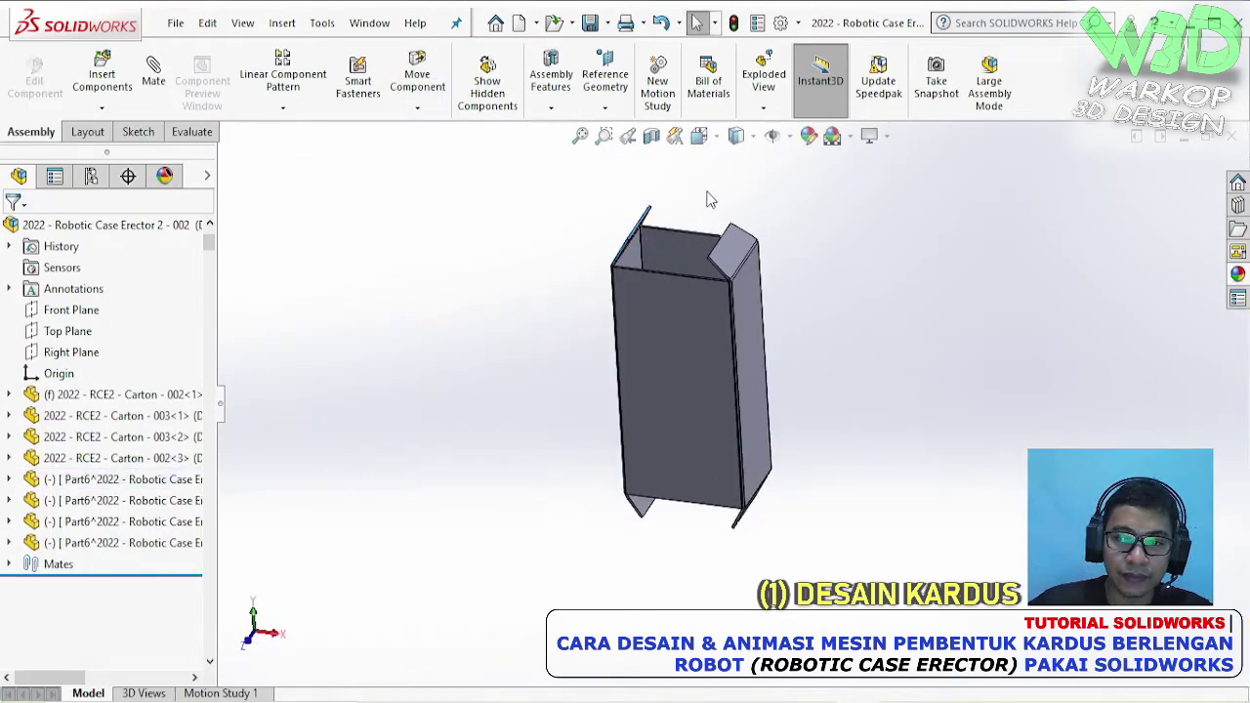
- Save the assembly and open the chamfered flap part in its own window
scroll(701, 195, "down", 2)
middle_click_drag(701, 194, 689, 193)
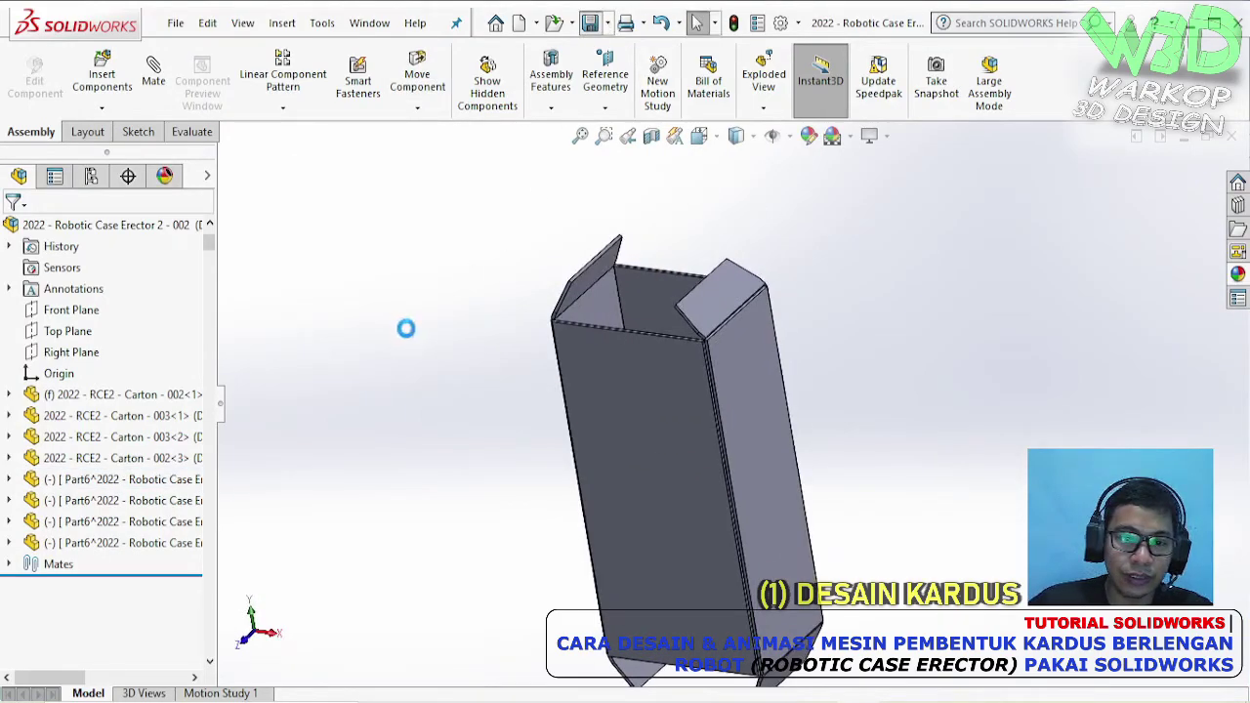
left_click(132, 478)
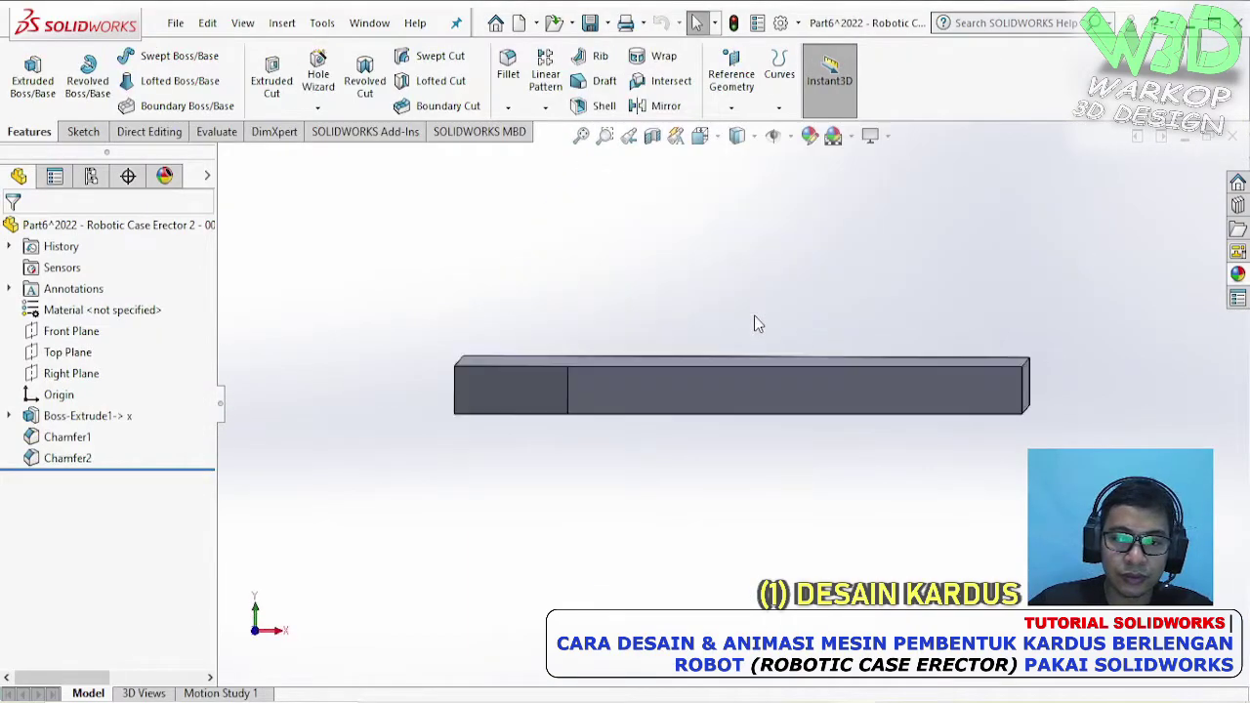
scroll(754, 315, "down", 3)
middle_click_drag(753, 315, 808, 436)
key("f")
- Save the flap part as "2022 - RCE2 - Carton - 004" in the 1.2. 3D Parts folder and return to the assembly
left_click(175, 23)
left_click(176, 23)
left_click(234, 254)
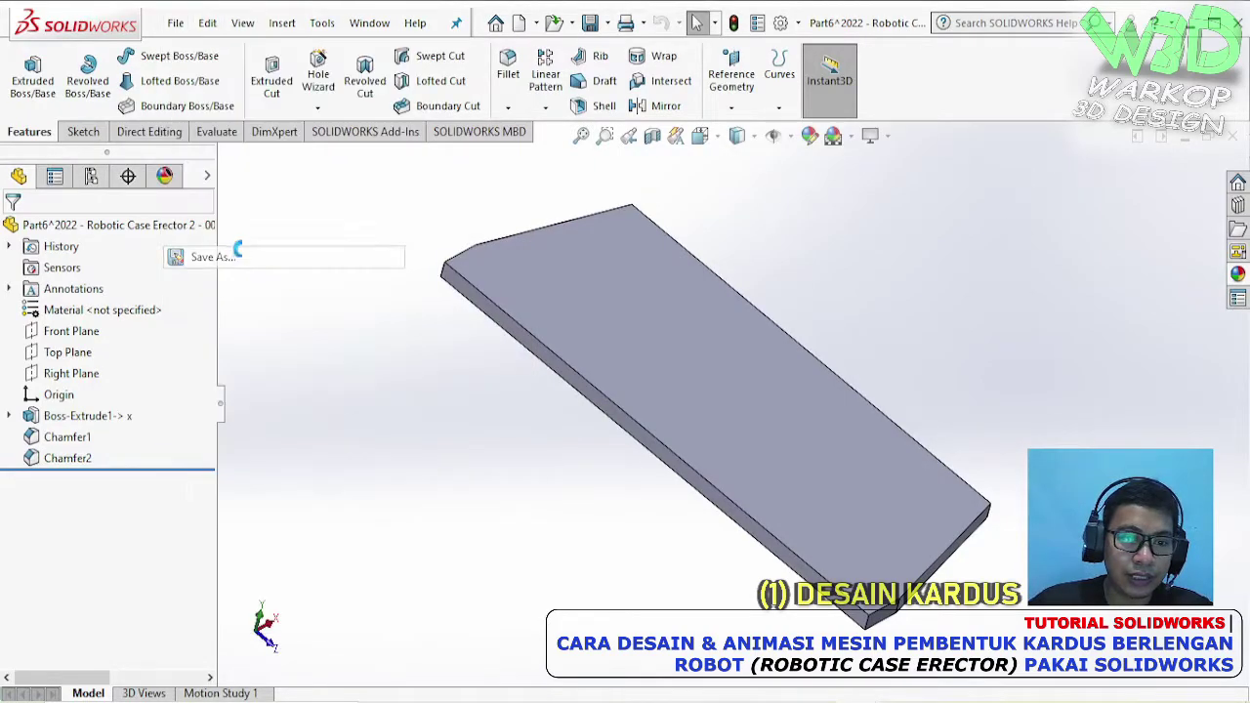
left_click(595, 298)
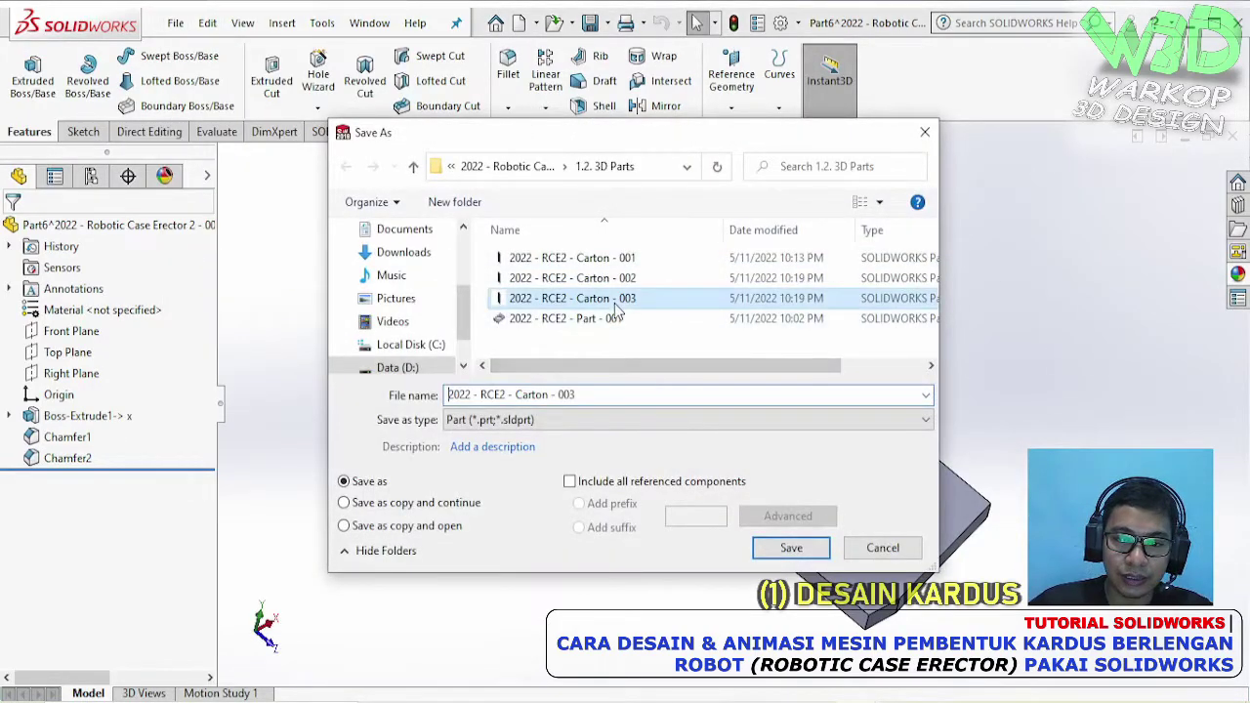
left_click(627, 393)
key("BackSpace")
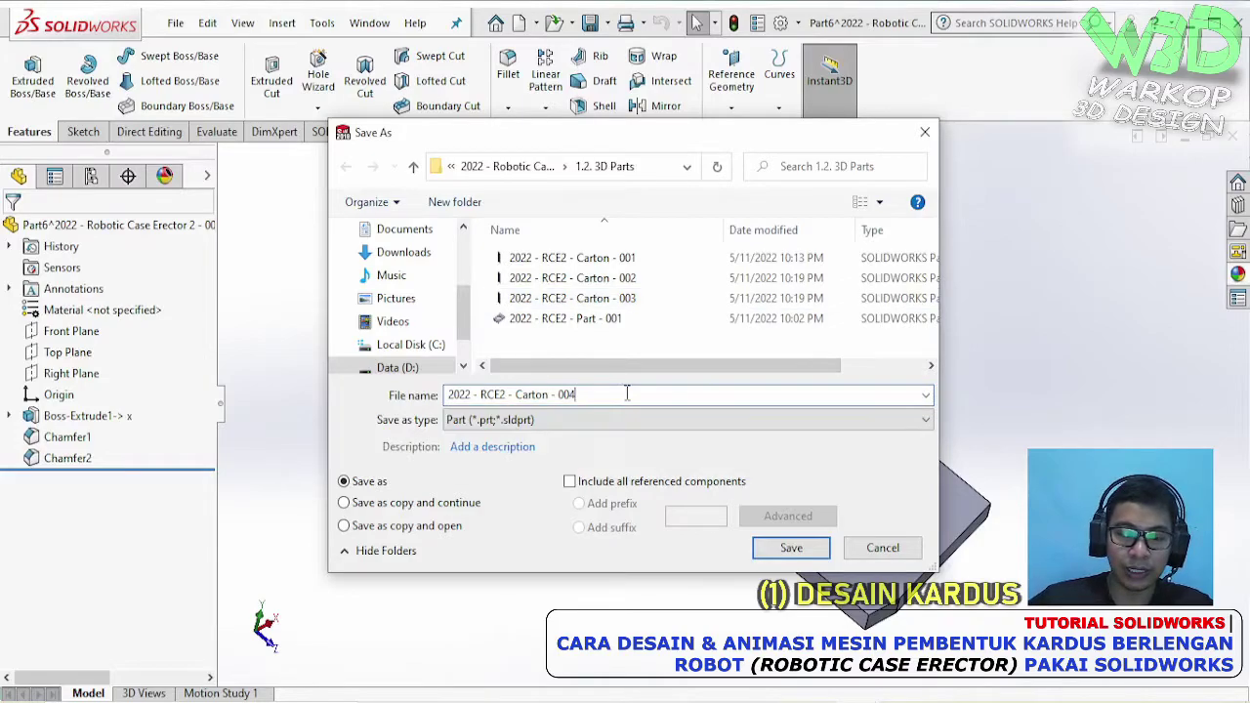
key("Return")
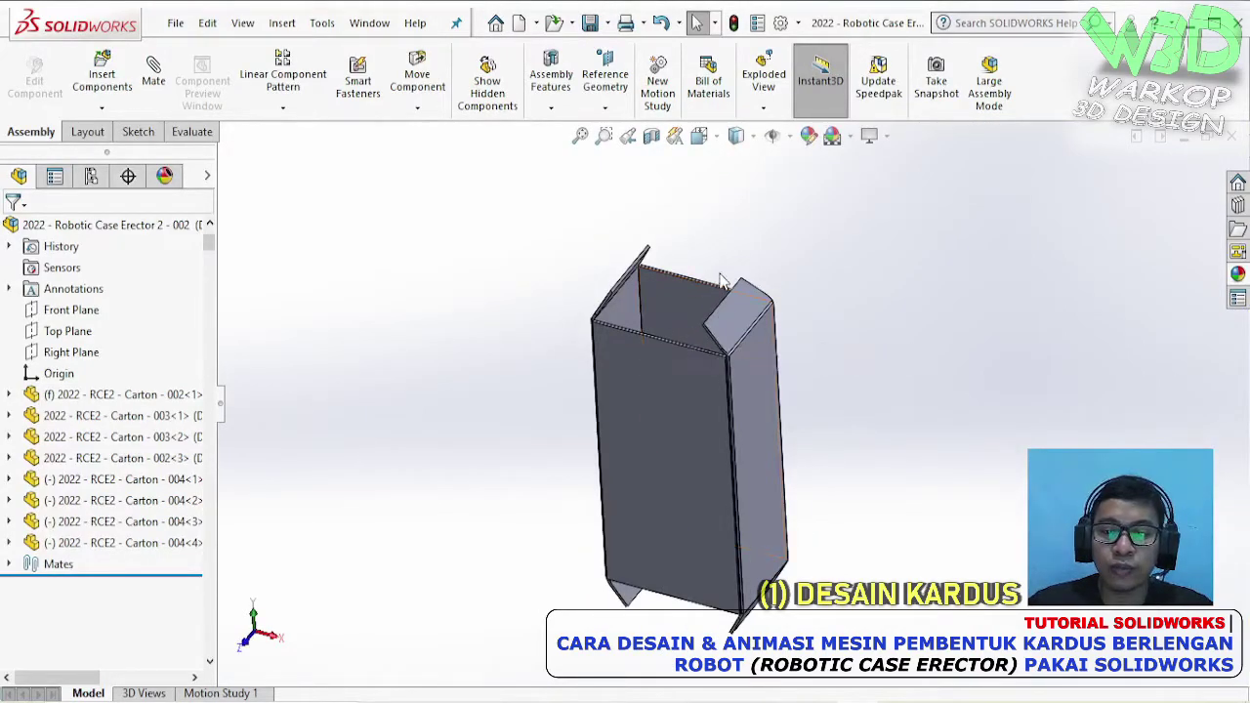
- Insert a new part into the carton assembly and start editing it in place
scroll(652, 308, "down", 3)
middle_click_drag(652, 308, 718, 308)
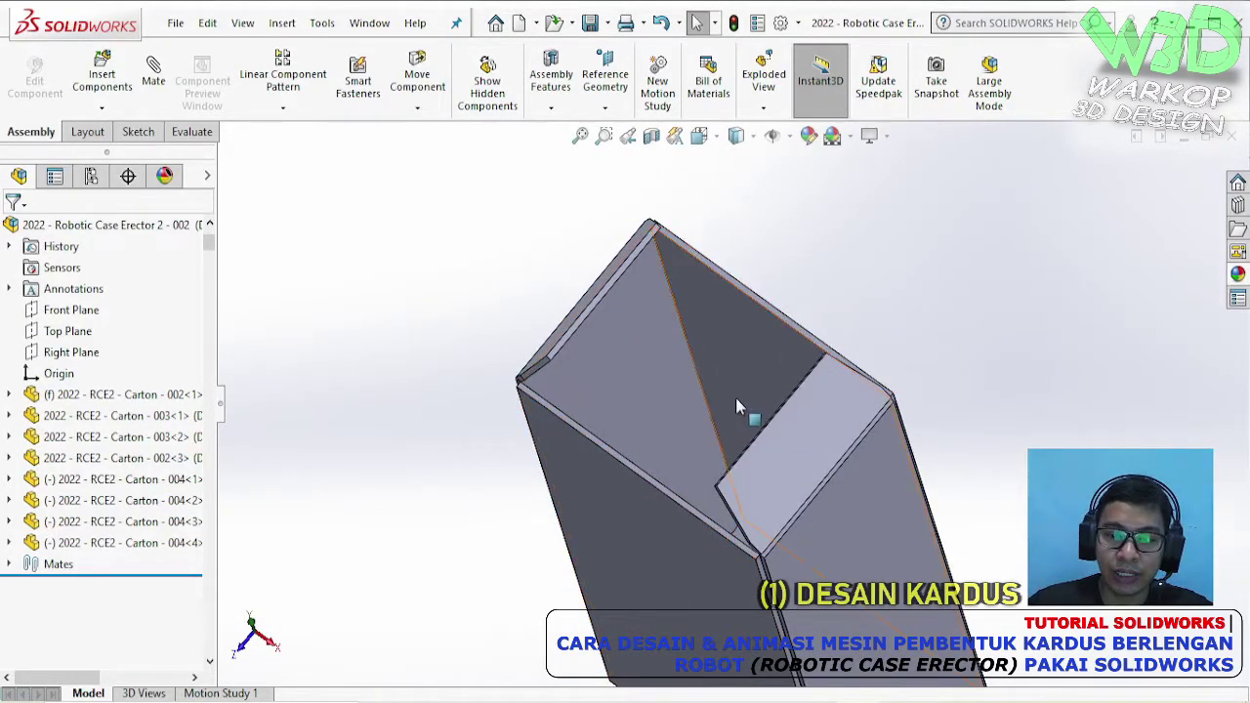
scroll(736, 403, "up", 3)
middle_click_drag(886, 483, 878, 368)
middle_click_drag(742, 477, 787, 304)
scroll(772, 298, "down", 3)
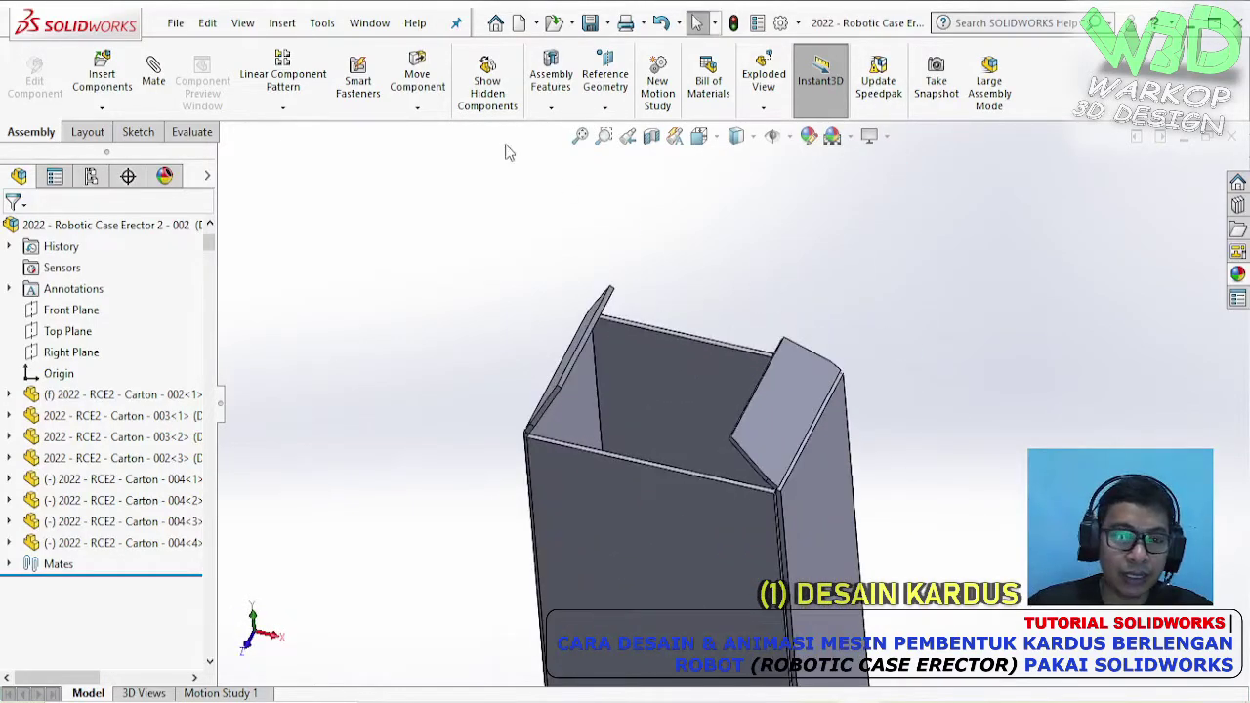
left_click(103, 108)
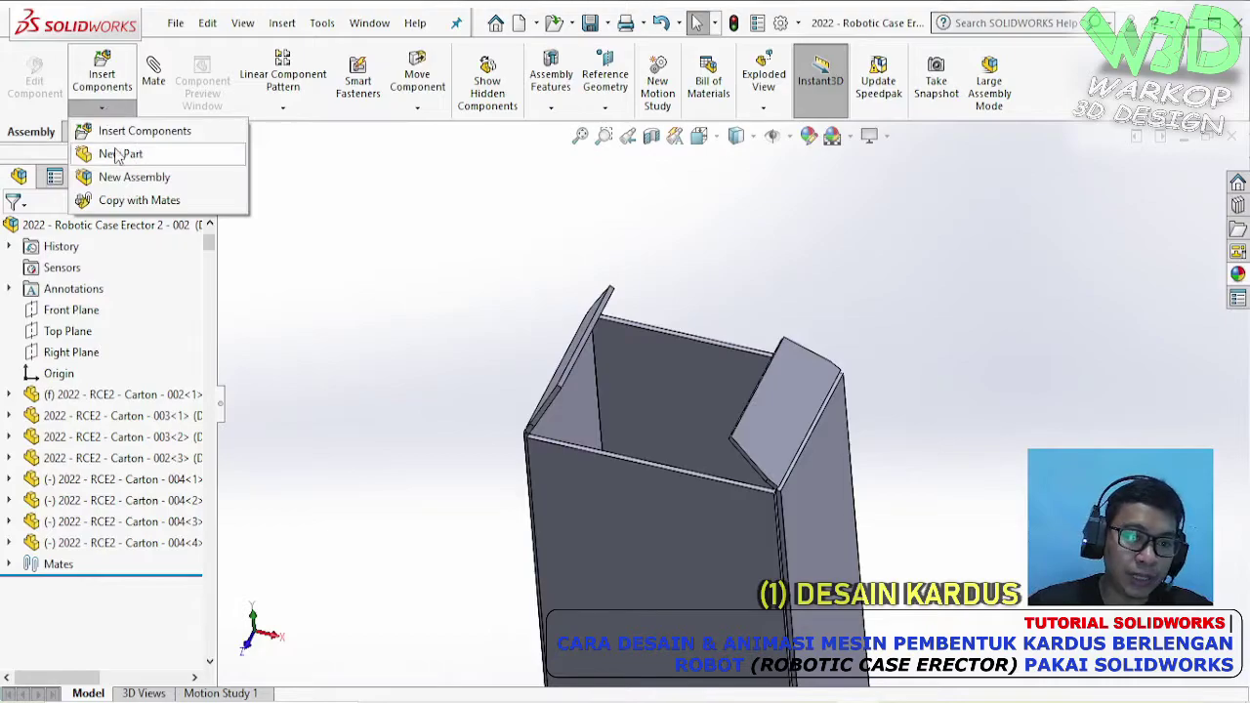
left_click(121, 154)
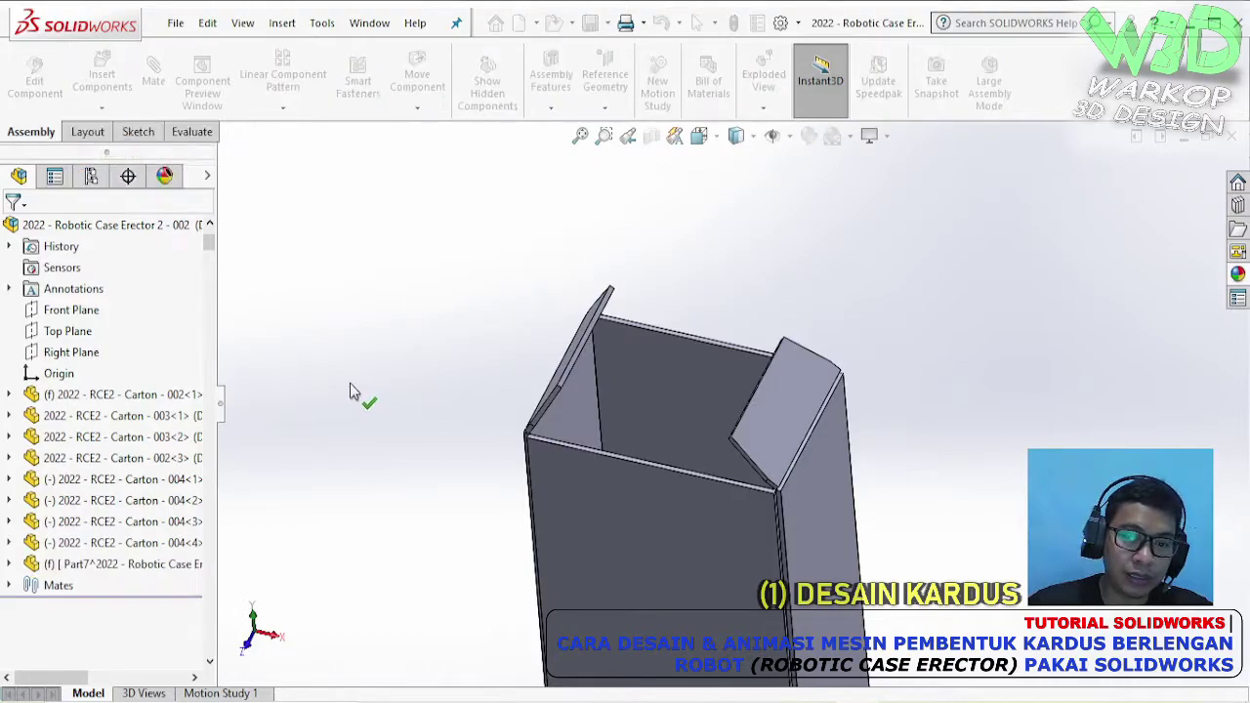
left_click(157, 564)
left_click(280, 505)
- Start a sketch on the rear wide panel's top face and place a point at the midpoint of its inner edge
middle_click_drag(713, 299, 658, 389)
scroll(673, 359, "down", 4)
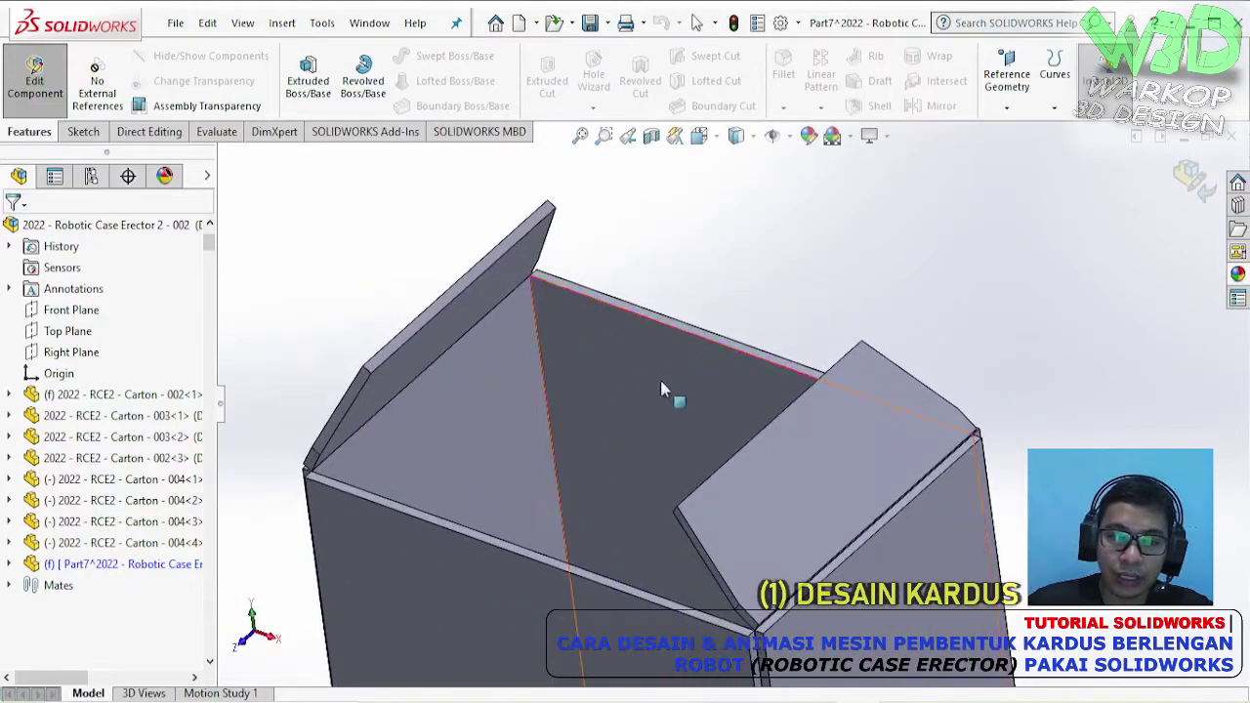
scroll(658, 397, "down", 4)
left_click(701, 332)
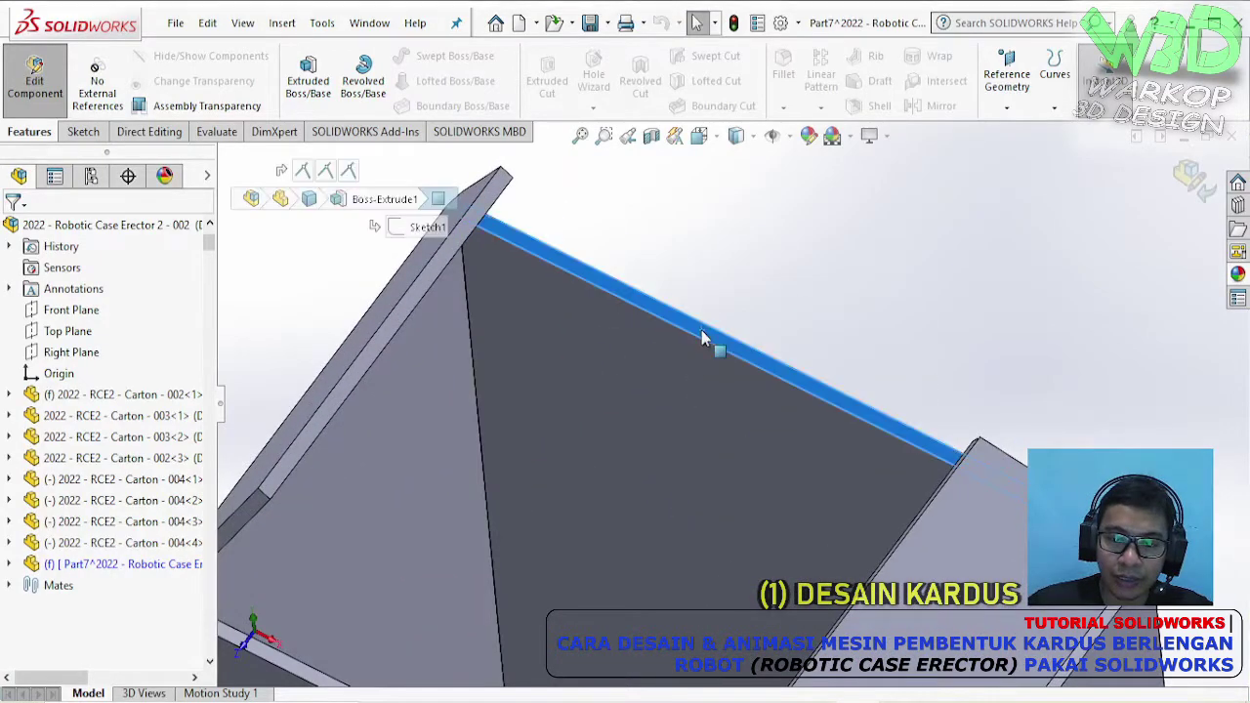
left_click(788, 273)
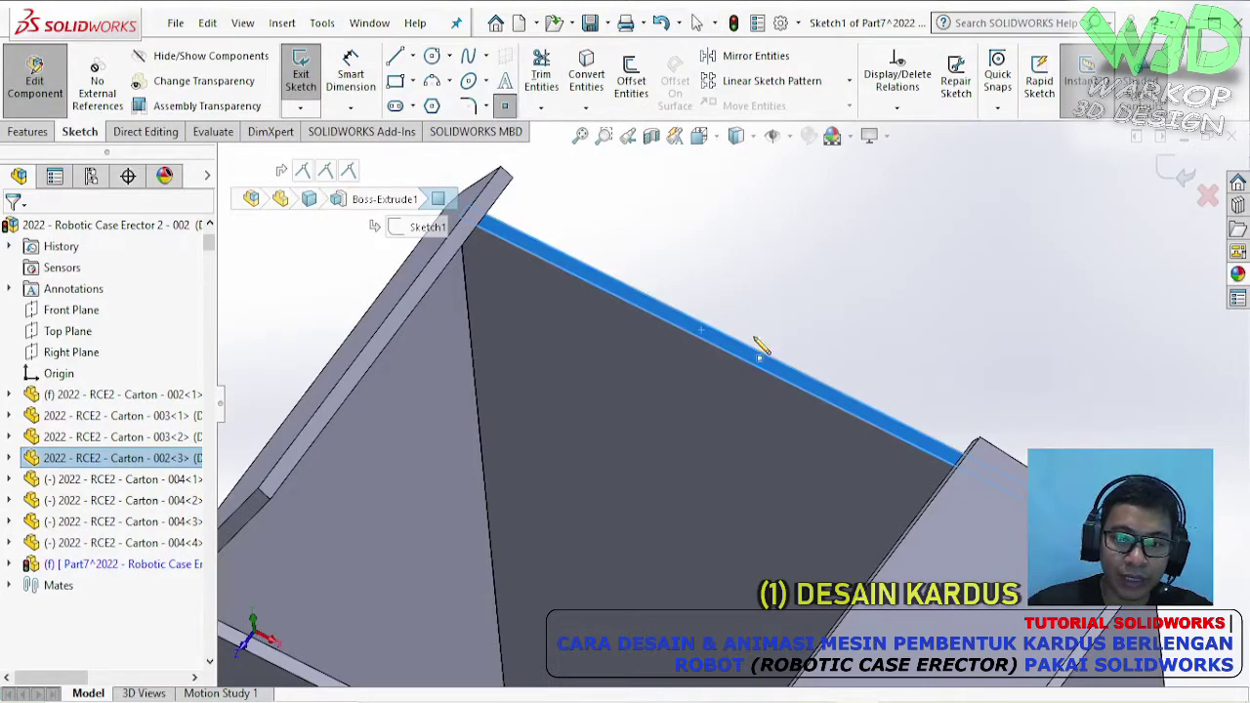
left_click(800, 391)
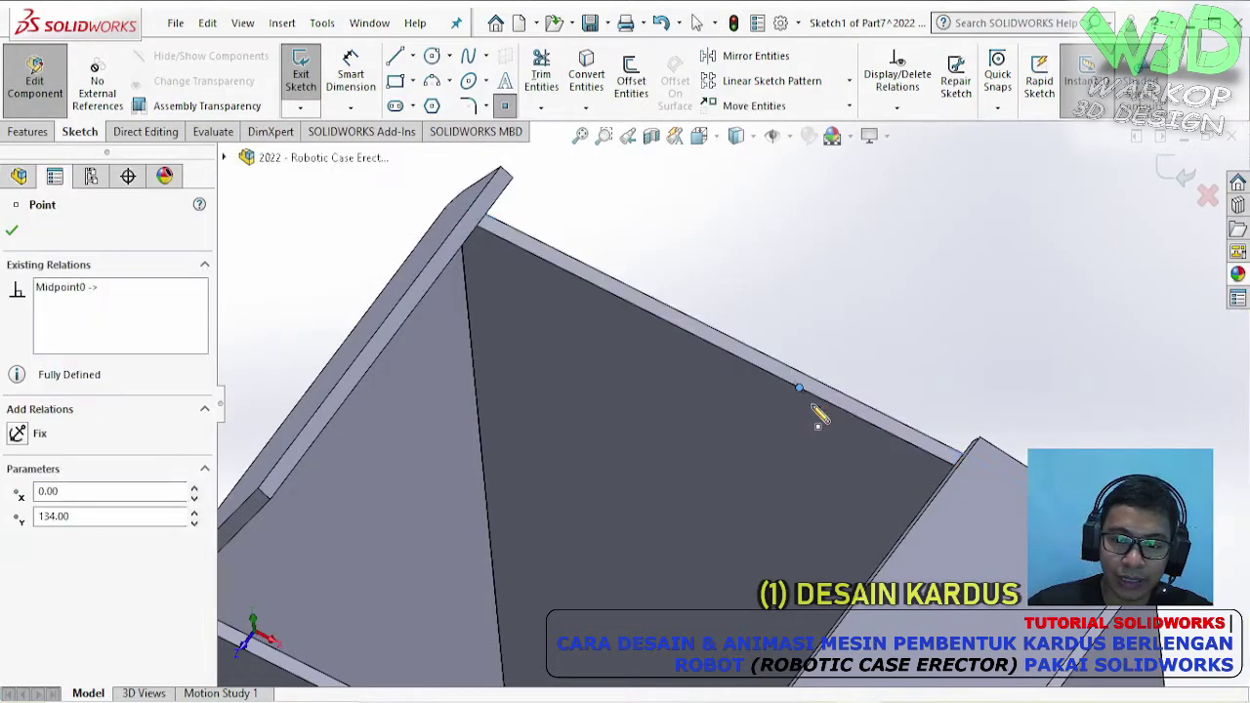
key("Escape")
- Sketch a corner rectangle about 84.6 mm long inside the carton opening, beside the rear wide panel's top edge
scroll(723, 348, "up", 1)
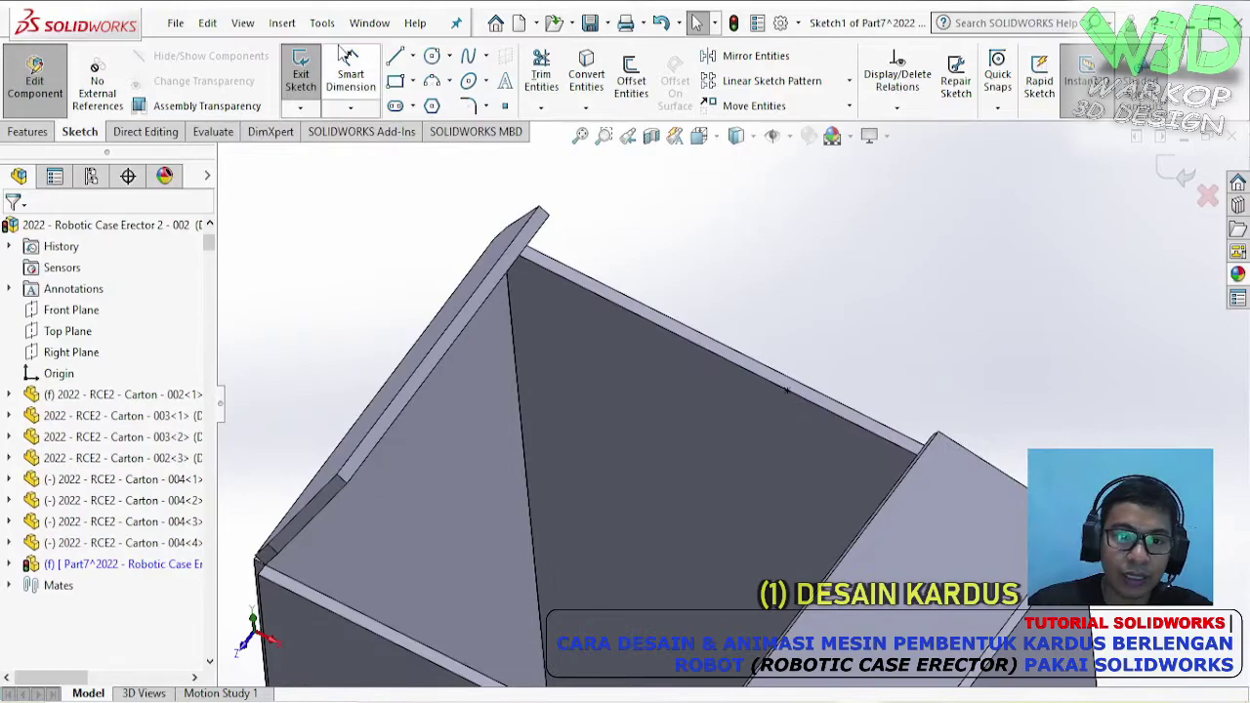
left_click(395, 82)
left_click(622, 329)
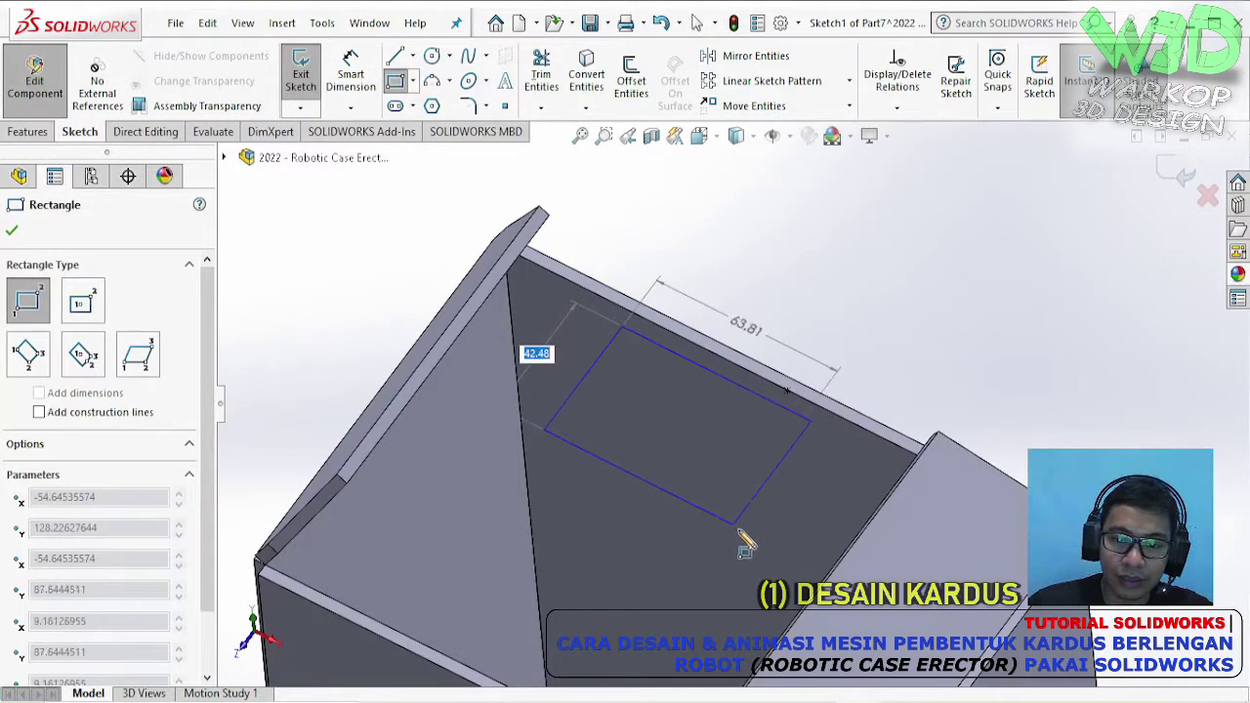
left_click(774, 561)
key("Escape")
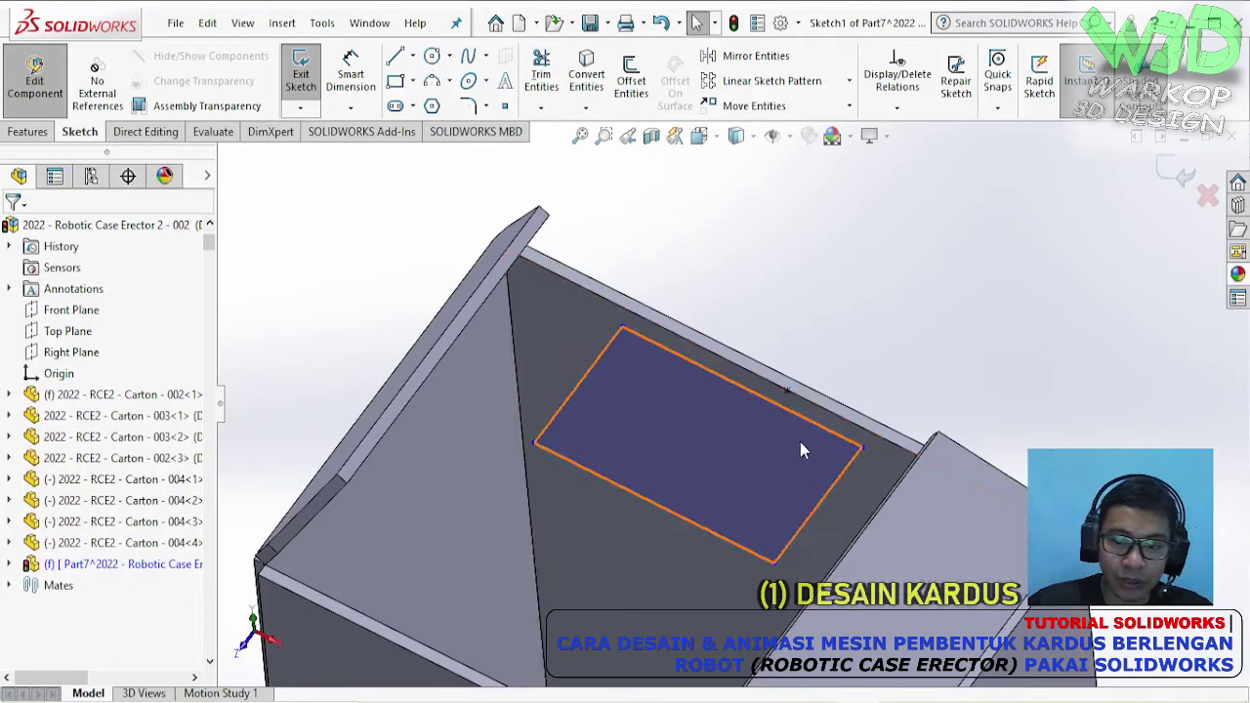
- Make the sketched point the midpoint of the rectangle's long side nearest the rear wide panel
left_click(791, 410)
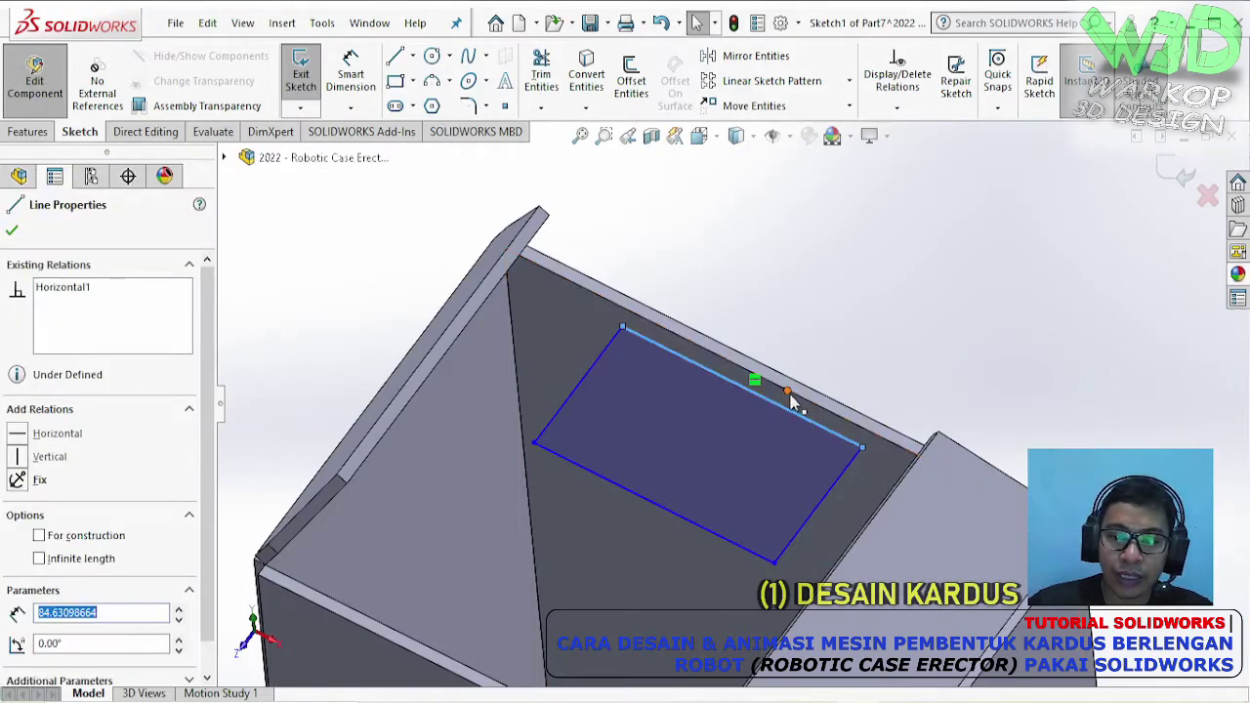
left_click(788, 392, "ctrl")
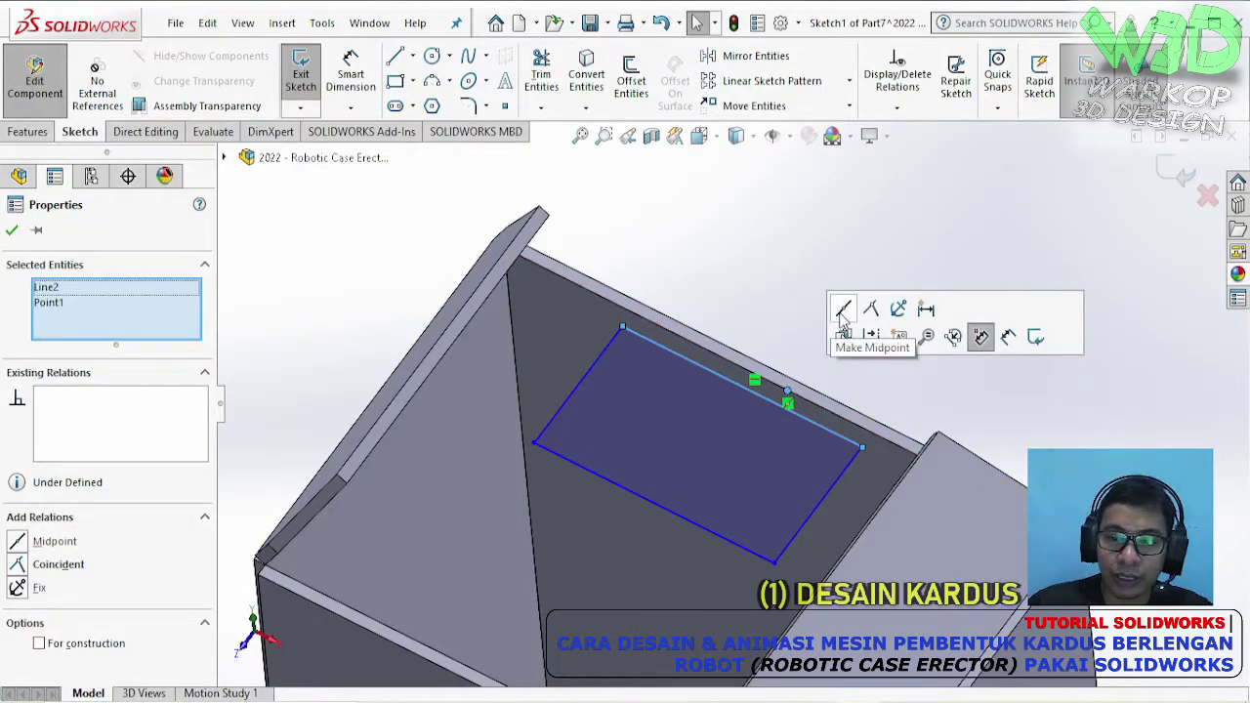
left_click(841, 312)
left_click(839, 312)
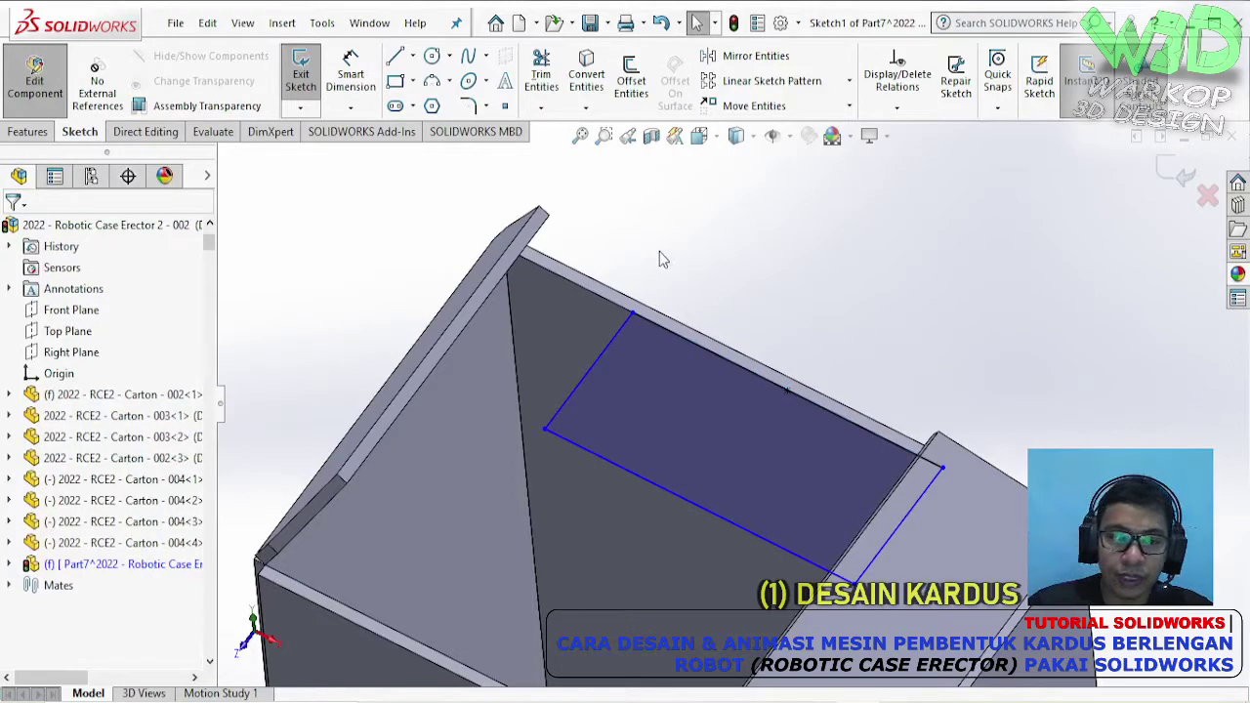
- Measure the top inner edge of the rear wide panel
left_click(216, 134)
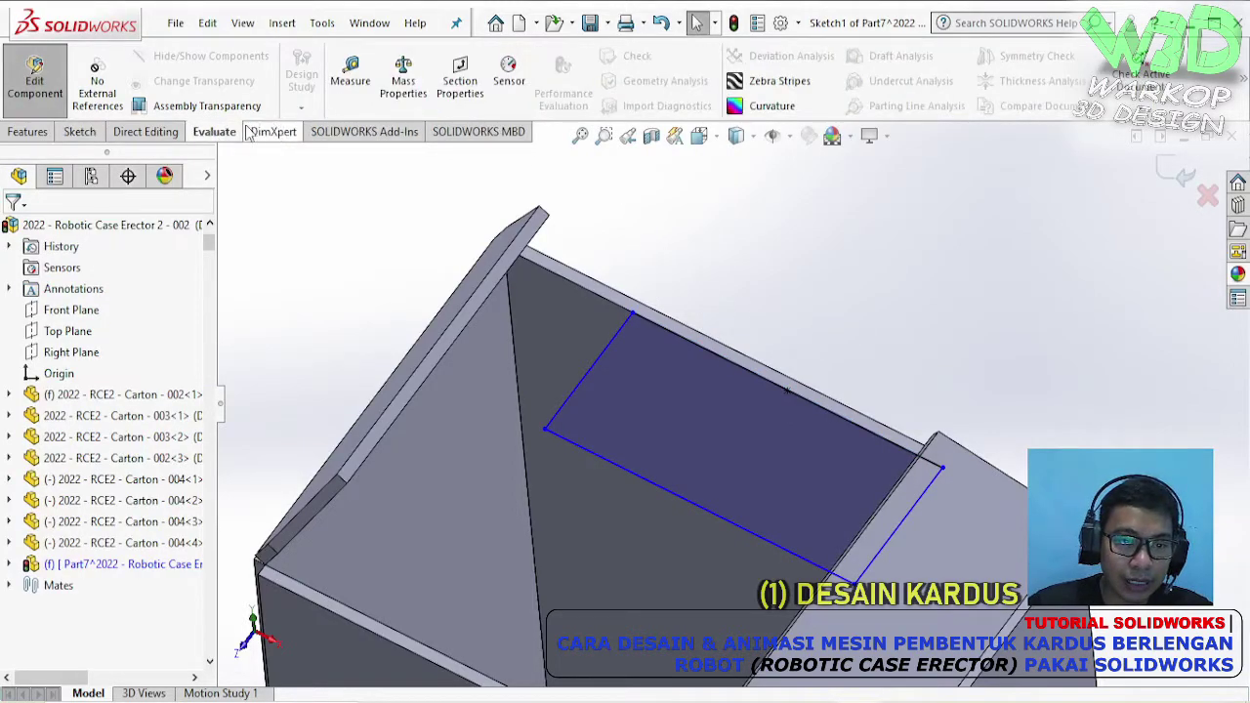
left_click(352, 78)
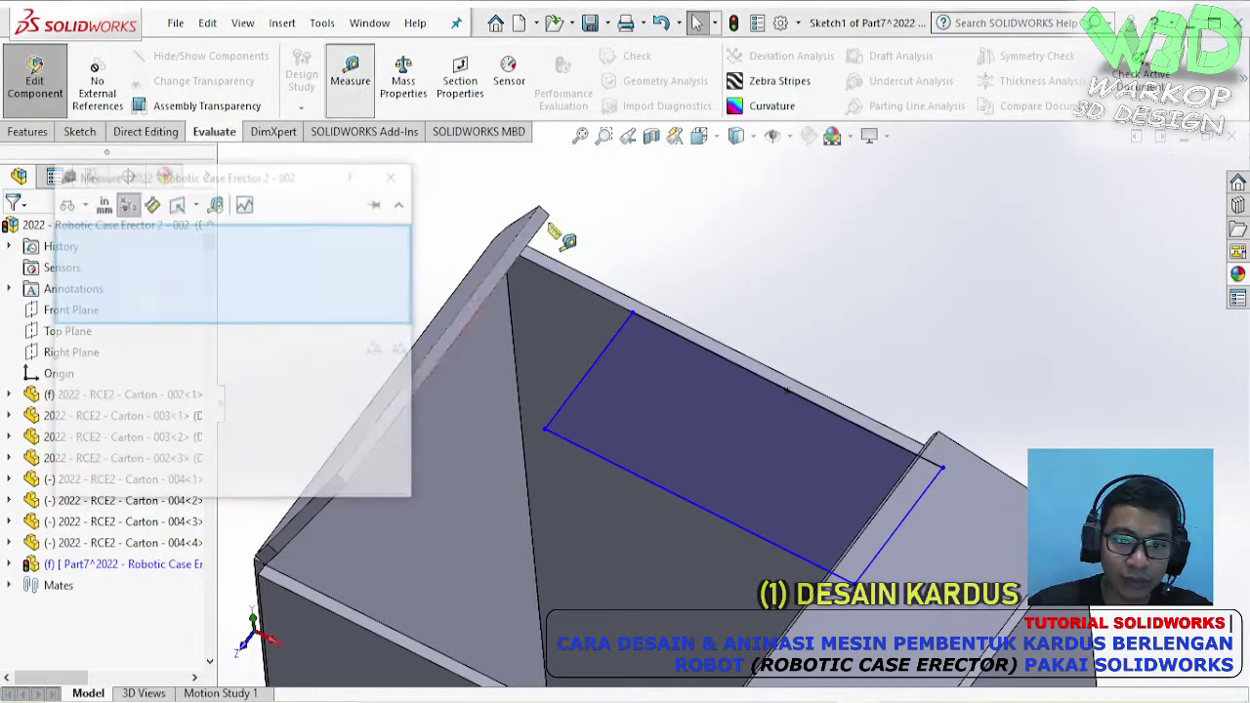
left_click(568, 277)
key("Escape")
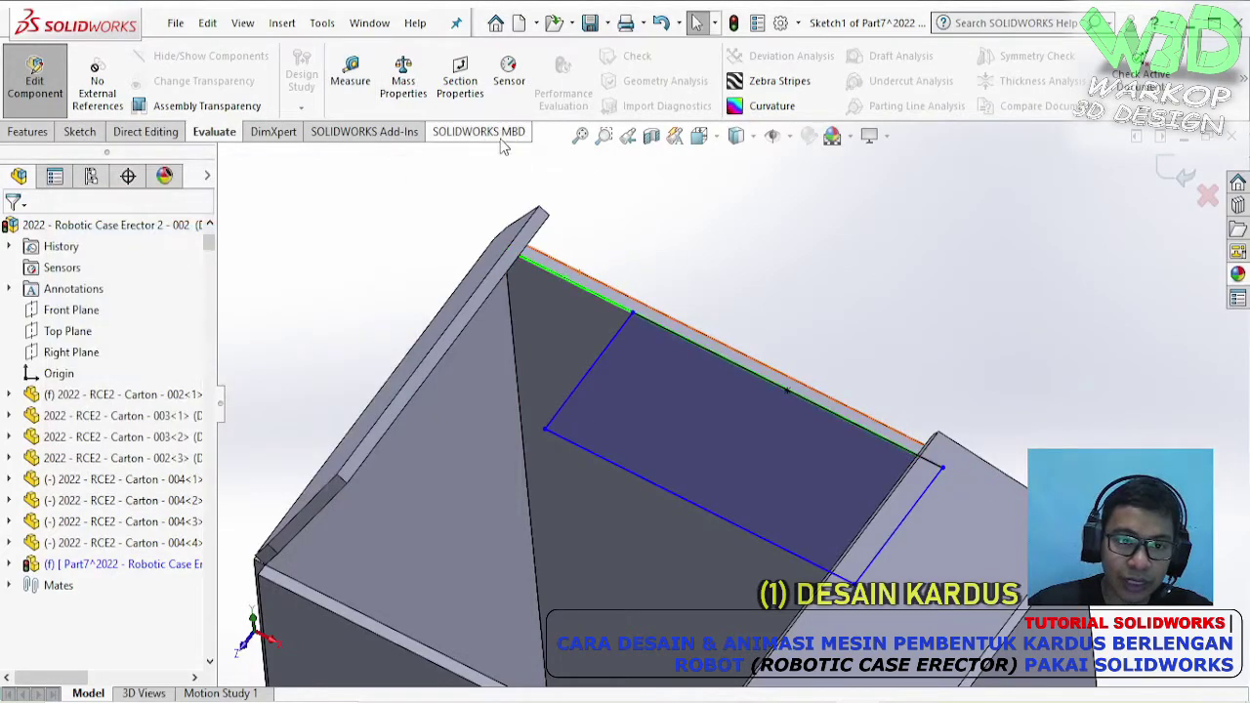
- Dimension the rectangle's long side along the rear wide panel and set it to 200 mm
left_click(79, 130)
left_click(350, 73)
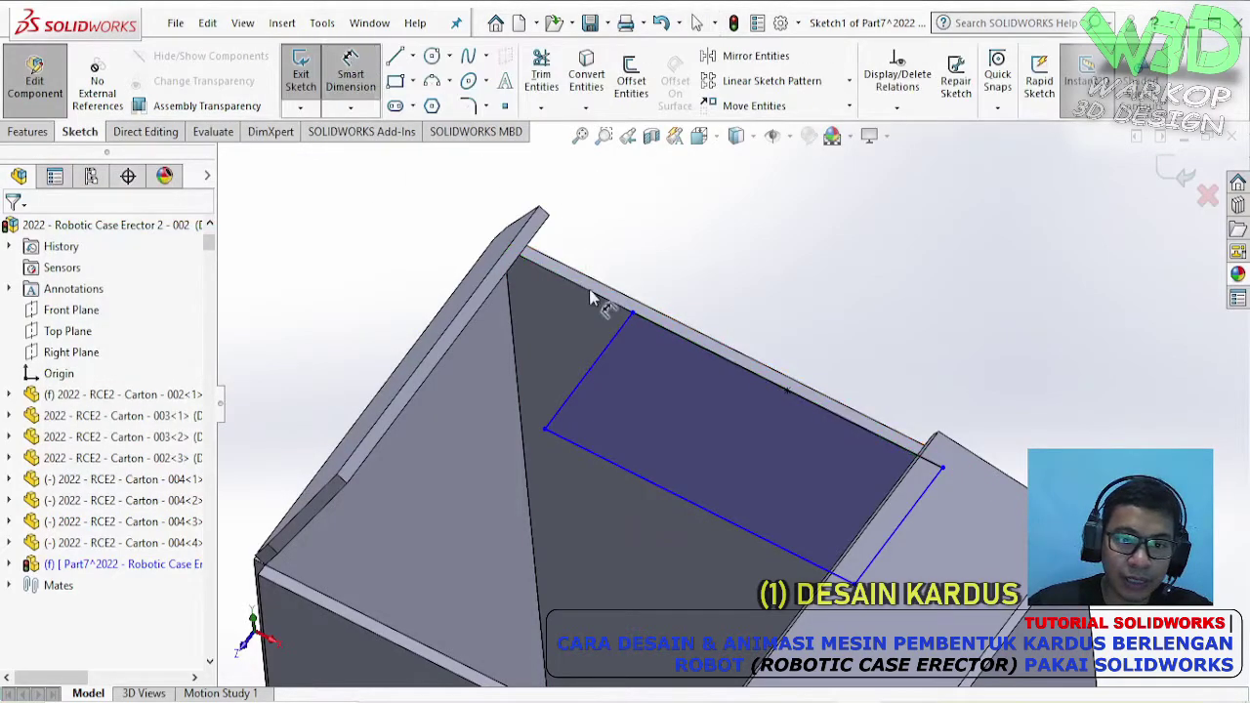
left_click(683, 322)
left_click(688, 319)
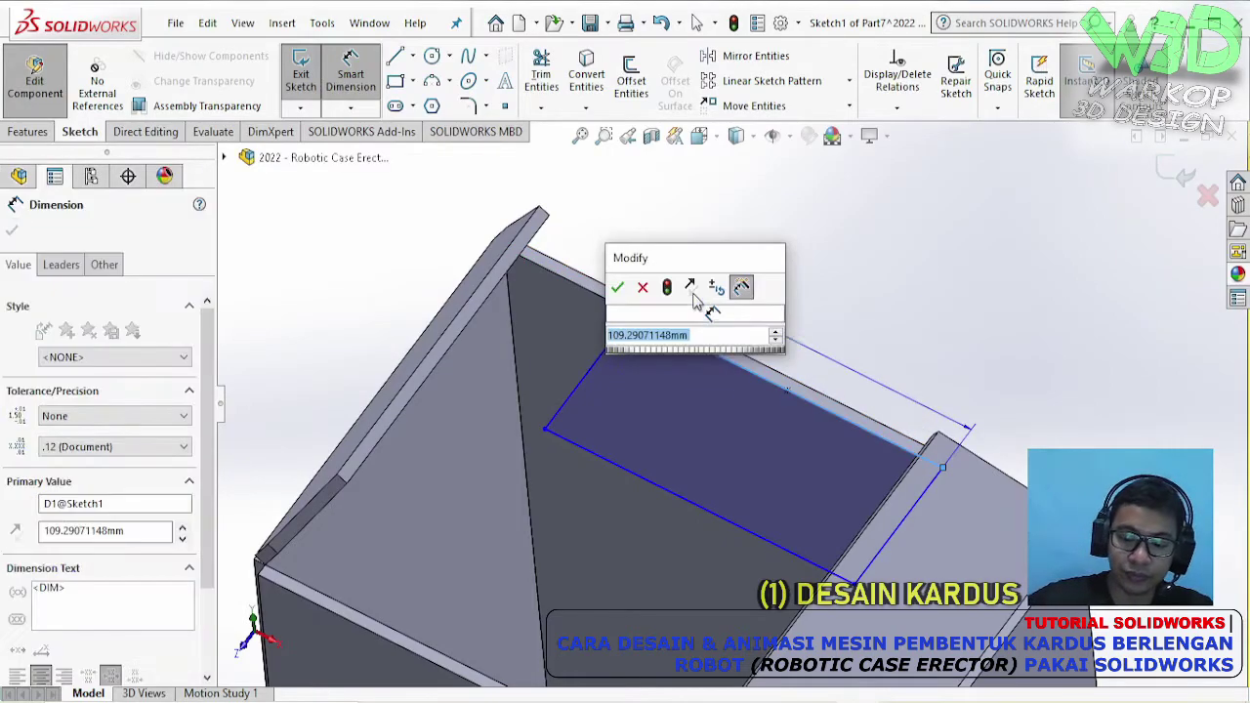
type("200")
key("Return")
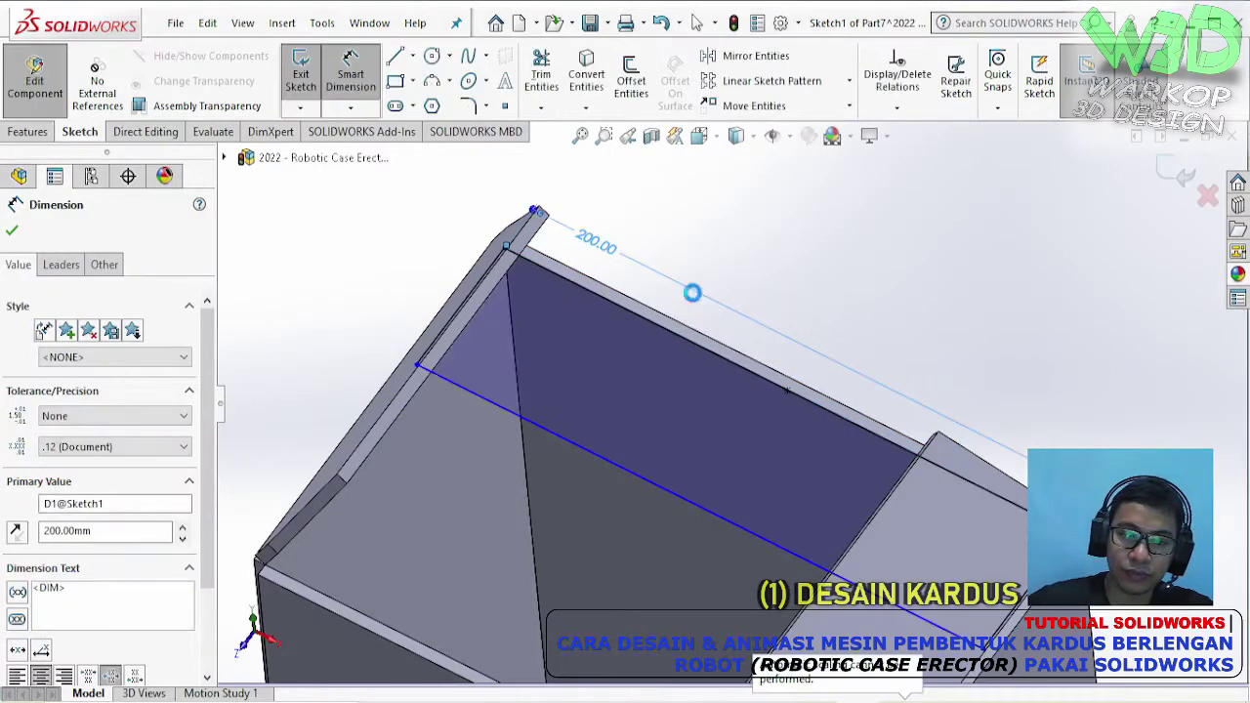
key("Escape")
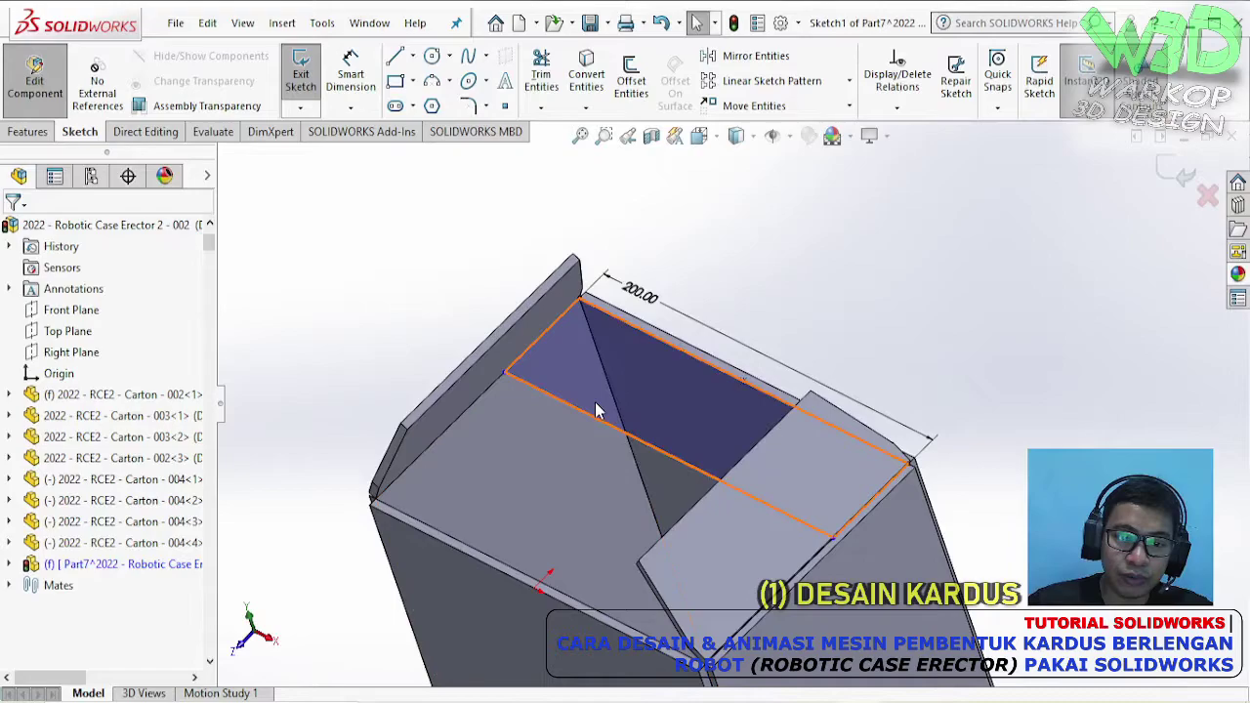
- Dimension the rectangle's short side and set it to 130/2 mm
scroll(597, 268, "down", 2)
left_click(362, 76)
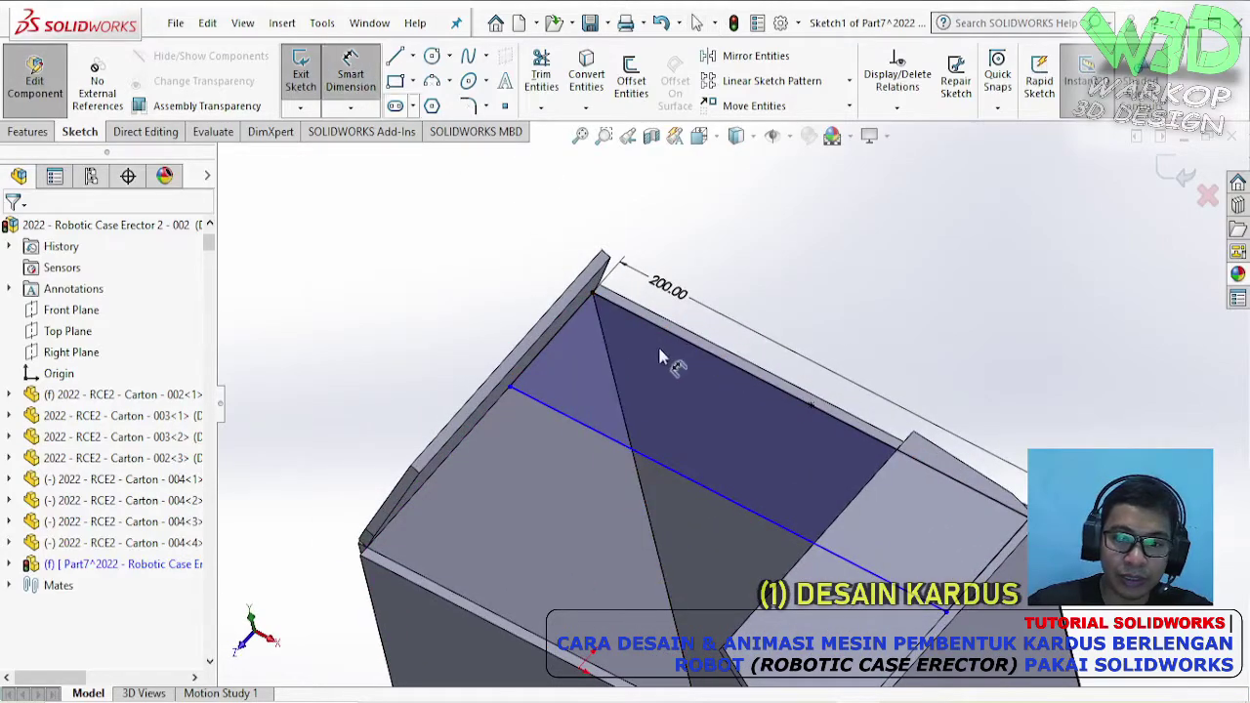
left_click(574, 323)
left_click(530, 287)
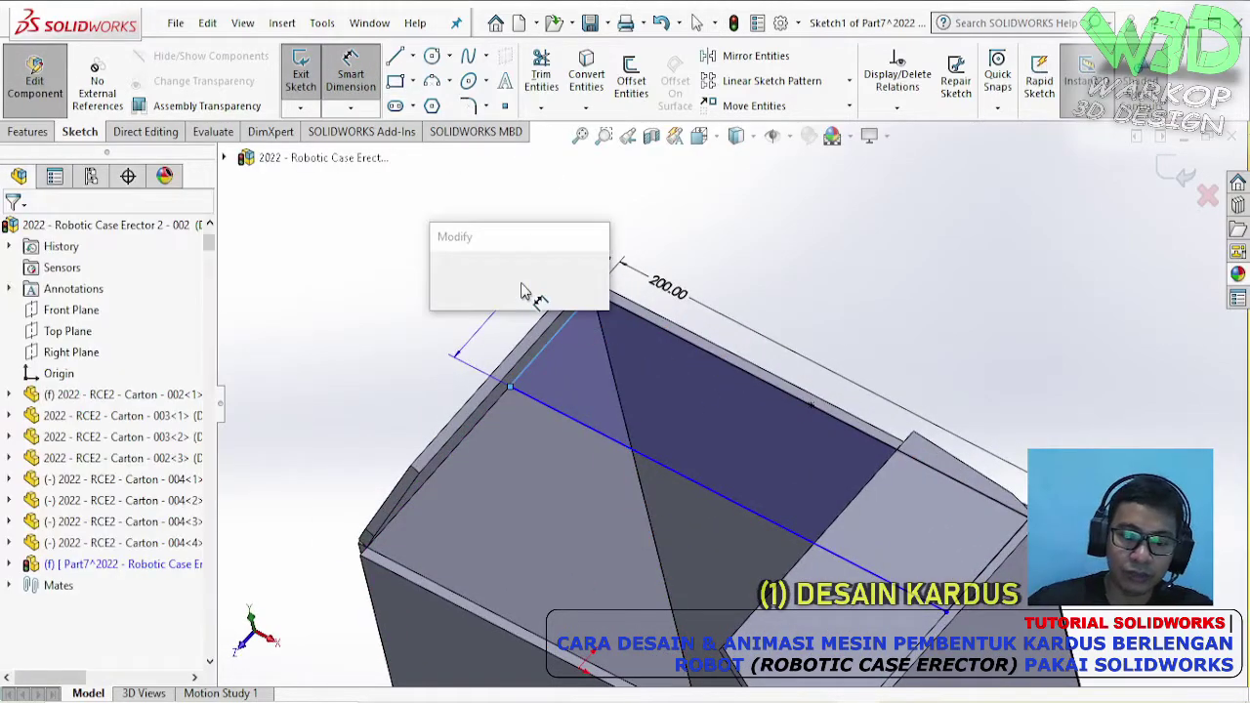
type("130/")
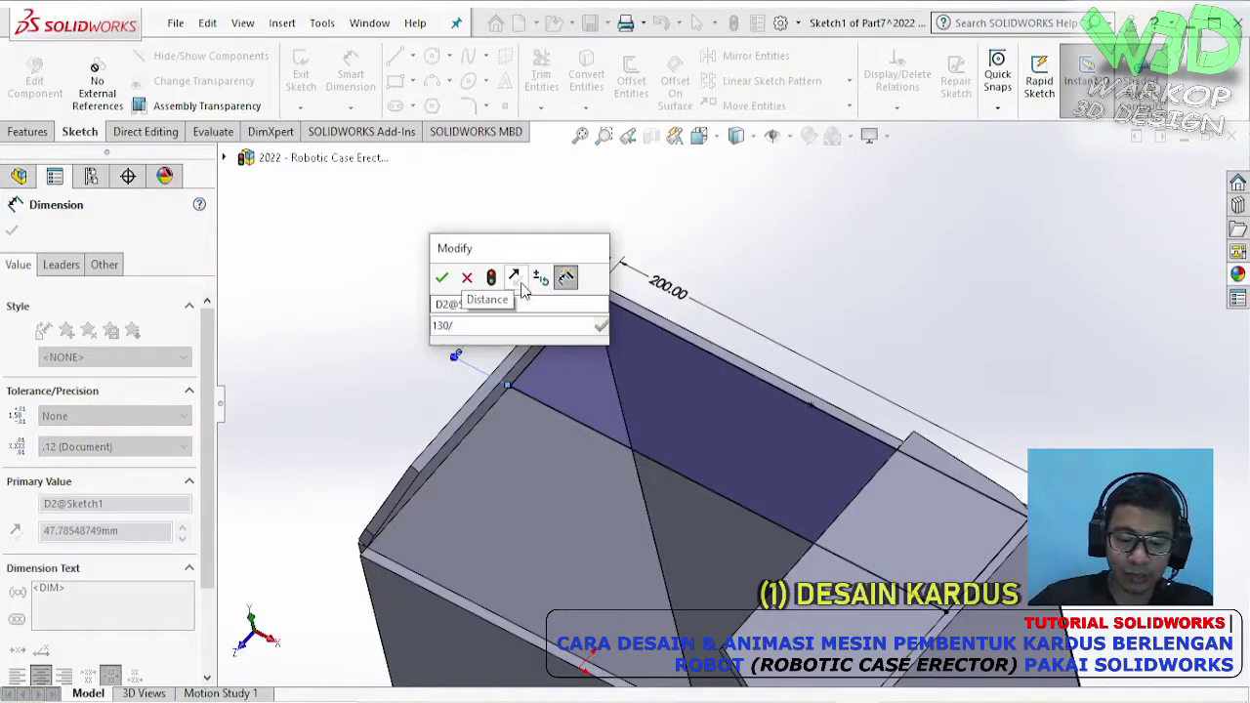
type("2")
key("Return")
key("Escape")
mouse_move(654, 359)
middle_mouse_down()
mouse_move(670, 284)
mouse_move(678, 368)
middle_mouse_up()
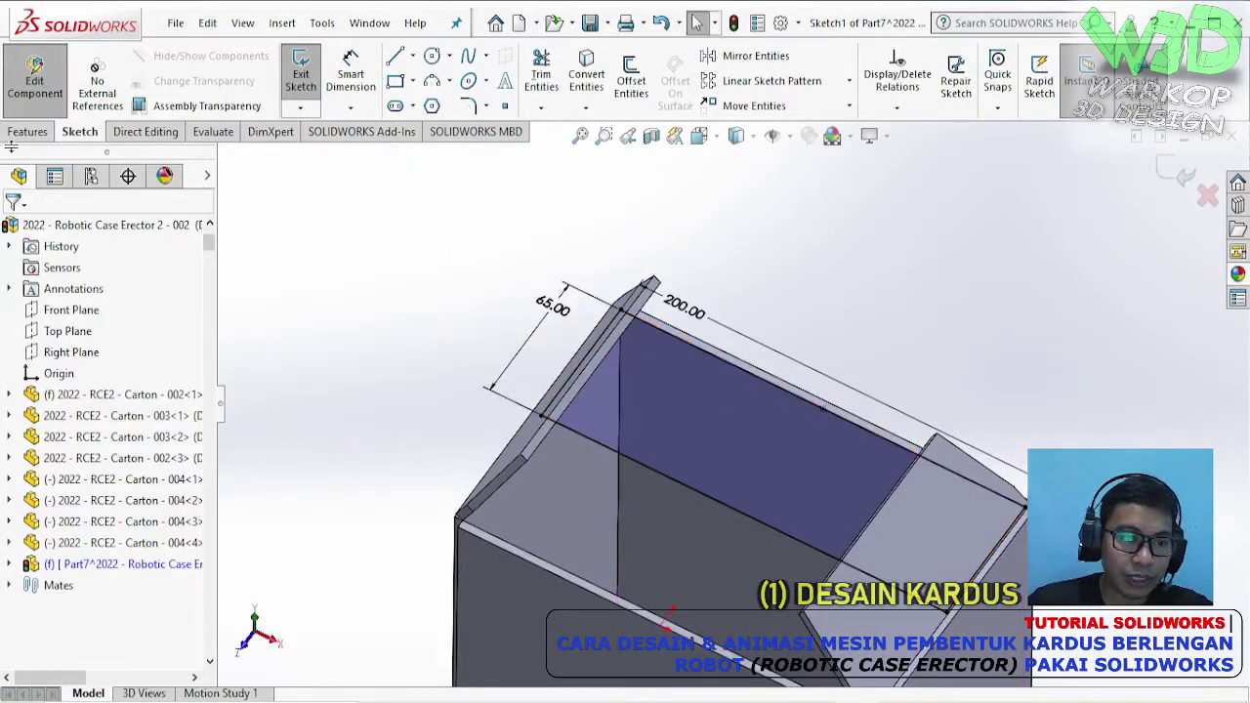
- Extrude the rectangle 4 mm as a blind boss and return to the assembly
left_click(28, 131)
left_click(308, 77)
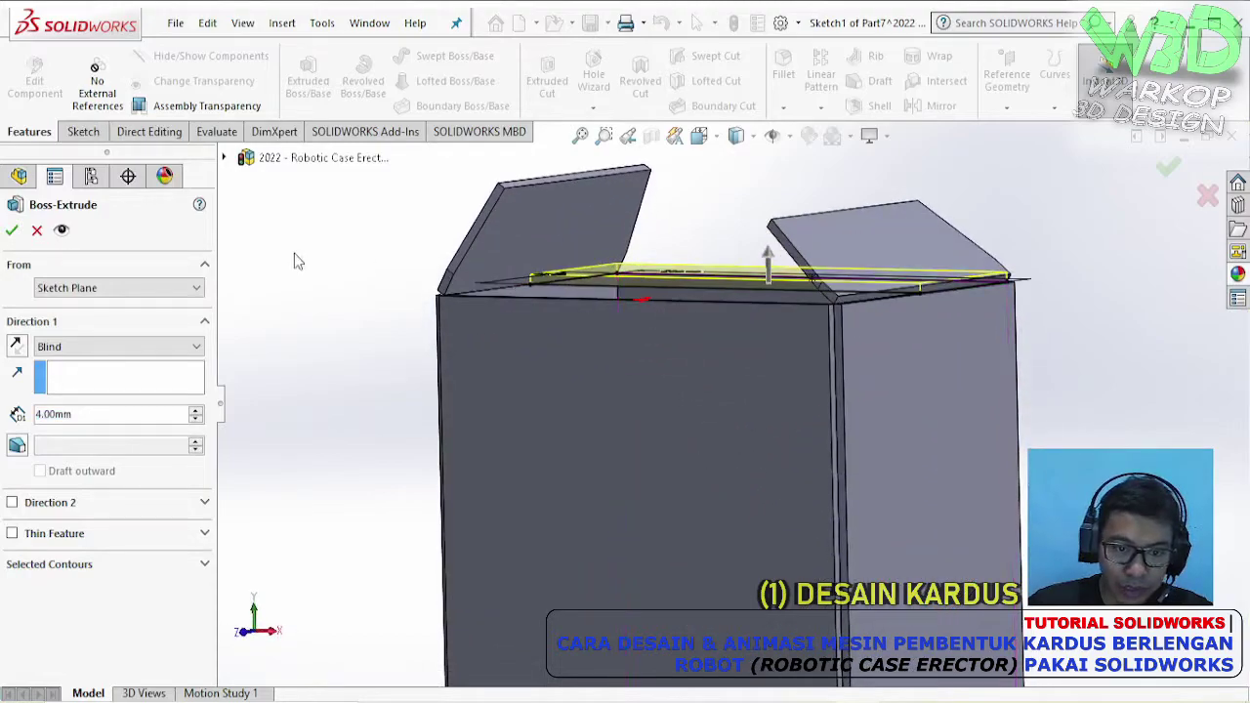
left_click(11, 229)
middle_click_drag(657, 359, 702, 273)
left_click(34, 73)
- Swing both short top flaps outward and reopen the new long flap part for editing in place
left_click_drag(630, 264, 444, 262)
left_click_drag(980, 226, 1137, 227)
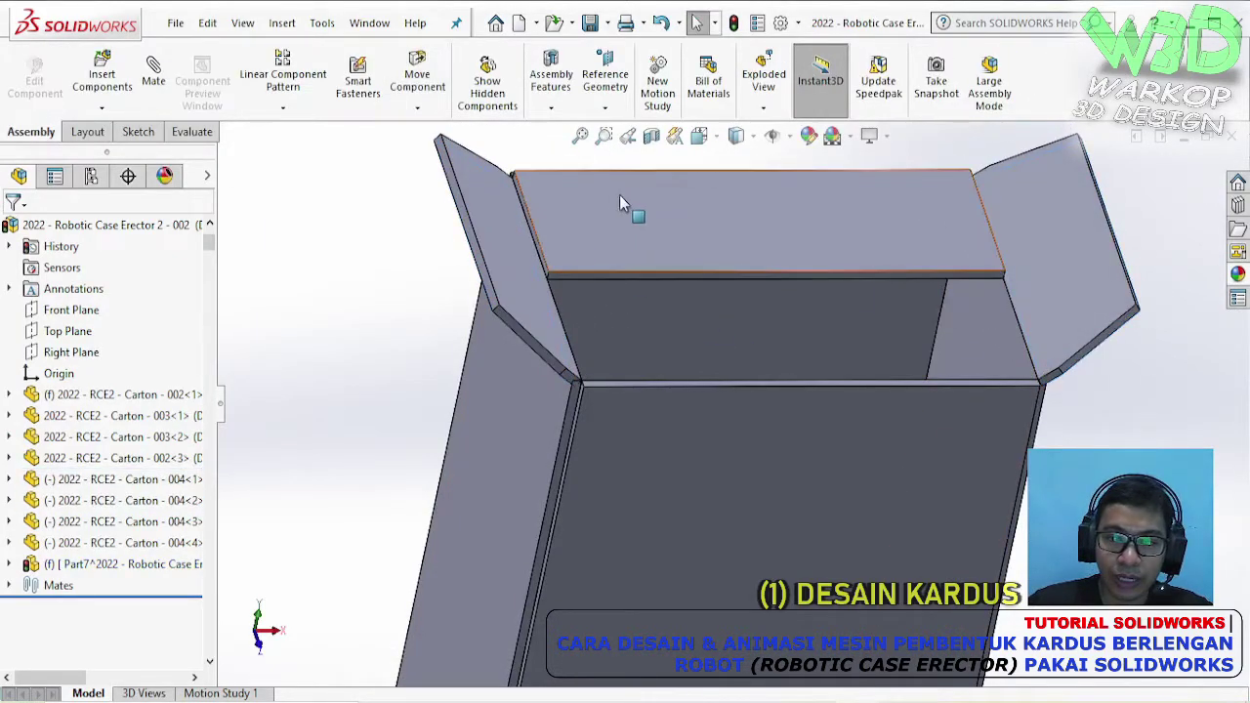
scroll(586, 224, "down", 3)
scroll(535, 283, "down", 2)
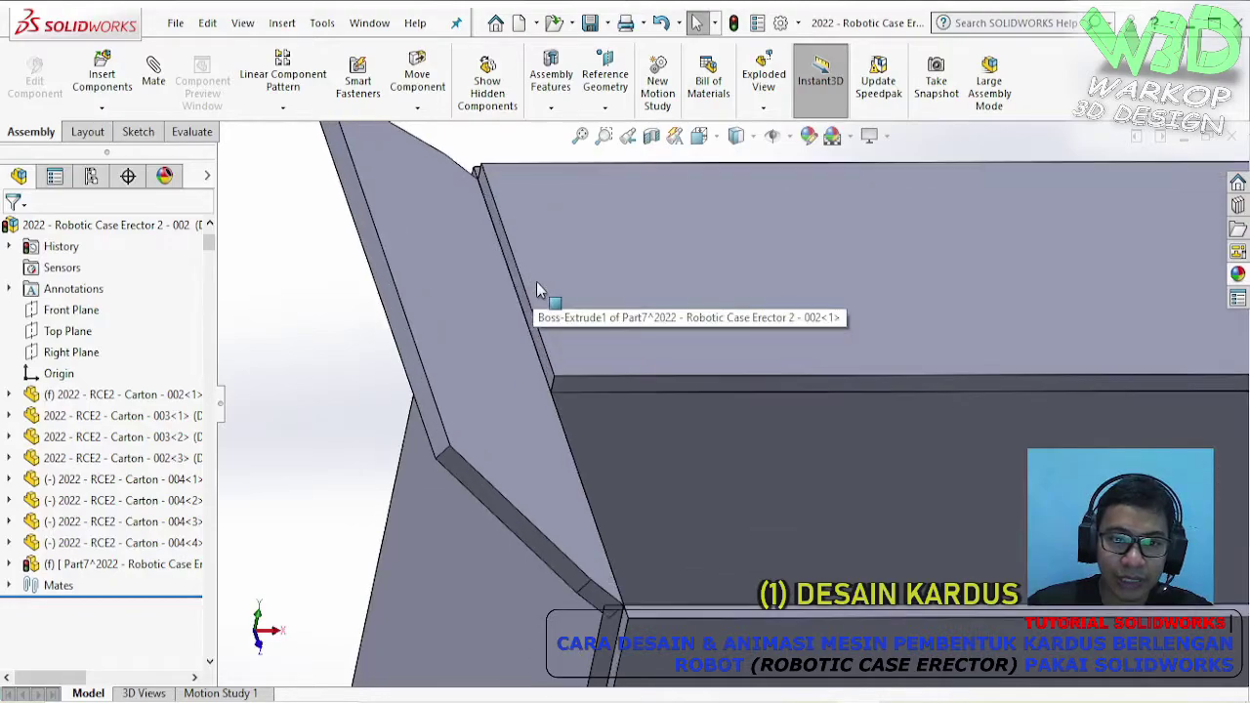
left_click(574, 305)
left_click(739, 182)
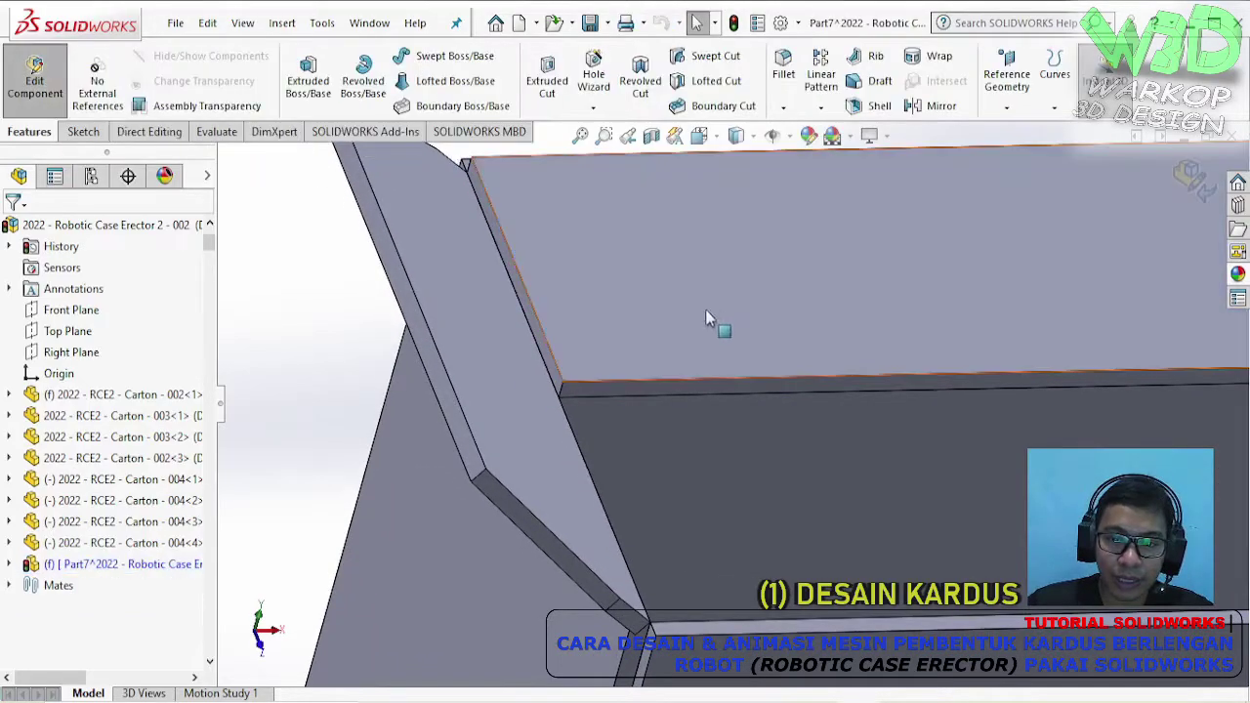
- Start a Distance-Distance asymmetric chamfer on the long flap's left free corner edge, with Distance 2 set to 5 mm
middle_click_drag(747, 360, 705, 368)
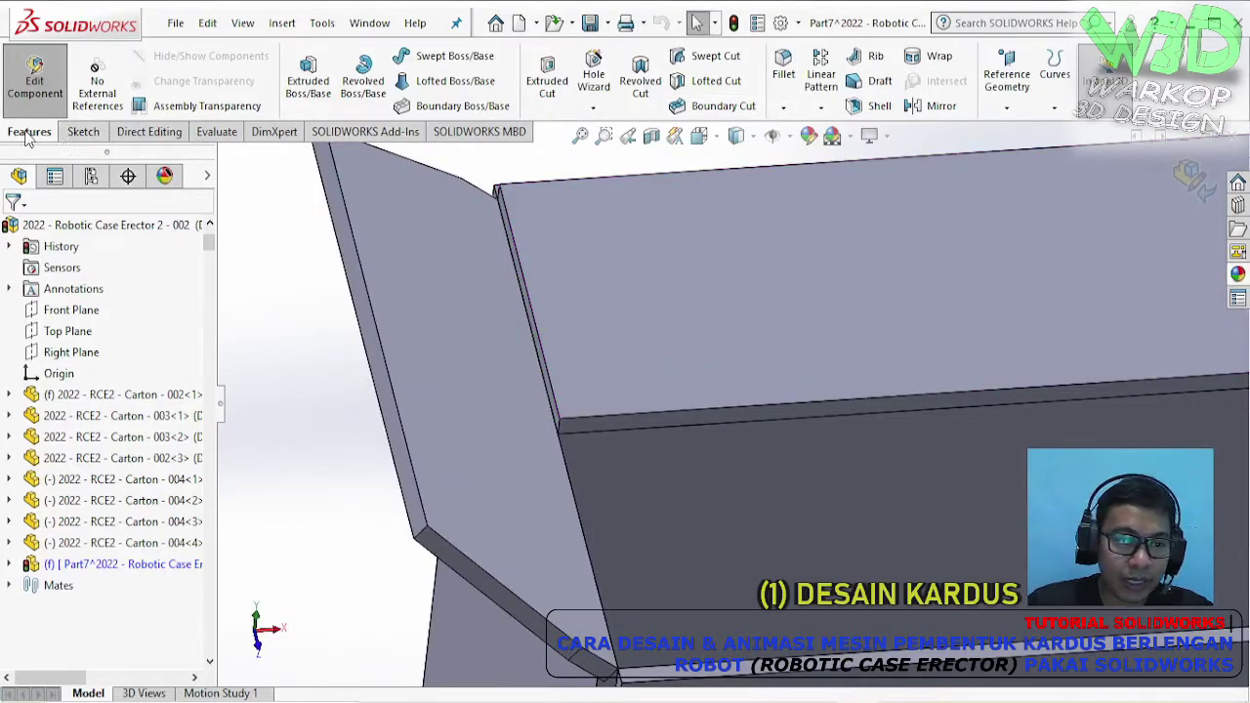
left_click(784, 108)
left_click(811, 156)
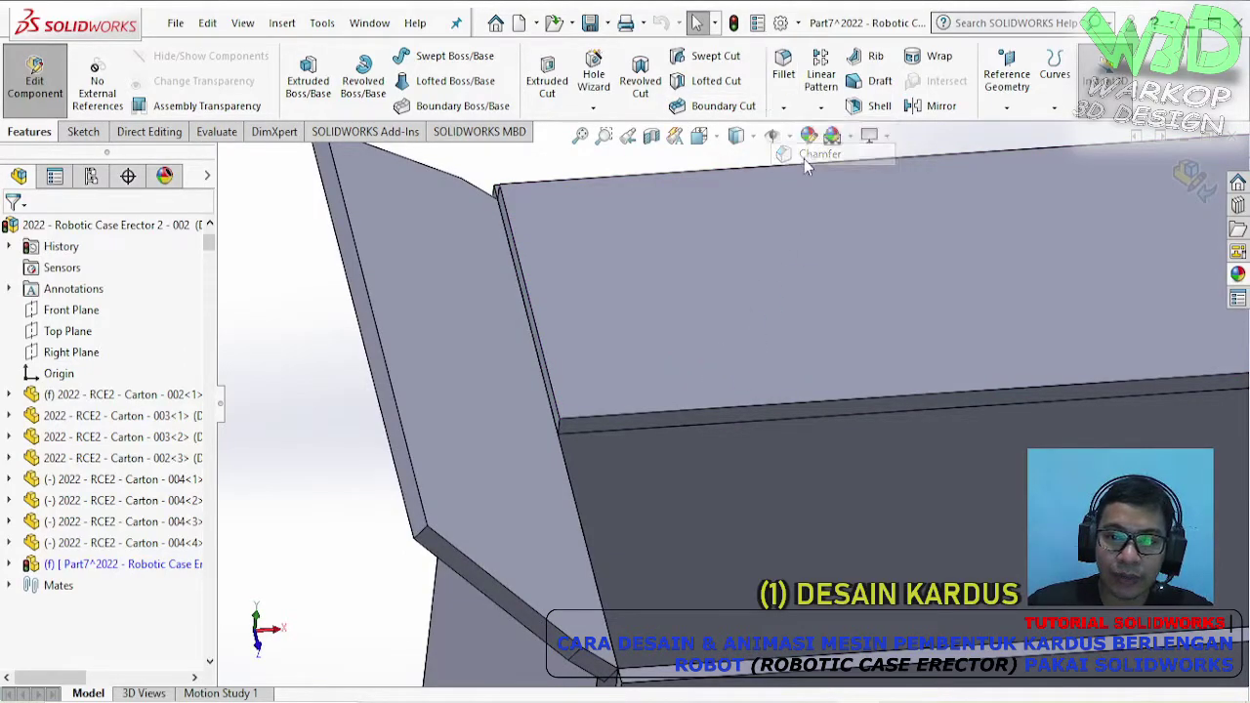
left_click(561, 421)
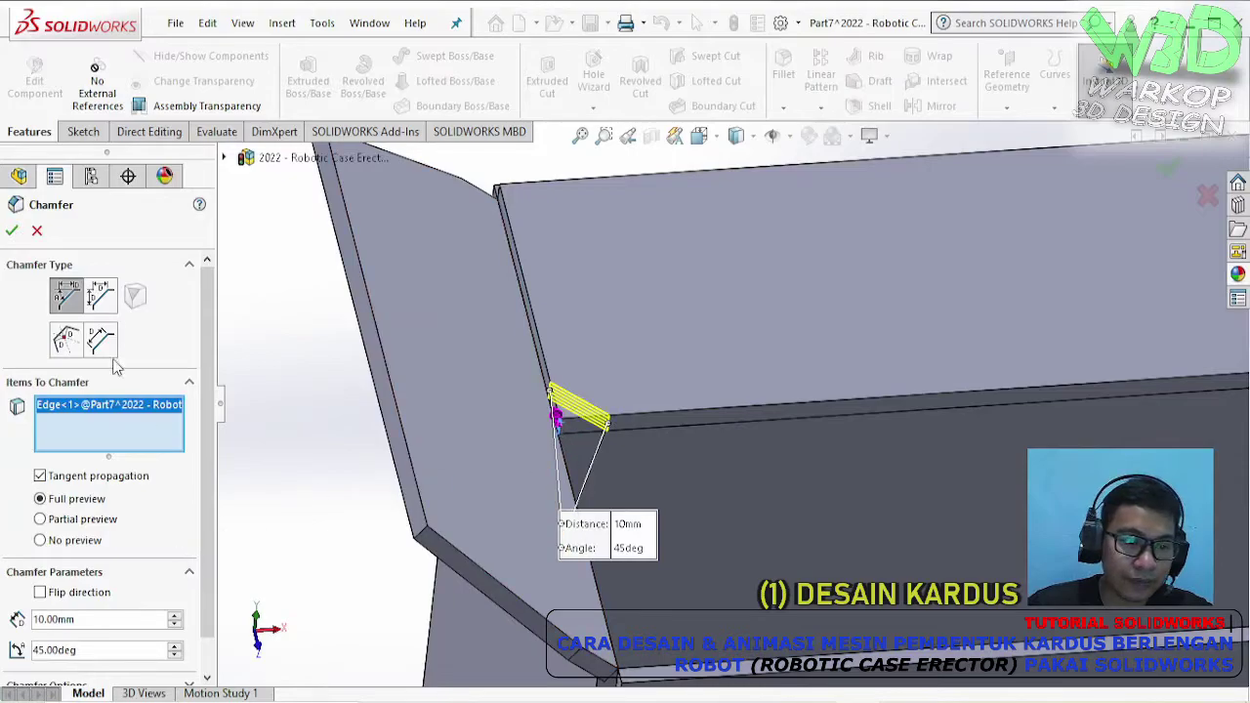
left_click(100, 295)
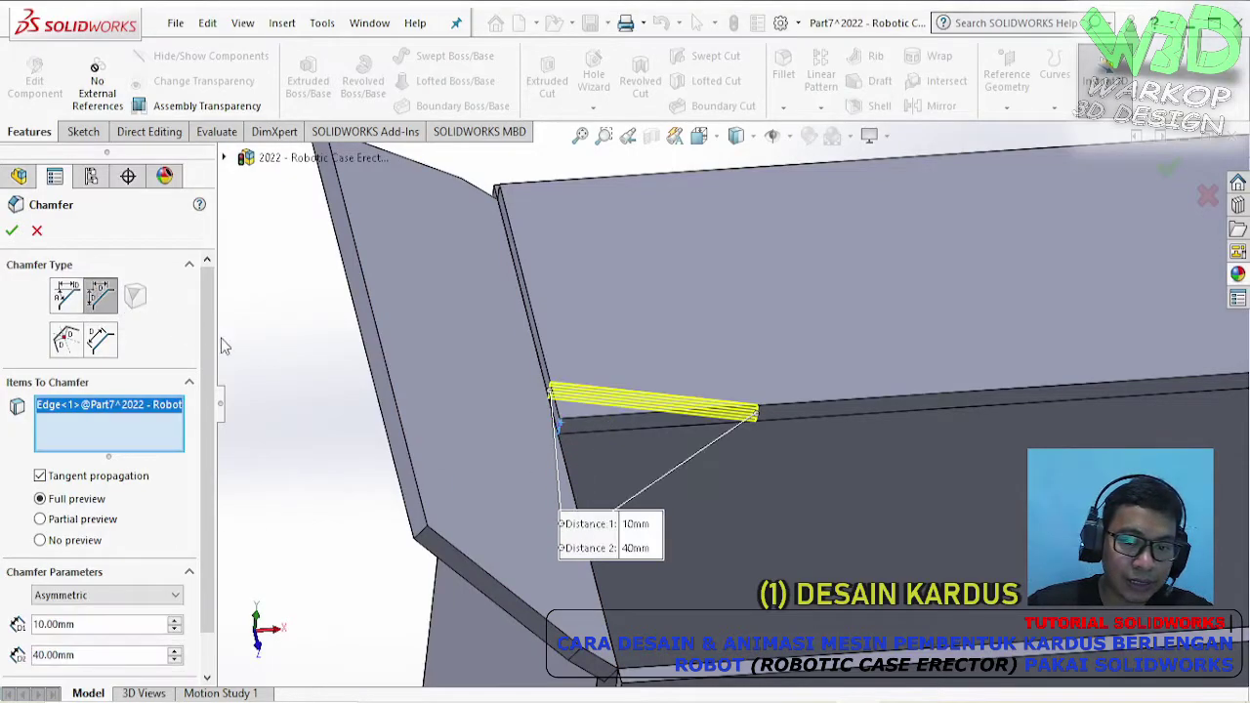
scroll(156, 468, "down", 1)
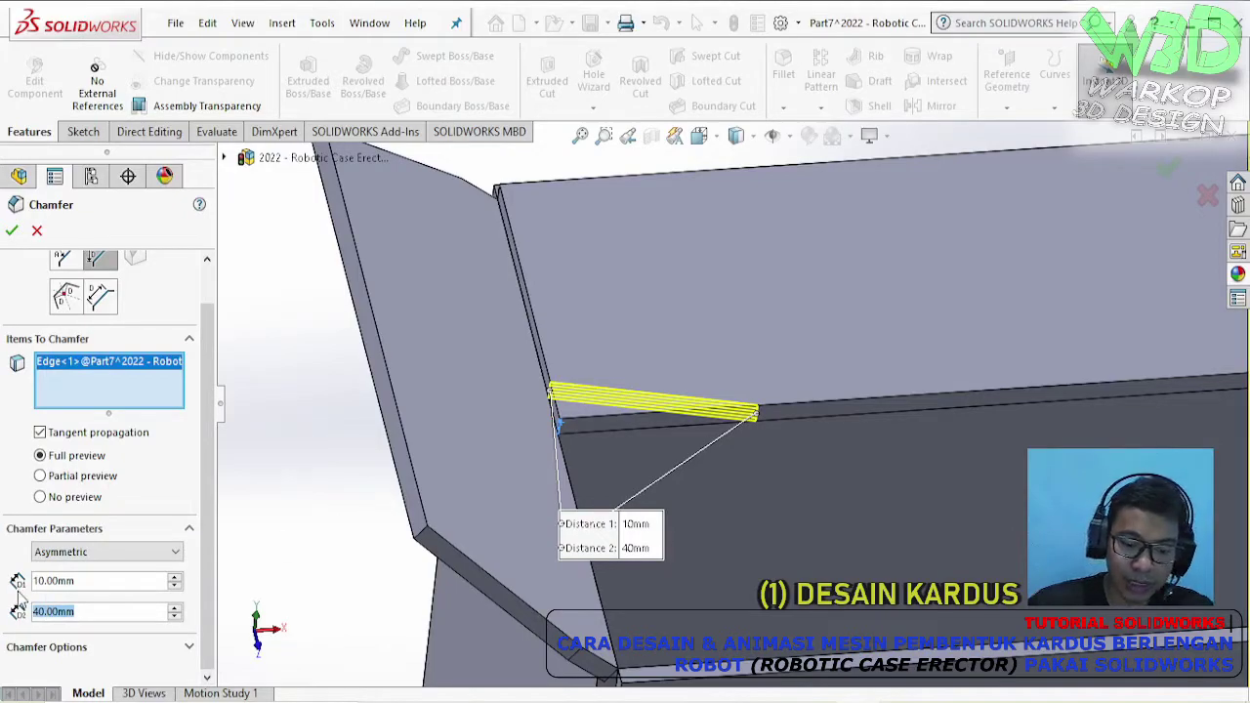
type("5")
key("Return")
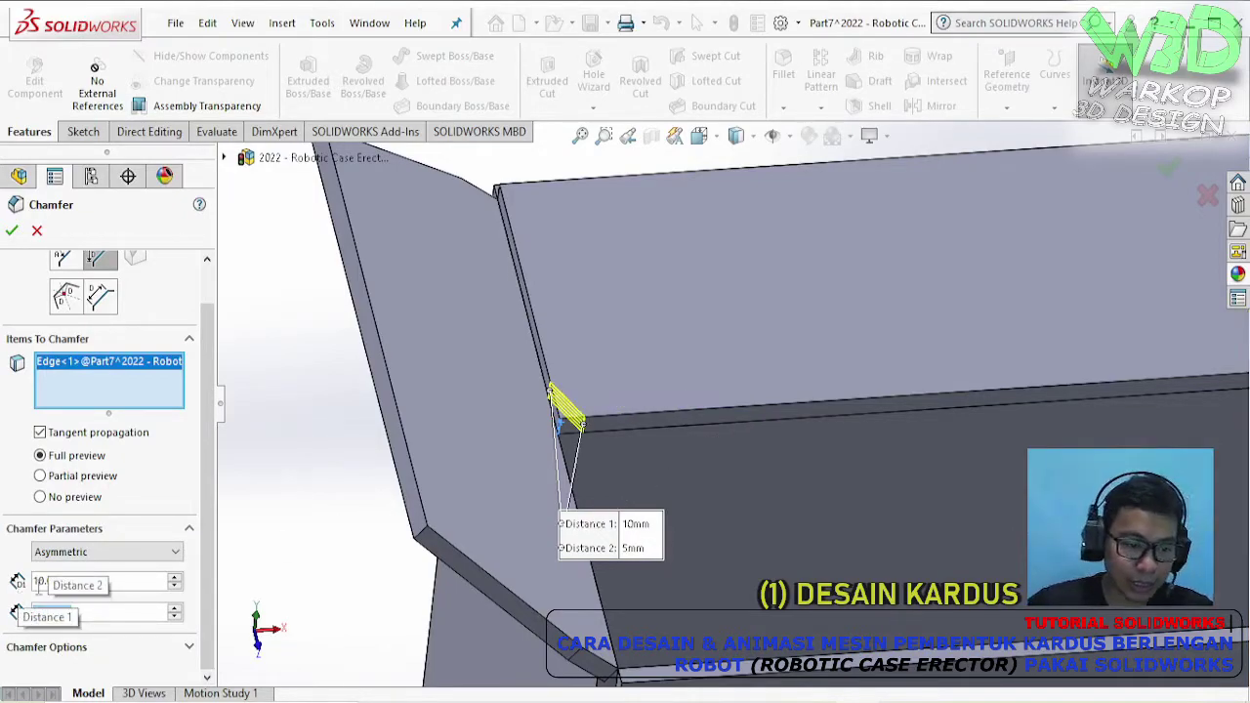
- Set the corner chamfer's Distance 1 to 50 mm and apply the chamfer
key("shift+Tab")
type("40")
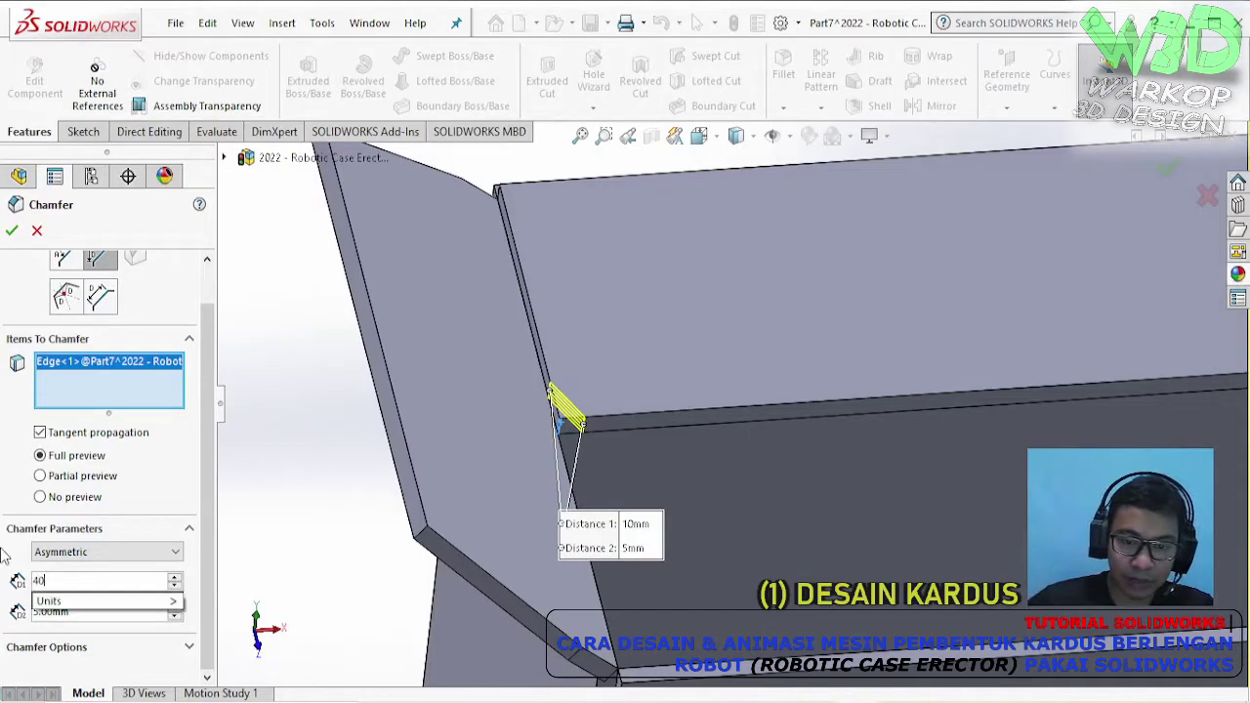
key("Return")
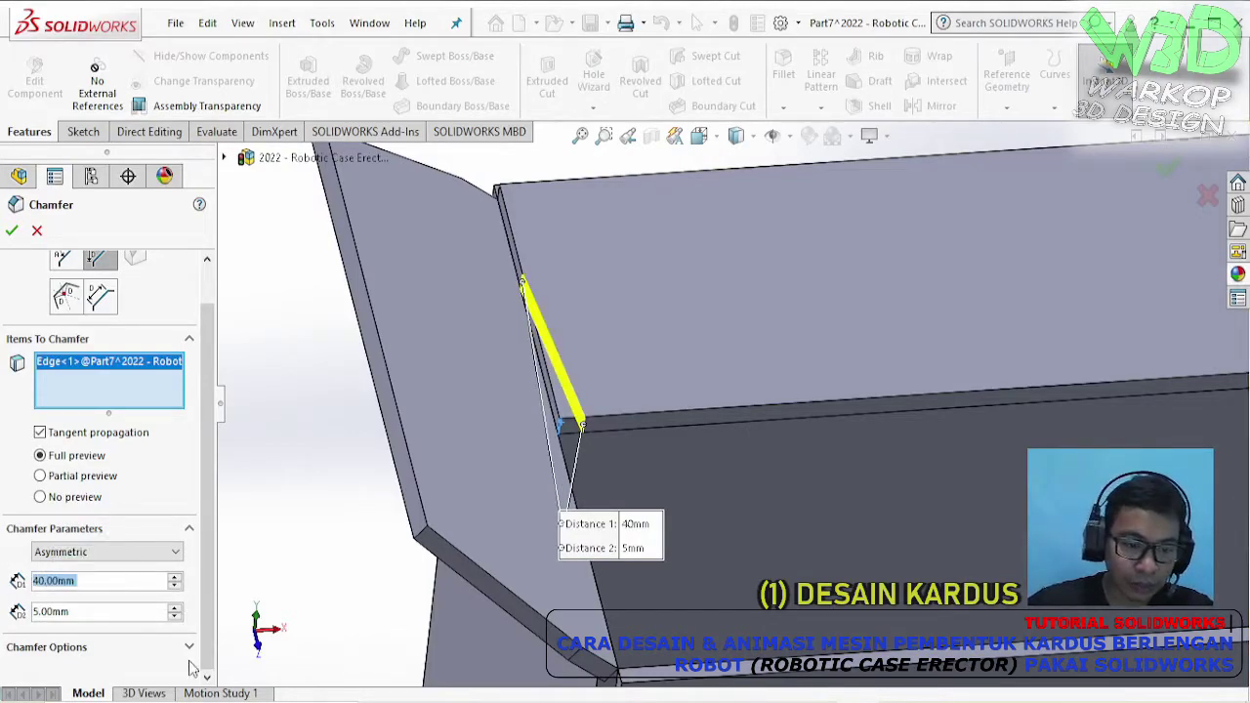
left_click(176, 578)
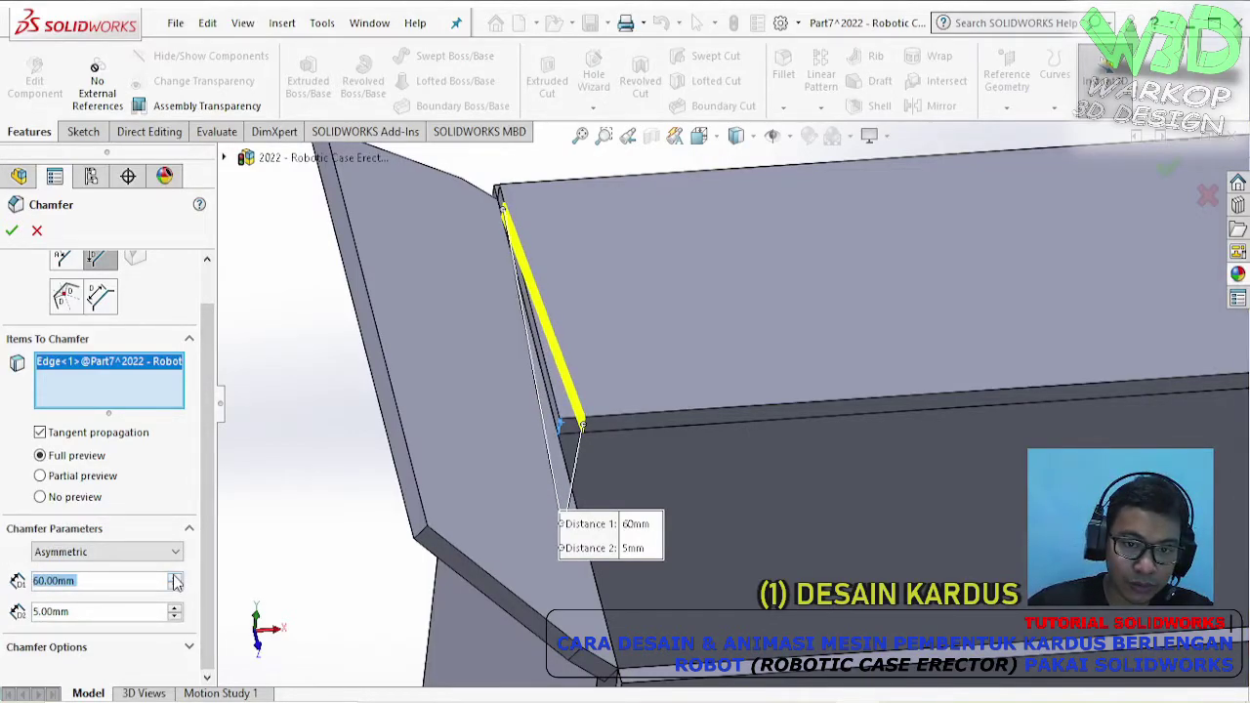
type("50")
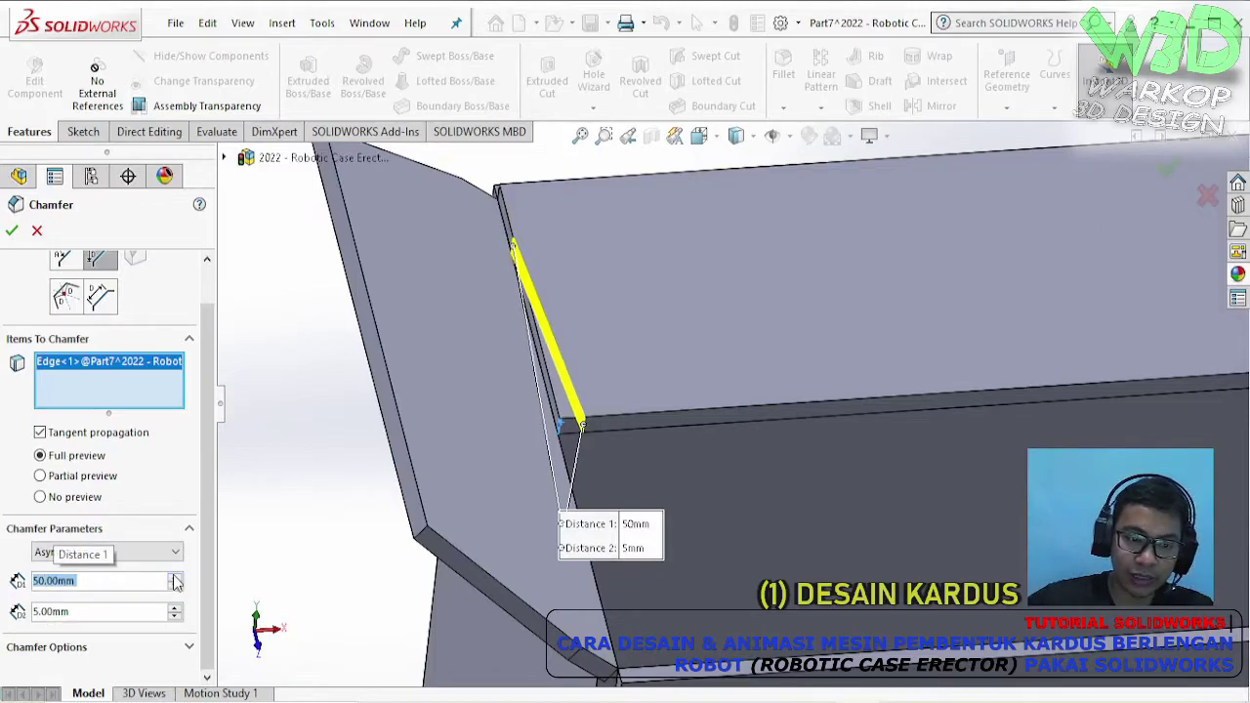
key("Return")
- Start a Distance-Distance asymmetric chamfer on the long flap's right free corner edge
scroll(995, 312, "up", 4)
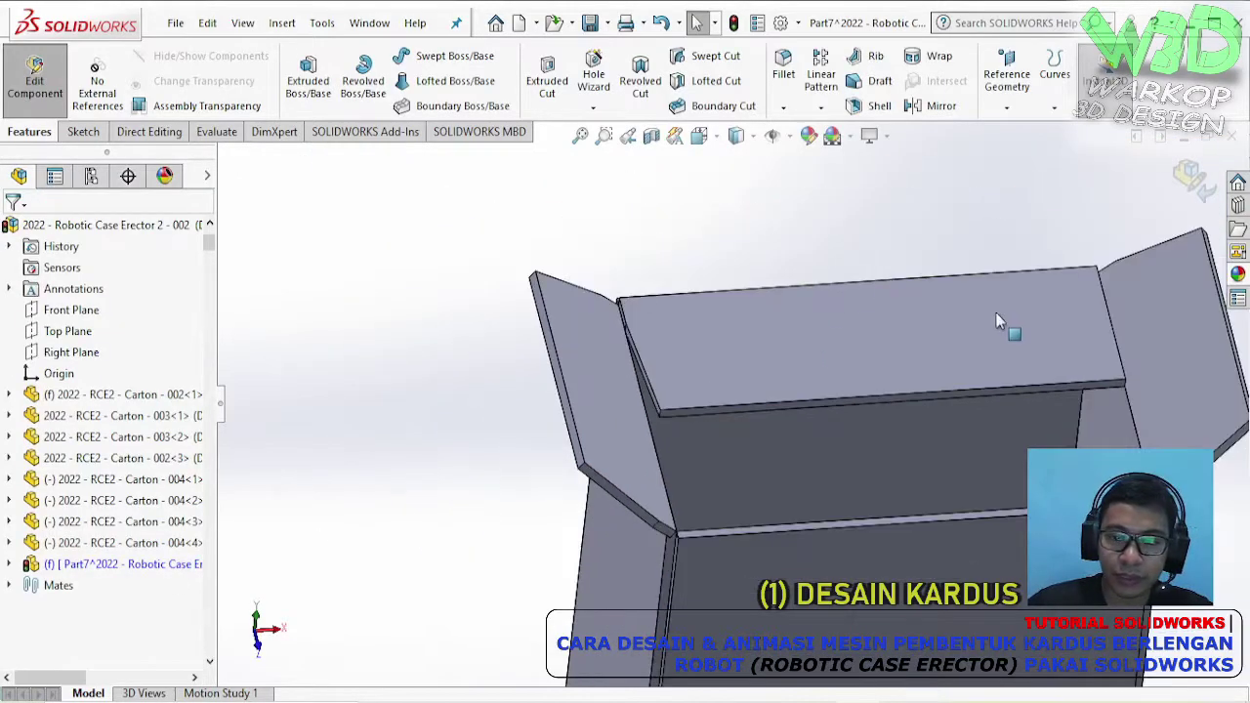
middle_click_drag(994, 311, 963, 309)
scroll(1081, 404, "down", 3)
middle_click_drag(1082, 405, 1055, 311)
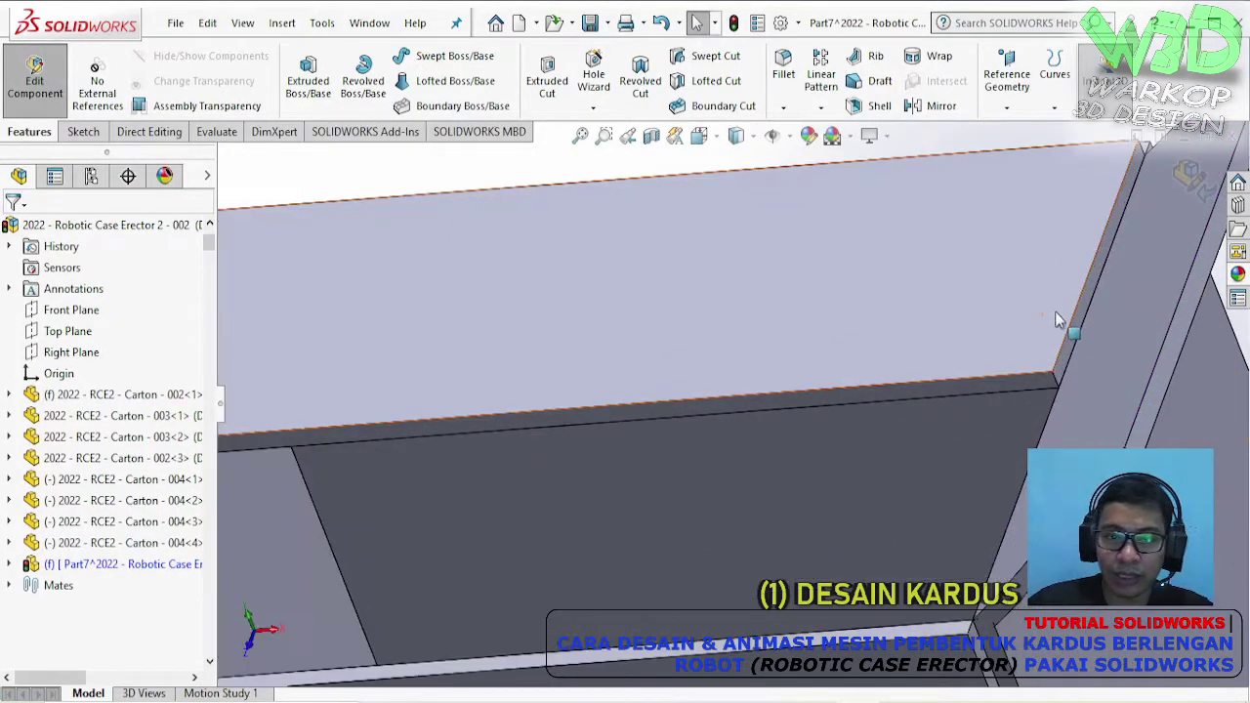
left_click(783, 107)
left_click(817, 157)
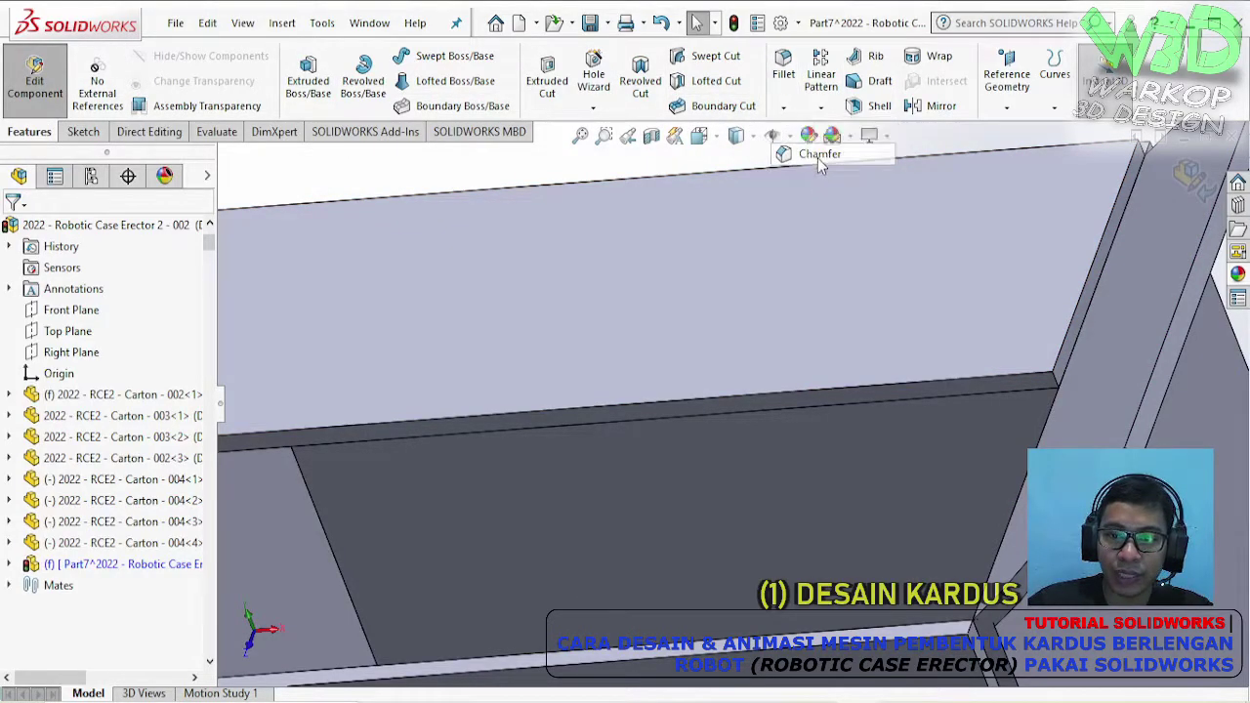
left_click(1057, 387)
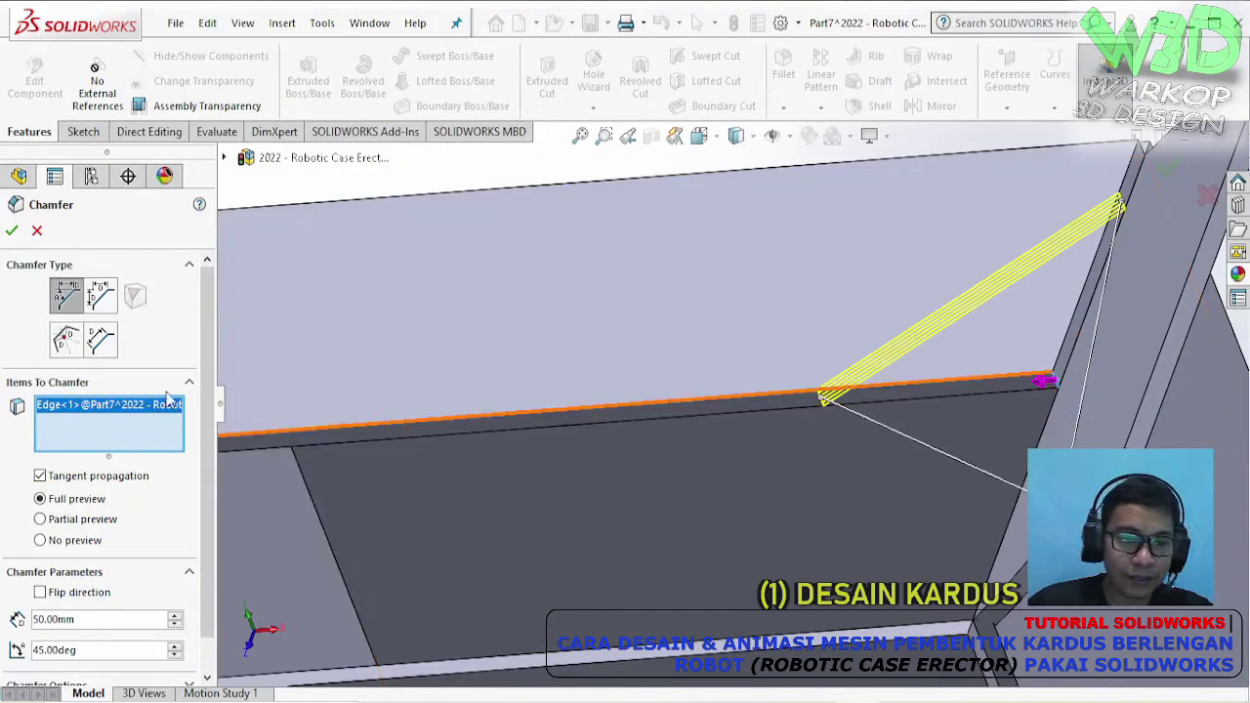
left_click(100, 296)
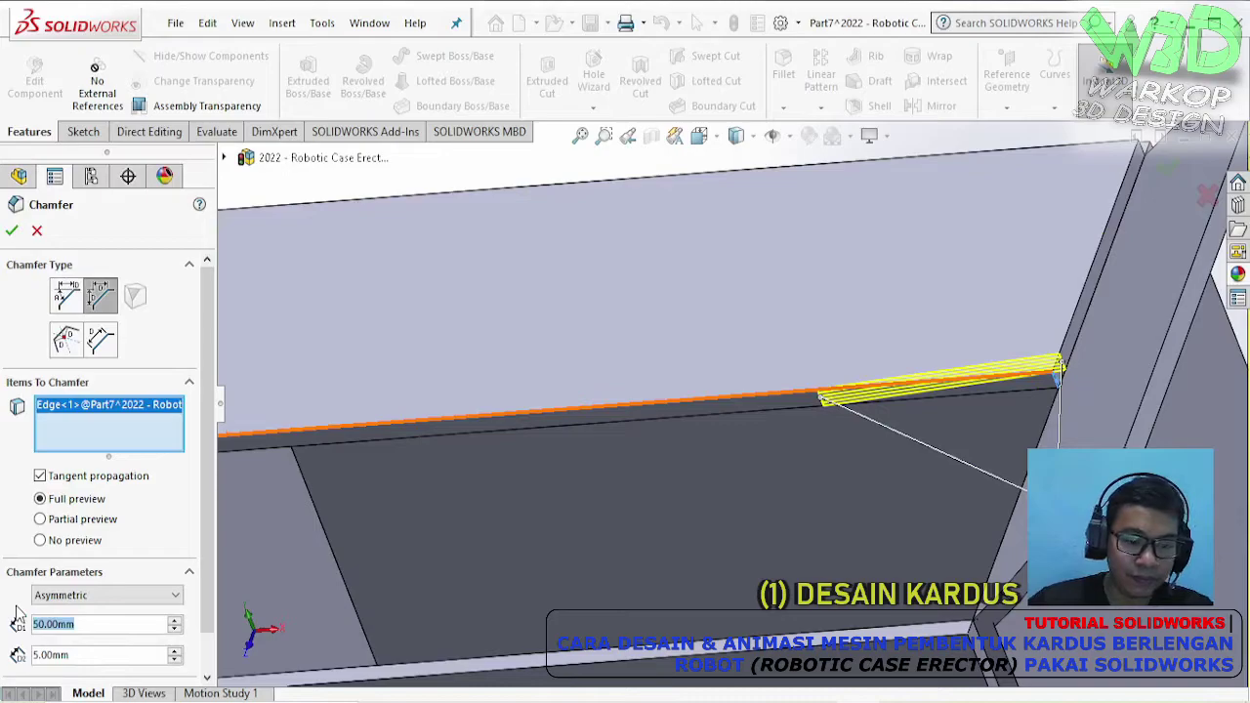
- Set the right corner chamfer's Distance 1 to 5 mm and Distance 2 to 50 mm, and apply it
type("5")
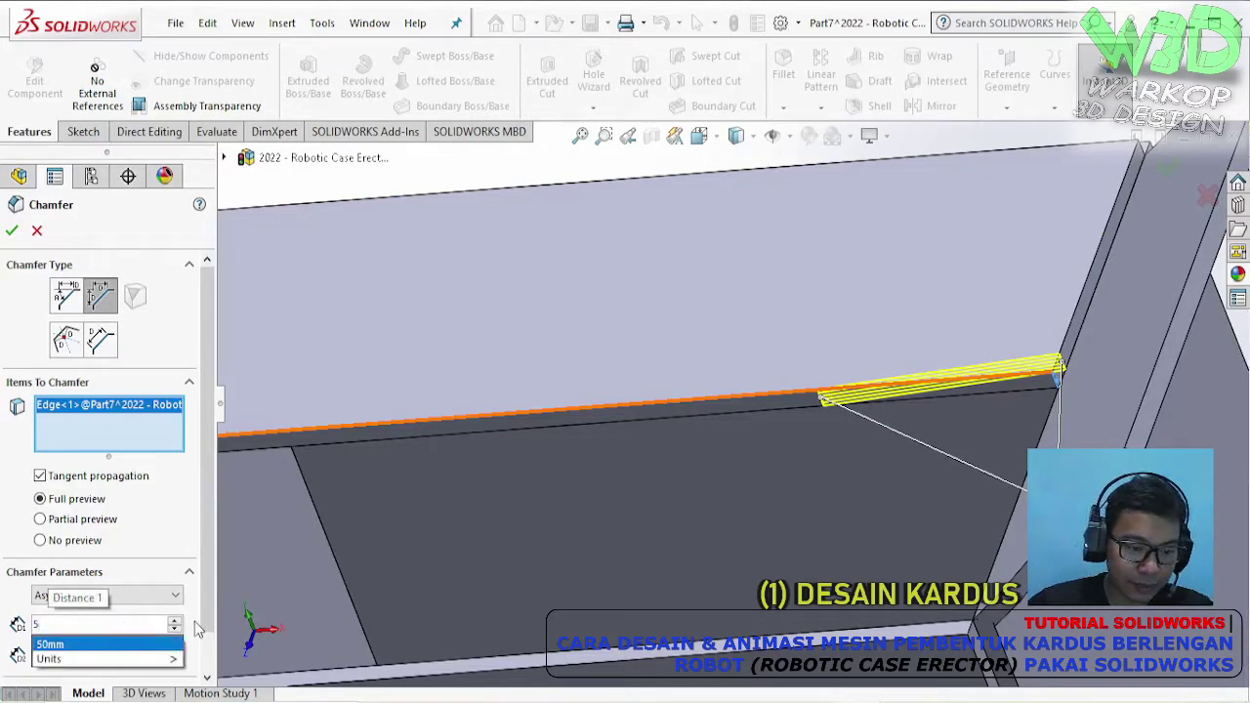
key("Return")
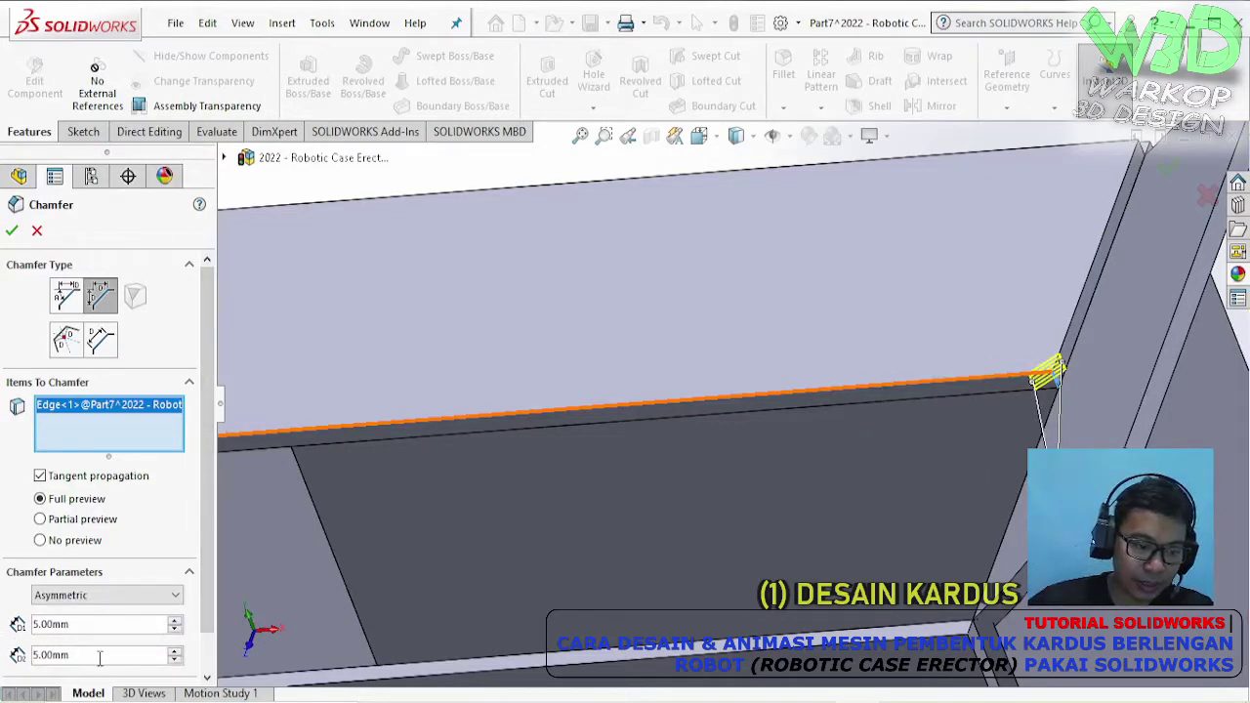
type("50")
key("Return")
key("Return")
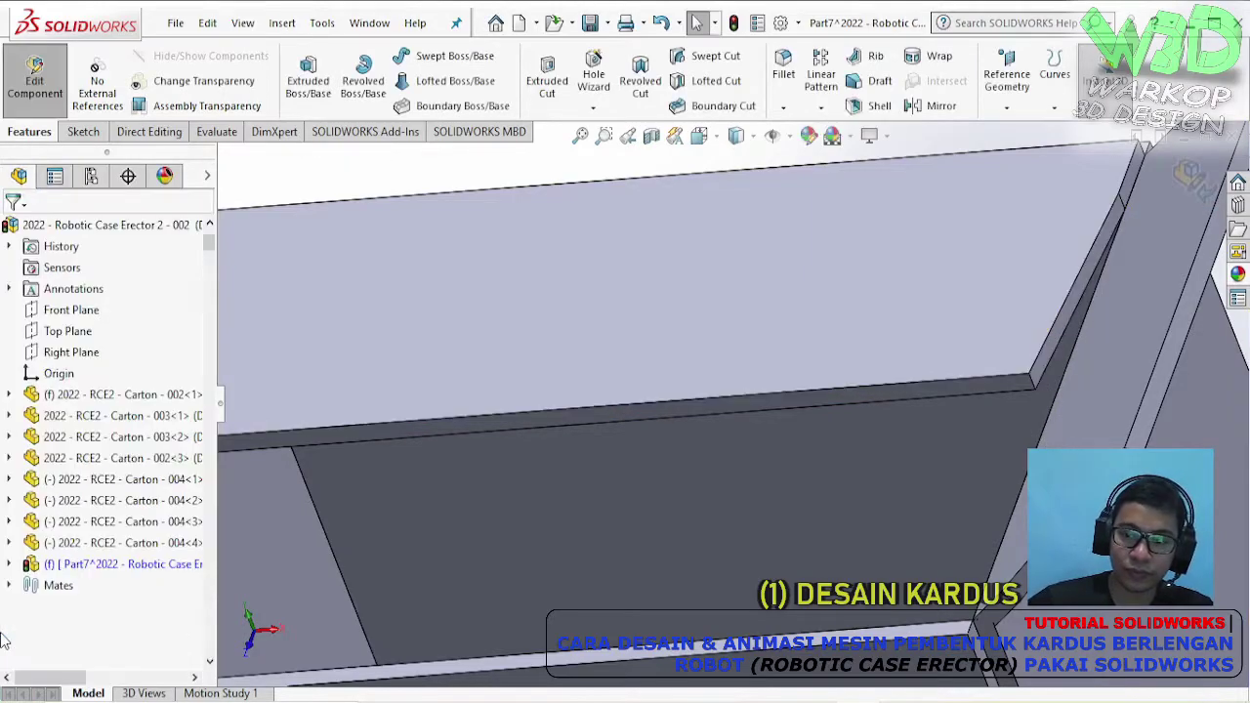
- Break all external references of the long flap part and return to editing the assembly
scroll(1074, 436, "up", 5)
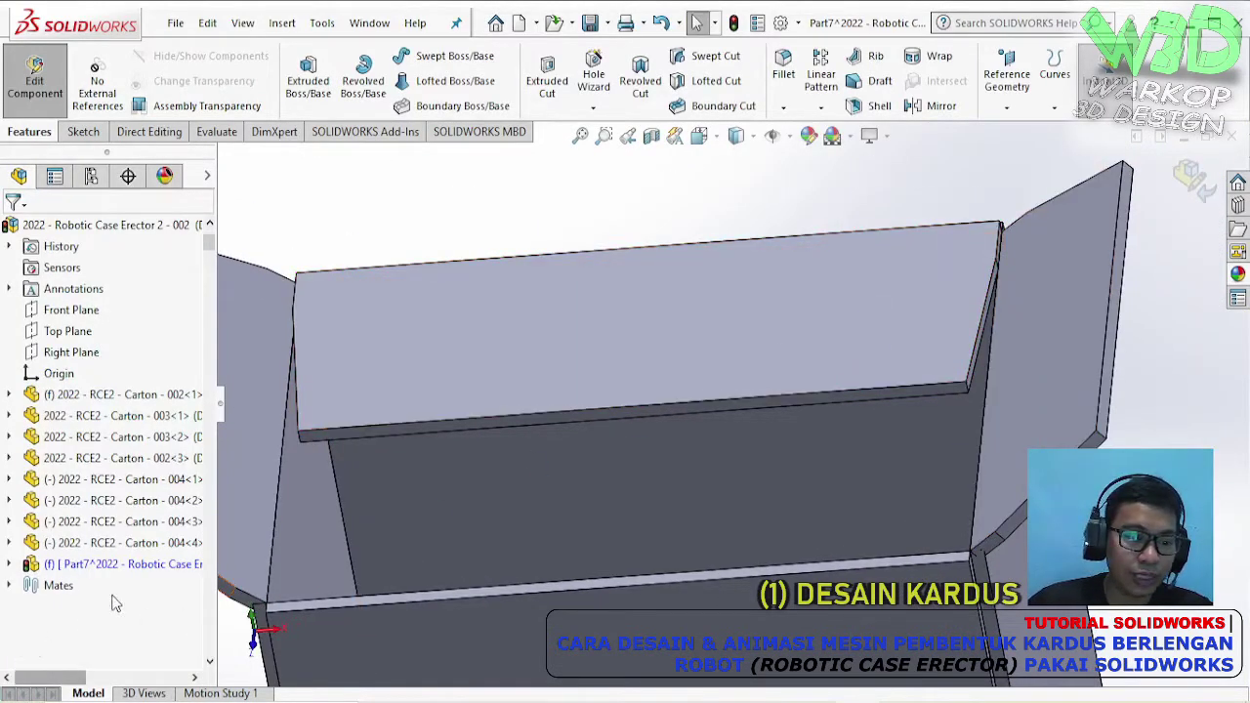
right_click(97, 566)
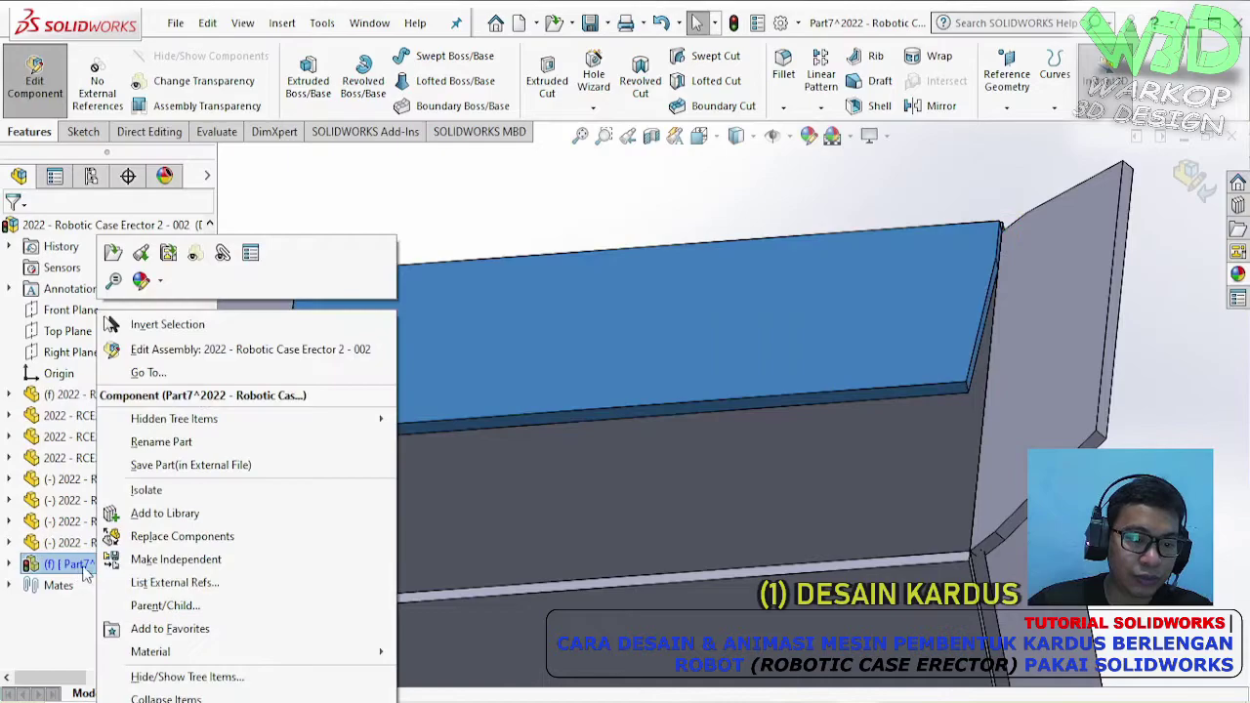
left_click(176, 583)
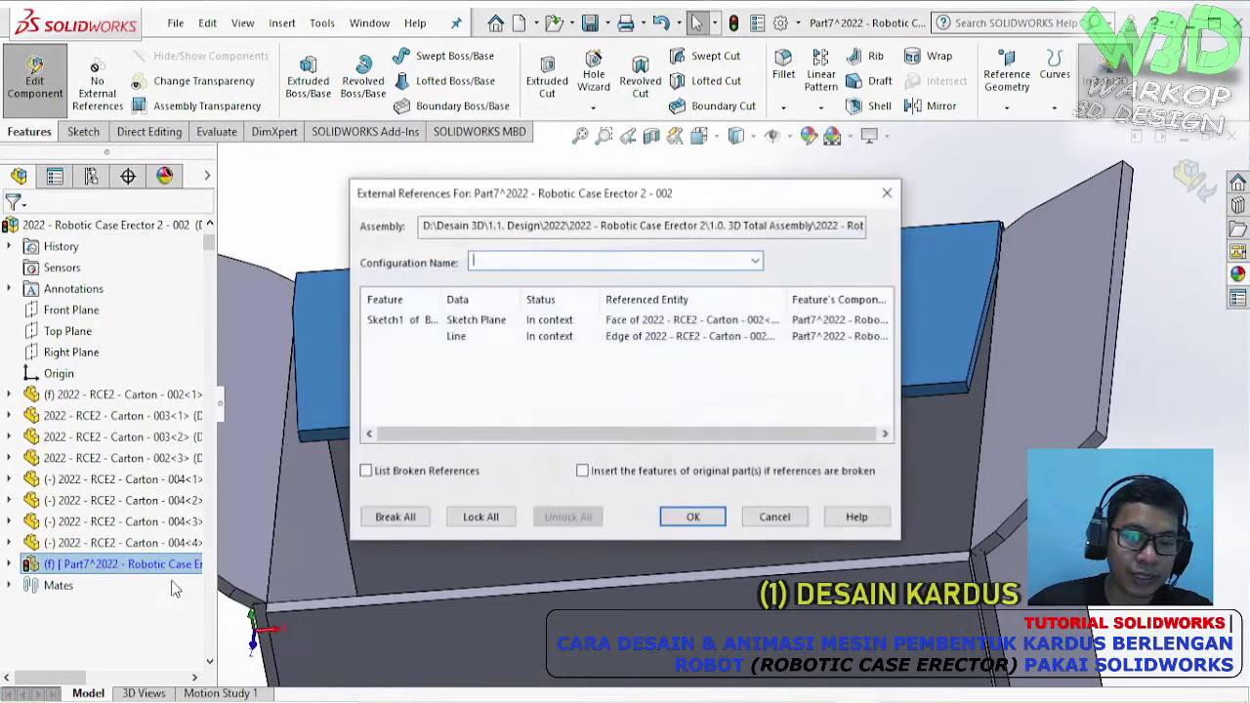
left_click(394, 517)
left_click(669, 414)
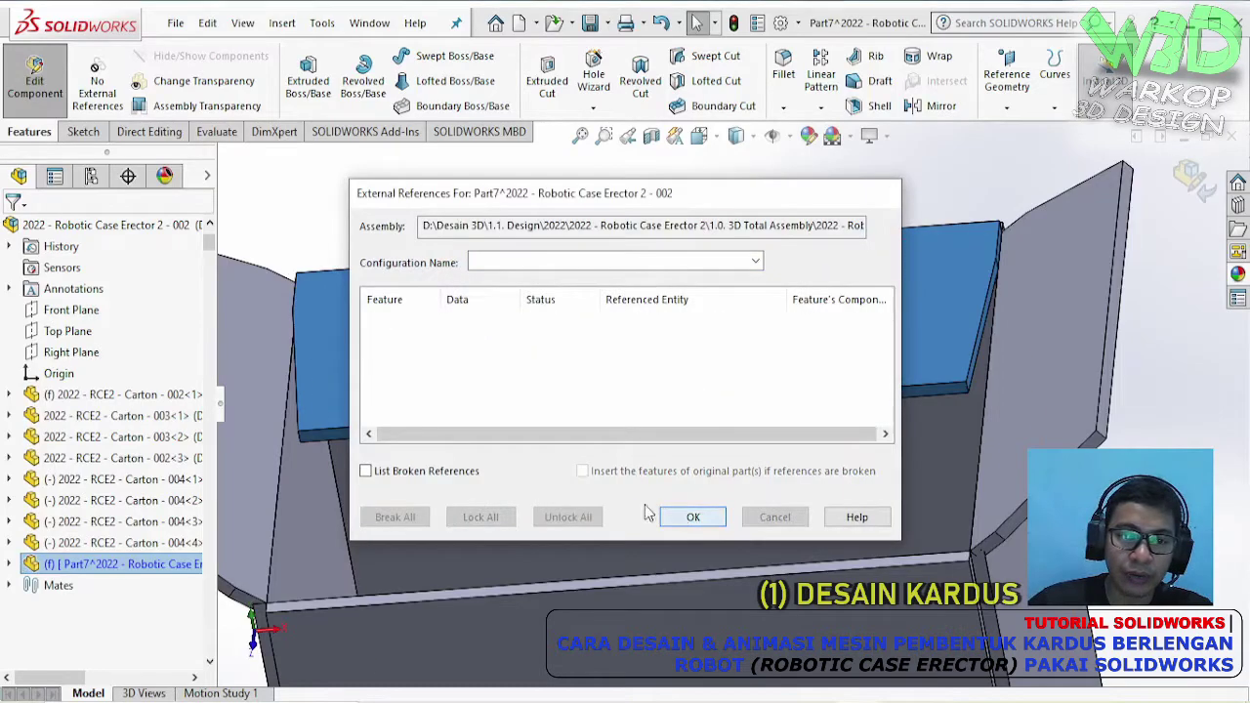
left_click(692, 516)
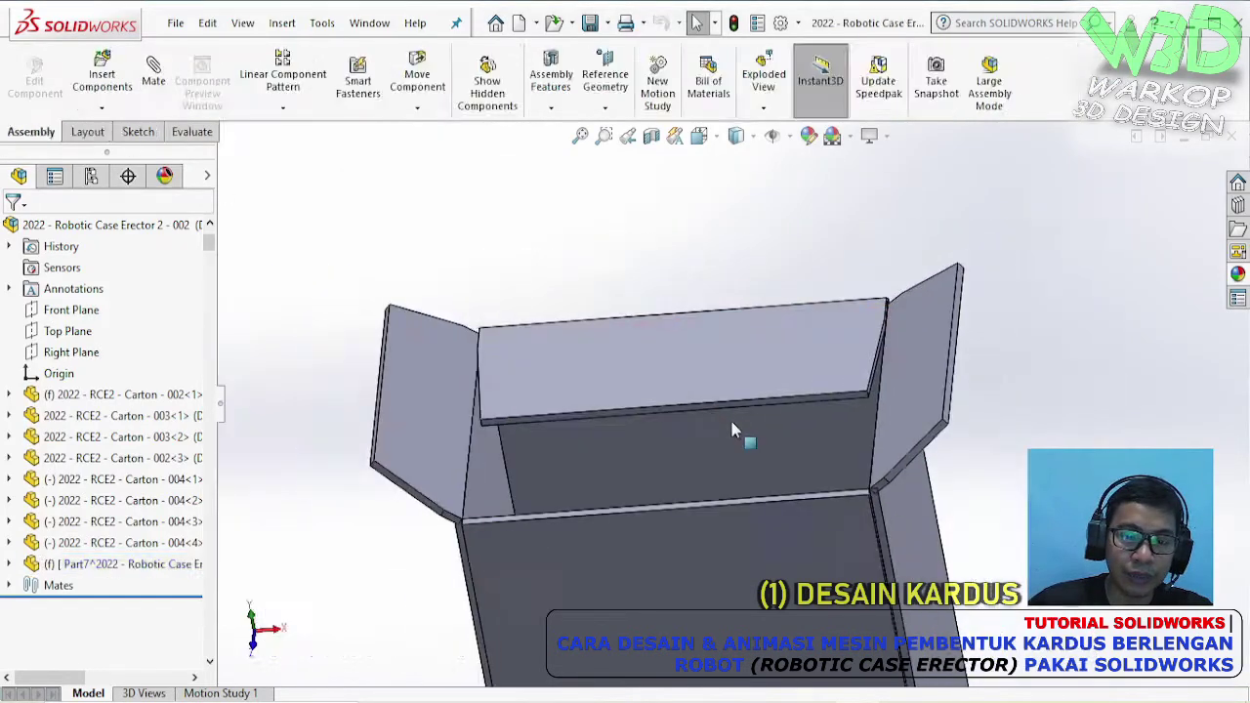
- Float the fixed long flap and move it up, clear of the carton's rear panel
middle_click_drag(729, 417, 755, 416)
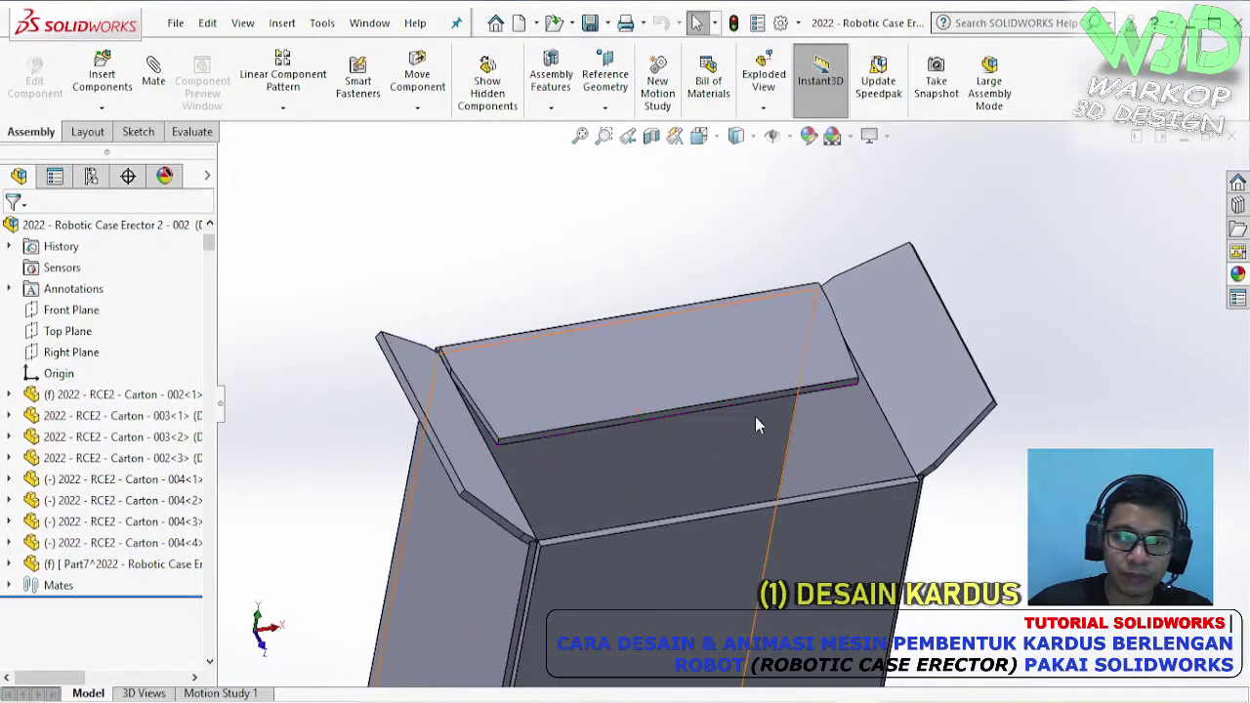
middle_click_drag(717, 342, 722, 369)
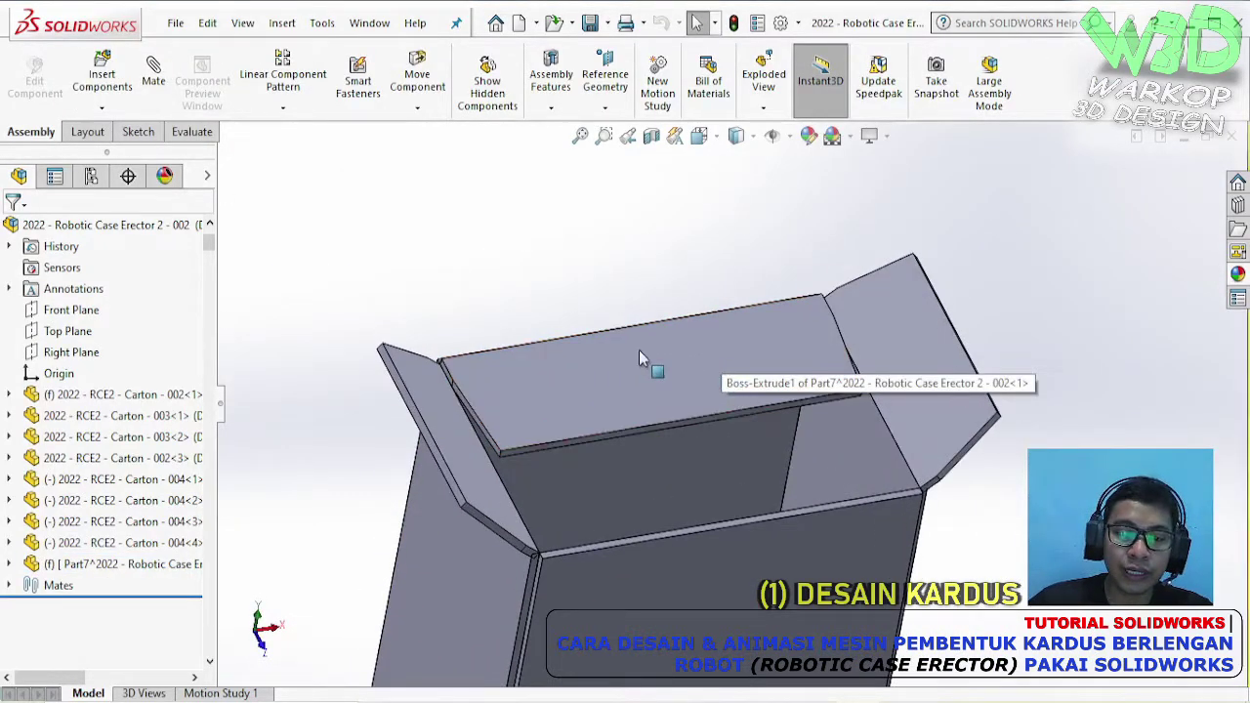
right_click(640, 354)
left_click(683, 332)
left_click_drag(670, 357, 690, 304)
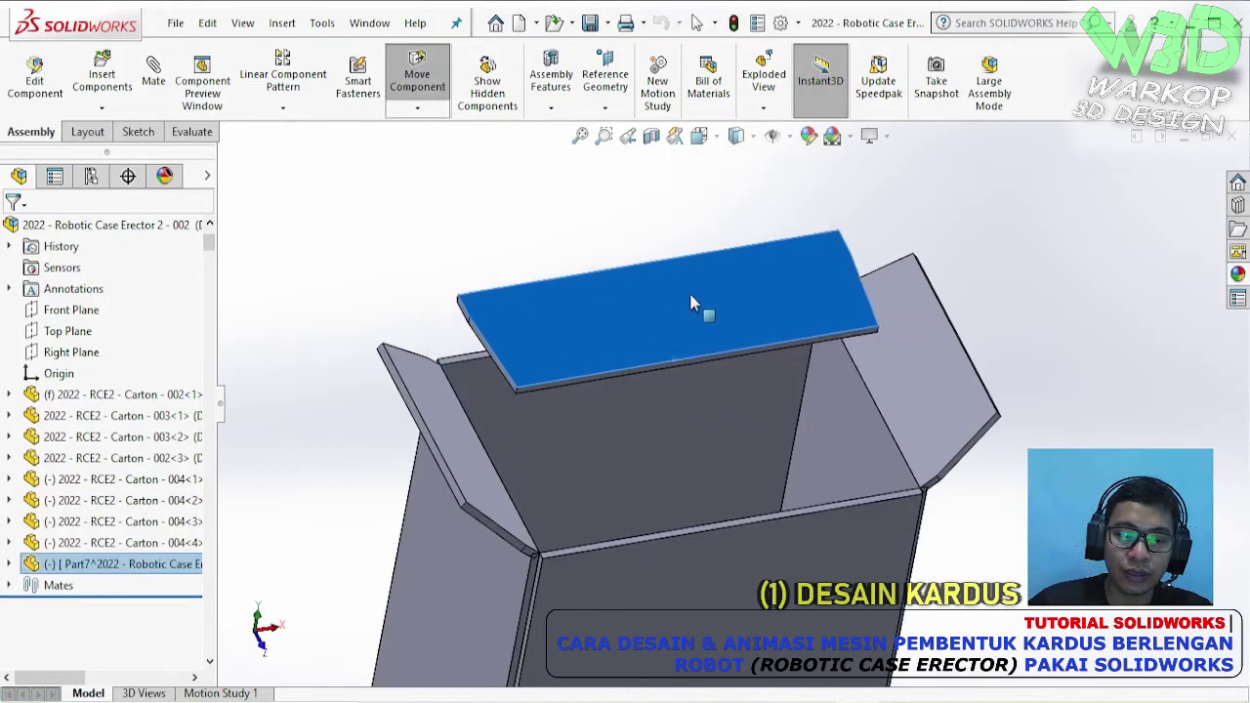
left_click(438, 280)
- Mate the rear panel's upper edge coincident with the long flap's lower hinge edge
middle_click_drag(438, 279, 477, 271)
left_click(494, 368)
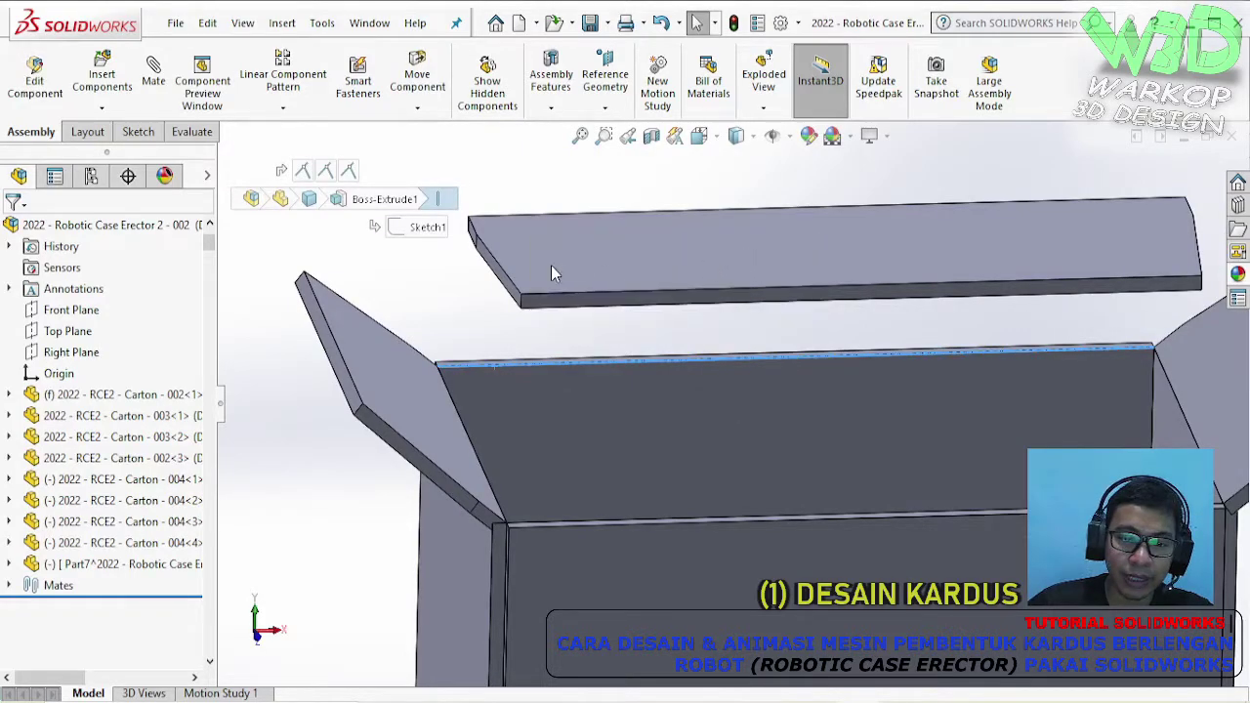
middle_click_drag(551, 265, 468, 256)
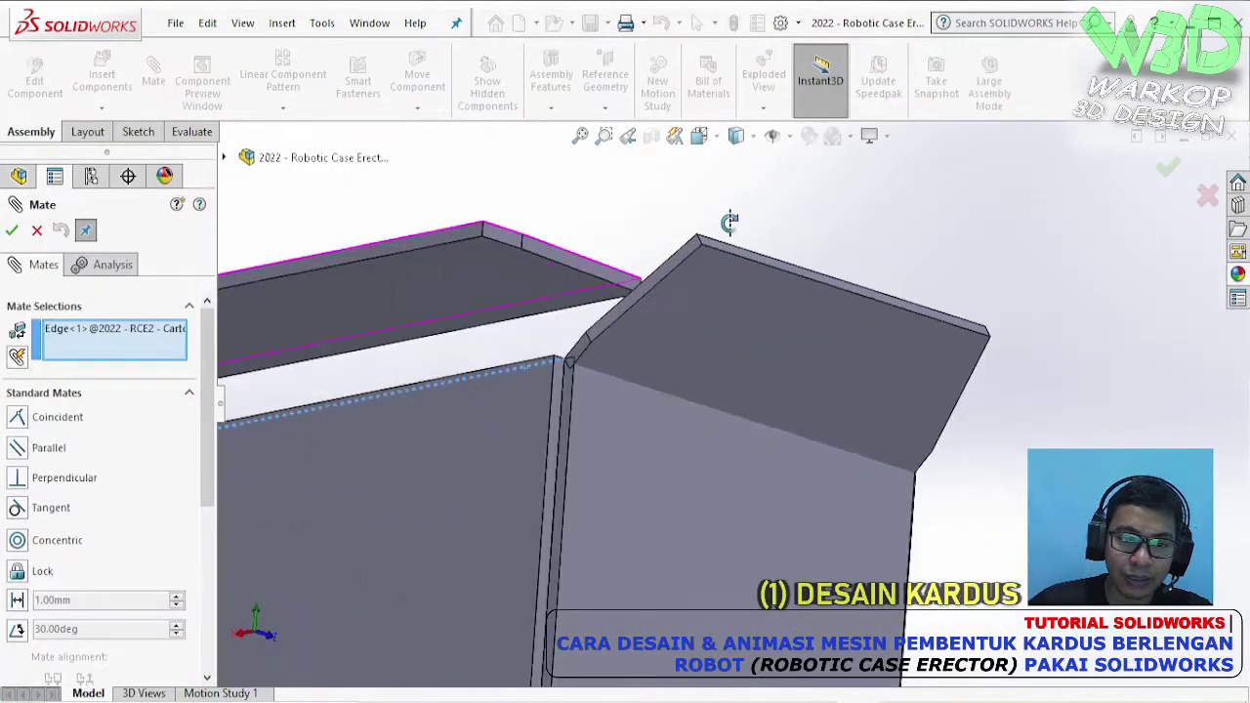
left_click(459, 253)
left_click(430, 220)
- Mate the long flap's short end face coincident with the rear panel's side face and finish mating
middle_click_drag(459, 263, 588, 358)
left_click(589, 357)
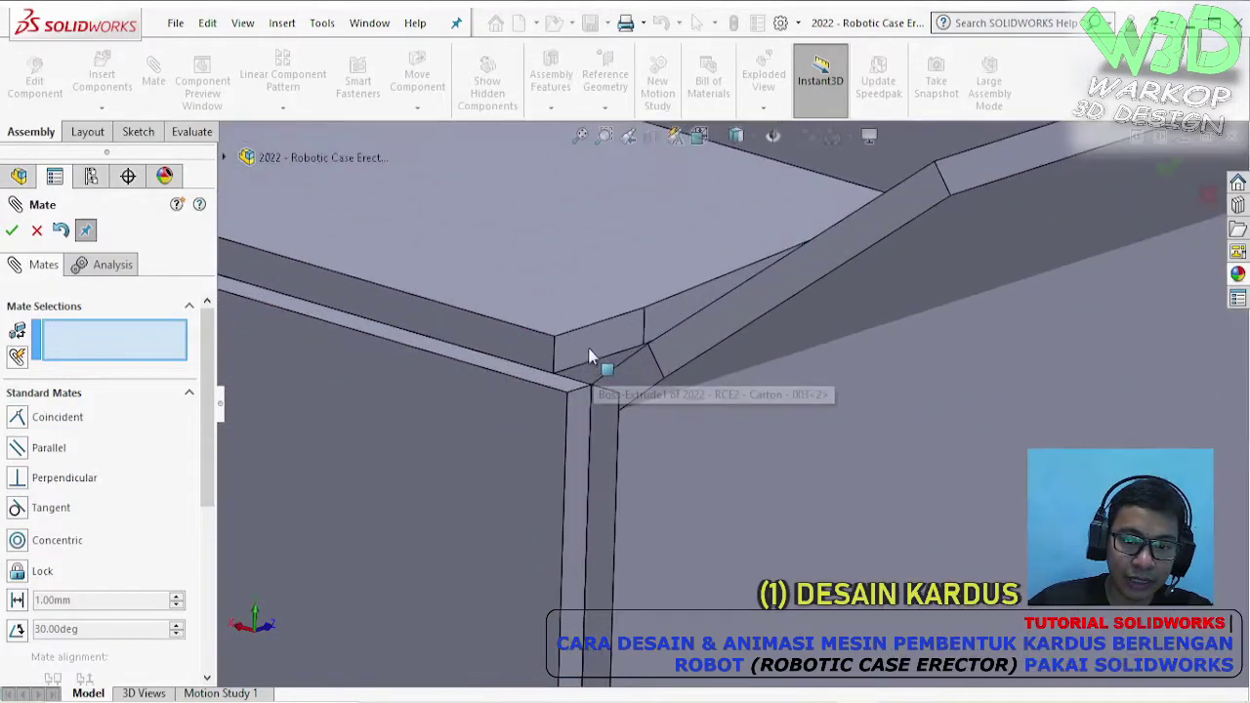
left_click(587, 442)
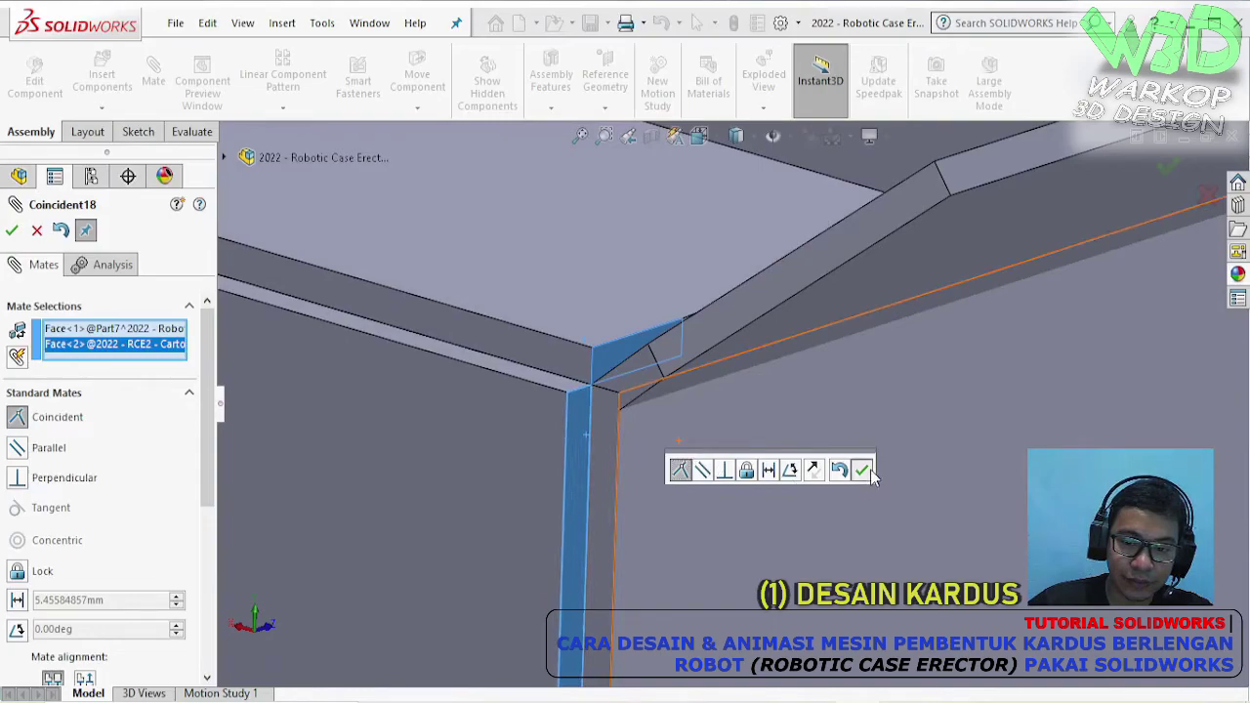
left_click(861, 470)
left_click(12, 230)
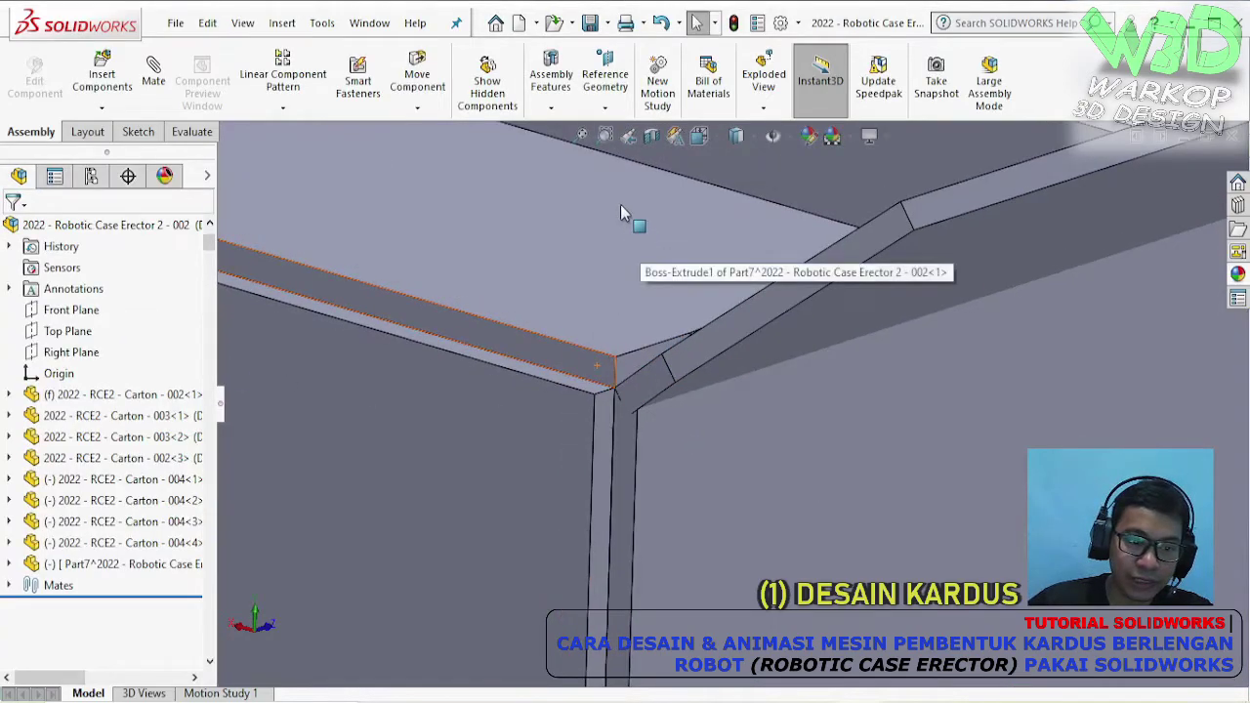
- Swing the mated long flap about its hinge edge on the rear panel
scroll(584, 293, "up", 3)
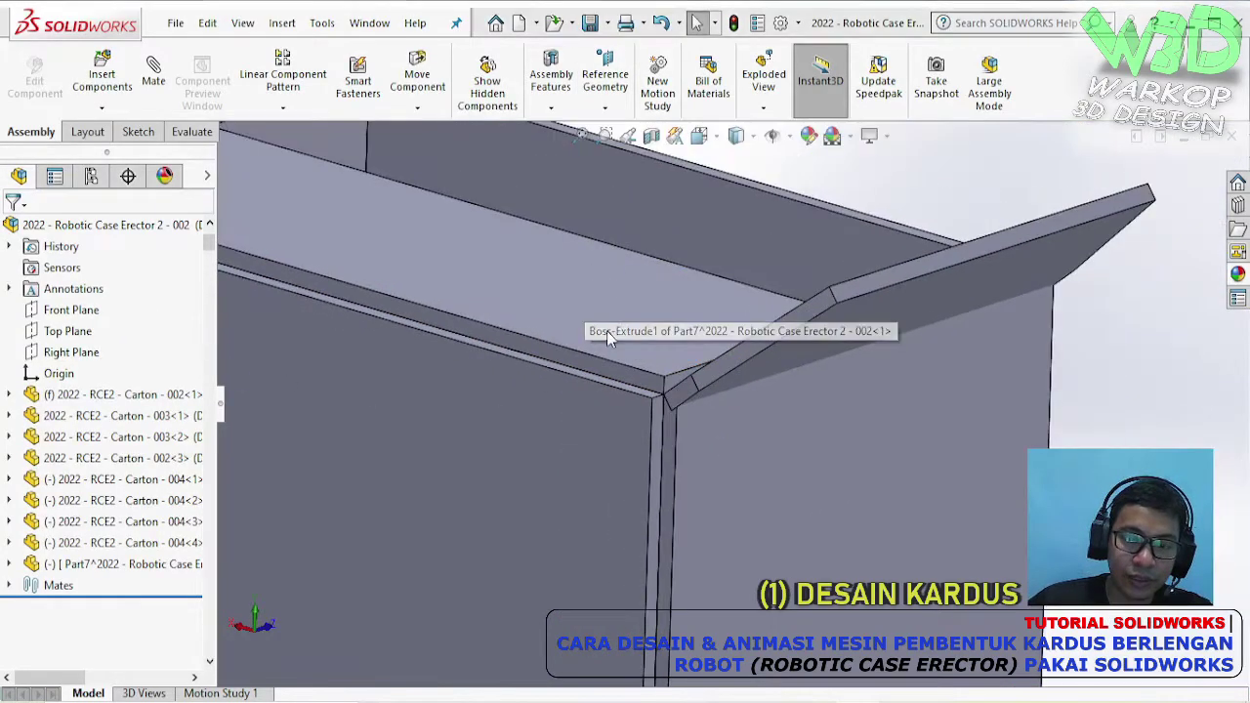
middle_click_drag(460, 390, 547, 297)
left_click_drag(537, 223, 533, 182)
left_click(926, 365)
- Create a copy of the long flap and place it beside the carton's open top
scroll(781, 284, "up", 1)
mouse_move(779, 276)
middle_mouse_down()
mouse_move(781, 296)
mouse_move(713, 298)
mouse_move(763, 259)
middle_mouse_up()
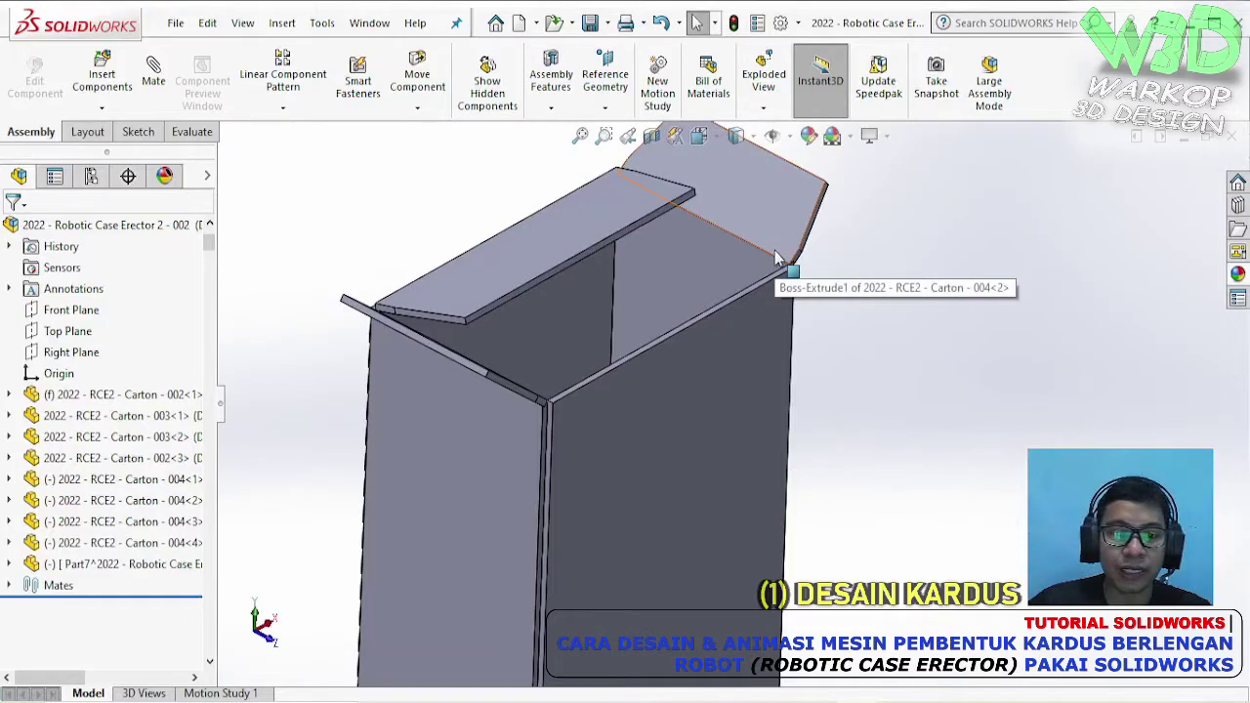
middle_click_drag(761, 263, 626, 312)
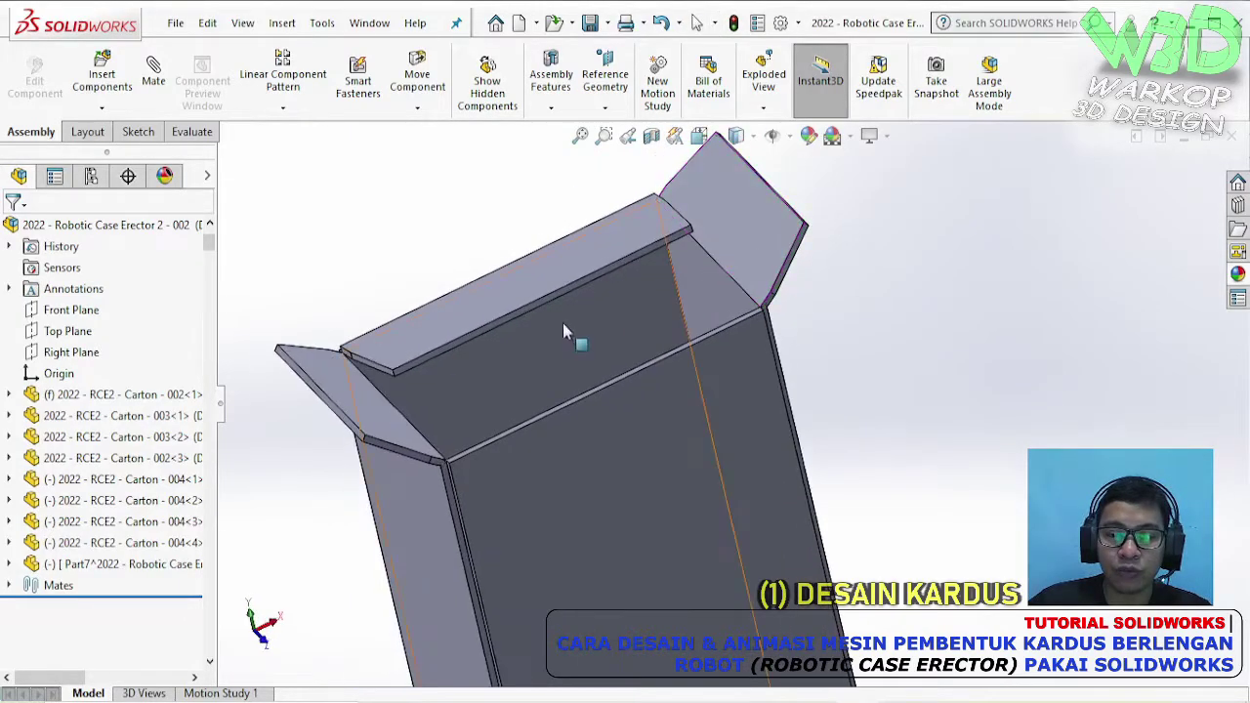
middle_click_drag(682, 265, 722, 259)
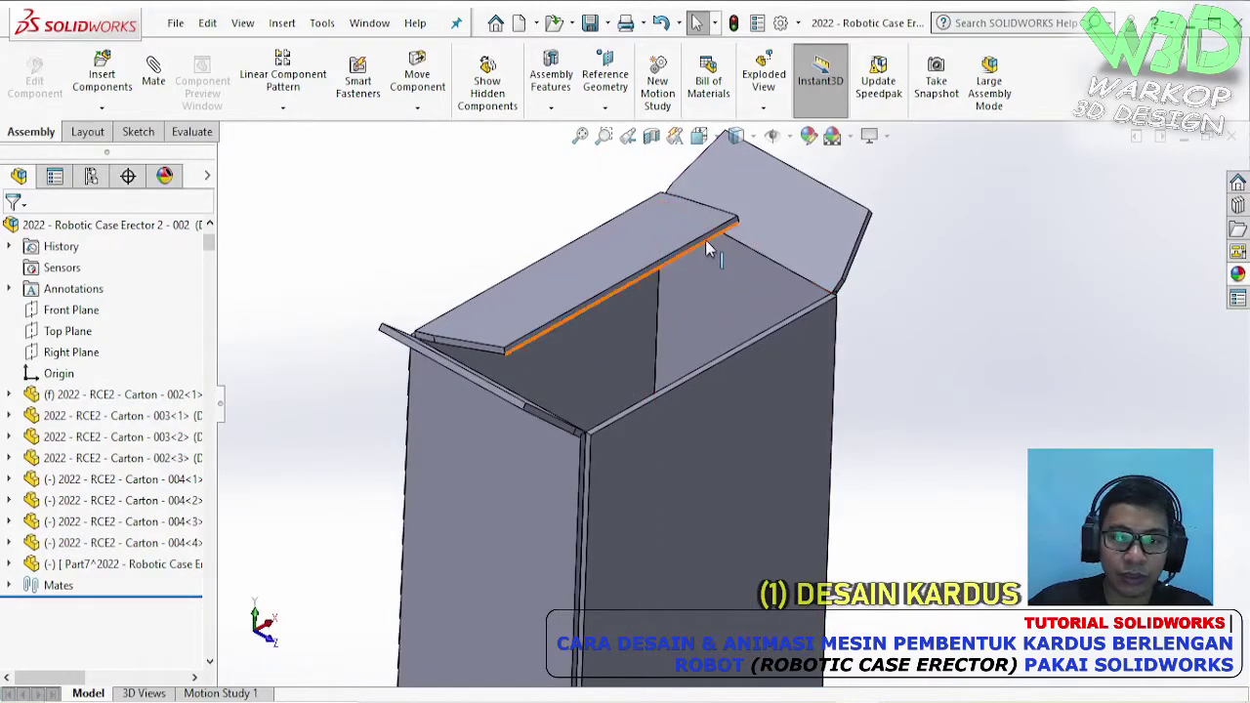
left_click_drag(698, 249, 963, 312, "ctrl")
- Rotate the copied flap with a free drag and move it above the front panel
scroll(1005, 364, "down", 3)
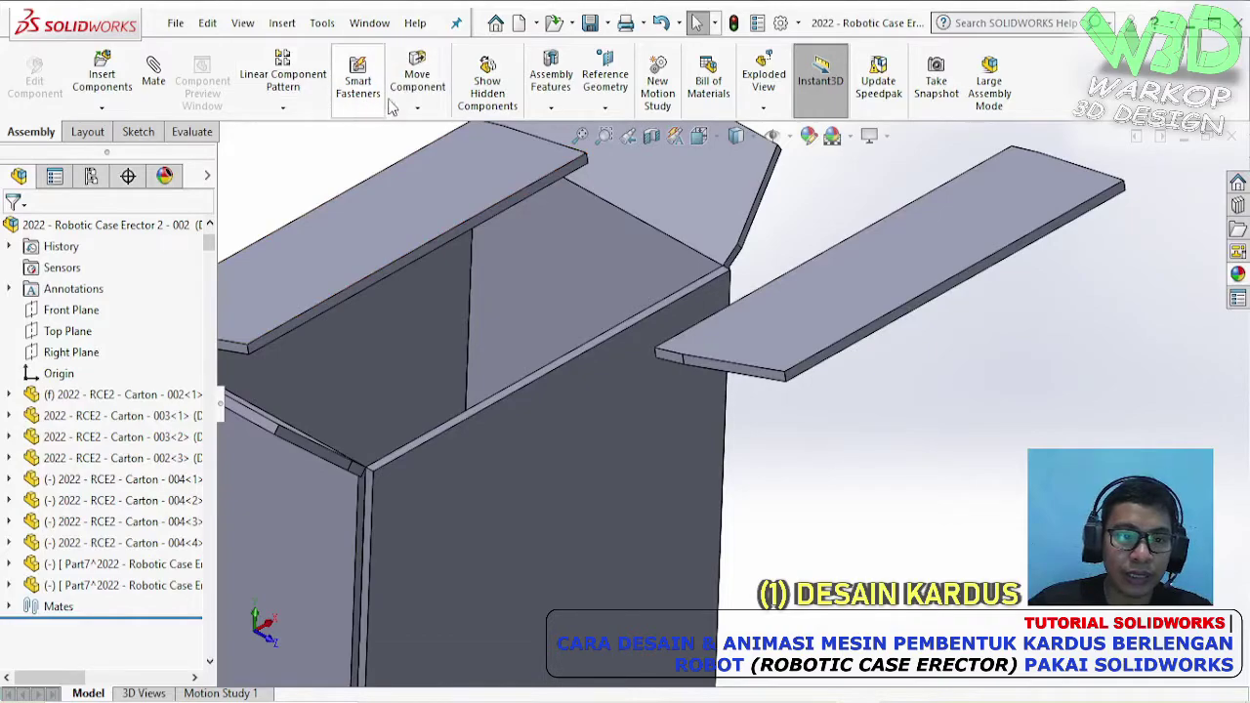
left_click(420, 109)
left_click(427, 154)
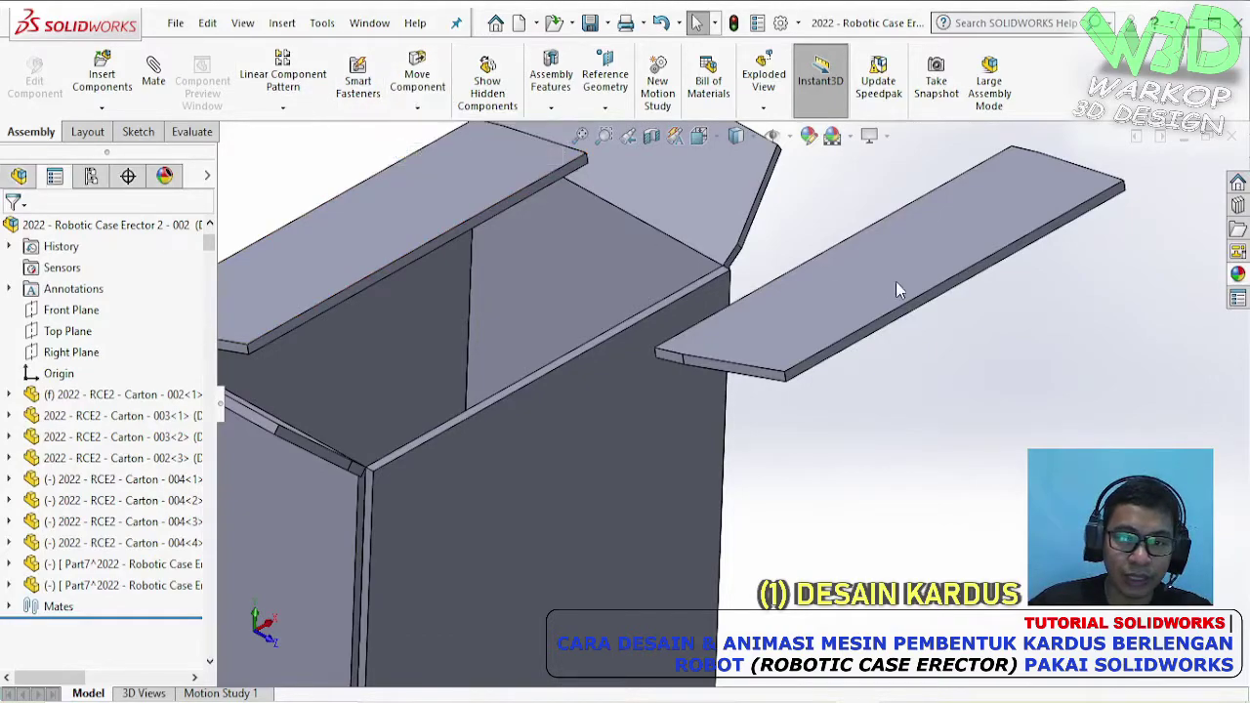
left_click_drag(896, 281, 946, 190)
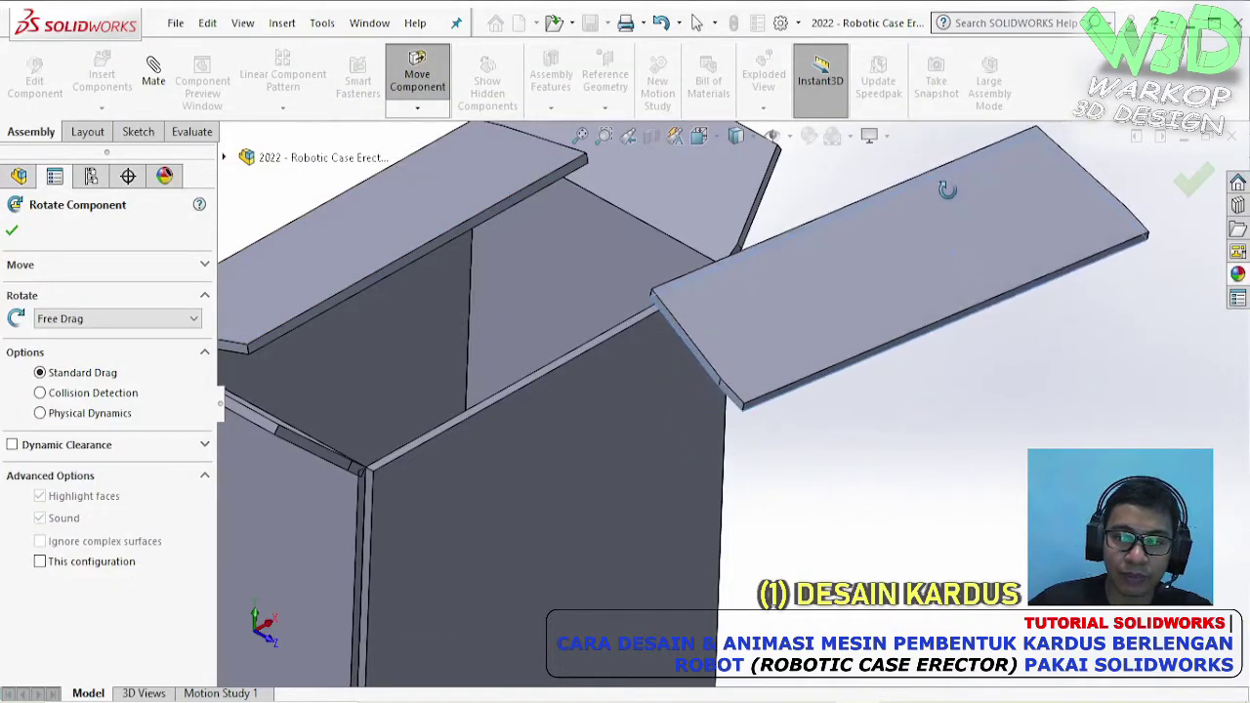
key("Escape")
left_click_drag(873, 277, 642, 178)
- Mate the copied flap's lower long edge coincident with the front panel's inner upper edge
scroll(642, 185, "down", 2)
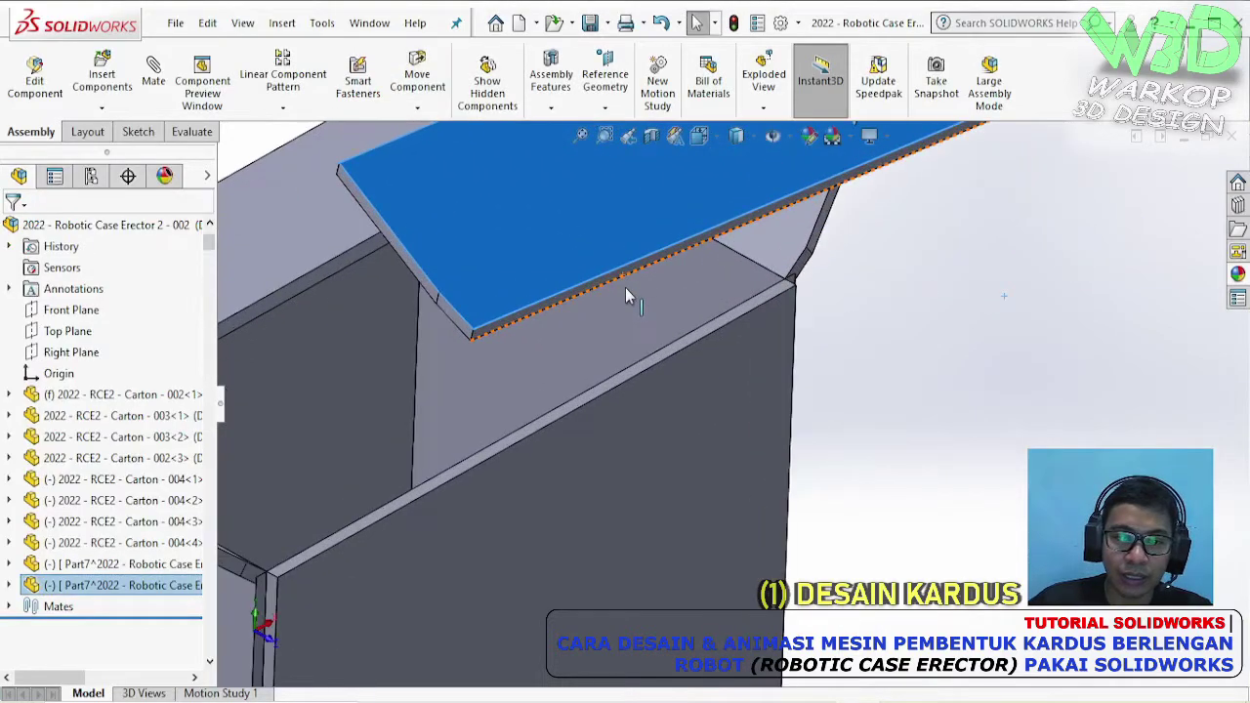
left_click(612, 282)
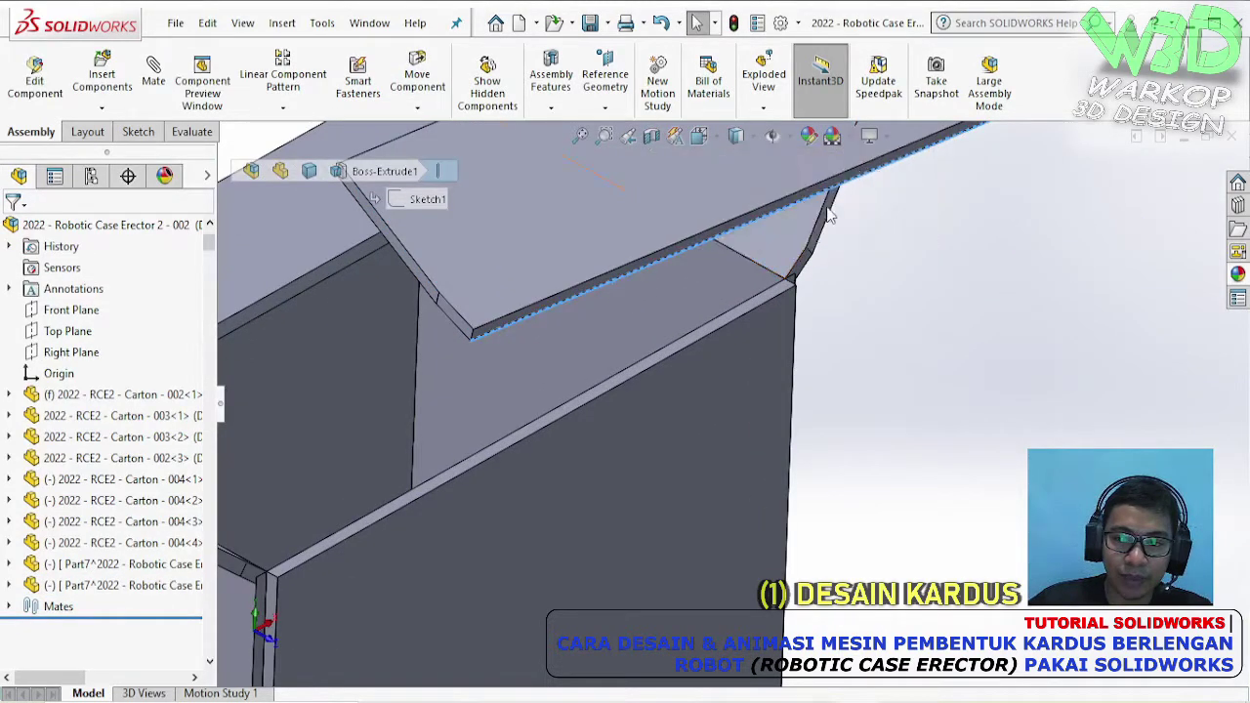
key("m")
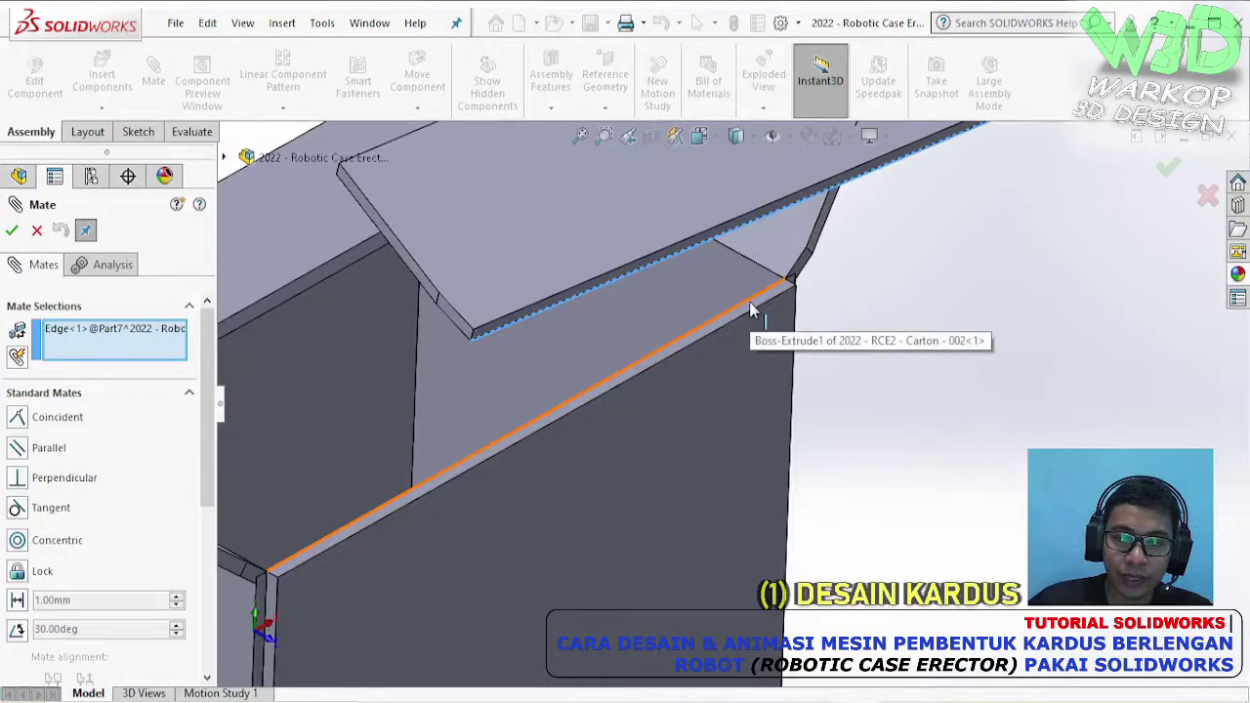
left_click(750, 302)
left_click(955, 280)
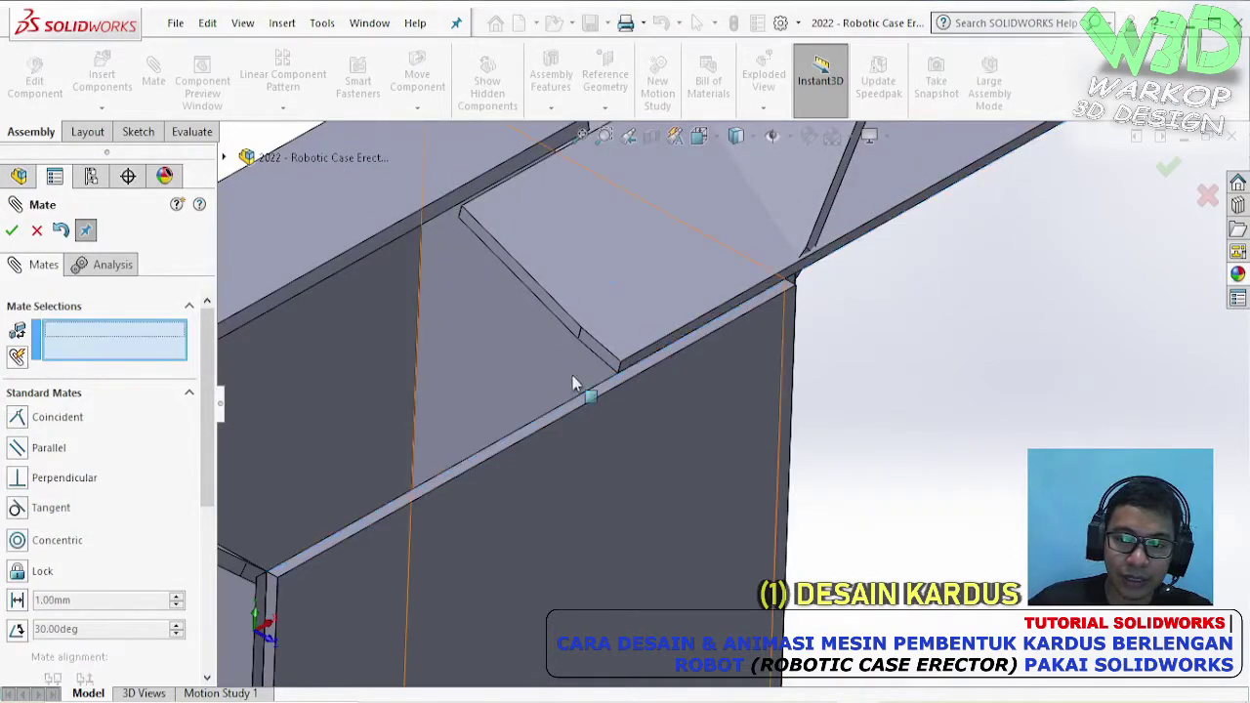
- Mate the copied flap's short end face coincident with the front panel's side face and finish mating
scroll(597, 379, "down", 4)
left_click(630, 358)
scroll(606, 420, "up", 4)
scroll(413, 551, "down", 2)
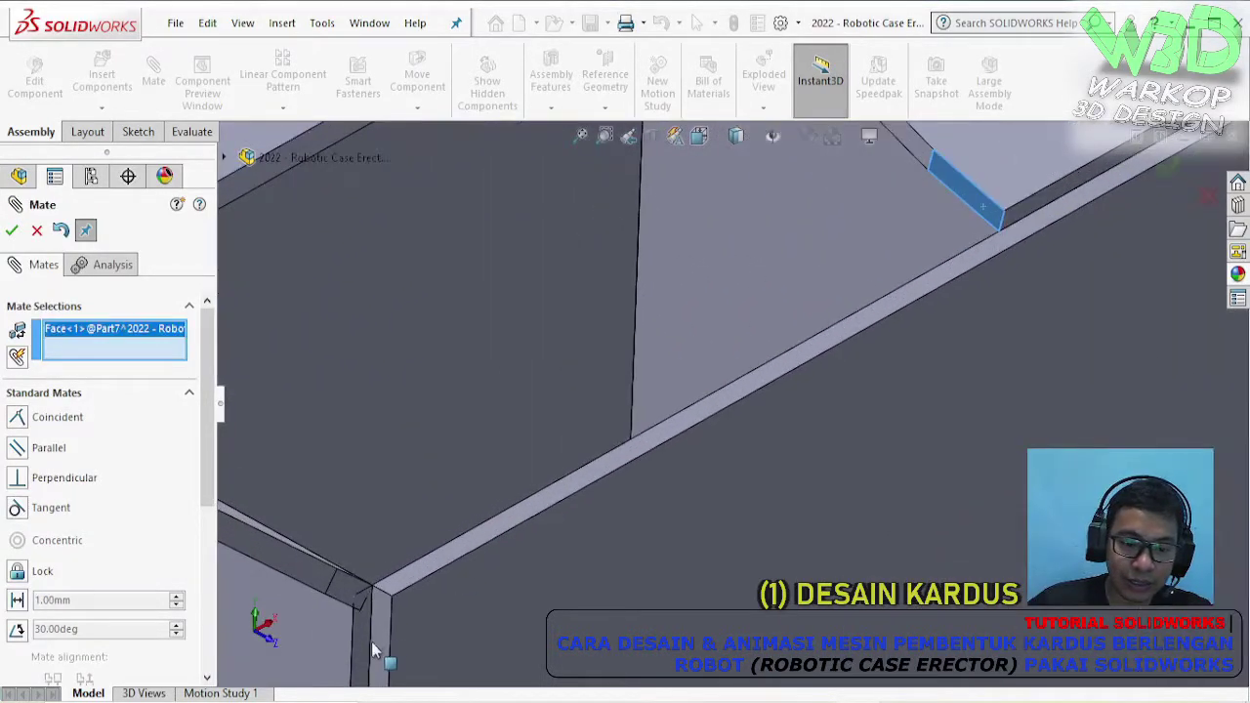
left_click(385, 634)
left_click(365, 659)
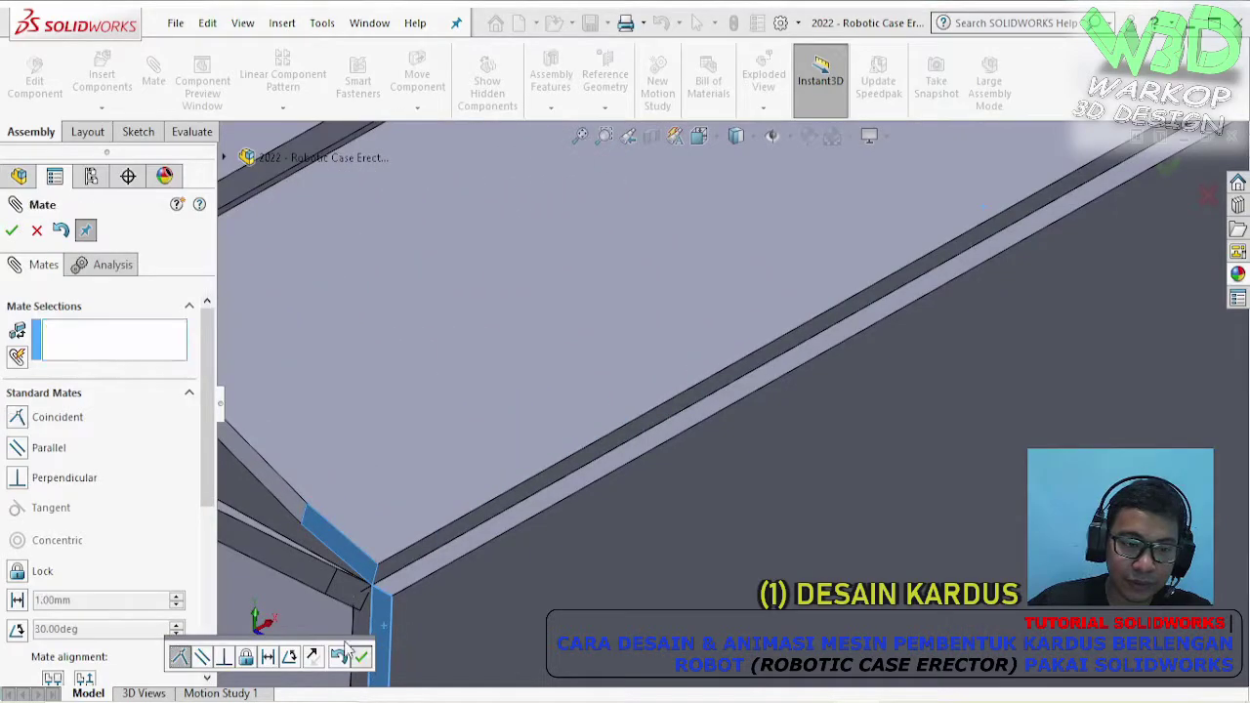
key("Escape")
scroll(631, 394, "up", 8)
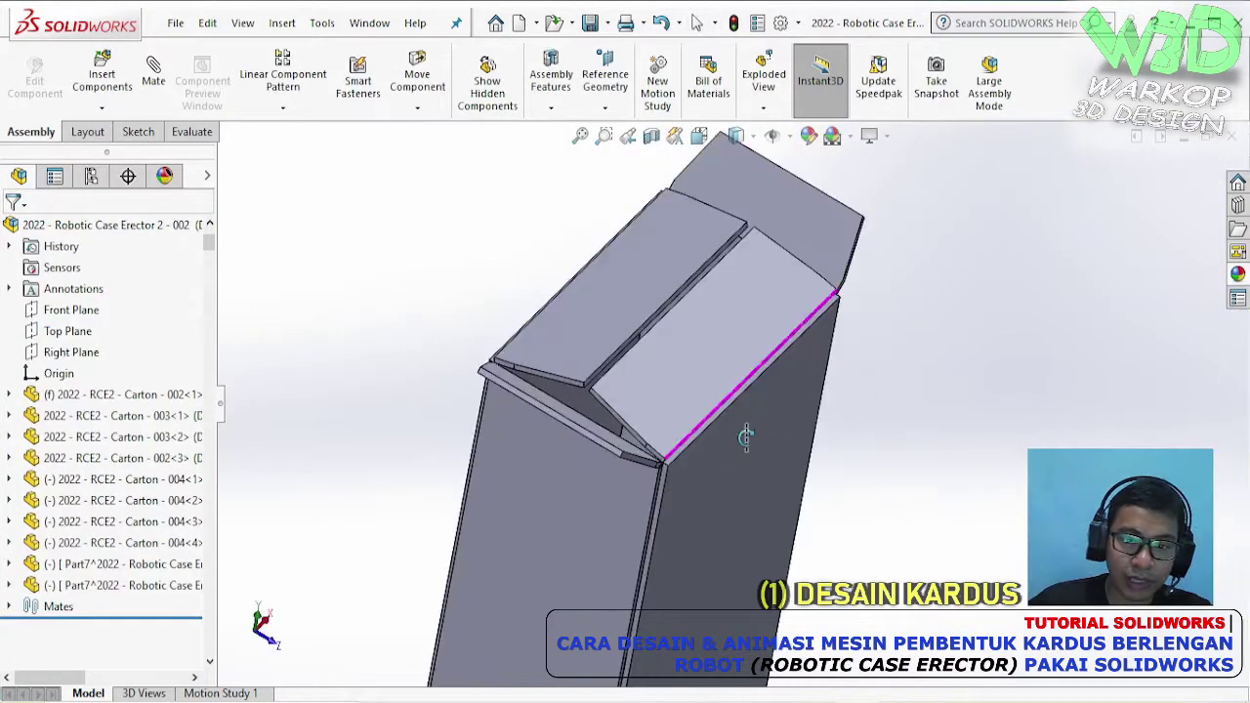
- Swing the newly mated long flap about its hinge edge above the carton's open top
middle_click_drag(830, 445, 678, 554)
left_click(747, 255)
left_click_drag(747, 255, 698, 192)
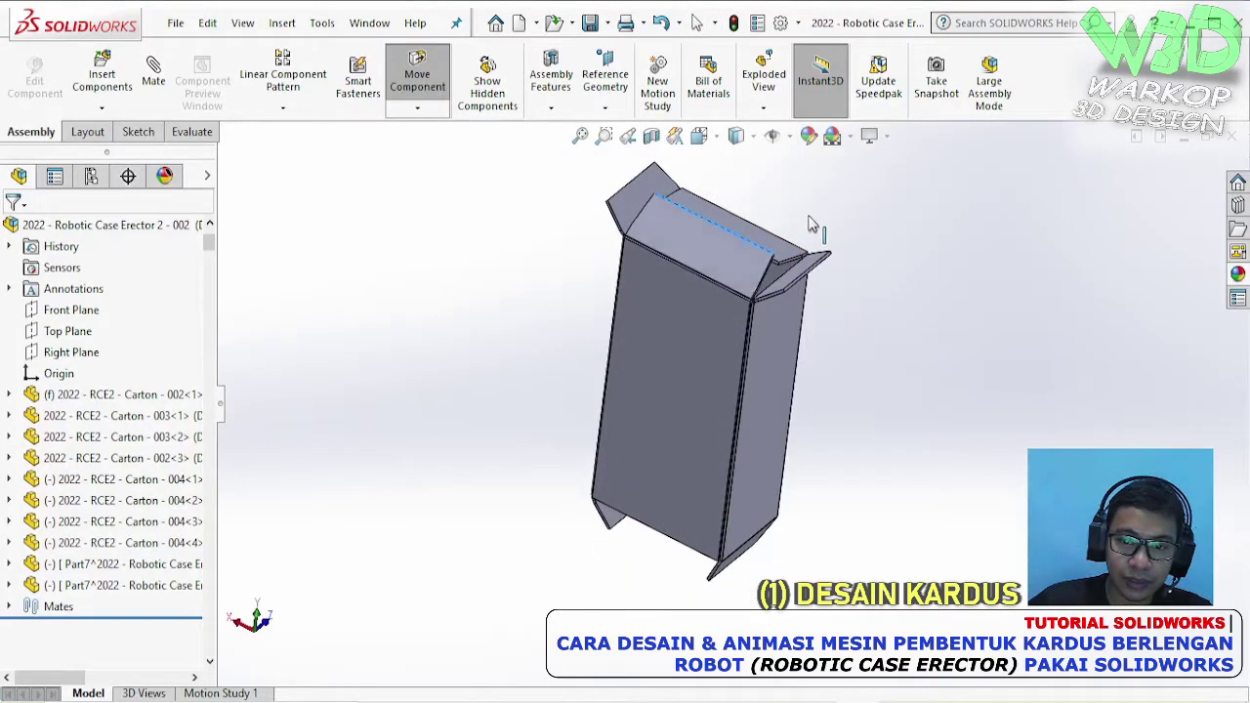
key("Escape")
scroll(875, 255, "down", 2)
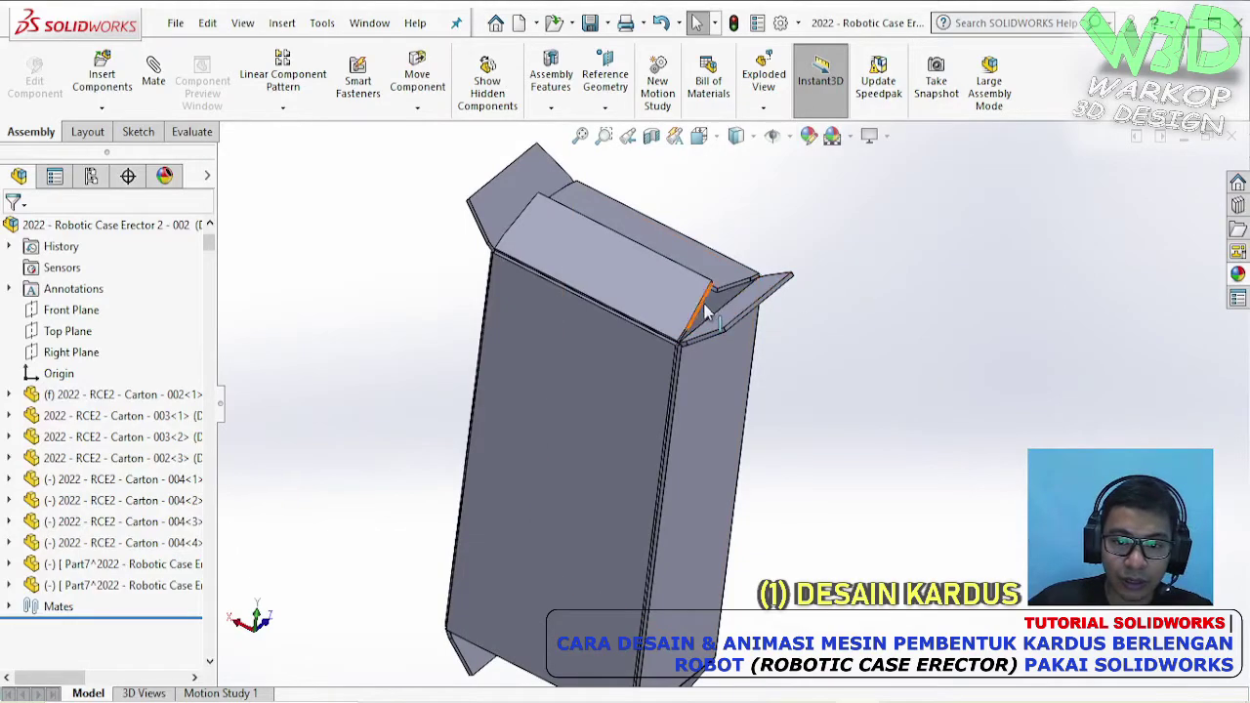
- Create two more copies of the long flap and place them on either side below the carton's open bottom
left_click_drag(705, 311, 327, 414, "ctrl")
middle_click_drag(472, 483, 591, 438, "ctrl")
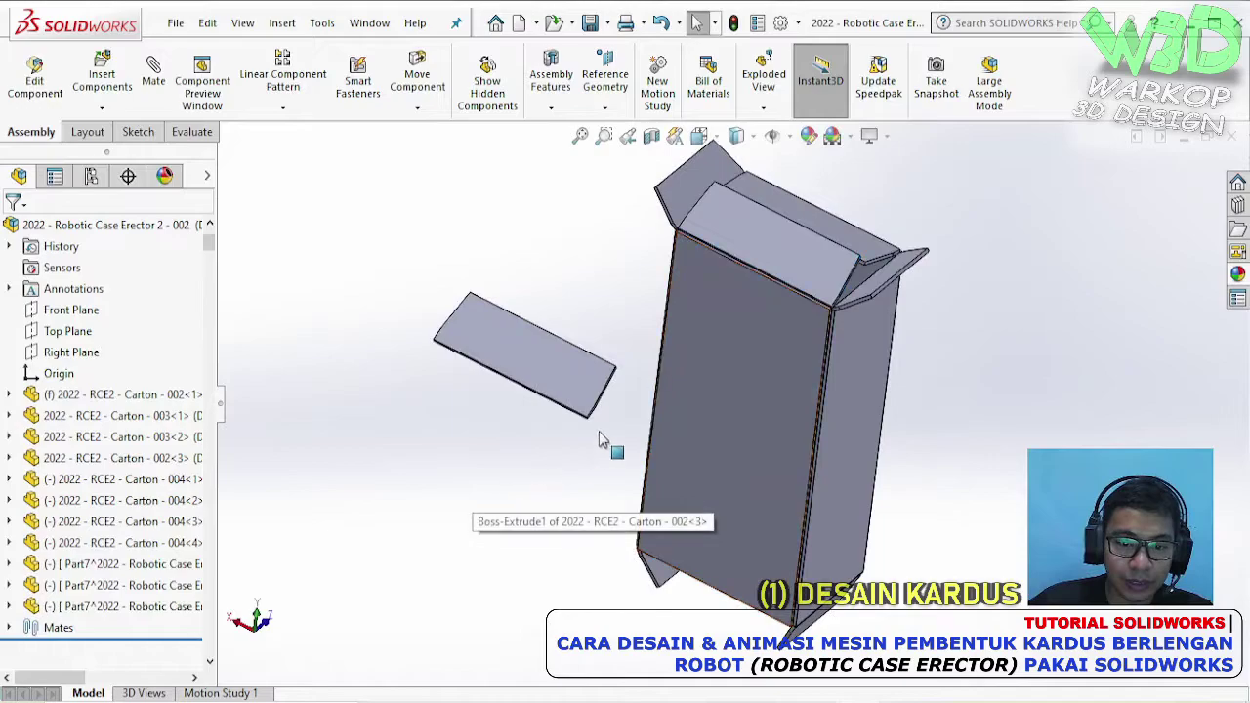
left_click_drag(845, 289, 511, 505, "ctrl")
scroll(752, 444, "down", 3)
middle_click_drag(753, 444, 683, 366)
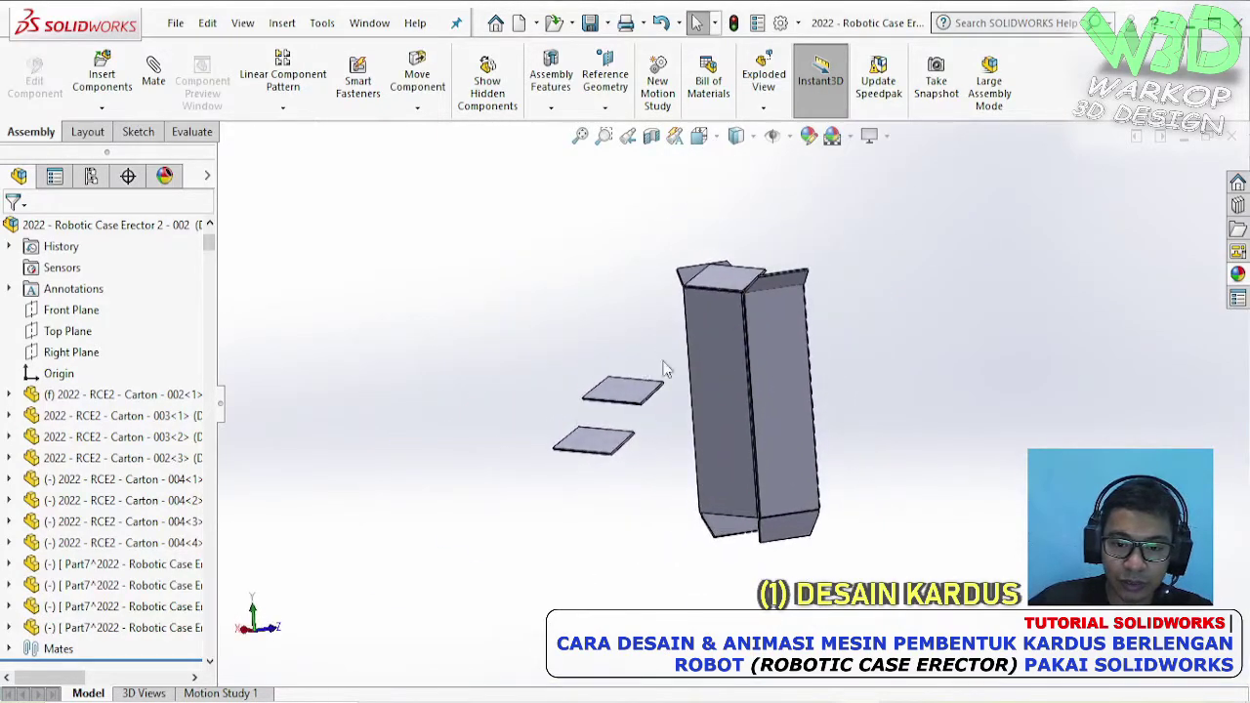
left_click_drag(621, 396, 732, 576)
middle_click_drag(710, 429, 767, 274)
scroll(721, 436, "down", 4)
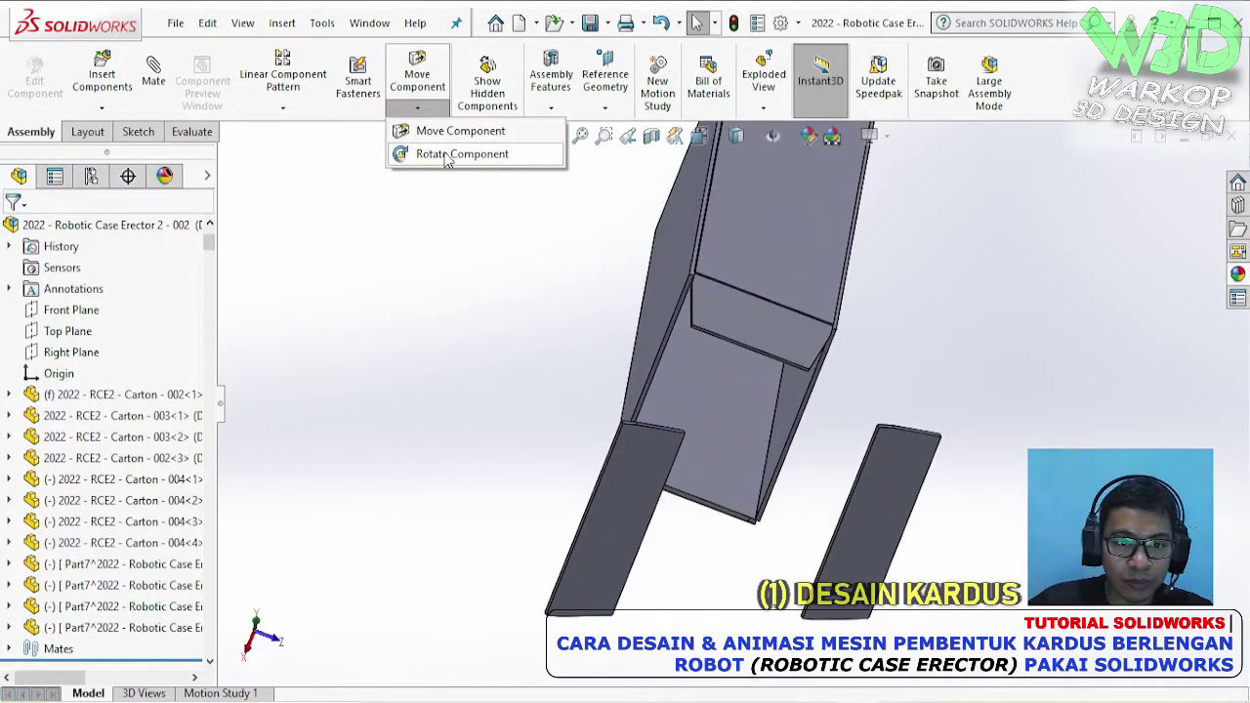
- Rotate both copied flaps with free drags to orient them for the carton's bottom opening
left_click(459, 154)
mouse_move(651, 474)
left_mouse_down()
mouse_move(577, 424)
mouse_move(652, 475)
left_mouse_up()
left_click_drag(865, 485, 935, 571)
key("Escape")
- Mate the first bottom flap's long edge coincident with the inner lower edge of the adjacent wide panel
scroll(704, 330, "down", 3)
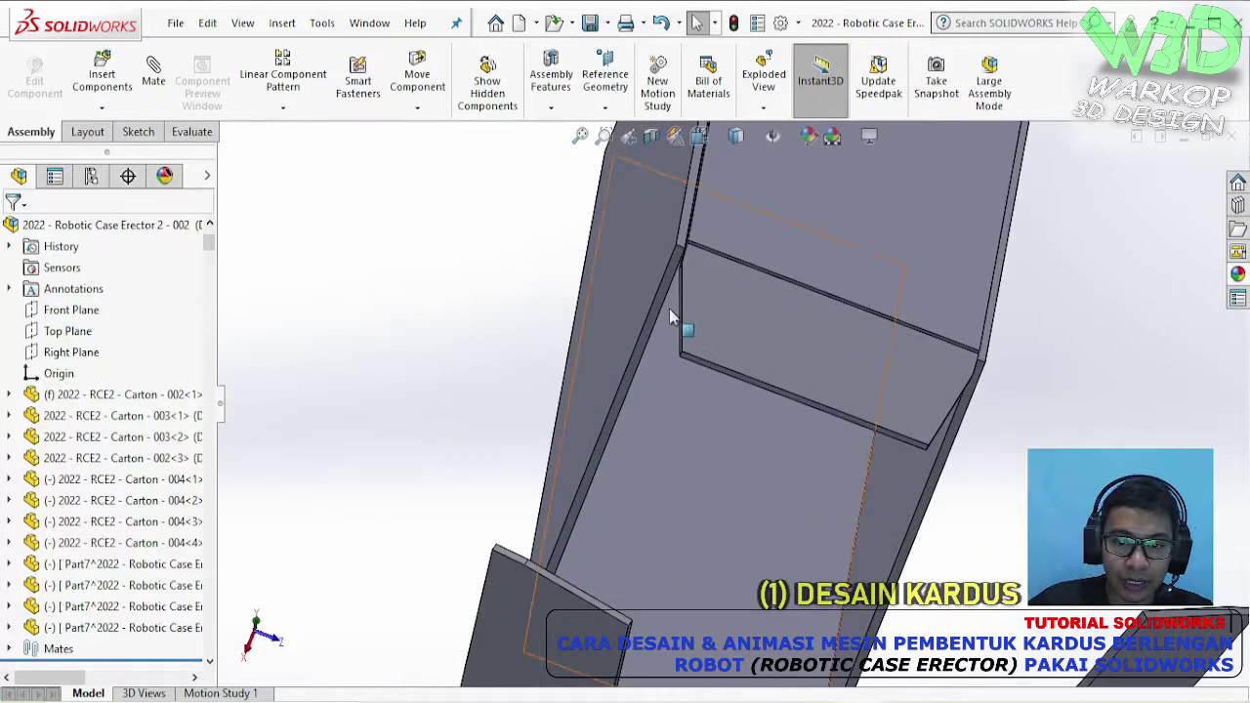
left_click(664, 315)
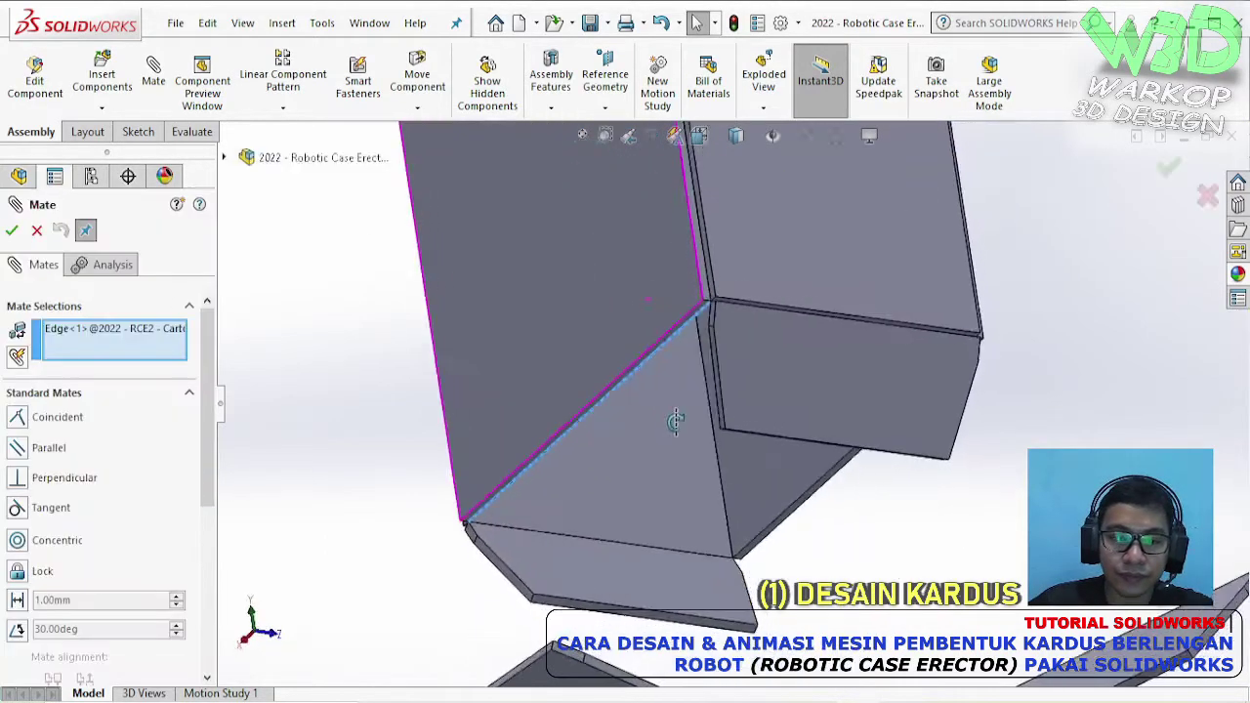
middle_click_drag(670, 419, 557, 599)
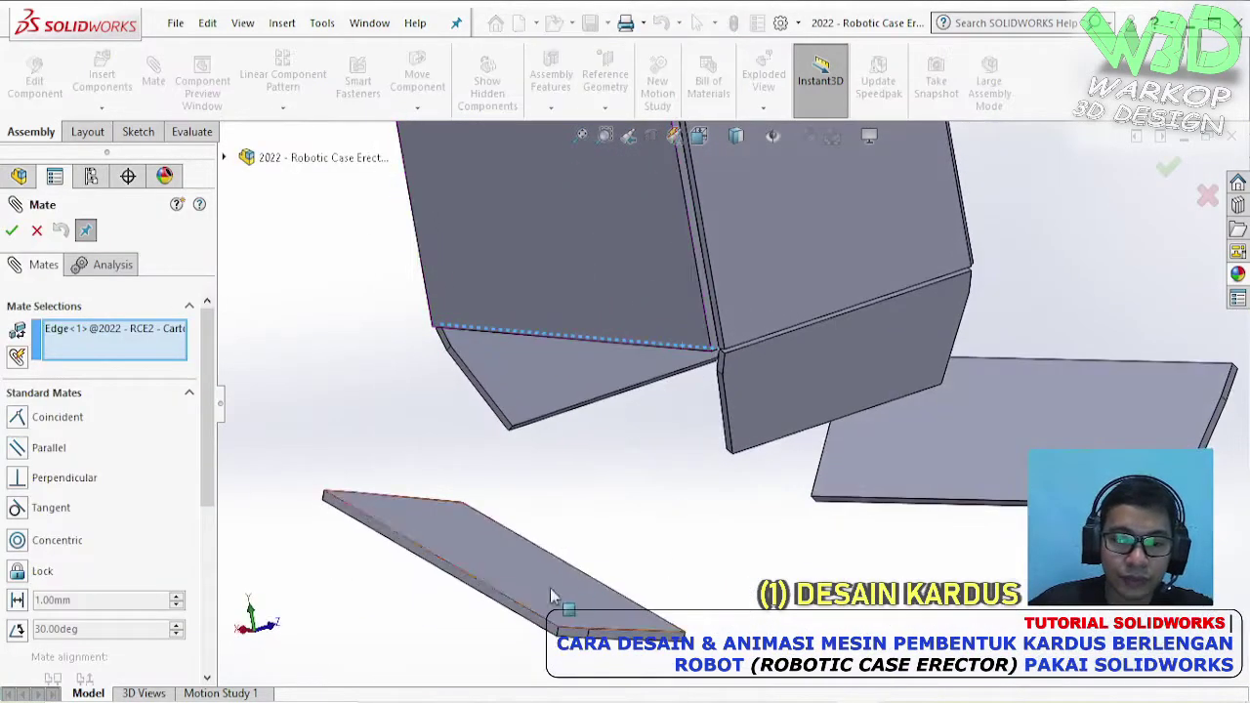
left_click(478, 586)
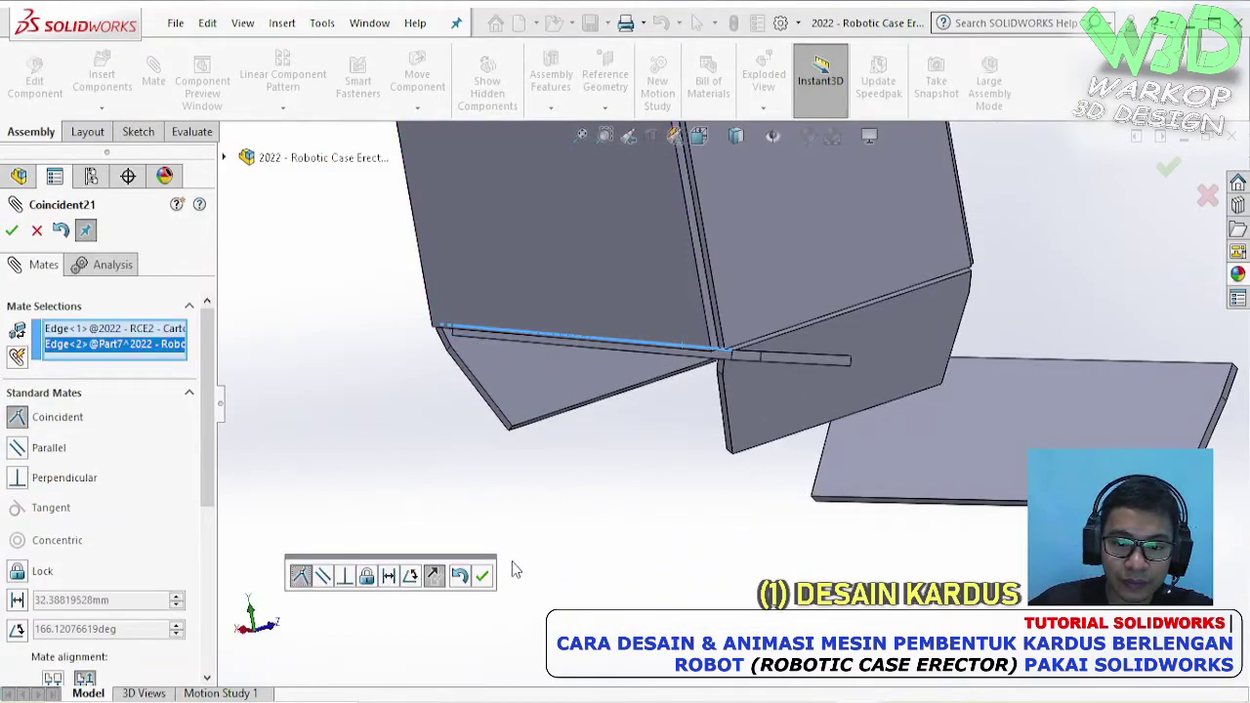
left_click(484, 577)
- Mate the first bottom flap's short end face coincident with the wide panel's narrow side face
scroll(742, 367, "down", 4)
left_click(735, 355)
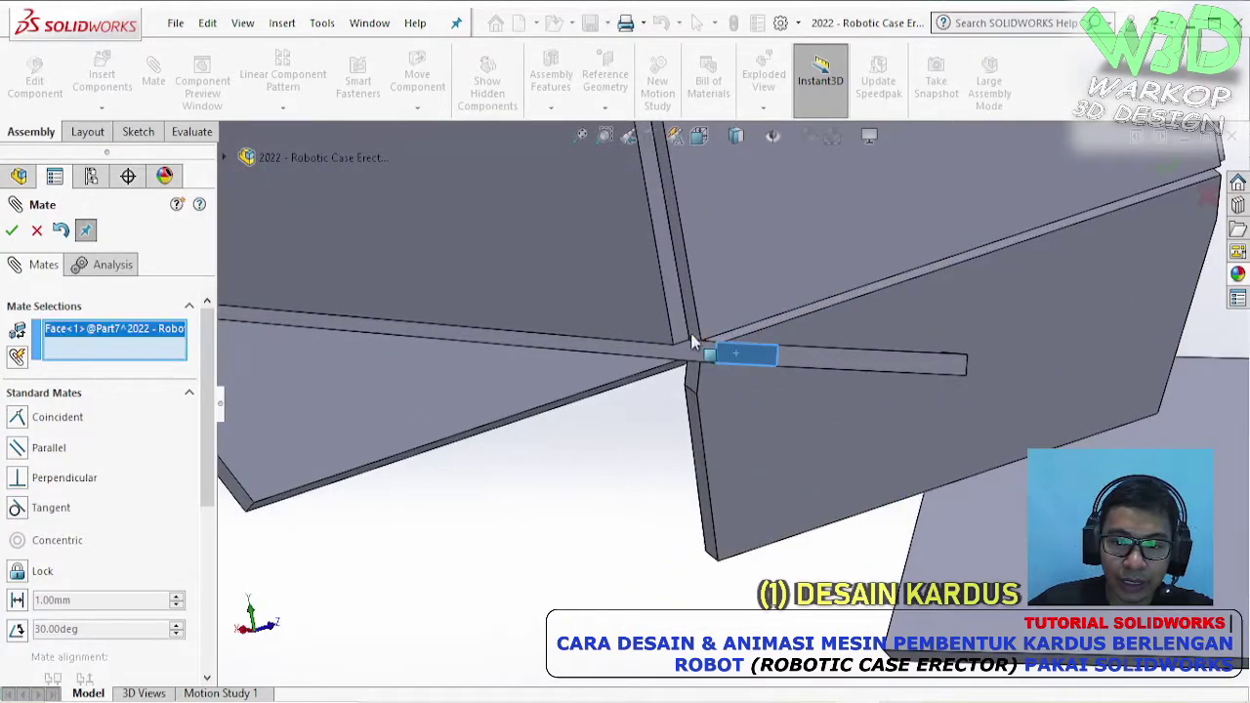
left_click(676, 321)
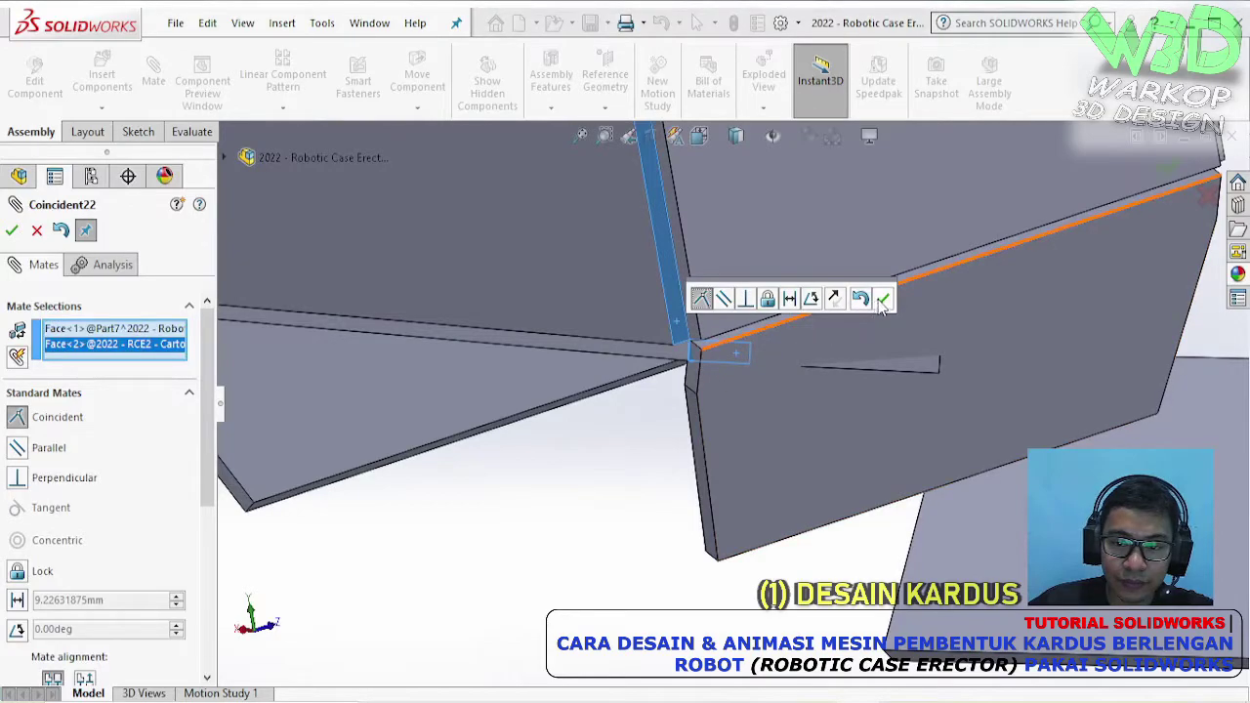
left_click(867, 295)
- Mate the second bottom flap's long edge coincident with the inner lower edge of the opposite wide panel
scroll(915, 318, "up", 5)
middle_click_drag(907, 438, 742, 371)
scroll(703, 326, "down", 5)
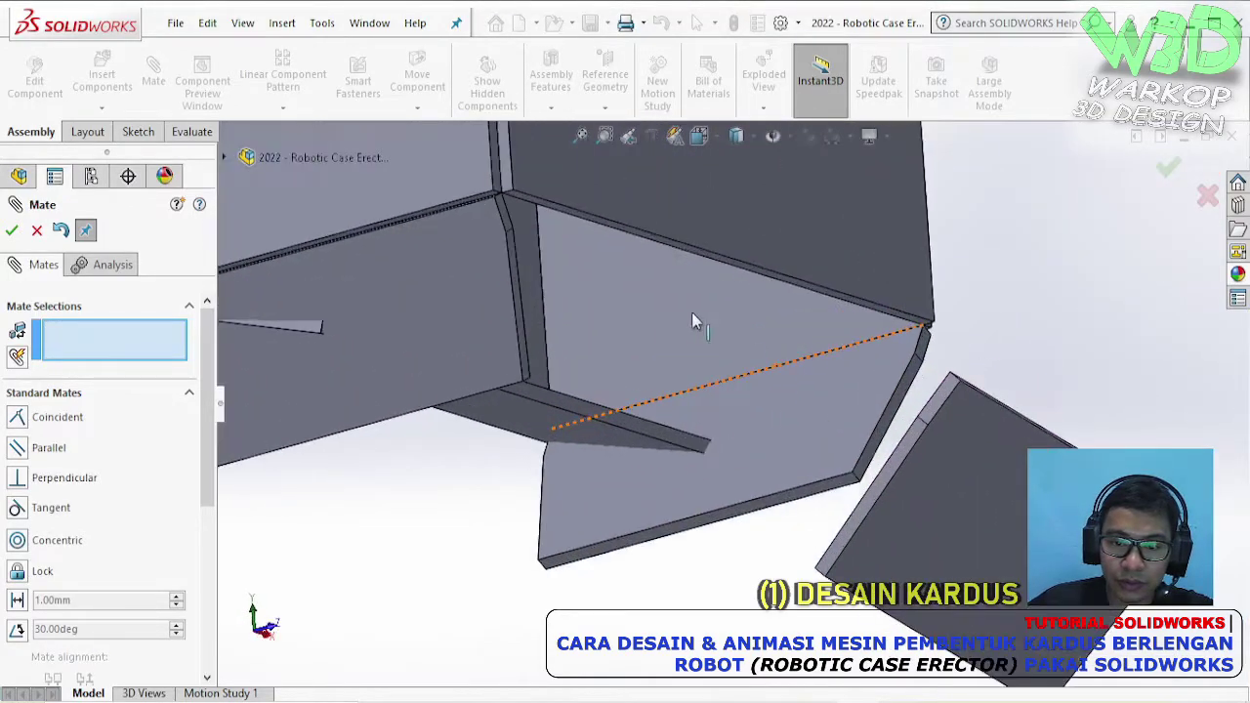
left_click(794, 278)
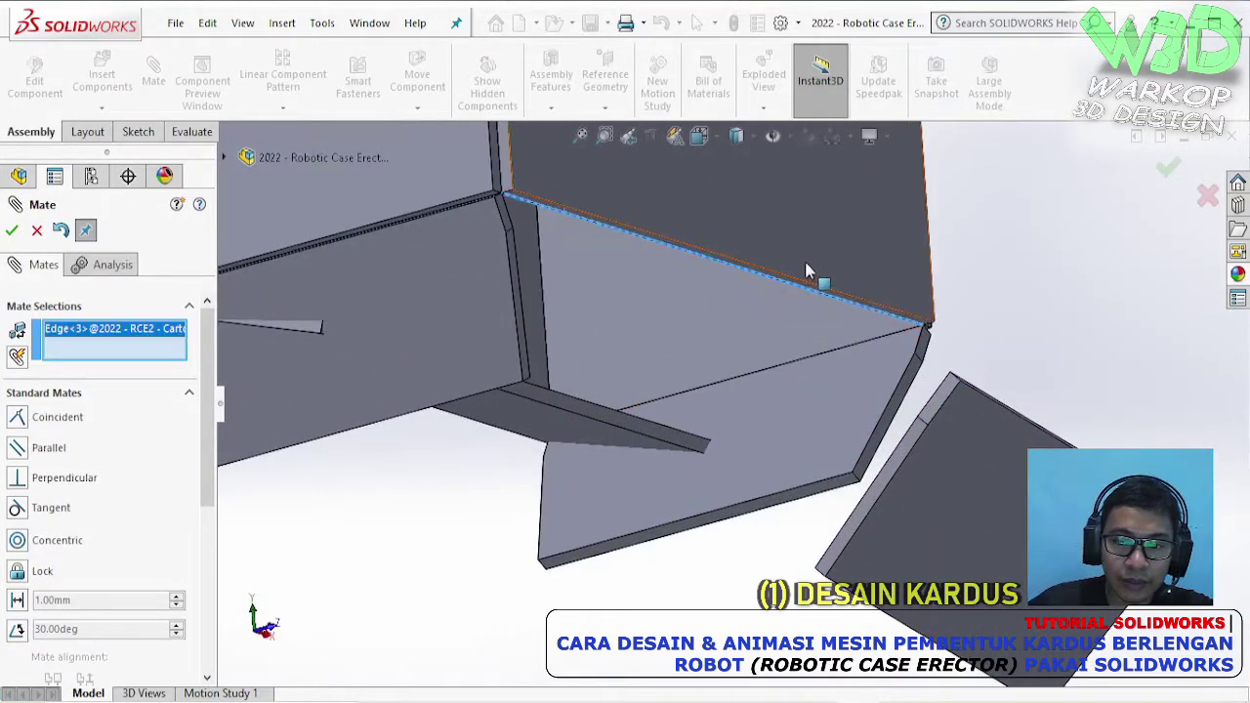
middle_click_drag(795, 278, 742, 322)
left_click(1074, 528)
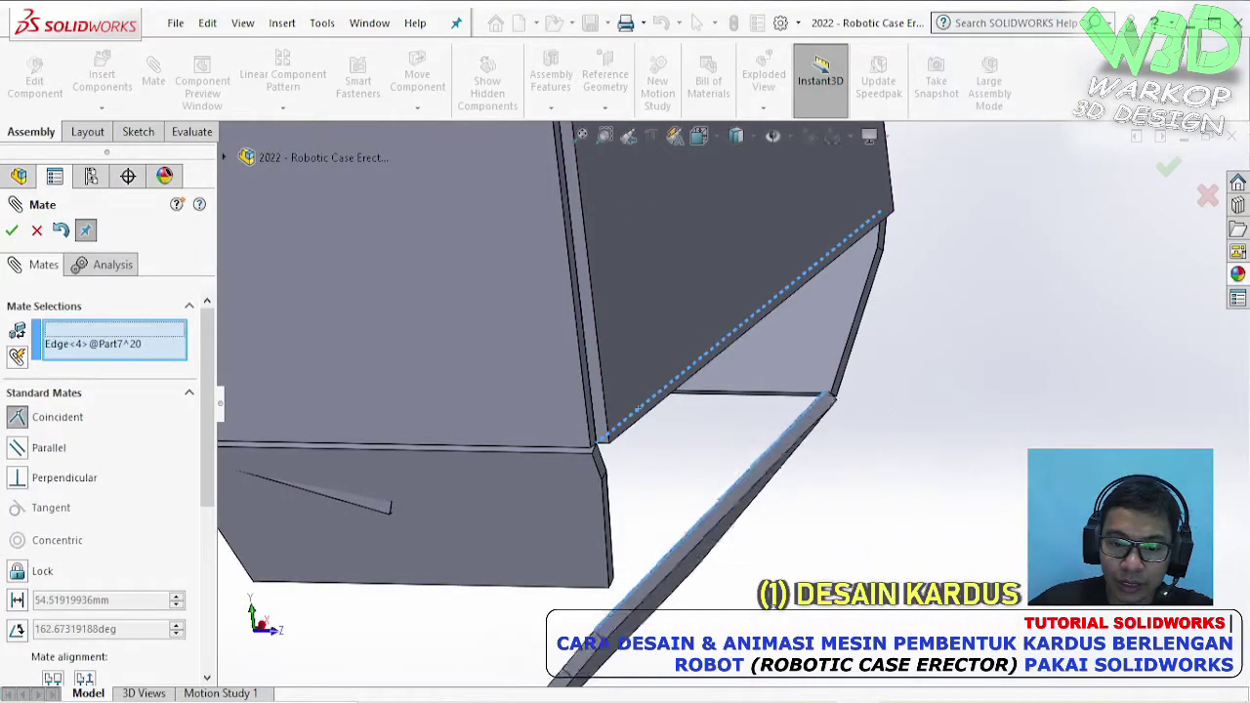
left_click(1232, 510)
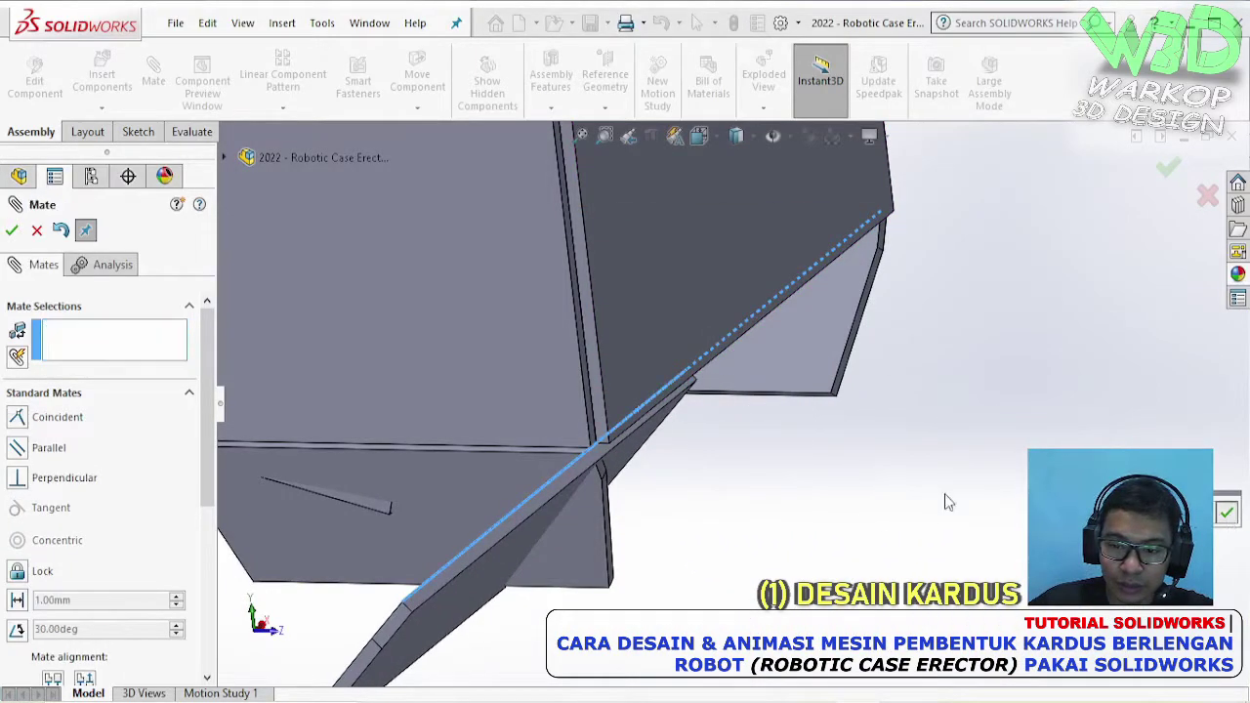
- Mate the second bottom flap's short end face coincident with its panel's narrow side face and finish mating
left_click(605, 435)
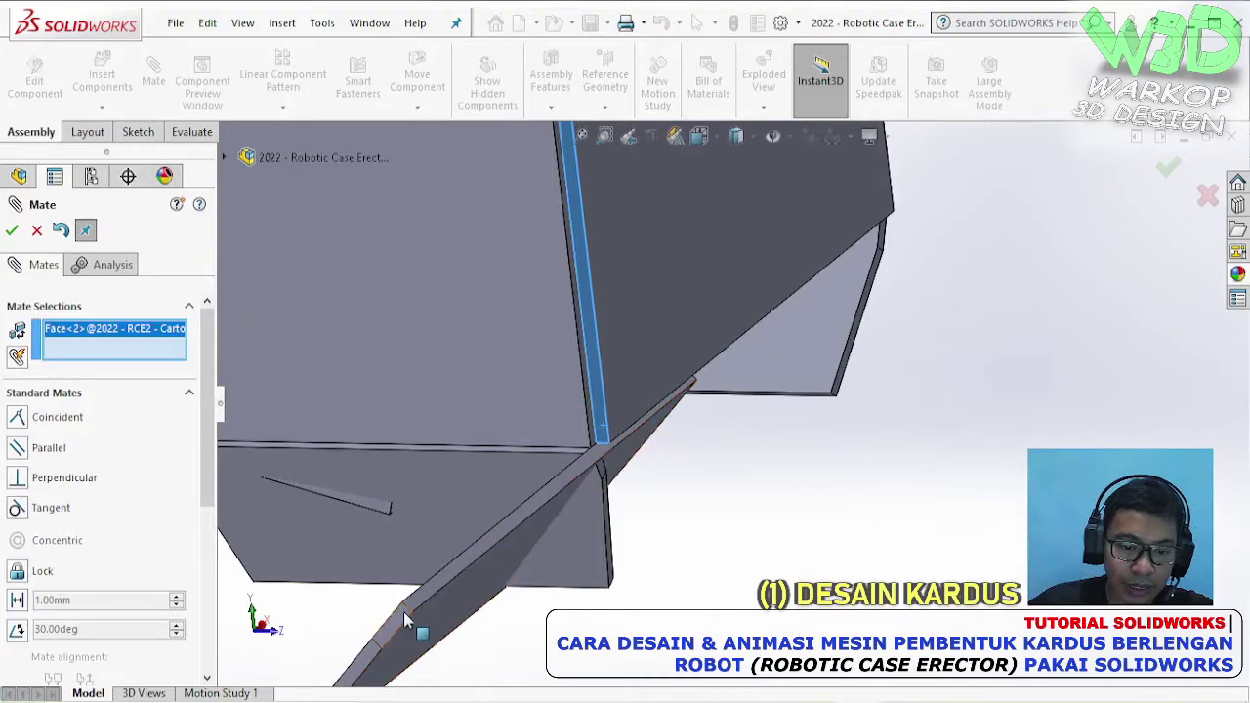
left_click(404, 611)
left_click(462, 633)
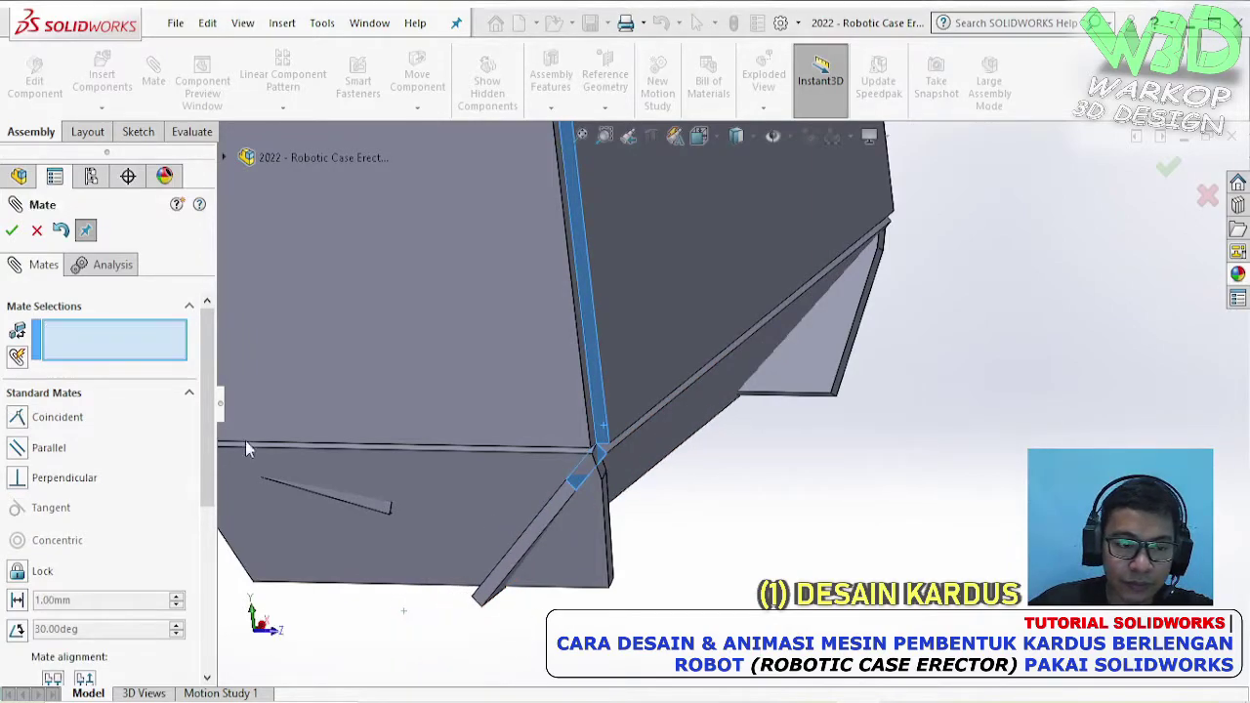
key("Escape")
- Swing the short top flap inward over the carton's opening until it lies almost flat
middle_click_drag(507, 376, 687, 249)
scroll(703, 293, "down", 5)
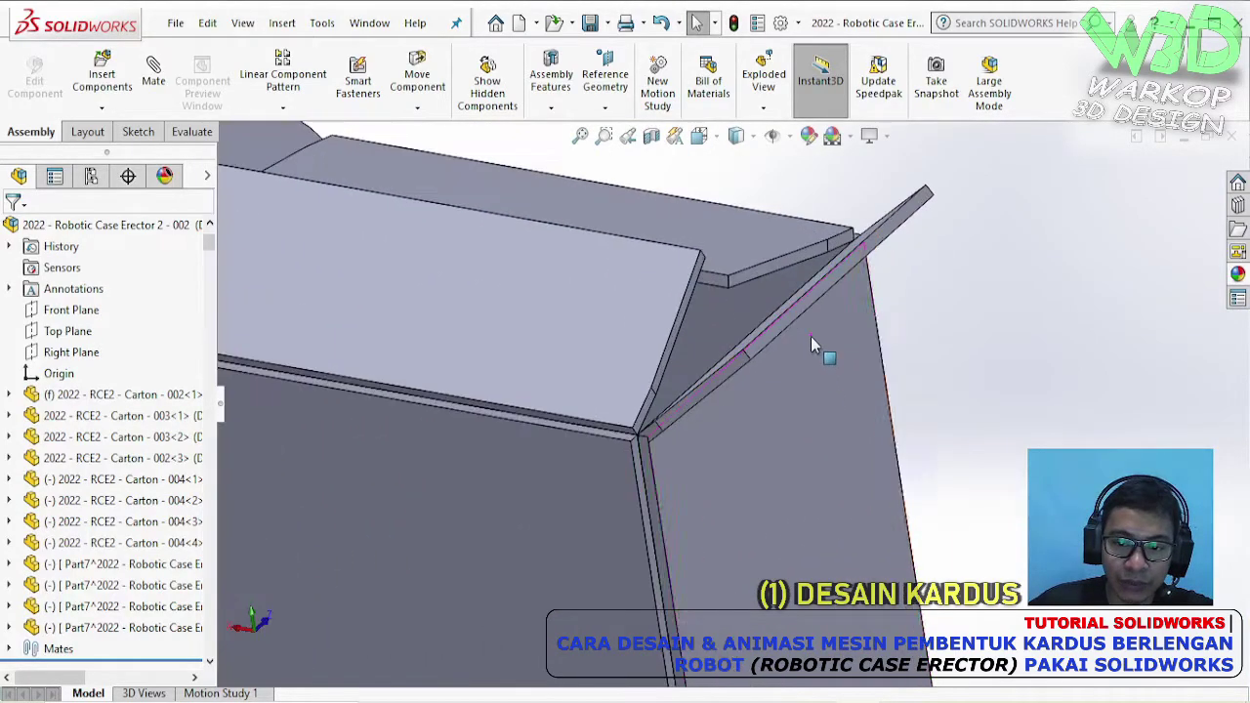
left_click(845, 321)
left_click_drag(845, 320, 684, 346)
middle_click_drag(683, 354, 688, 298)
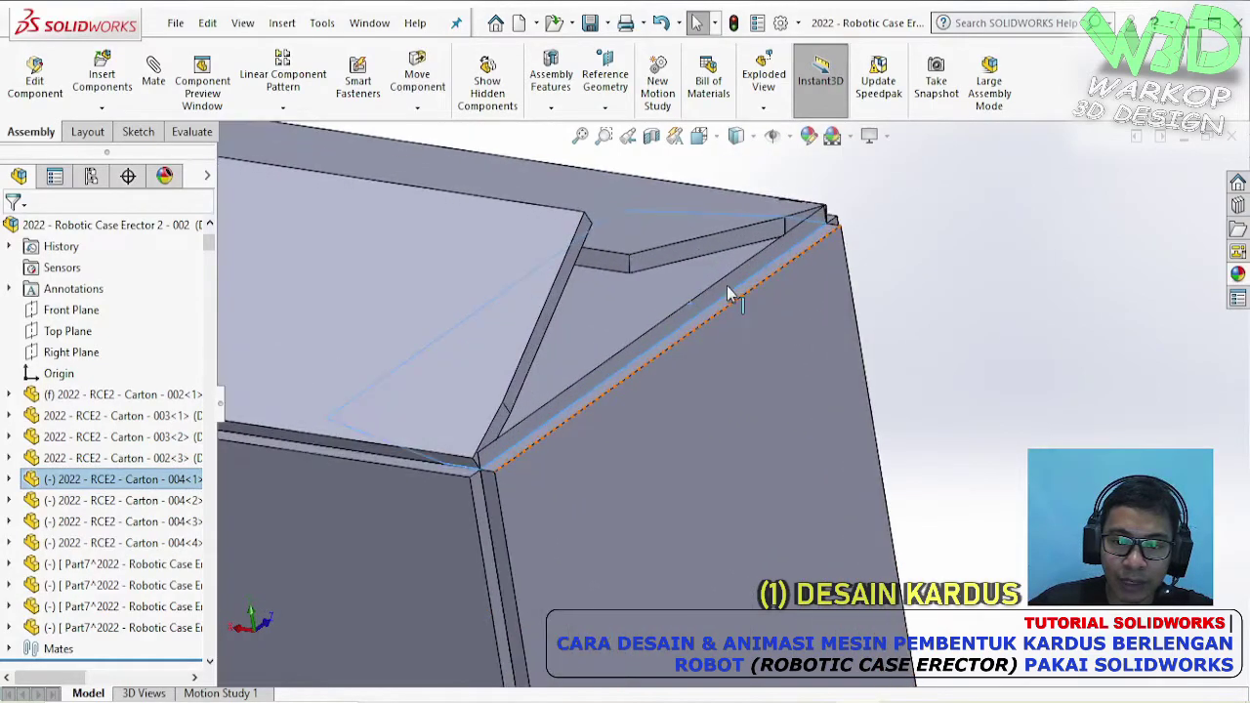
mouse_move(689, 298)
left_mouse_down()
mouse_move(572, 240)
mouse_move(592, 314)
mouse_move(708, 303)
left_mouse_up()
- Align the short top flap parallel to the top edge face of its side panel with a Parallel mate
left_click(709, 298)
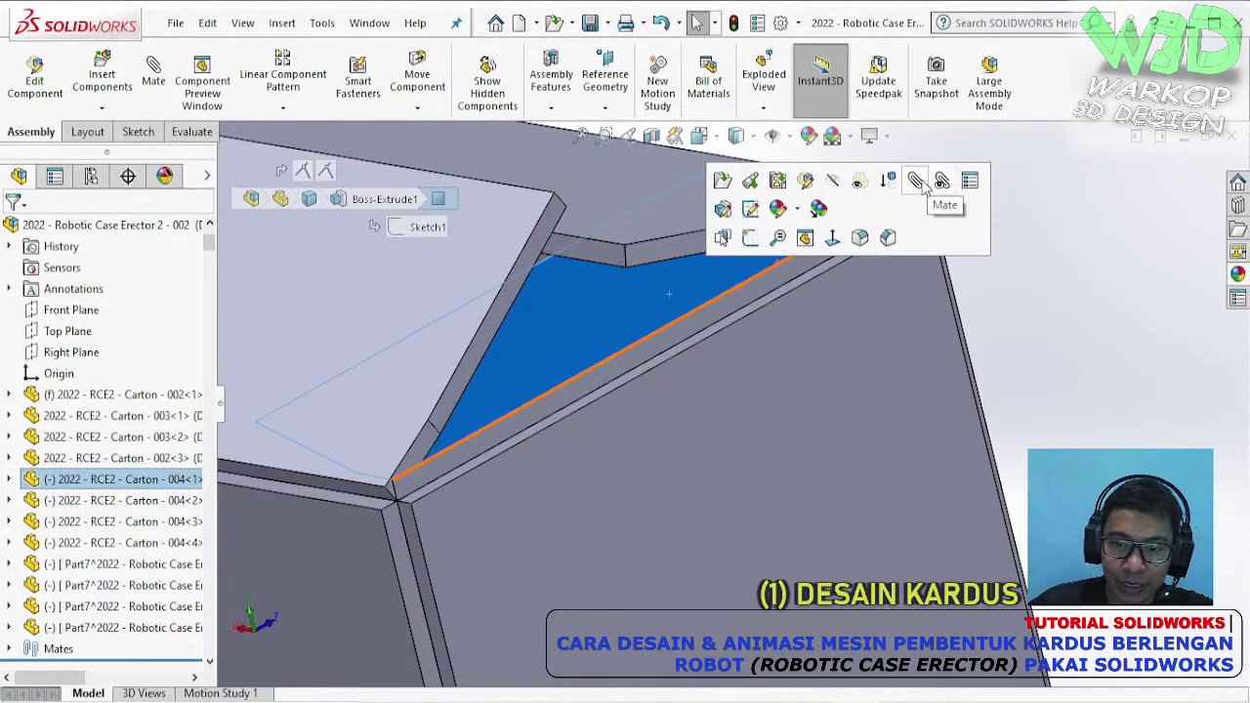
key("m")
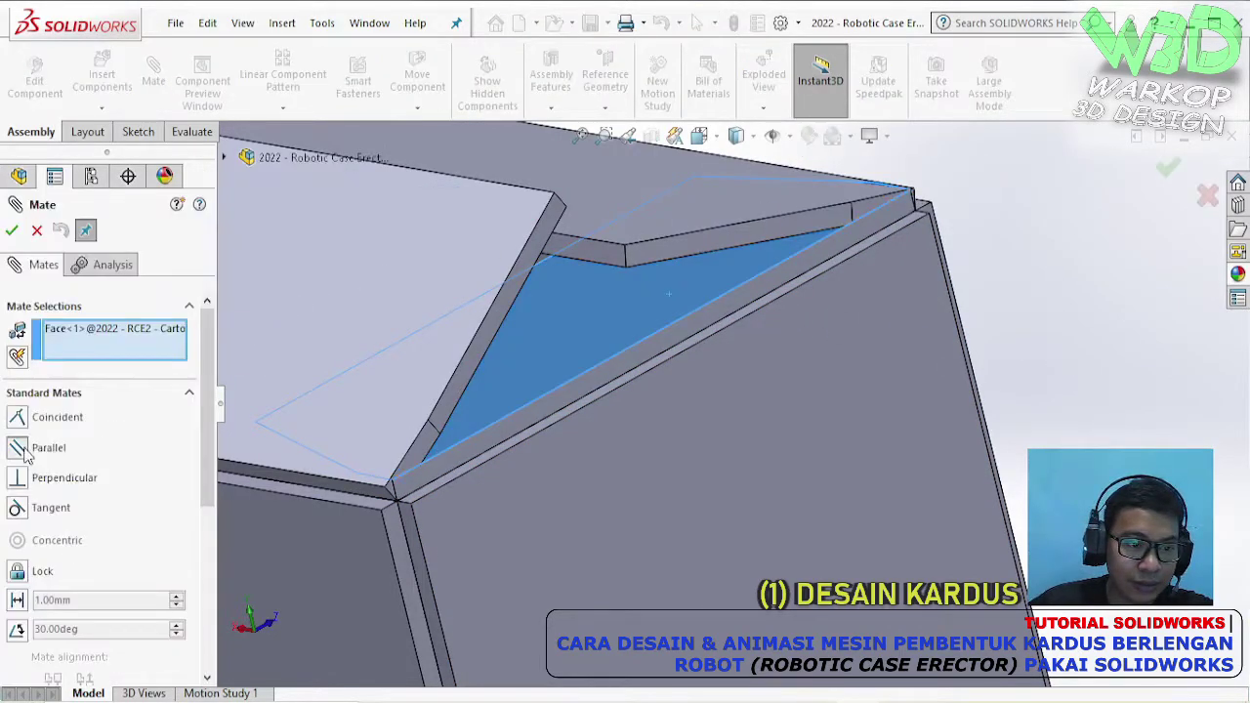
left_click(492, 451)
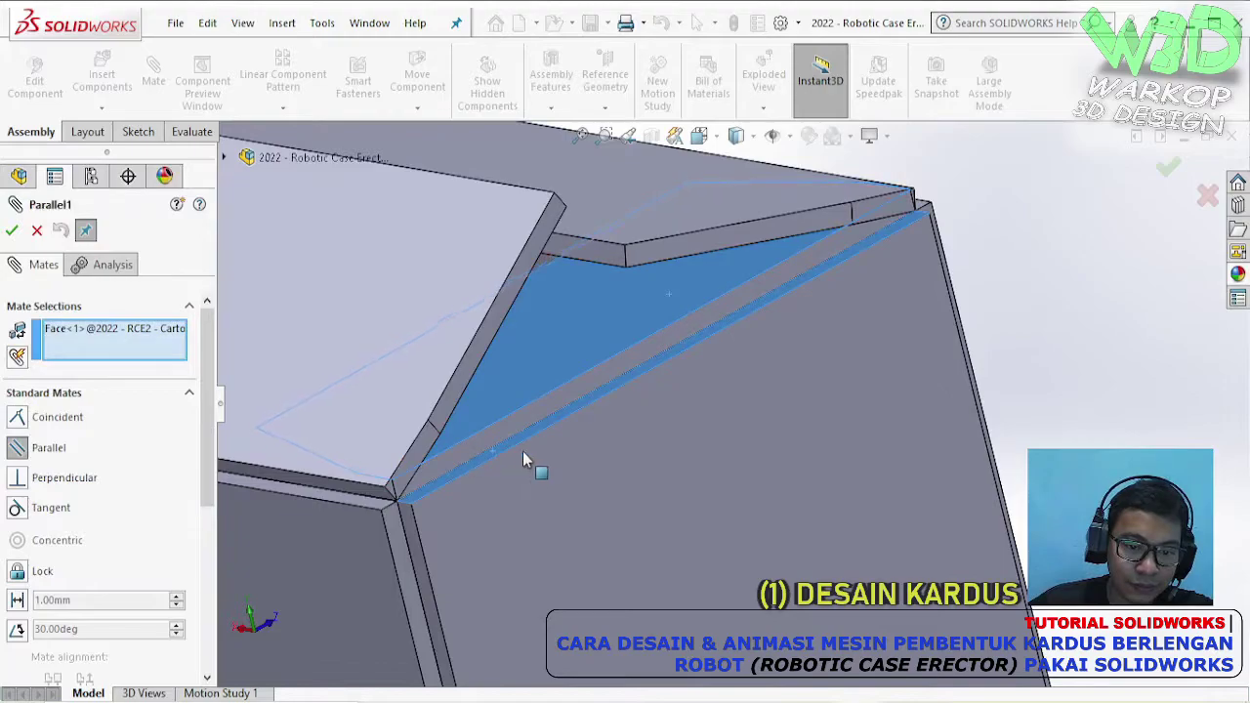
left_click(570, 481)
- Align the long top flap parallel to the closed short flap with a Parallel mate
left_click(18, 448)
left_click(296, 334)
left_click(535, 344)
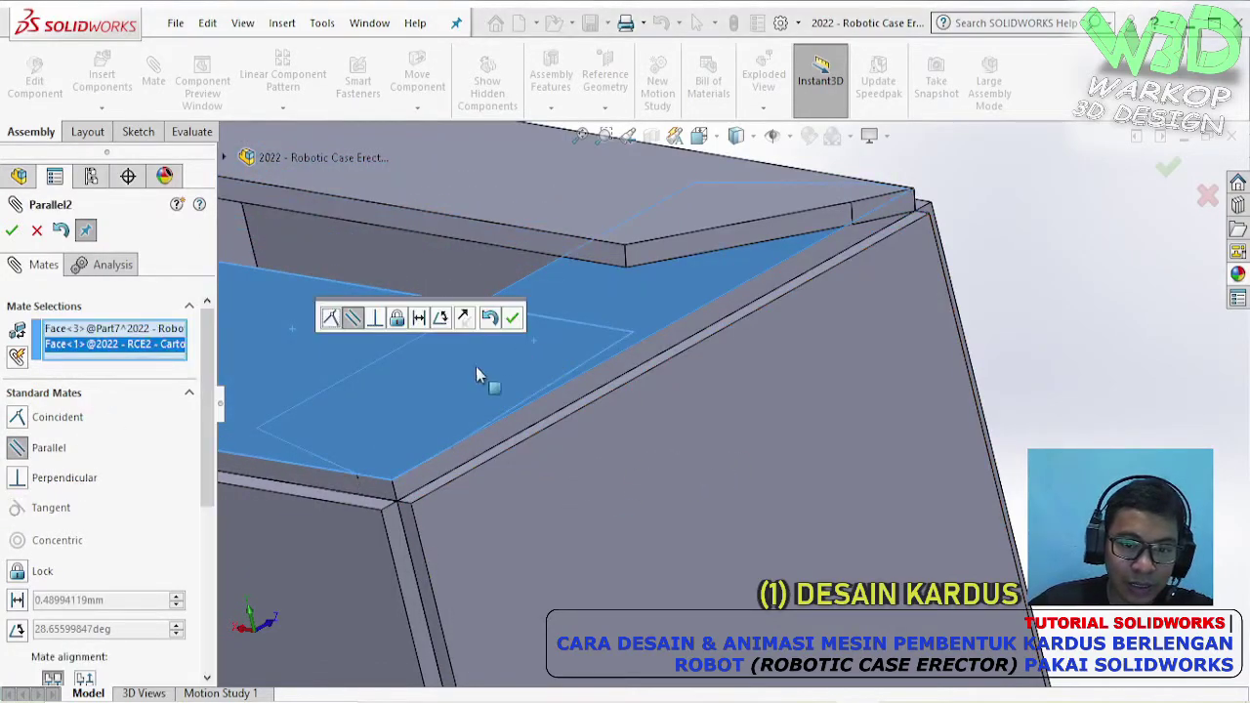
left_click(512, 316)
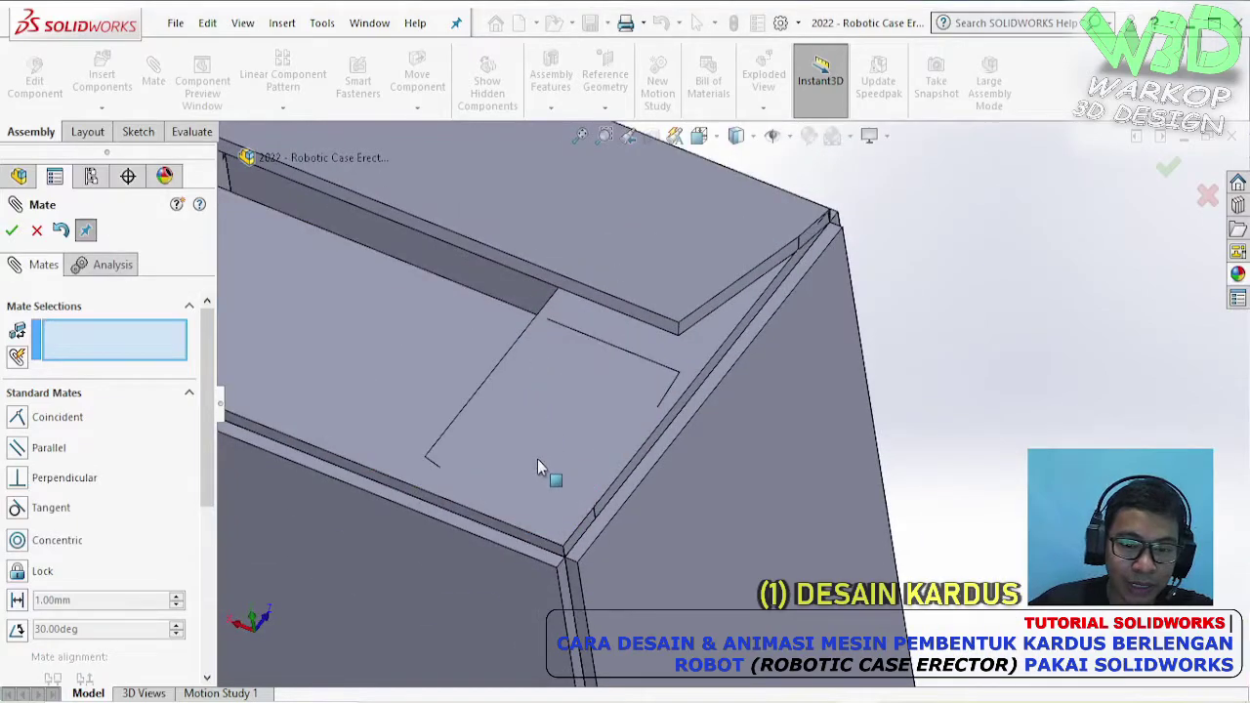
- Examine how the flaps meet the panel edges at the carton's top and bottom corners, and leave the Mate command
scroll(561, 503, "up", 4)
scroll(672, 413, "down", 6)
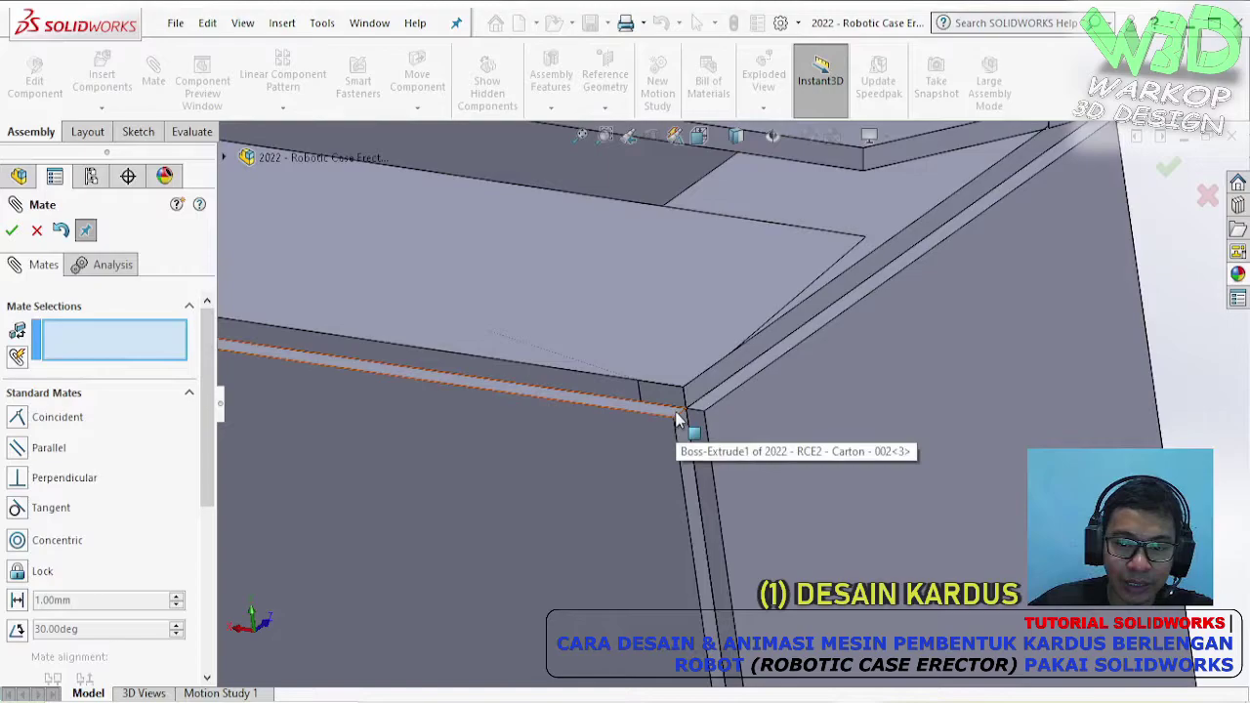
scroll(666, 354, "up", 5)
middle_click_drag(666, 355, 743, 515)
scroll(743, 515, "down", 6)
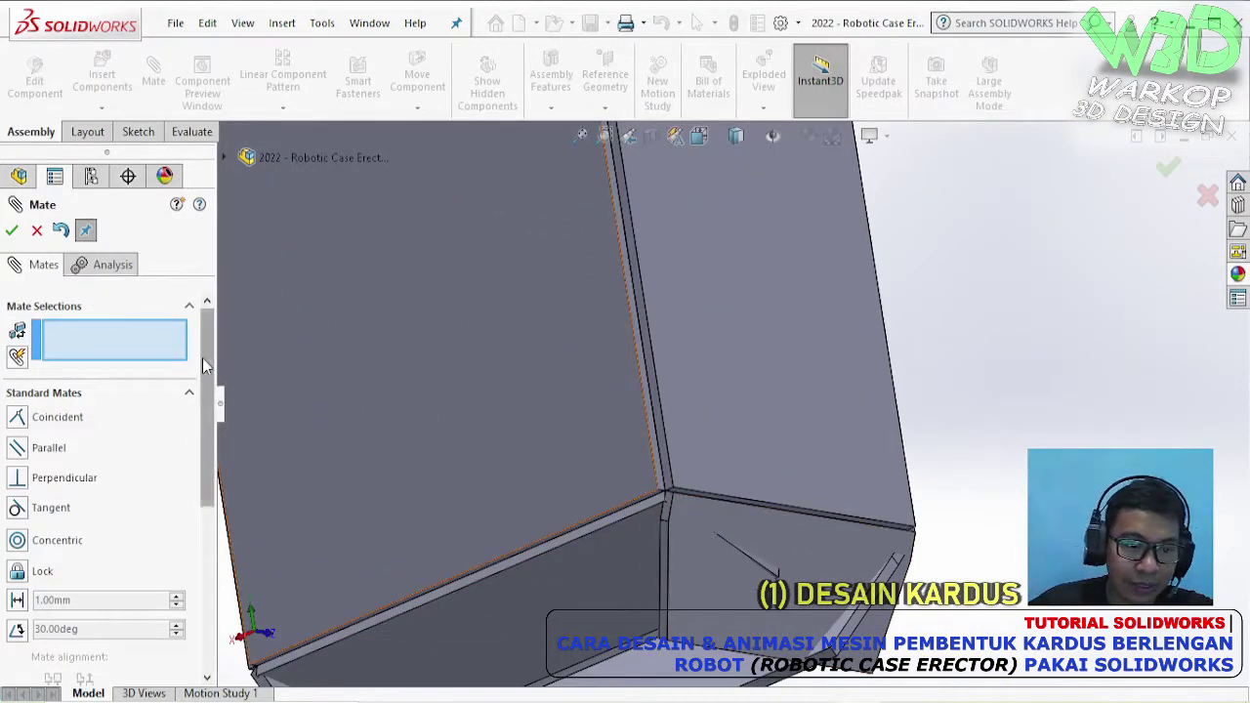
scroll(202, 357, "down", 5)
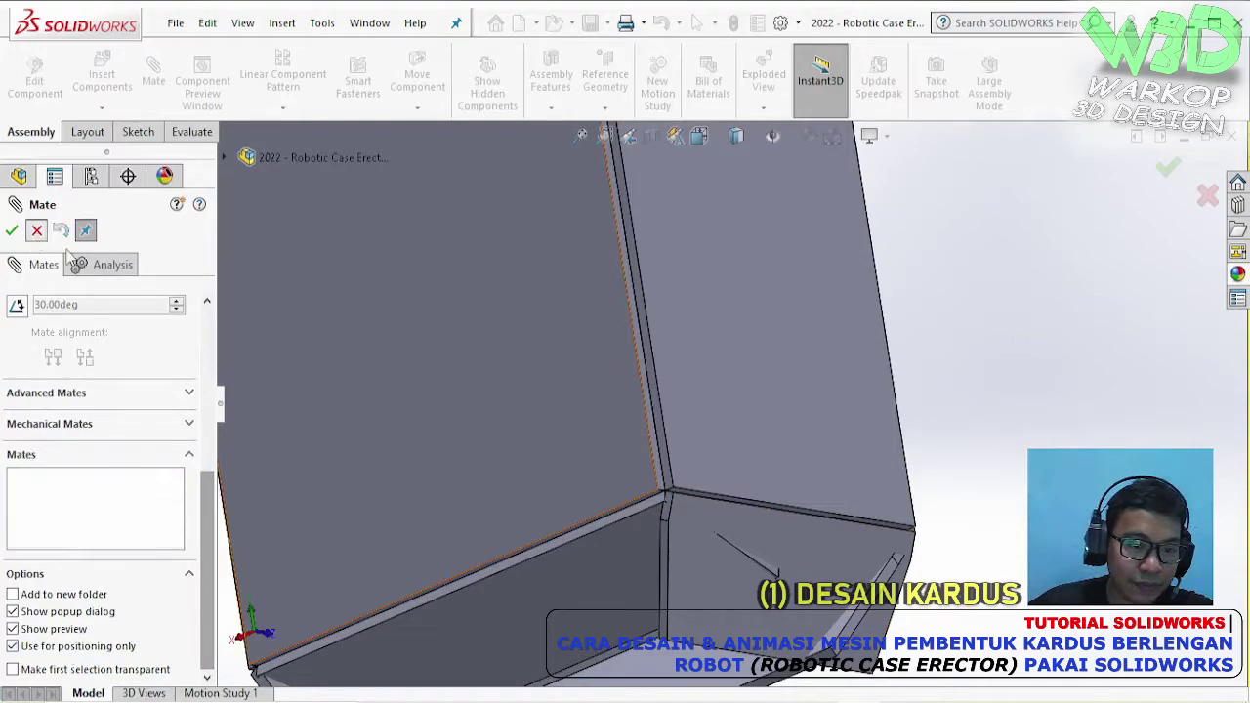
left_click(36, 230)
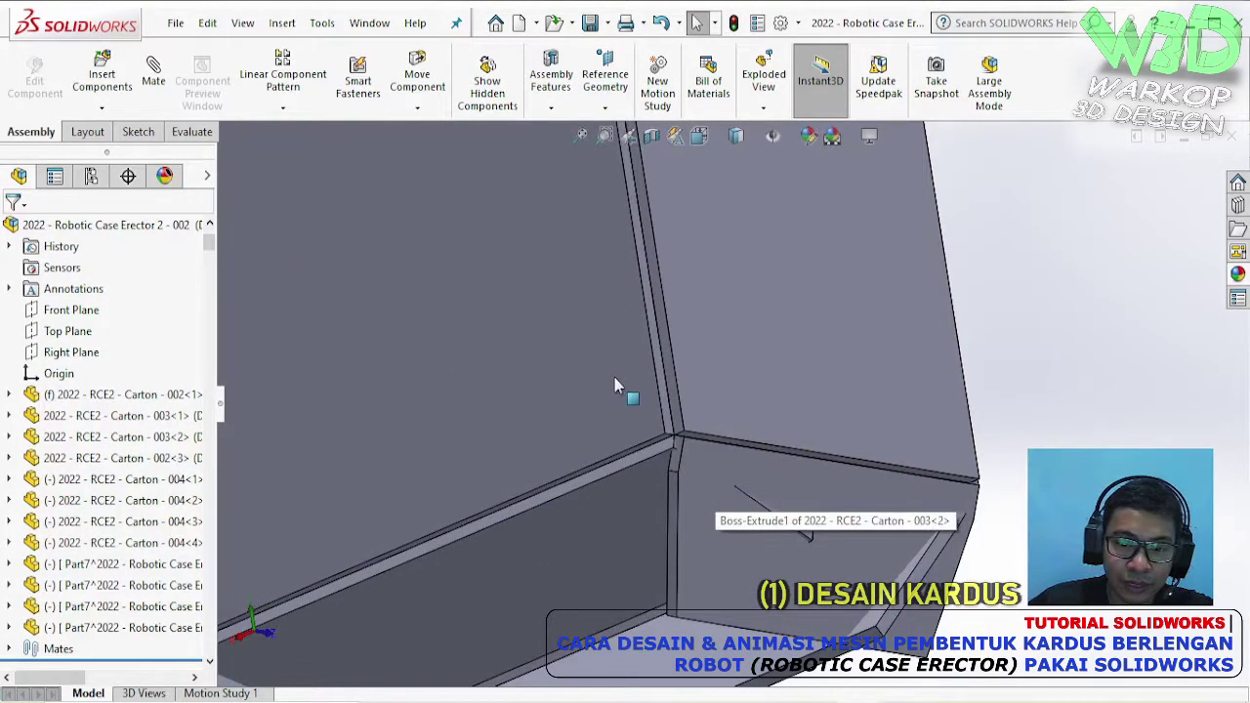
- Open the wide front panel for editing in the context of the assembly
left_click(614, 376)
left_click(746, 270)
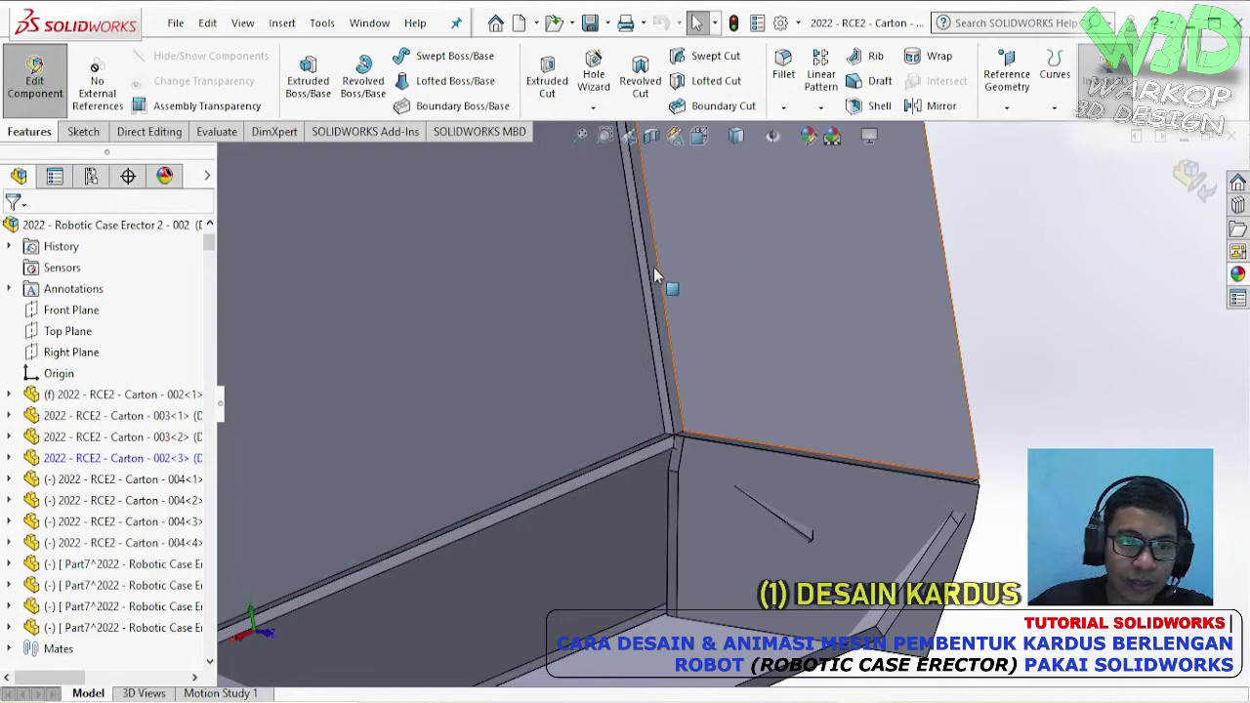
left_click(168, 135)
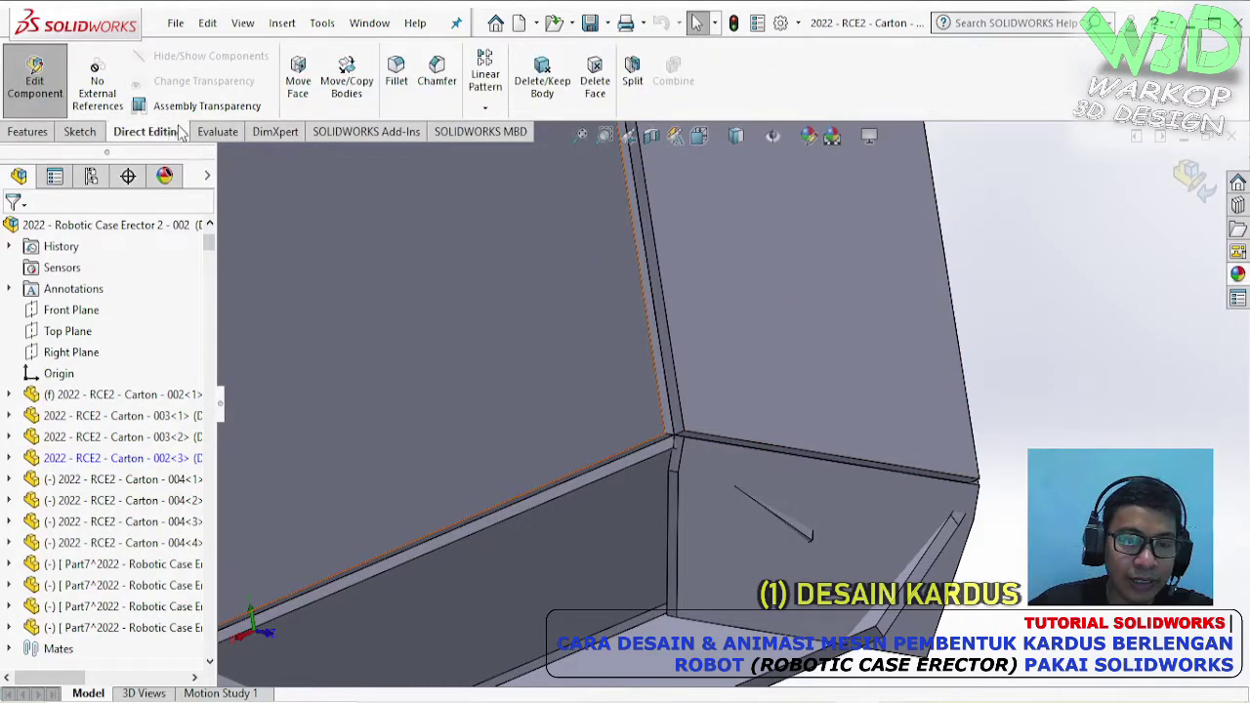
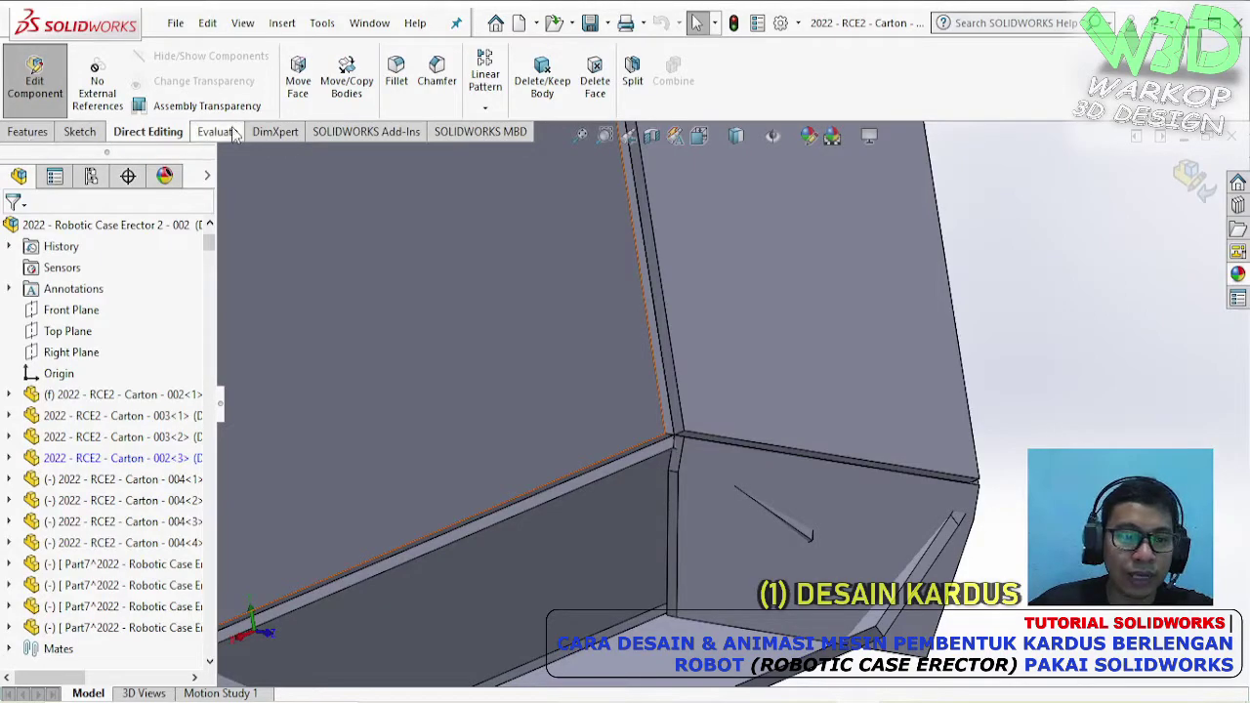
right_click(302, 135)
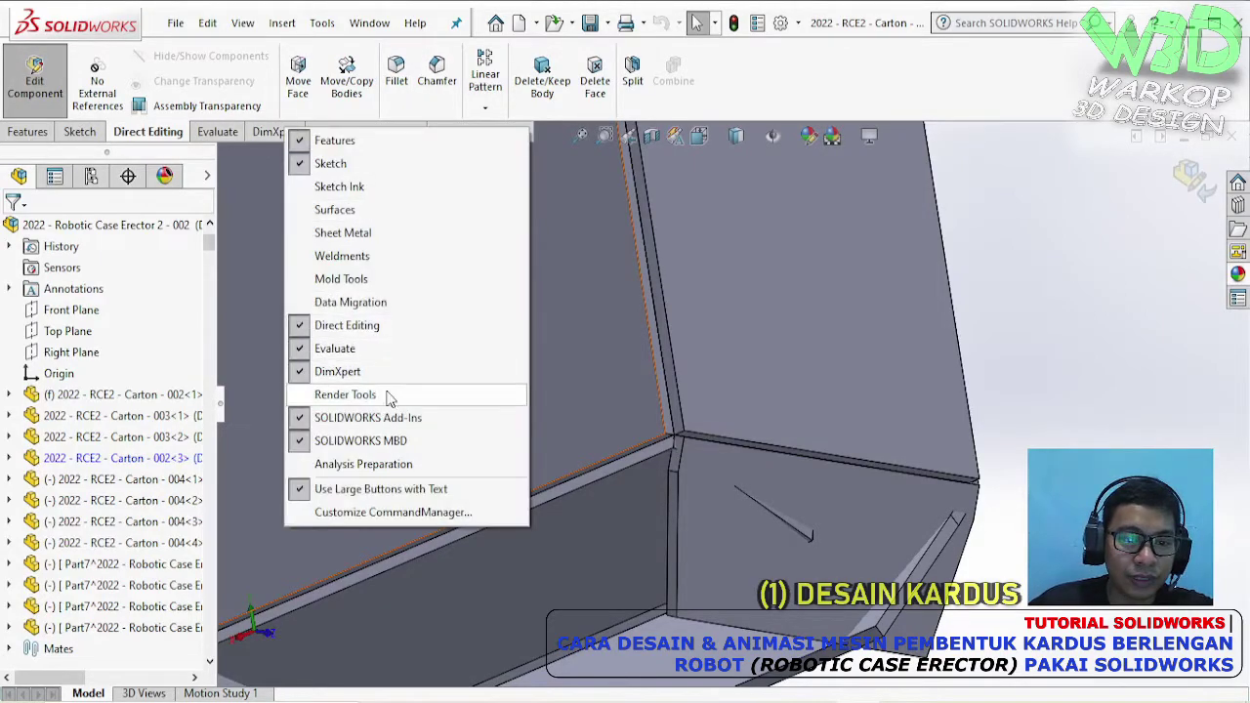
left_click(172, 142)
- Offset the top and bottom edge faces of the wide front panel by 4 mm with Move Face
left_click(298, 83)
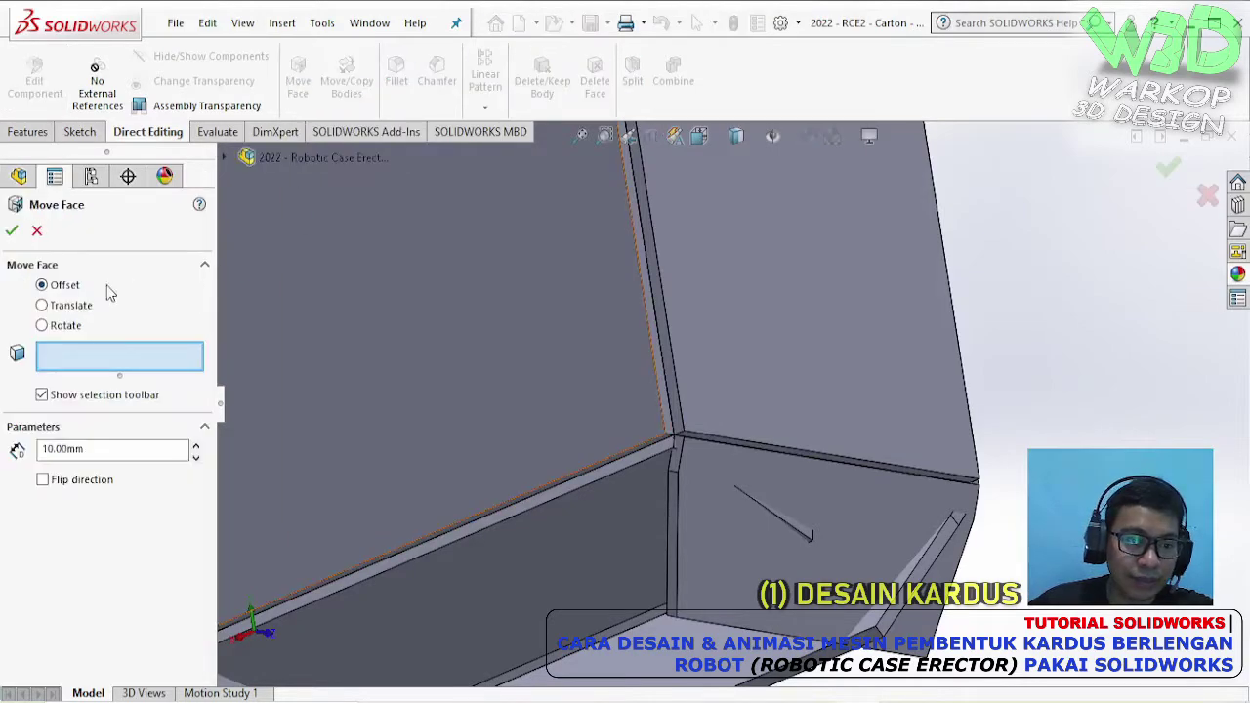
type("4")
scroll(703, 455, "down", 3)
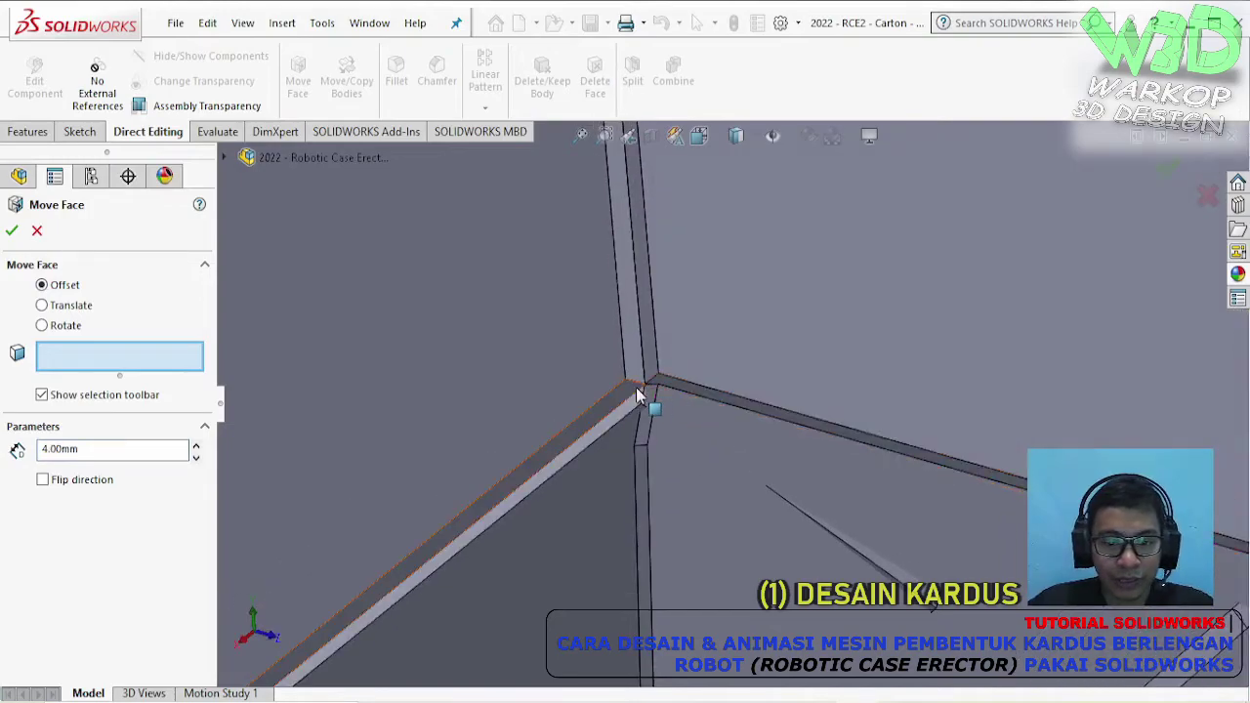
left_click(636, 388)
scroll(635, 388, "up", 5)
mouse_move(645, 250)
middle_mouse_down()
mouse_move(690, 284)
mouse_move(649, 275)
middle_mouse_up()
scroll(639, 270, "down", 5)
left_click(627, 272)
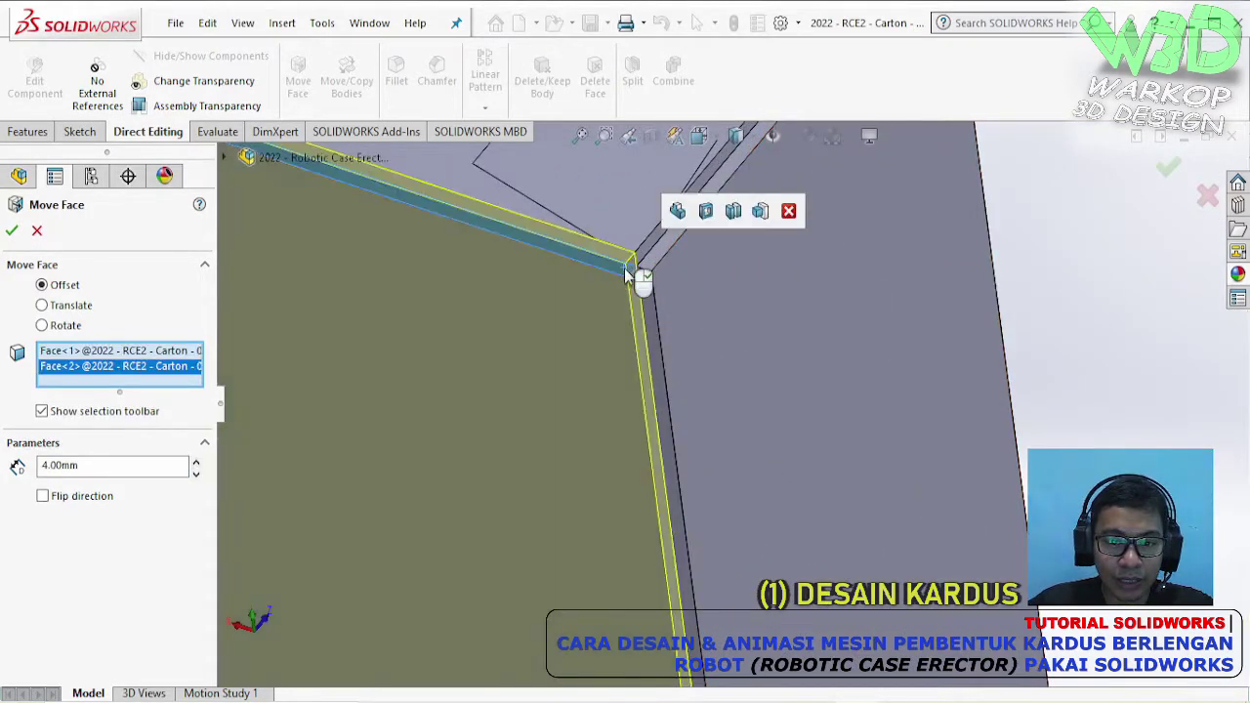
left_click(12, 232)
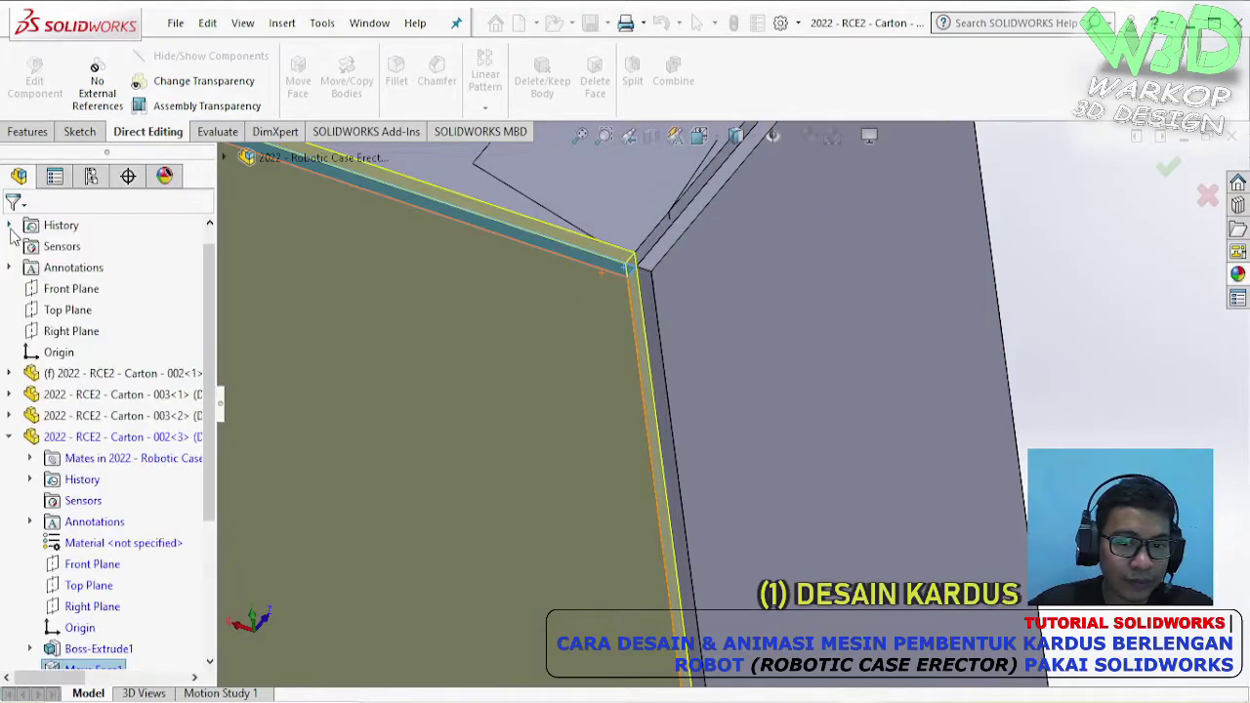
- Return to the assembly and examine how the wide front panel meets the narrow side panel and flaps at the top and bottom corners
middle_click_drag(727, 255, 807, 389)
scroll(605, 380, "down", 4)
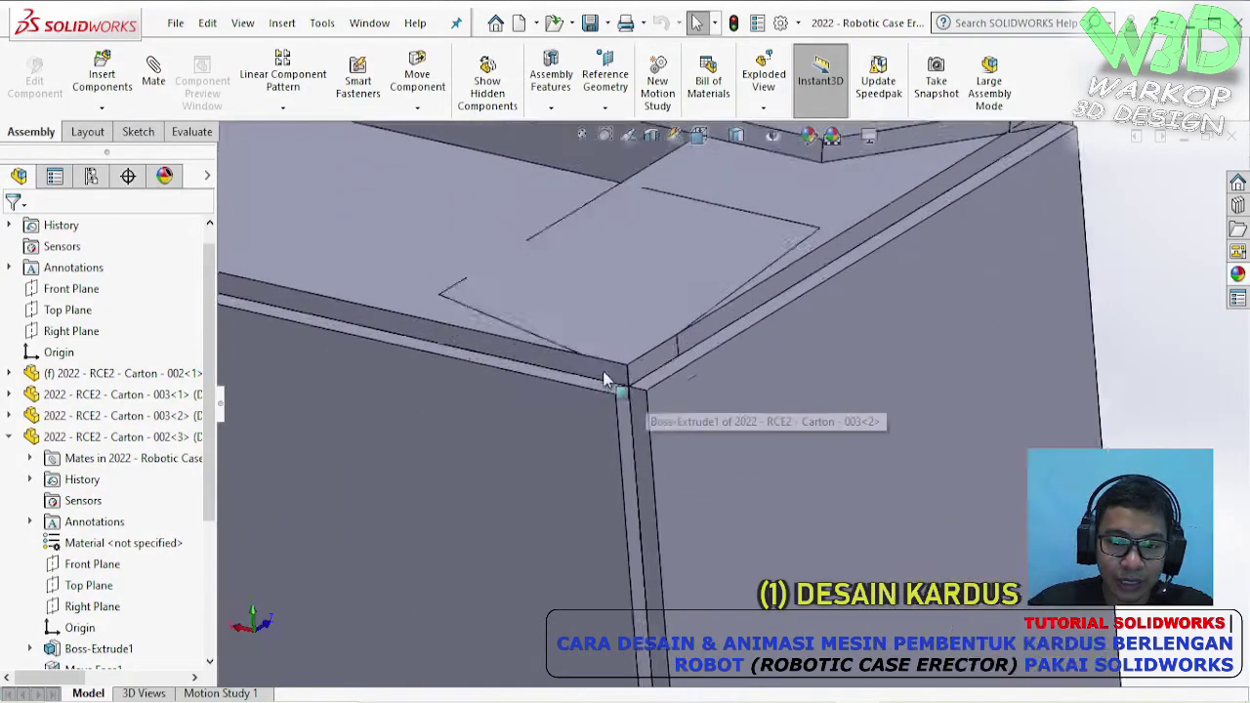
scroll(605, 381, "down", 2)
scroll(801, 432, "up", 2)
left_click(800, 405)
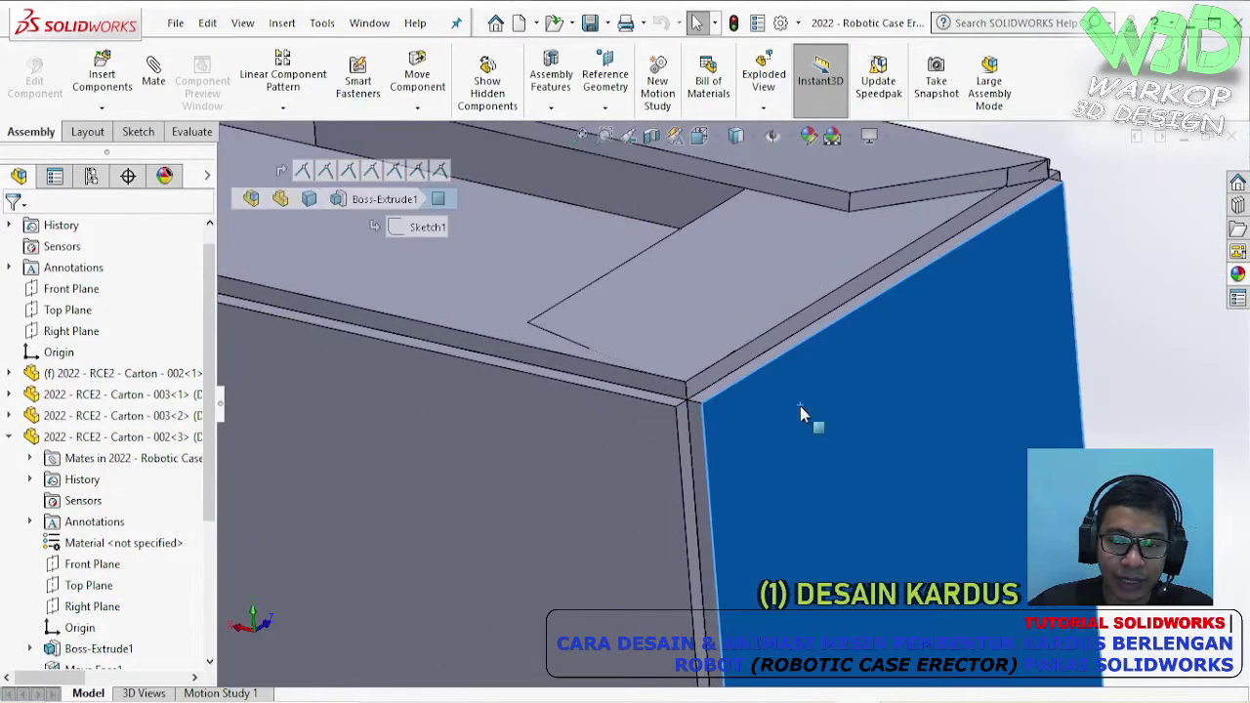
scroll(800, 415, "up", 8)
scroll(742, 471, "down", 8)
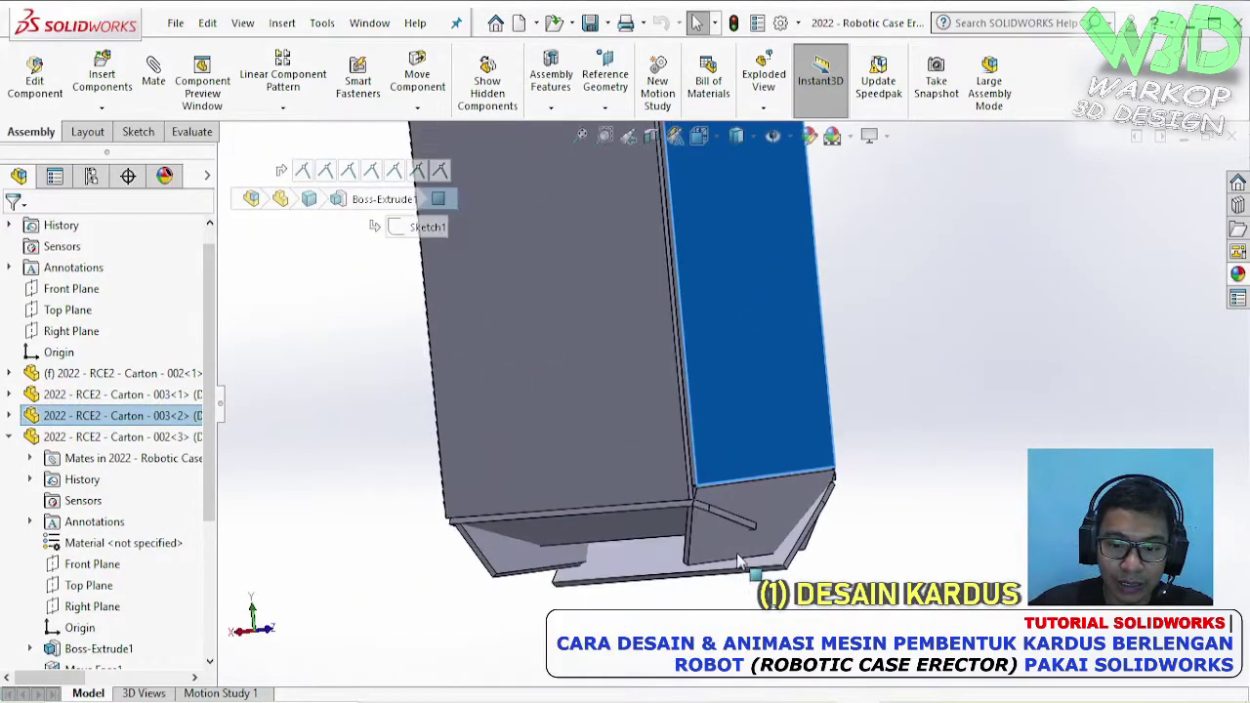
scroll(749, 336, "up", 8)
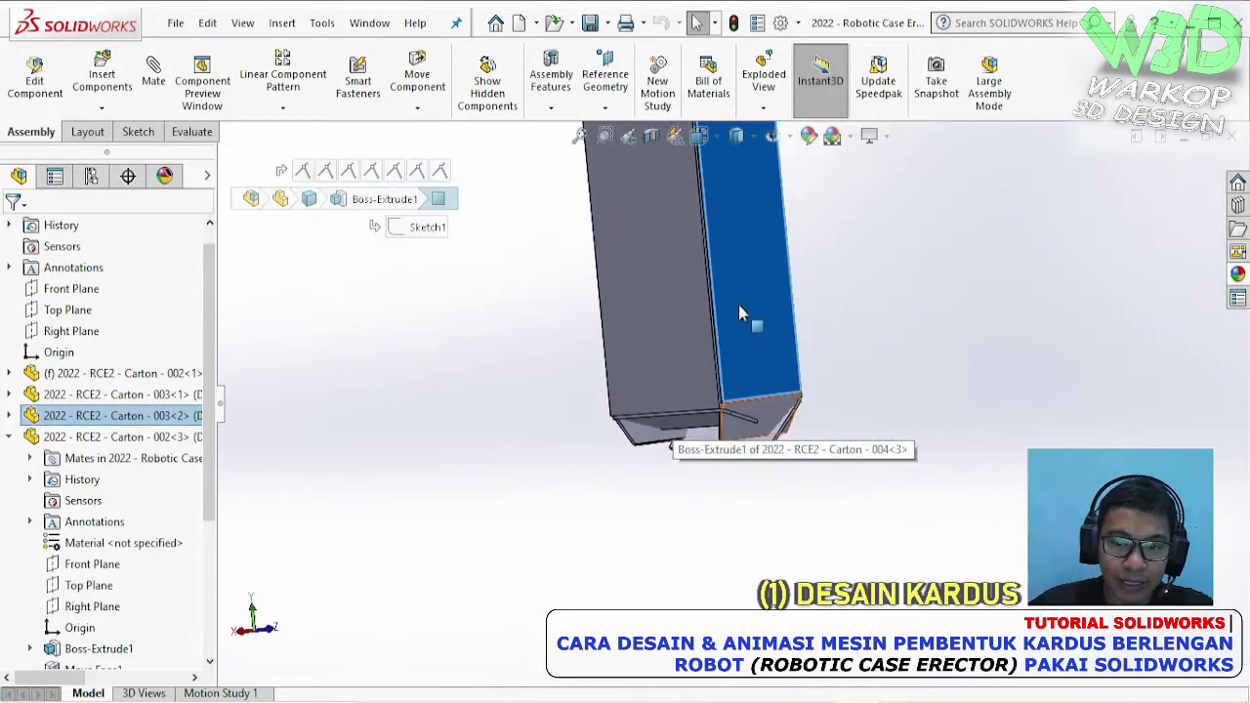
scroll(702, 283, "down", 6)
scroll(713, 244, "down", 4)
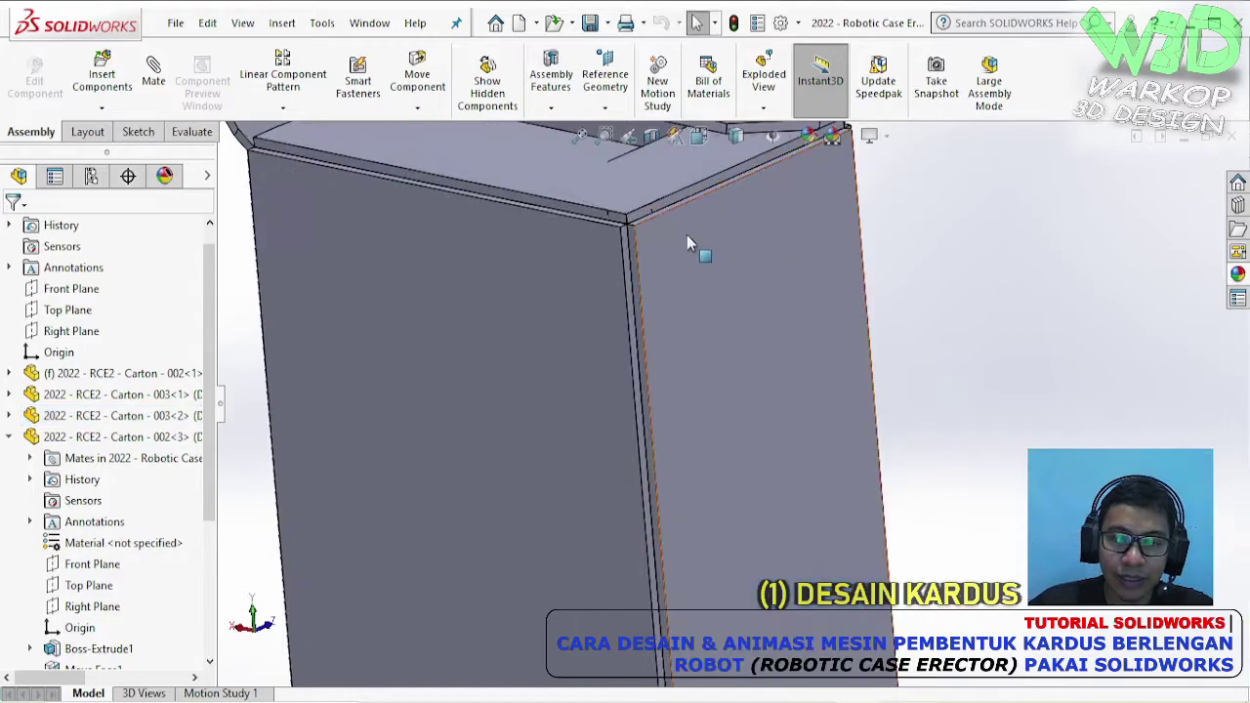
- Select the narrow side panel beside the wide front panel and list its mates and features
left_click(720, 262)
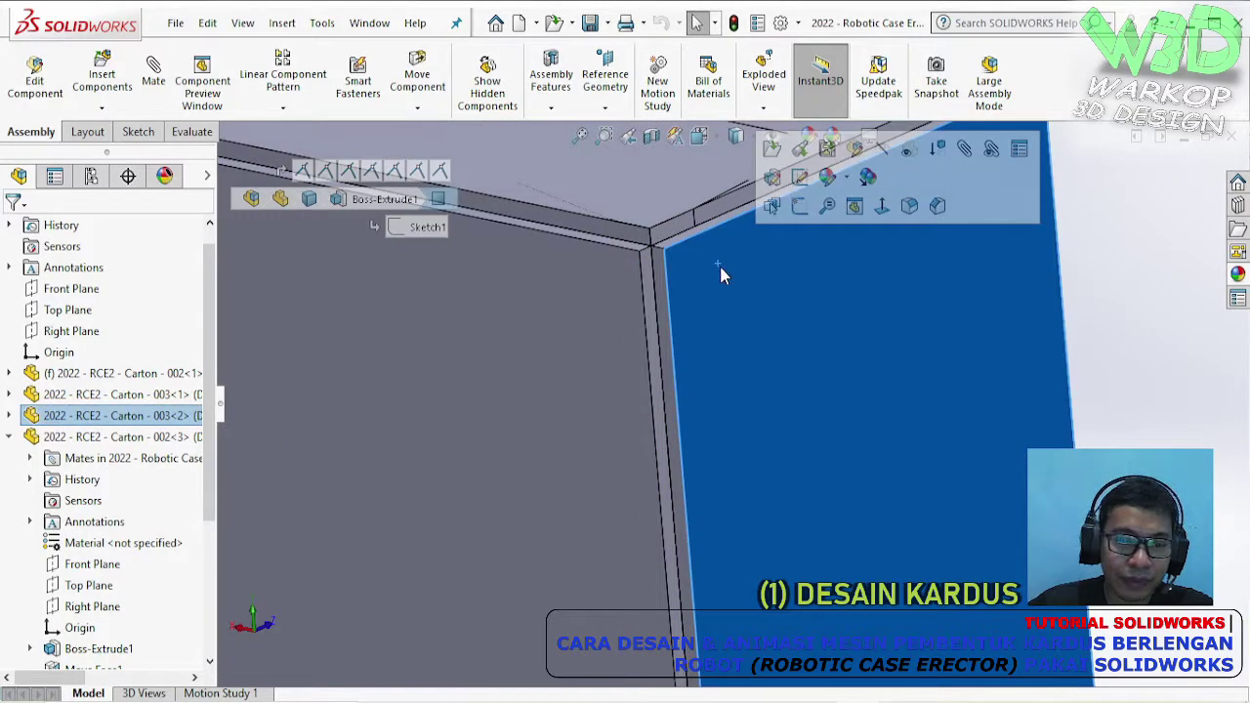
left_click(1132, 338)
left_click(828, 312)
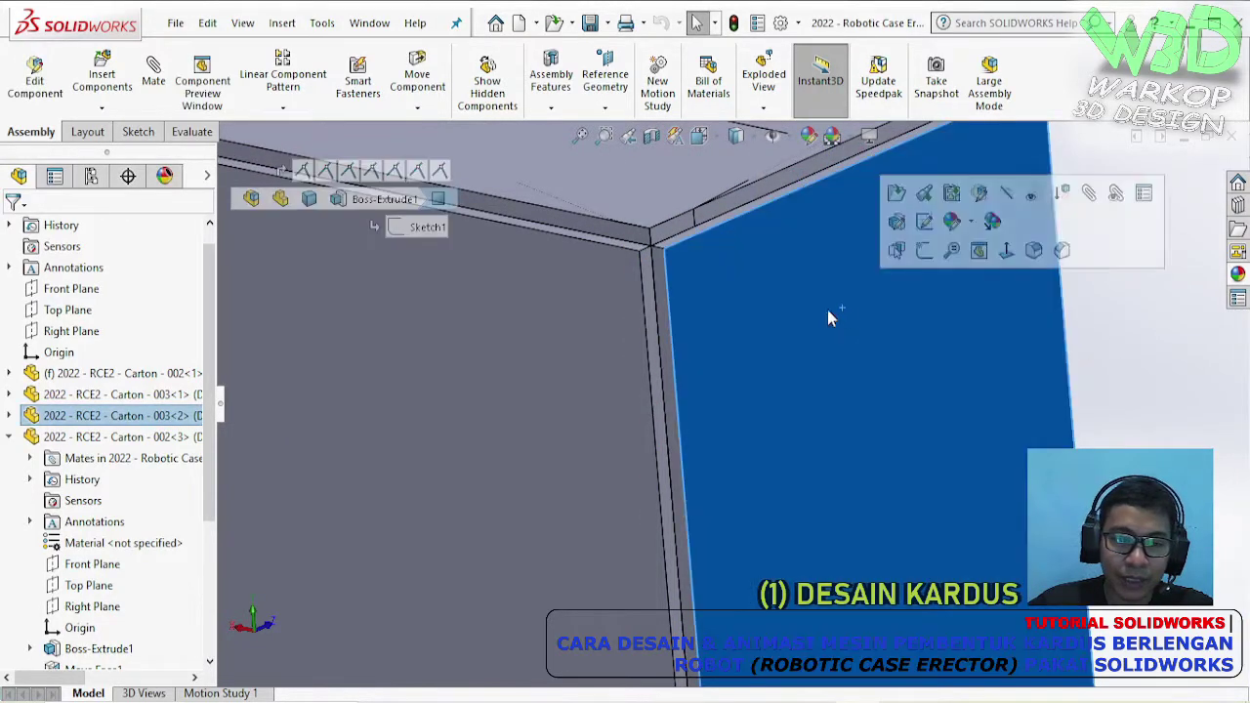
left_click(8, 416)
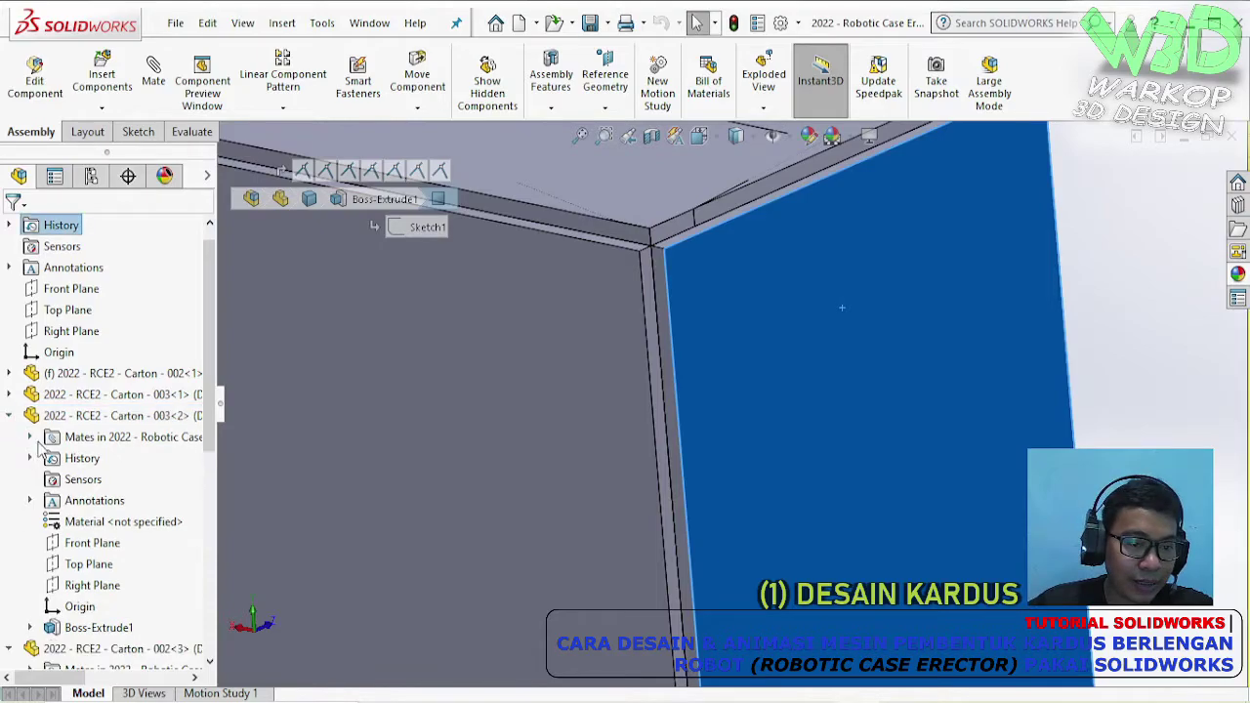
- Examine the Coincident3 and Coincident4 mates of Carton - 003<2> to see which panel faces each one joins
left_click(31, 437)
left_click(110, 462)
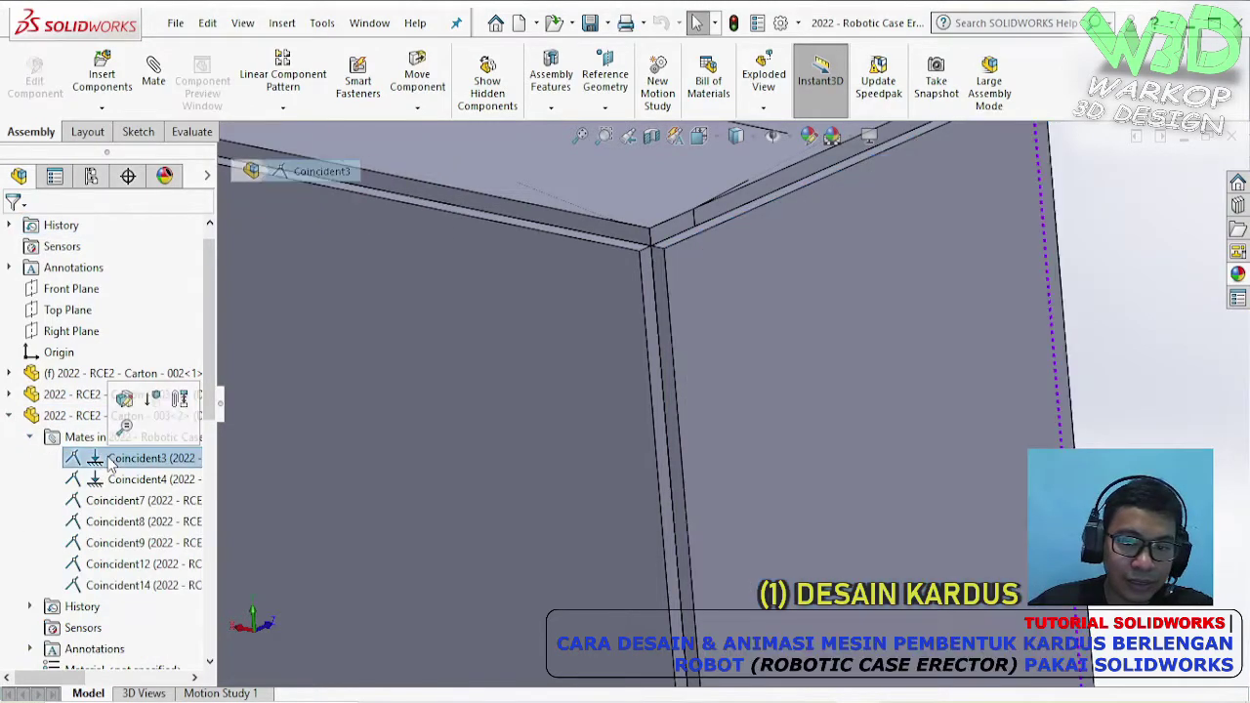
left_click(99, 481)
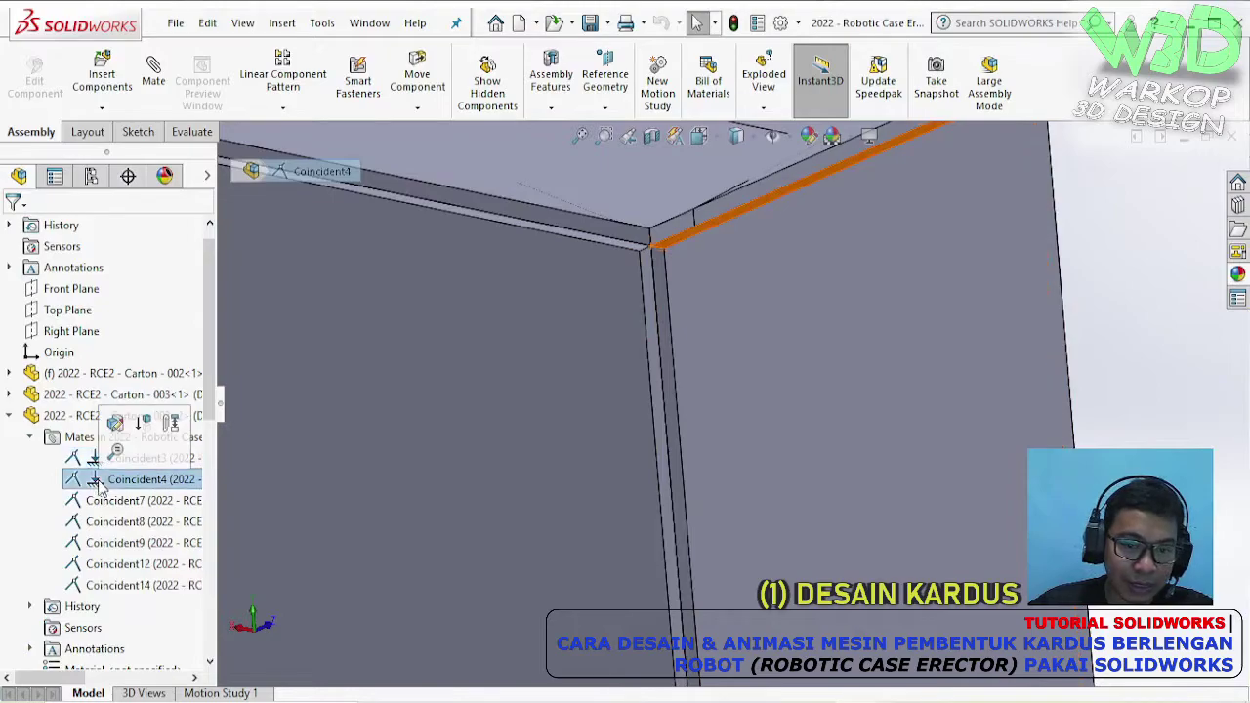
scroll(732, 242, "up", 4)
middle_click_drag(787, 307, 680, 299)
scroll(856, 364, "down", 2)
scroll(856, 363, "down", 3)
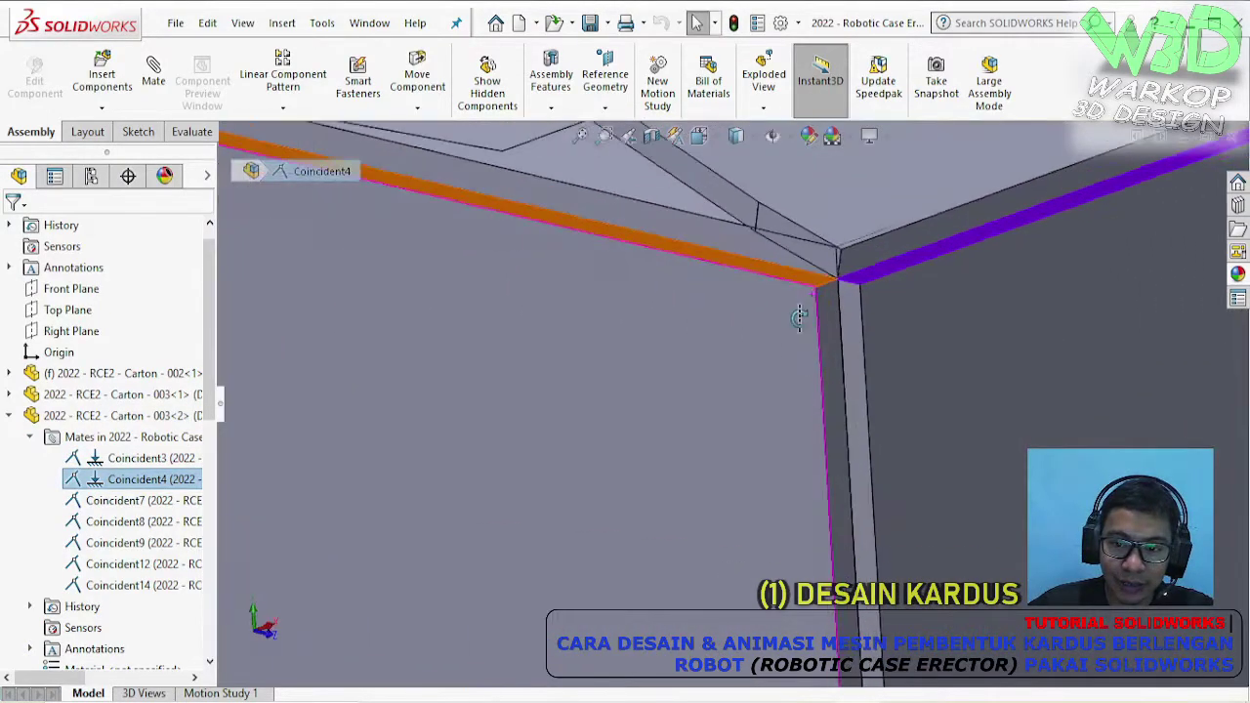
- Change the Coincident4 mate between the top edge faces of the carton panels into a 4 mm distance mate
right_click(125, 477)
left_click(92, 478)
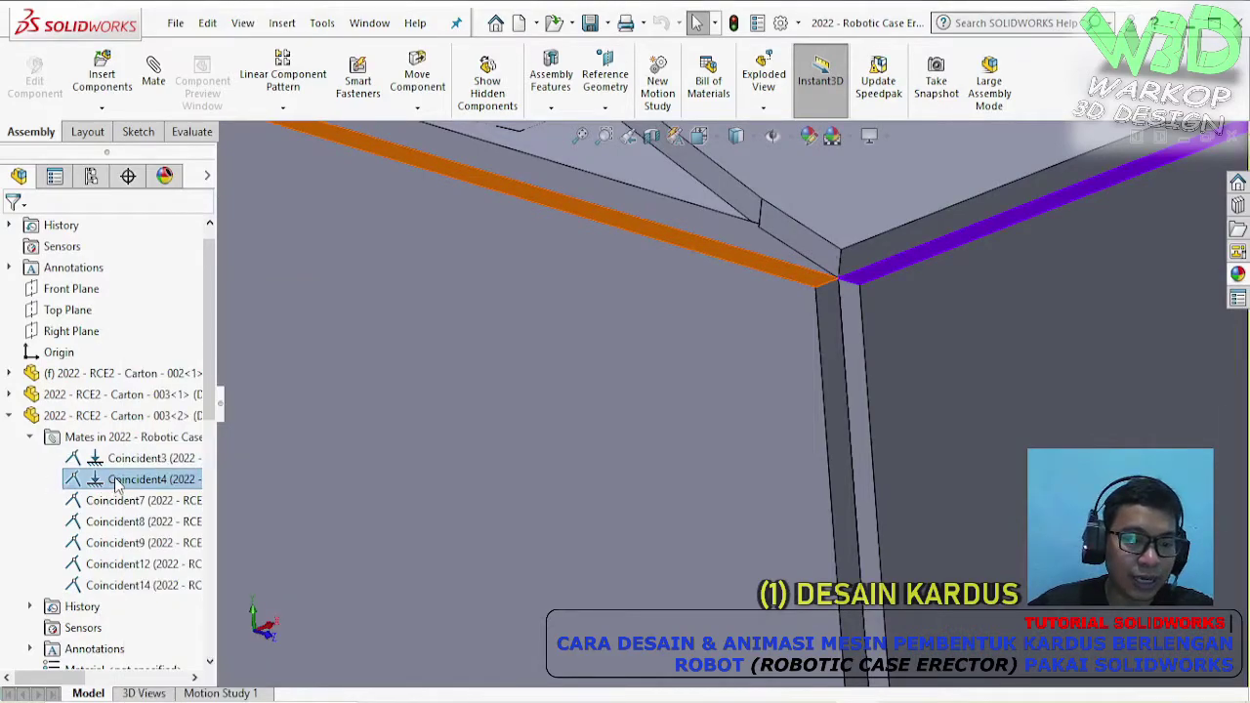
right_click(116, 474)
left_click(140, 314)
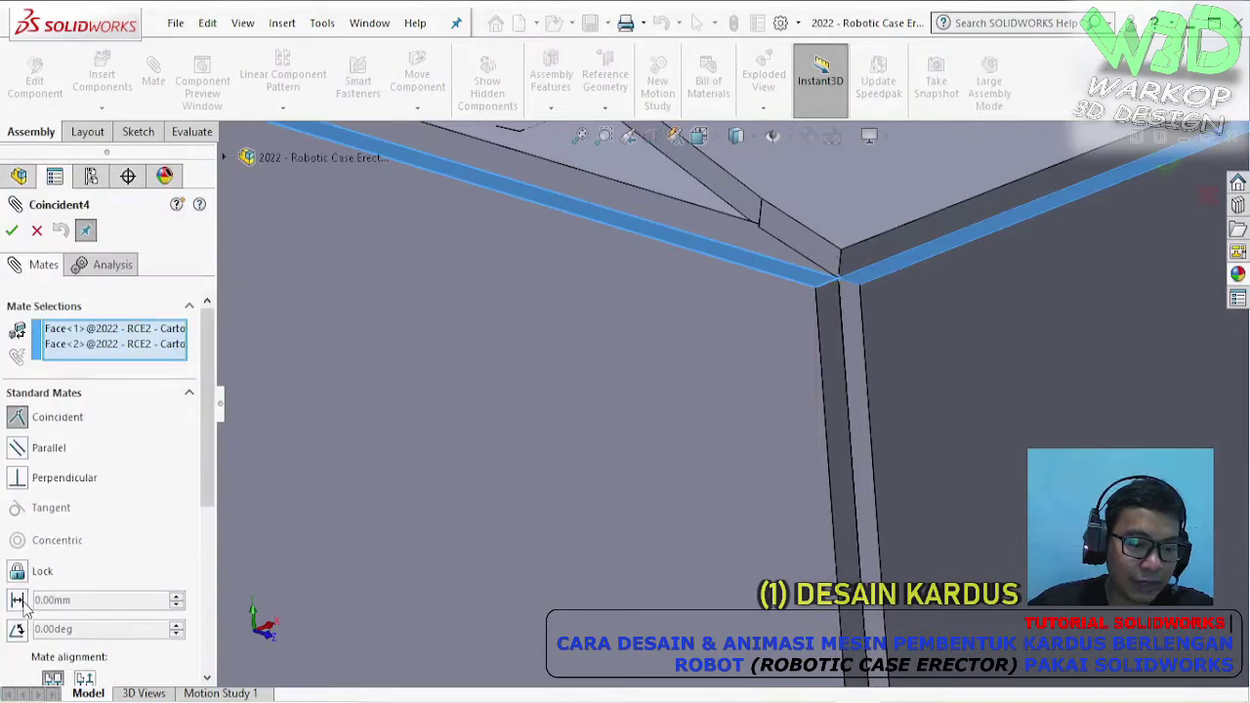
left_click(21, 602)
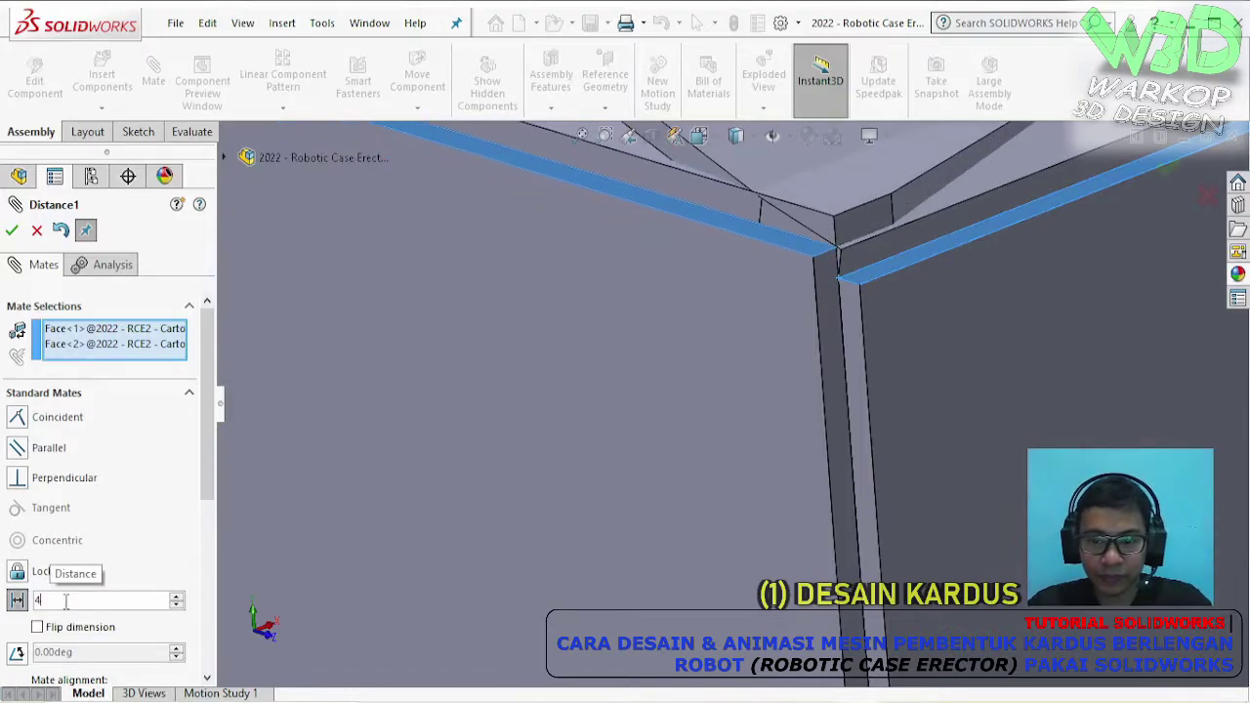
left_click(12, 230)
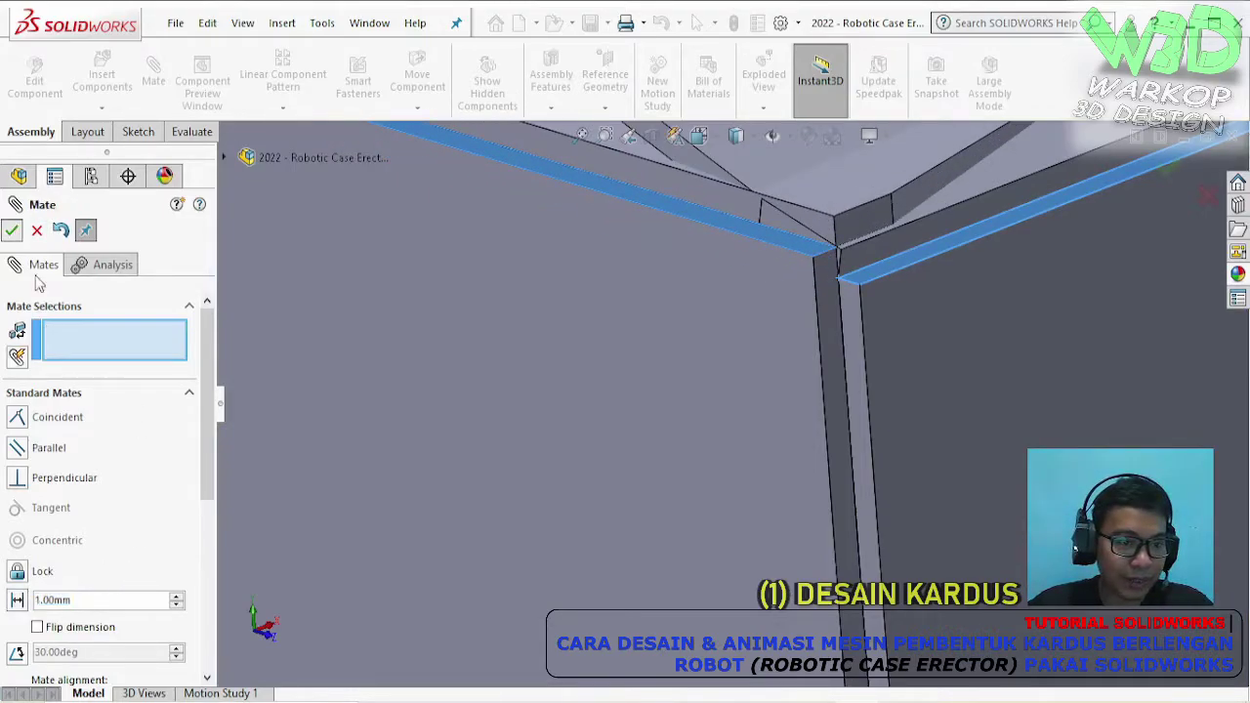
left_click(12, 230)
- Flip the dimension direction of the 4 mm distance mate on Carton - 003<2>
middle_click_drag(684, 388, 790, 362)
scroll(625, 437, "down", 6)
middle_click_drag(672, 368, 796, 315)
scroll(687, 378, "up", 5)
scroll(795, 315, "down", 4)
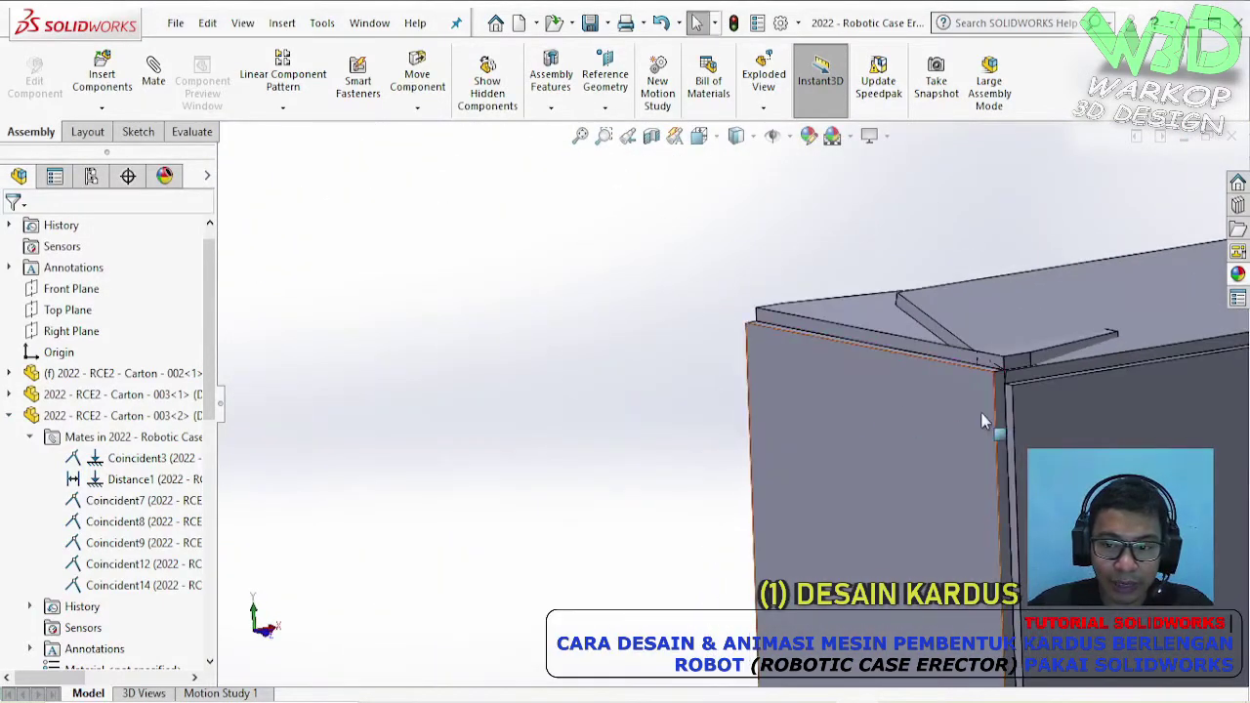
middle_click_drag(975, 413, 880, 386)
left_click(185, 479)
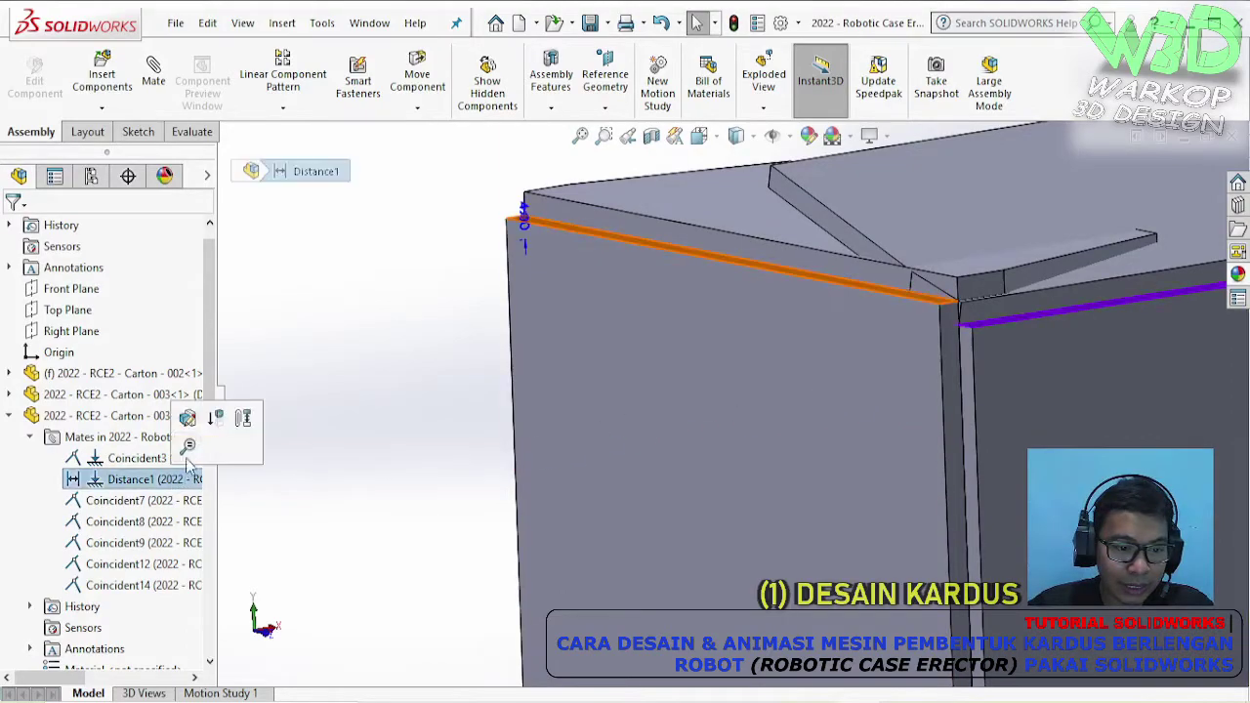
left_click(200, 439)
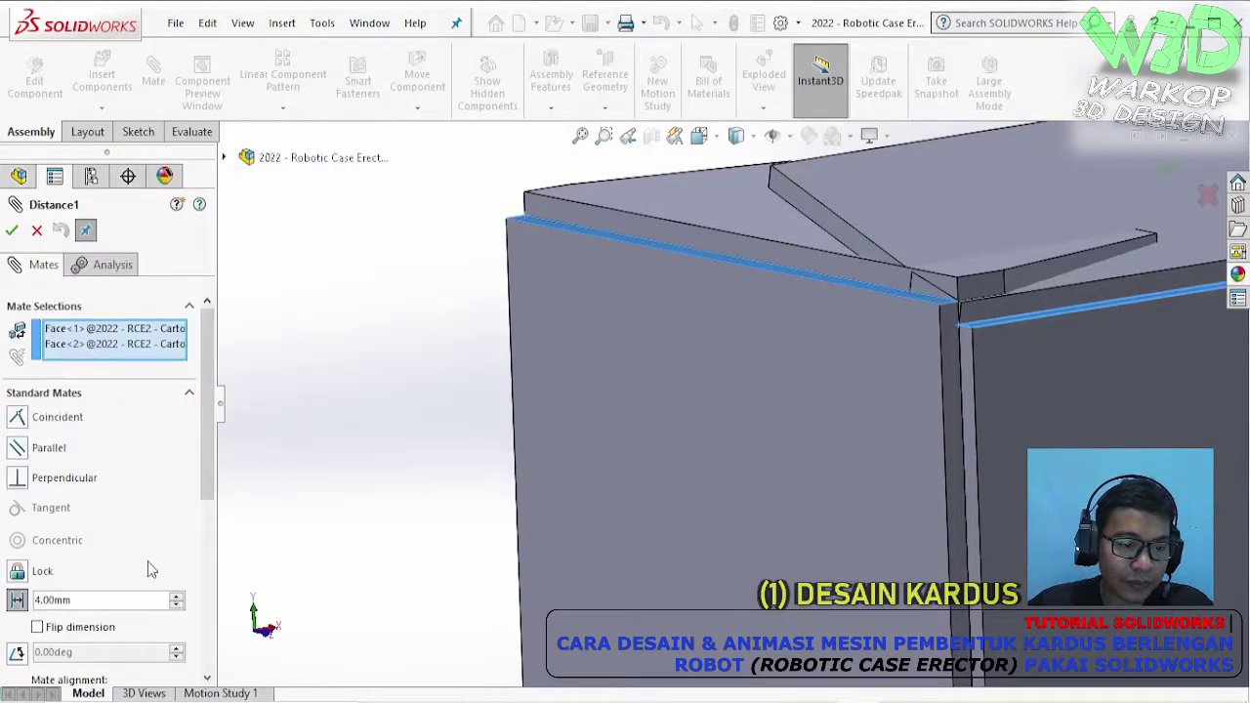
left_click(65, 630)
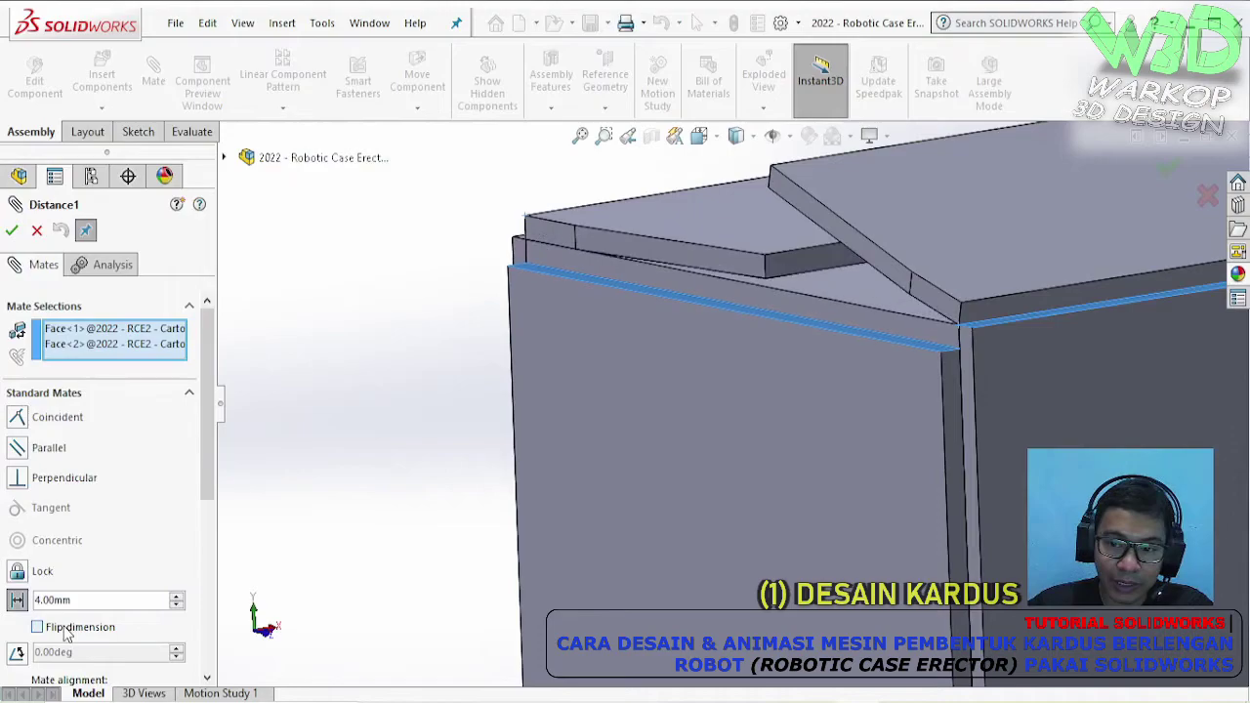
left_click(13, 230)
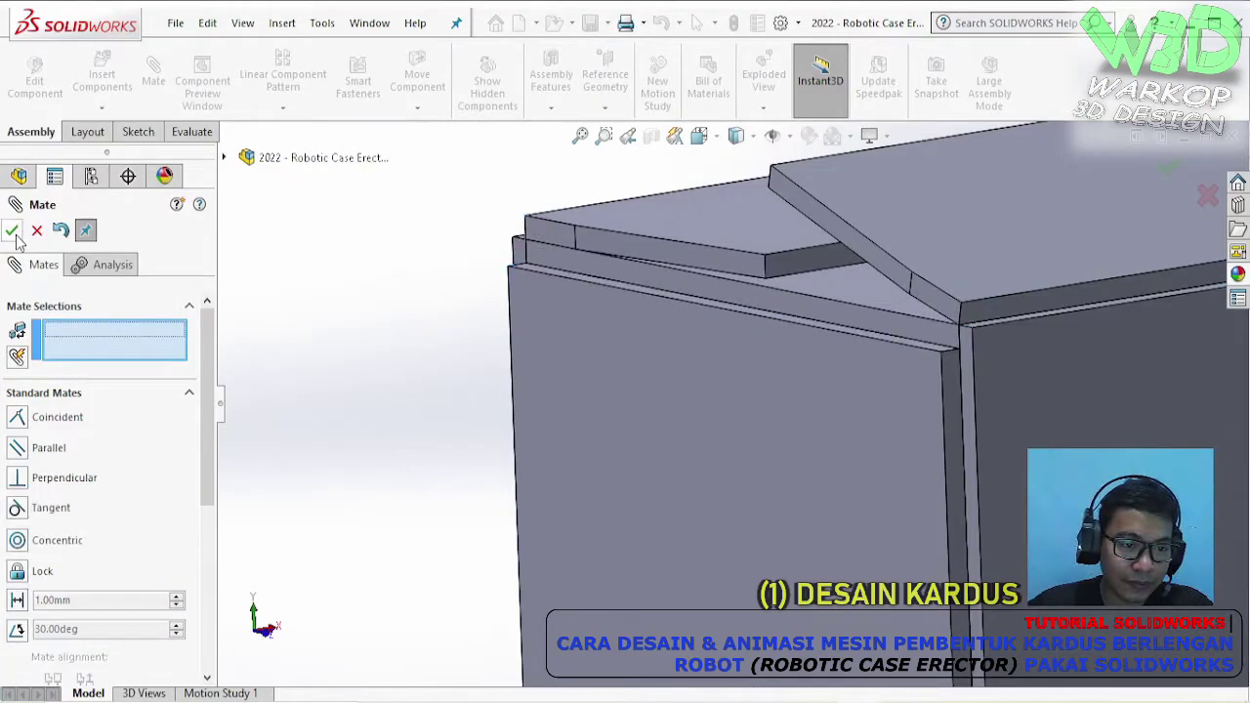
- Swing the flaps at another upper corner of the box aside to expose the panels' top edges
middle_click_drag(712, 293, 580, 357)
scroll(579, 357, "down", 6)
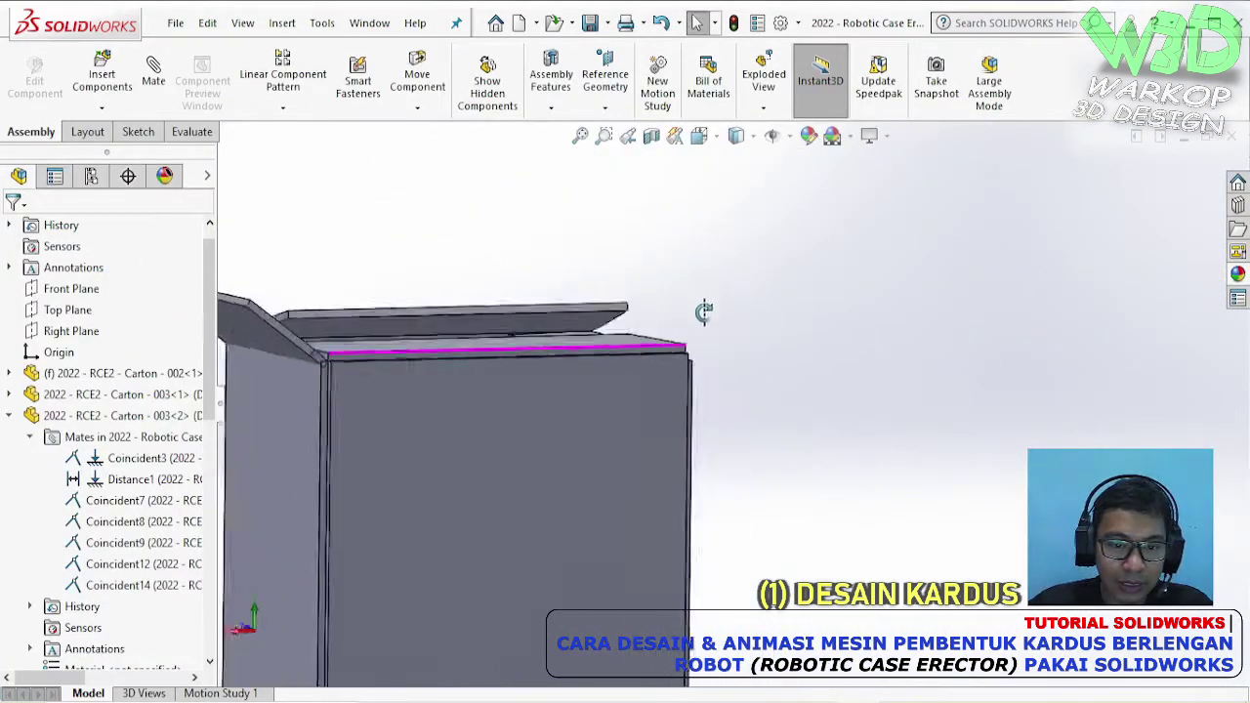
scroll(351, 381, "down", 2)
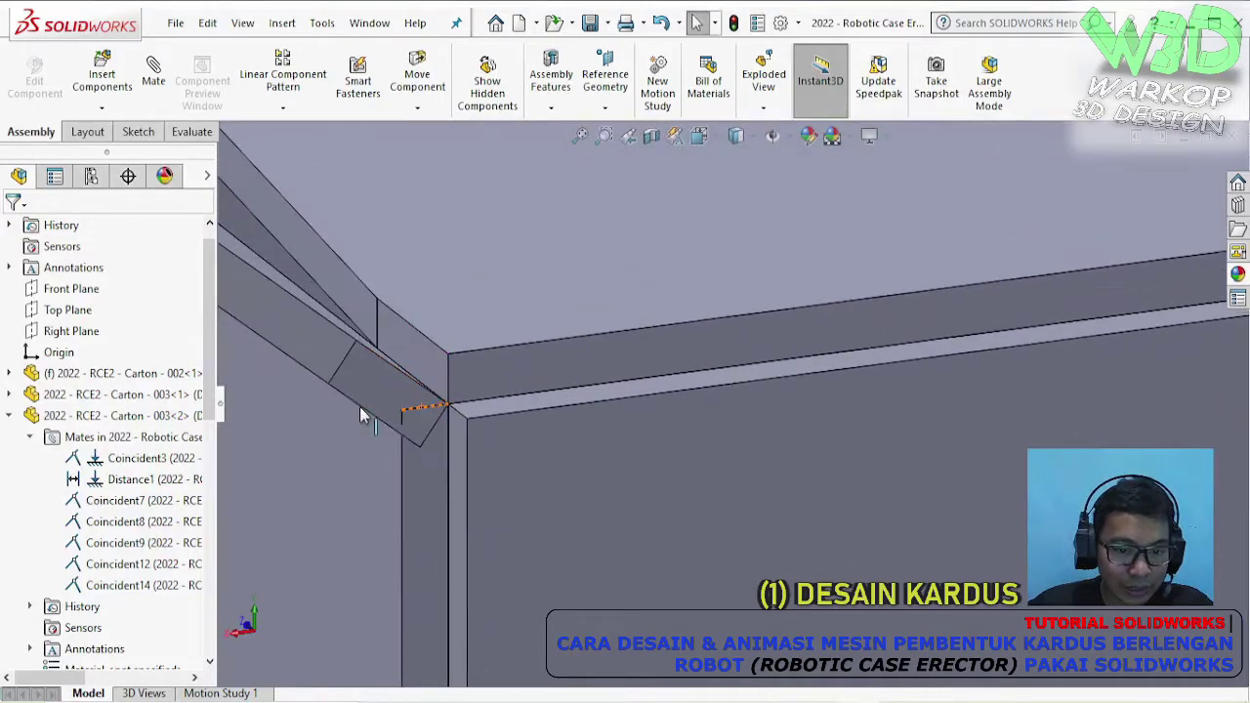
left_click(518, 314)
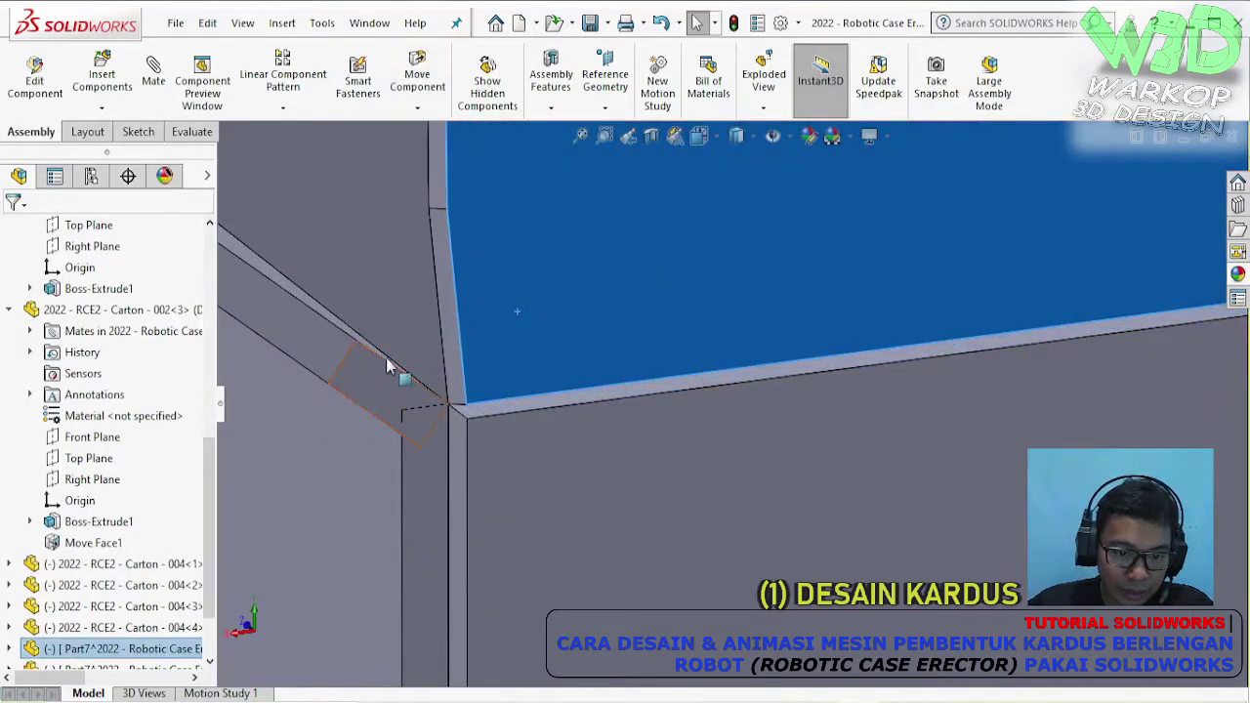
left_click_drag(375, 364, 544, 319)
scroll(488, 420, "up", 2)
- Examine the Coincident2 mate of Carton - 003<1> to see which top edge faces it joins
left_click(476, 420)
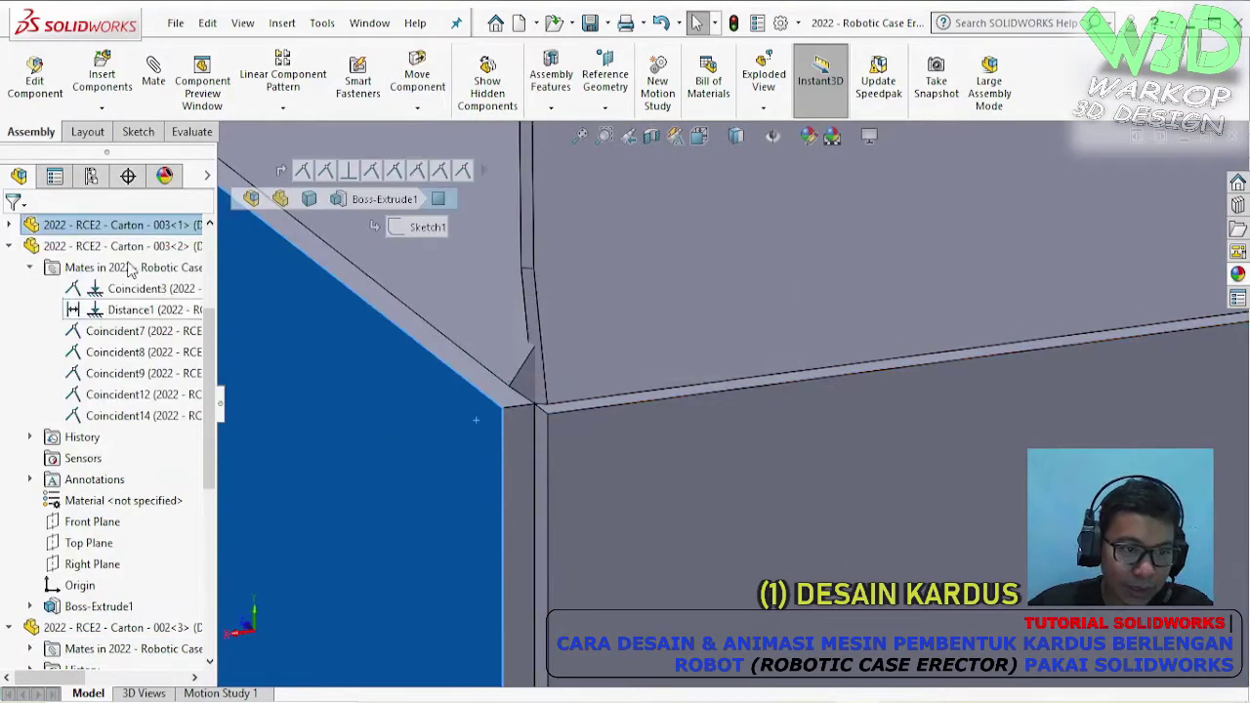
left_click(10, 226)
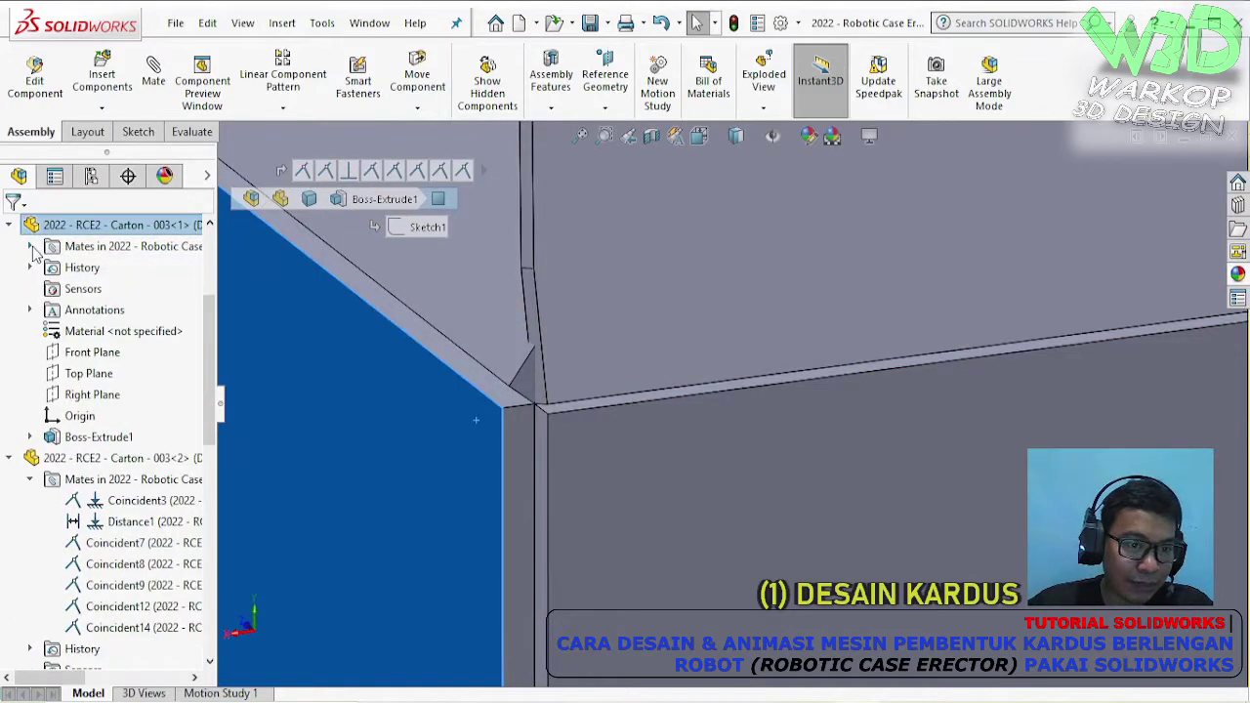
left_click(30, 247)
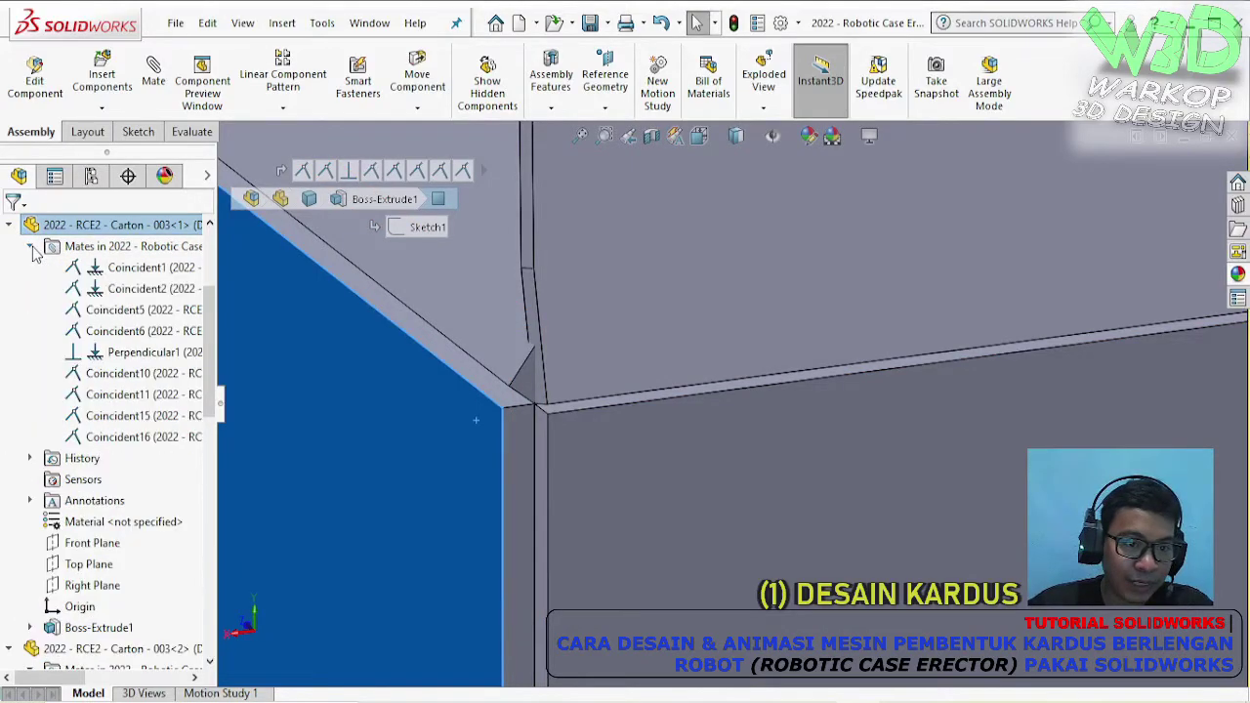
left_click(109, 290)
scroll(522, 352, "up", 5)
middle_click_drag(521, 352, 781, 328)
scroll(540, 358, "down", 4)
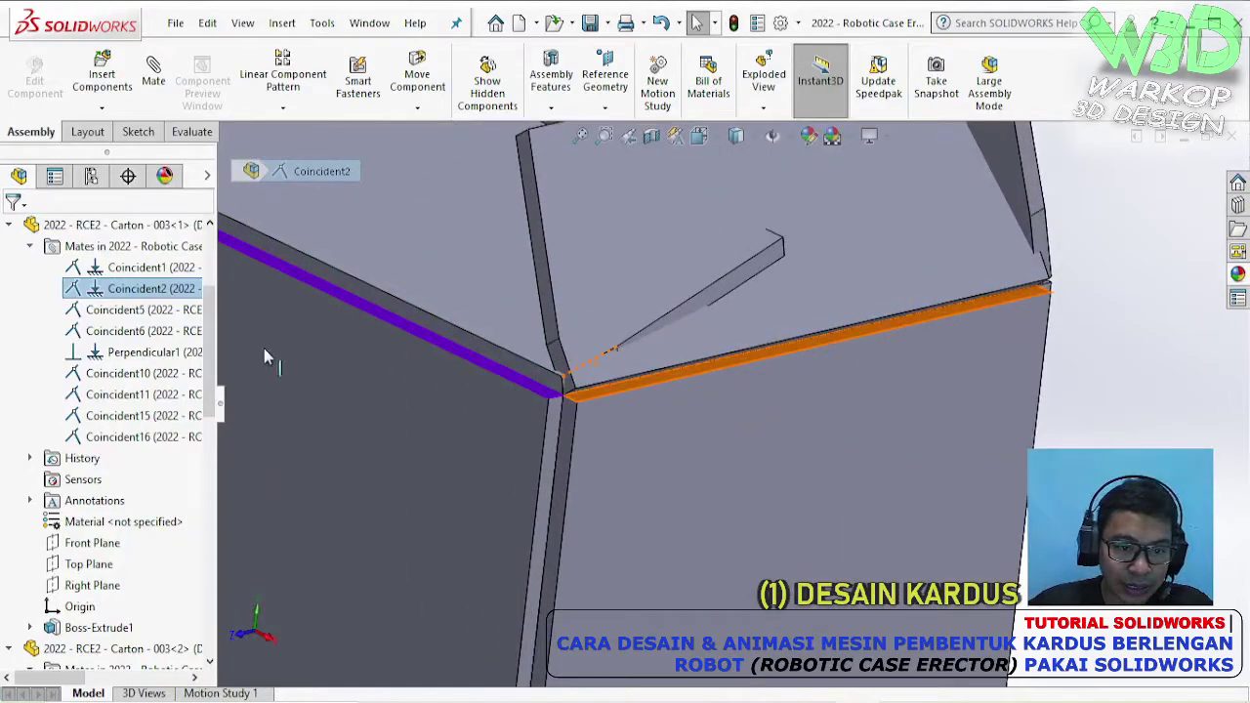
- Change the Coincident2 mate of Carton - 003<1> into a 4 mm distance mate with the dimension flipped
right_click(137, 293)
left_click(152, 230)
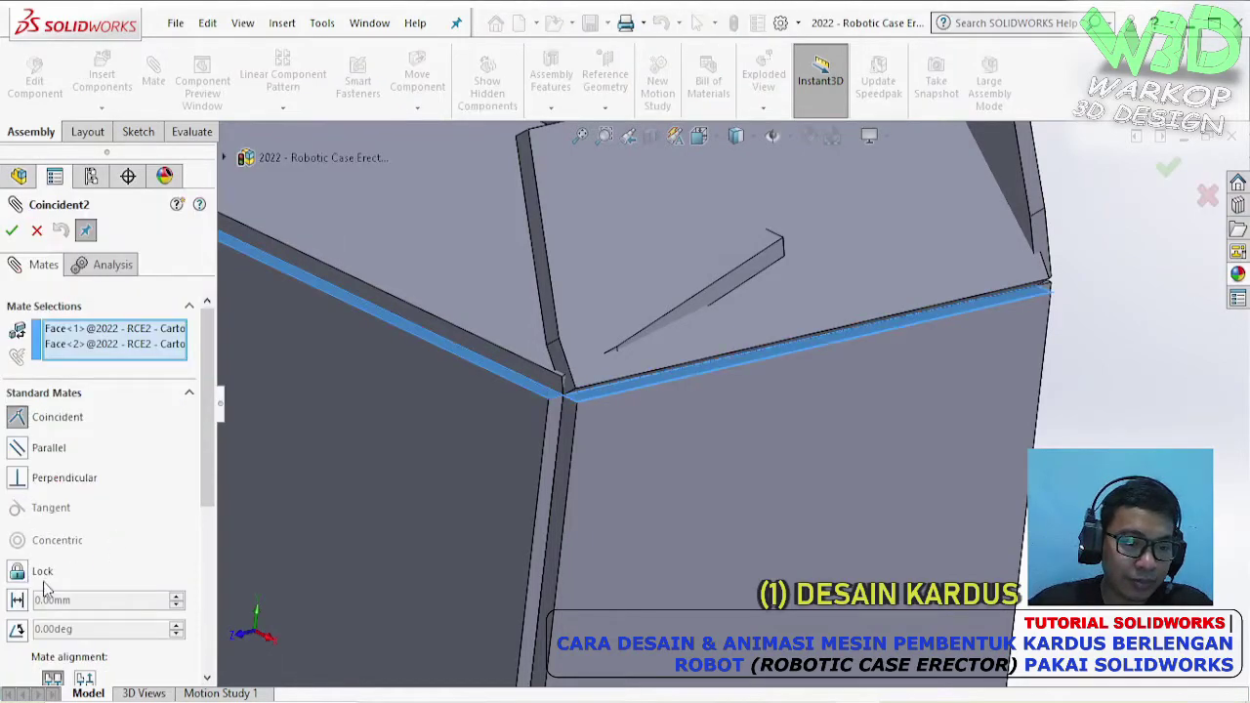
left_click(19, 600)
type("4")
key("Return")
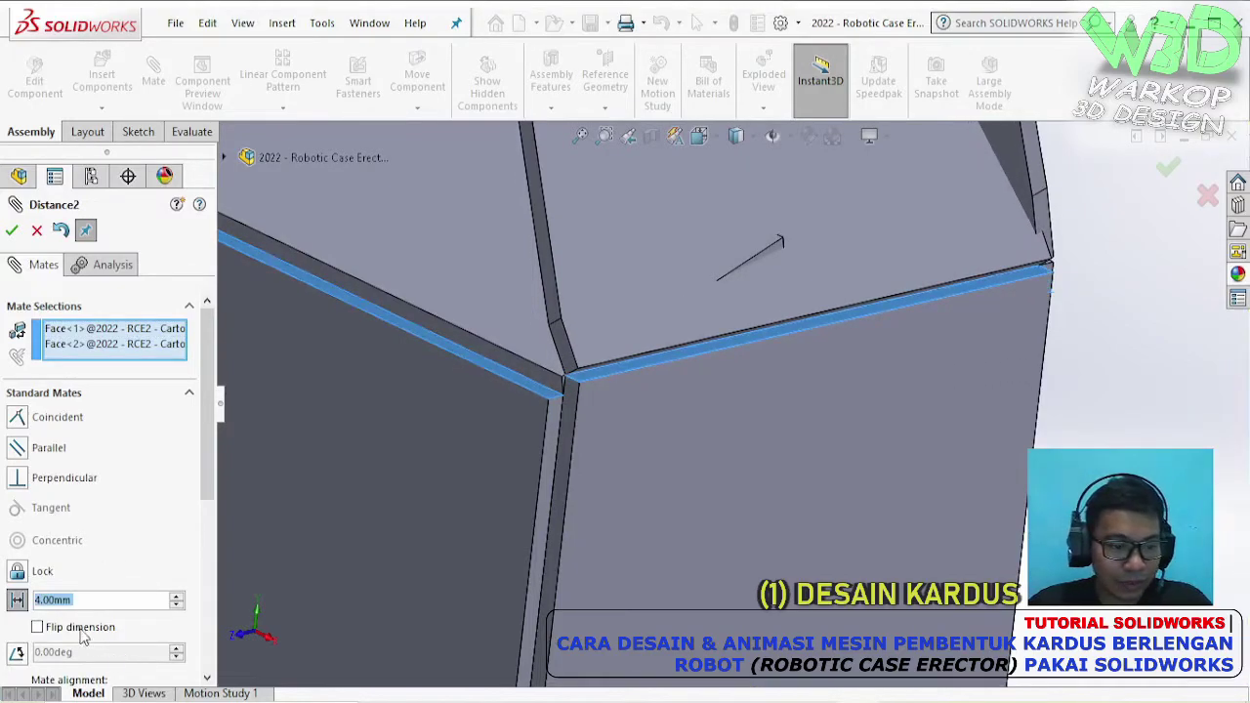
left_click(41, 626)
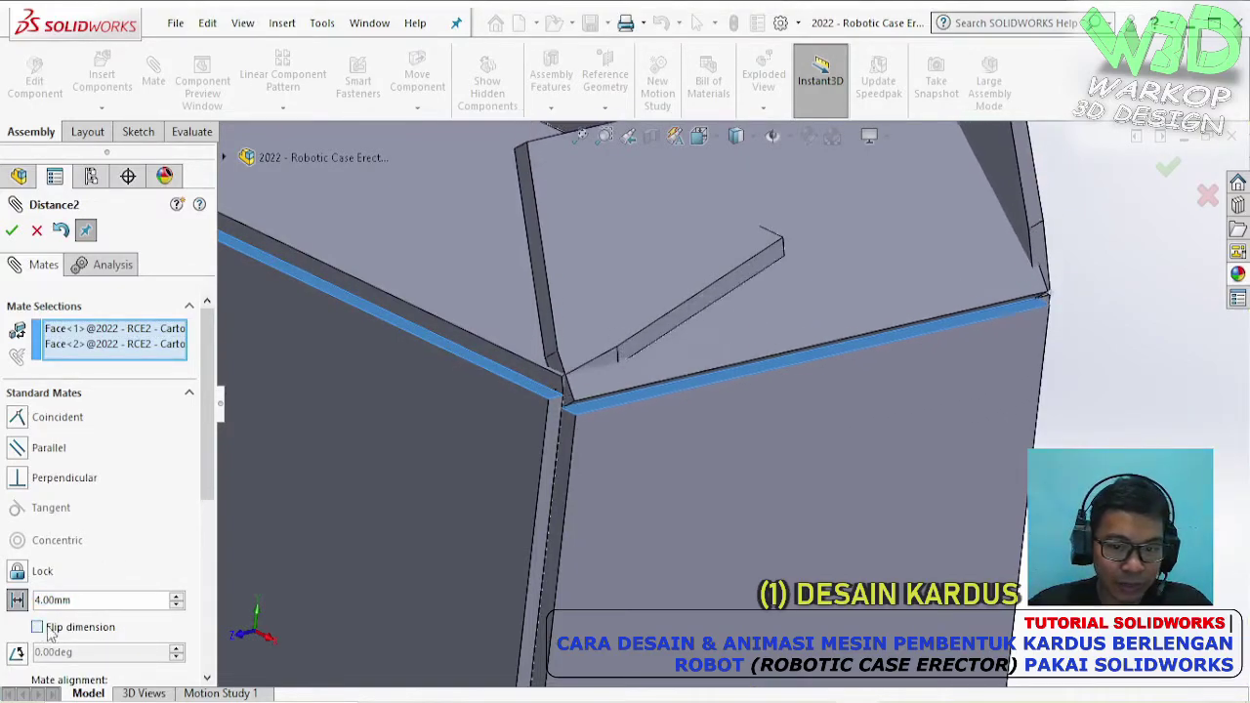
left_click(12, 231)
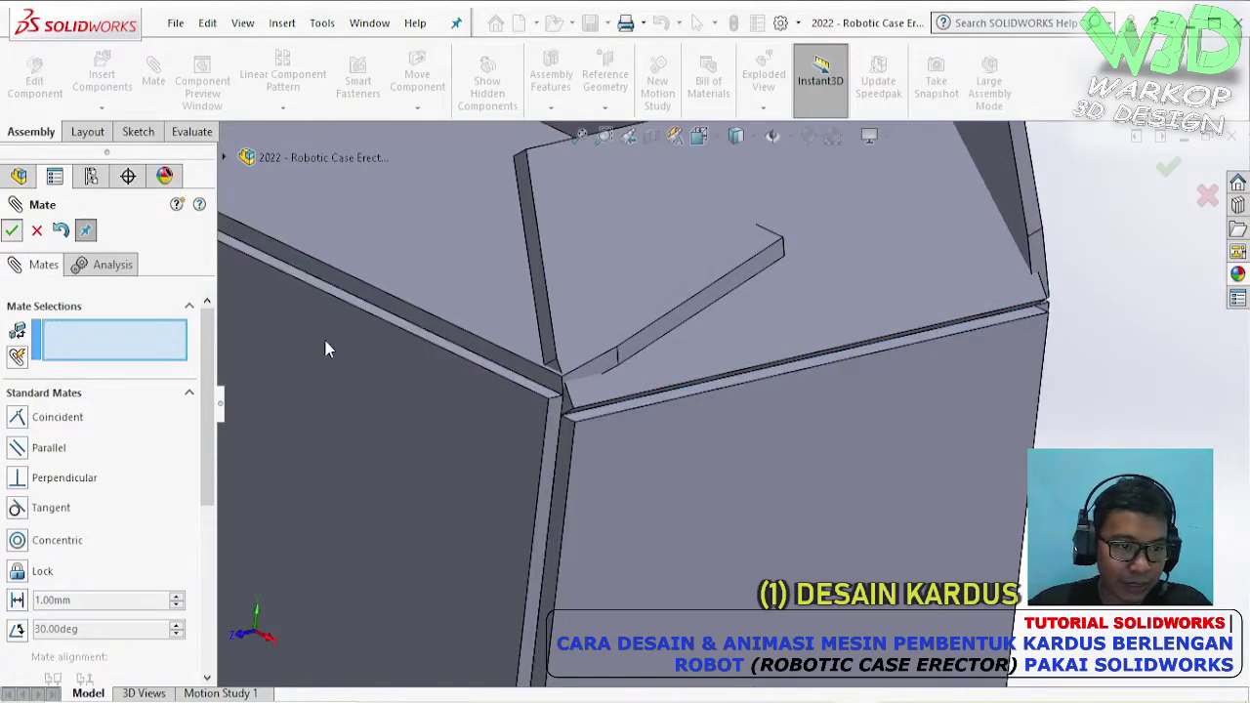
key("Escape")
- Inspect the upper and lower corners of the box for the offset between neighbouring panels and their flaps
scroll(729, 430, "up", 7)
scroll(598, 377, "down", 2)
middle_click_drag(613, 384, 808, 371)
scroll(561, 438, "down", 5)
middle_click_drag(557, 418, 654, 426)
scroll(615, 437, "up", 7)
scroll(624, 416, "down", 4)
left_click_drag(692, 393, 752, 402)
scroll(700, 461, "up", 4)
middle_click_drag(659, 430, 736, 380)
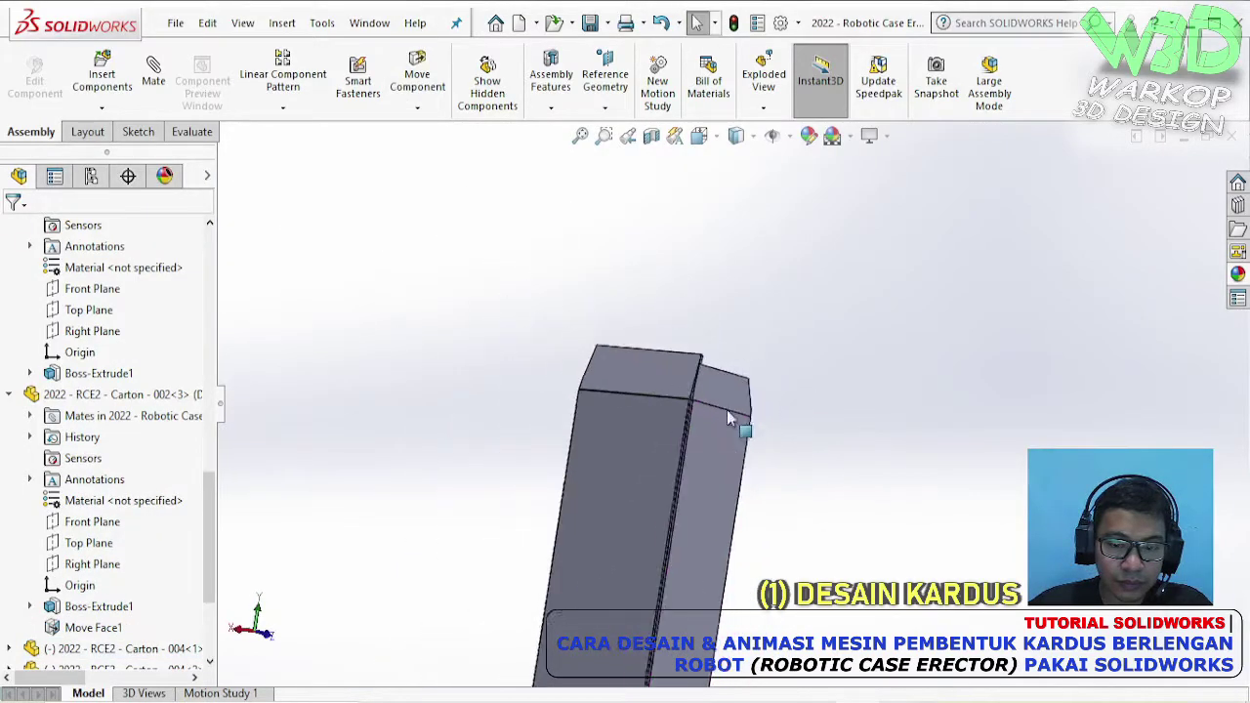
scroll(739, 382, "down", 8)
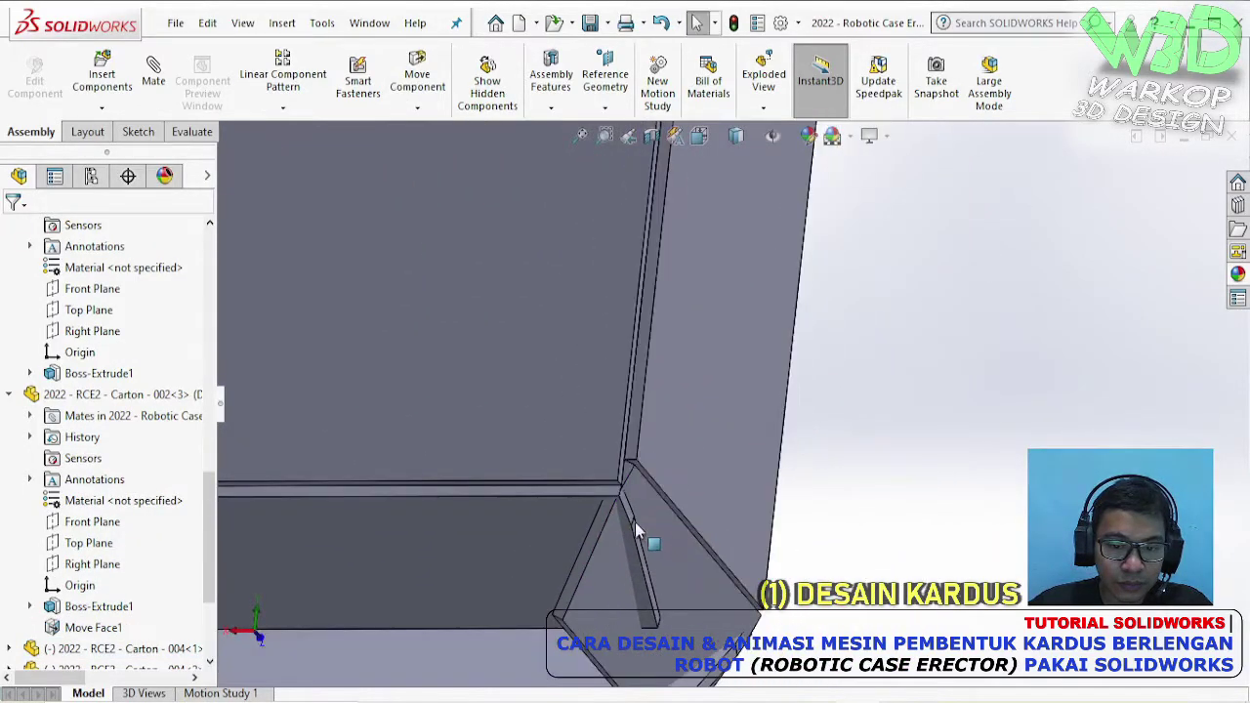
scroll(636, 532, "up", 3)
middle_click_drag(639, 426, 693, 427)
scroll(488, 454, "up", 2)
scroll(375, 451, "down", 6)
middle_click_drag(433, 389, 442, 361)
scroll(507, 315, "up", 10)
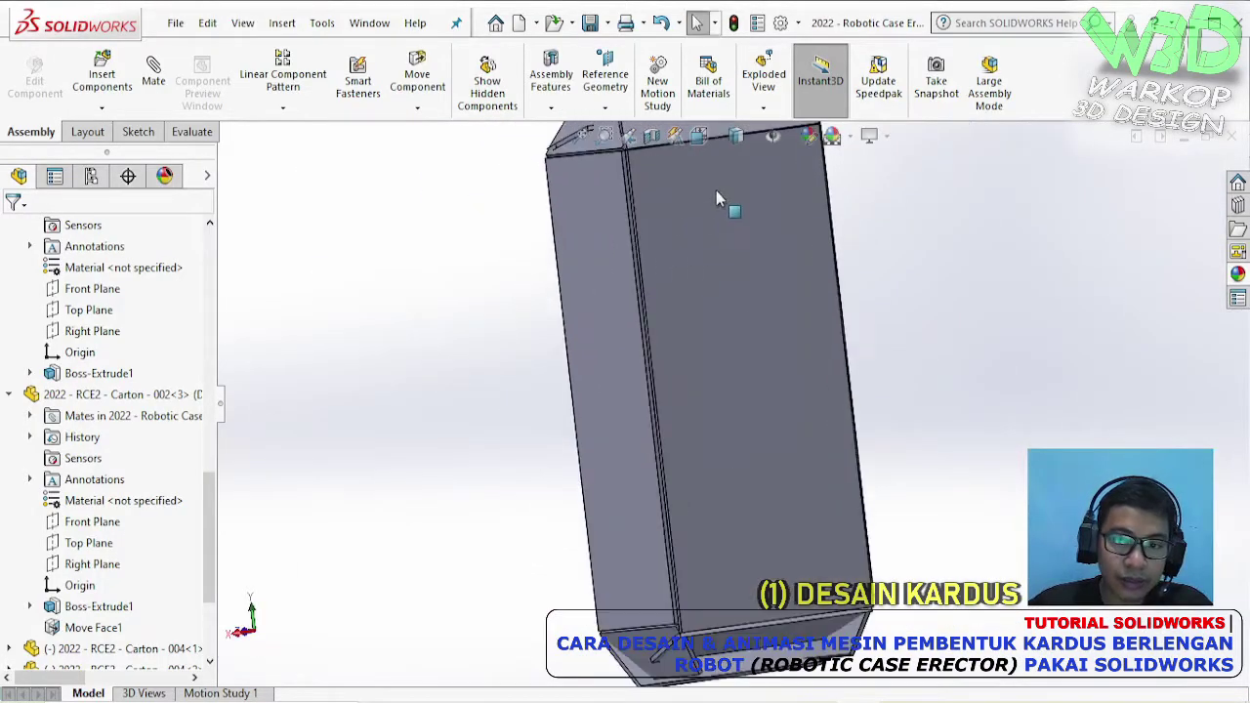
scroll(683, 200, "down", 10)
middle_click_drag(614, 237, 649, 337)
scroll(651, 344, "up", 8)
middle_click_drag(550, 372, 545, 311)
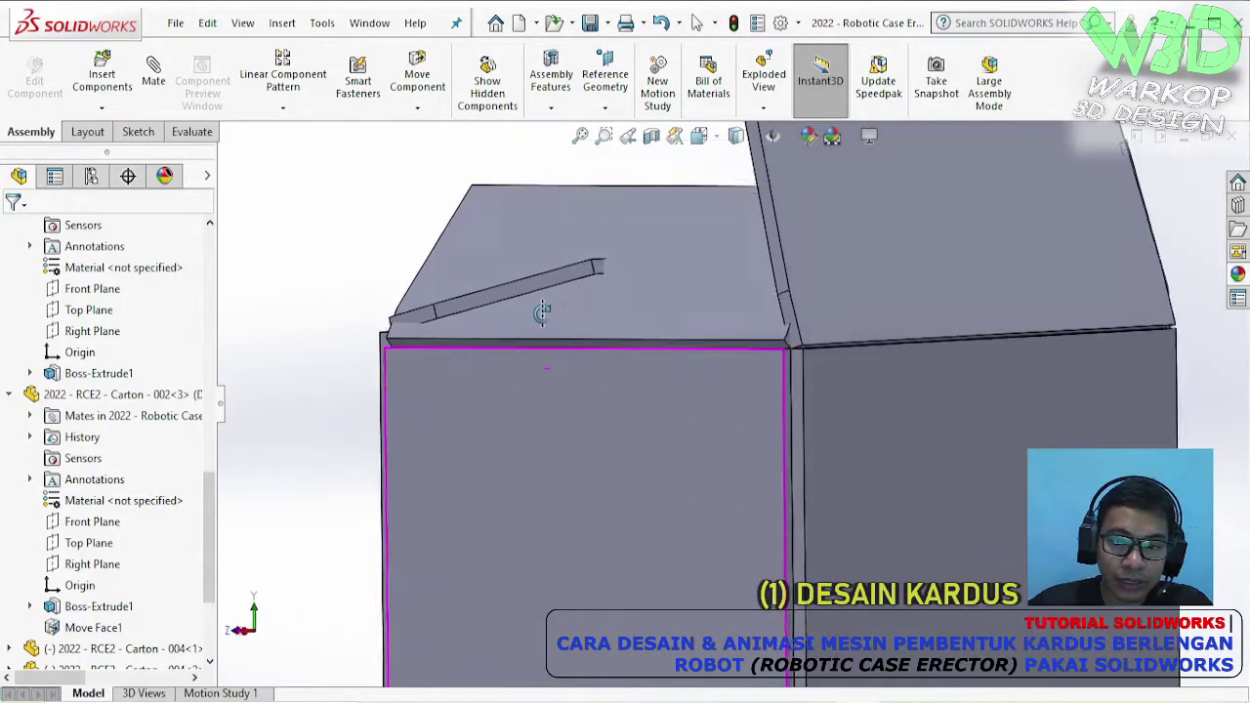
scroll(842, 376, "down", 5)
middle_click_drag(842, 377, 908, 422)
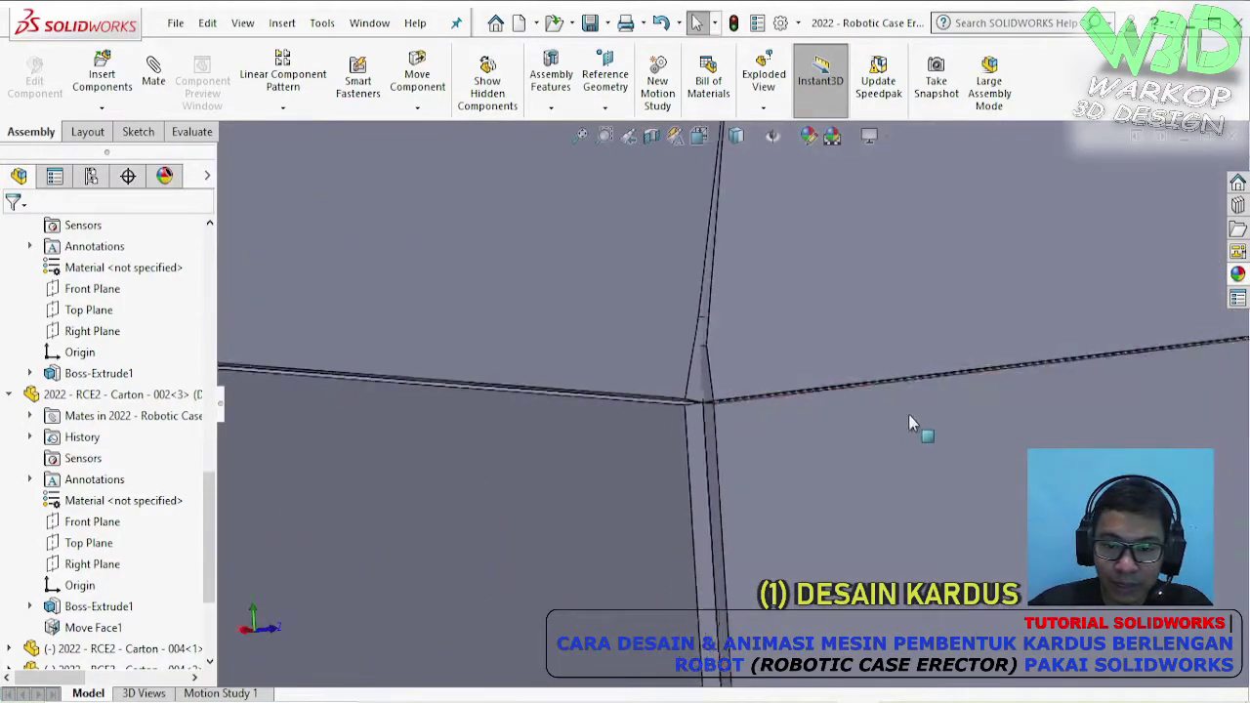
scroll(909, 418, "up", 5)
mouse_move(952, 371)
middle_mouse_down()
mouse_move(970, 355)
mouse_move(958, 363)
middle_mouse_up()
scroll(515, 430, "down", 5)
middle_click_drag(593, 439, 697, 479)
- Change the Coincident6 mate between the top edges of Carton - 002<3> and its neighbouring panel into a 4 mm distance mate
left_click(621, 469)
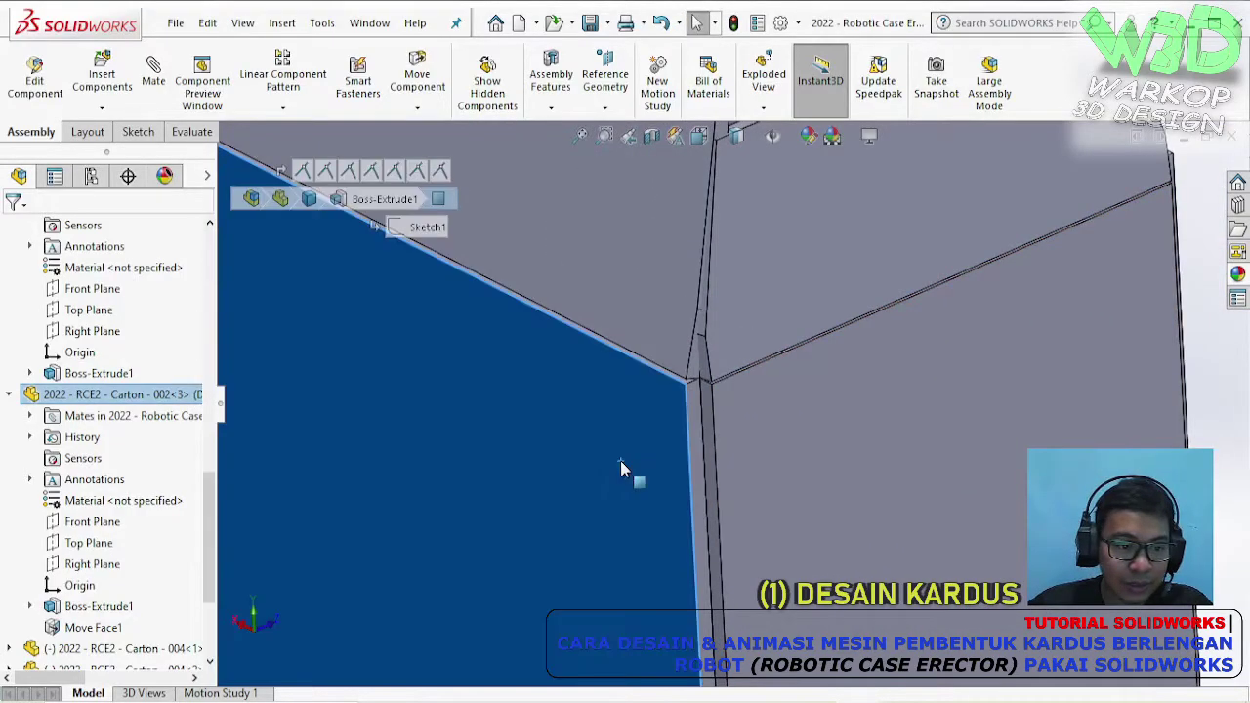
left_click(30, 416)
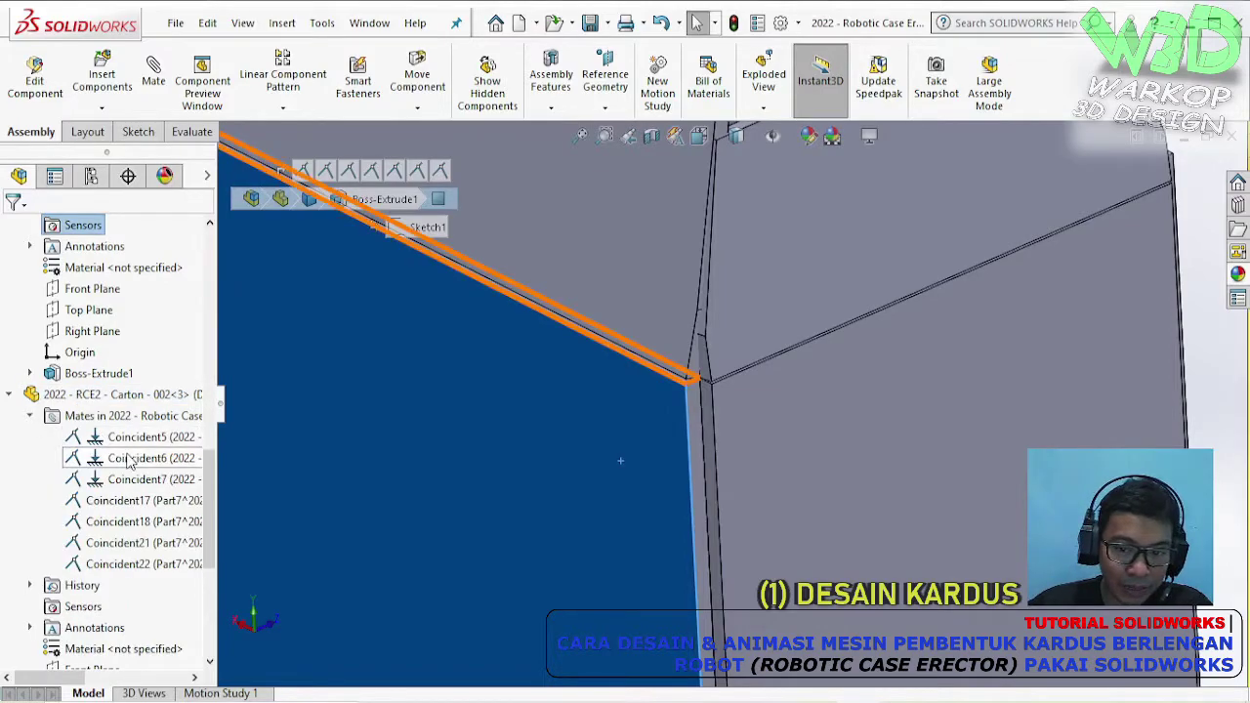
left_click(127, 455)
scroll(572, 445, "up", 3)
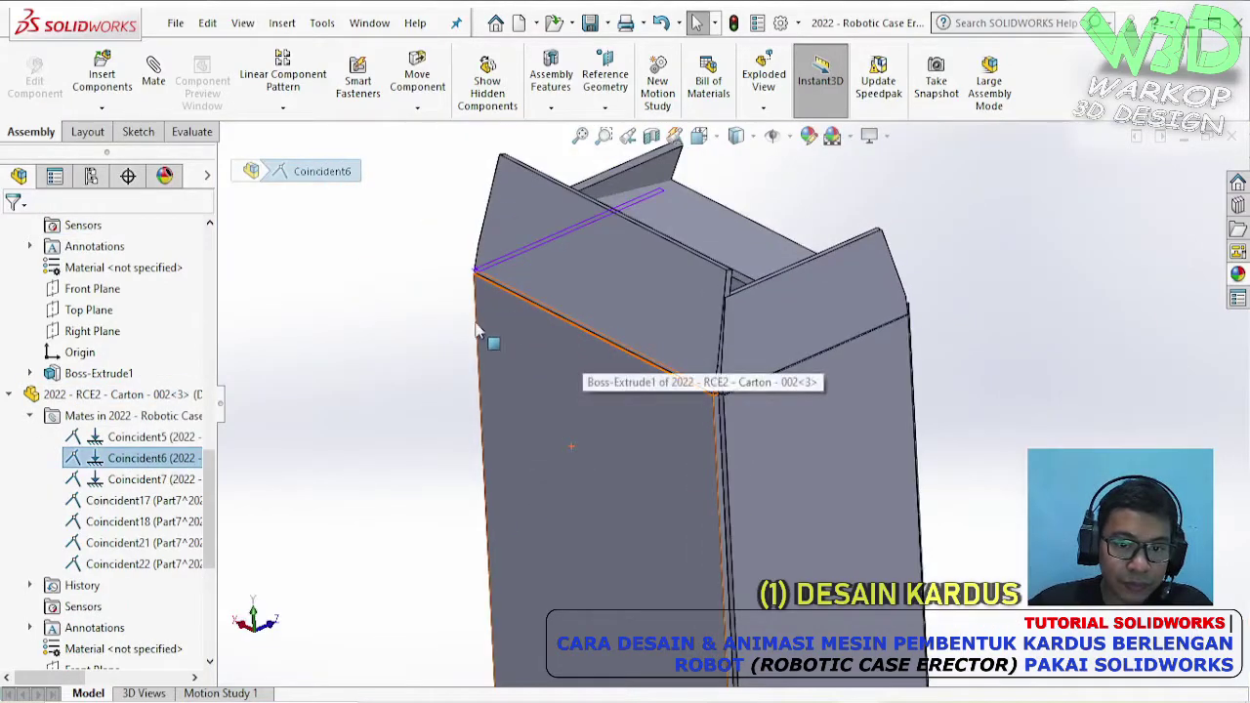
scroll(510, 323, "down", 6)
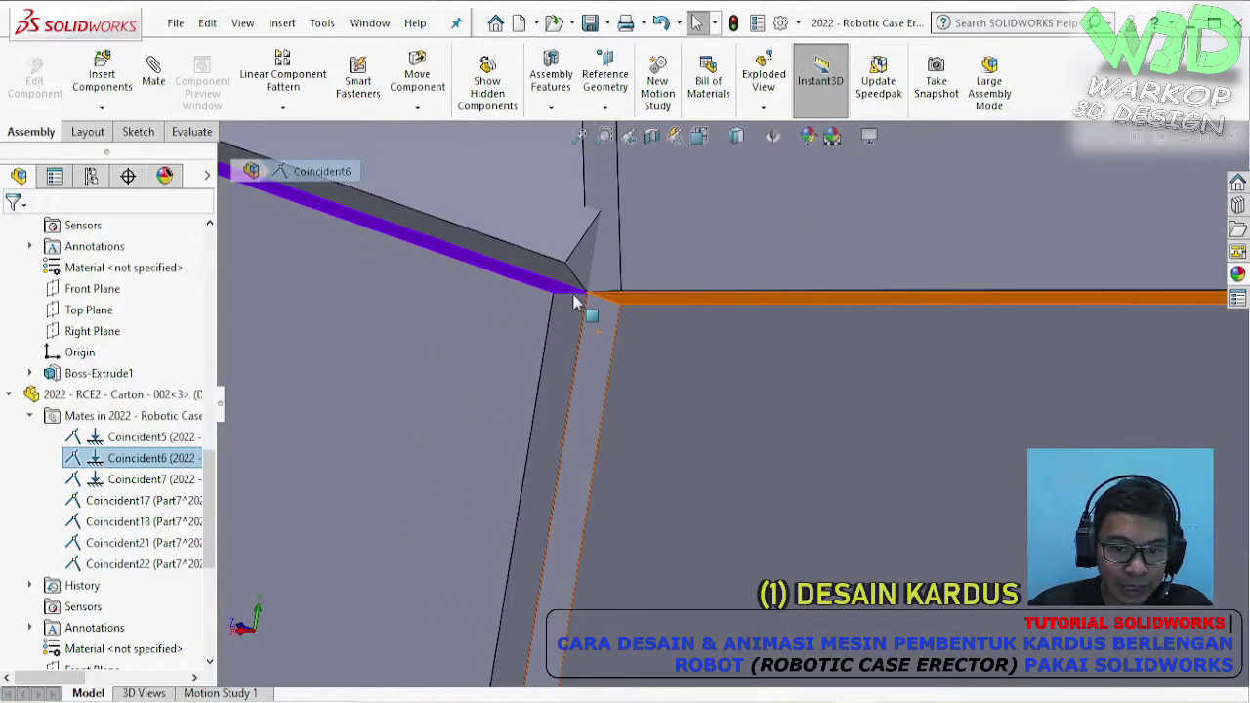
right_click(176, 455)
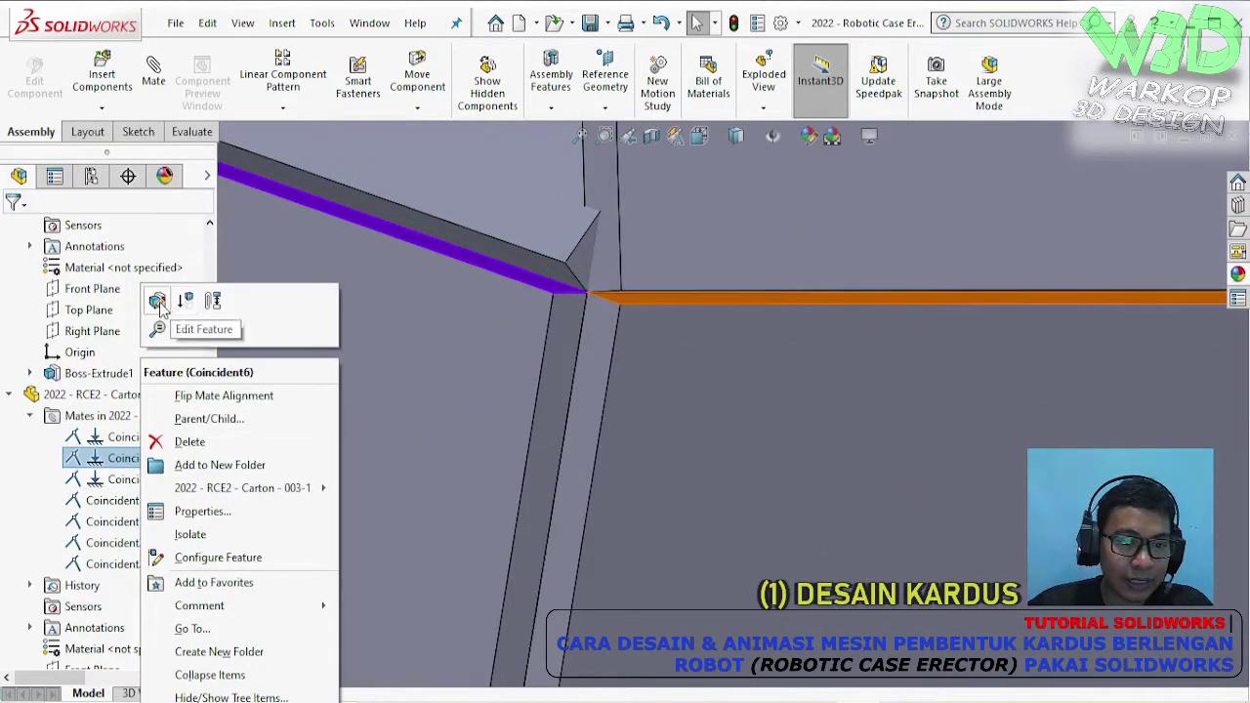
left_click(159, 303)
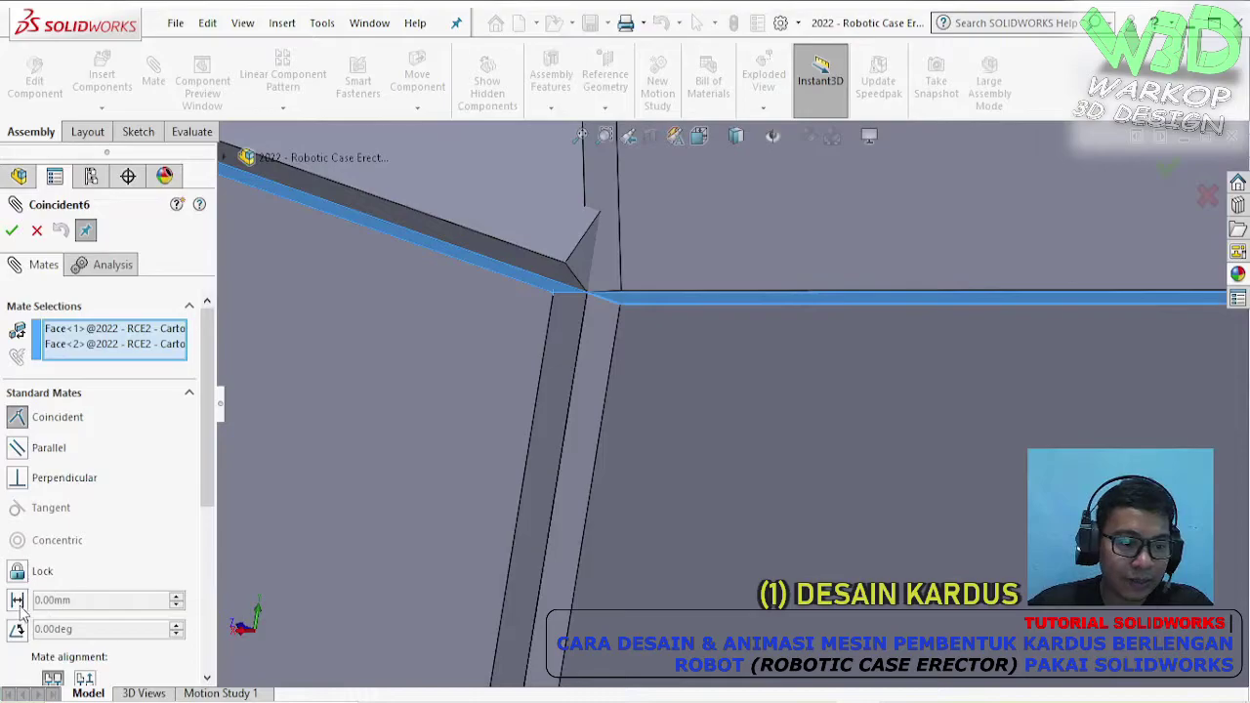
left_click(17, 600)
type("4.00mm")
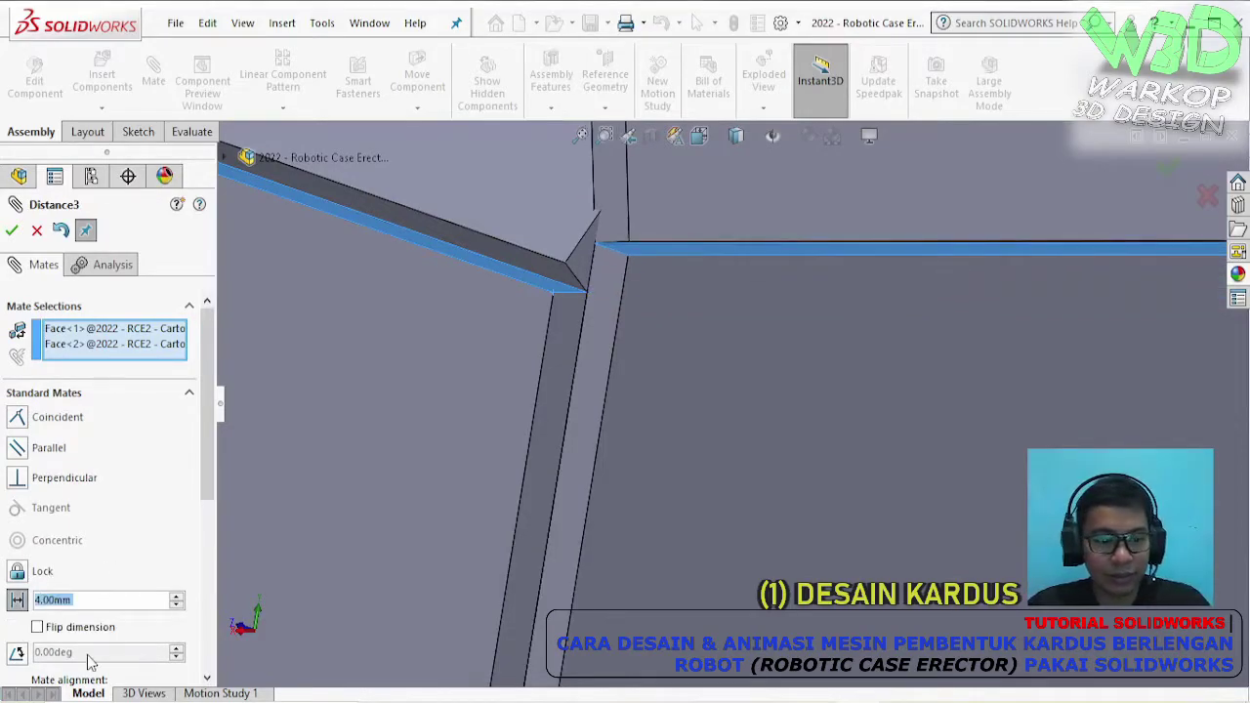
key("Return")
mouse_move(404, 442)
middle_mouse_down()
mouse_move(671, 398)
mouse_move(618, 419)
mouse_move(421, 432)
middle_mouse_up()
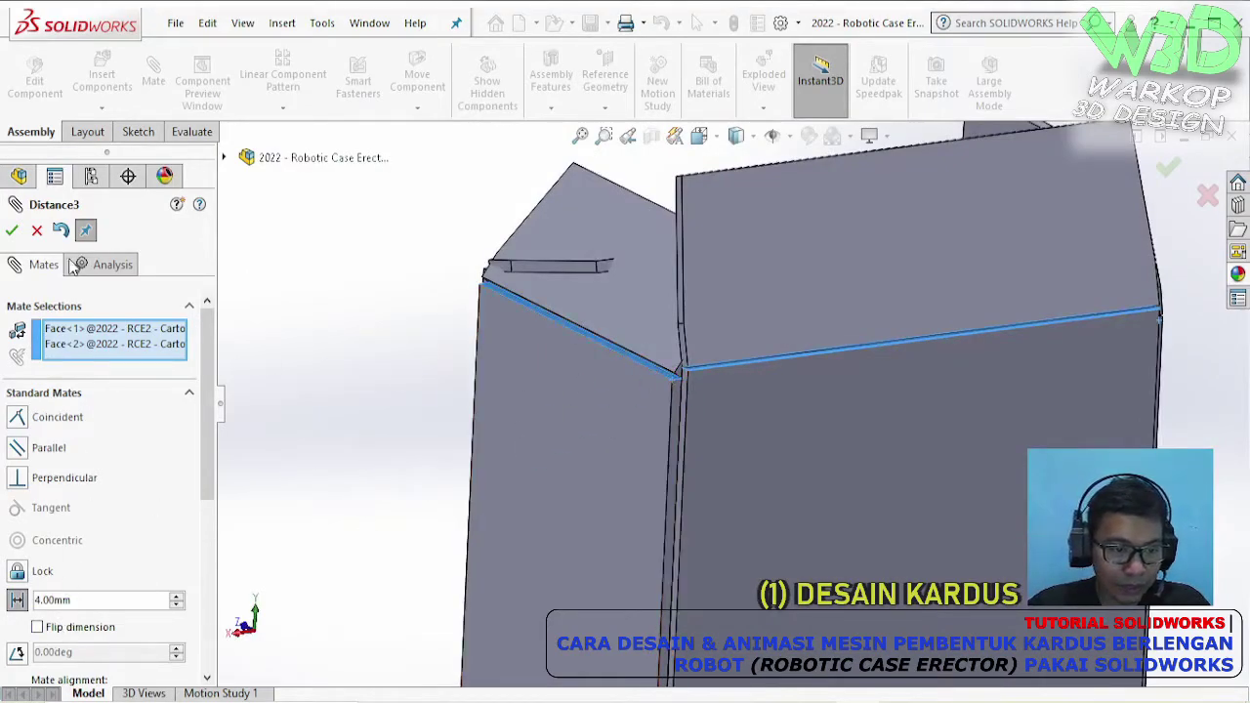
left_click(11, 230)
left_click(12, 229)
- Open the first virtual Part7 flap, save it as 2022 - RCE2 - Carton - 005 in 1.2. 3D Parts, and close the part
middle_click_drag(675, 402, 455, 329)
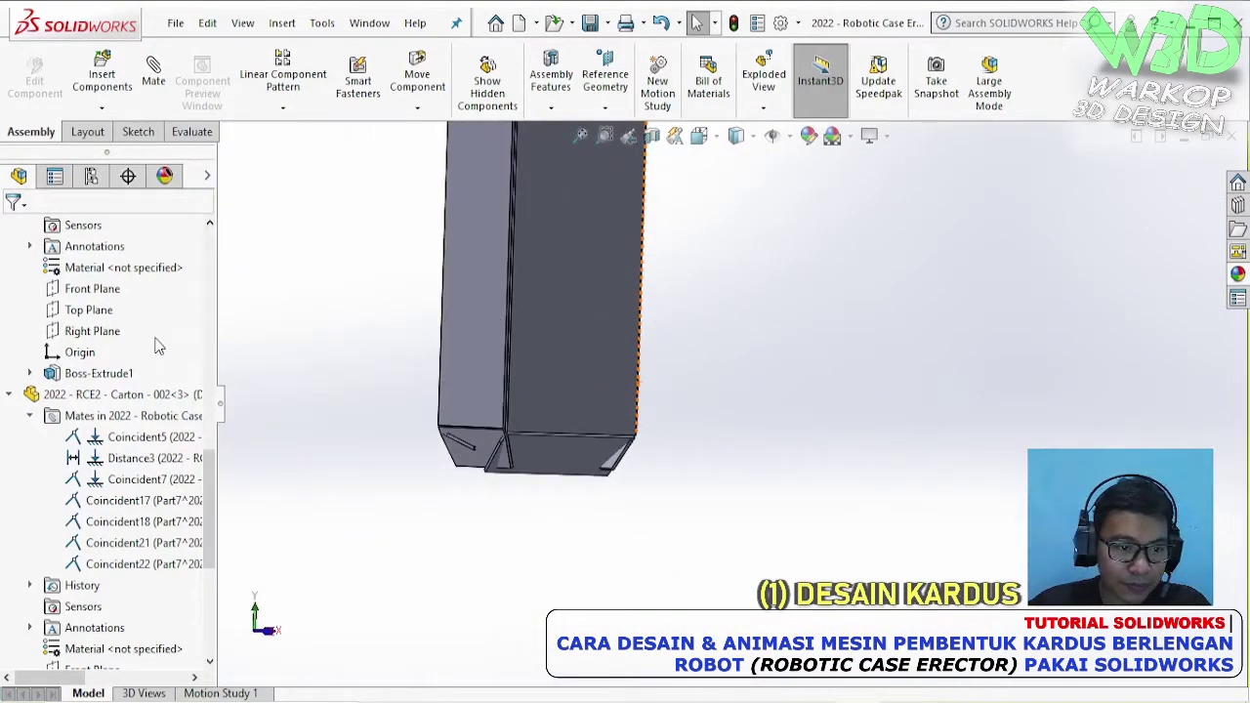
key("ctrl+7")
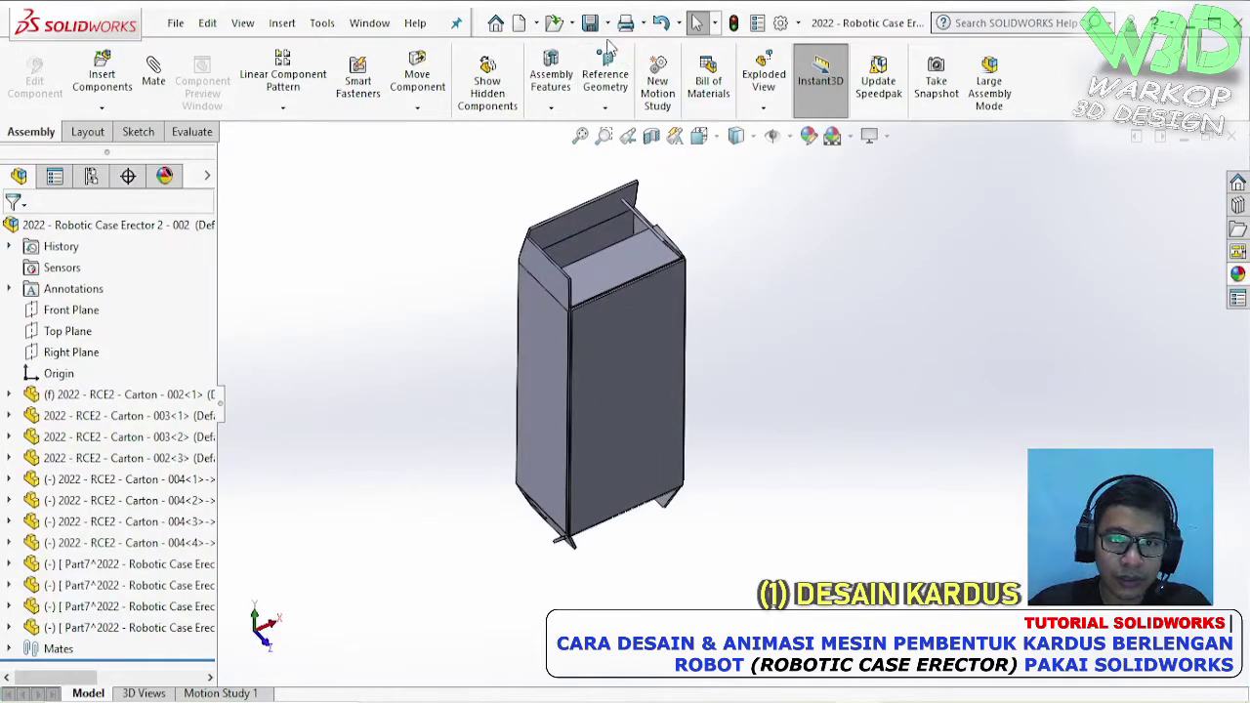
middle_click_drag(710, 380, 748, 400, "ctrl")
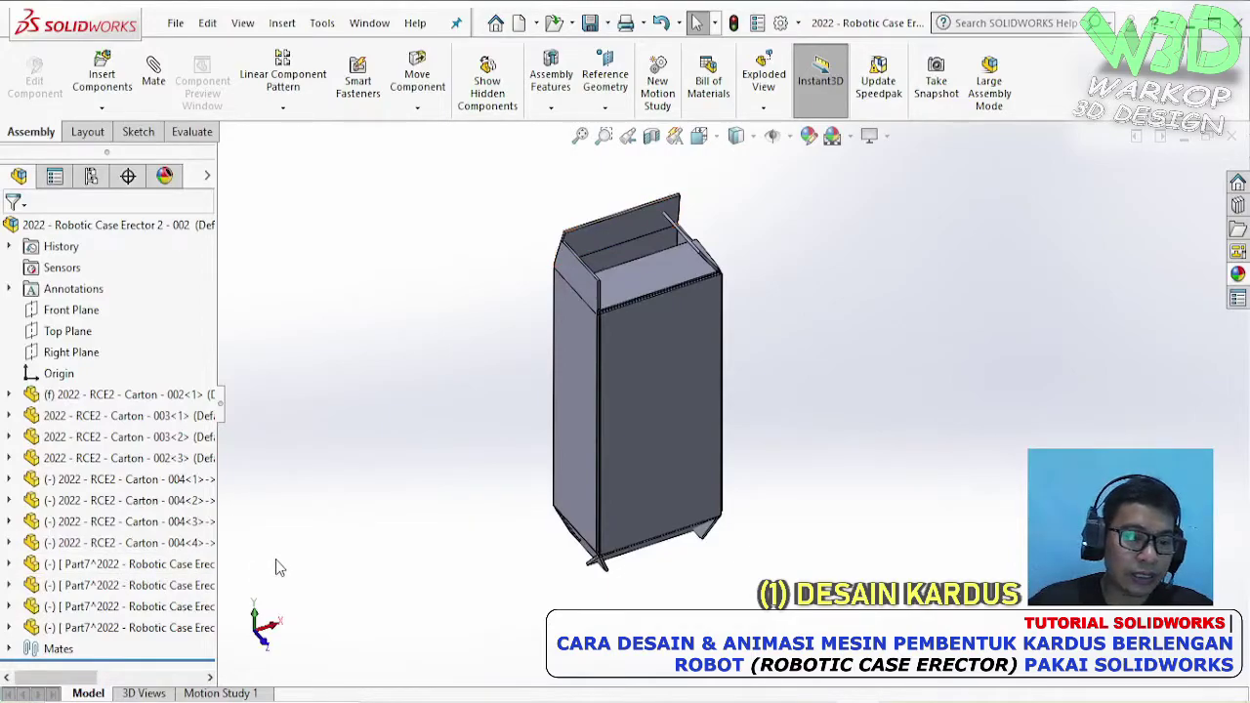
left_click(166, 564)
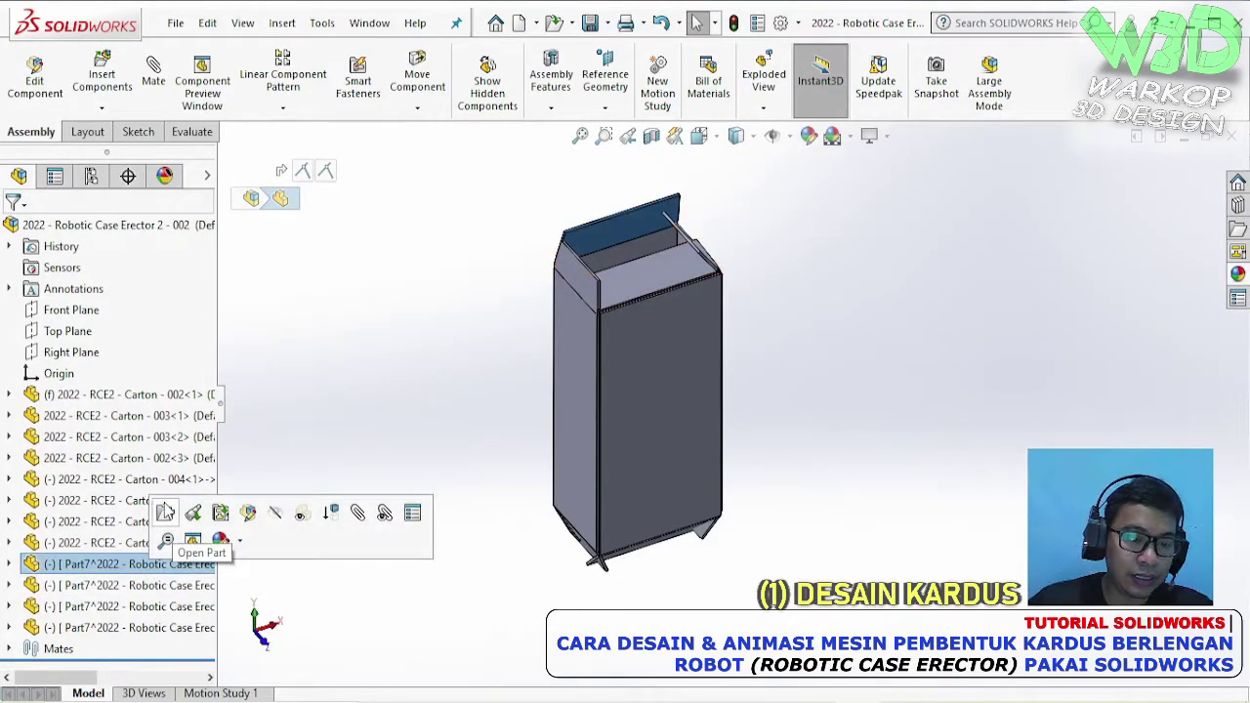
left_click(165, 513)
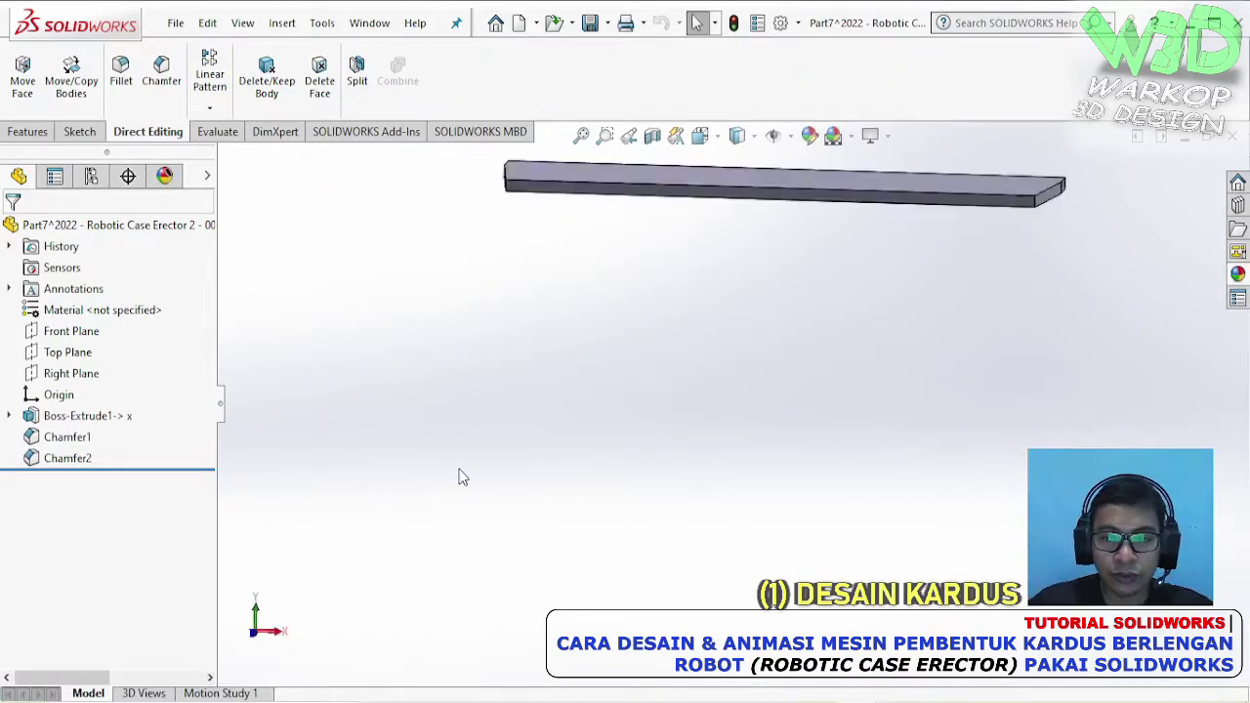
left_click(175, 23)
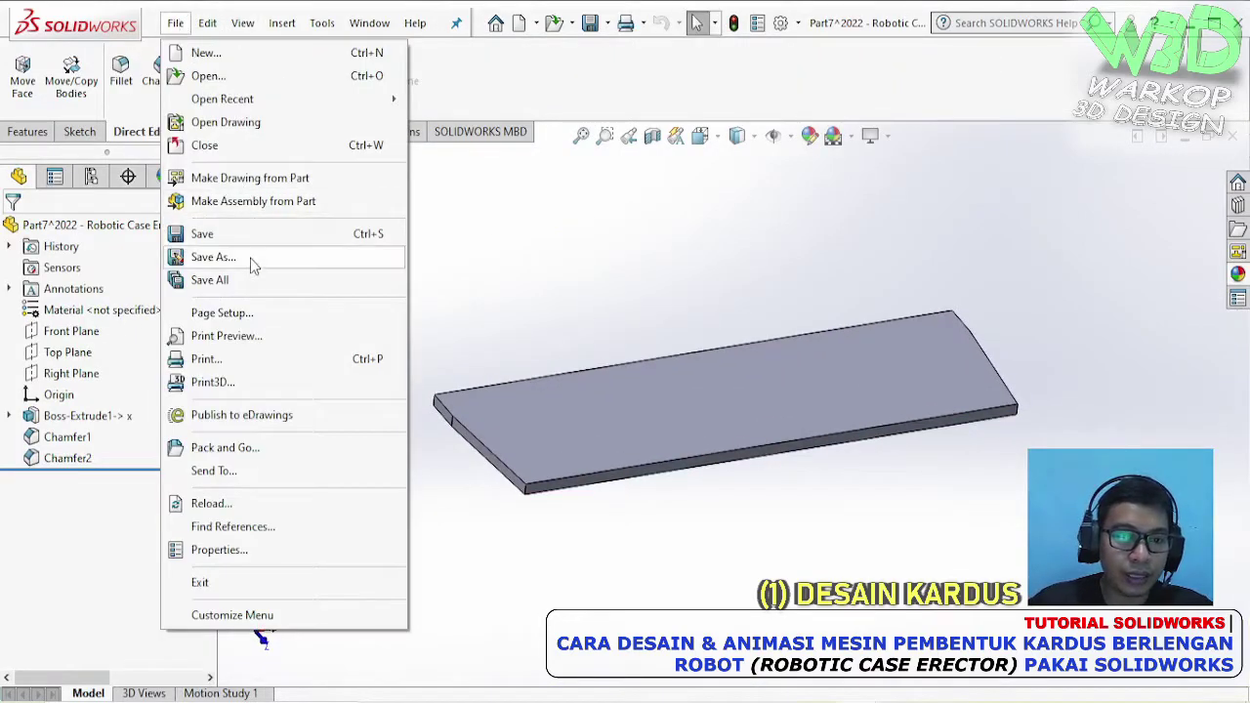
left_click(213, 257)
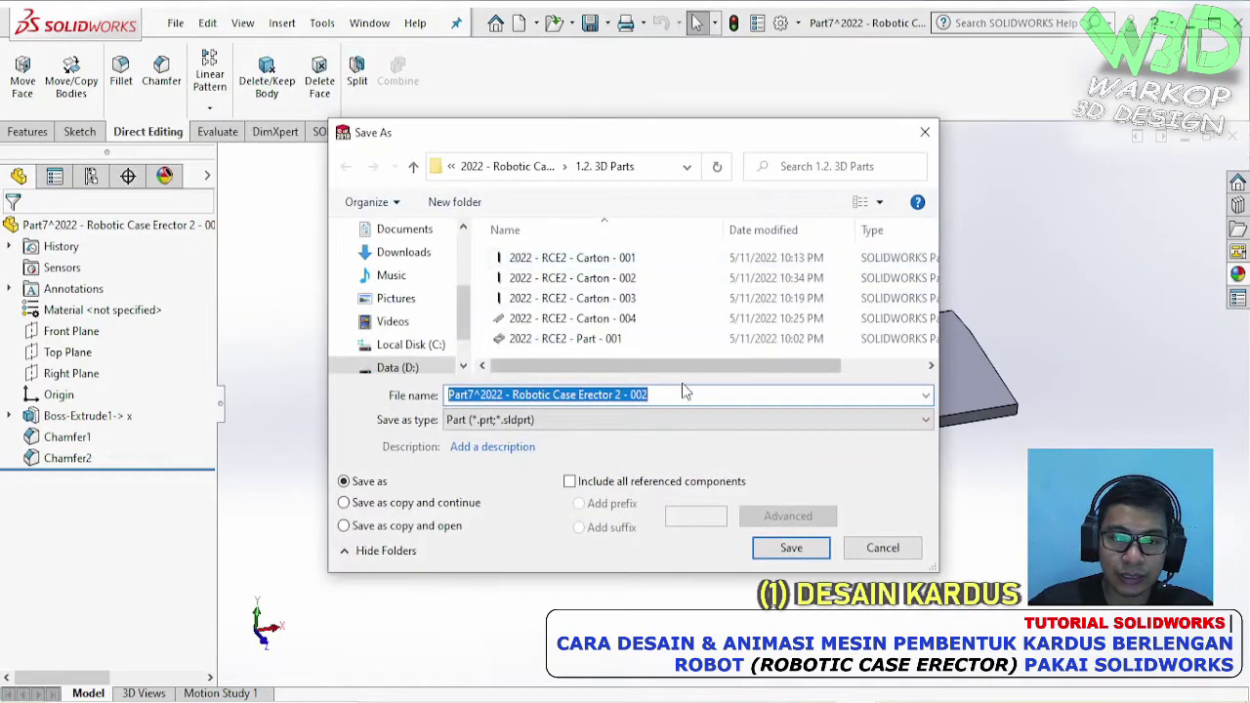
left_click(619, 318)
left_click(651, 397)
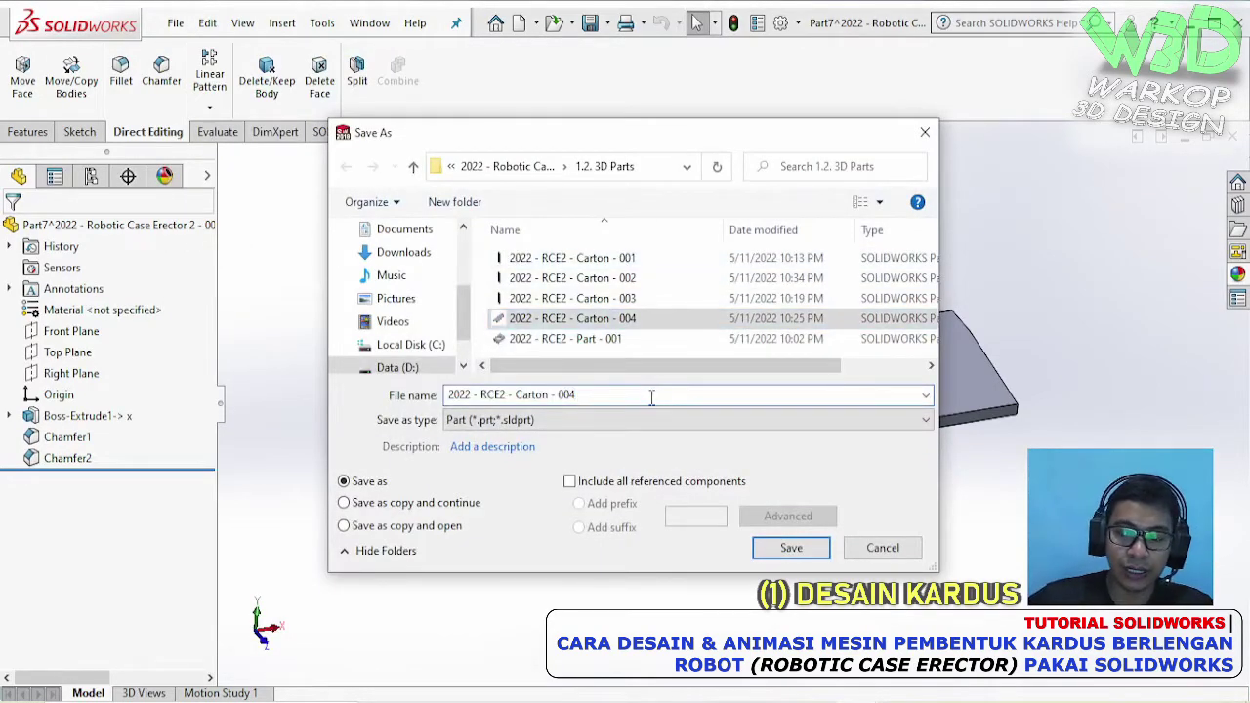
key("BackSpace")
type("5")
key("Return")
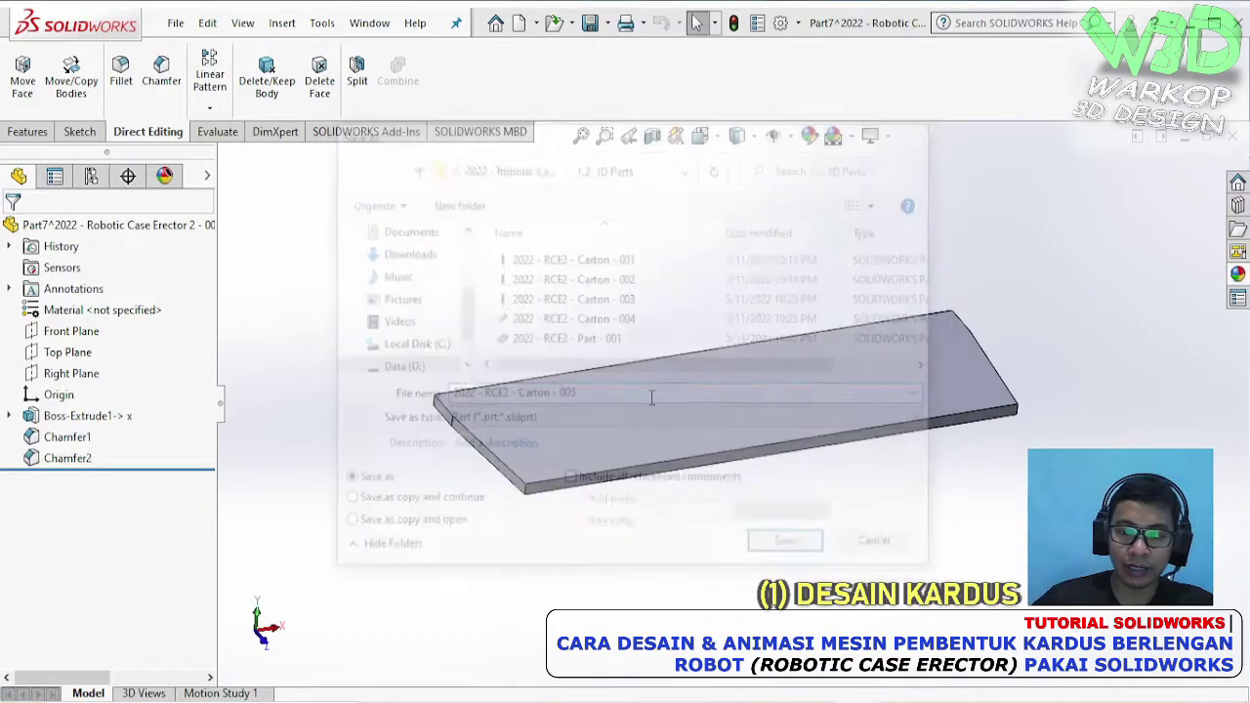
left_click(1232, 138)
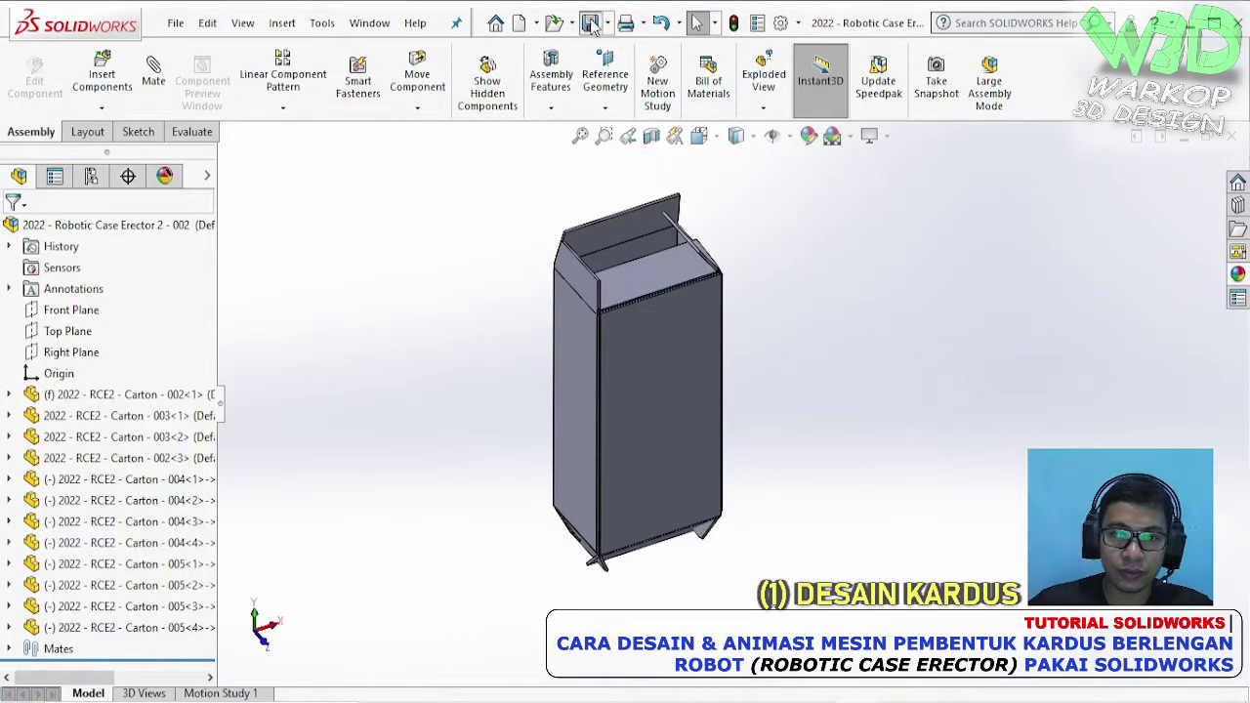
- Swing the inward-folded wide flap at the top of the box upright
scroll(690, 380, "up", 2)
middle_click_drag(690, 380, 606, 334)
scroll(682, 256, "up", 2)
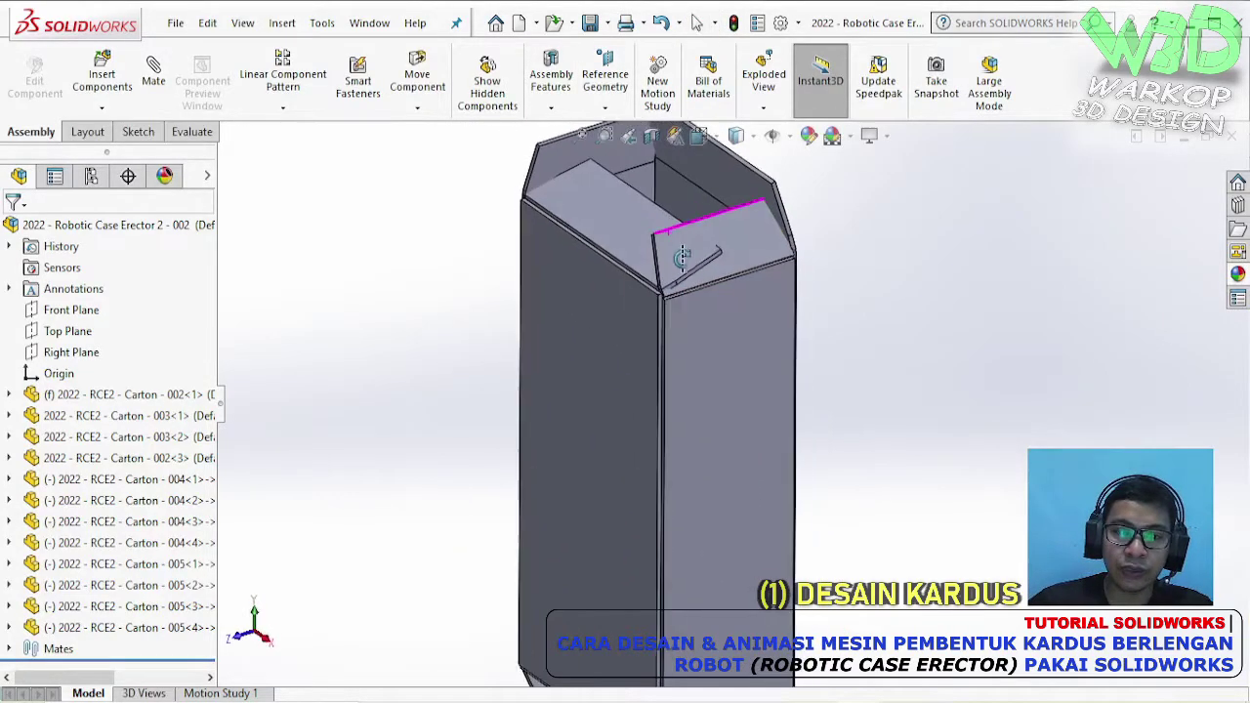
left_click(615, 227)
scroll(832, 305, "down", 3)
- Swing the inward-folded wide and narrow flaps at the bottom of the box out of the opening
left_click(808, 510)
middle_click_drag(809, 510, 707, 551)
scroll(831, 344, "up", 3)
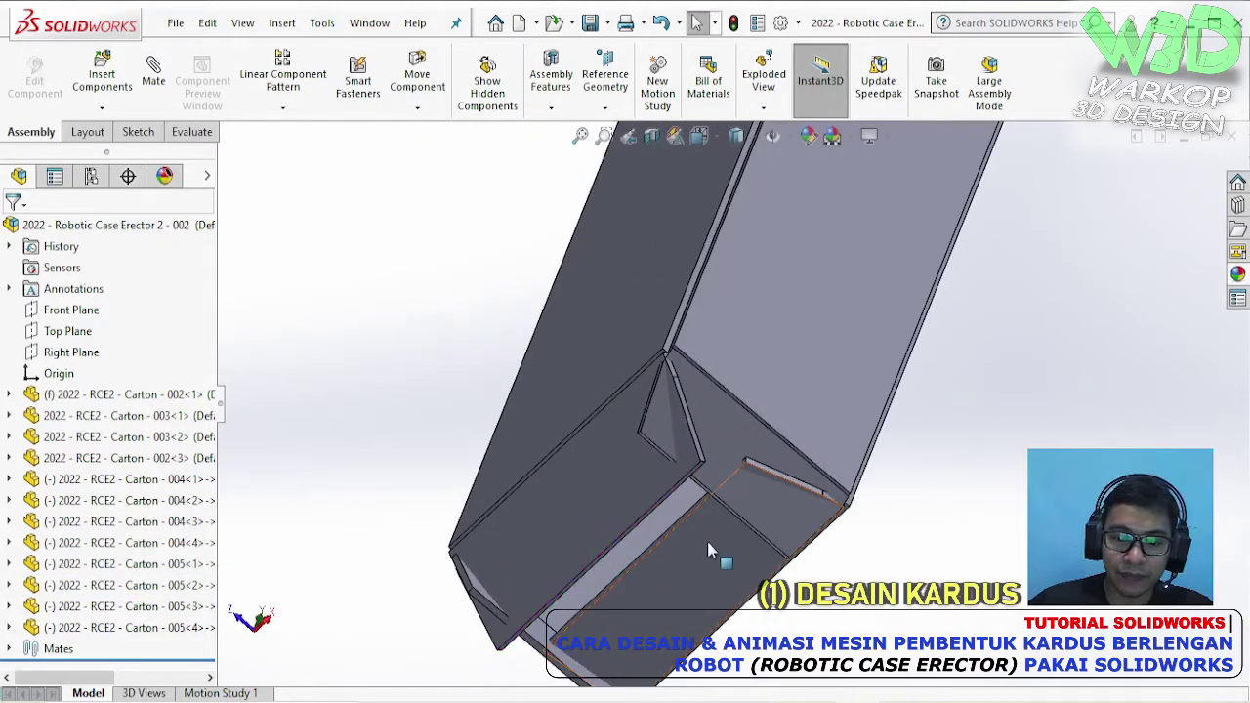
left_click(707, 549)
left_click(752, 495)
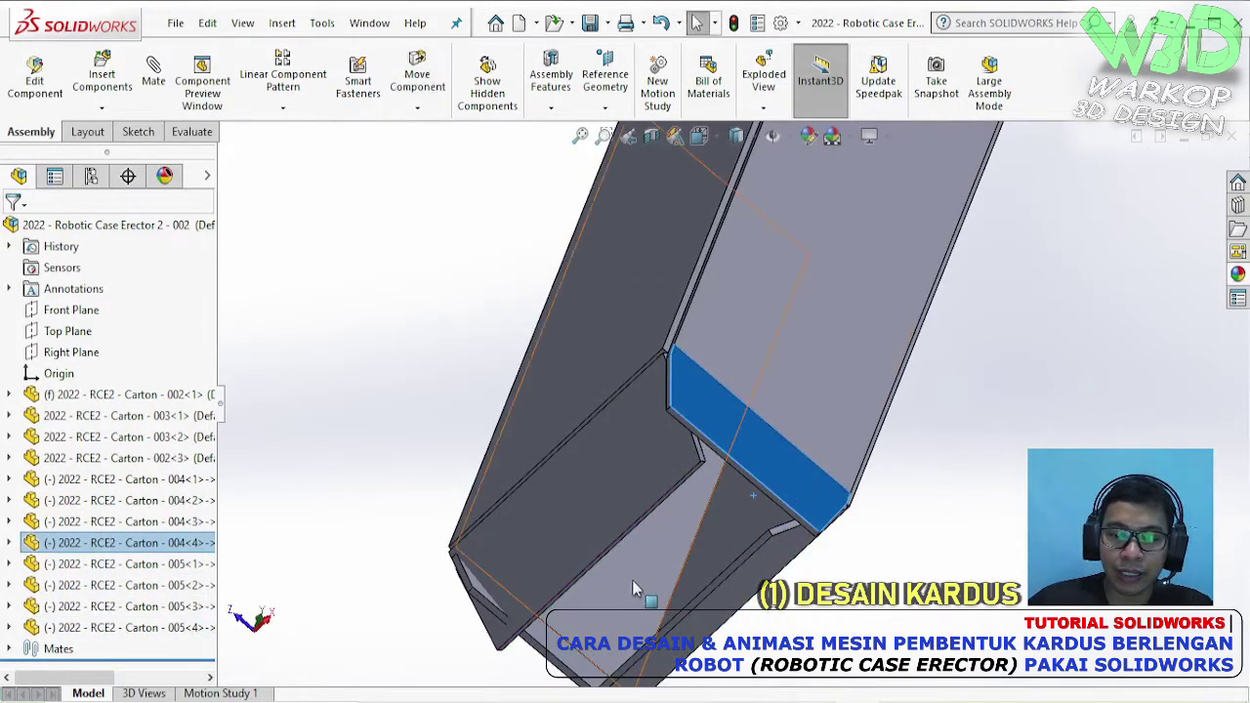
scroll(634, 578, "down", 2)
middle_click_drag(613, 530, 660, 243)
key("Escape")
- Swing both narrow upper flaps out of the box opening until they stand roughly upright
scroll(628, 237, "up", 2)
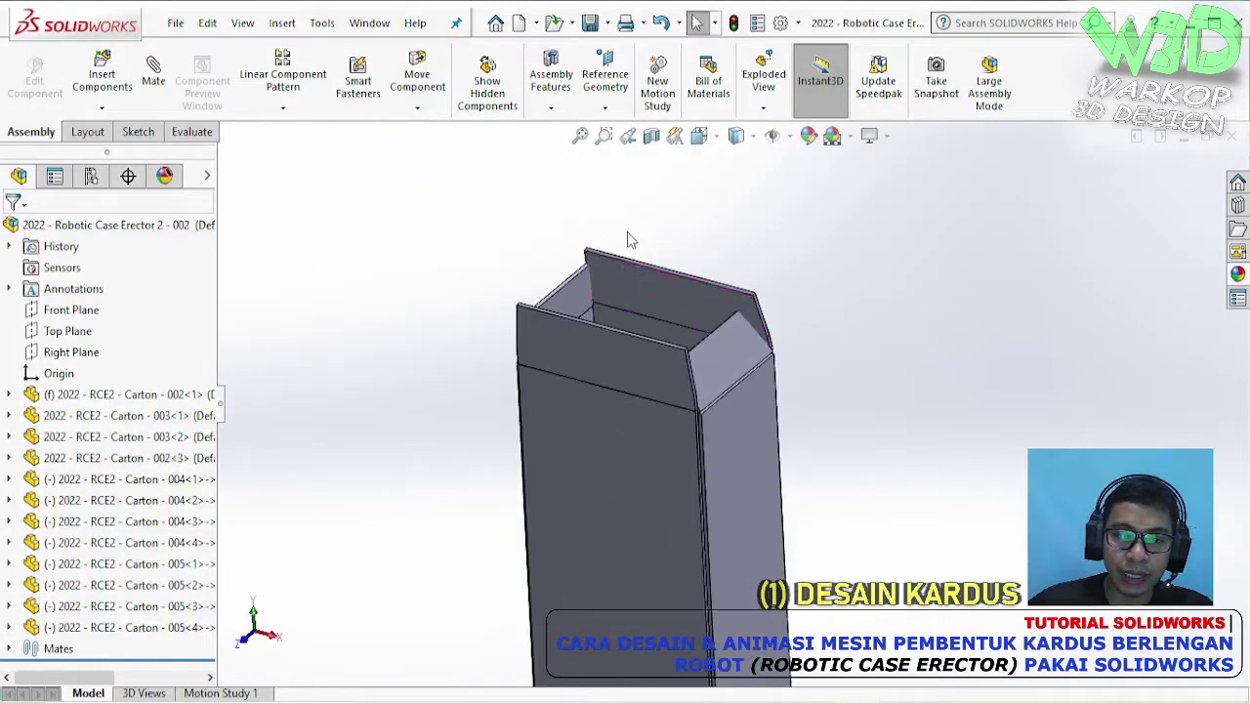
left_click(579, 298)
left_click(731, 358)
key("Escape")
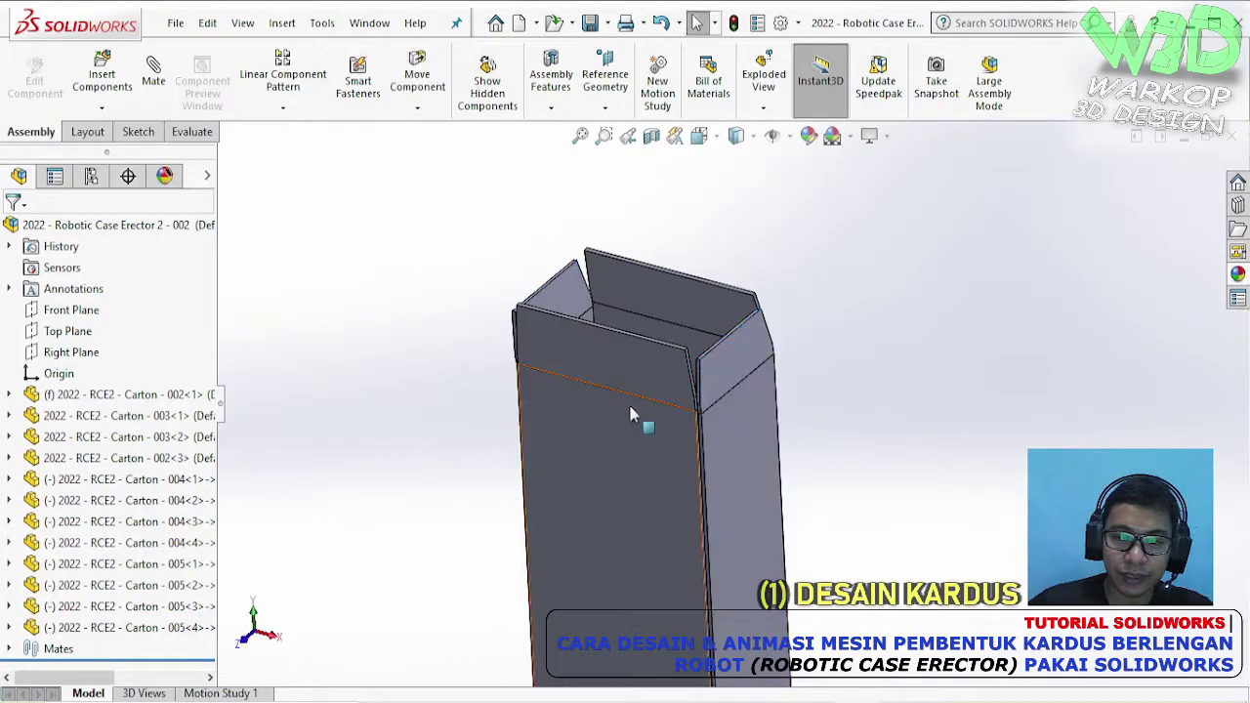
scroll(646, 417, "up", 2)
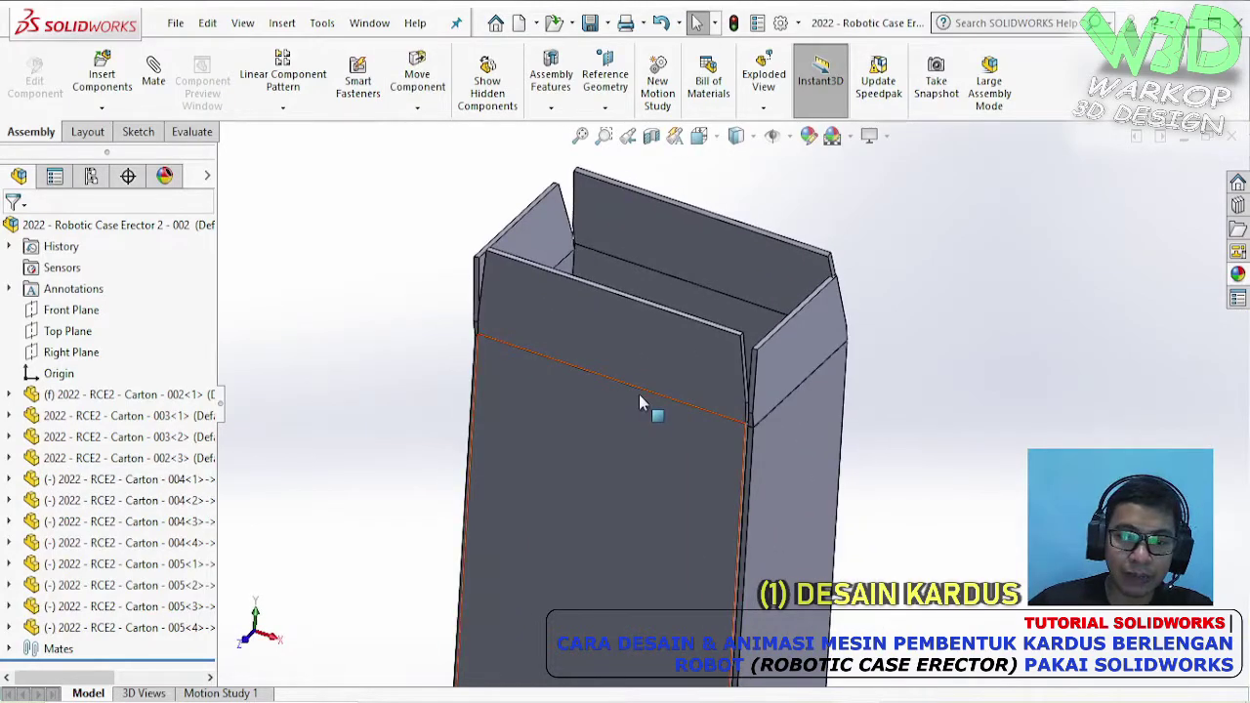
- Add a Parallel mate between the outer face of one wide side panel and the upper flap above it
scroll(767, 408, "down", 1)
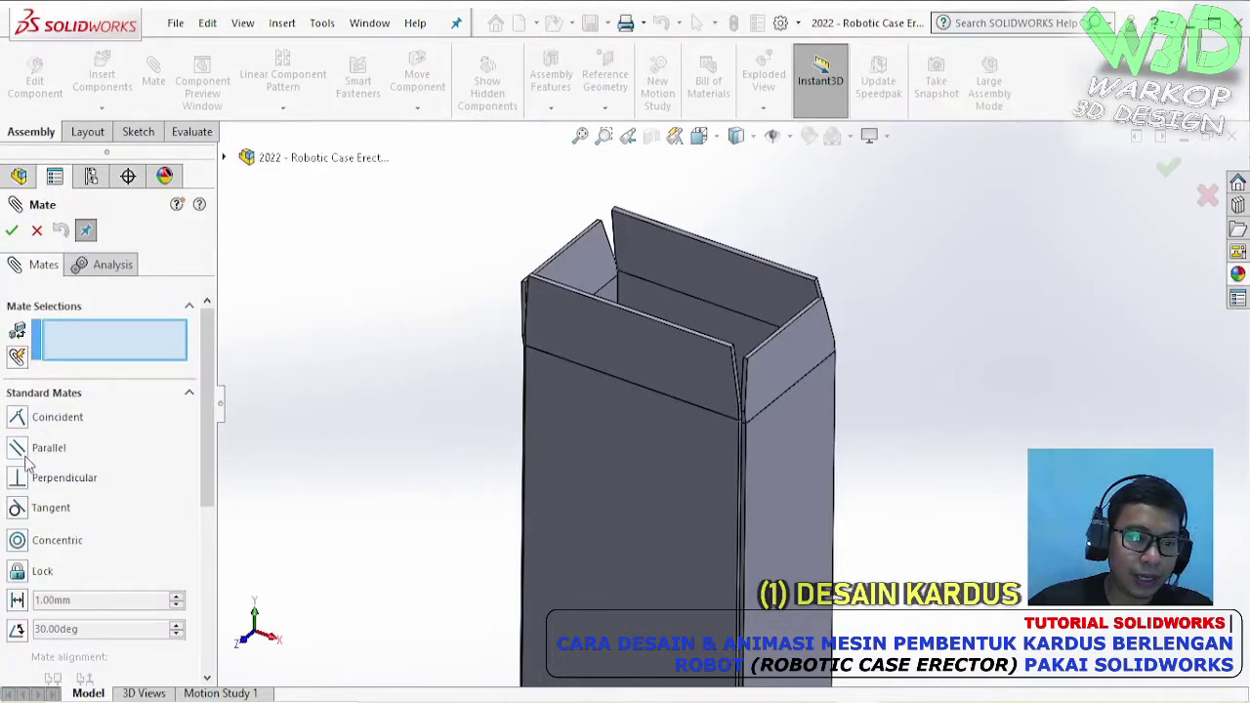
left_click(592, 422)
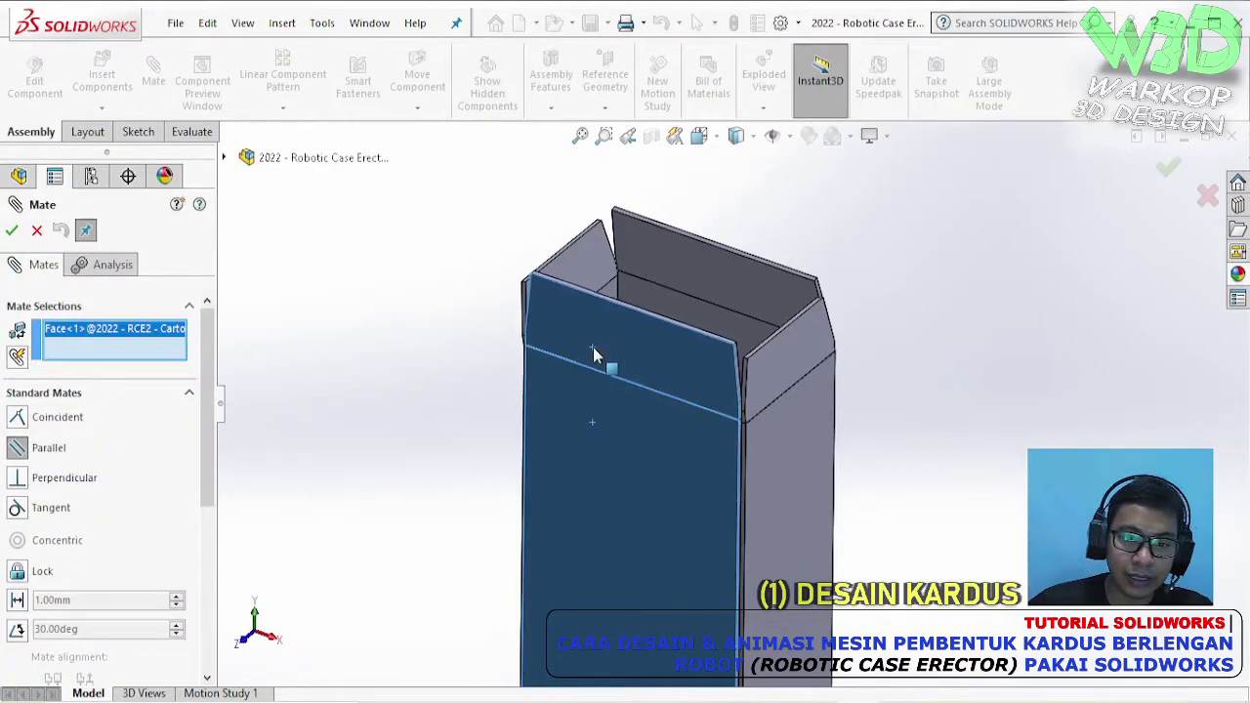
left_click(592, 352)
left_click(391, 323)
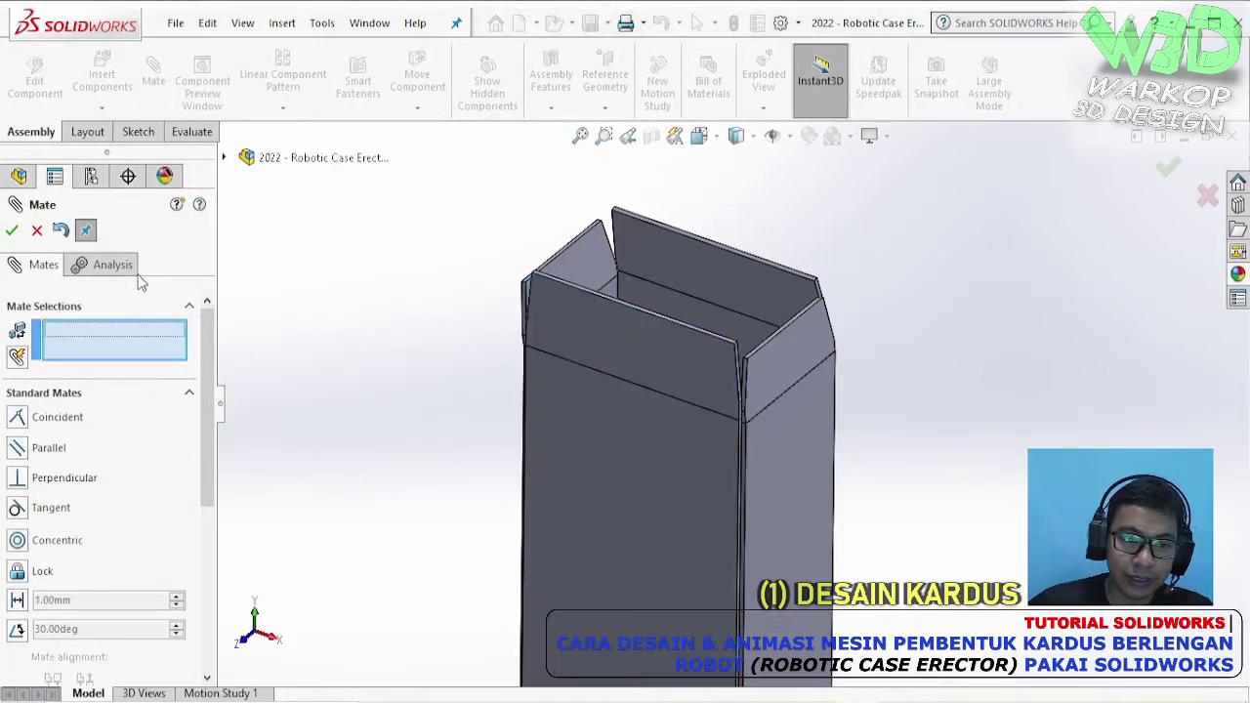
left_click(11, 230)
- Add Parallel mates between both narrow side panels and the upper flaps above them
scroll(884, 371, "up", 3)
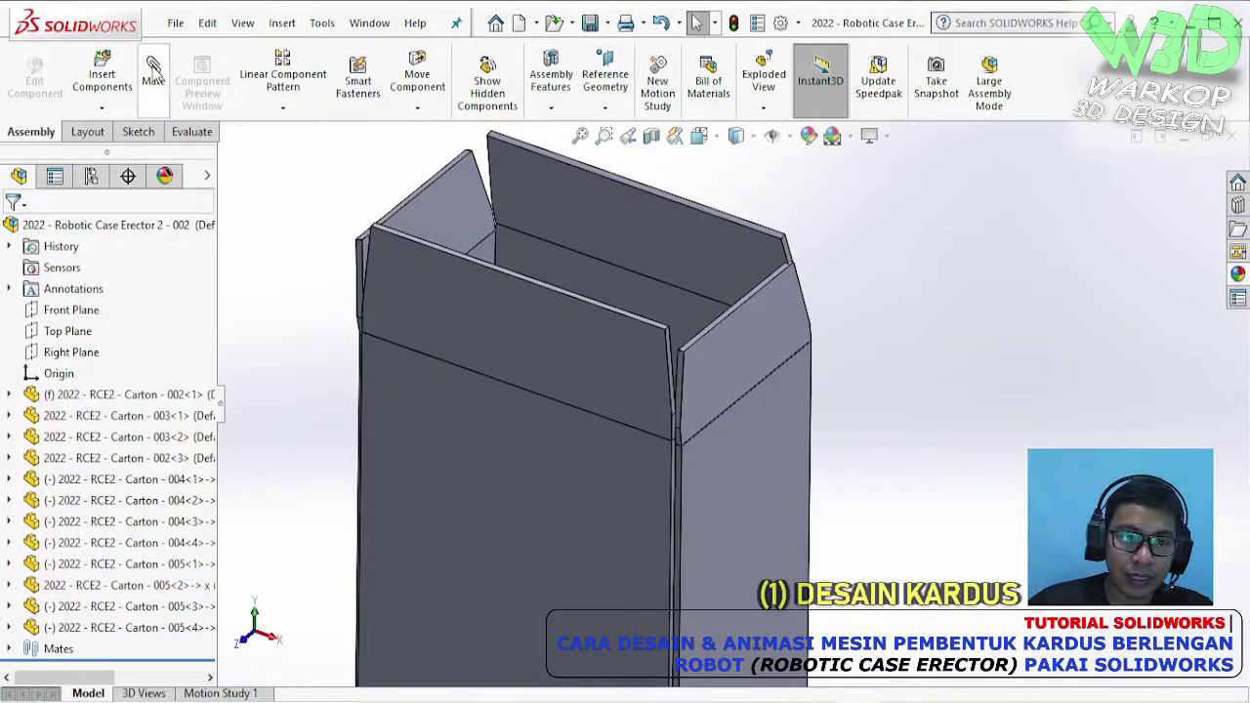
left_click(762, 422)
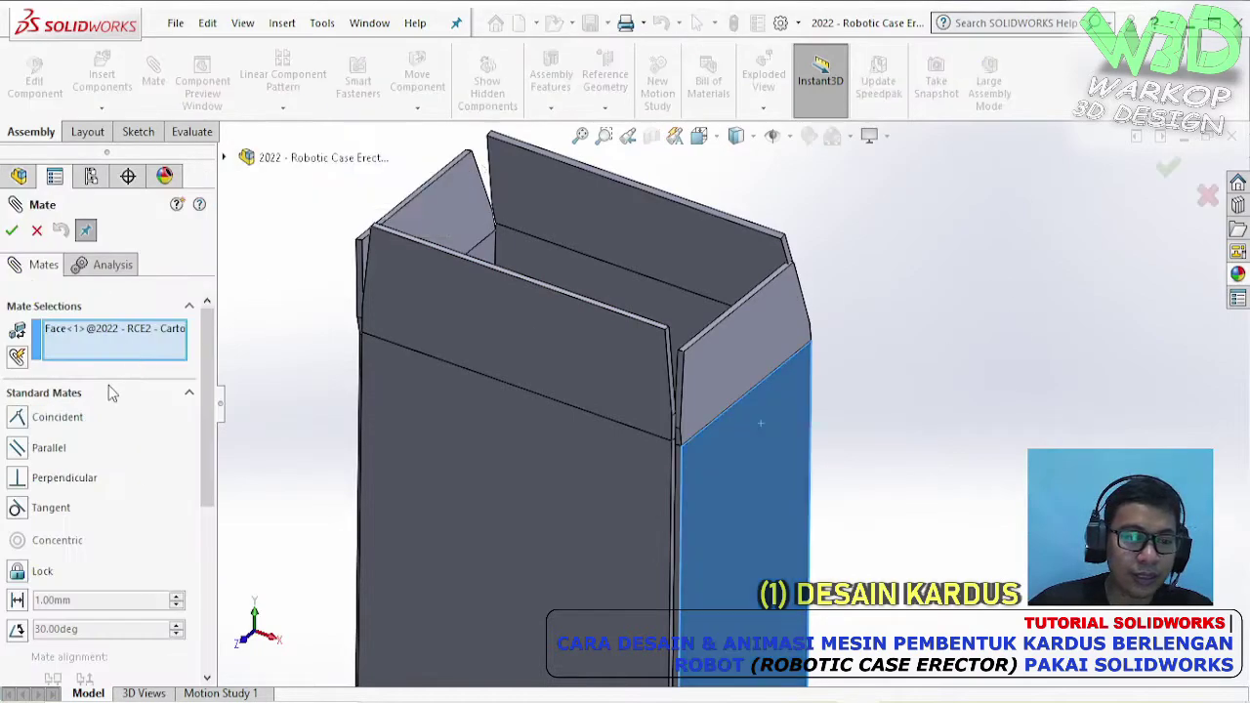
left_click(757, 363)
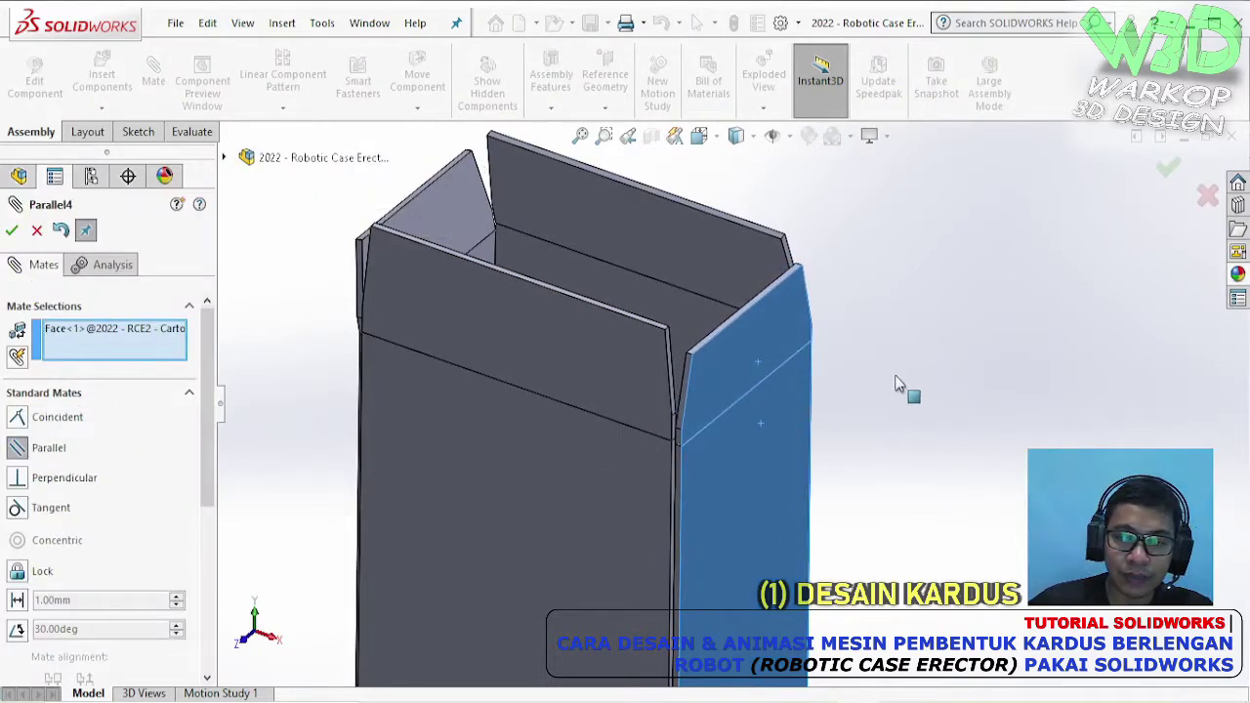
left_click(1142, 359)
middle_click_drag(725, 399, 839, 421)
left_click(430, 489)
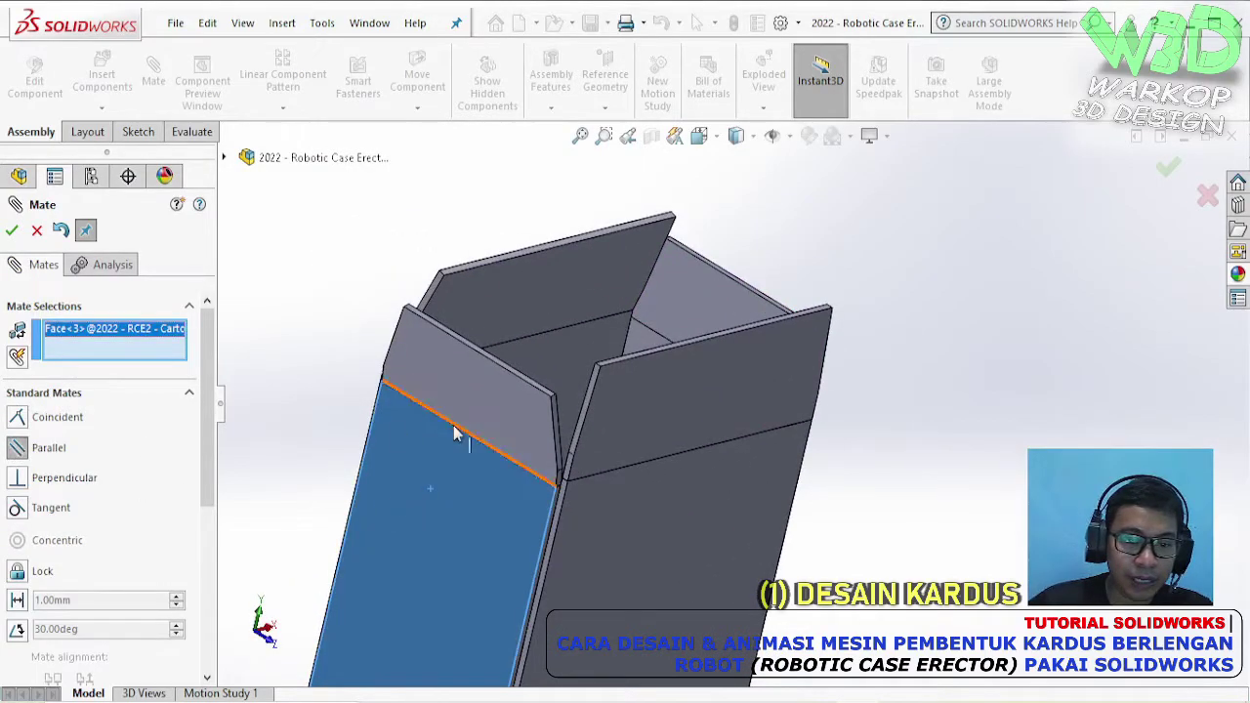
left_click(500, 388)
left_click(501, 372)
- Make the remaining wide upper flap parallel to its side panel and finish mating
middle_click_drag(533, 357, 606, 423)
left_click(606, 424)
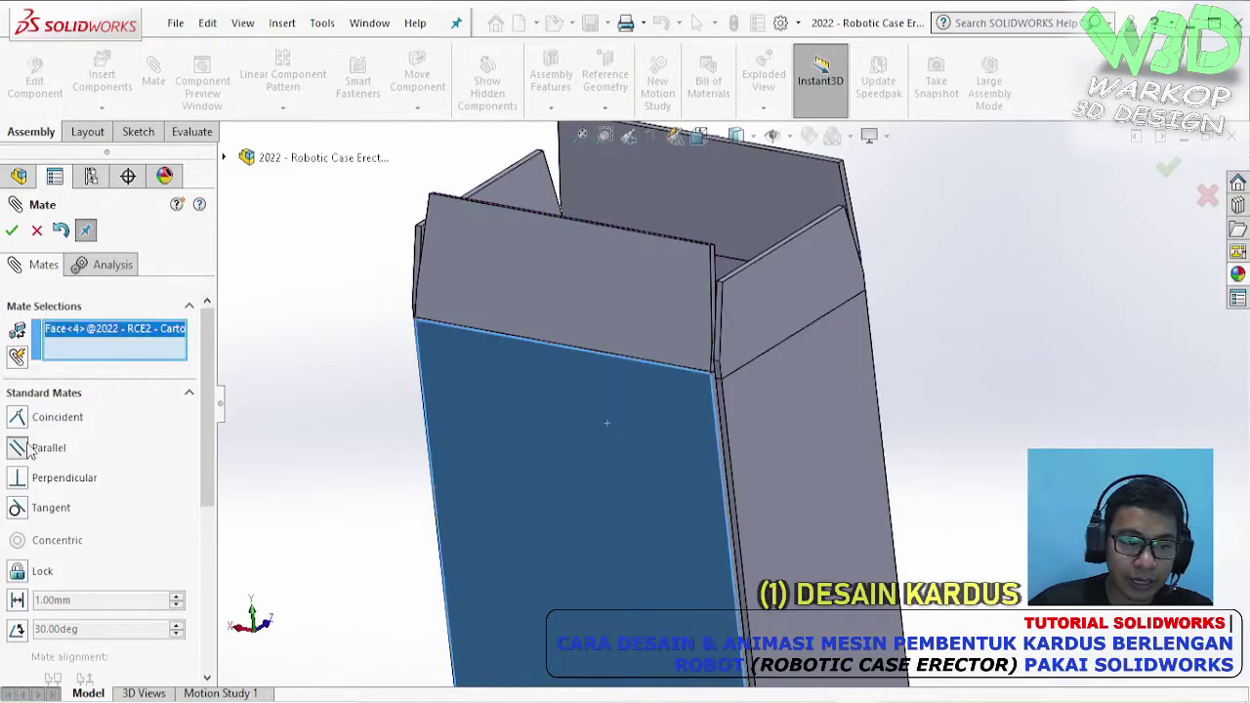
left_click(603, 306)
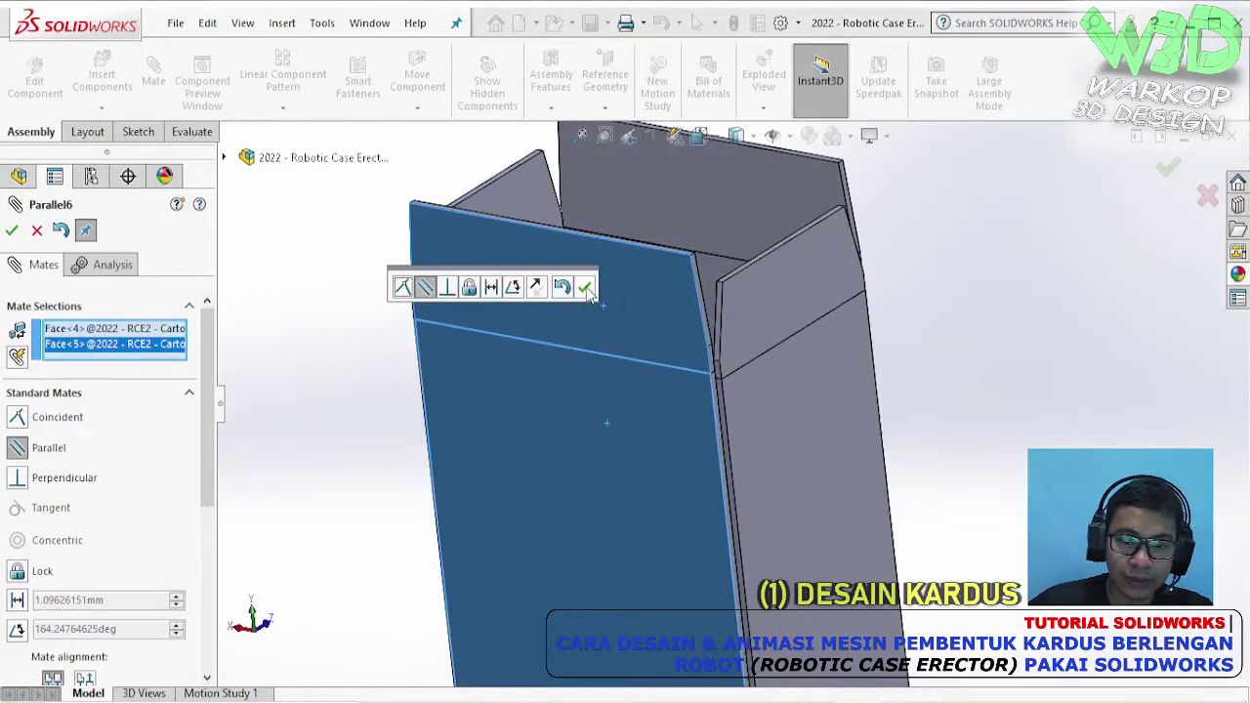
left_click(585, 287)
left_click(11, 231)
- Spread the lower flaps outward so they flare away from the side panels at the box's bottom
scroll(757, 465, "up", 3)
middle_click_drag(756, 464, 667, 510)
left_click_drag(666, 502, 625, 516)
left_click_drag(761, 468, 761, 440)
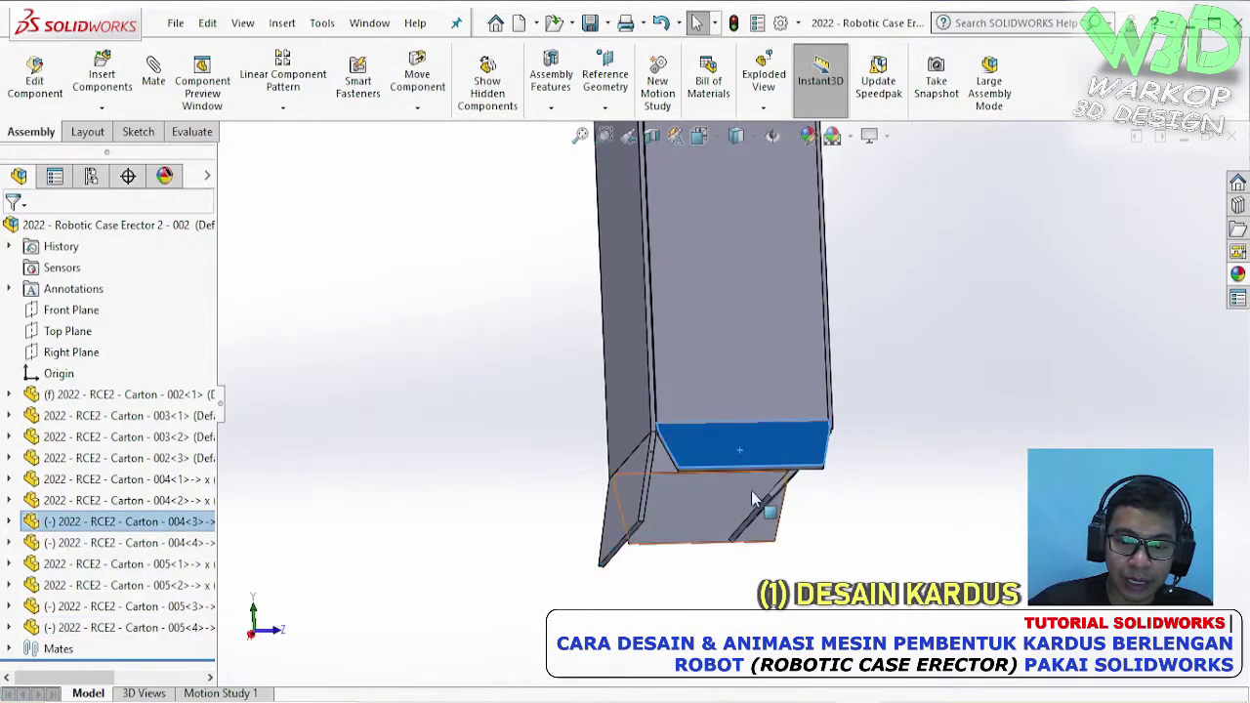
middle_click_drag(751, 490, 659, 474)
left_click_drag(664, 476, 717, 459)
left_click(733, 524)
middle_click_drag(733, 528, 673, 156)
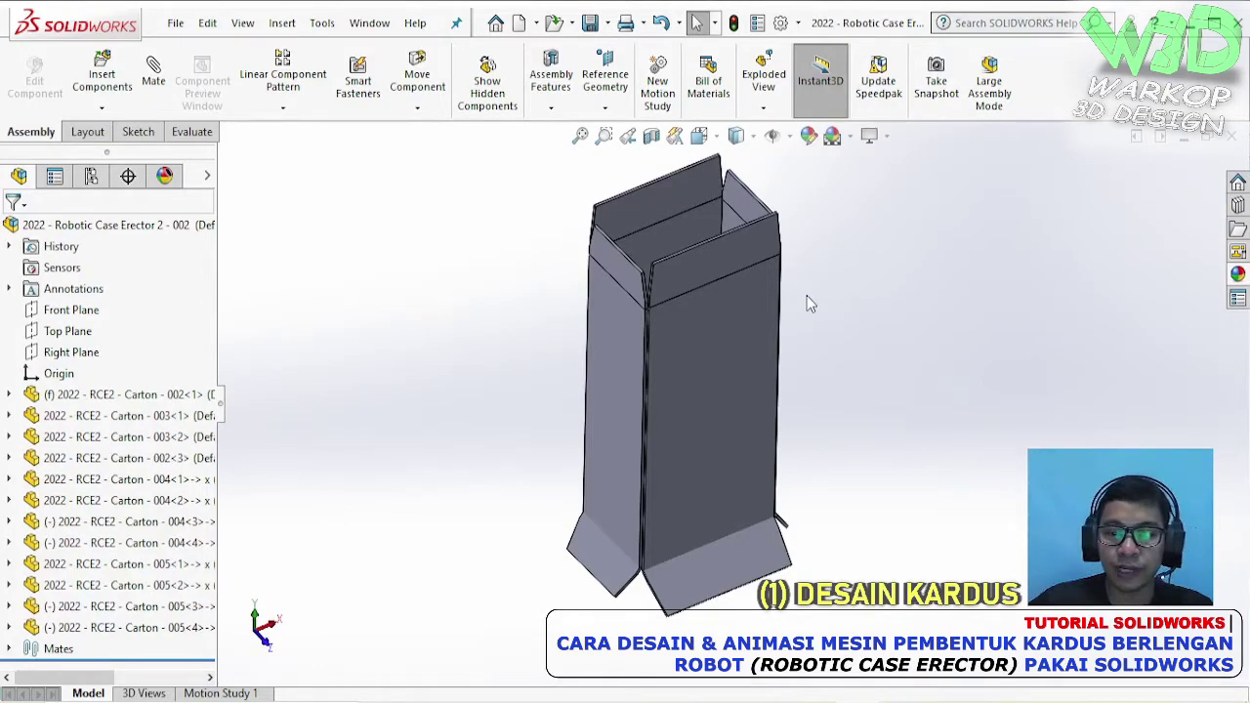
- Form a new subassembly from the fixed wide side panel and the upper flap above it
middle_click_drag(809, 302, 809, 259)
scroll(767, 259, "down", 3)
middle_click_drag(739, 236, 806, 345)
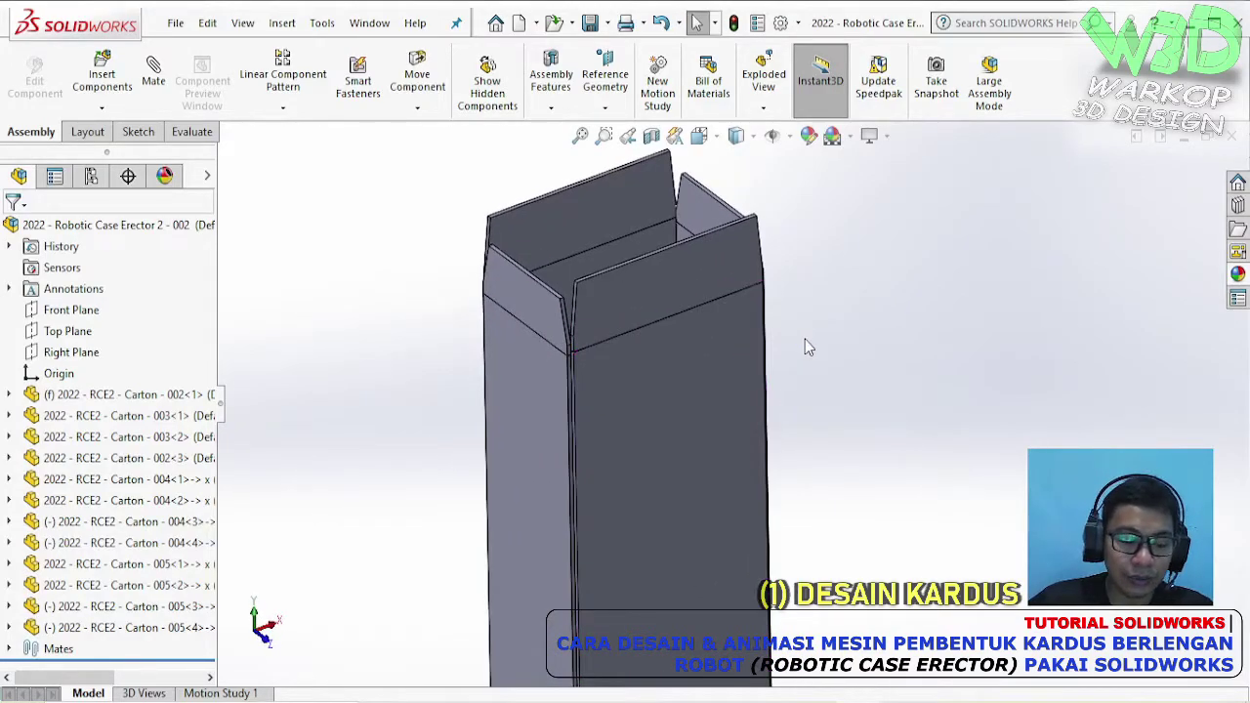
left_click(680, 366)
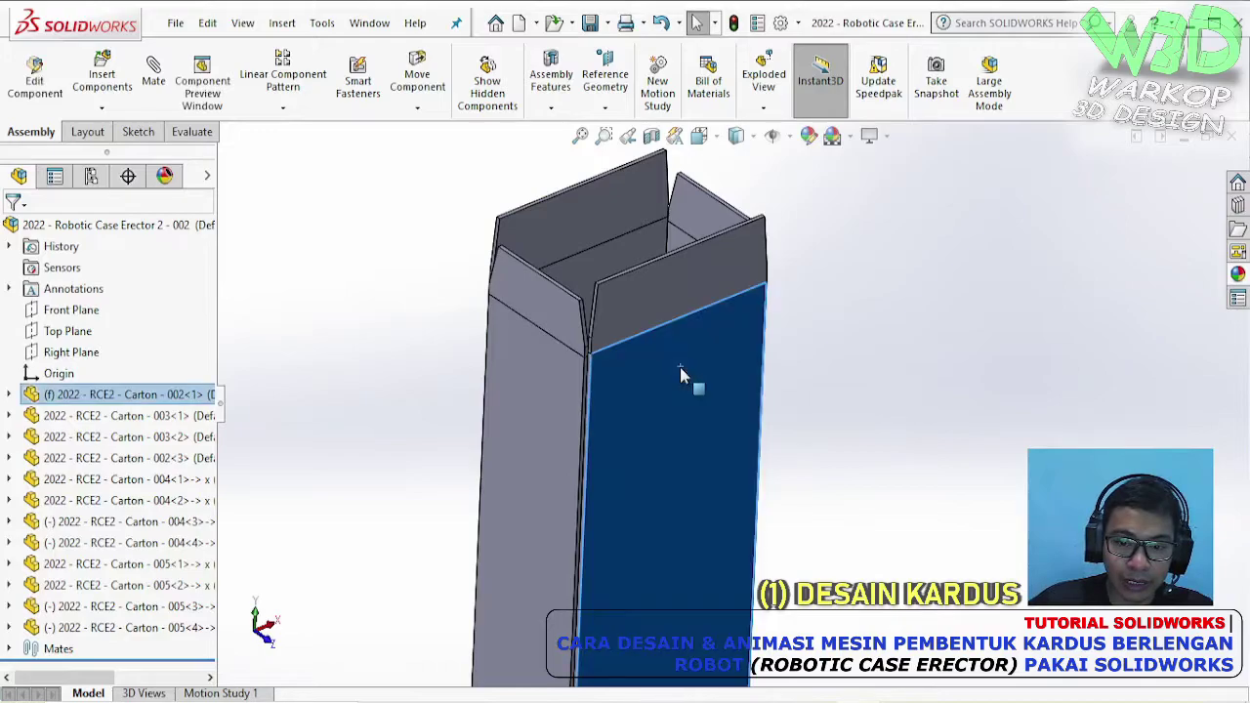
left_click(673, 287, "ctrl")
right_click(673, 285)
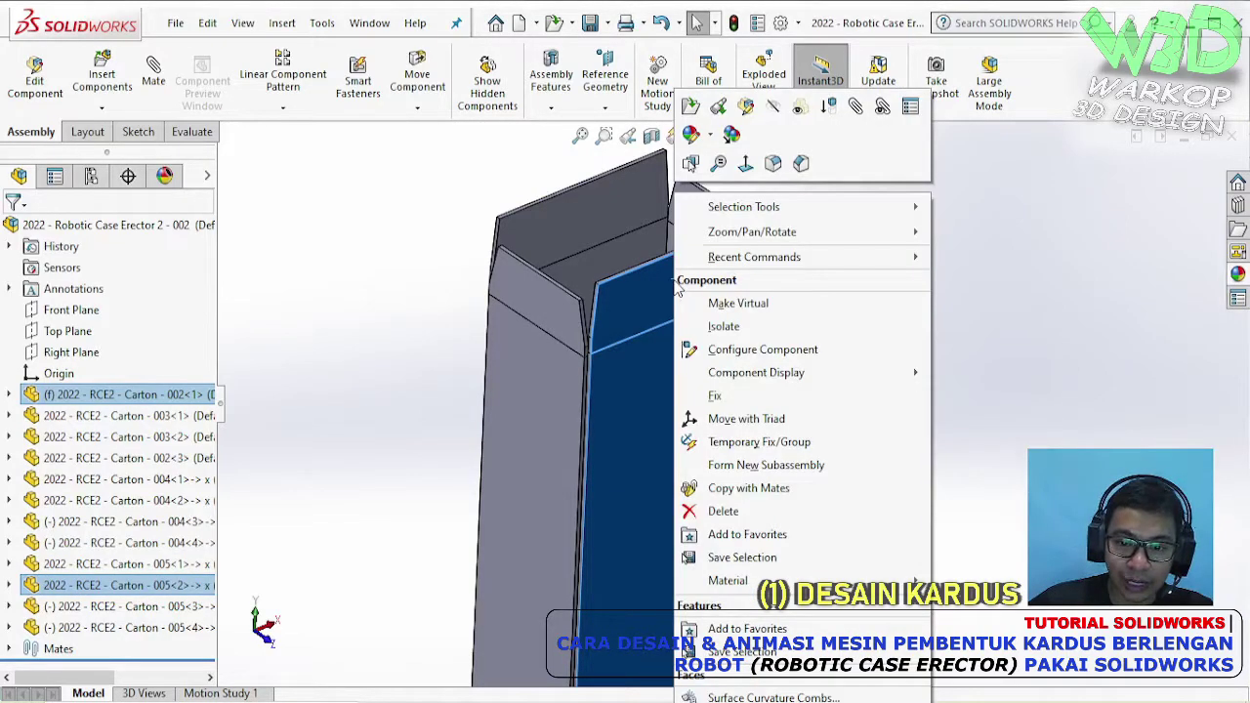
left_click(760, 470)
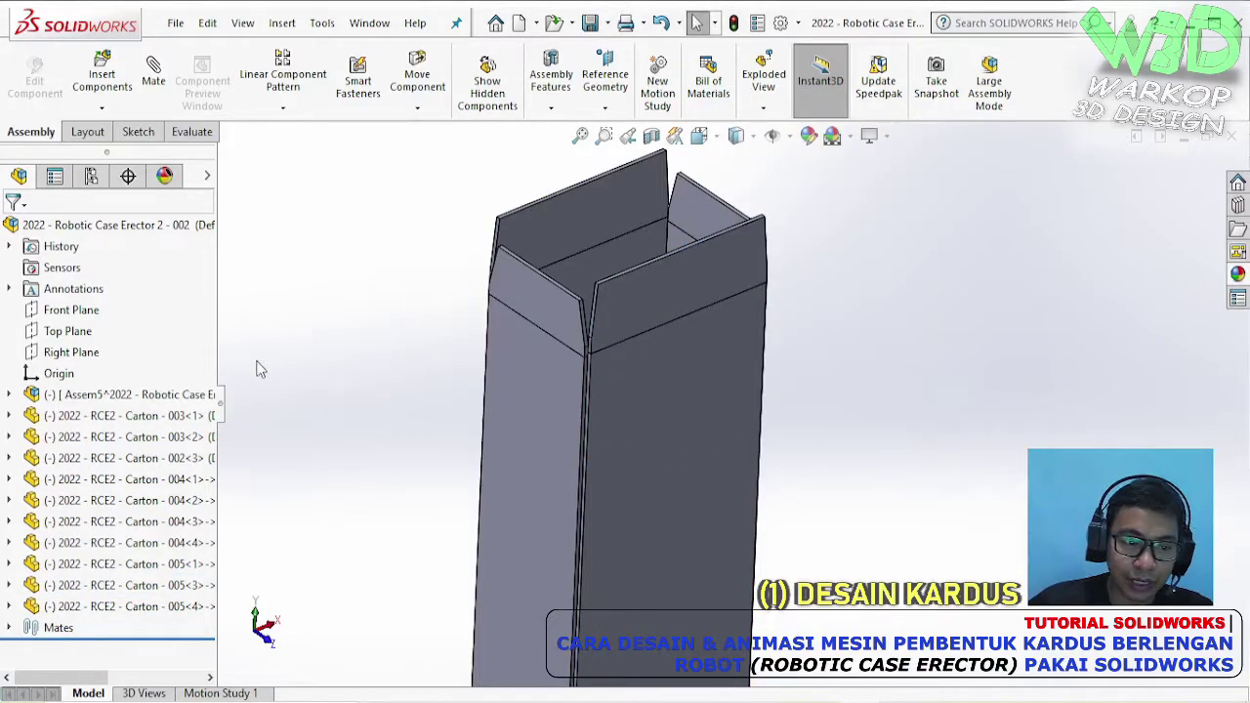
- Fix the new wide-panel subassembly in place and open it in its own window
right_click(82, 399)
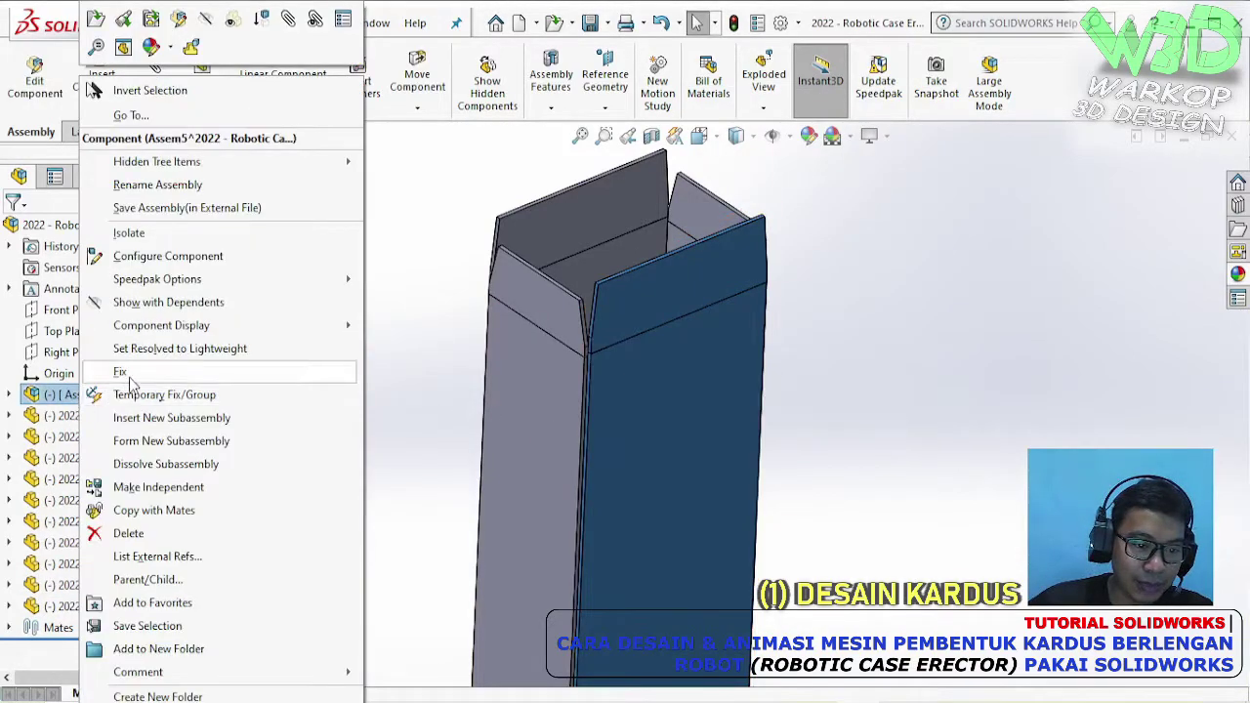
left_click(132, 376)
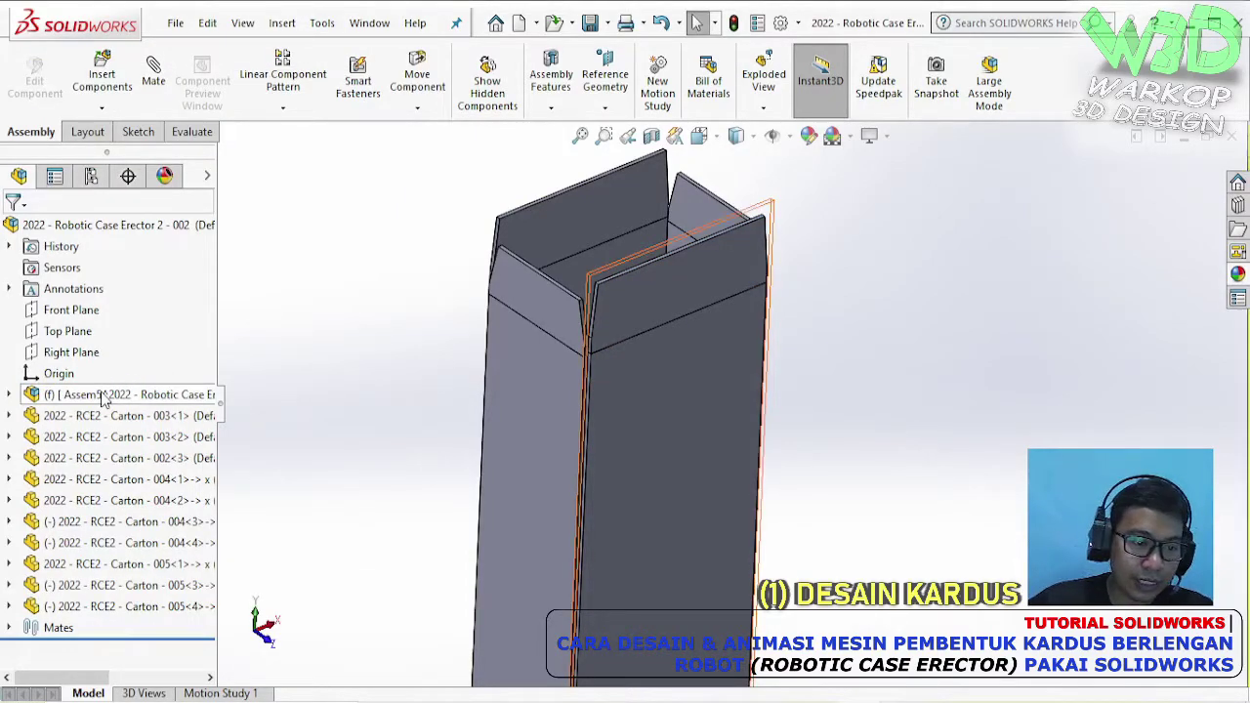
left_click(104, 397)
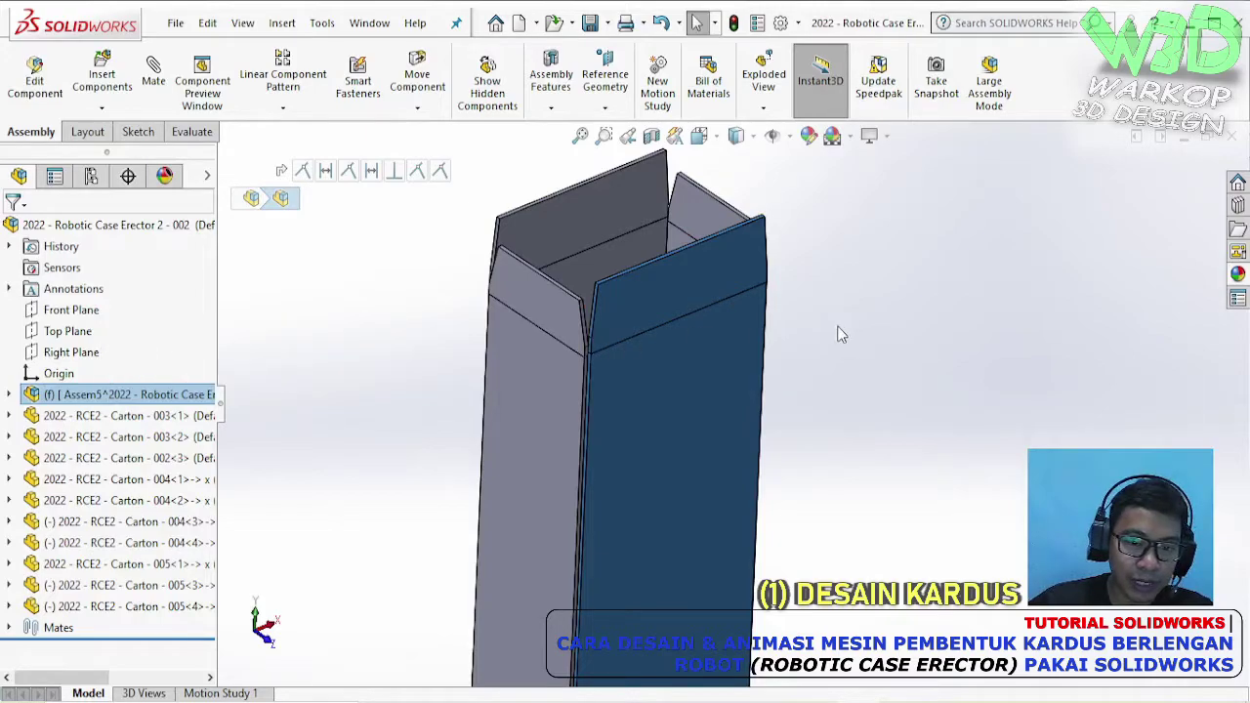
scroll(839, 327, "up", 9)
scroll(849, 287, "down", 1)
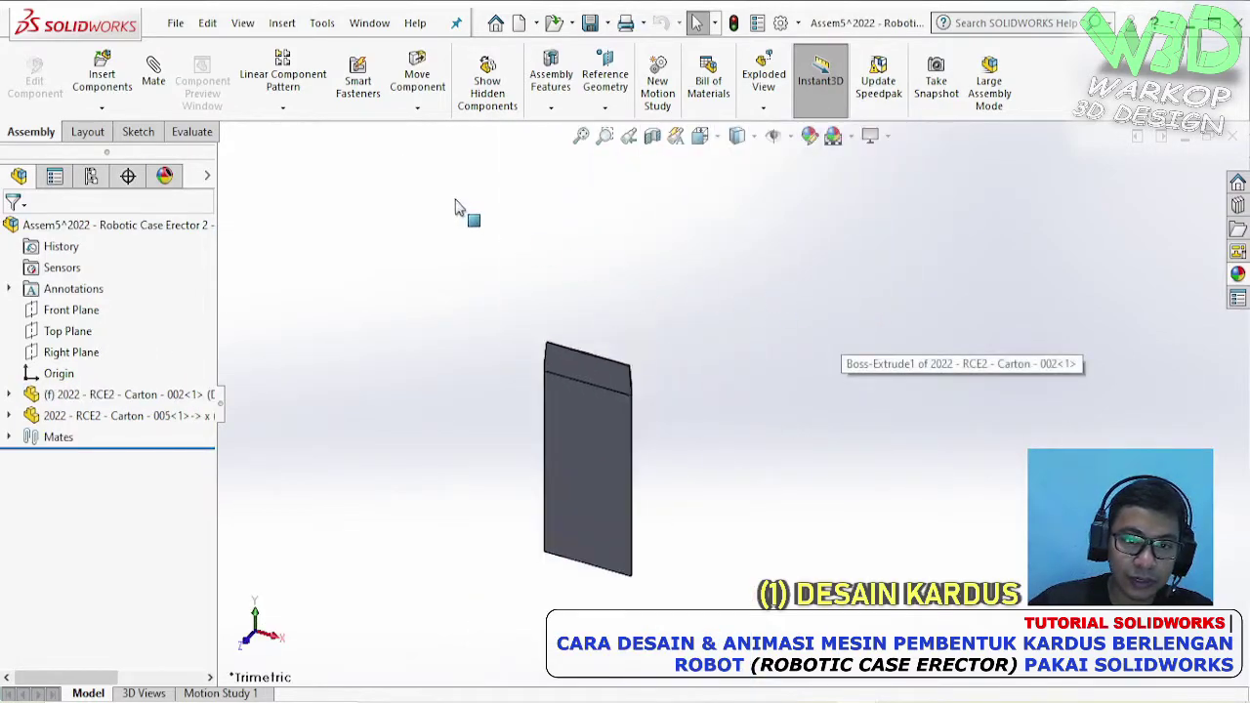
key("f")
middle_click_drag(856, 370, 800, 371)
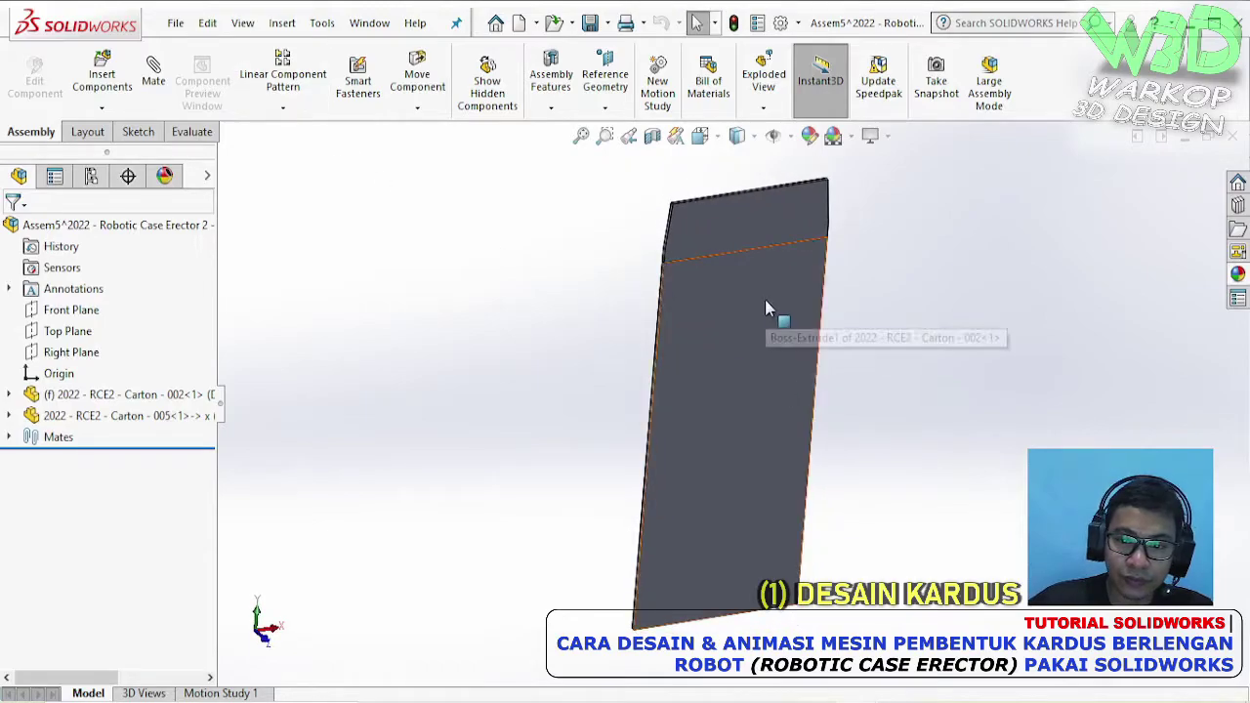
- Save the subassembly as "2022 - RCE2 - Sub Assembly - Carton - 001" in the "1.1. 3D Sub Assembly" folder and close it
left_click(175, 23)
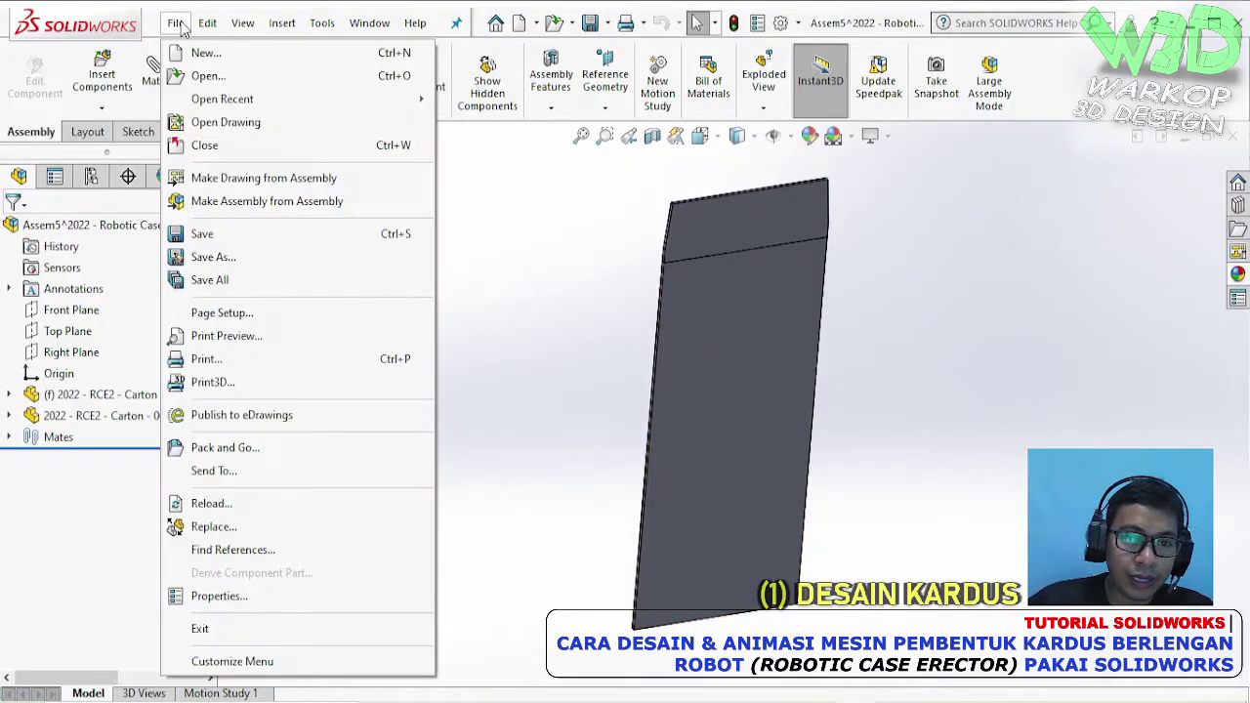
left_click(276, 261)
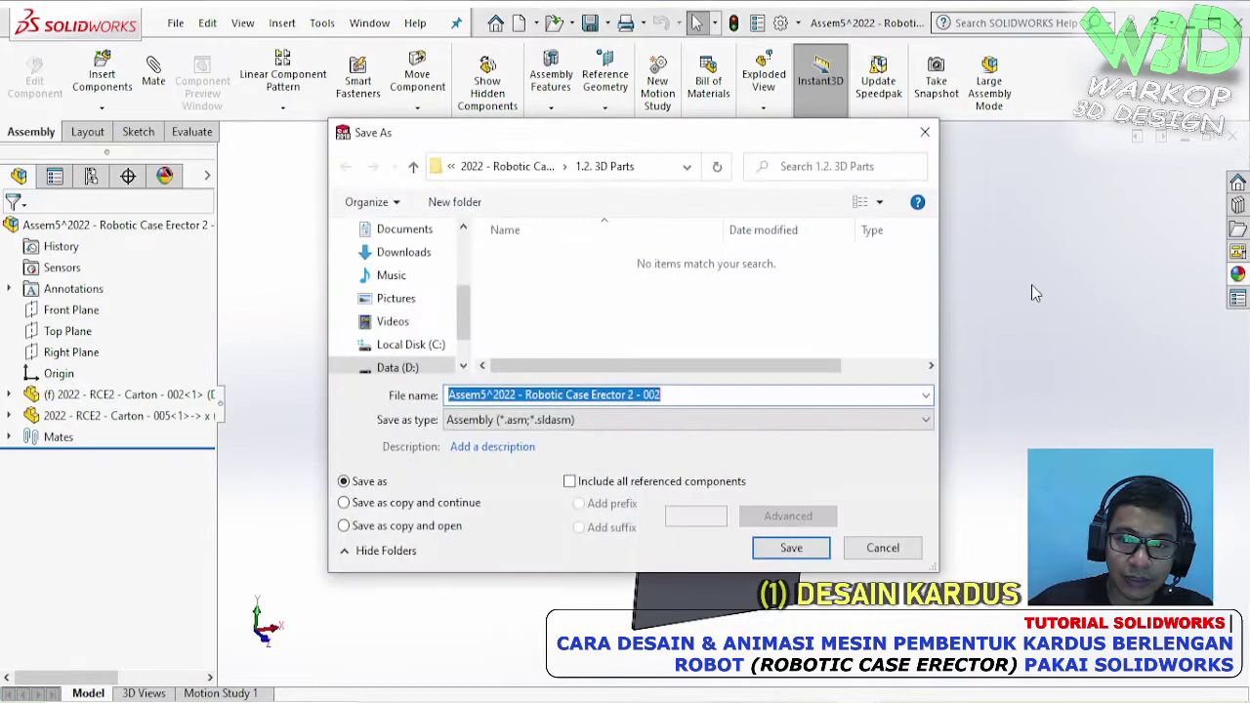
left_click(519, 168)
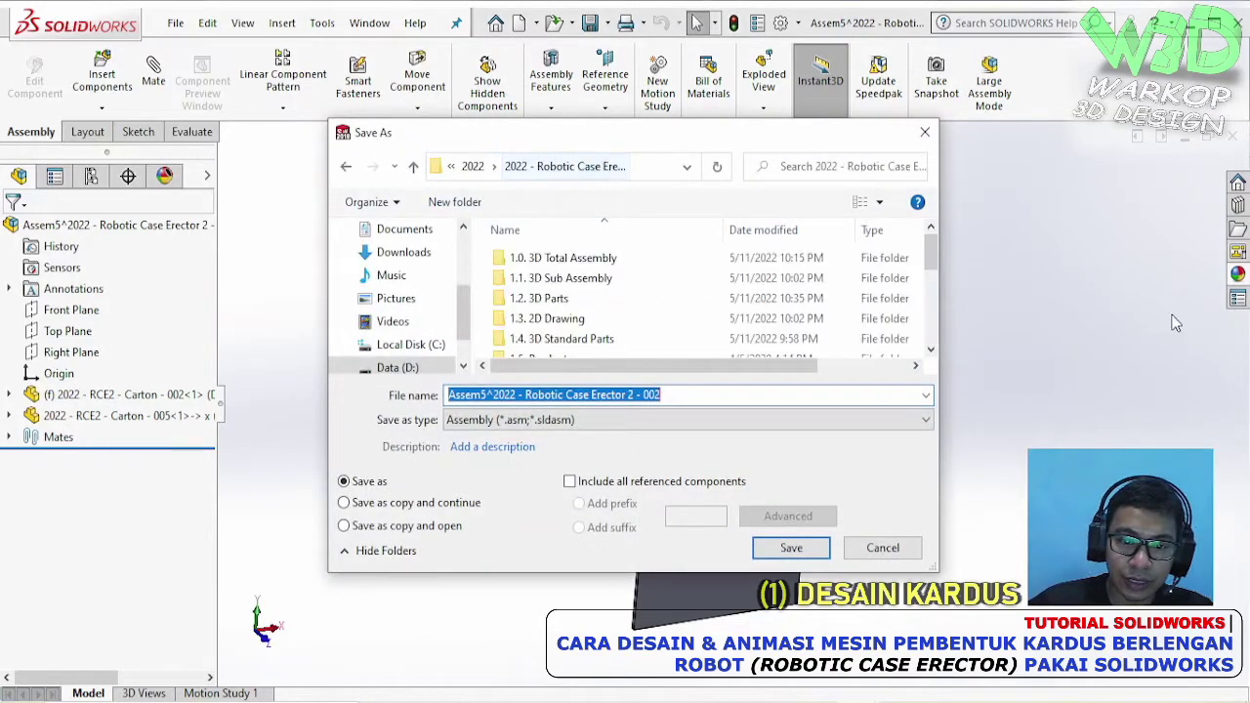
double_click(635, 283)
left_click(499, 395)
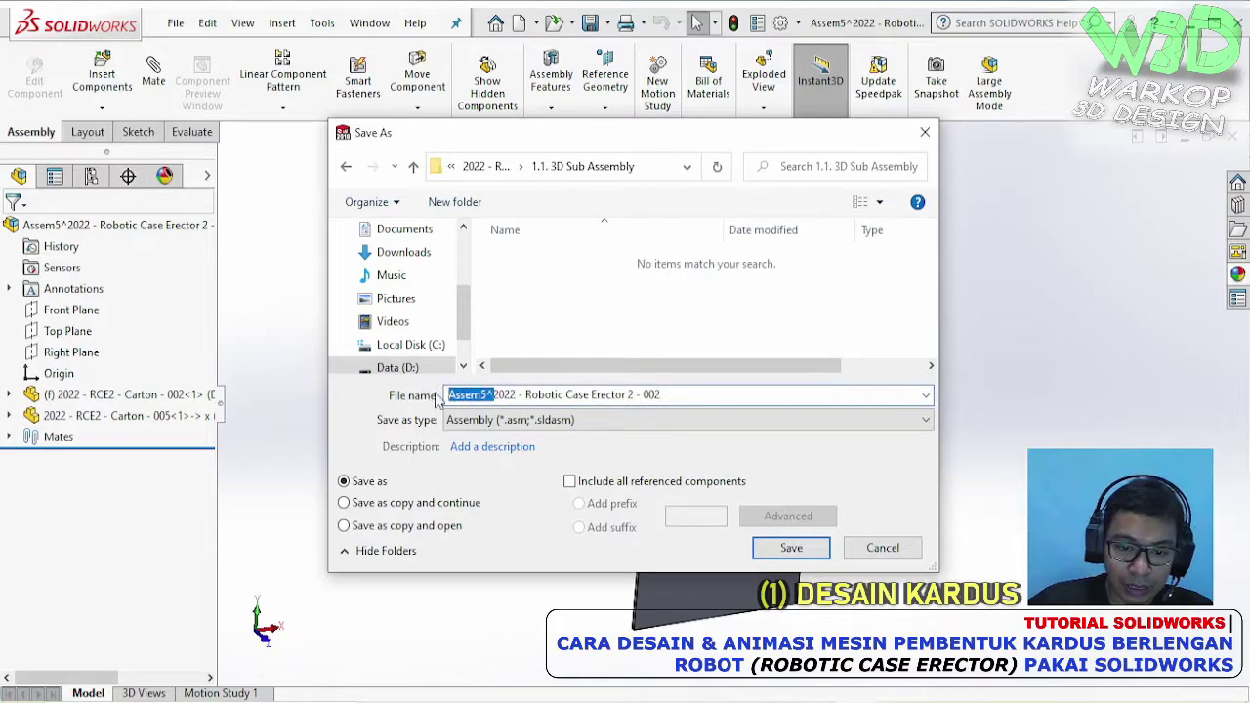
key("BackSpace")
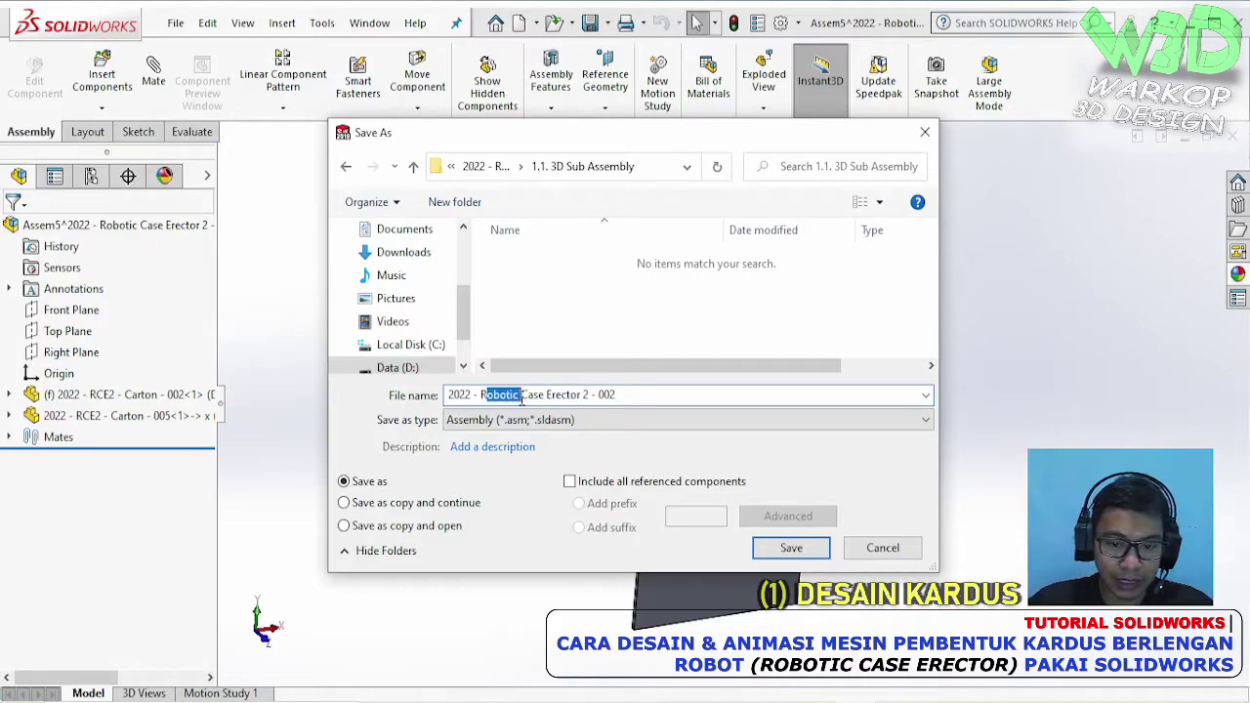
key("BackSpace")
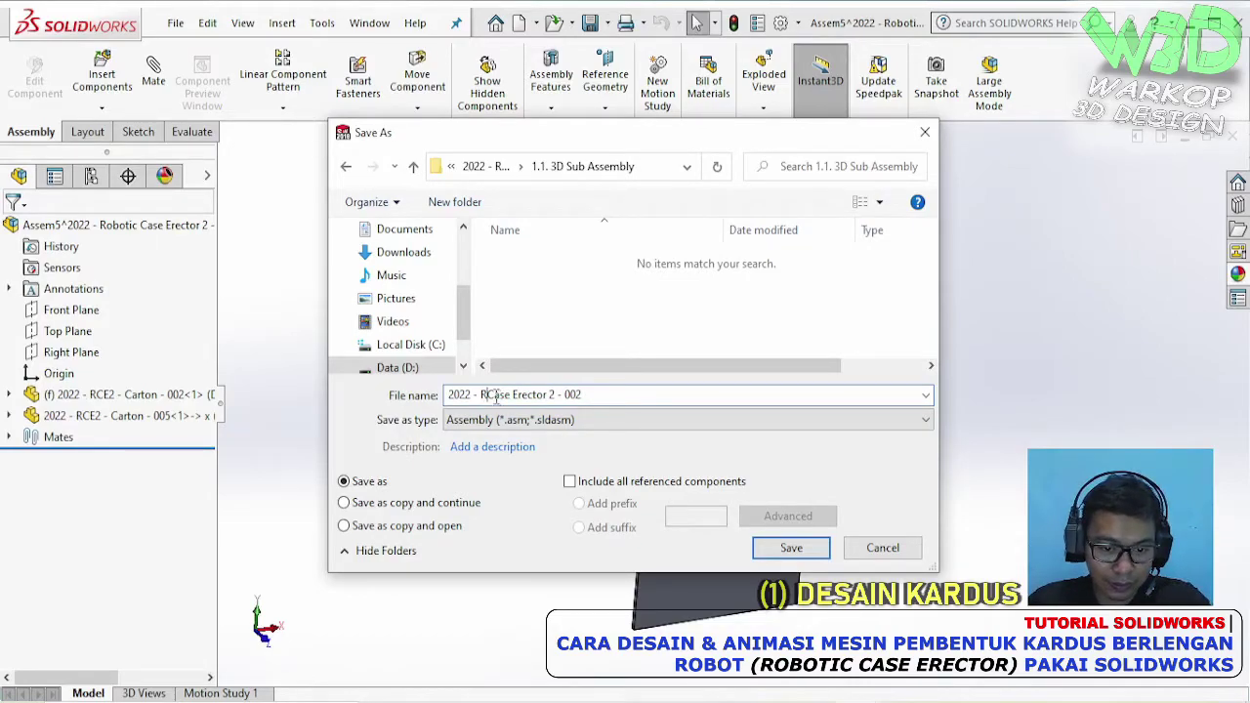
key("BackSpace")
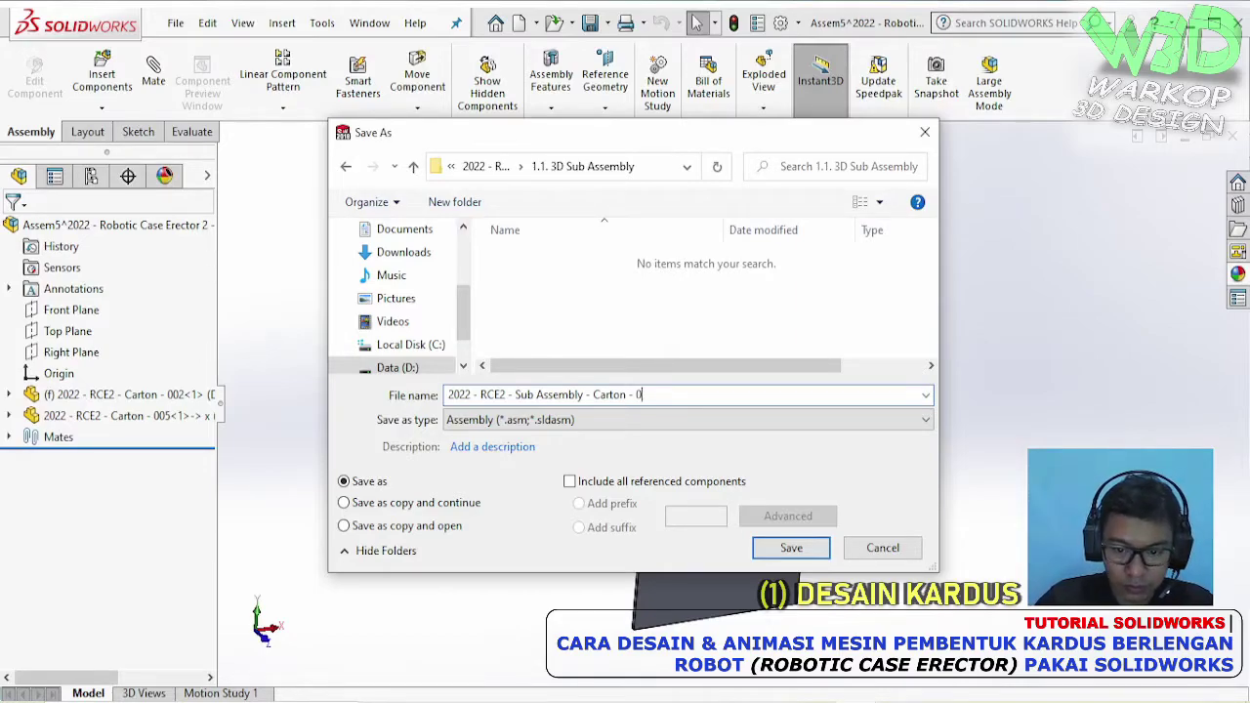
key("Return")
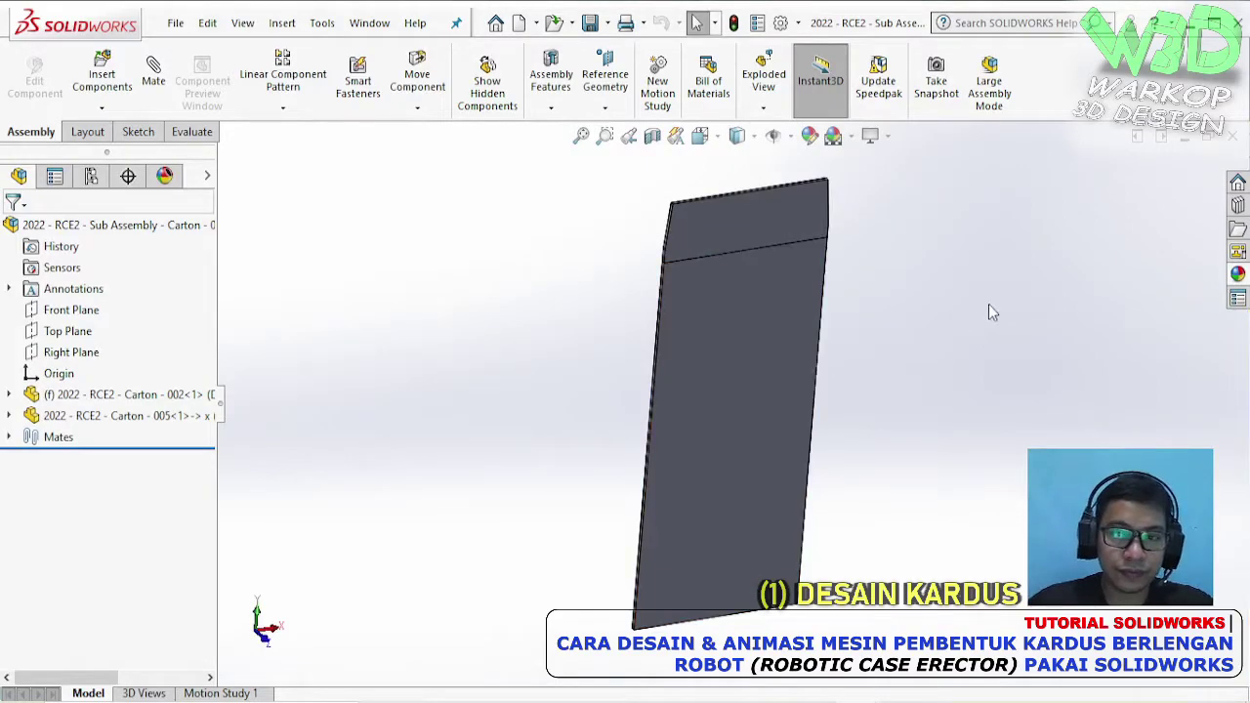
left_click(1232, 137)
- Form a new subassembly from the opposite wide side panel and its upper flap
scroll(781, 391, "up", 2)
middle_click_drag(685, 454, 858, 479)
left_click(596, 421)
left_click(858, 479)
left_click(619, 413)
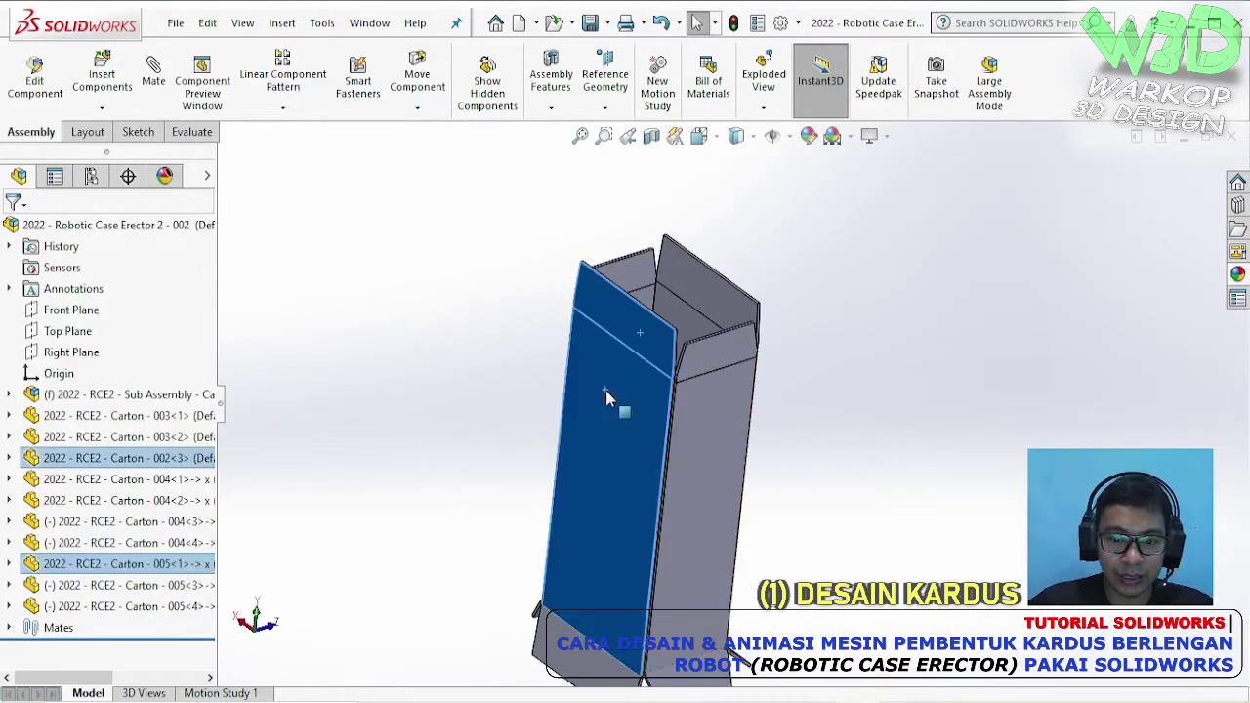
right_click(606, 395)
left_click(697, 464)
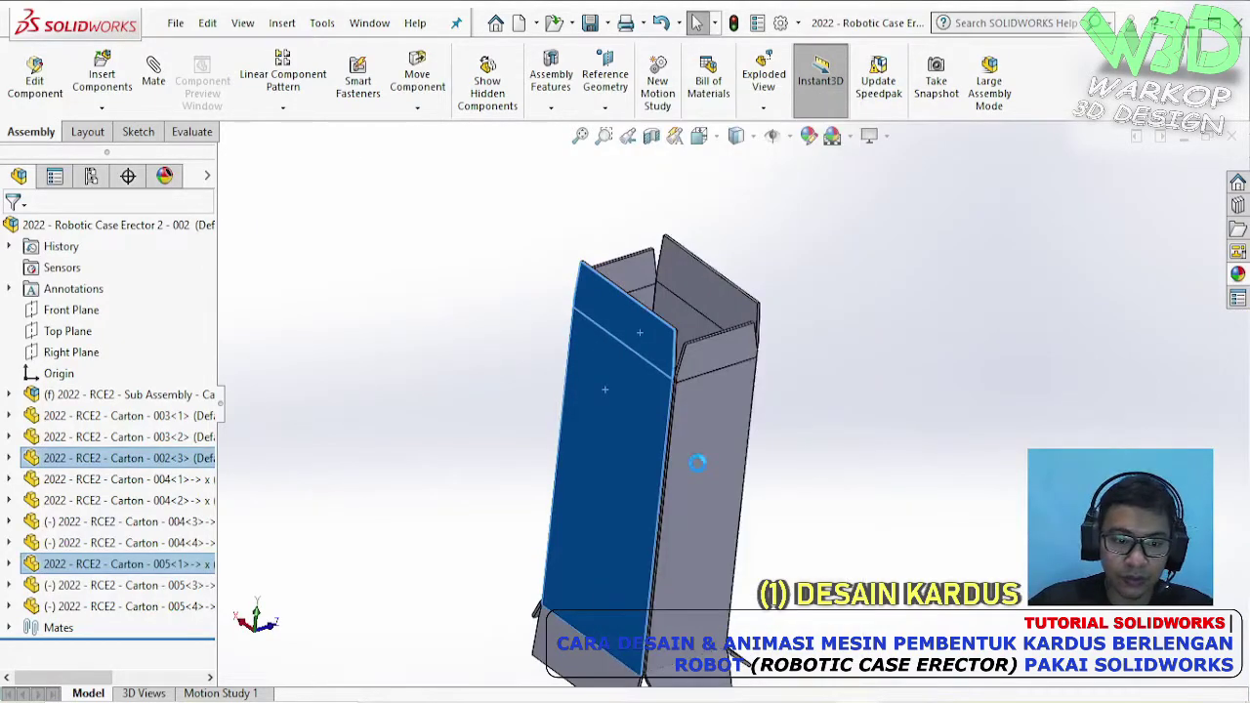
- Open the second wide-panel subassembly and fix its side panel, Carton - 002, in place
left_click(173, 471)
left_click(227, 406)
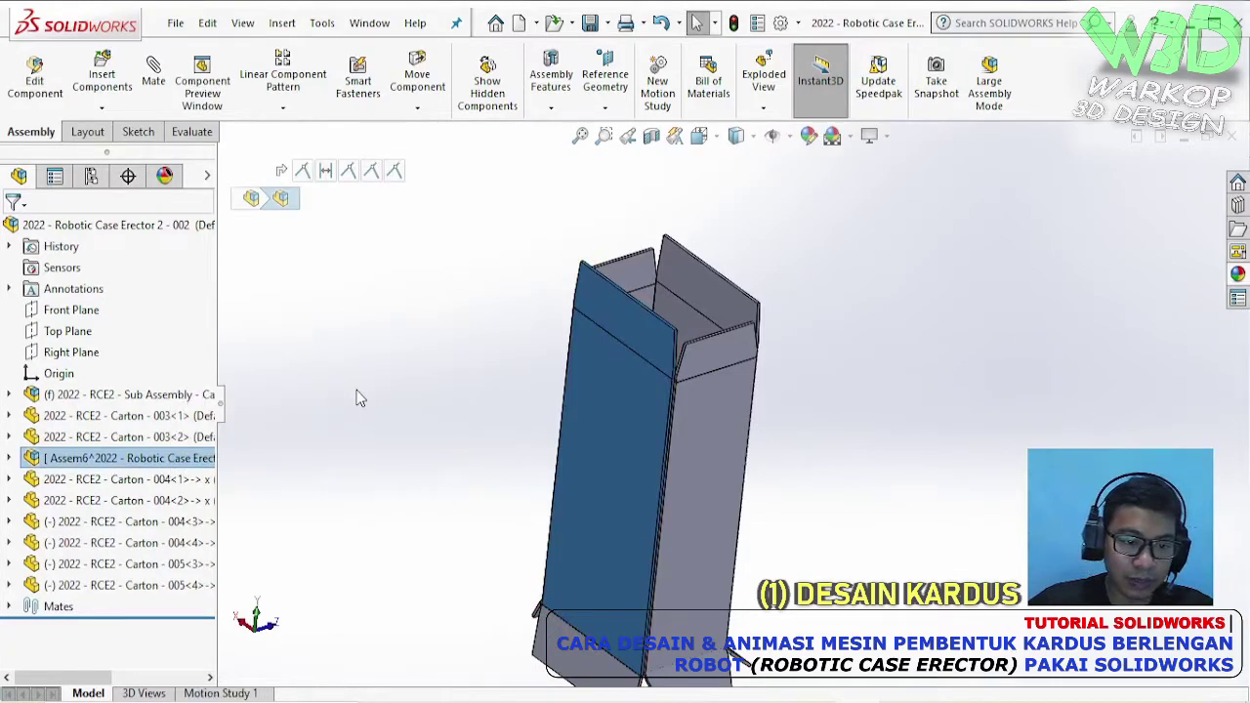
scroll(523, 367, "up", 11)
scroll(860, 242, "down", 2)
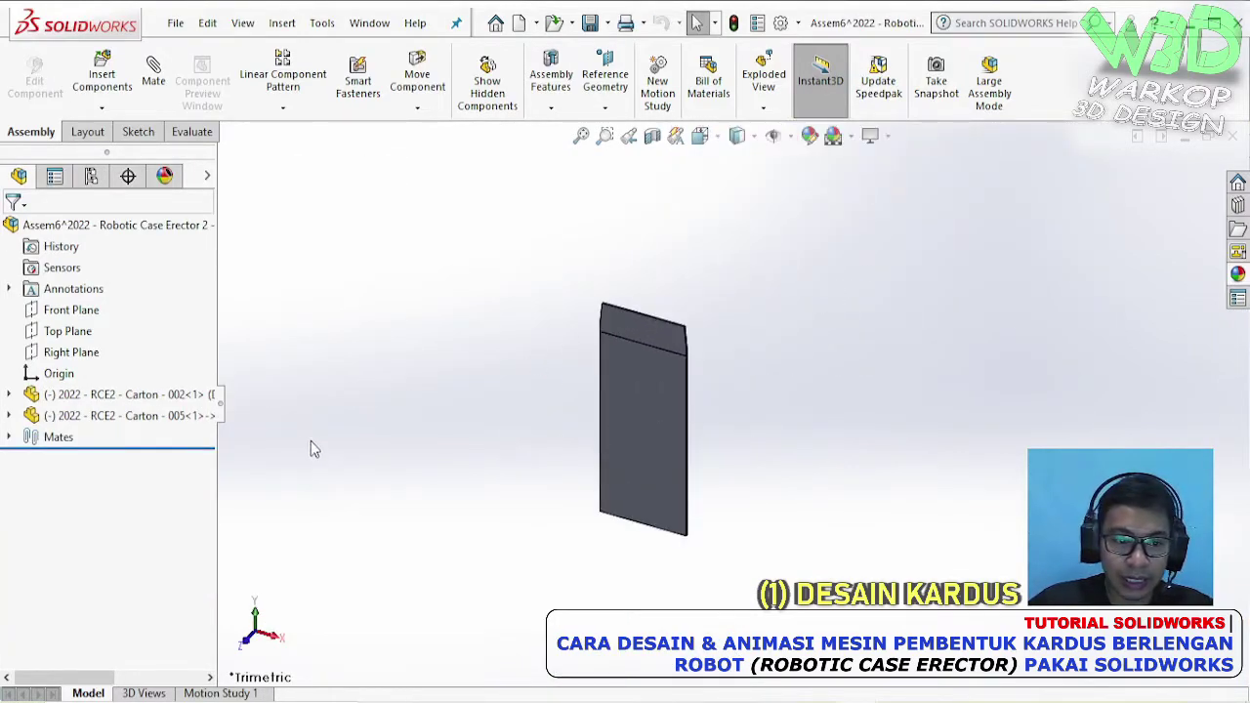
left_click(127, 415)
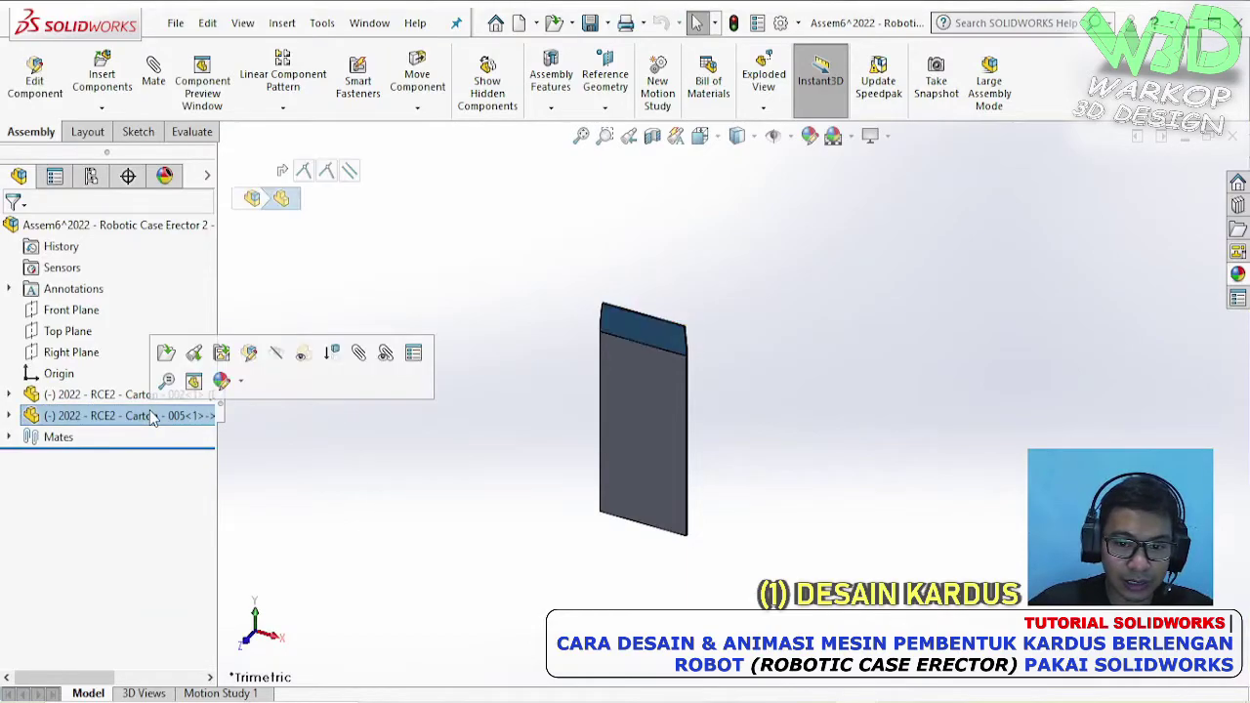
left_click(119, 397)
right_click(122, 396)
left_click(162, 393)
- Save this subassembly as "2022 - RCE2 - Sub Assembly - Carton - 002" and close its window
left_click(175, 22)
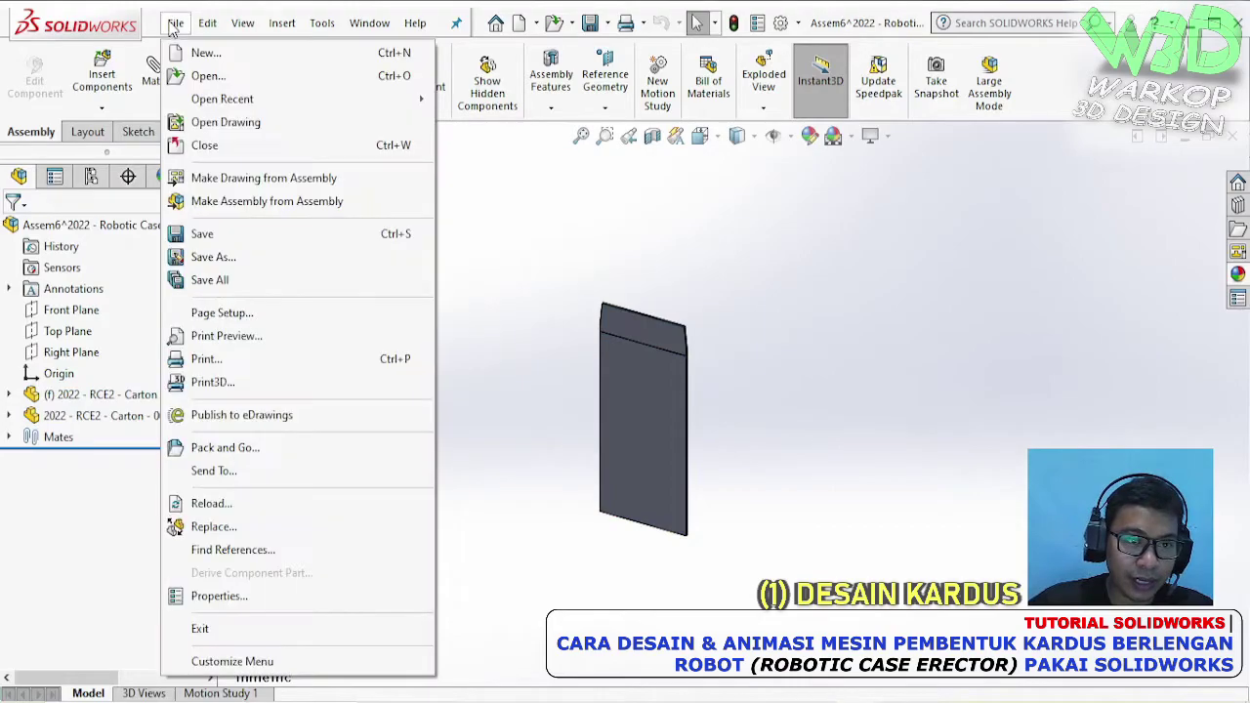
left_click(230, 279)
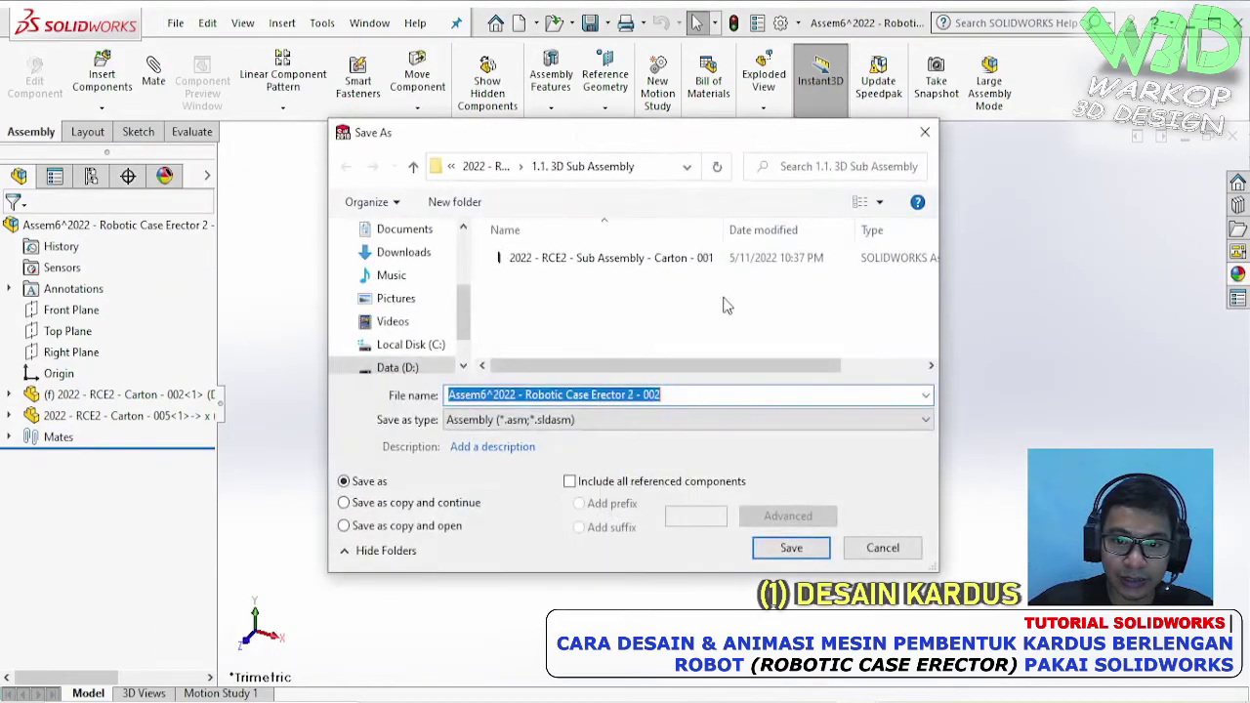
left_click(684, 257)
key("BackSpace")
type("6")
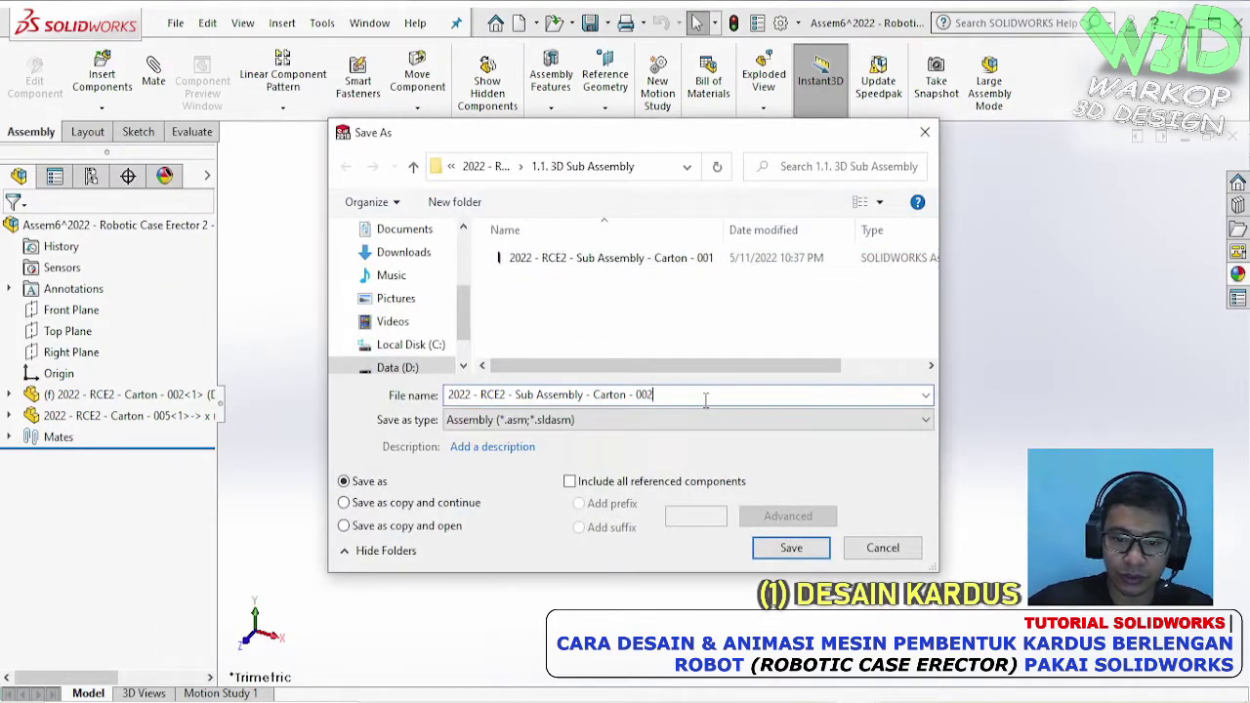
key("Return")
left_click(1209, 138)
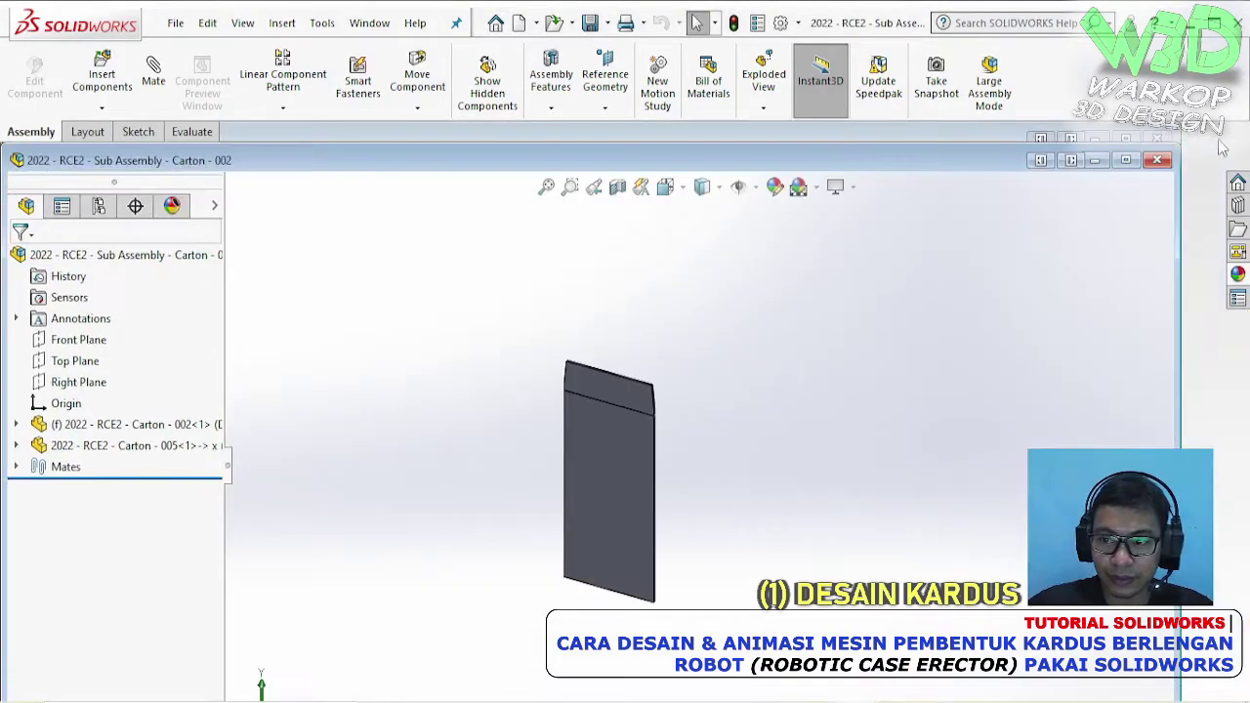
left_click(1156, 160)
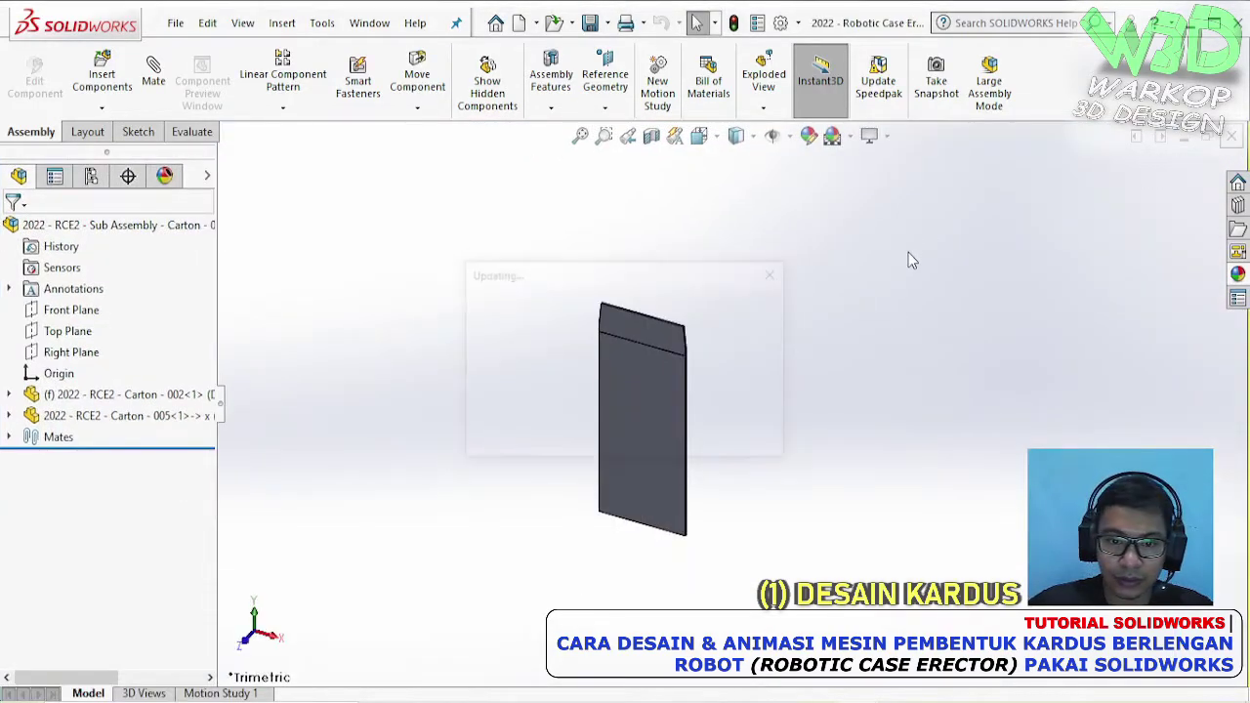
- Form a new subassembly from the narrow side panel facing the view and its upper flap
left_click(711, 420)
left_click(705, 353, "ctrl")
right_click(705, 353)
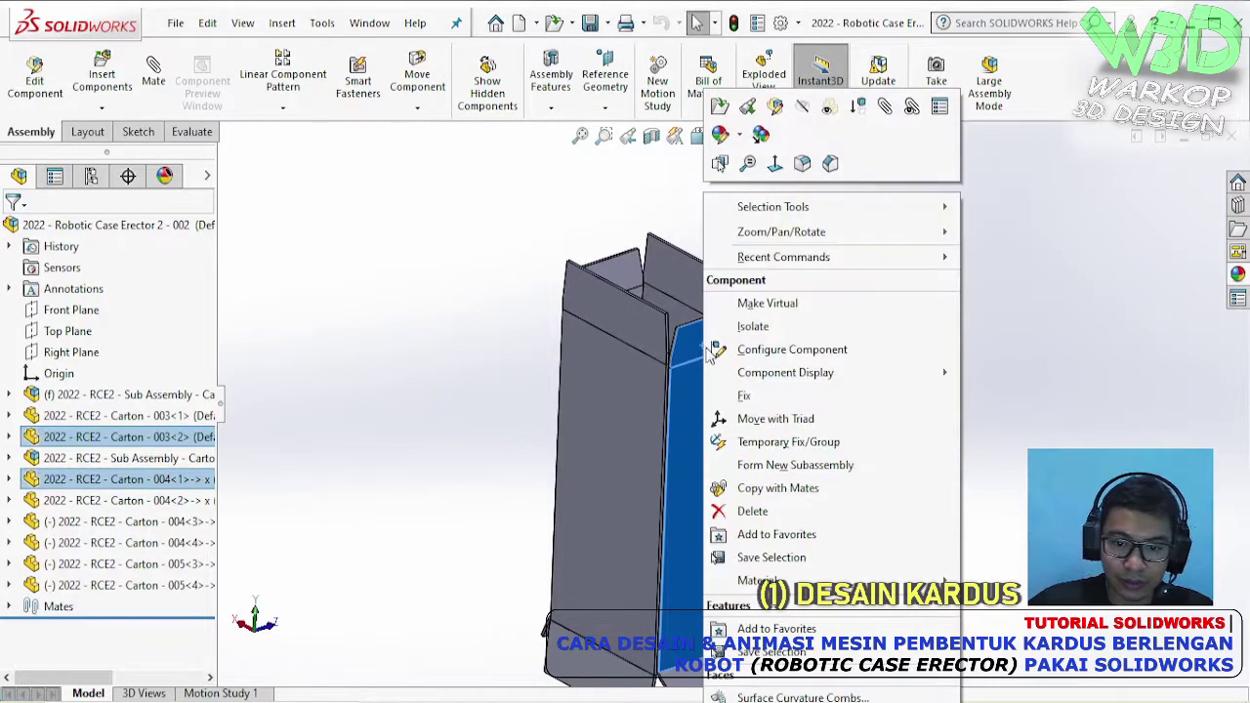
left_click(792, 465)
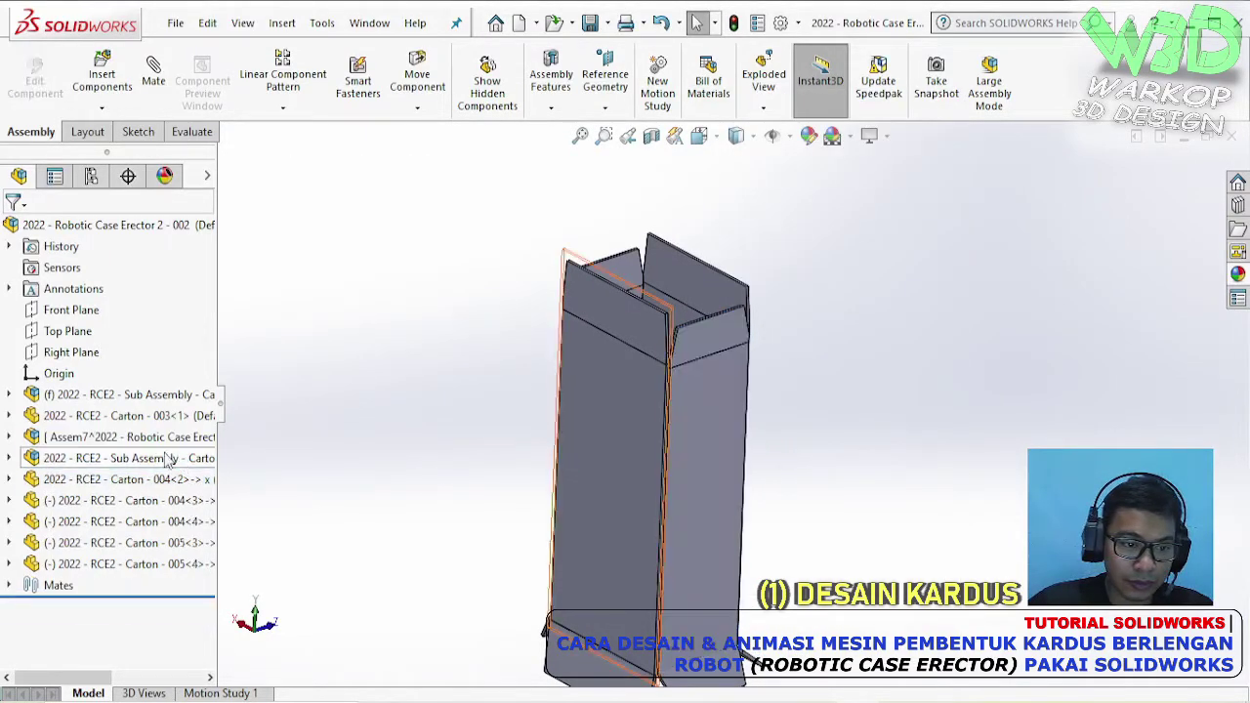
- Open the narrow-panel subassembly and fix its side panel, Carton - 003, in place
left_click(156, 436)
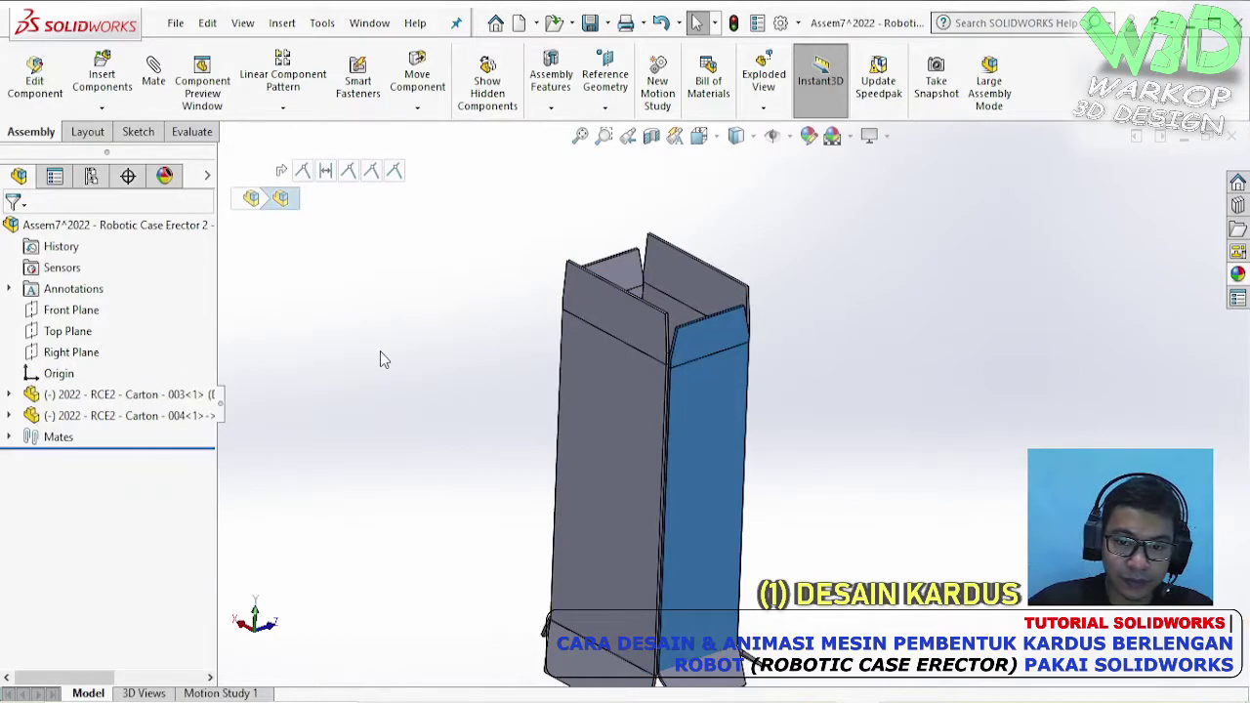
scroll(759, 276, "up", 8)
scroll(760, 276, "down", 5)
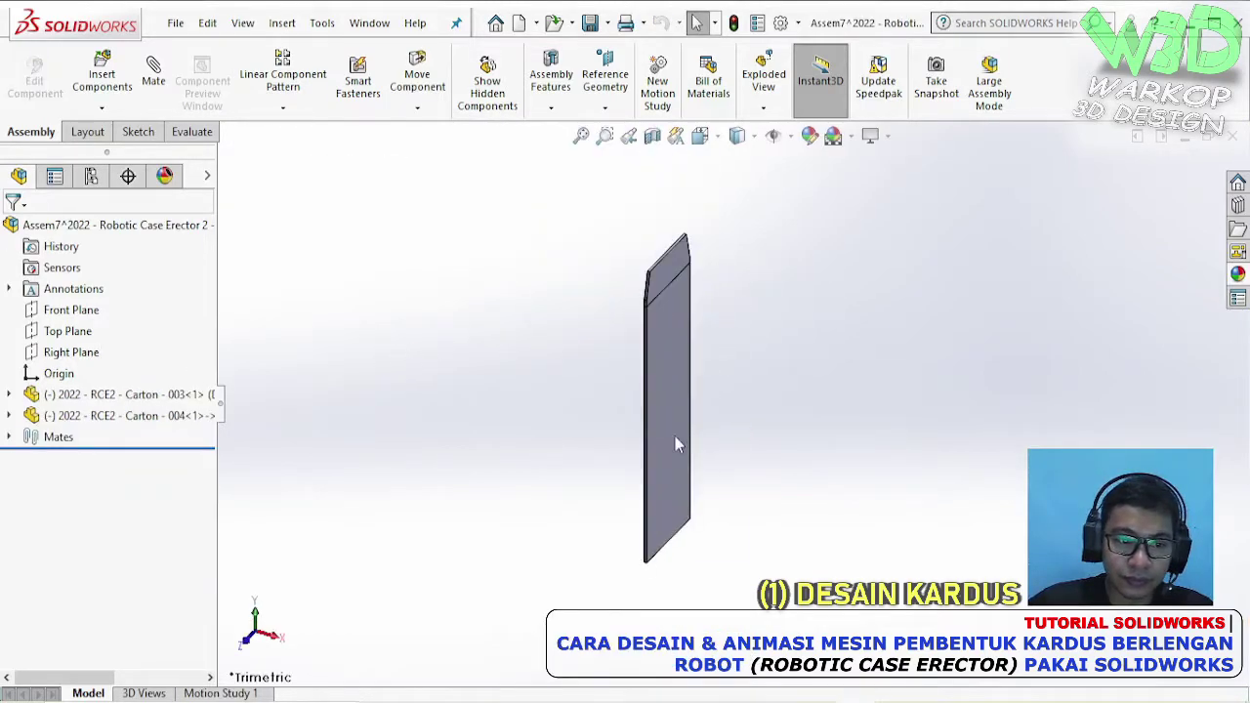
left_click(134, 394)
right_click(136, 395)
left_click(179, 381)
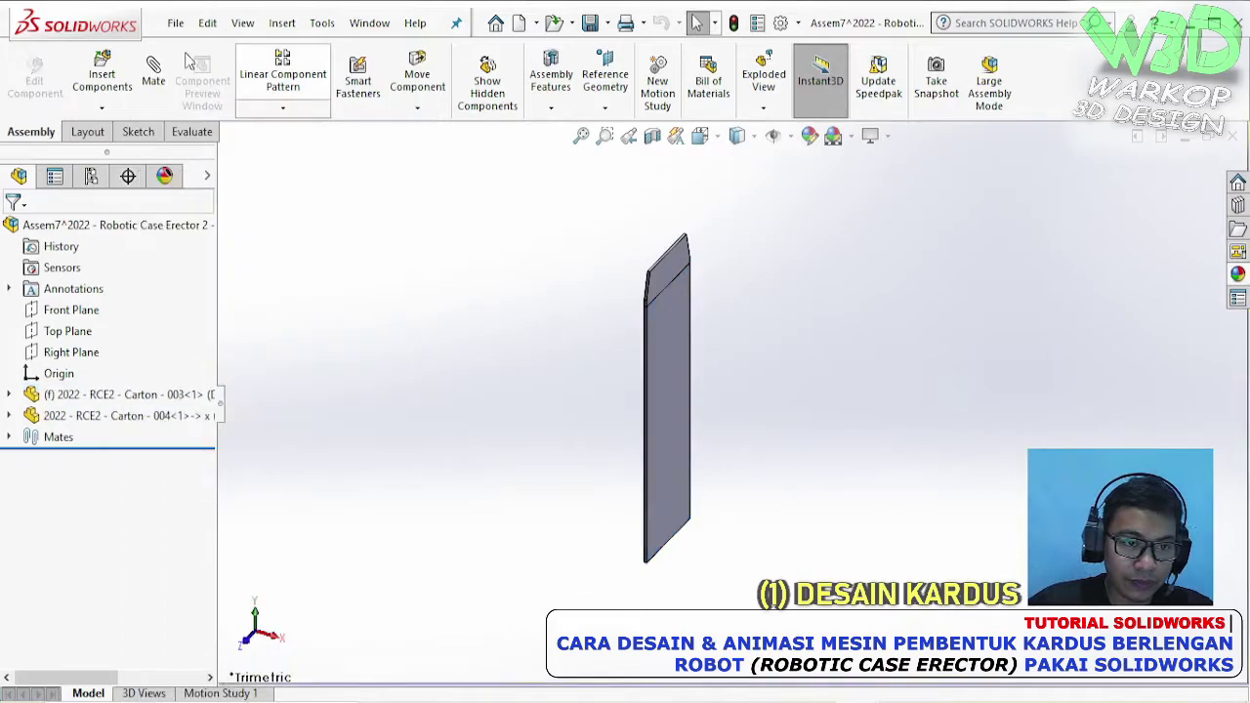
- Save the narrow-panel subassembly as "2022 - RCE2 - Sub Assembly - Carton - 003"
left_click(175, 23)
left_click(238, 257)
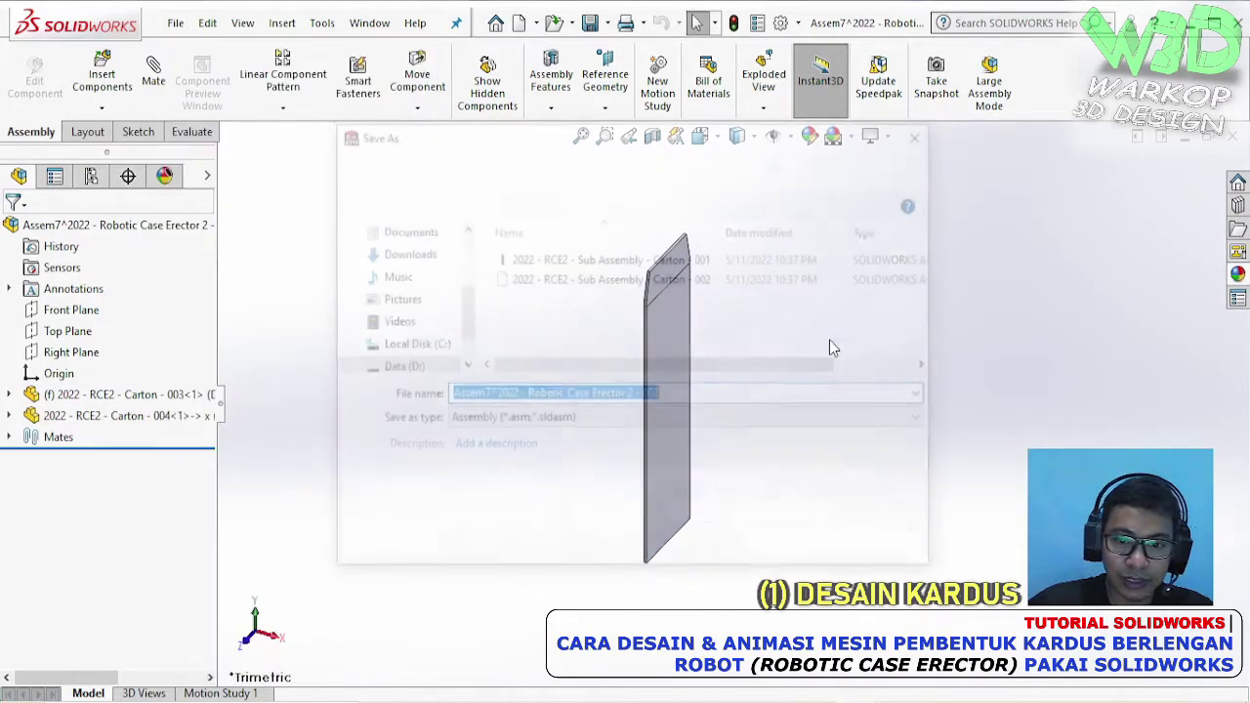
left_click(703, 279)
left_click(703, 394)
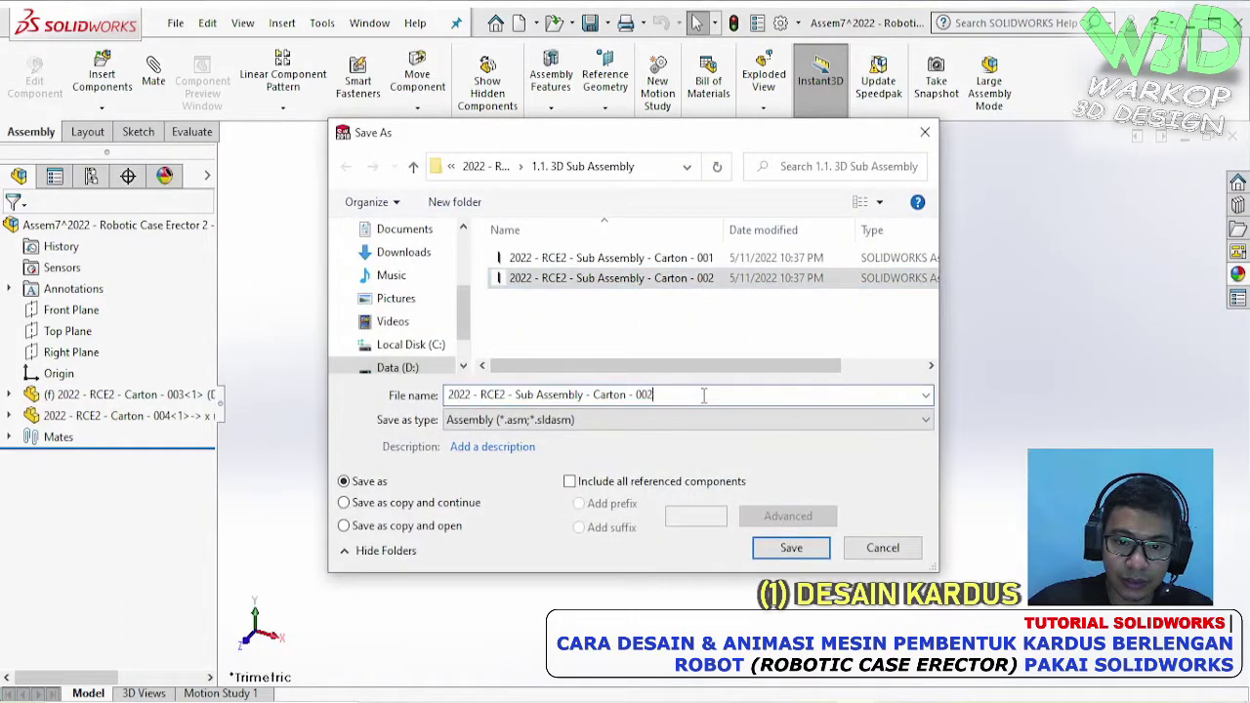
key("BackSpace")
type("3")
key("Return")
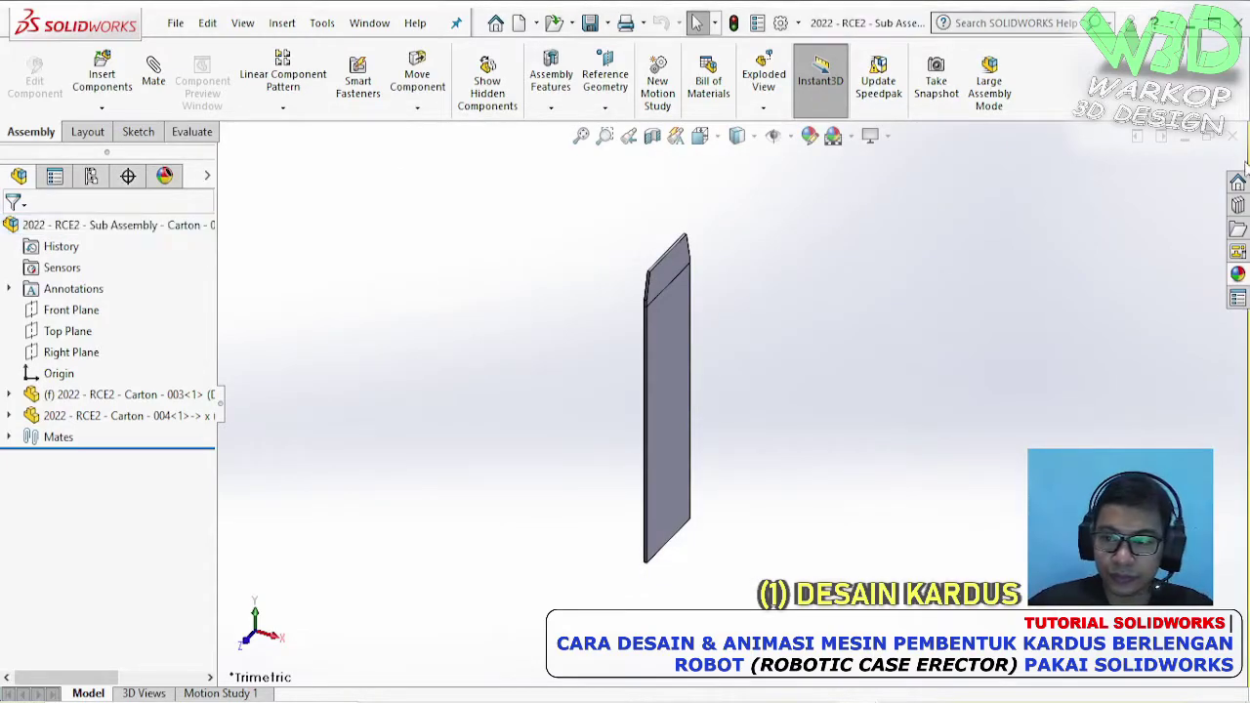
- Form a new subassembly from the opposite narrow side panel and its upper flap, and open it
key("ctrl+Tab")
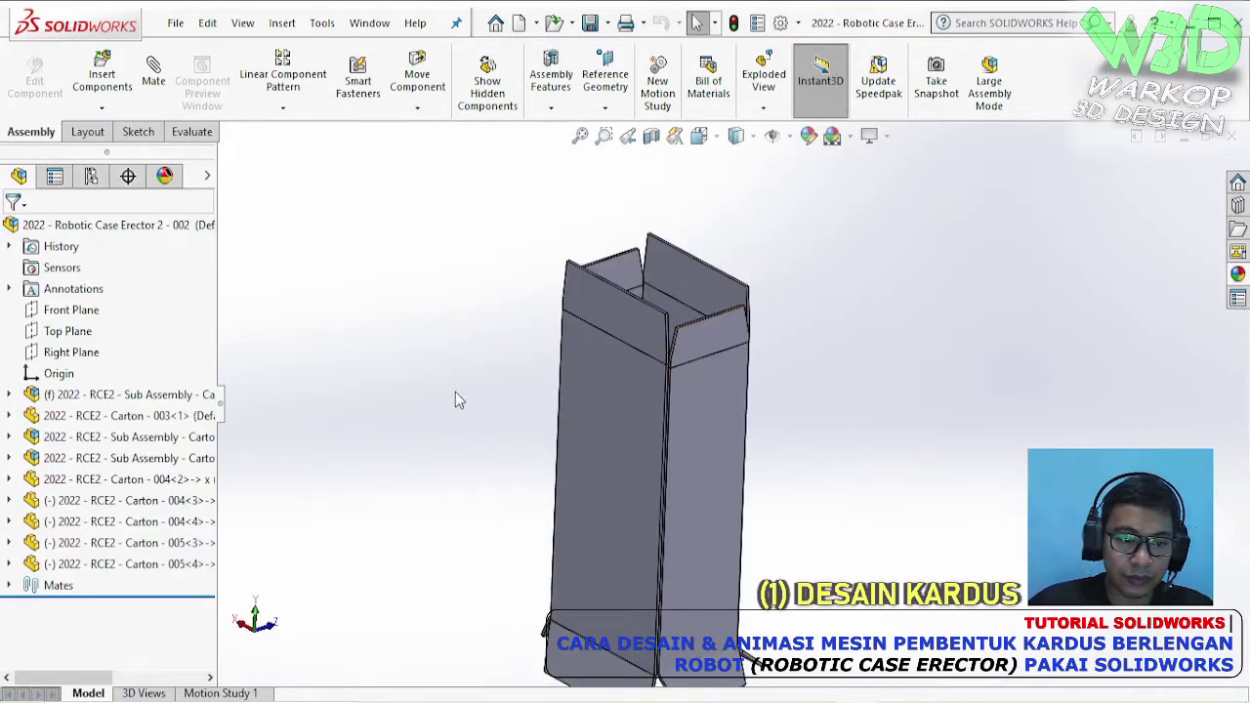
left_click(635, 285)
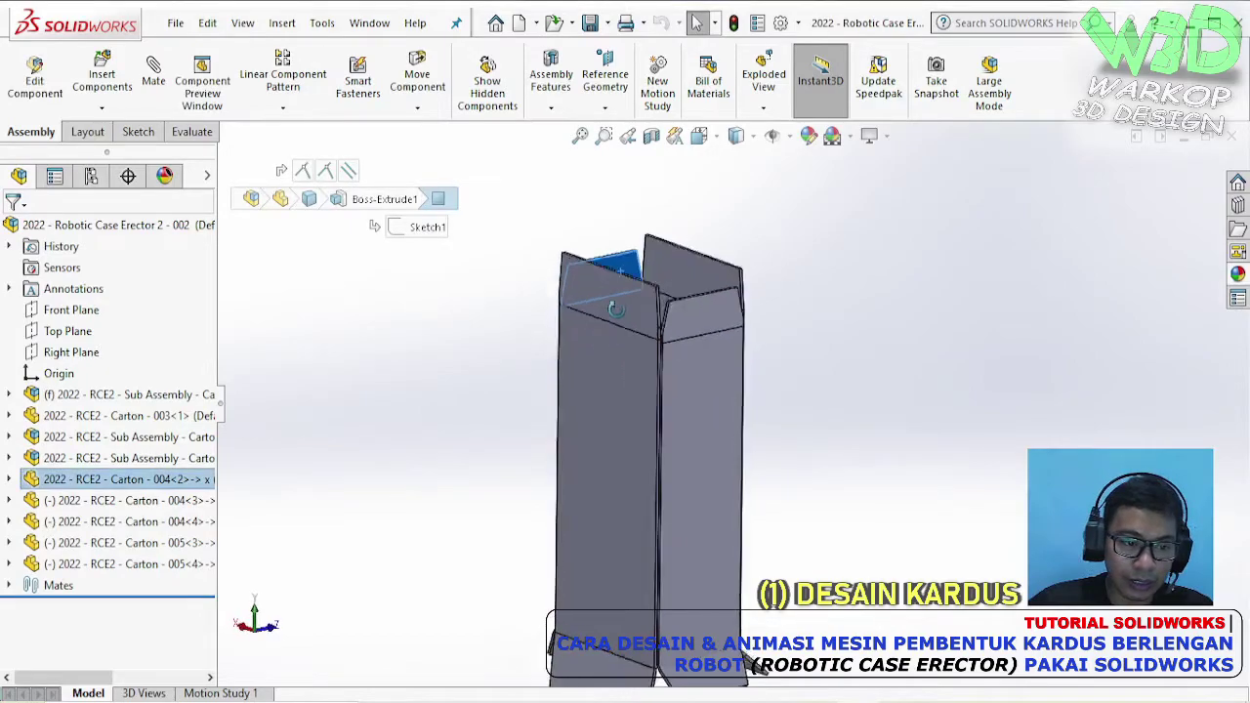
middle_click_drag(635, 285, 737, 390)
left_click(625, 358)
left_click(647, 329, "ctrl")
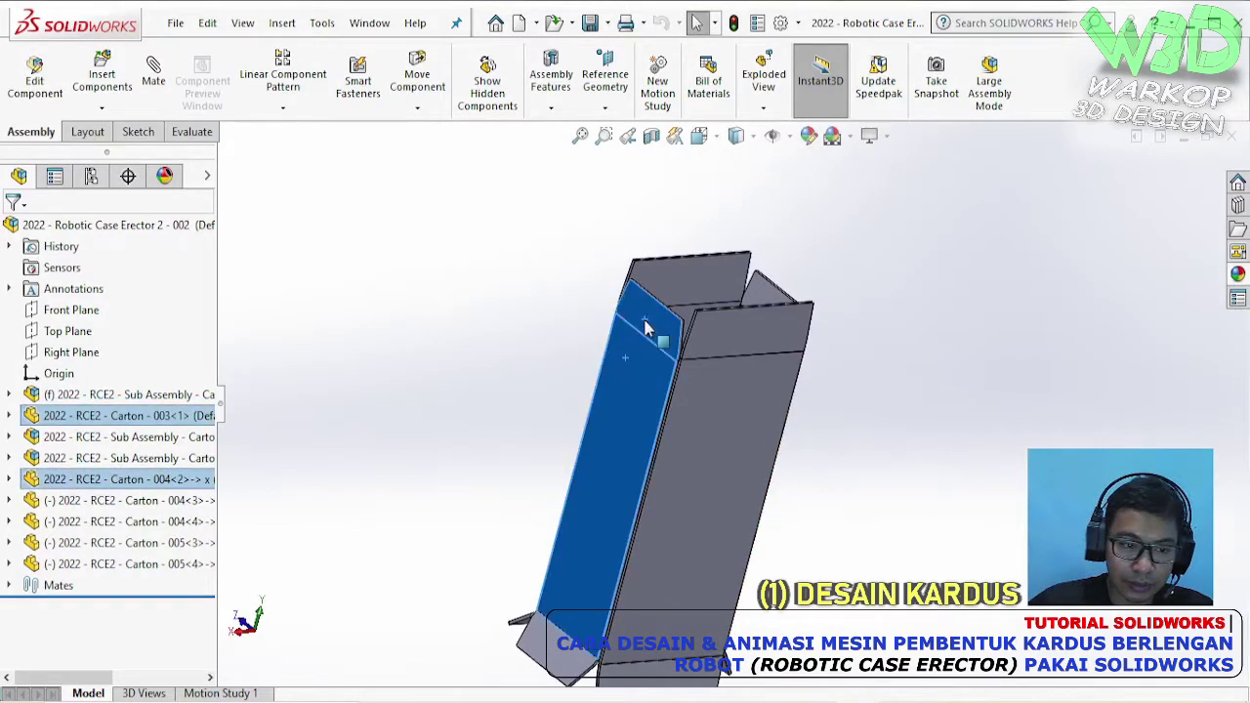
right_click(649, 334)
left_click(727, 464)
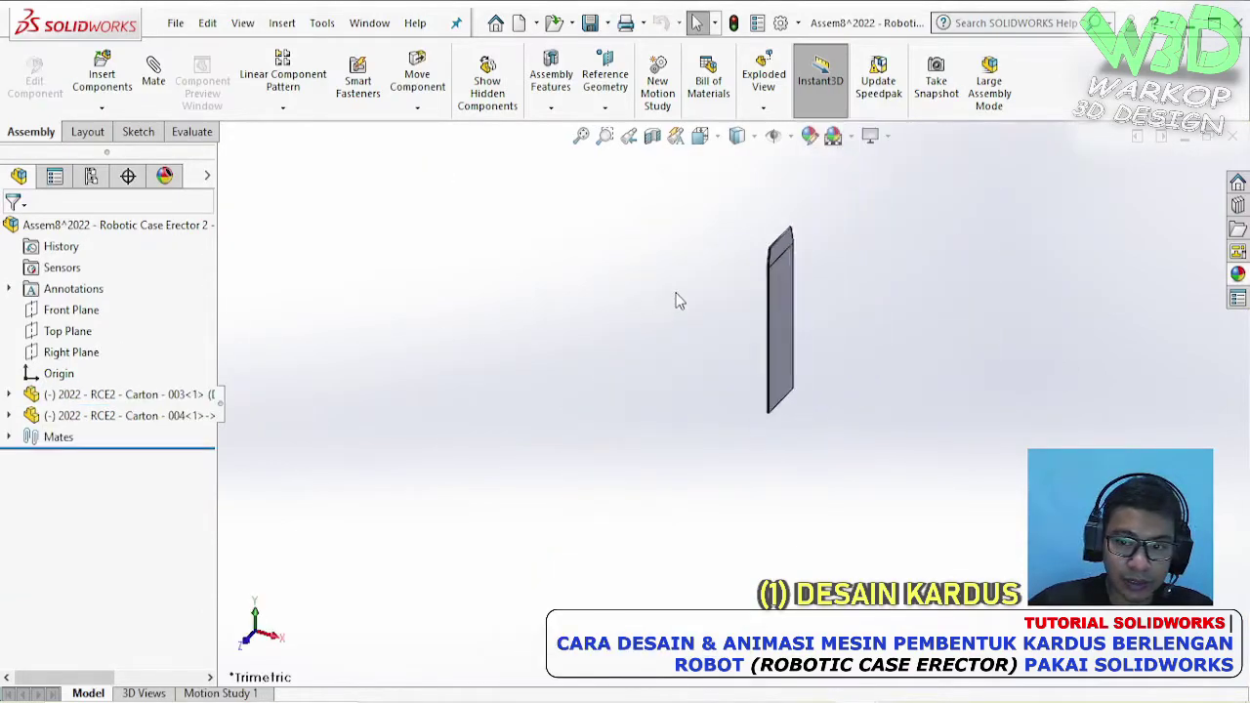
- Fix the side panel, Carton - 003, in place within the new subassembly
left_click(200, 393)
right_click(200, 393)
left_click(239, 378)
- Save the subassembly as "2022 - RCE2 - Sub Assembly - Carton - 004" and close its window
left_click(175, 22)
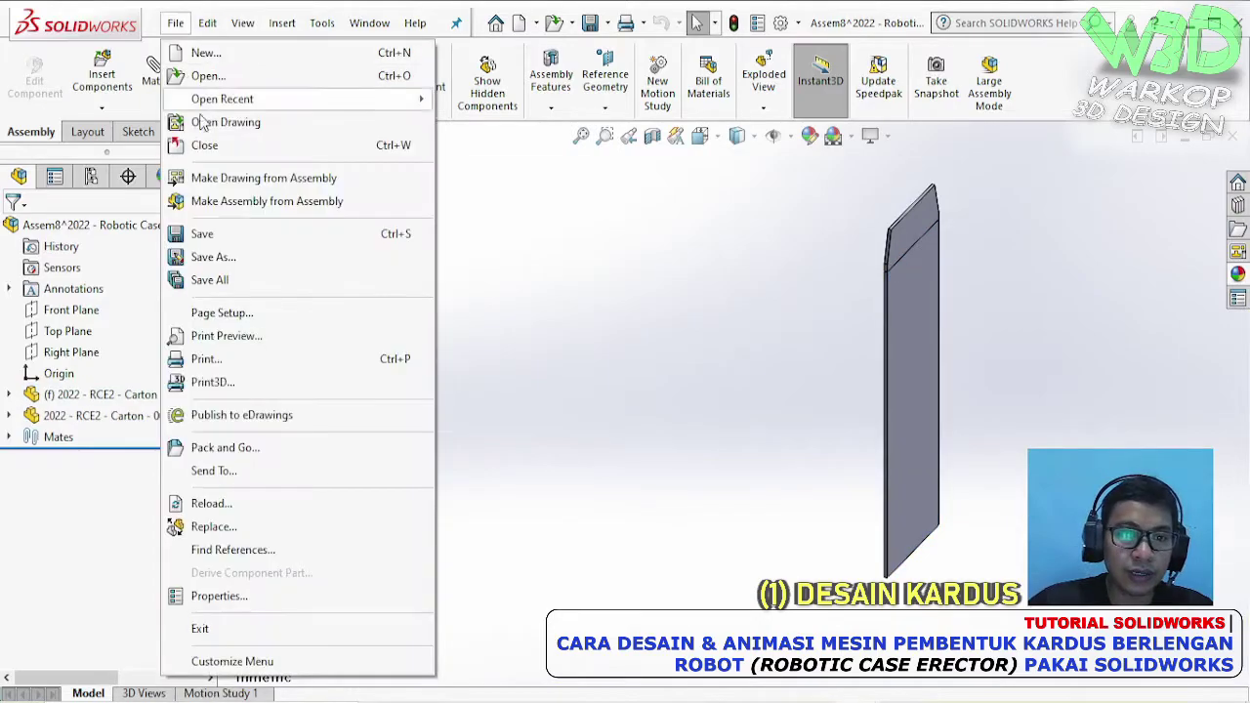
left_click(238, 257)
left_click(674, 298)
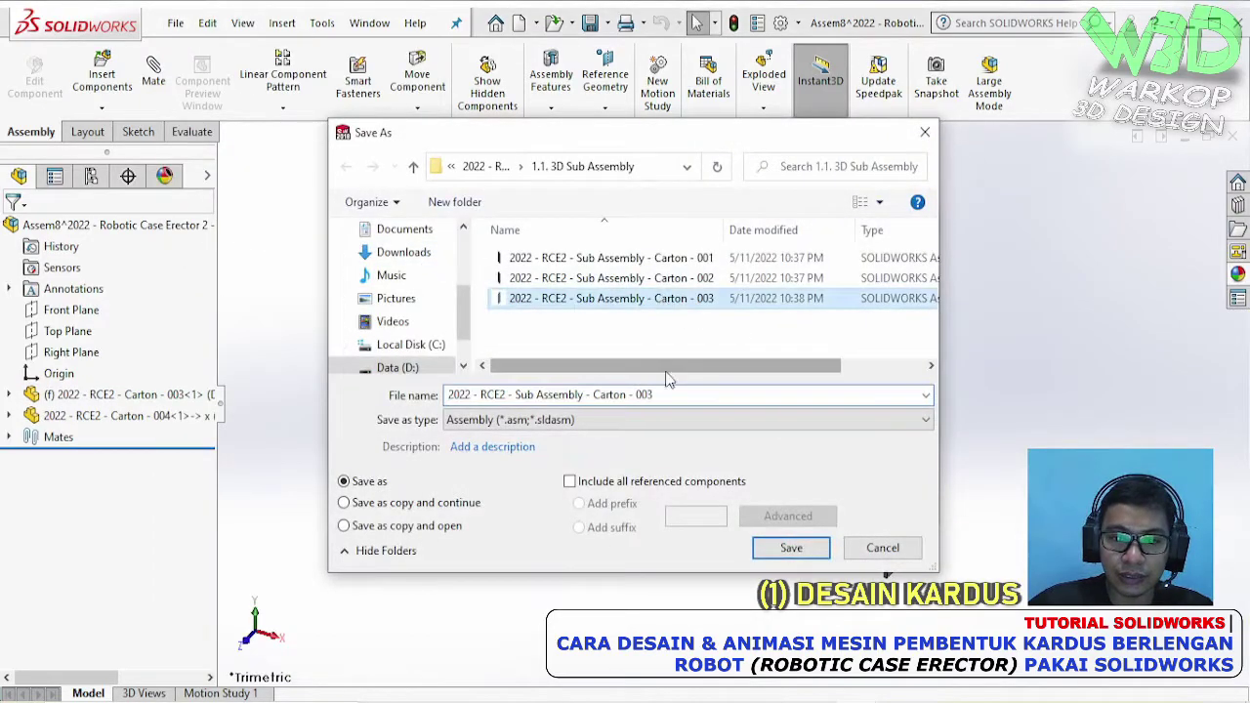
left_click(693, 394)
key("BackSpace")
type("4")
key("Return")
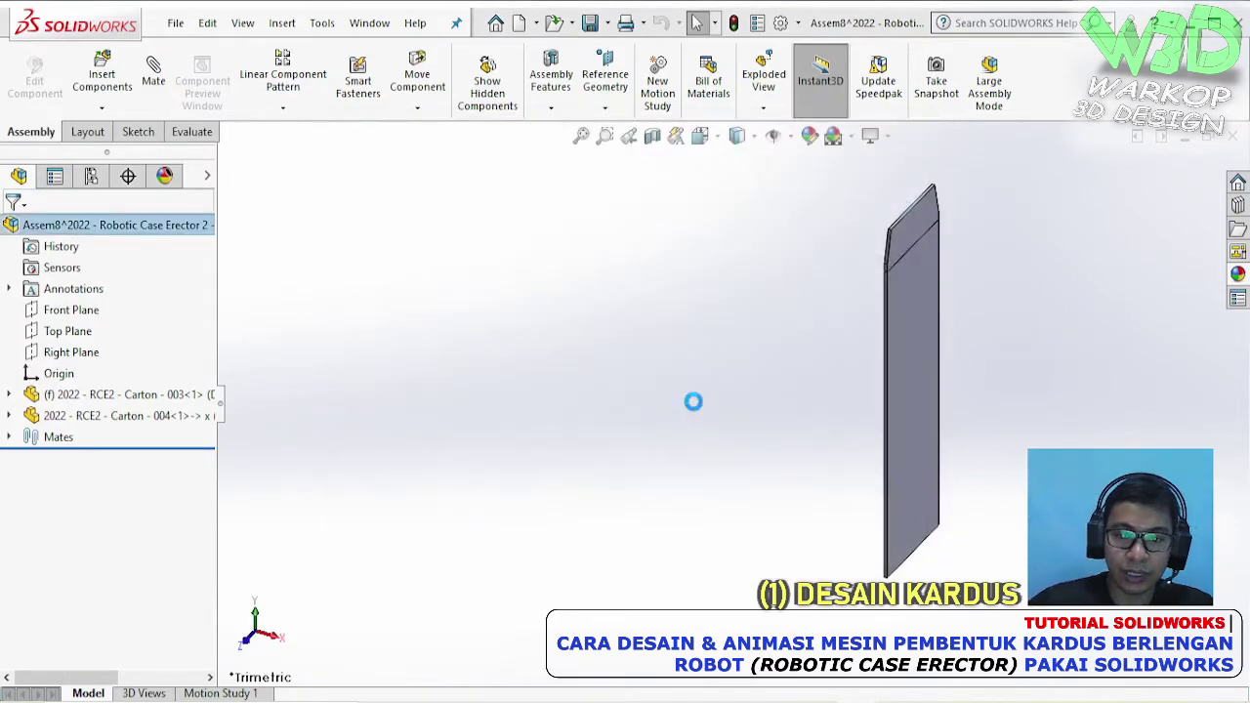
left_click(1232, 136)
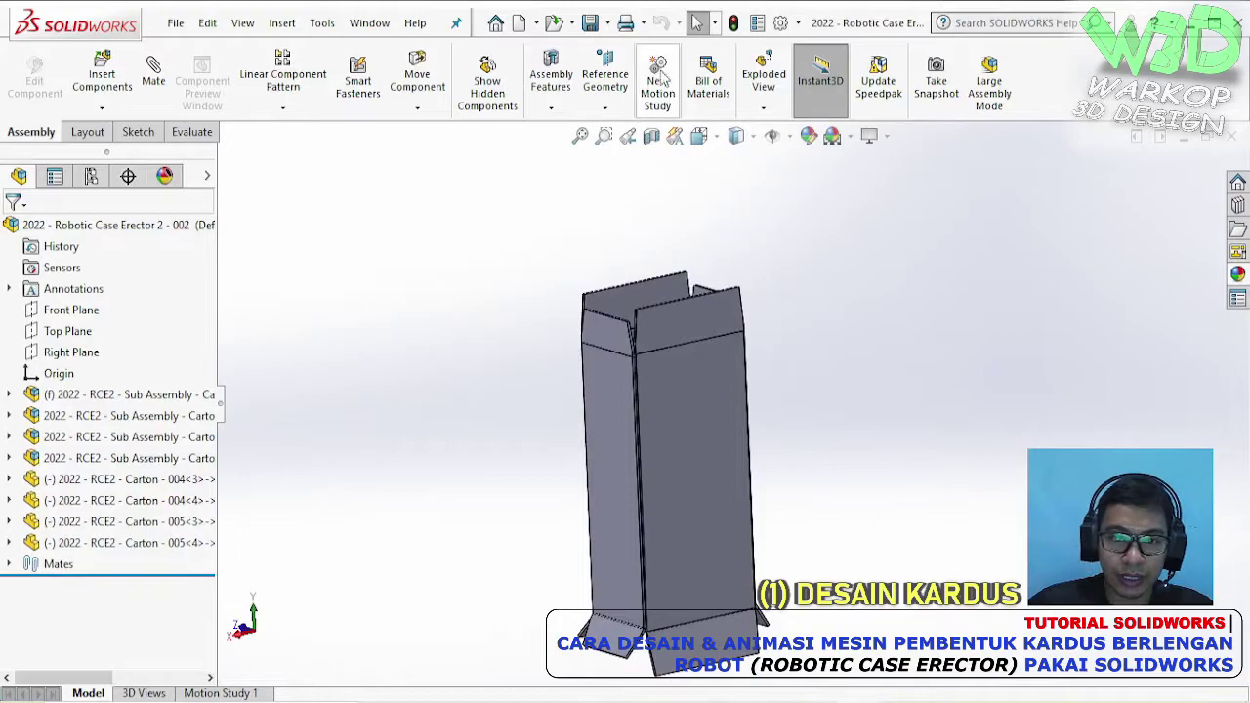
- Swing the carton's loose lower flaps inward beneath the box
middle_click_drag(779, 420, 781, 351)
scroll(787, 555, "up", 3)
scroll(786, 488, "down", 3)
scroll(649, 523, "up", 3)
middle_click_drag(645, 521, 580, 507)
left_click_drag(519, 447, 739, 521)
left_click_drag(694, 580, 673, 547)
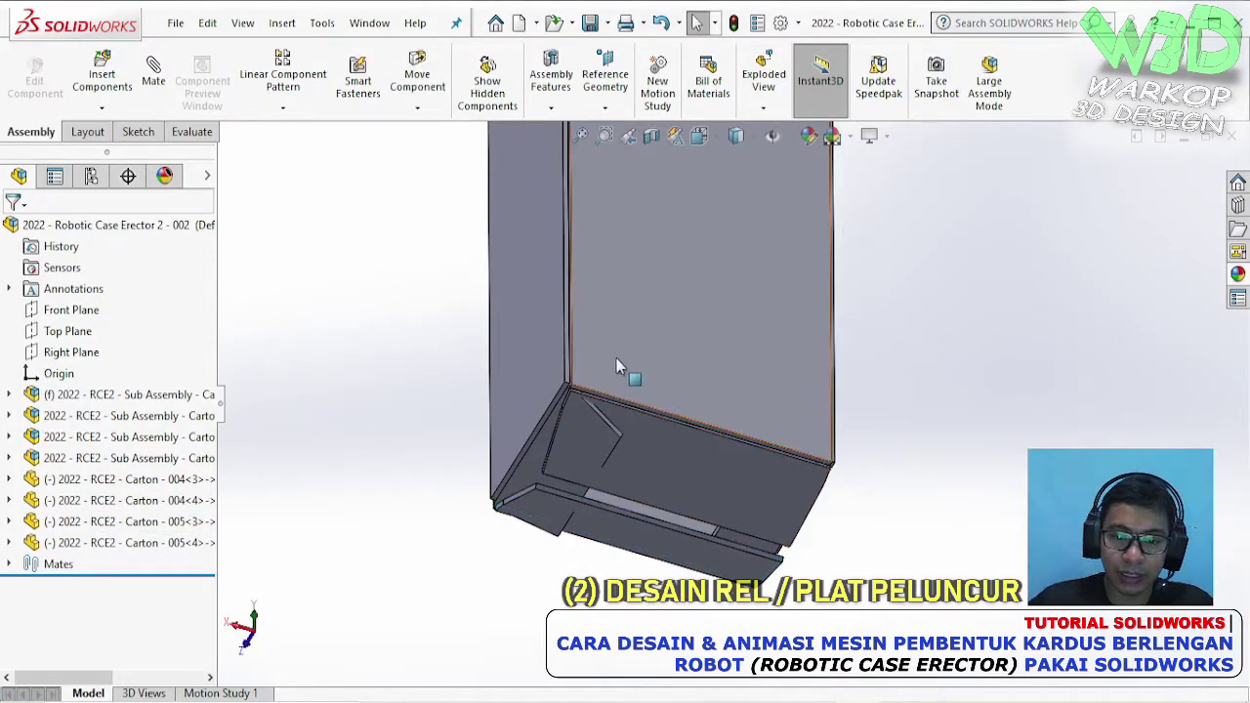
- Mate all four lower flaps parallel to the wide side panel's bottom edge face, using it as the common reference of a multiple mate
scroll(626, 385, "down", 5)
left_click(627, 370)
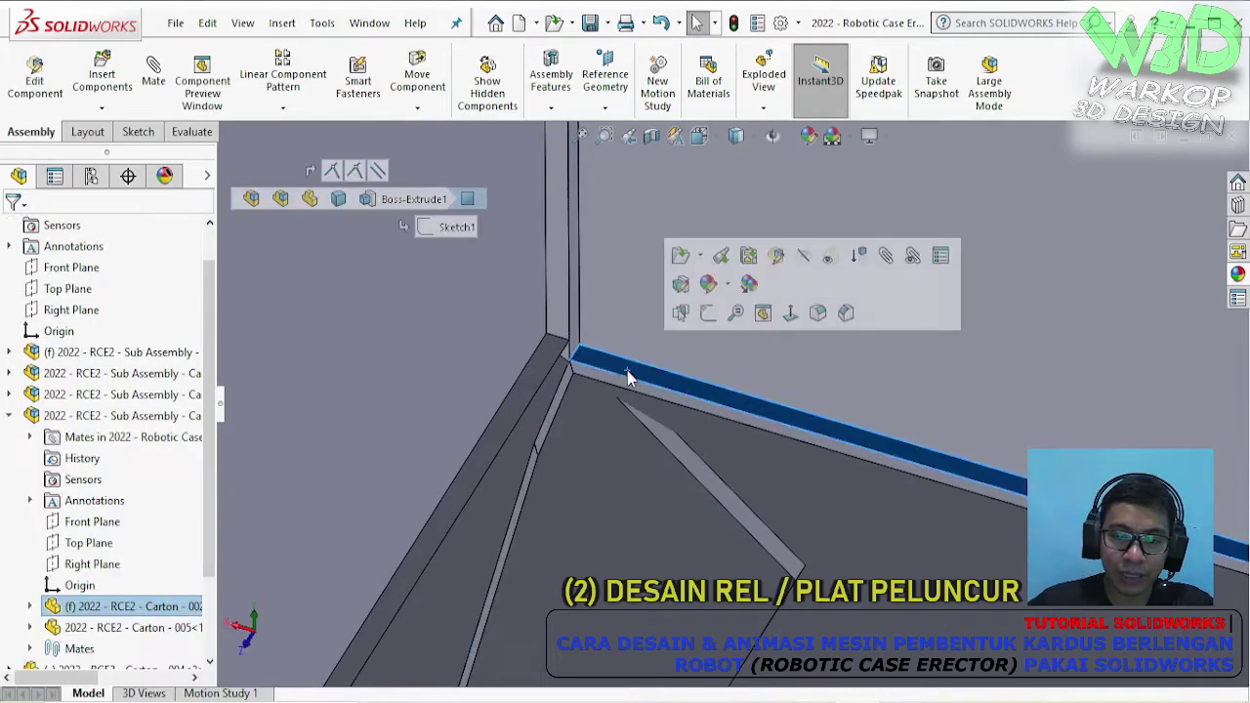
key("m")
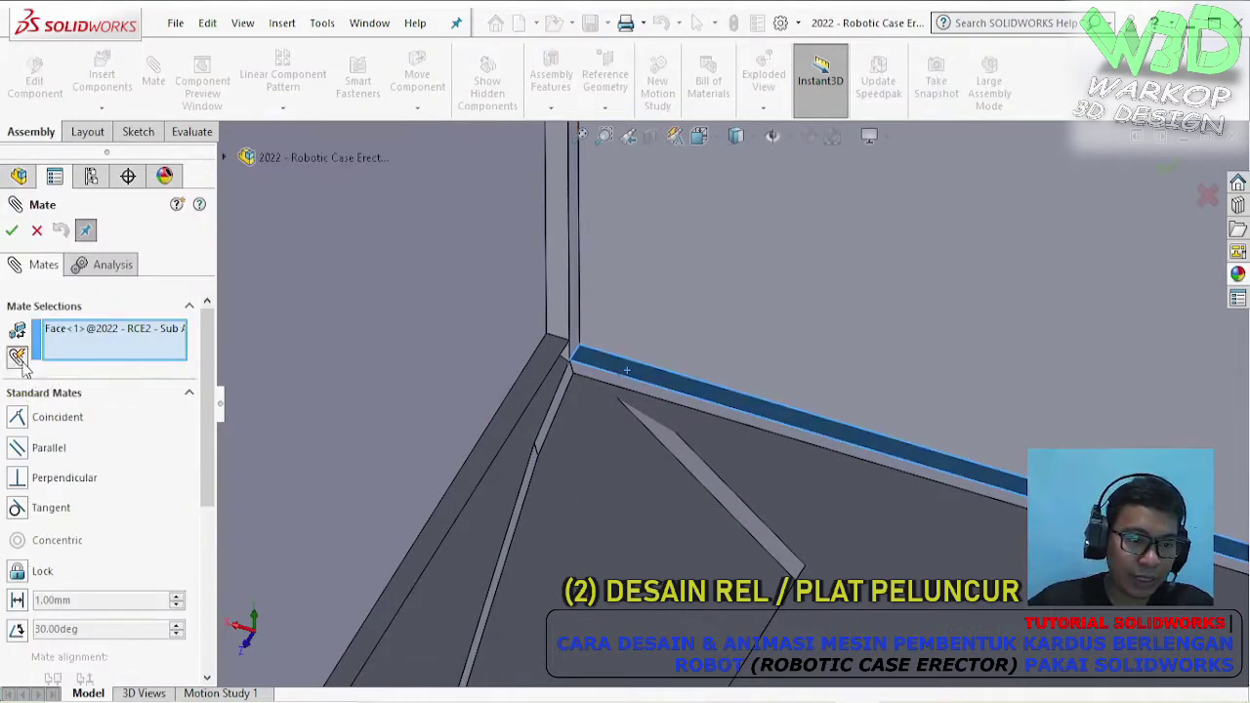
scroll(24, 366, "down", 2)
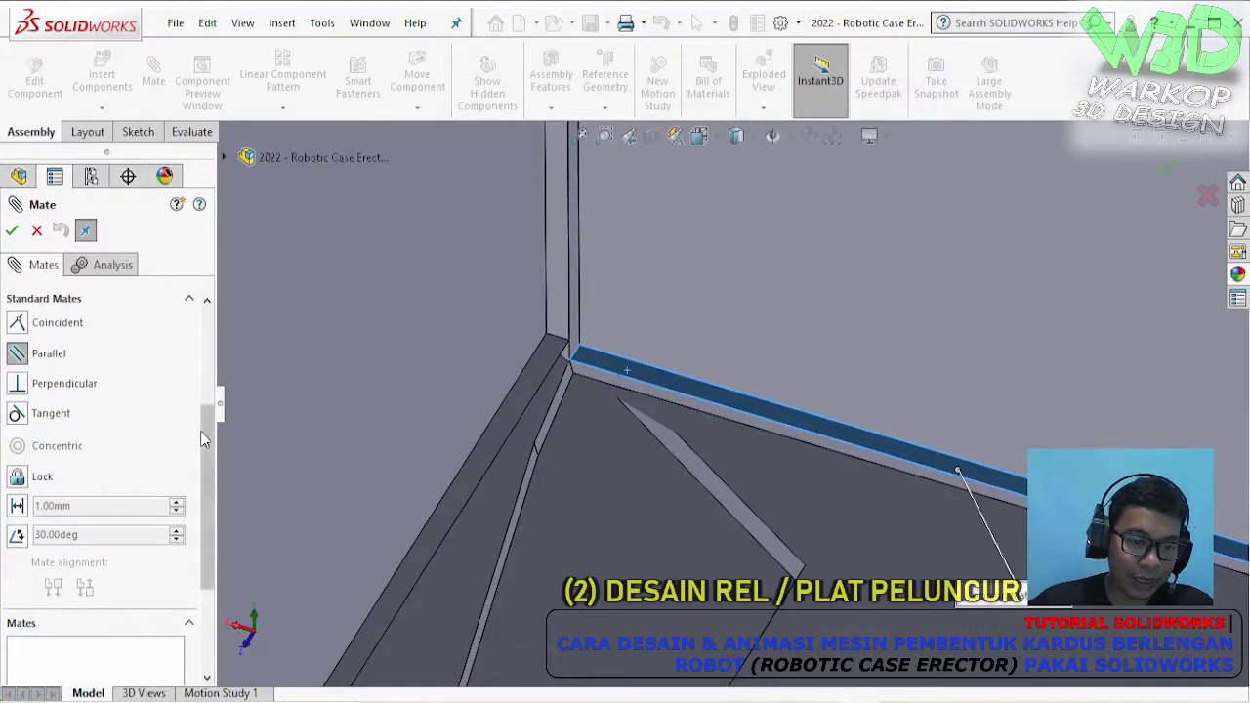
scroll(202, 410, "up", 3)
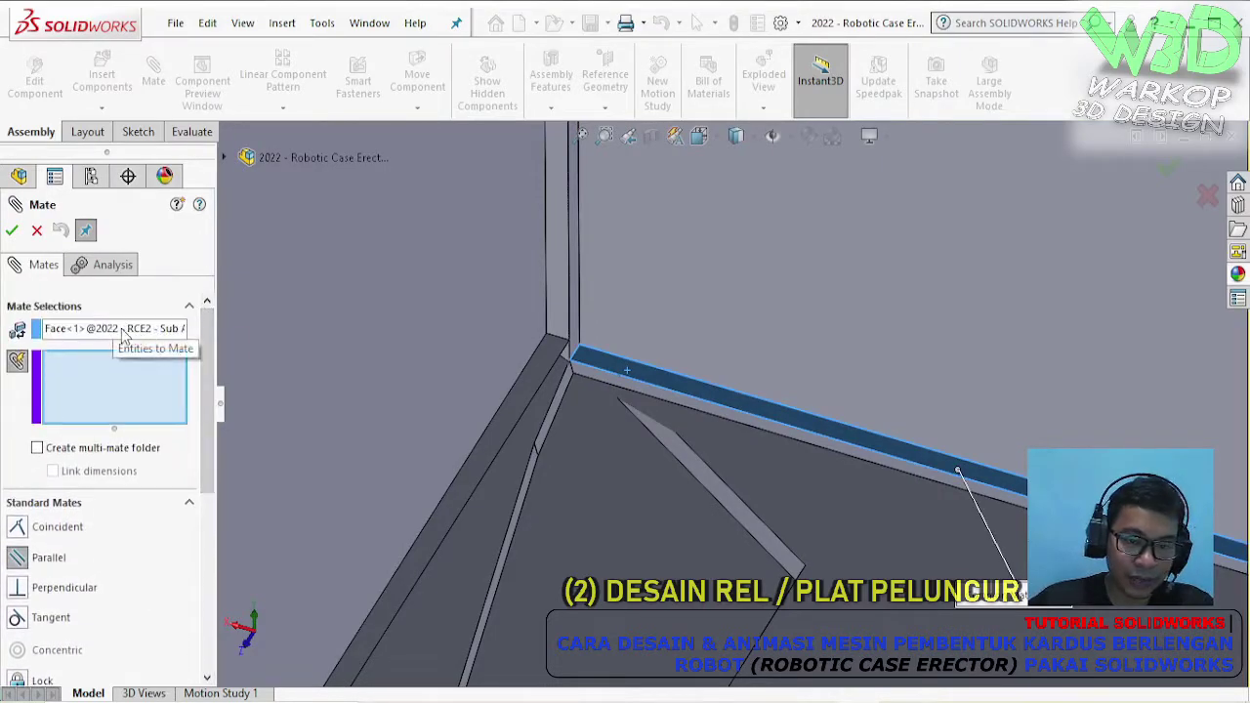
scroll(661, 246, "up", 4)
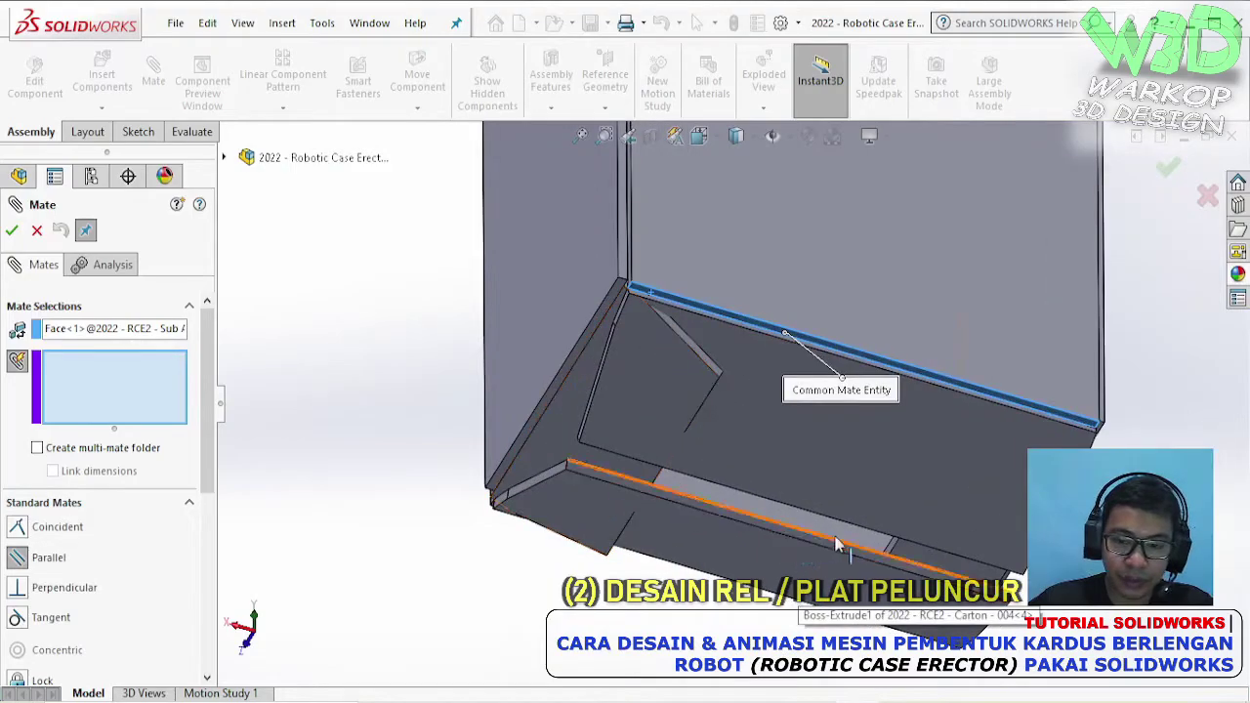
middle_click_drag(823, 542, 661, 413)
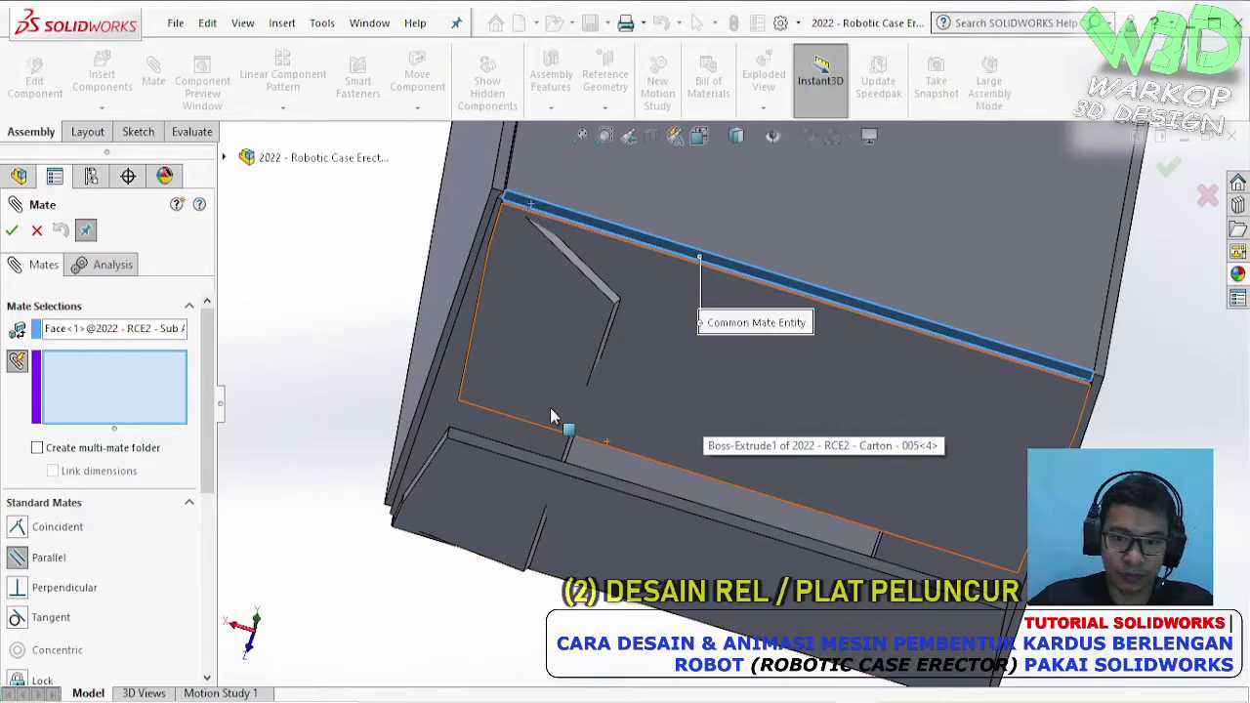
left_click(645, 408)
left_click(593, 529)
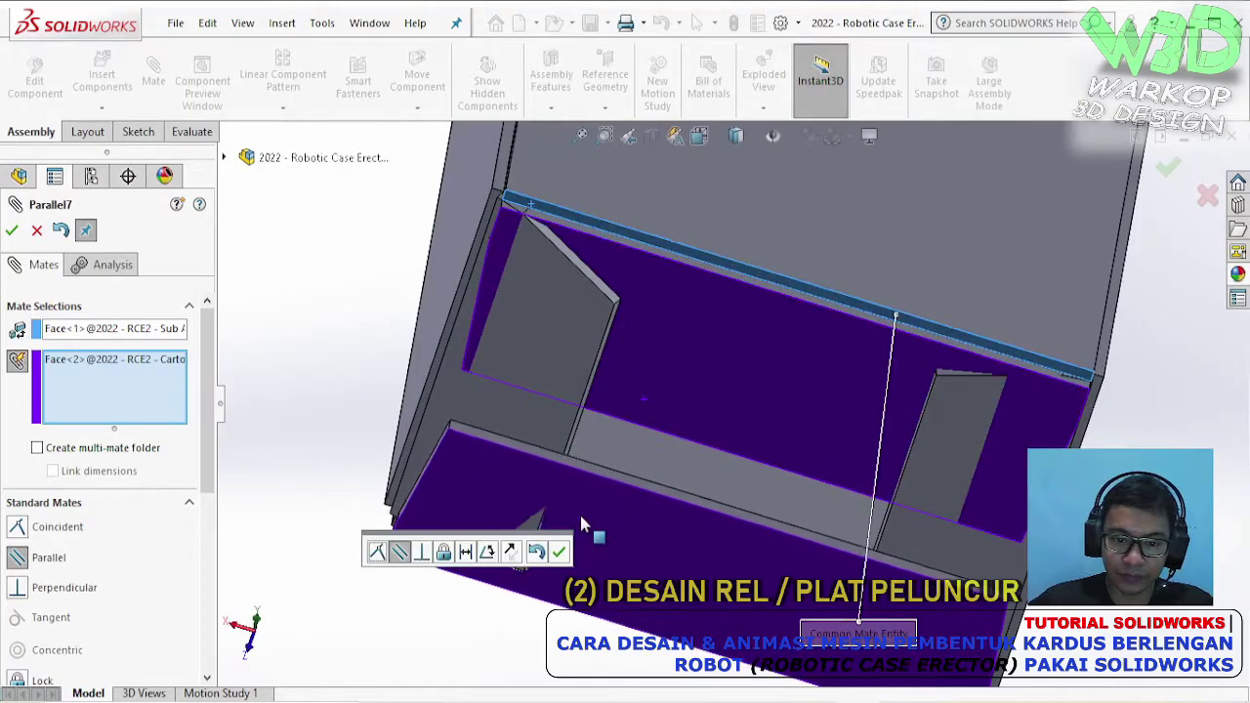
left_click(551, 441)
left_click(927, 478)
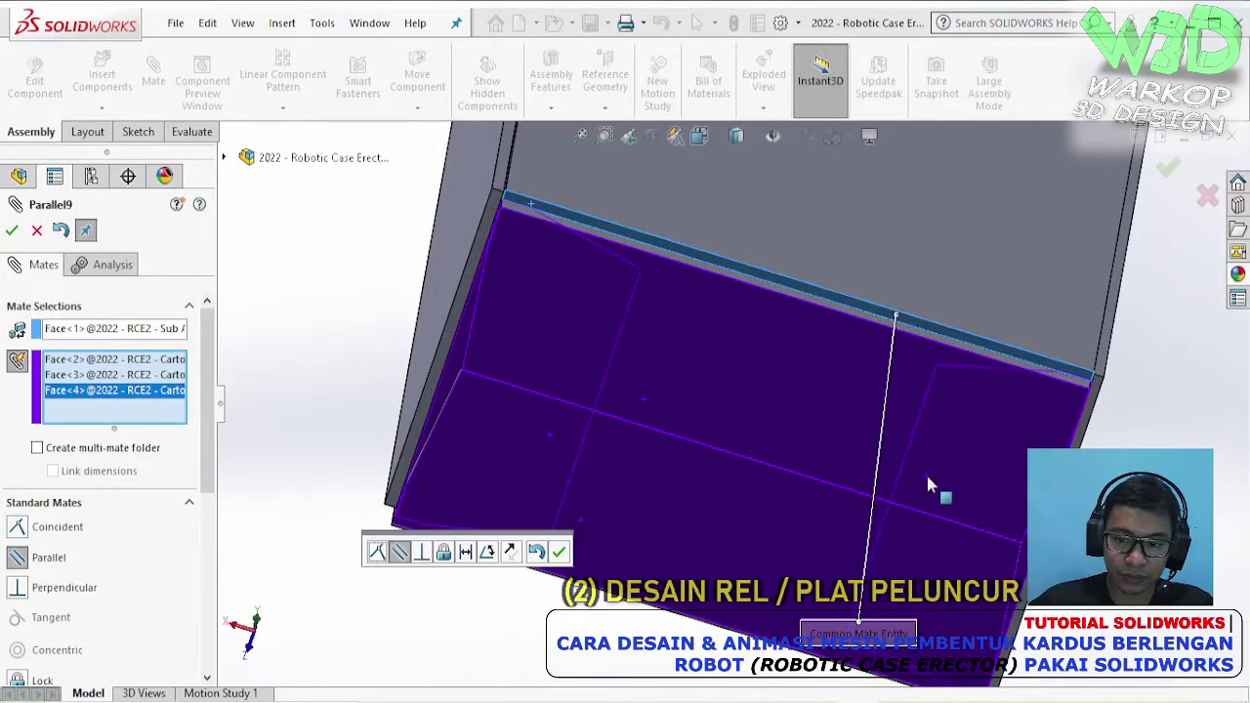
left_click(559, 553)
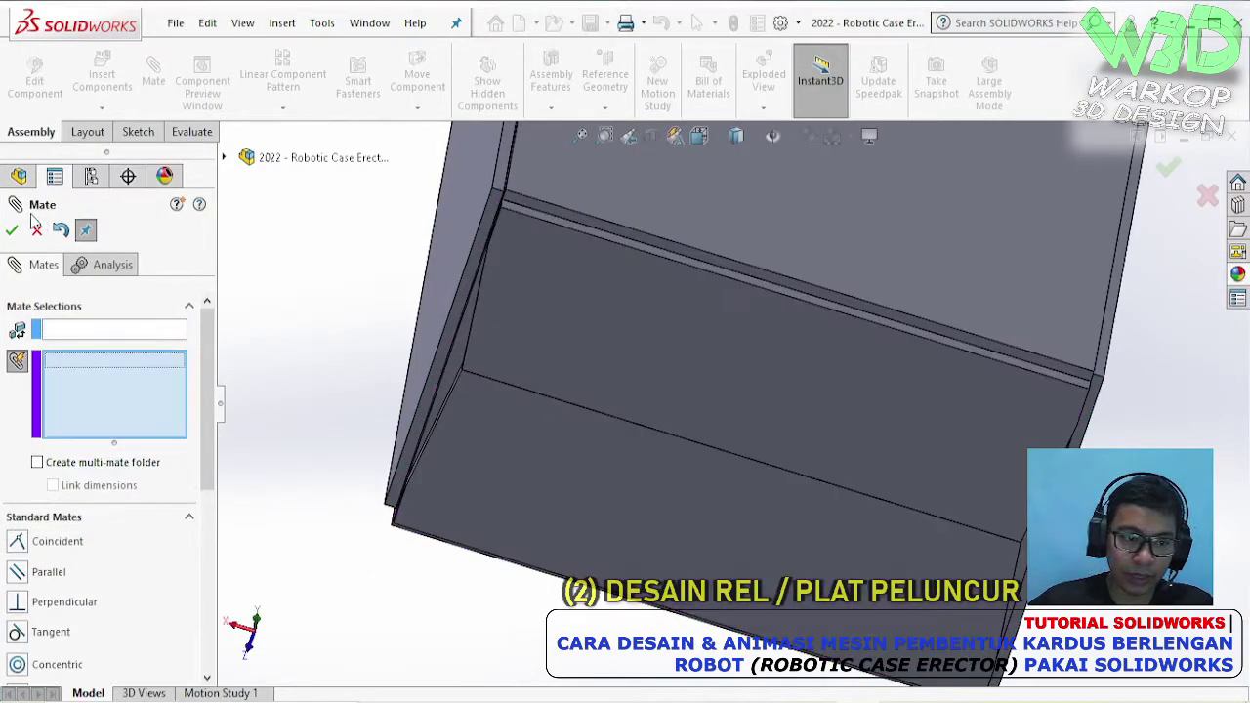
left_click(12, 230)
- Examine the closed carton from several sides and check where the assembly's Front Plane lies, with the feature tree collapsed
scroll(907, 389, "down", 3)
middle_click_drag(907, 389, 801, 264)
scroll(801, 264, "up", 1)
scroll(802, 264, "down", 1)
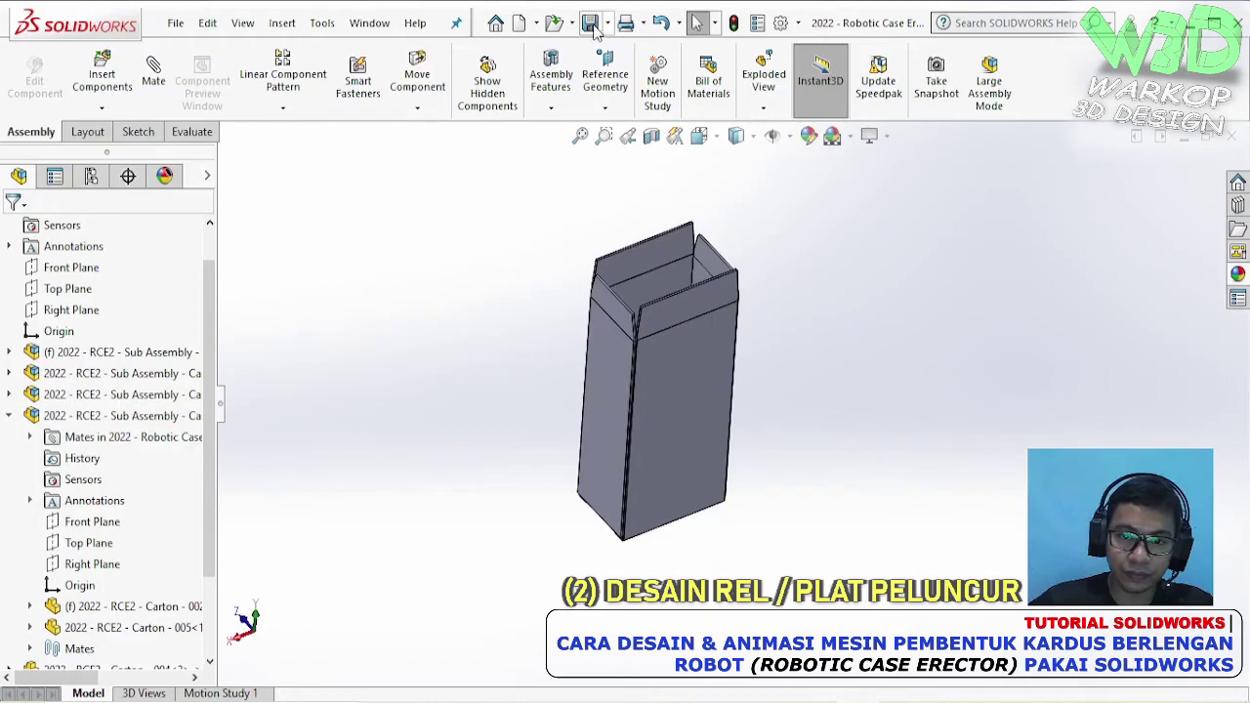
middle_click_drag(786, 336, 712, 390)
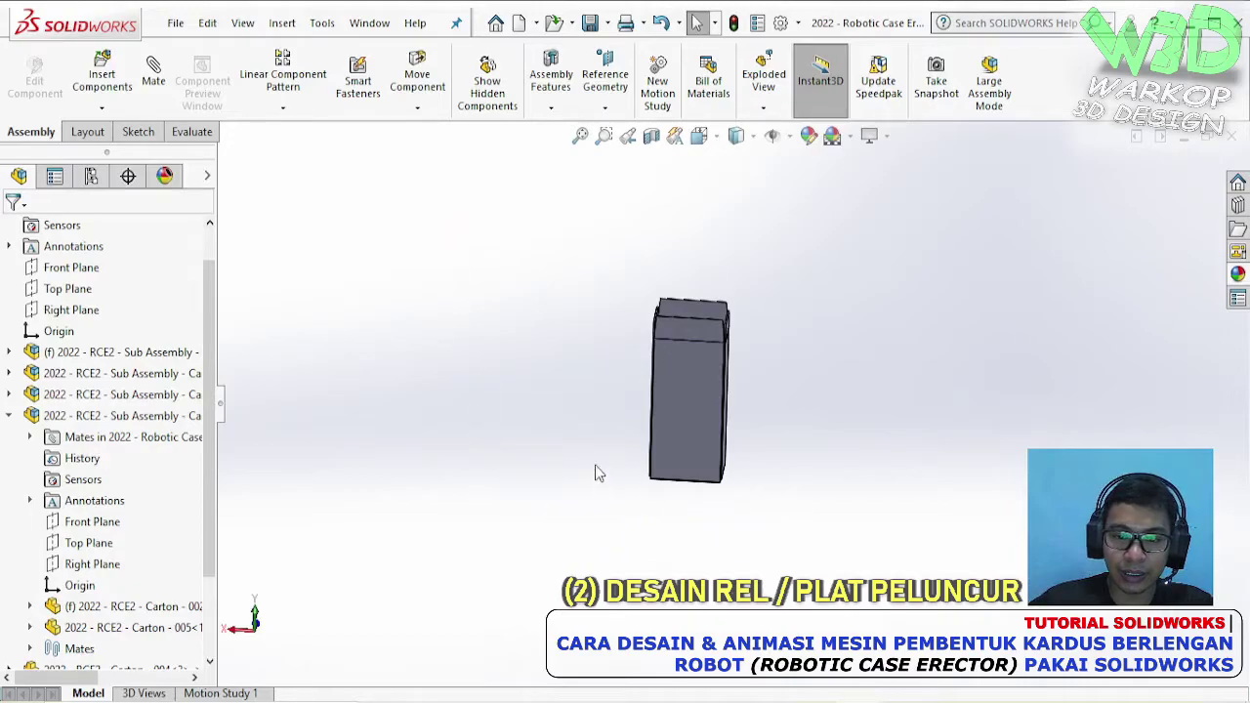
scroll(695, 391, "down", 2)
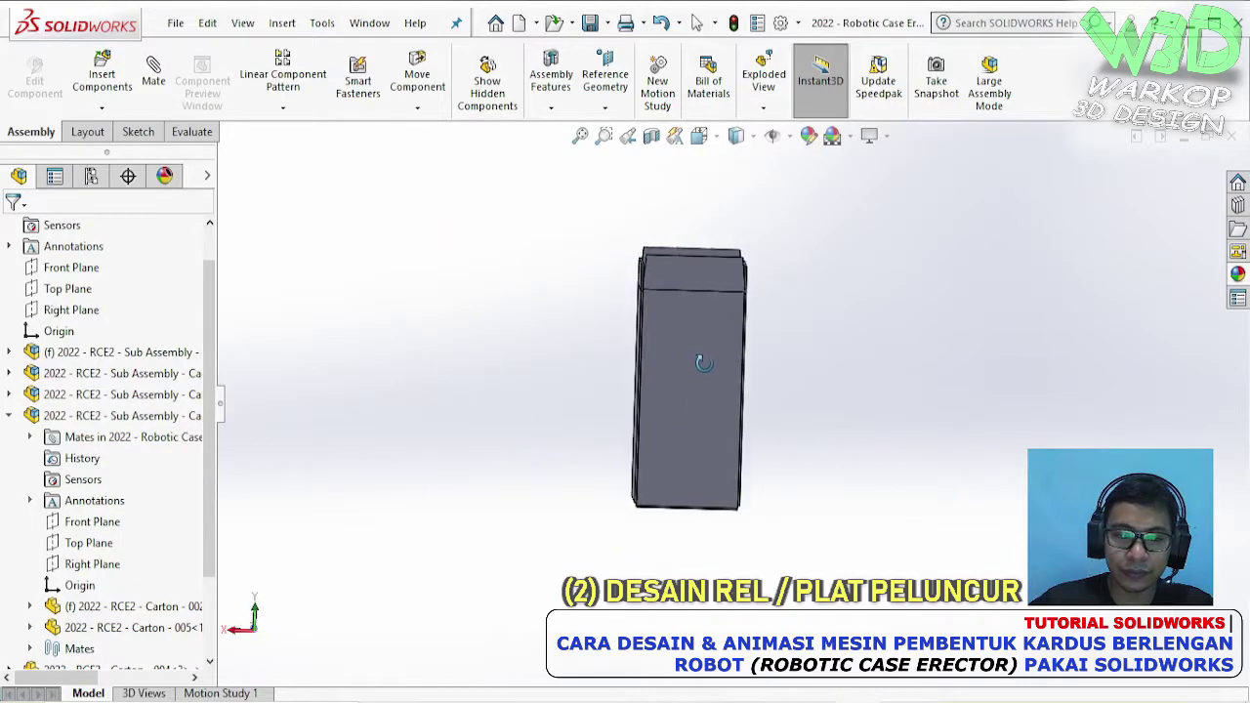
right_click(164, 310)
left_click(201, 315)
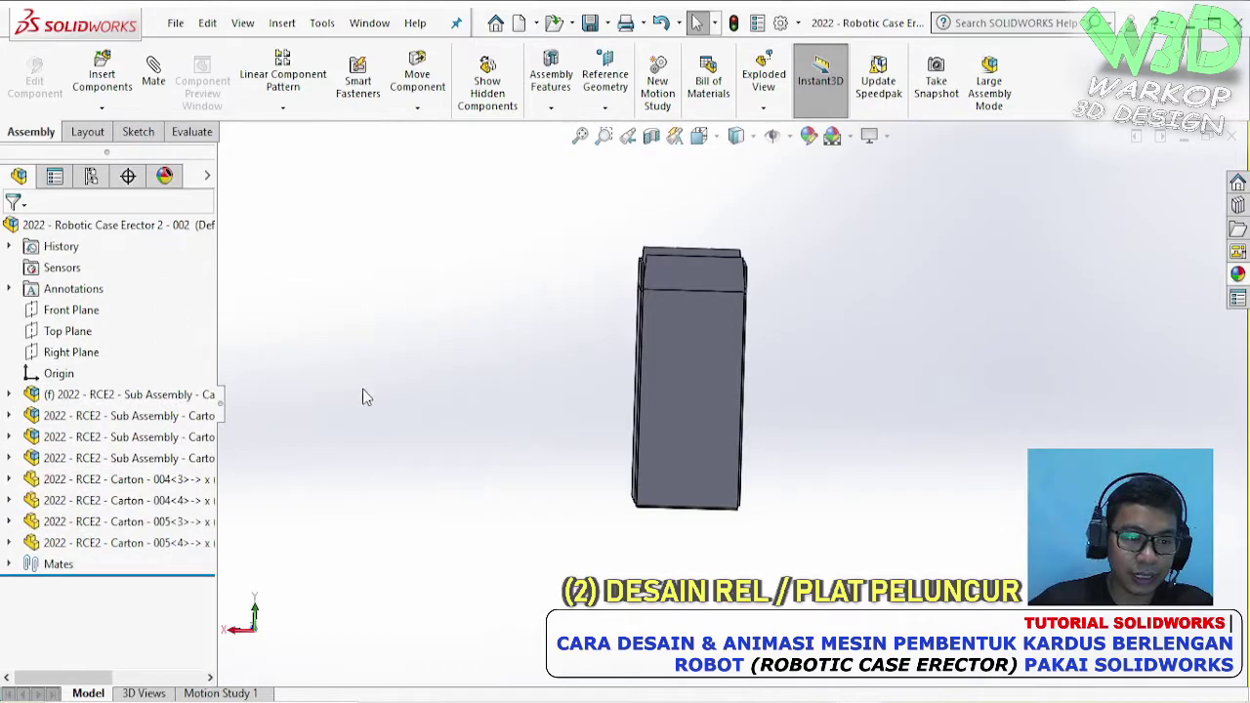
left_click(55, 311)
middle_click_drag(723, 410, 786, 352)
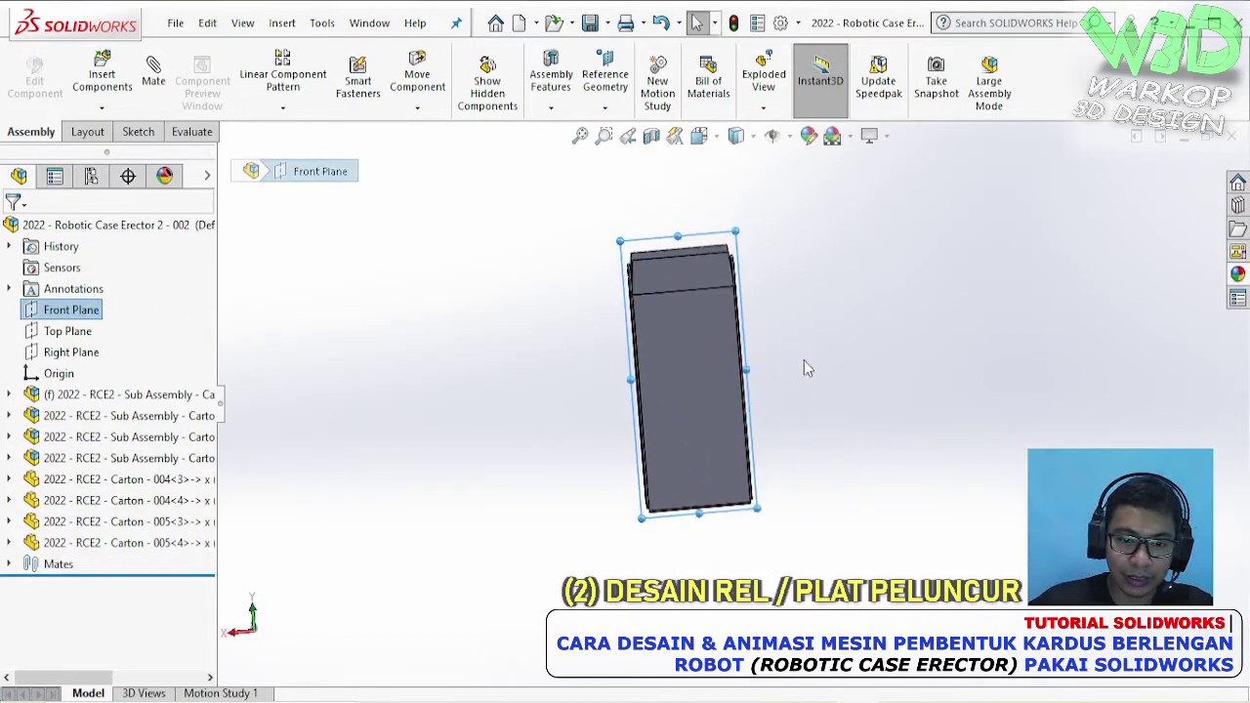
left_click(329, 187)
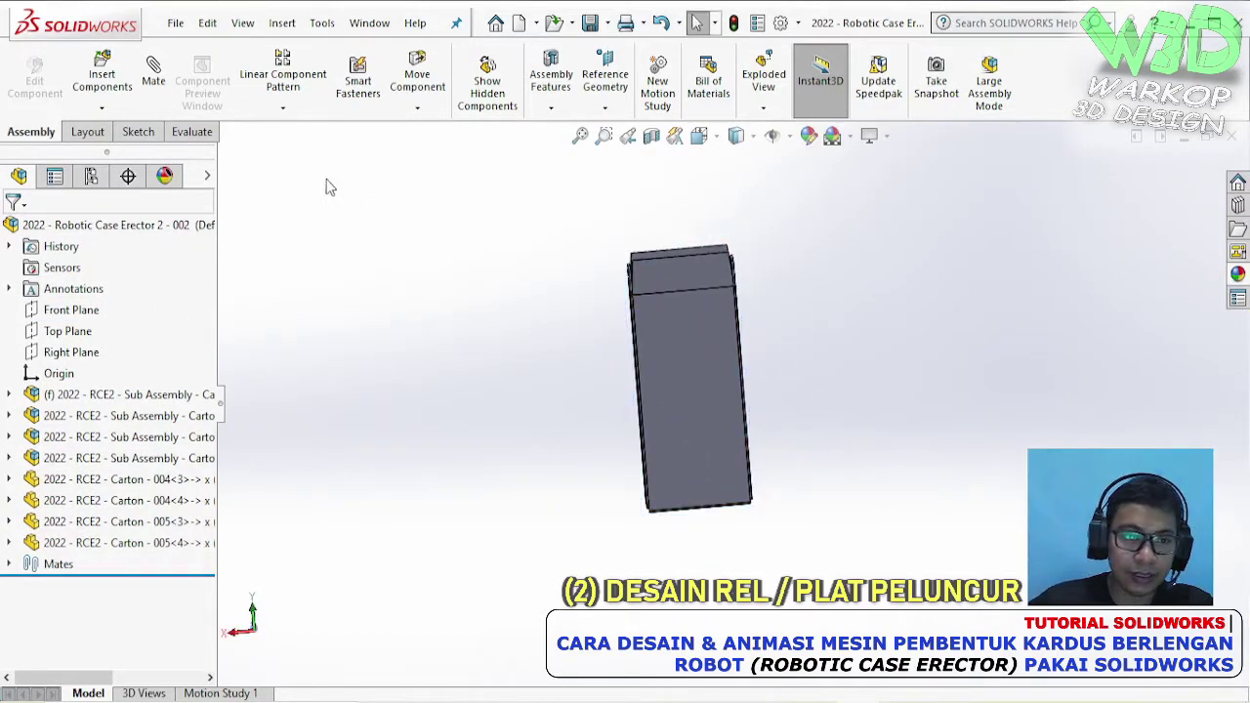
- Insert a new part into the assembly and edit it in place
left_click(104, 109)
left_click(120, 154)
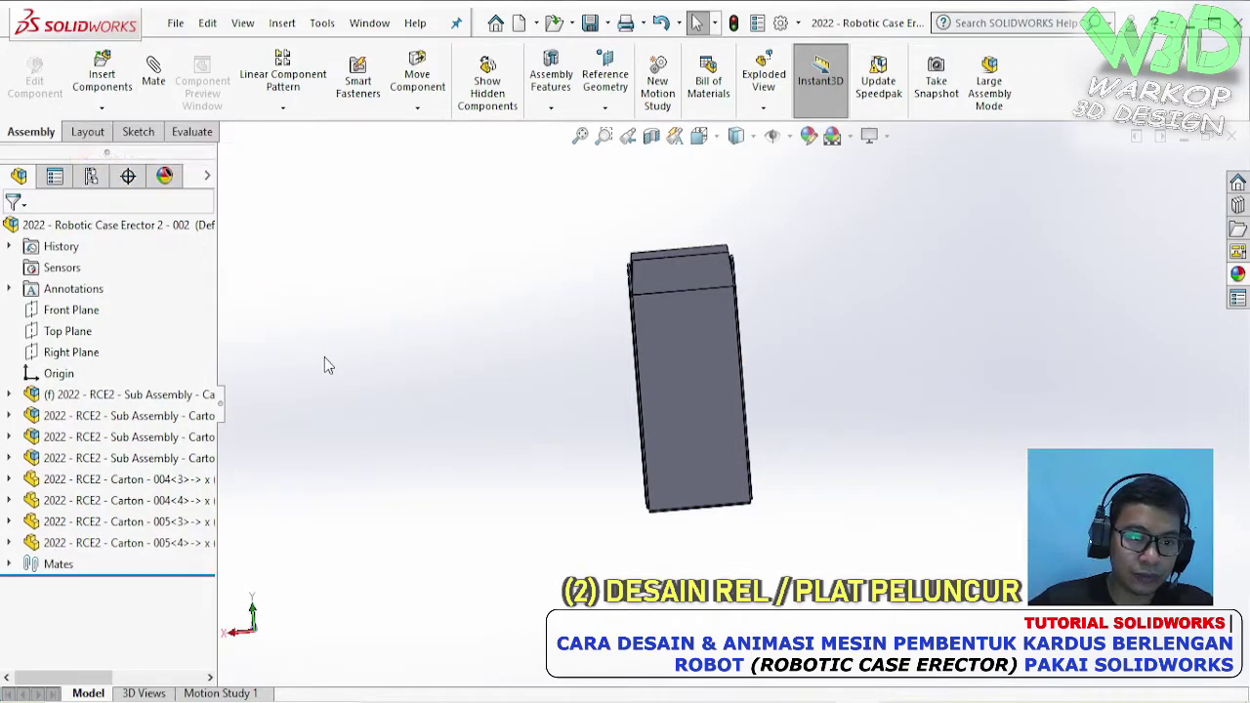
left_click(168, 574)
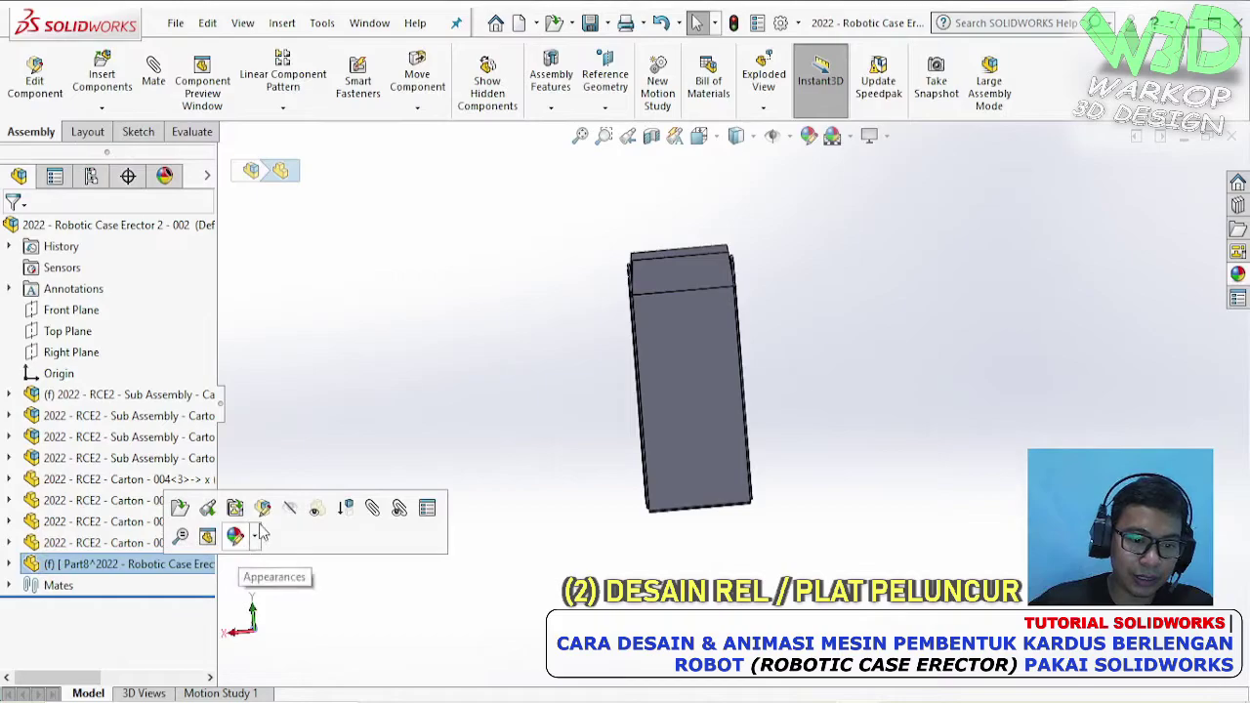
left_click(249, 516)
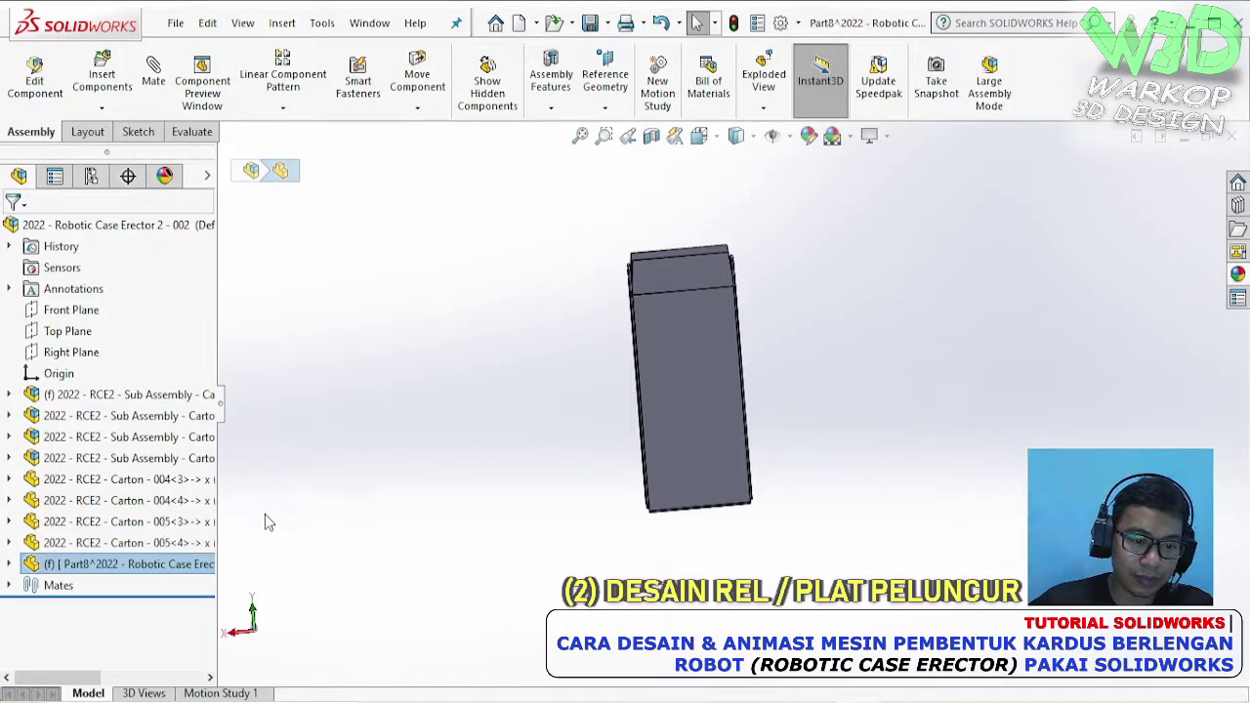
left_click(8, 563)
- Start a sketch on the new part's Front Plane, viewed from the back
left_click(100, 586)
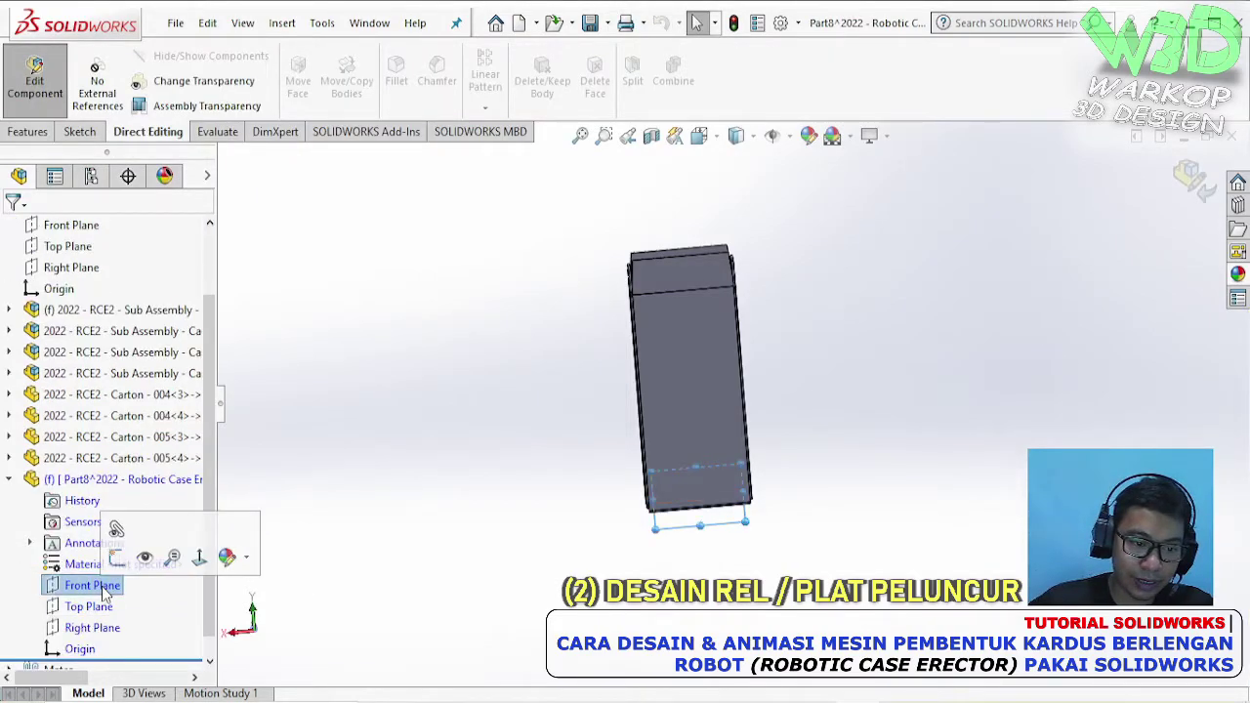
left_click(200, 558)
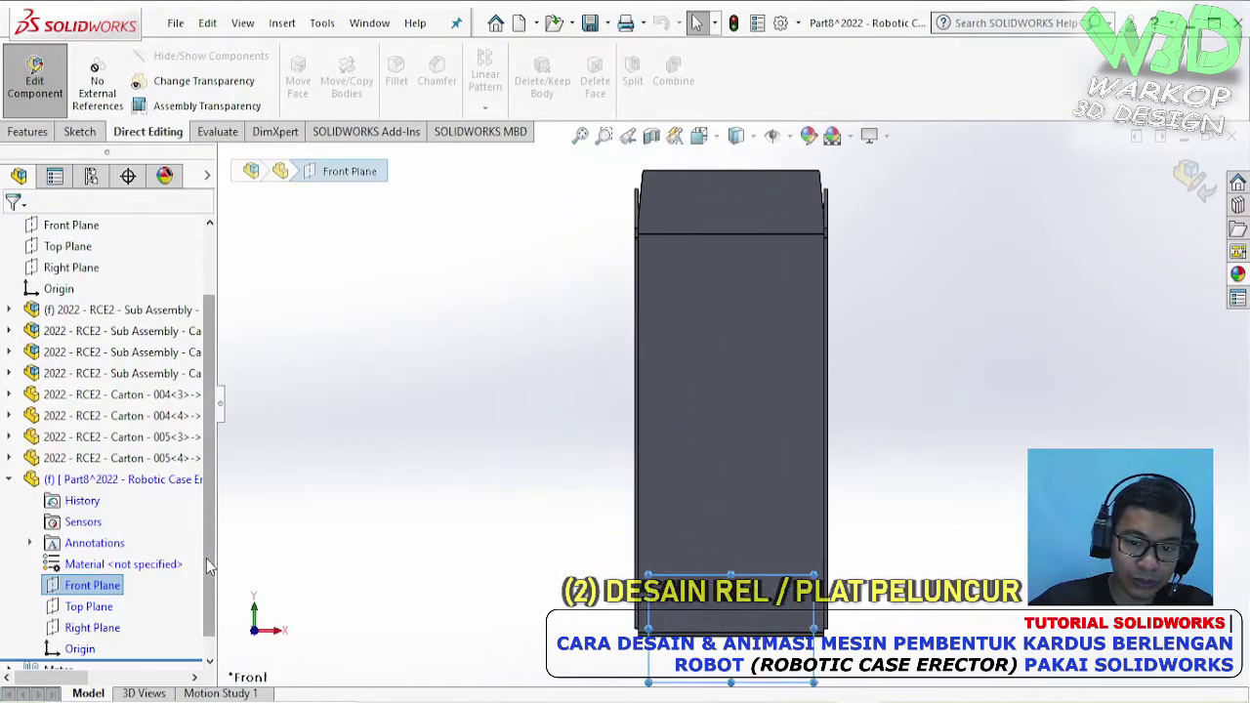
scroll(452, 527, "up", 3)
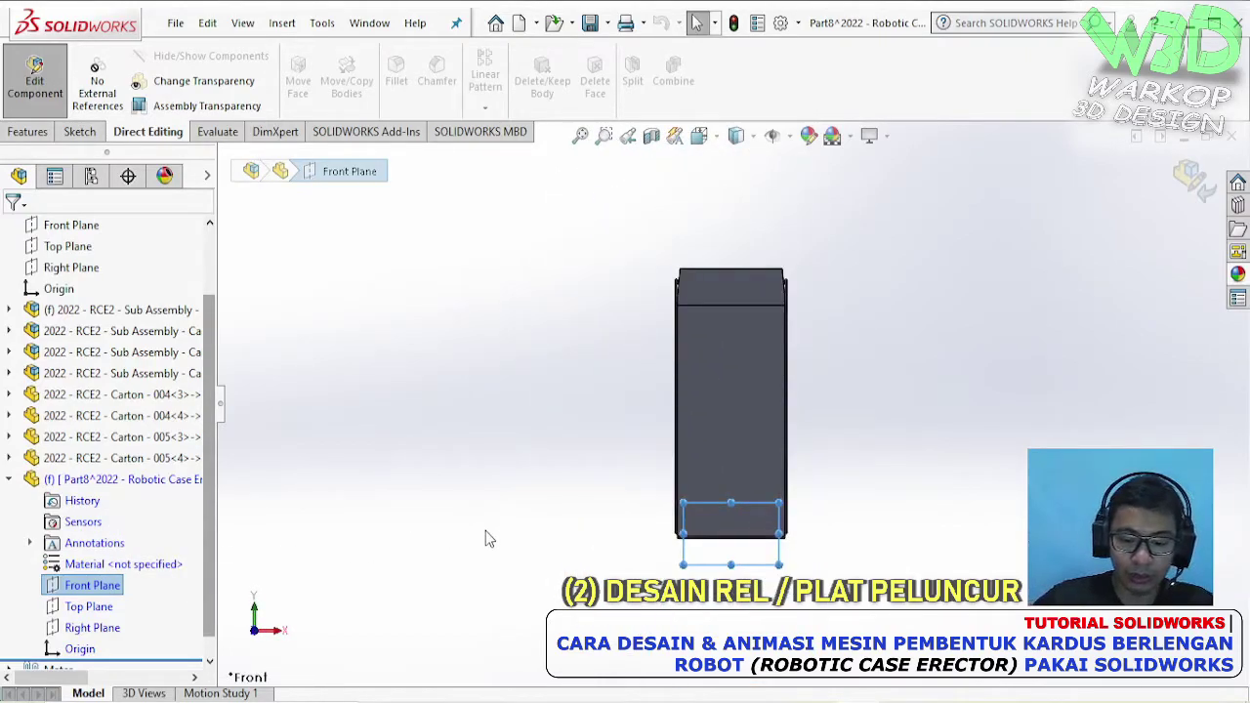
key("ctrl+8")
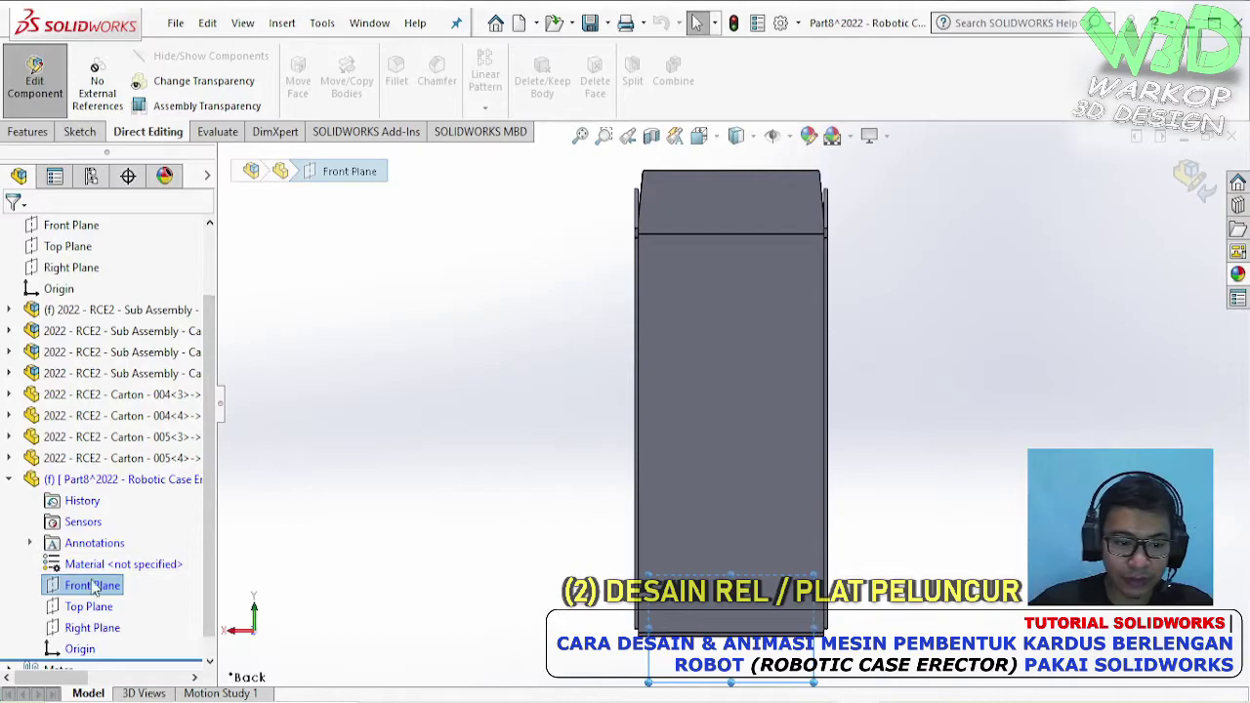
right_click(97, 585)
left_click(105, 396)
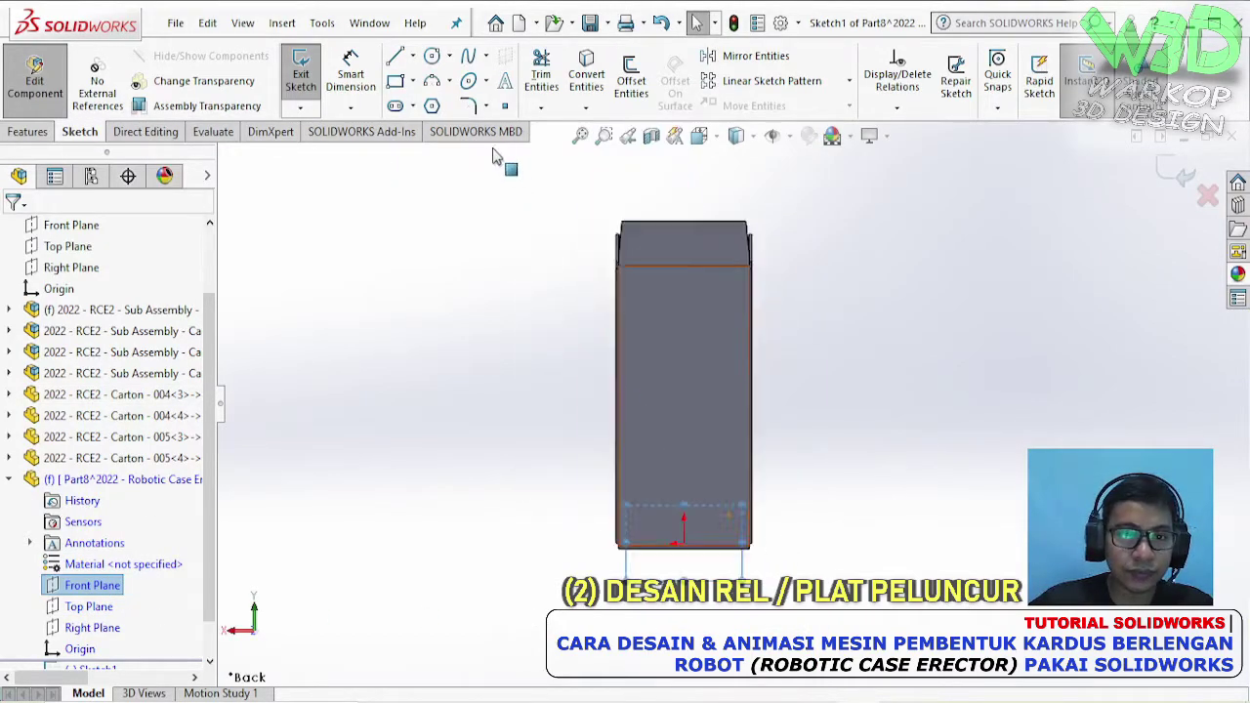
- Sketch an L-shaped profile with a horizontal line just below the carton and a vertical line rising beside it
left_click(395, 59)
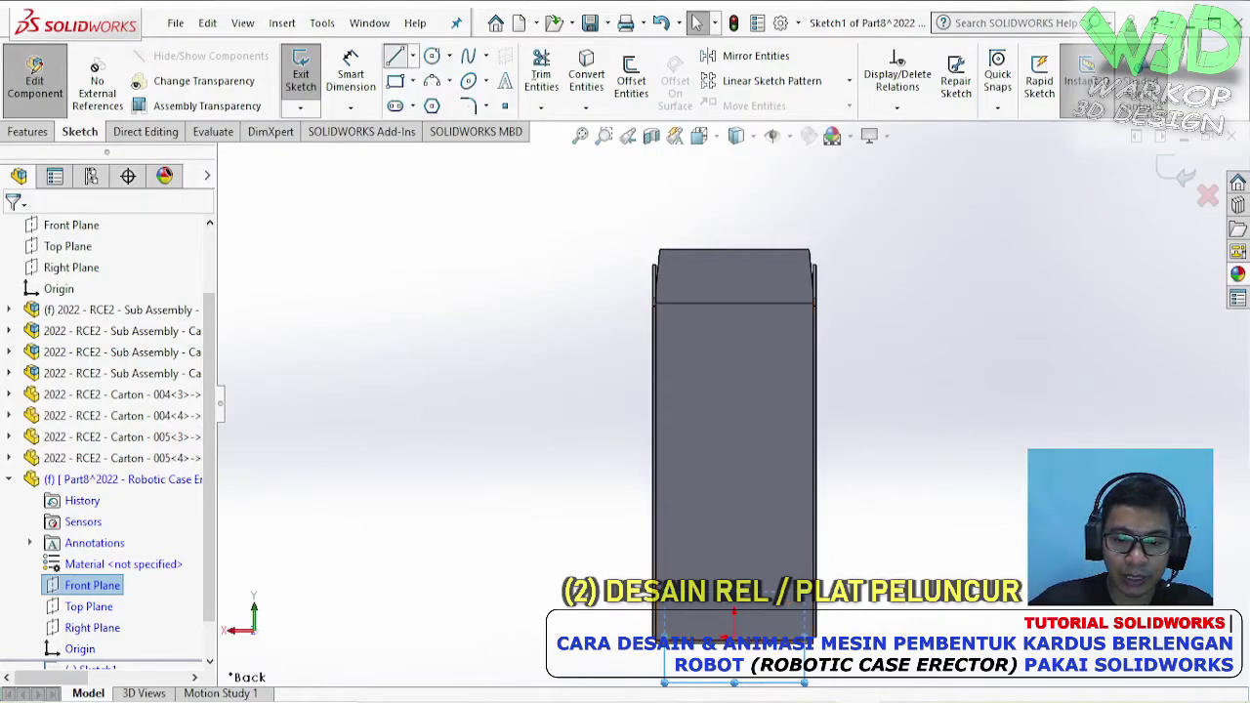
left_click(808, 585)
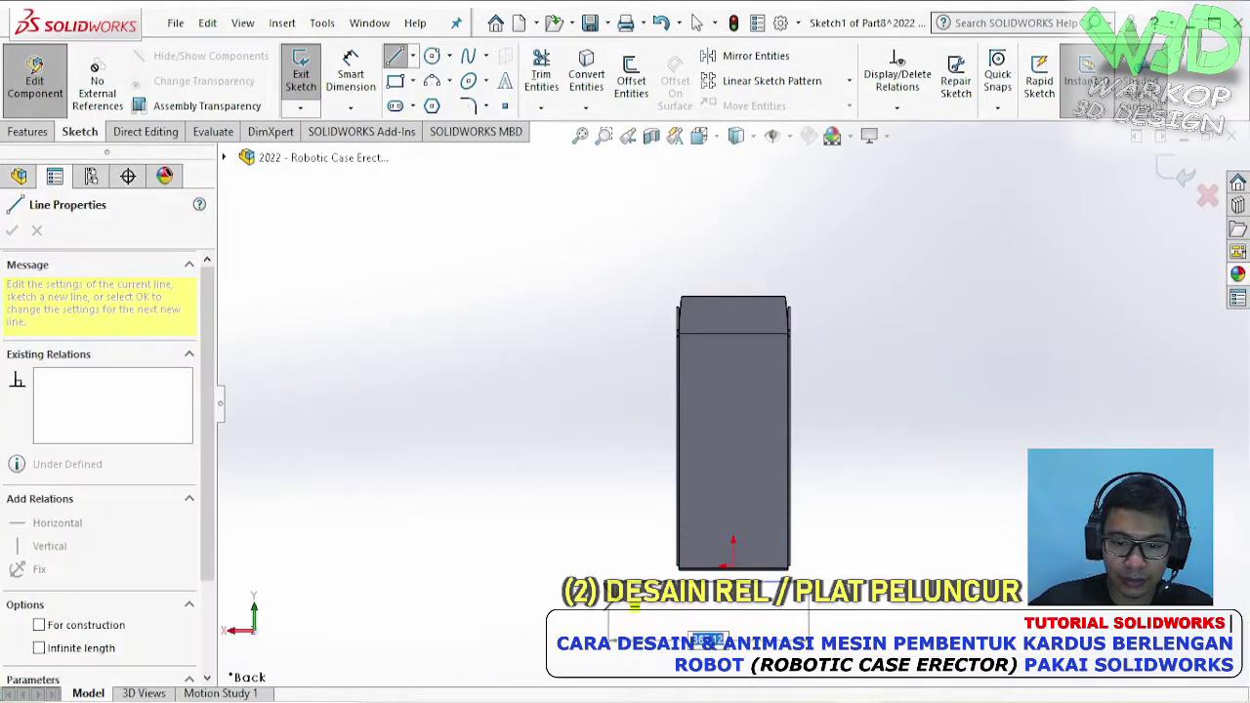
left_click(505, 582)
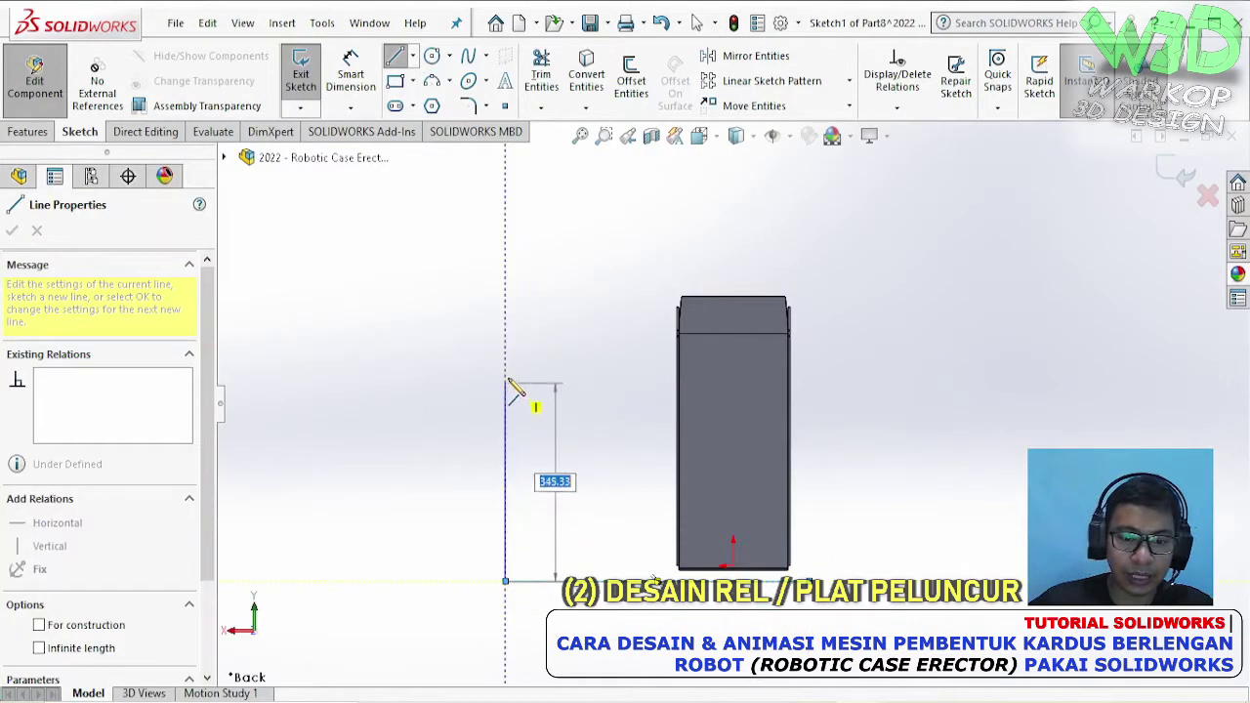
left_click(505, 349)
key("Escape")
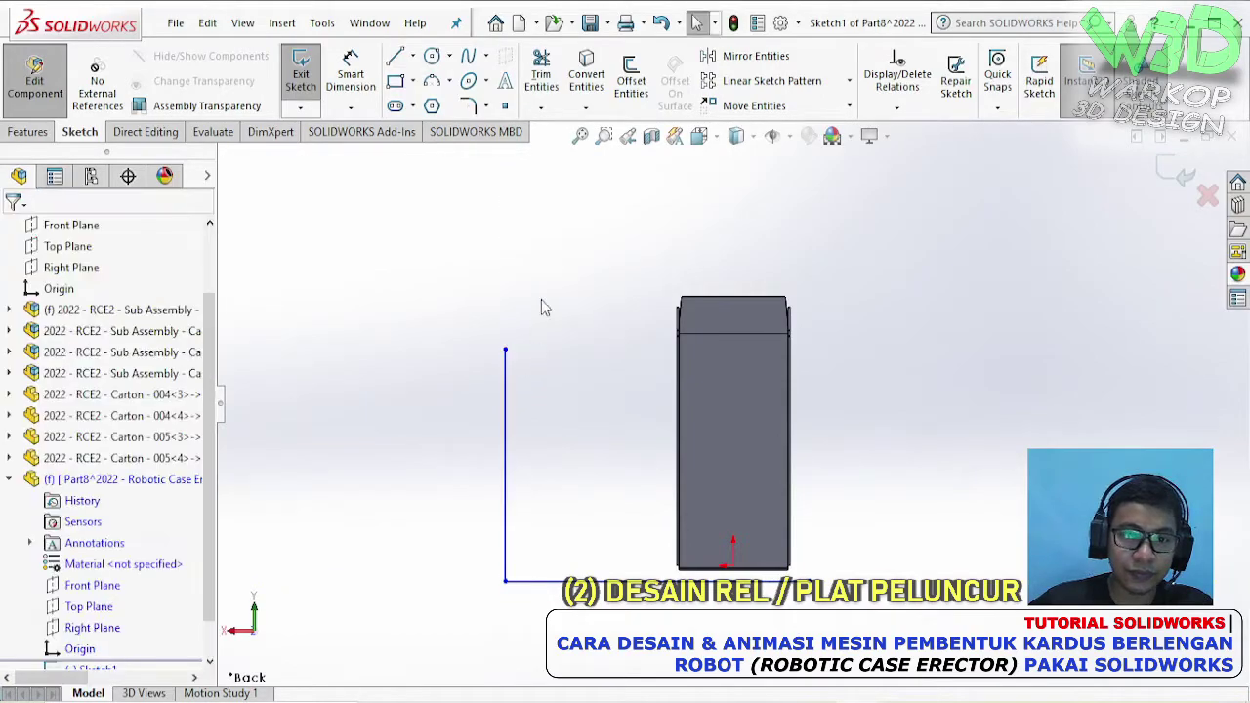
- Fillet the corner between the horizontal and vertical lines with a 250 mm radius
left_click(471, 105)
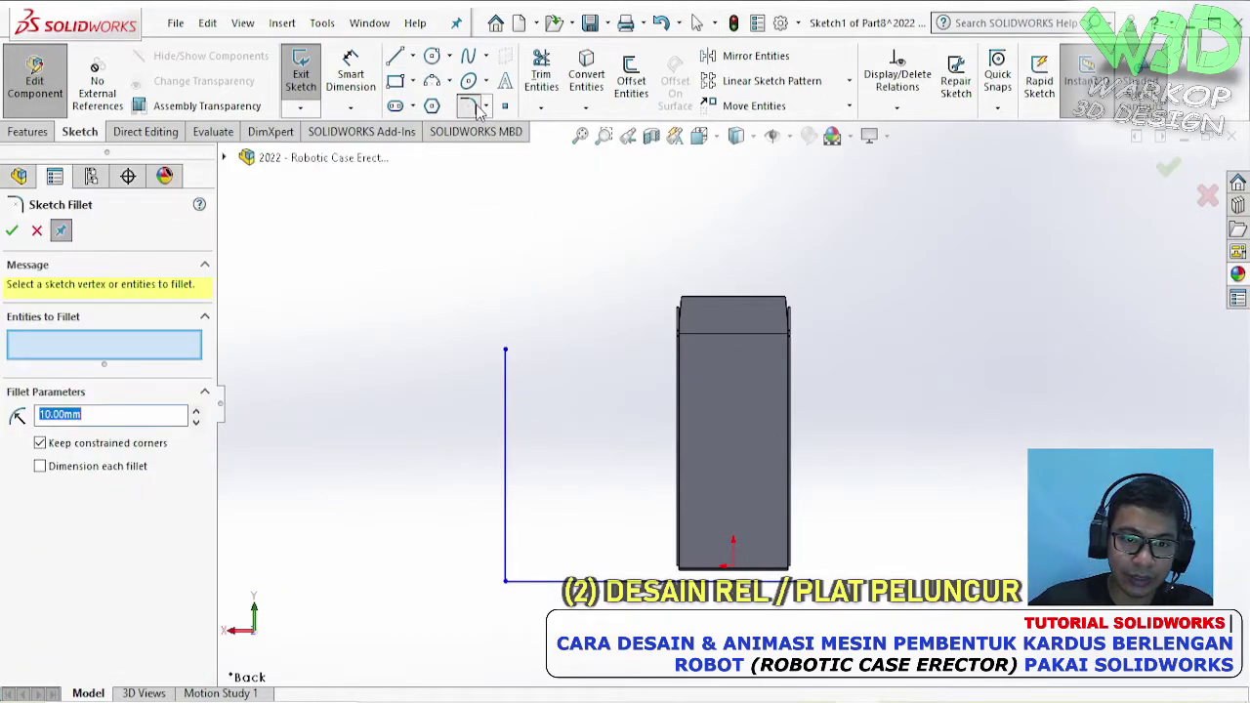
left_click(505, 584)
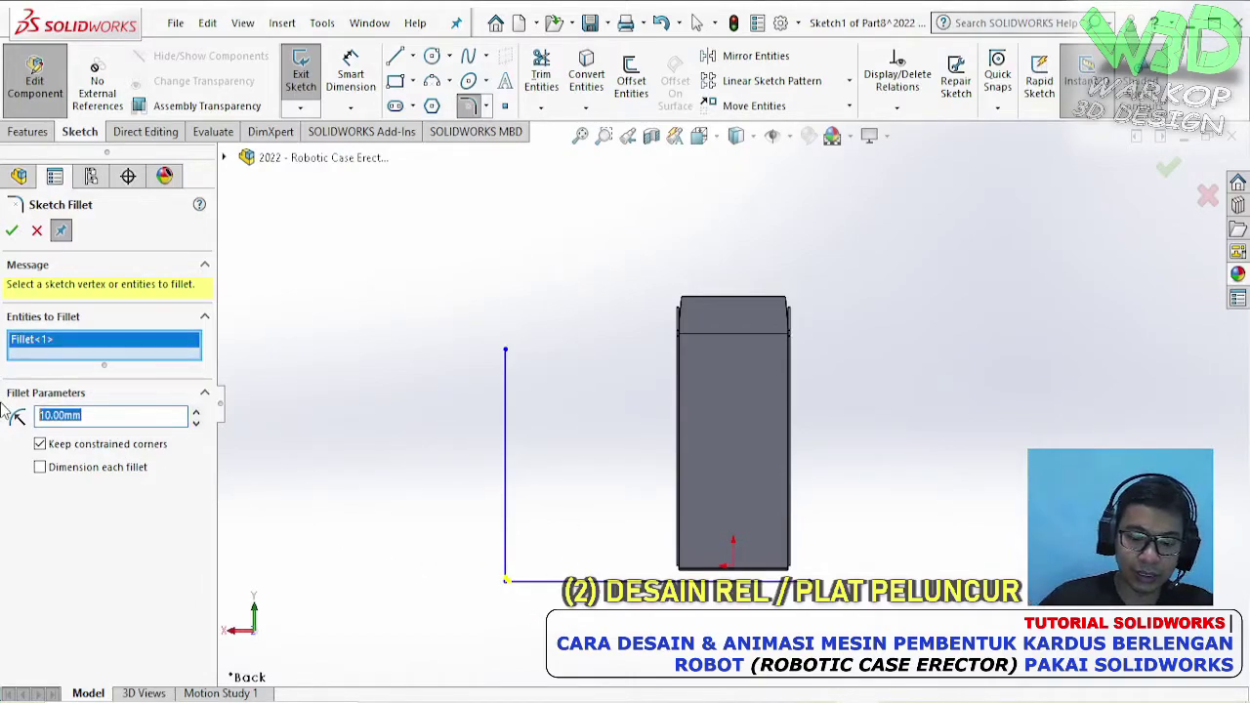
key("Return")
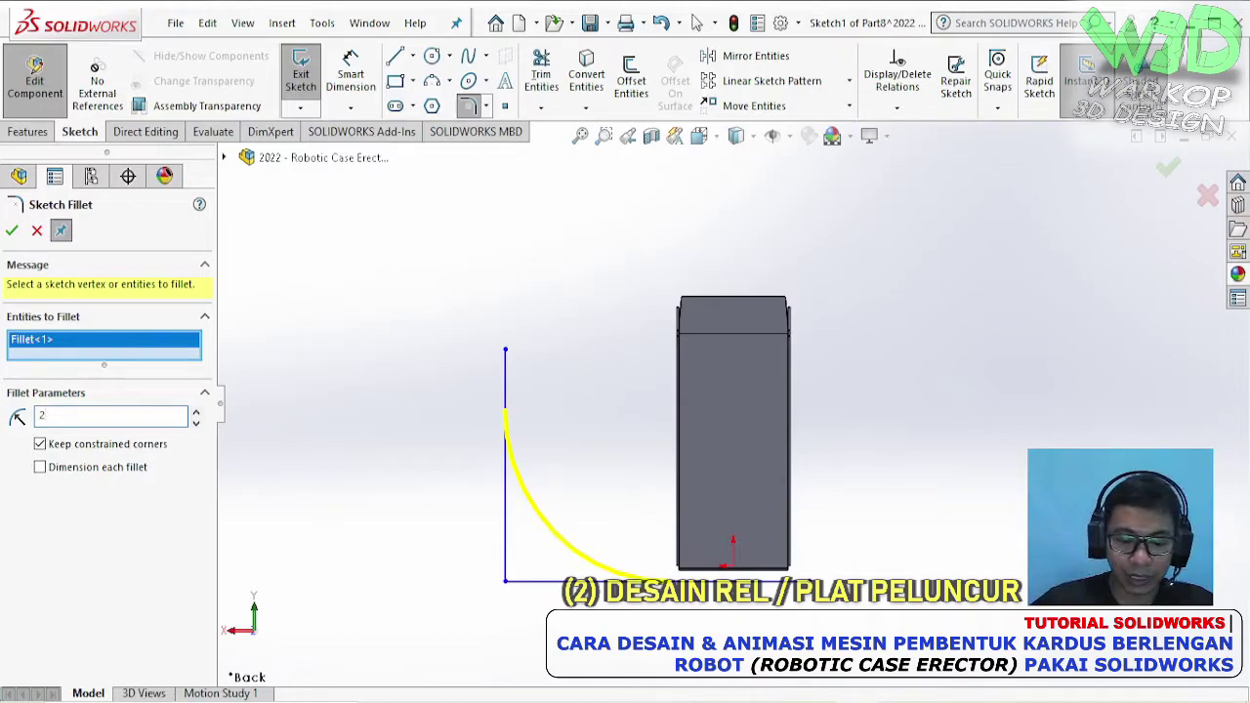
key("Return")
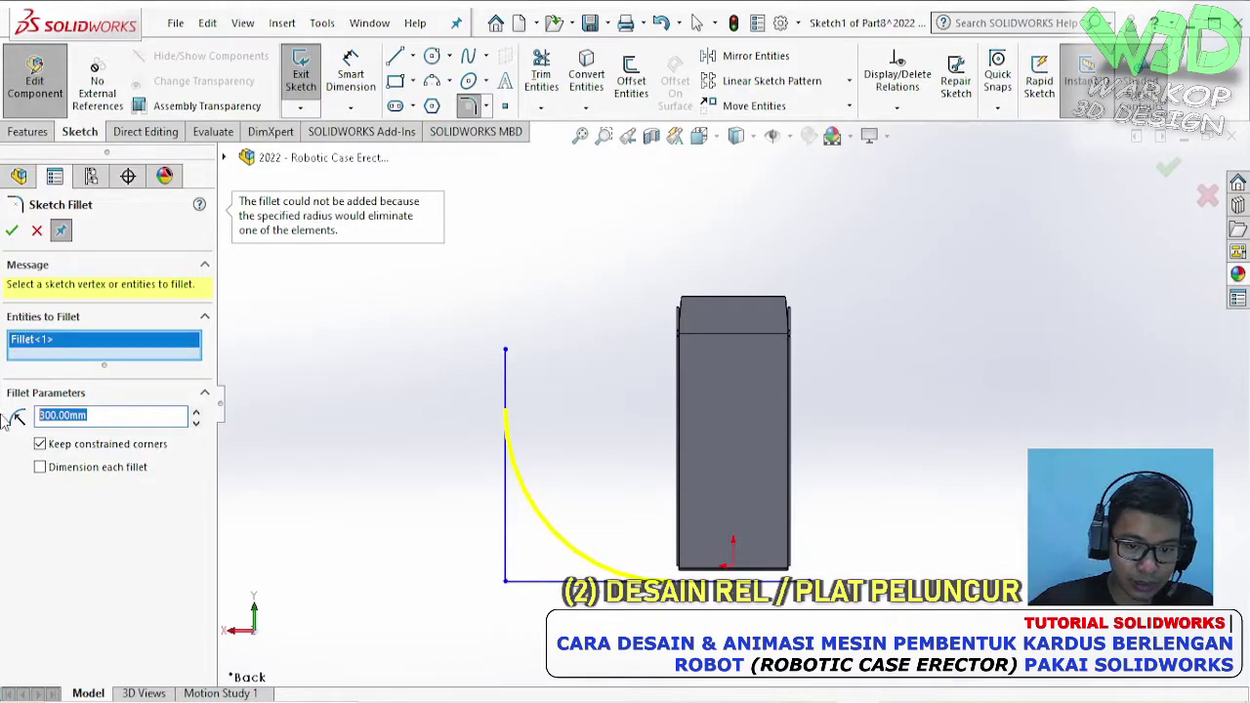
type("250")
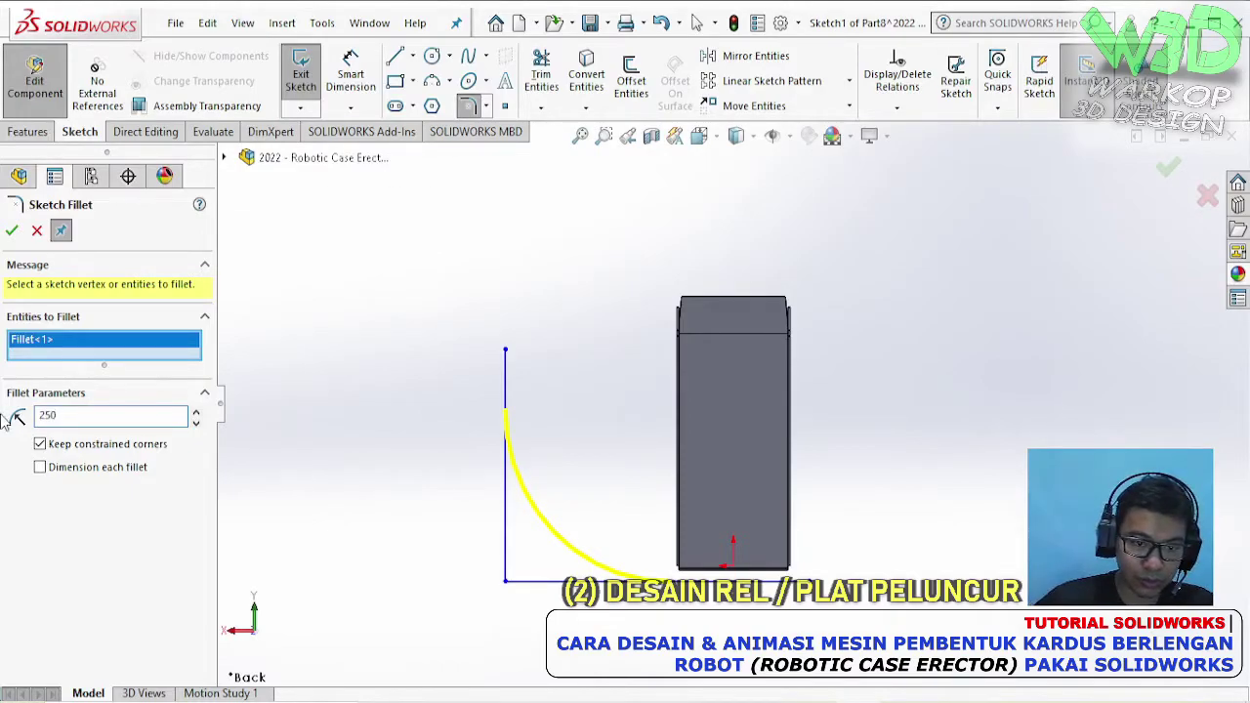
left_click(11, 231)
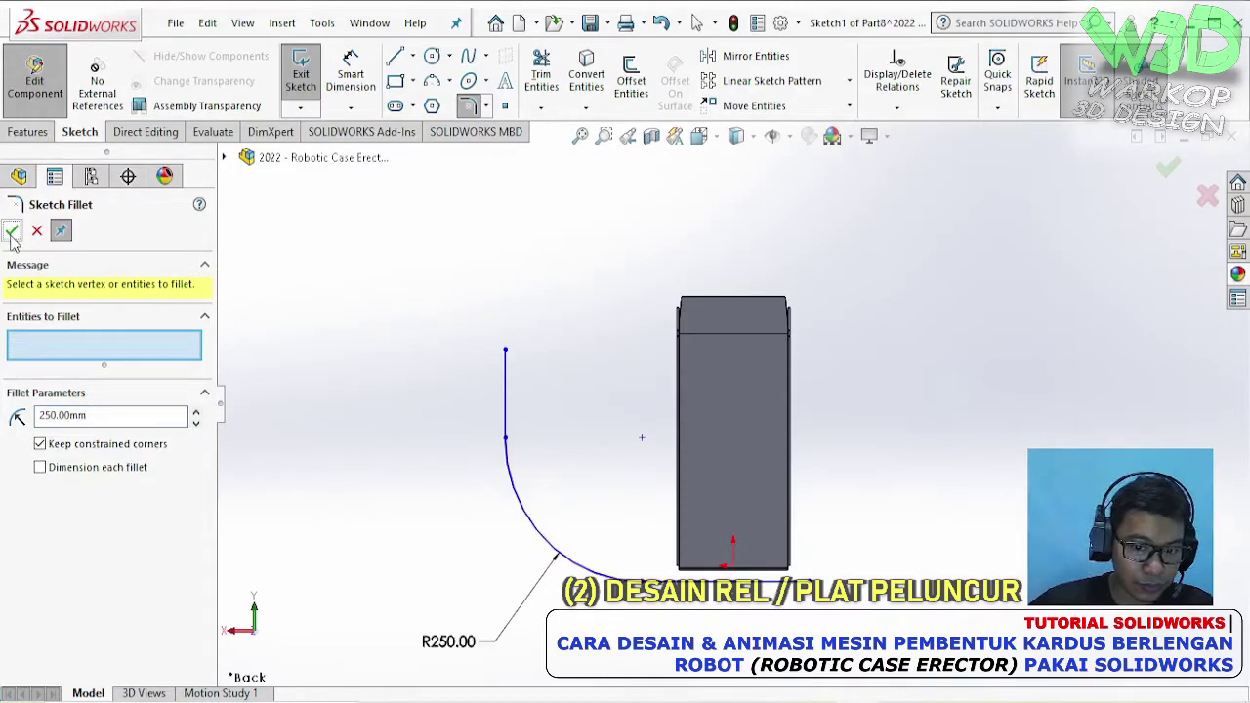
left_click(12, 235)
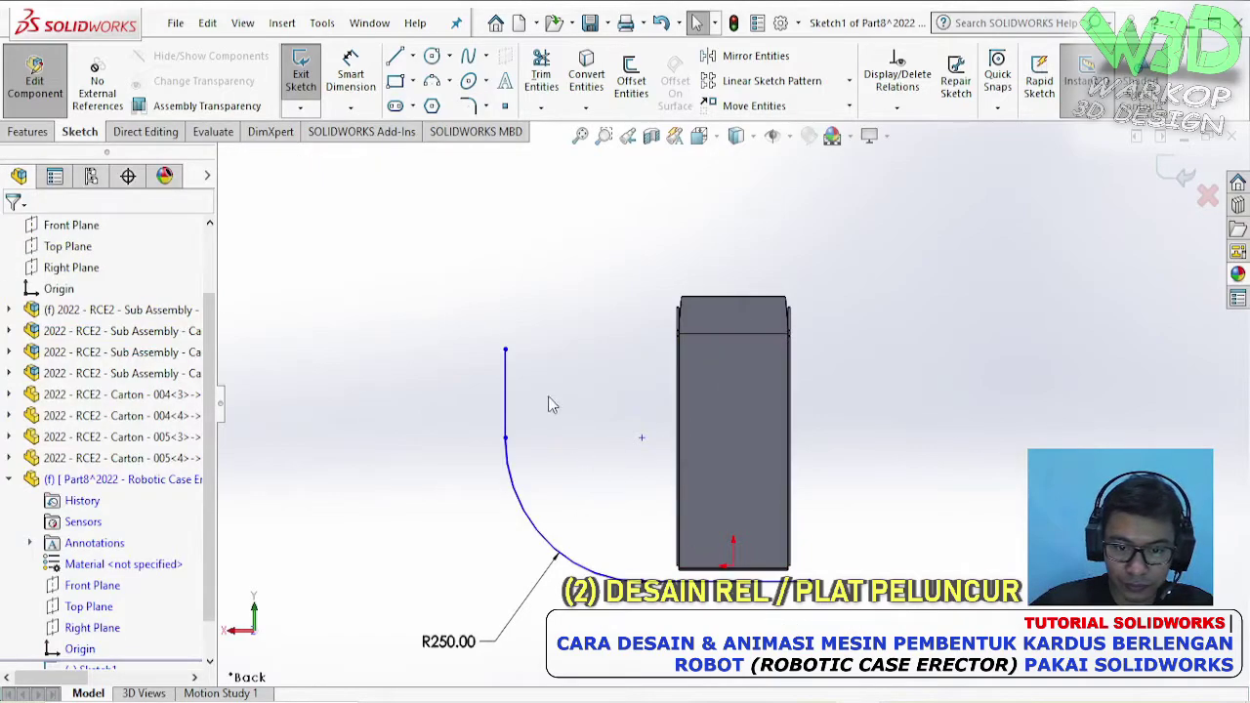
- Shorten the vertical line above the arc and dimension its length at 100 mm
left_click_drag(503, 351, 495, 381)
left_click(576, 489)
scroll(576, 489, "down", 1)
left_click(371, 84)
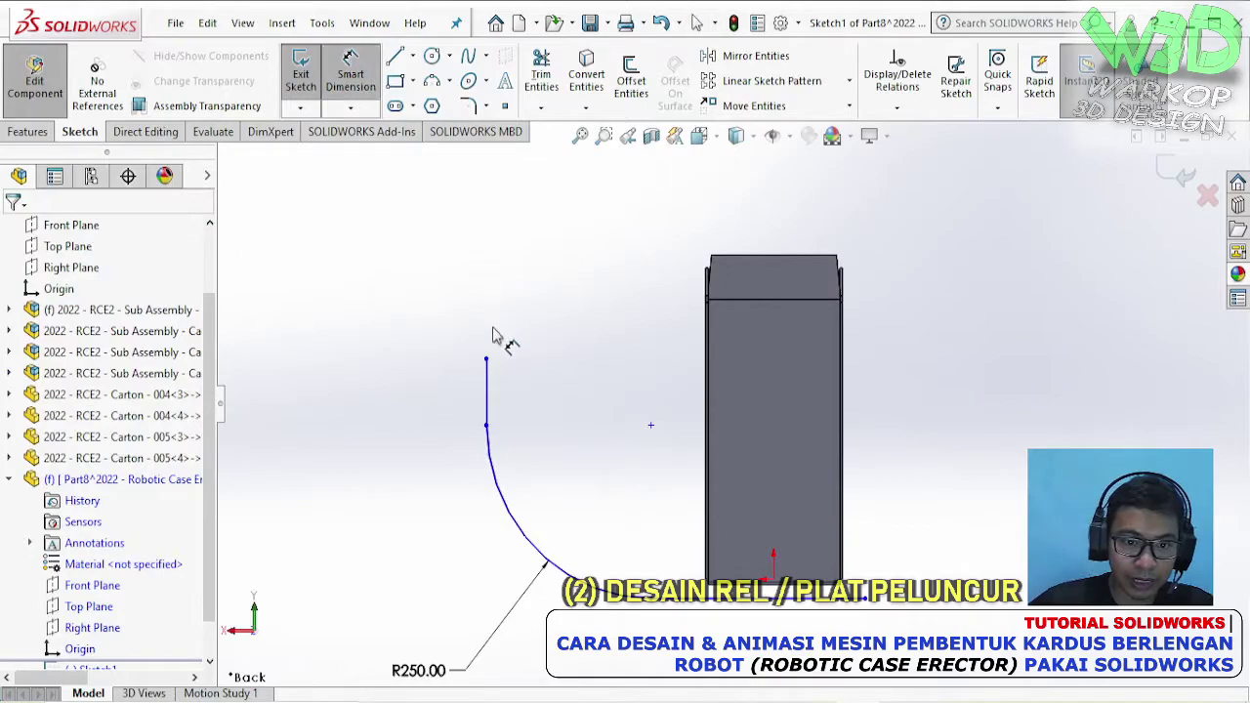
left_click(486, 393)
left_click(469, 399)
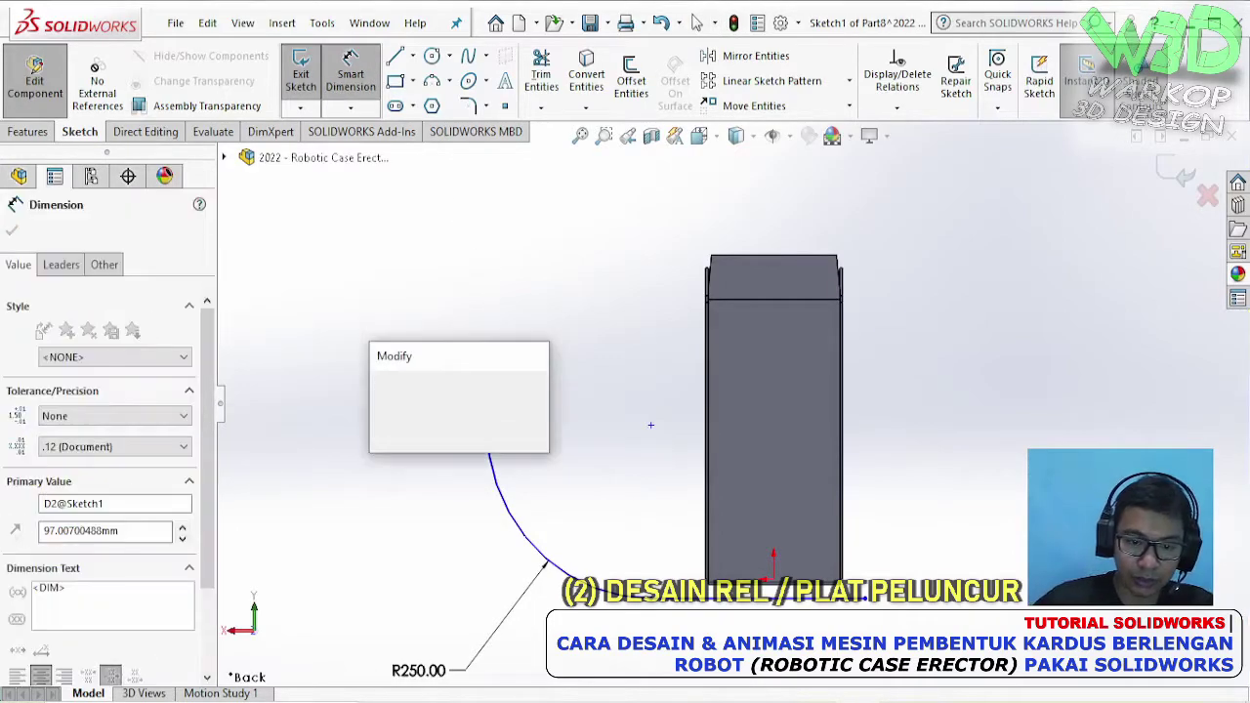
key("Return")
key("Escape")
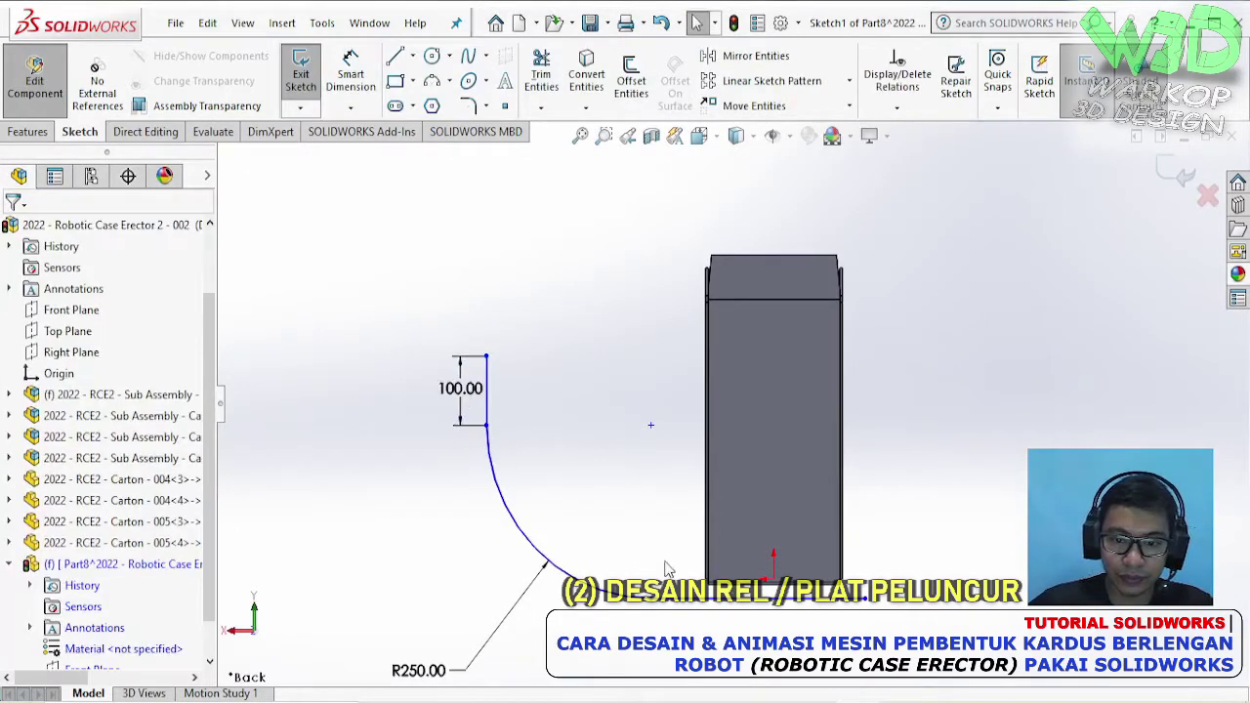
- Dimension the horizontal line below the carton at 300 mm
left_click(353, 84)
left_click(722, 591)
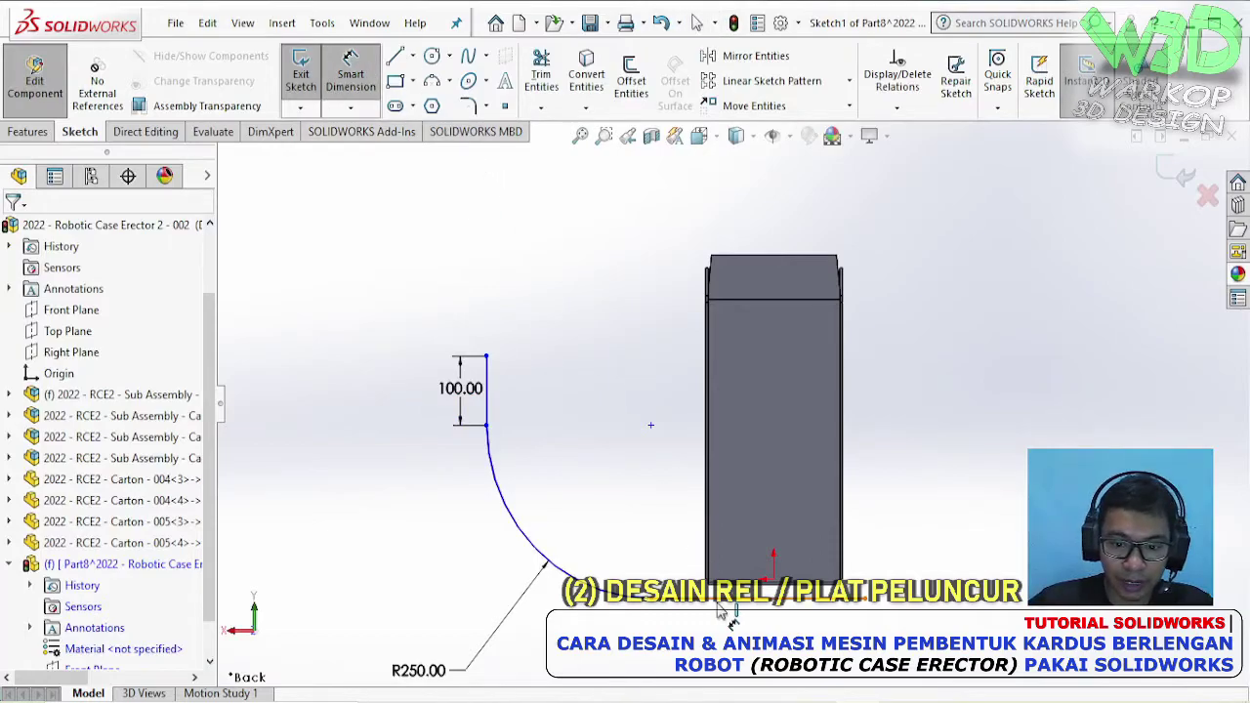
left_click(724, 630)
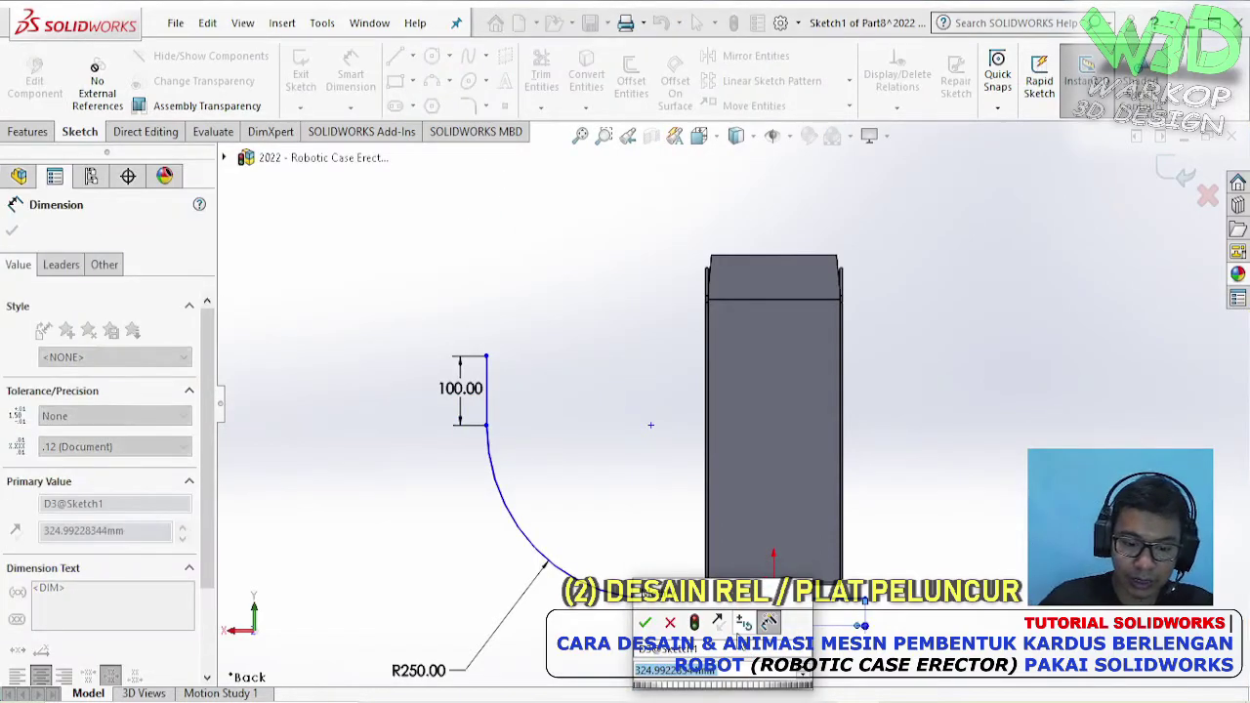
type("300")
key("Return")
key("Escape")
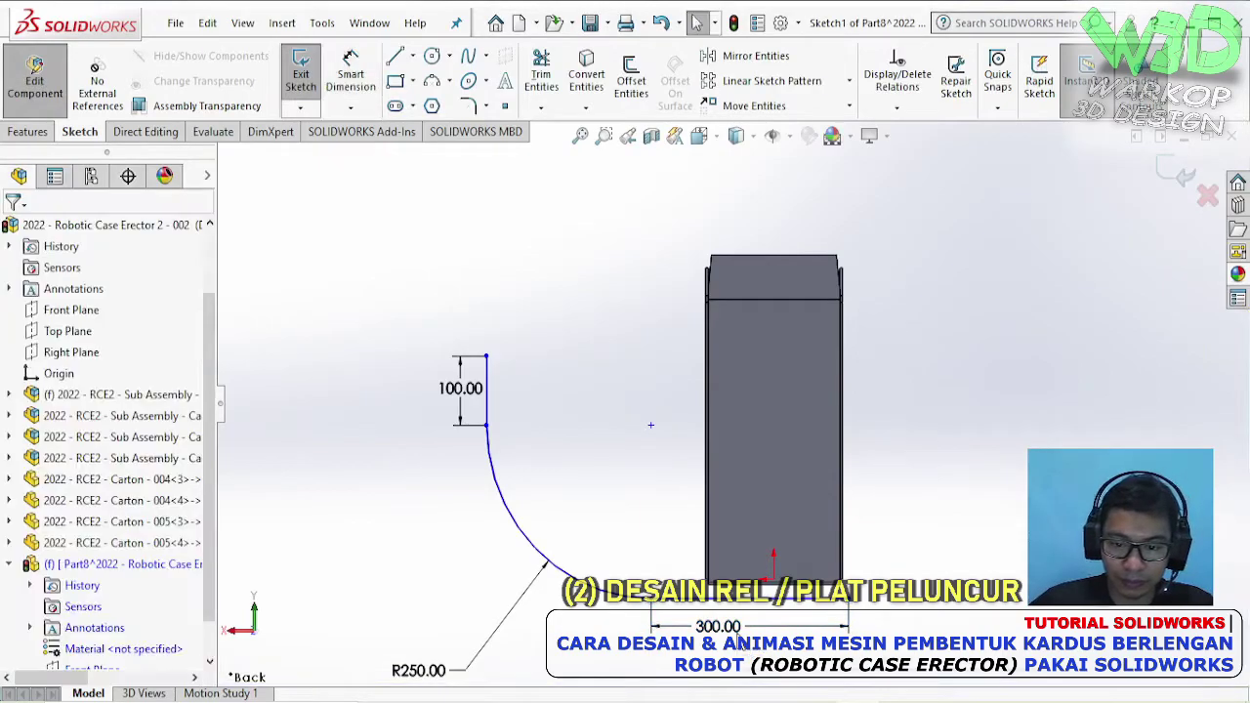
- Try shorter lengths of 250 mm and 200 mm for the horizontal line
left_click(728, 630)
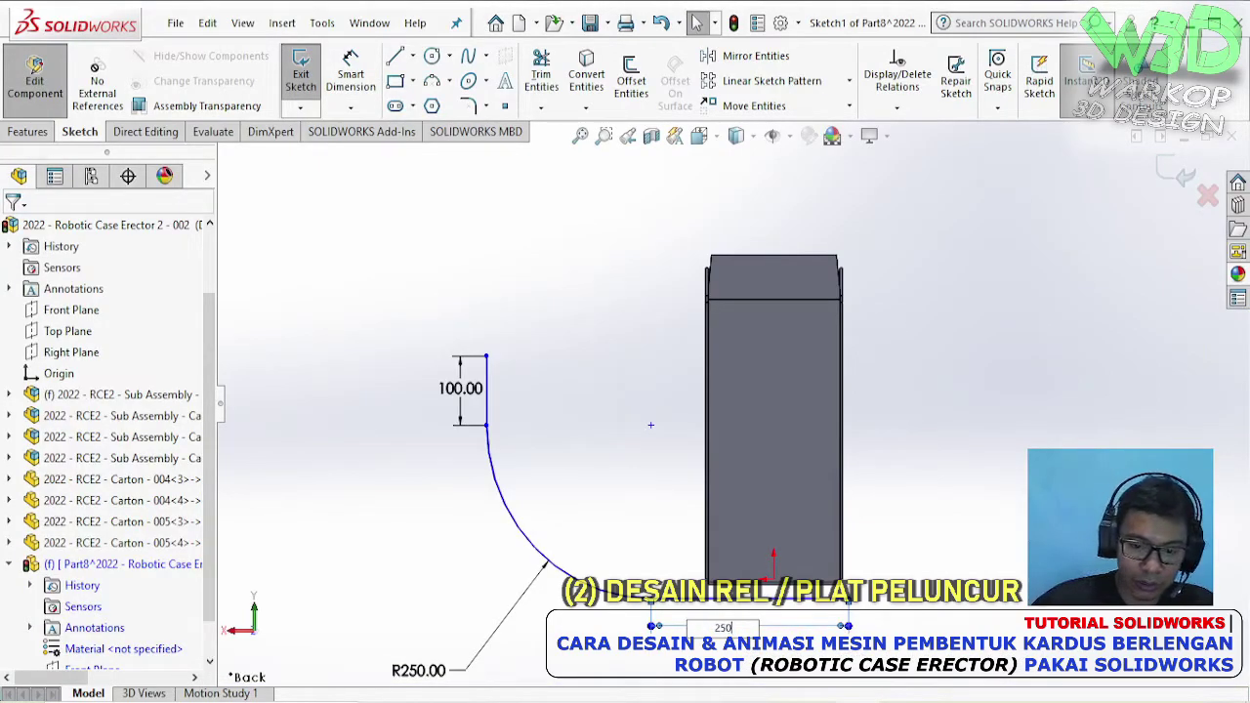
type("250")
key("Return")
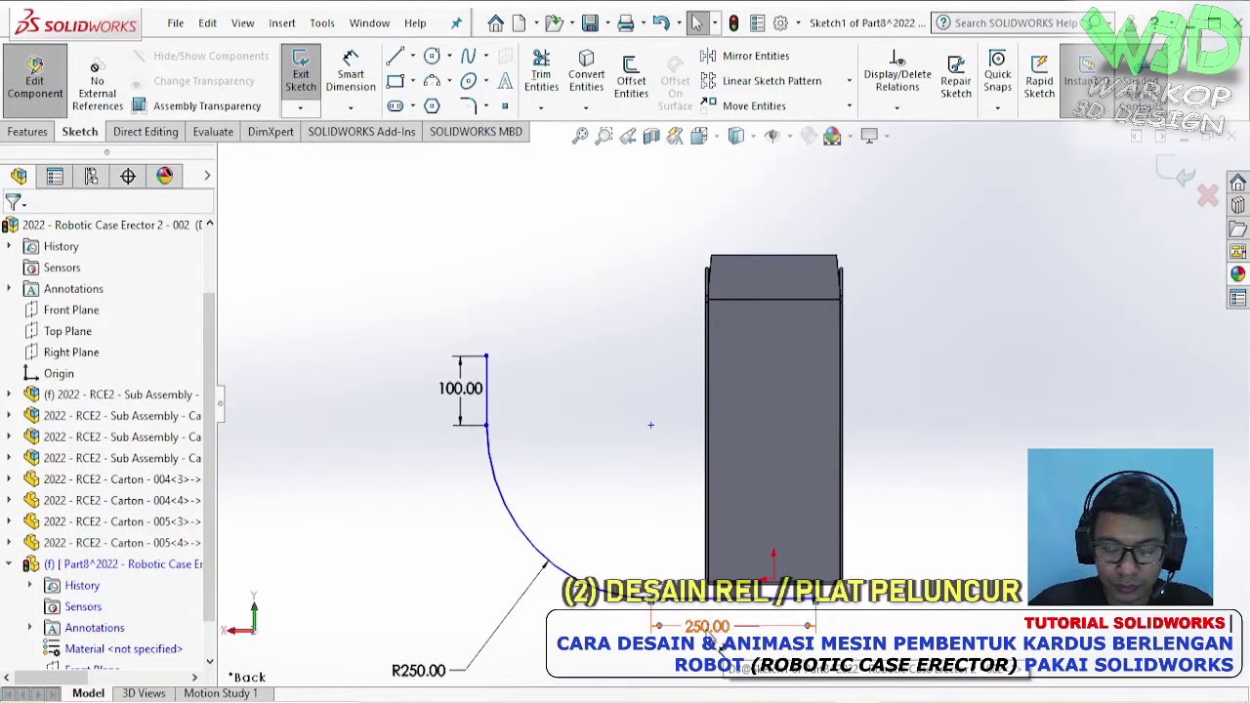
left_click(719, 640)
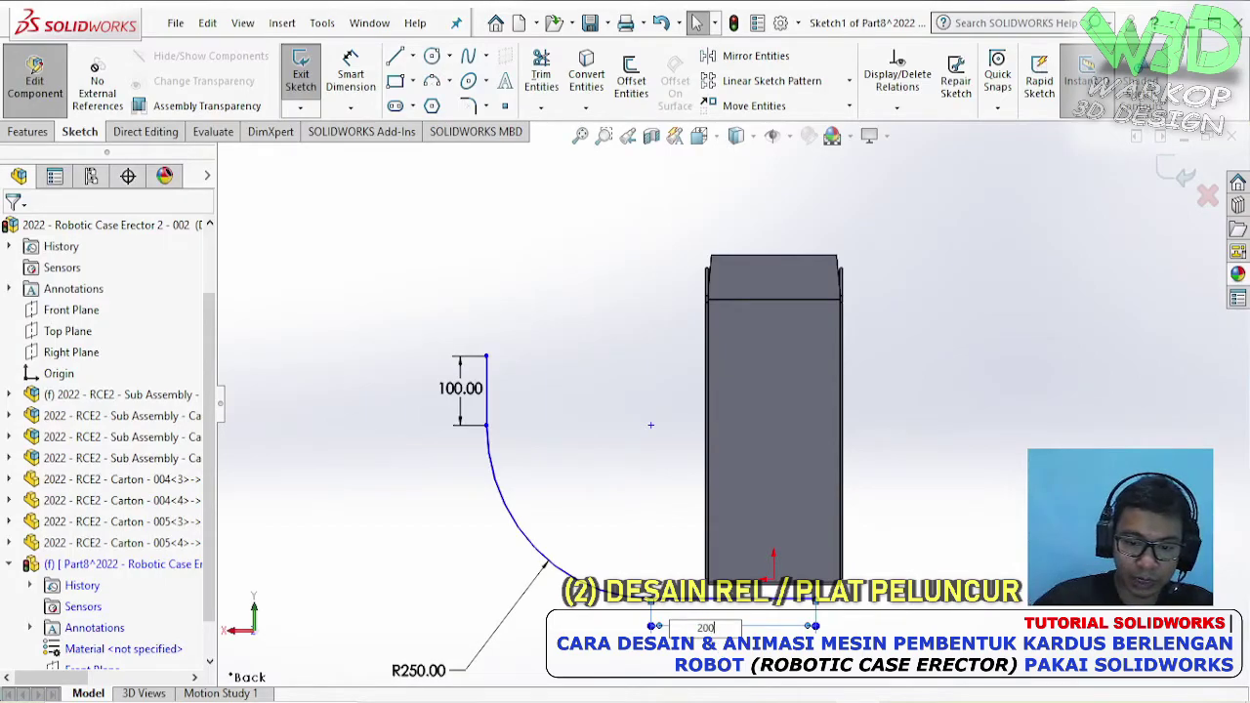
key("Return")
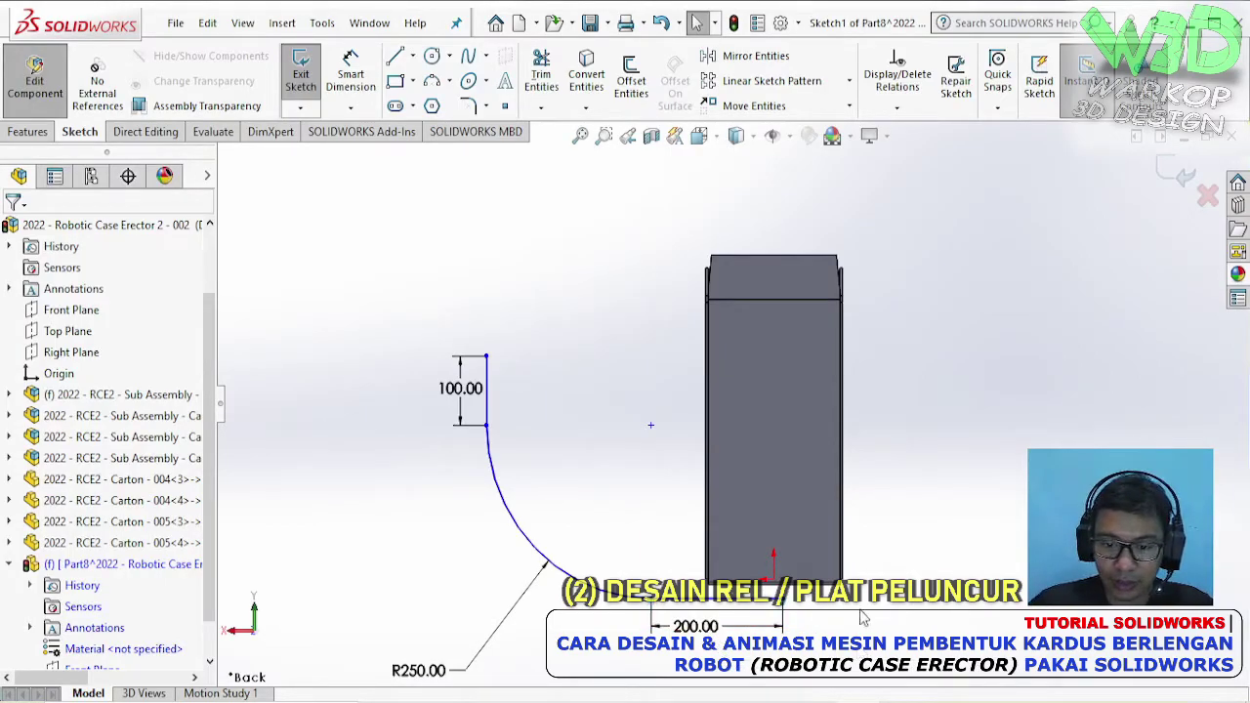
- Shift the profile sideways under the carton and set the horizontal line's length to 250 mm
left_click(785, 607)
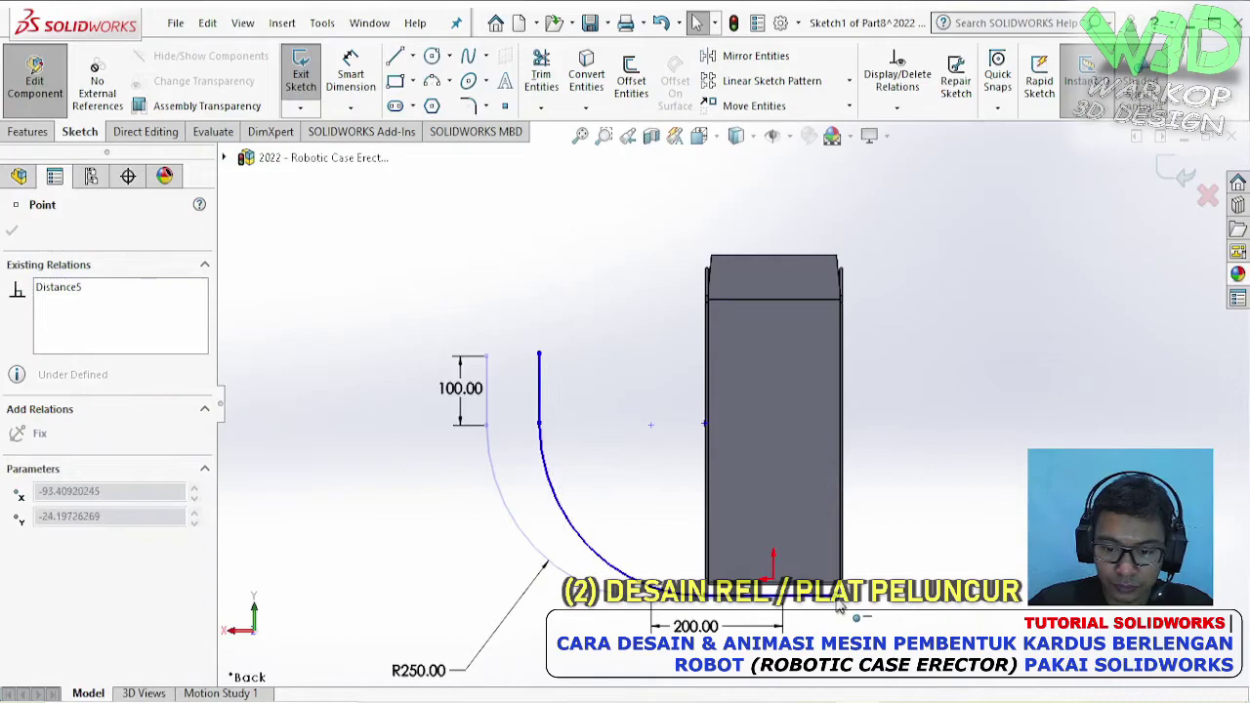
scroll(837, 607, "down", 1)
left_click(722, 620)
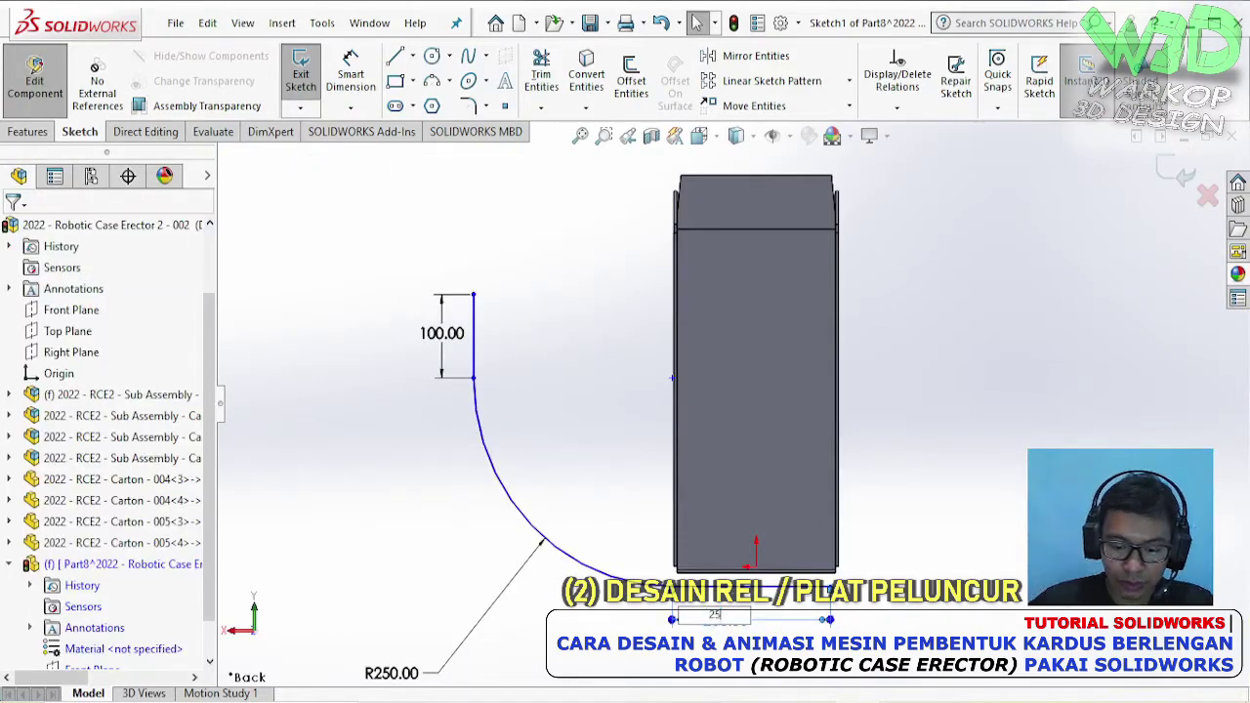
type("250")
key("Return")
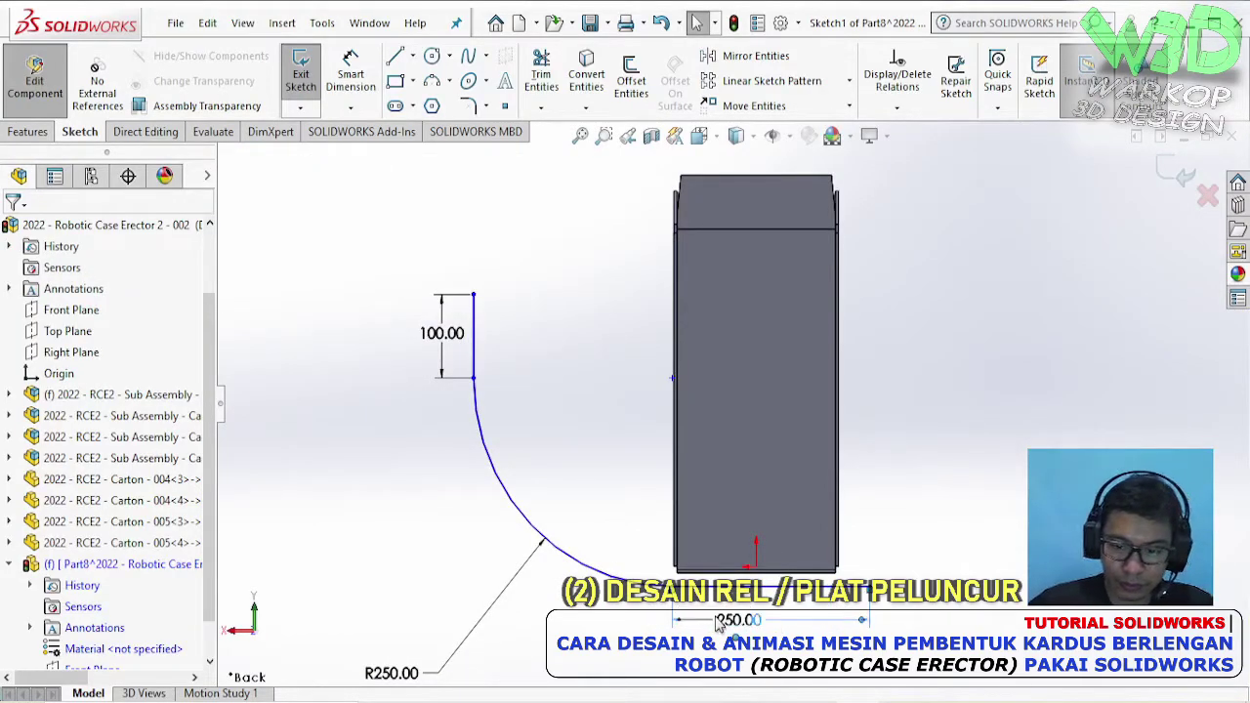
- Make the horizontal line collinear with the bottom edge of the carton's closed flap
scroll(747, 598, "down", 5)
left_click(698, 485)
left_click(506, 109)
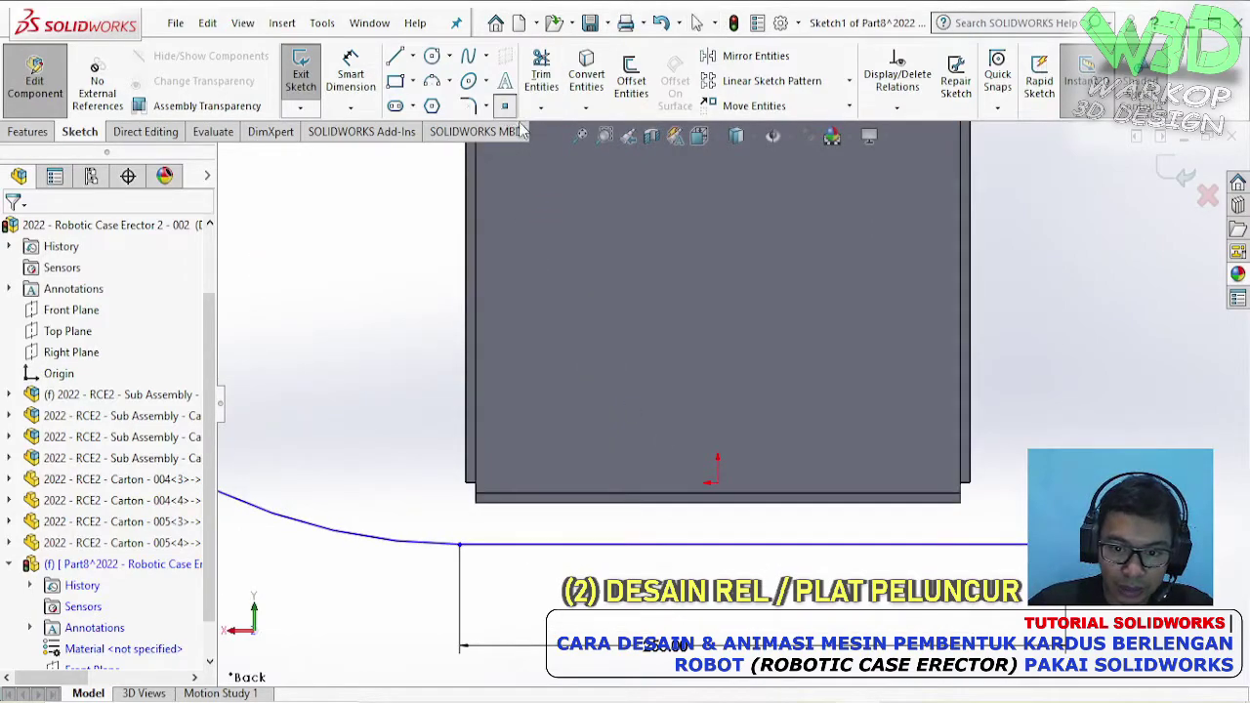
key("Escape")
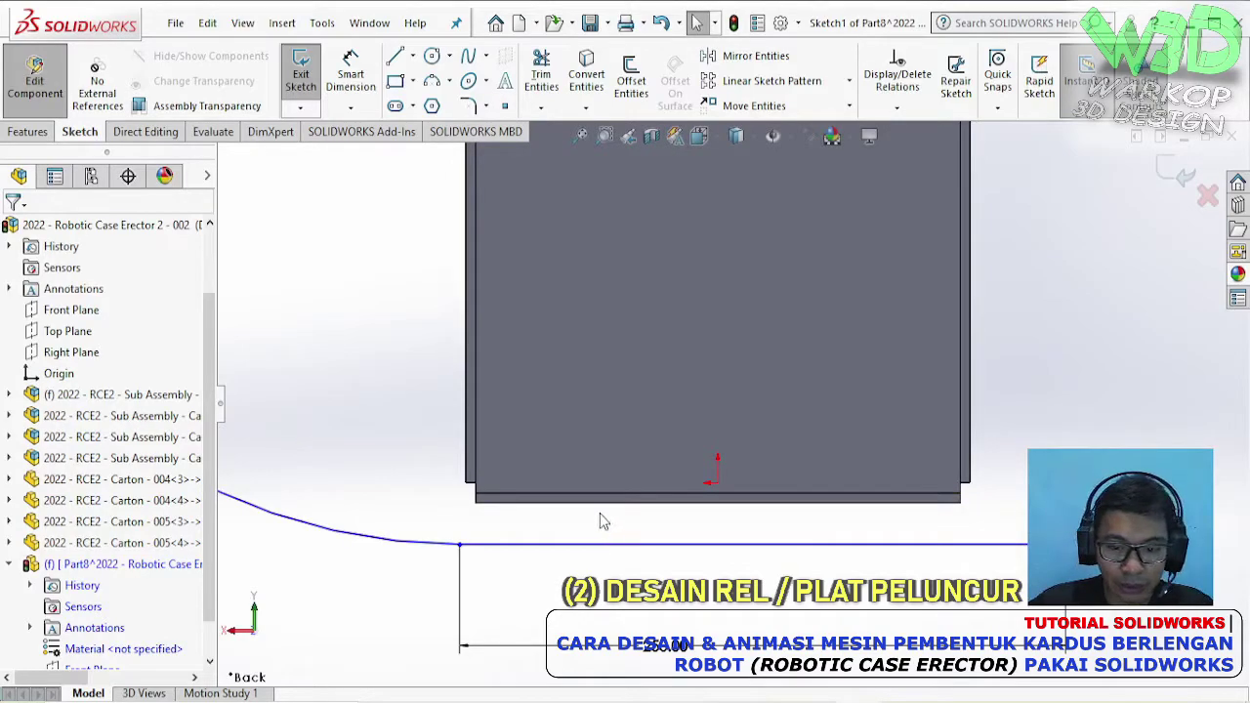
left_click(601, 502)
left_click(591, 545, "ctrl")
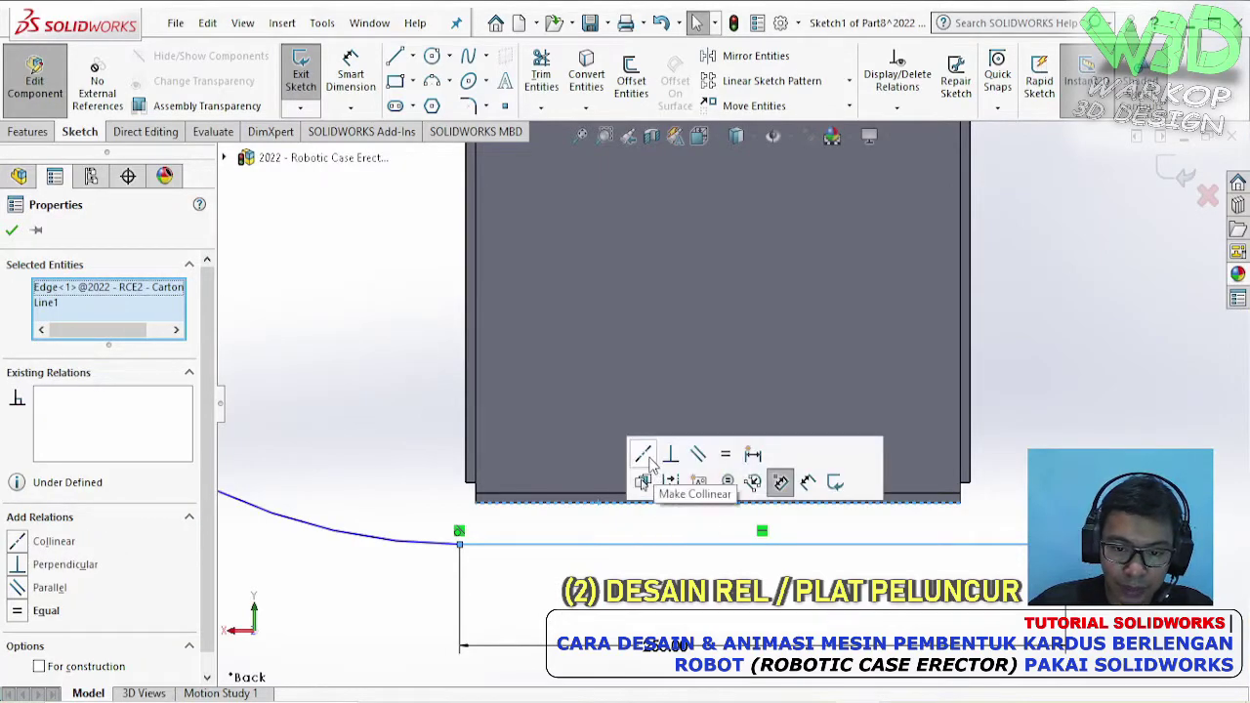
left_click(644, 457)
key("Escape")
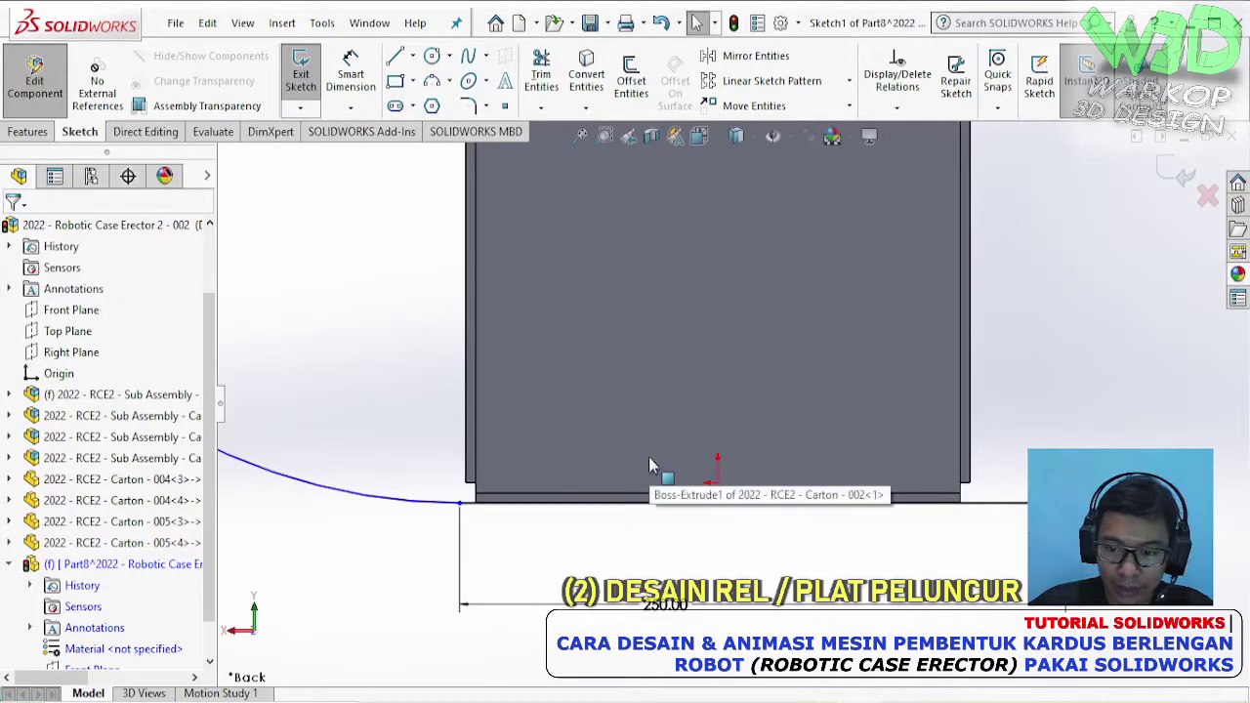
- Slide the horizontal line so it overhangs both carton sides, and dimension its free end 115 mm from the origin
scroll(512, 508, "down", 3)
scroll(516, 508, "up", 3)
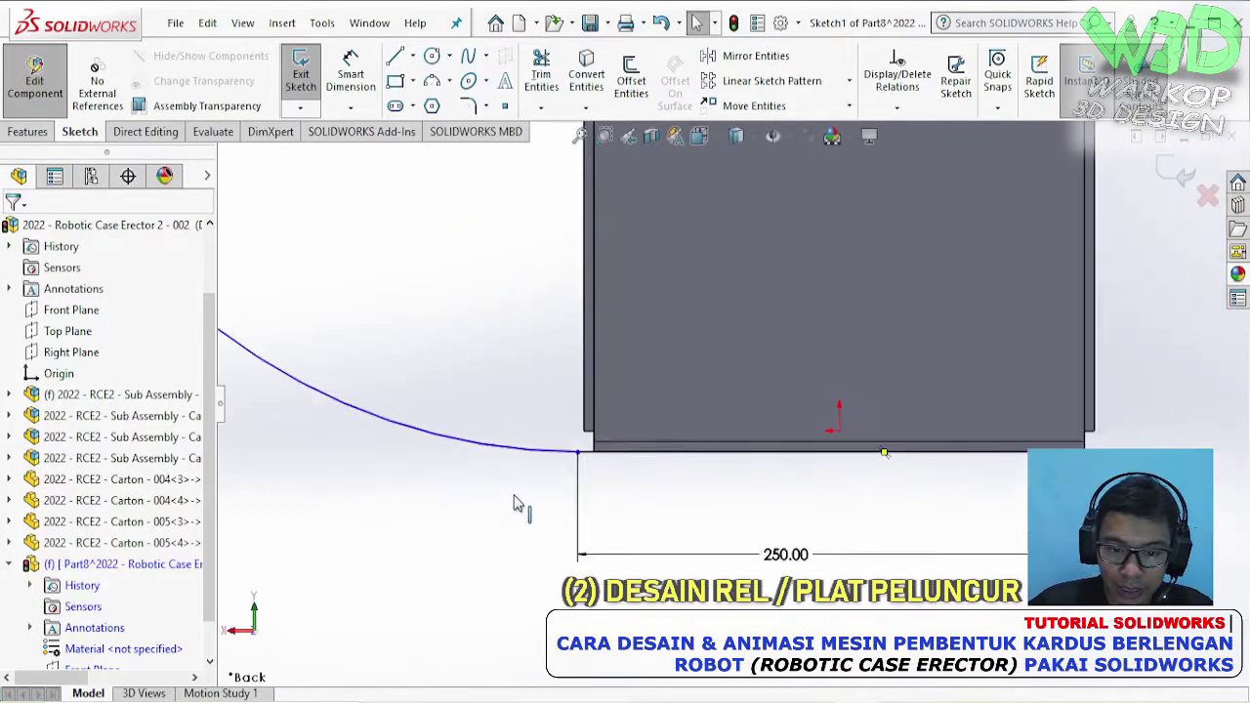
left_click_drag(1114, 445, 1057, 444)
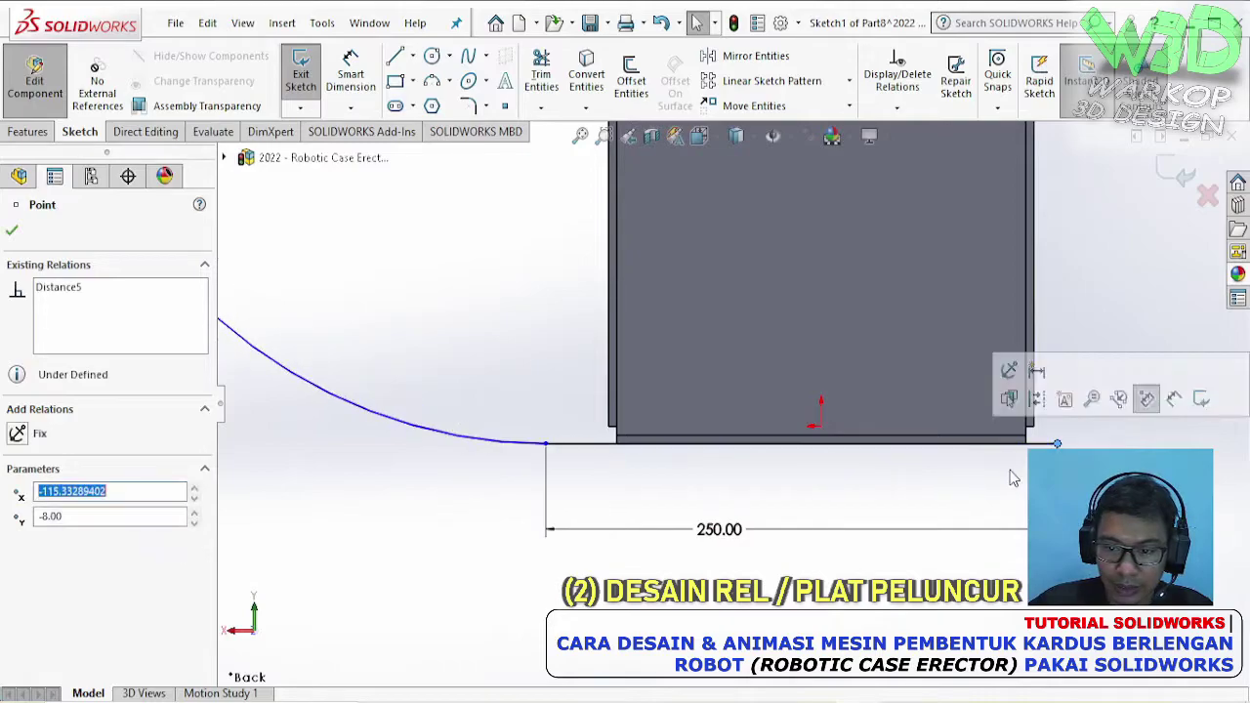
left_click(1012, 478)
scroll(1013, 478, "down", 1)
left_click(350, 78)
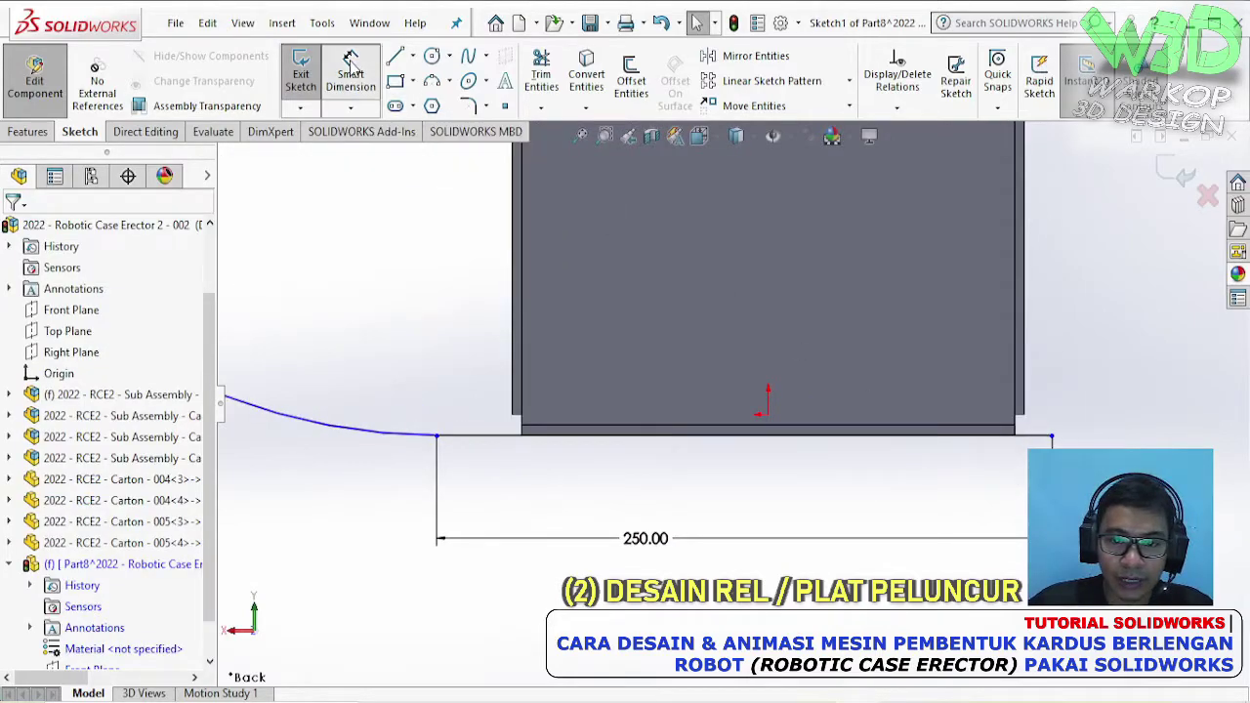
left_click(767, 416)
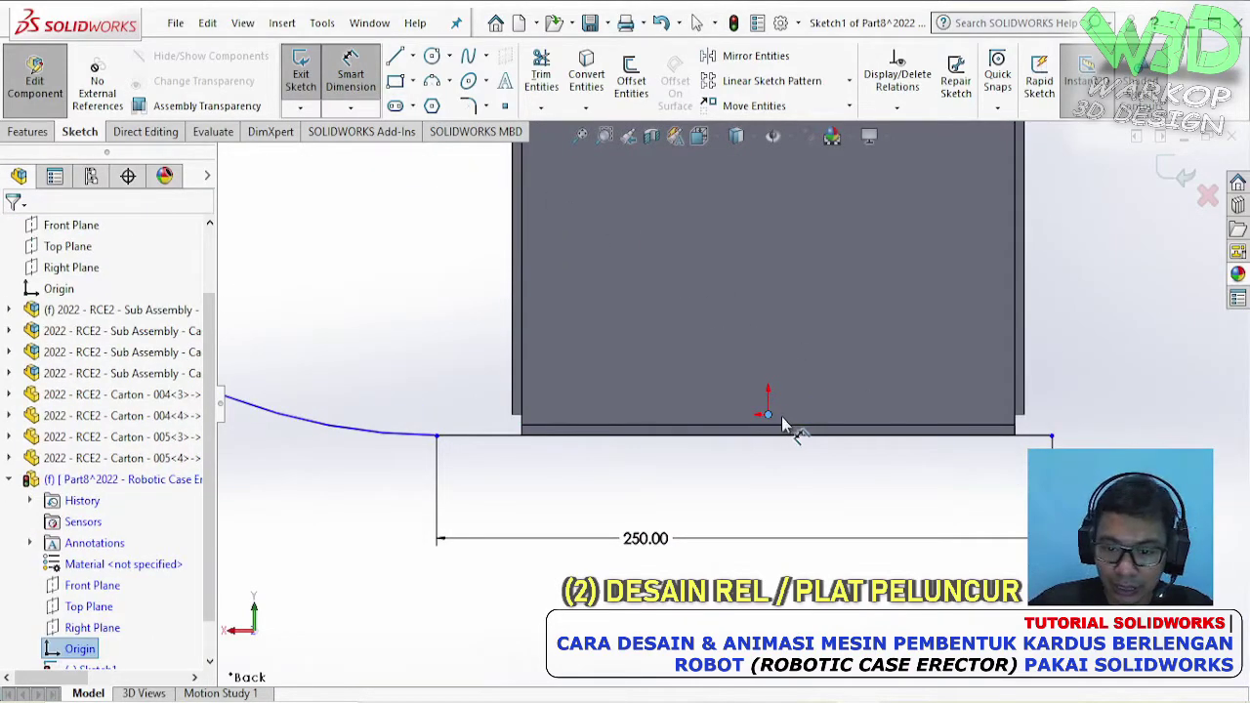
left_click(1050, 438)
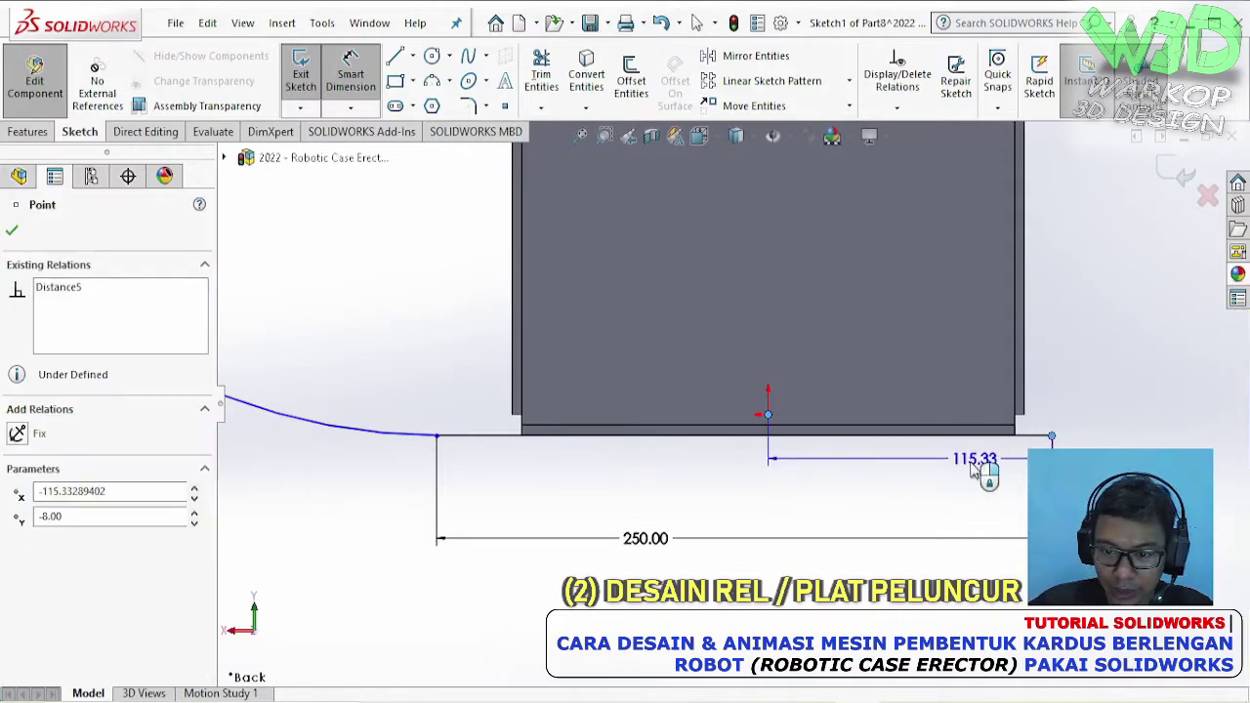
left_click(963, 478)
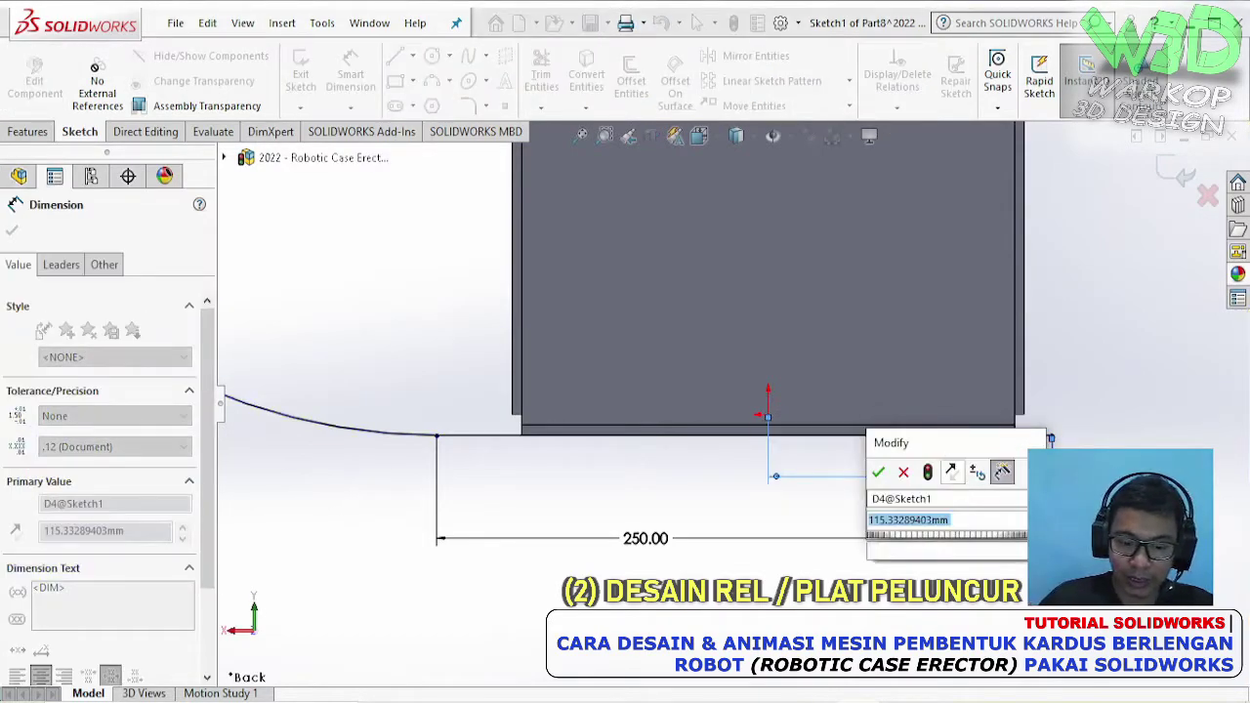
type("115")
key("Return")
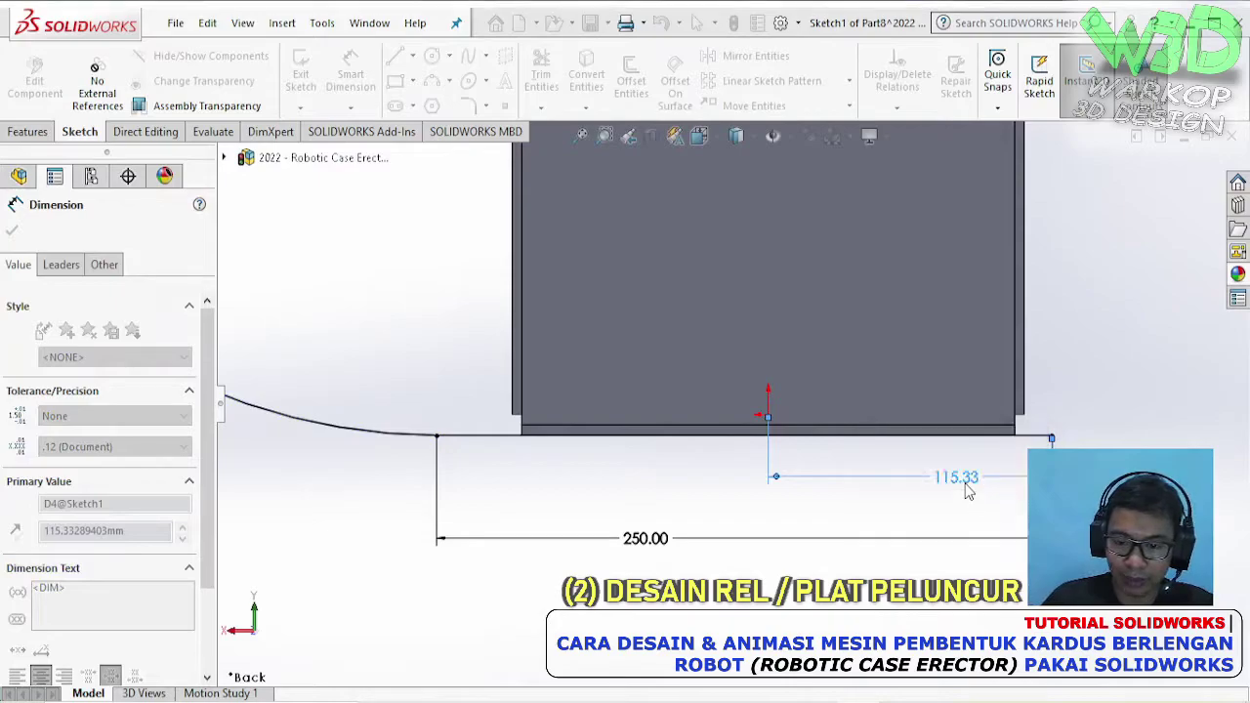
- Delete the collinear relation tying the horizontal line to the carton's bottom edge
key("Escape")
key("z")
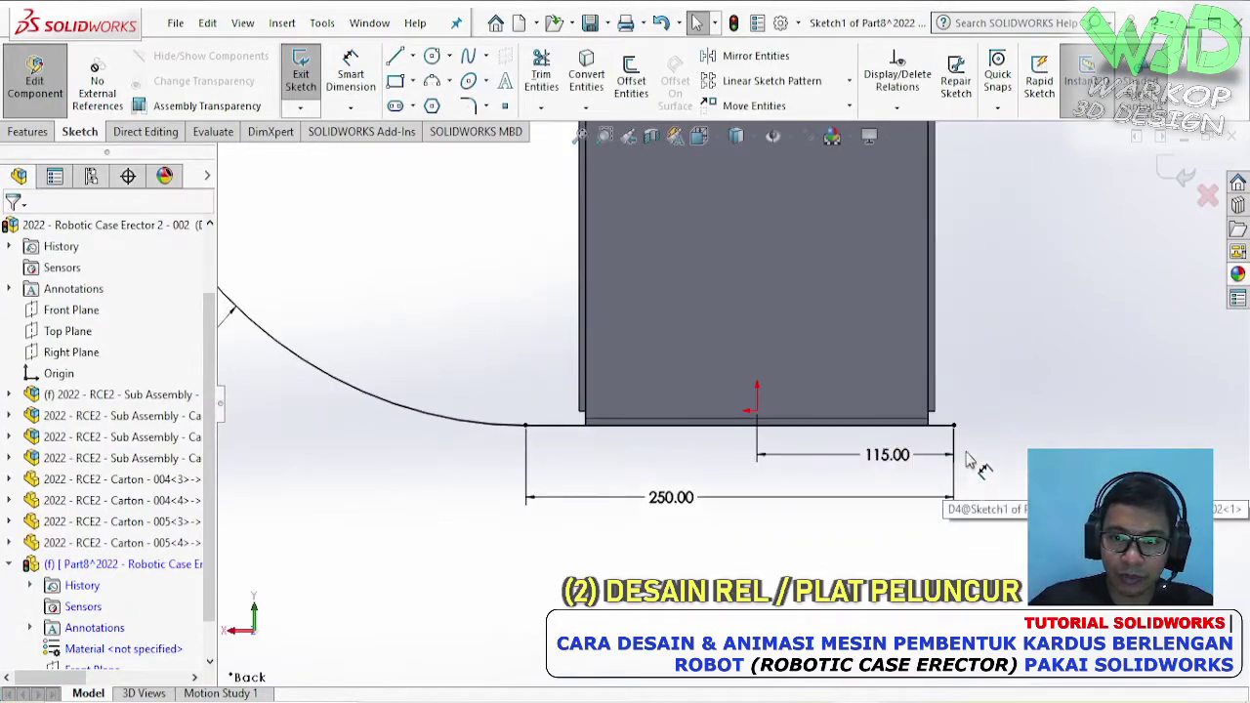
left_click(906, 85)
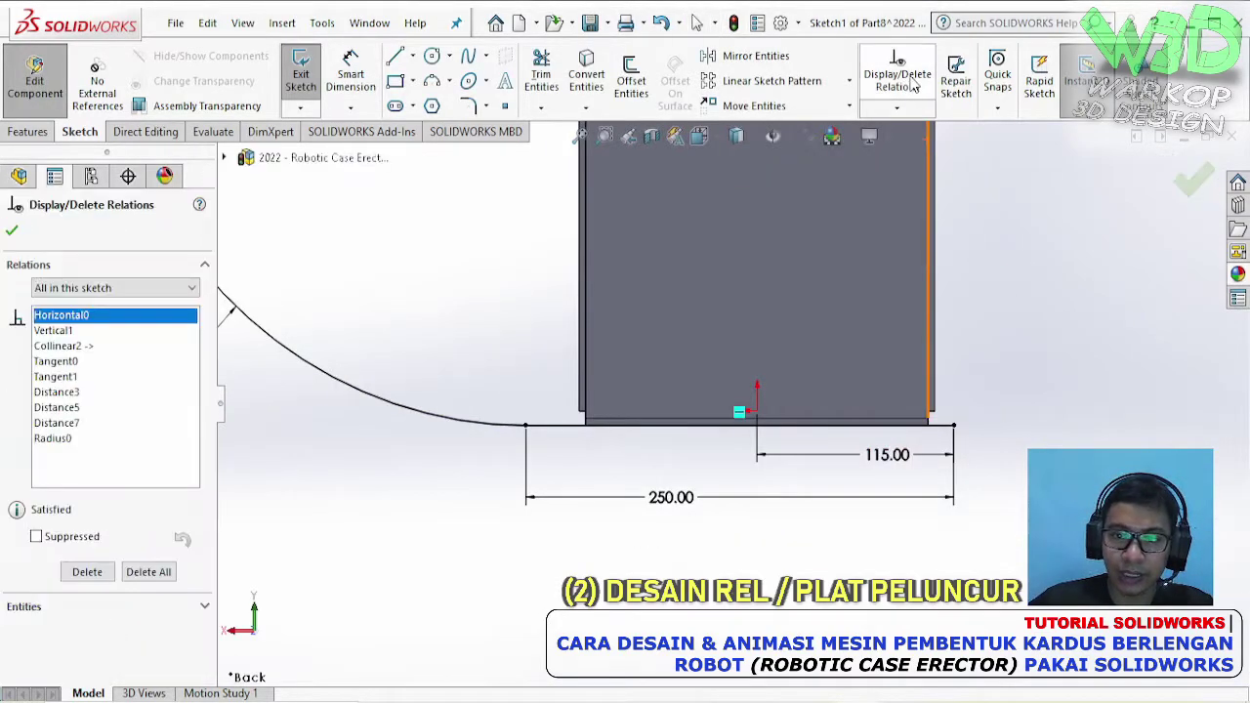
left_click(95, 350)
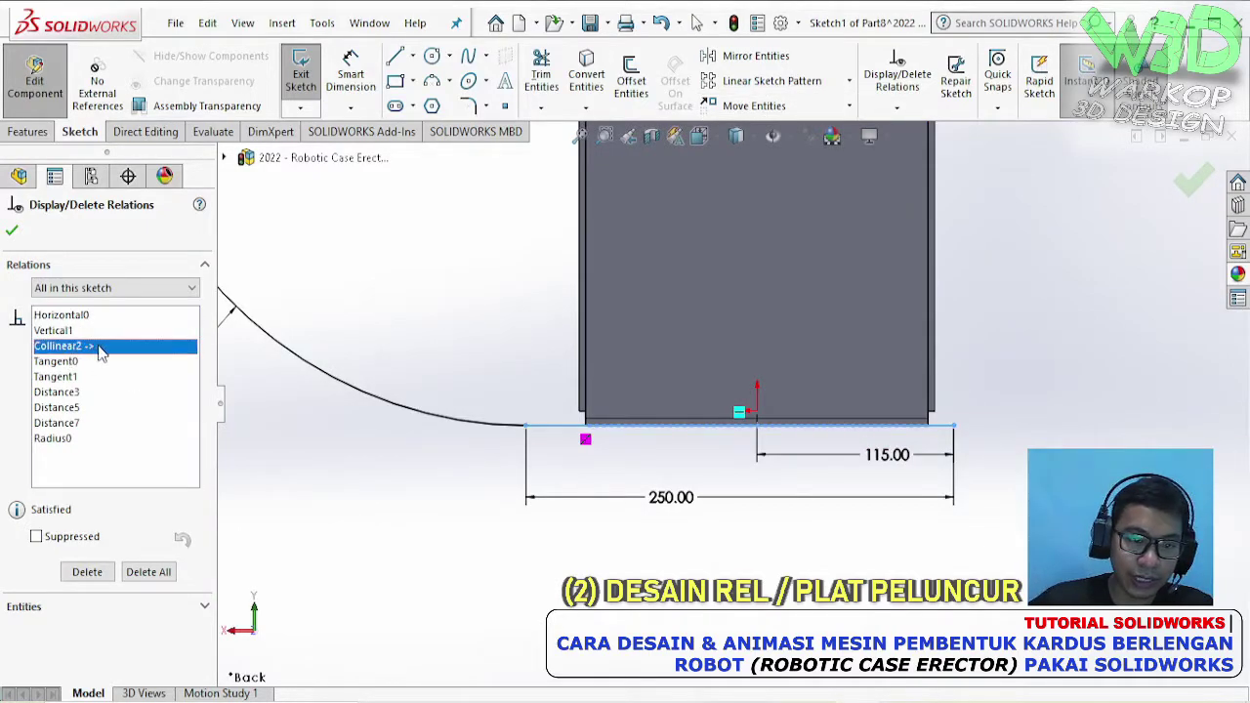
left_click(87, 570)
key("Return")
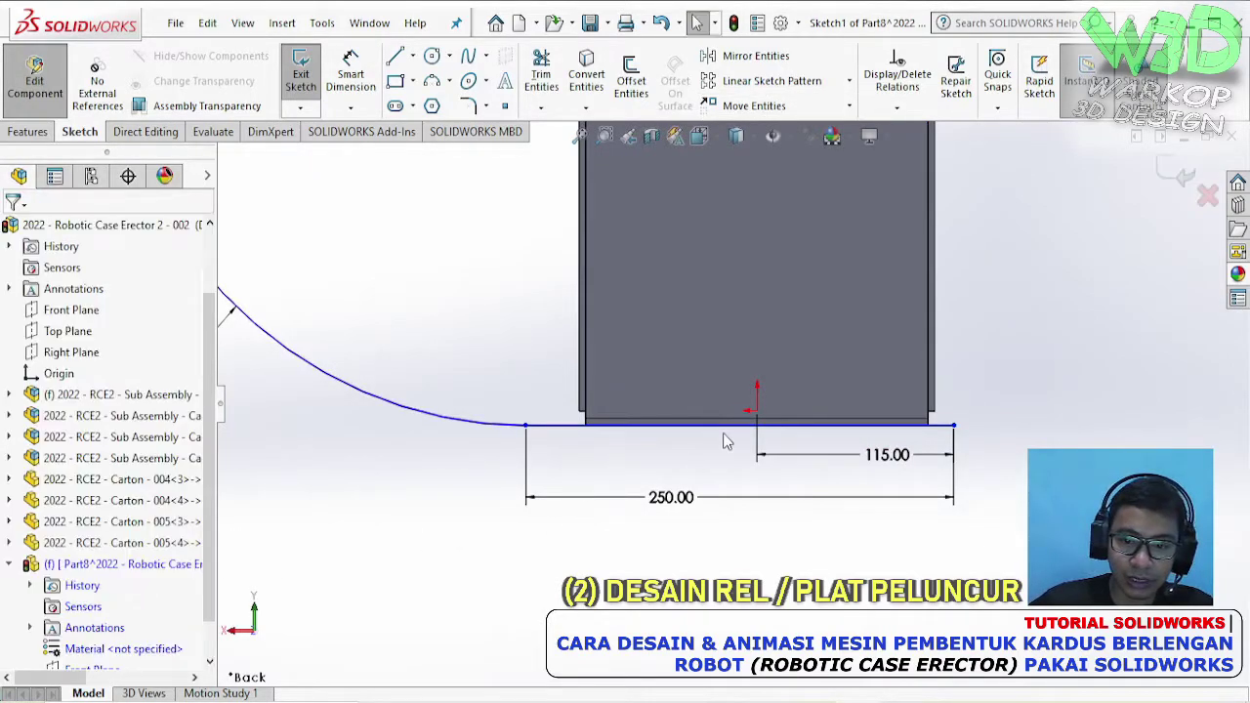
- Dimension the vertical distance between the origin and the horizontal line under the carton
scroll(724, 442, "up", 3)
left_click(350, 78)
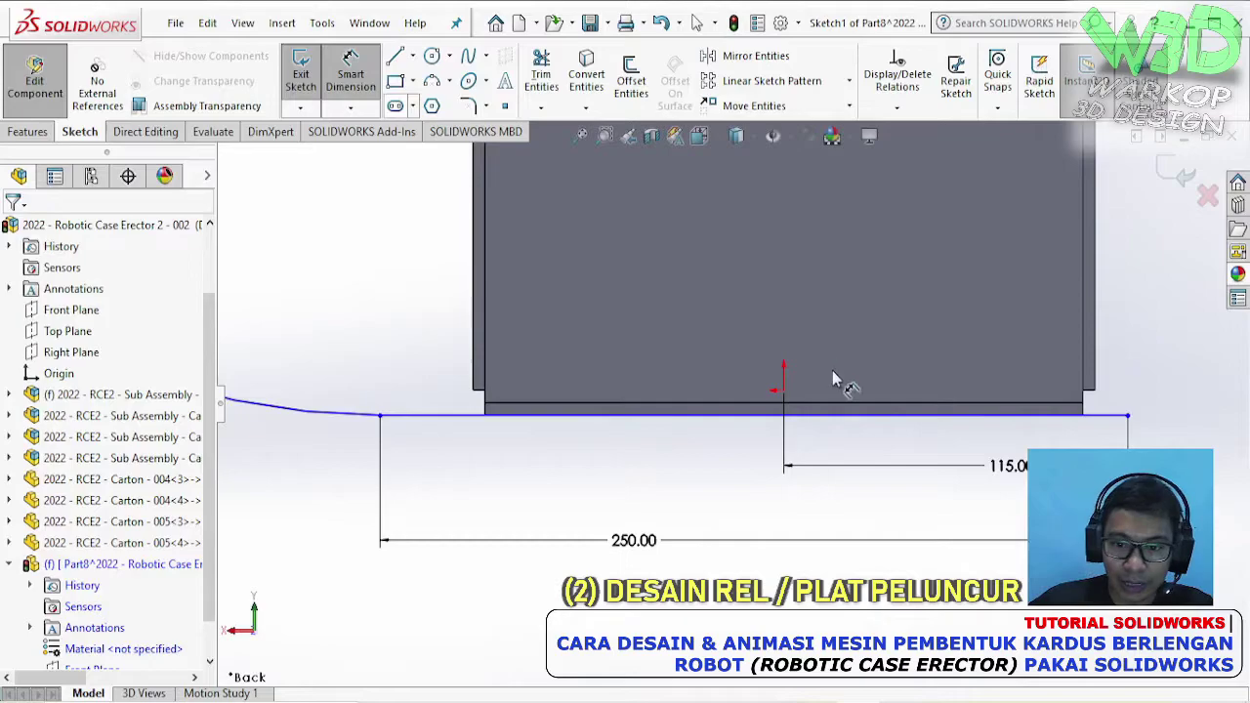
left_click(784, 390)
left_click(731, 417)
left_click(752, 493)
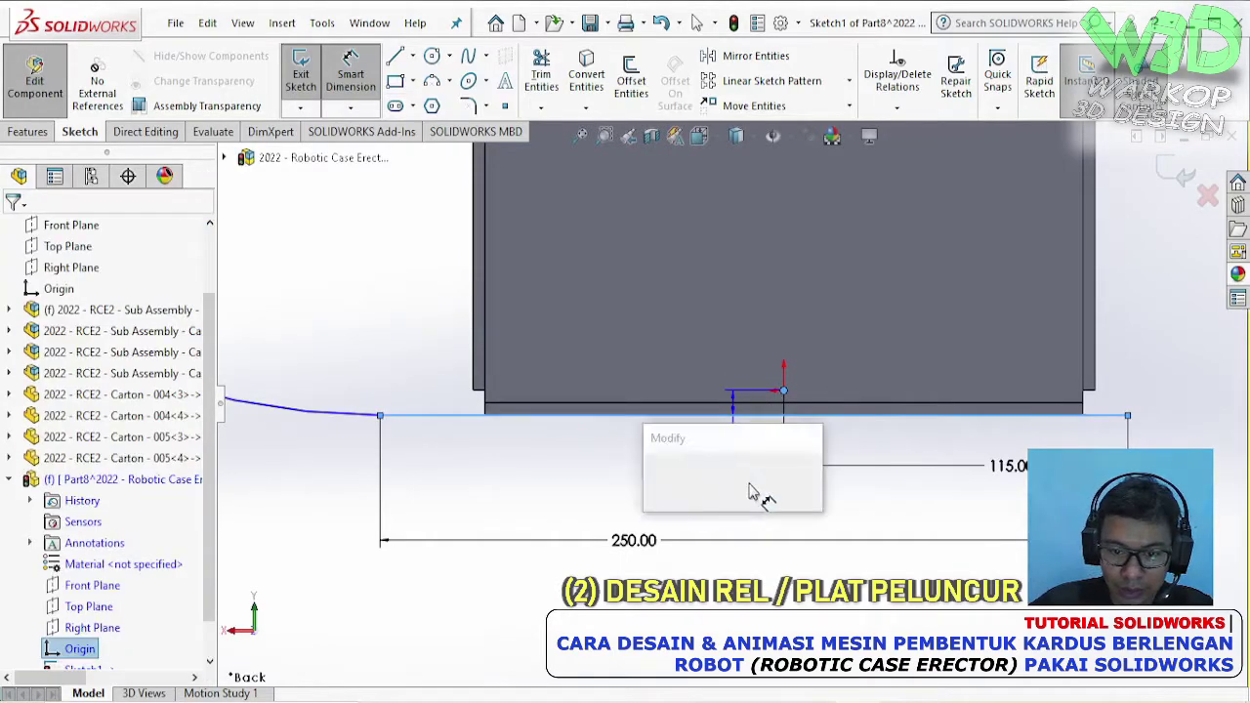
left_click(653, 480)
key("Escape")
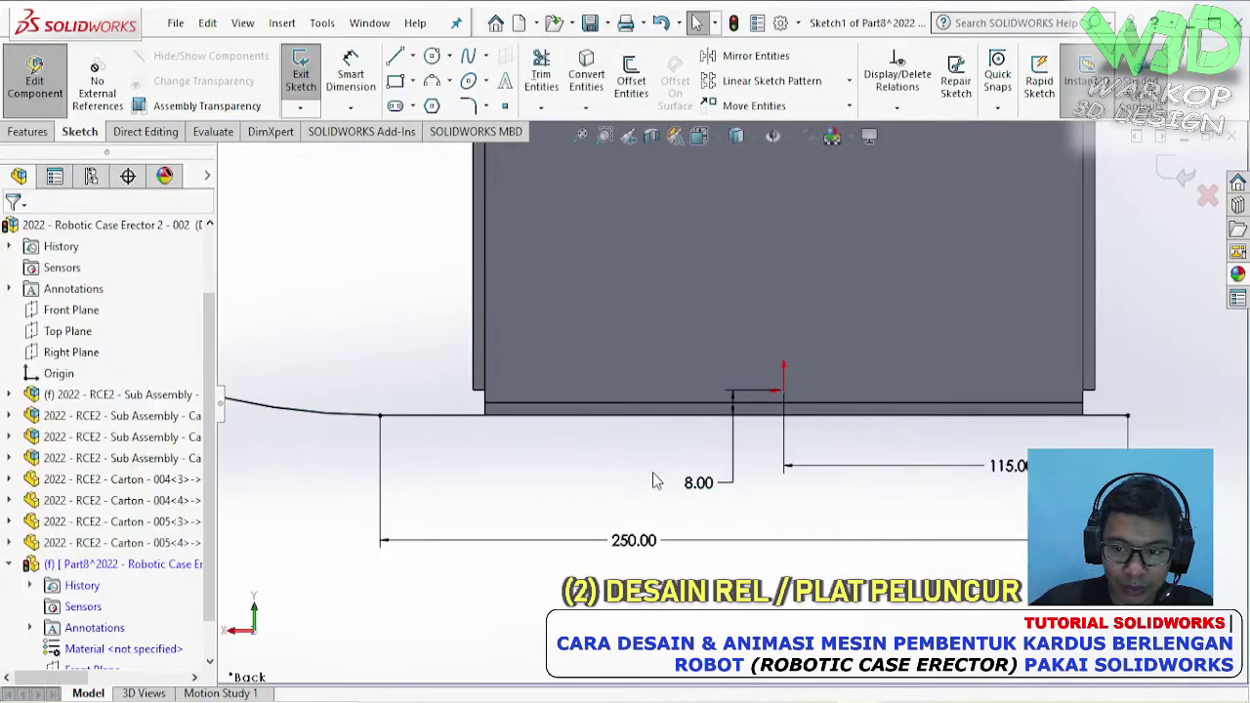
- Draw a 100 mm horizontal line from the upper end of the profile's vertical segment, pointing away from the carton
scroll(655, 479, "down", 5)
scroll(668, 329, "up", 2)
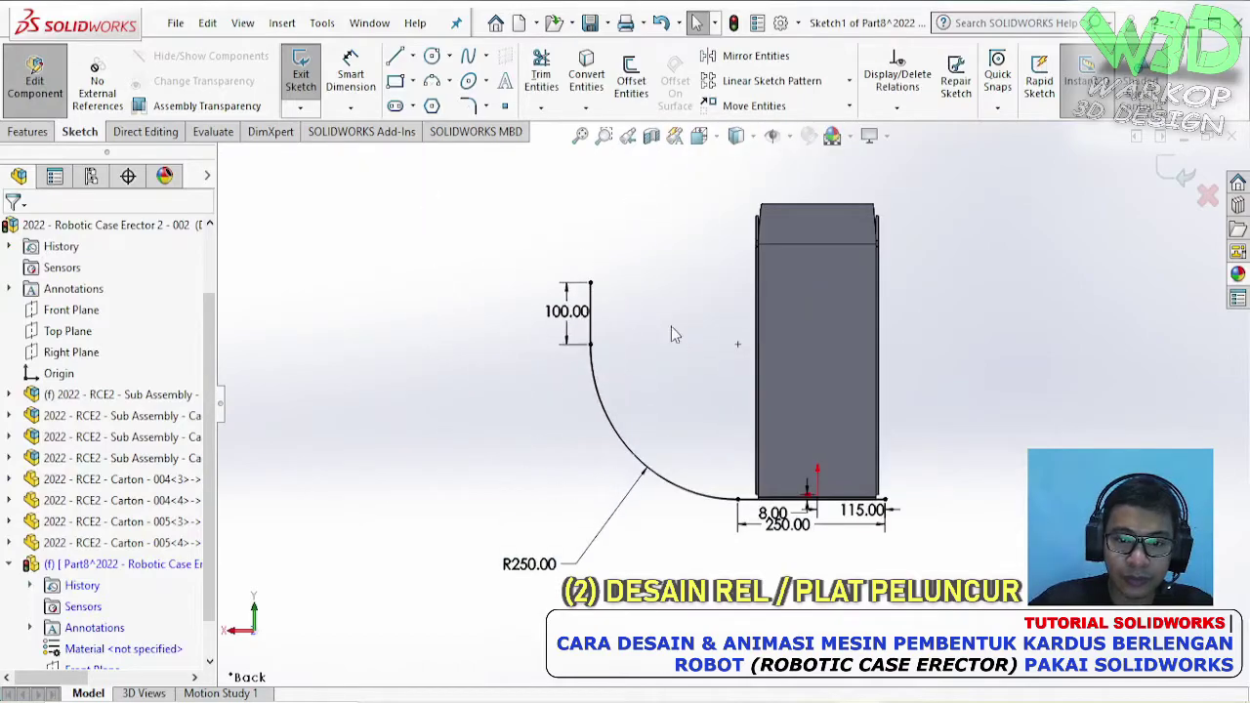
scroll(644, 332, "up", 1)
left_click(395, 56)
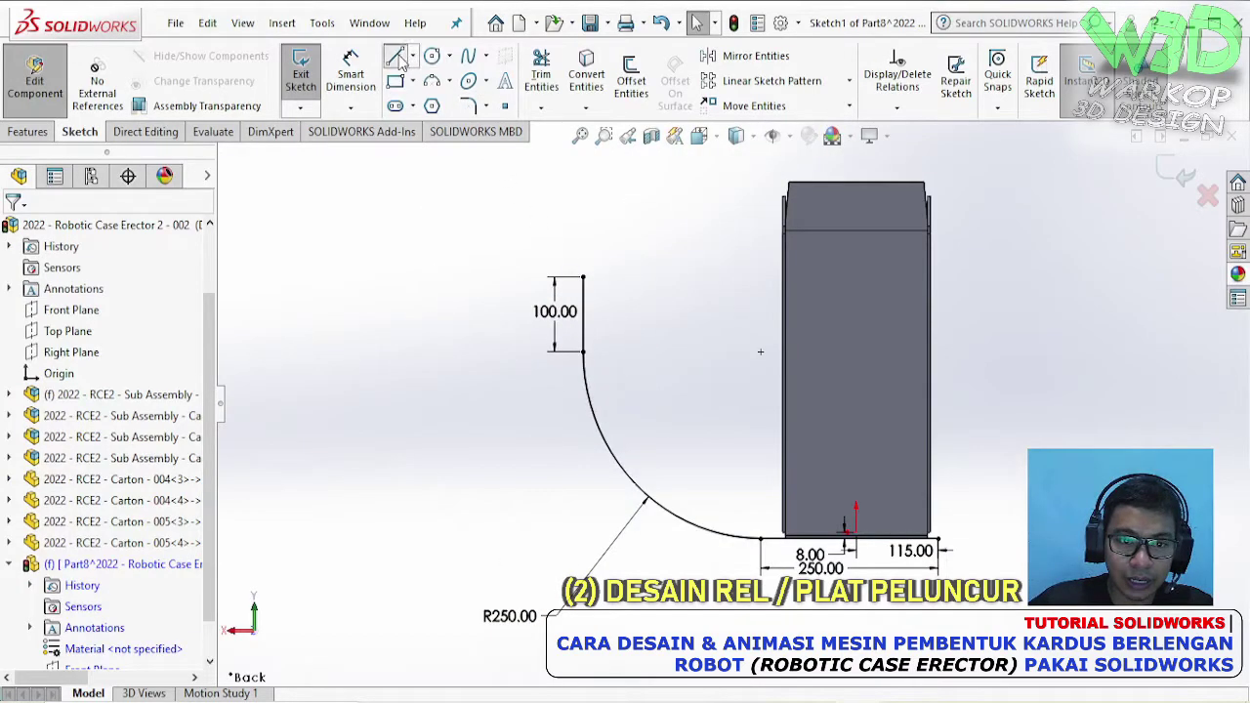
left_click(583, 278)
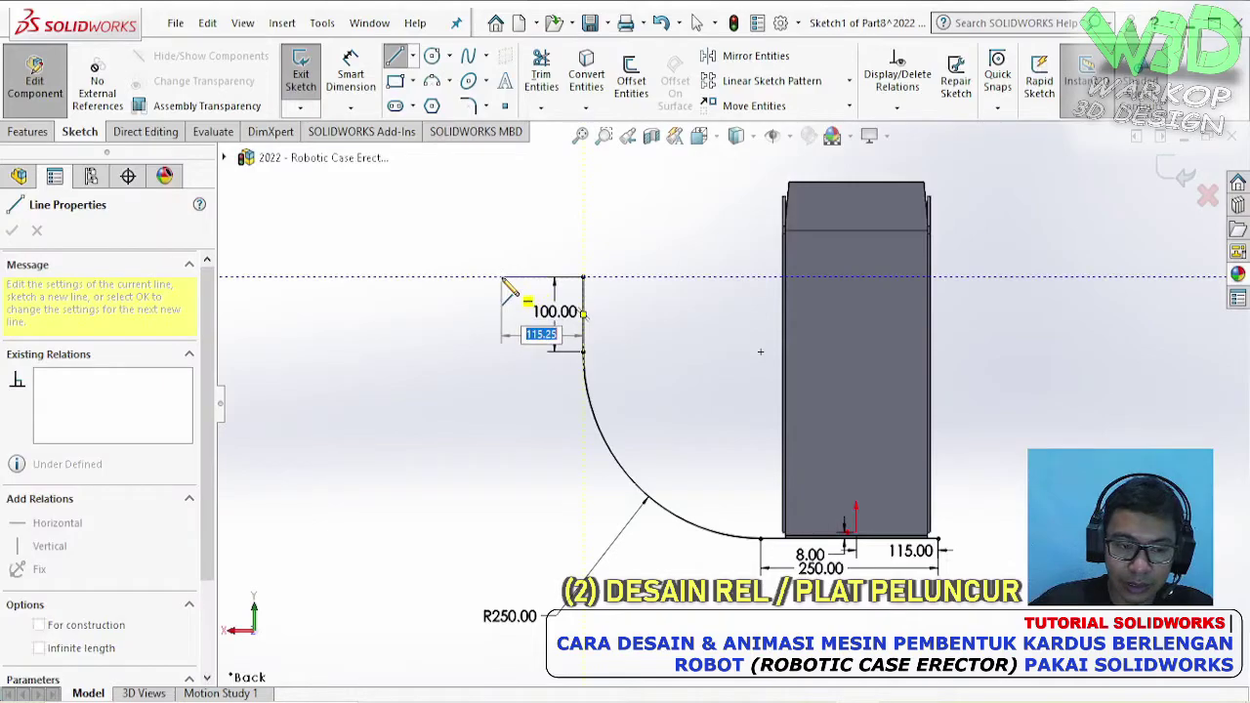
type("100")
key("Return")
key("Escape")
- Round the corner between the new upper horizontal line and the vertical segment with a 30 mm sketch fillet
scroll(562, 283, "up", 2)
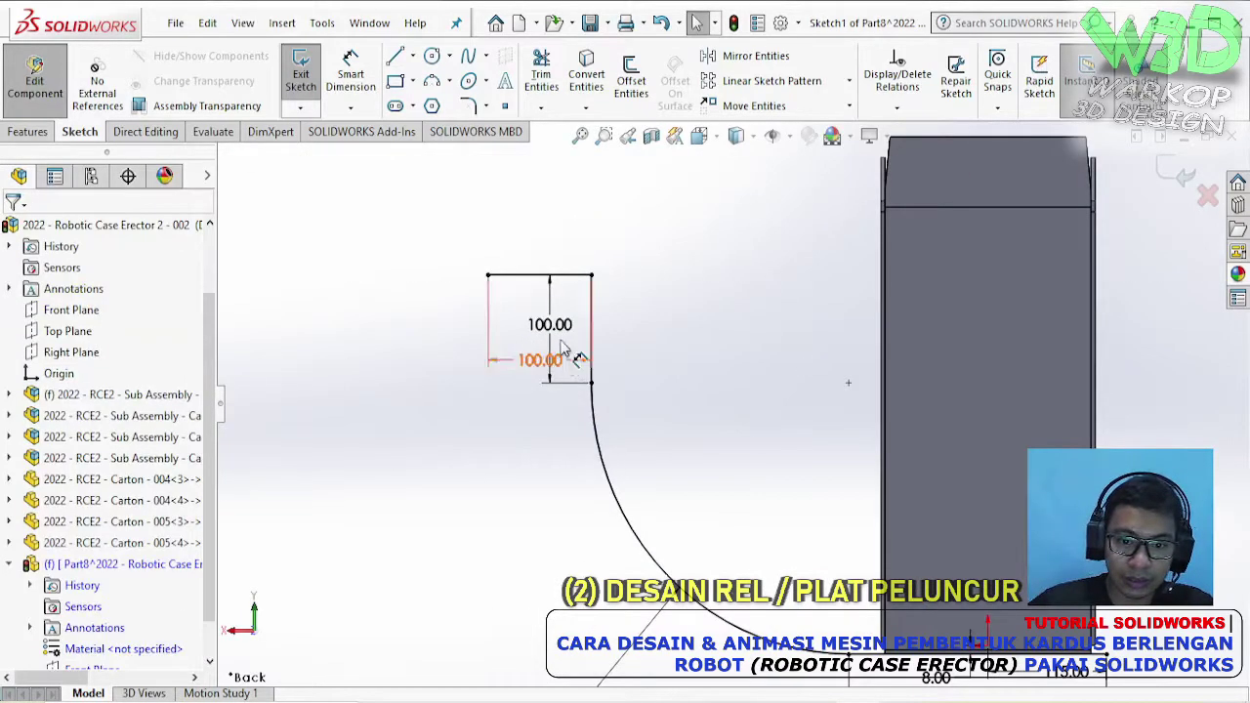
left_click(470, 105)
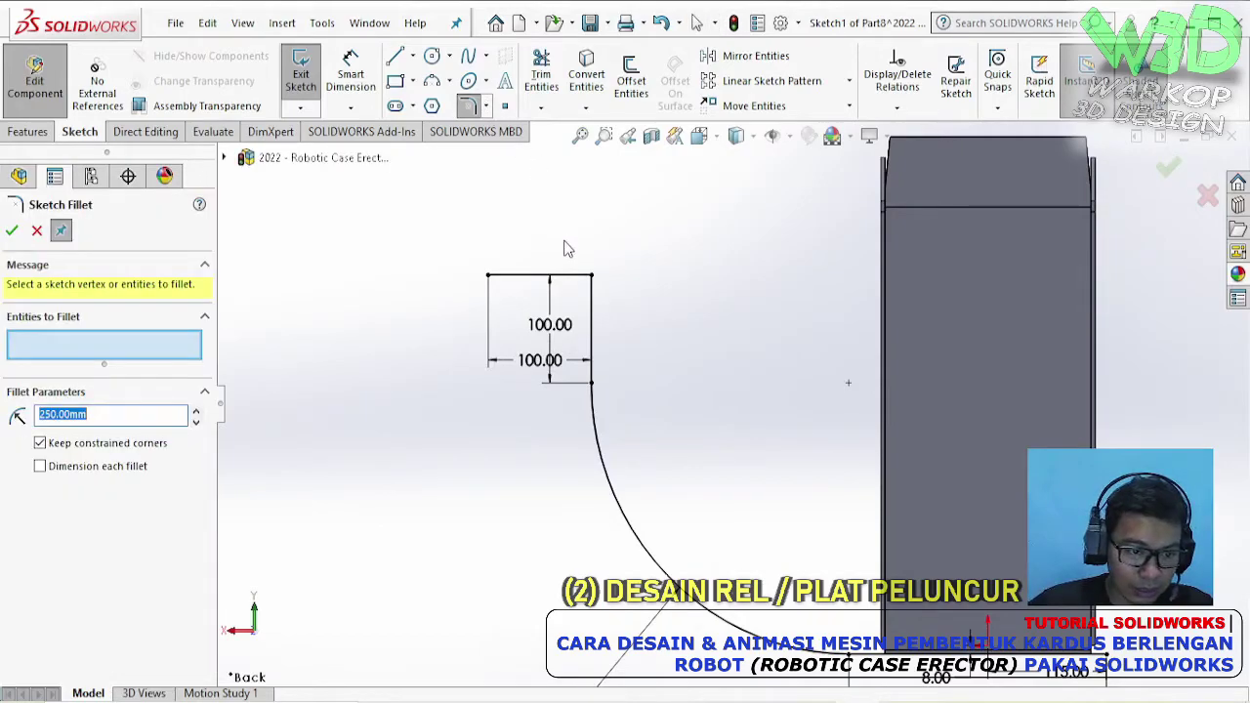
type("20")
left_click(592, 276)
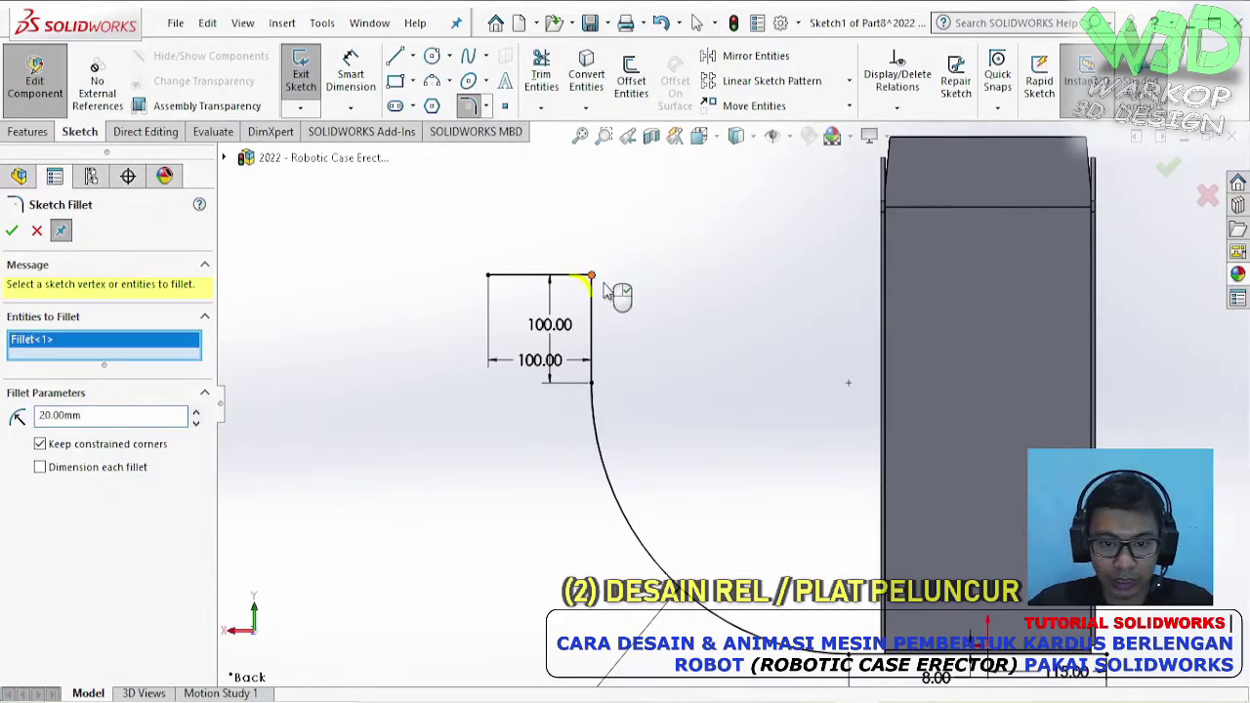
left_click(197, 414)
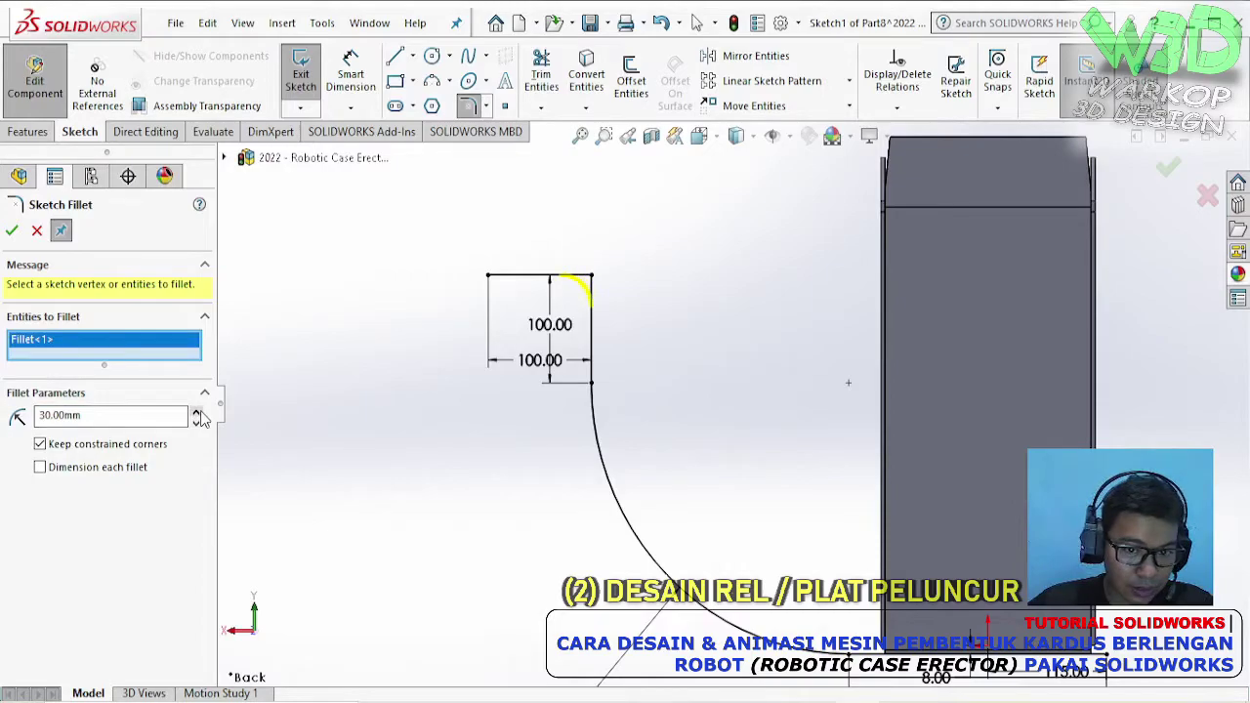
left_click(12, 230)
left_click(12, 230)
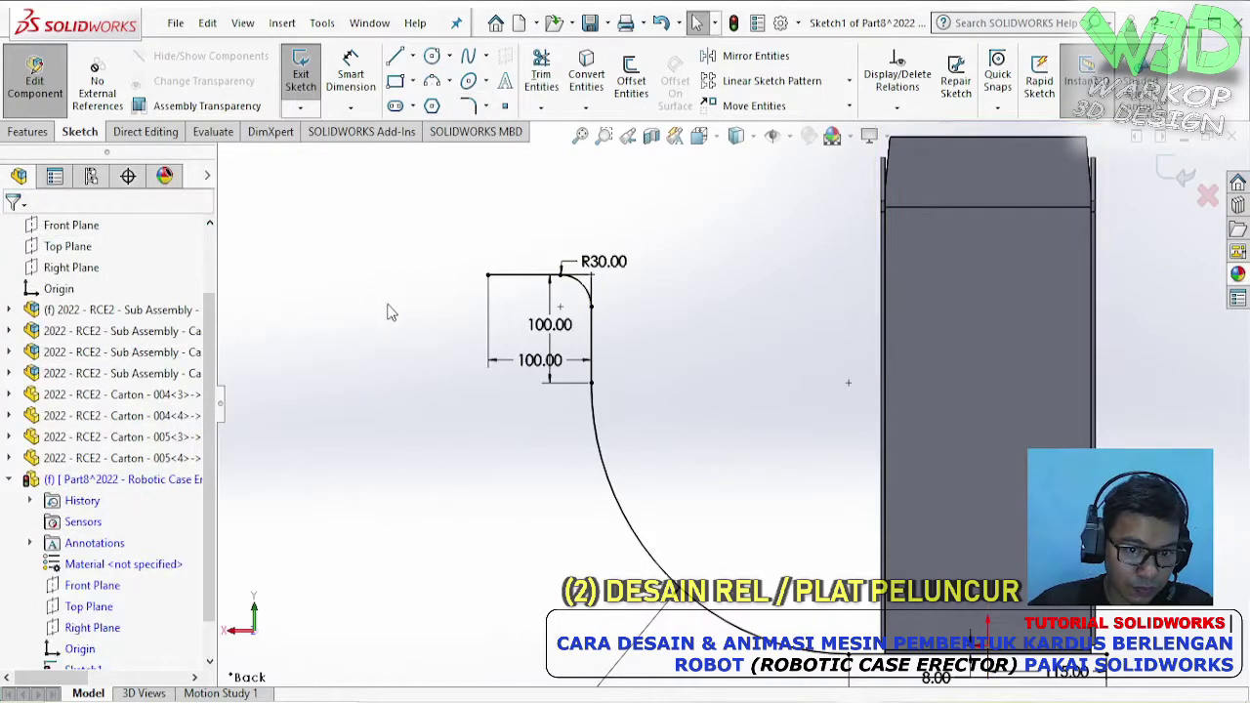
scroll(732, 404, "up", 2)
middle_click_drag(839, 457, 815, 449)
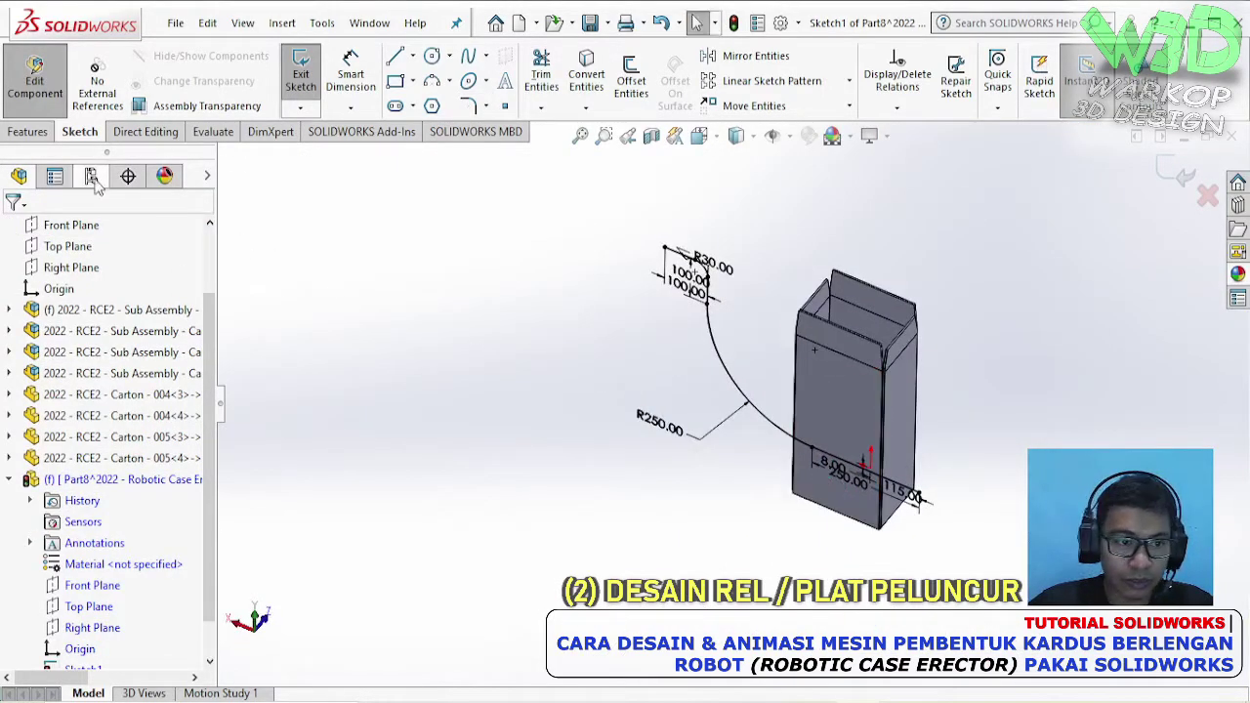
left_click(28, 134)
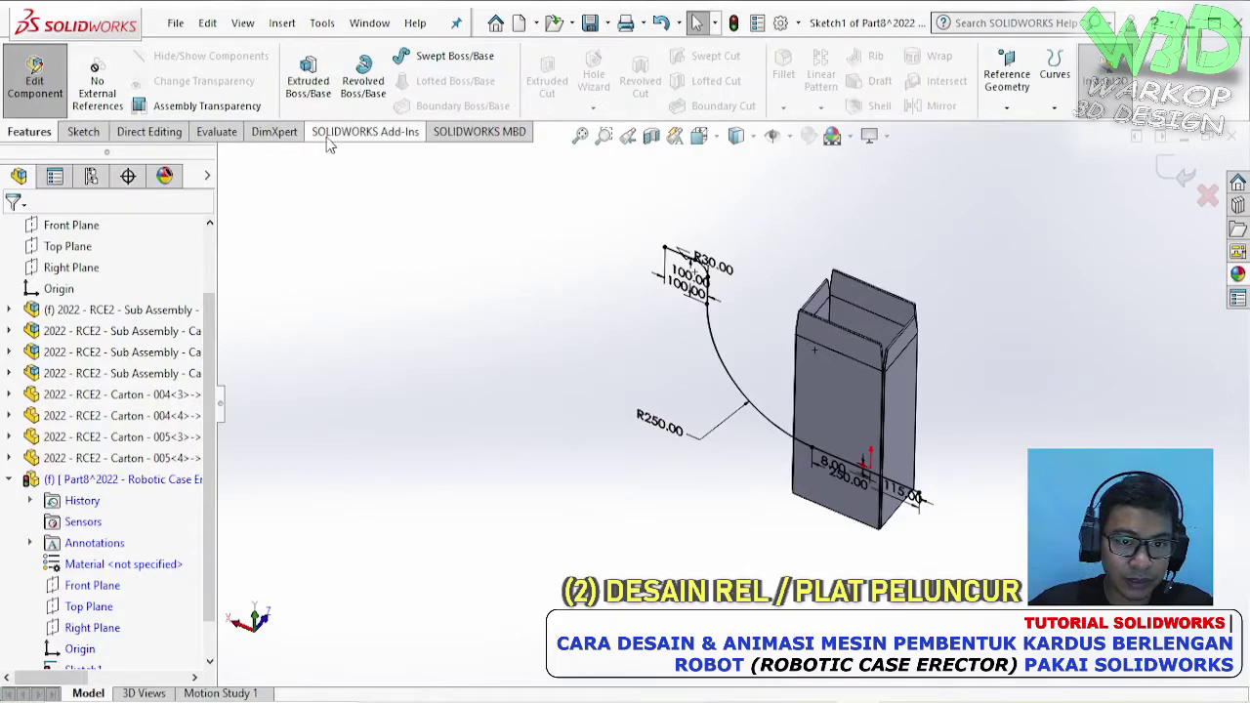
left_click(307, 78)
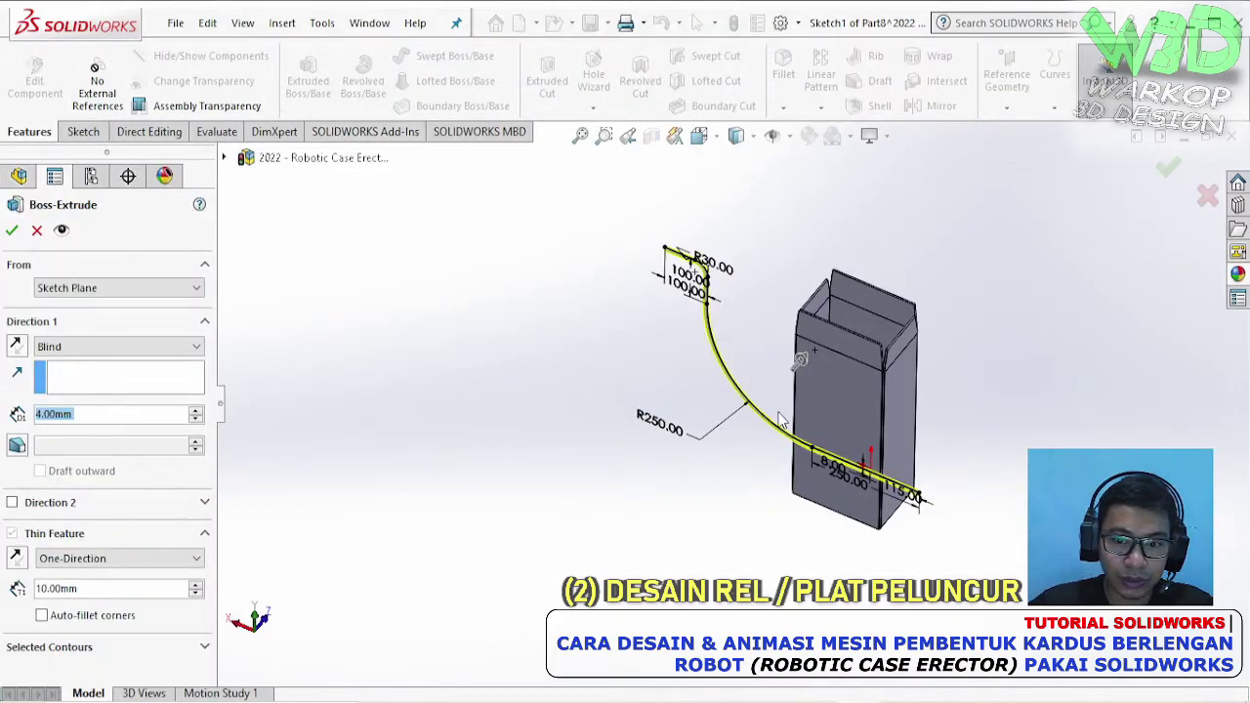
mouse_move(811, 422)
middle_mouse_down()
mouse_move(822, 468)
mouse_move(820, 418)
middle_mouse_up()
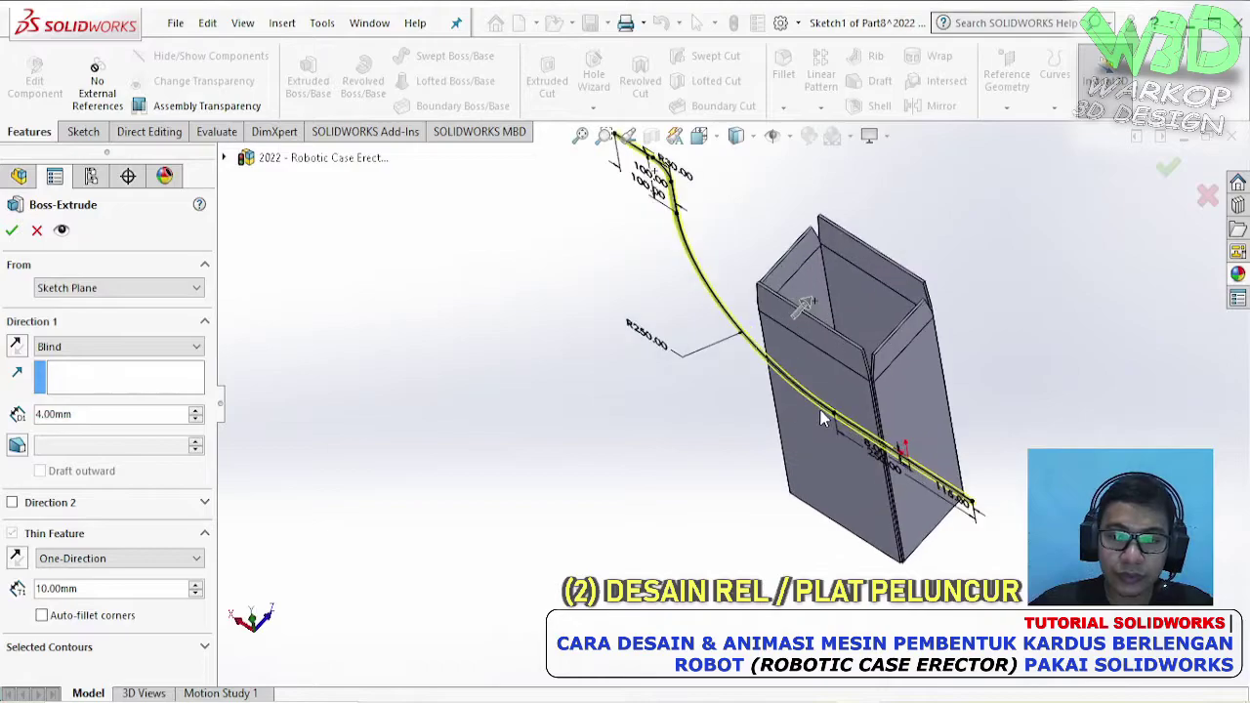
left_click(17, 347)
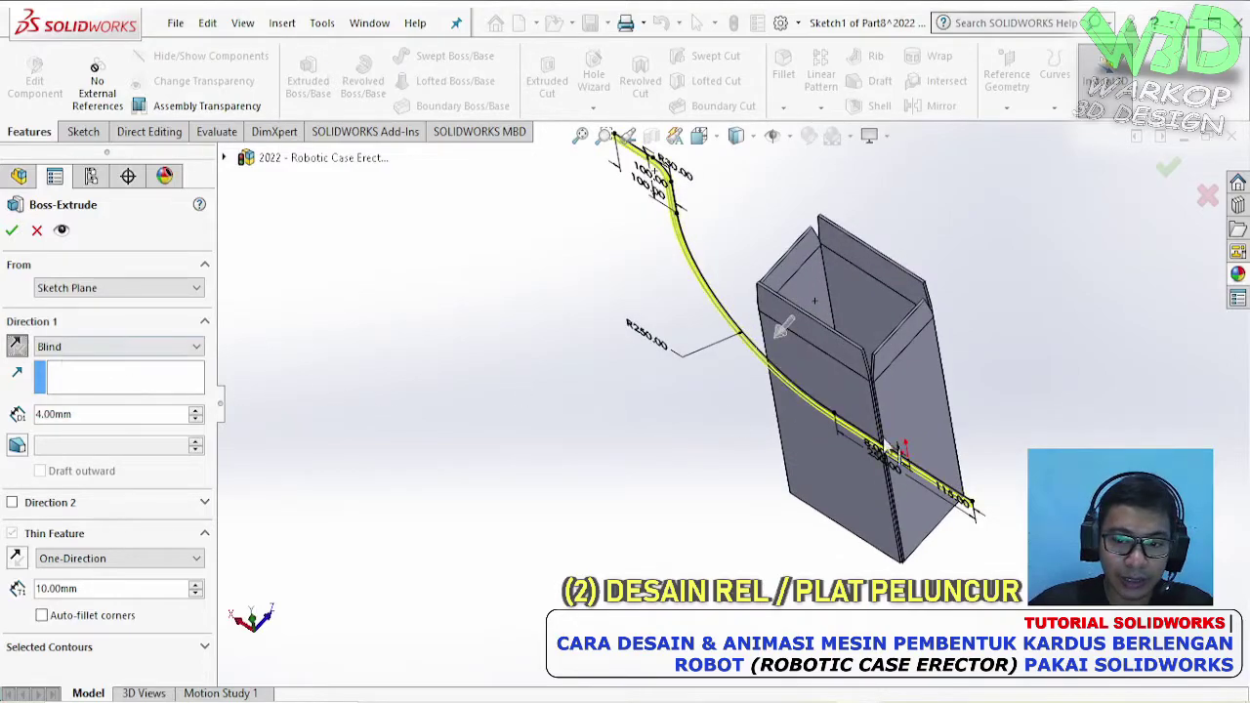
scroll(963, 524, "down", 2)
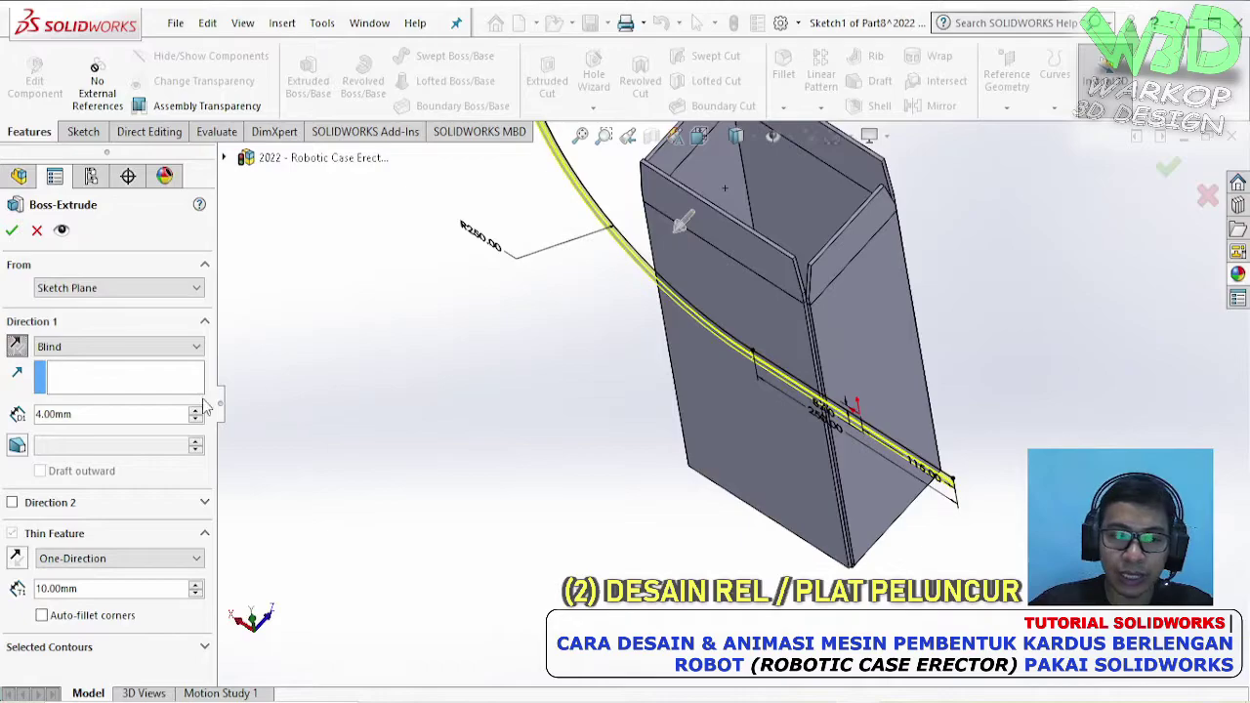
left_click_drag(141, 414, 8, 408)
type("100")
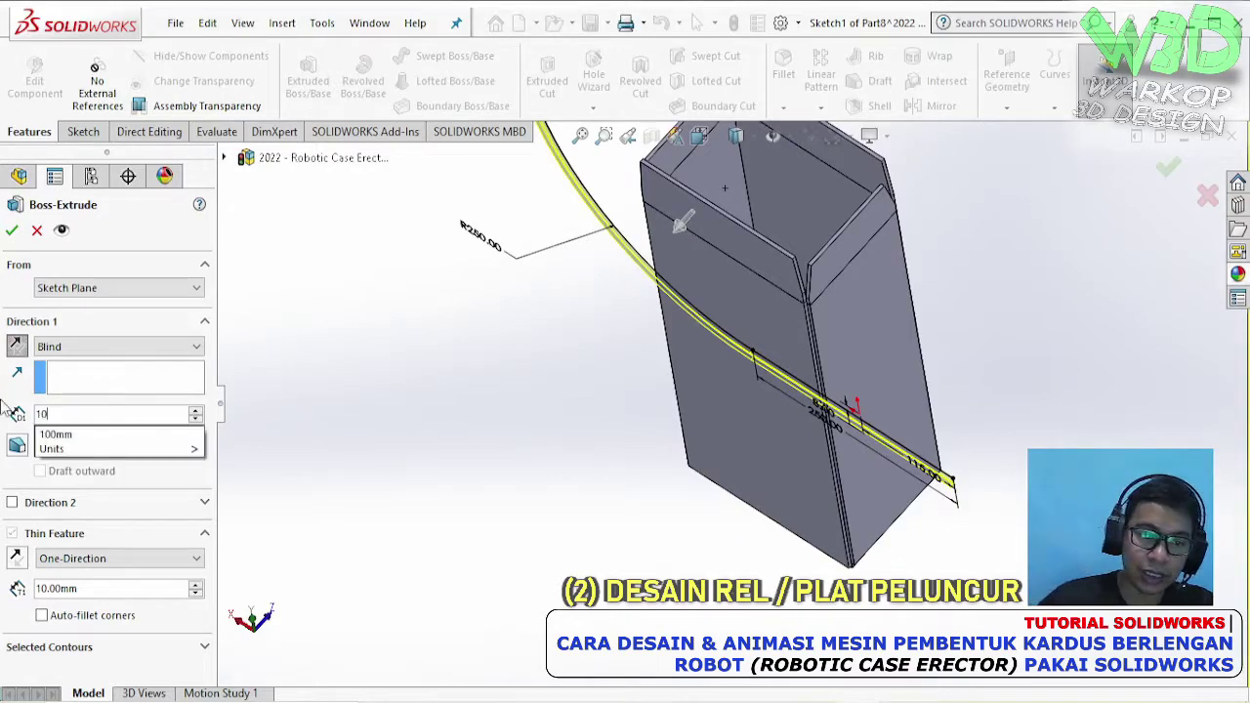
key("Return")
middle_click_drag(808, 445, 773, 393)
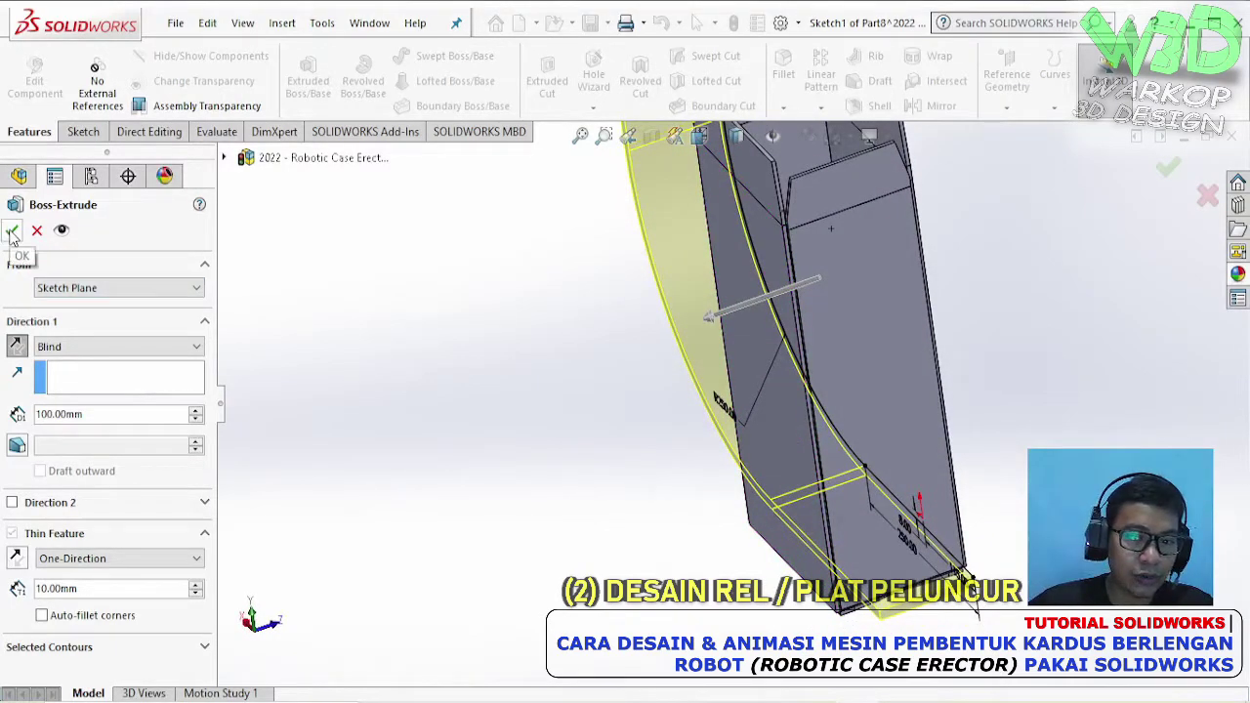
middle_click_drag(771, 449, 743, 347)
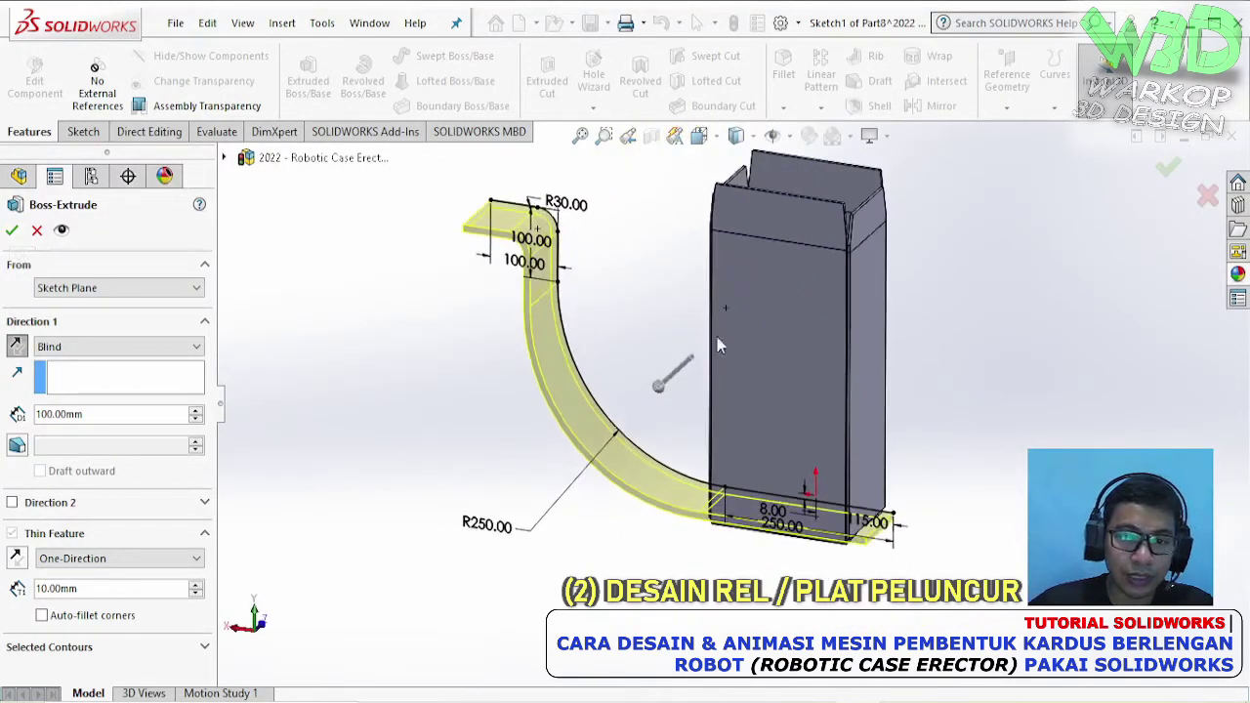
key("Escape")
scroll(625, 284, "down", 2)
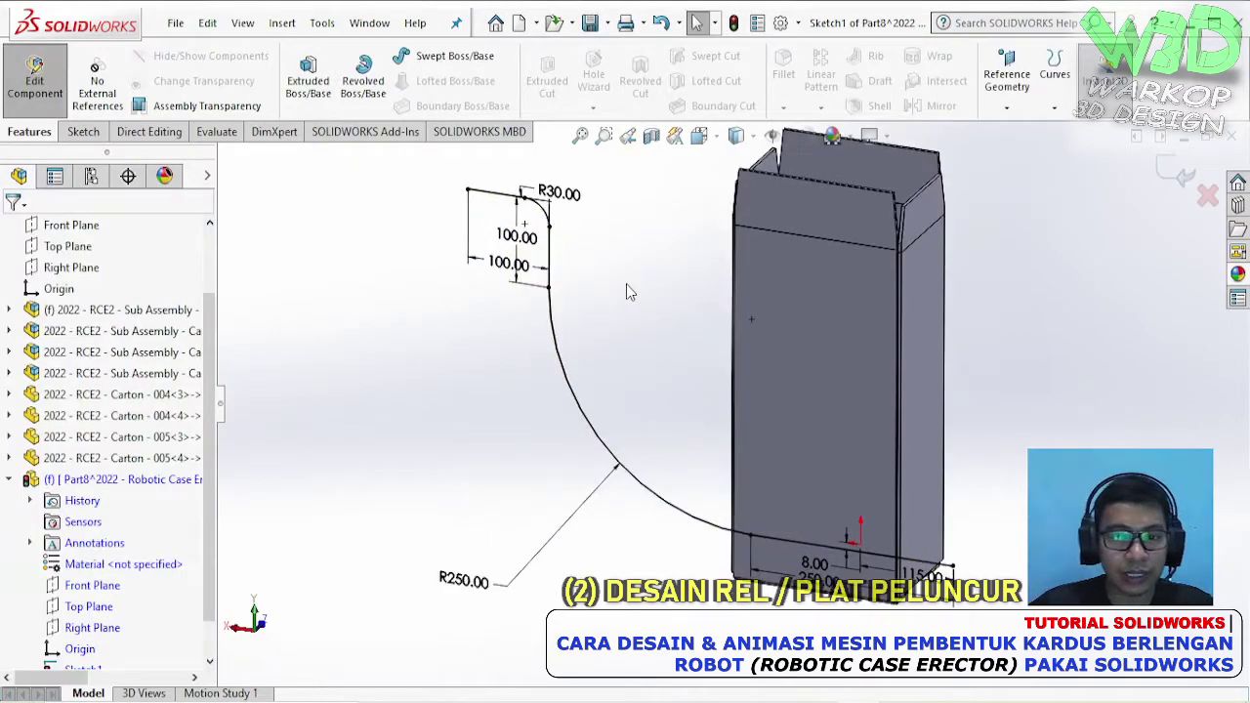
scroll(634, 298, "up", 1)
middle_click_drag(634, 306, 637, 316)
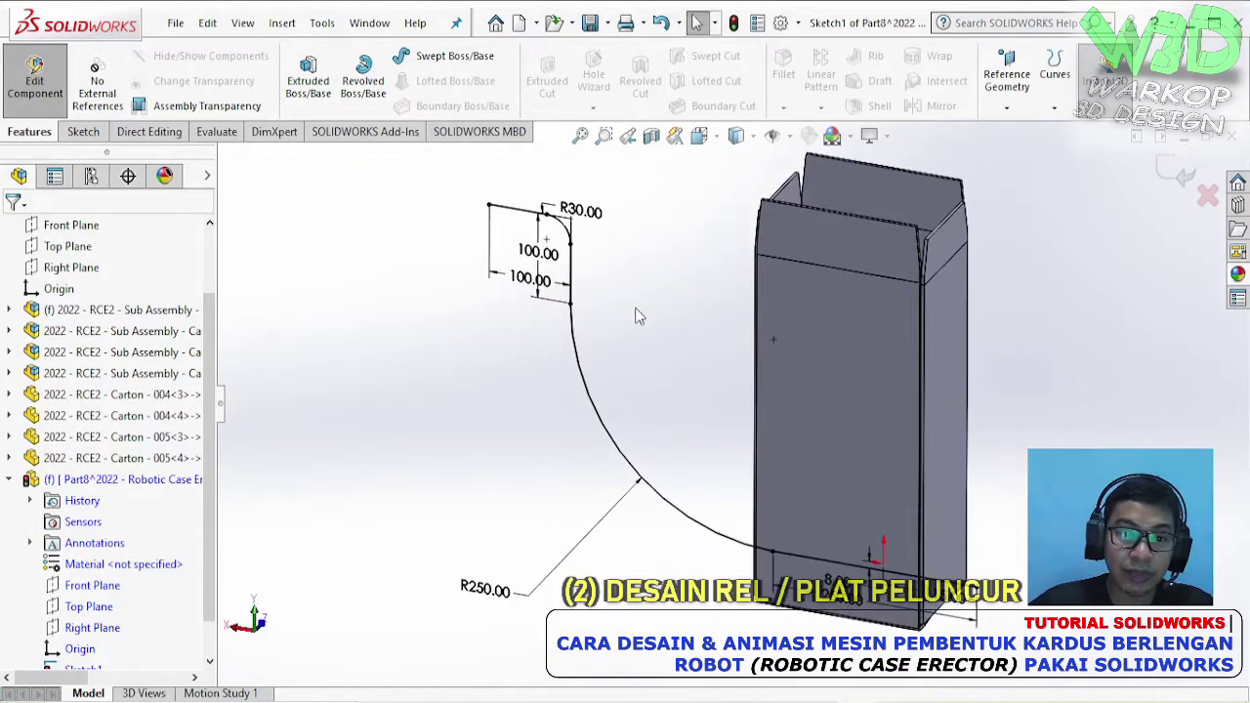
left_click(591, 215)
right_click(590, 214)
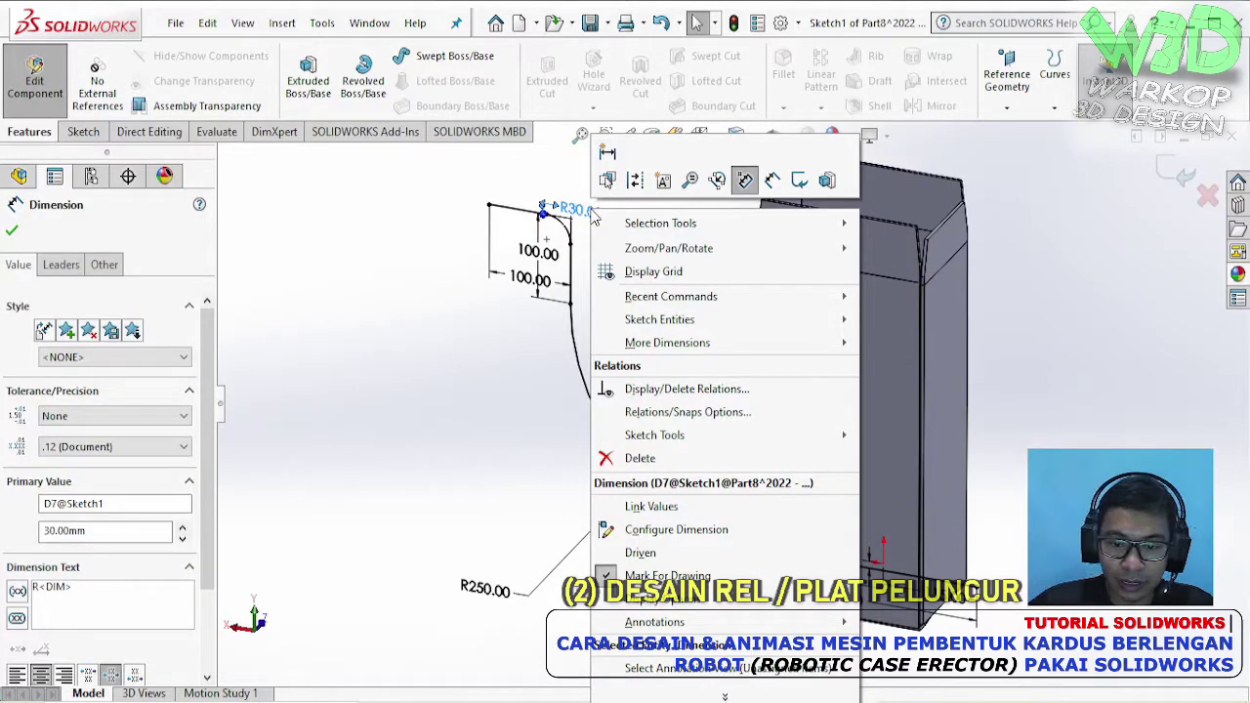
key("Escape")
key("Escape")
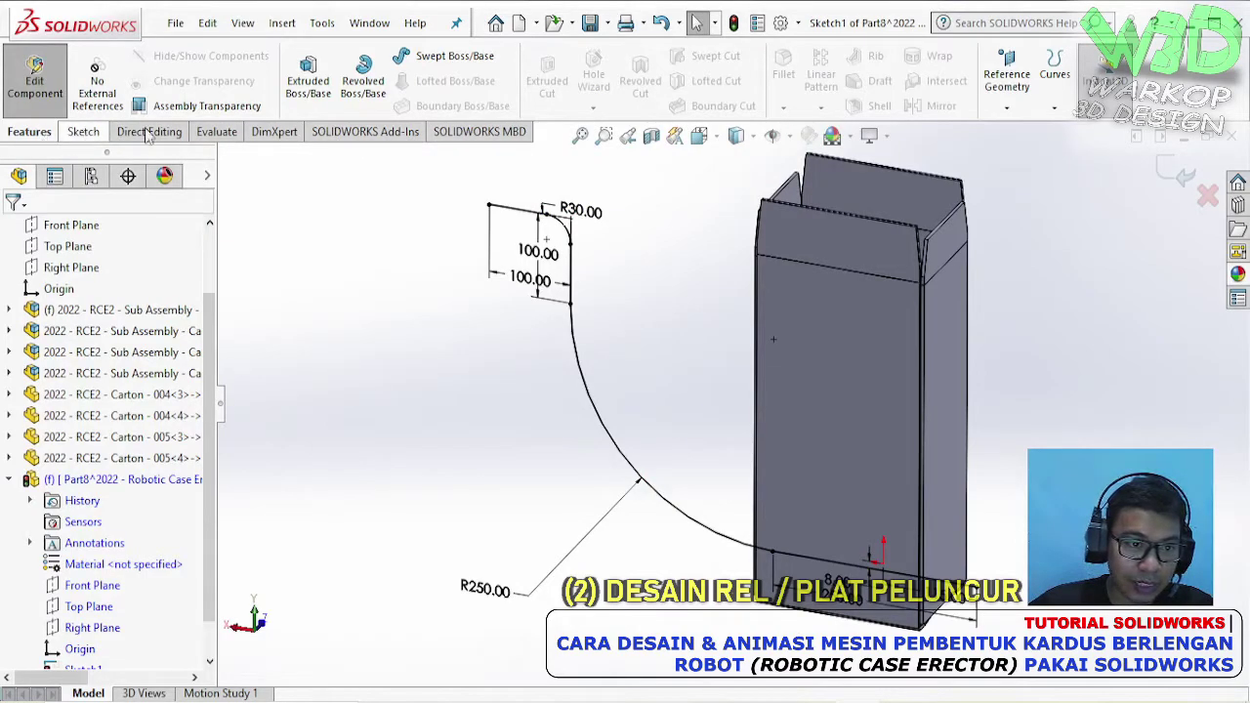
- Make the Sheet Metal command set available and switch to it
right_click(344, 131)
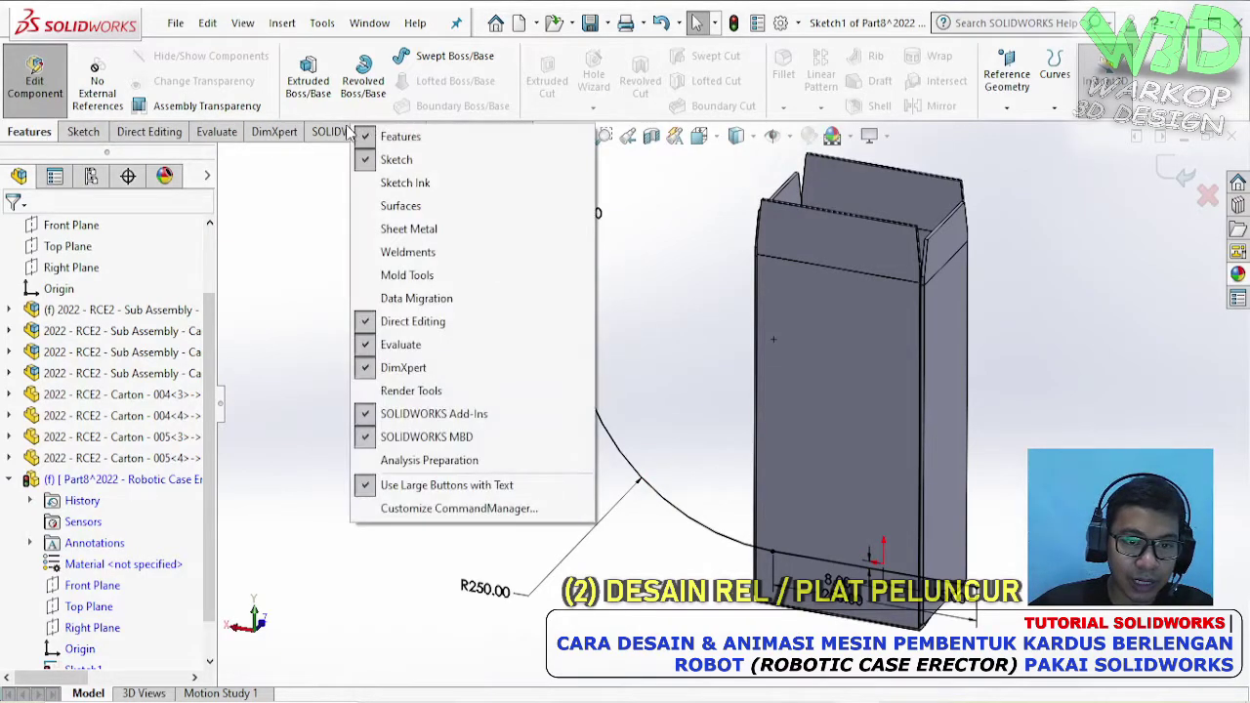
left_click(388, 233)
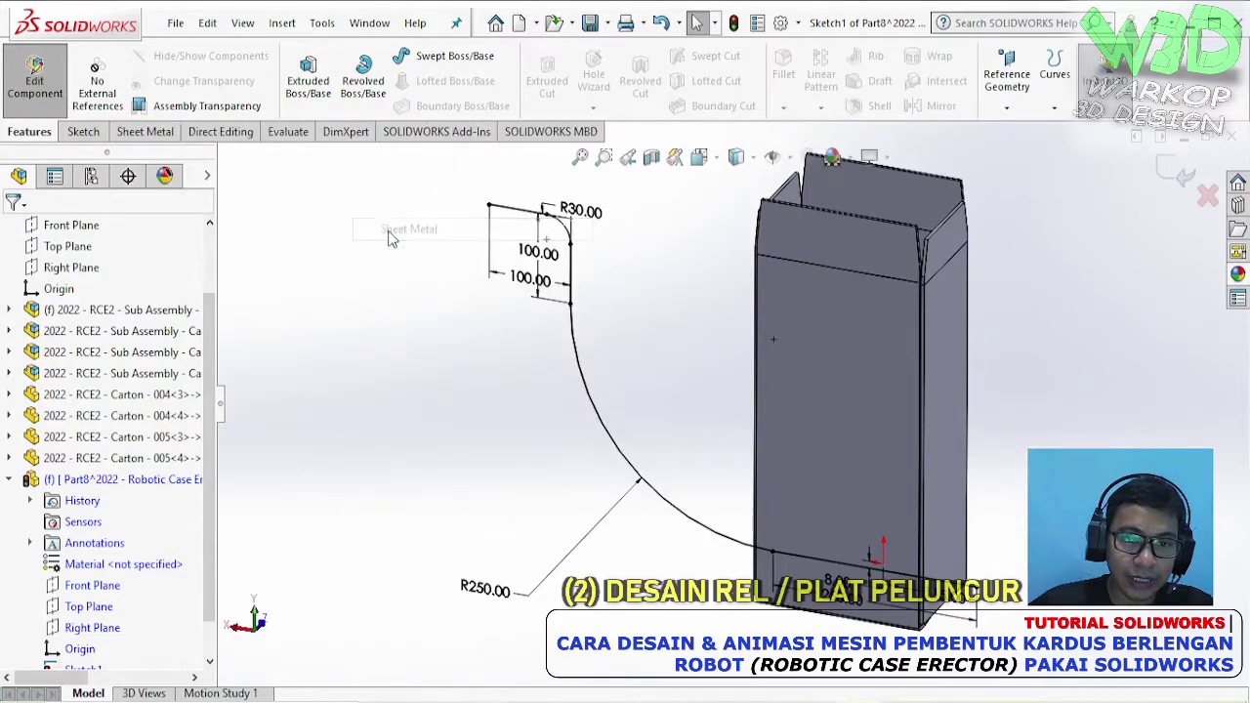
left_click(149, 134)
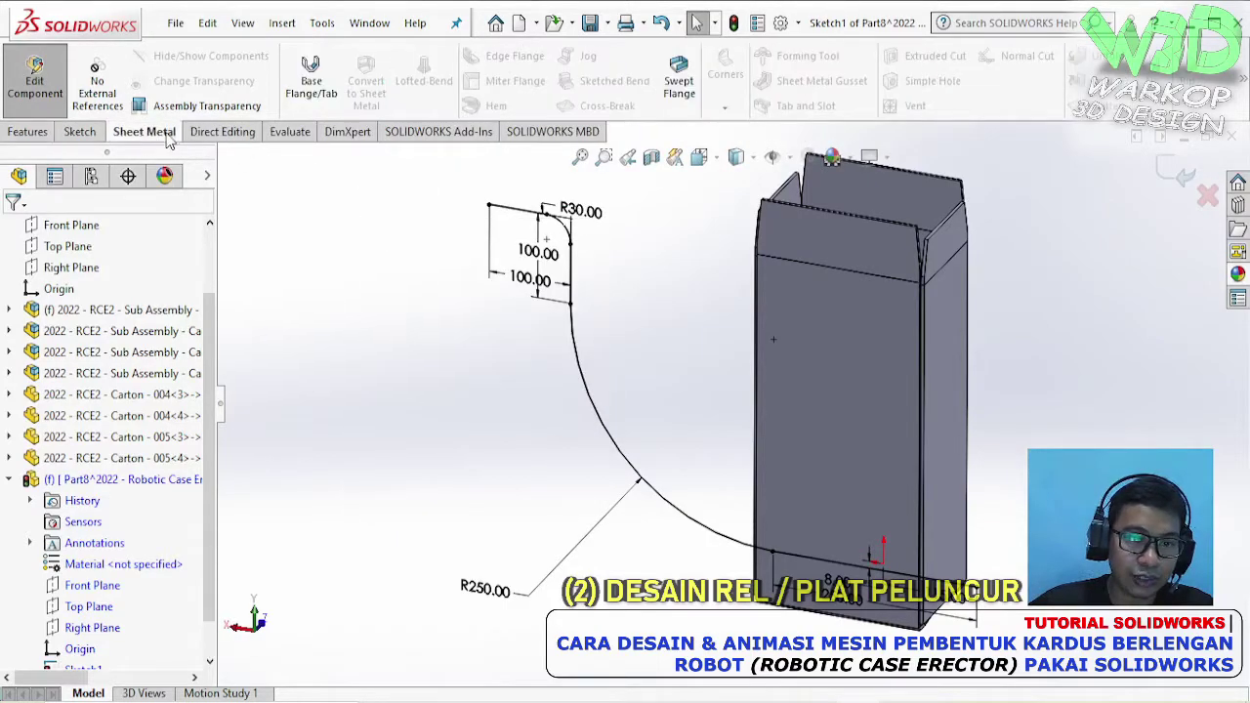
- Create a base flange from the curved profile sketch, reversed in direction with a blind depth of 100 mm
left_click(312, 88)
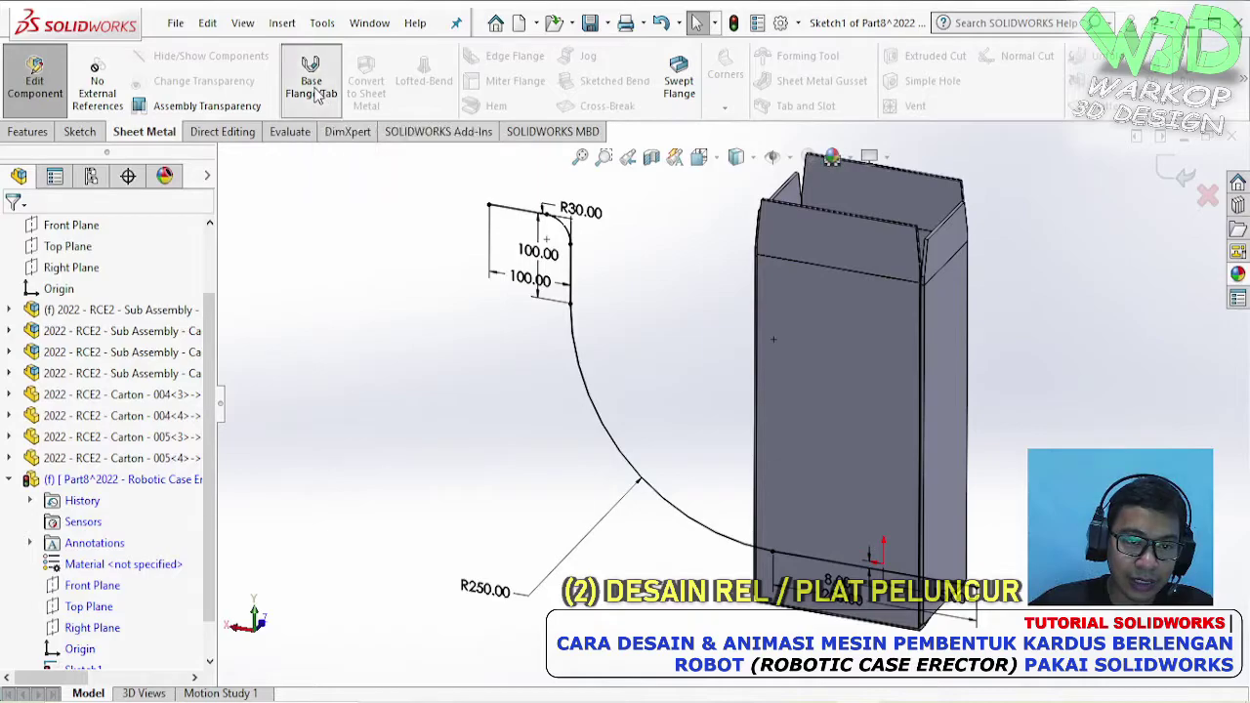
left_click(588, 365)
left_click(13, 285)
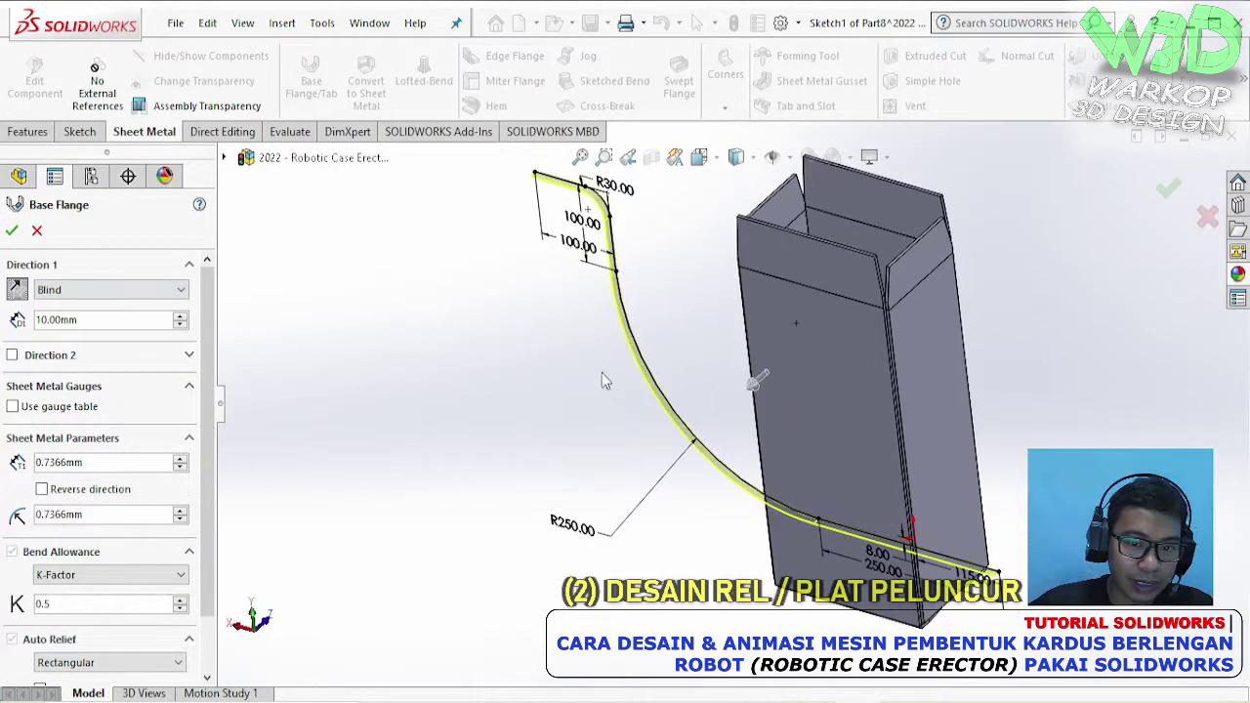
middle_click_drag(671, 377, 660, 400)
scroll(752, 417, "up", 2)
scroll(753, 417, "down", 1)
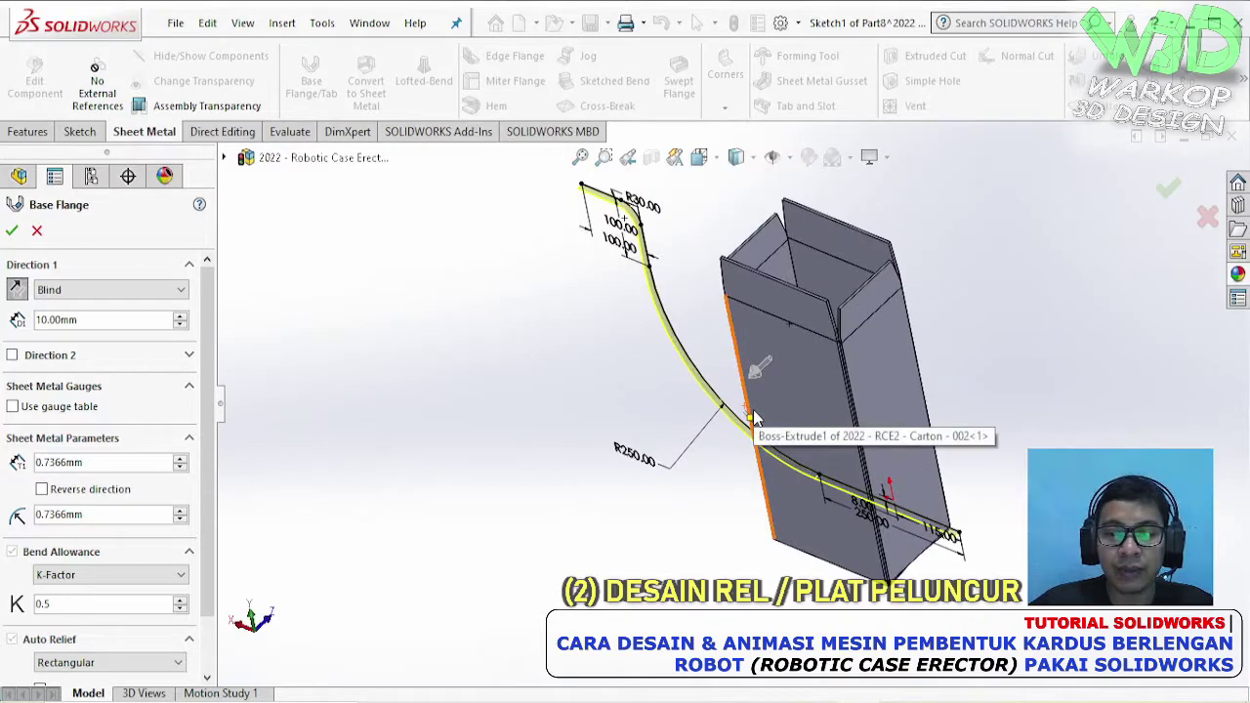
left_click_drag(760, 368, 708, 415)
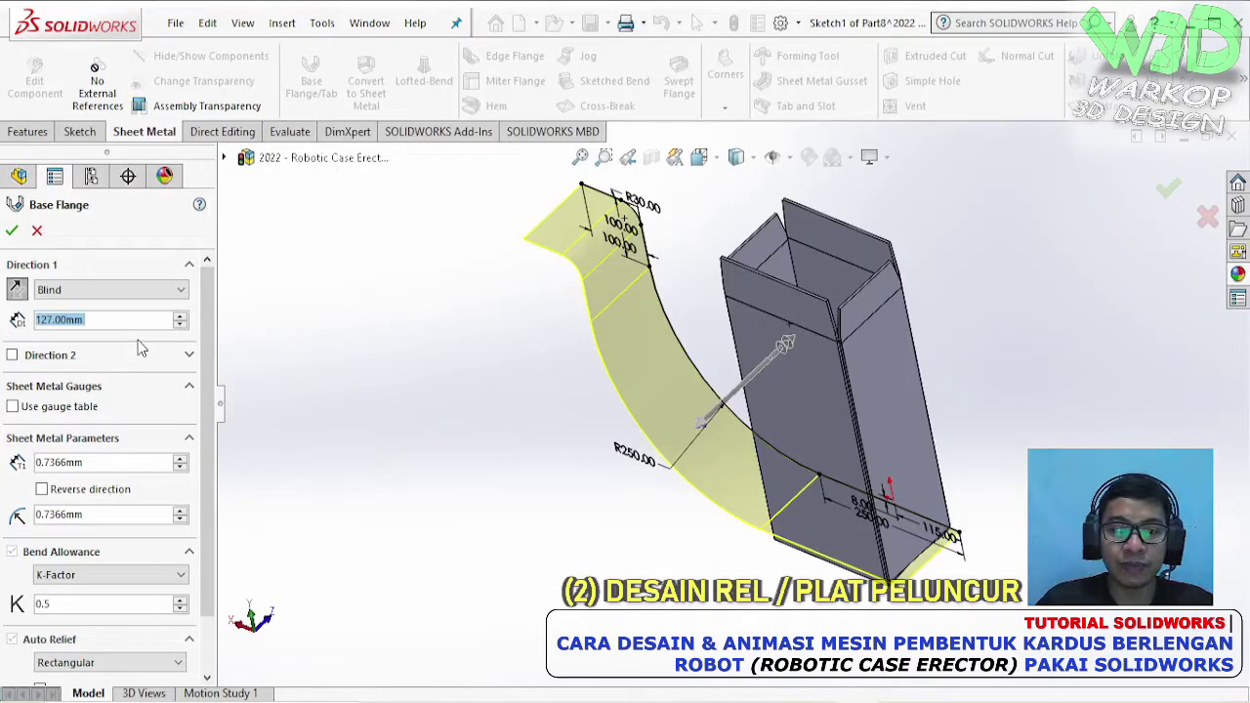
type("100")
key("Return")
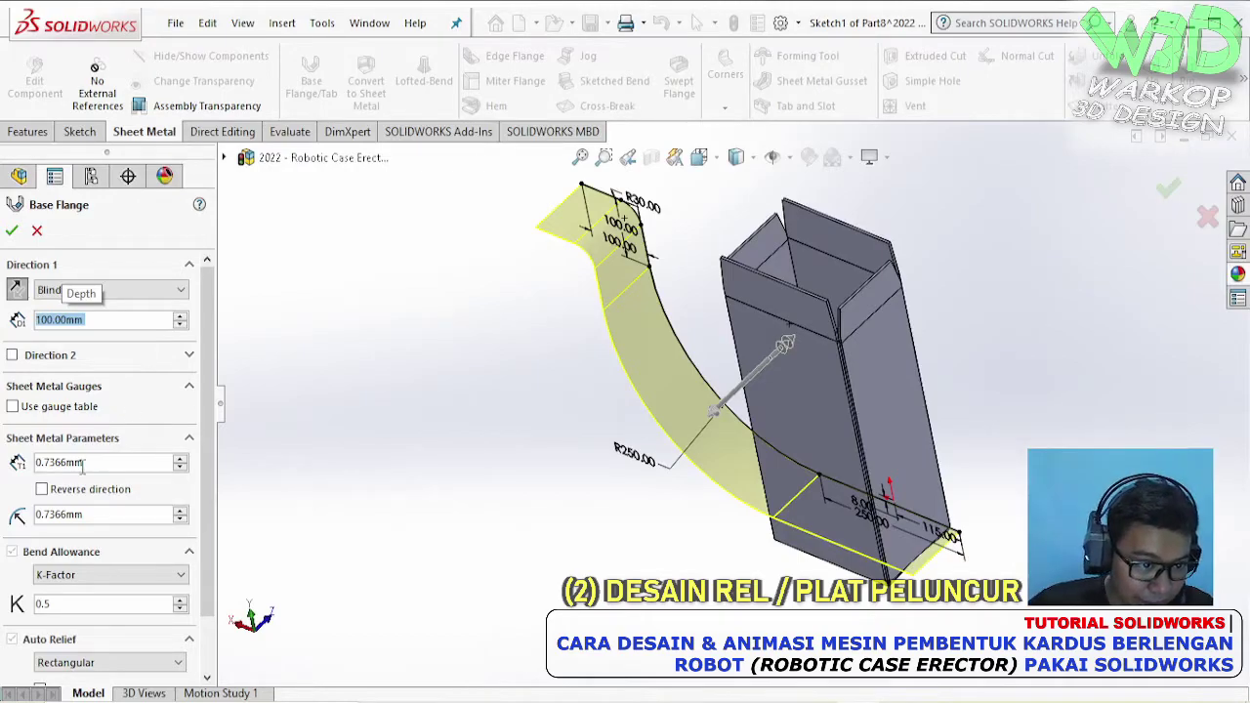
- Set the base flange's sheet metal thickness to 3 mm
left_click(147, 469)
middle_click_drag(982, 531, 1006, 428)
left_click_drag(88, 466, 2, 449)
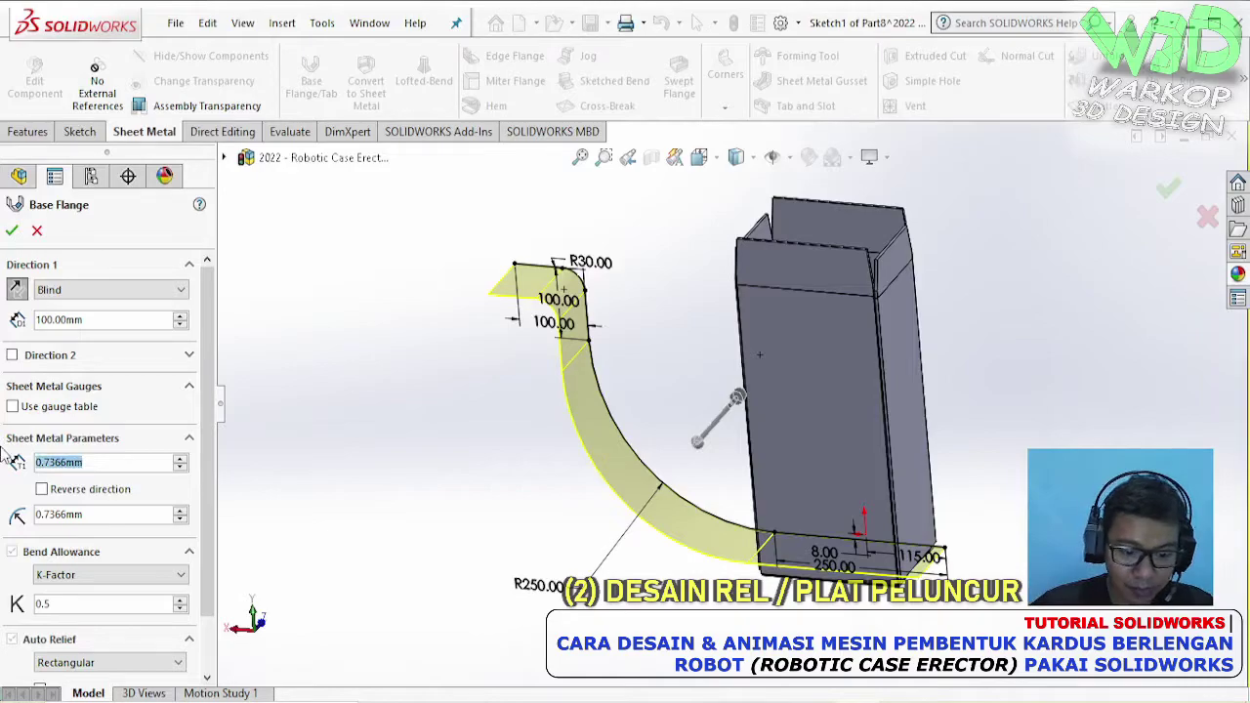
type("3")
key("Return")
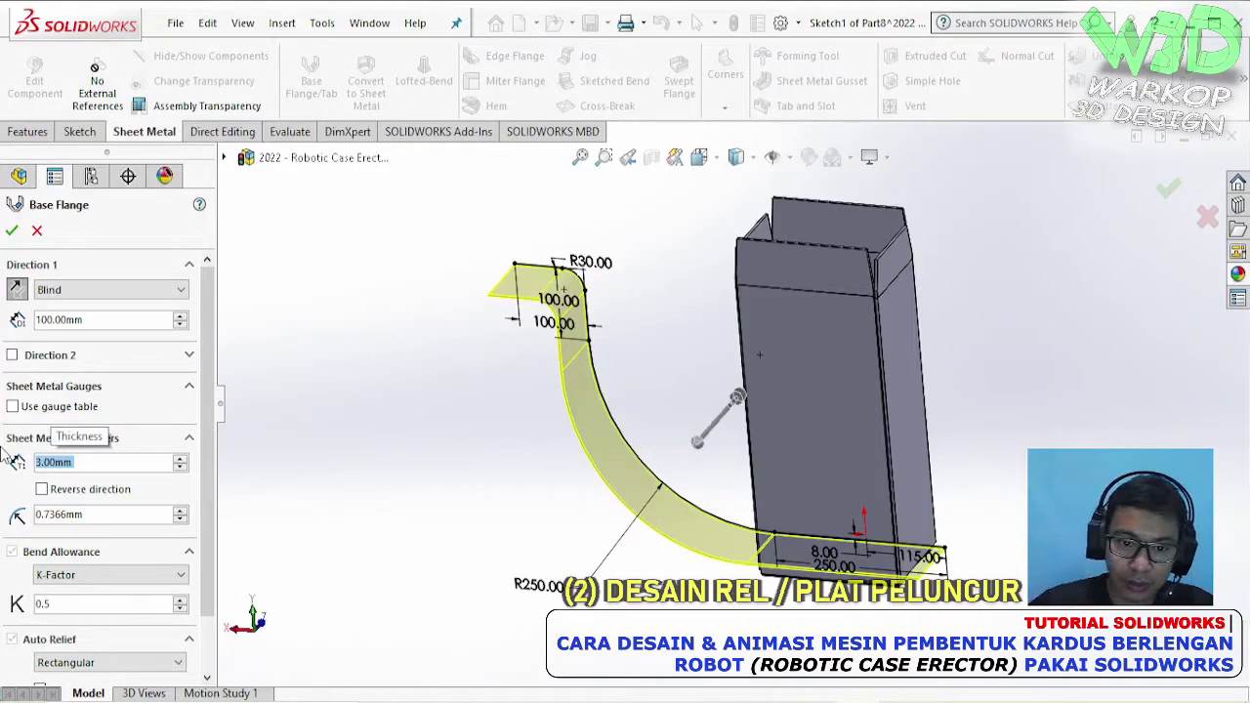
scroll(846, 605, "down", 3)
middle_click_drag(842, 552, 863, 360)
scroll(810, 420, "up", 3)
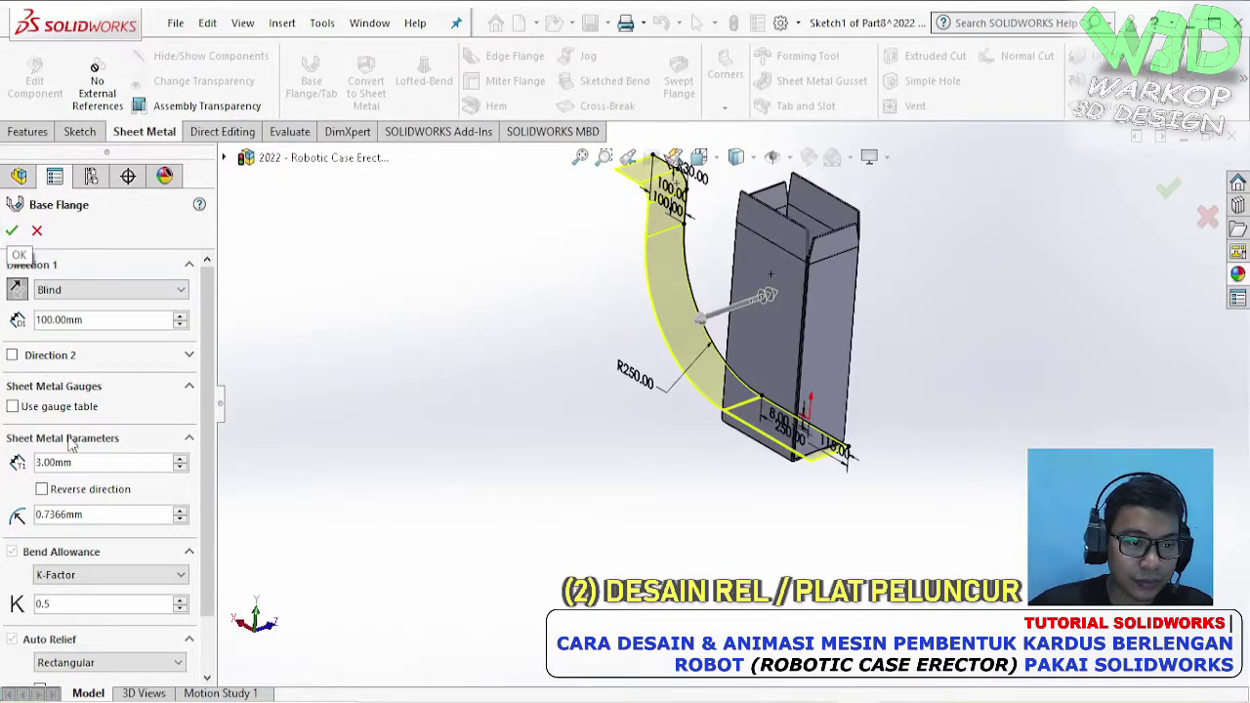
- Set the sheet metal thickness to 5 mm, complete the base flange and return to editing the assembly
middle_click_drag(567, 388, 588, 410)
double_click(96, 465)
left_click_drag(135, 464, 5, 455)
type("5")
key("Return")
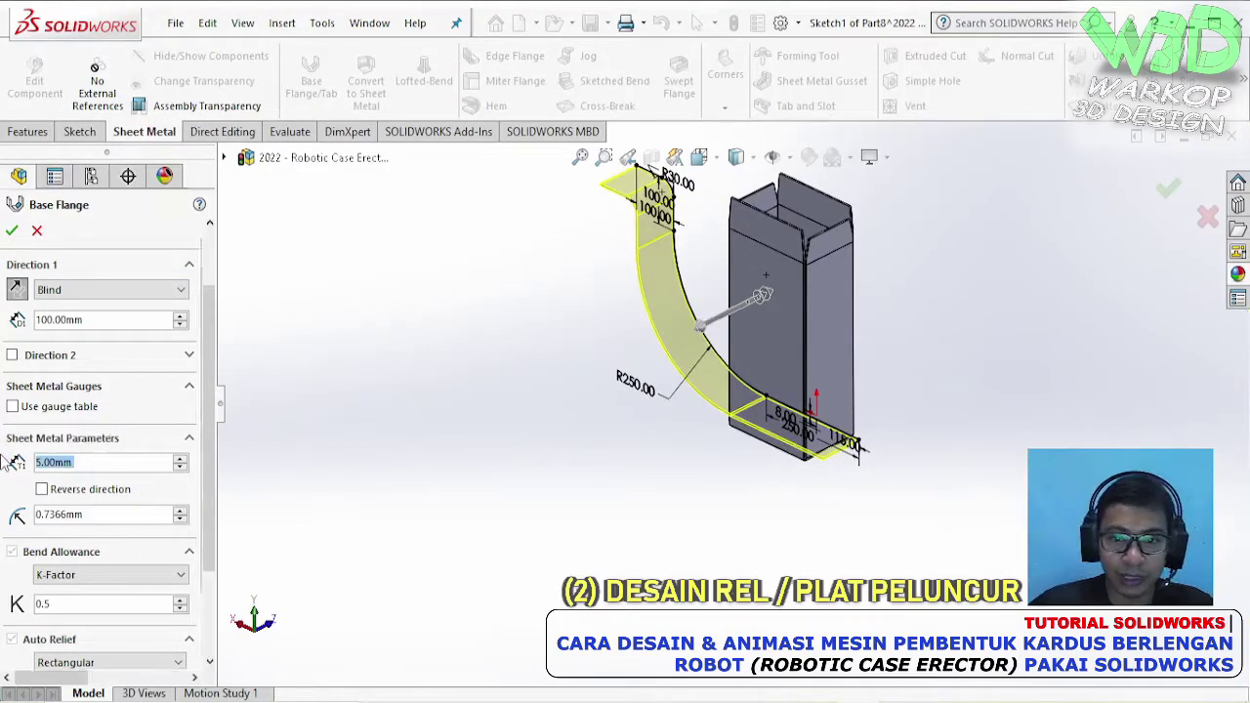
right_click(137, 482)
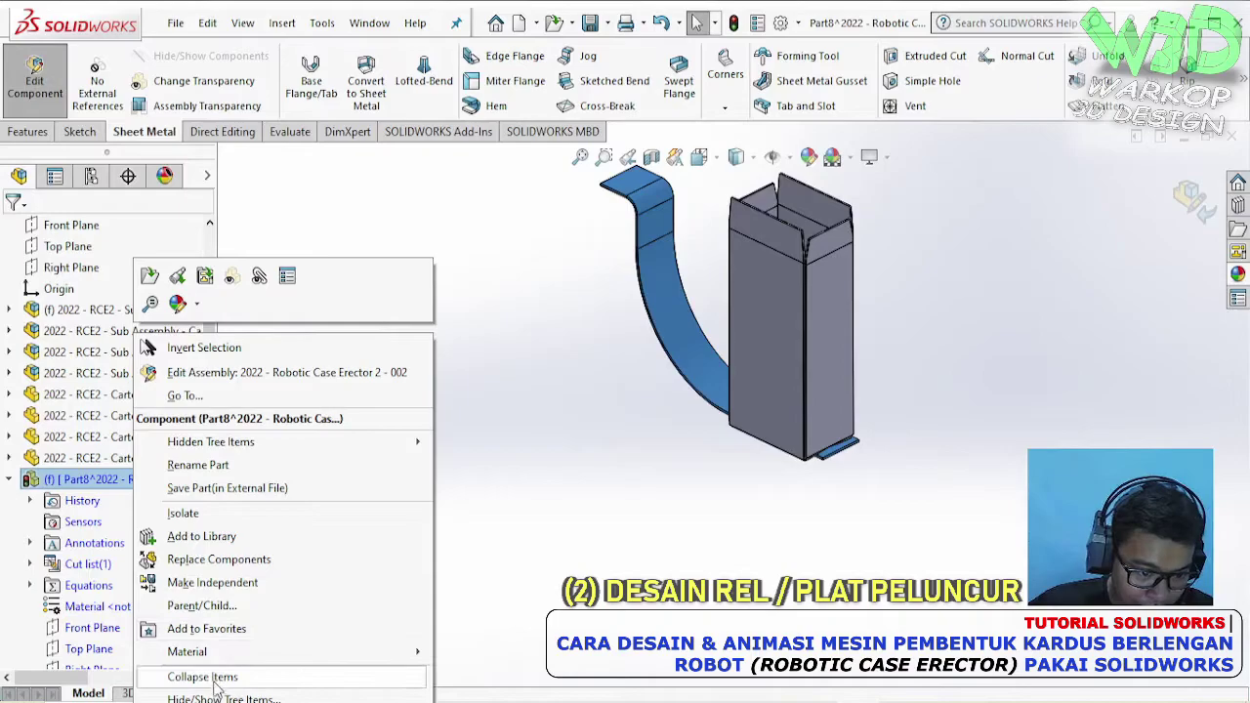
left_click(254, 372)
- Measure between the midpoint of the plate's end edge and the midpoint of the carton's lower edge above it
middle_click_drag(770, 470, 823, 547)
scroll(706, 499, "up", 3)
middle_click_drag(706, 500, 644, 478)
scroll(645, 478, "up", 2)
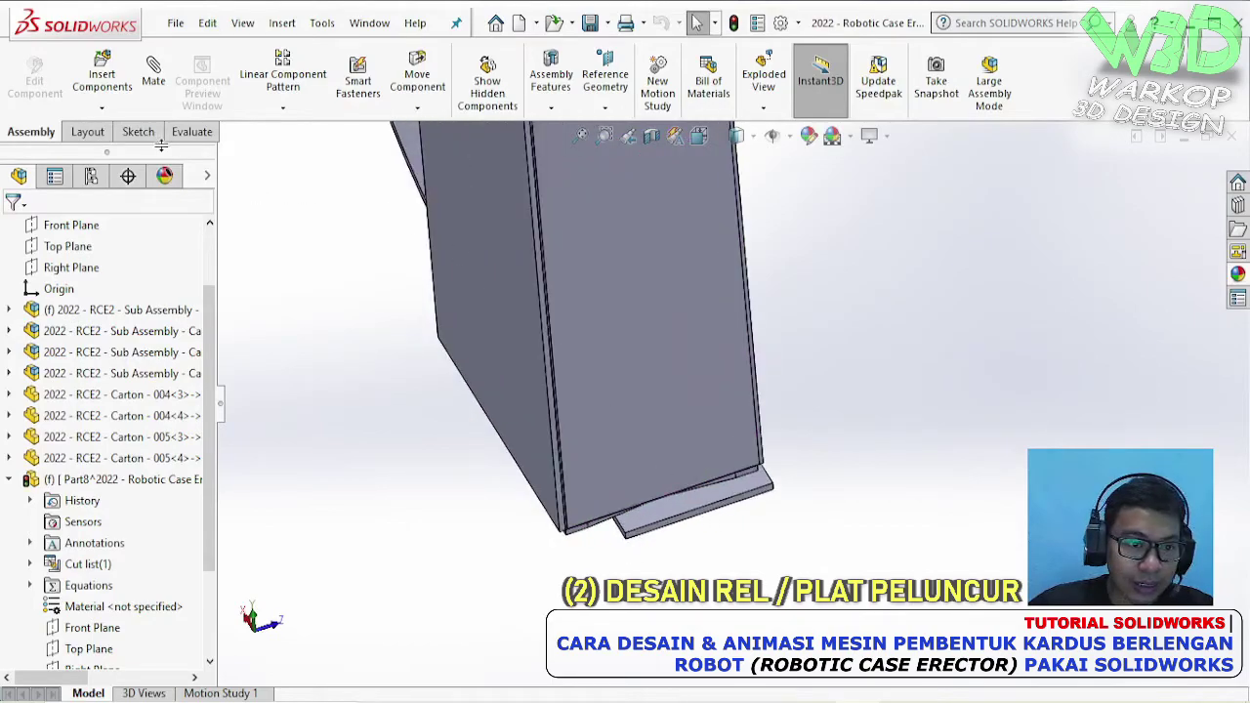
left_click(192, 132)
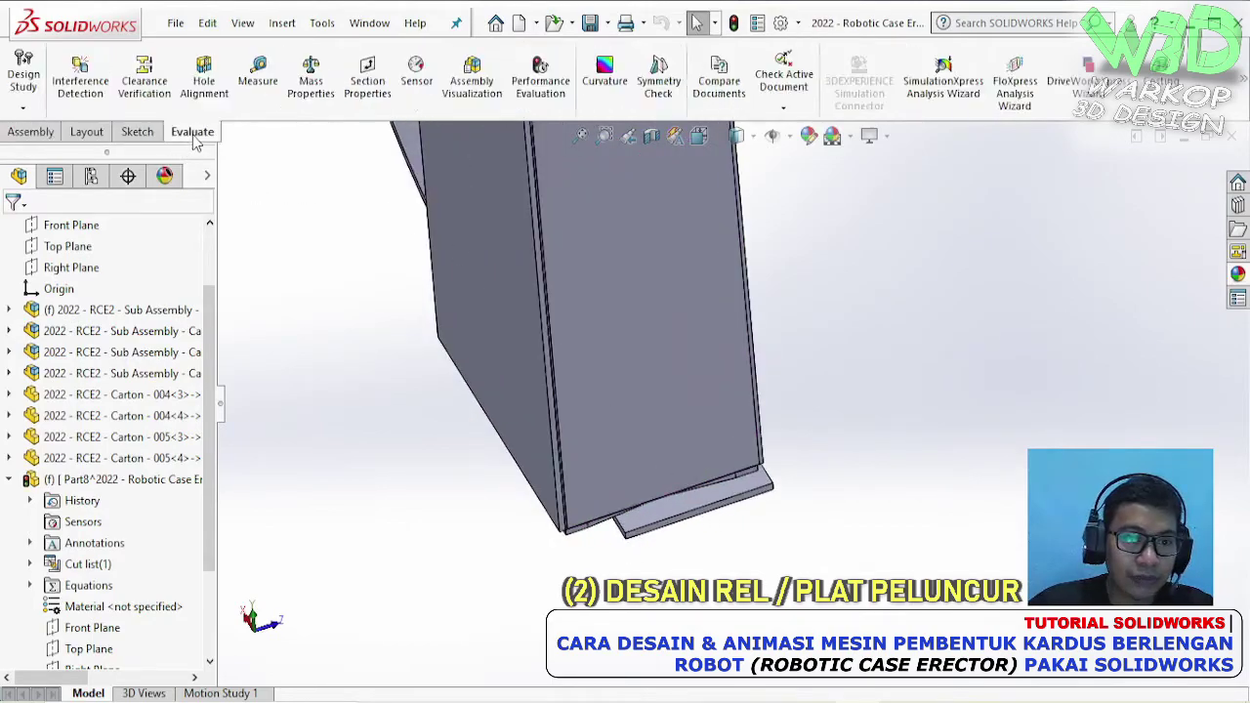
left_click(256, 78)
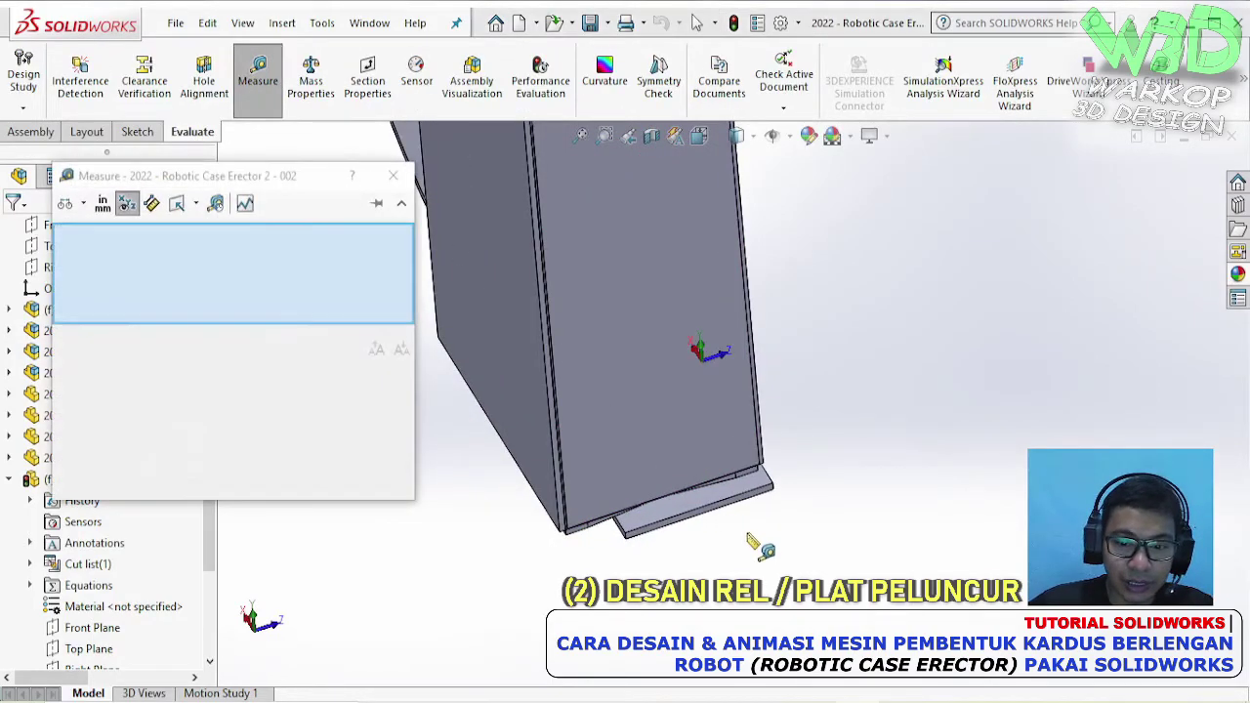
left_click(703, 509)
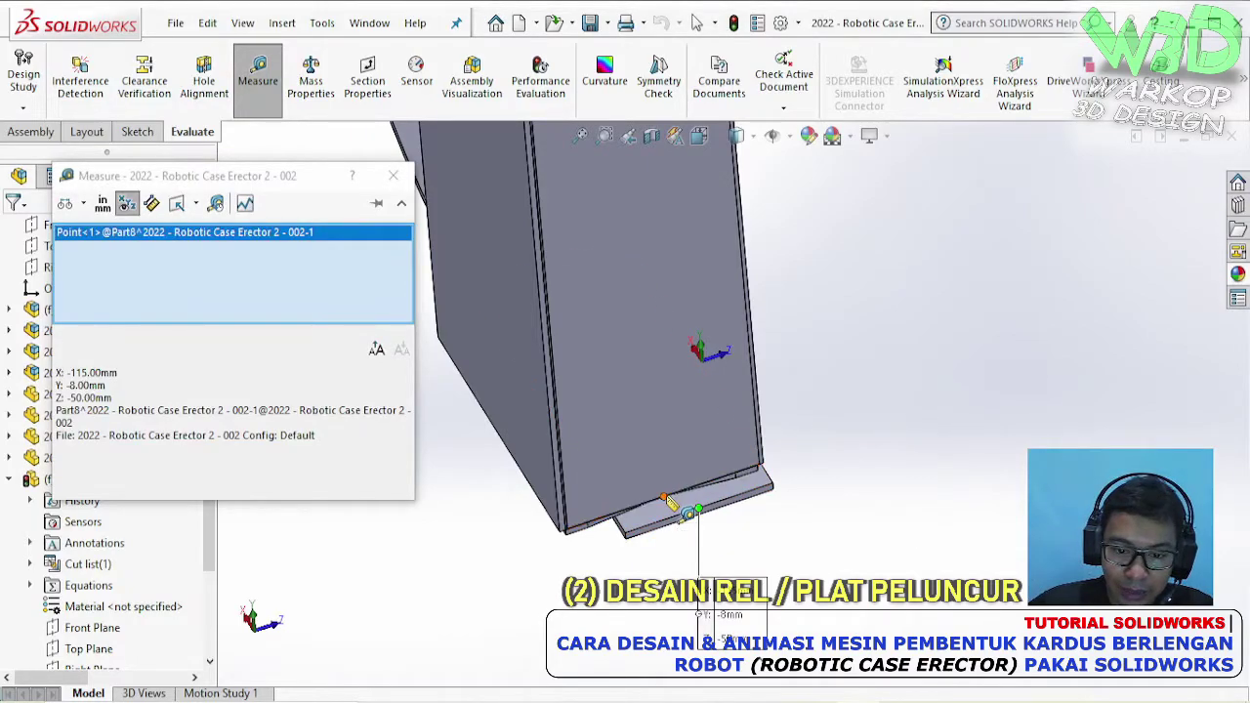
scroll(686, 515, "down", 6)
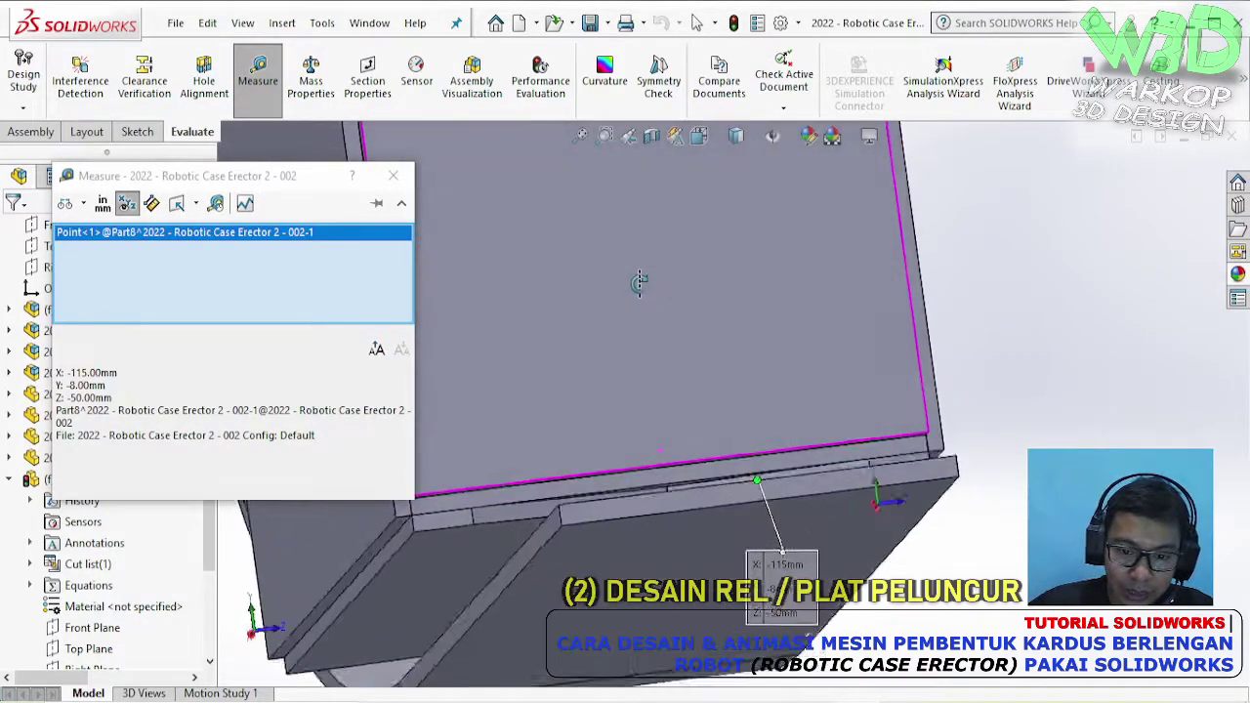
scroll(674, 468, "up", 2)
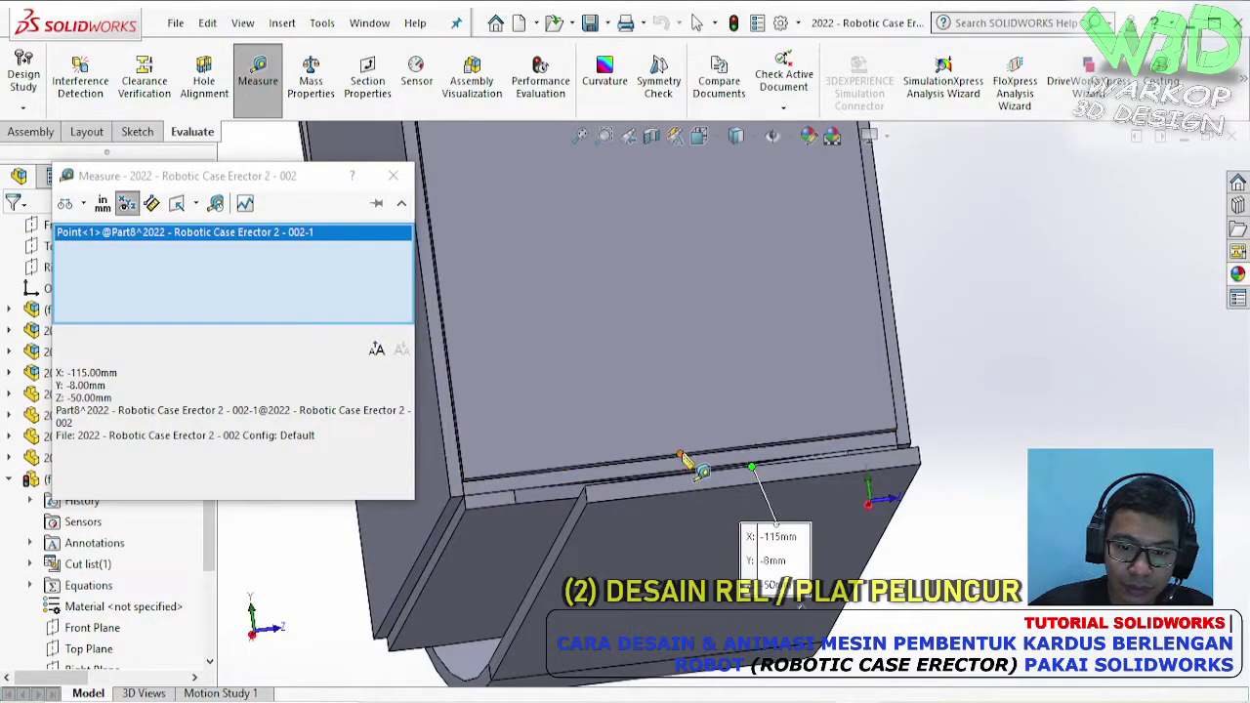
left_click(681, 455)
key("Escape")
scroll(757, 425, "up", 5)
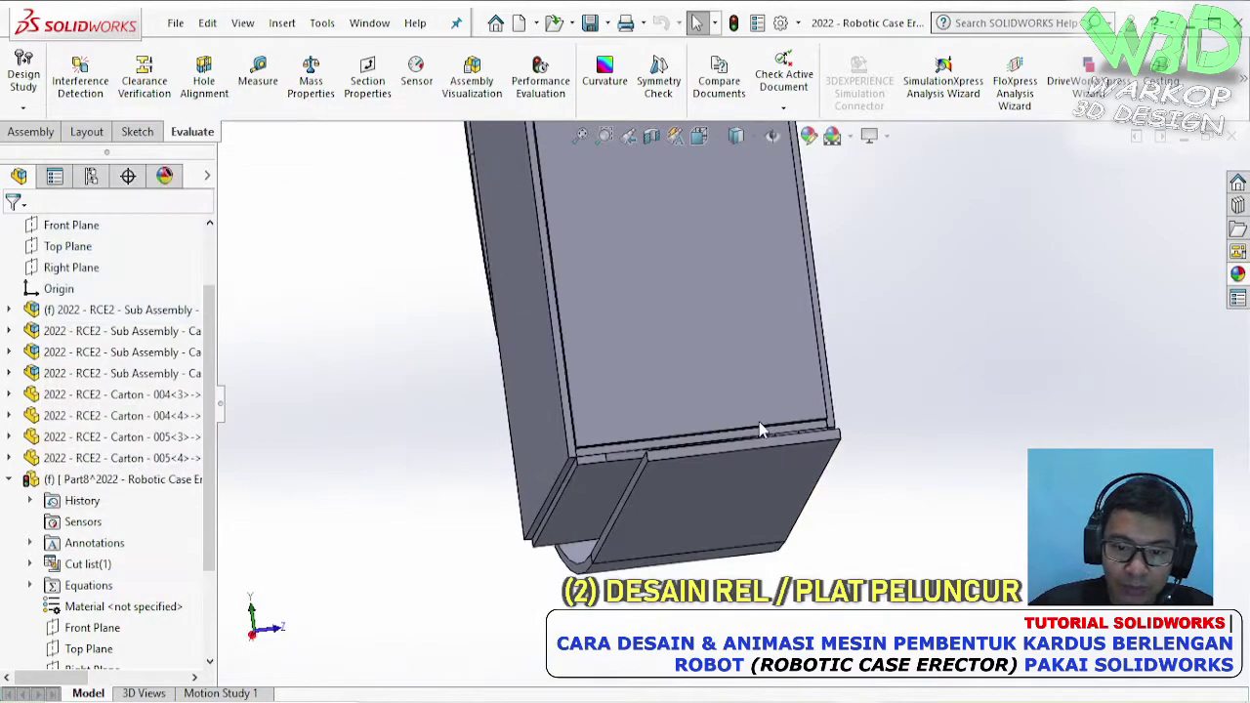
- Float the slider plate component so that it is free to move in the assembly
middle_click_drag(750, 420, 674, 272)
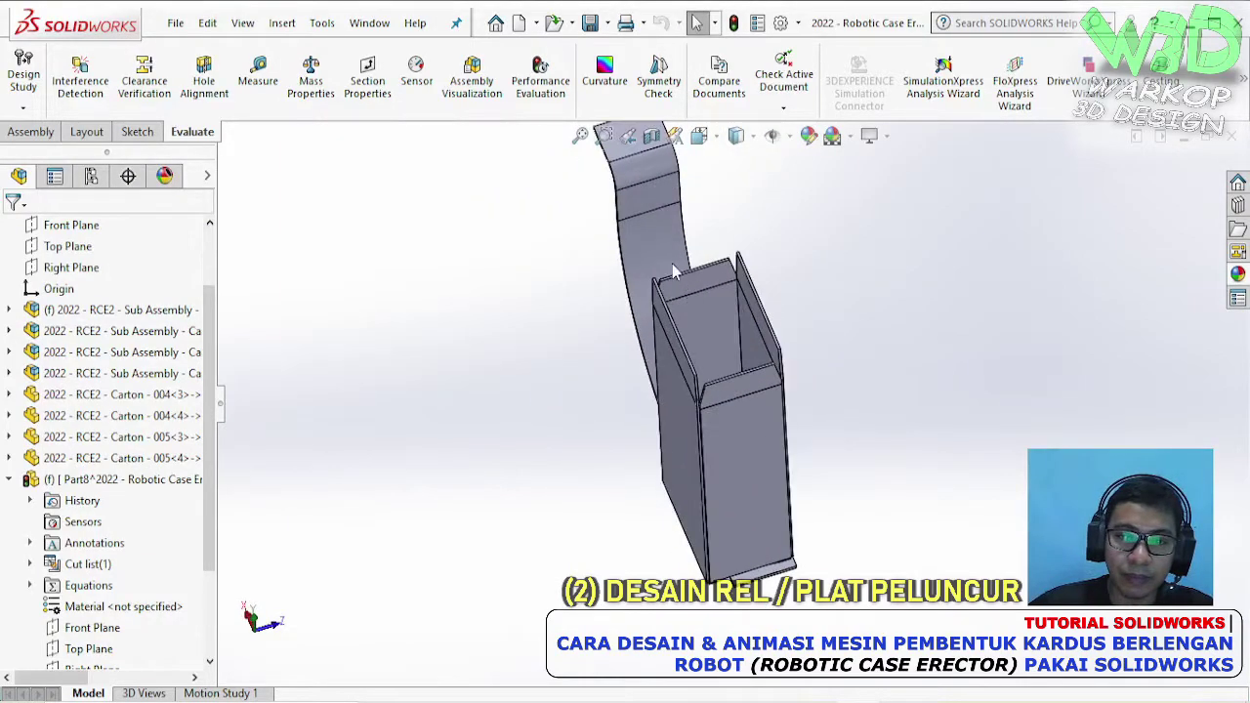
right_click(670, 265)
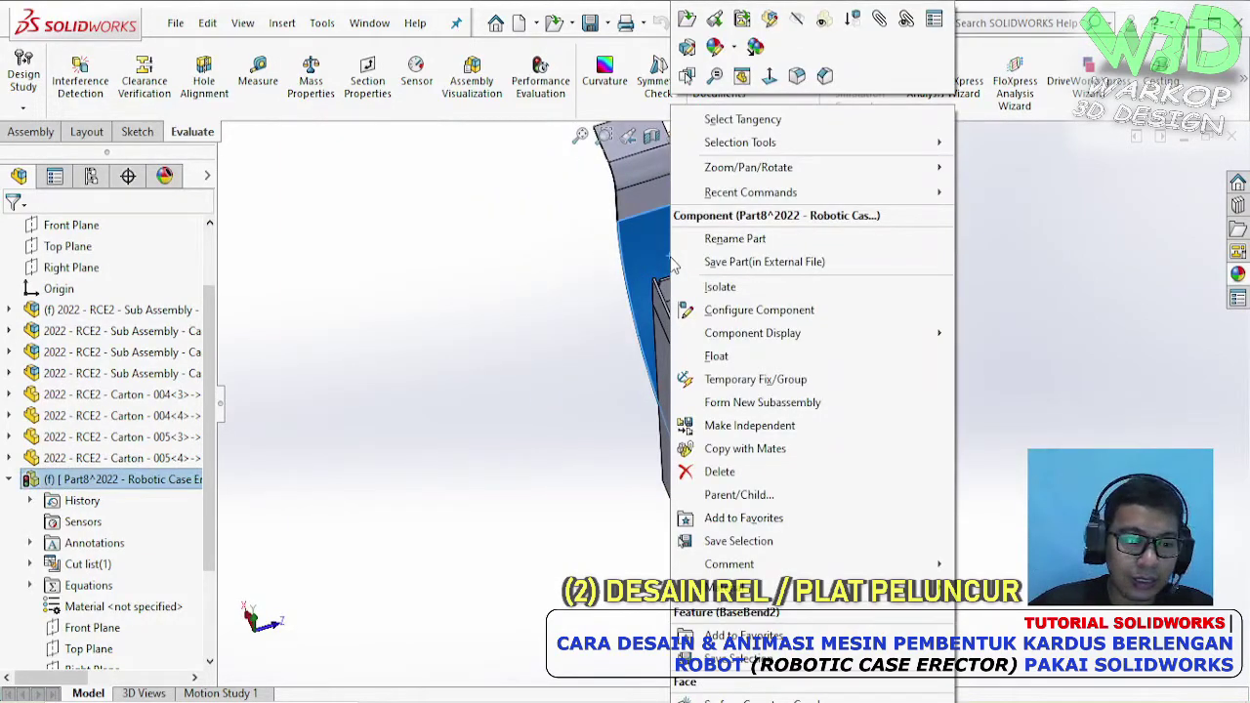
left_click(718, 357)
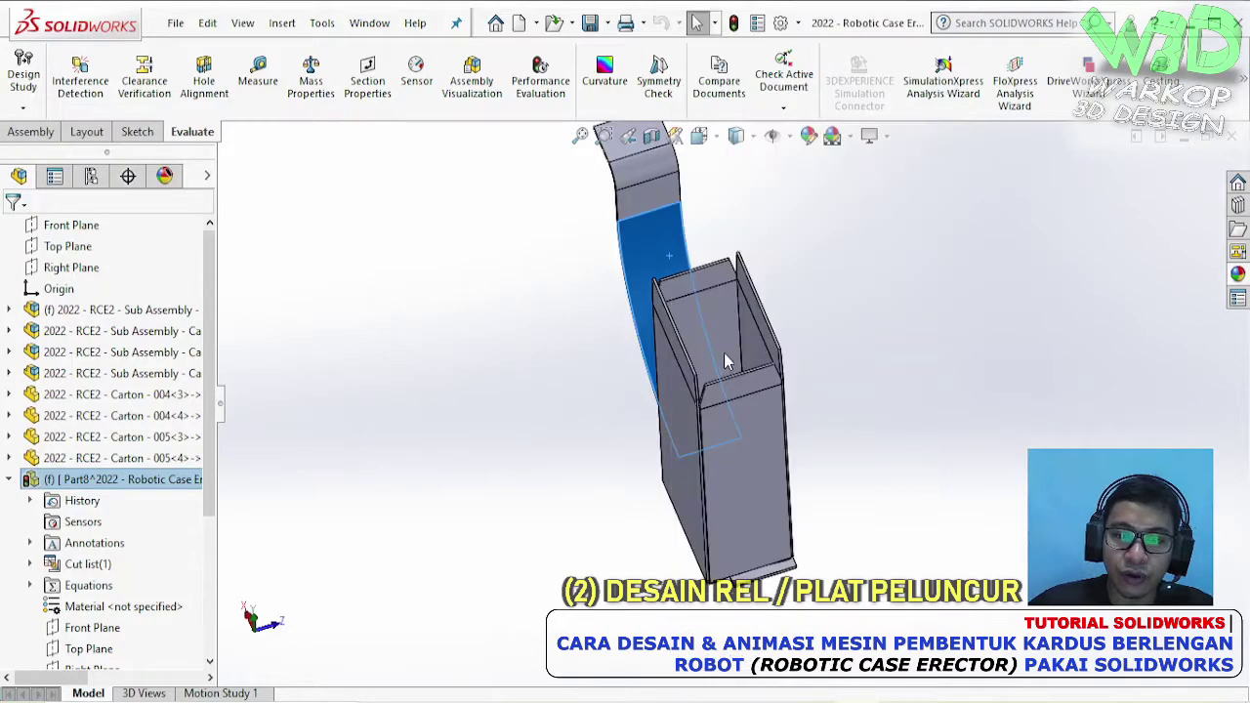
- Move the slider plate by a delta of -19 mm along Z
left_click(655, 245)
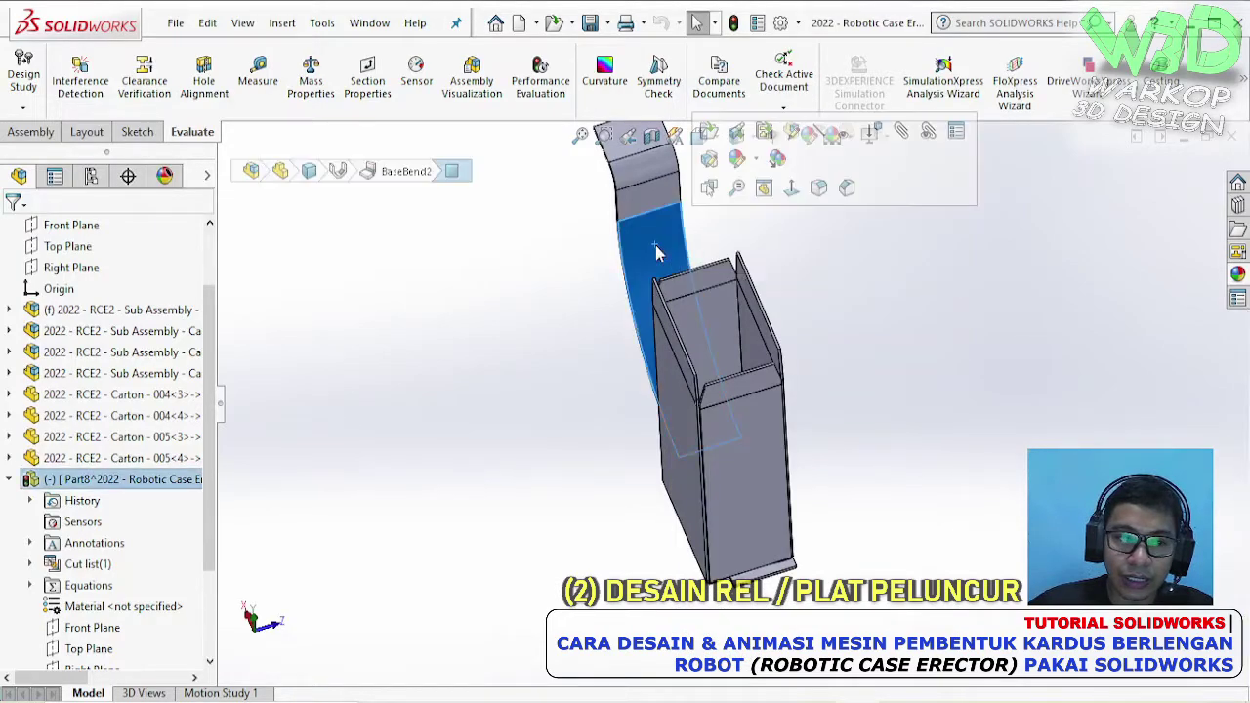
left_click(31, 132)
left_click(417, 78)
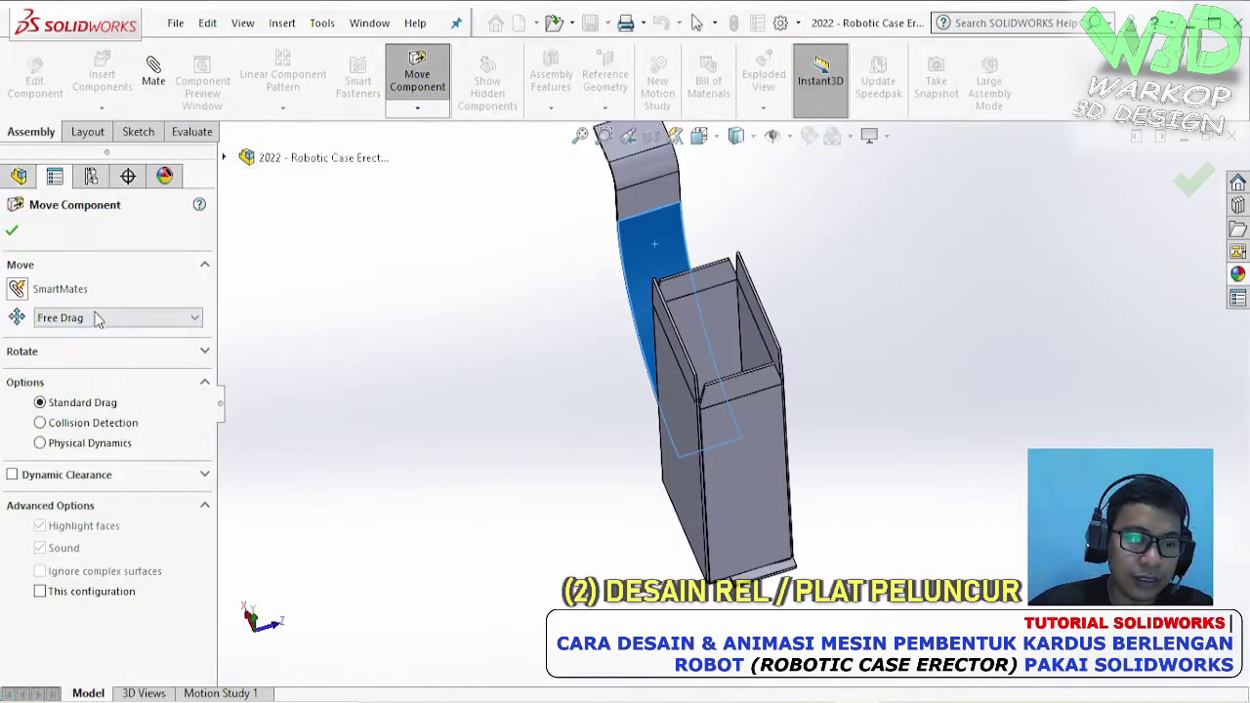
left_click(98, 314)
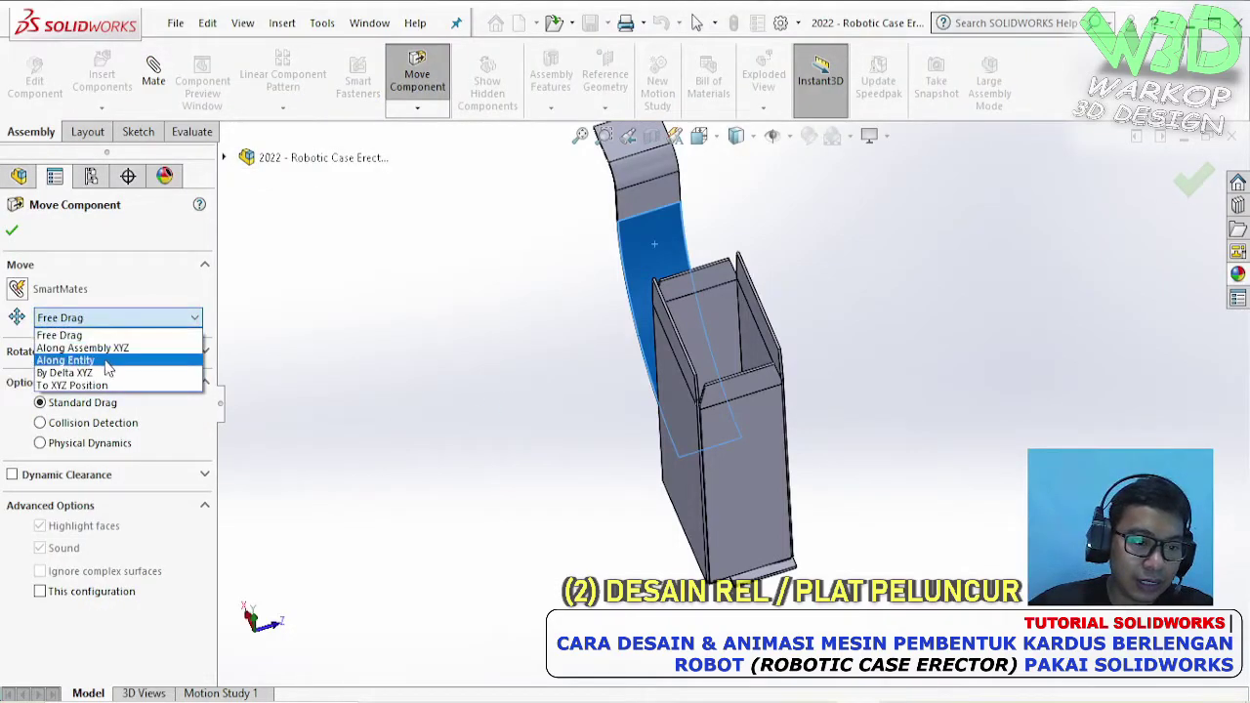
left_click(83, 374)
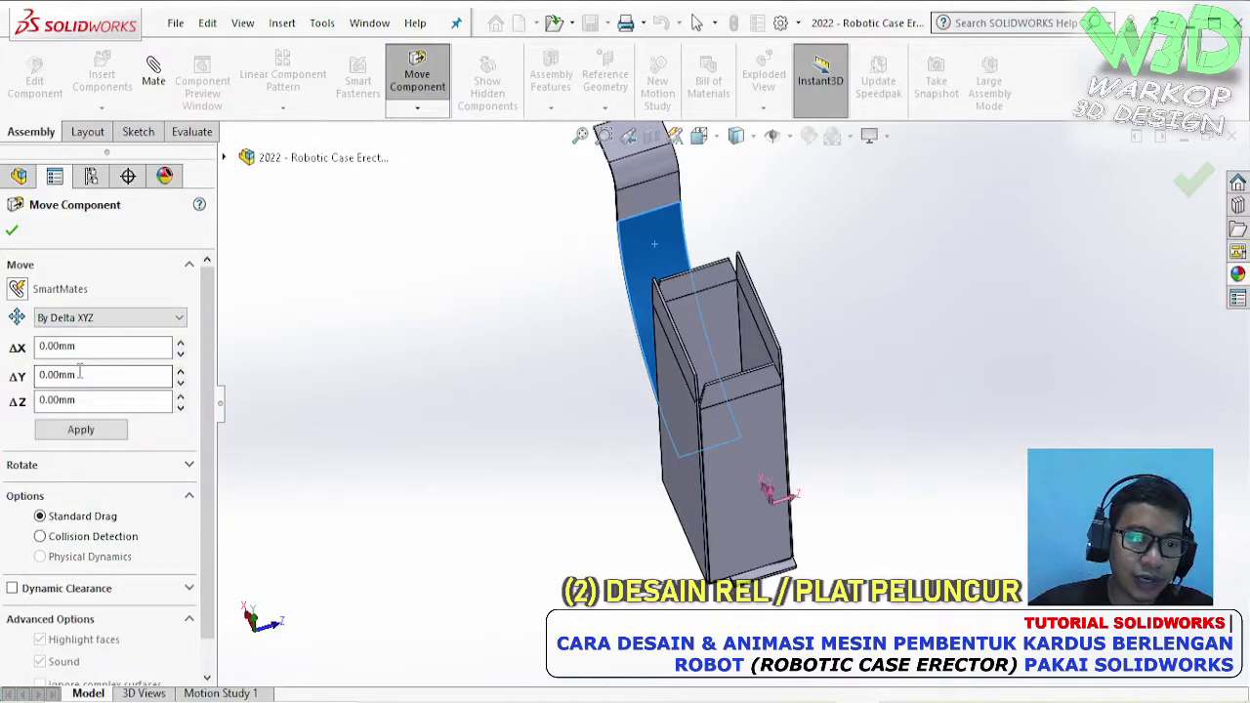
left_click_drag(131, 403, 21, 402)
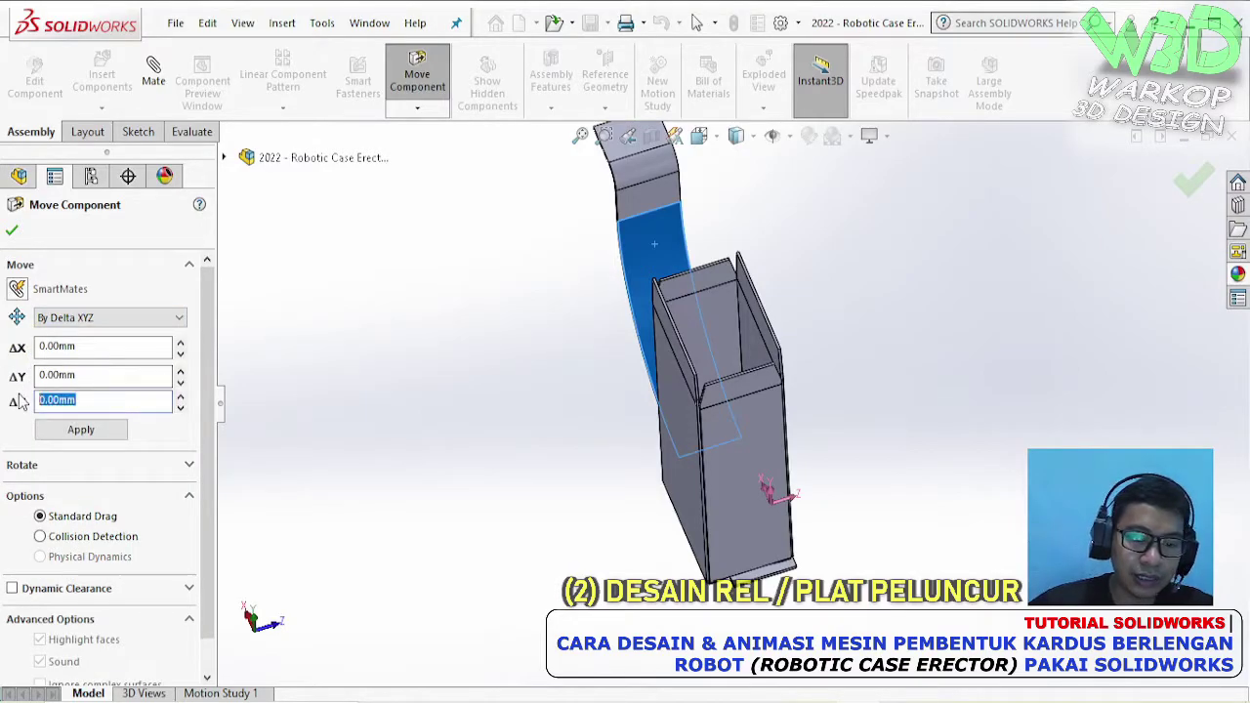
type("-19")
left_click(84, 431)
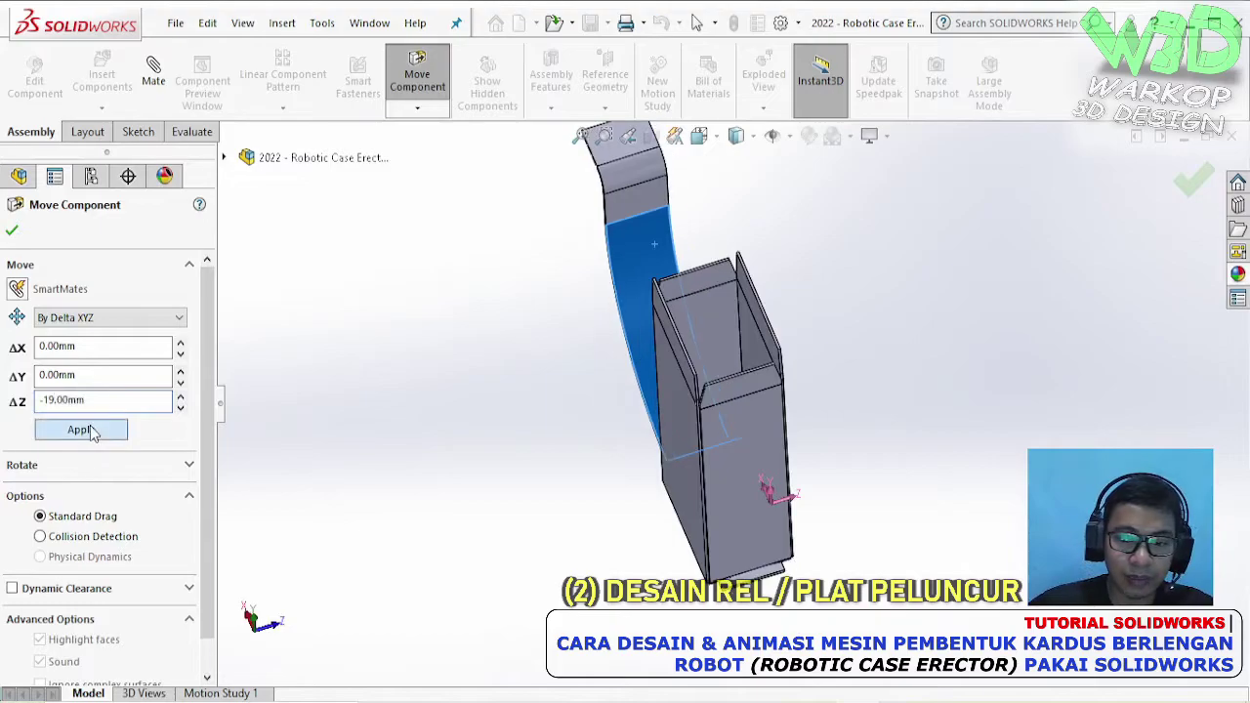
left_click(13, 232)
- Fix the slider plate component in place in the assembly
right_click(137, 488)
left_click(195, 371)
middle_click_drag(683, 332, 259, 496)
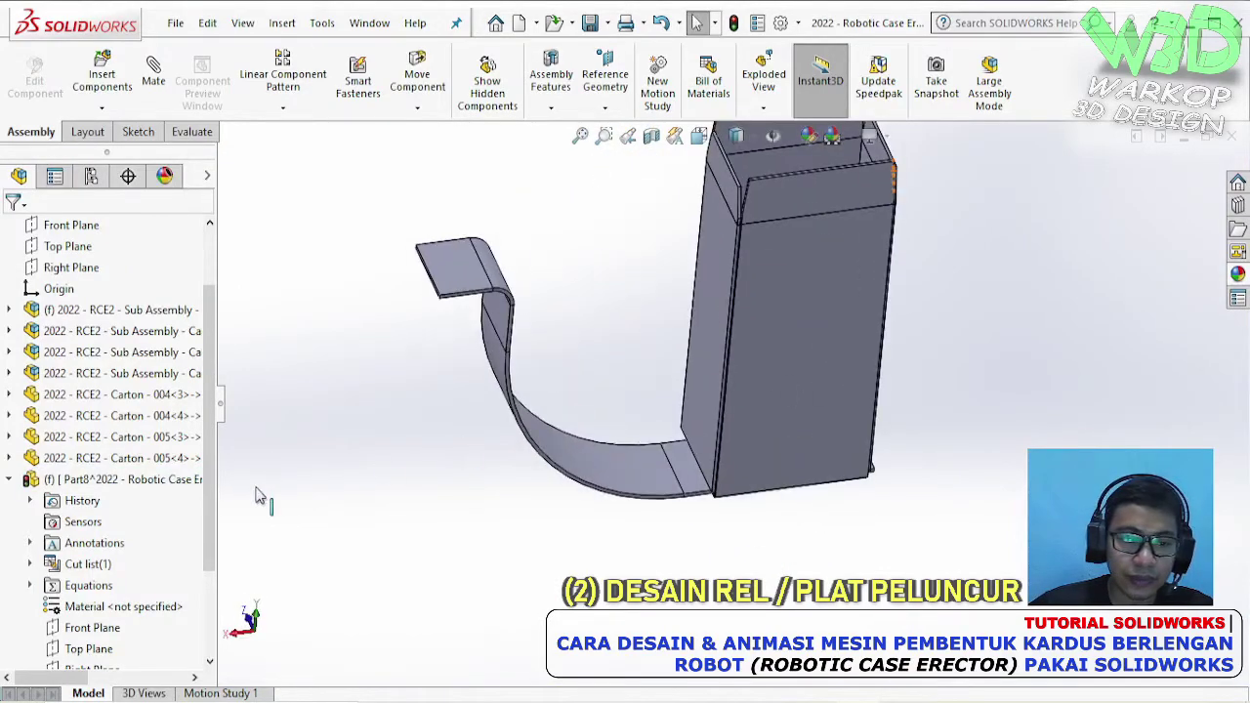
- Open the slider plate part in its own window and choose the 1.2. 3D Parts folder for saving it
left_click(157, 480)
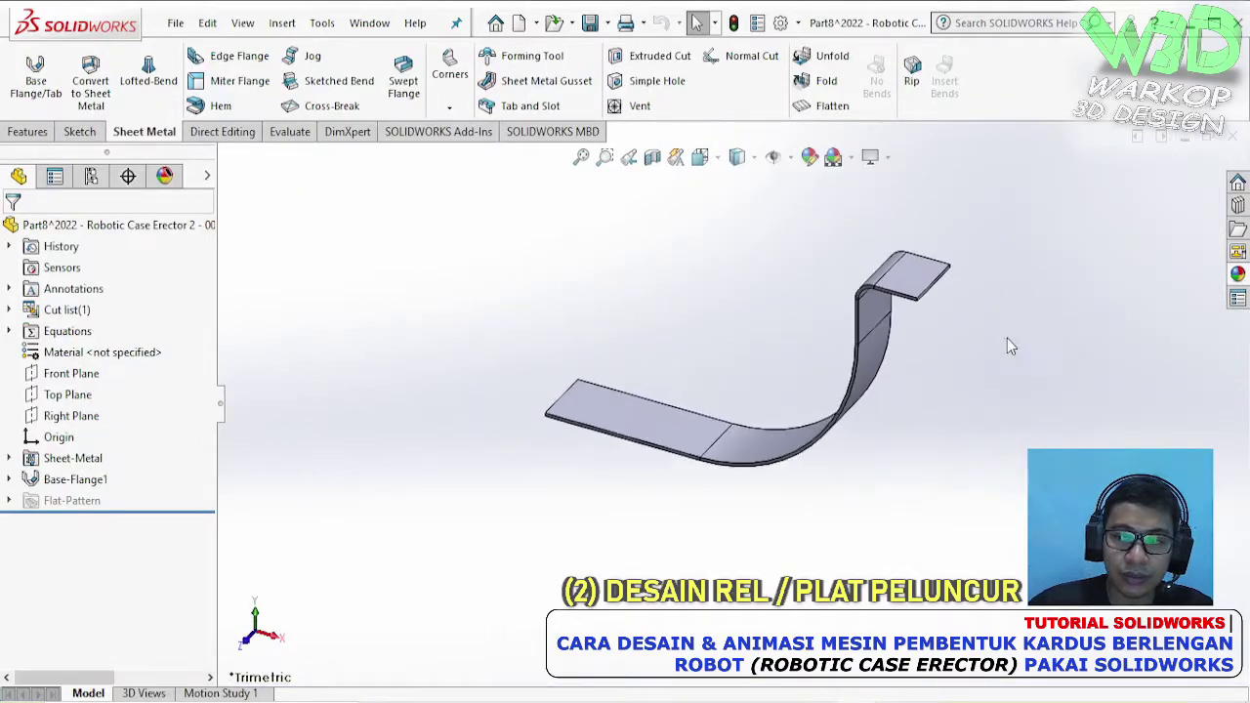
left_click(175, 22)
left_click(231, 264)
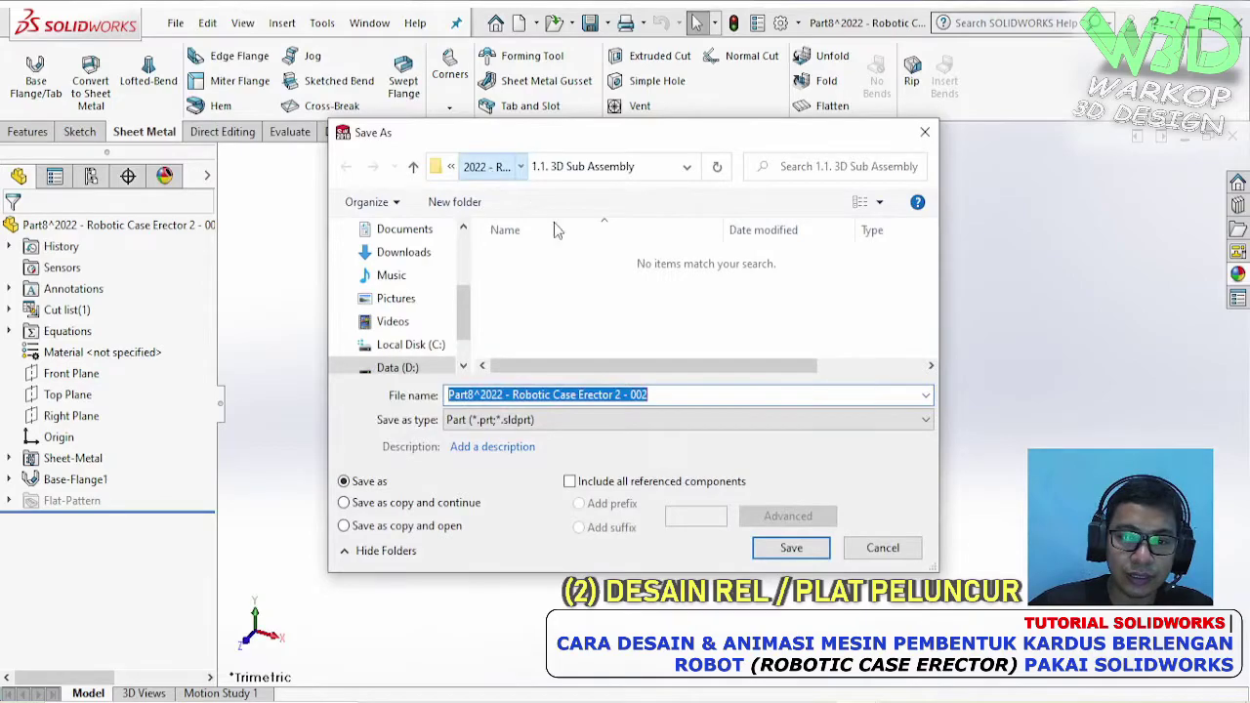
left_click(486, 166)
left_click(565, 293)
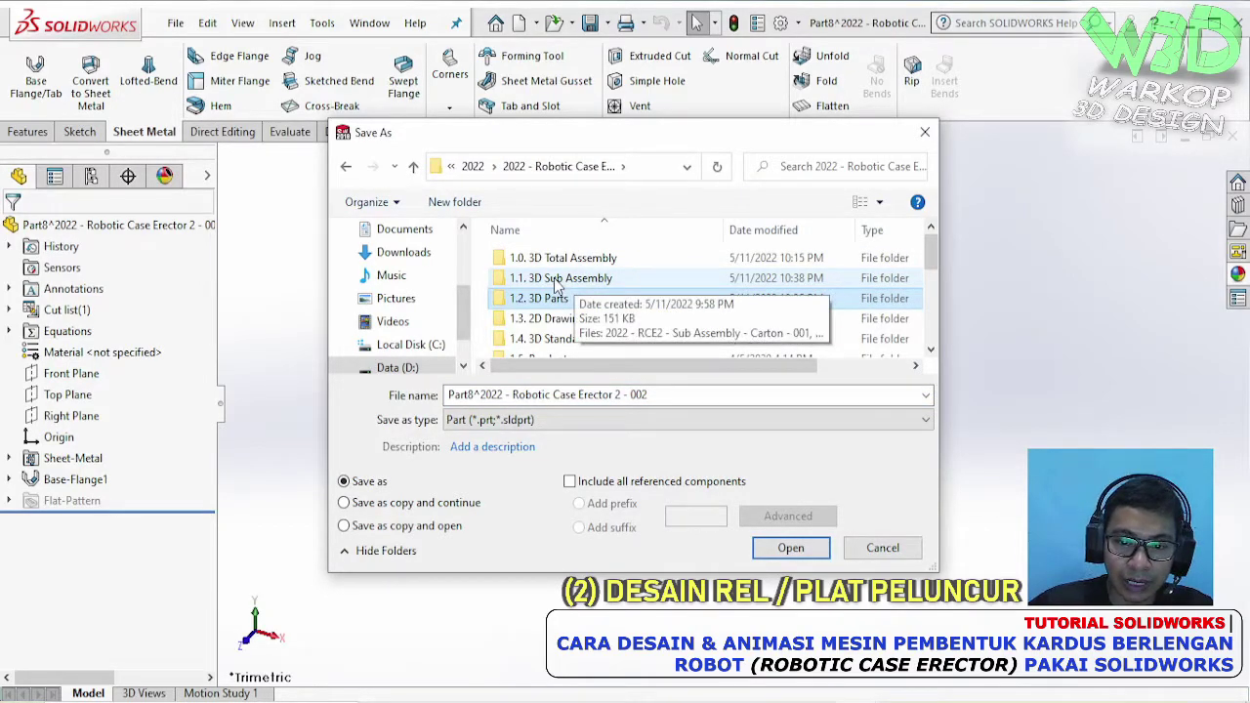
double_click(544, 298)
scroll(932, 301, "down", 1)
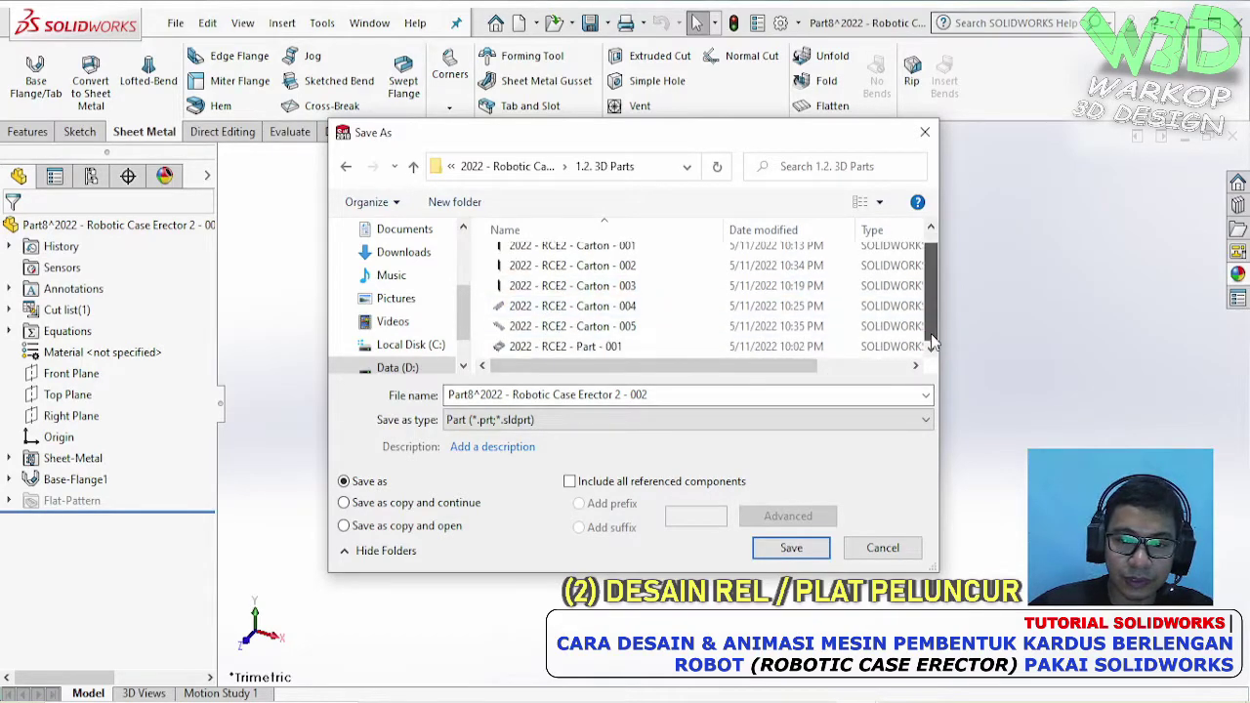
- Save the slider plate part as "2022 - RCE2 - Part - 002"
left_click(605, 345)
left_click(613, 394)
left_click(613, 394)
key("BackSpace")
type("2022 - RCE2 - Part")
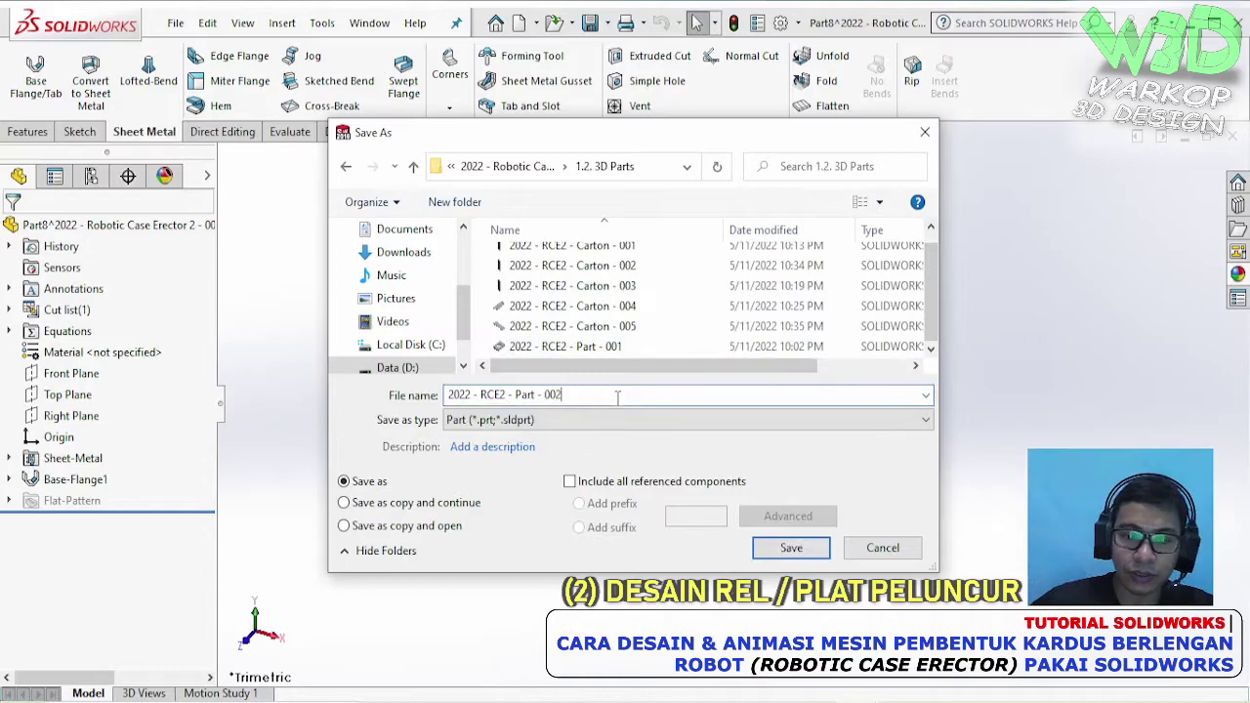
key("Return")
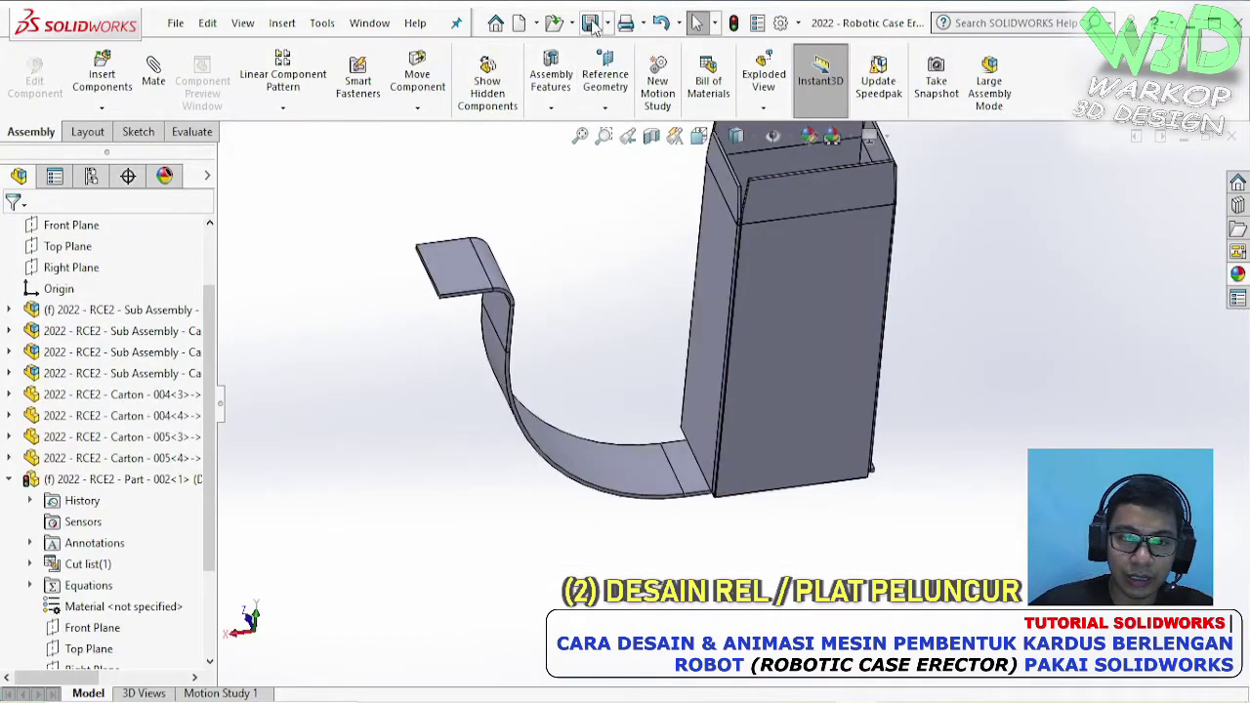
scroll(844, 354, "up", 3)
middle_click_drag(826, 351, 723, 350)
scroll(723, 350, "down", 1)
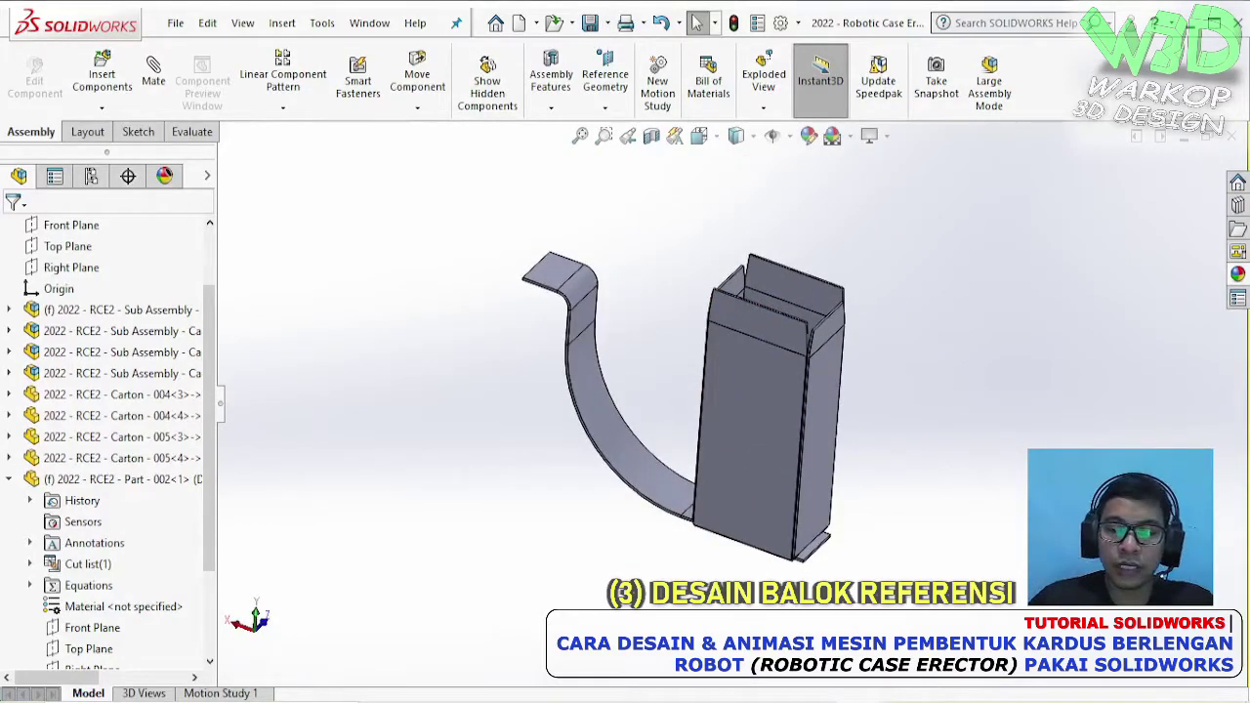
scroll(845, 312, "down", 2)
middle_click_drag(846, 315, 820, 439)
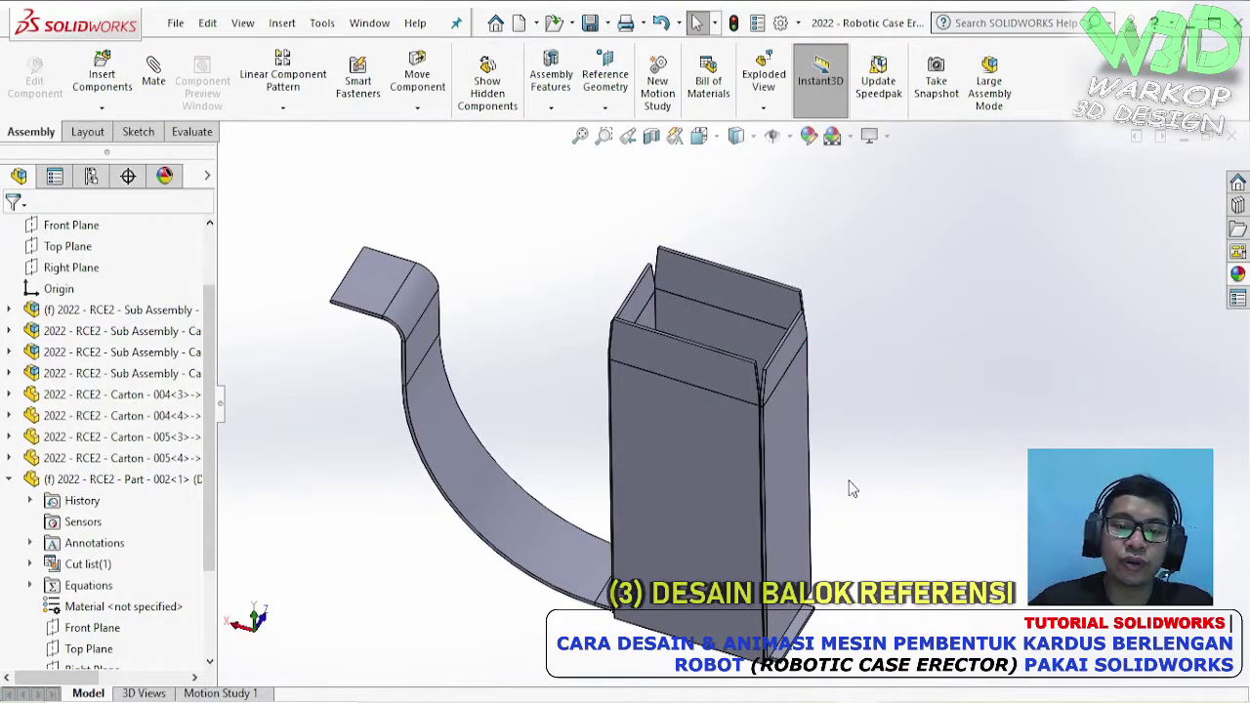
- Insert a new part into the assembly and start editing it in place
middle_click_drag(849, 480, 589, 290)
left_click(102, 108)
left_click(123, 154)
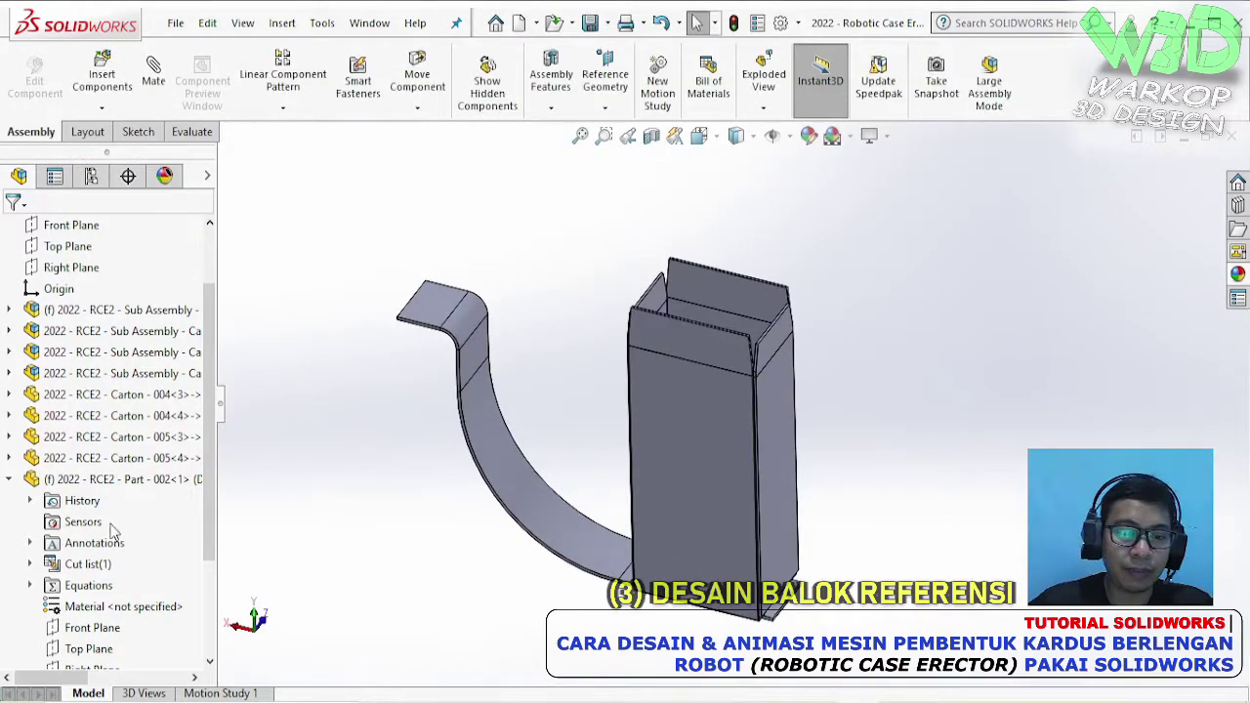
scroll(137, 557, "down", 3)
left_click(100, 633)
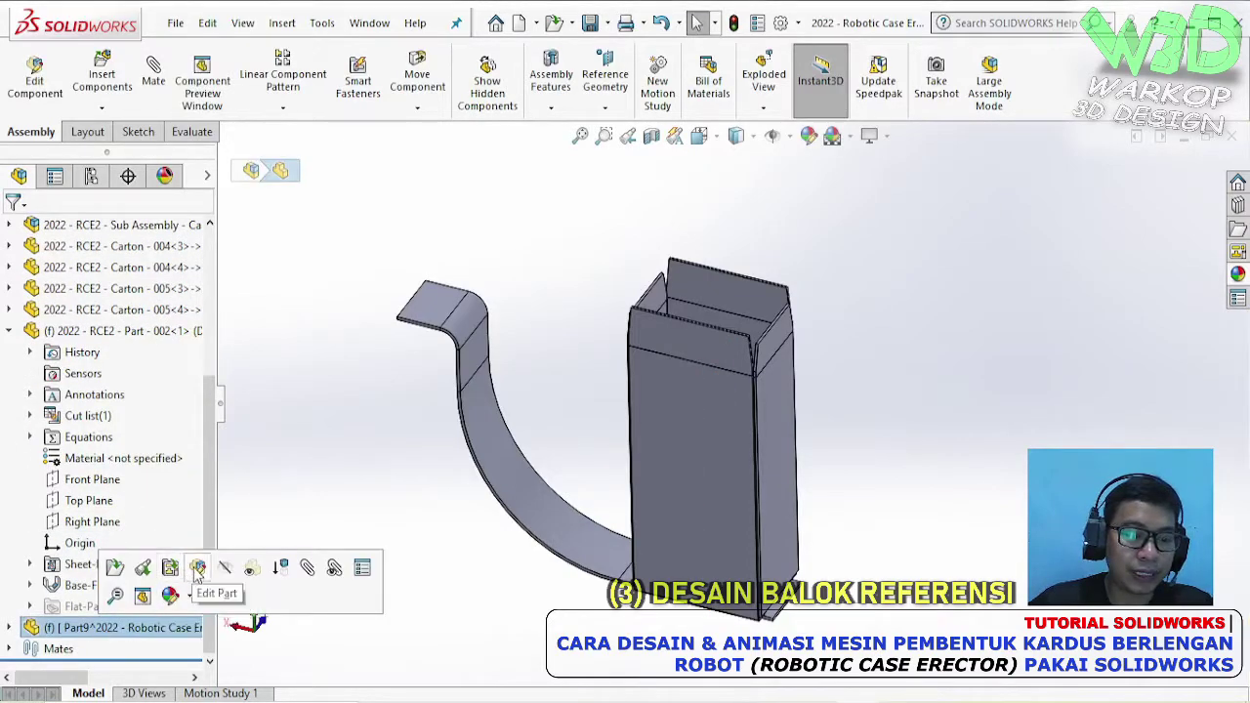
left_click(192, 597)
scroll(708, 451, "down", 3)
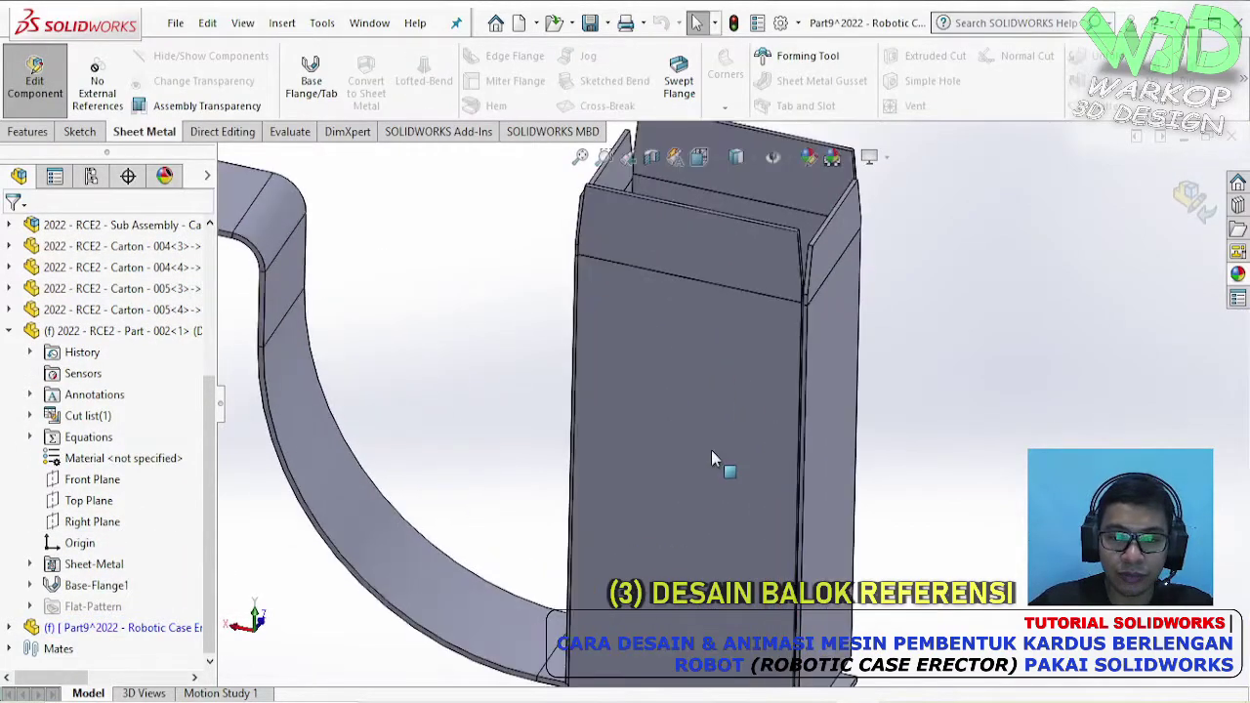
- Start a sketch on the carton's large front panel and draw a corner rectangle within that face
left_click(674, 375)
left_click(755, 319)
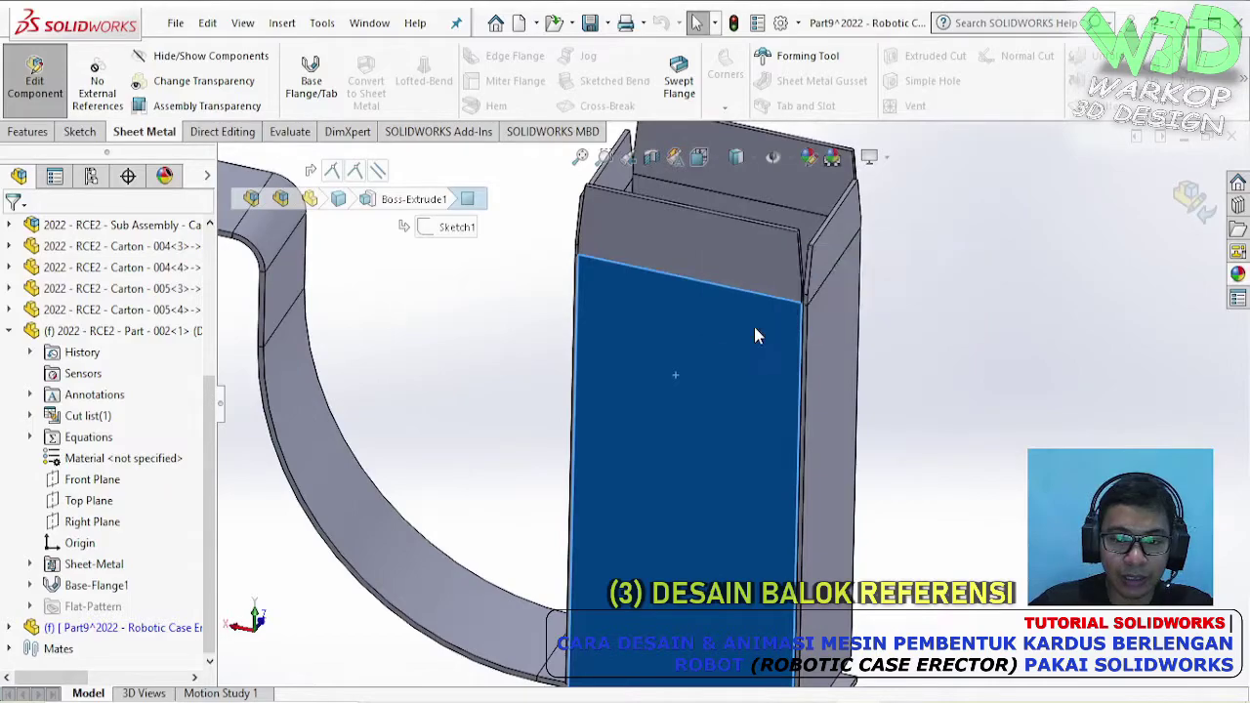
left_click(395, 82)
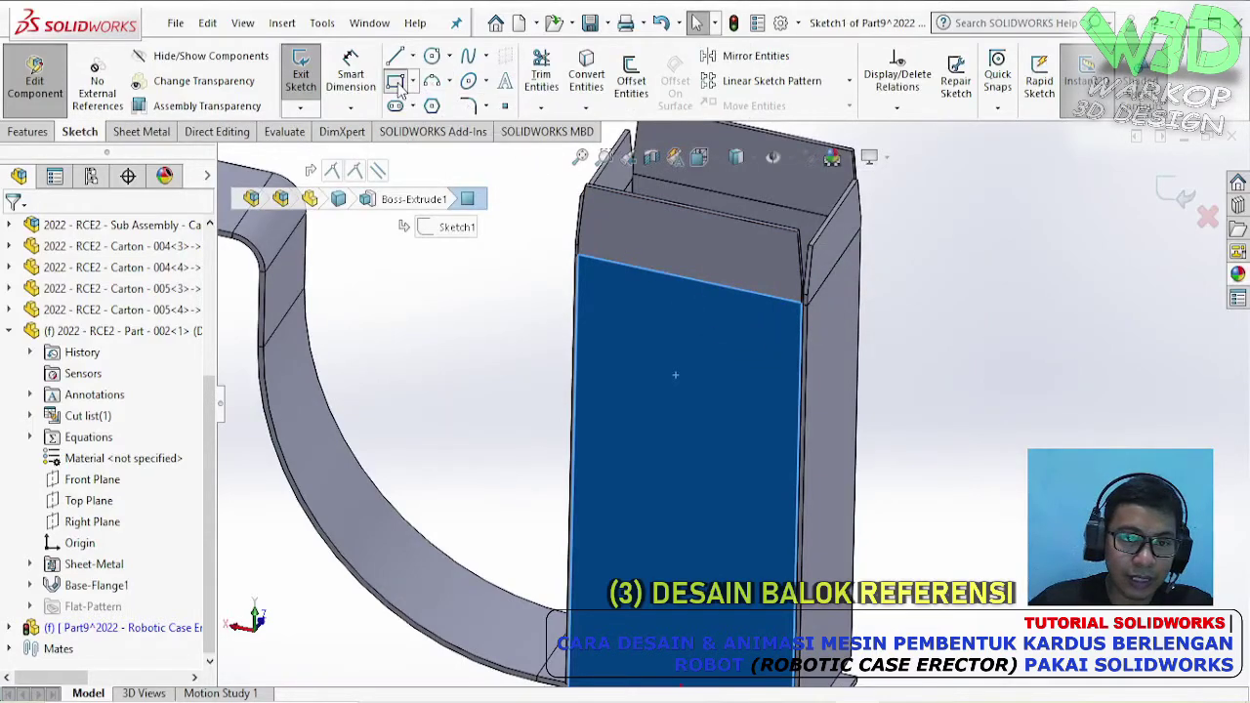
left_click(594, 320)
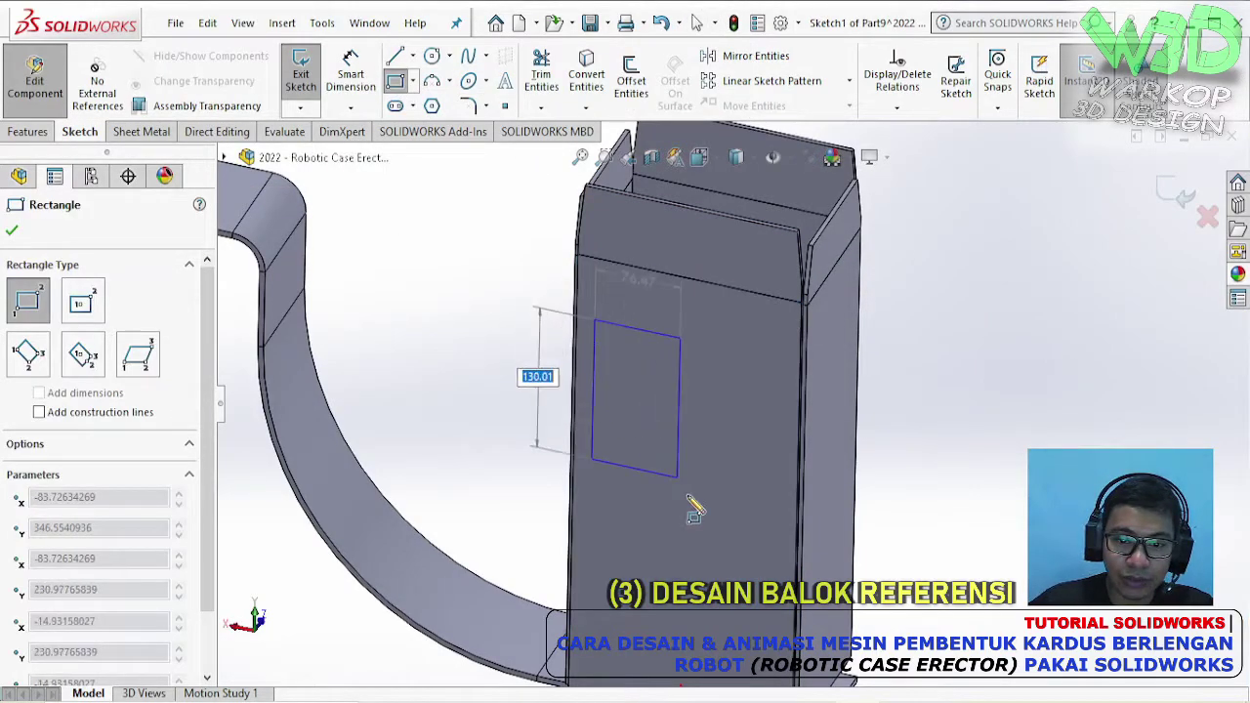
left_click(759, 632)
key("Escape")
- Make the rectangle's lower outer corner coincident with the lower corner vertex of the carton's front panel
middle_click_drag(752, 547, 734, 511)
scroll(734, 511, "down", 4)
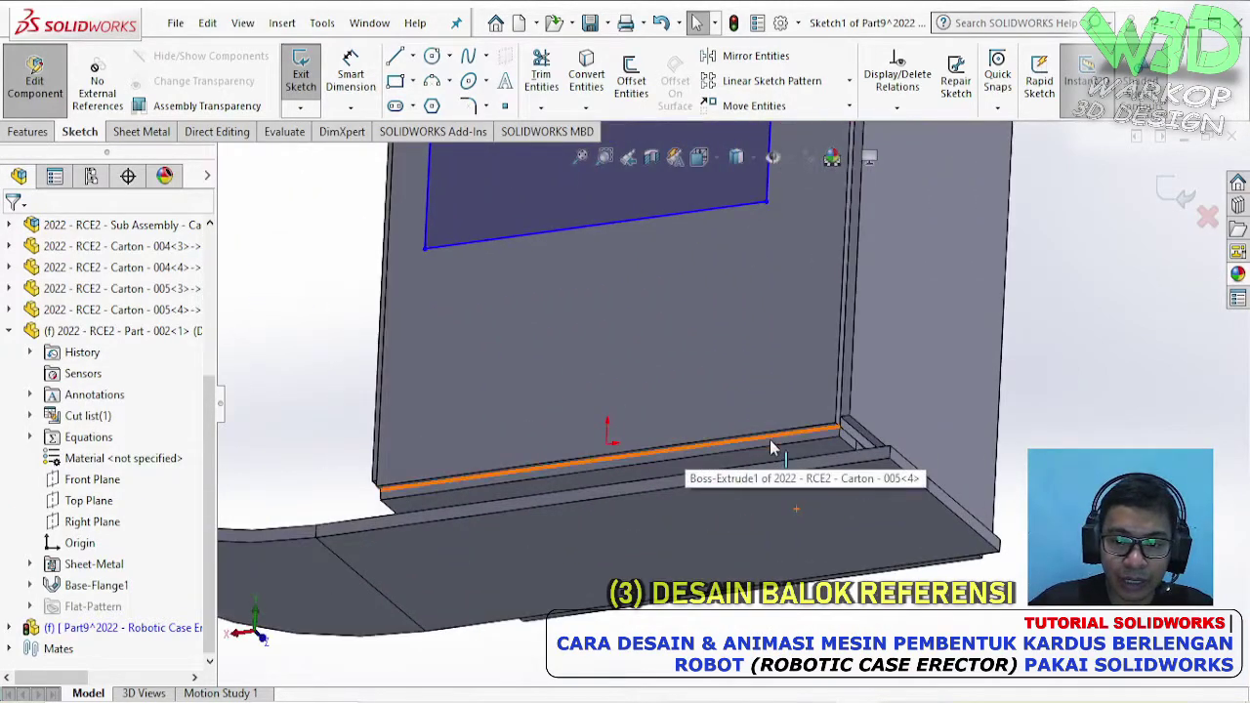
scroll(818, 453, "down", 2)
mouse_move(817, 455)
middle_mouse_down()
mouse_move(716, 402)
mouse_move(823, 474)
mouse_move(795, 504)
mouse_move(806, 455)
middle_mouse_up()
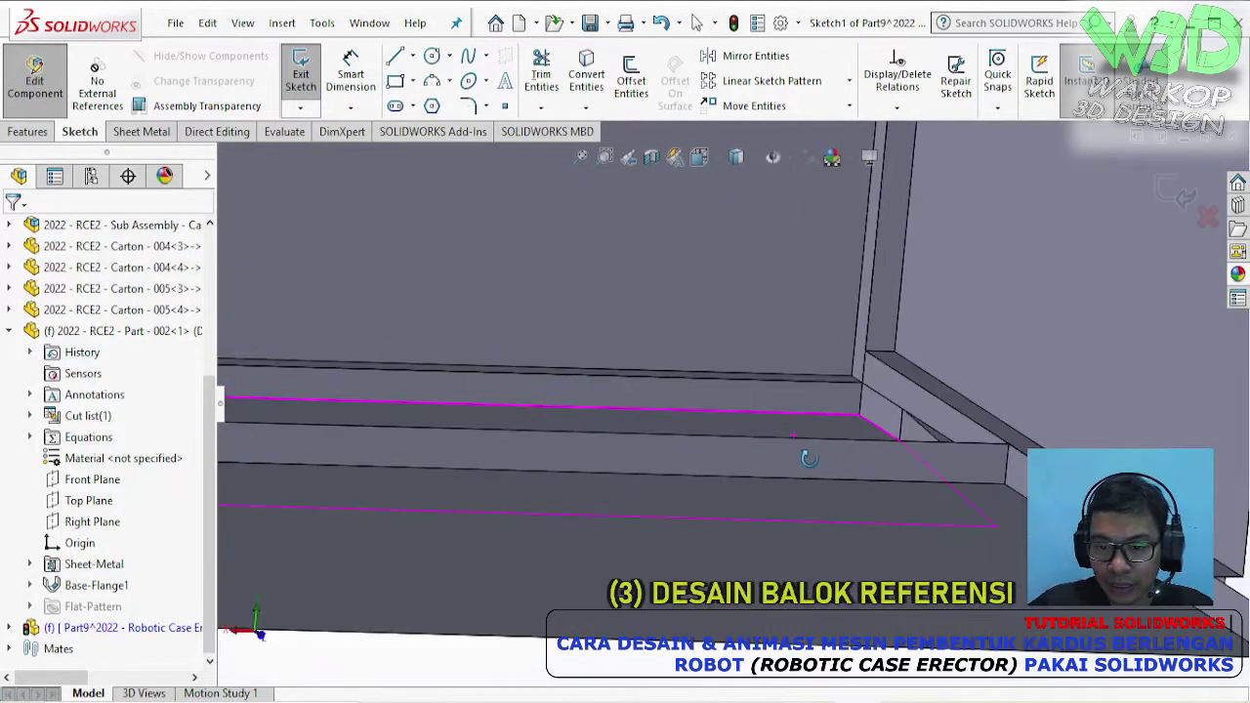
scroll(856, 390, "down", 1)
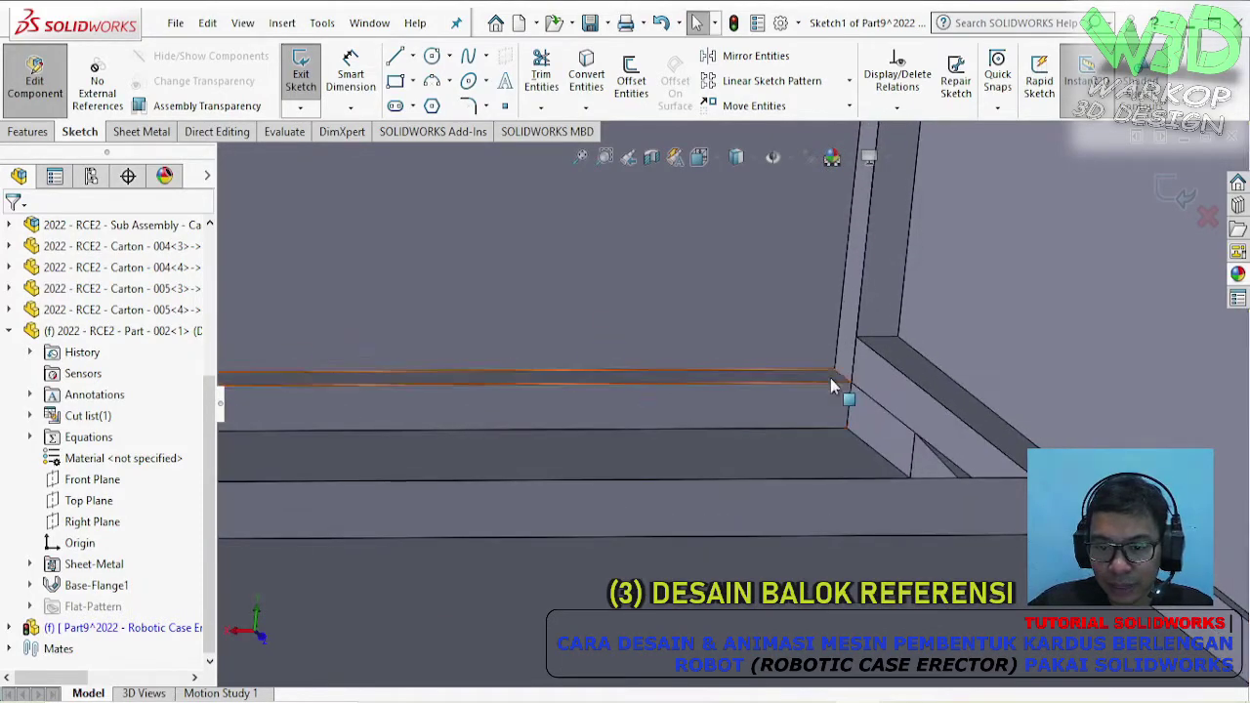
left_click(838, 383)
scroll(680, 380, "up", 3)
scroll(681, 380, "up", 3)
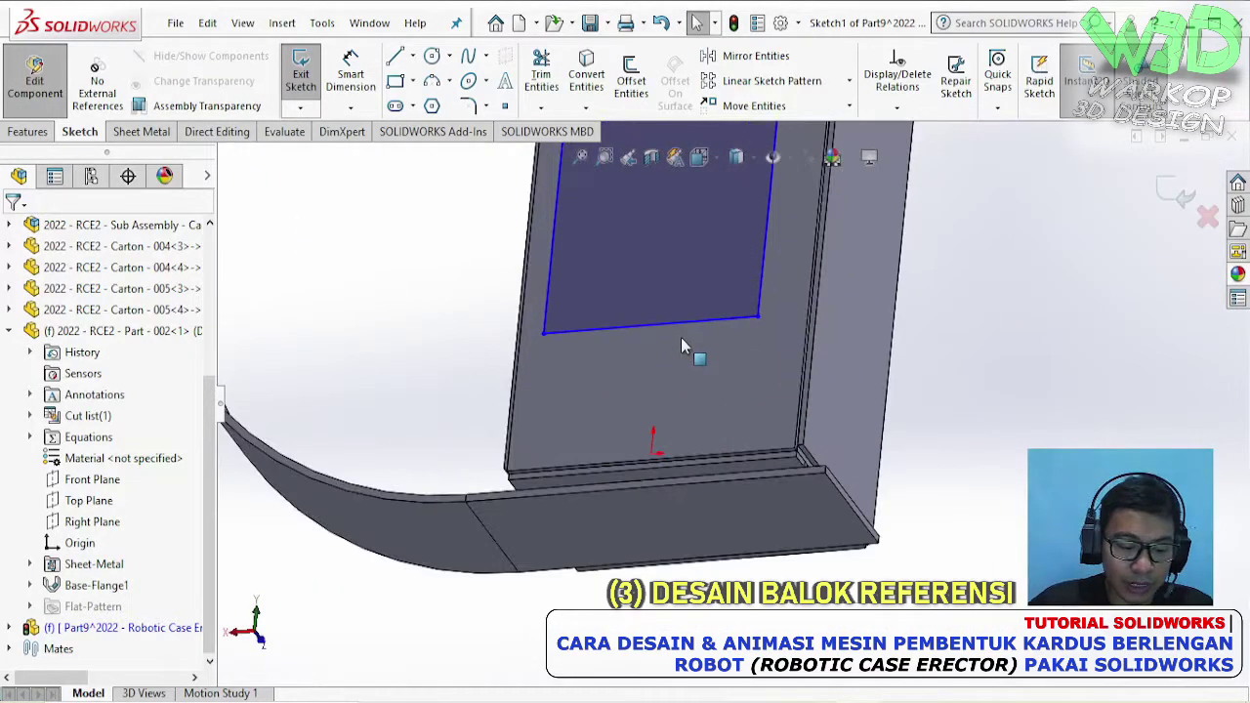
scroll(575, 351, "up", 2)
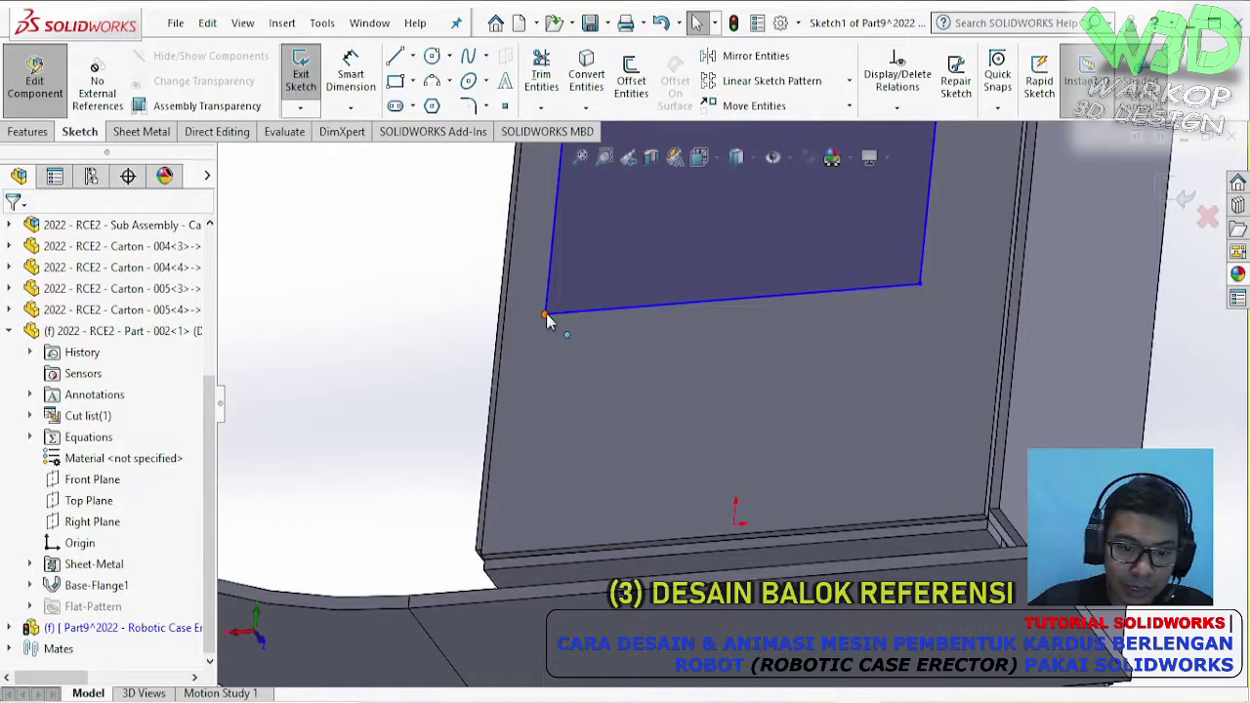
left_click(545, 316)
mouse_move(502, 544)
middle_mouse_down()
mouse_move(586, 510)
mouse_move(505, 557)
middle_mouse_up()
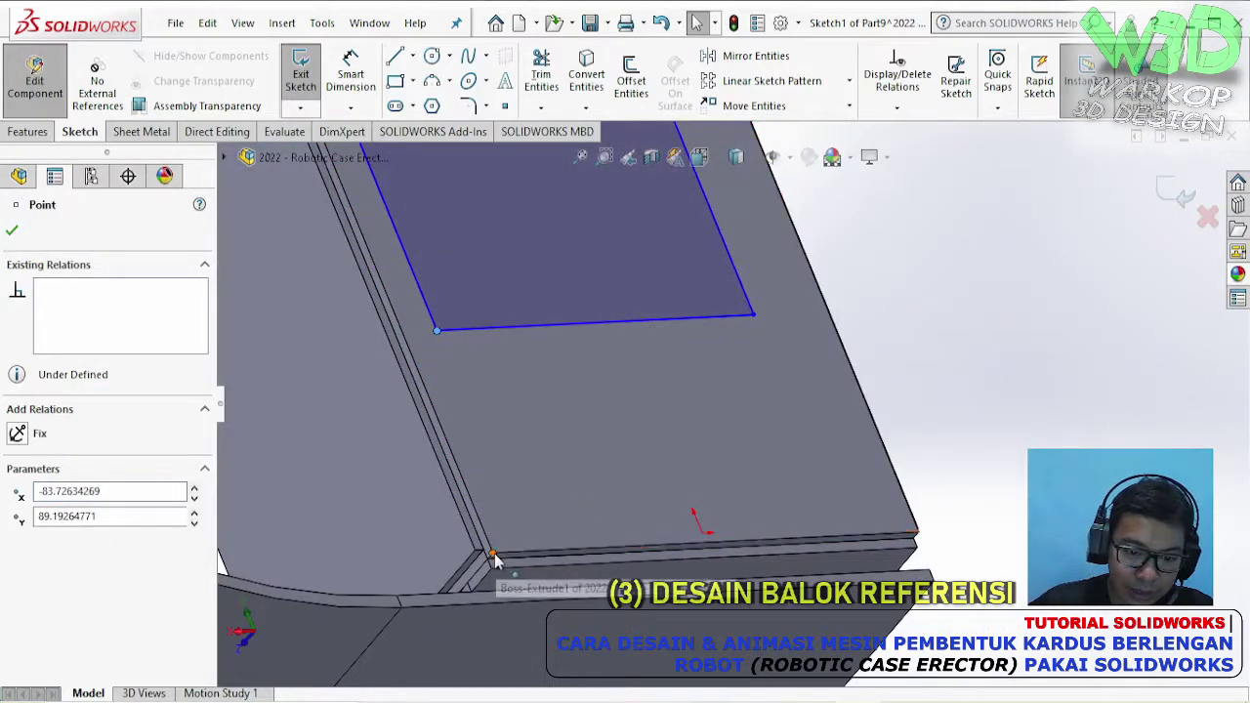
left_click(494, 555, "ctrl")
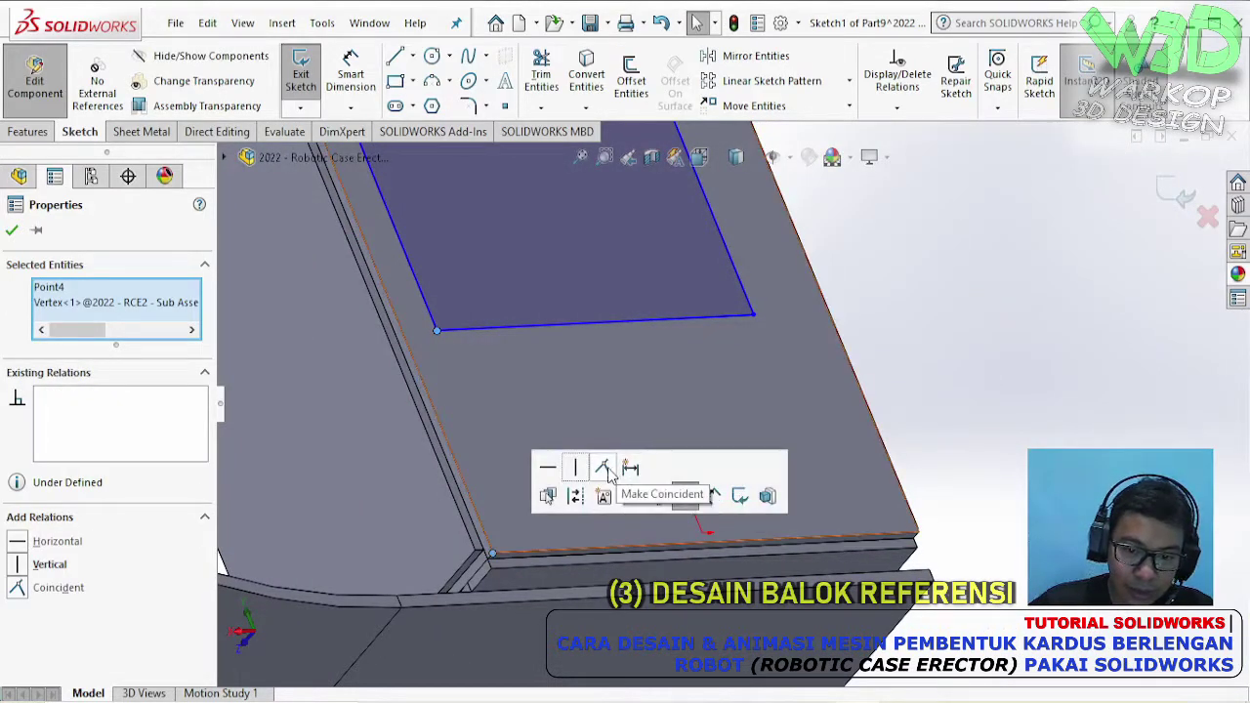
left_click(602, 469)
key("Escape")
- Make the rectangle's opposite upper corner coincident with the panel's upper corner vertex at the flap fold
scroll(670, 335, "down", 5)
middle_click_drag(669, 335, 625, 367)
scroll(625, 367, "up", 5)
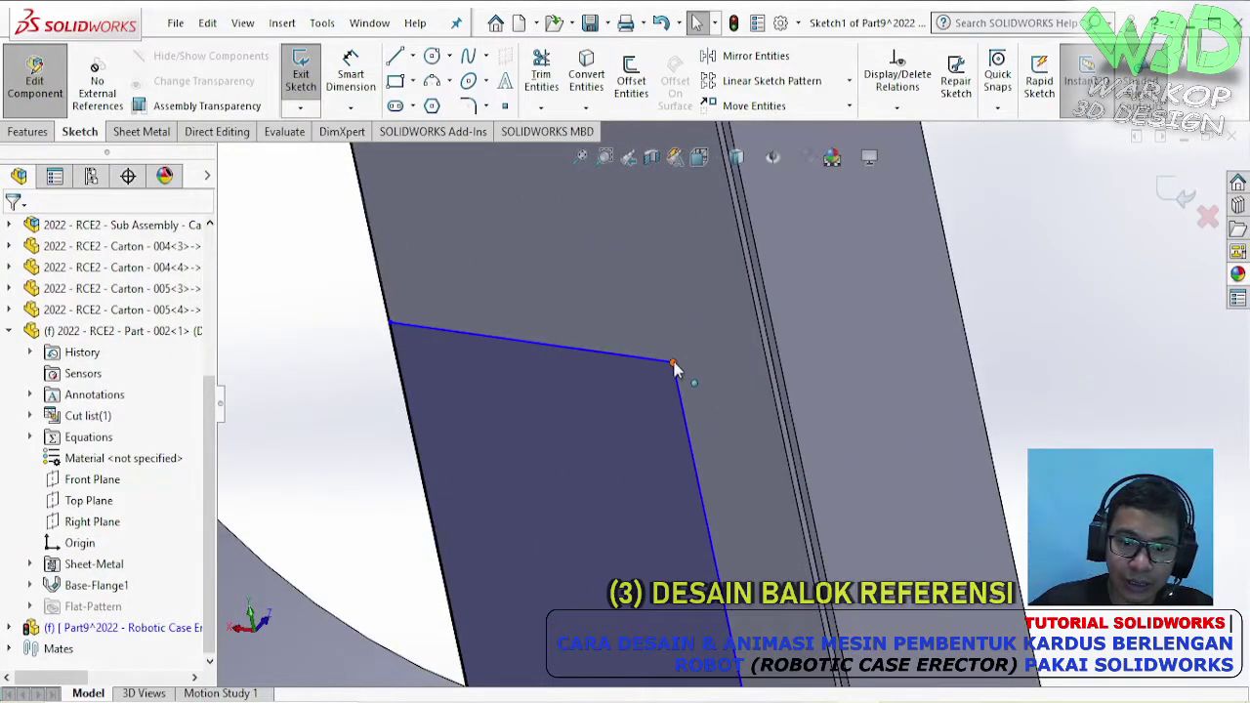
left_click(674, 365)
scroll(719, 288, "up", 5)
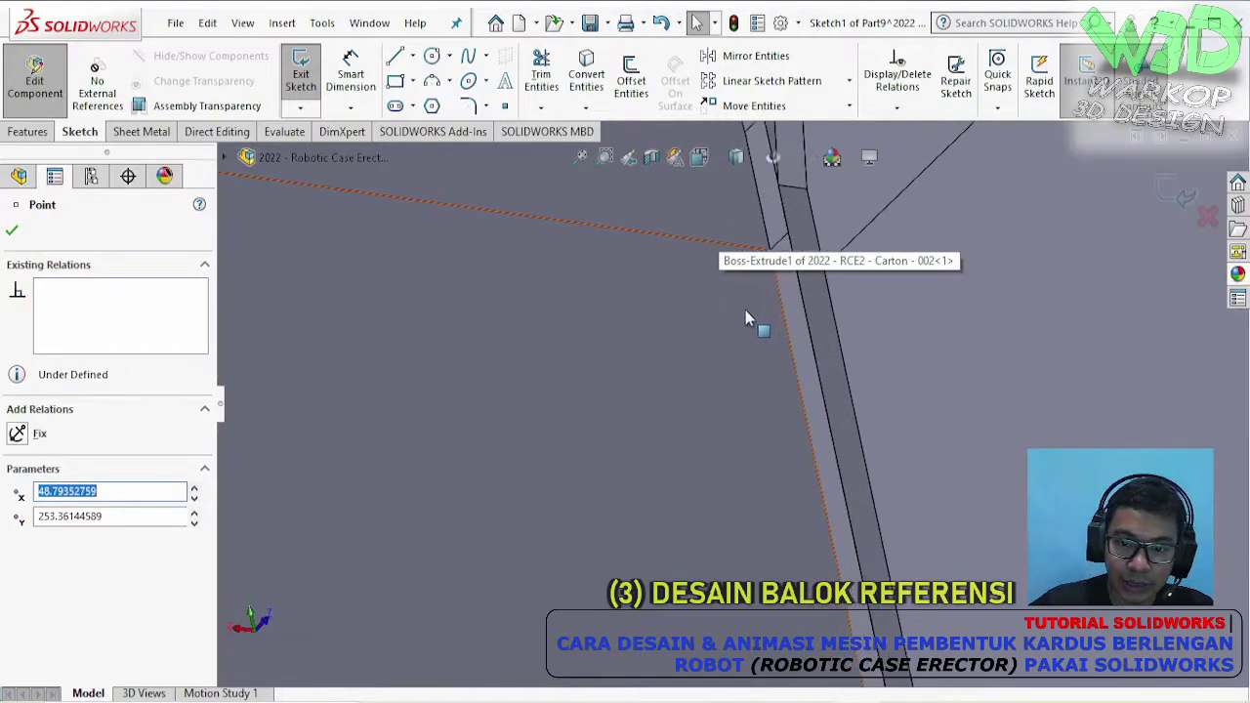
left_click(770, 256, "ctrl")
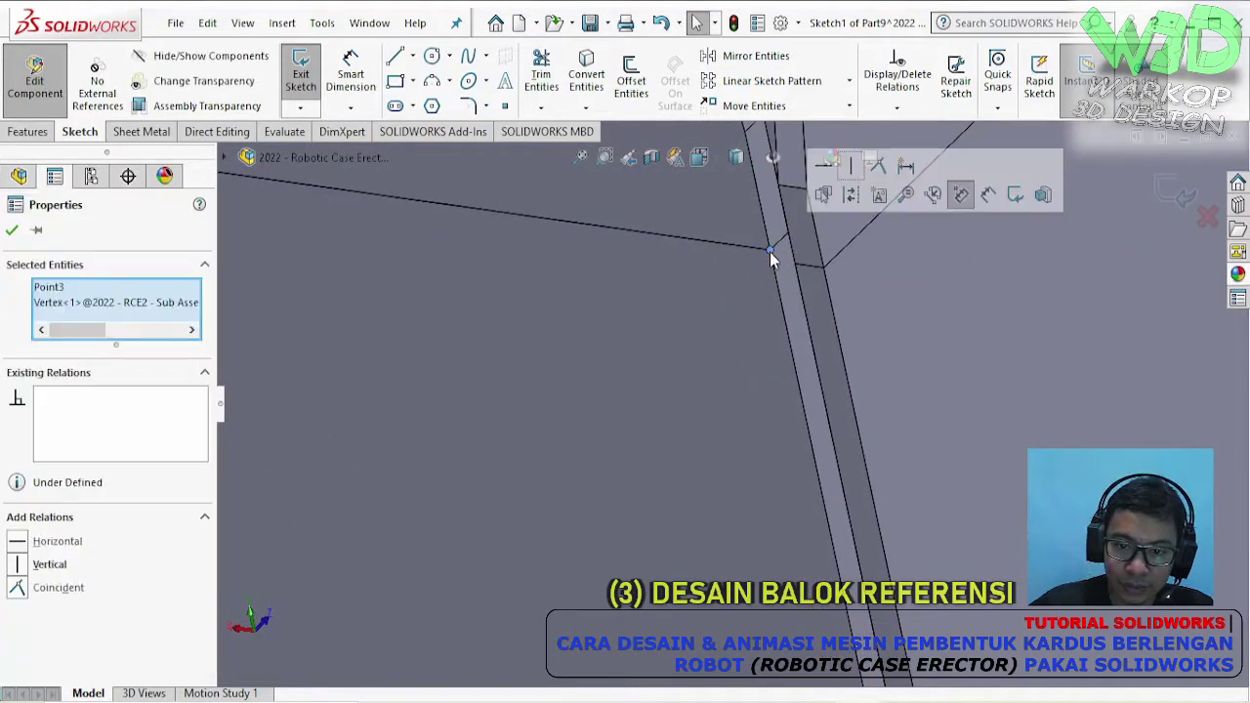
left_click(855, 187)
scroll(900, 387, "down", 6)
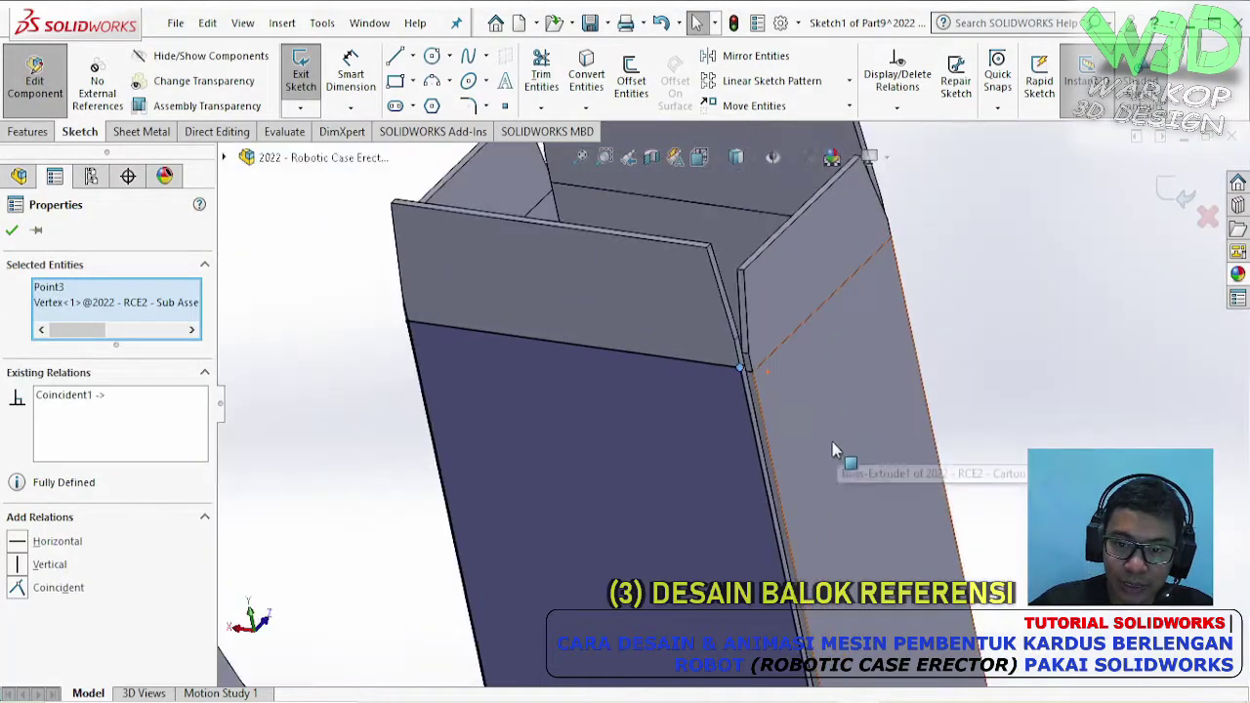
key("Escape")
- Measure the rectangle's top line and the carton's depth beside it
left_click(284, 132)
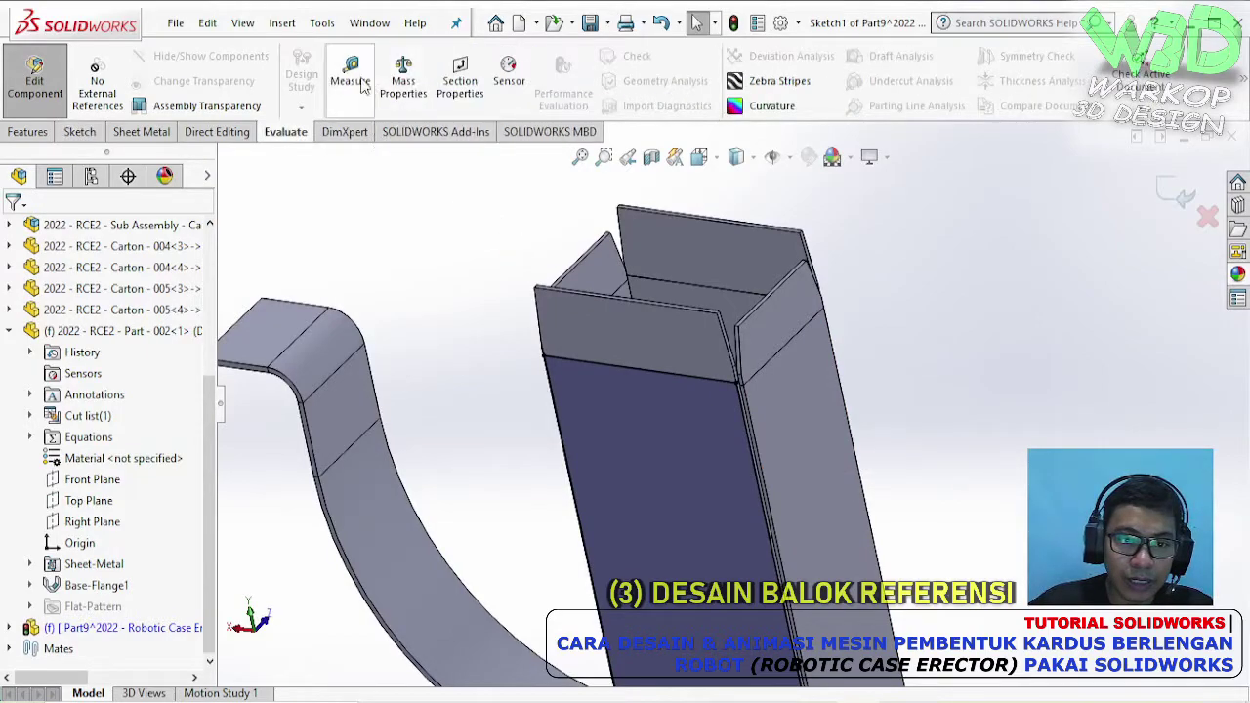
left_click(349, 74)
middle_click_drag(688, 441, 658, 460)
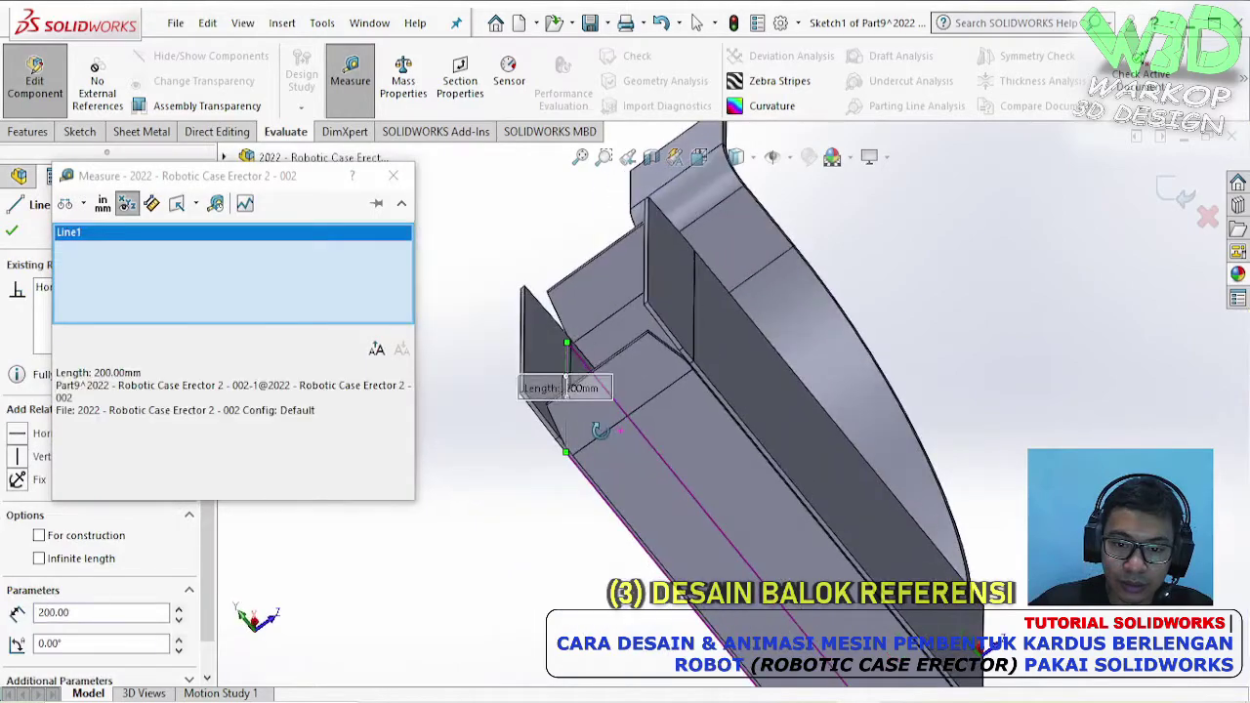
left_click(719, 370)
key("Escape")
middle_click_drag(717, 447, 603, 528)
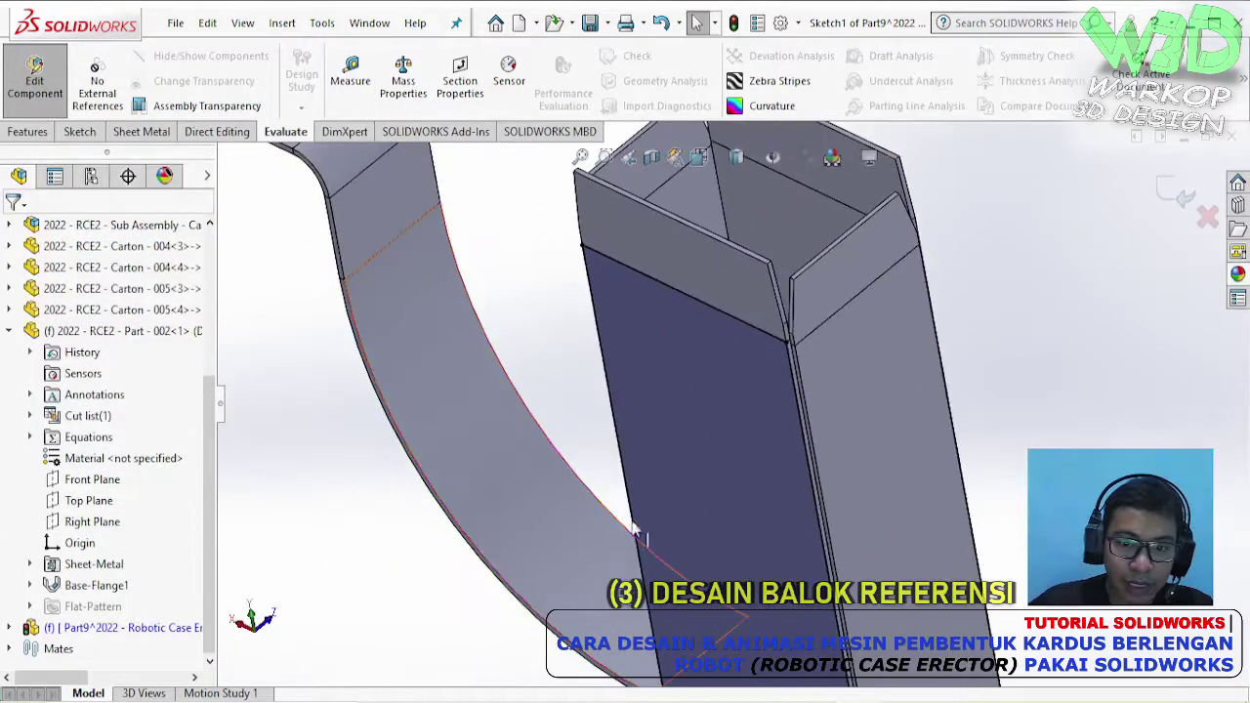
scroll(822, 527, "up", 2)
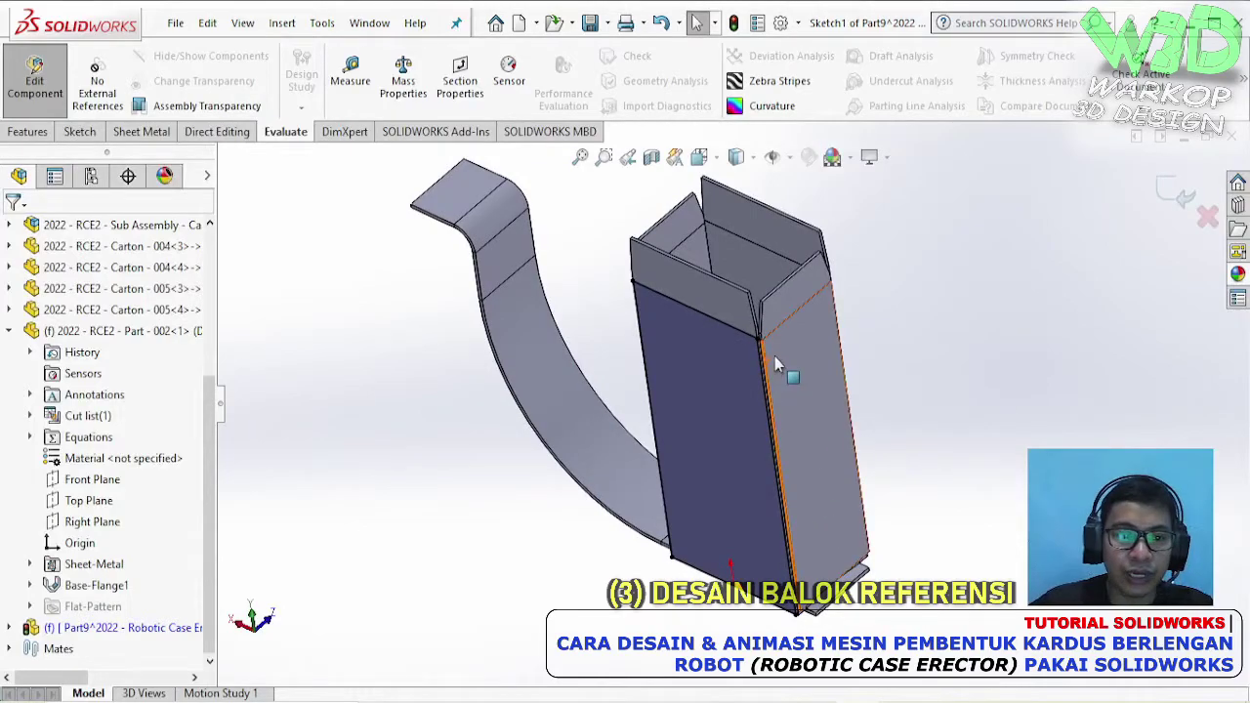
- Extrude the rectangle 138 mm in the reversed direction so the block fills the inside of the carton
left_click(37, 133)
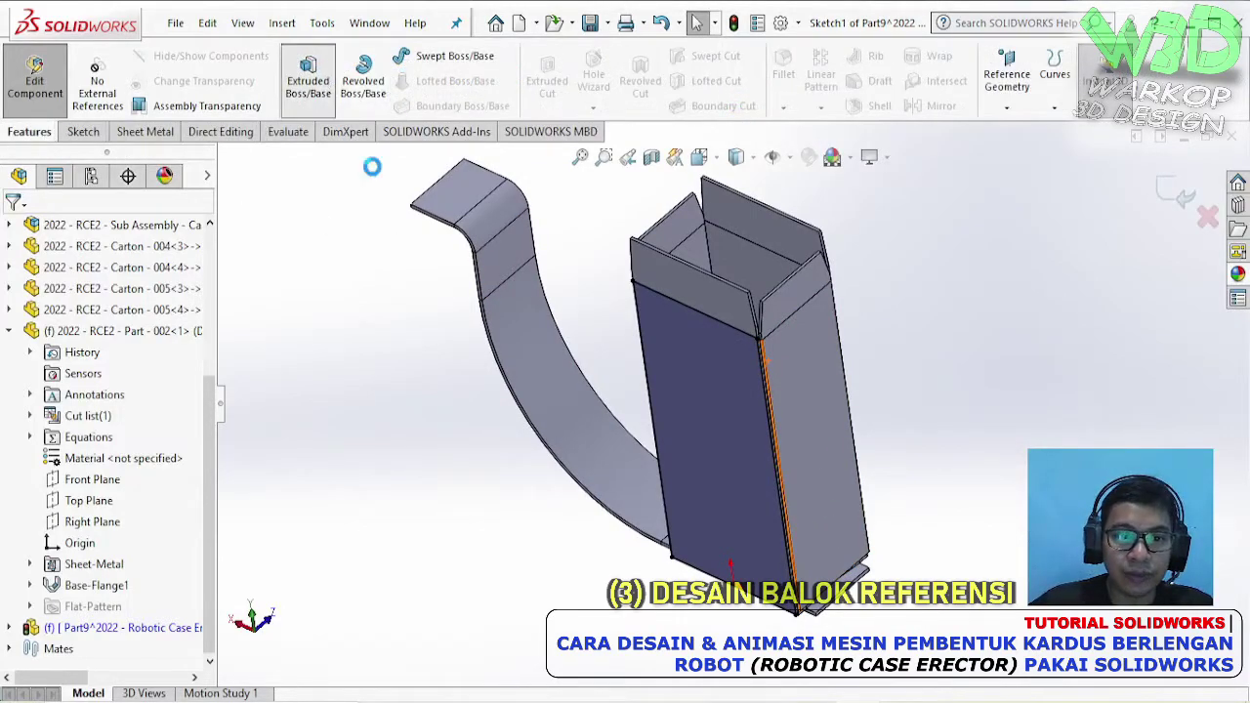
type("138")
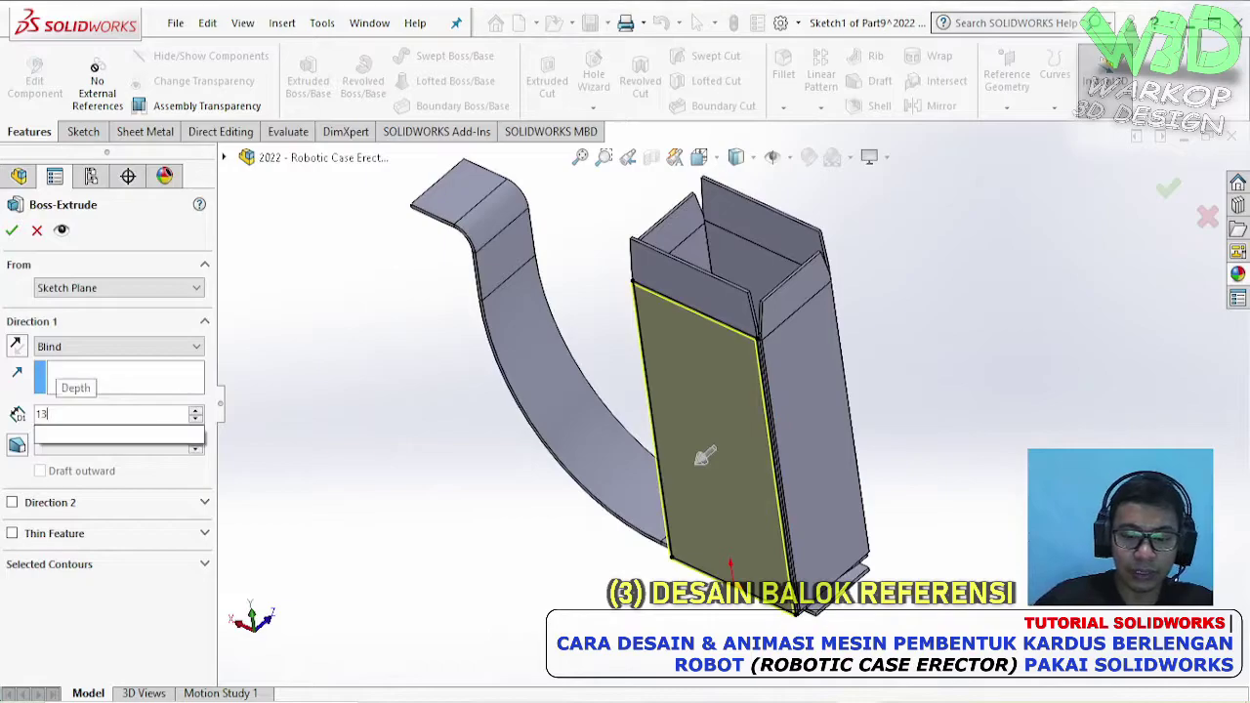
key("Return")
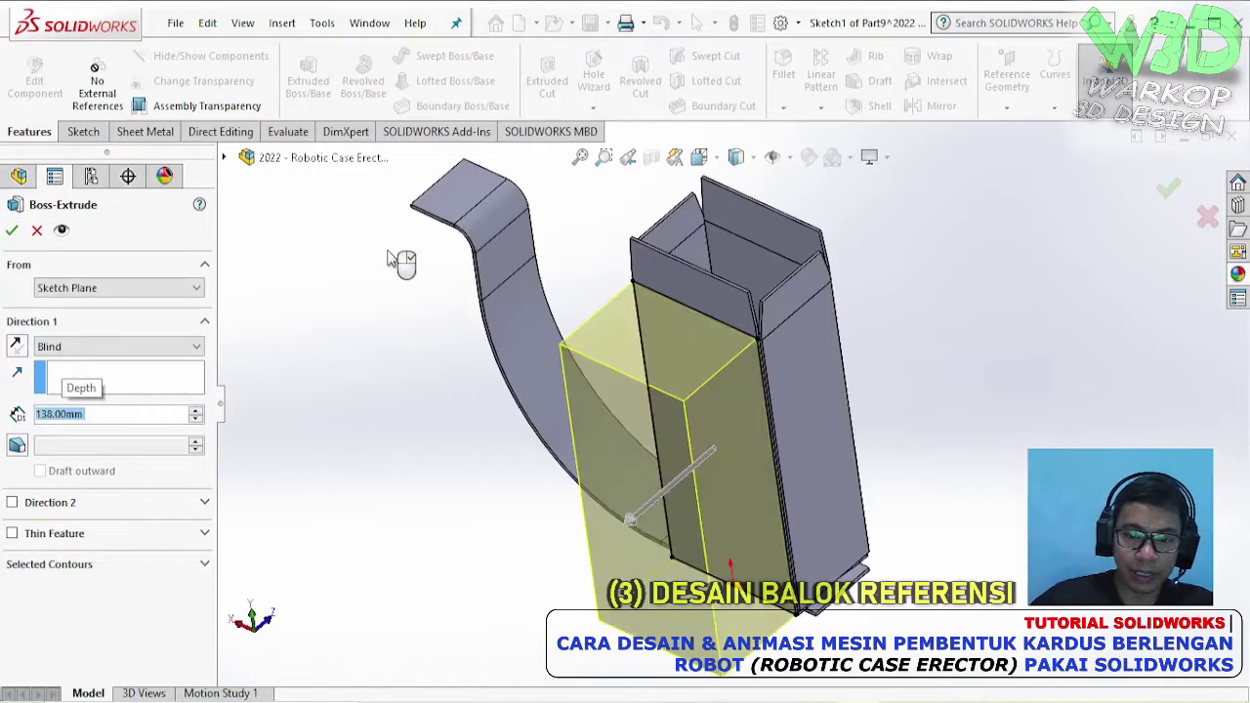
left_click(17, 347)
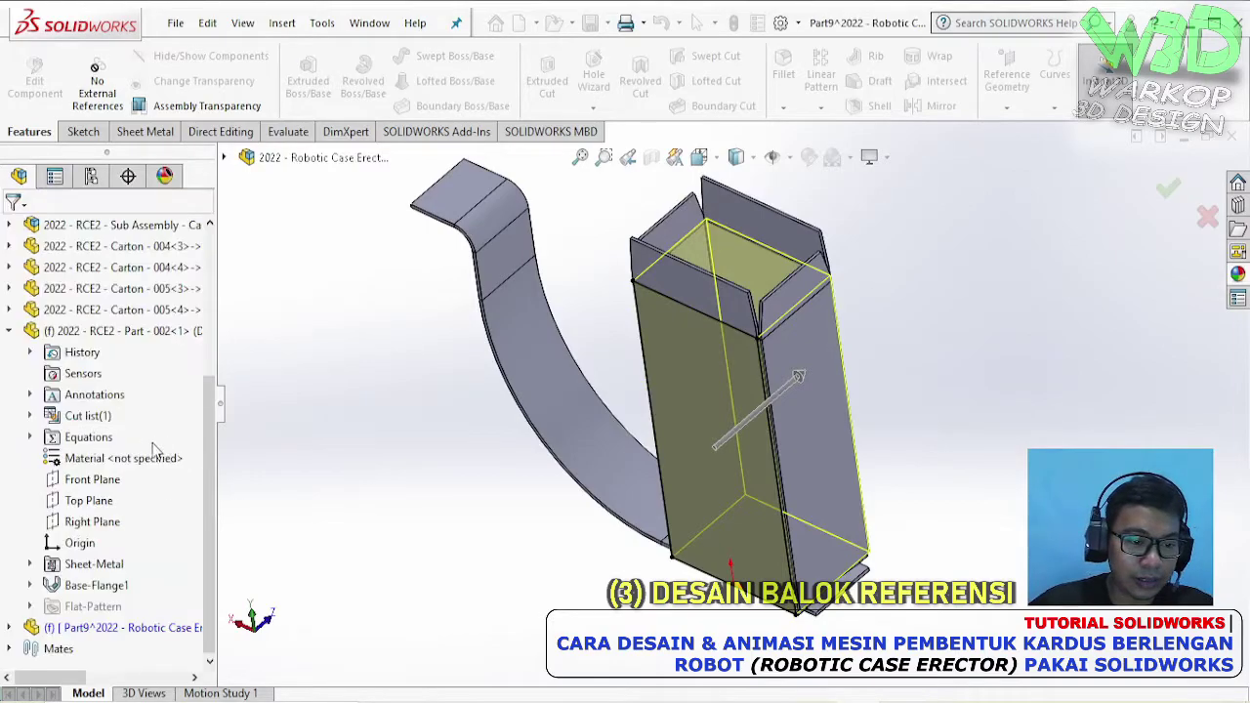
- Break all external references of the new block part and return to editing the assembly
right_click(137, 628)
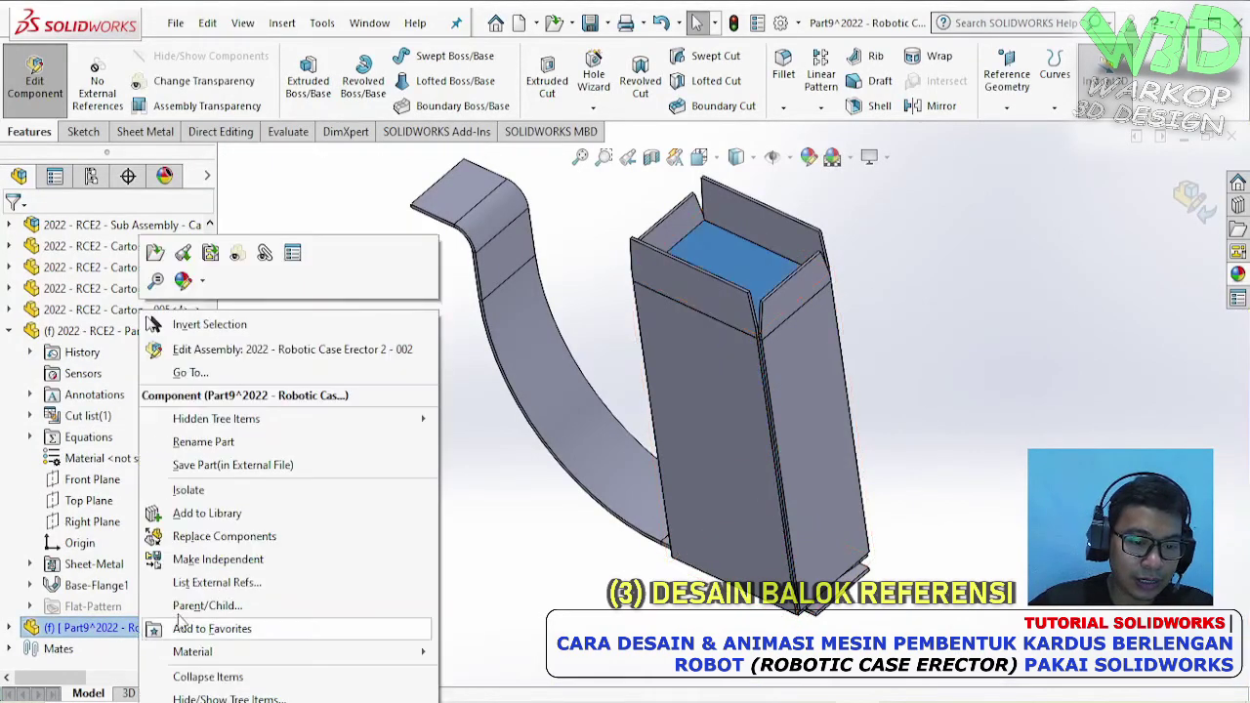
left_click(215, 581)
left_click(394, 516)
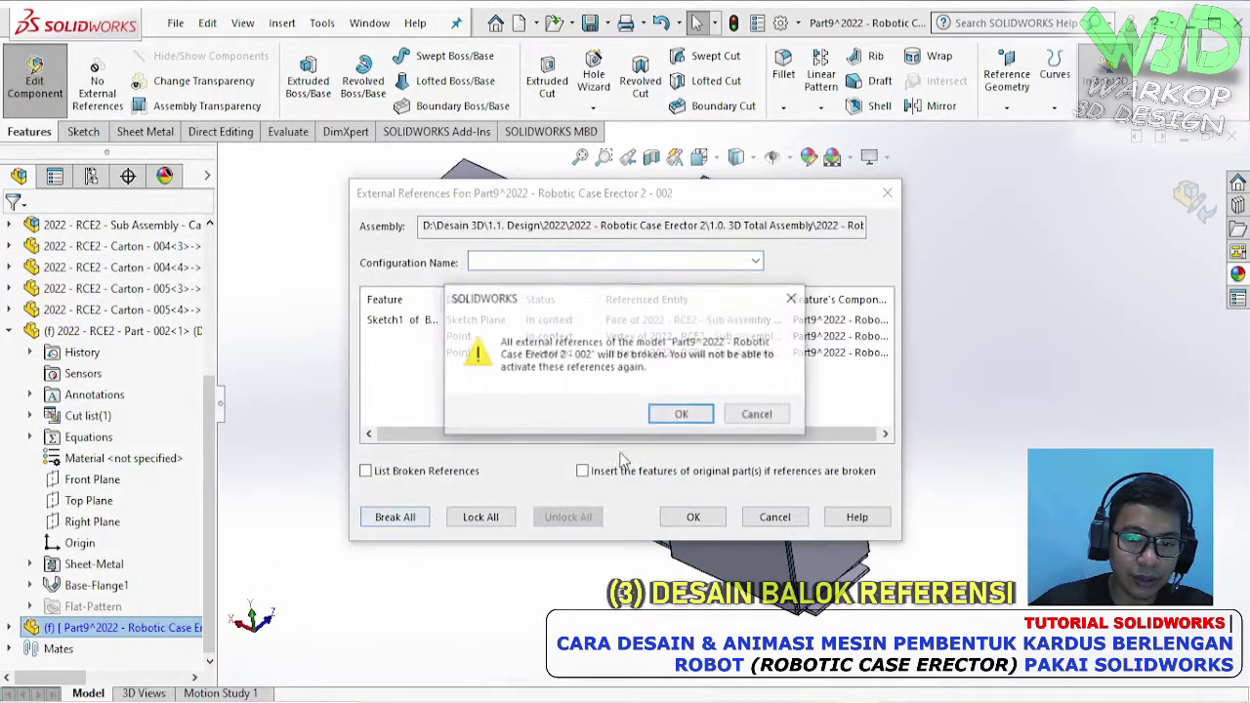
left_click(686, 414)
left_click(689, 516)
left_click(34, 78)
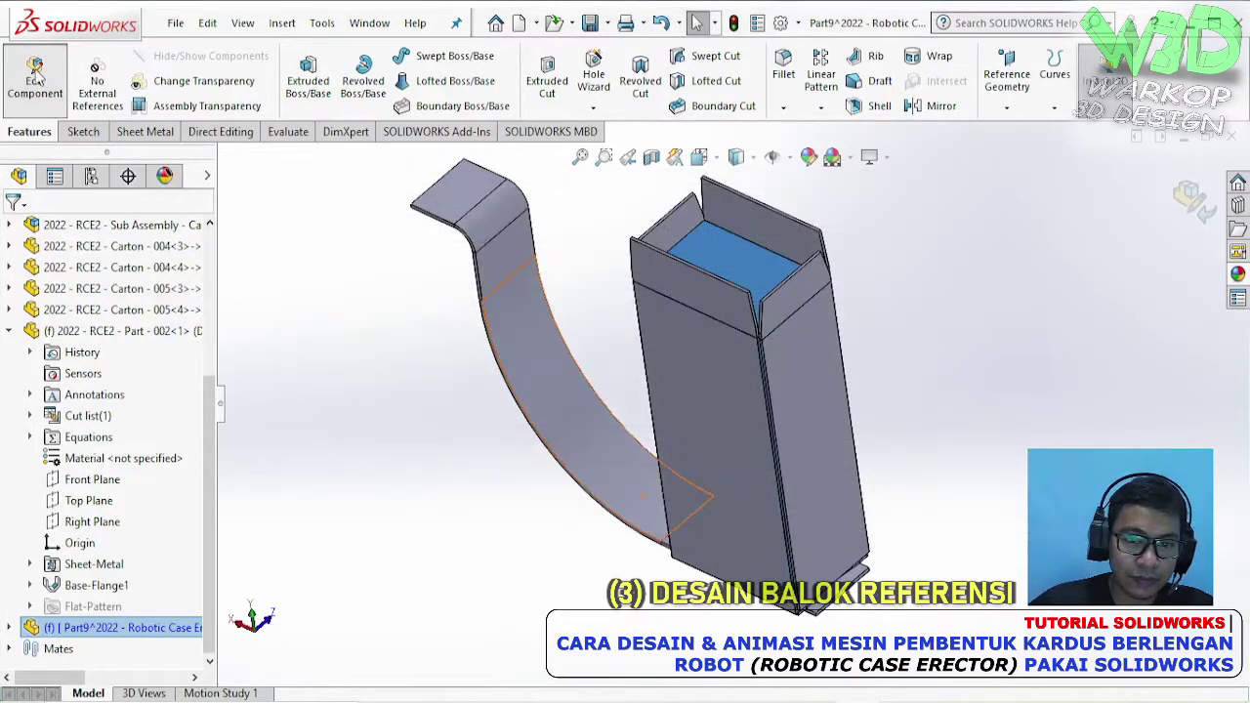
- Open the block part in its own window and start saving it under a new name
left_click(737, 252)
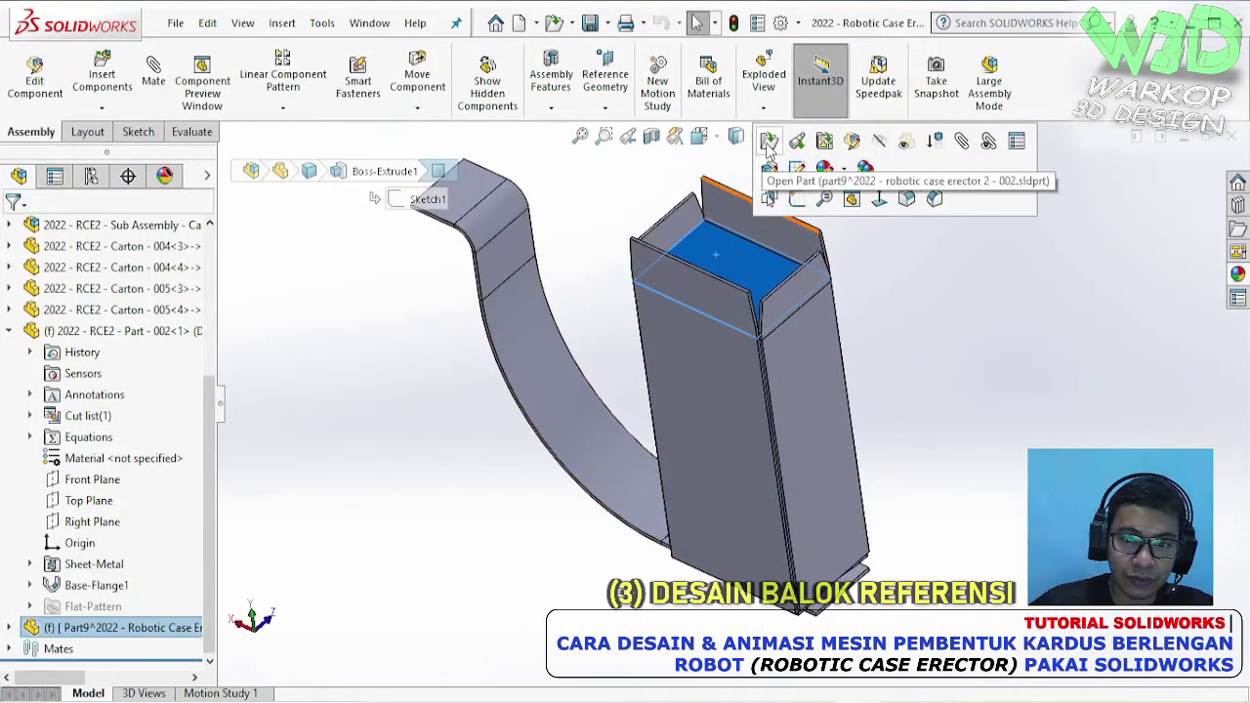
left_click(768, 144)
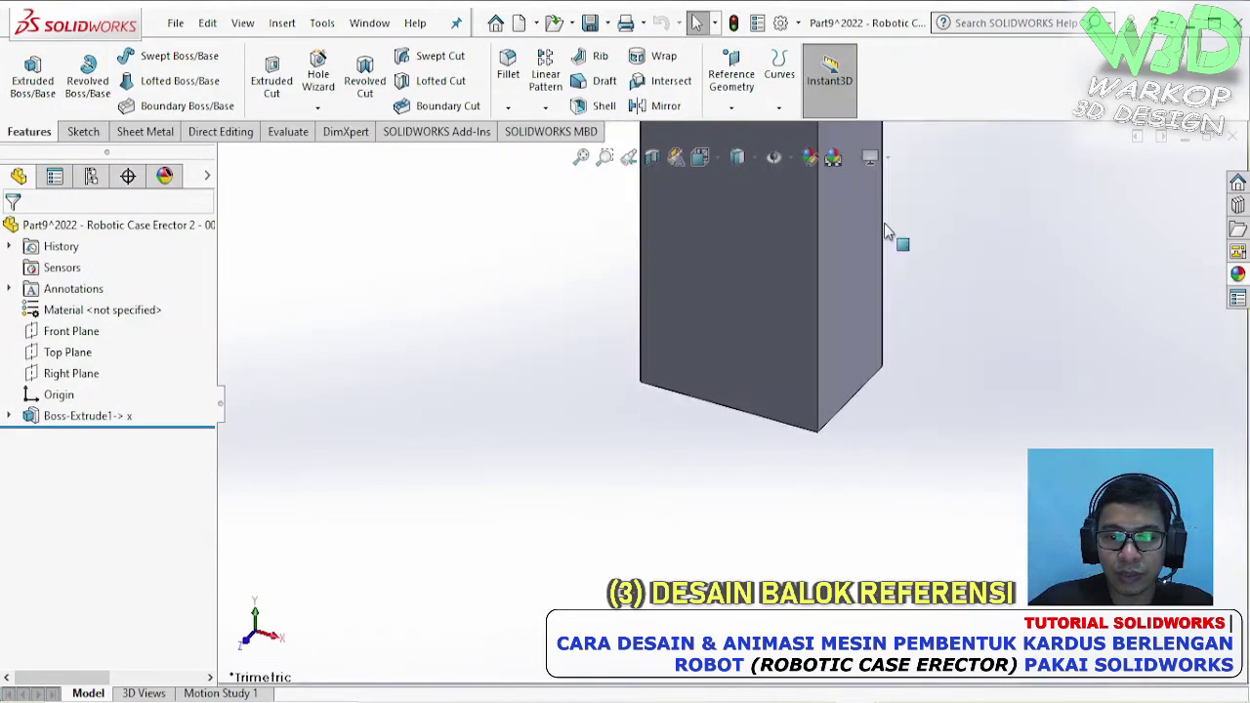
left_click(174, 23)
left_click(249, 257)
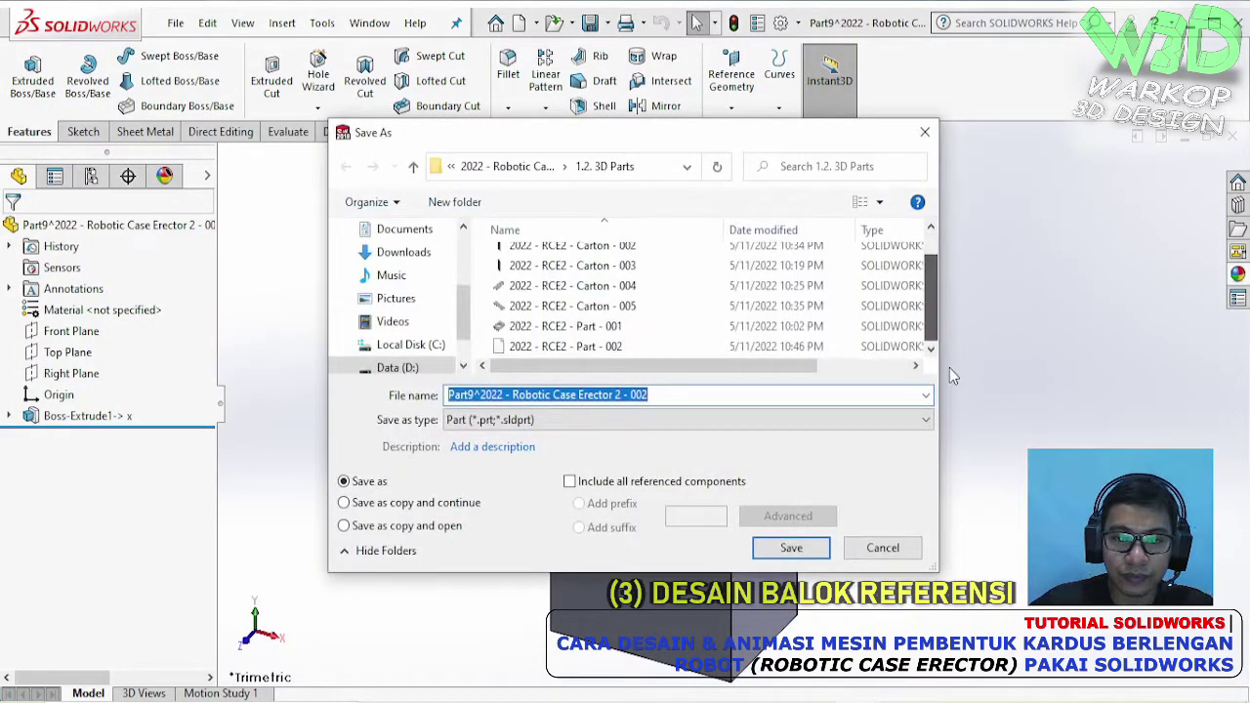
- Save the block part as "2022 - RCE2 - Part - Animation Reference Block" and close its window to return to the assembly
scroll(640, 348, "down", 1)
left_click(596, 328)
triple_click(587, 395)
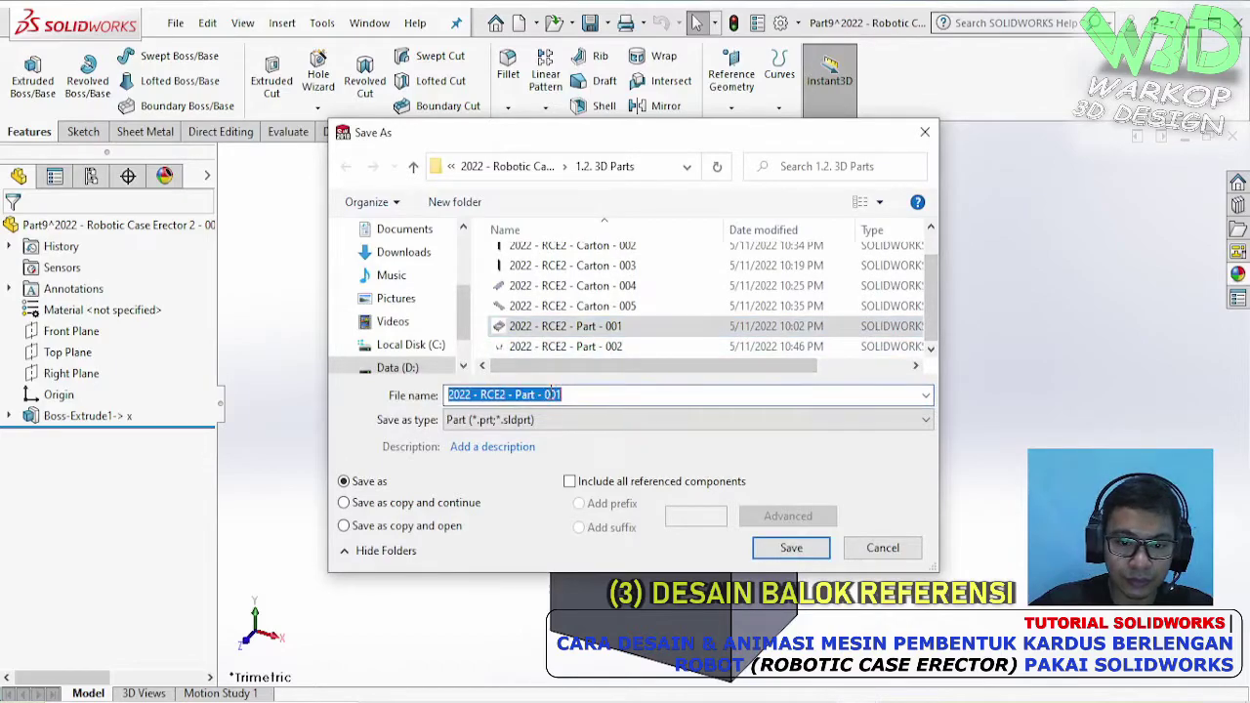
type("R")
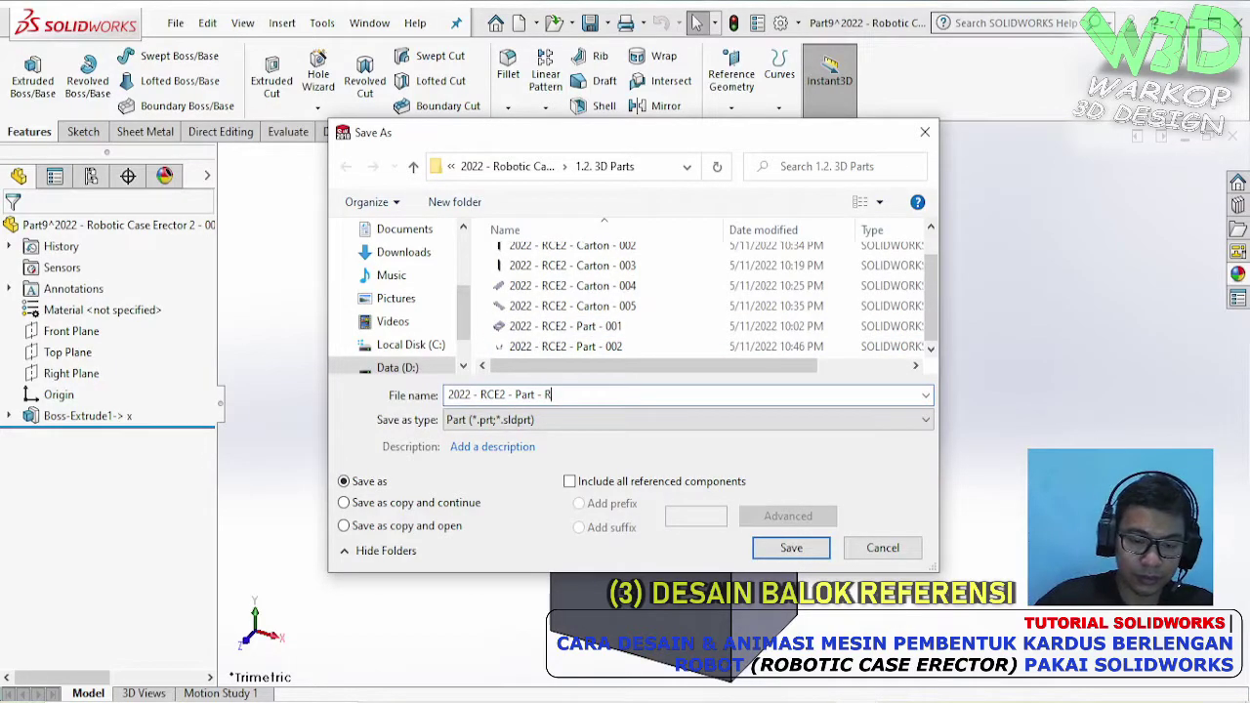
key("BackSpace")
type("Animation Reference Block")
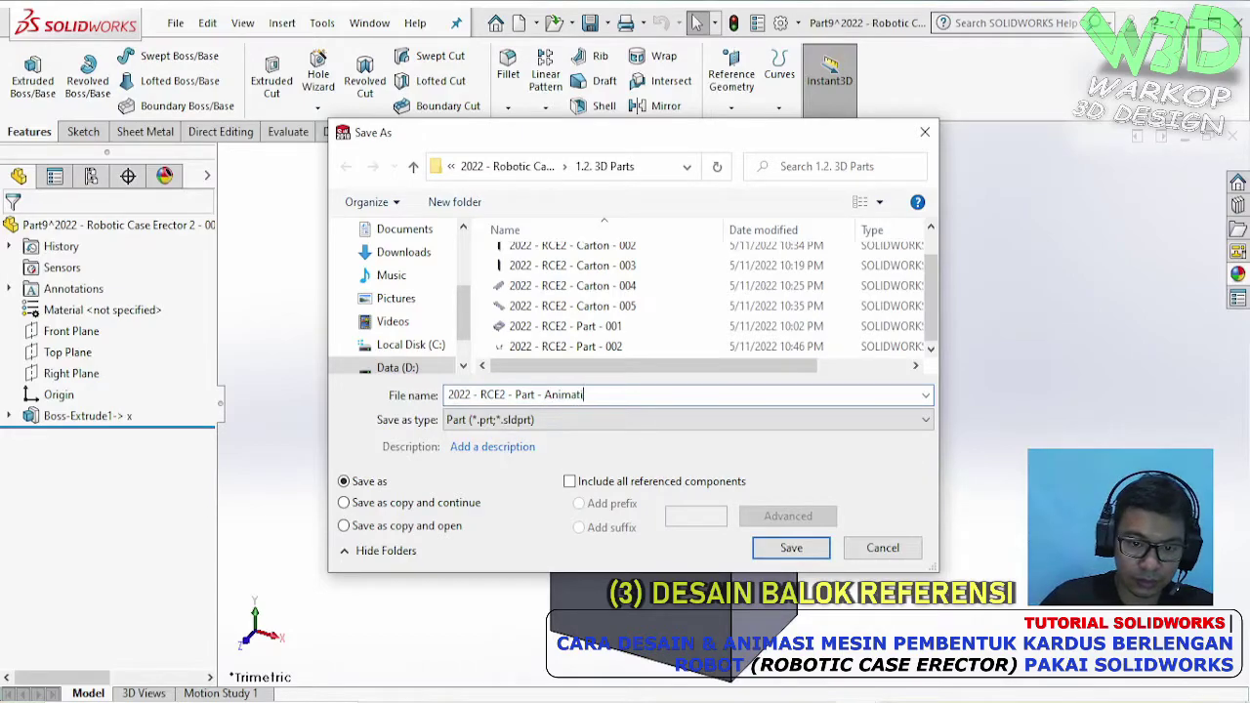
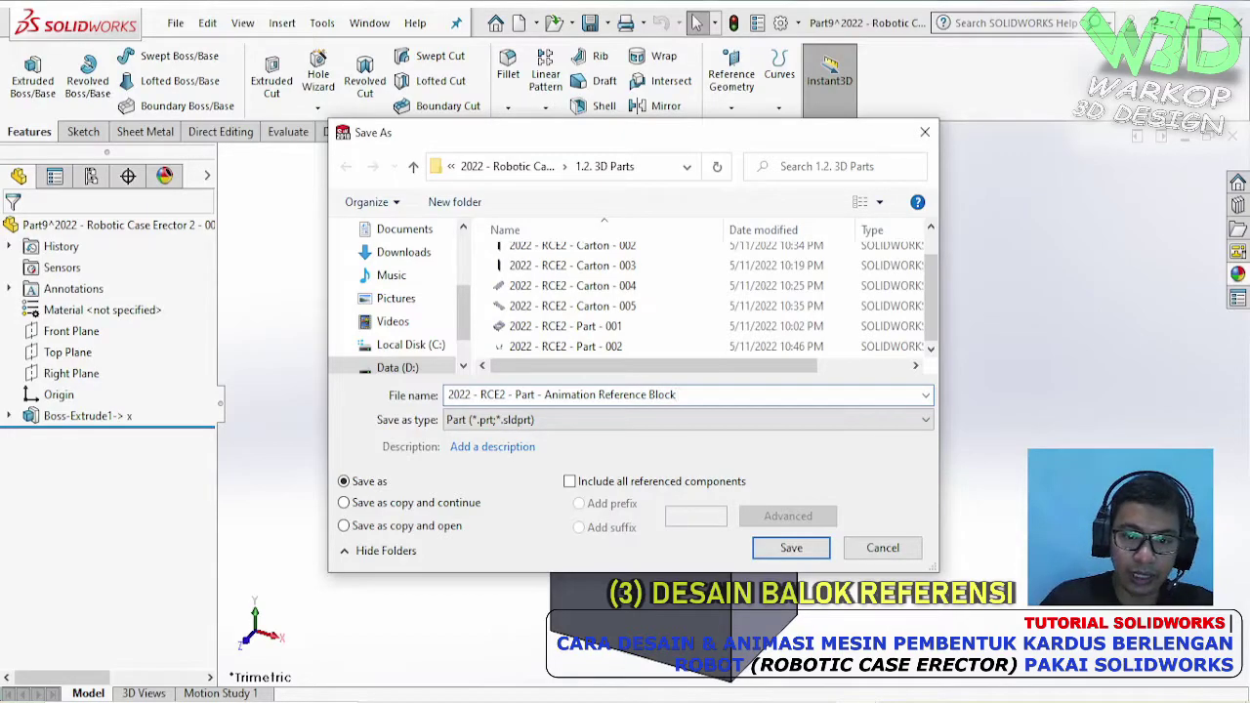
left_click(789, 549)
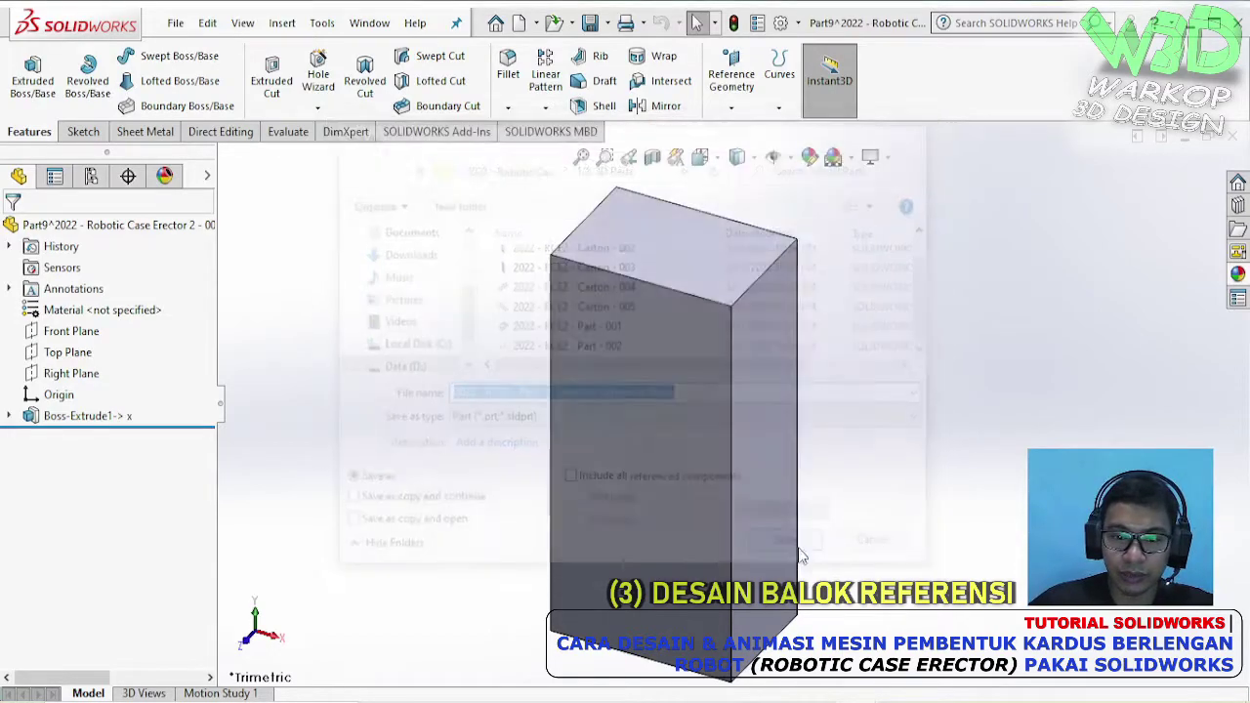
left_click(1234, 141)
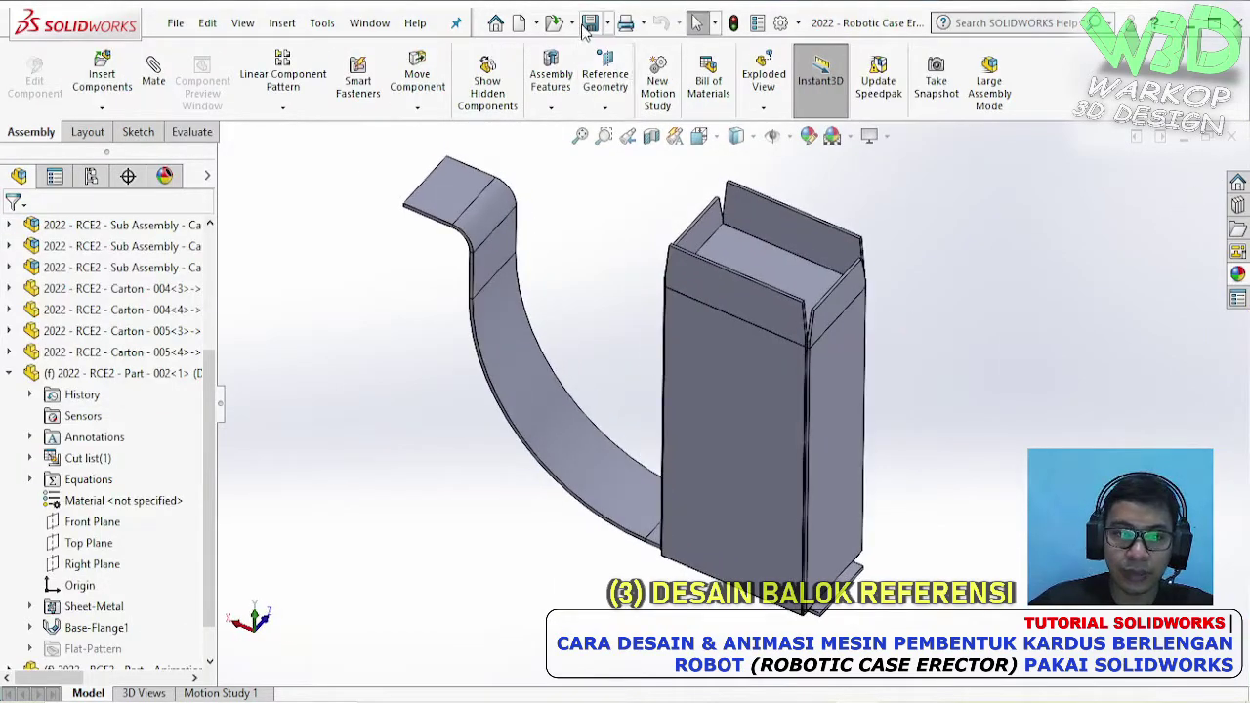
- Hide the reference block inside the carton
left_click(751, 262)
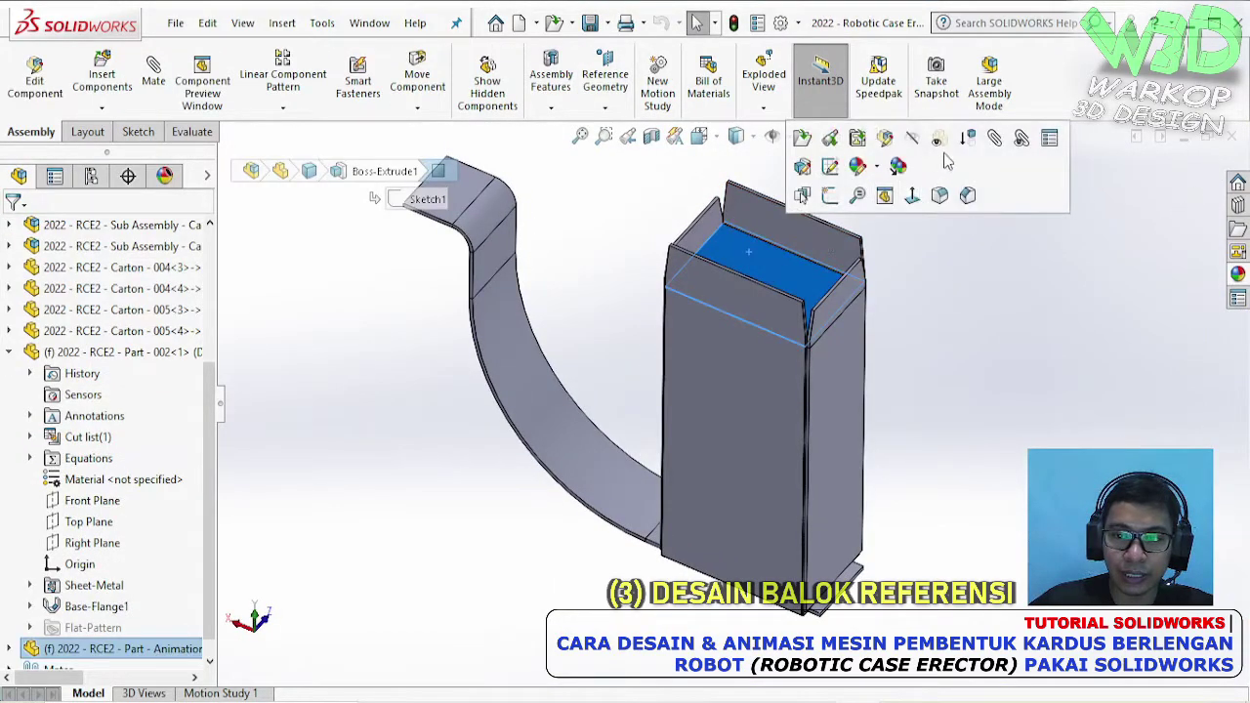
left_click(940, 142)
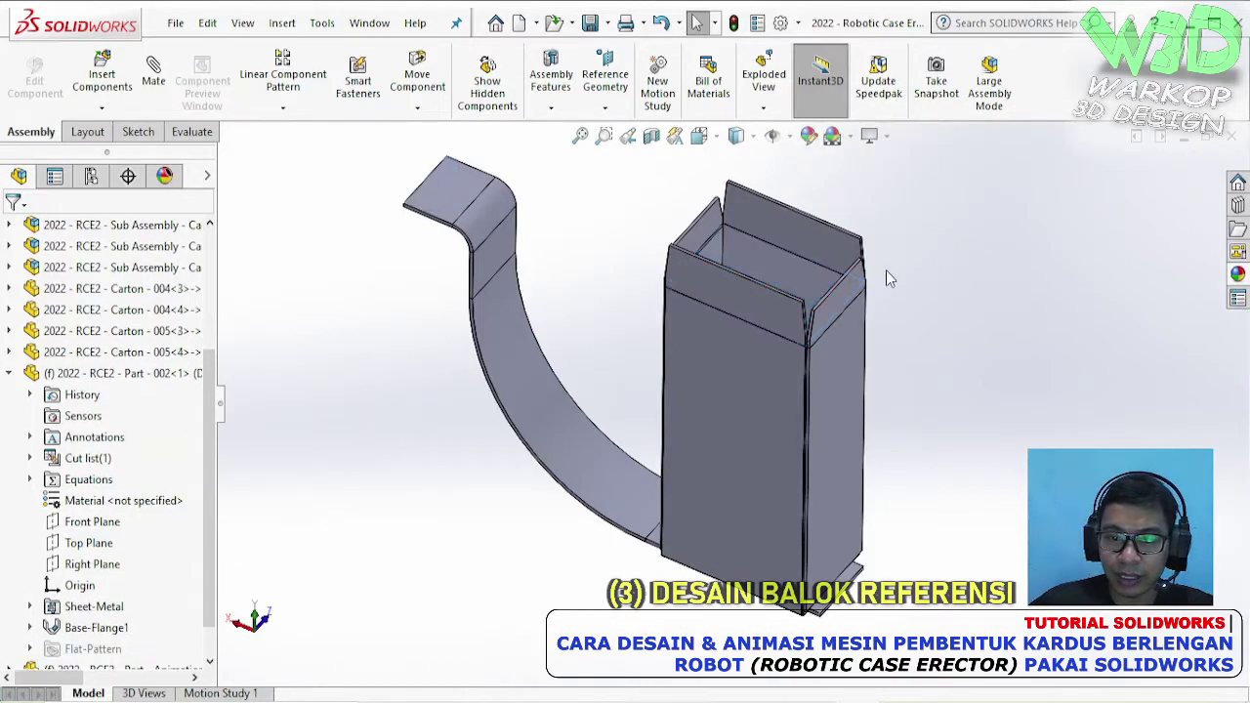
- Examine the inside of the carton and its corner joints from above
scroll(792, 298, "down", 2)
scroll(792, 290, "up", 3)
middle_click_drag(799, 274, 733, 282)
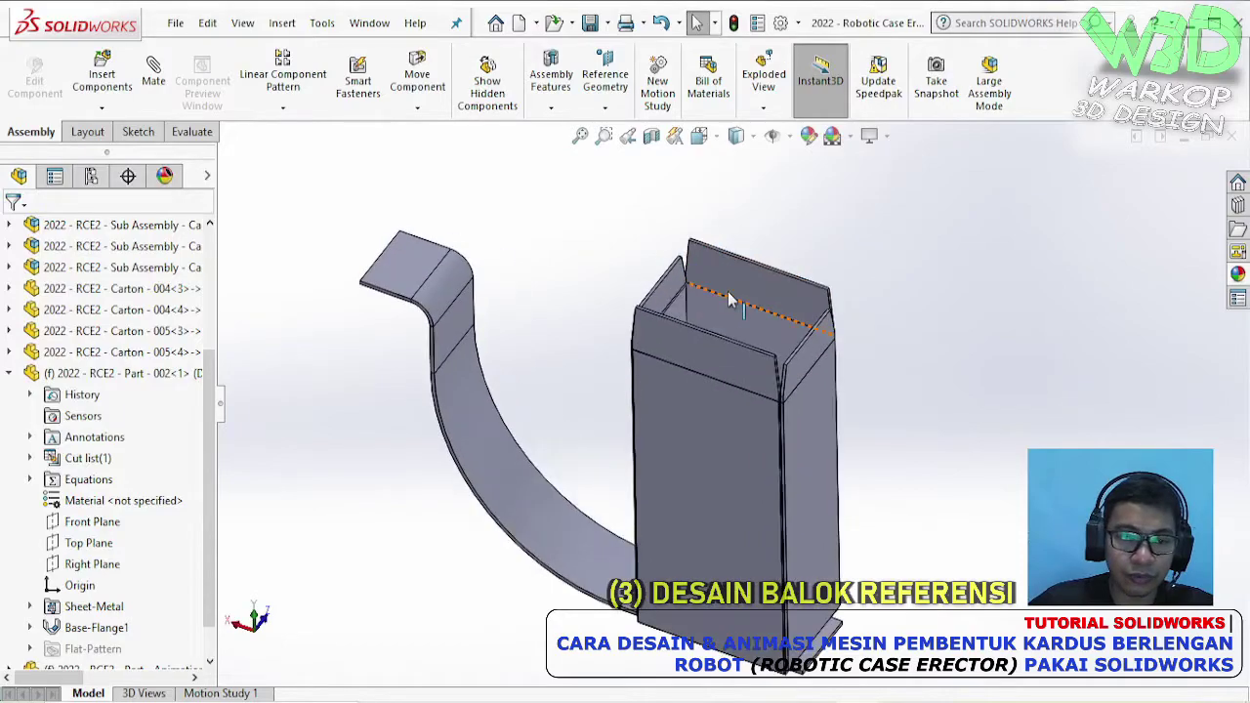
scroll(185, 432, "down", 1)
middle_click_drag(733, 354, 731, 491)
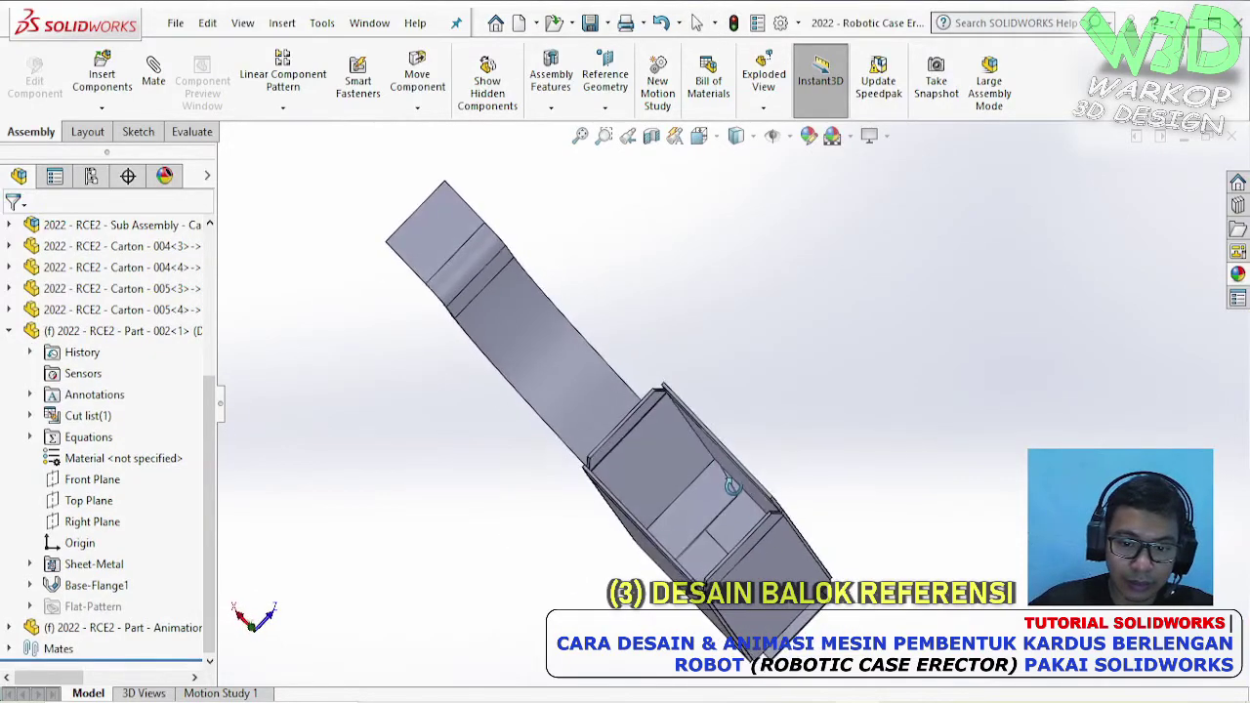
scroll(732, 504, "down", 4)
middle_click_drag(546, 460, 358, 425)
scroll(359, 420, "down", 4)
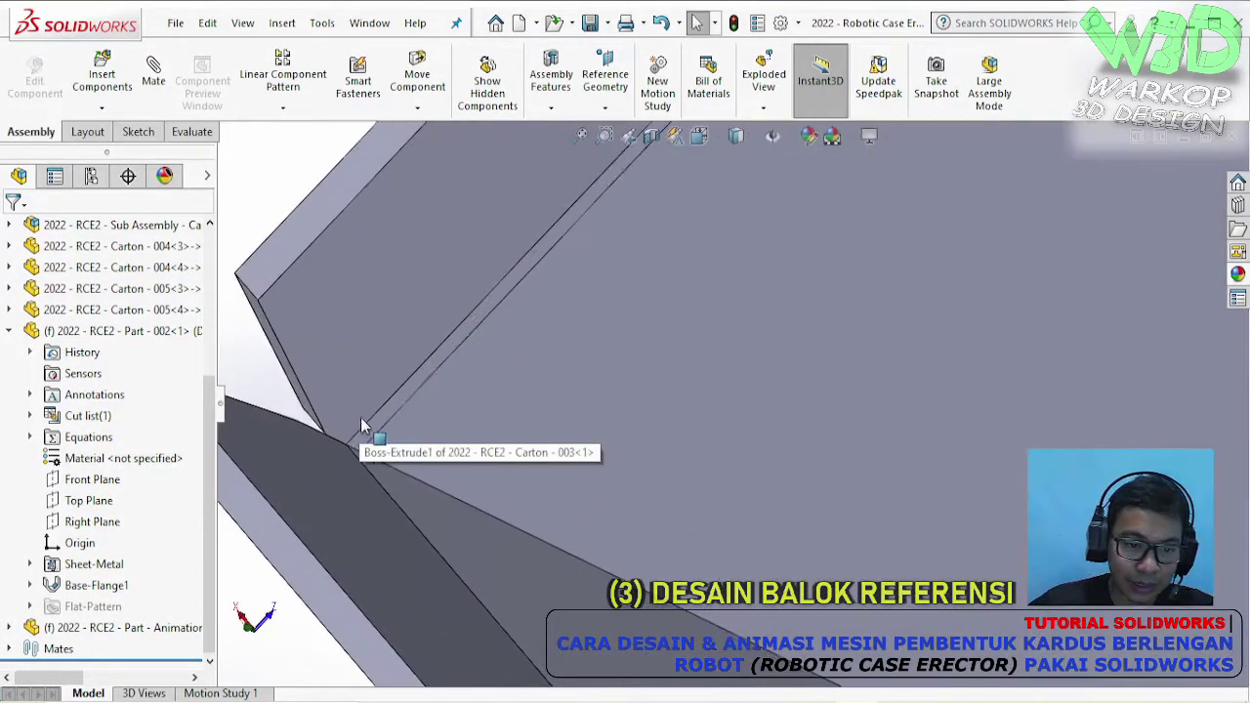
middle_click_drag(545, 431, 414, 438)
scroll(677, 341, "up", 5)
middle_click_drag(892, 329, 797, 401)
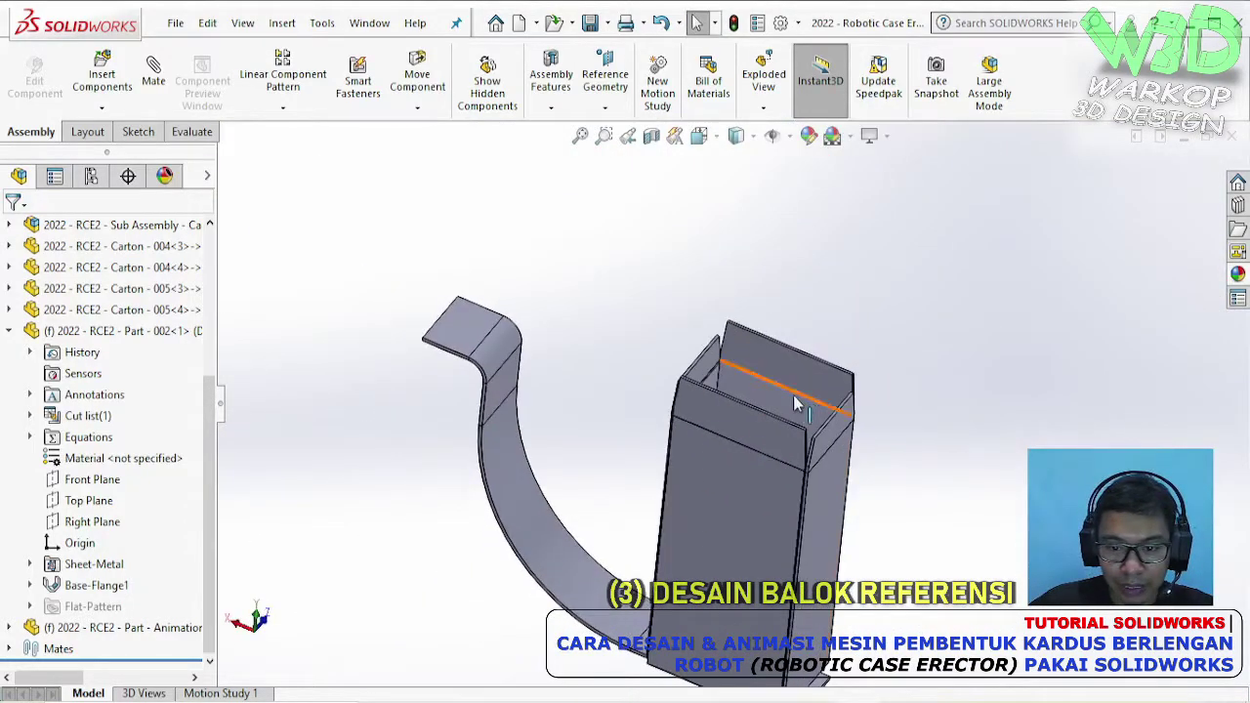
- Add a second instance of the Animation Reference Block beside the curved sheet-metal part
left_click(147, 628)
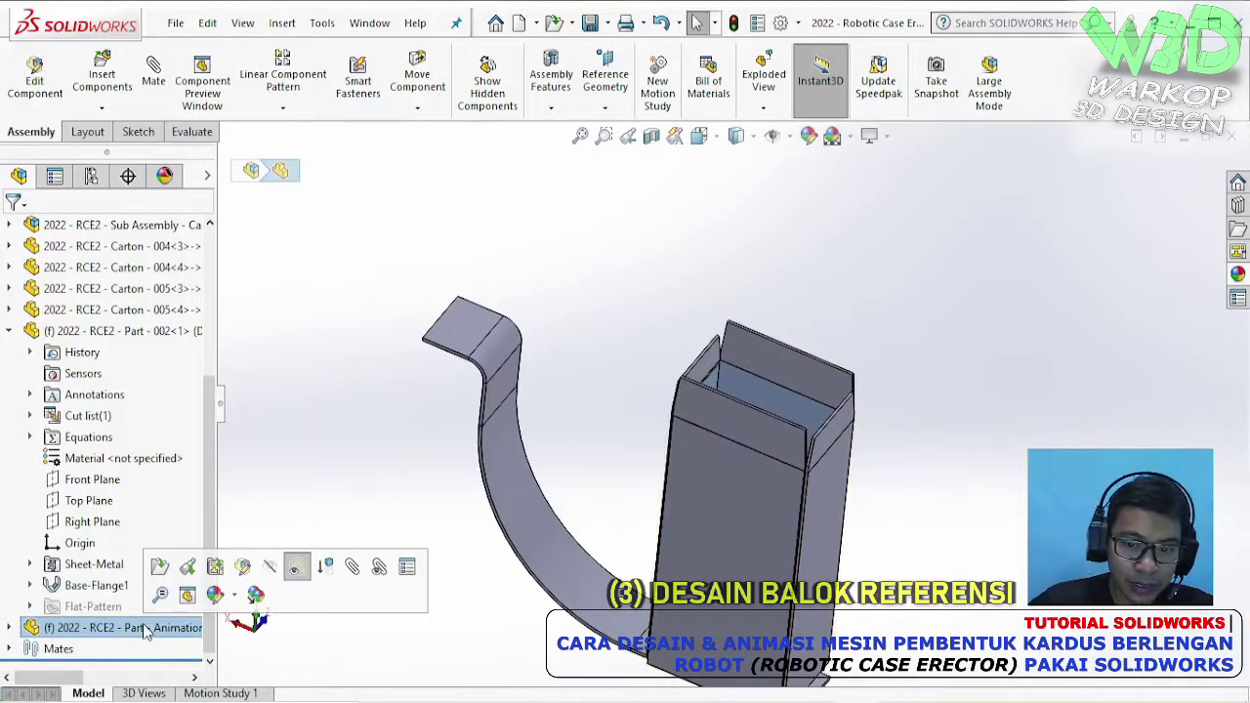
left_click(318, 659)
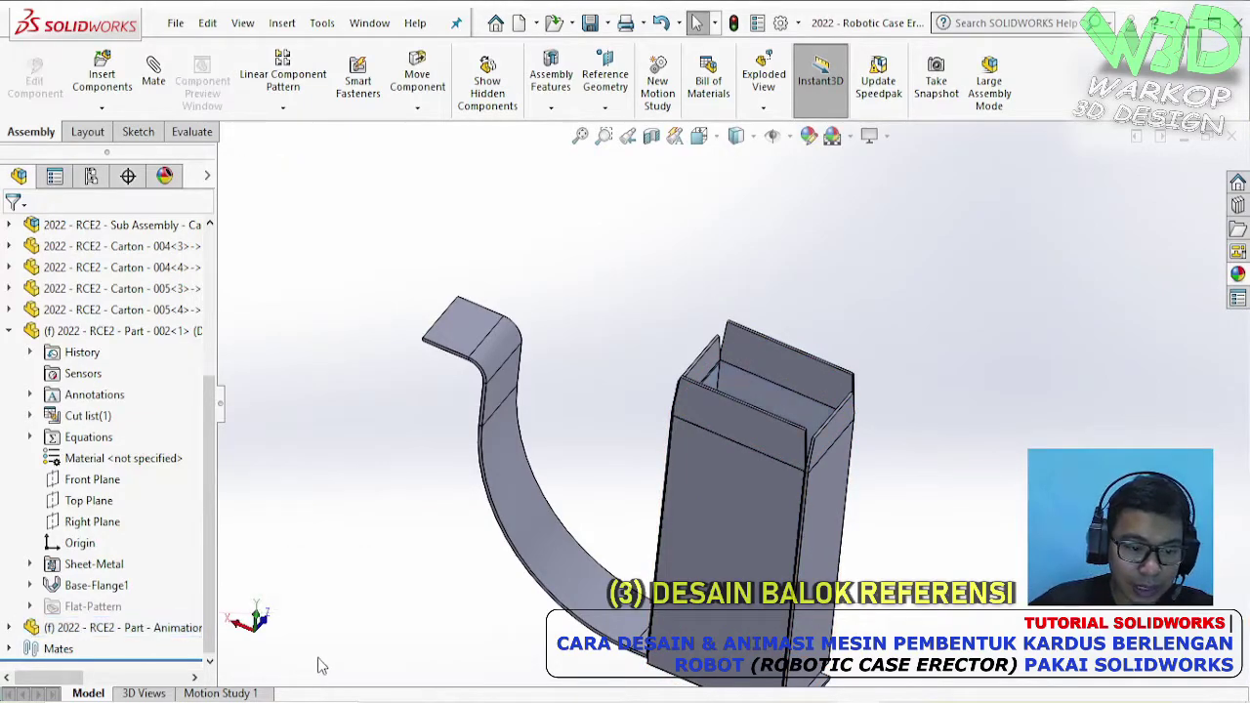
left_click(158, 631)
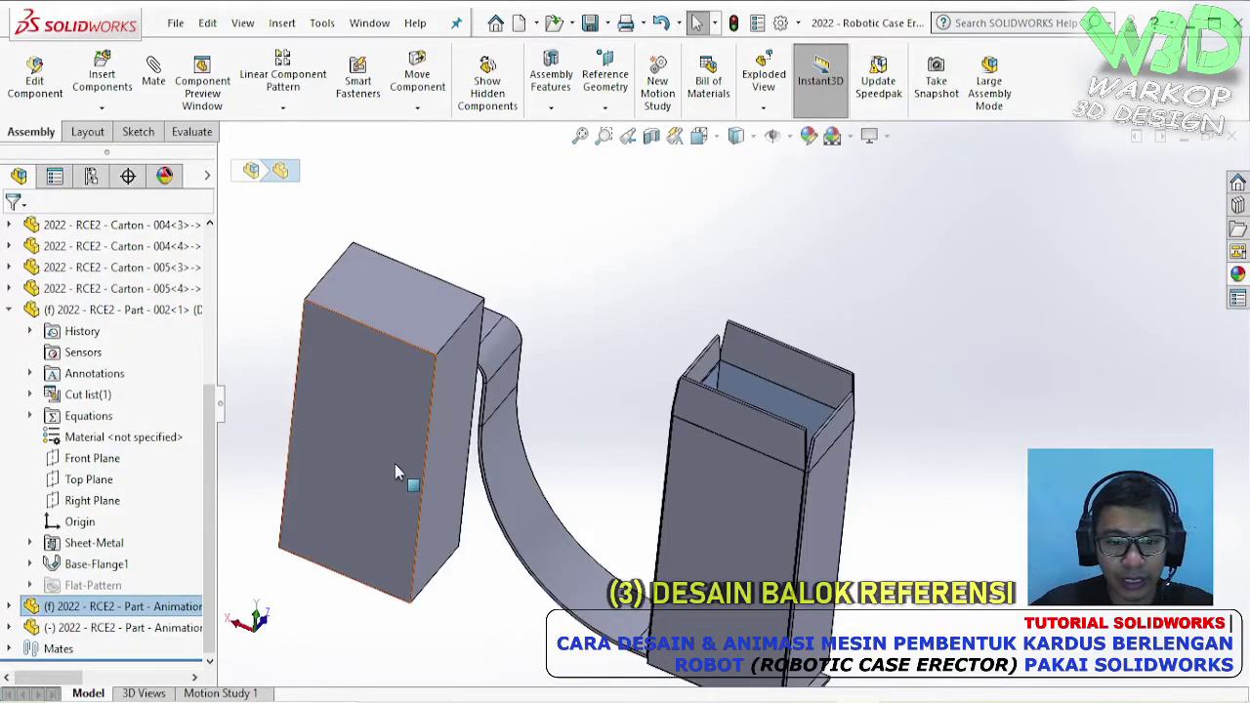
- Make the new block instance transparent and move it above the curved part, next to the carton
left_click(394, 464)
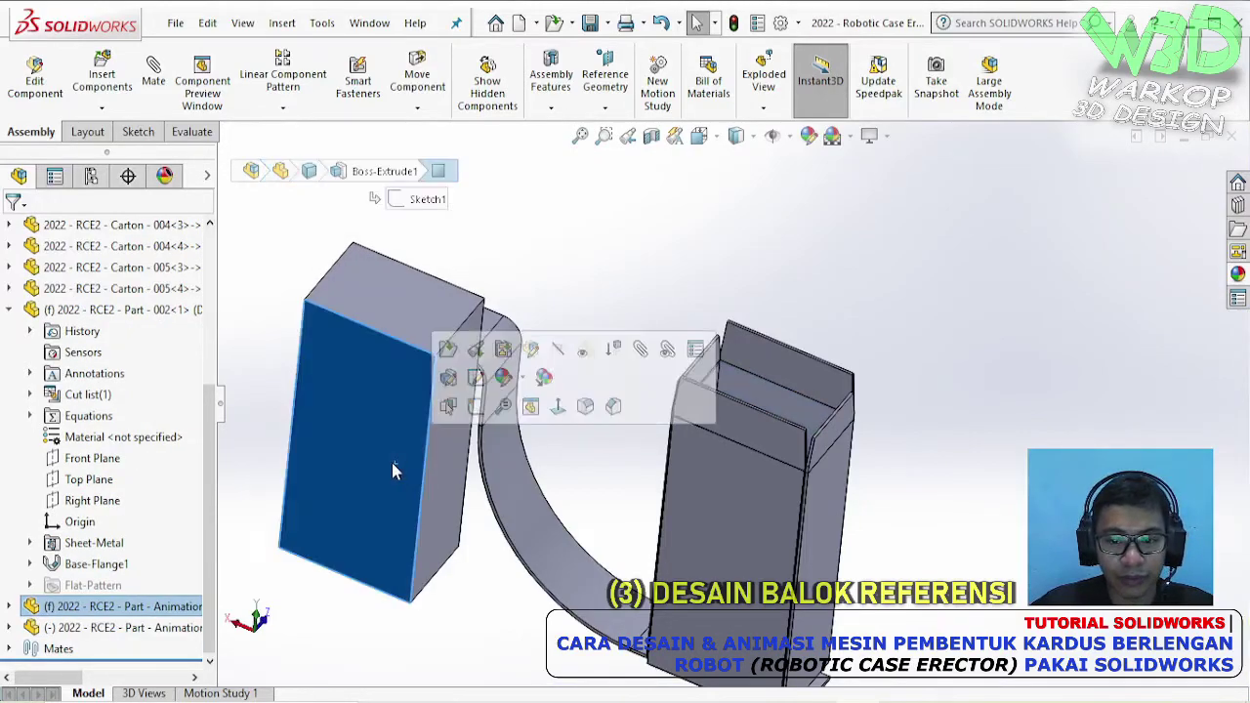
left_click(594, 344)
left_click_drag(412, 383, 647, 230)
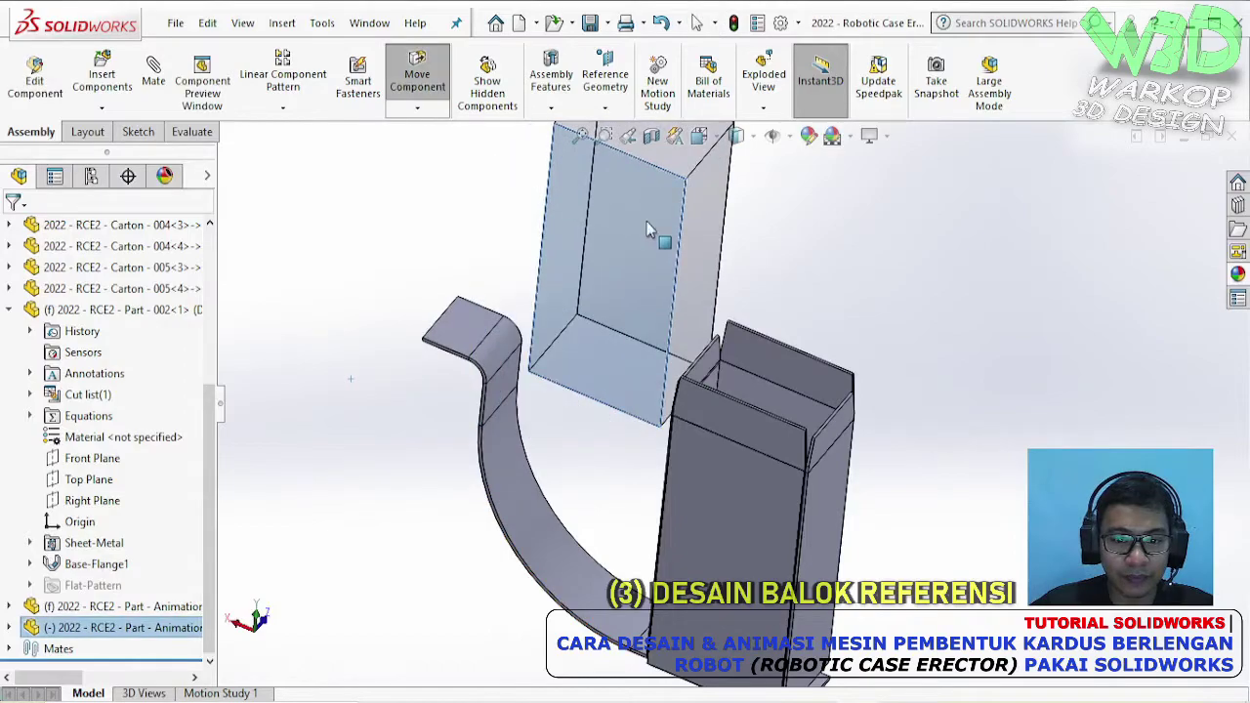
- Add a centered Width mate between two opposite faces of the transparent block and the two side edge faces of the curved part
scroll(659, 326, "up", 1)
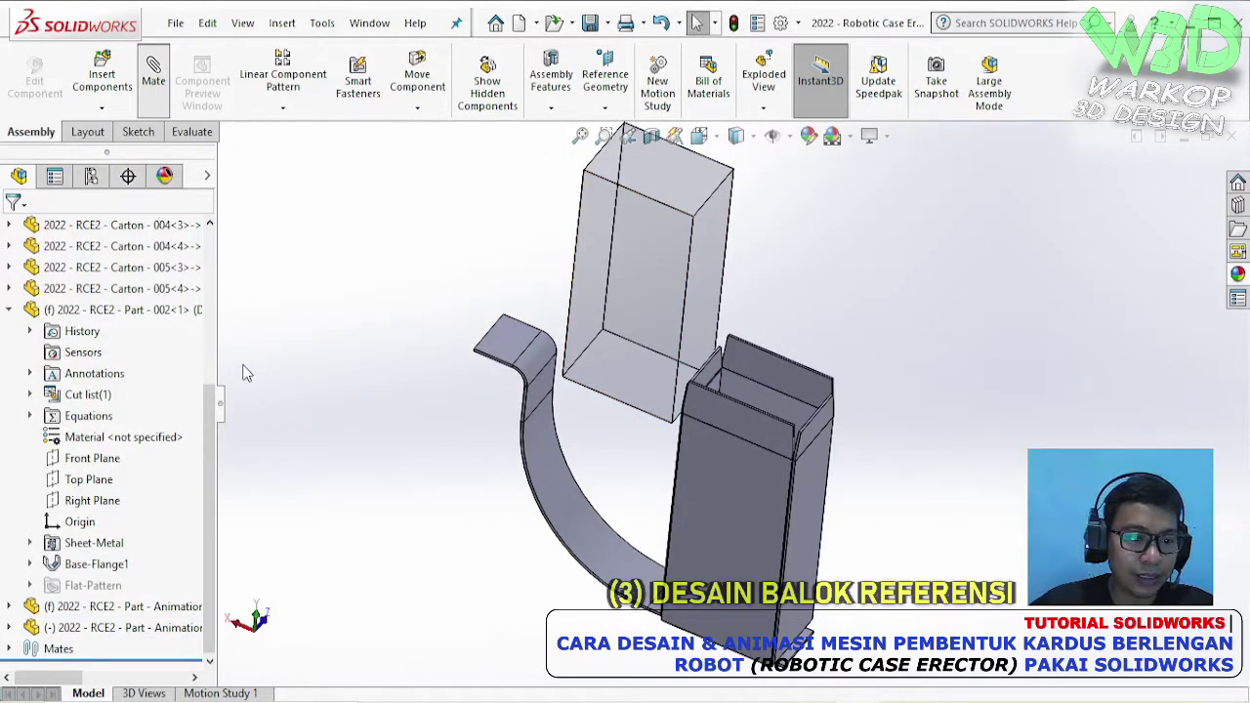
scroll(97, 488, "down", 6)
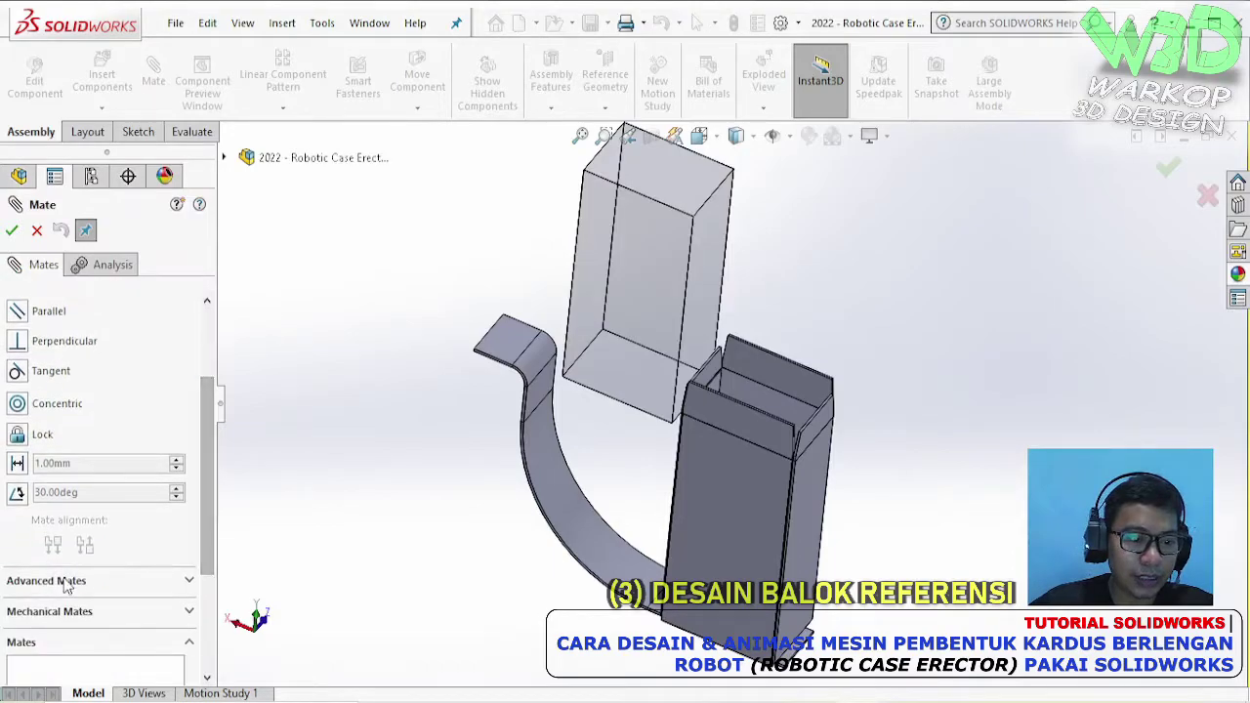
scroll(203, 415, "up", 5)
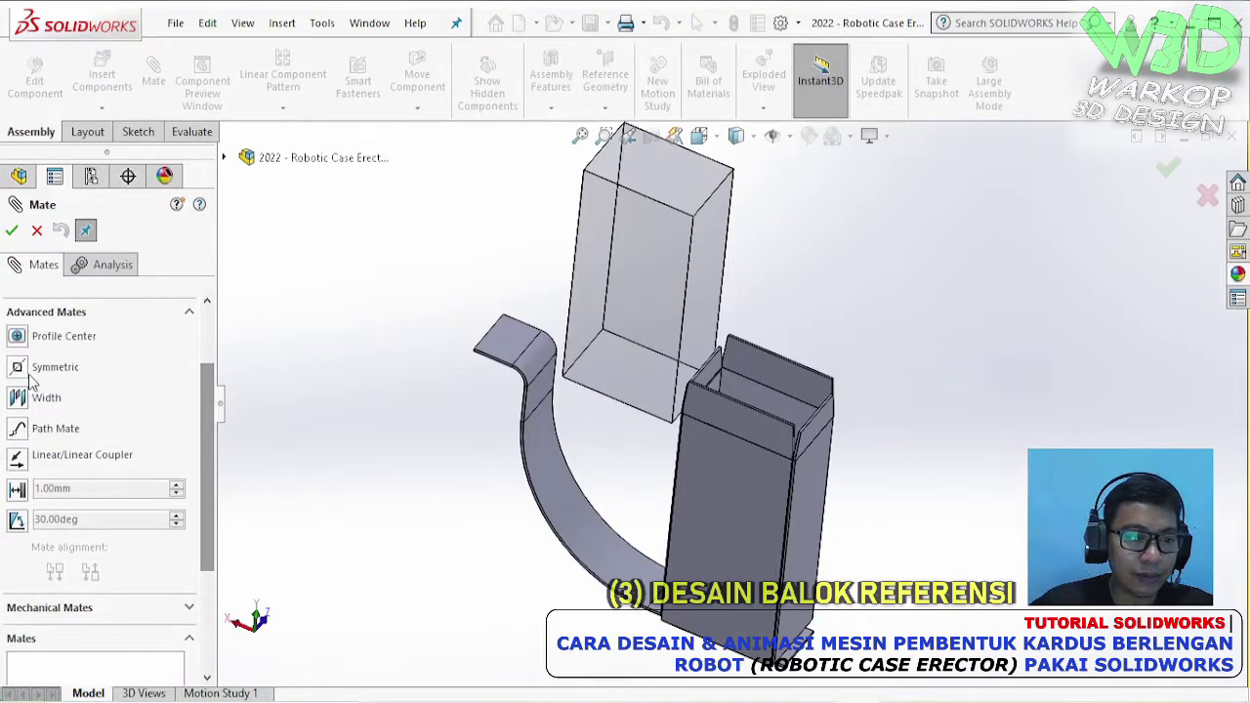
left_click(608, 303)
middle_click_drag(611, 307, 493, 359)
left_click(714, 261)
scroll(744, 447, "down", 5)
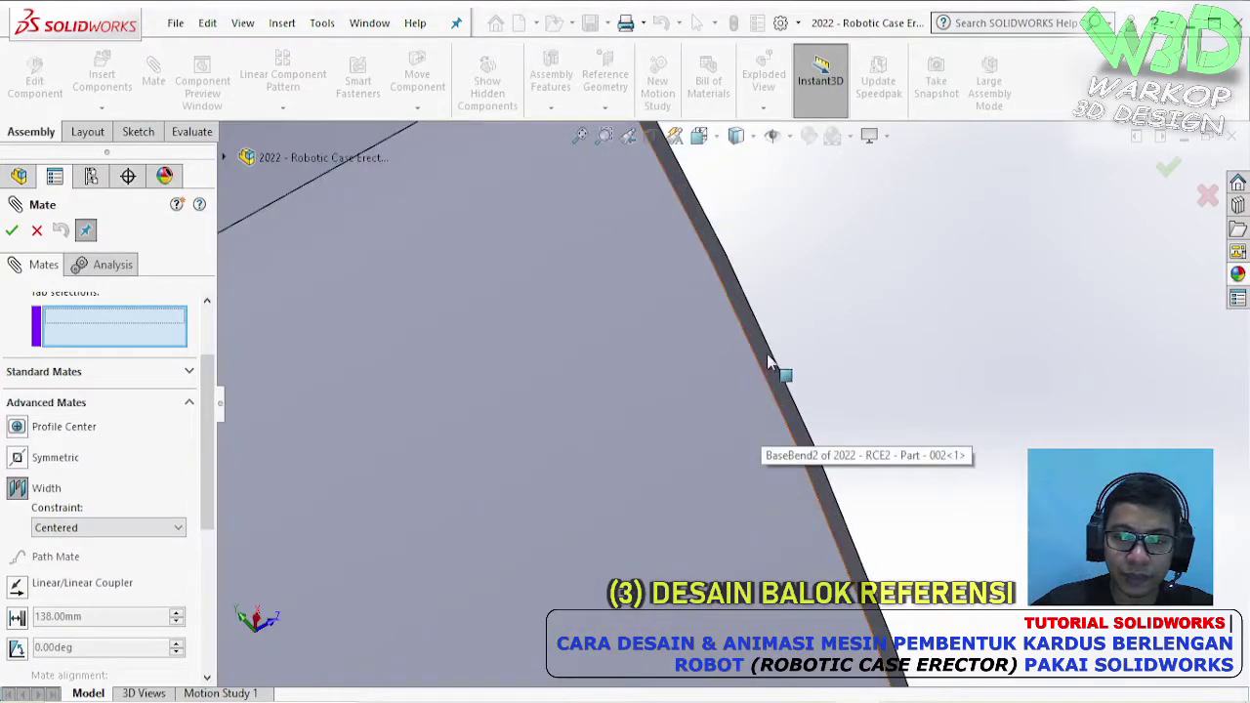
left_click(771, 358)
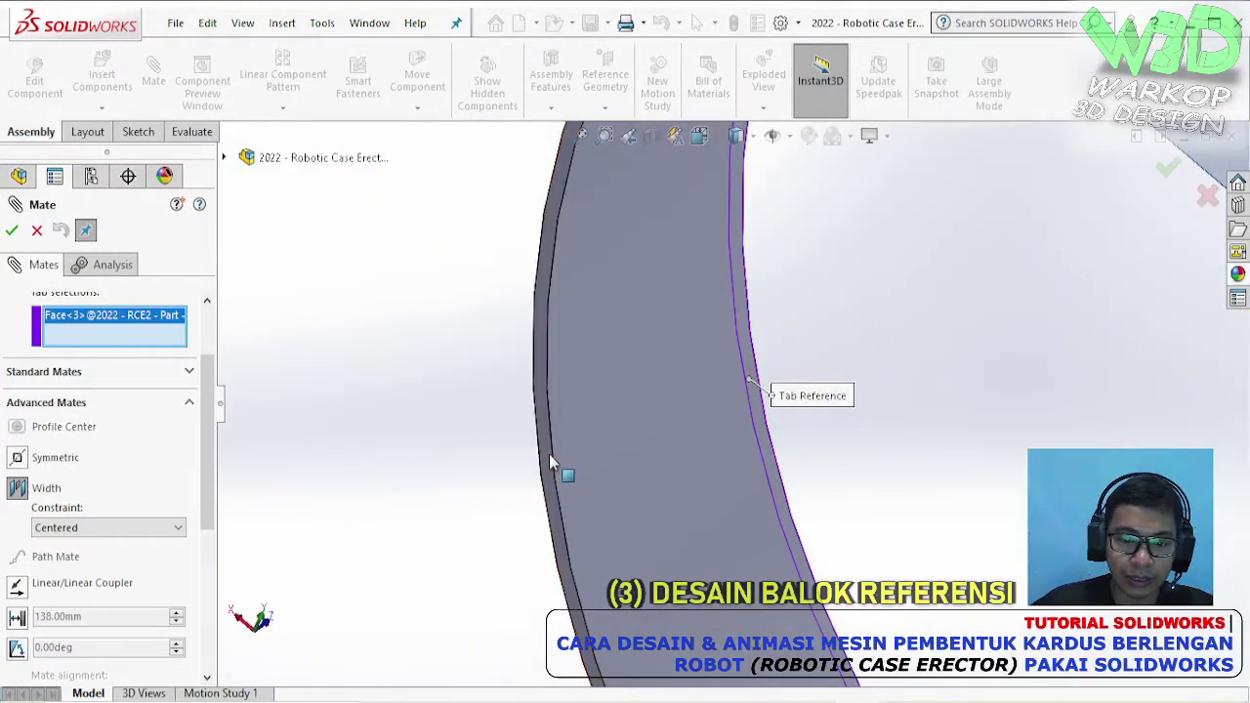
left_click(548, 459)
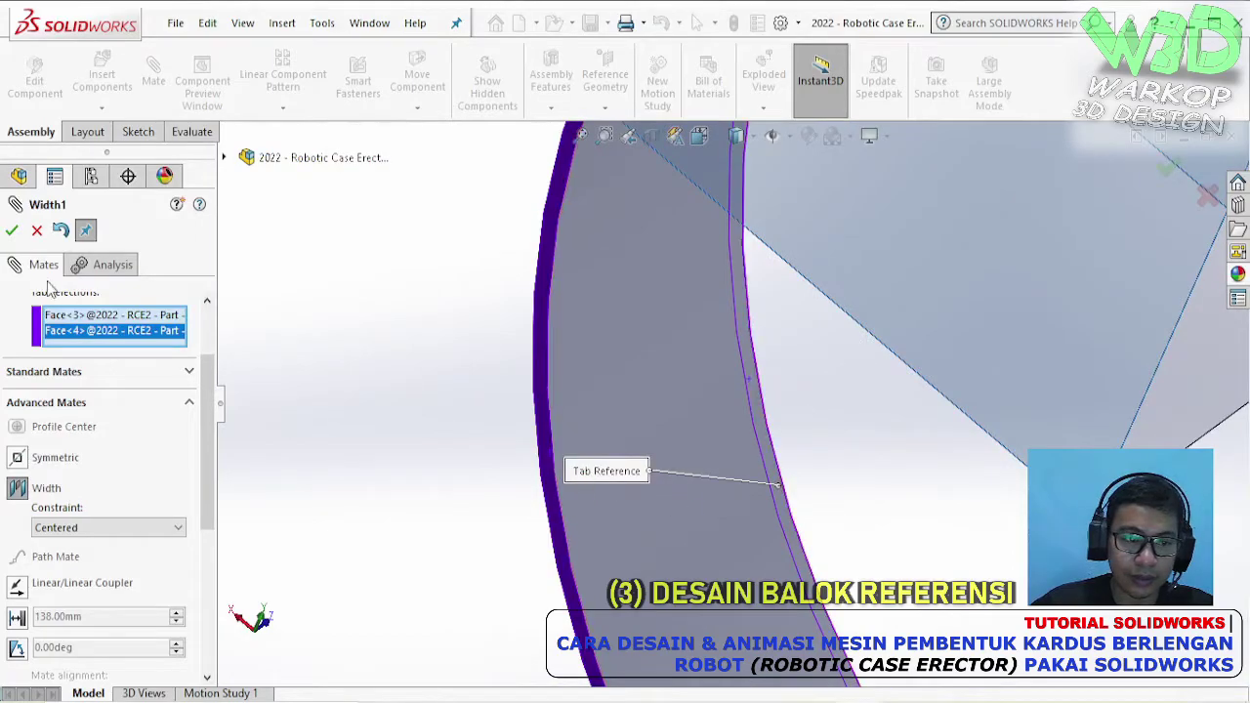
left_click(12, 230)
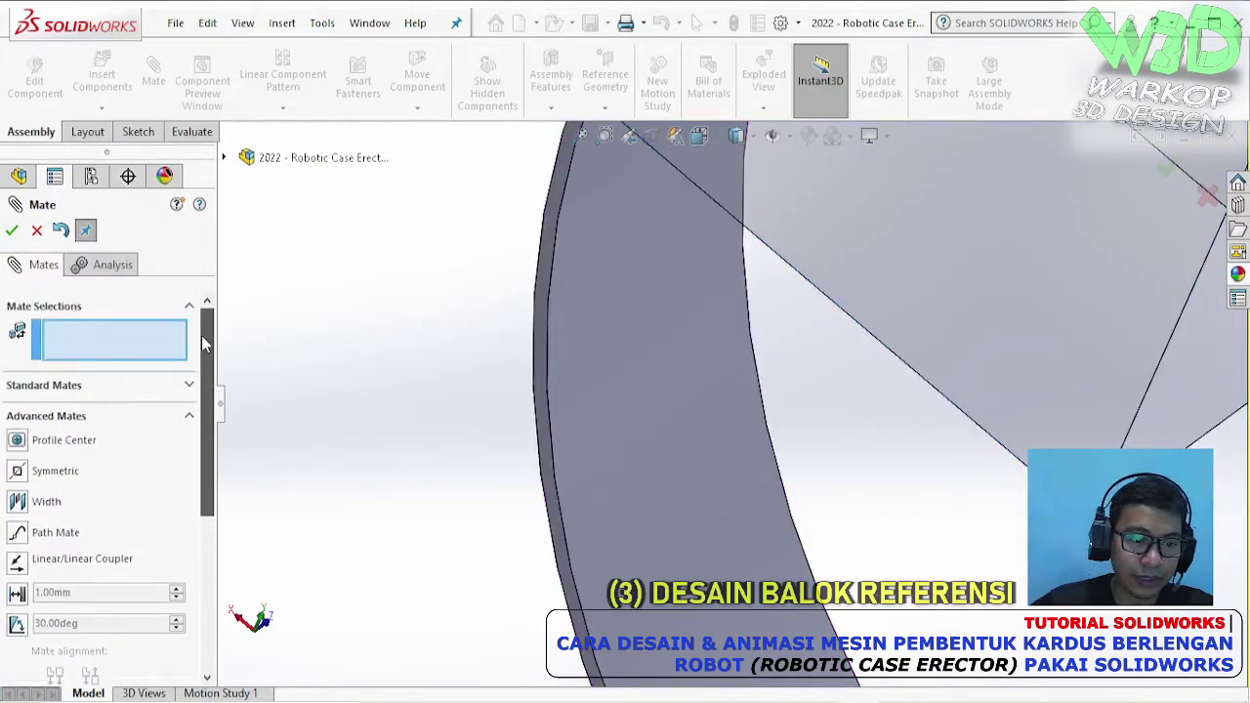
- Add a second centered Width mate between opposite faces of the transparent block and two faces of the curved part, including its lower flat
left_click(17, 502)
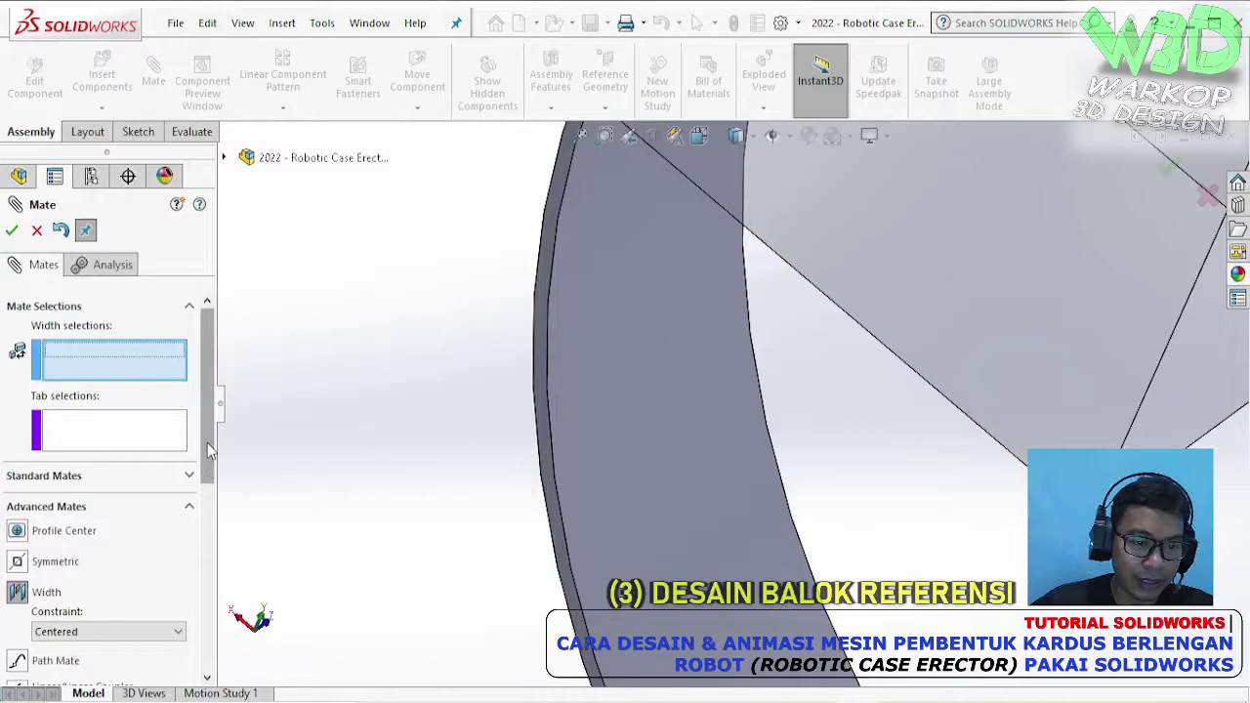
scroll(969, 365, "up", 10)
middle_click_drag(842, 310, 842, 330)
scroll(843, 330, "down", 2)
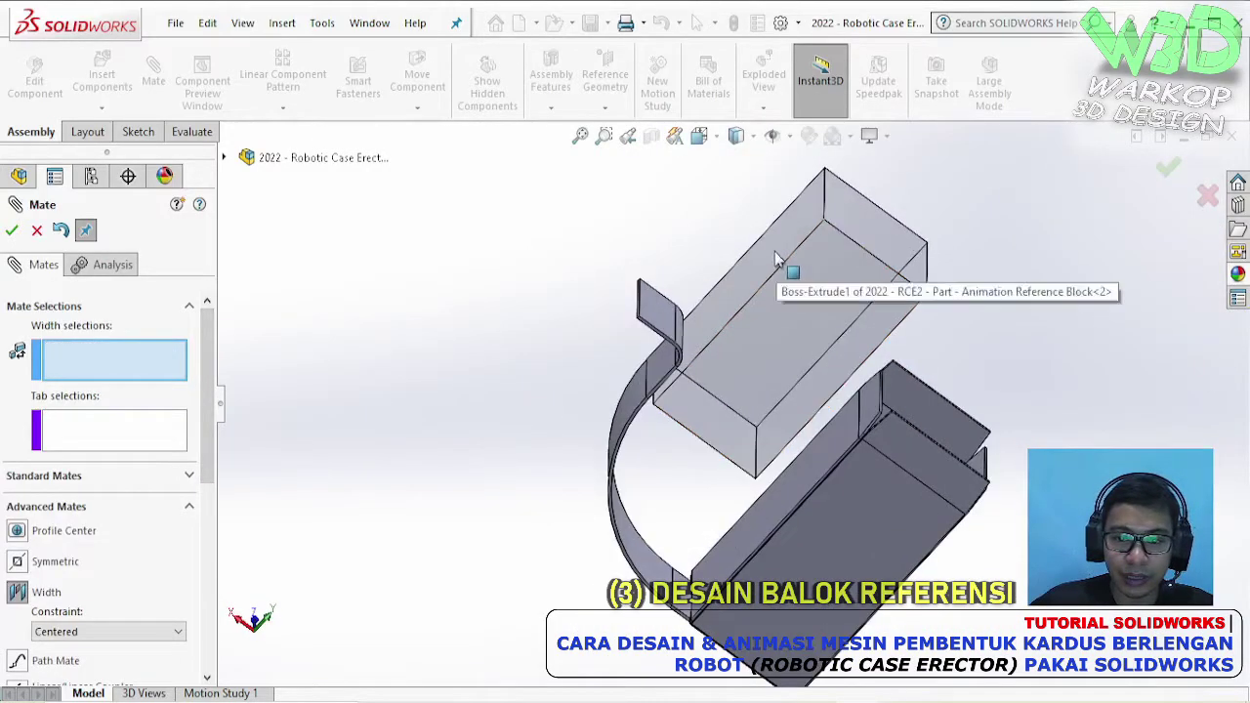
left_click(791, 265)
middle_click_drag(791, 265, 730, 404)
left_click(815, 298)
scroll(730, 396, "down", 2)
left_click(669, 363)
scroll(676, 434, "up", 2)
middle_click_drag(676, 436, 681, 459)
scroll(761, 610, "down", 4)
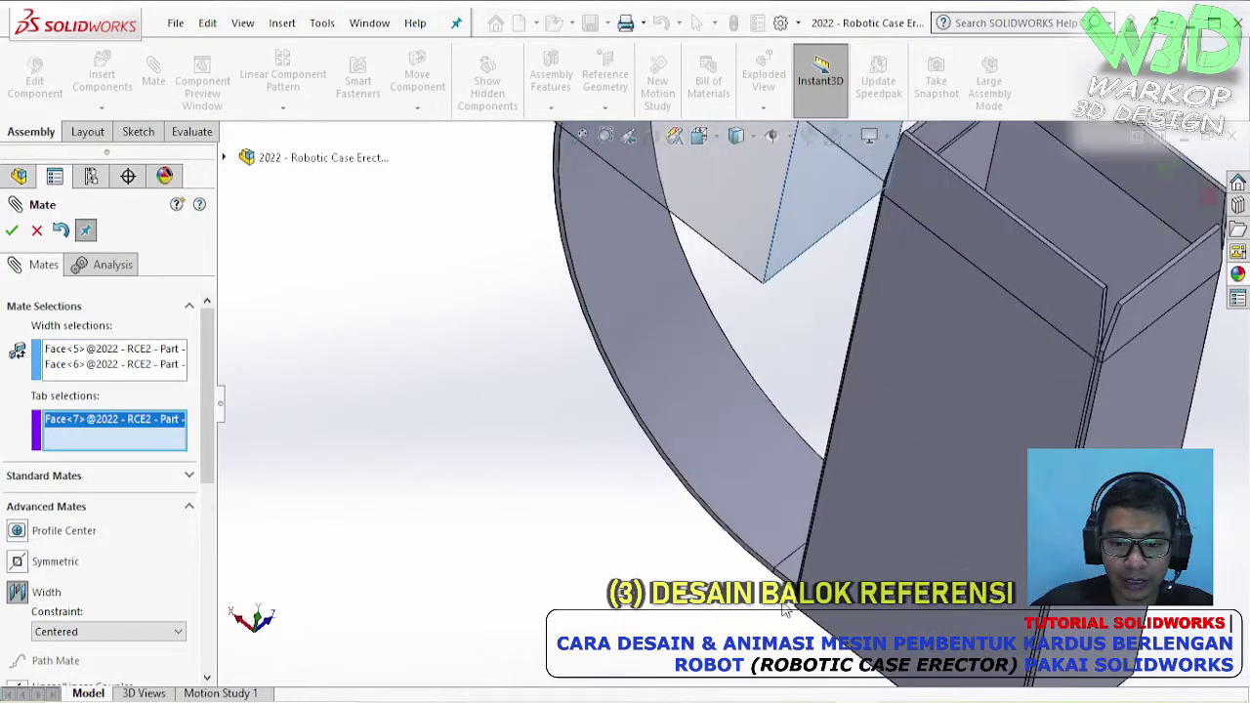
left_click(792, 571)
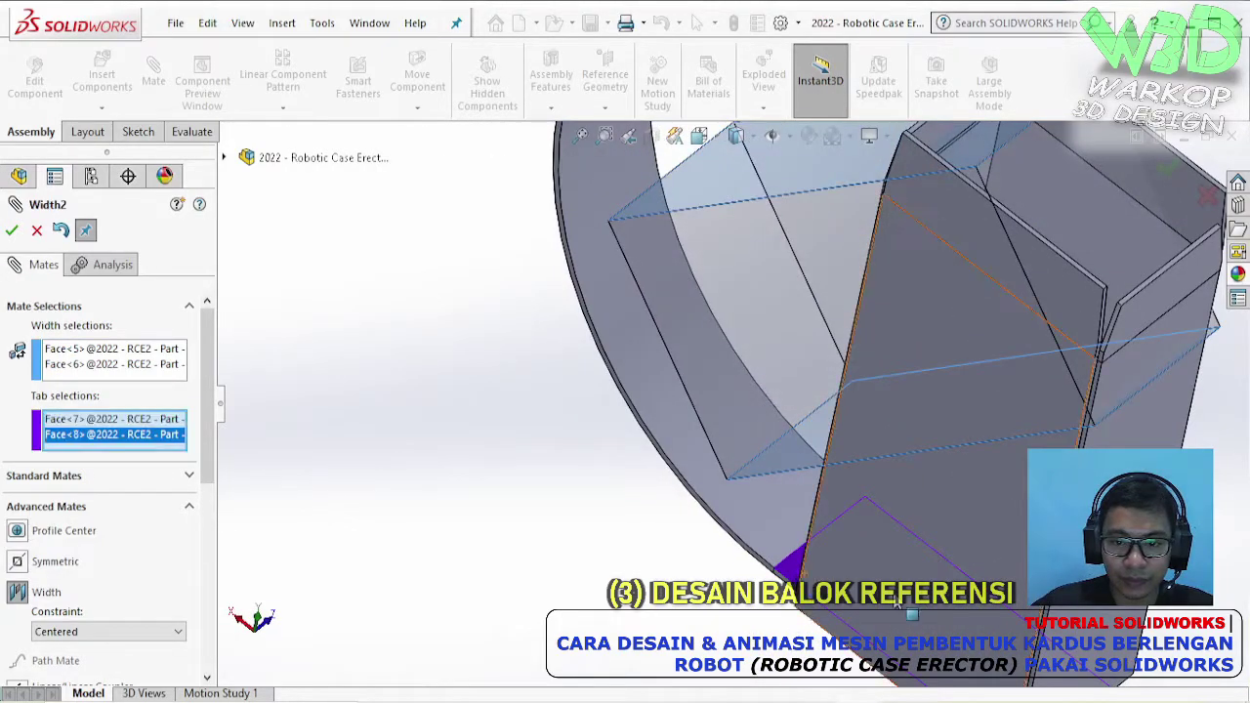
left_click(12, 233)
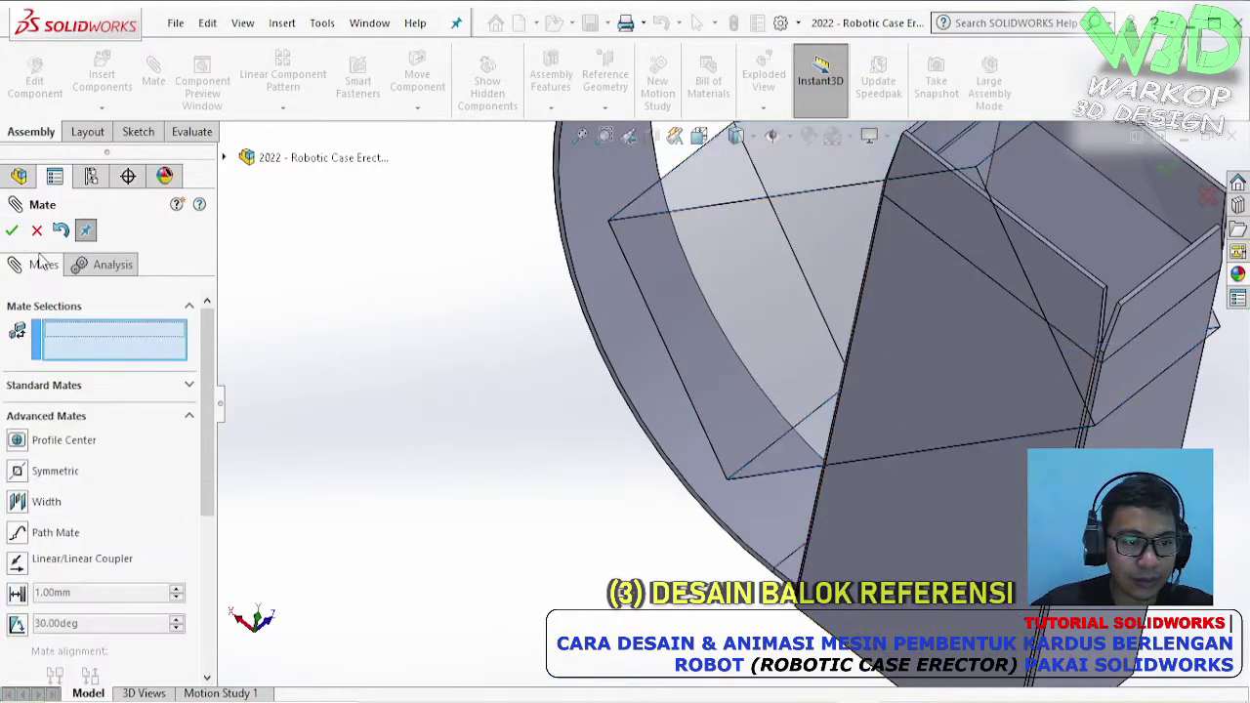
key("Escape")
- Add a Coincident mate between the transparent block's short edge and the inner curved face of the sheet-metal part
middle_click_drag(777, 352, 816, 347)
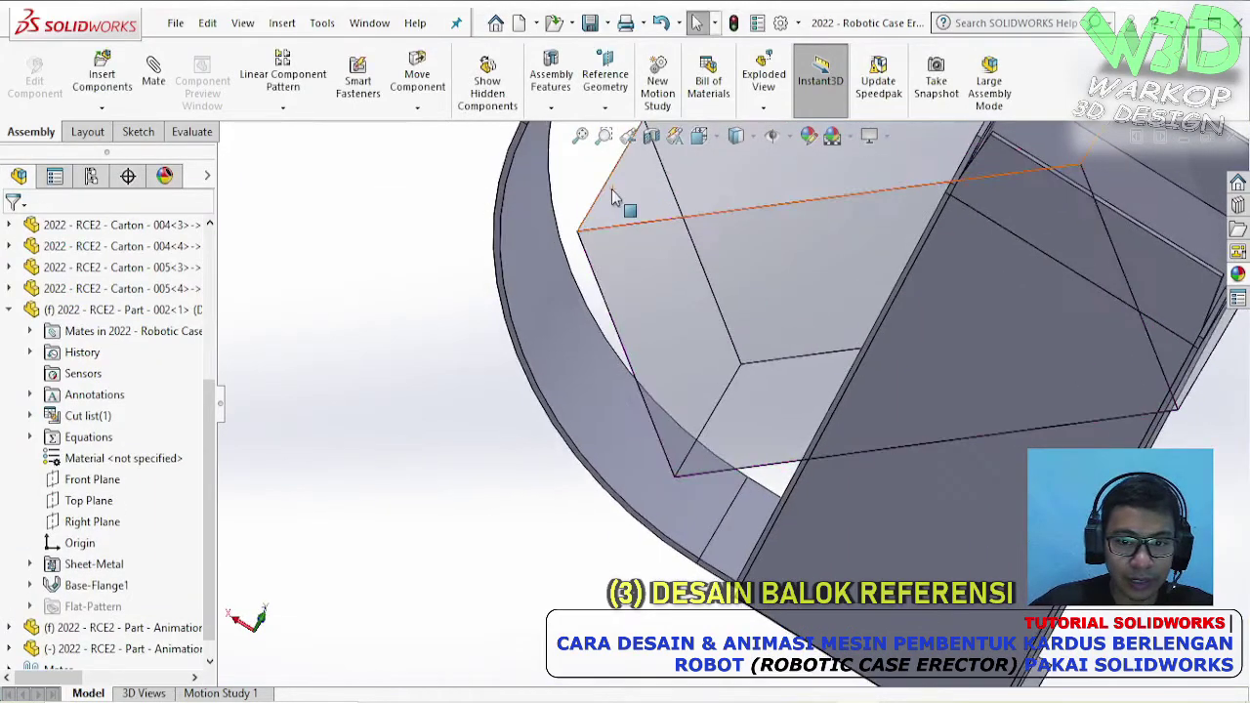
left_click(610, 188)
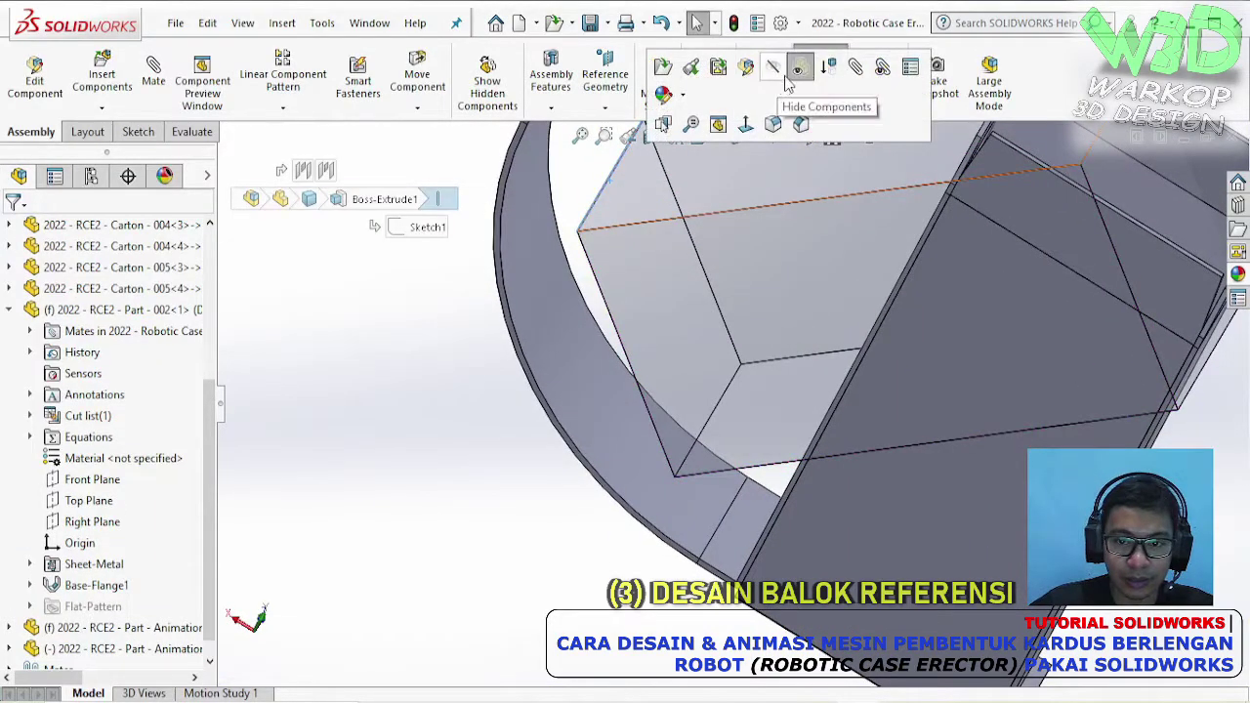
key("m")
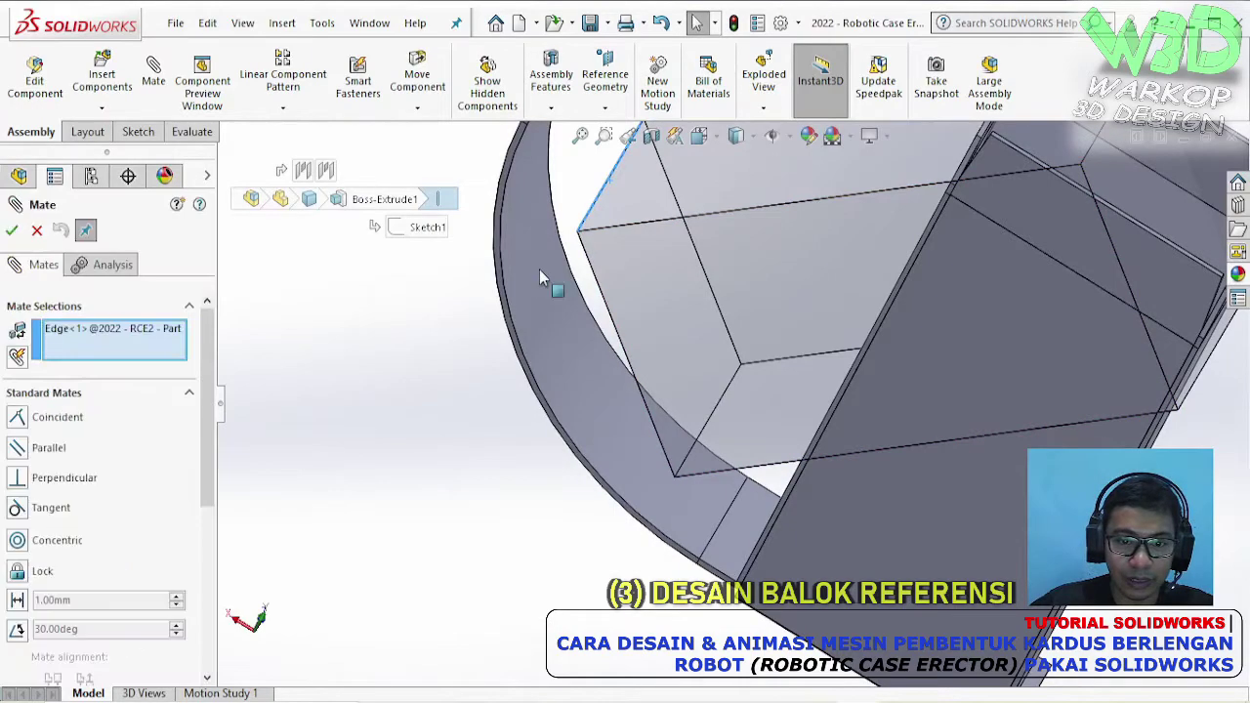
left_click(539, 263)
left_click(539, 263)
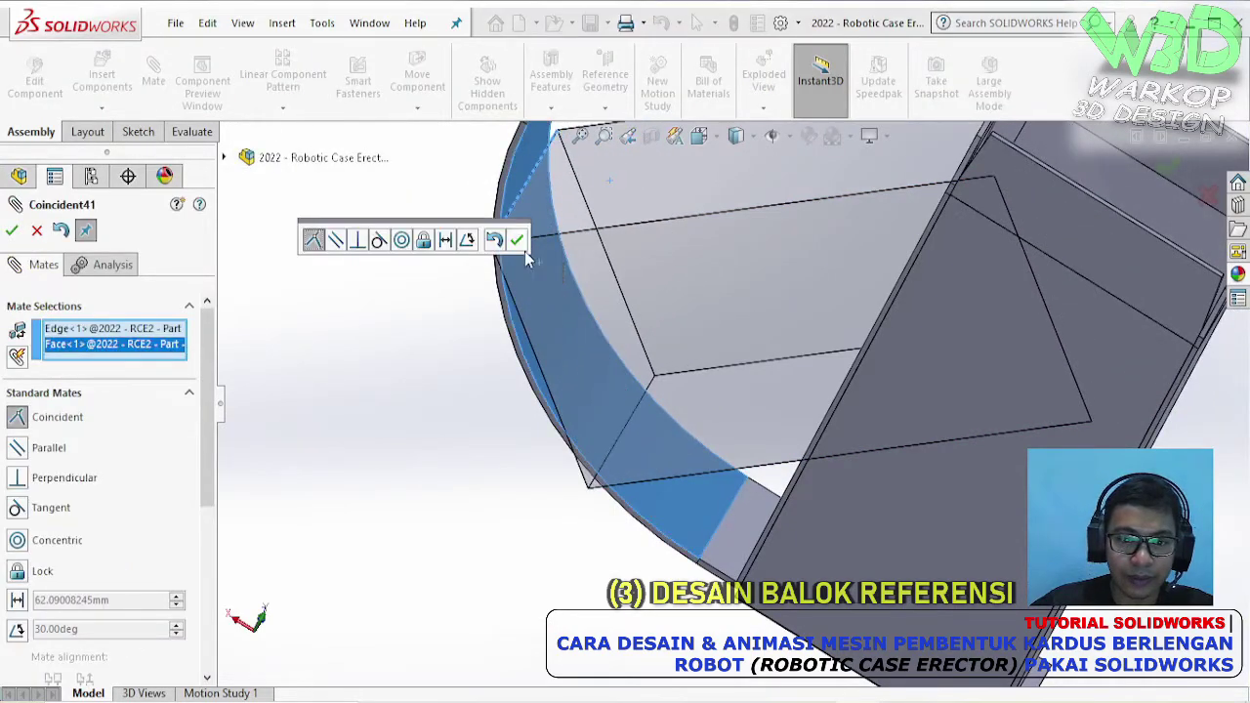
left_click(518, 241)
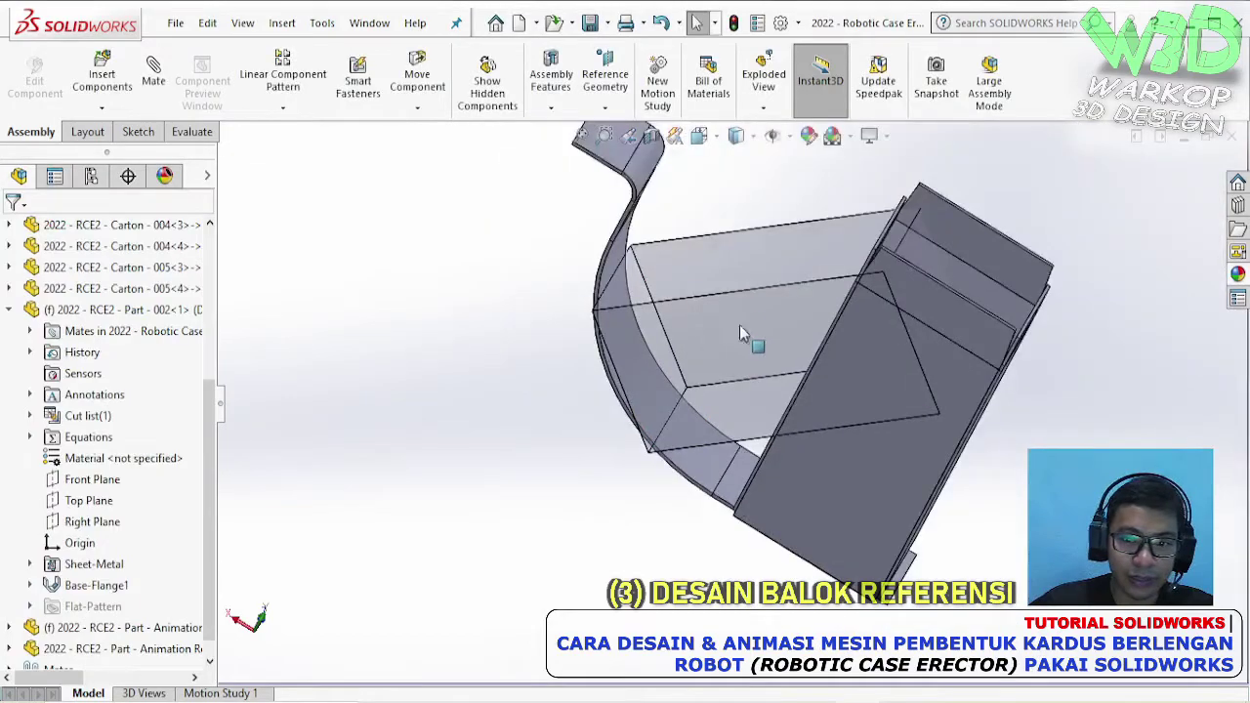
- Fix the transparent reference block in its current position on the curved part
scroll(739, 325, "up", 2)
right_click(721, 318)
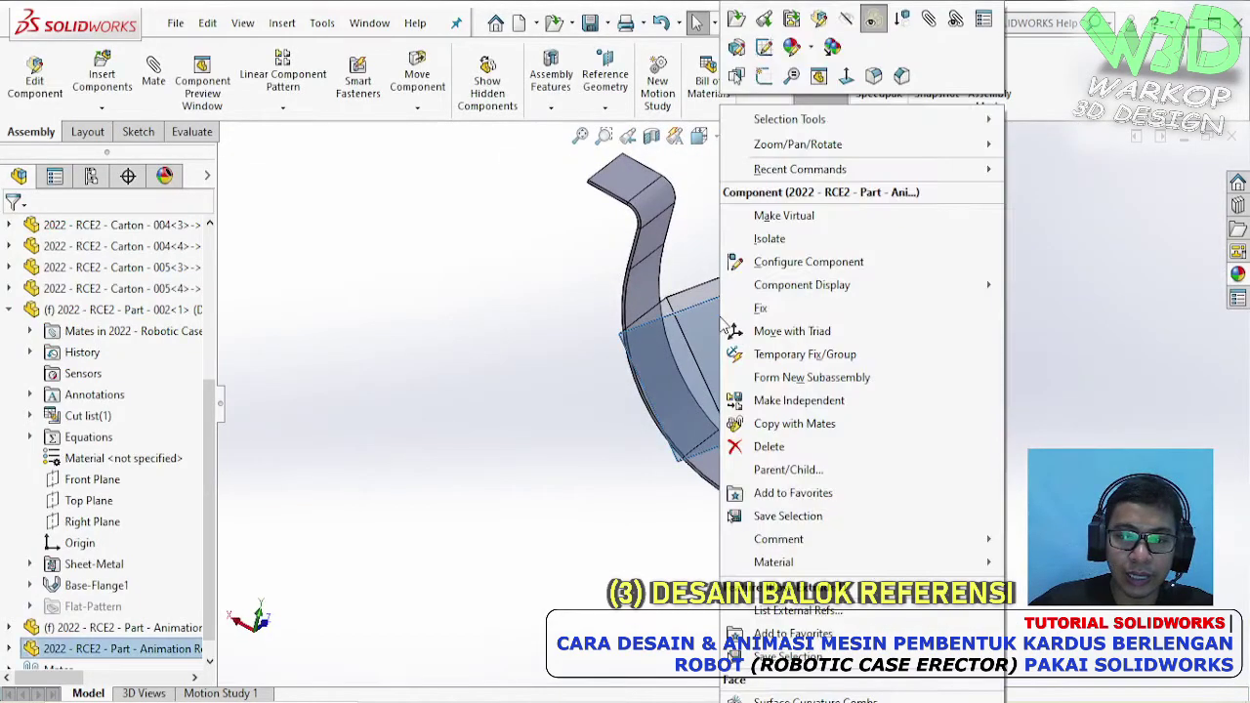
left_click(761, 309)
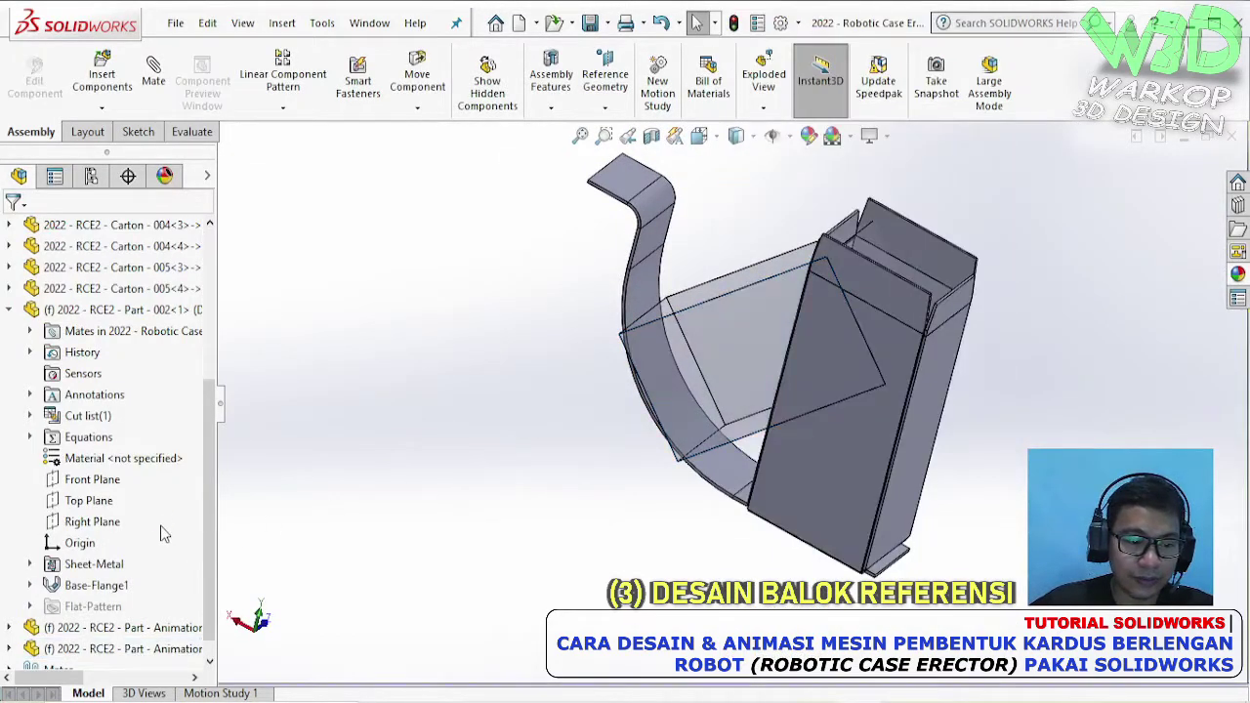
- Delete the fixed transparent block's two Width mates and its Coincident mate with the curved part
left_click(10, 628)
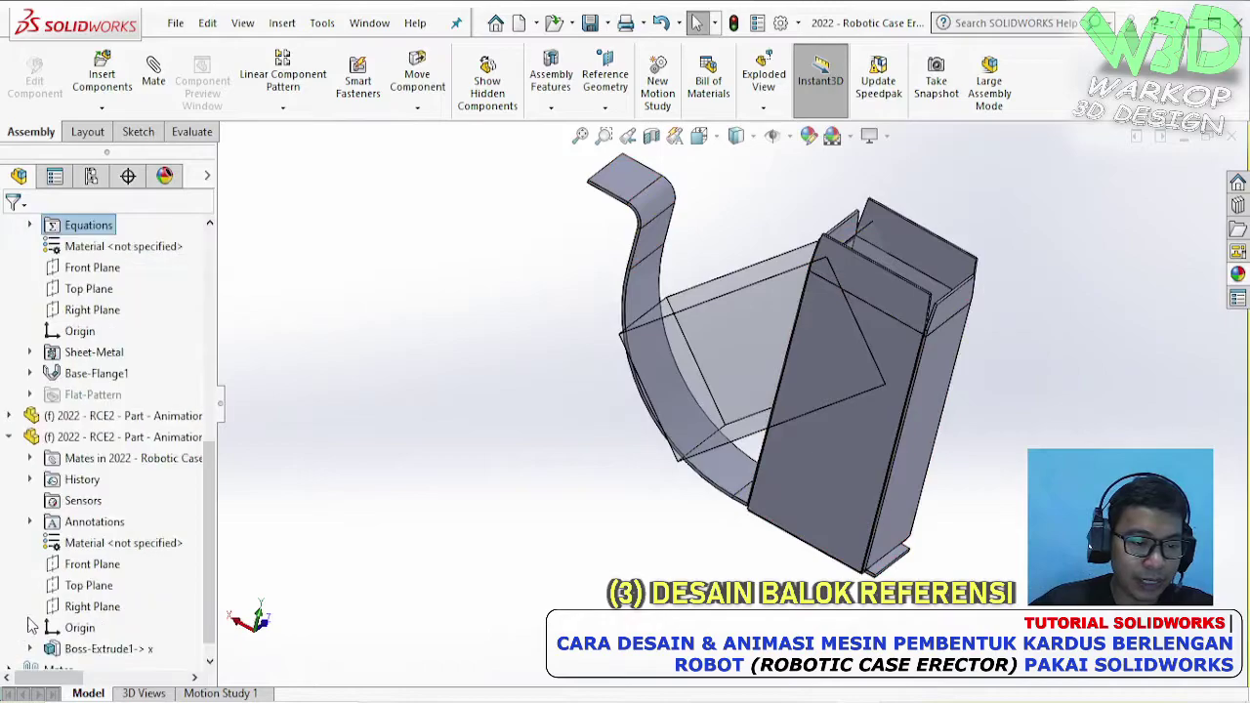
left_click(29, 457)
left_click(88, 521)
right_click(109, 525)
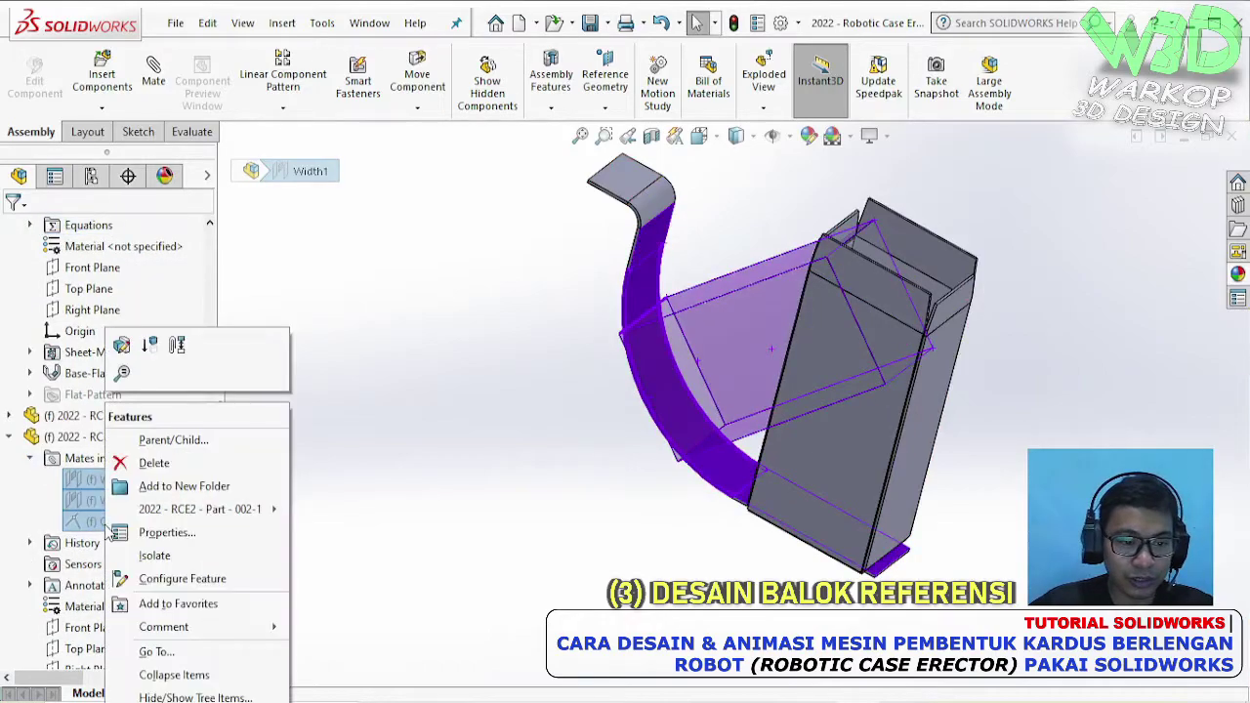
left_click(154, 463)
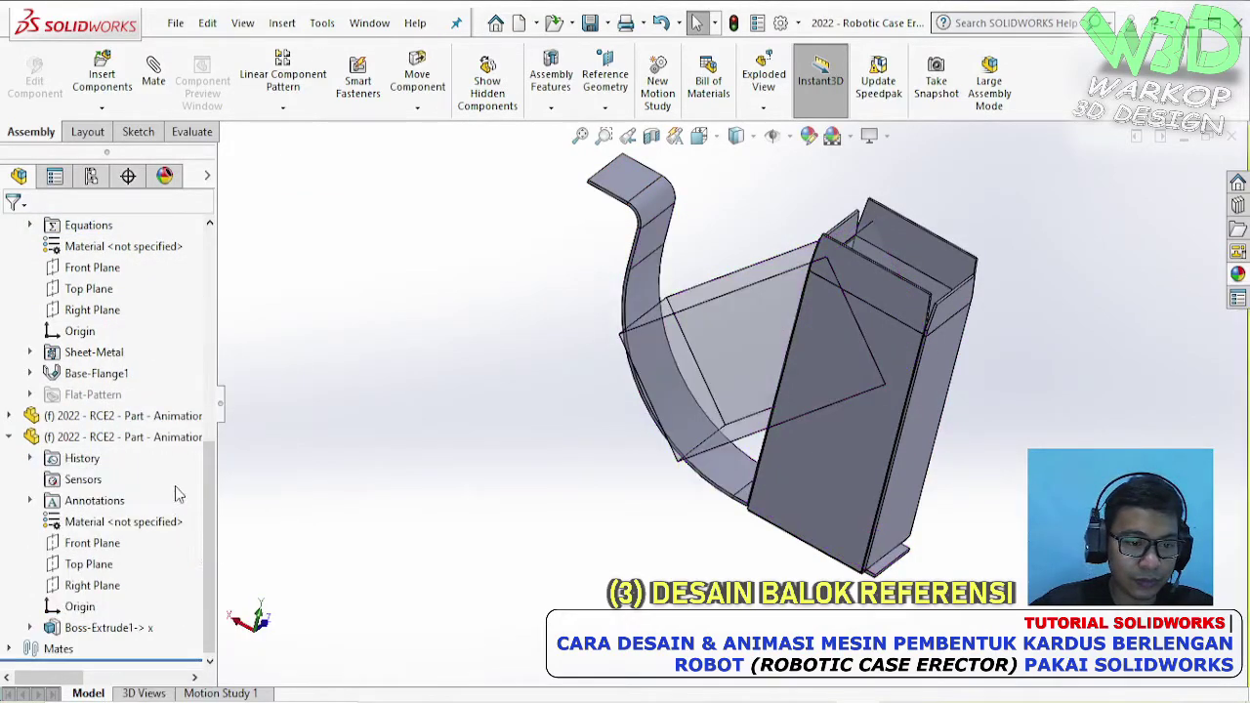
- Examine which carton edges and faces the coincident and distance mates of the front panel sub-assembly refer to
middle_click_drag(594, 424, 808, 330)
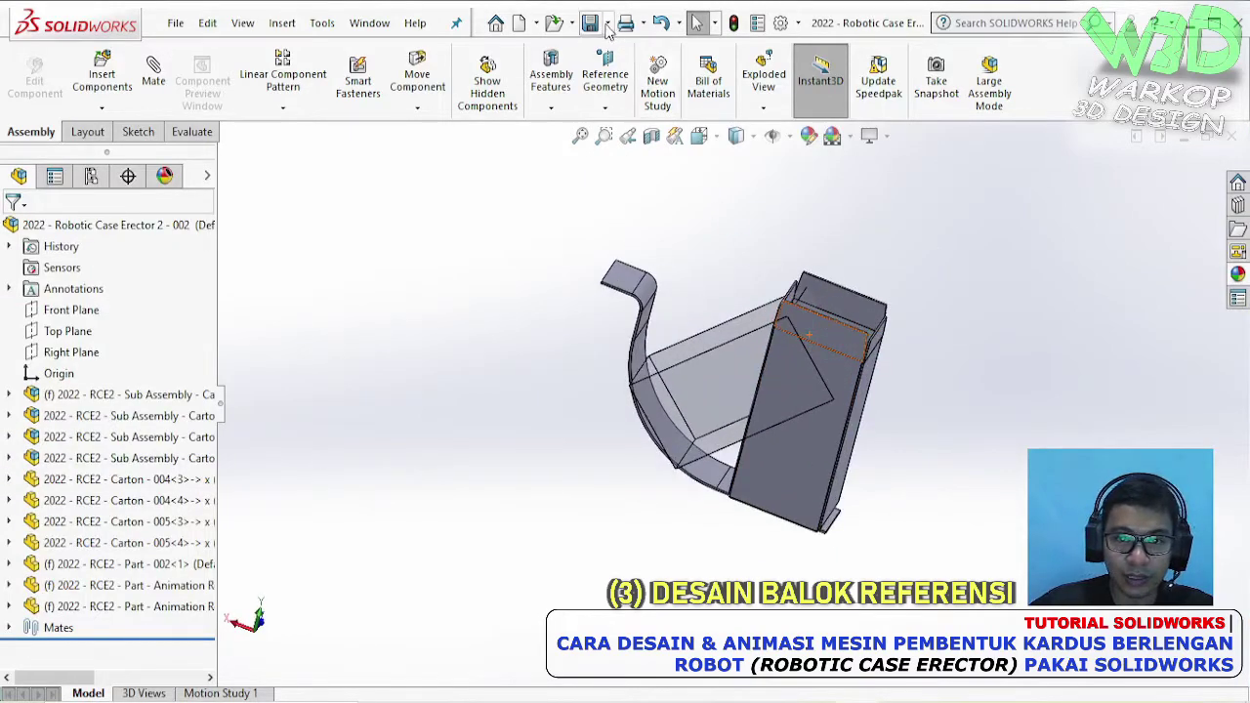
scroll(879, 605, "up", 2)
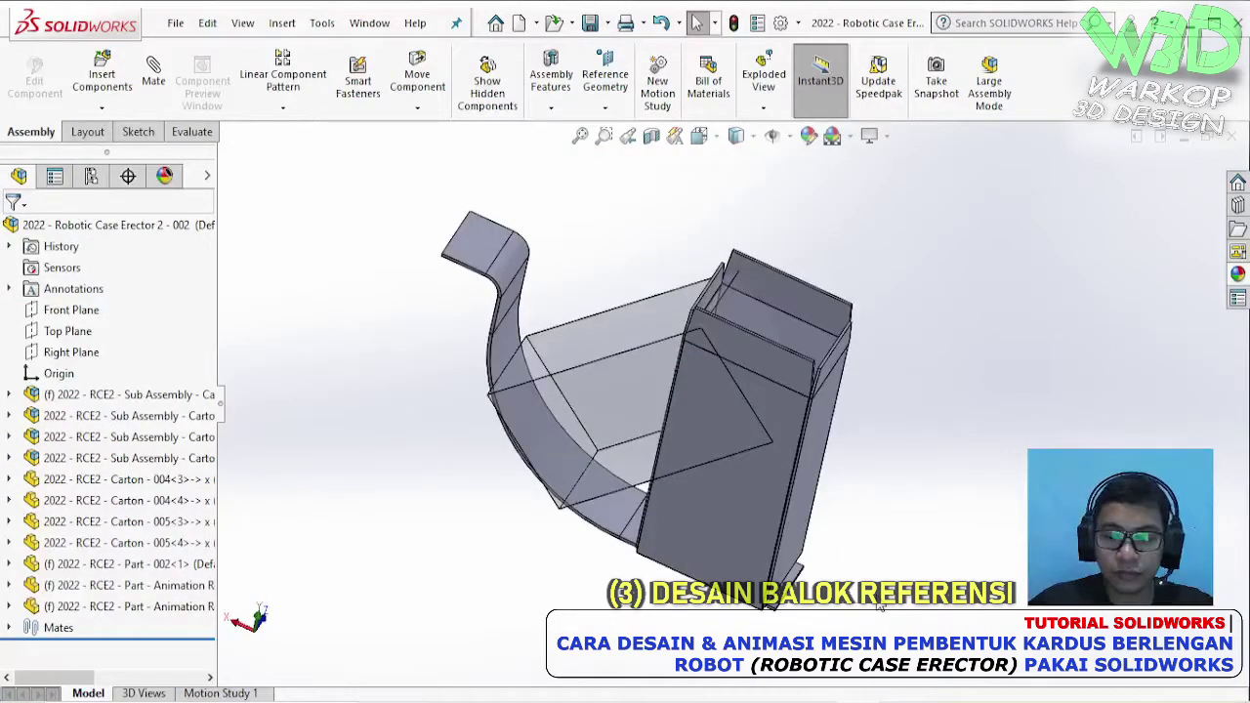
middle_click_drag(881, 481, 913, 421)
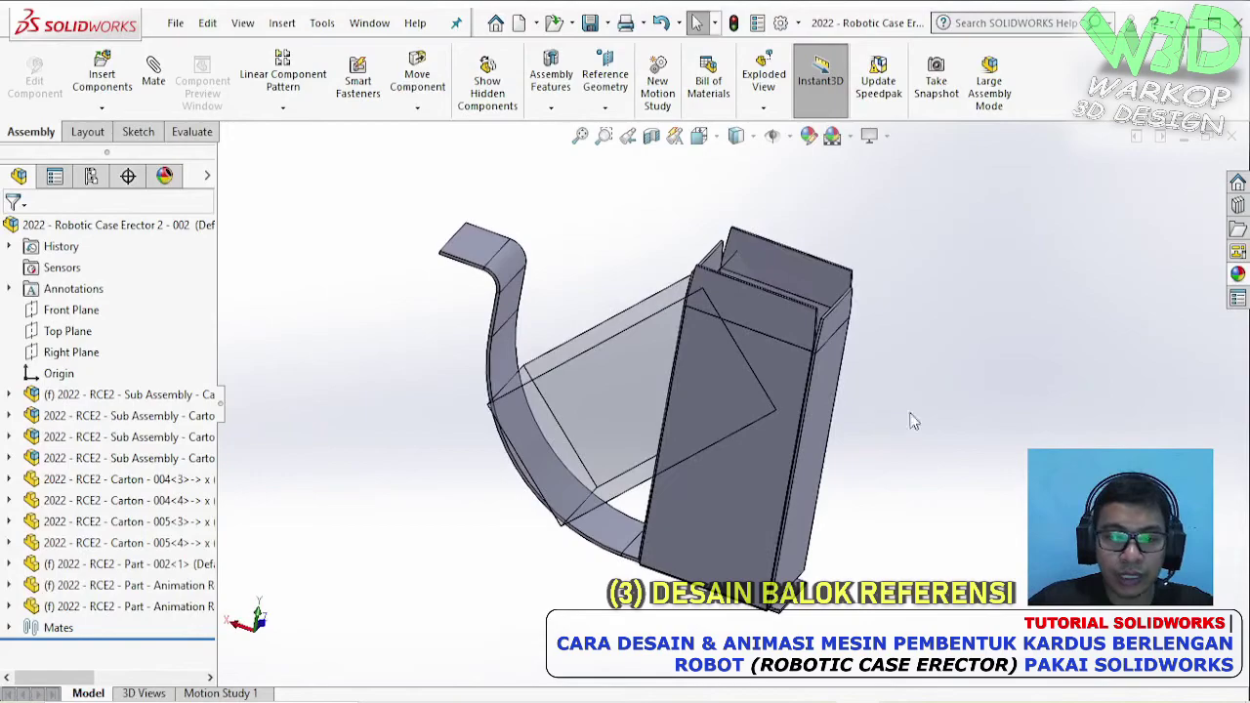
left_click(749, 455)
left_click(30, 437)
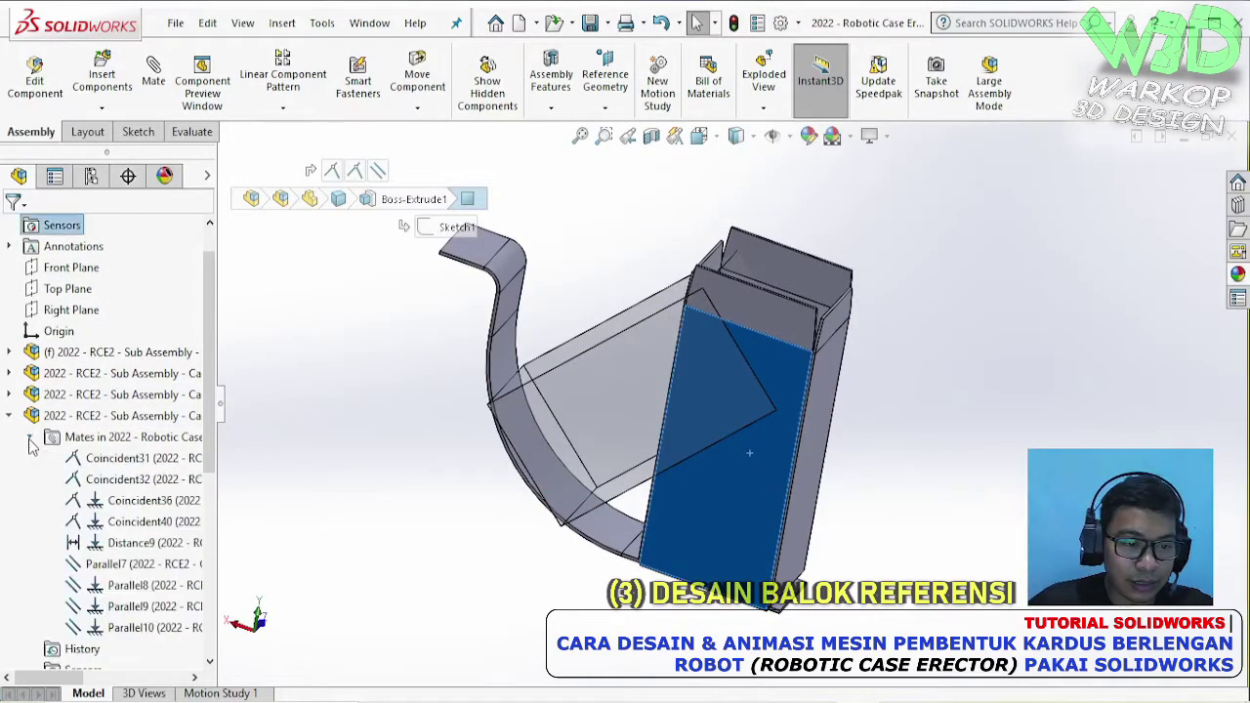
left_click(316, 514)
middle_click_drag(316, 514, 361, 550)
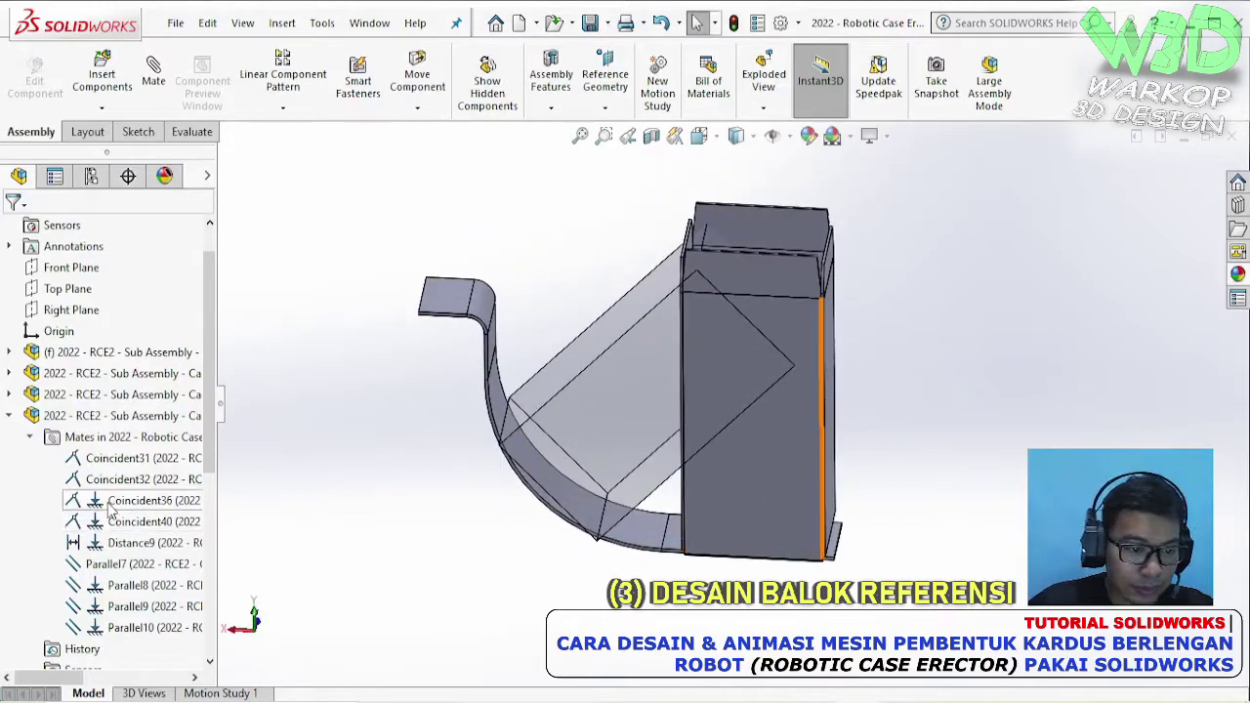
left_click(147, 500)
middle_click_drag(934, 410, 570, 493)
left_click(161, 544)
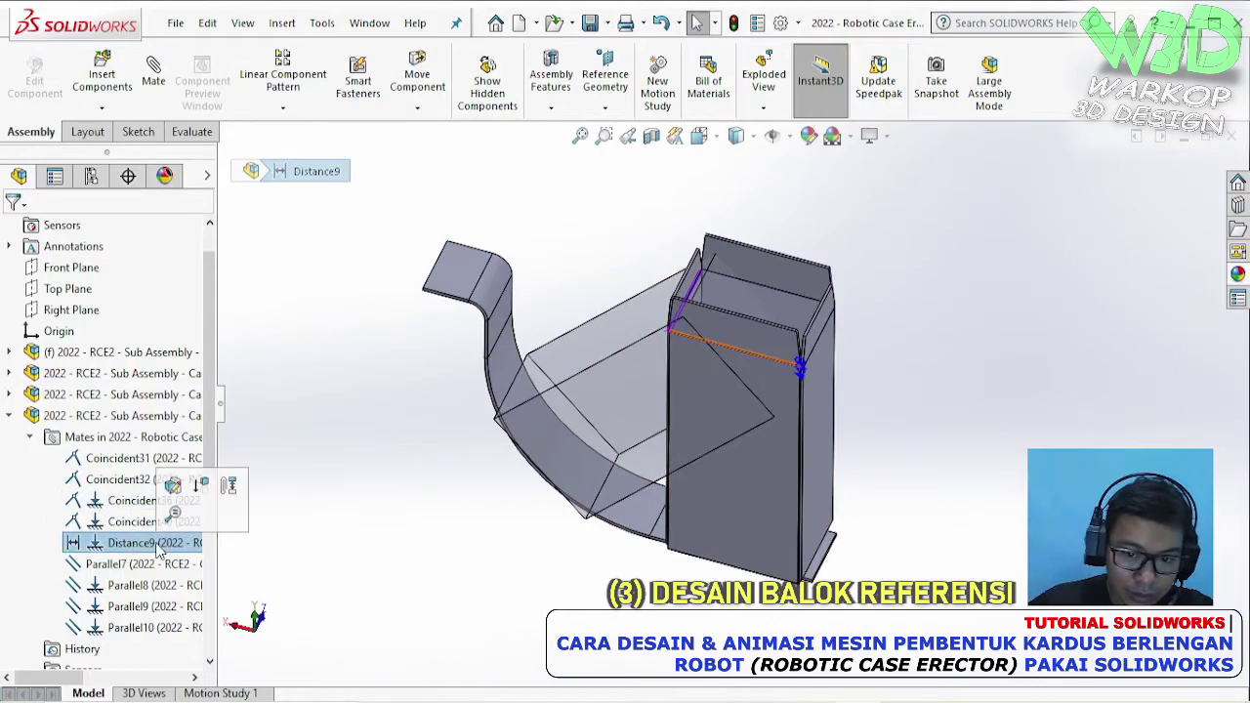
left_click(118, 459)
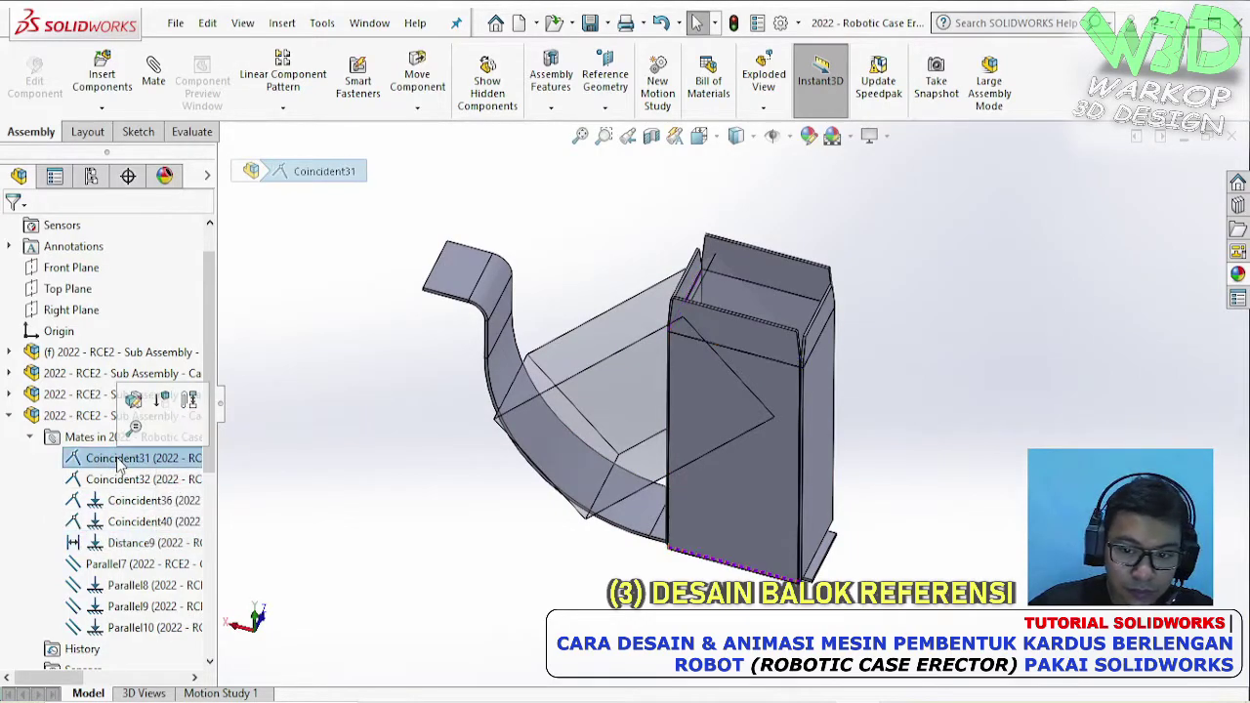
left_click(123, 522)
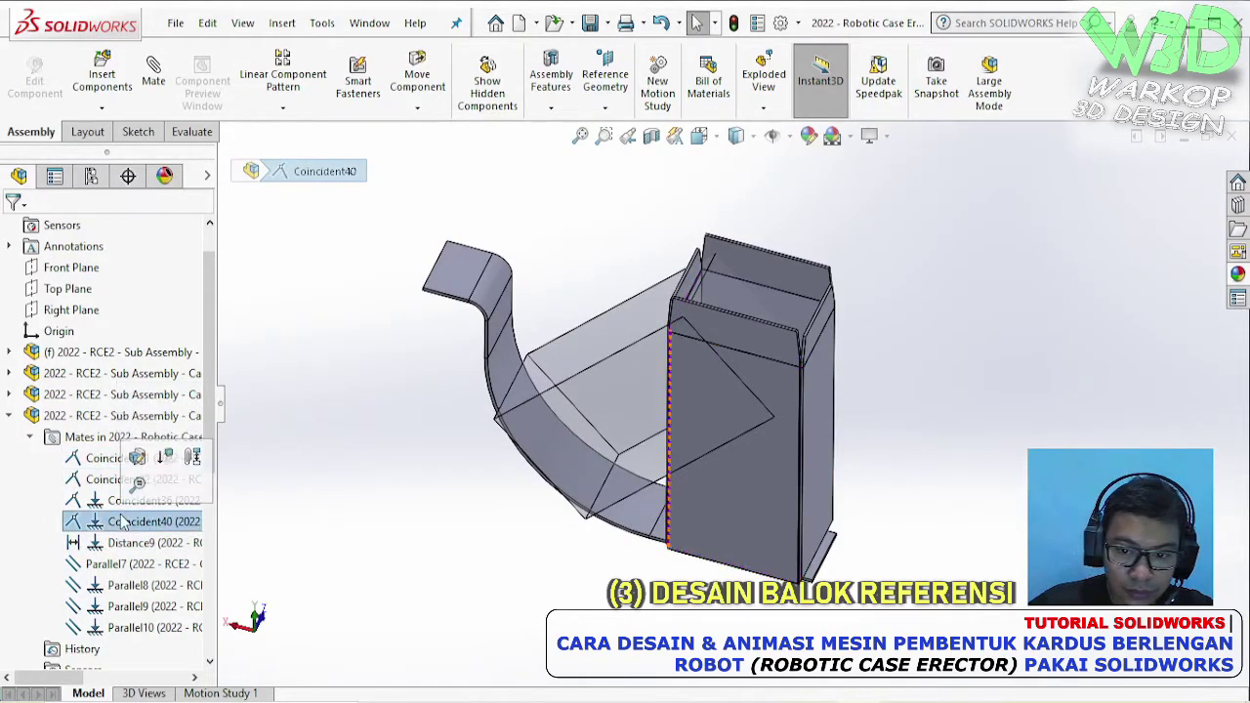
left_click(747, 493)
- Open the component commands for the fixed sub-assembly that forms the carton's rear panel
scroll(130, 408, "up", 5)
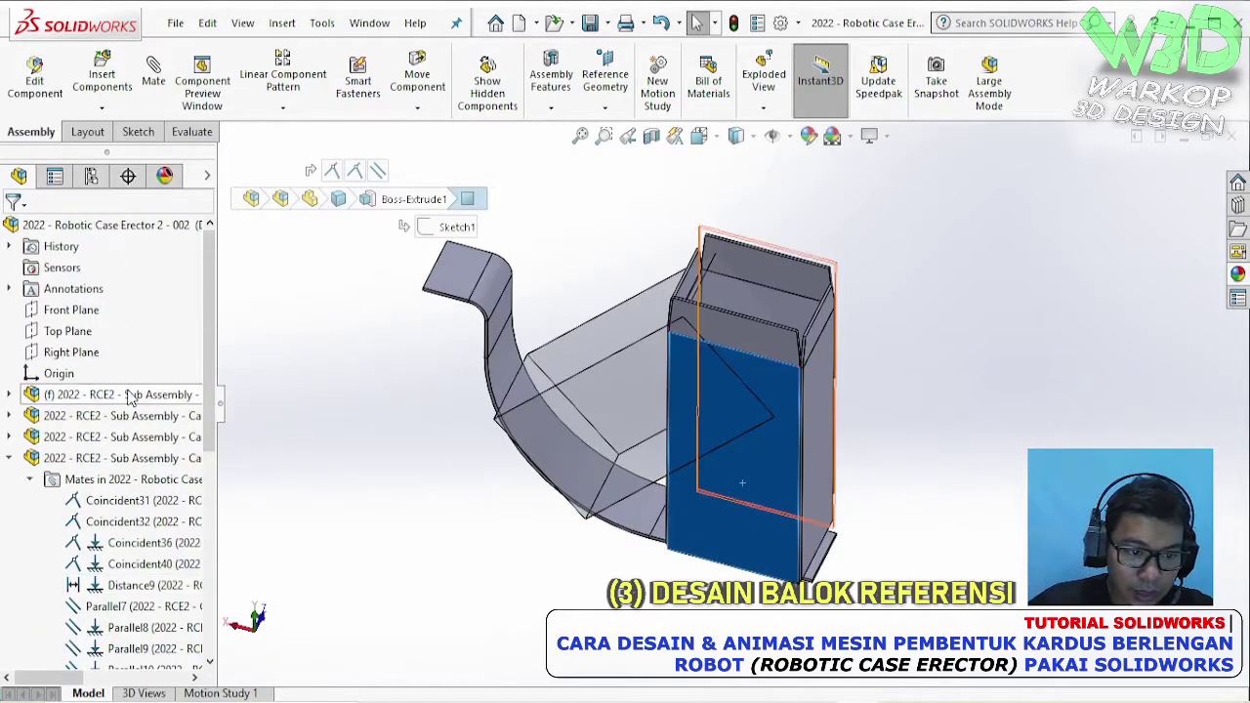
left_click(130, 396)
right_click(130, 396)
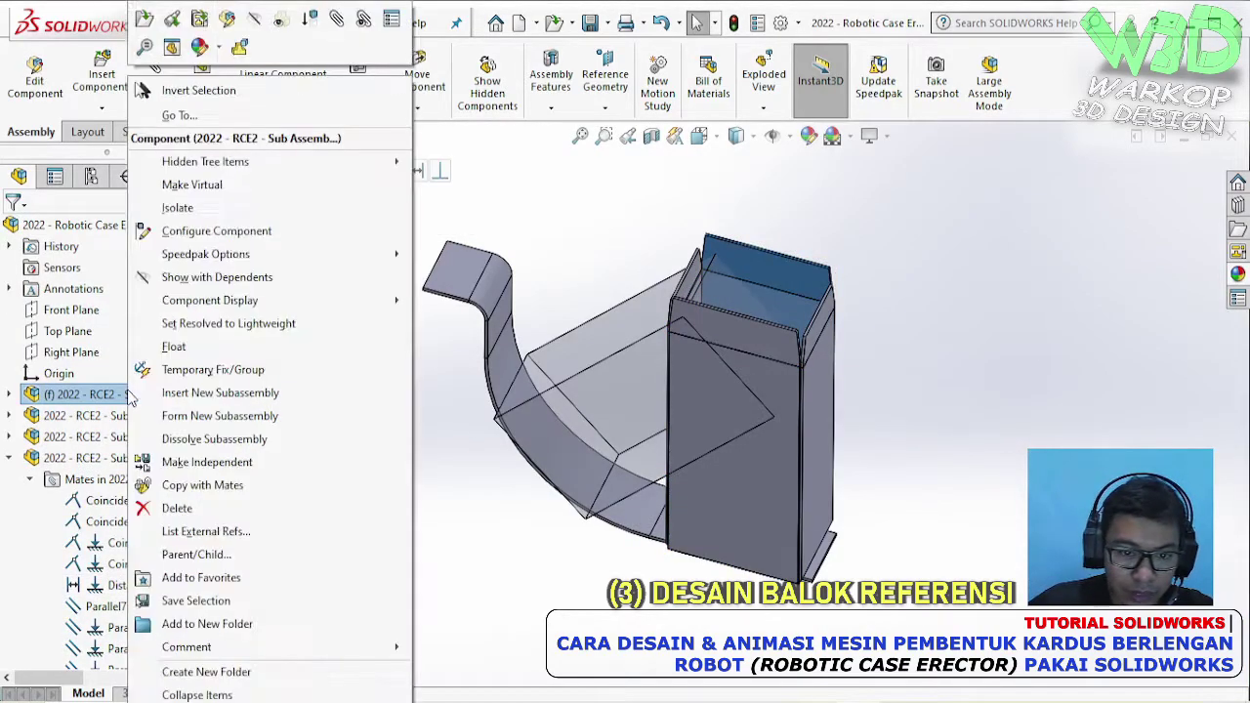
- Float the fixed carton sub-assembly and move the carton upward, clear of the transparent reference blocks
left_click(478, 496)
key("ctrl+1")
middle_click_drag(619, 451, 712, 469)
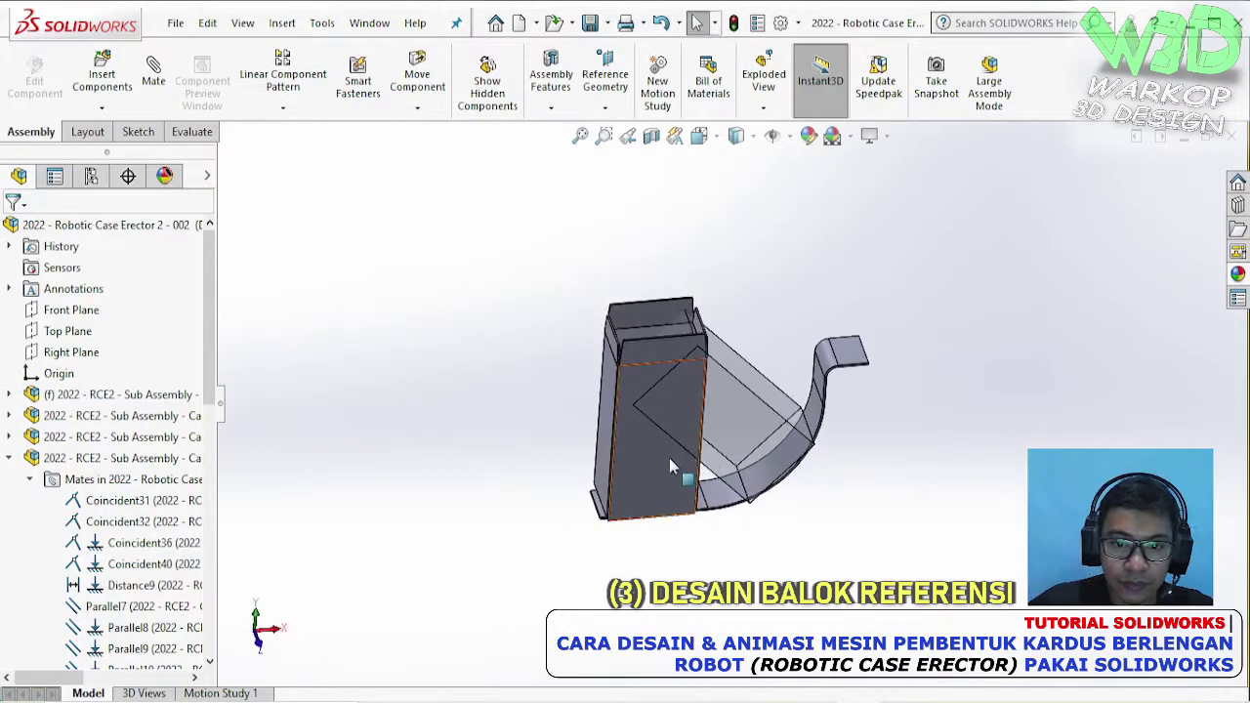
left_click(670, 461)
right_click(144, 400)
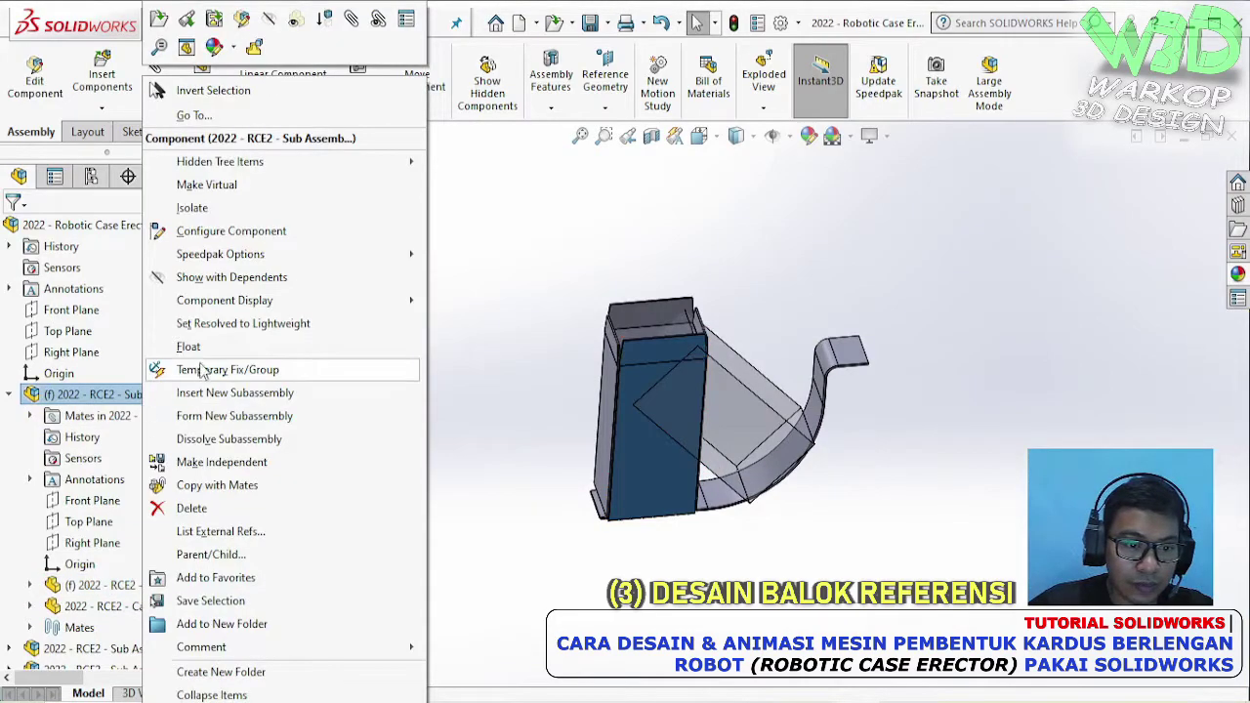
left_click(325, 373)
left_click_drag(648, 461, 727, 248)
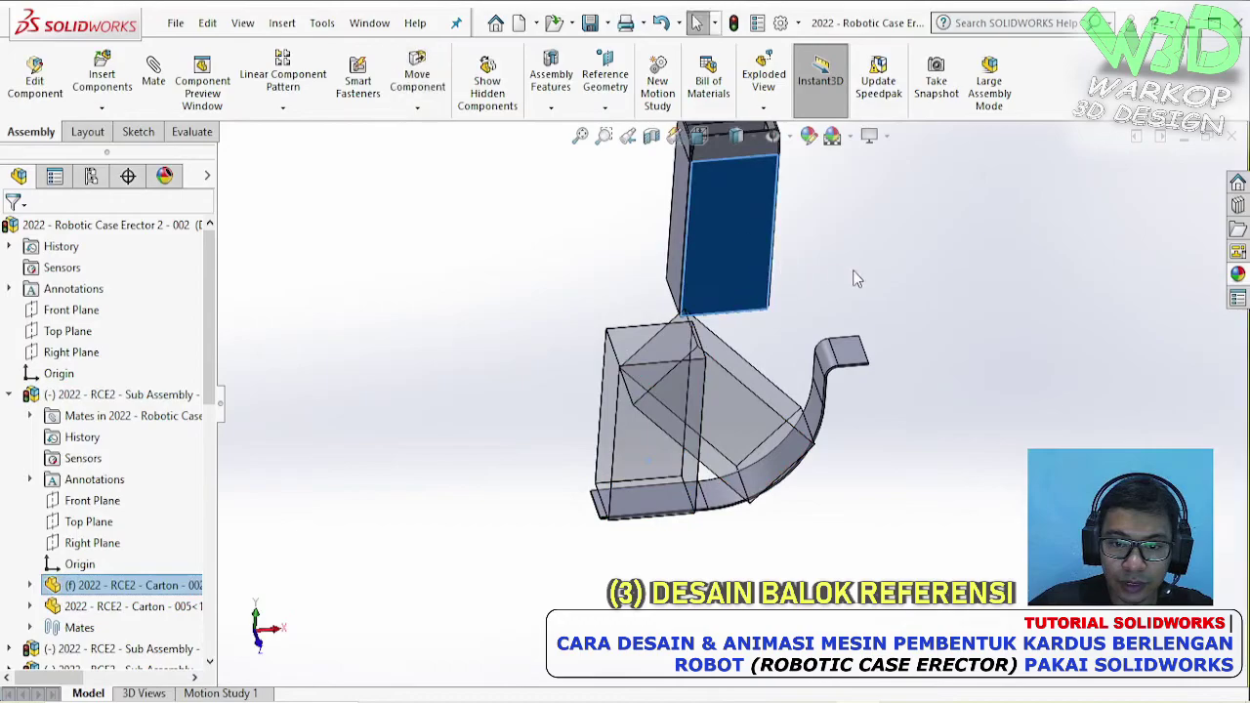
left_click(854, 276)
- Add a coincident mate between the narrow long-edge face of the carton panel and the upper long face of the tilted reference block
middle_click_drag(748, 145, 580, 423)
key("f")
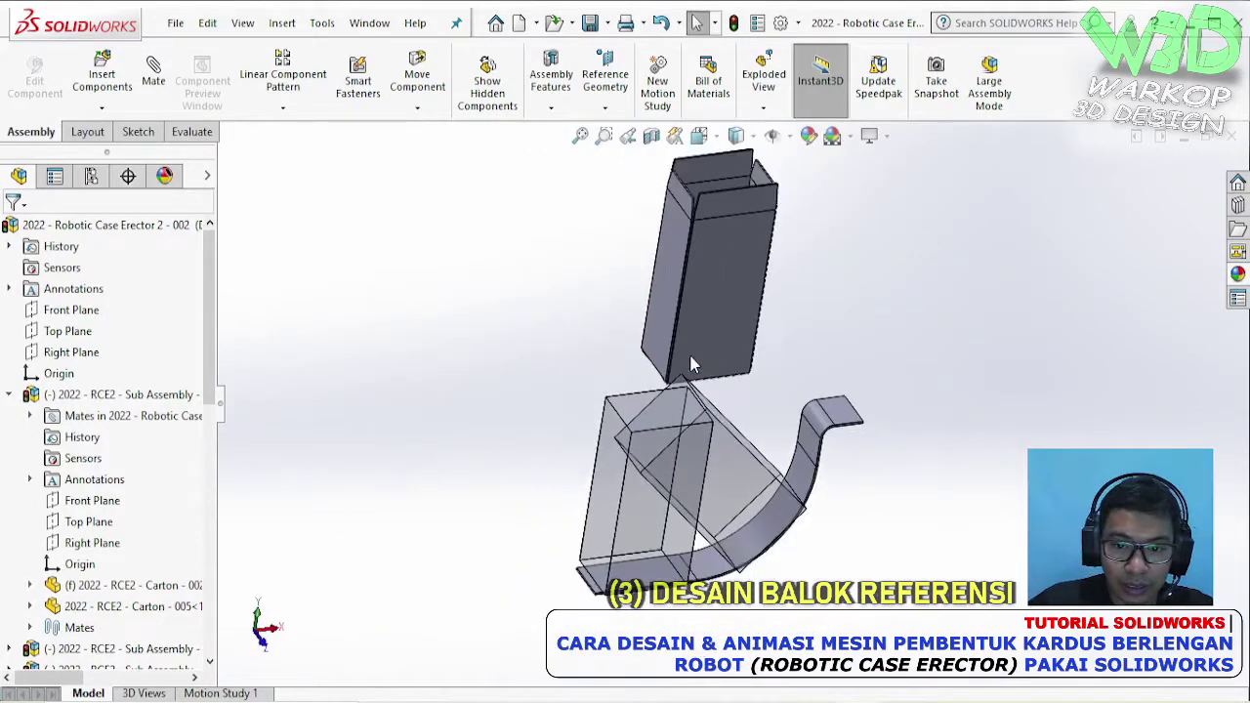
middle_click_drag(770, 325, 747, 298)
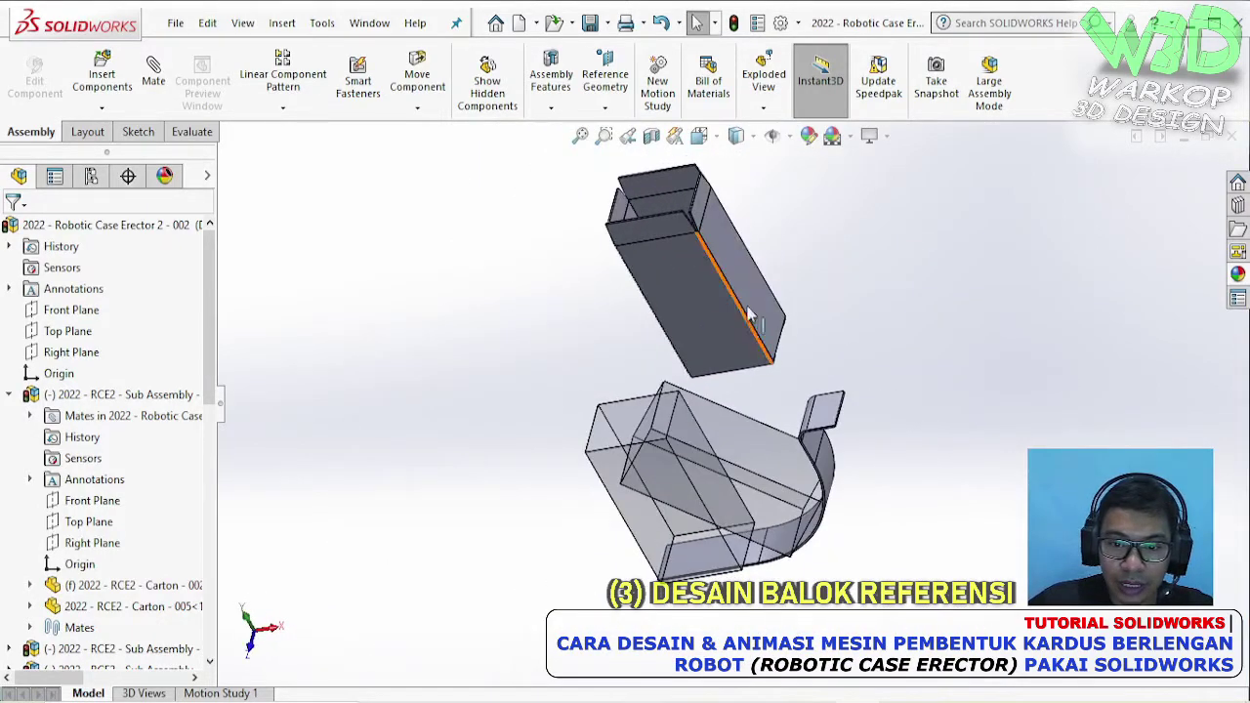
left_click(749, 301)
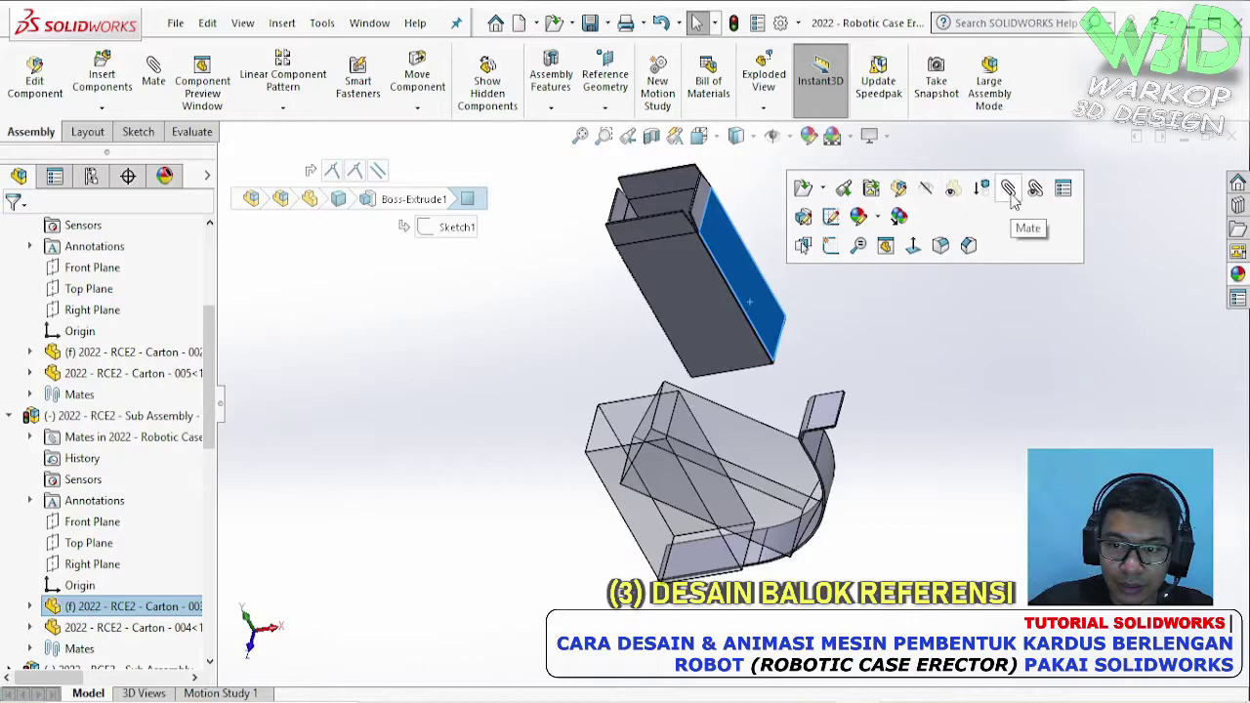
left_click(820, 286)
scroll(673, 244, "down", 6)
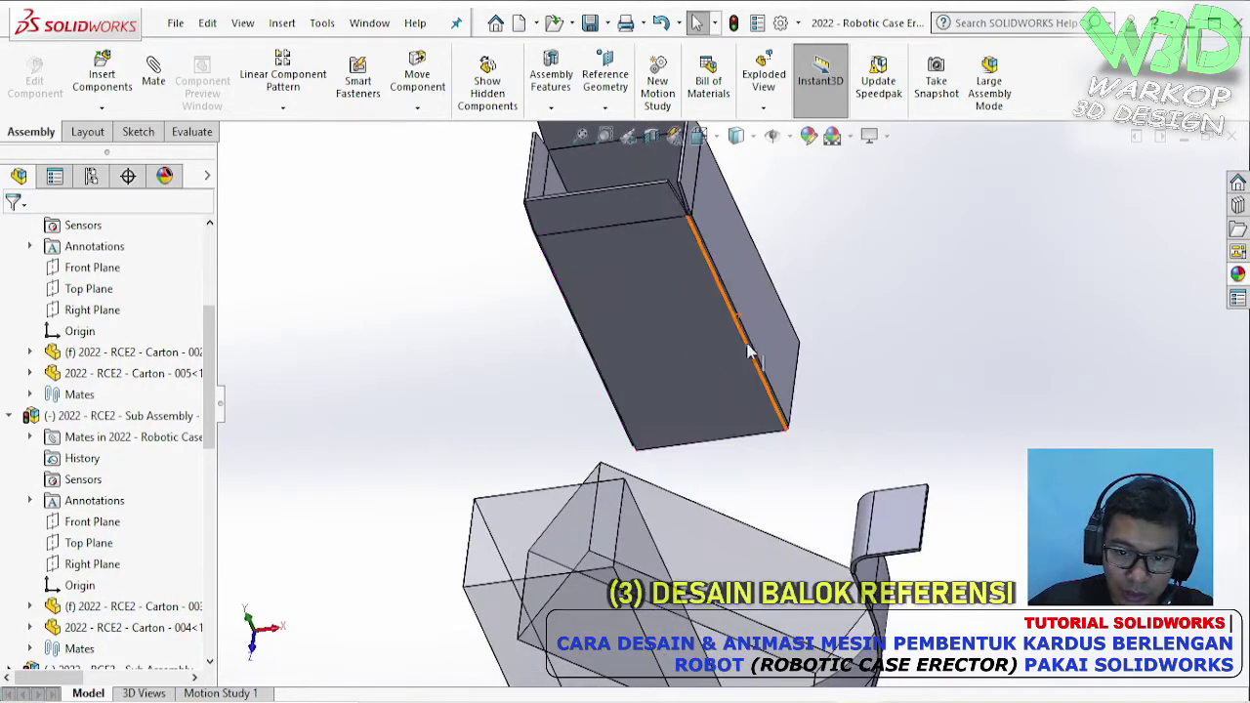
scroll(673, 244, "down", 4)
left_click(686, 252)
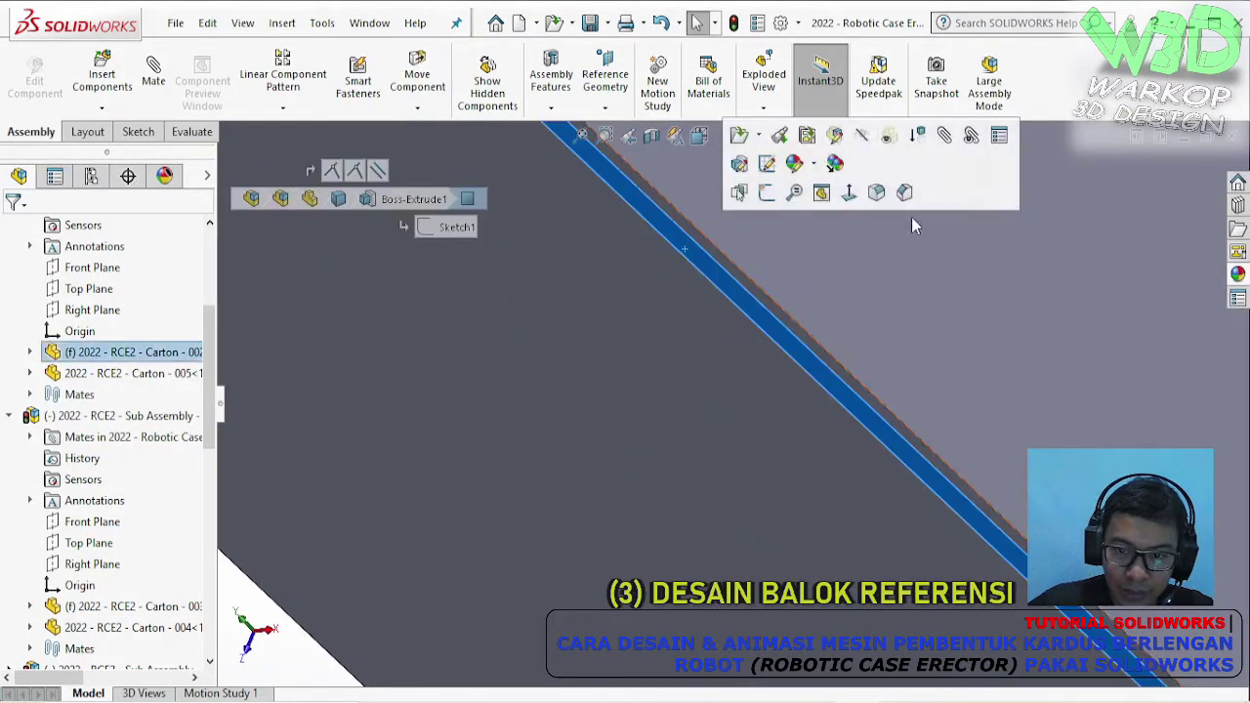
key("m")
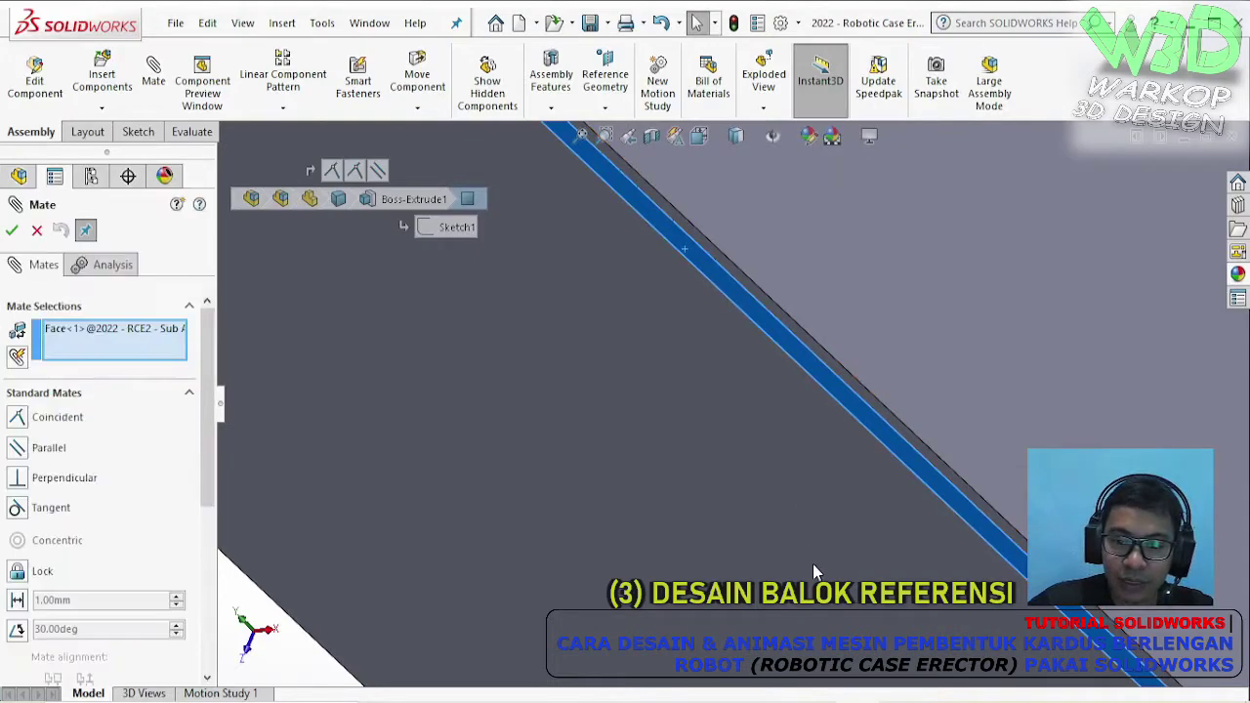
scroll(791, 488, "up", 8)
left_click(780, 455)
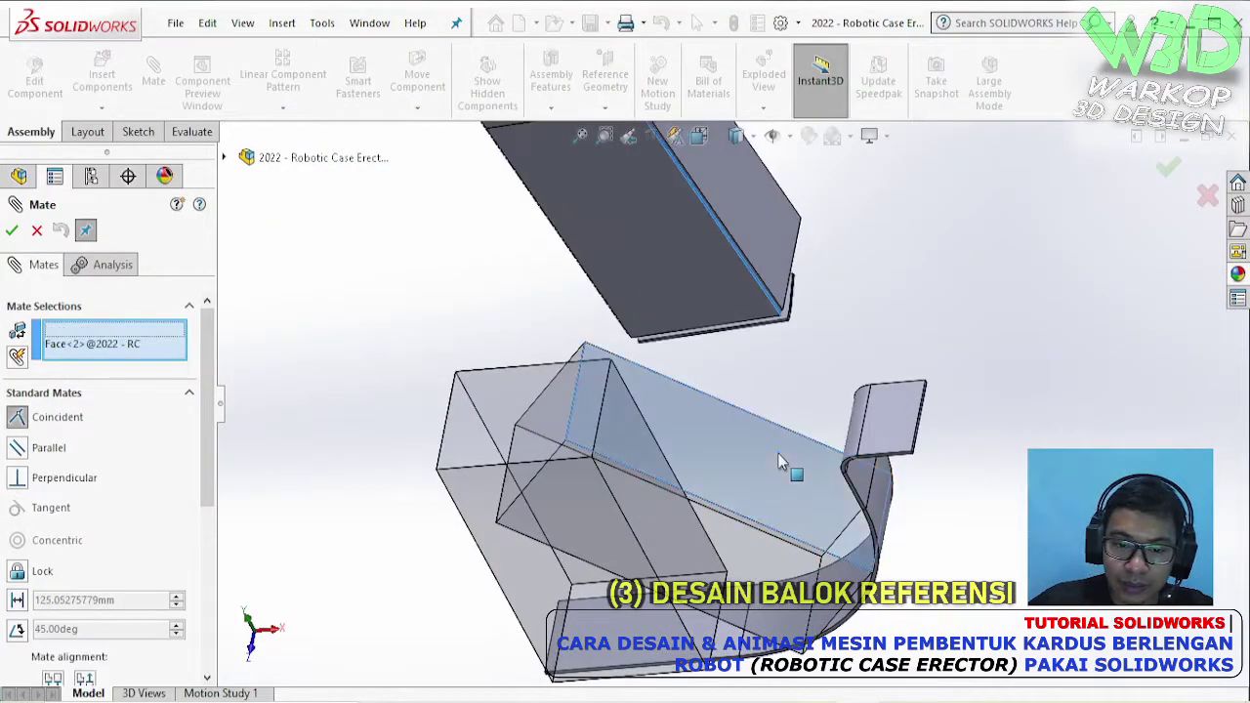
left_click(984, 484)
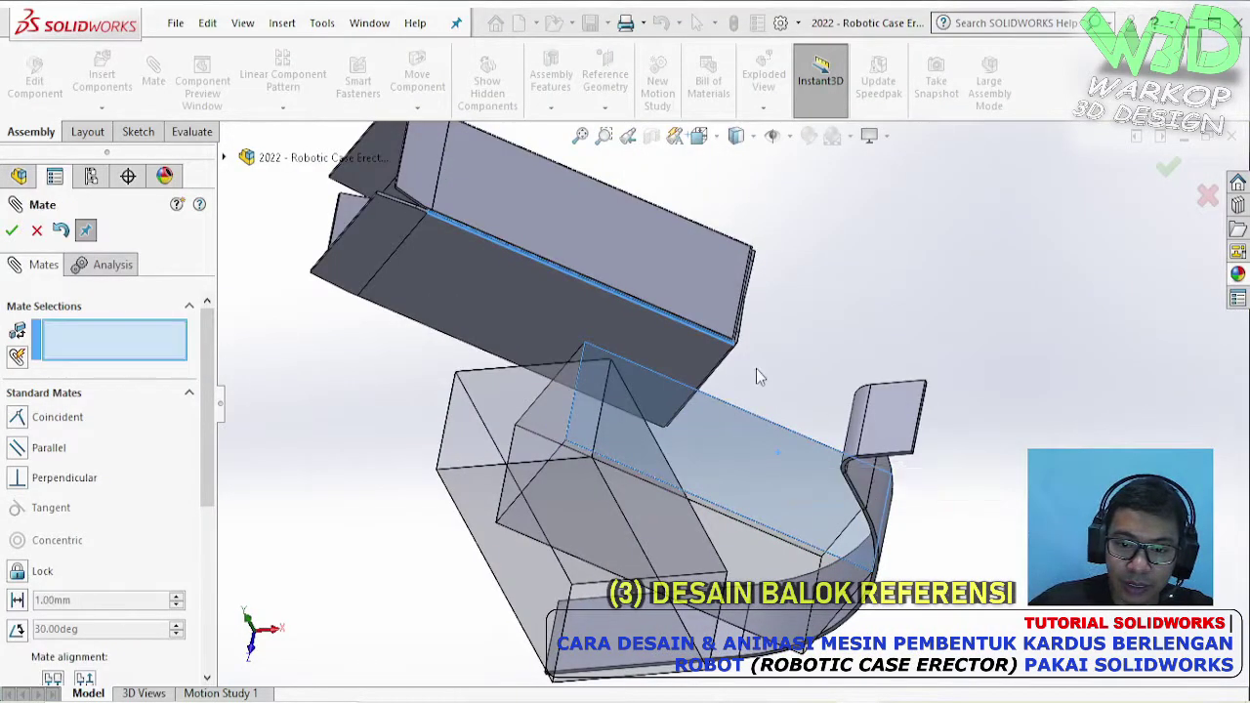
- Add a coincident mate between the carton's large front face and the matching side face of the tilted reference block
left_click(691, 338)
left_click(744, 556)
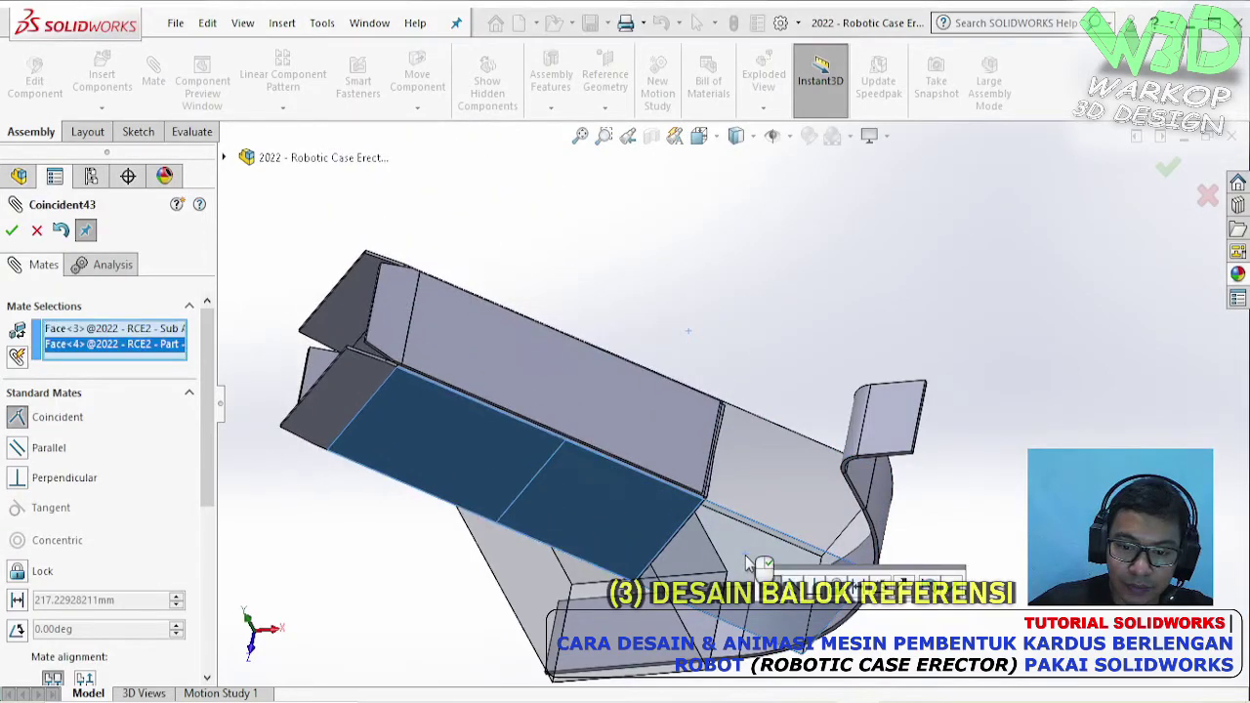
left_click(855, 585)
- Add a coincident mate between the end face of the tilted reference block and the carton's lower end face, finishing the mating
middle_click_drag(854, 586, 832, 547)
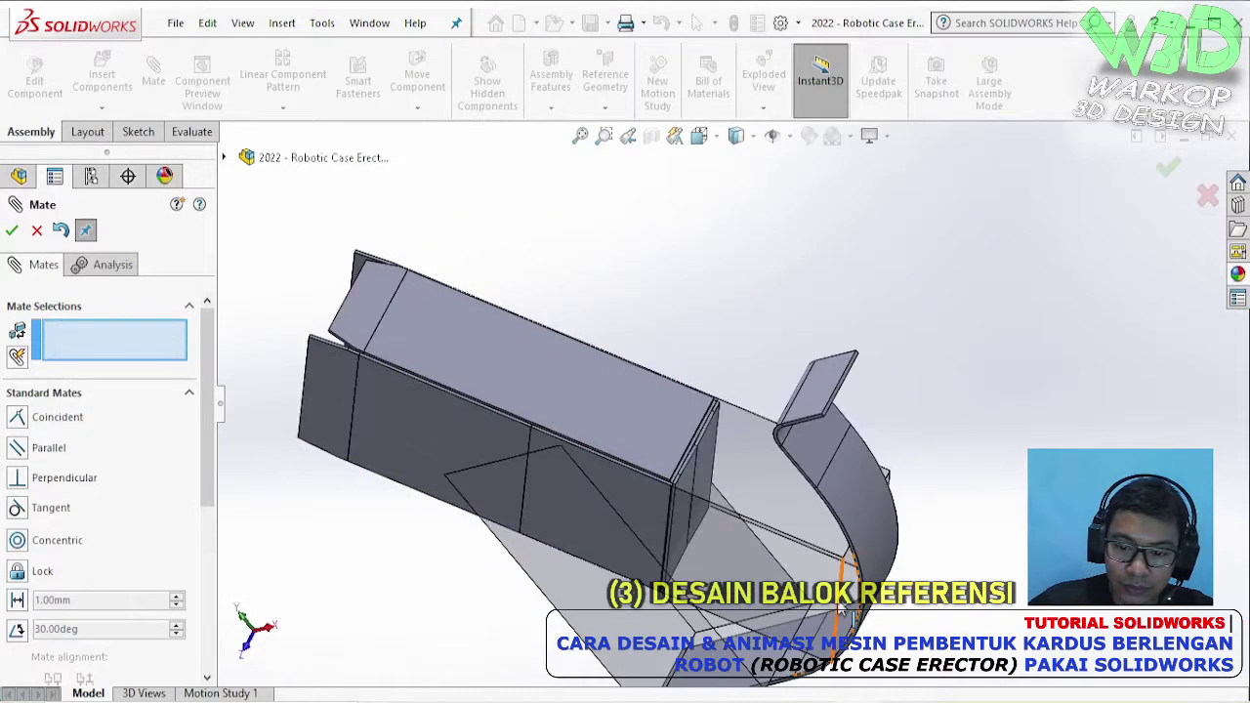
scroll(833, 547, "down", 3)
scroll(550, 397, "down", 5)
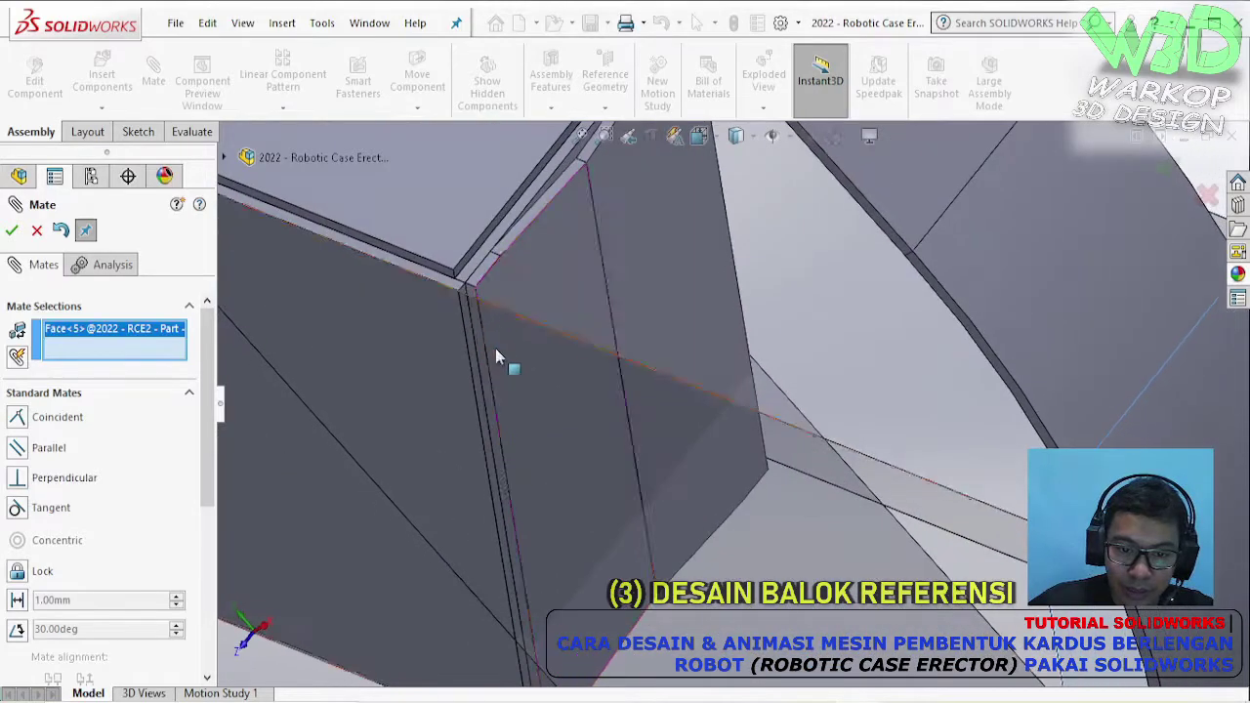
left_click(477, 338)
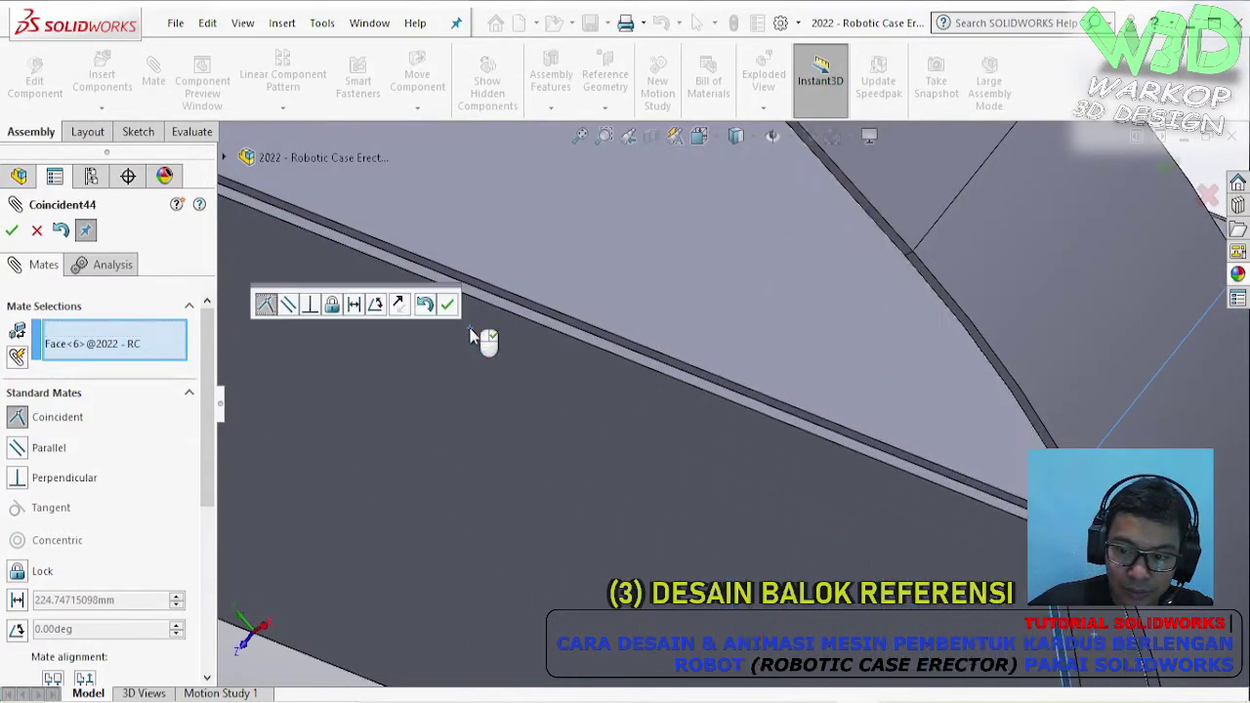
scroll(966, 418, "up", 3)
middle_click_drag(977, 413, 976, 283)
scroll(892, 429, "down", 4)
scroll(913, 366, "down", 3)
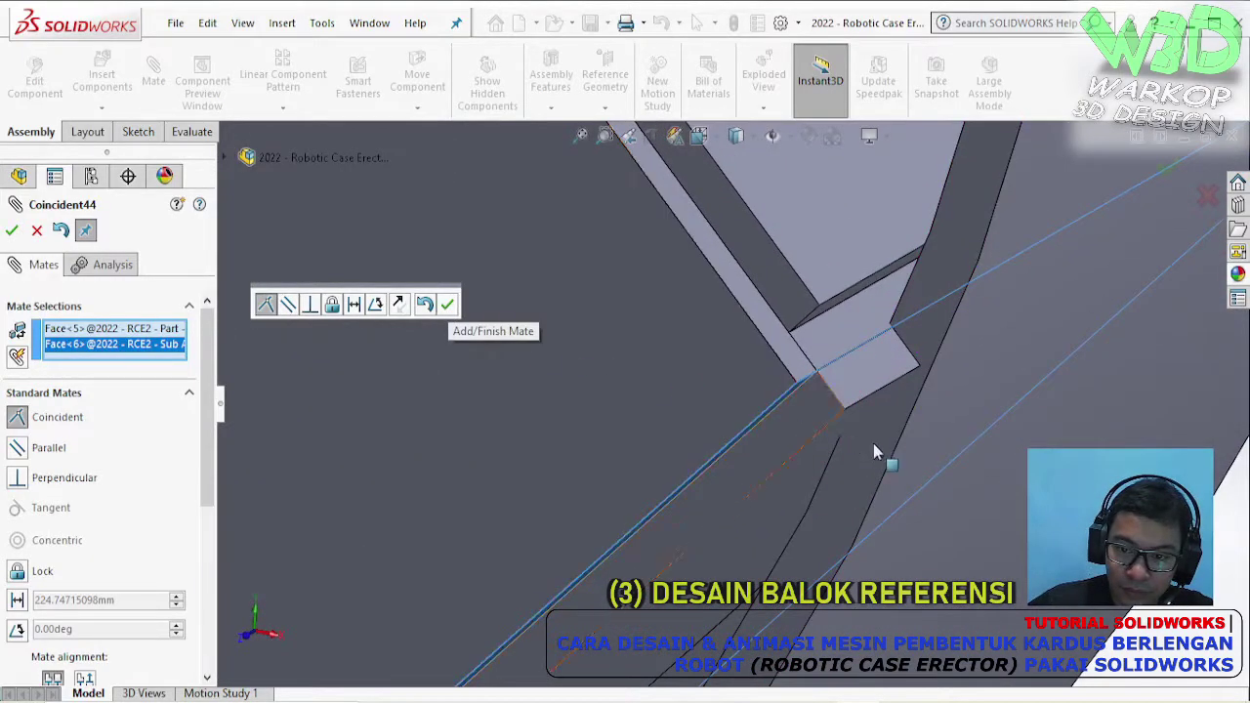
scroll(862, 413, "up", 5)
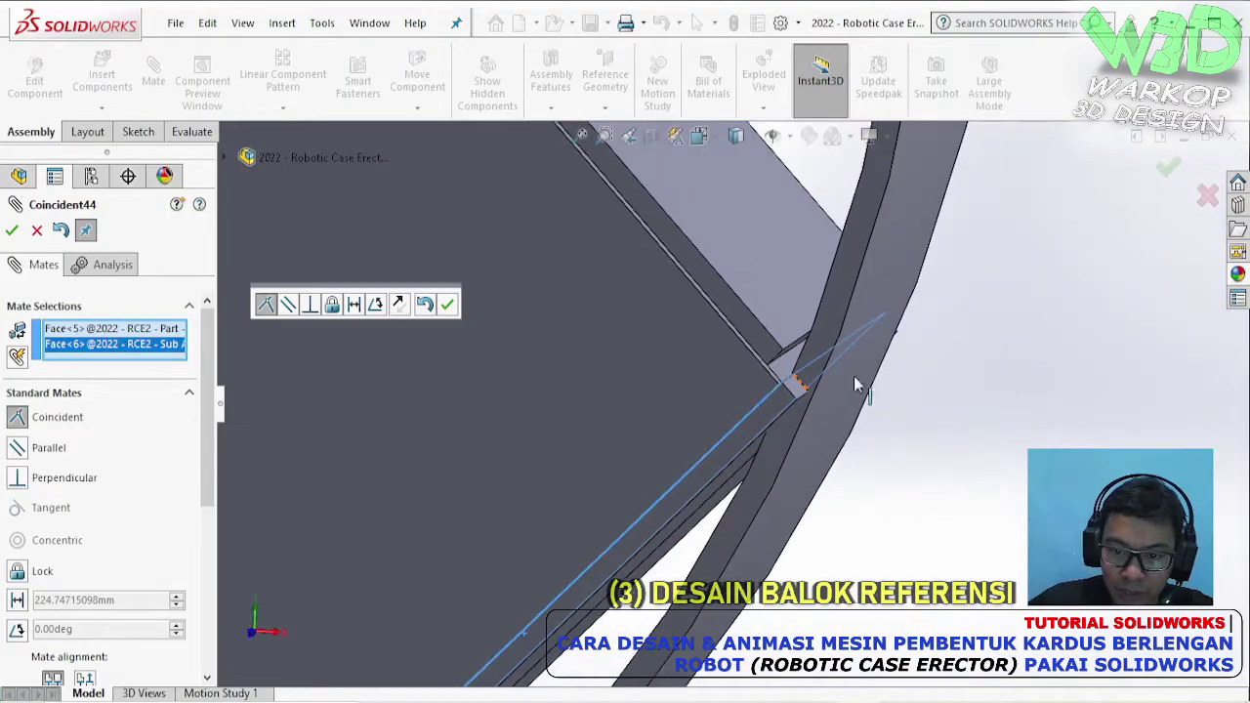
left_click(449, 306)
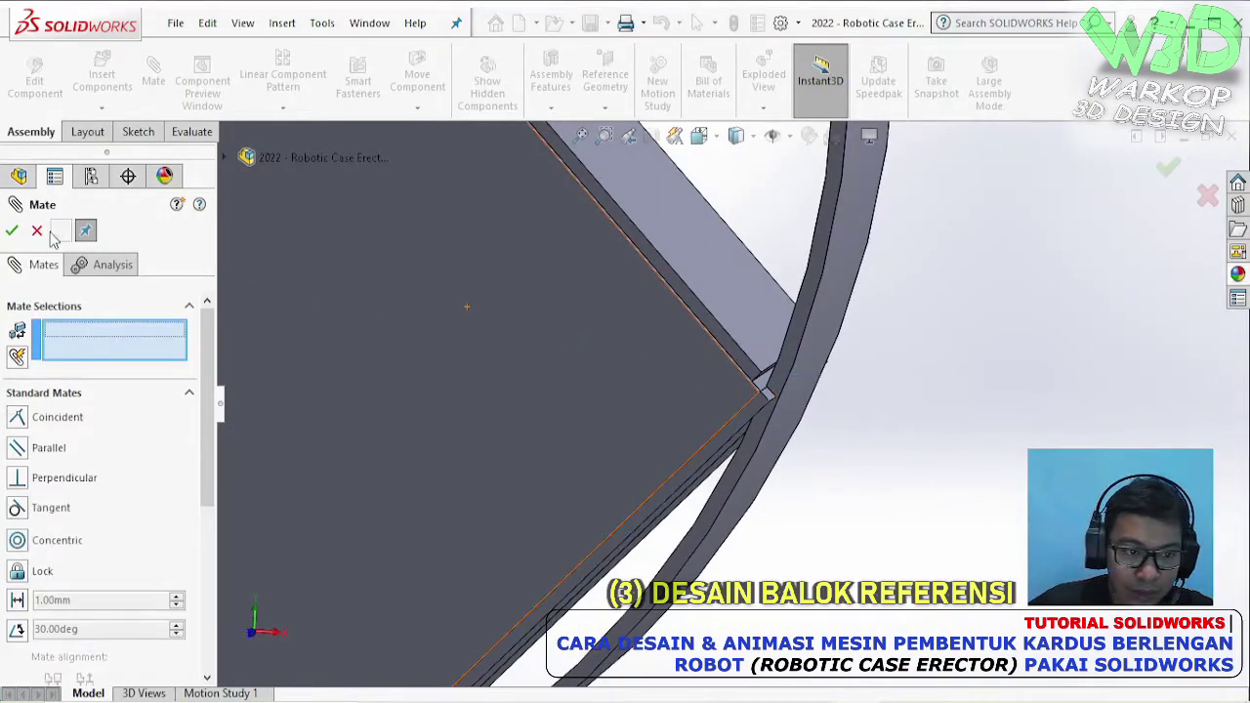
left_click(10, 230)
- Delete the mates Coincident42, Coincident43 and Coincident44 from the assembly
middle_click_drag(781, 346, 538, 446)
scroll(517, 610, "down", 4)
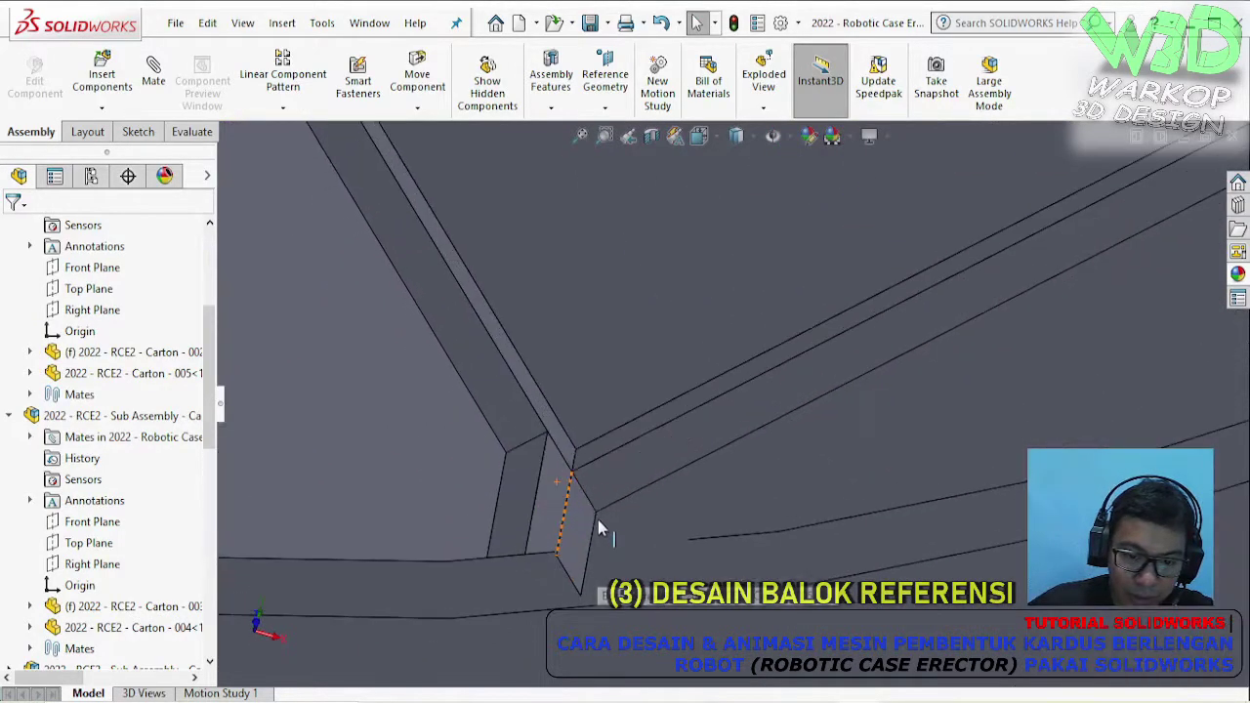
scroll(674, 527, "up", 10)
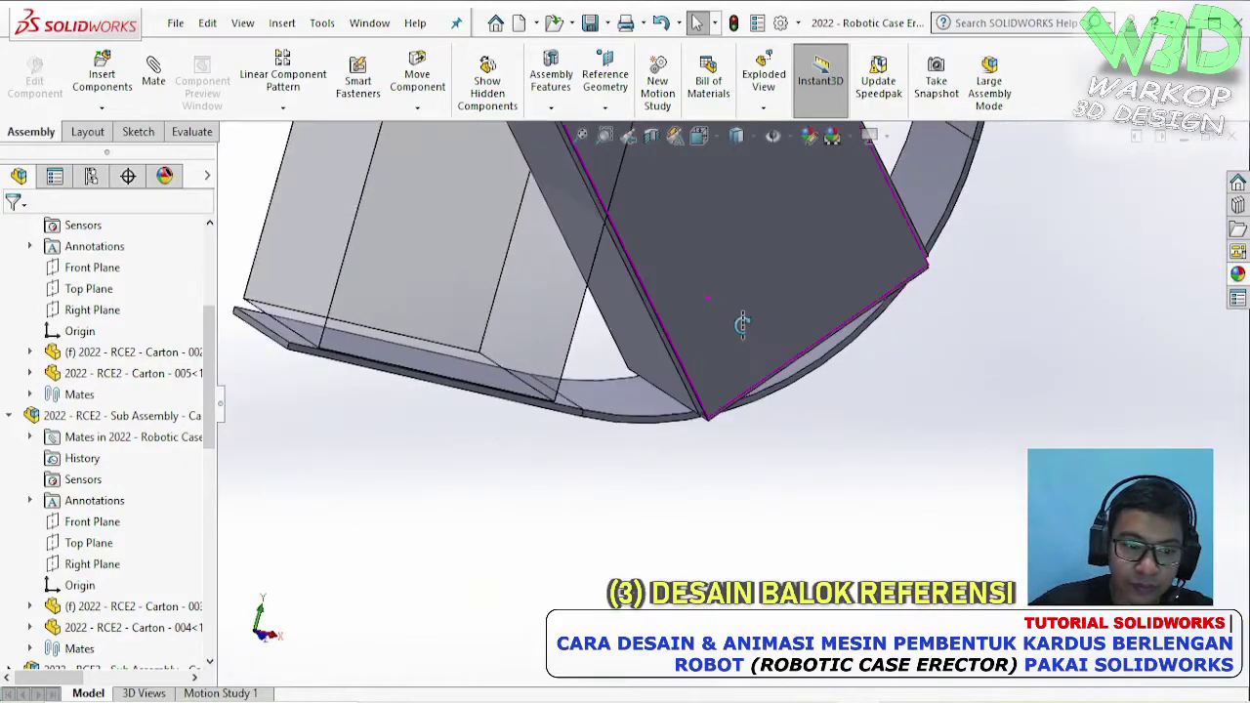
middle_click_drag(613, 335, 707, 311)
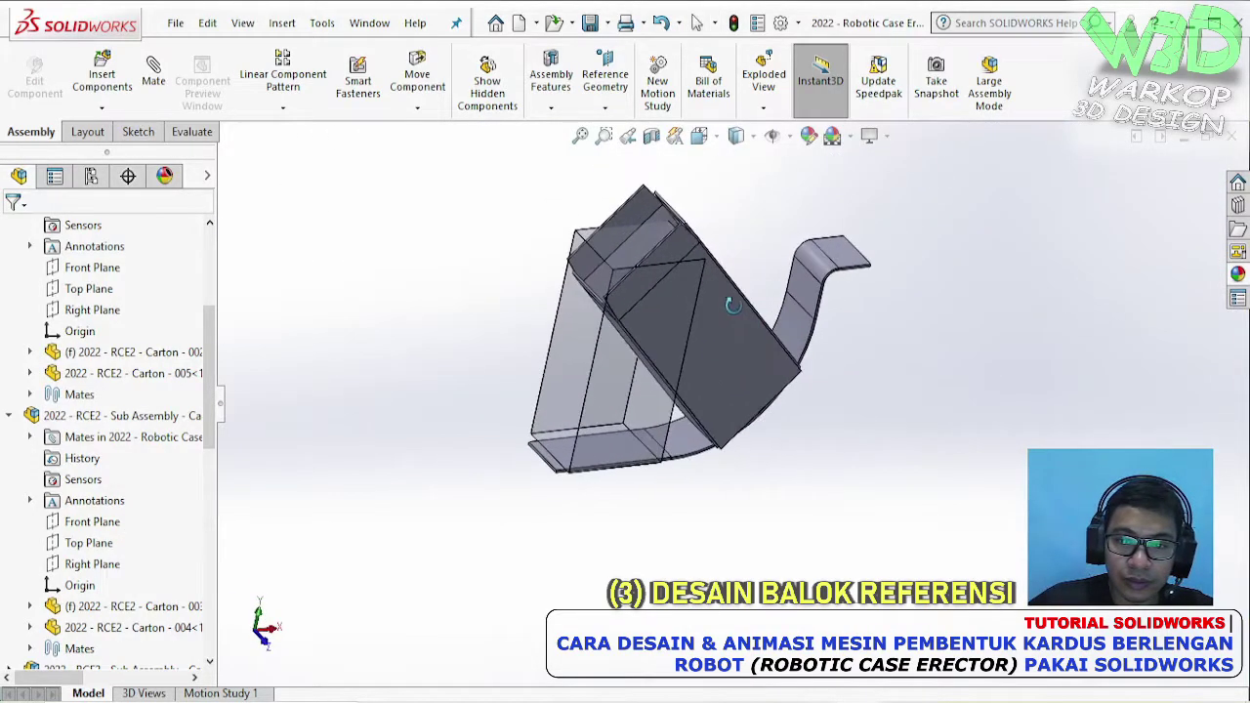
left_click(713, 308)
scroll(40, 410, "down", 10)
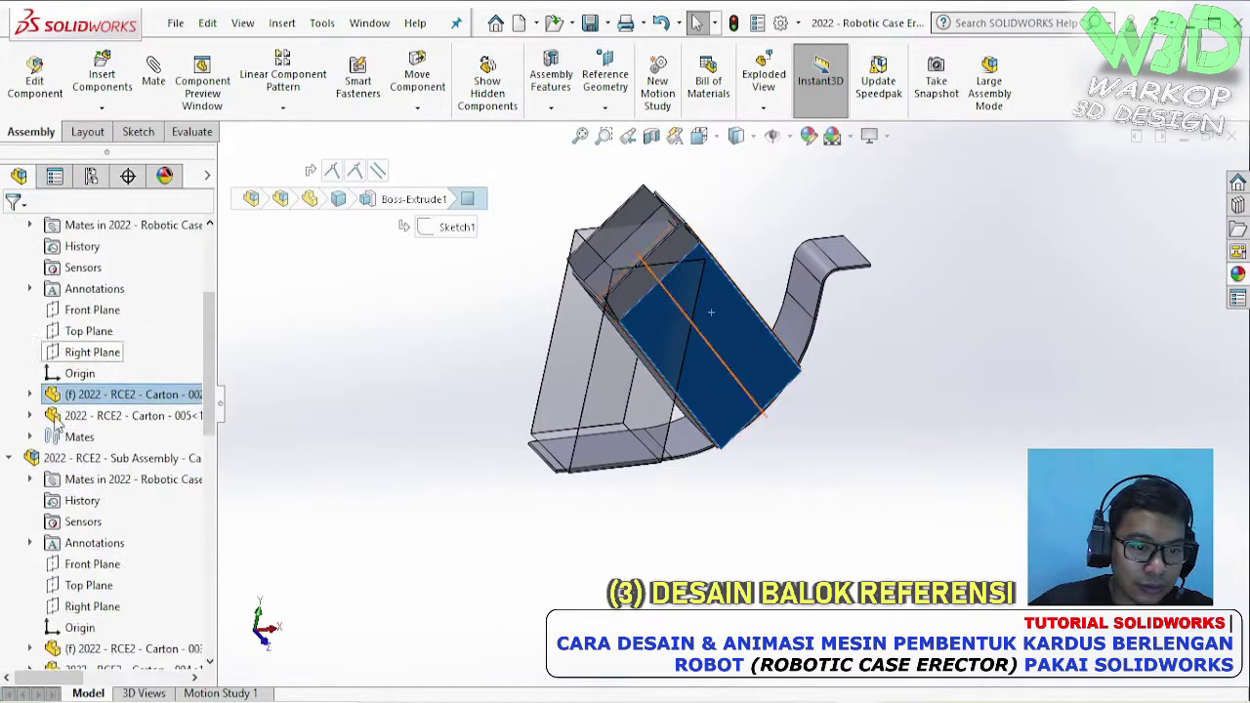
left_click(9, 649)
scroll(20, 644, "down", 10)
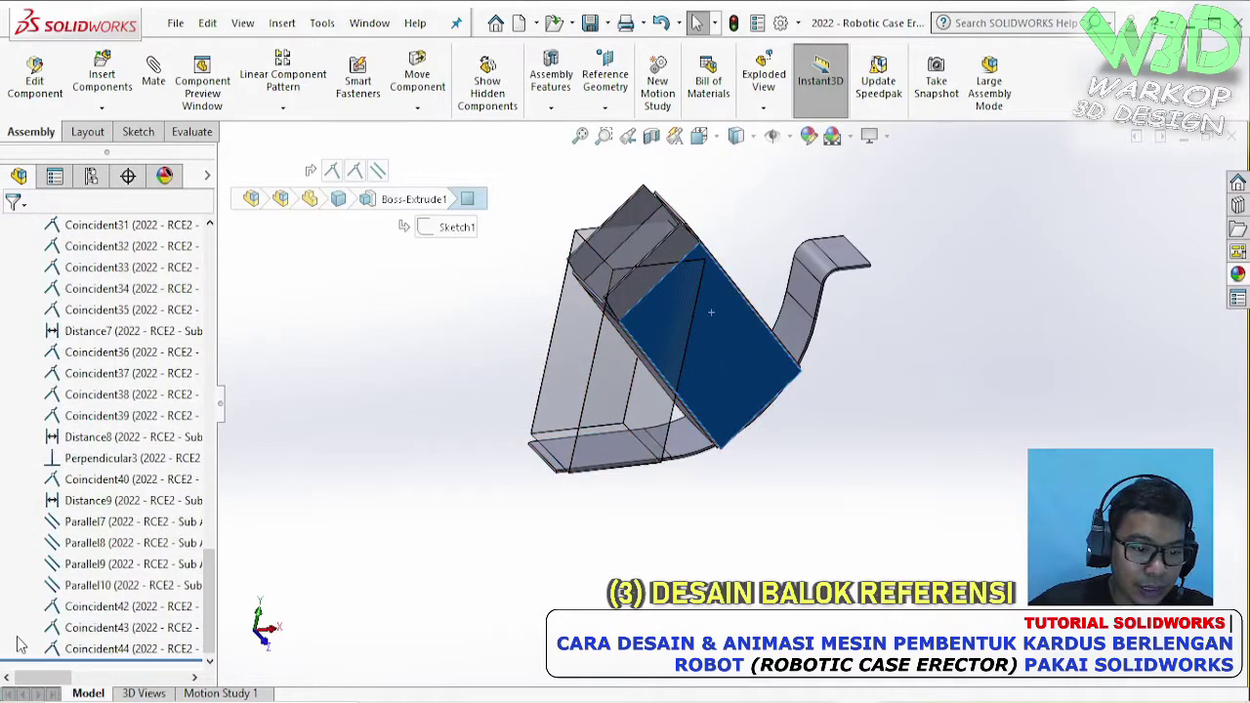
left_click(105, 608)
left_click(107, 649, "shift")
right_click(107, 649)
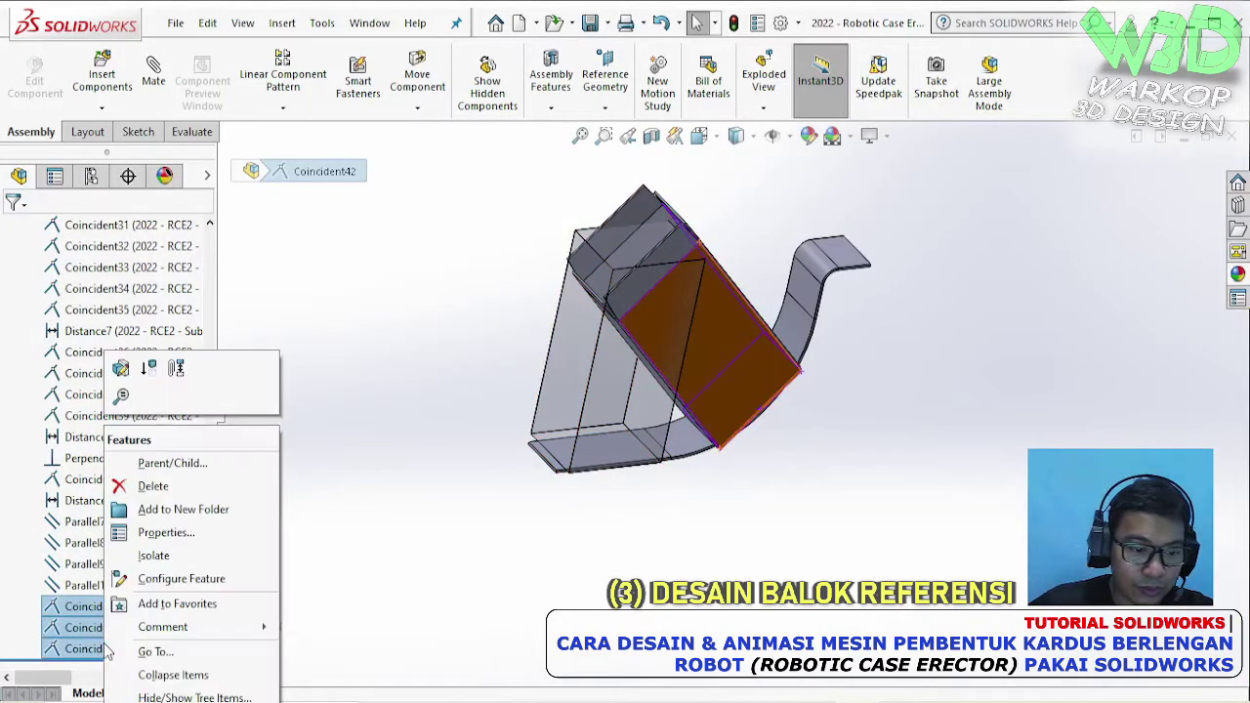
key("Escape")
- Try to move the carton panels and examine the remaining parallel mates that constrain them
left_click_drag(684, 341, 599, 295)
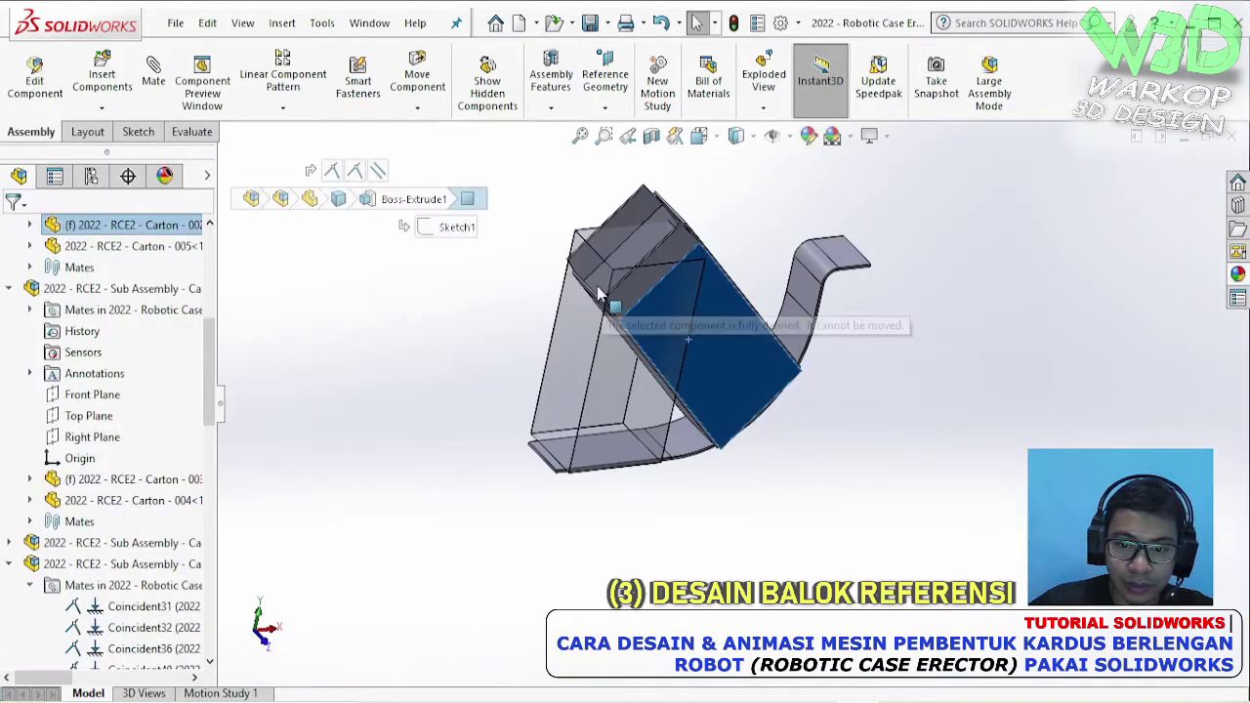
left_click(618, 219)
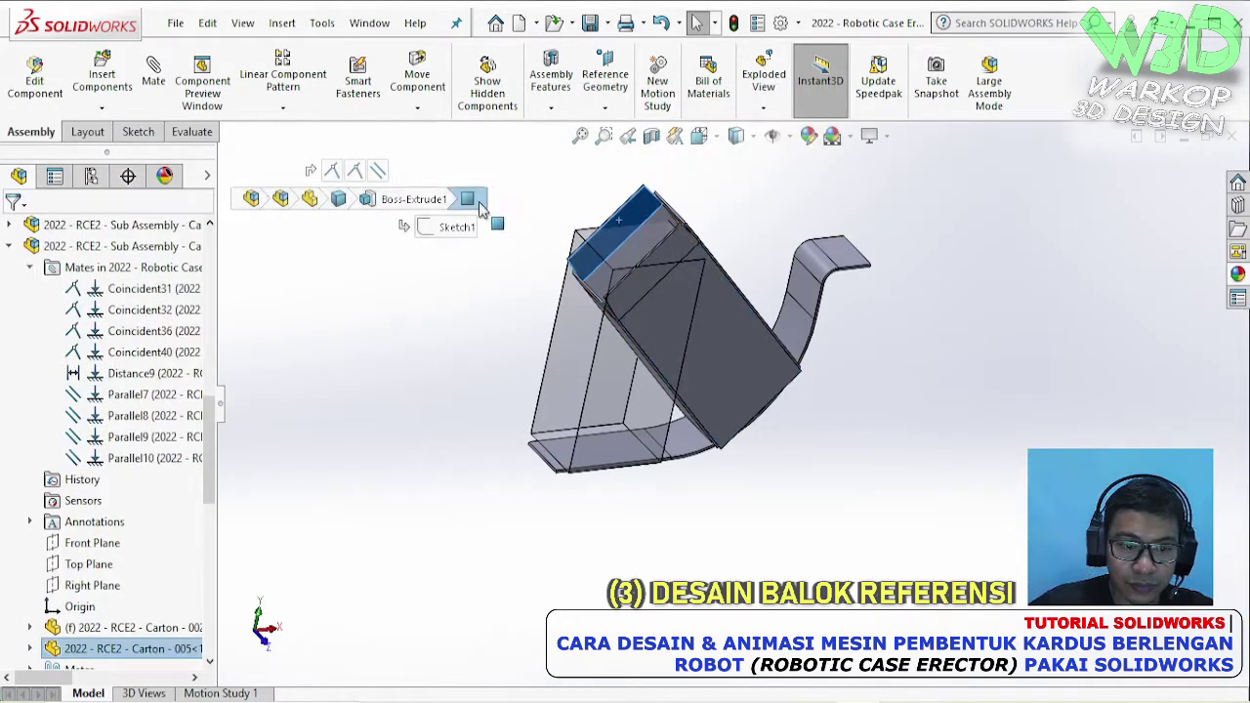
scroll(89, 503, "down", 1)
left_click(125, 459)
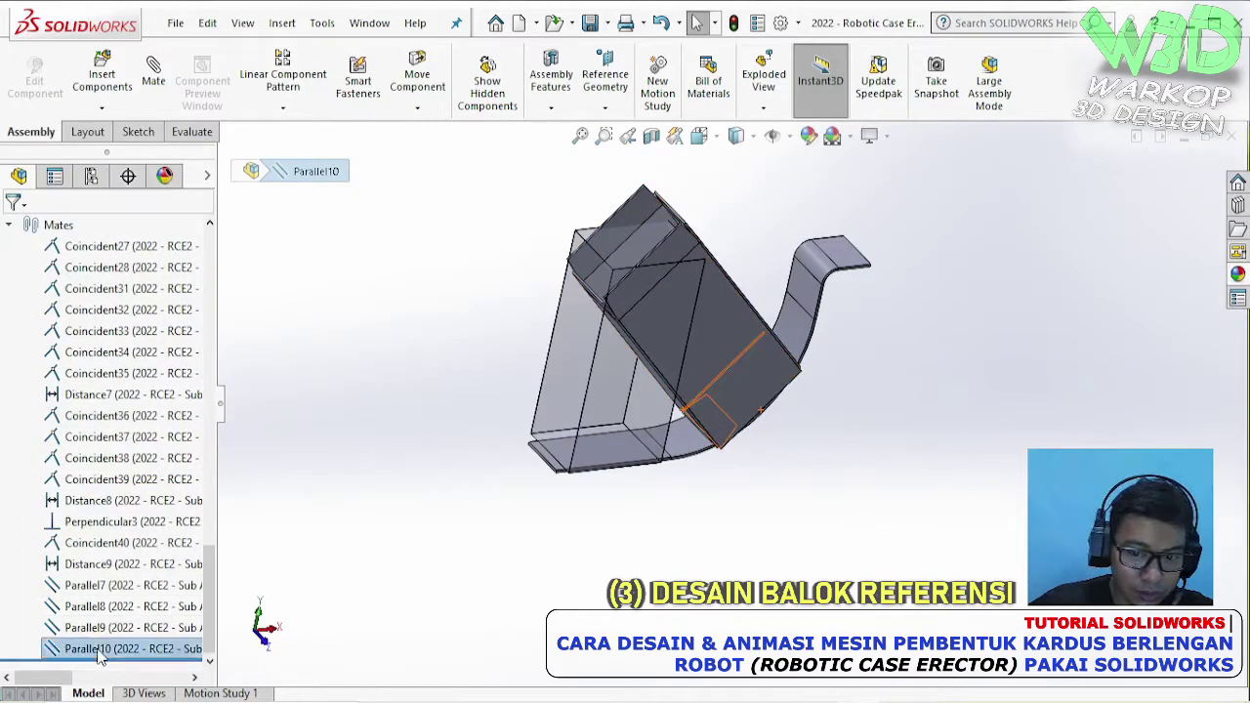
middle_click_drag(762, 382, 680, 440)
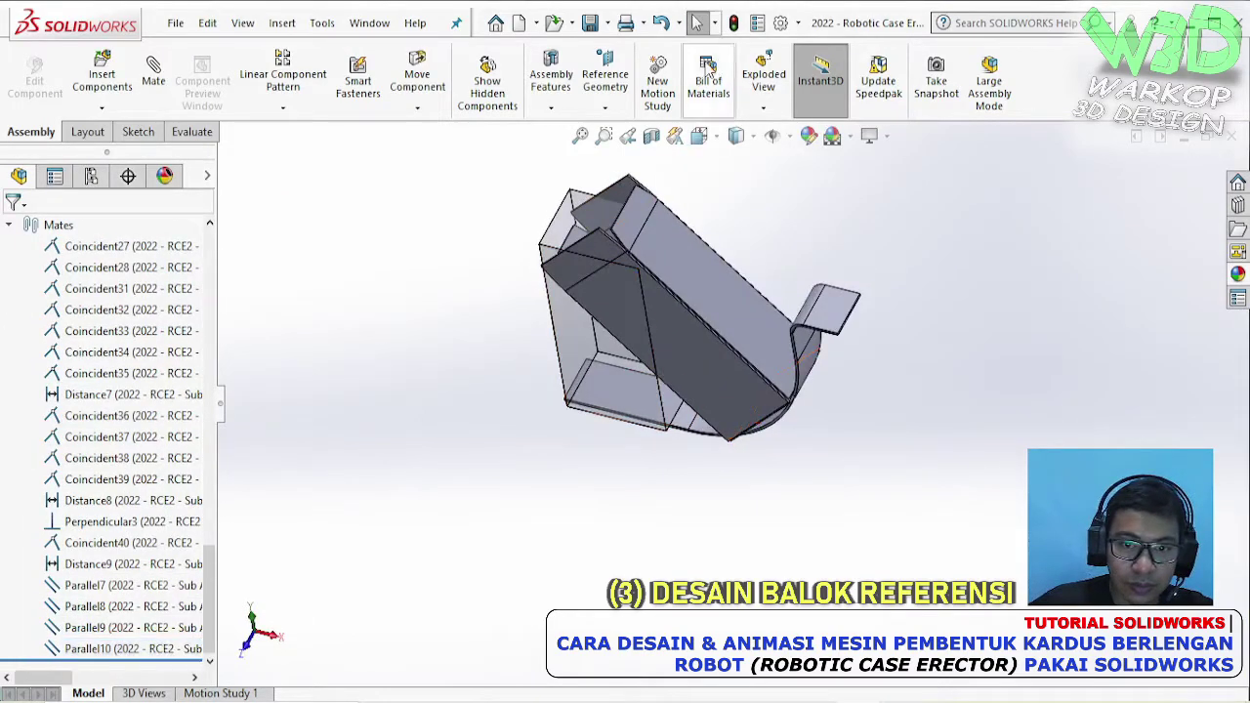
left_click_drag(685, 277, 683, 210)
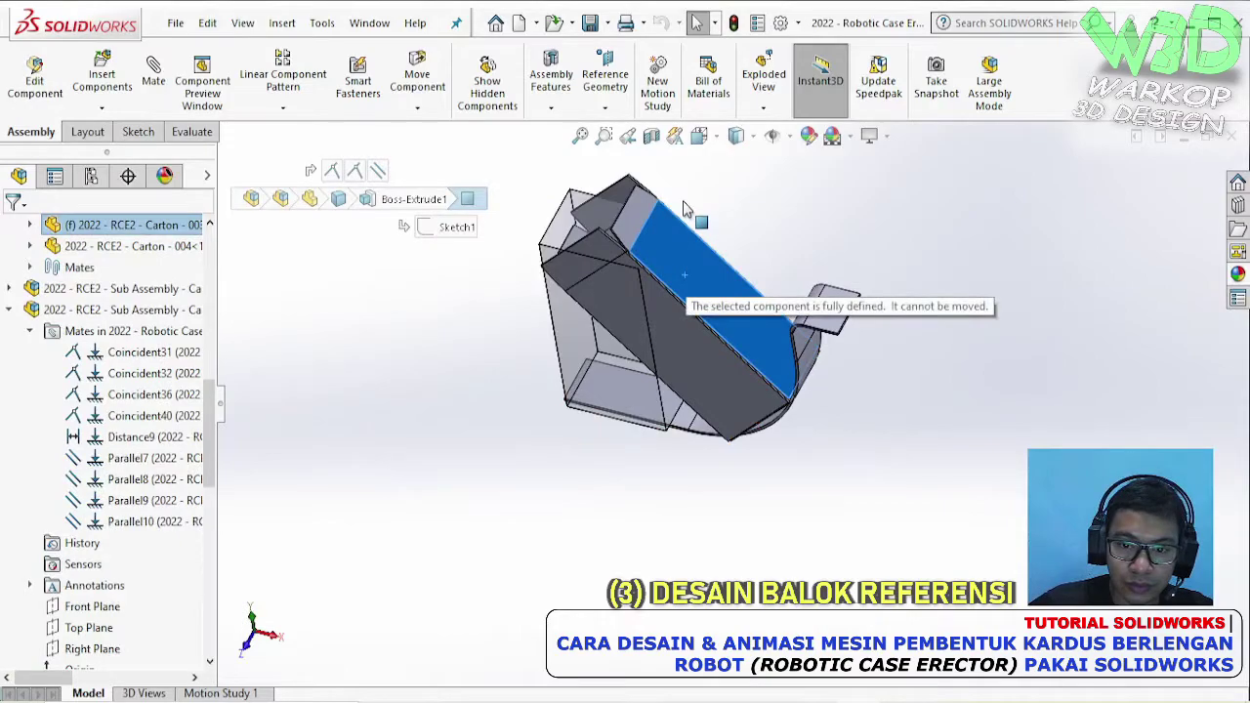
- Delete the Coincident37 mate of the sub-assembly containing carton panels 003 and 004, and try to move the carton
scroll(137, 354, "up", 5)
left_click(30, 374)
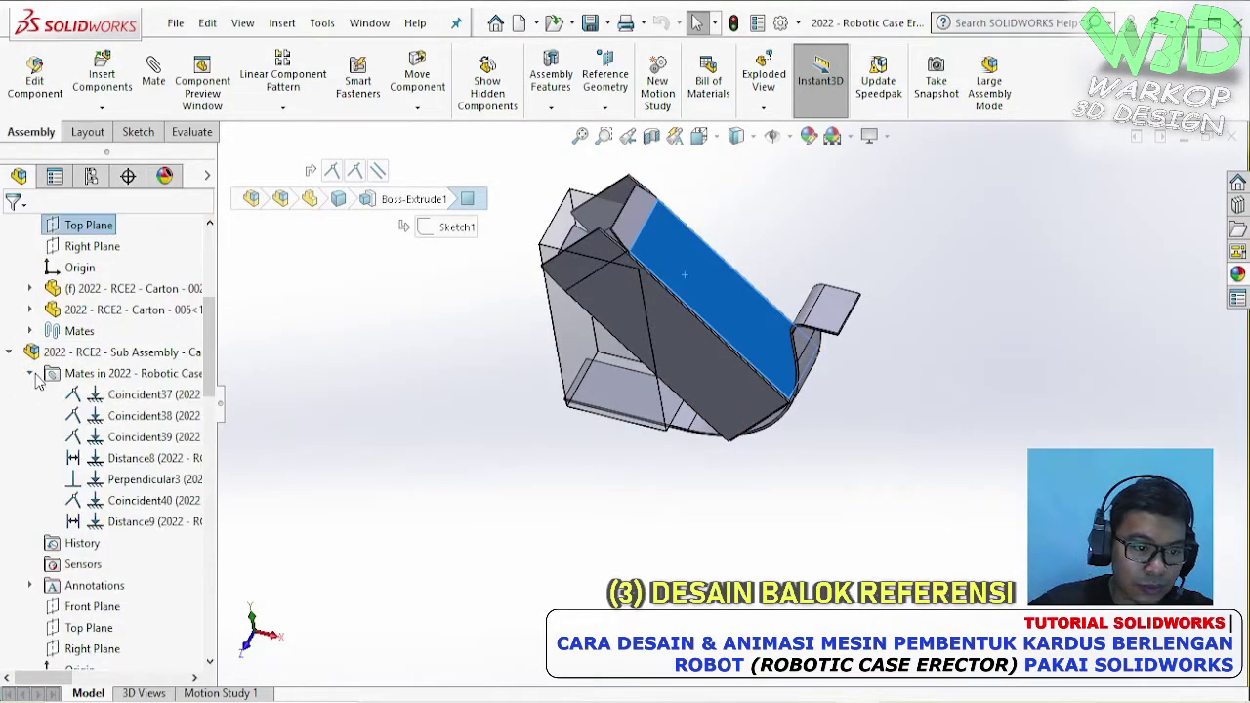
left_click(147, 395)
right_click(113, 409)
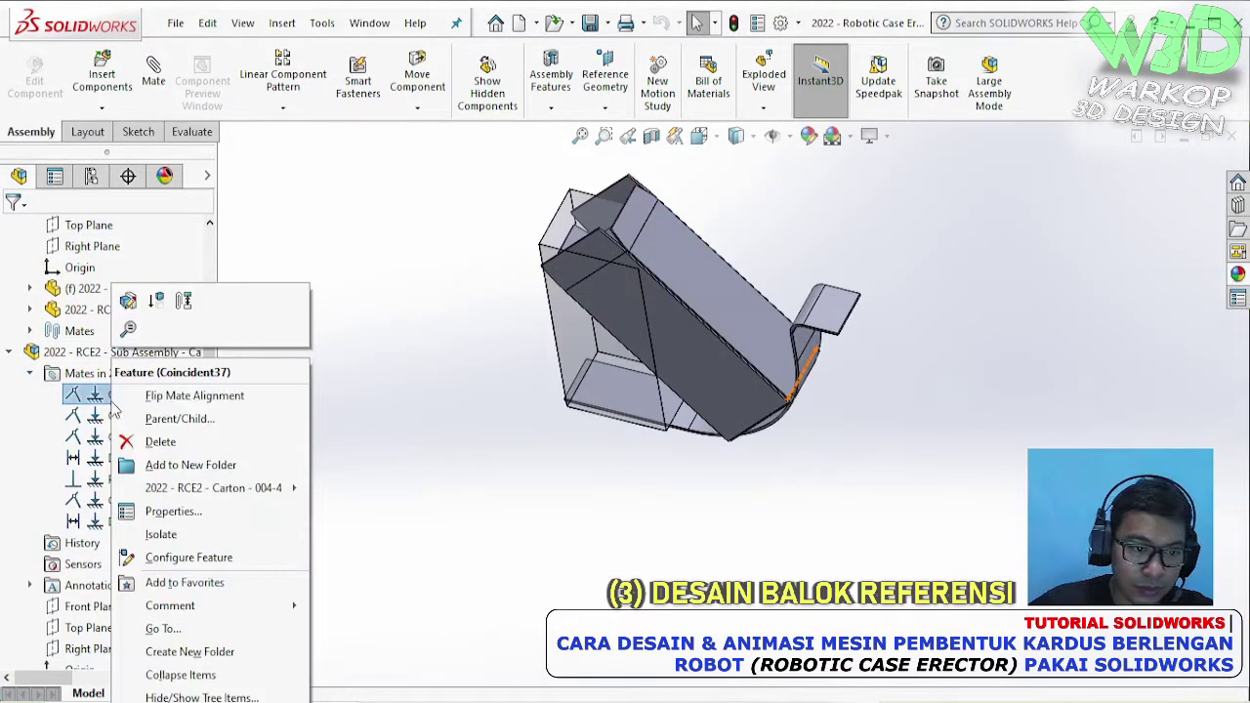
left_click(159, 441)
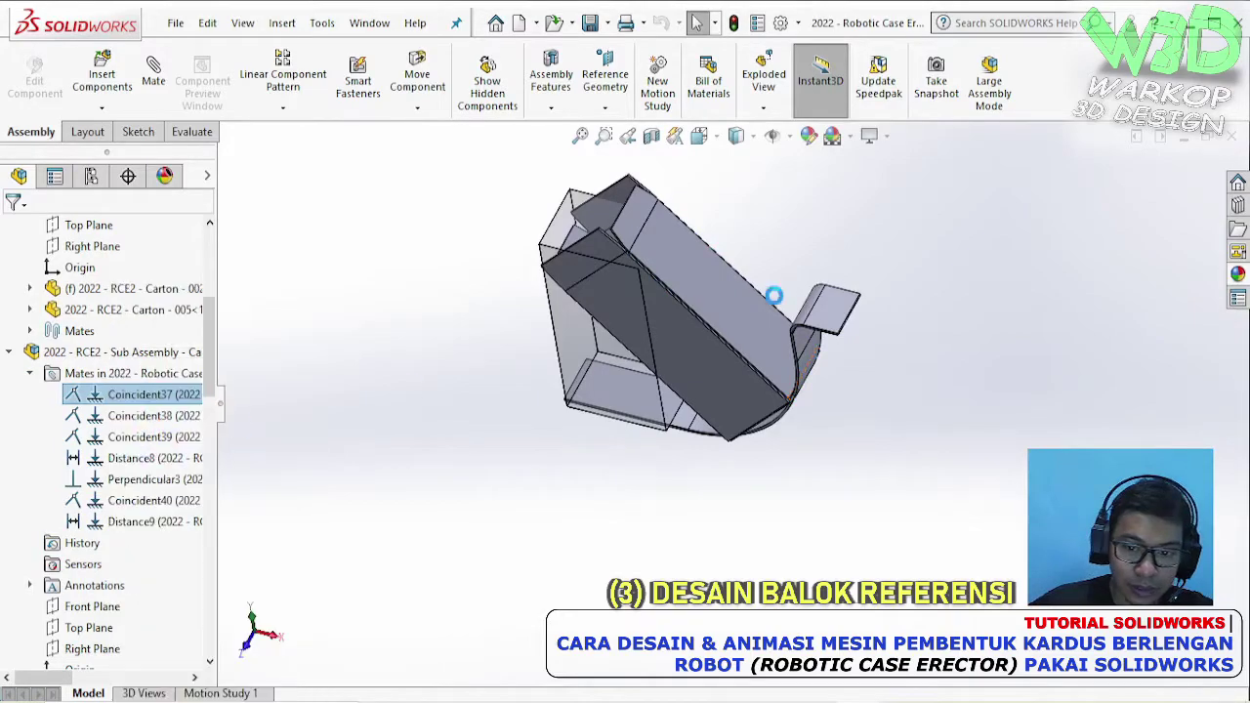
left_click_drag(733, 301, 645, 242)
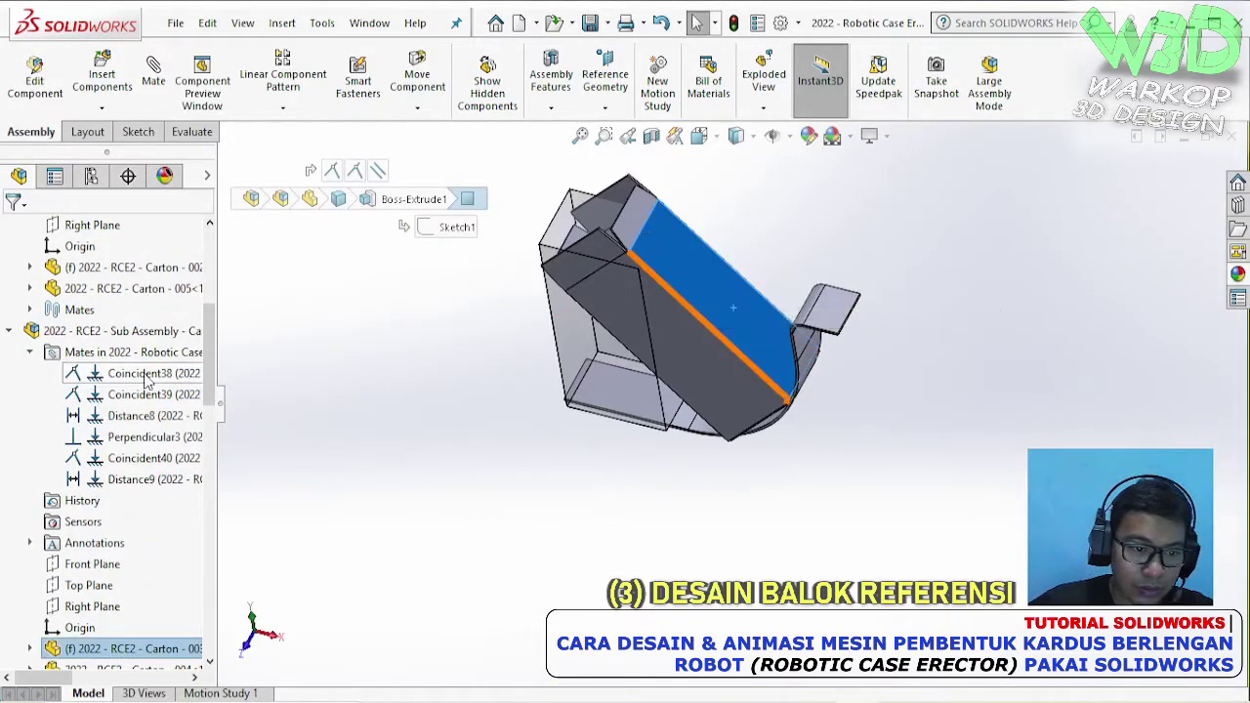
- Delete the mates Coincident38, Coincident39, Distance8, Perpendicular3, Coincident40 and Distance9 from the carton sub-assembly's mate list
left_click(147, 374)
middle_click_drag(702, 234, 659, 190)
left_click(141, 479)
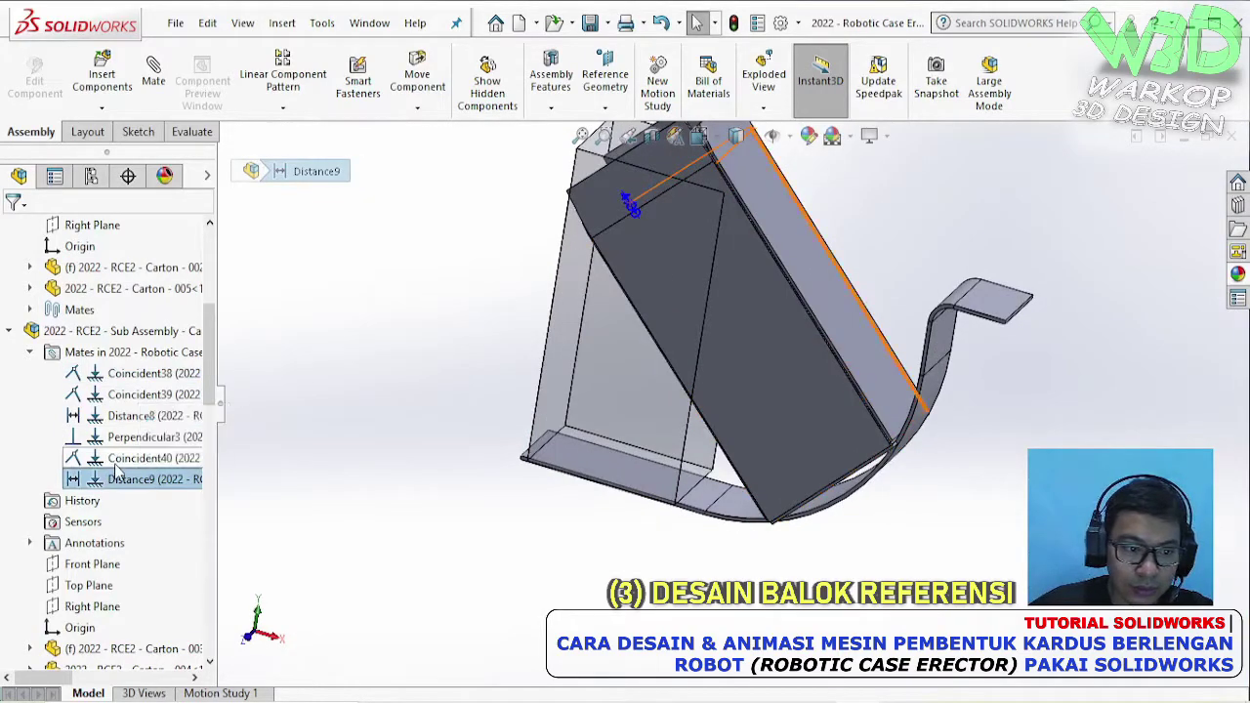
left_click(101, 459)
left_click(93, 439)
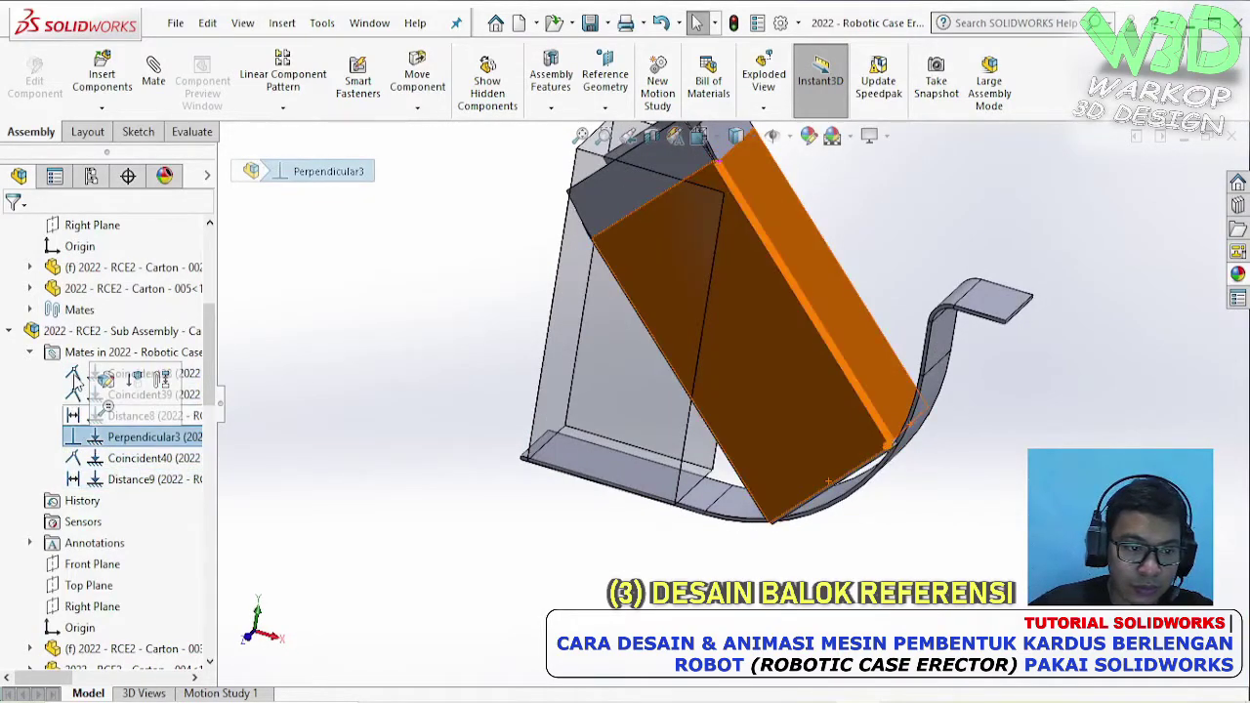
left_click(98, 374)
left_click(118, 479, "shift")
right_click(117, 481)
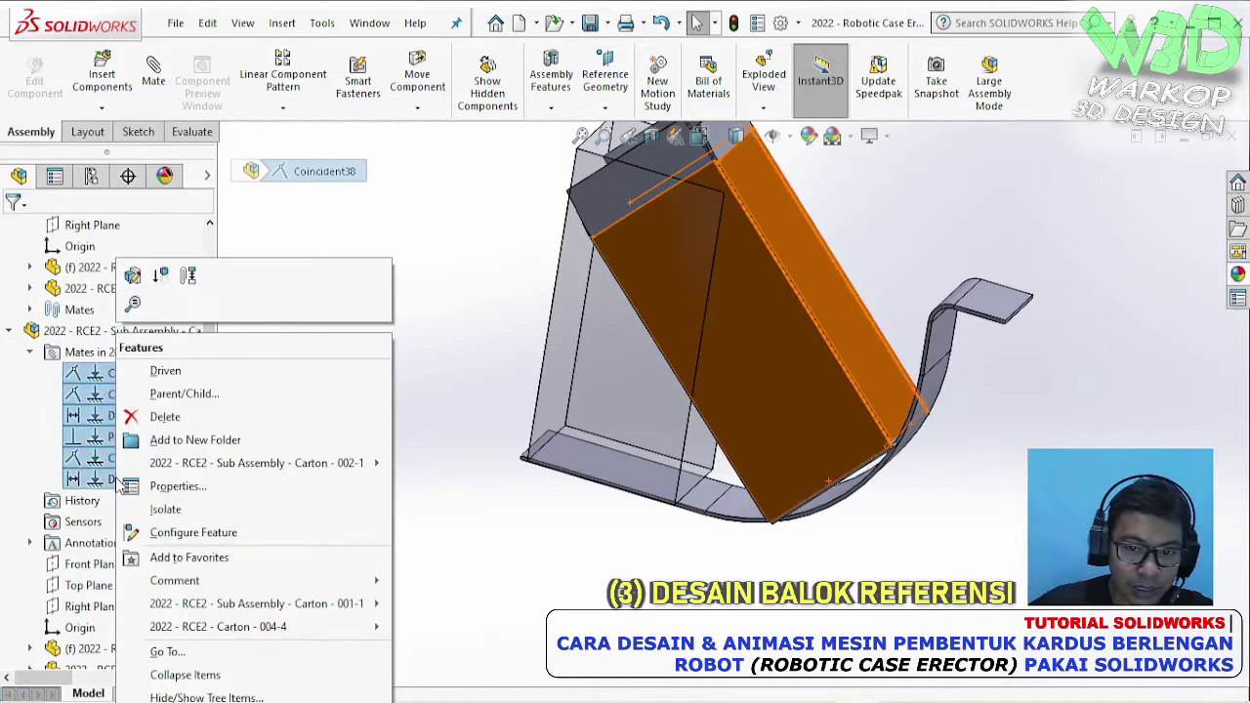
left_click(170, 419)
- Try to move the large carton panel 002 and collapse the assembly tree to its top-level components
middle_click_drag(764, 298, 718, 277)
left_click_drag(717, 276, 584, 436)
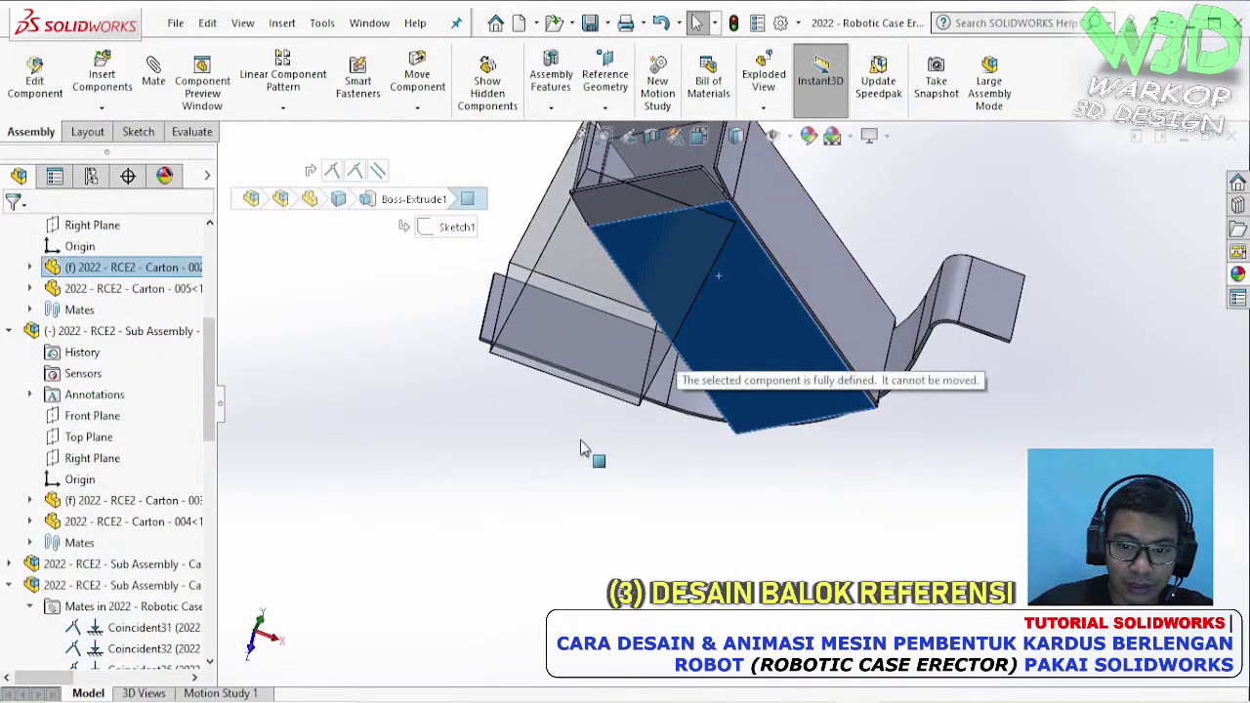
scroll(181, 317, "up", 4)
right_click(154, 391)
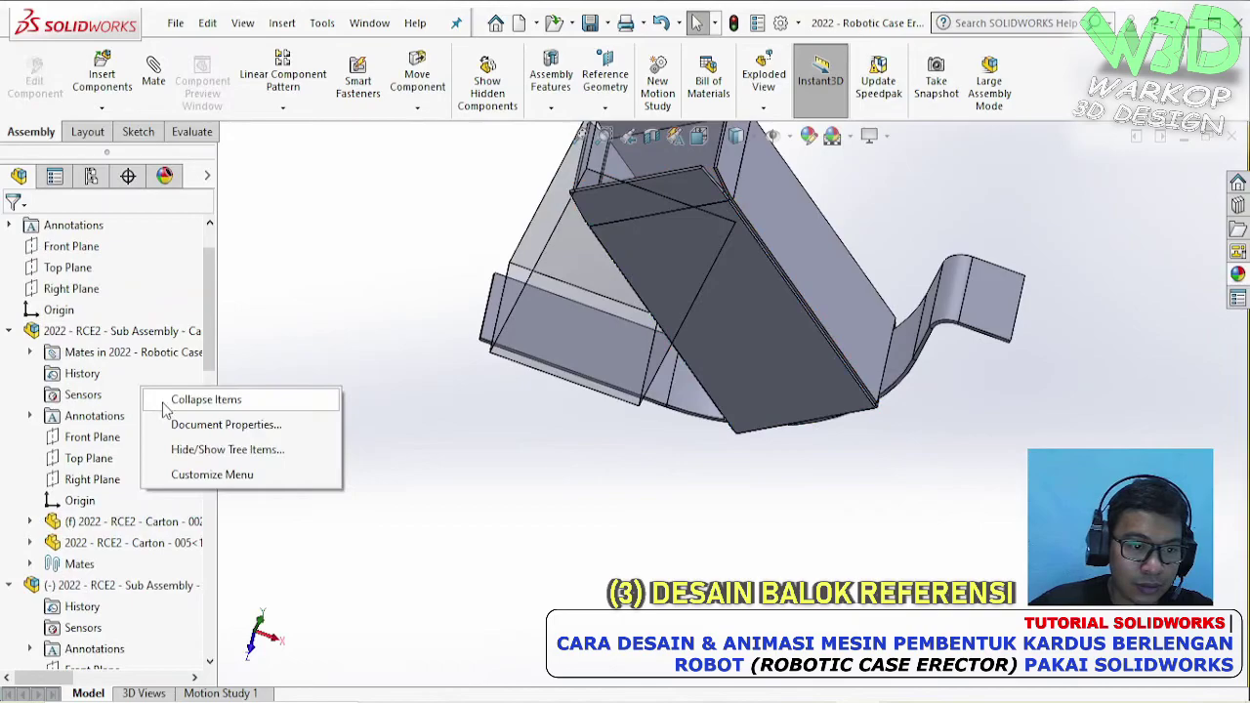
left_click(174, 399)
left_click(163, 418)
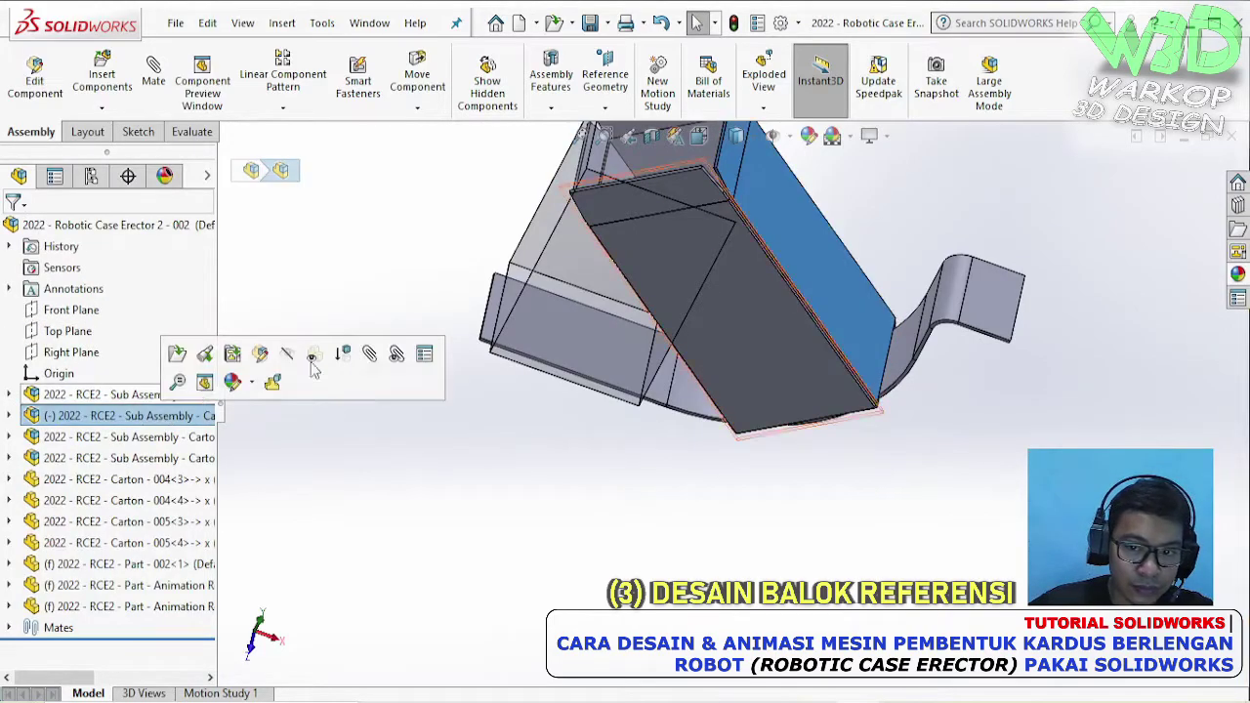
- Move the carton sub-assemblies away from the reference blocks and the curved guide
left_click(898, 186)
left_click_drag(900, 187, 925, 125)
left_click_drag(801, 244, 773, 226)
scroll(772, 225, "up", 4)
middle_click_drag(771, 226, 770, 277)
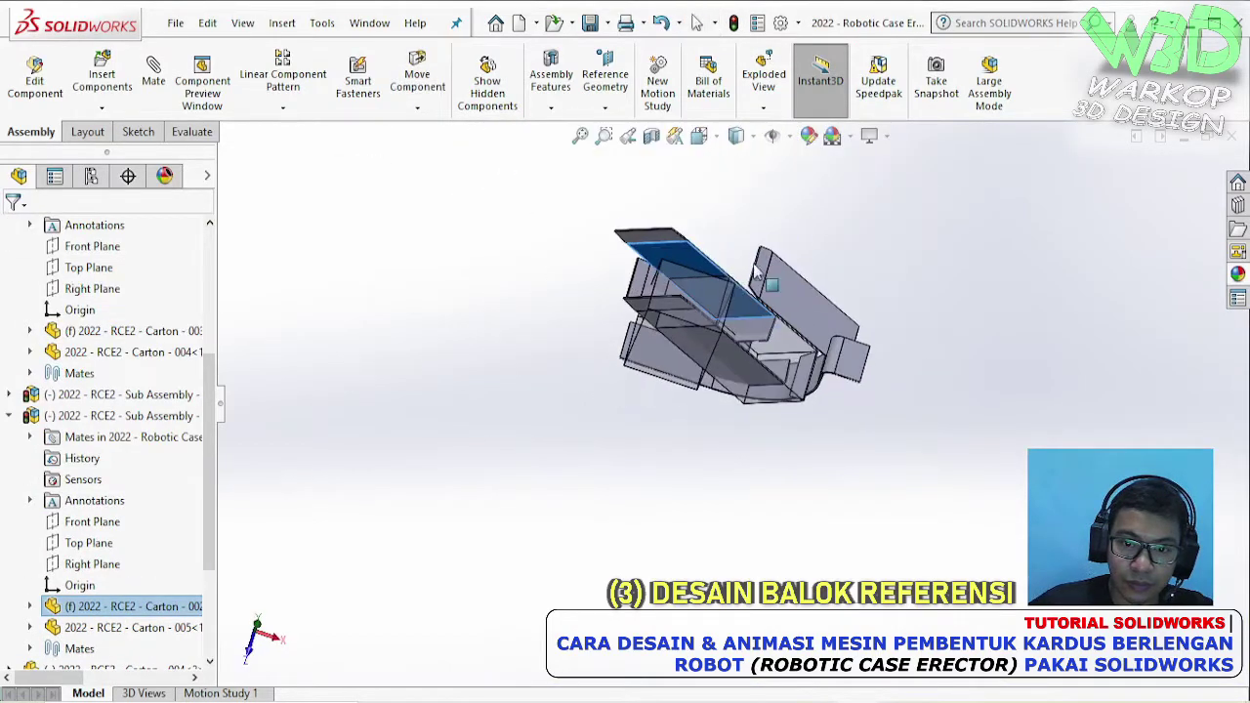
scroll(702, 266, "down", 2)
left_click_drag(684, 277, 685, 133)
left_click_drag(678, 283, 373, 369)
left_click(462, 509)
scroll(460, 322, "down", 3)
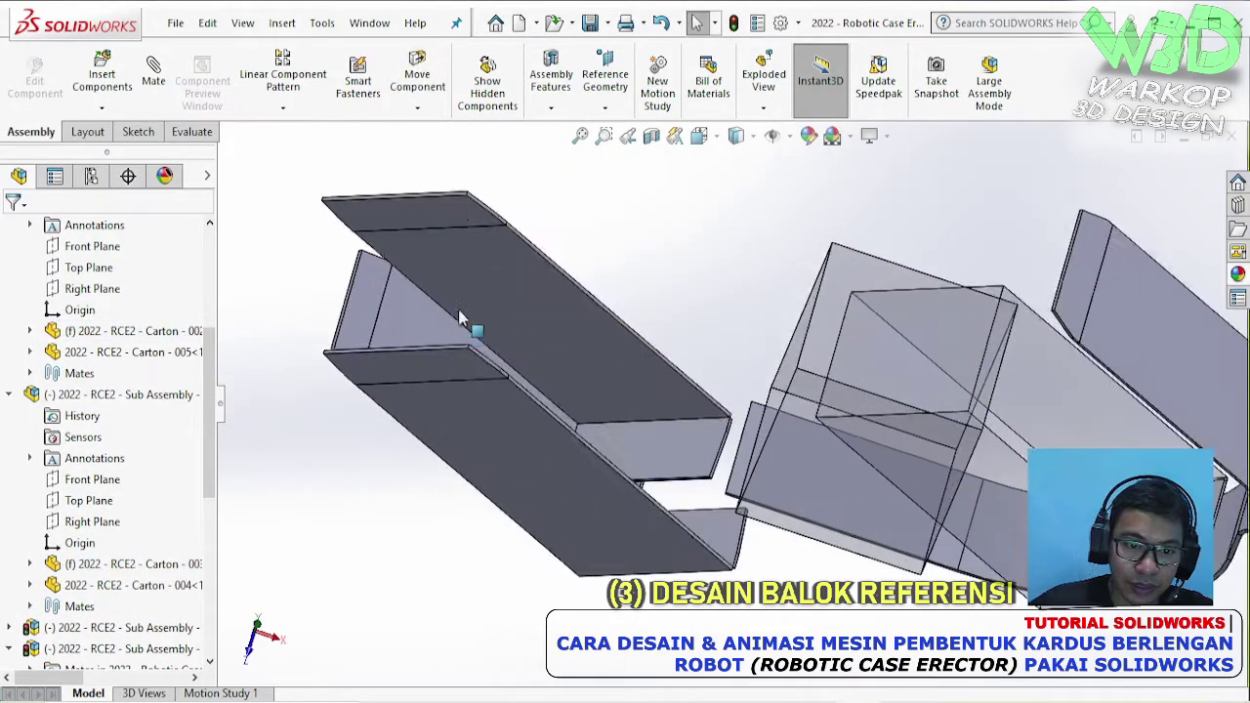
- Add a coincident mate between the narrow side faces of the two carton sub-assemblies
middle_click_drag(458, 317, 547, 342)
scroll(681, 459, "down", 2)
middle_click_drag(682, 453, 635, 256)
middle_click_drag(736, 447, 716, 416)
scroll(719, 415, "down", 4)
left_click(688, 408)
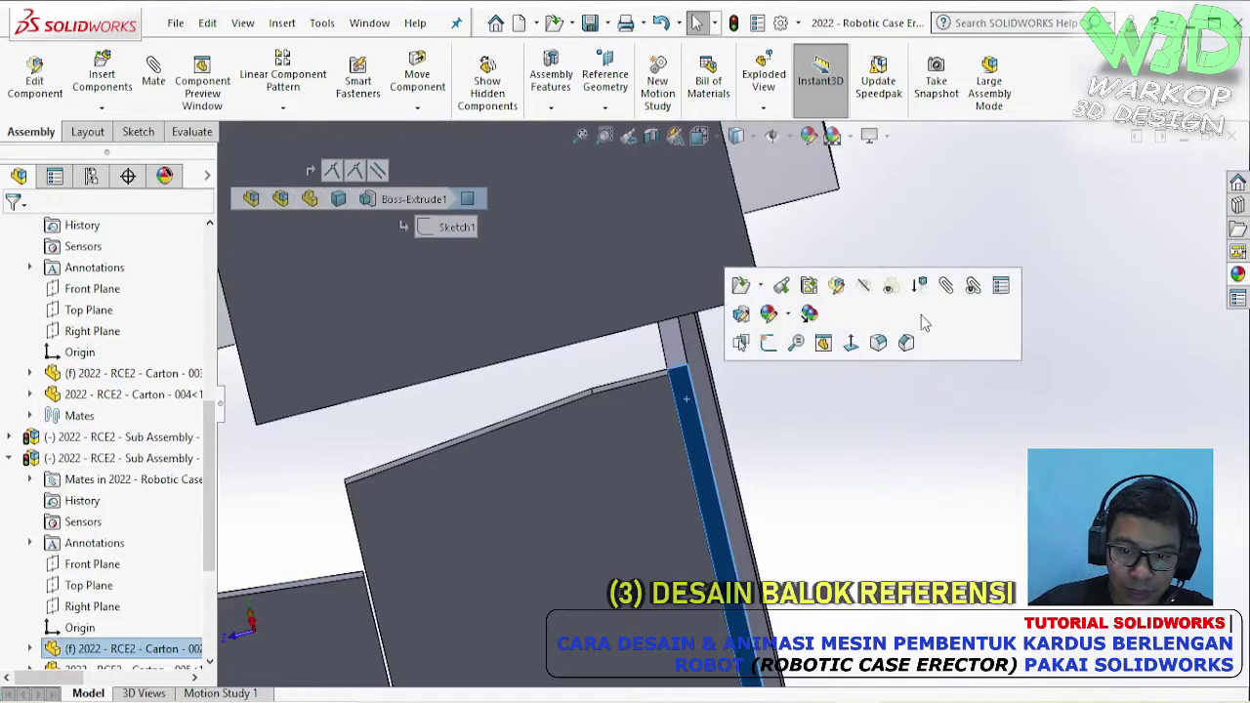
key("m")
scroll(408, 617, "up", 3)
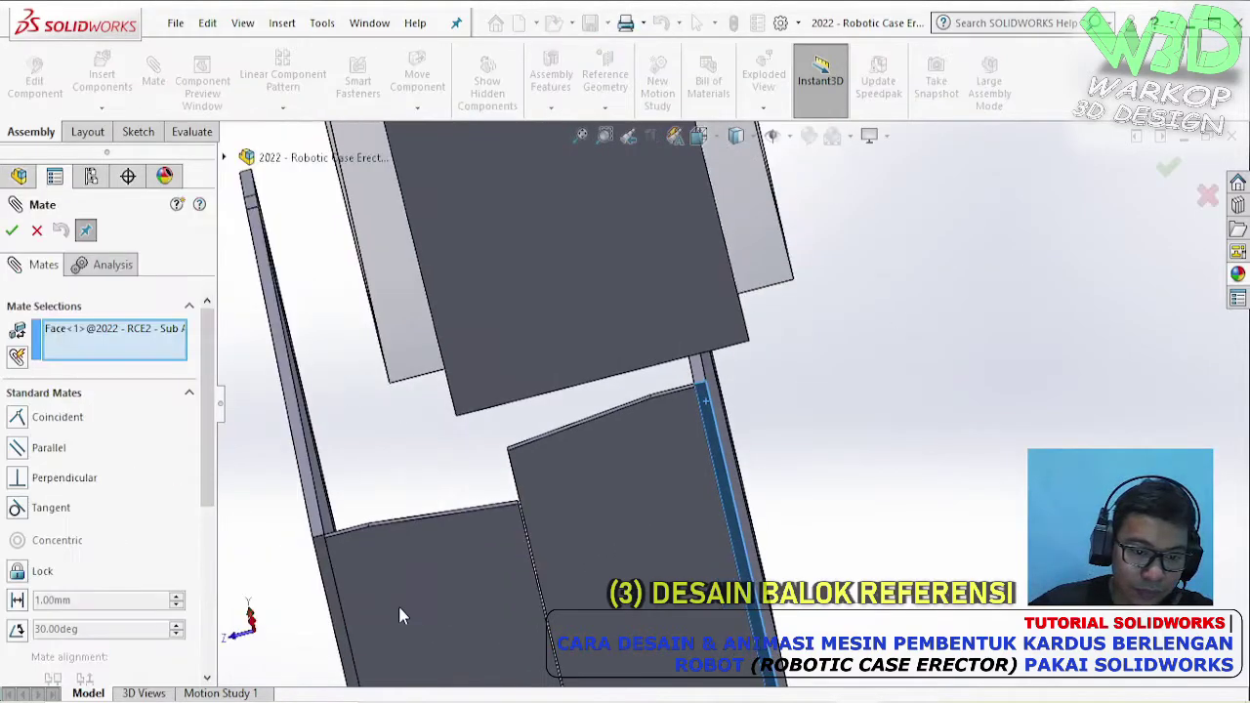
scroll(381, 571, "down", 4)
left_click(338, 499)
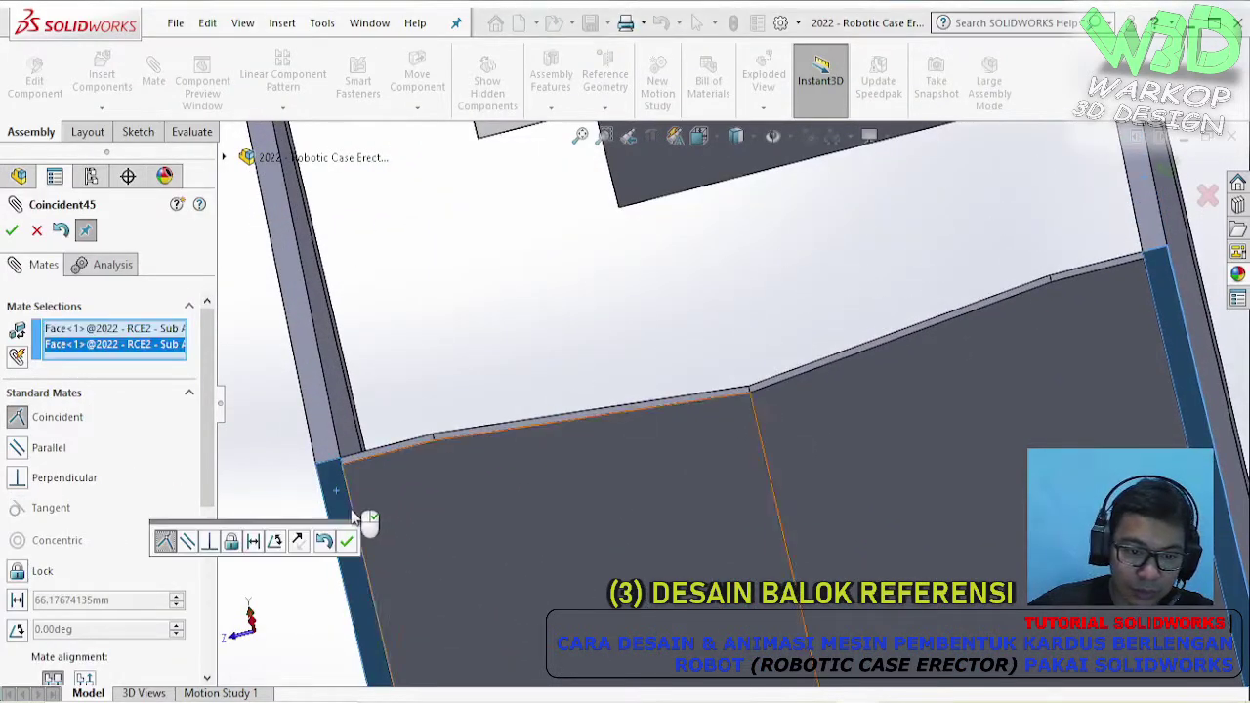
left_click(346, 541)
- Add a coincident mate between the long corner edges of the two carton sub-assemblies' panels
scroll(683, 390, "up", 3)
middle_click_drag(781, 410, 937, 322)
scroll(742, 290, "down", 5)
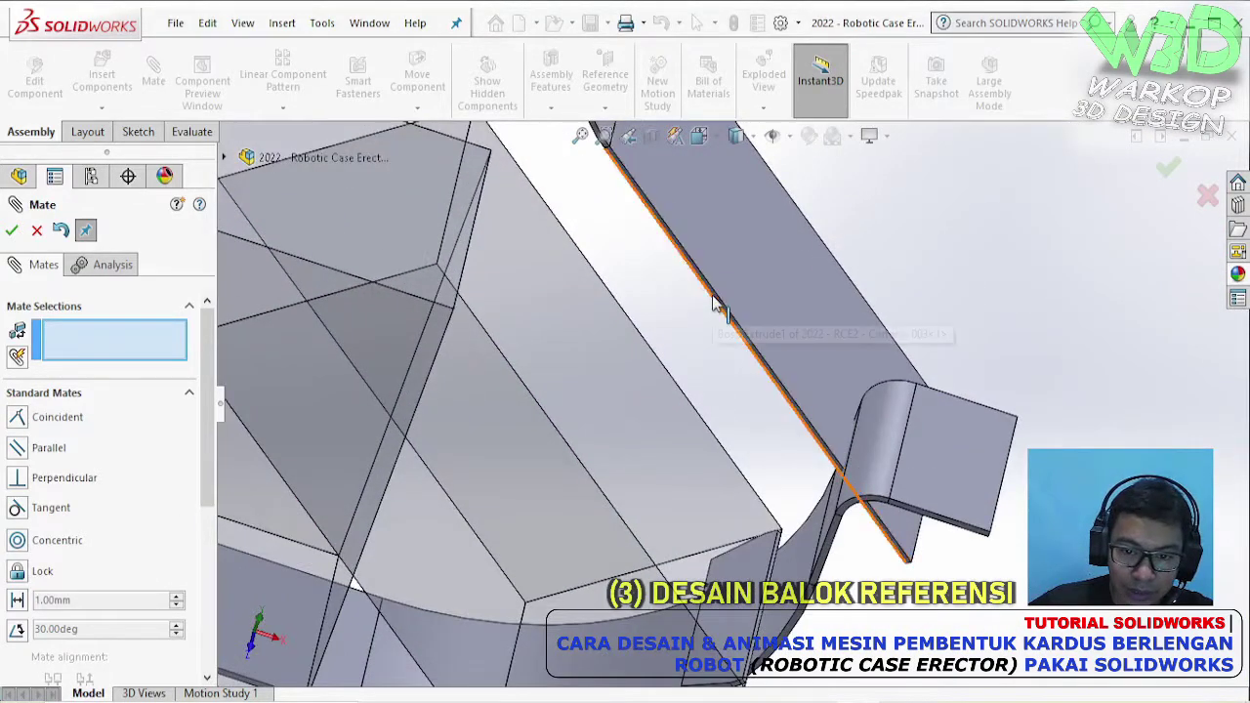
left_click(718, 305)
scroll(496, 442, "up", 3)
scroll(394, 382, "down", 6)
left_click(364, 305)
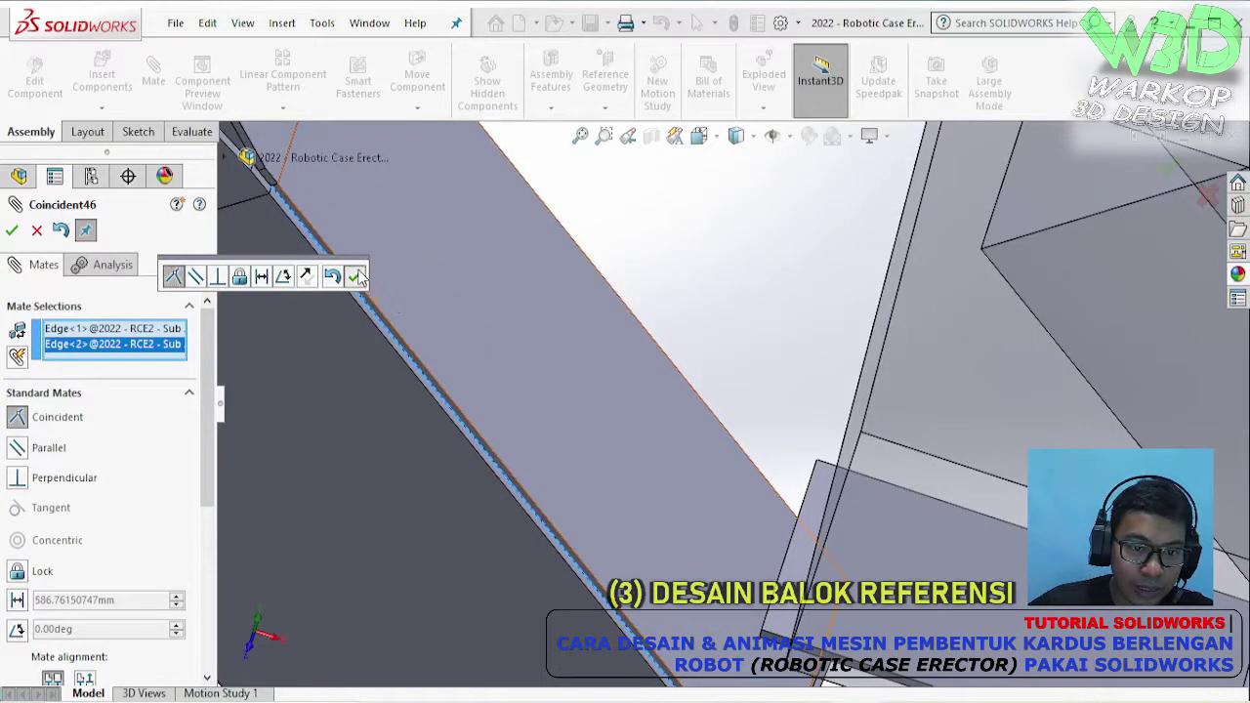
left_click(357, 277)
- Mate the hidden faces of the two carton sub-assemblies at the flap corner so their panels line up
scroll(475, 299, "down", 3)
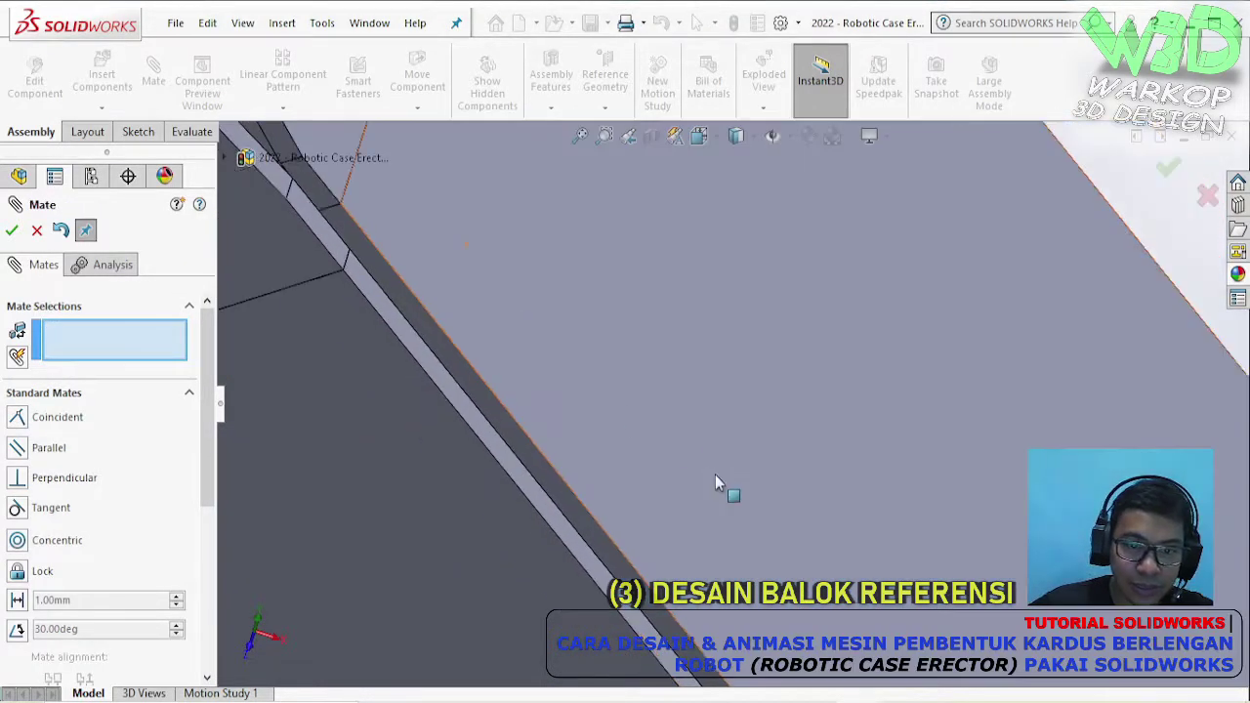
scroll(715, 474, "up", 4)
scroll(781, 449, "down", 5)
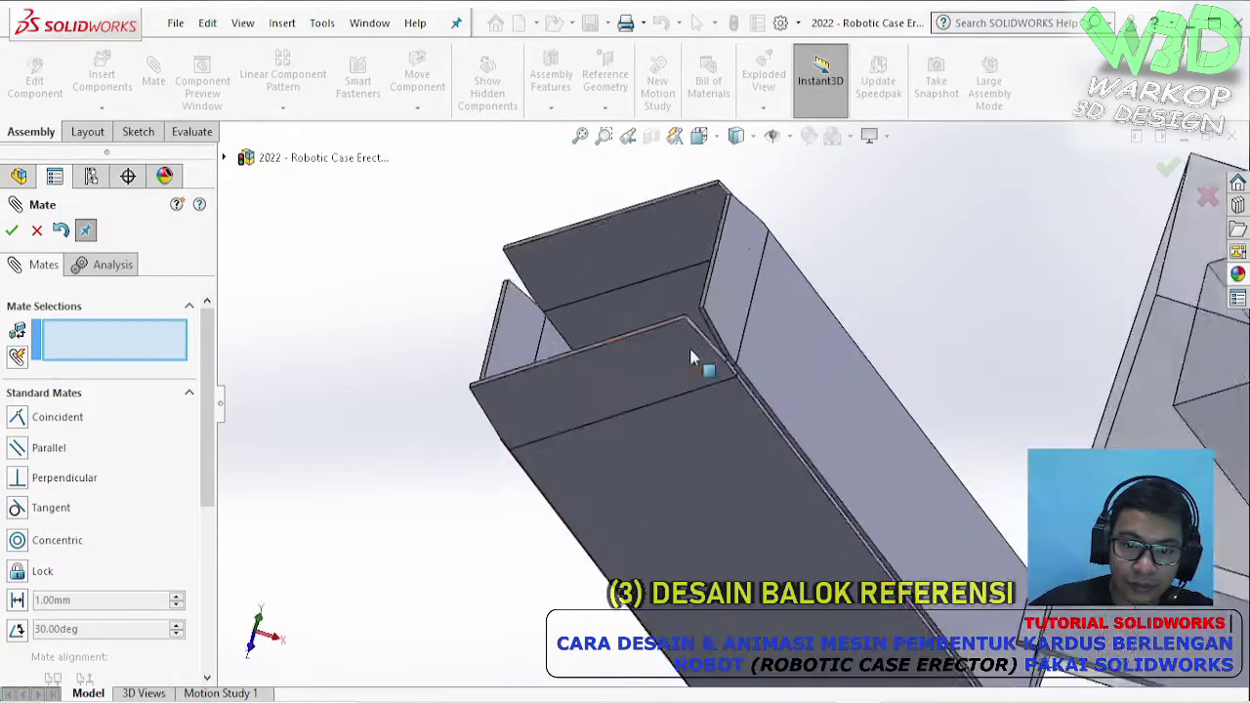
scroll(703, 342, "down", 5)
right_click(705, 426)
left_click(723, 497)
left_click(771, 511)
middle_click_drag(607, 479, 439, 365)
right_click(438, 351)
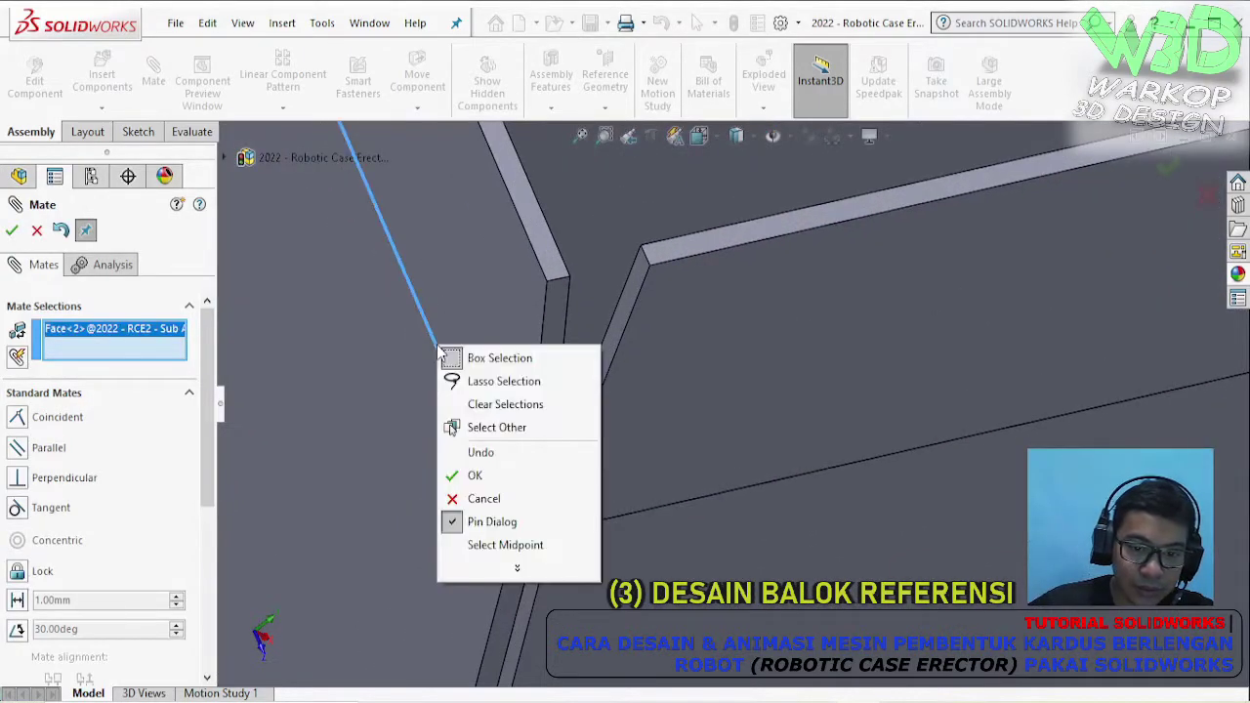
left_click(483, 427)
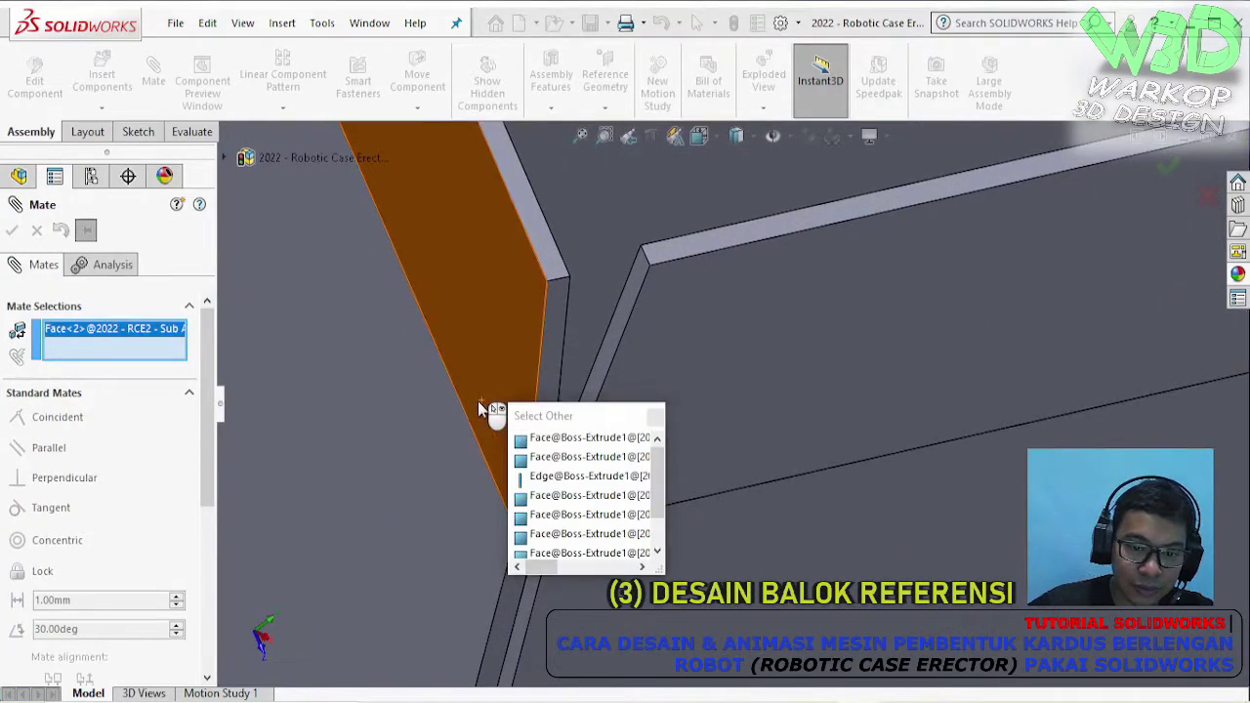
left_click(478, 402)
left_click(456, 373)
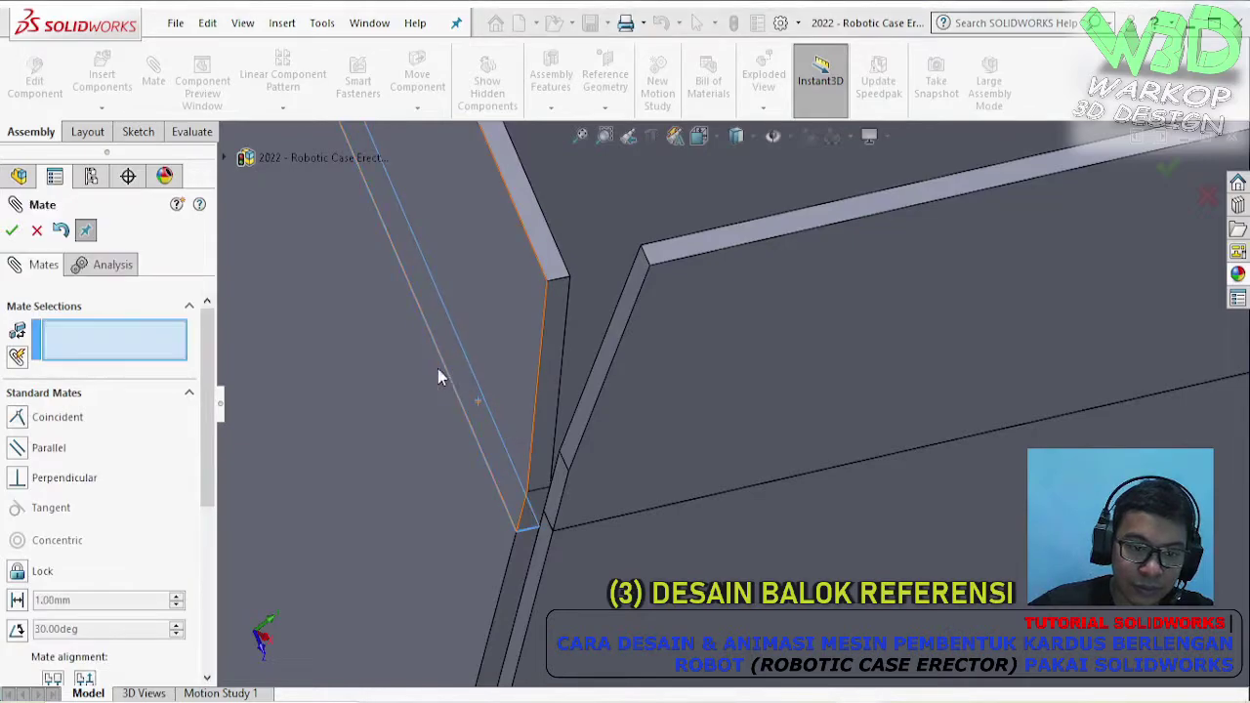
- Finish mating and move the assembled carton and the loose flap 004 clear of the reference blocks
key("Escape")
scroll(898, 410, "up", 10)
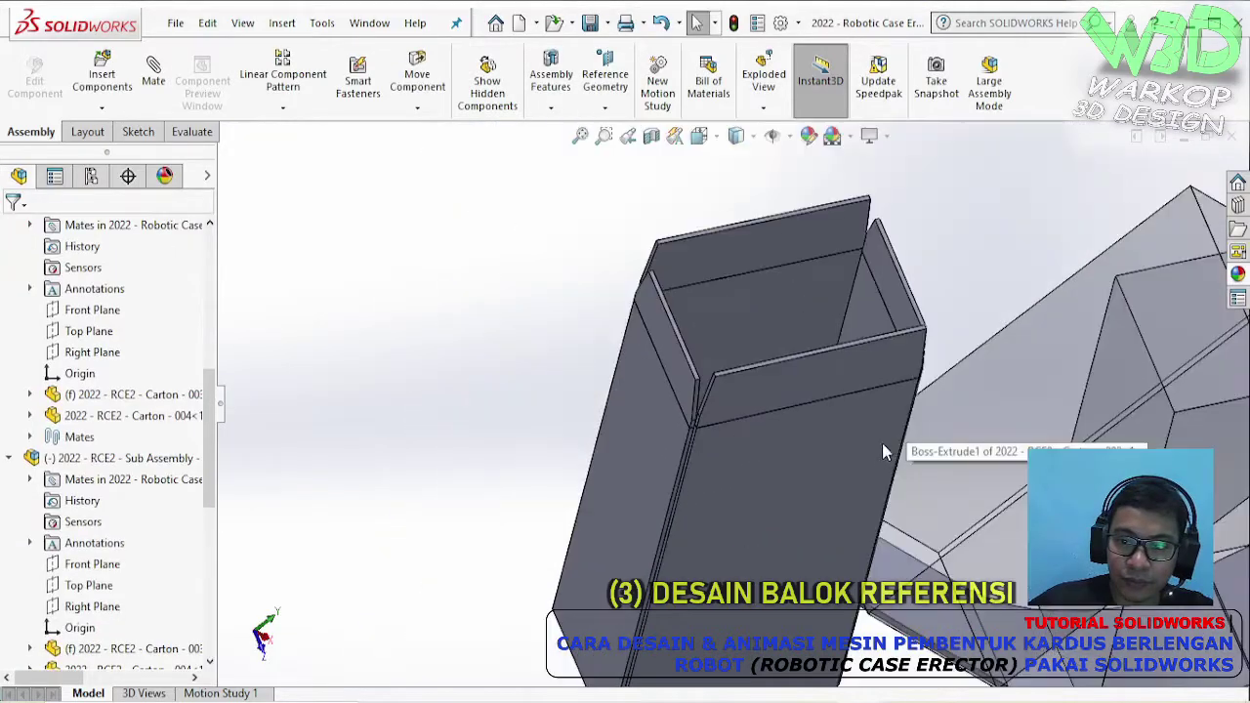
left_click_drag(723, 395, 1035, 175)
scroll(898, 515, "down", 5)
left_click_drag(895, 486, 1058, 76)
scroll(883, 232, "up", 5)
middle_click_drag(884, 231, 830, 331)
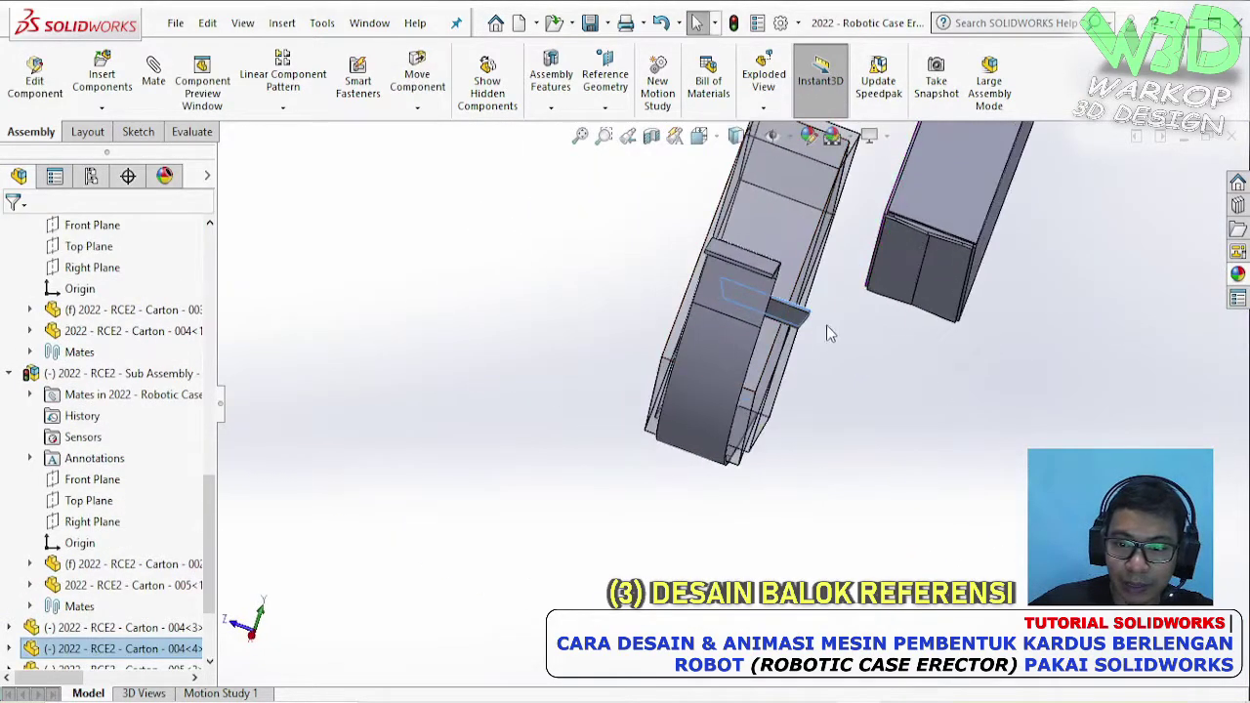
key("Escape")
- Add a coincident mate between the loose flap's long edge and the matching edge at the carton's lower end
scroll(991, 324, "down", 8)
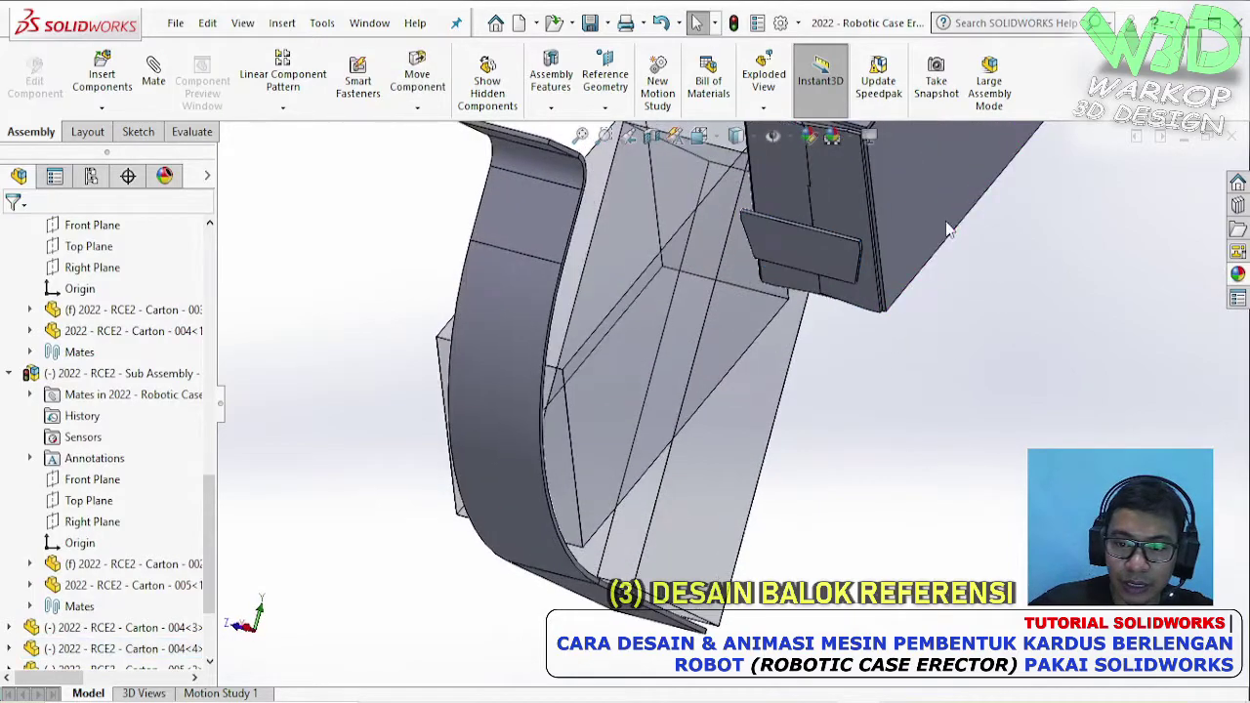
left_click(796, 267)
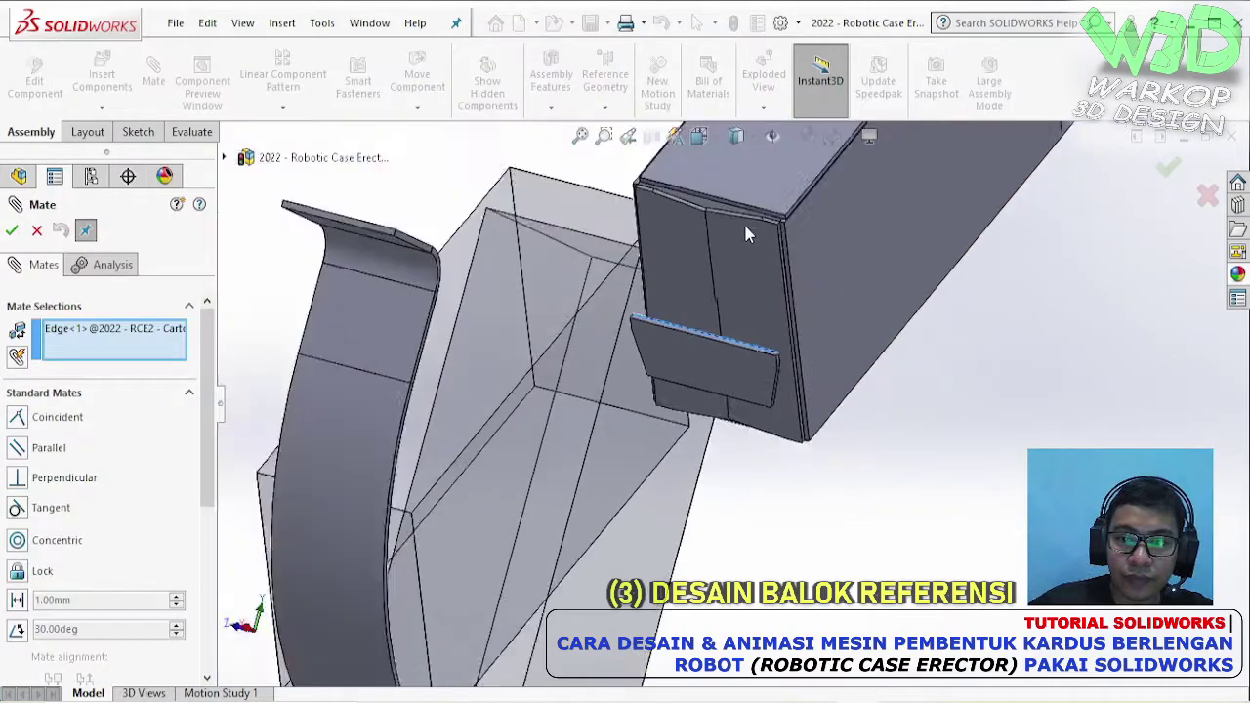
scroll(743, 221, "down", 5)
left_click(719, 248)
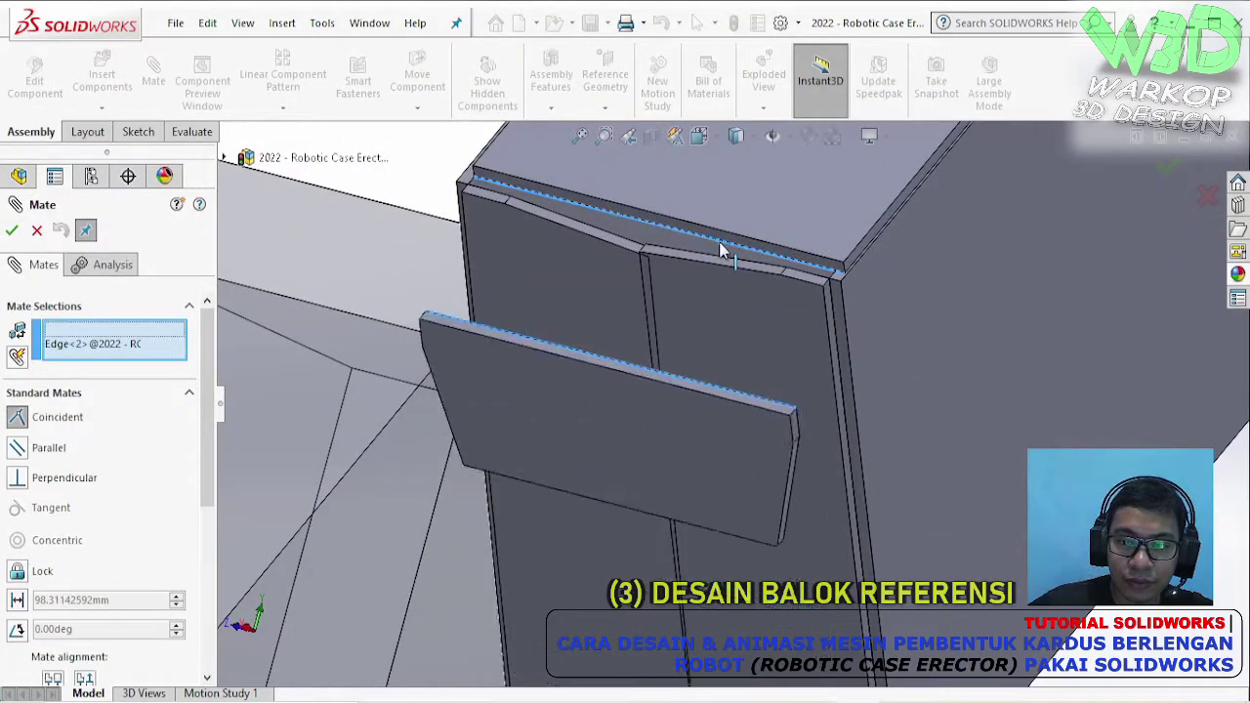
left_click(923, 218)
- Add a coincident mate between the flap's side face and the narrow side face of the carton panel
middle_click_drag(845, 261, 739, 324)
scroll(544, 408, "down", 3)
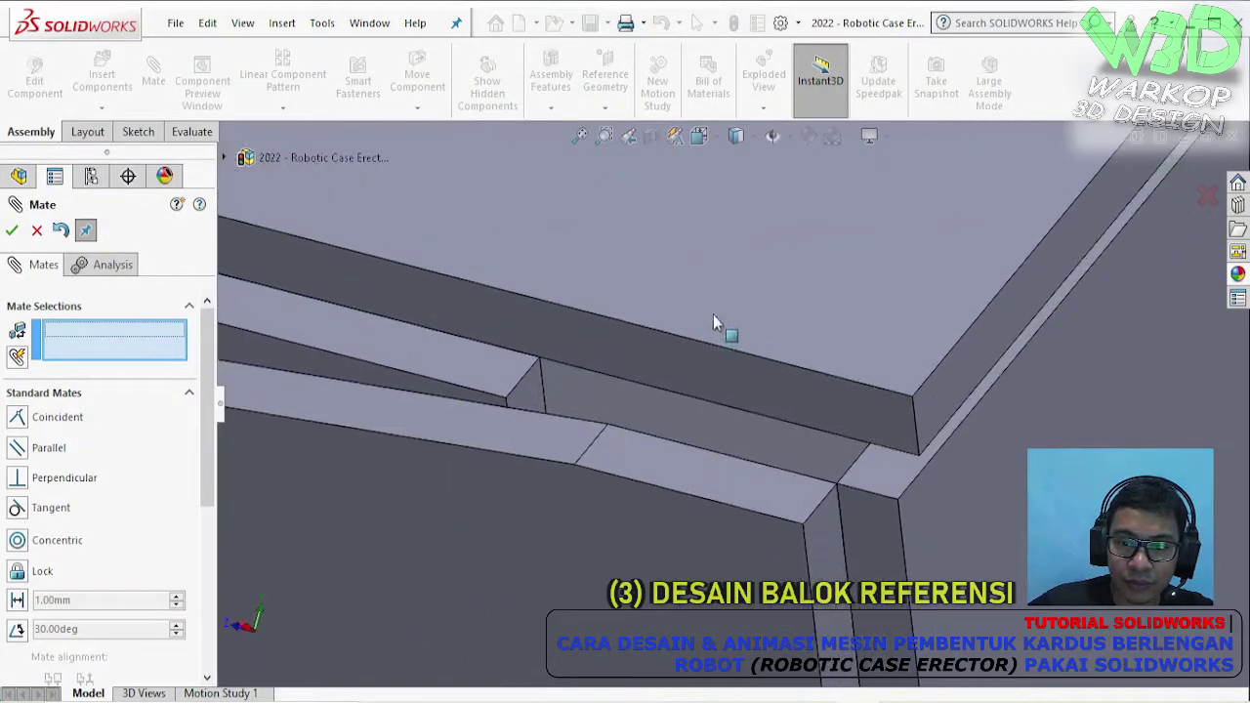
left_click(933, 410)
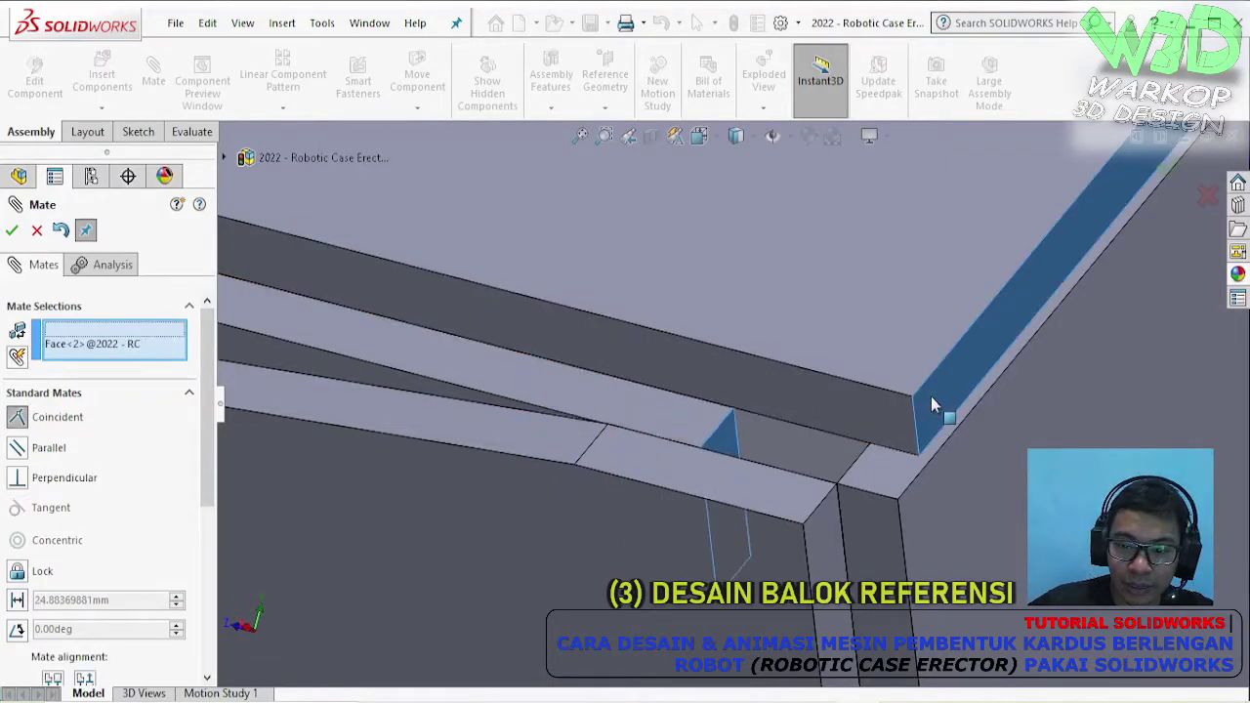
key("Return")
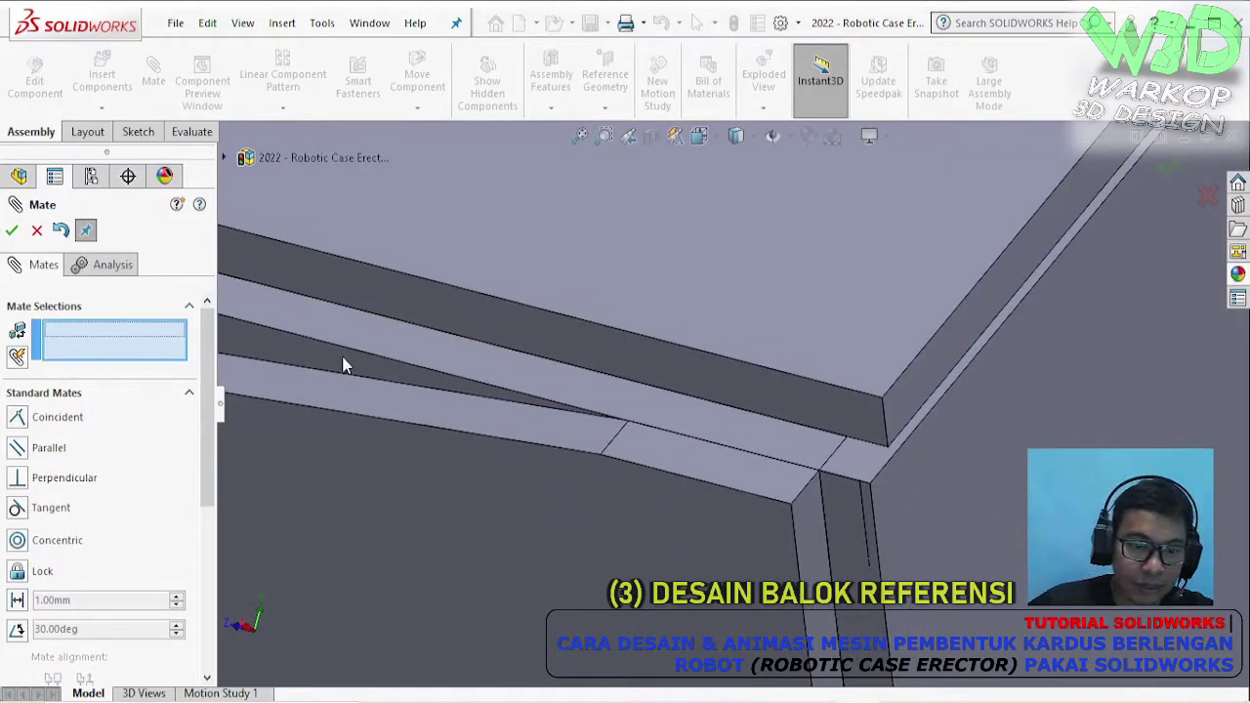
- Add a parallel mate between the flap's broad face and the carton panel's end face, and finish mating
left_click(342, 355)
left_click(400, 309)
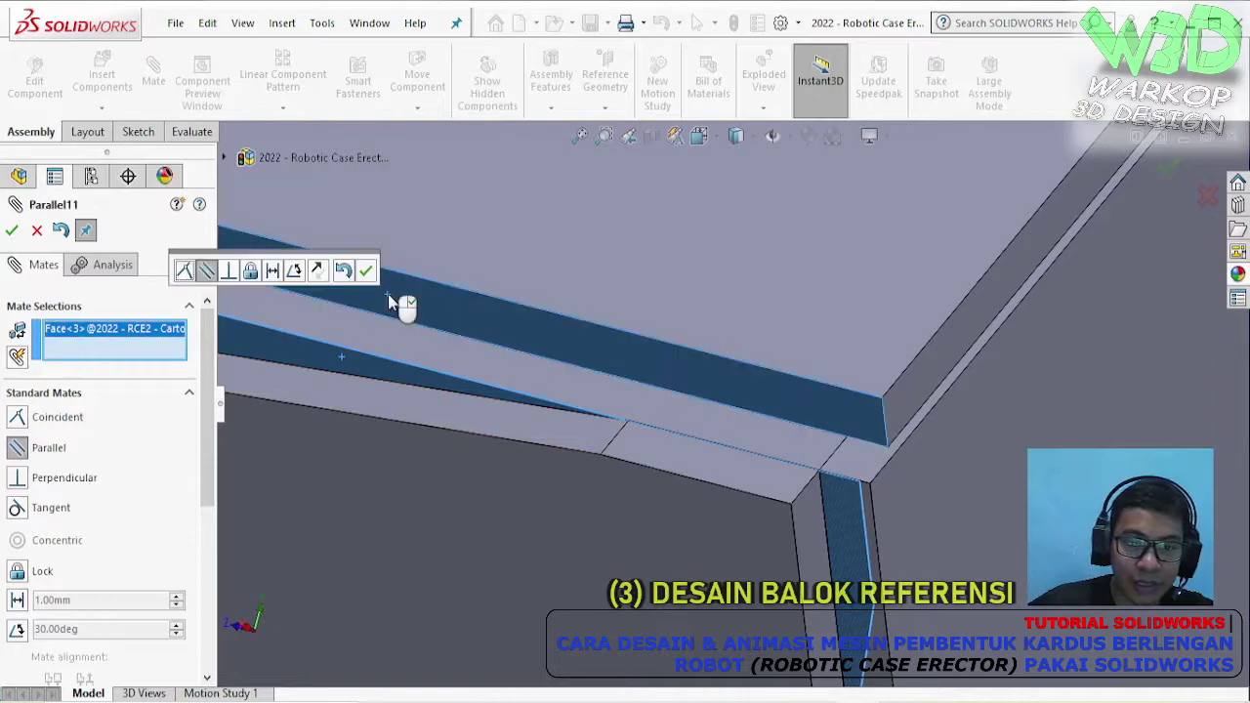
left_click(362, 268)
left_click(86, 232)
- Create a linear component pattern of the tilted reference block along its long edge, with 4 mm spacing and 2 instances
middle_click_drag(505, 329, 654, 454)
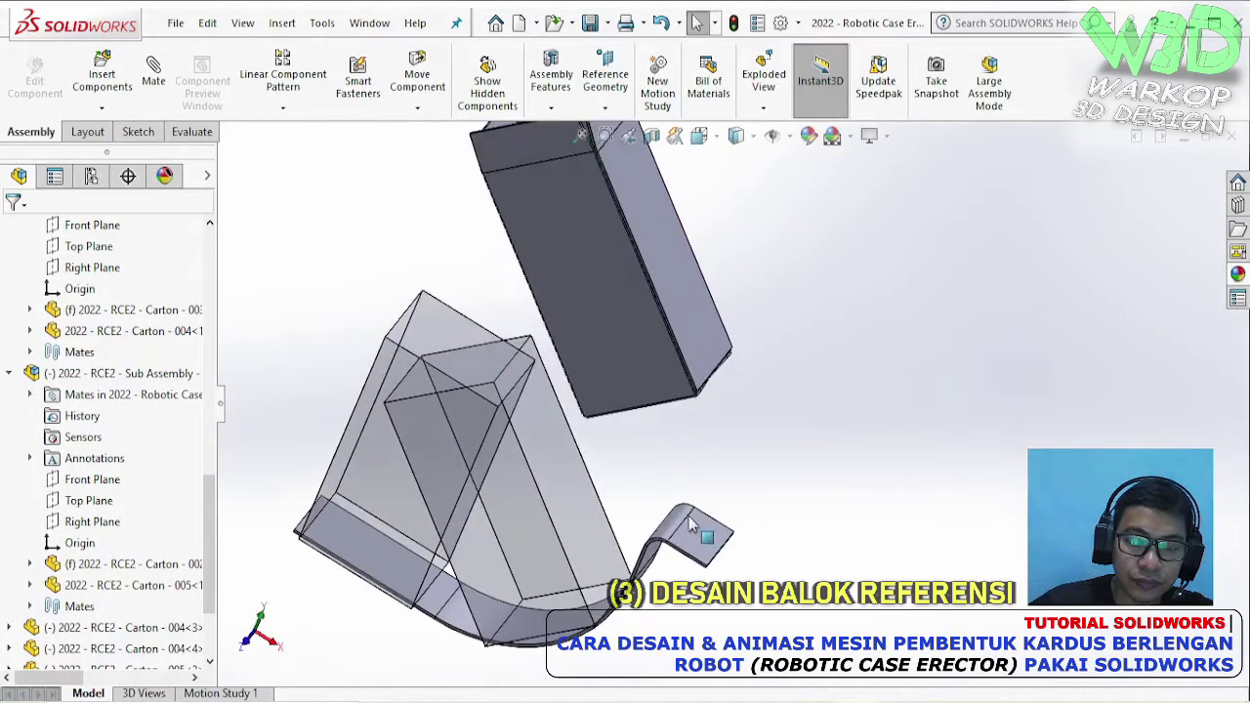
scroll(617, 613, "down", 5)
scroll(617, 605, "down", 2)
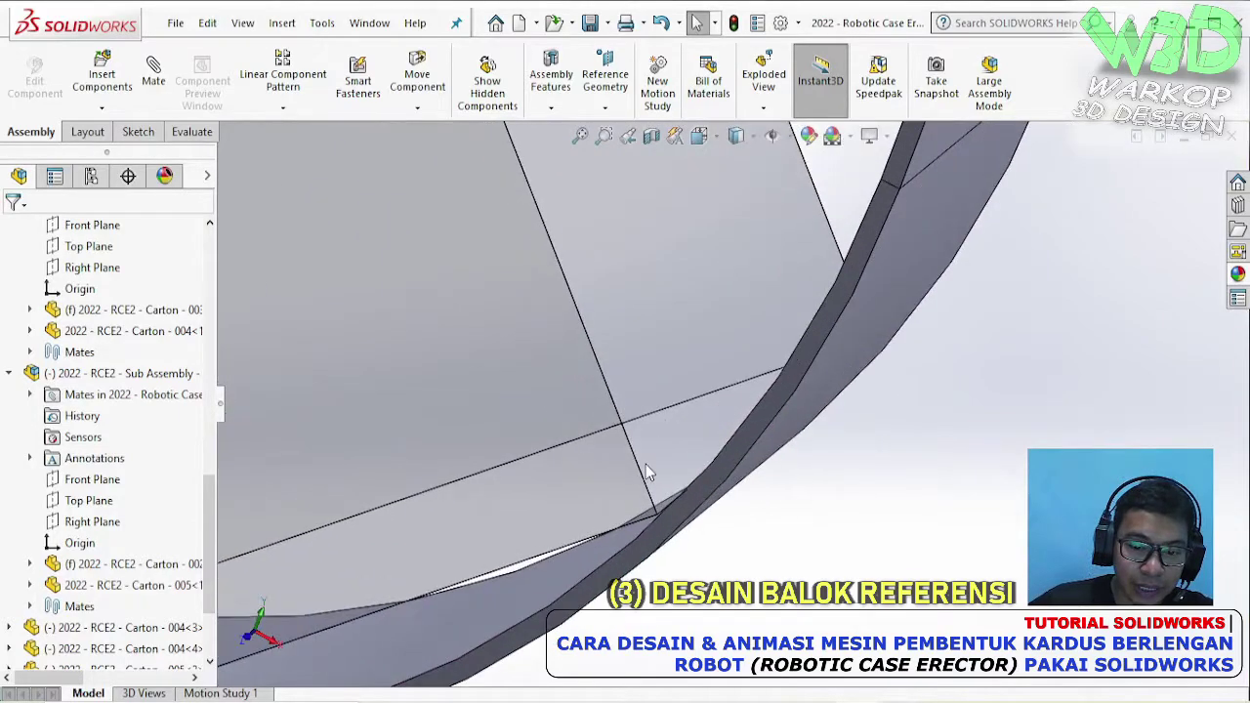
scroll(670, 510, "up", 10)
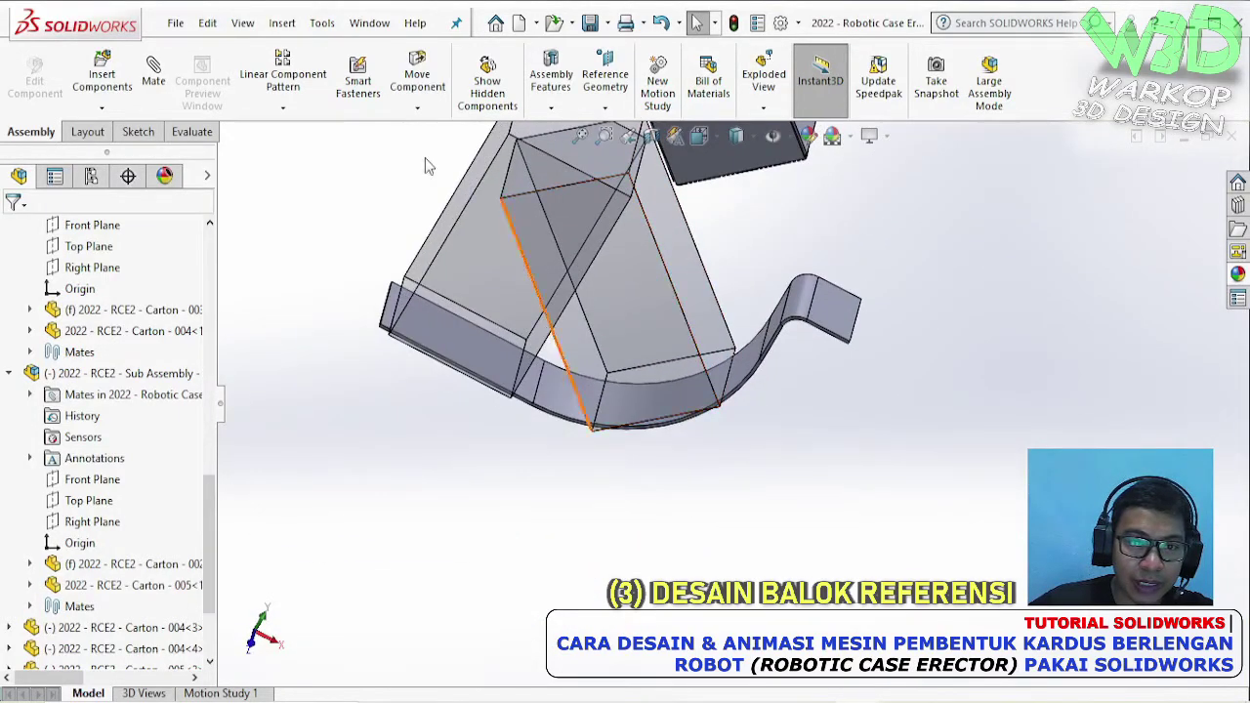
left_click(276, 82)
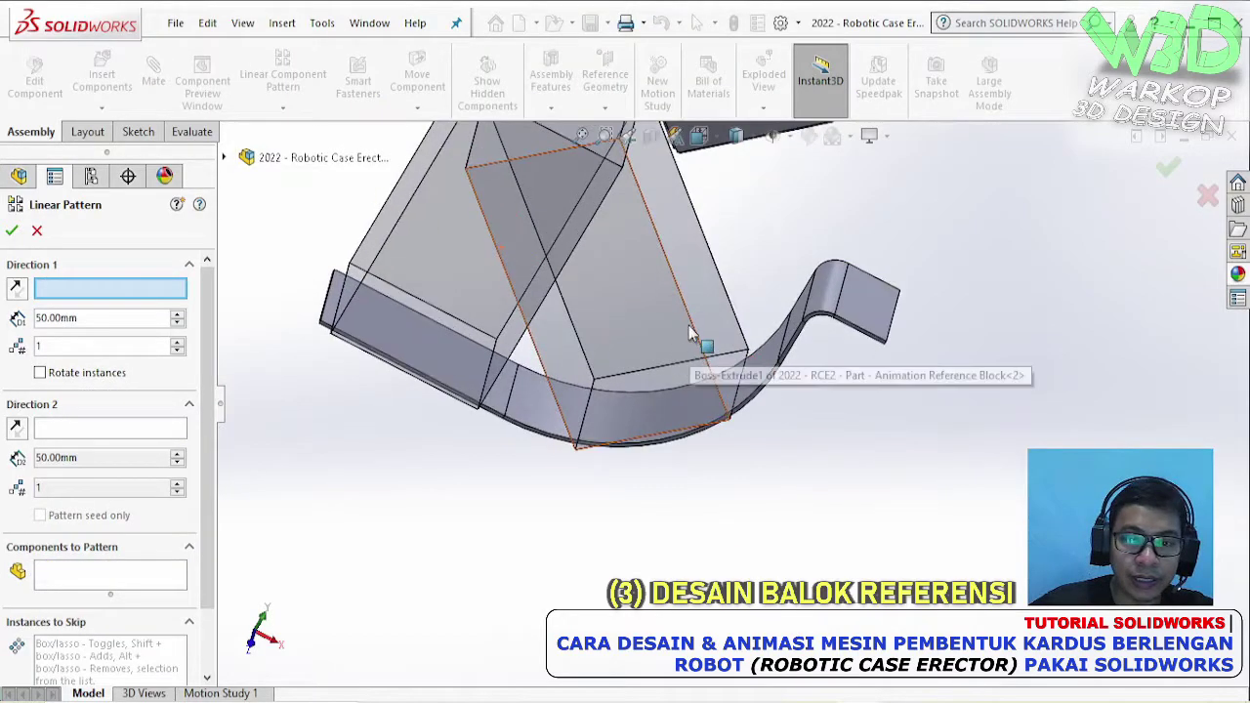
left_click(690, 327)
scroll(683, 254, "down", 3)
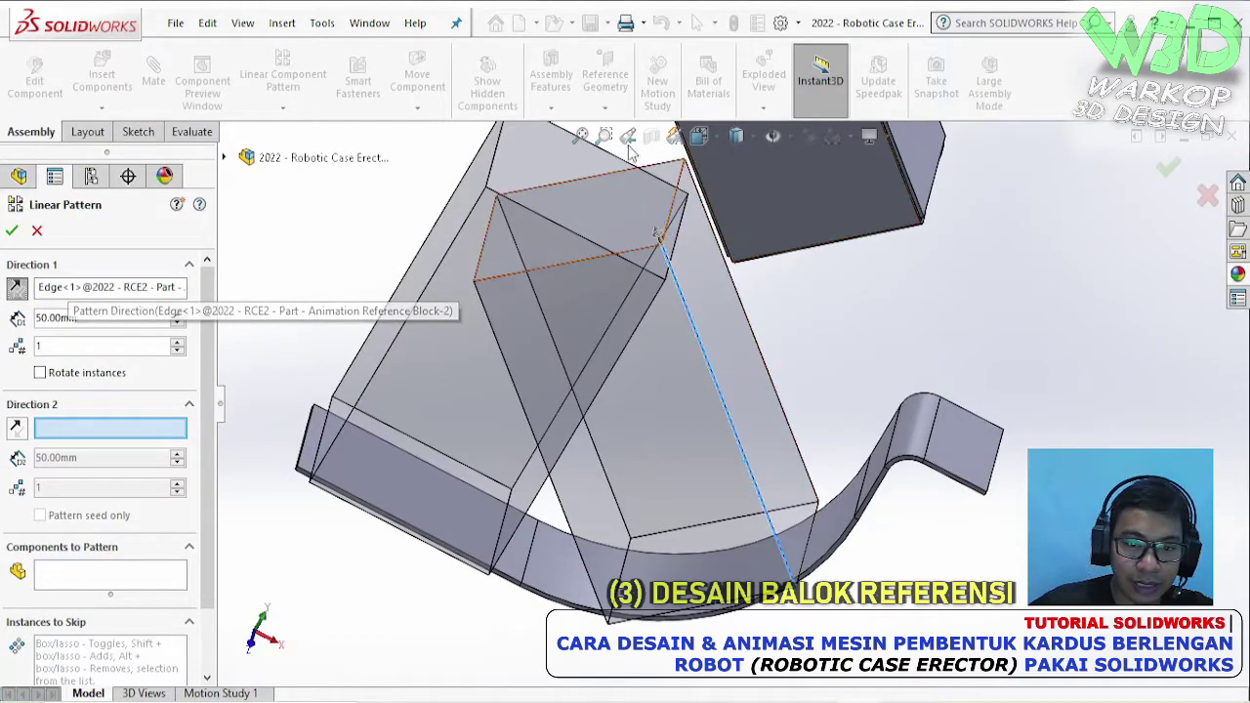
left_click_drag(101, 318, 4, 327)
type("4")
key("Return")
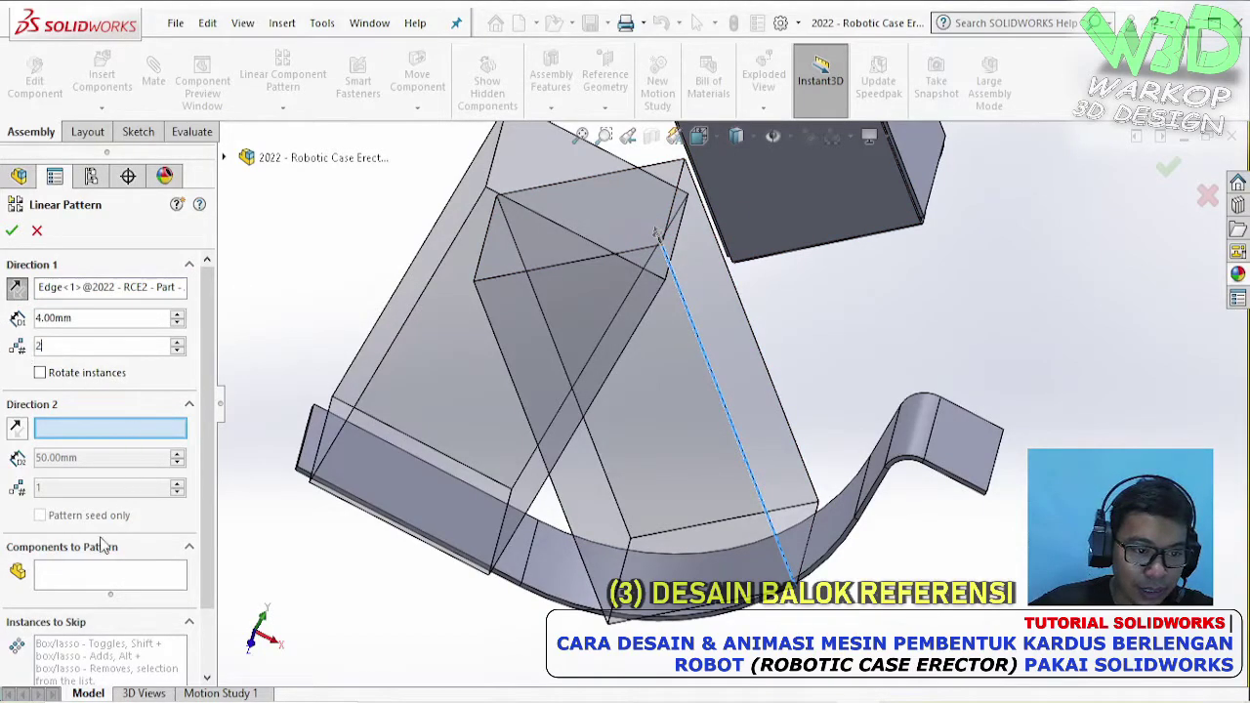
left_click(78, 574)
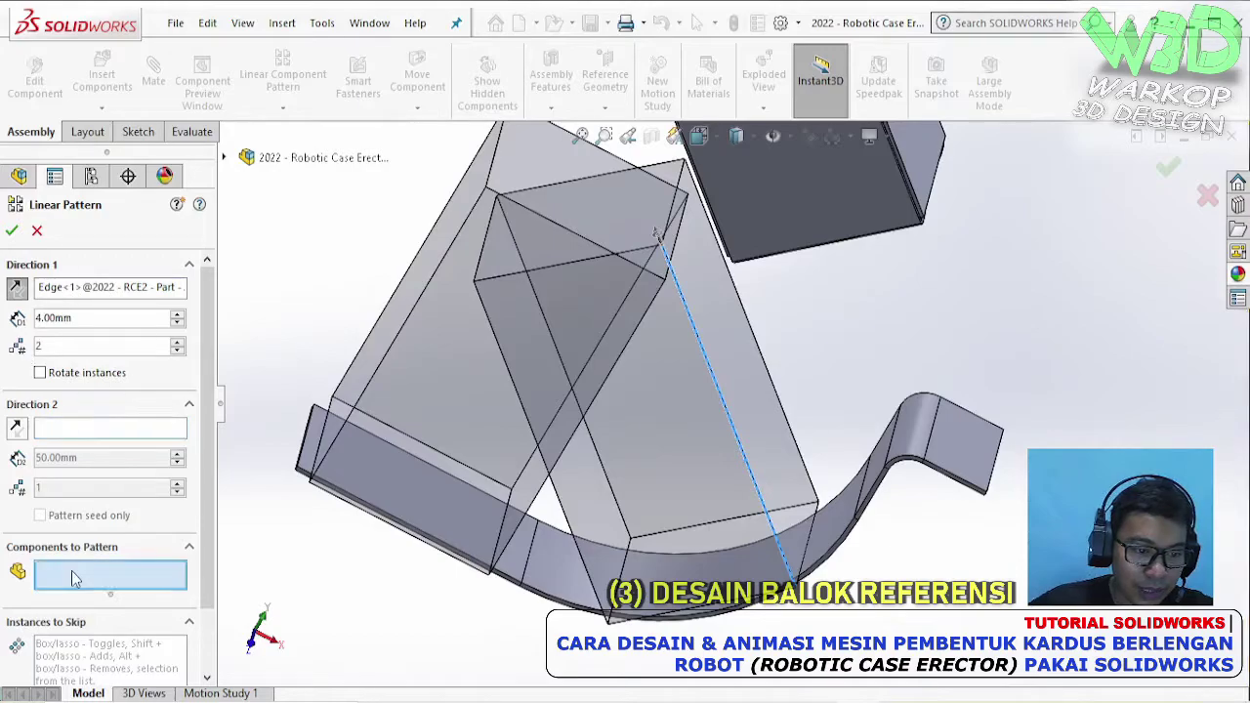
left_click(673, 485)
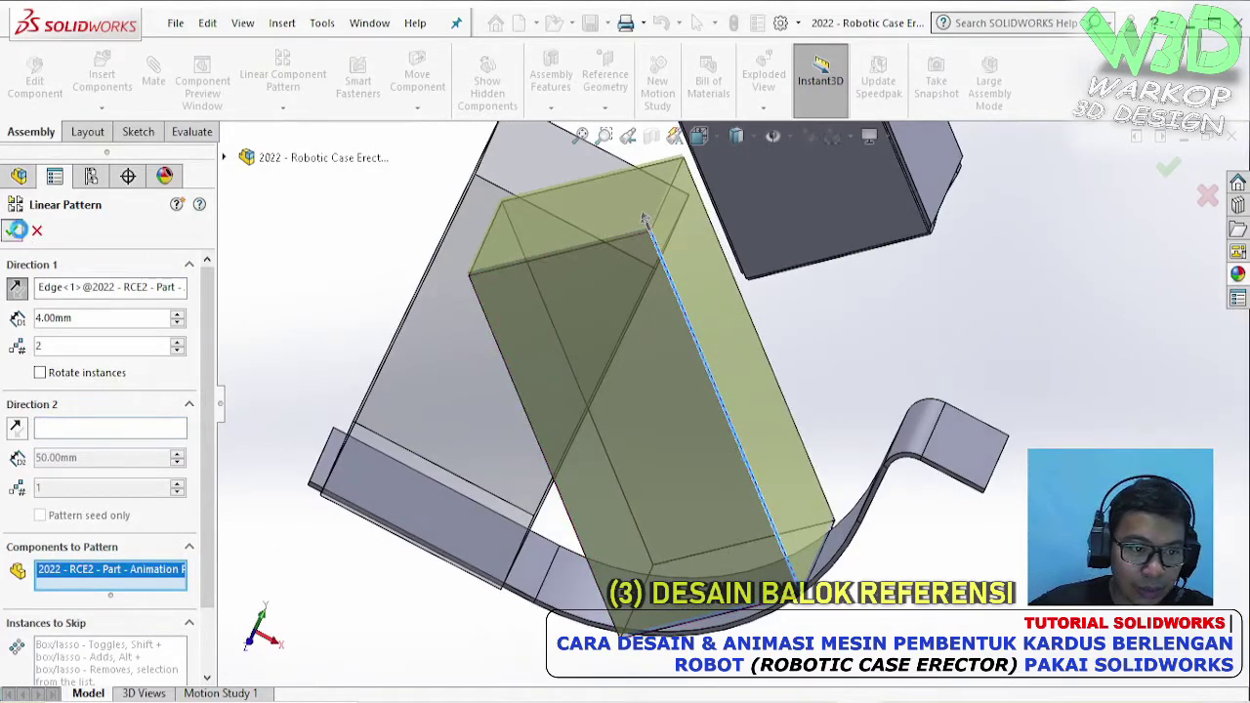
left_click(14, 231)
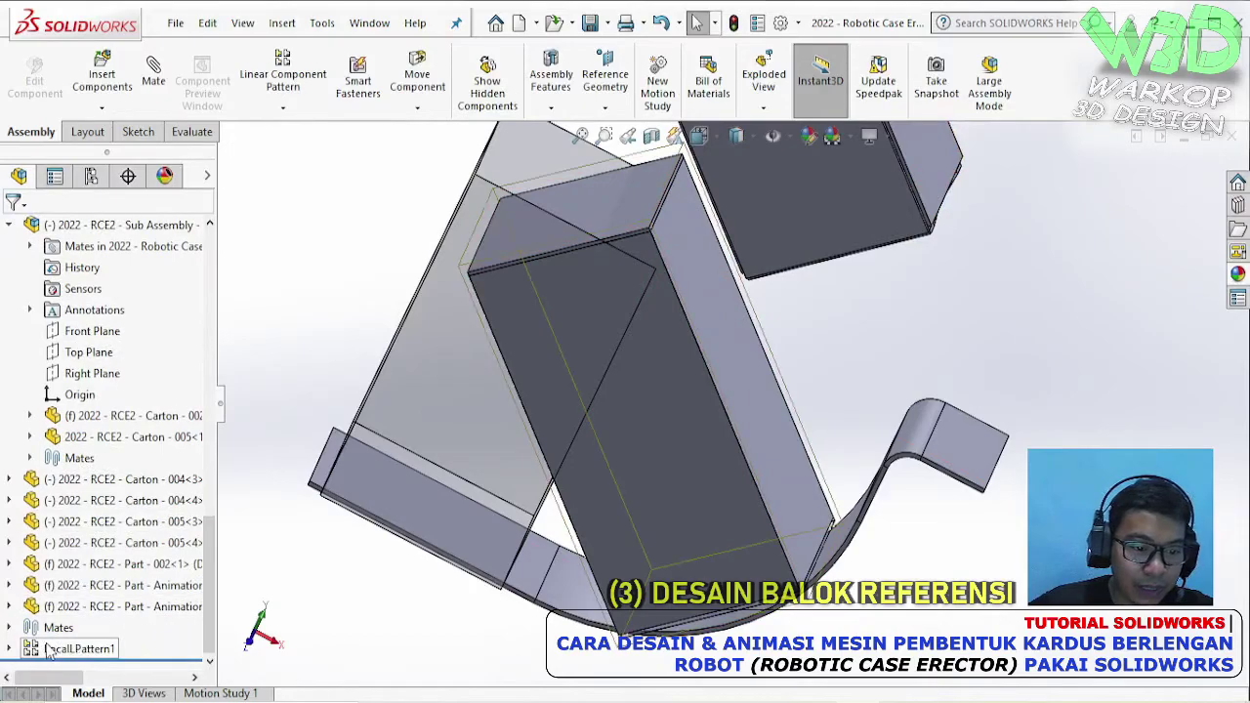
- Dissolve the linear pattern and fix the copied reference block in place
right_click(58, 650)
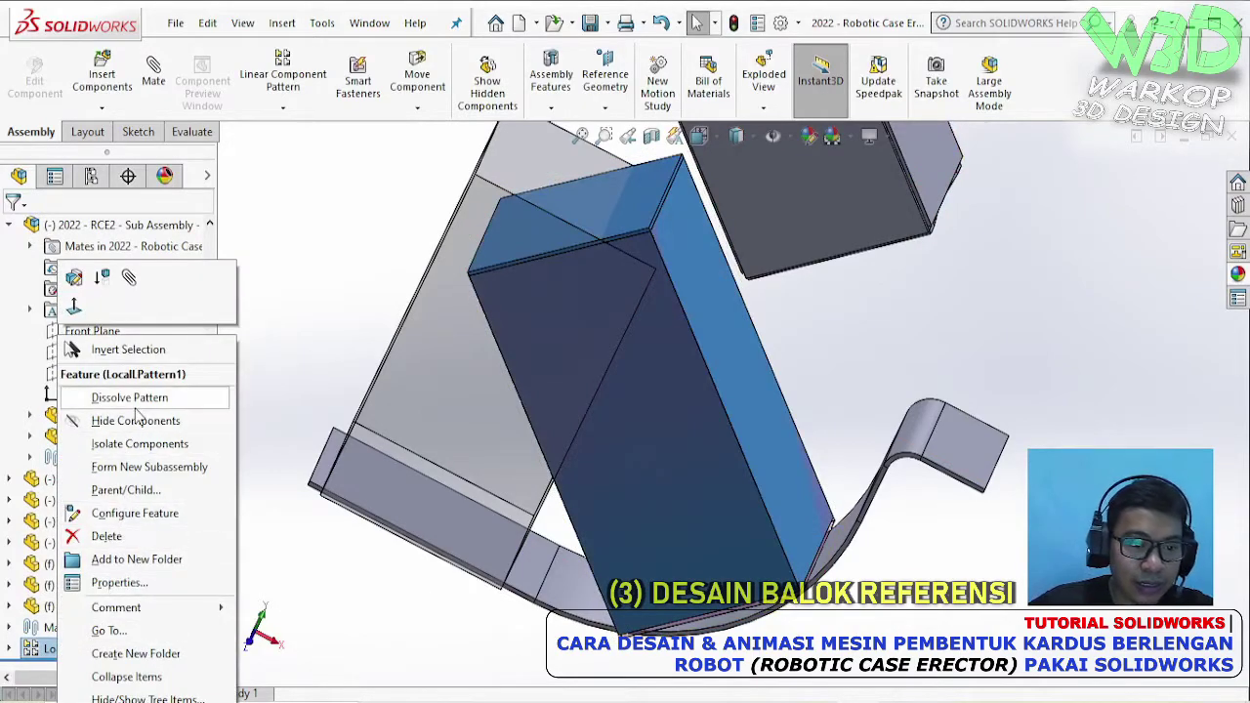
left_click(151, 581)
right_click(117, 630)
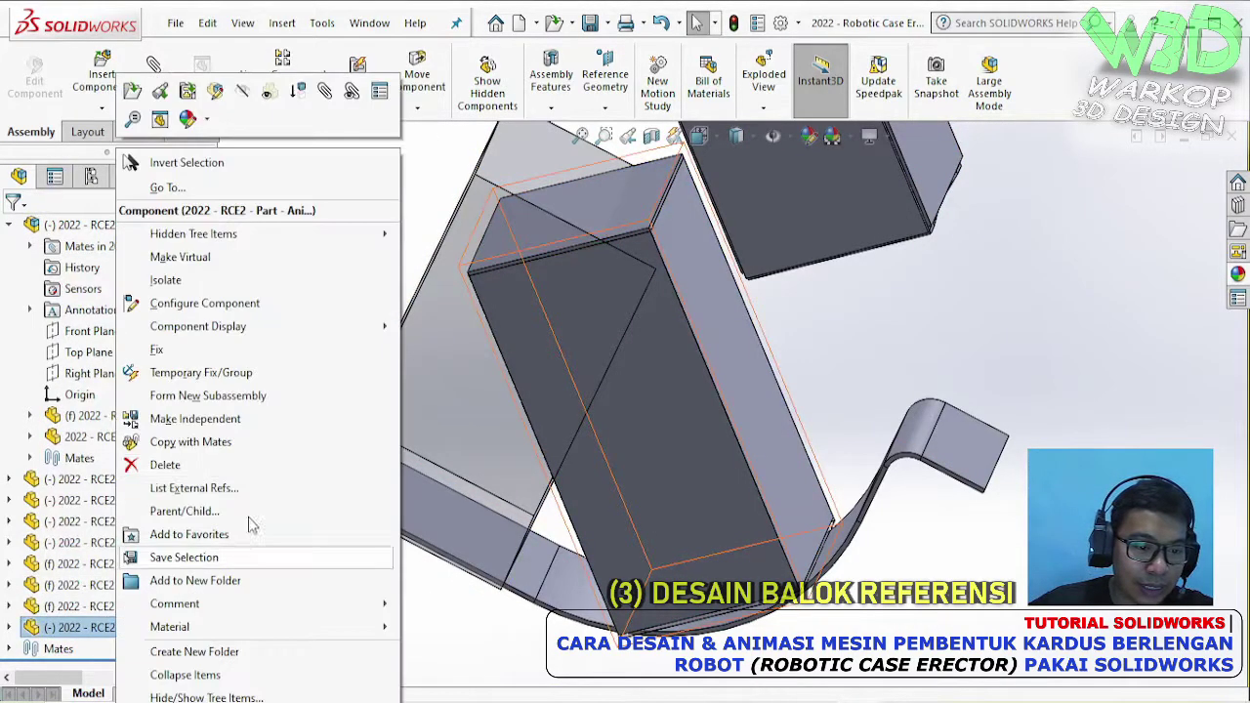
left_click(224, 354)
- Delete the original tilted reference block beneath the offset copy
scroll(822, 595, "down", 6)
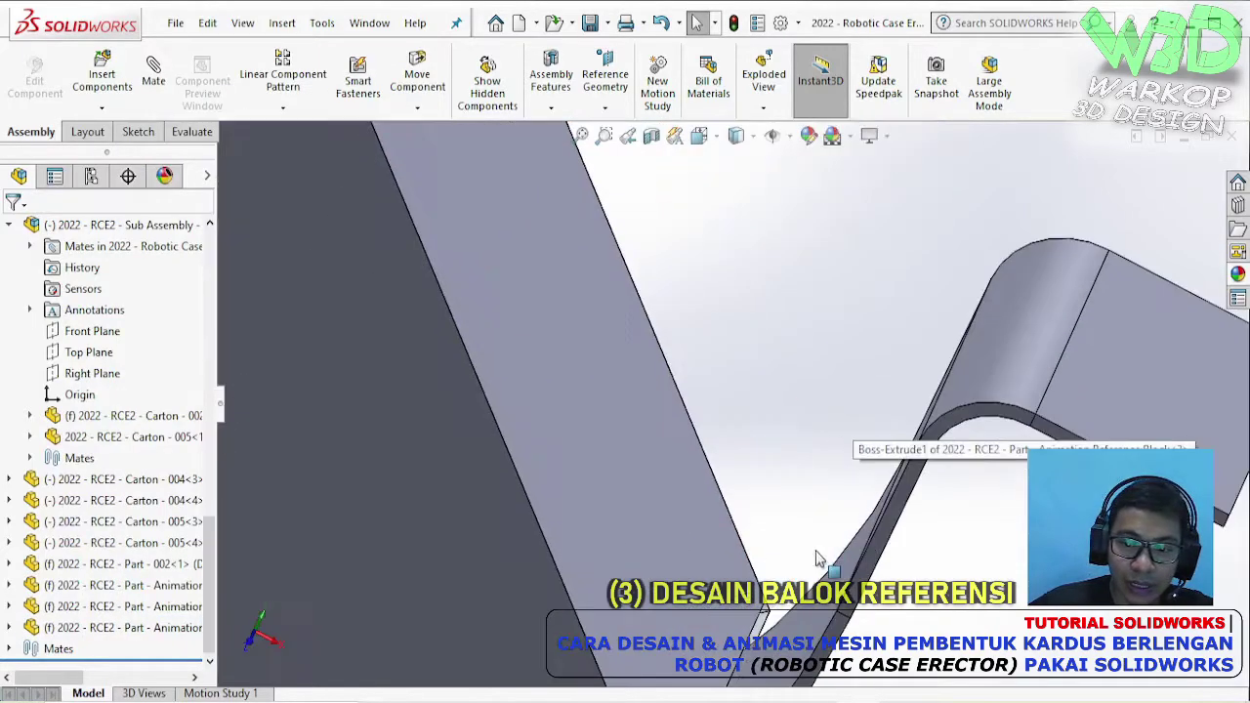
right_click(670, 521)
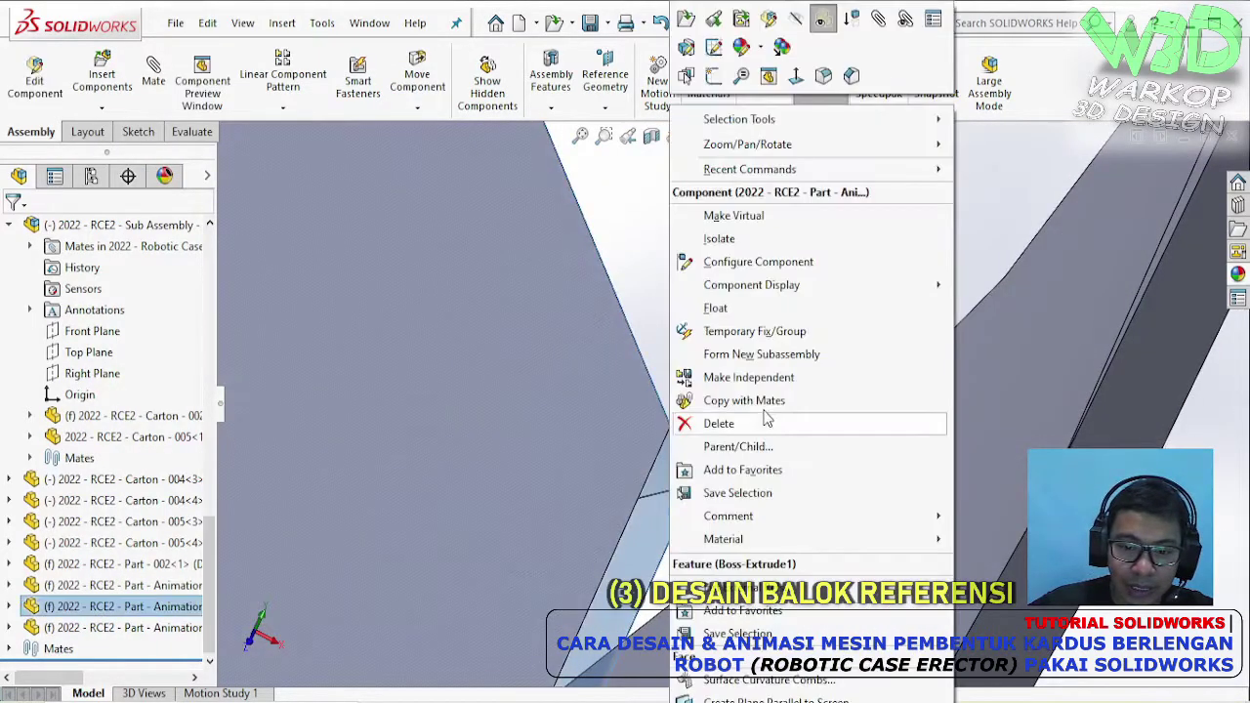
left_click(737, 424)
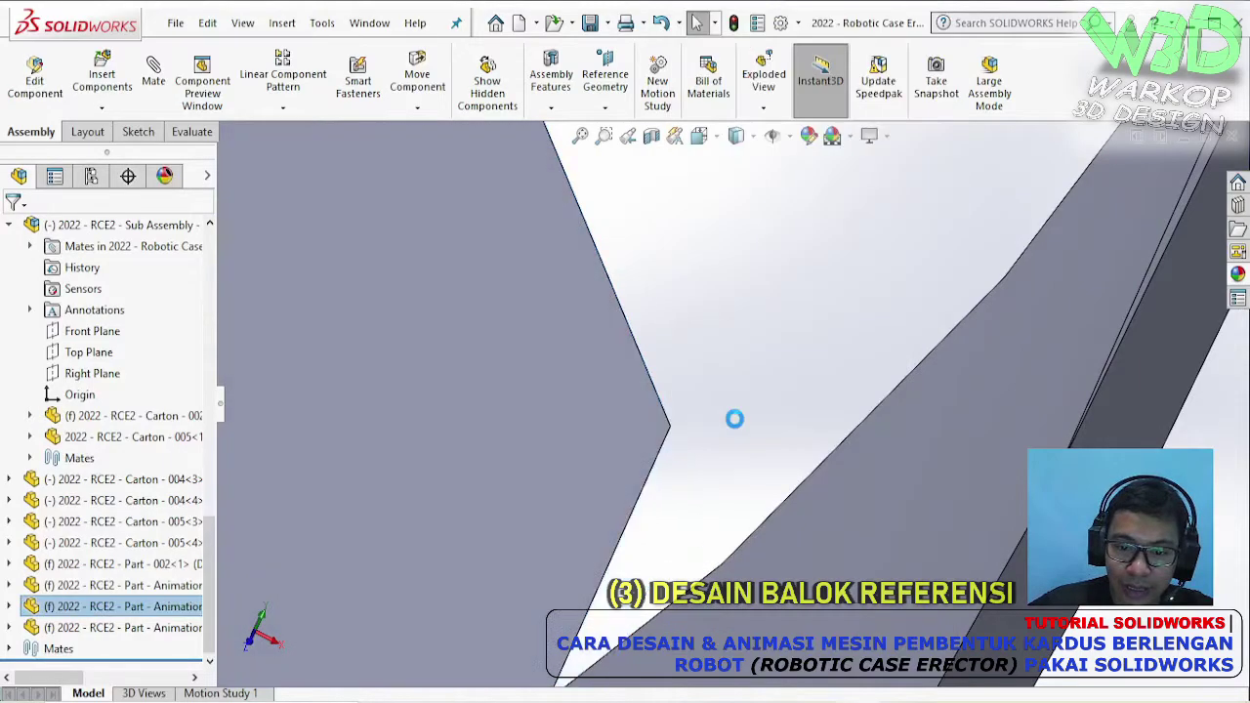
- Make the remaining tilted reference block transparent
scroll(653, 318, "up", 5)
left_click(649, 314)
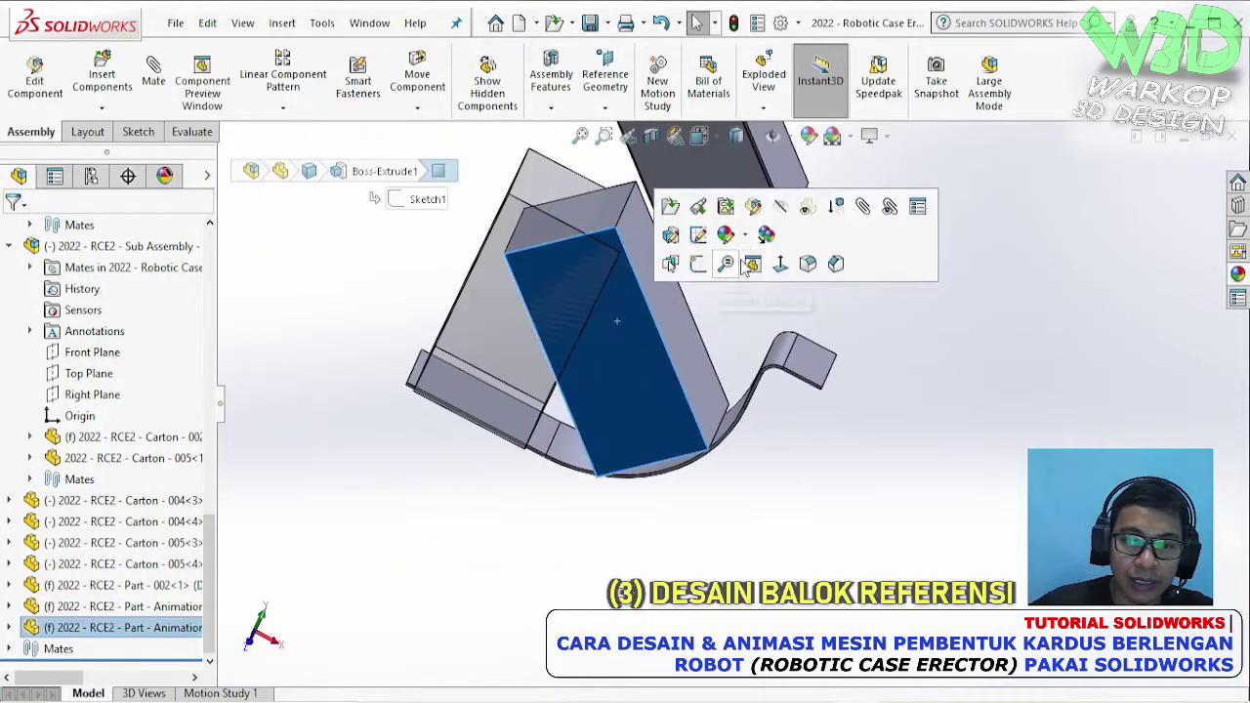
left_click(808, 214)
middle_click_drag(847, 314, 693, 164)
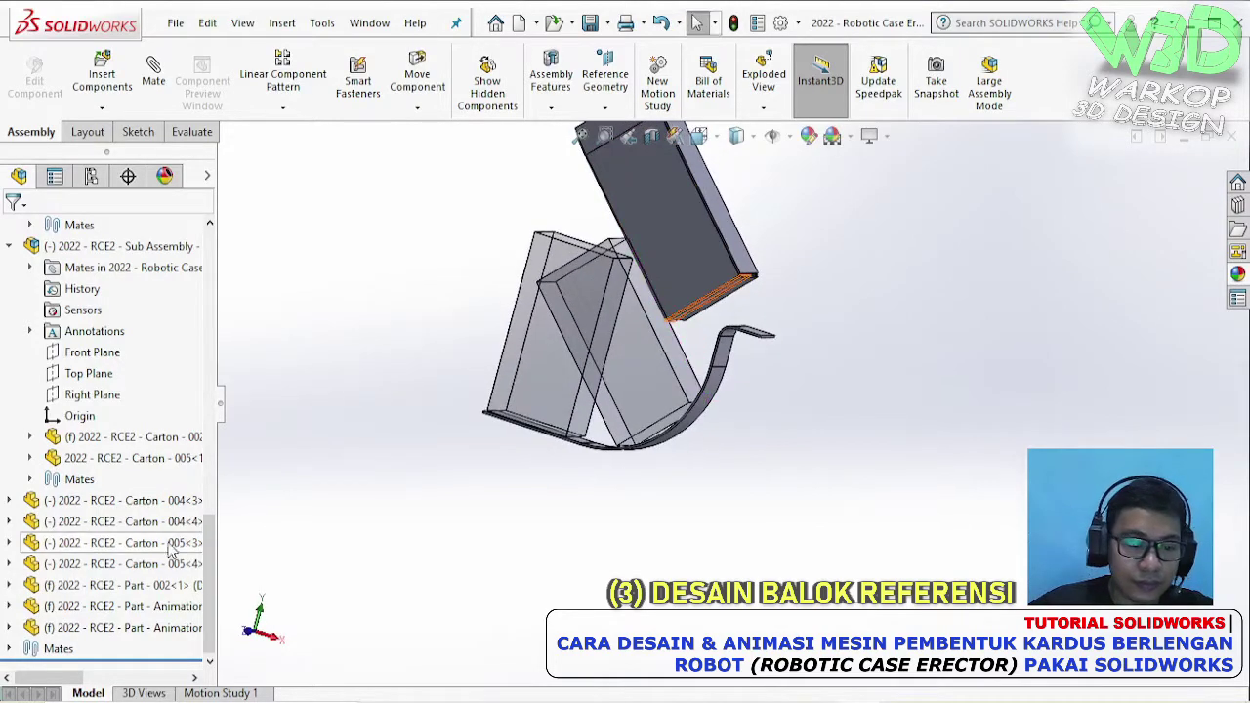
- Group all assembly mates from Coincident27 to Parallel11 into a new folder named "Constraint / Mate"
left_click(10, 648)
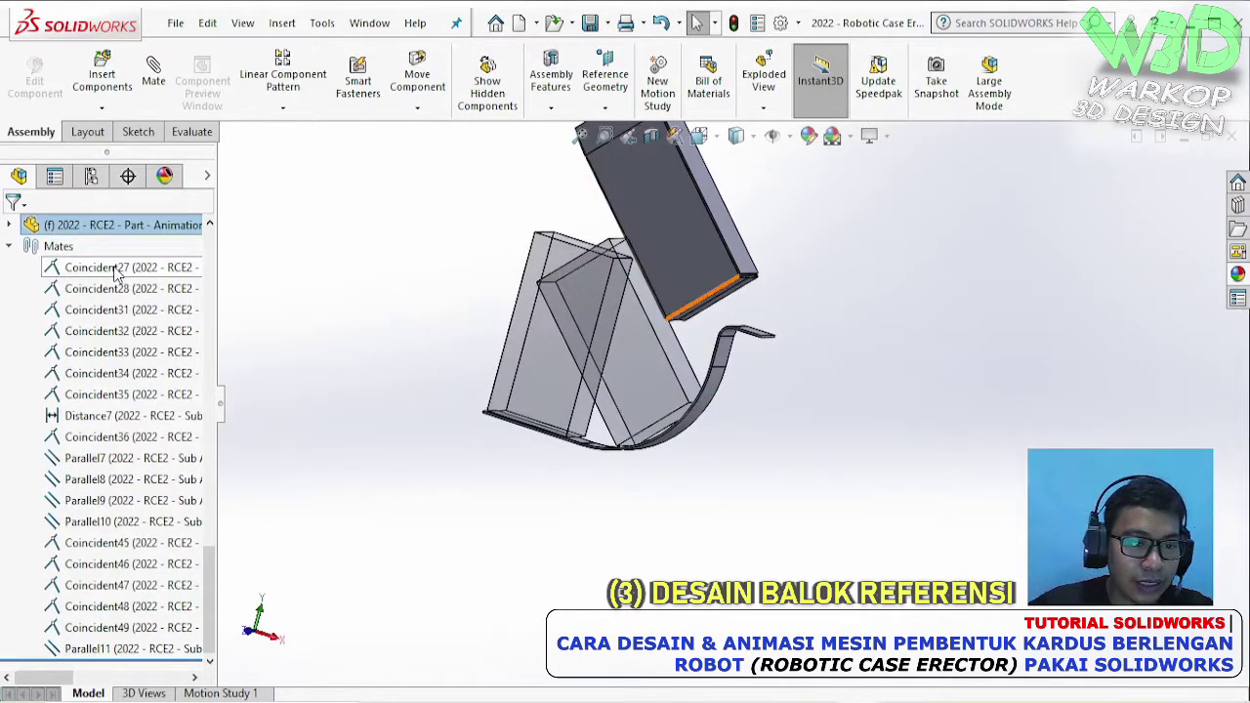
middle_click_drag(561, 308, 475, 355)
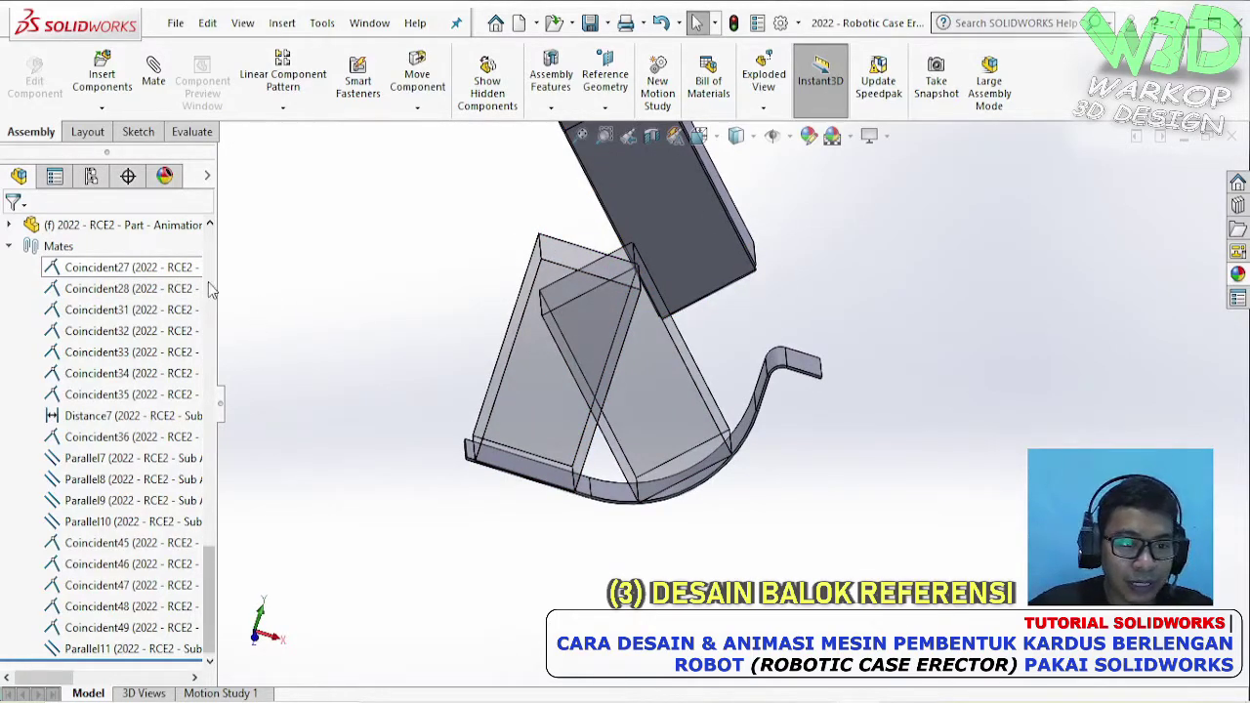
left_click(148, 273)
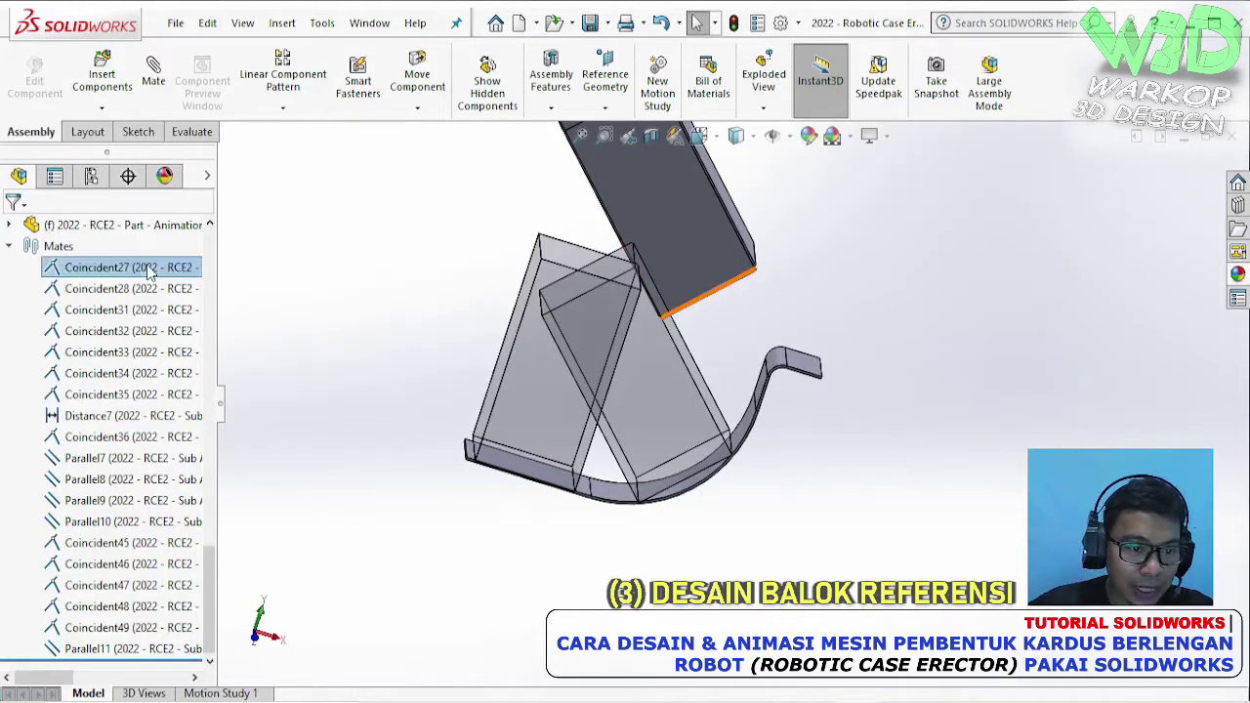
left_click(142, 649, "shift")
right_click(141, 650)
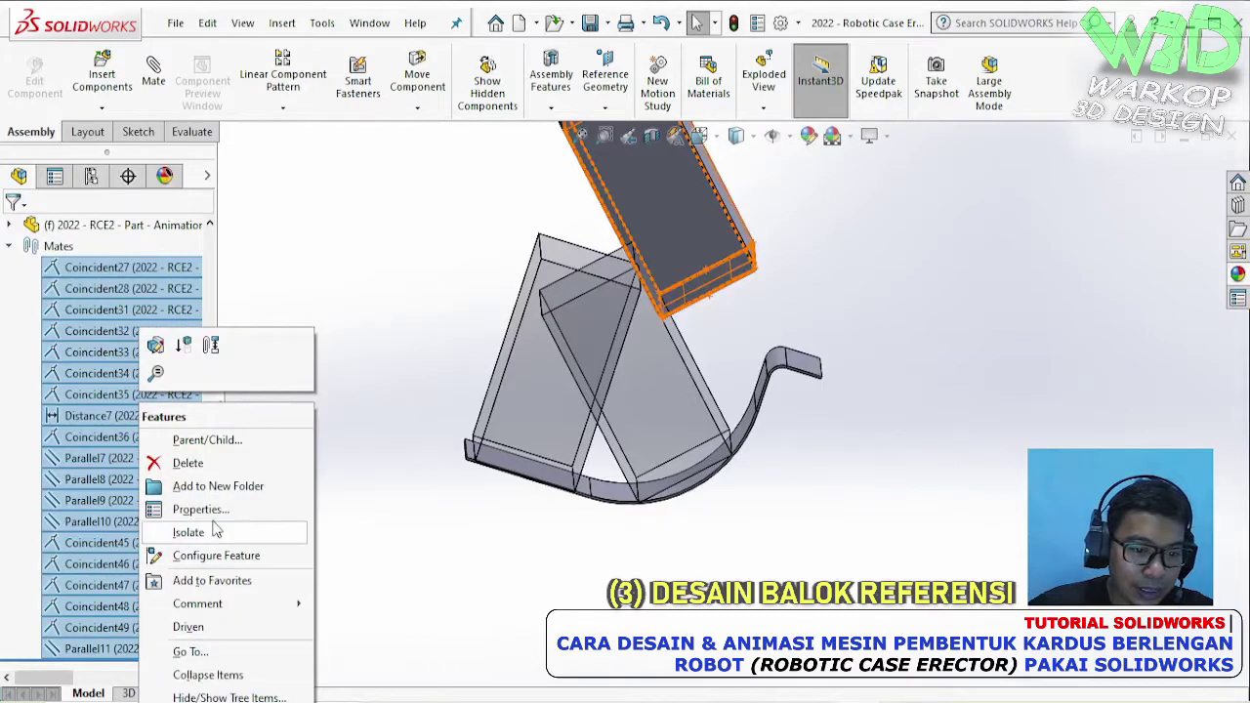
left_click(196, 488)
type("Constraint/ Mate")
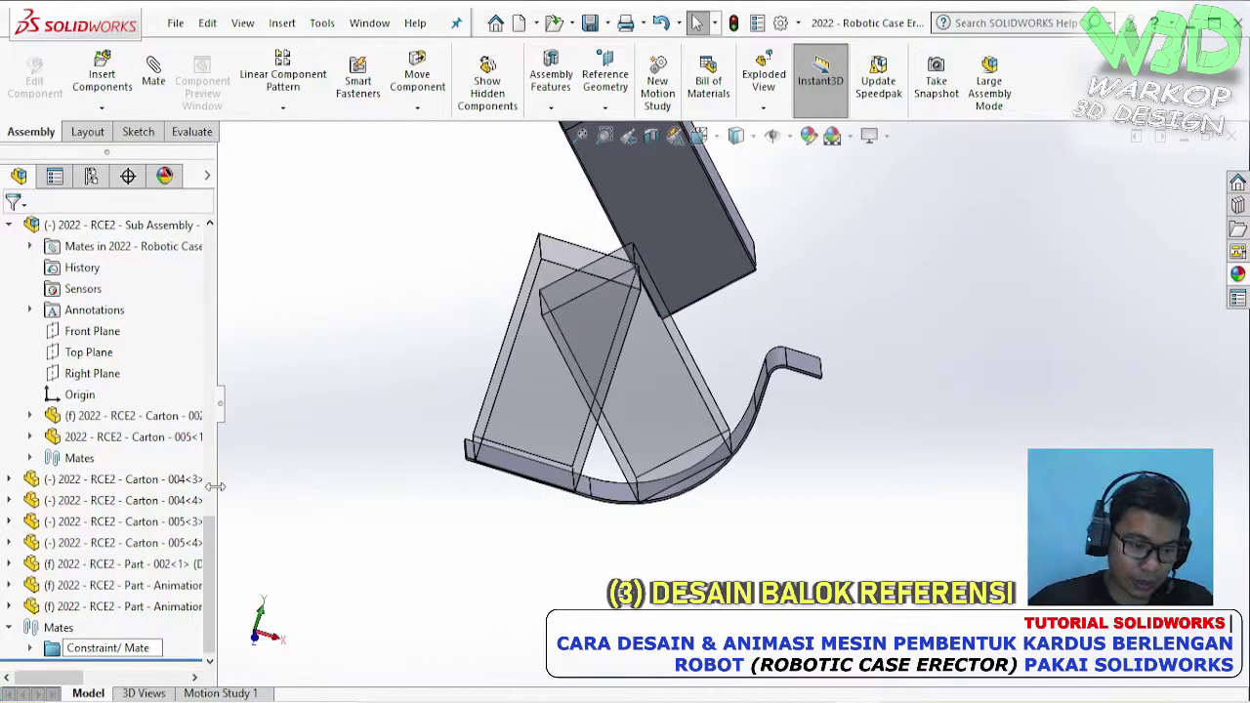
left_click(120, 647)
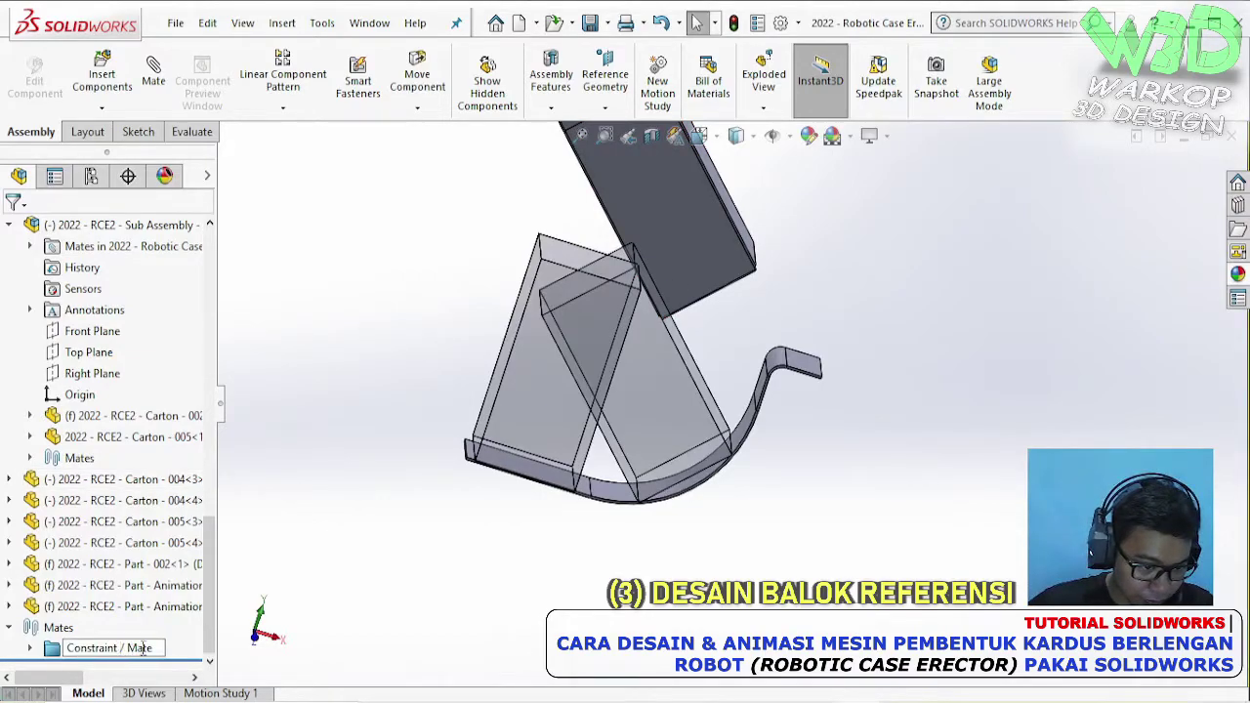
left_click(290, 572)
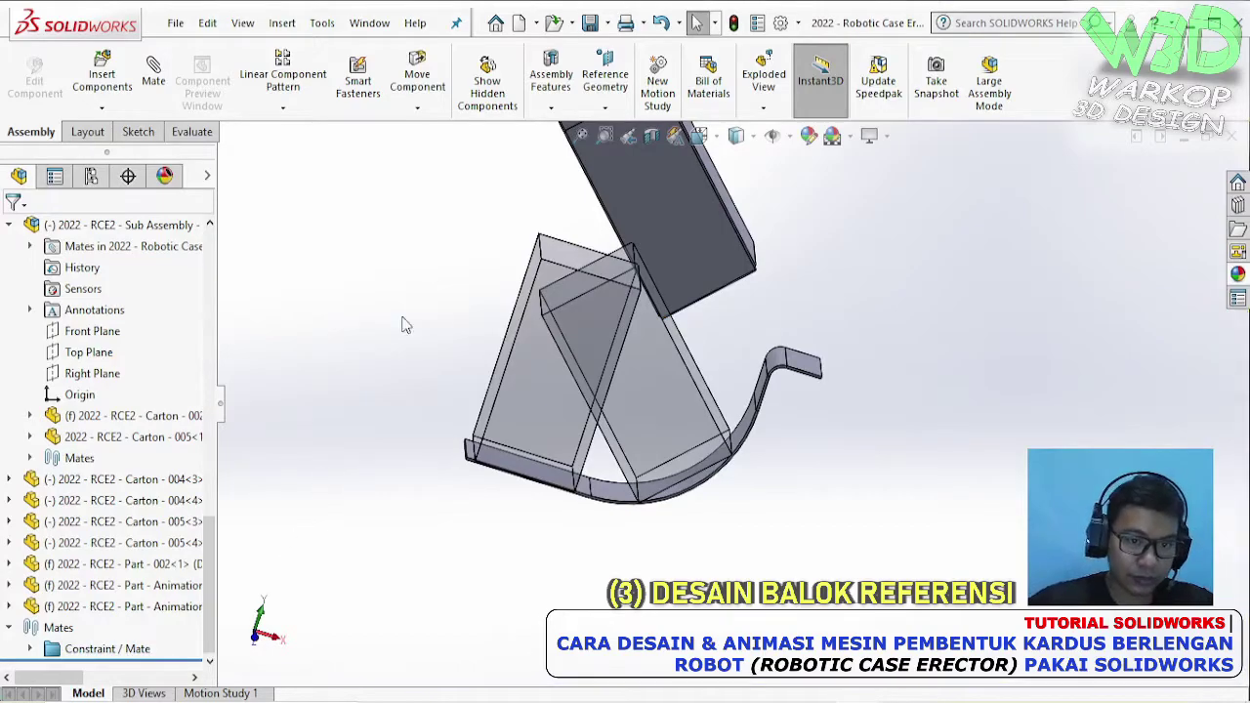
- Apply a medium grey colour to the curved guide, part 002, at part document level
mouse_move(769, 223)
middle_mouse_down()
mouse_move(747, 297)
mouse_move(726, 290)
mouse_move(759, 265)
mouse_move(757, 234)
middle_mouse_up()
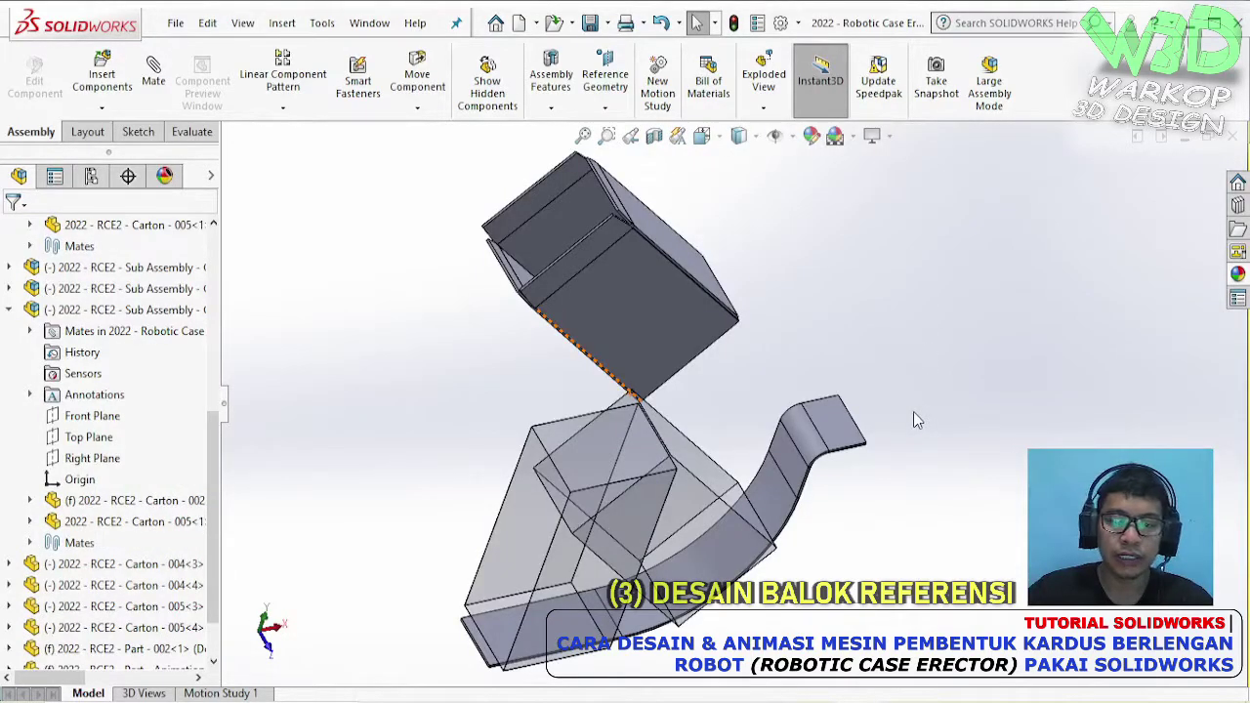
mouse_move(914, 419)
middle_mouse_down()
mouse_move(882, 452)
mouse_move(906, 609)
mouse_move(886, 315)
mouse_move(974, 218)
mouse_move(877, 290)
mouse_move(893, 348)
mouse_move(888, 438)
mouse_move(872, 419)
mouse_move(898, 385)
mouse_move(908, 405)
middle_mouse_up()
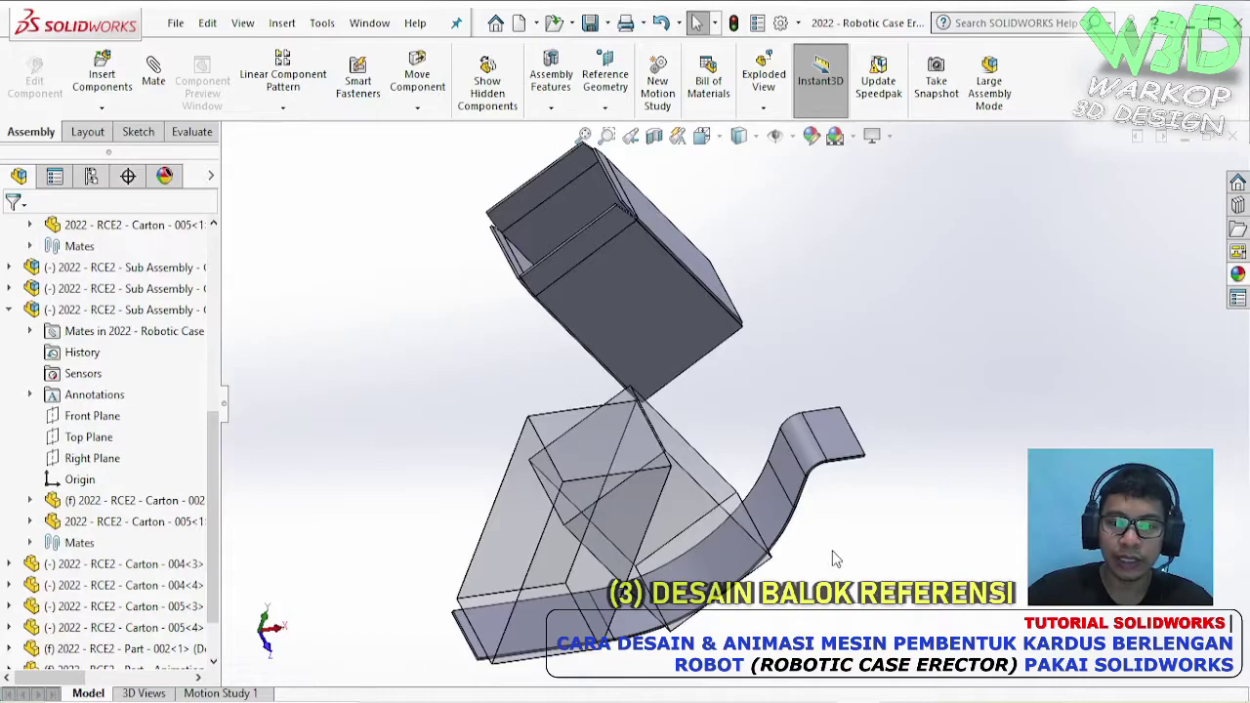
scroll(831, 553, "down", 4)
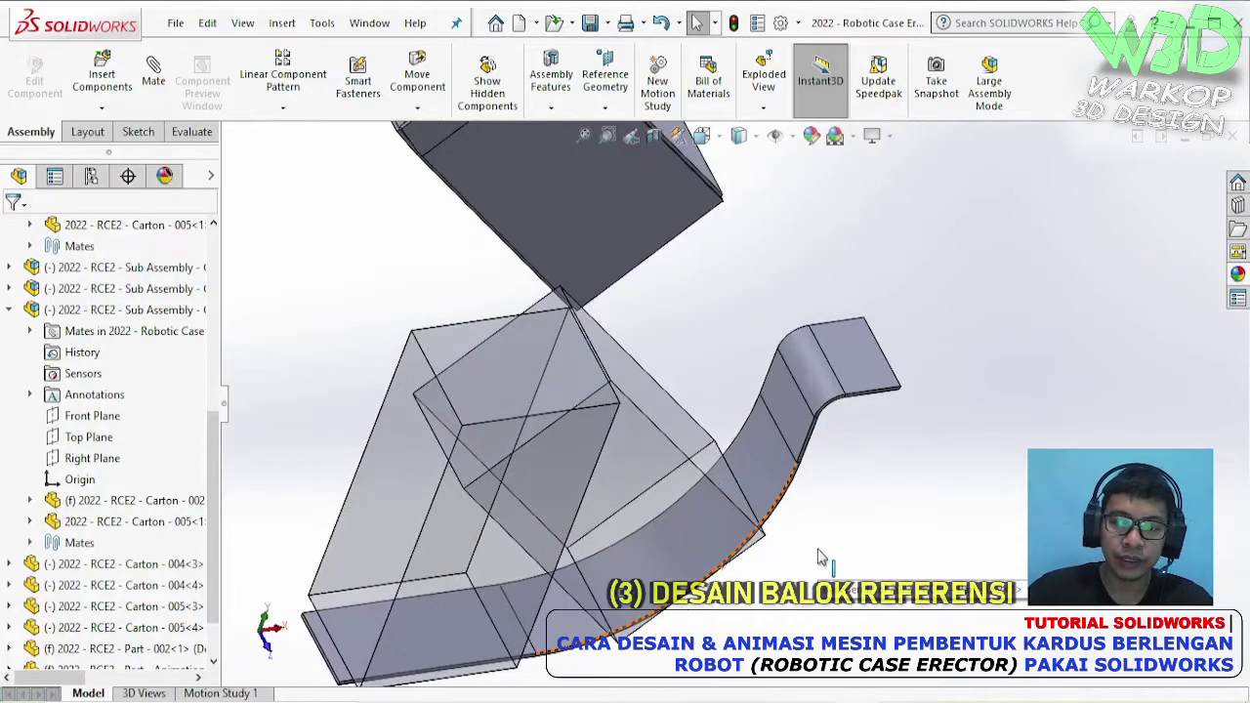
scroll(820, 553, "up", 2)
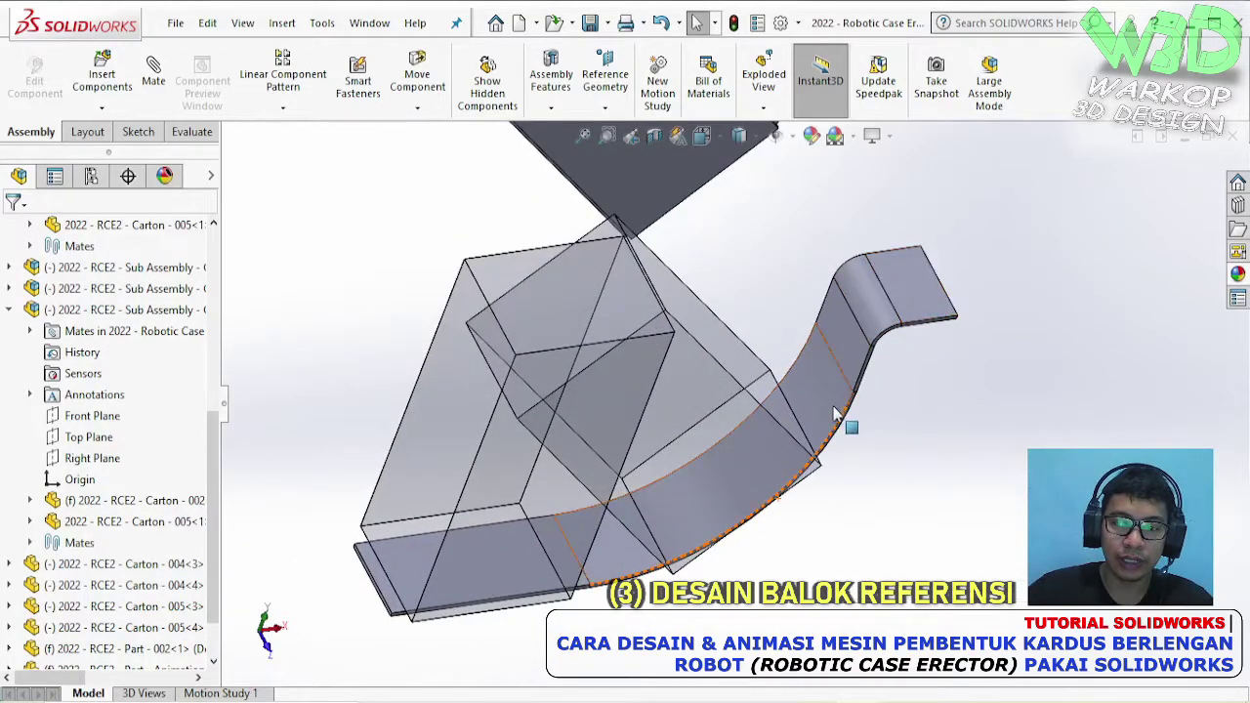
left_click(835, 393)
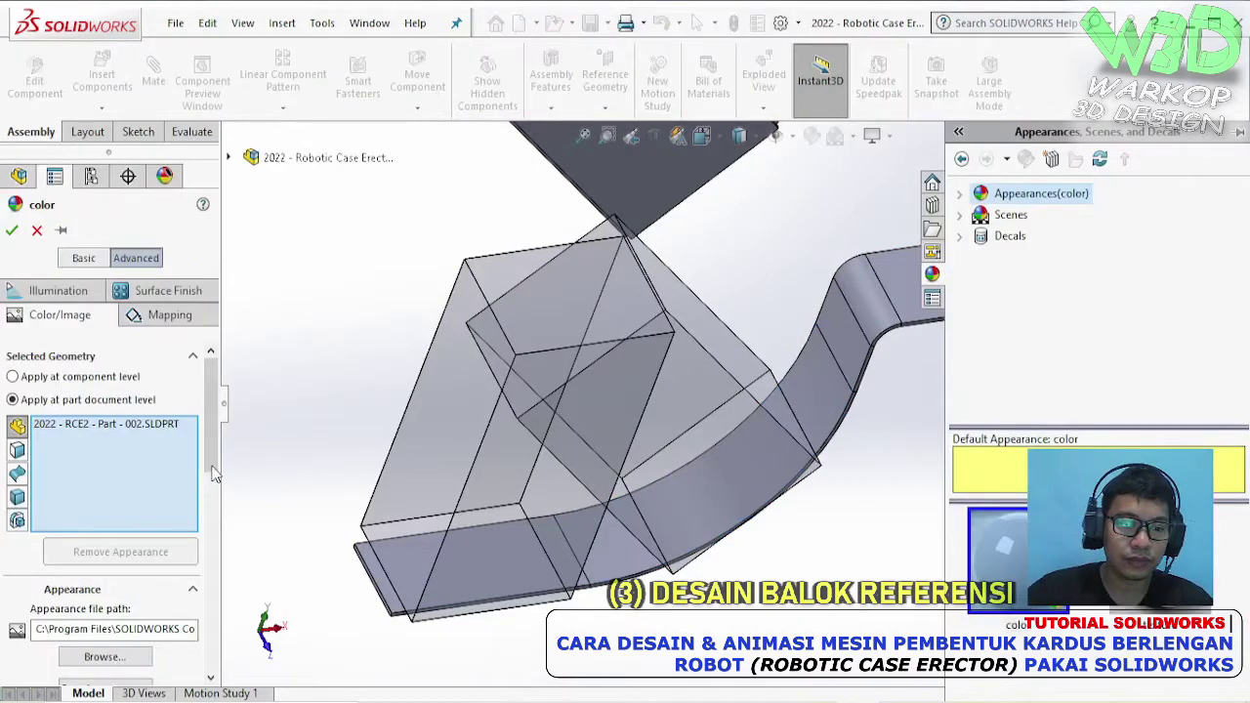
left_click_drag(216, 452, 214, 546)
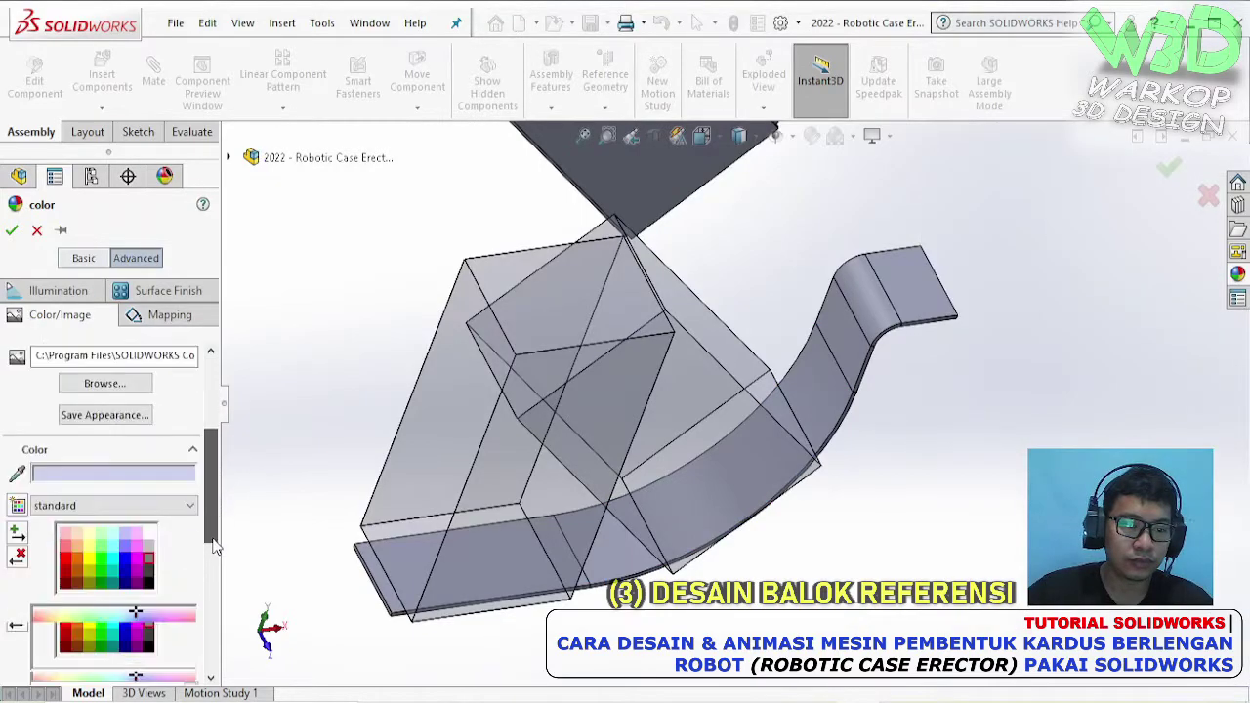
left_click(150, 553)
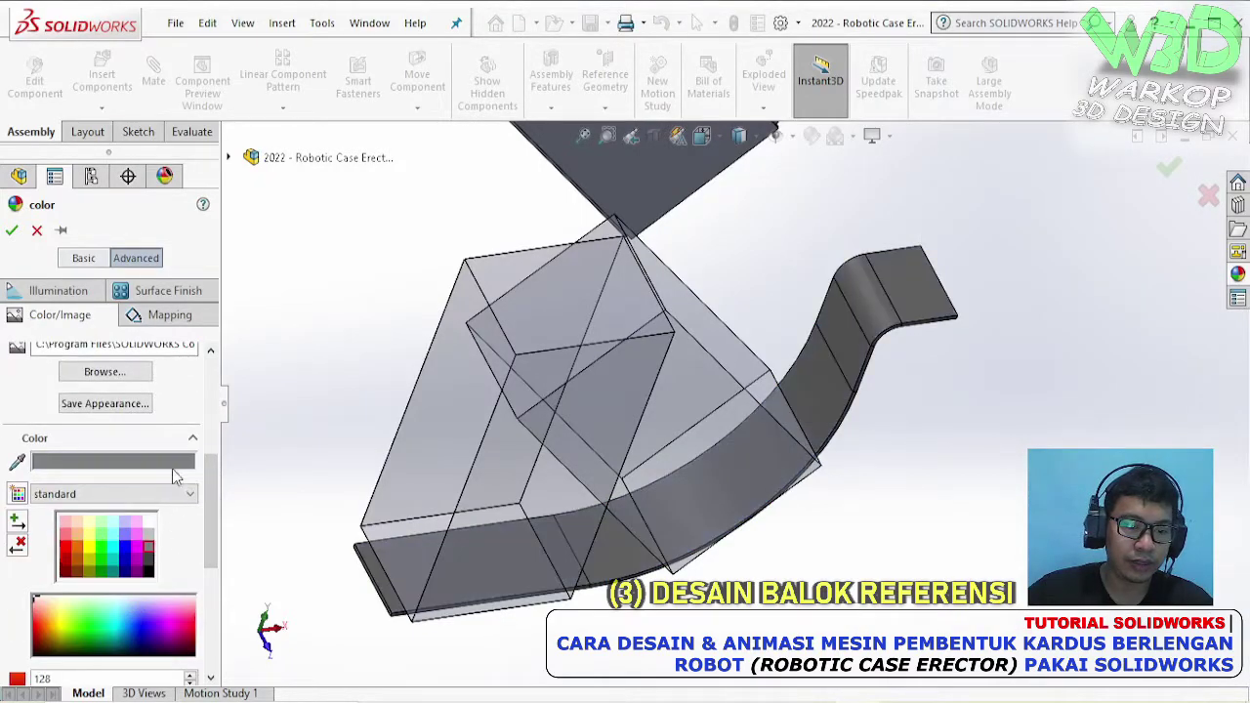
left_click(11, 231)
- Open the advanced appearance settings of the Carton - 002 panel at part document level and browse for an appearance file
middle_click_drag(371, 261, 790, 296)
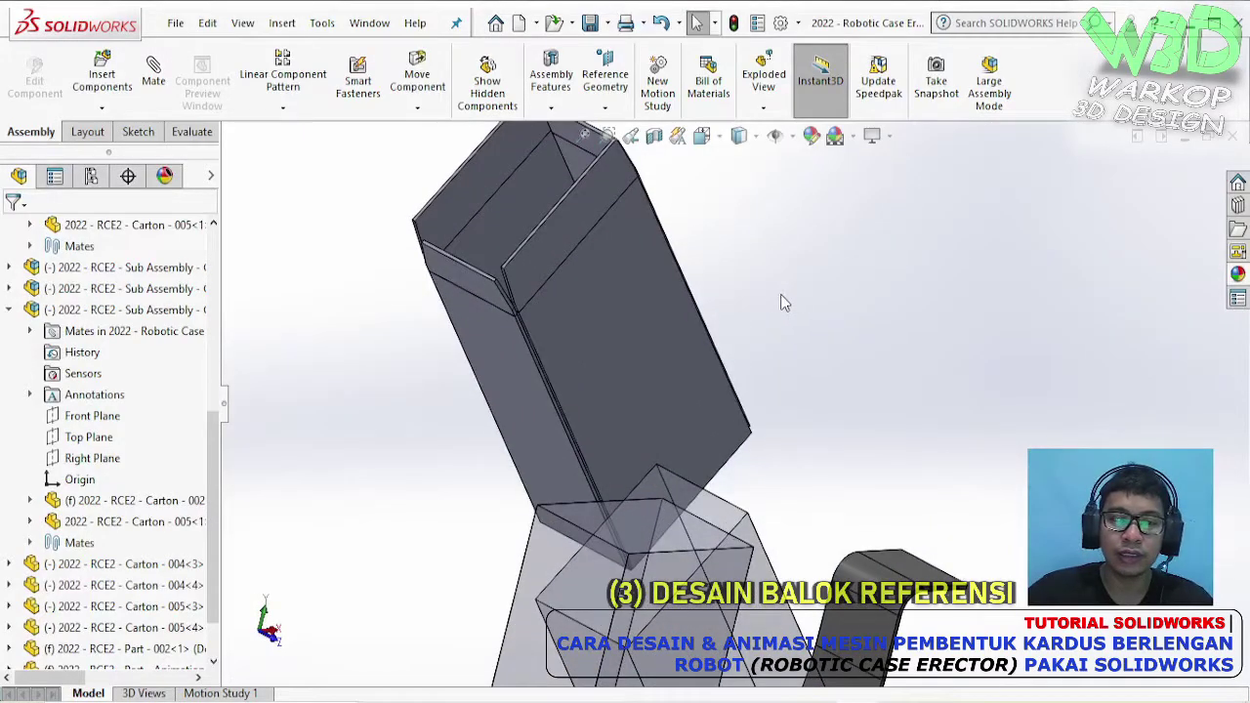
left_click(650, 308)
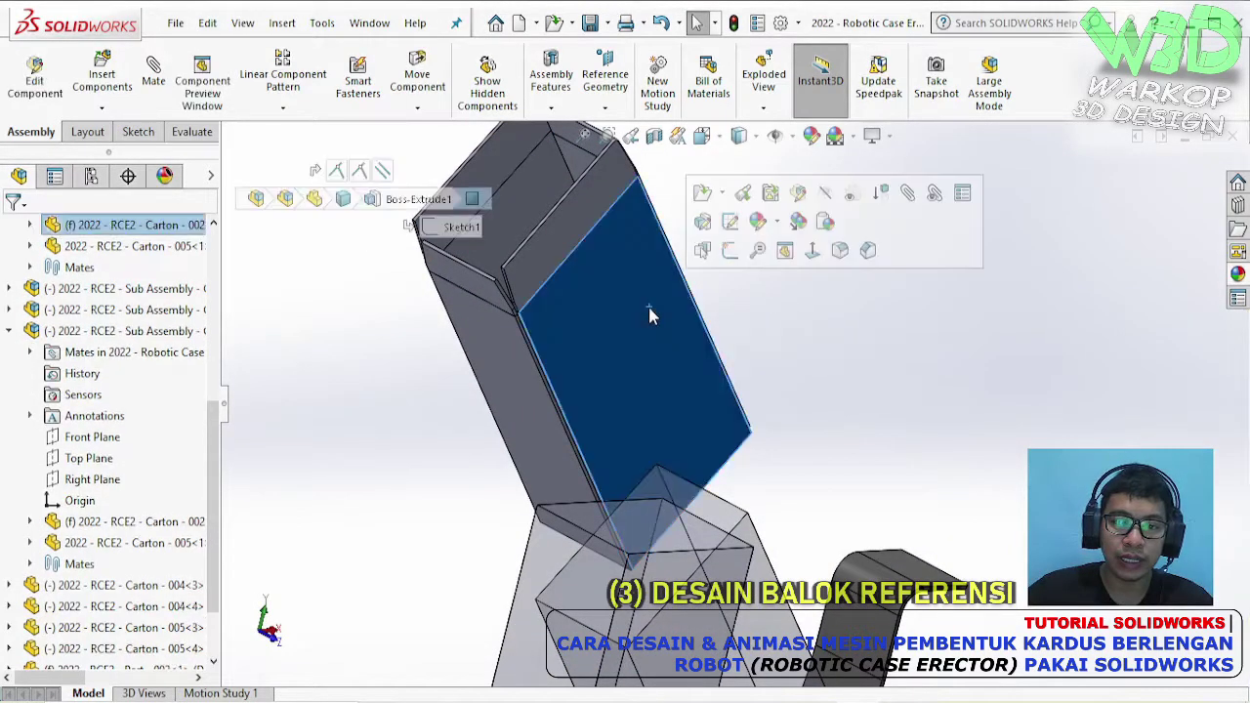
left_click(778, 223)
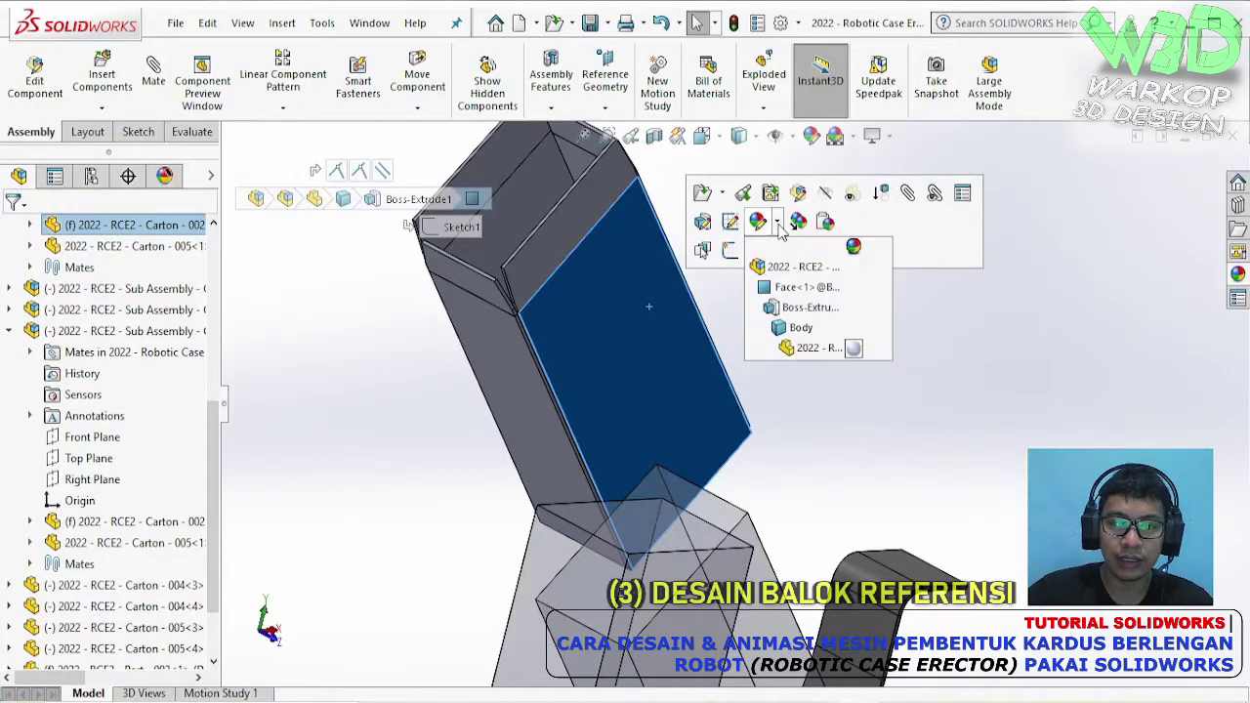
left_click(816, 349)
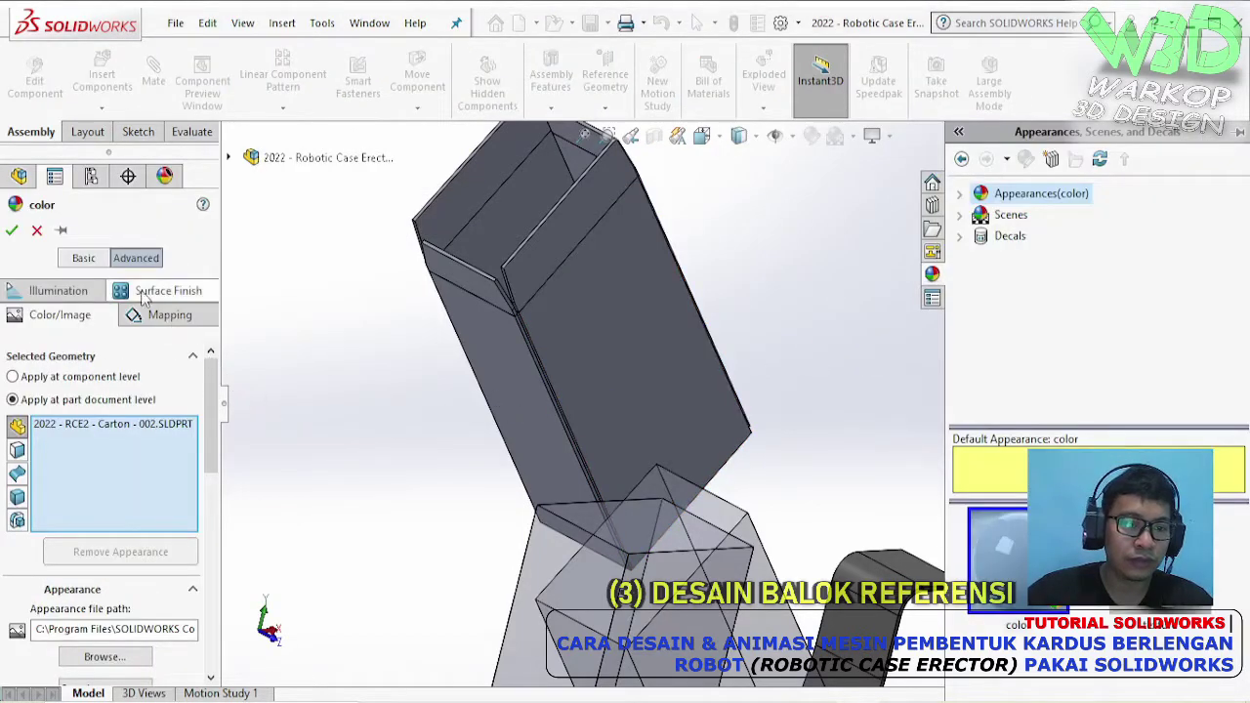
left_click(104, 260)
left_click(135, 260)
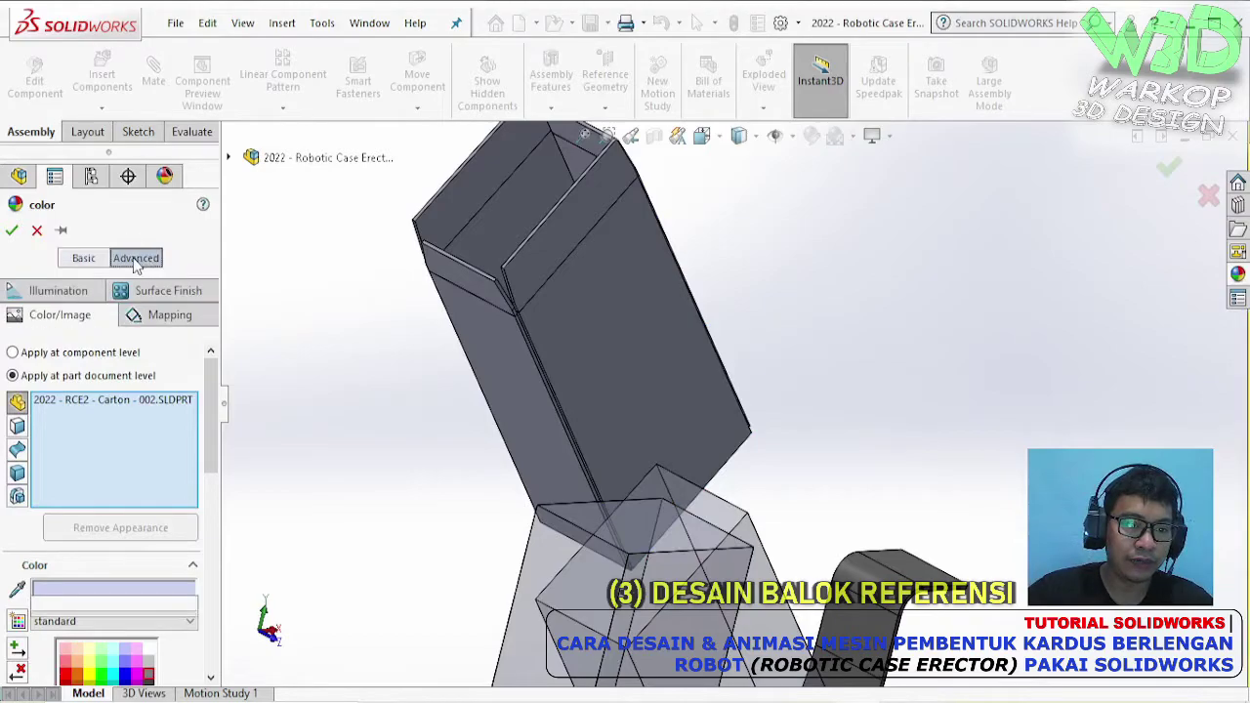
left_click(84, 260)
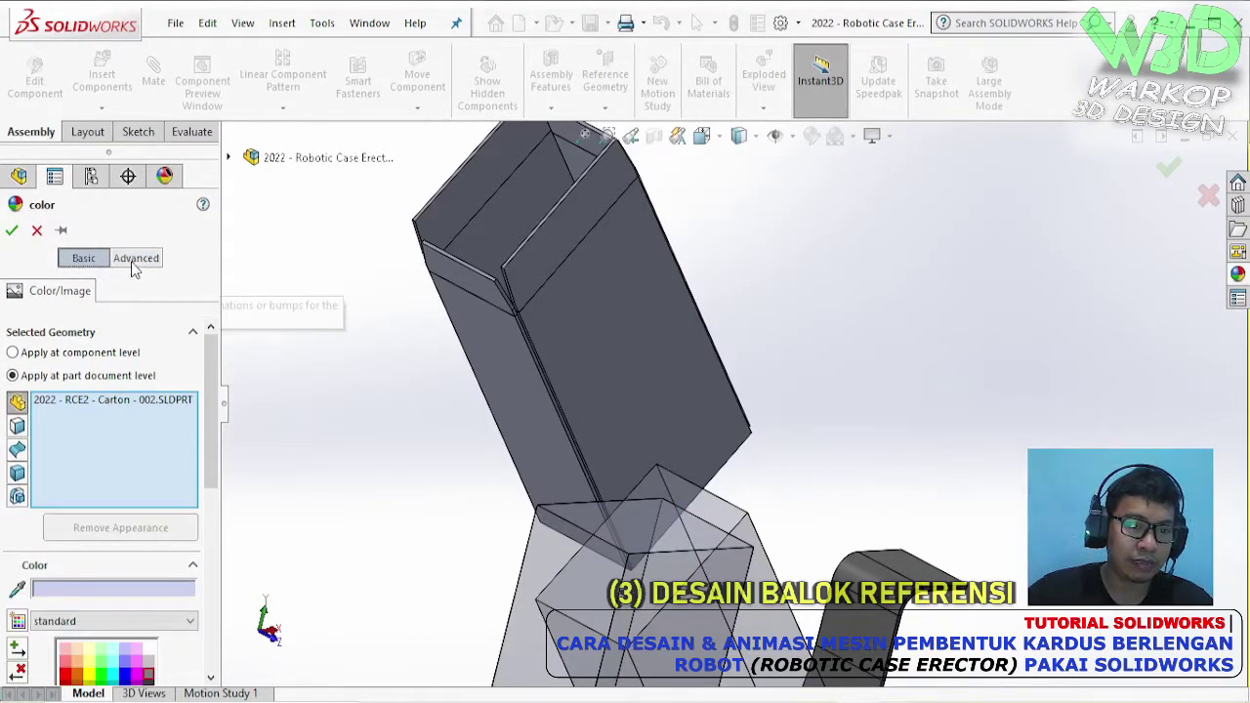
left_click(136, 259)
scroll(214, 457, "down", 5)
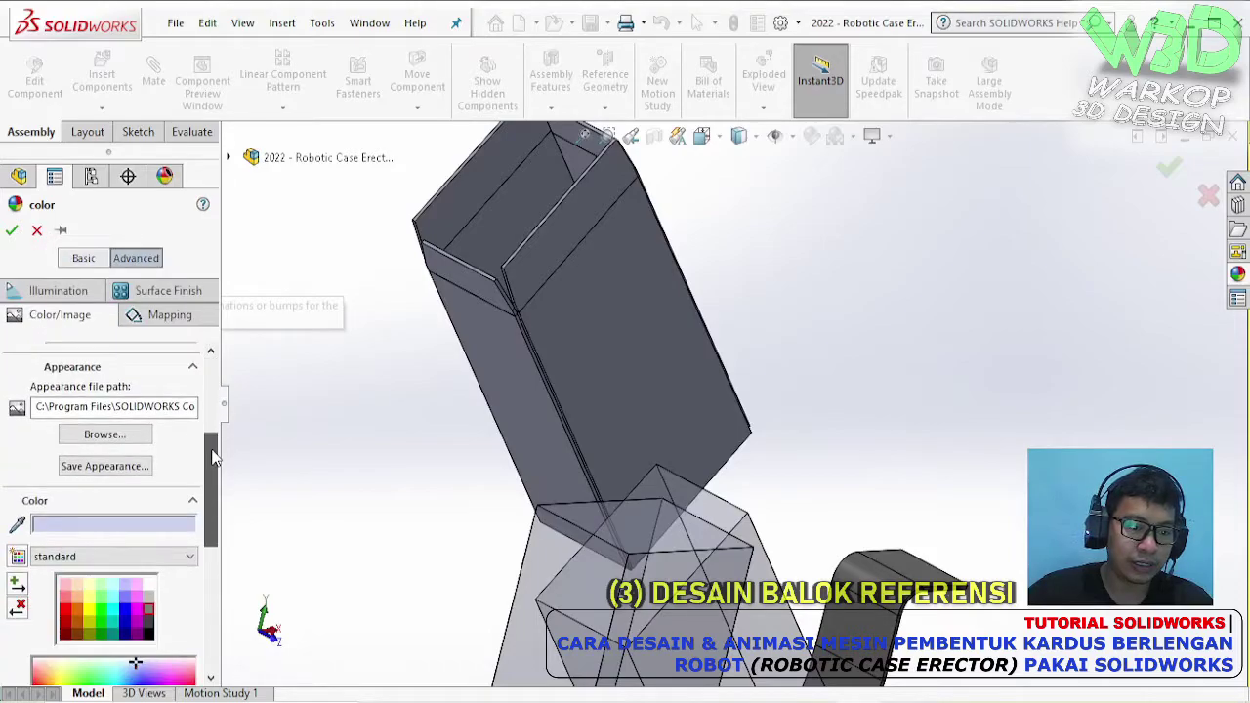
scroll(215, 457, "up", 1)
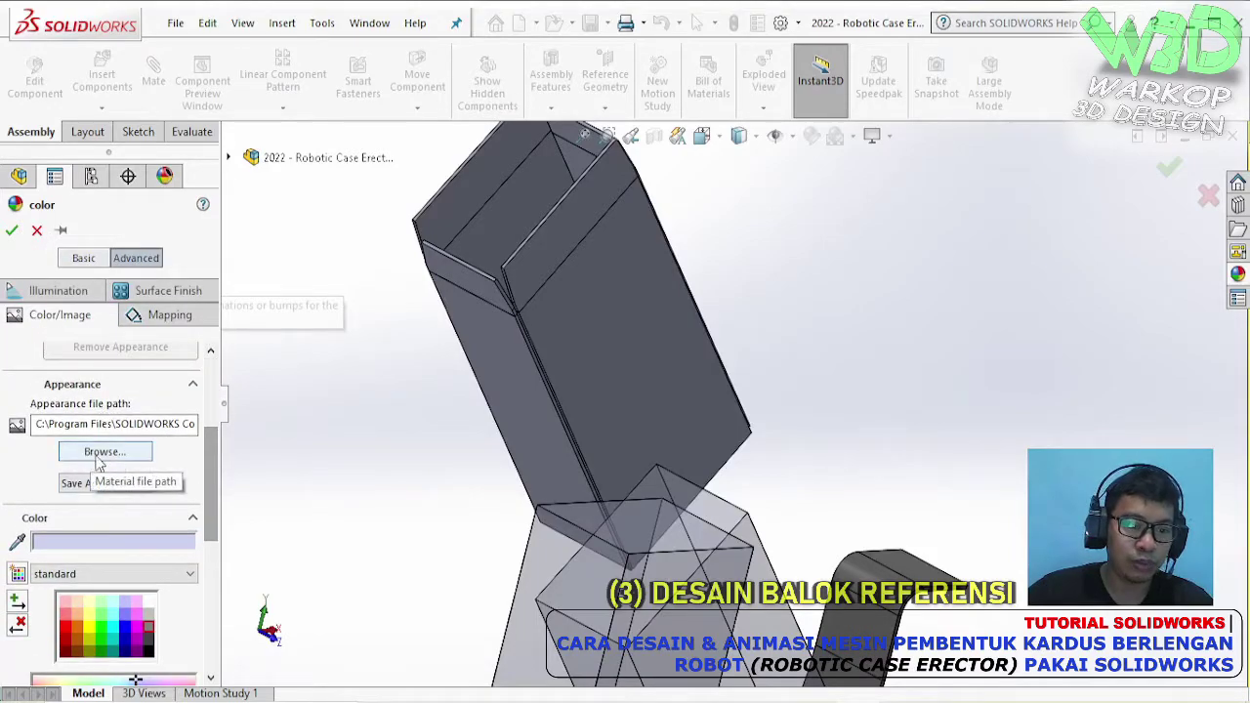
left_click(105, 452)
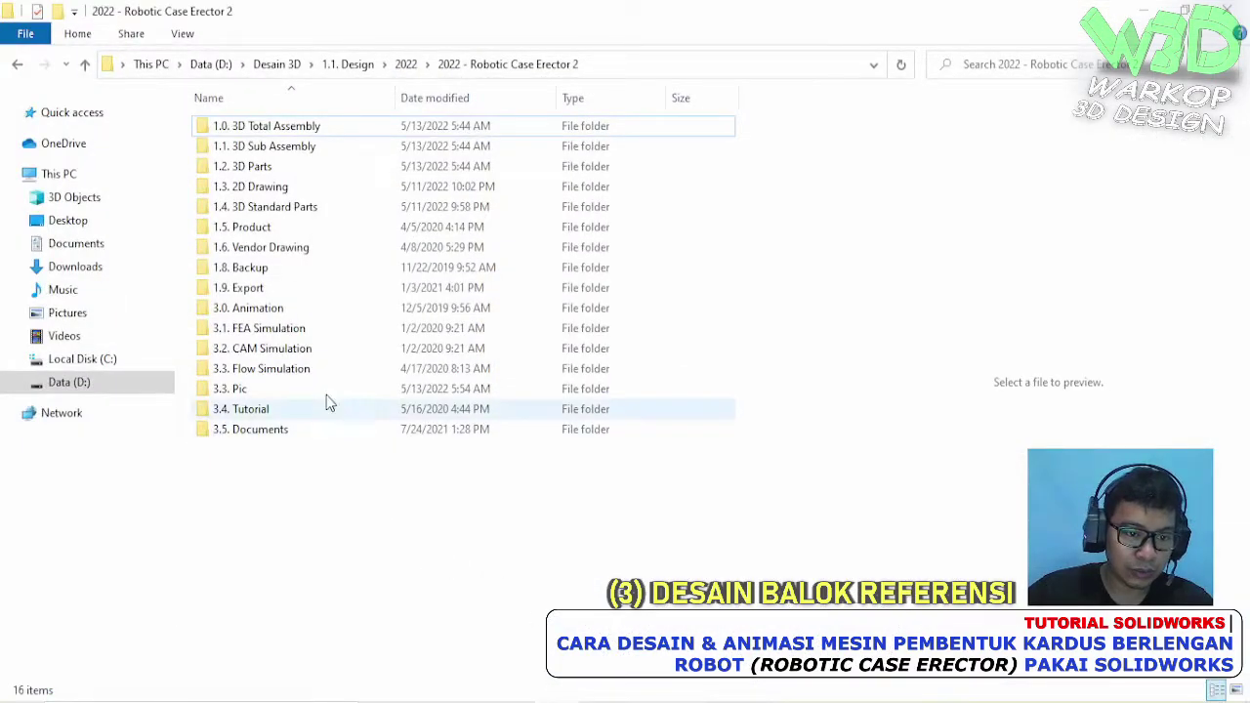
- Switch to File Explorer, open the project's "3.3. Pic" folder, copy its path and return to SOLIDWORKS
left_click(252, 389)
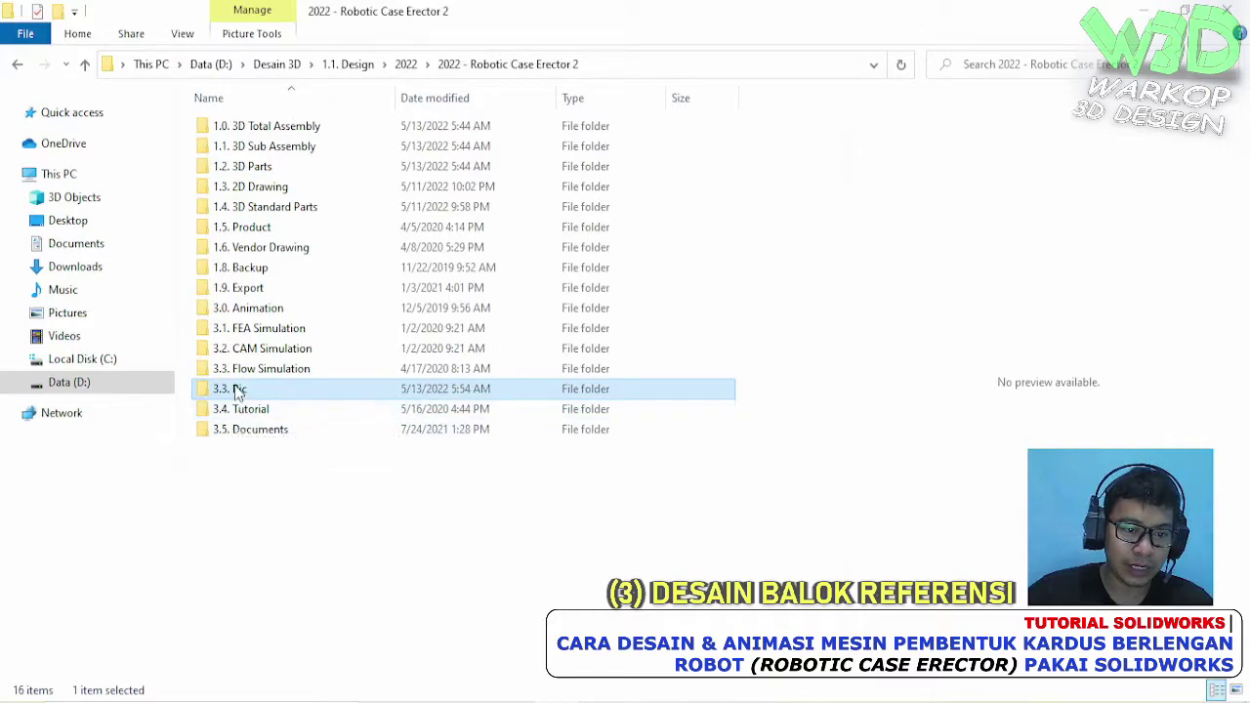
double_click(244, 391)
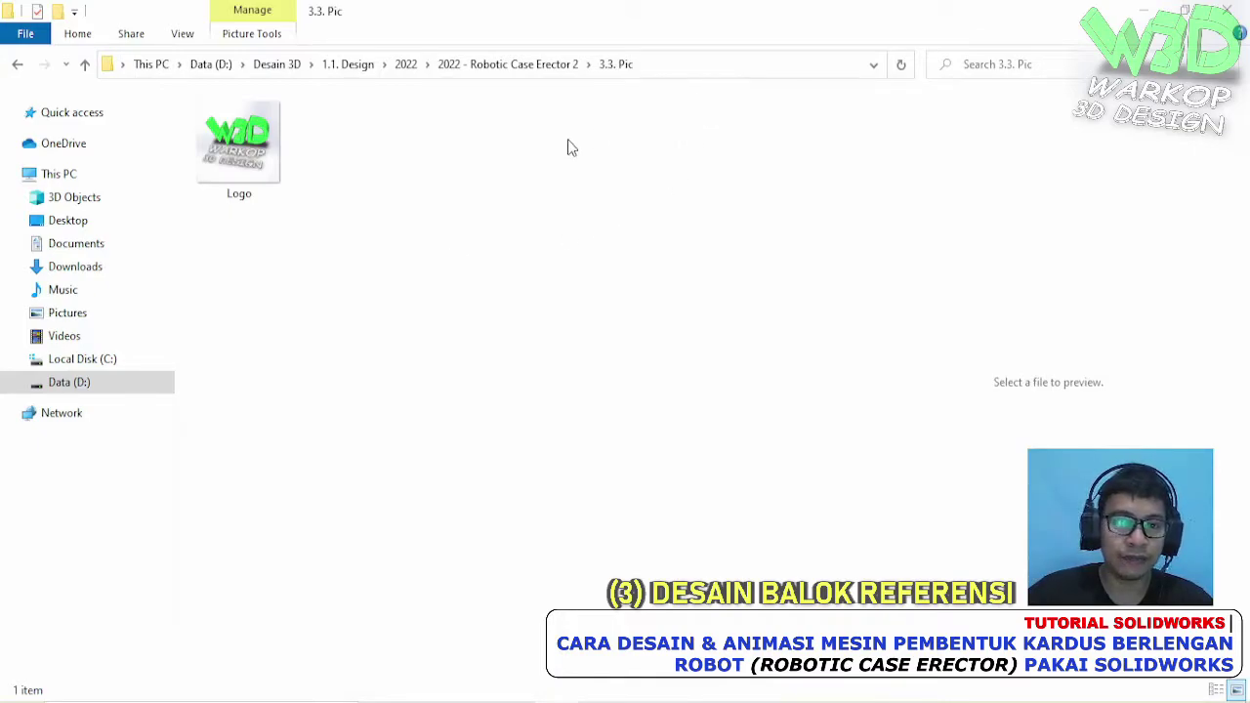
left_click(718, 66)
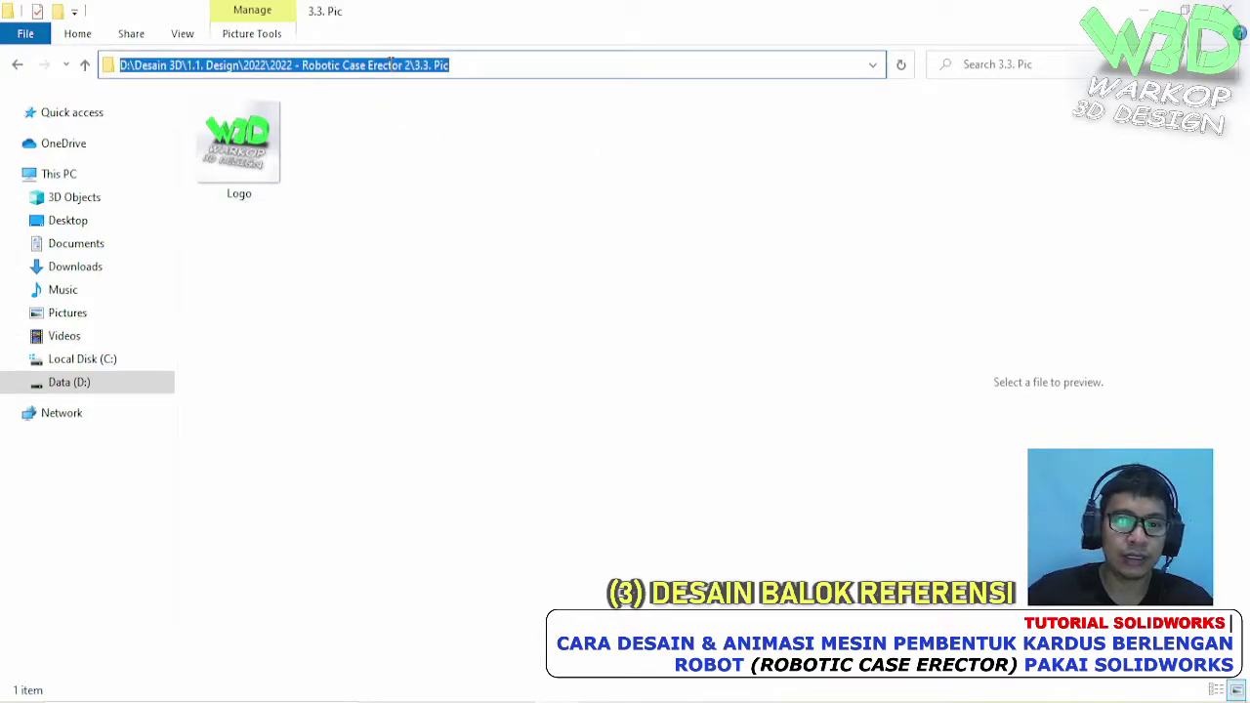
right_click(390, 62)
left_click(451, 130)
left_click(326, 185)
key("alt+Tab")
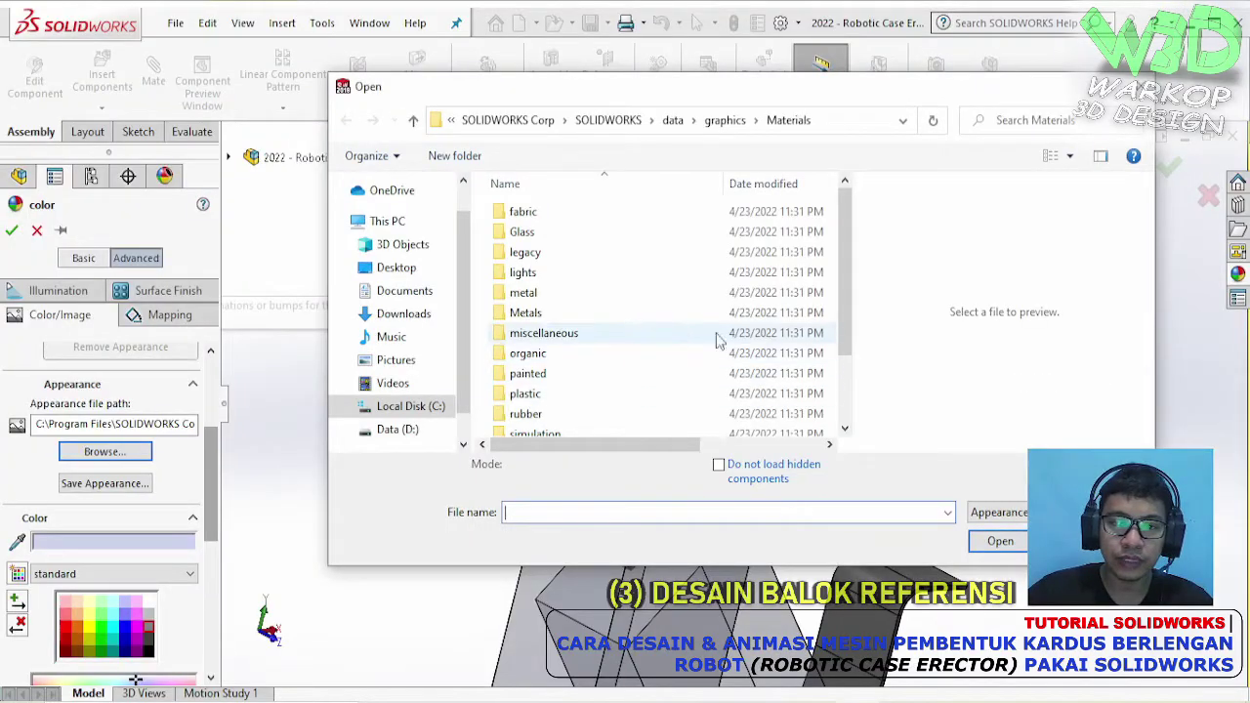
- Go to the copied "3.3. Pic" path in the file browser, show all image files and open the Logo image as the texture
left_click(853, 122)
right_click(727, 122)
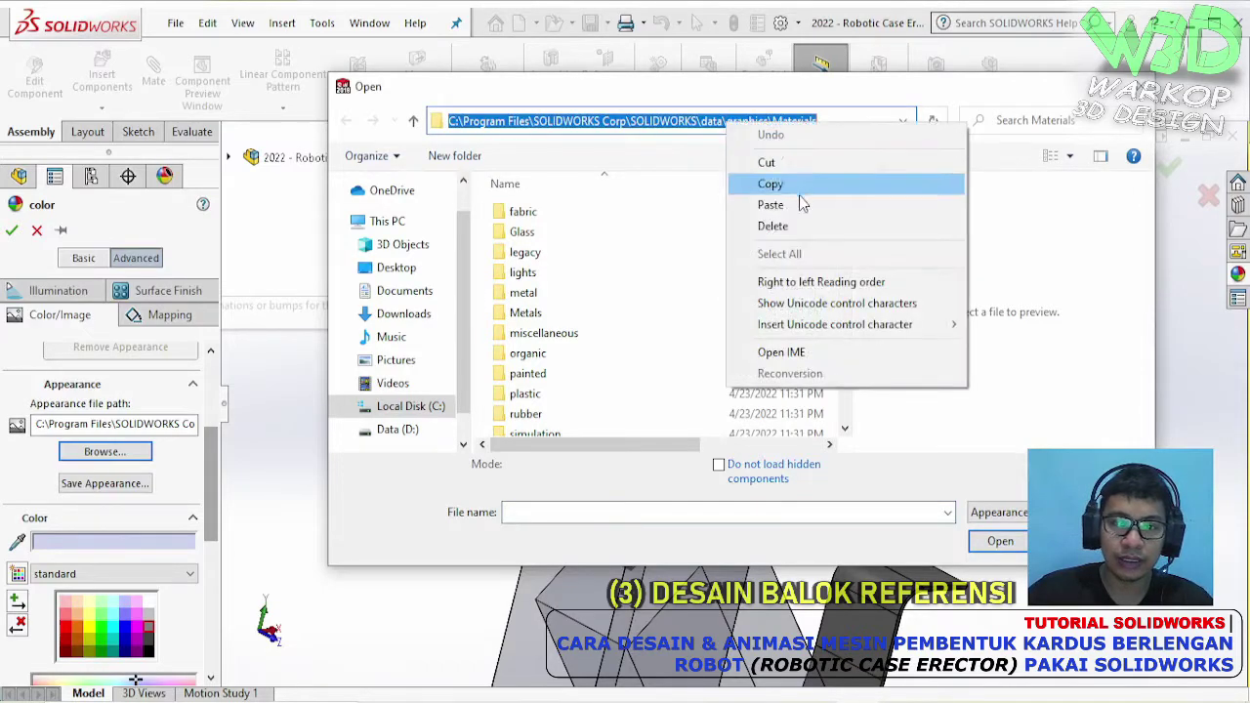
left_click(799, 195)
key("Return")
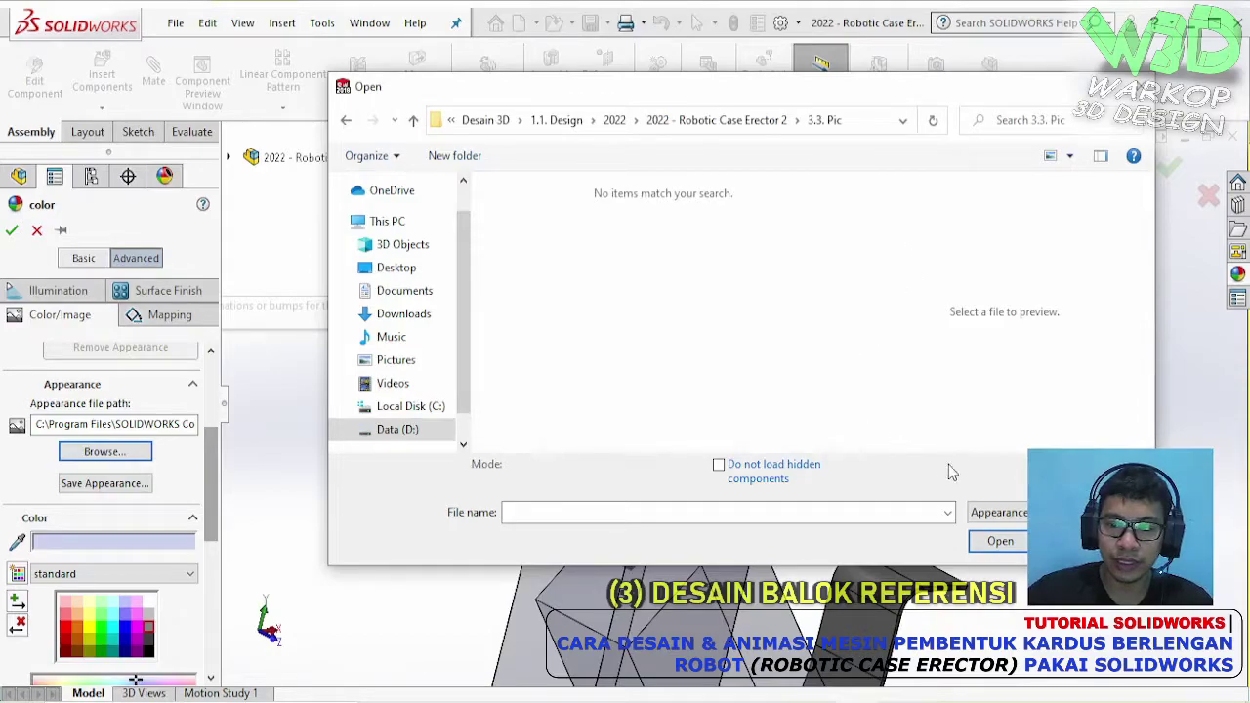
left_click(1019, 515)
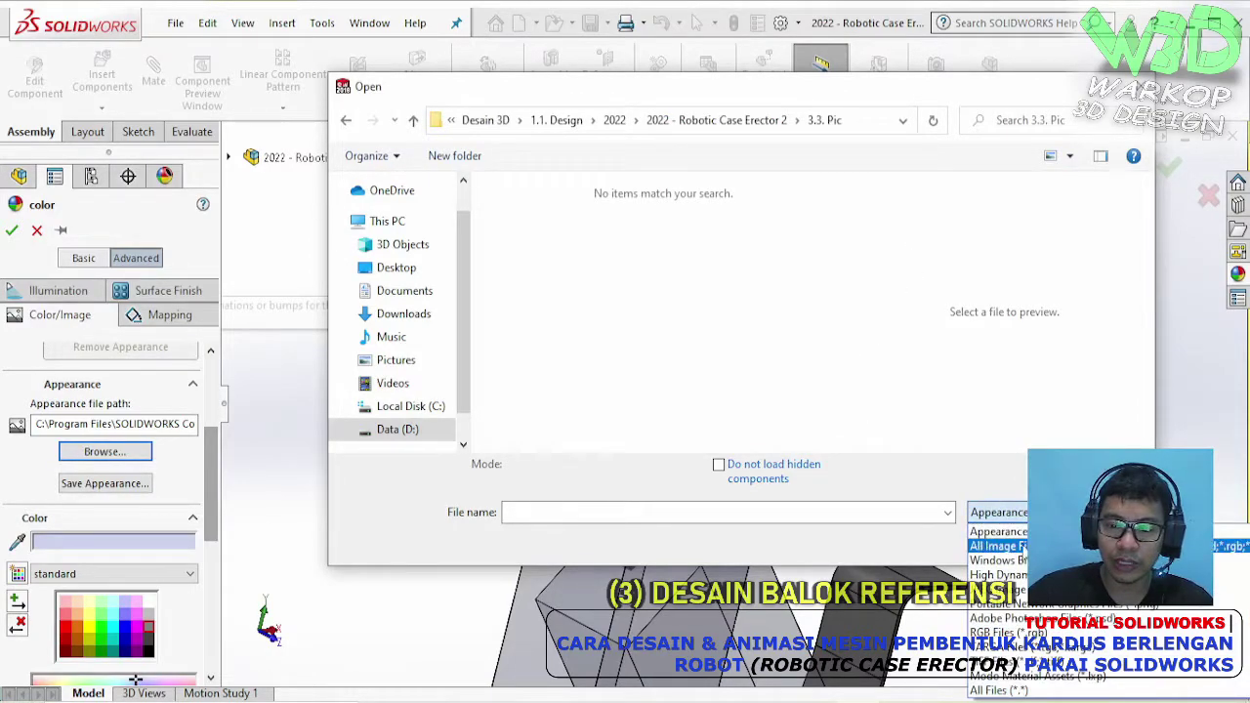
left_click(998, 545)
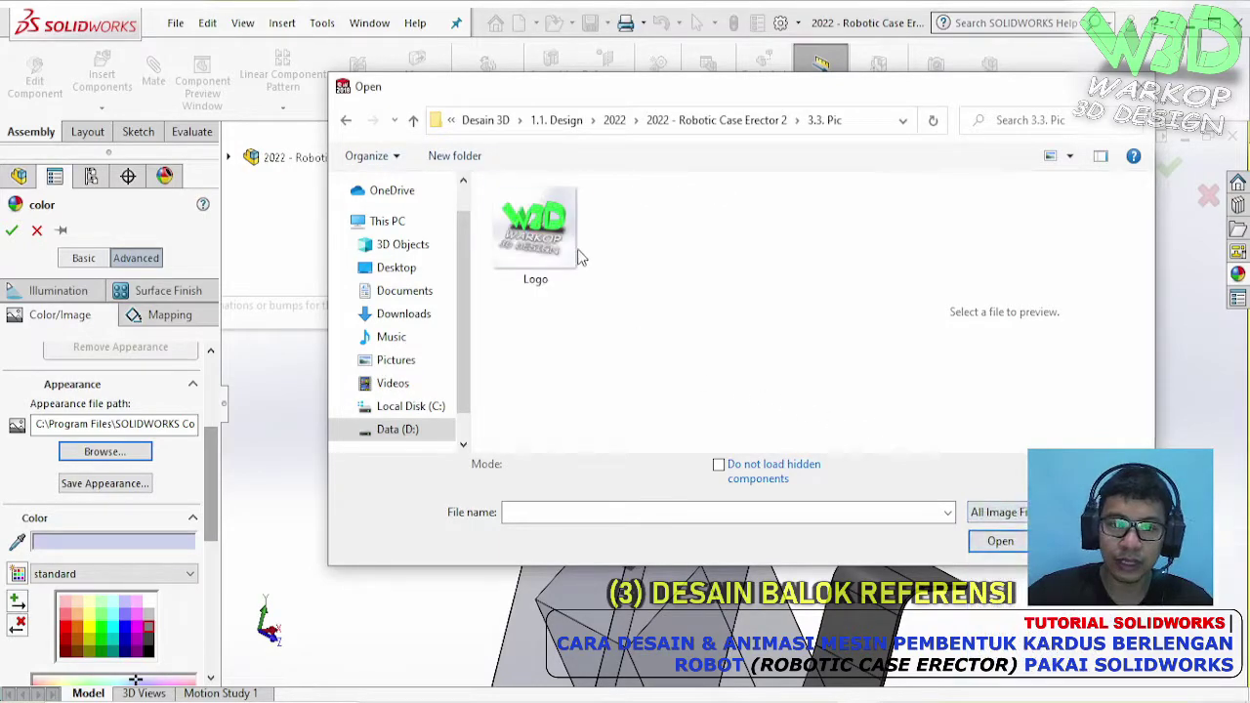
left_click(545, 242)
left_click(1000, 532)
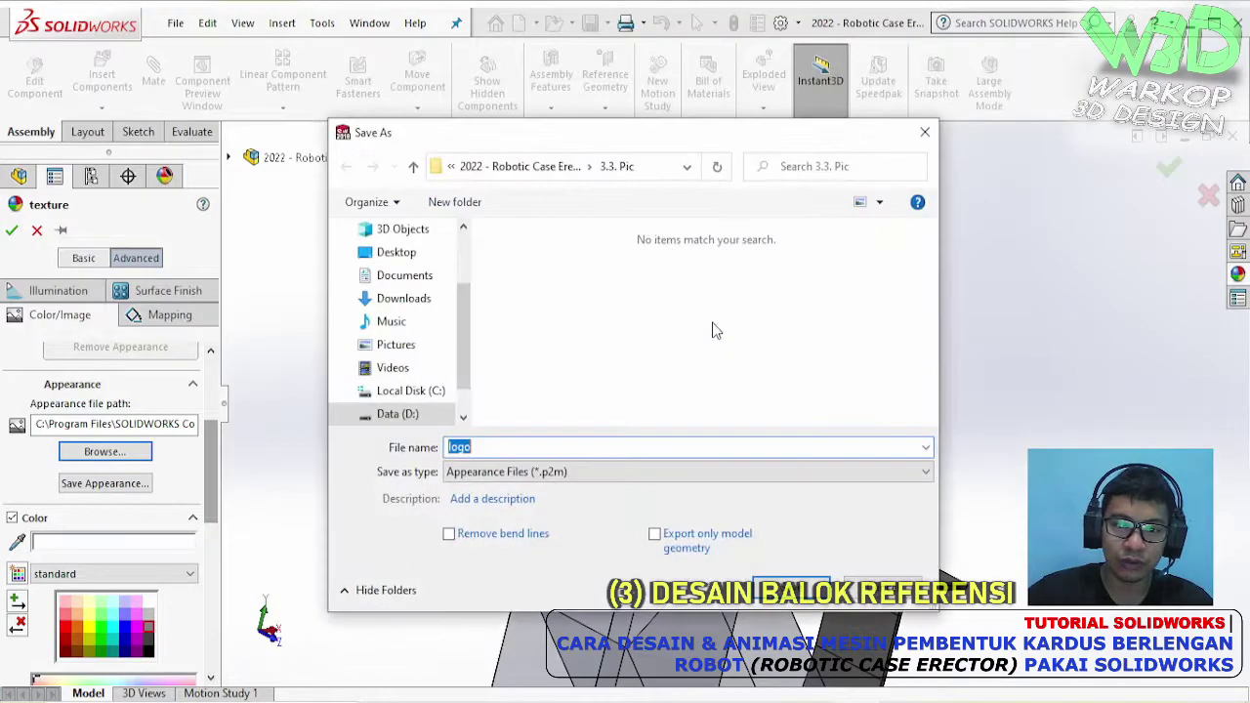
- Save the texture as the appearance file "logo" in 3.3. Pic and make that folder visible among the appearances
left_click_drag(683, 135, 189, 364)
left_click_drag(298, 365, 755, 146)
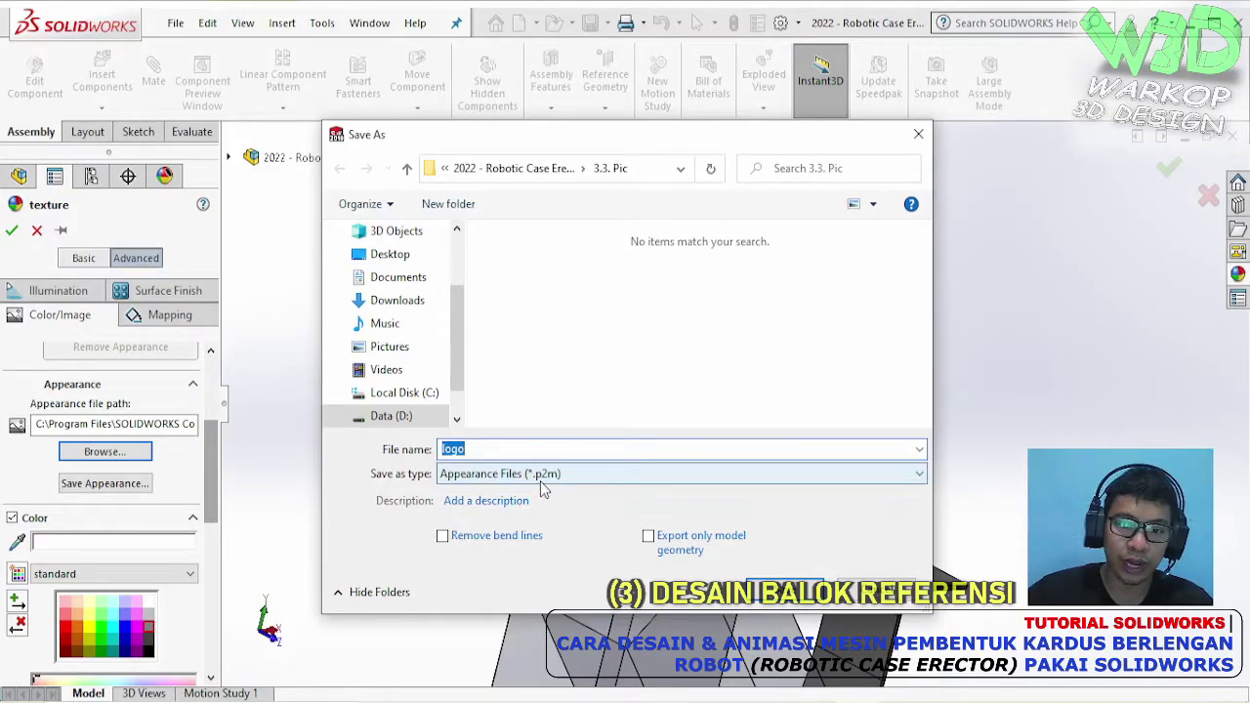
left_click(785, 584)
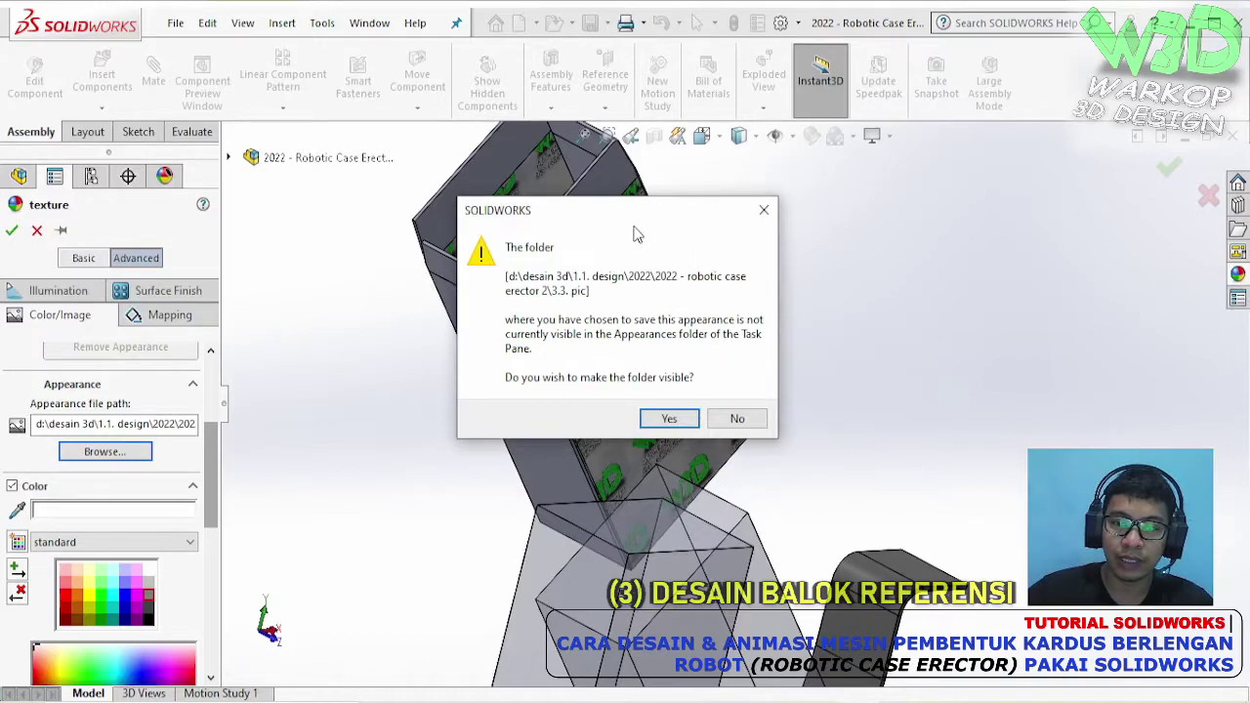
left_click_drag(635, 209, 913, 182)
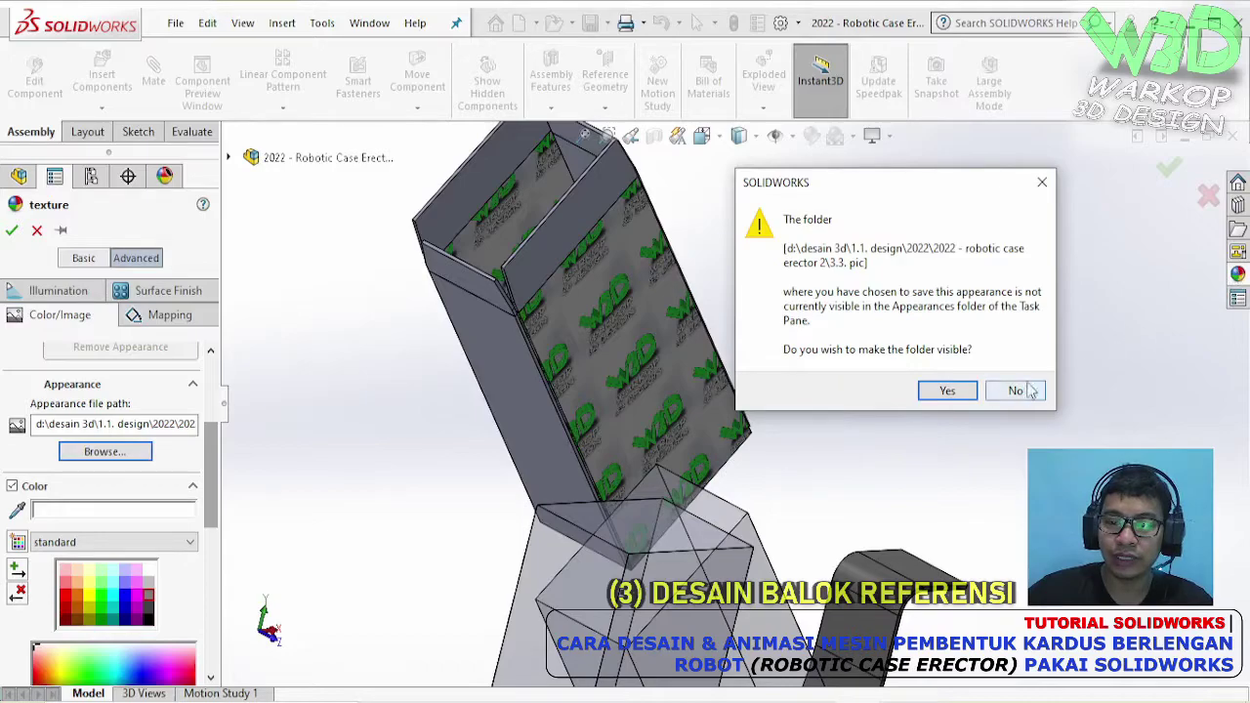
left_click_drag(945, 190, 764, 202)
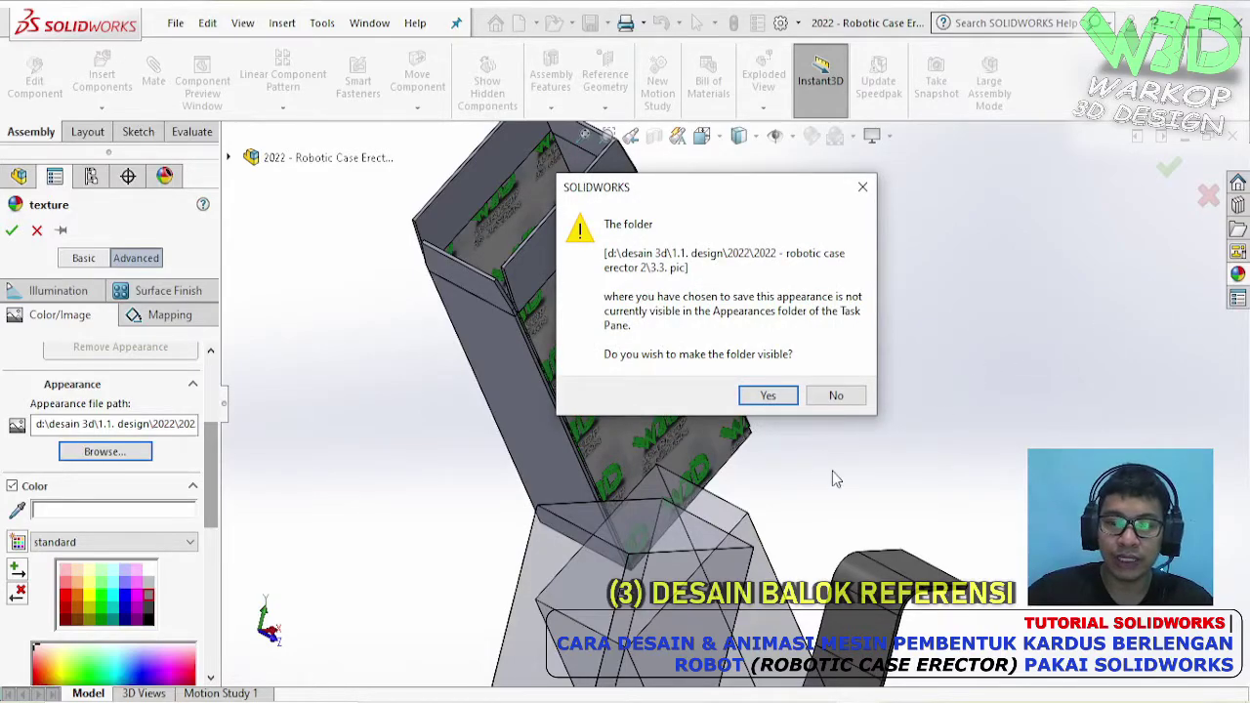
left_click(767, 396)
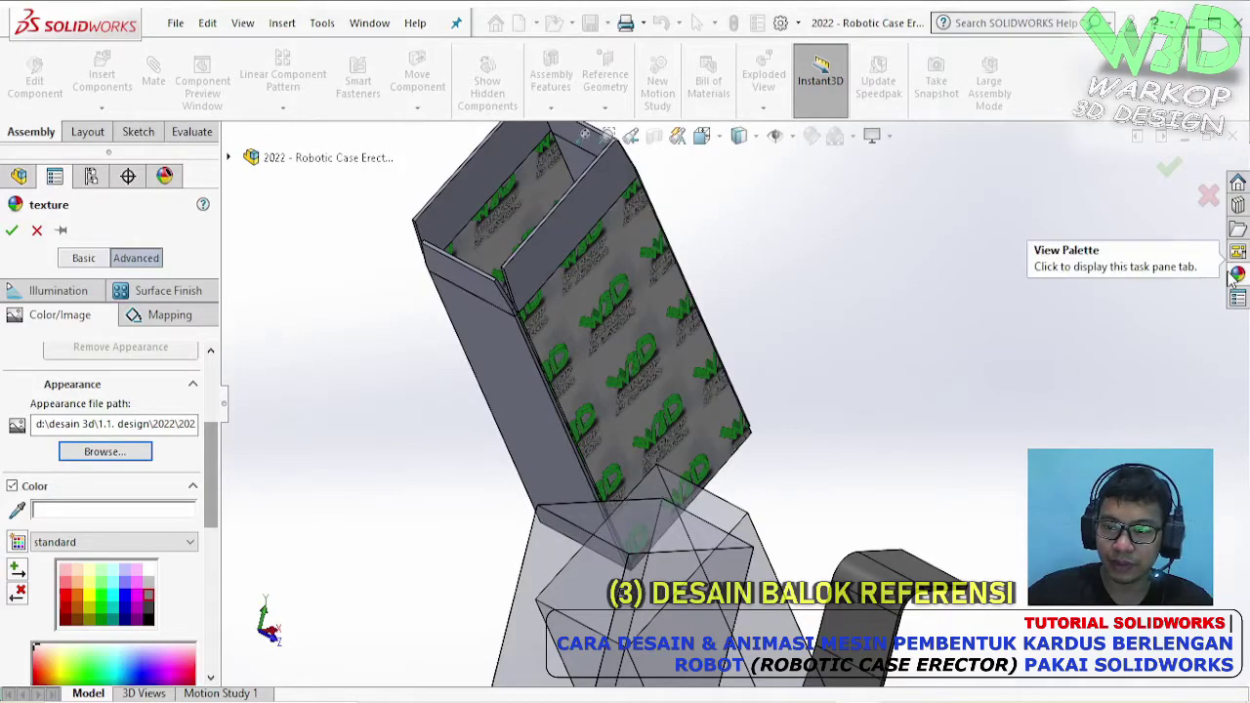
- Check the appearance library for the added 3.3 folder and accept the logo appearance on the carton panel
left_click(1237, 275)
left_click(957, 194)
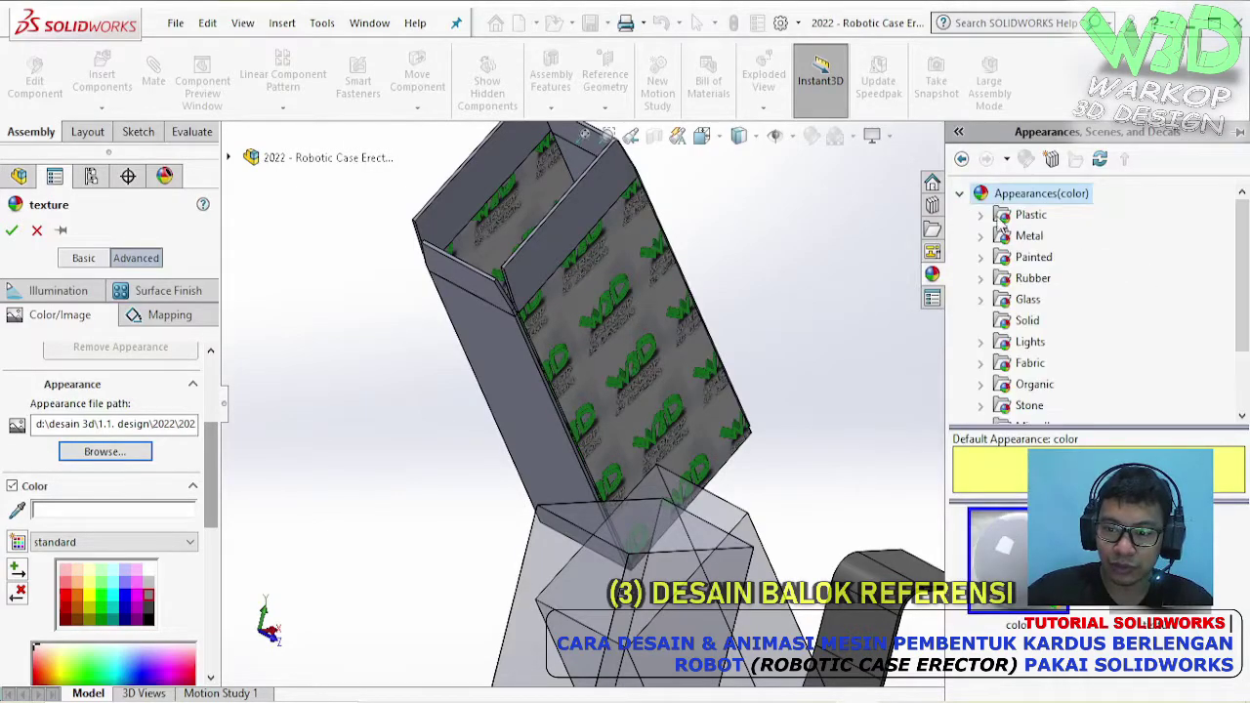
scroll(1050, 302, "down", 2)
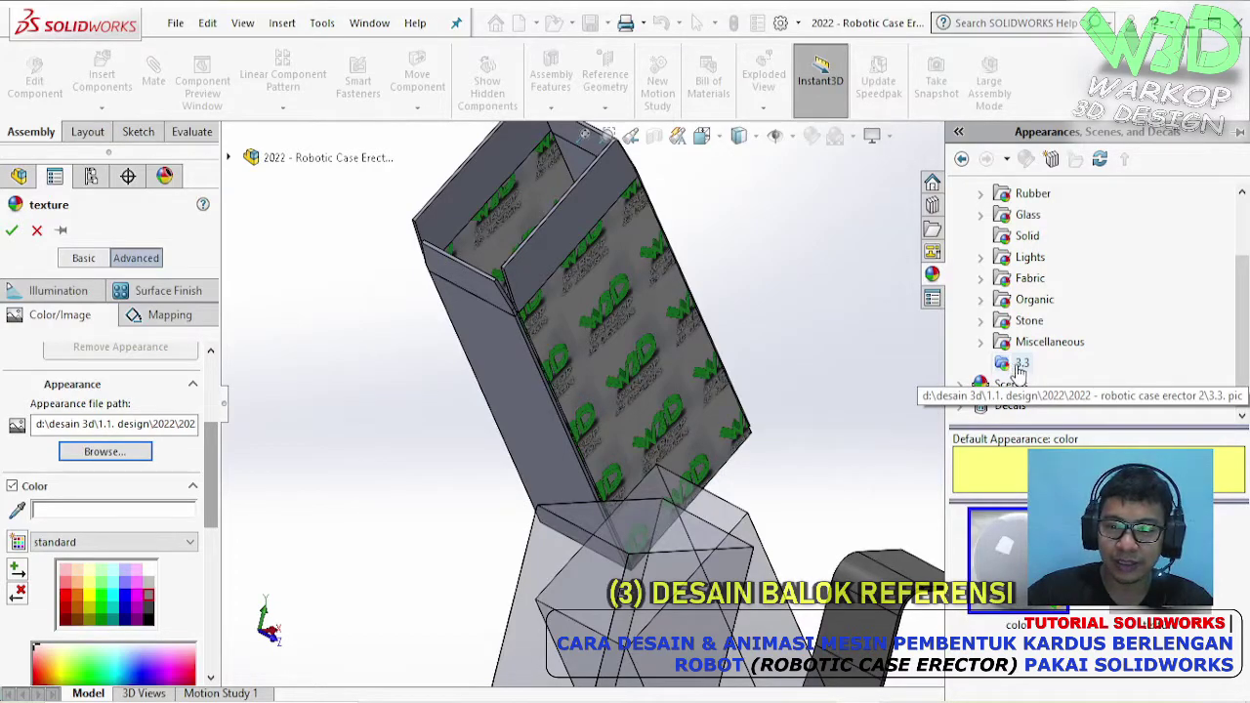
scroll(1022, 369, "up", 2)
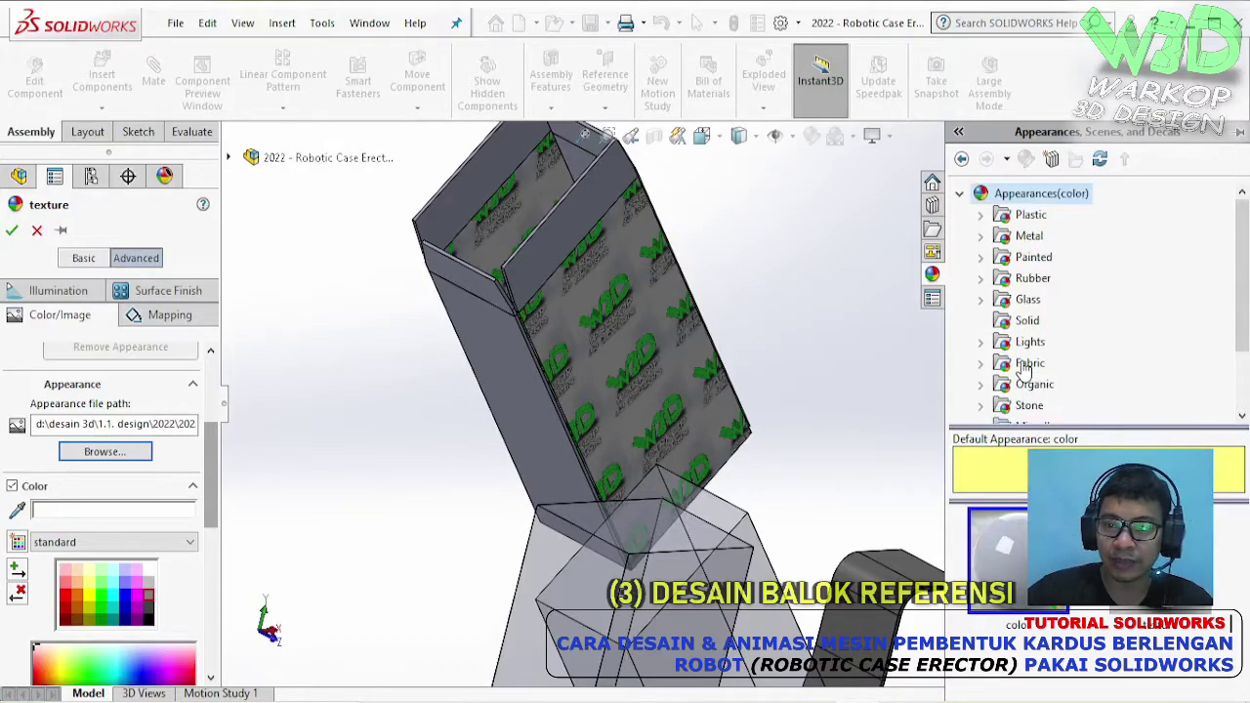
scroll(1006, 367, "down", 2)
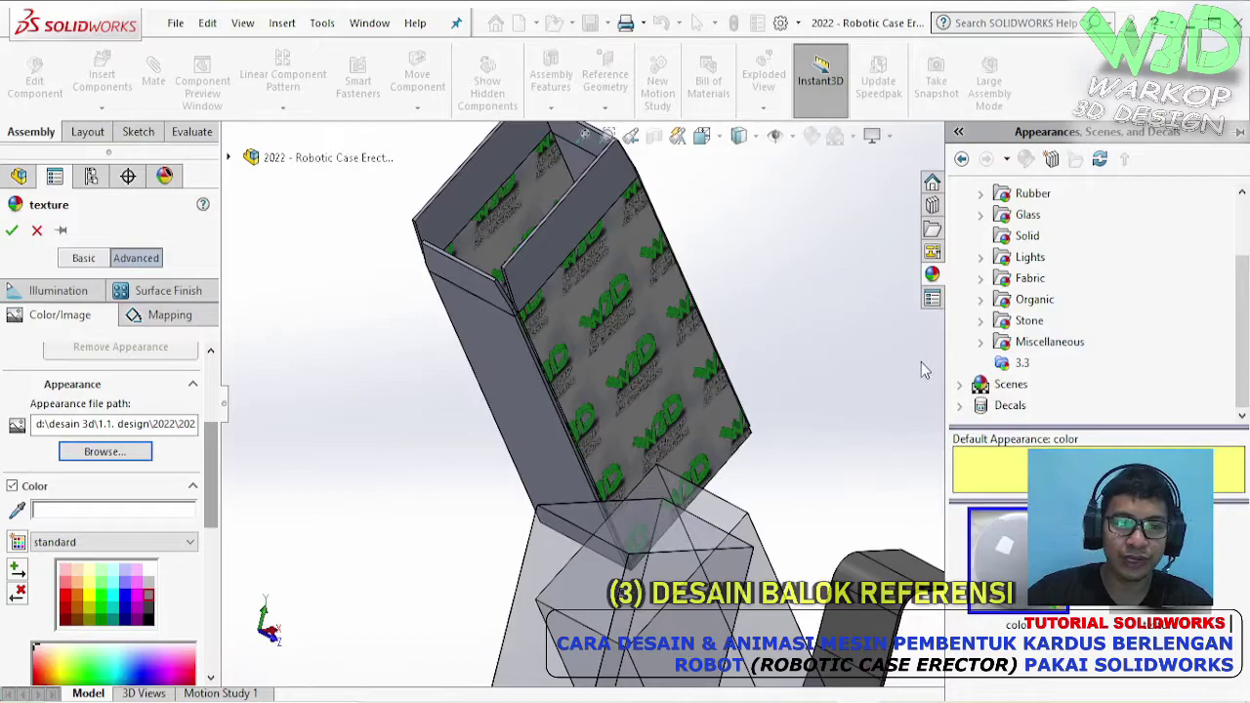
left_click(11, 235)
- Open the logo appearance of the Carton - 002 panel part for editing
middle_click_drag(814, 254, 678, 362)
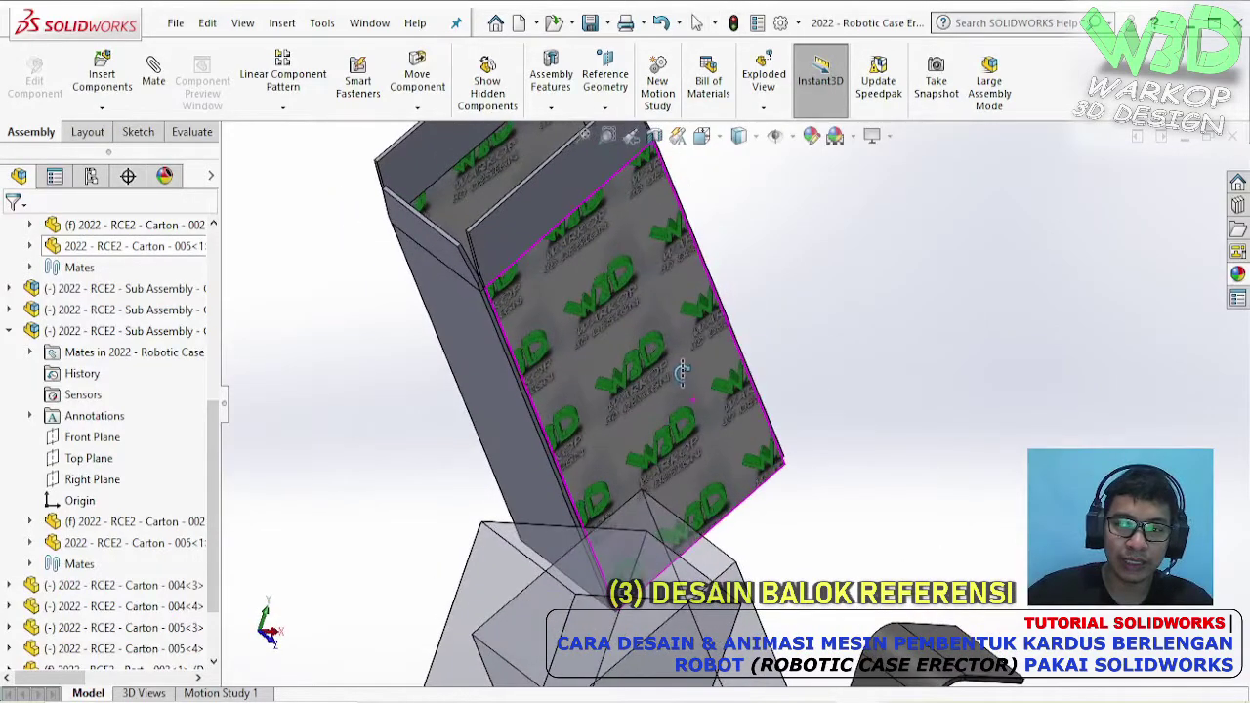
left_click(620, 321)
left_click(846, 347)
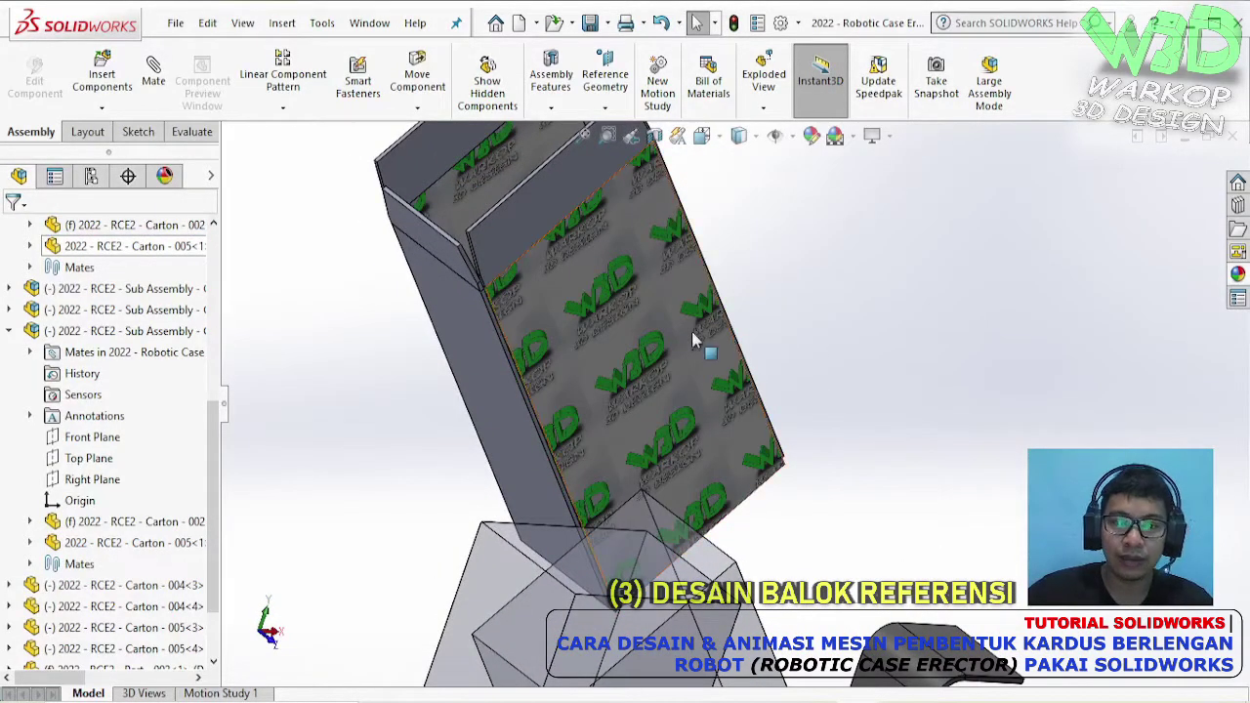
middle_click_drag(697, 335, 583, 273)
mouse_move(654, 347)
middle_mouse_down()
mouse_move(641, 348)
mouse_move(658, 324)
mouse_move(677, 338)
middle_mouse_up()
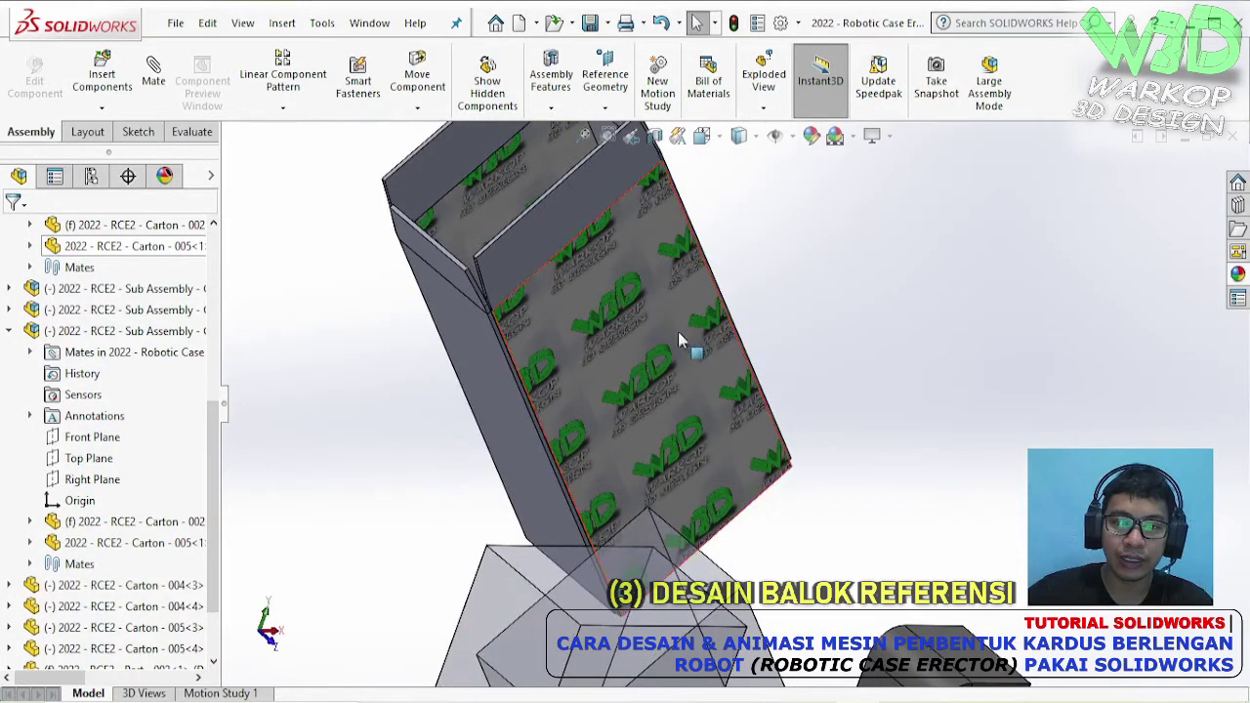
left_click(653, 329)
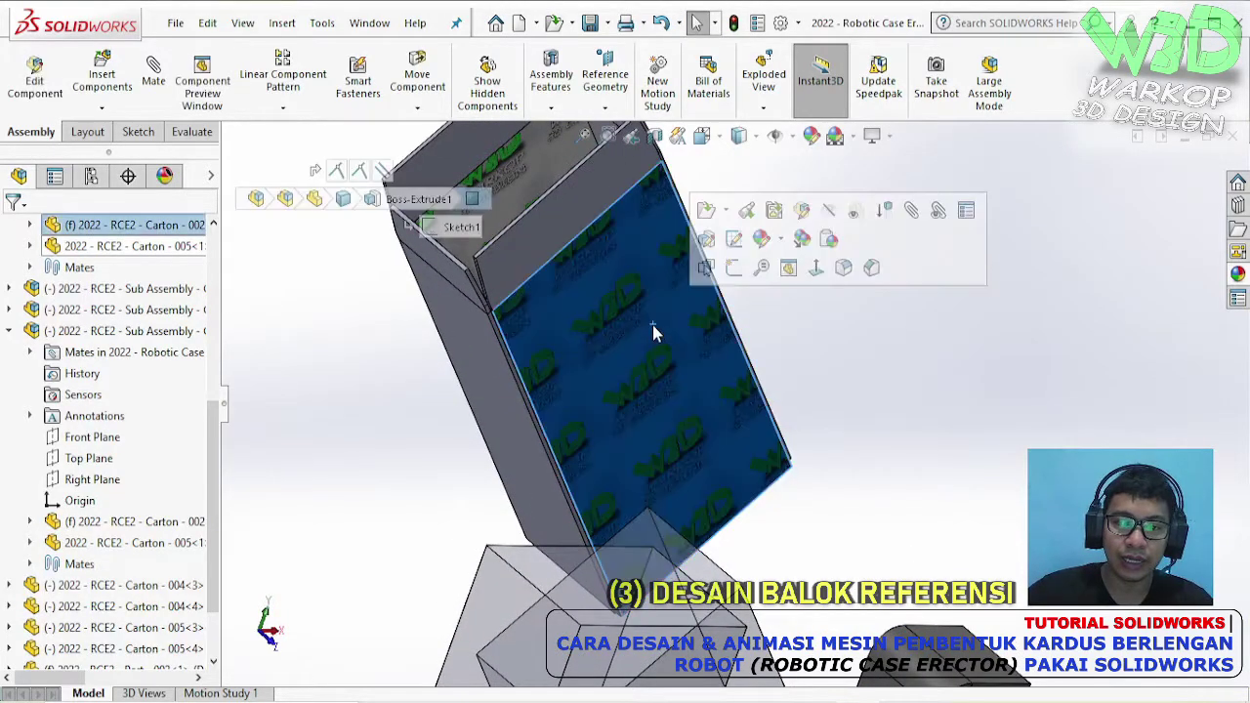
left_click(780, 242)
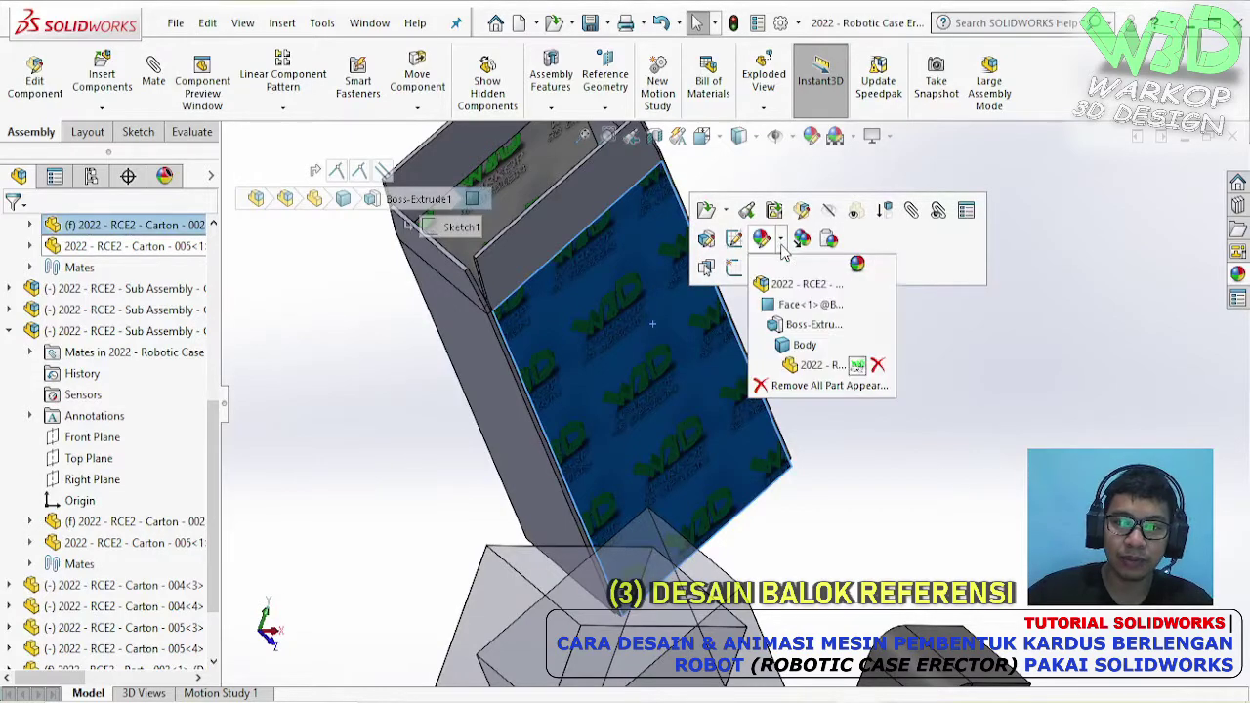
left_click(798, 367)
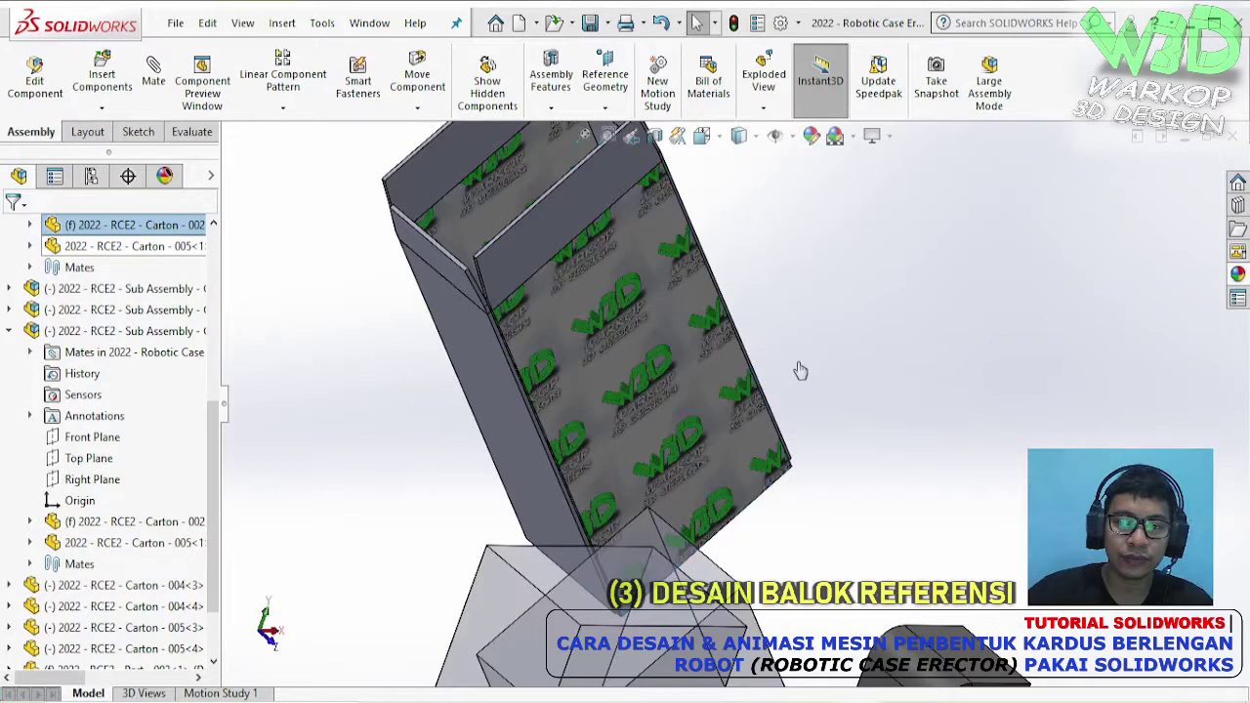
- Try logo texture heights of 50 mm and 200 mm in the appearance's advanced mapping with the aspect ratio fixed
left_click_drag(213, 386, 220, 387)
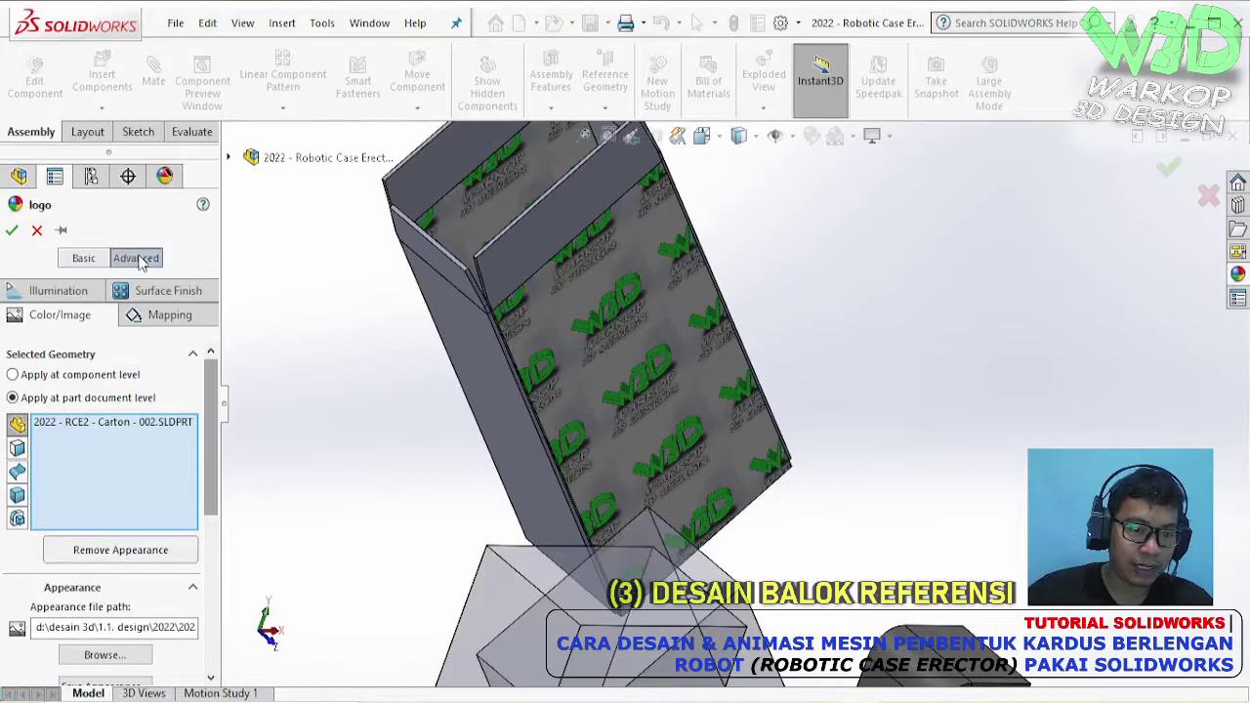
left_click(84, 257)
left_click(136, 258)
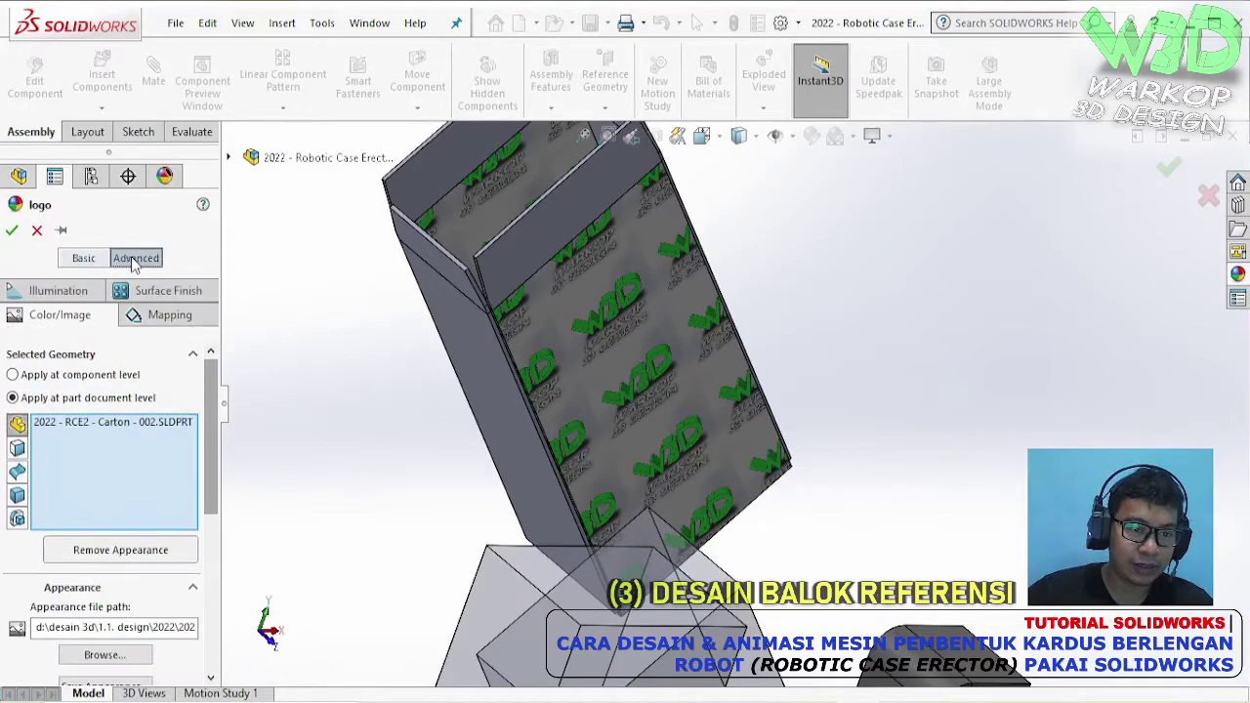
left_click(163, 318)
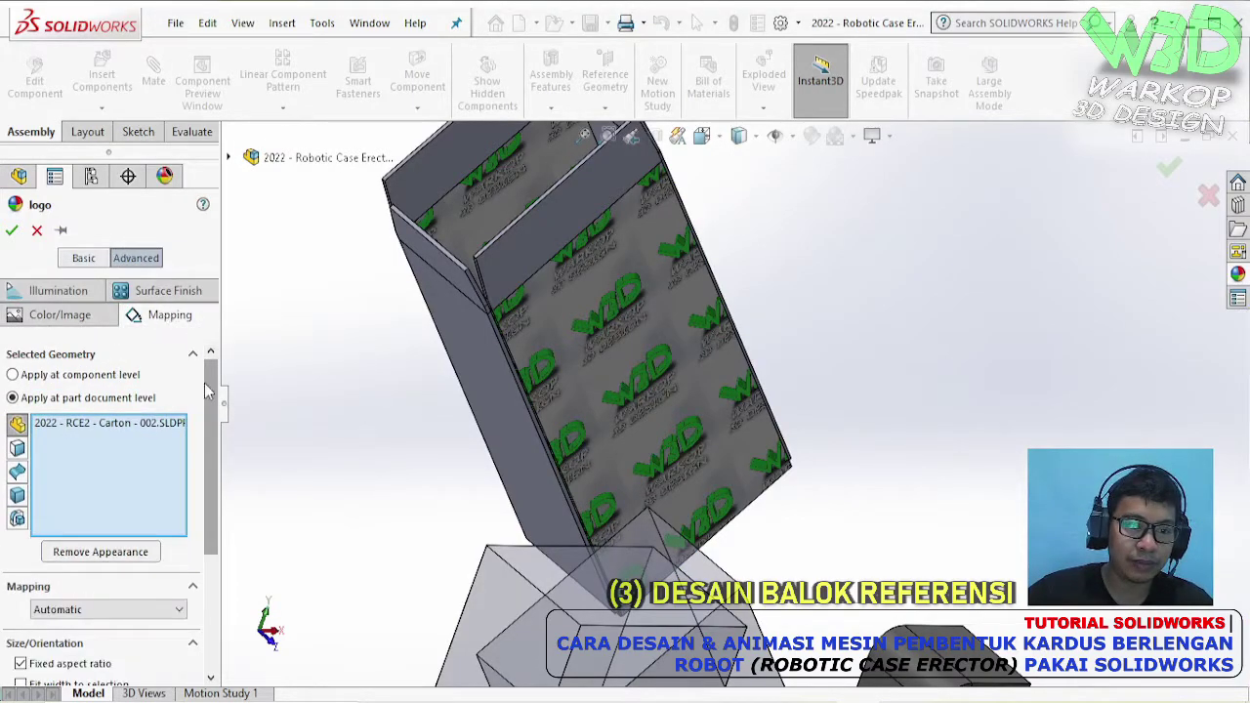
left_click_drag(215, 400, 237, 513)
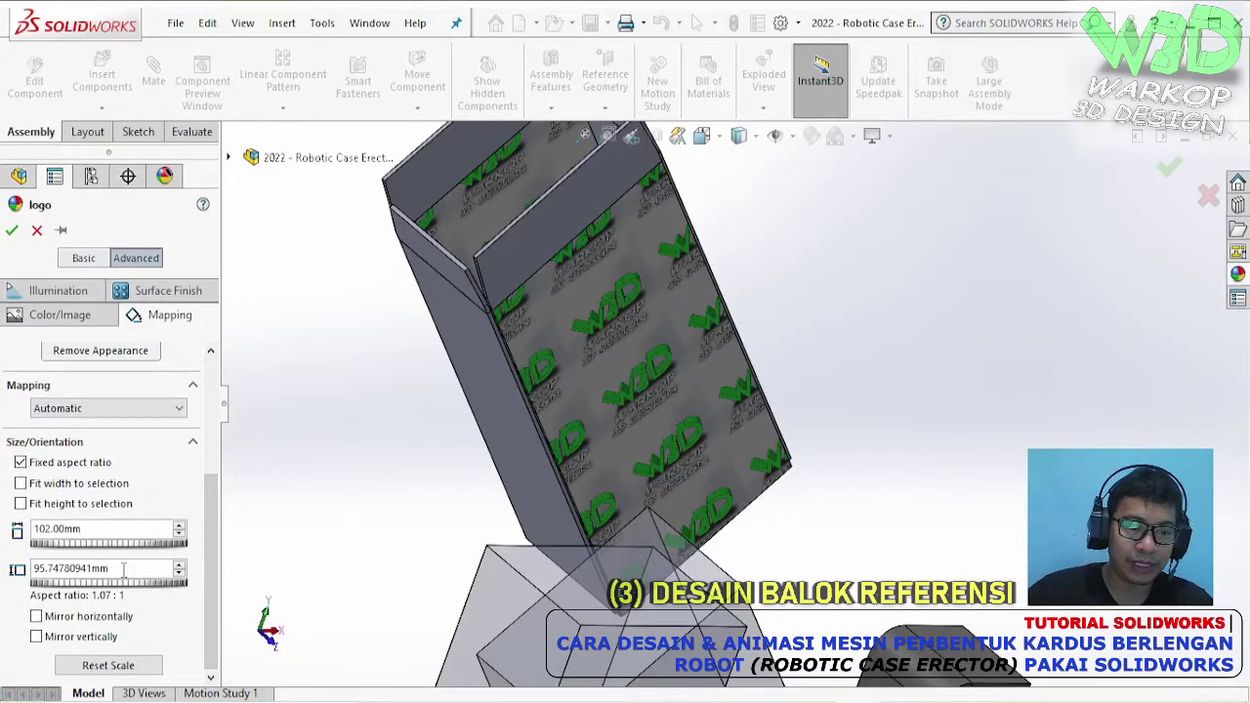
left_click_drag(130, 568, 3, 515)
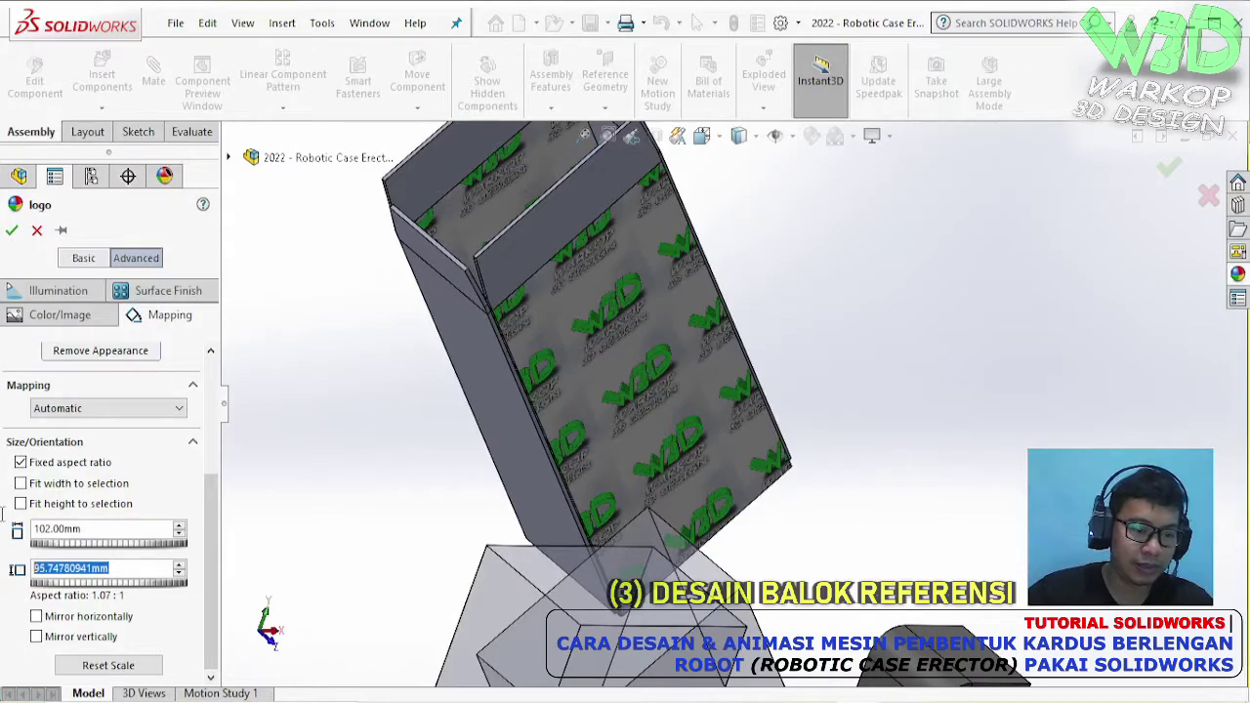
type("50")
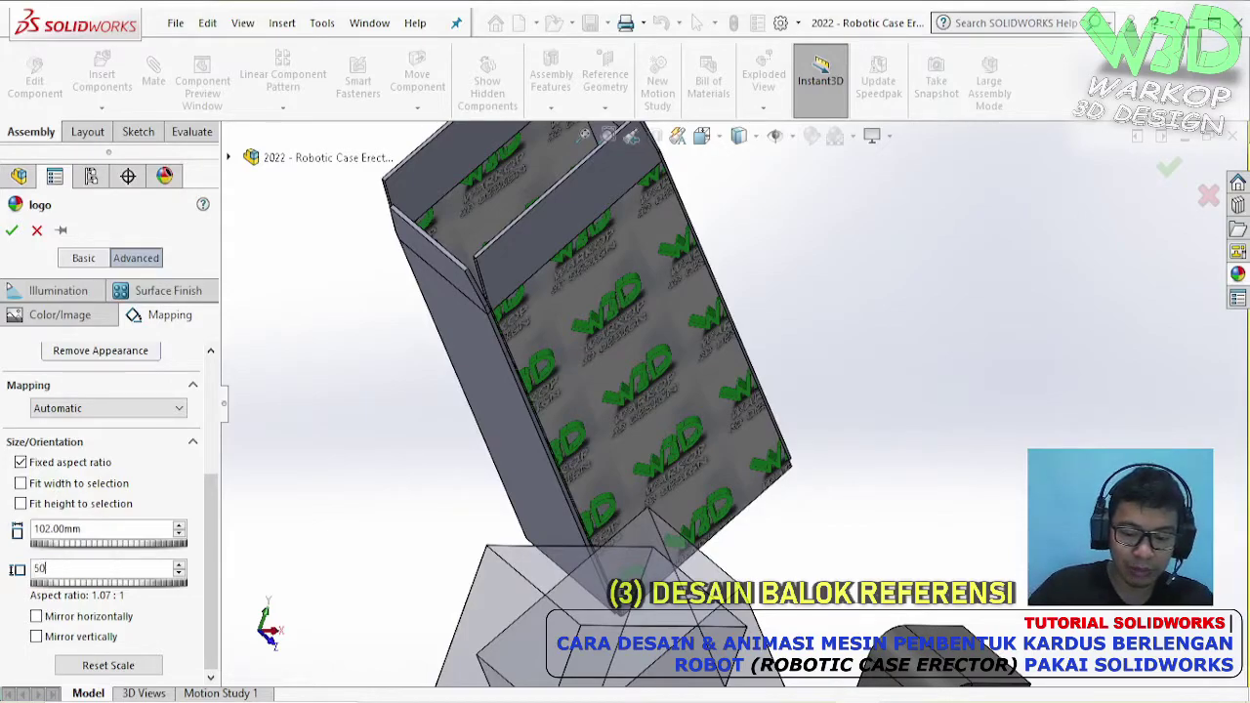
left_click(143, 530)
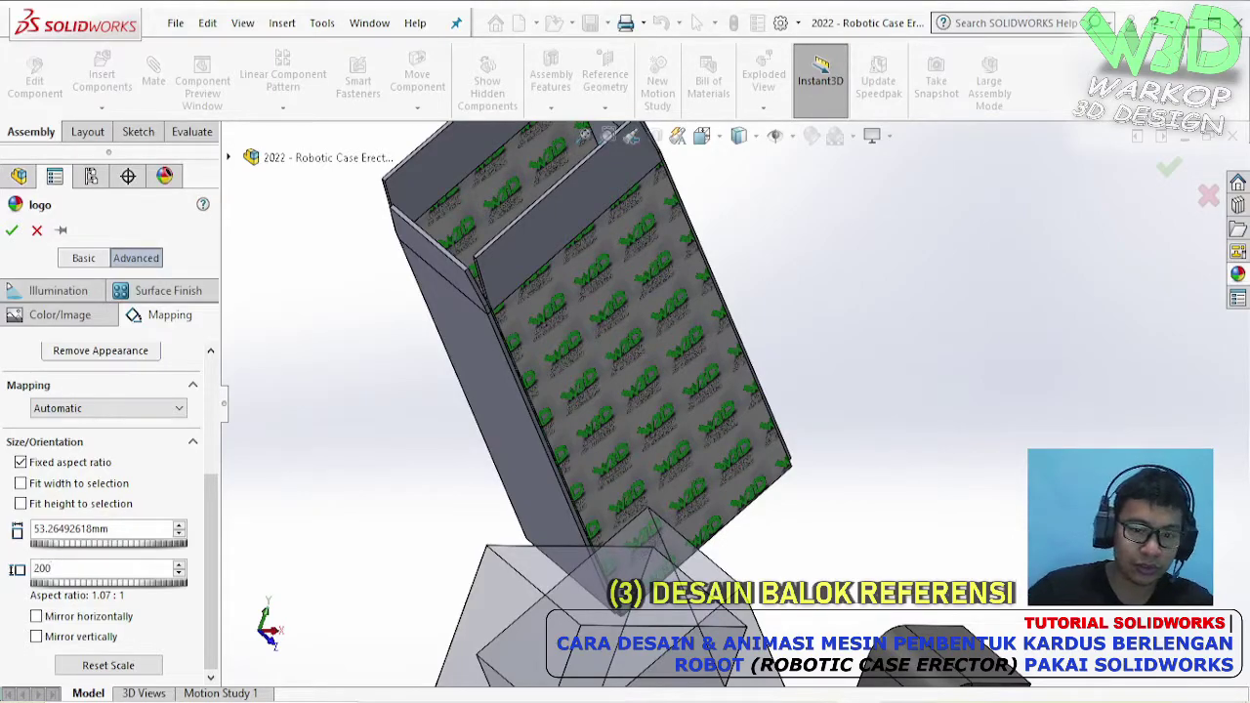
type("200")
- Try resizing the logo texture with the aspect ratio unlocked and fixed again, and cancel the appearance edit
left_click(143, 528)
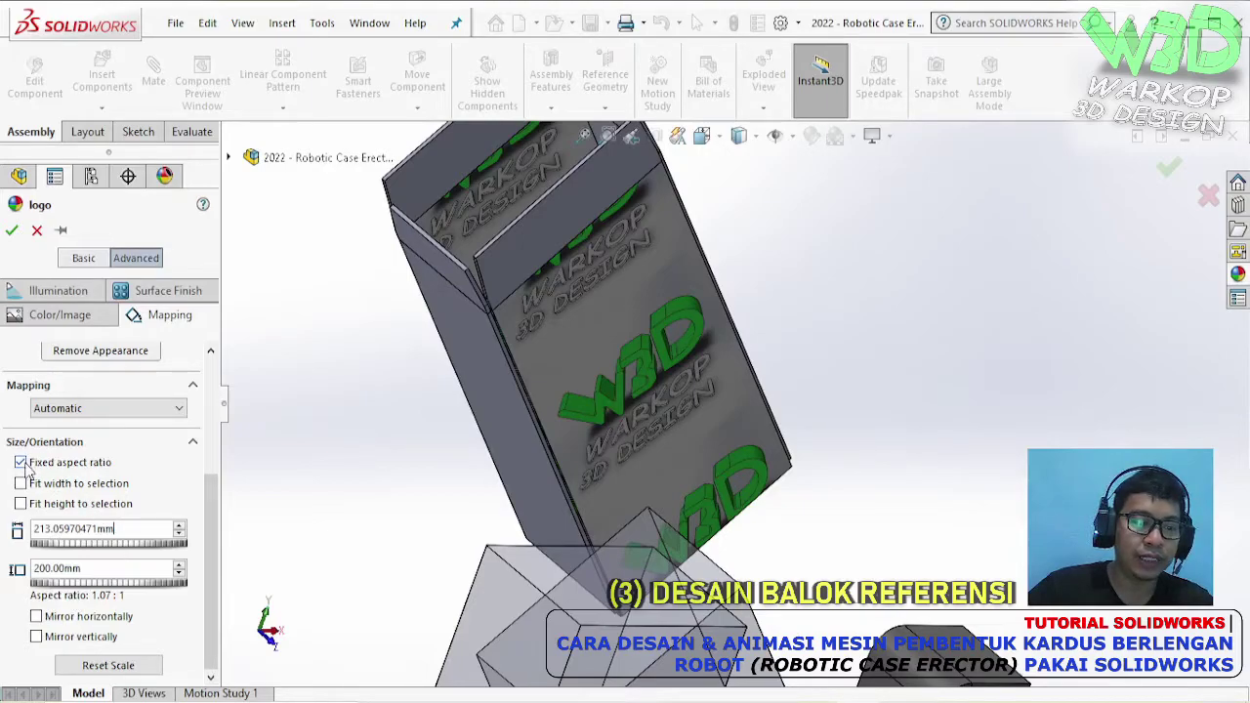
left_click_drag(145, 527, 5, 523)
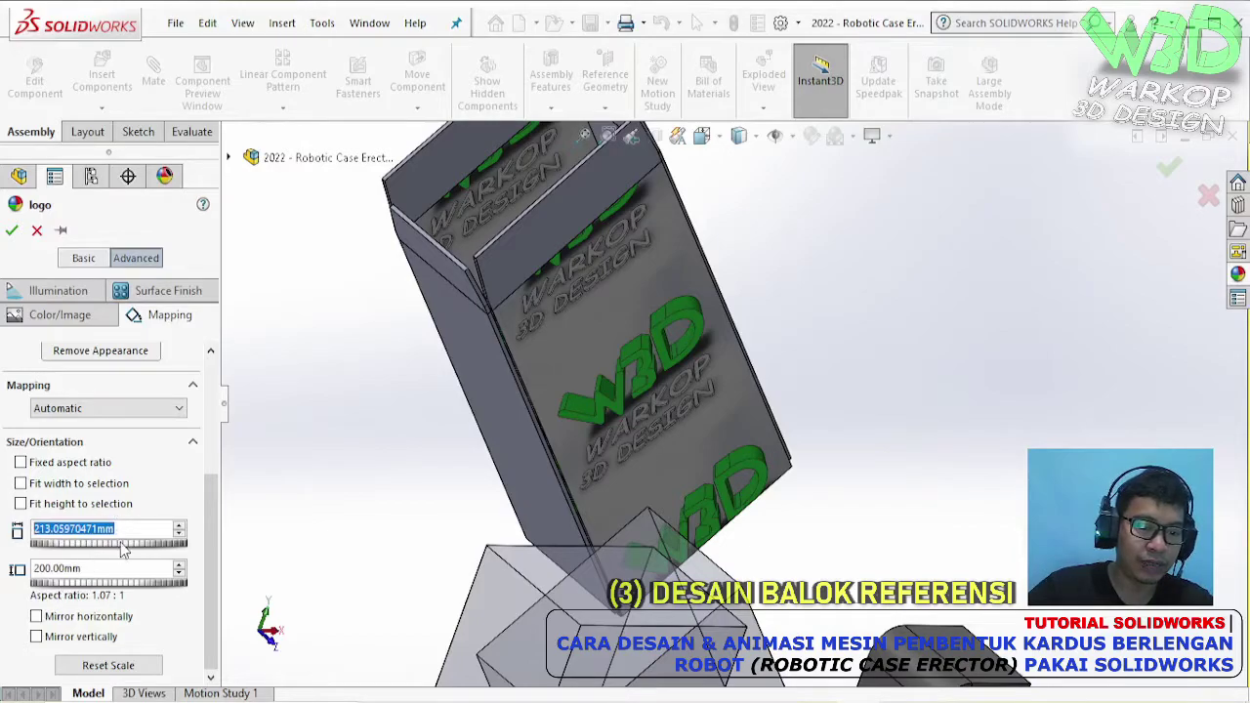
left_click_drag(61, 549, 103, 544)
left_click(21, 463)
left_click_drag(100, 592, 54, 586)
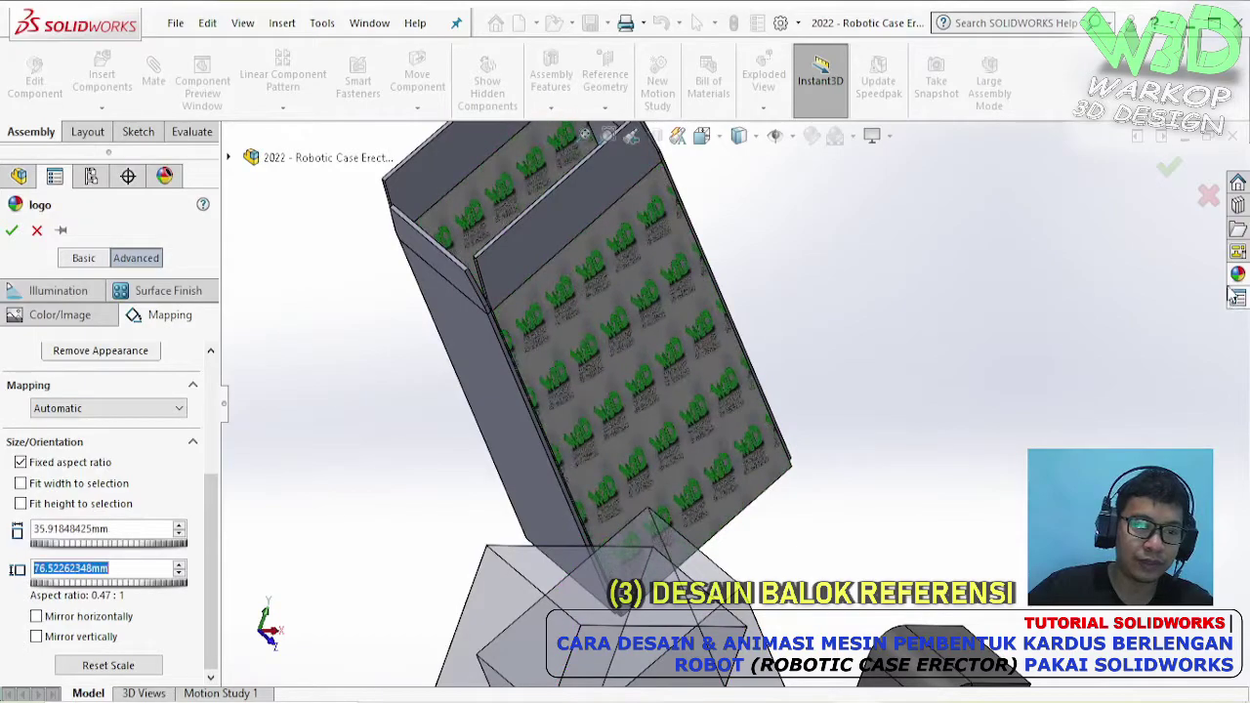
left_click(38, 230)
- Reopen the Carton - 002 part's logo appearance and show its mapping size settings
middle_click_drag(929, 355, 698, 337)
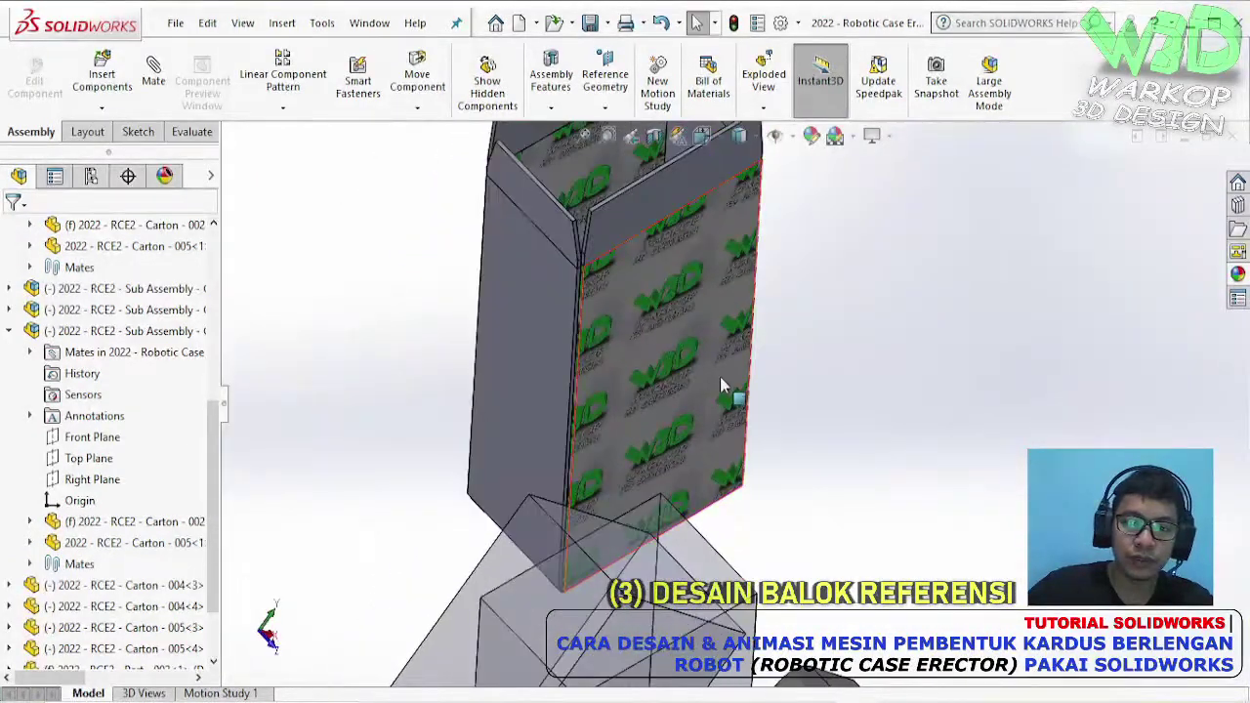
left_click(696, 327)
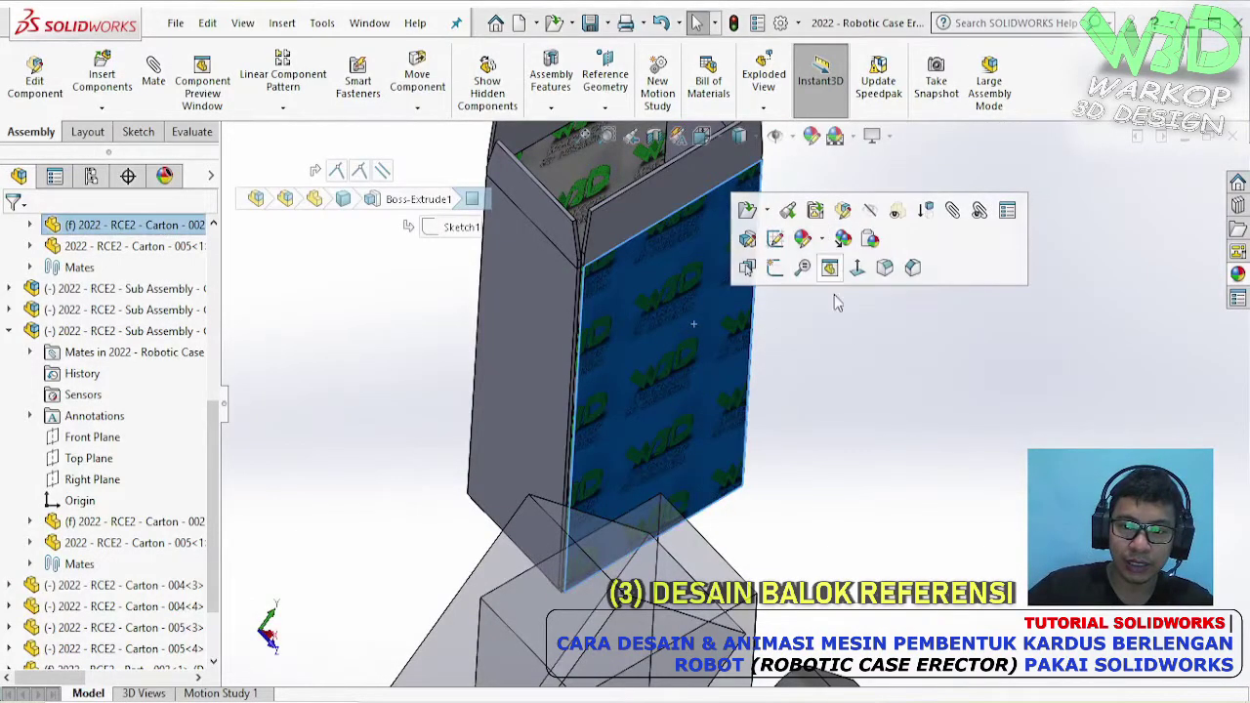
left_click(823, 241)
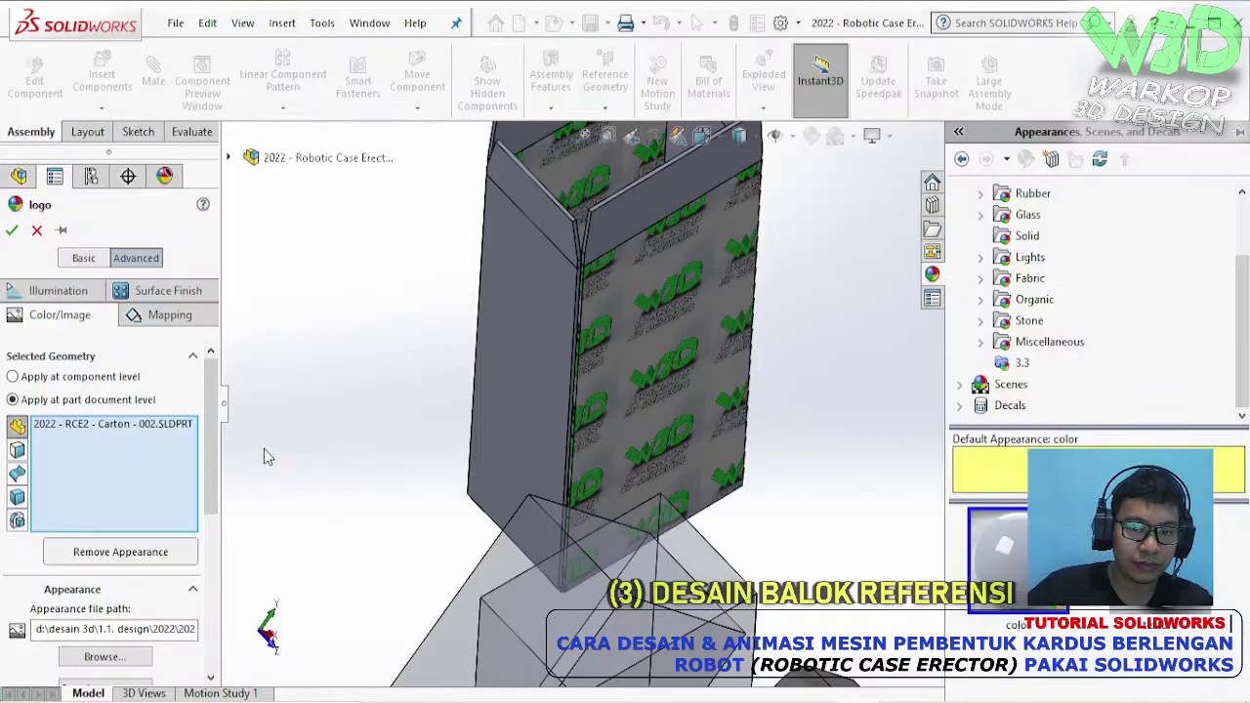
left_click(176, 322)
left_click_drag(210, 429, 222, 583)
- Reduce the logo texture to about 70 mm wide and 65.7 mm high at fixed aspect ratio and accept the appearance
left_click(144, 584)
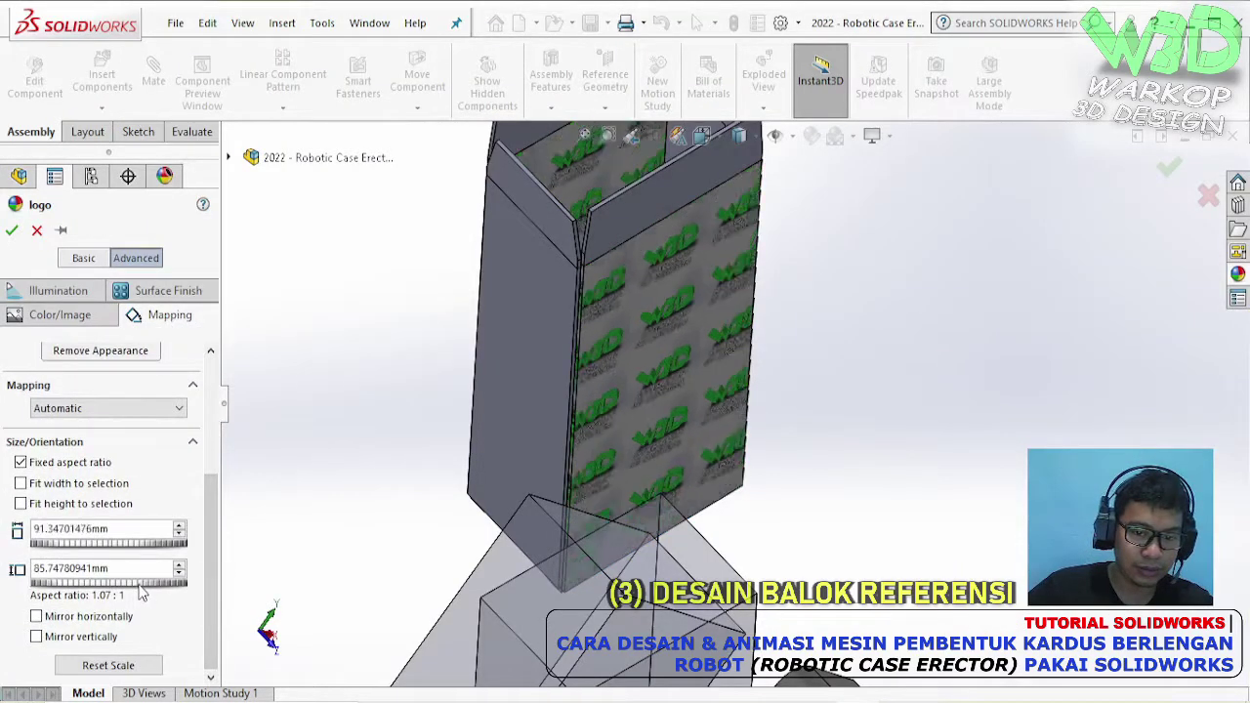
left_click(141, 584)
left_click(141, 584)
left_click(140, 584)
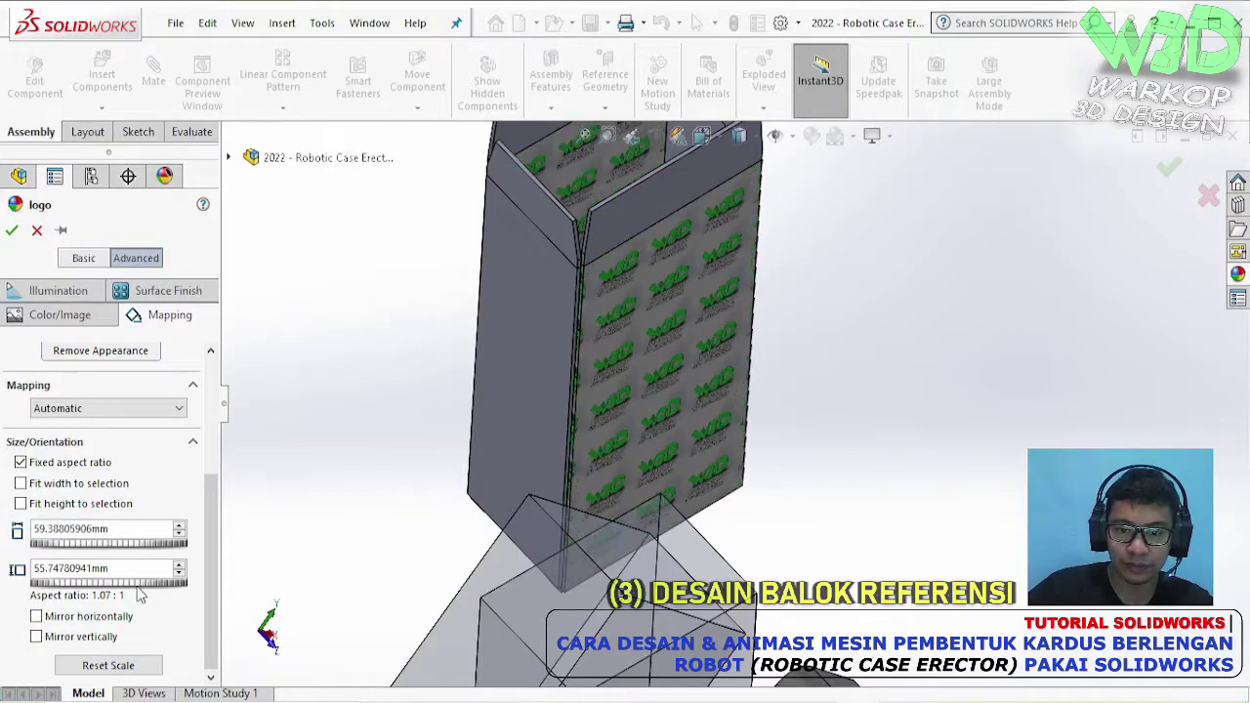
left_click(140, 591)
left_click(142, 592)
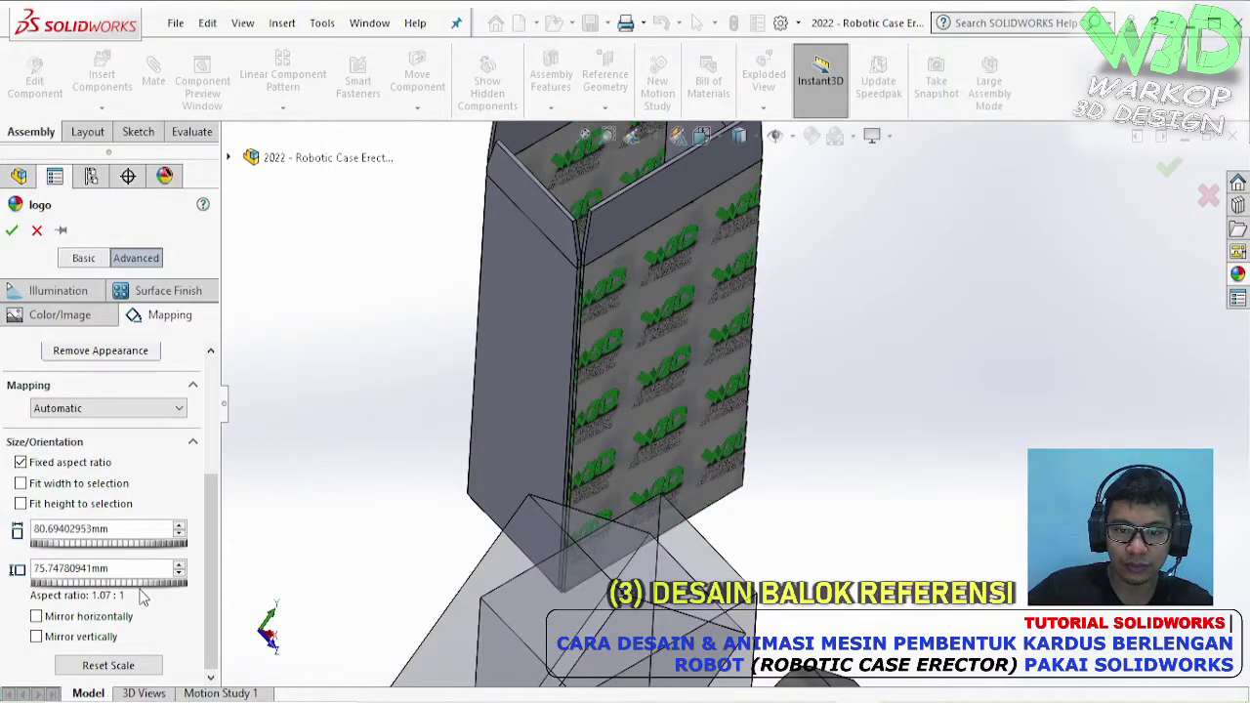
left_click_drag(141, 590, 140, 592)
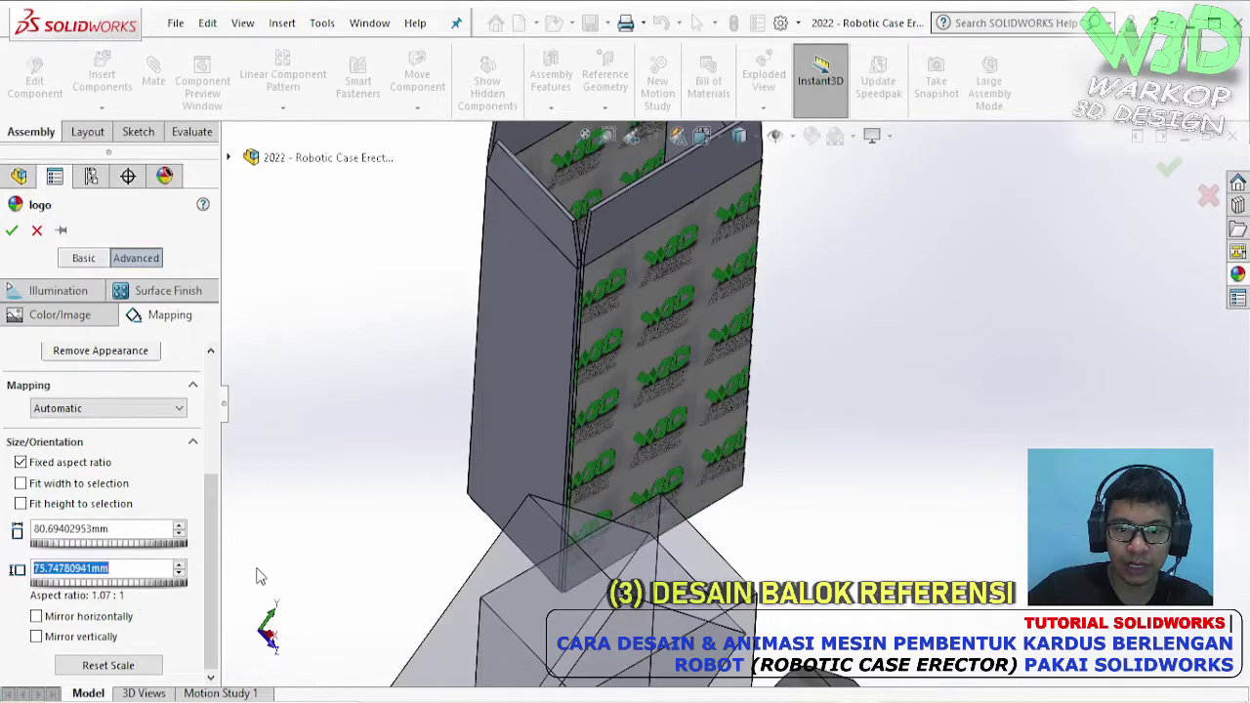
scroll(660, 374, "down", 4)
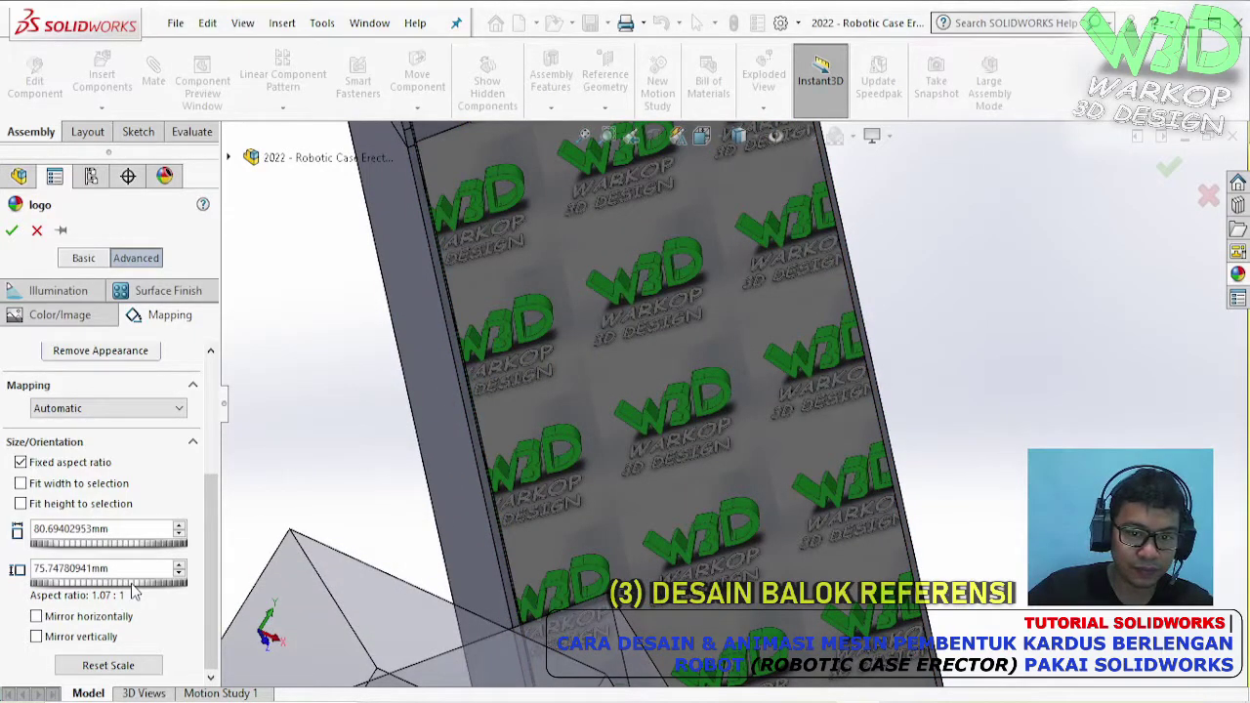
scroll(130, 585, "down", 1)
scroll(712, 371, "up", 3)
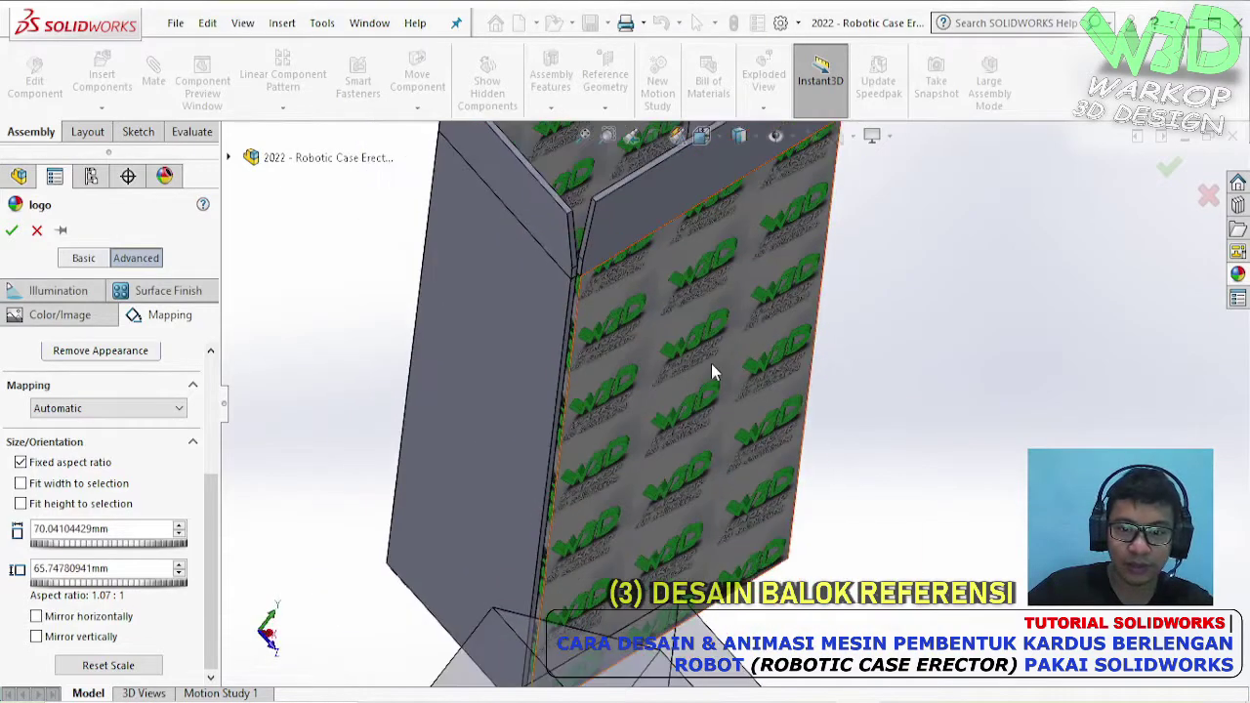
middle_click_drag(713, 371, 455, 419)
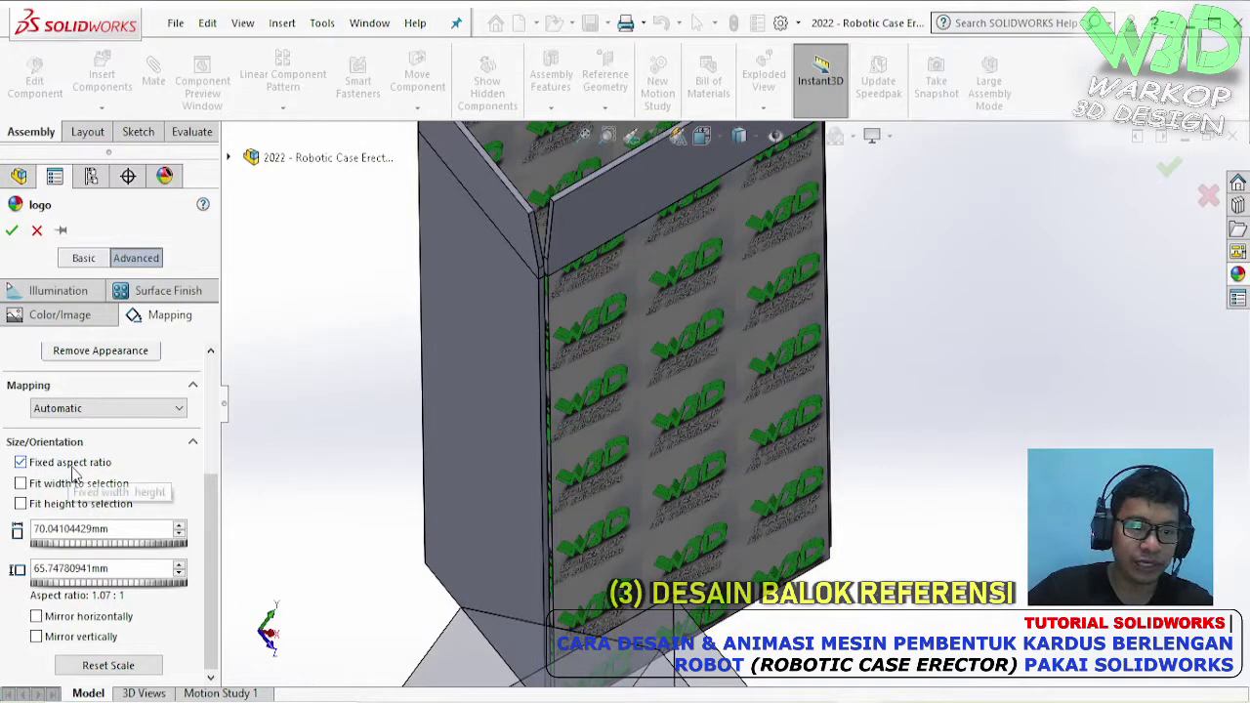
left_click(11, 231)
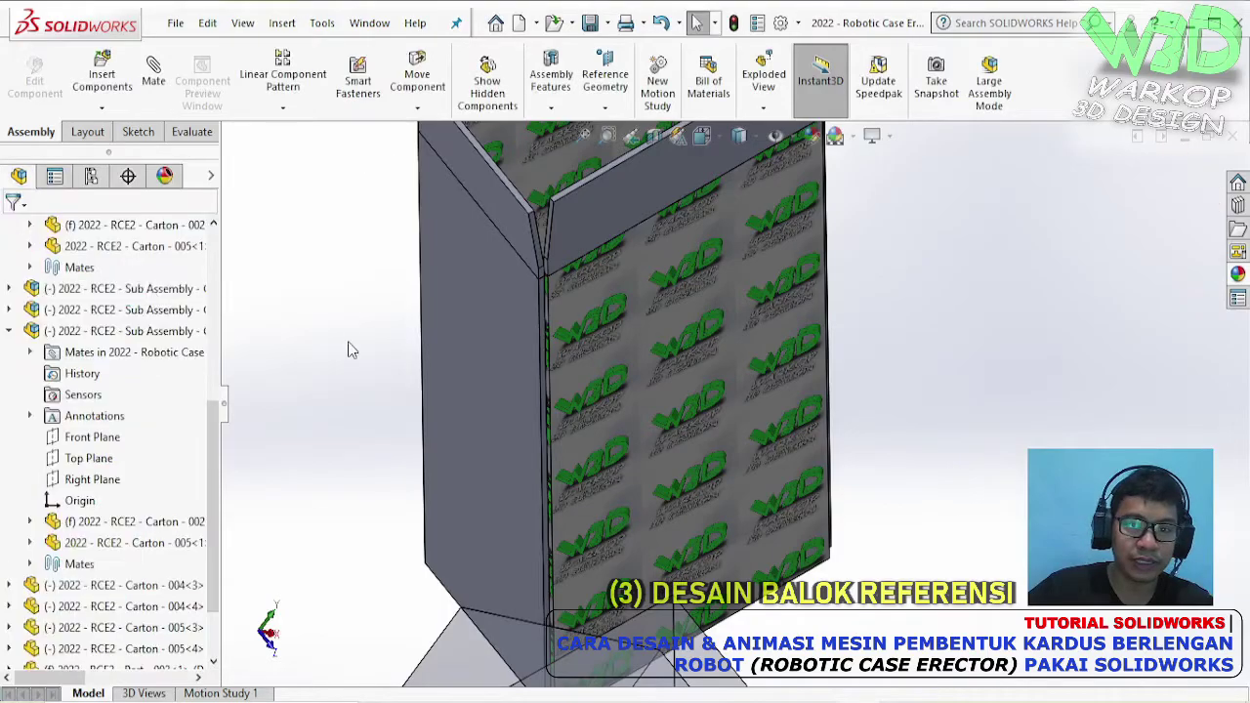
- Copy the logo appearance from the Carton - 002 panel
scroll(684, 370, "up", 3)
middle_click_drag(683, 371, 815, 390)
scroll(727, 444, "down", 2)
scroll(816, 390, "up", 2)
scroll(800, 361, "down", 3)
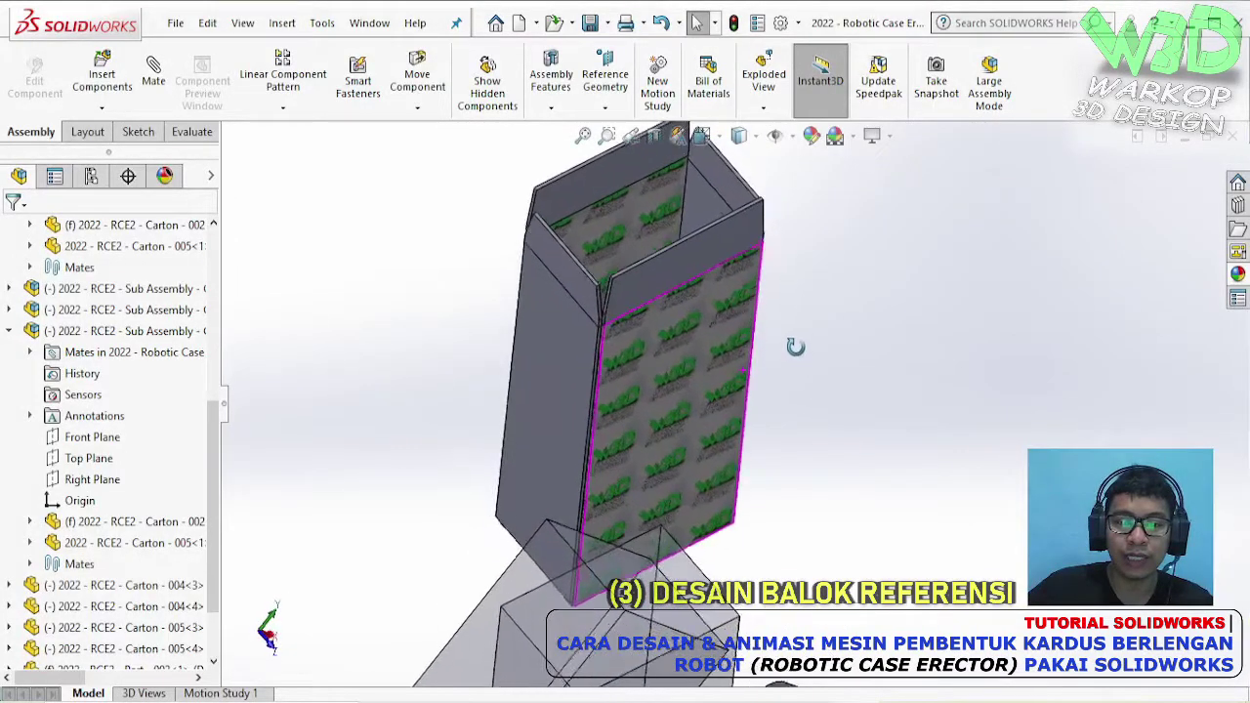
scroll(795, 349, "down", 3)
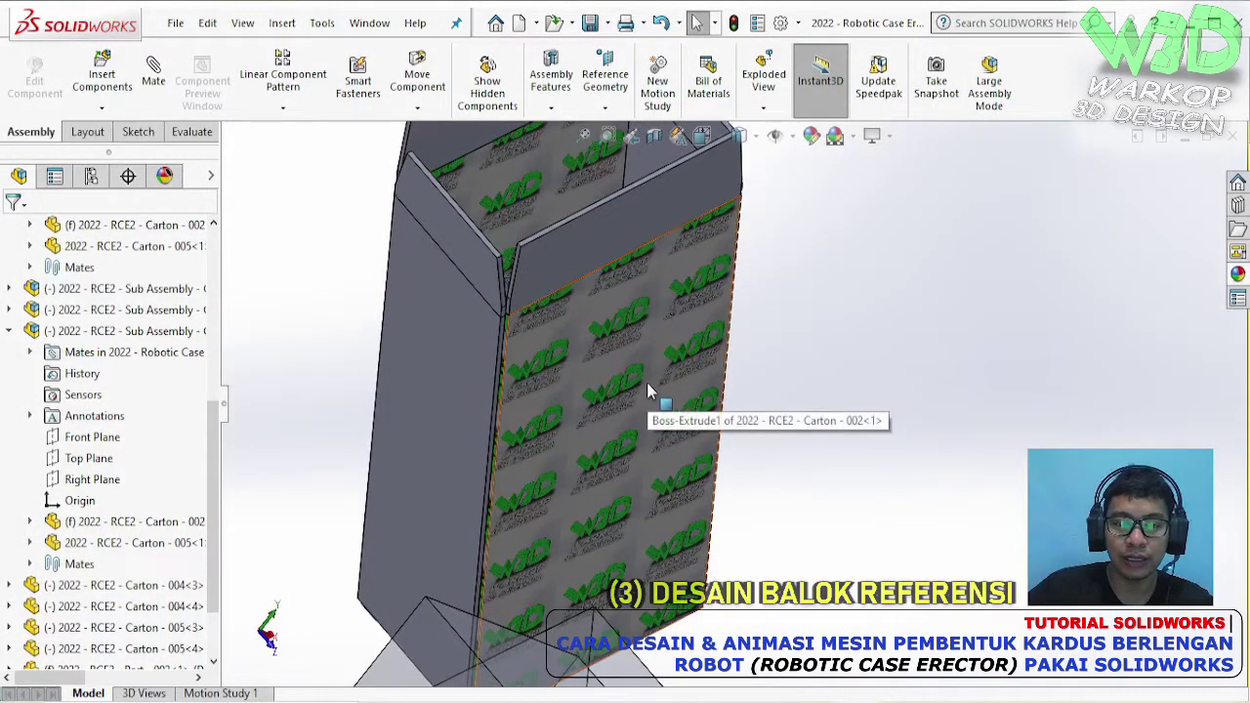
left_click(647, 387)
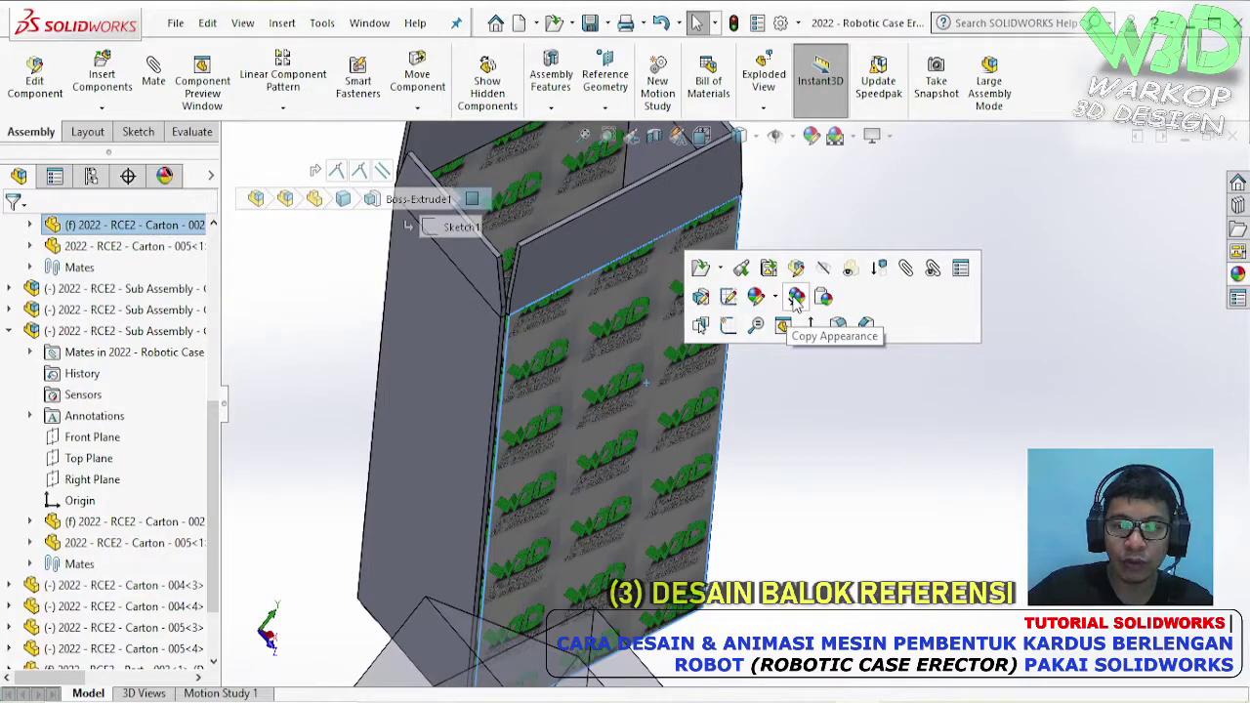
key("Escape")
- Paste the logo appearance onto the adjacent carton side panel at part level, Carton - 003
middle_click_drag(647, 382, 552, 380)
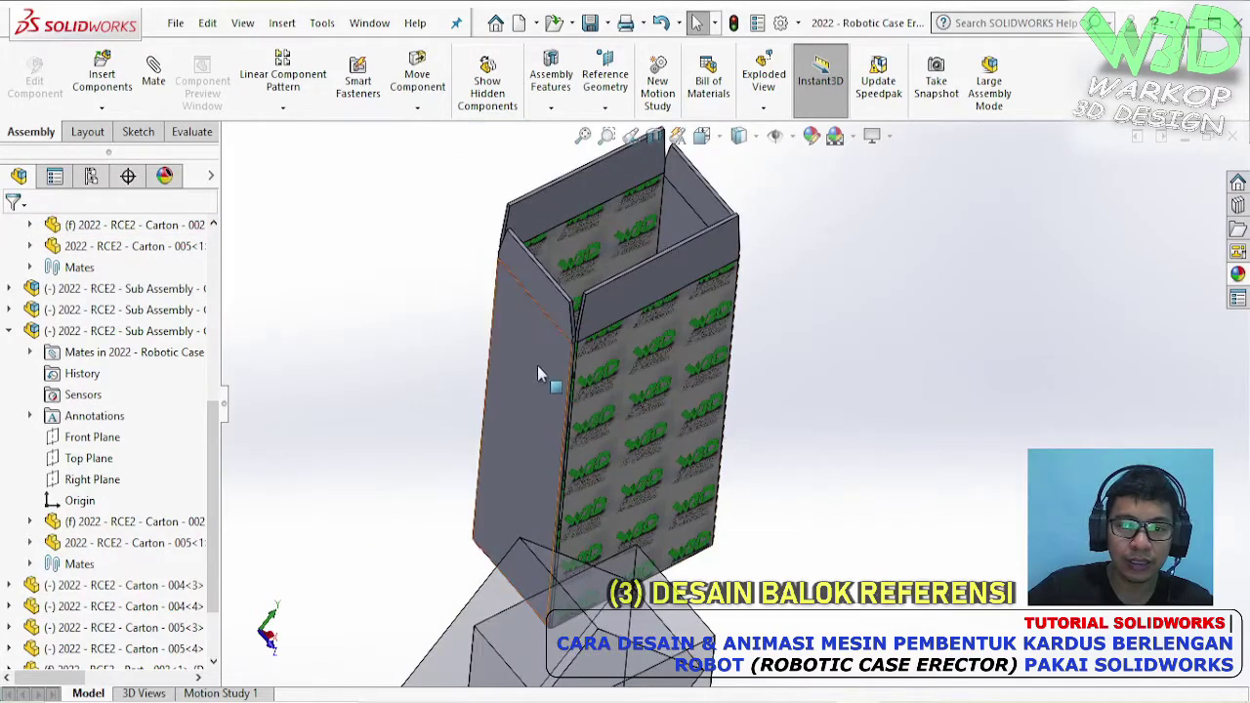
scroll(533, 369, "down", 2)
left_click(545, 363)
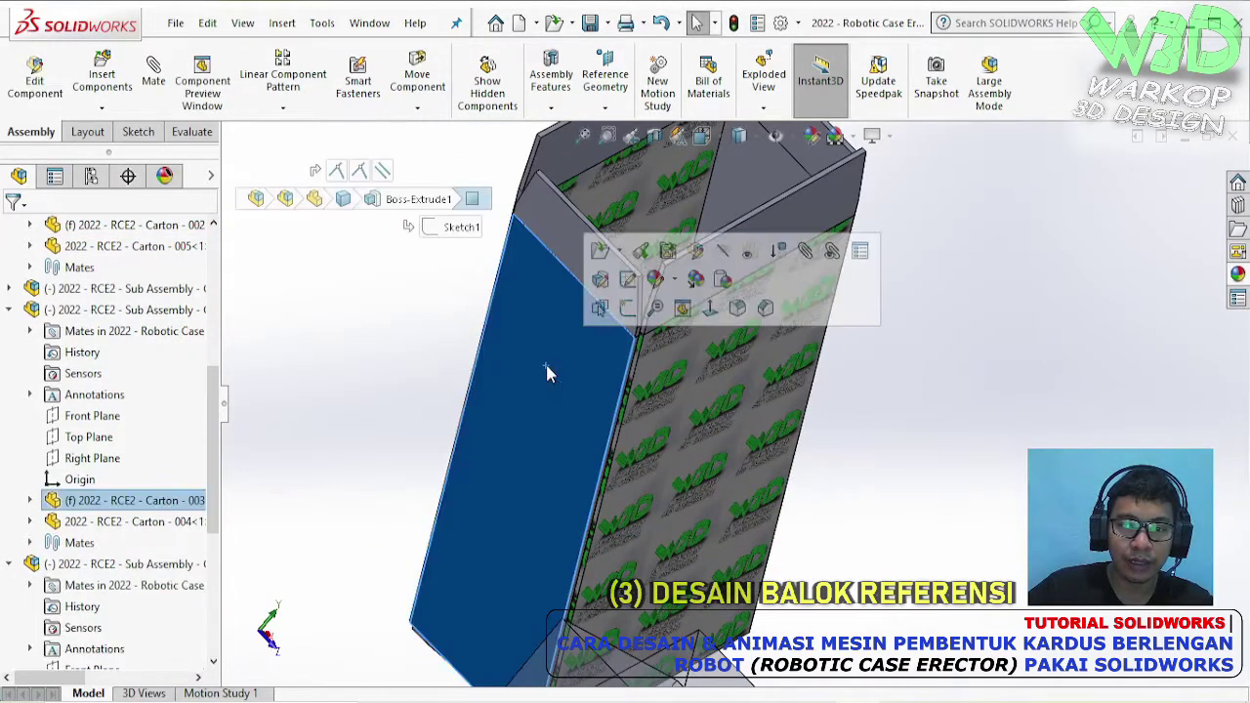
left_click(722, 280)
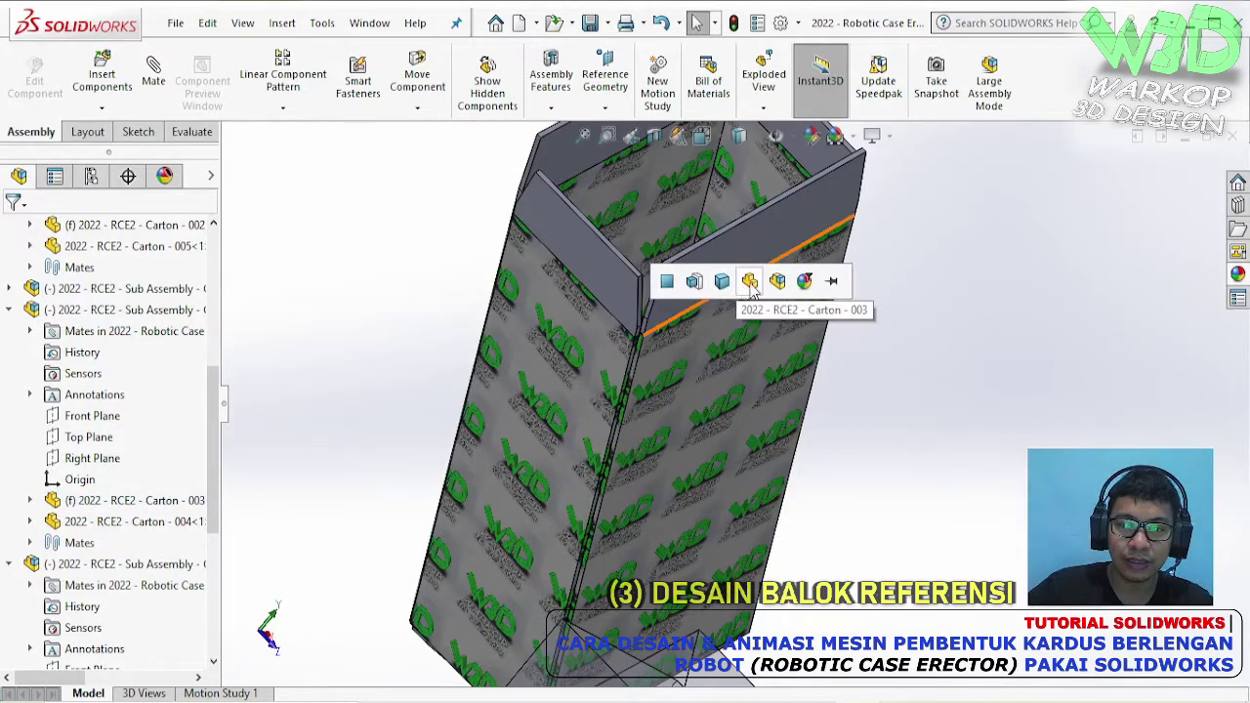
- Paste the copied logo appearance onto the two front top flaps, Carton - 004 and Carton - 005, at part level
middle_click_drag(683, 420, 644, 338)
left_click(571, 330)
key("s")
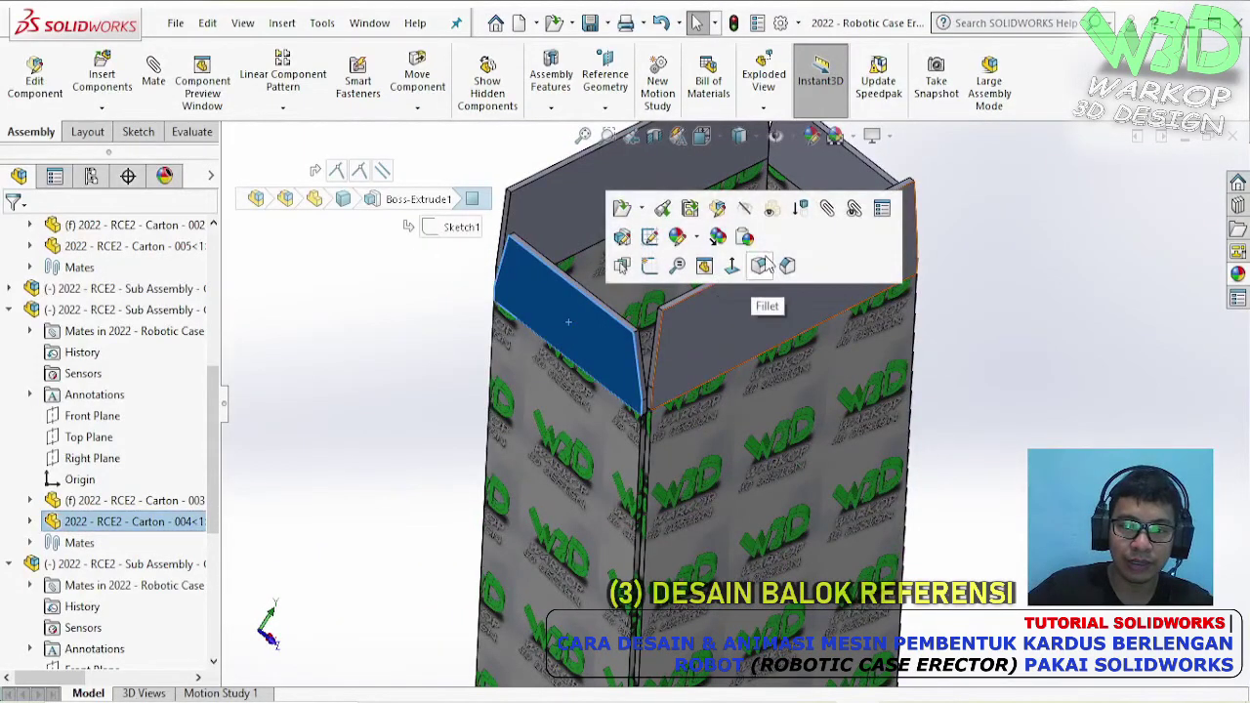
key("Escape")
left_click(752, 308)
key("s")
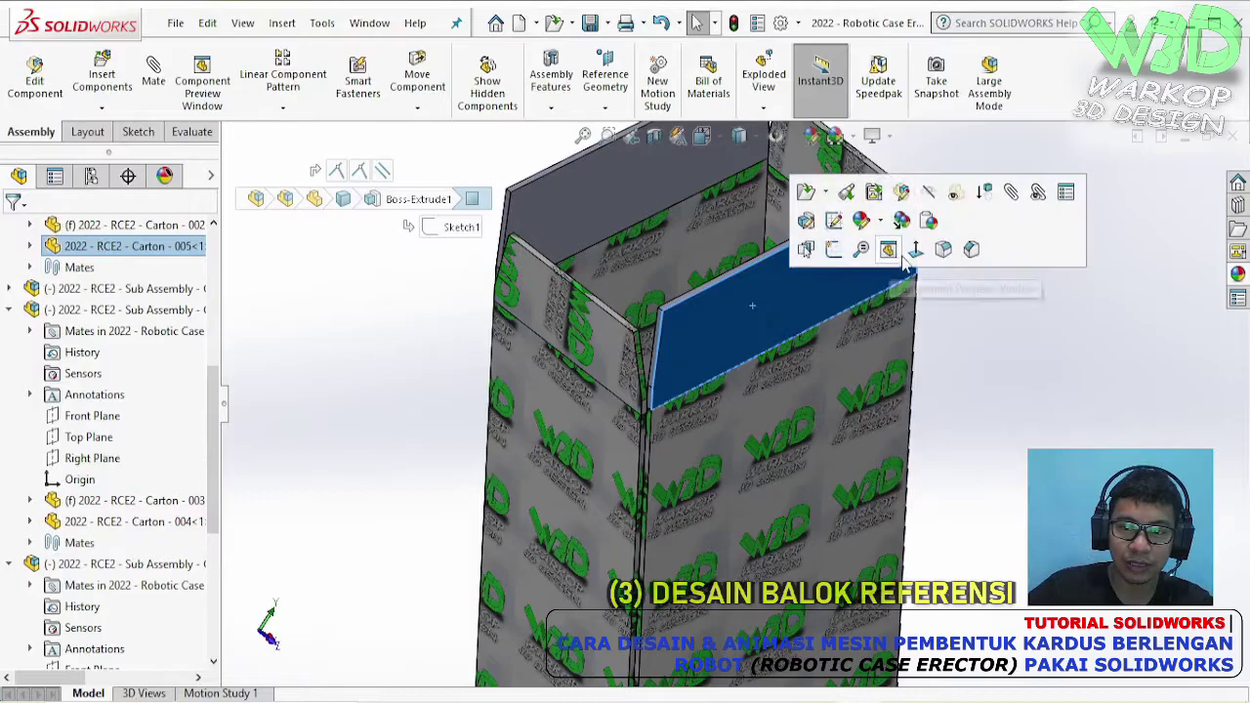
left_click(927, 224)
left_click(946, 232)
- Examine the logo texture on all carton sides, edges and flaps from several angles
scroll(766, 402, "up", 3)
middle_click_drag(746, 410, 671, 520)
scroll(671, 521, "down", 5)
middle_click_drag(669, 576, 734, 532)
scroll(742, 596, "down", 5)
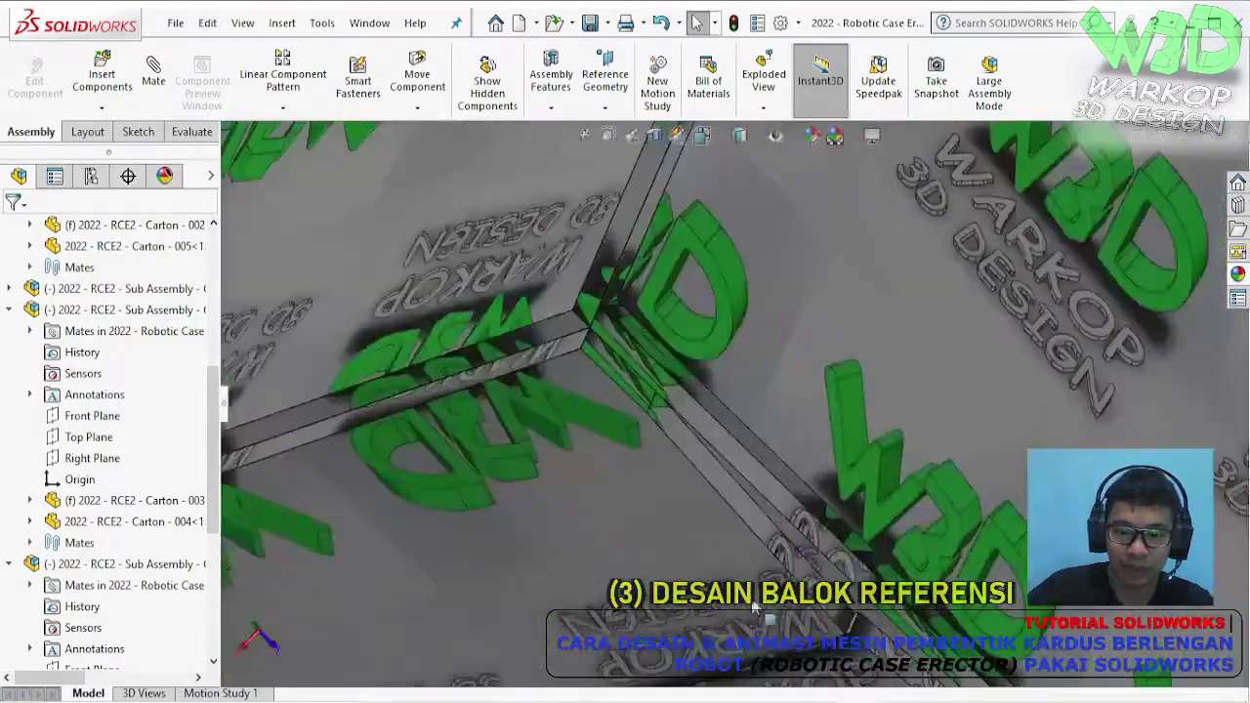
middle_click_drag(750, 607, 820, 493)
scroll(726, 421, "up", 6)
scroll(635, 469, "up", 3)
middle_click_drag(726, 420, 762, 349)
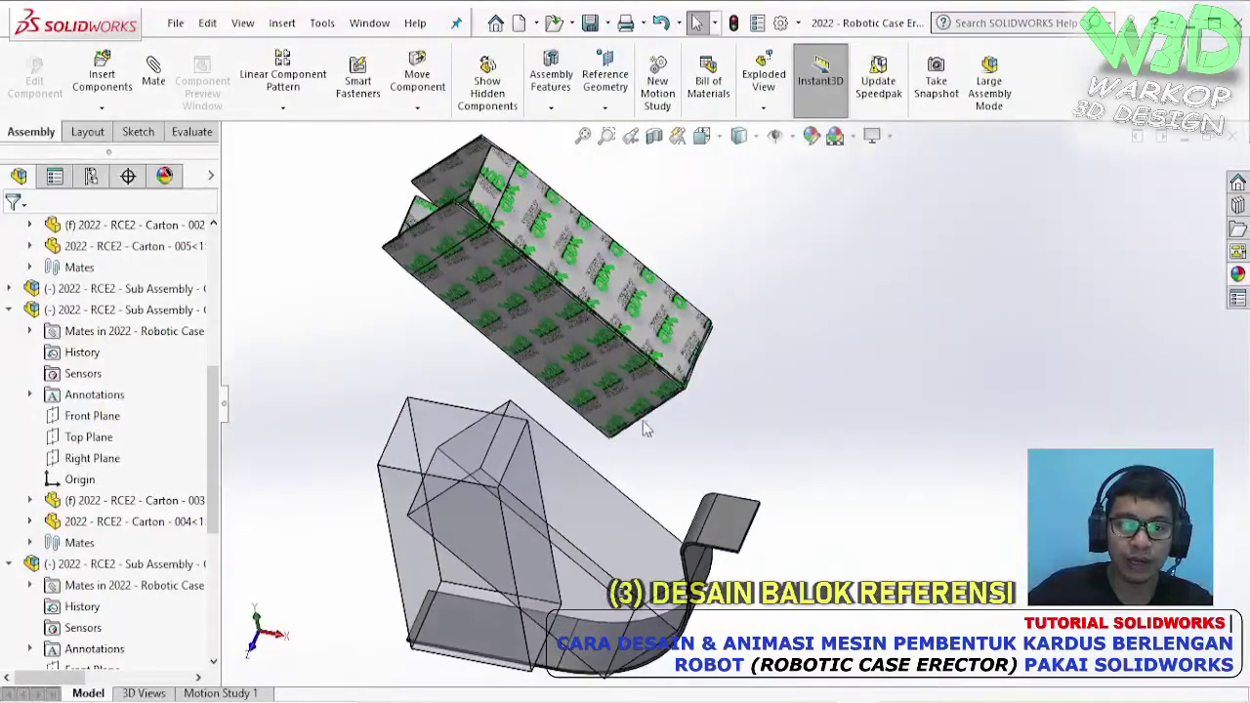
scroll(522, 252, "down", 5)
middle_click_drag(522, 252, 564, 344)
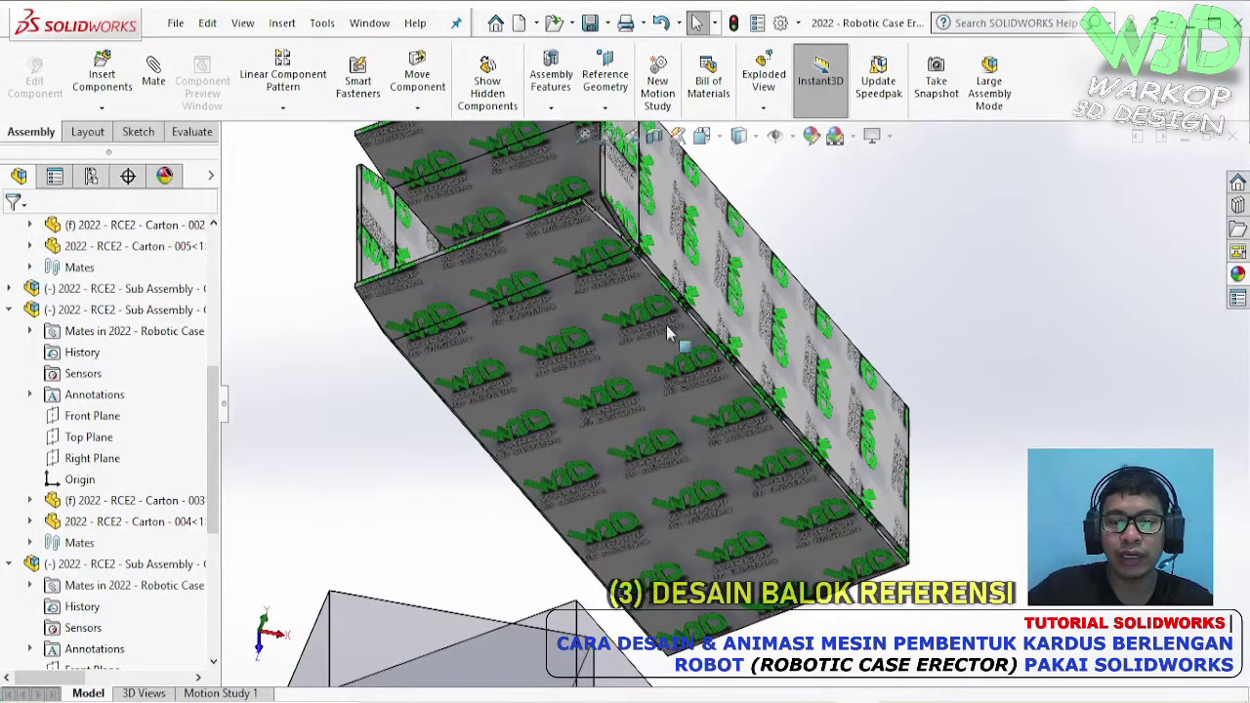
scroll(793, 425, "up", 6)
middle_click_drag(775, 481, 808, 469)
middle_click_drag(775, 492, 673, 377)
middle_click_drag(710, 435, 789, 351)
scroll(563, 328, "down", 2)
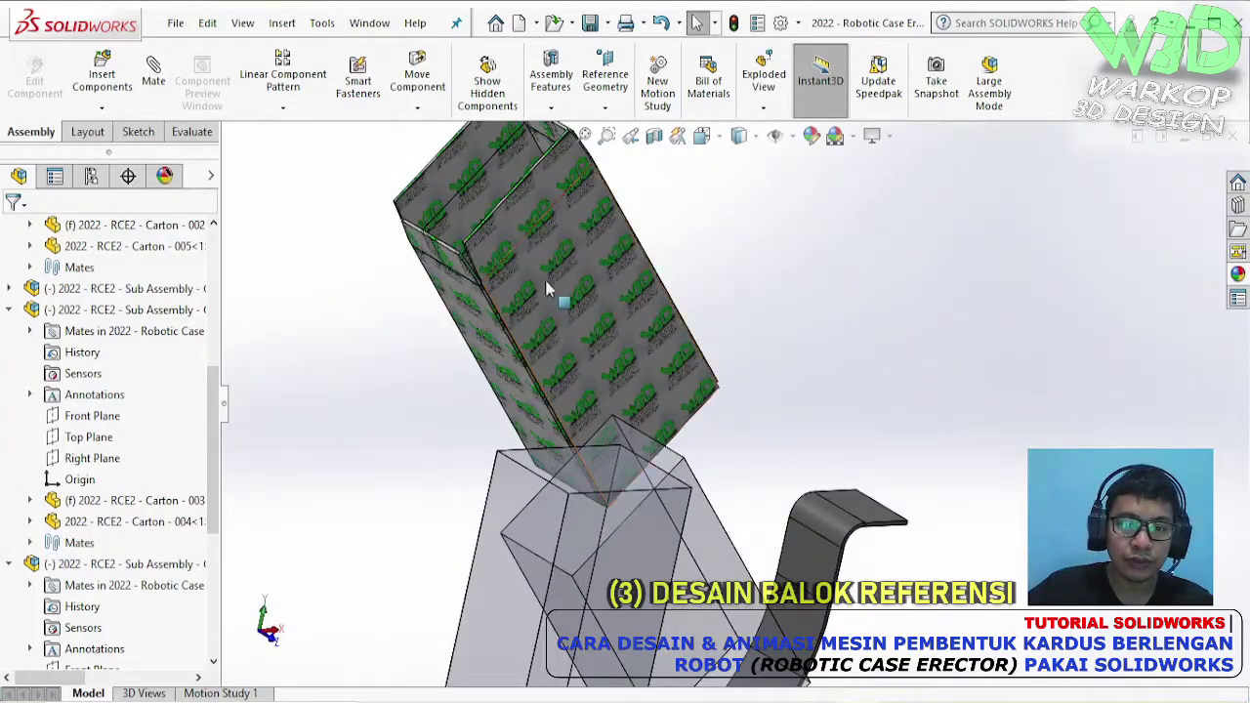
middle_click_drag(591, 299, 659, 283)
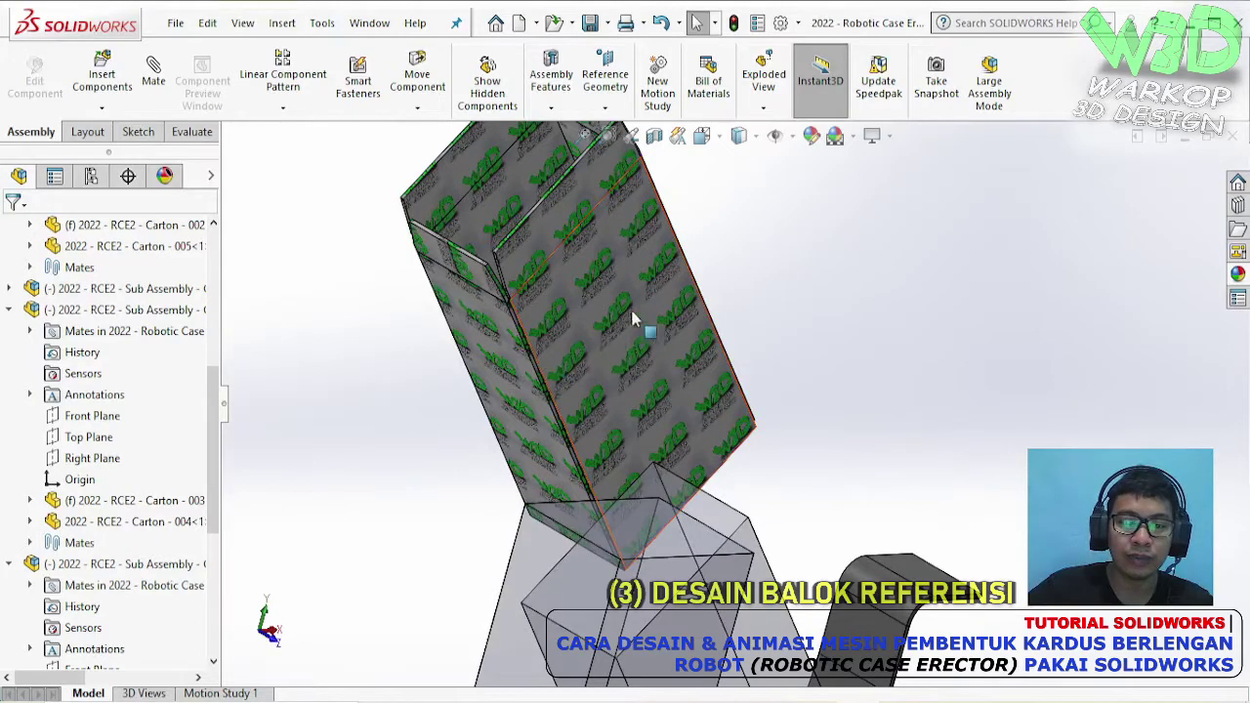
mouse_move(601, 333)
middle_mouse_down()
mouse_move(566, 334)
mouse_move(667, 362)
mouse_move(672, 343)
mouse_move(606, 310)
middle_mouse_up()
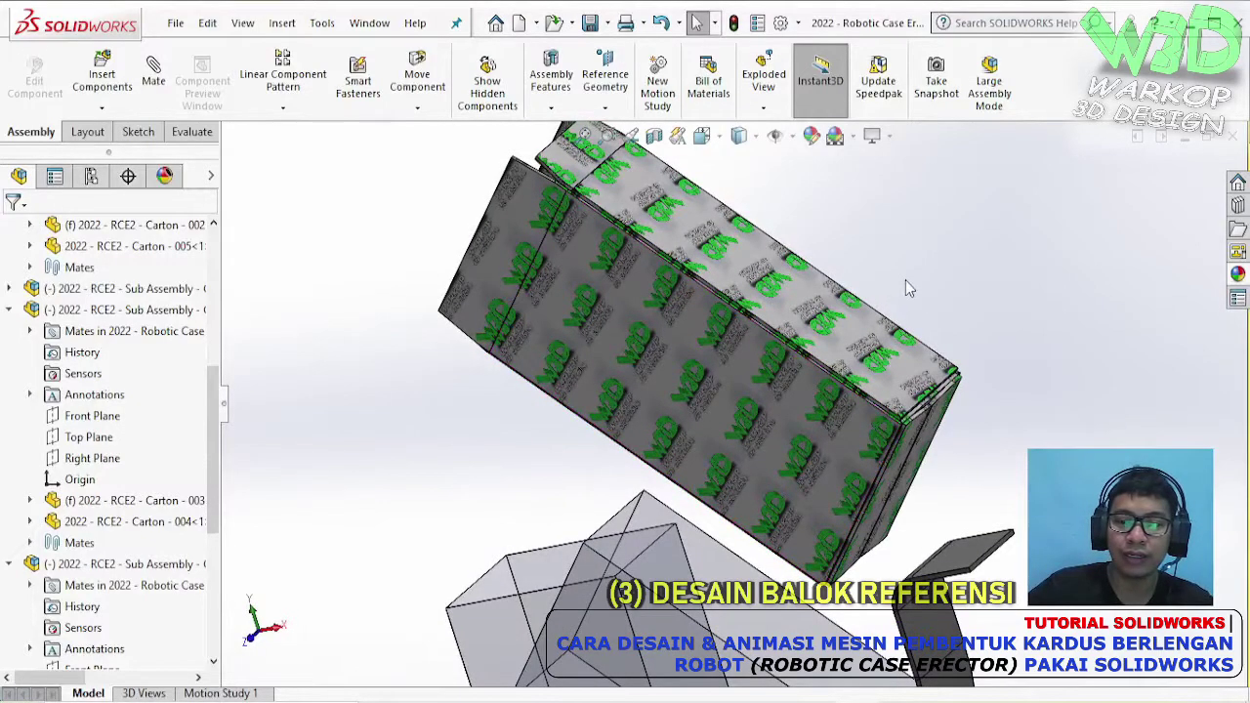
middle_click_drag(904, 281, 892, 273)
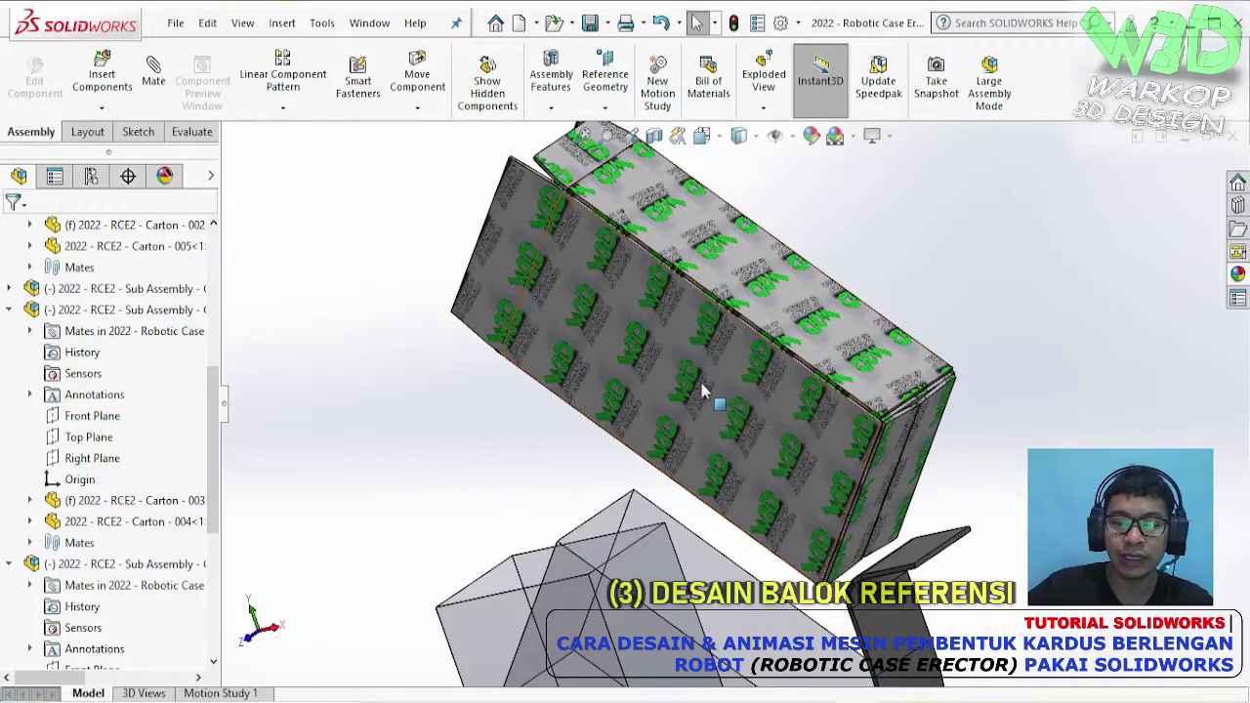
middle_click_drag(672, 337, 832, 466)
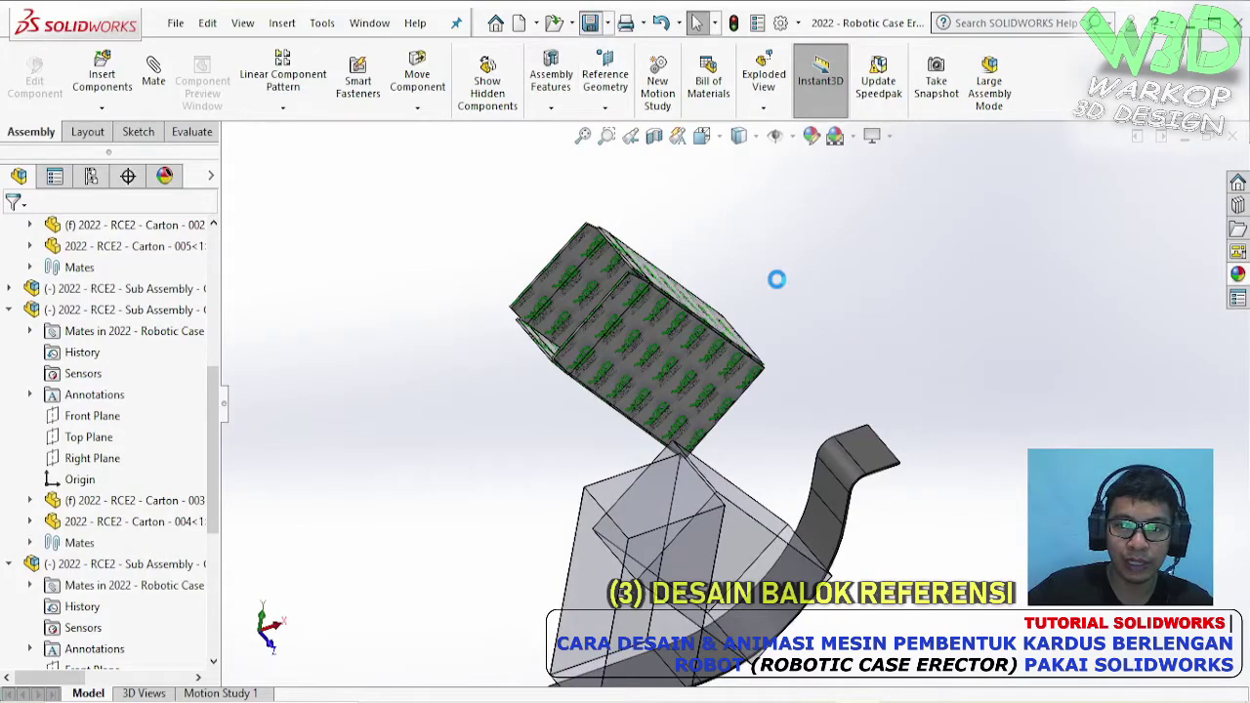
middle_click_drag(776, 279, 933, 520)
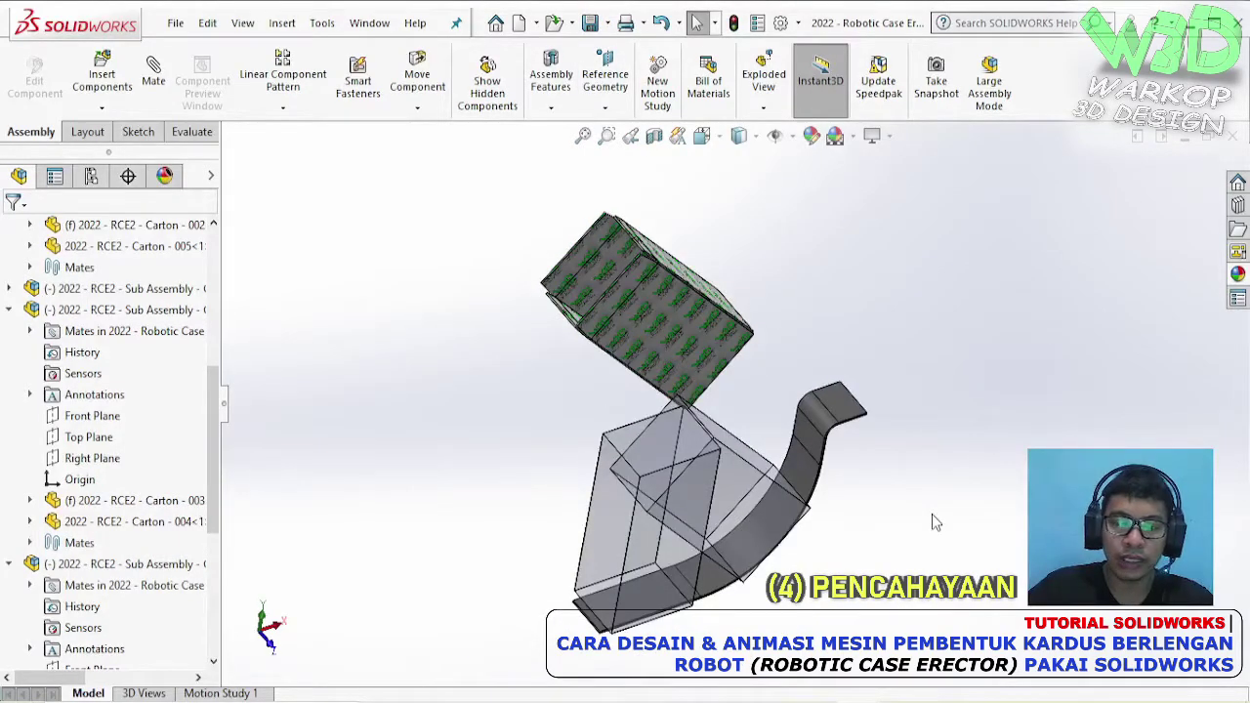
- List the scene's lights and add a spot light to the assembly
left_click(165, 176)
middle_click_drag(836, 444, 771, 442)
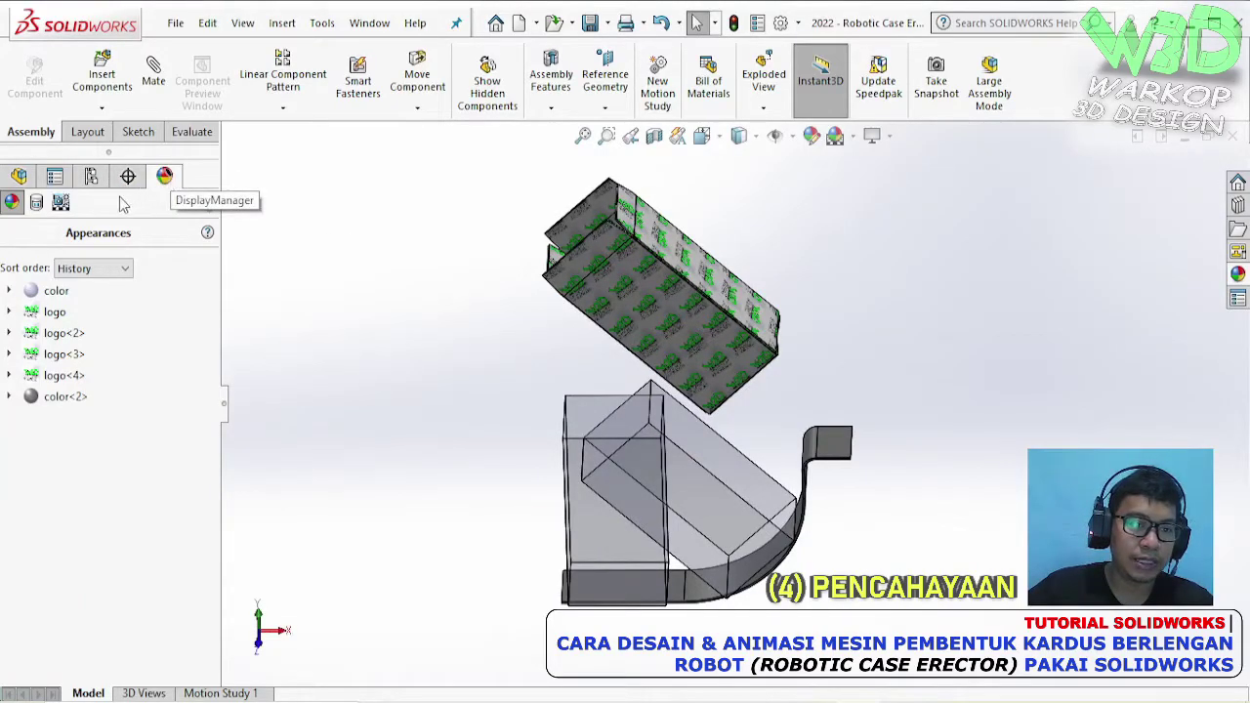
left_click(60, 203)
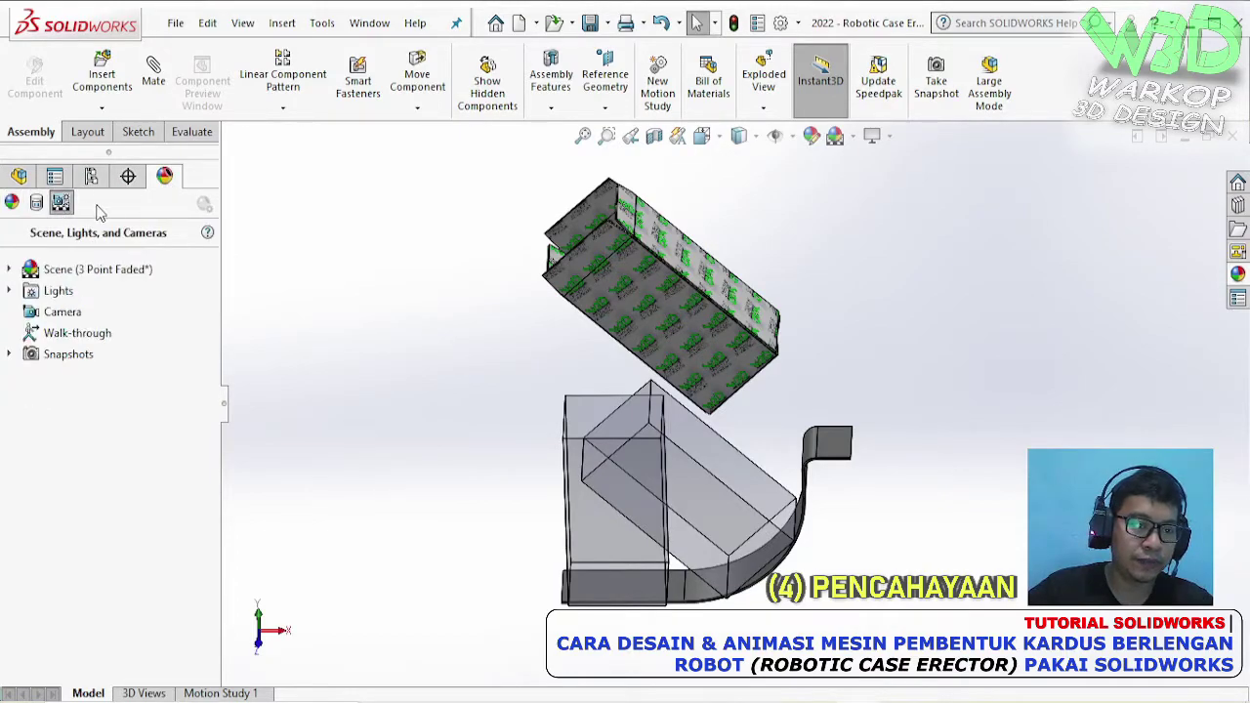
left_click(10, 292)
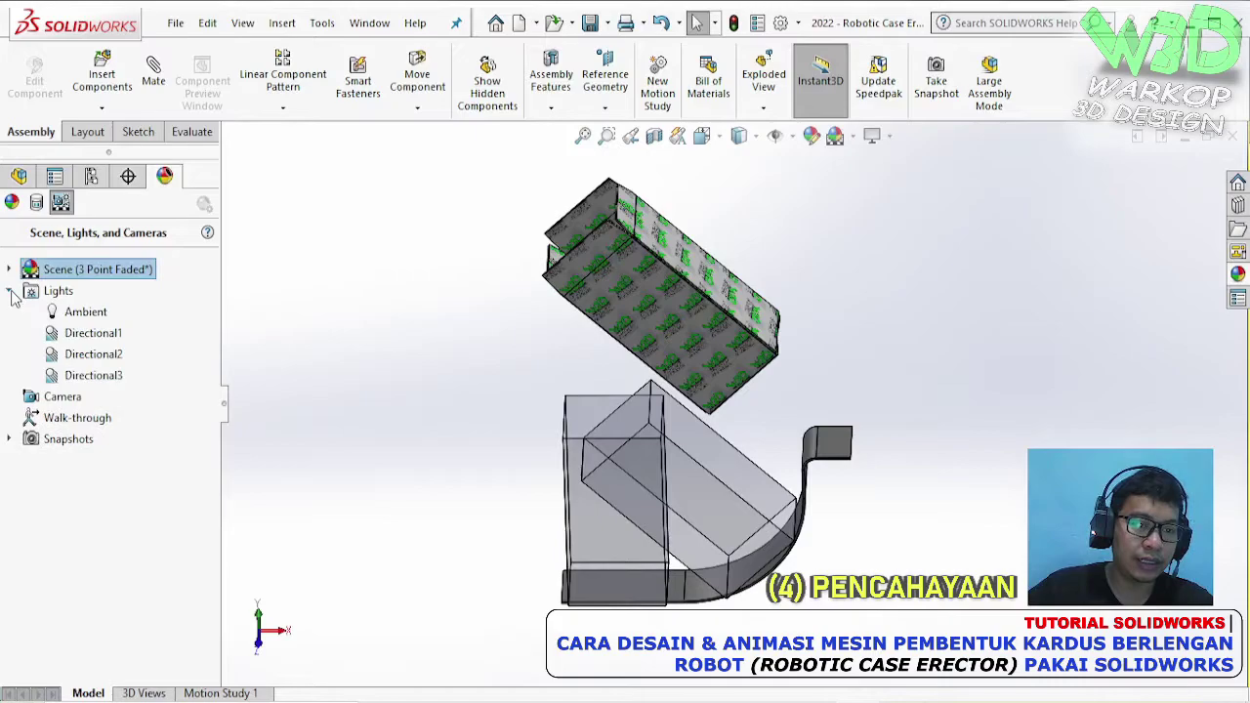
right_click(110, 357)
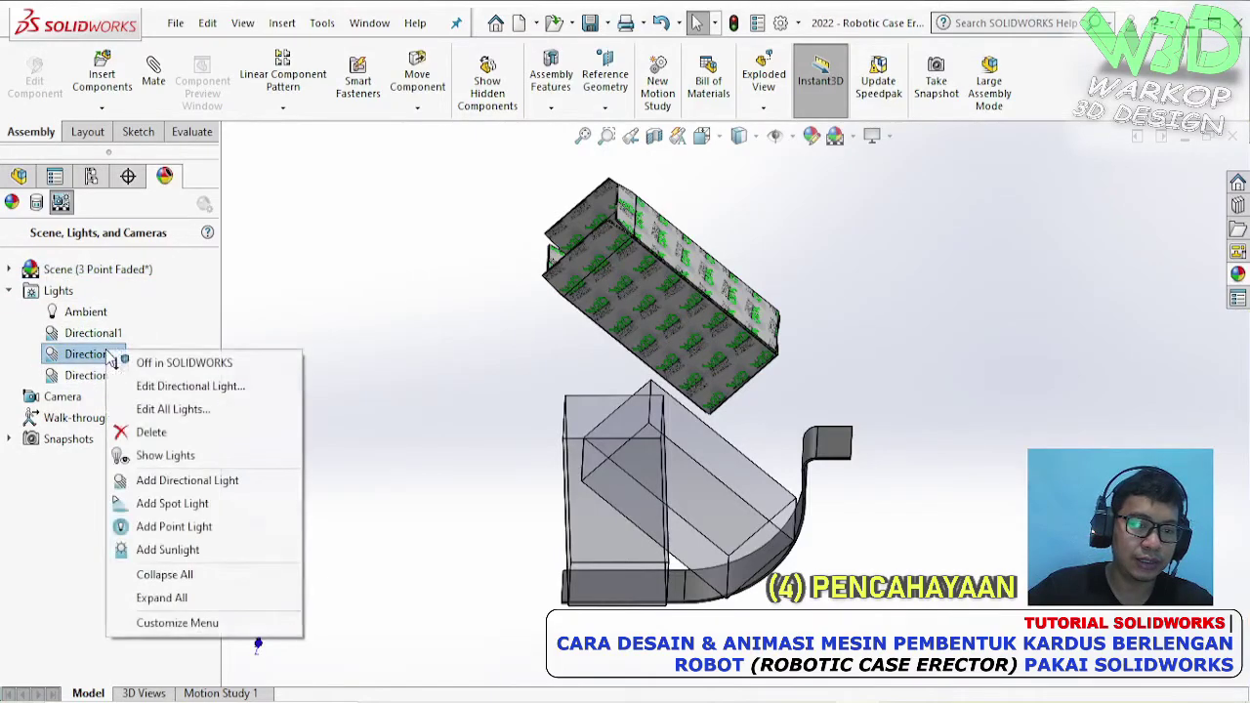
left_click(159, 505)
- Position the spot light in front of the carton and guide so it shines on them, at X about -1557 mm
middle_click_drag(644, 410, 710, 517)
left_click_drag(664, 527, 530, 489)
middle_click_drag(530, 488, 603, 439)
left_click_drag(586, 407, 551, 318)
middle_click_drag(552, 319, 771, 444)
scroll(728, 403, "down", 5)
scroll(703, 449, "up", 5)
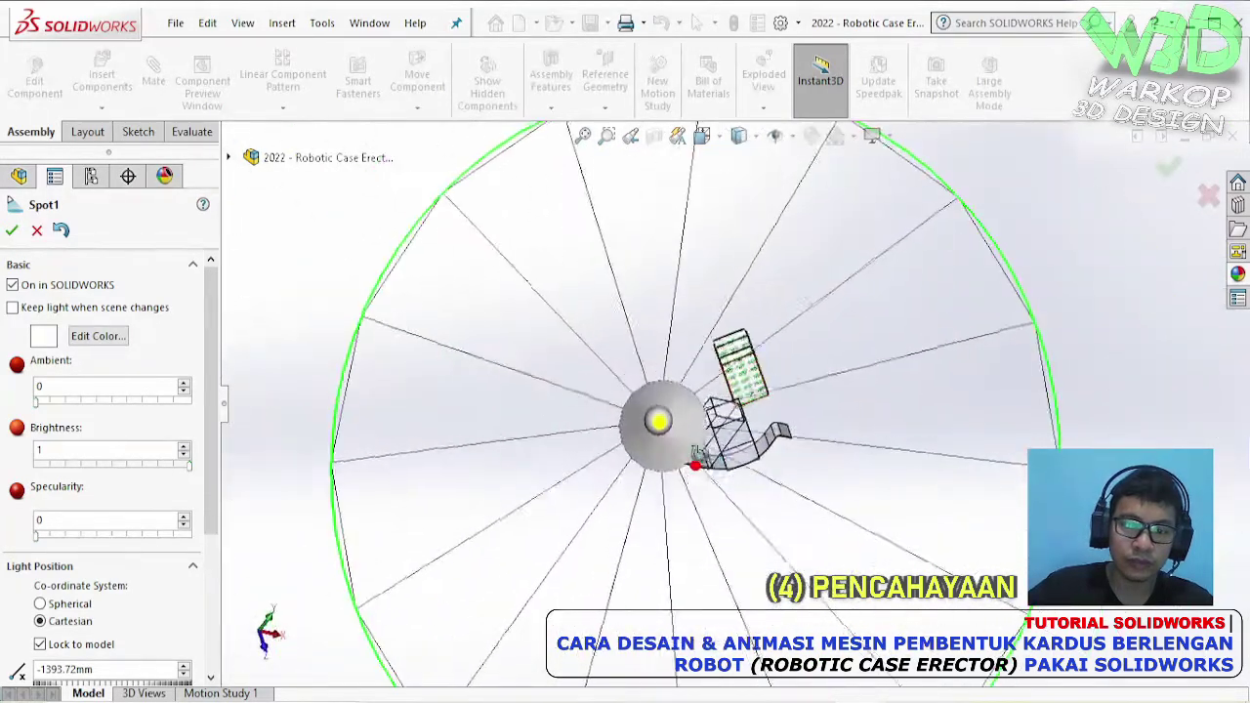
middle_click_drag(695, 449, 641, 533)
left_click_drag(576, 527, 552, 503)
scroll(683, 399, "down", 3)
middle_click_drag(684, 398, 615, 332)
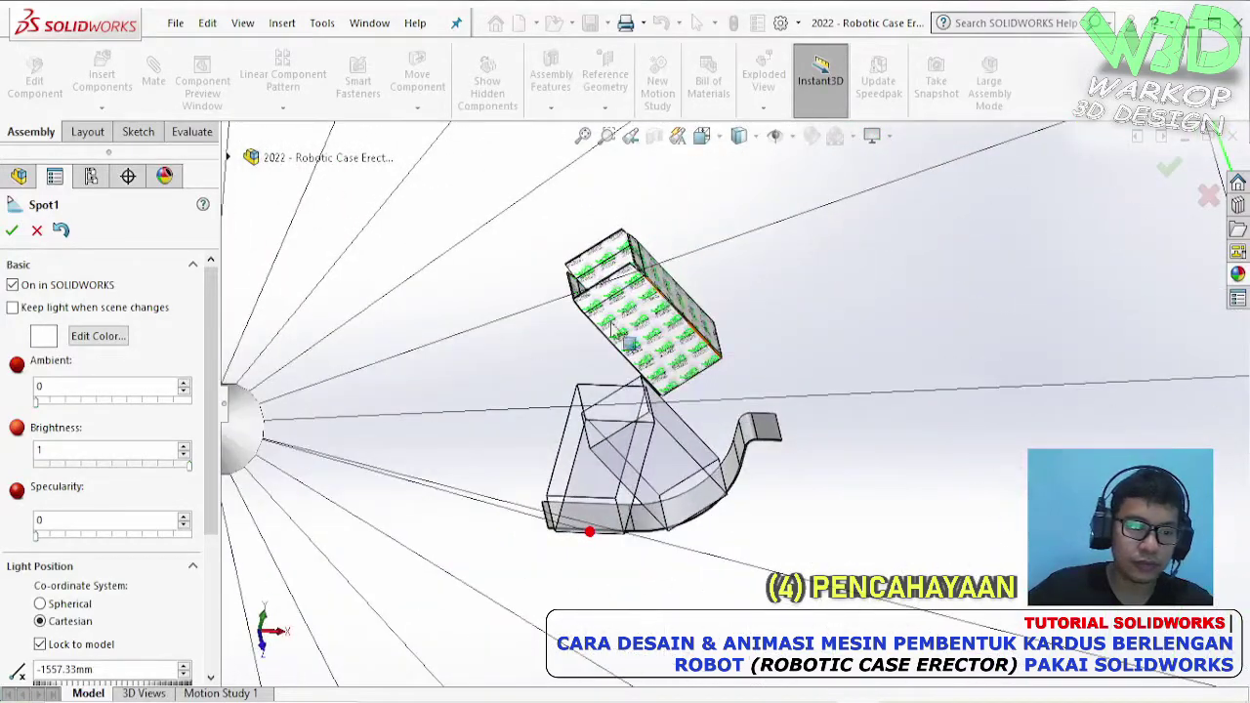
- Set the spot light's brightness to 0.8 and accept the light
double_click(42, 448)
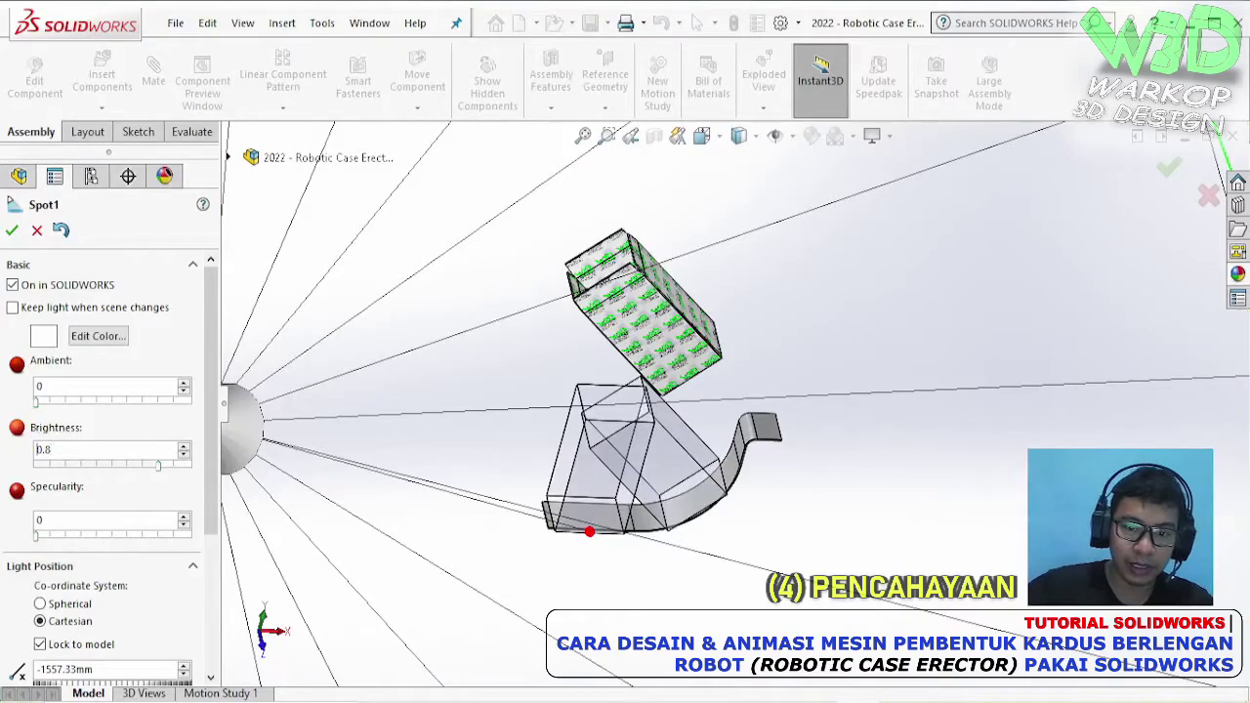
middle_click_drag(668, 422, 613, 357)
left_click(12, 230)
- Add a second spot light to the scene for the carton's opposite side
middle_click_drag(742, 430, 530, 298)
scroll(727, 391, "up", 3)
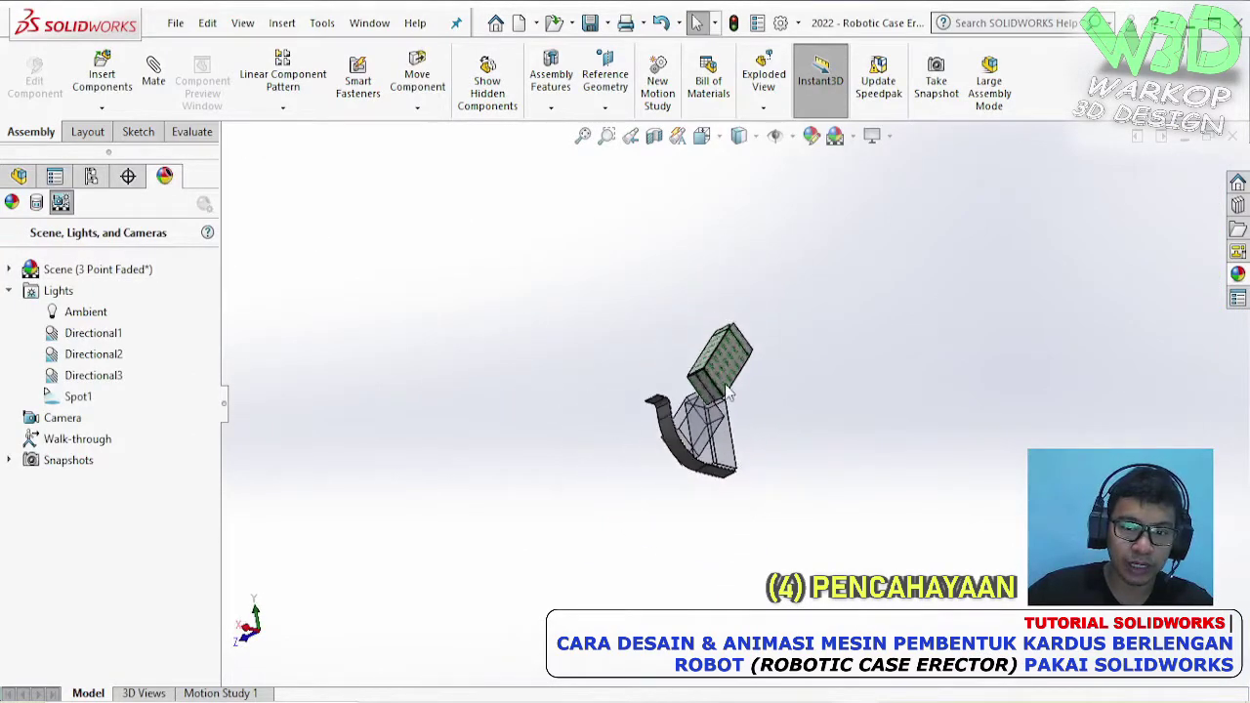
right_click(81, 381)
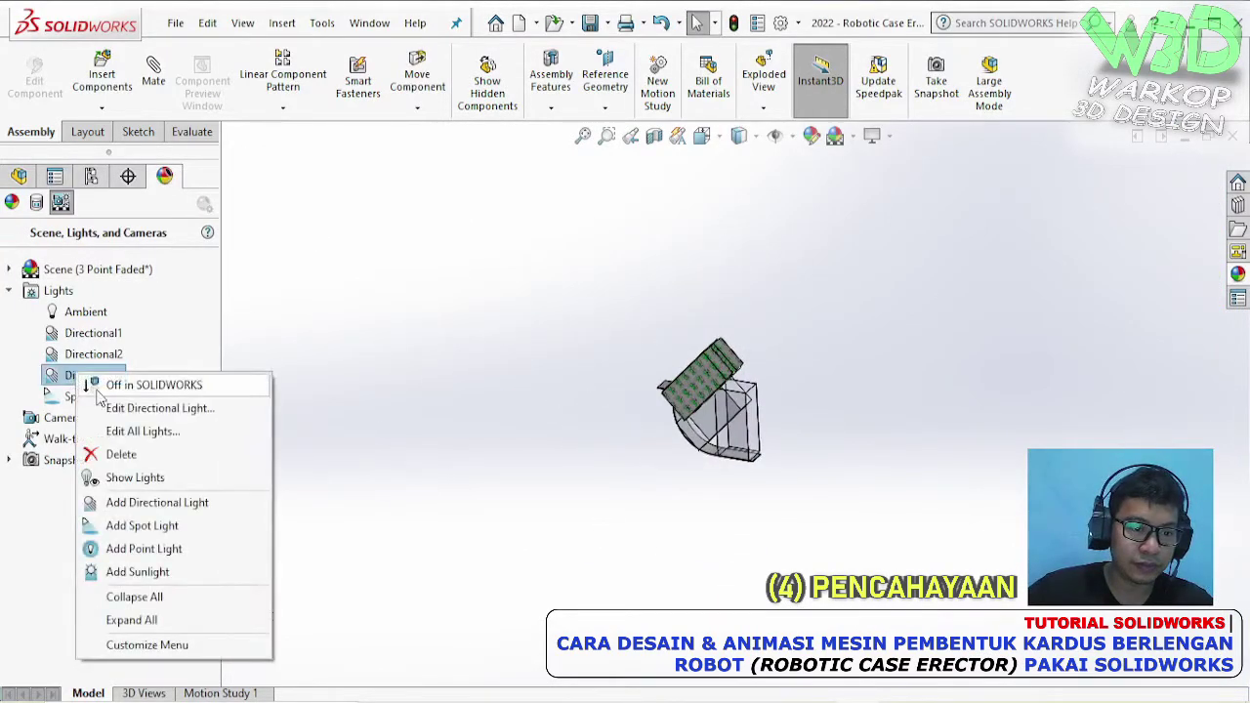
left_click(168, 529)
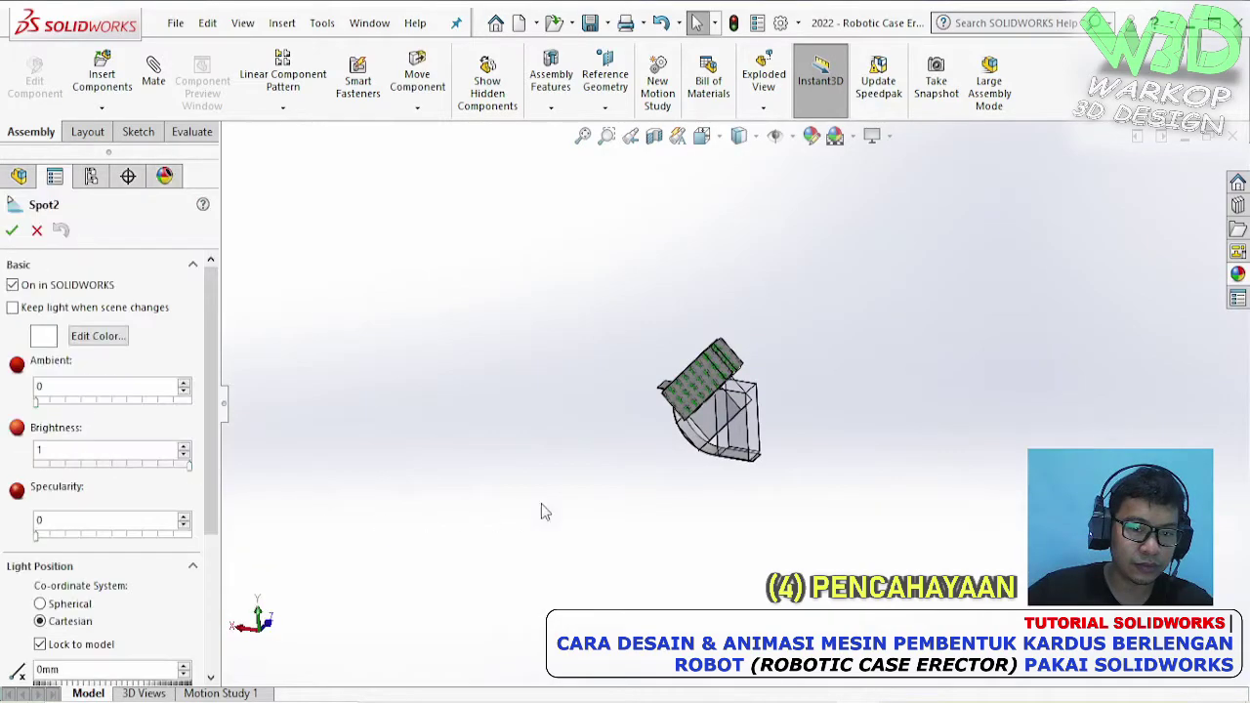
- Position the second spot light on the carton's opposite side at X about 1047 mm, reduce its brightness and accept it
middle_click_drag(522, 513, 669, 568)
left_click_drag(828, 278, 451, 535)
middle_click_drag(451, 535, 723, 264)
left_click_drag(570, 485, 760, 441)
middle_click_drag(760, 441, 689, 369)
scroll(689, 368, "up", 5)
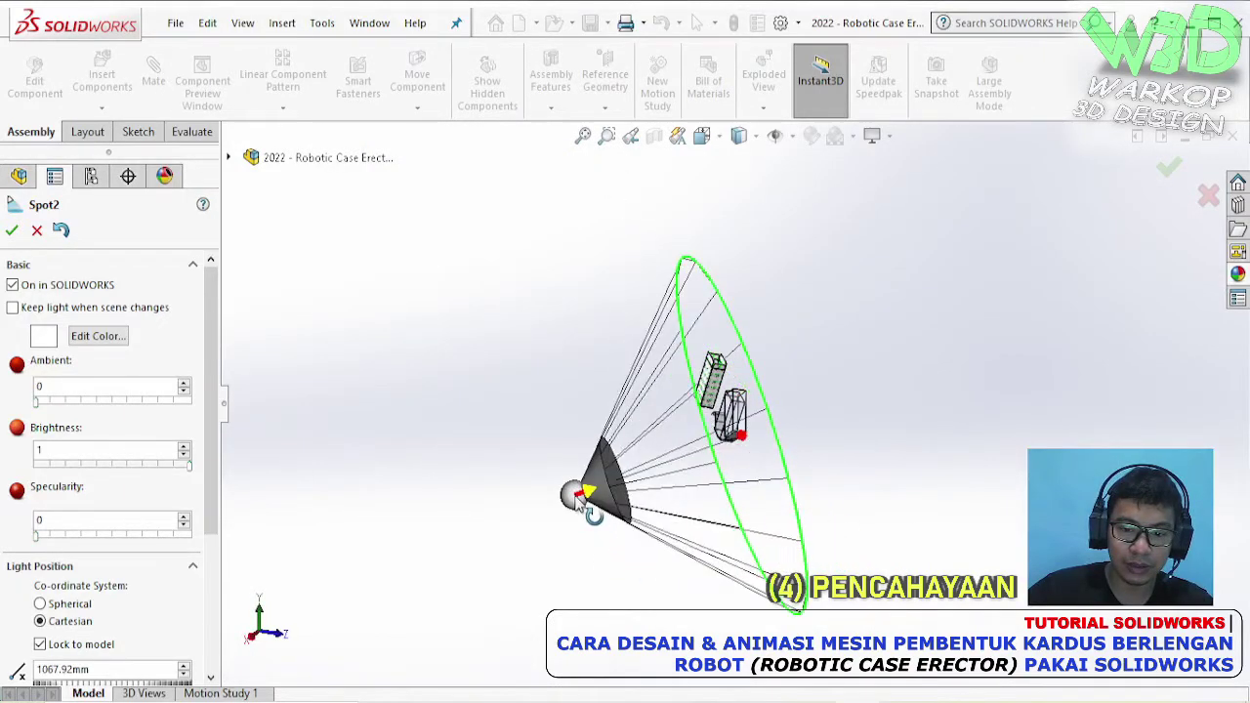
scroll(733, 345, "down", 10)
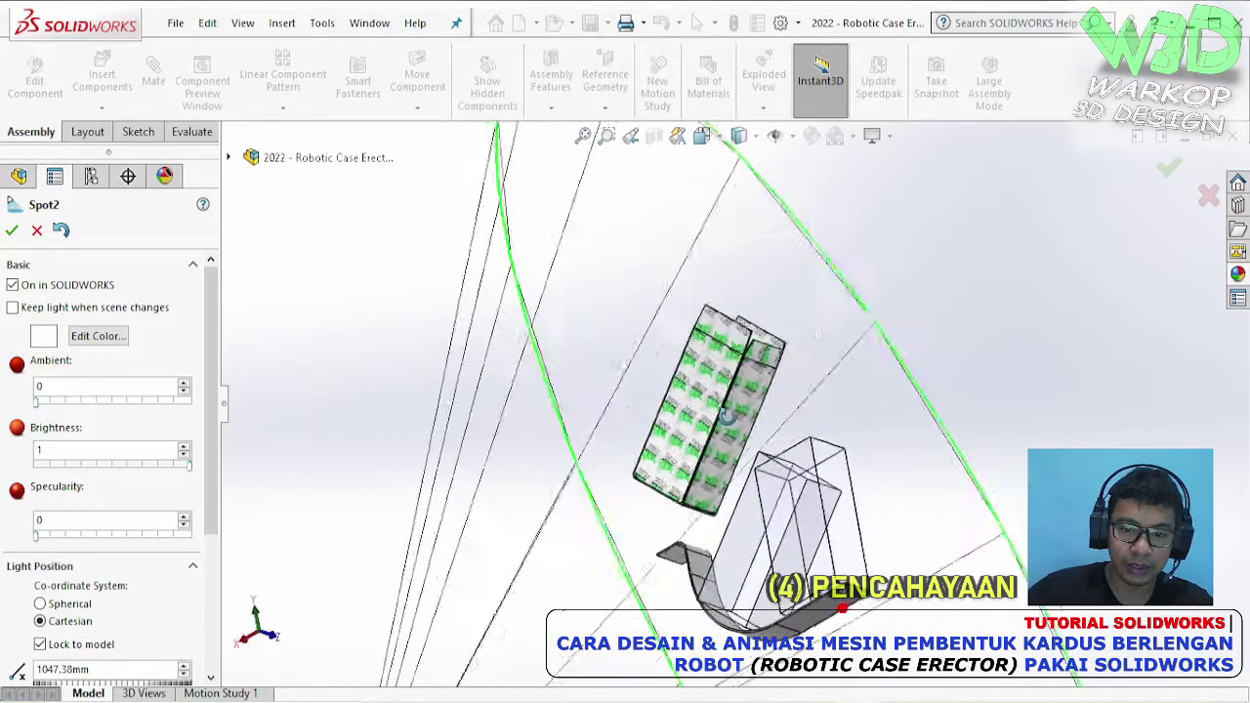
scroll(391, 487, "up", 5)
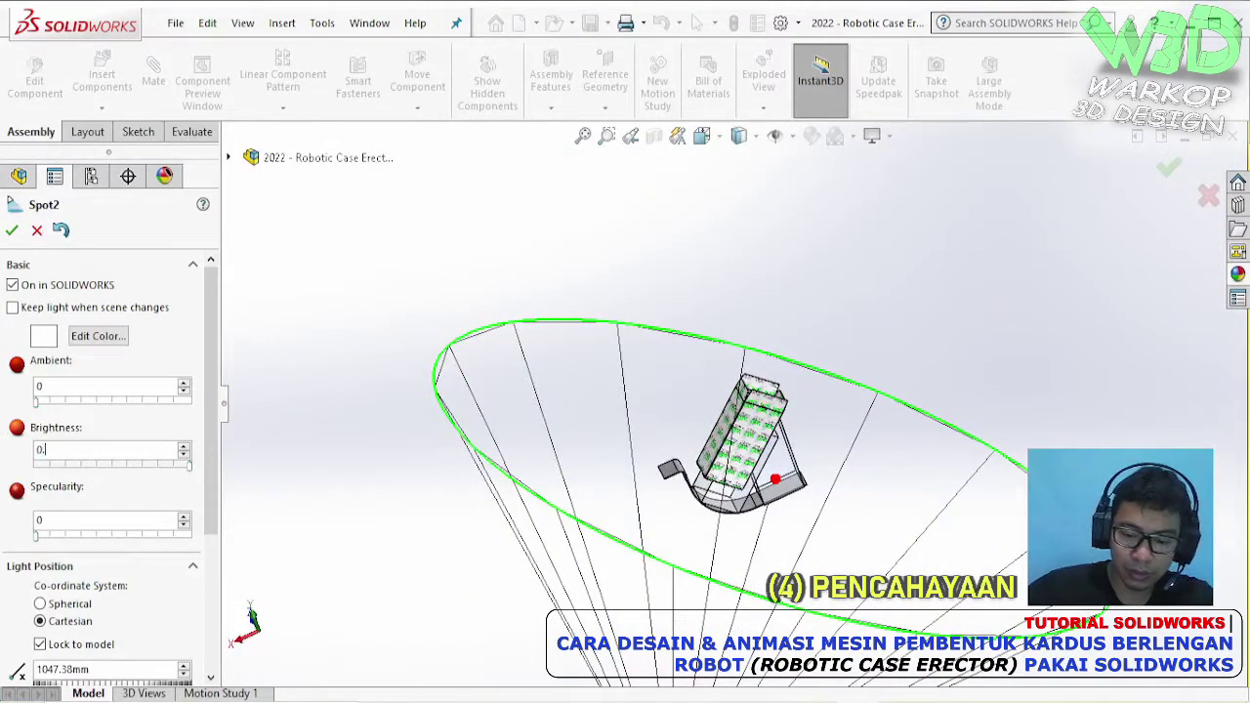
left_click(12, 231)
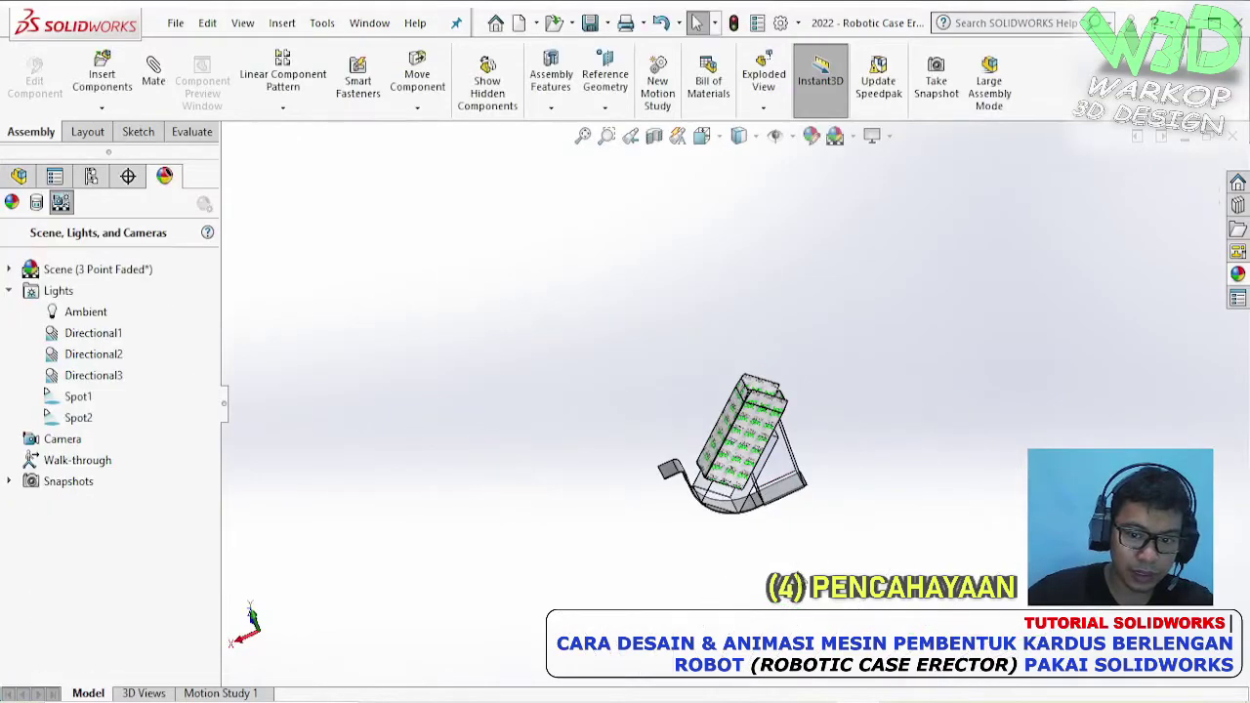
- Edit the second spot light, reposition its source relative to the carton and accept the change
scroll(913, 198, "down", 8)
middle_click_drag(913, 198, 519, 249)
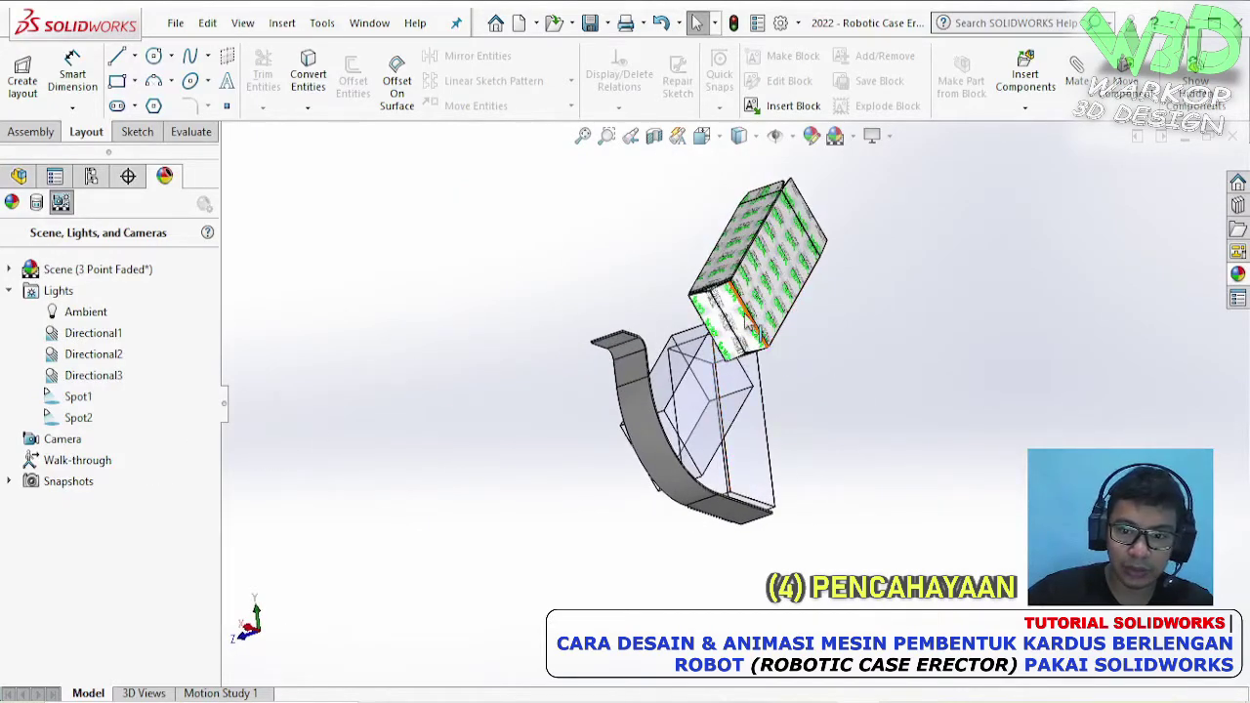
right_click(74, 420)
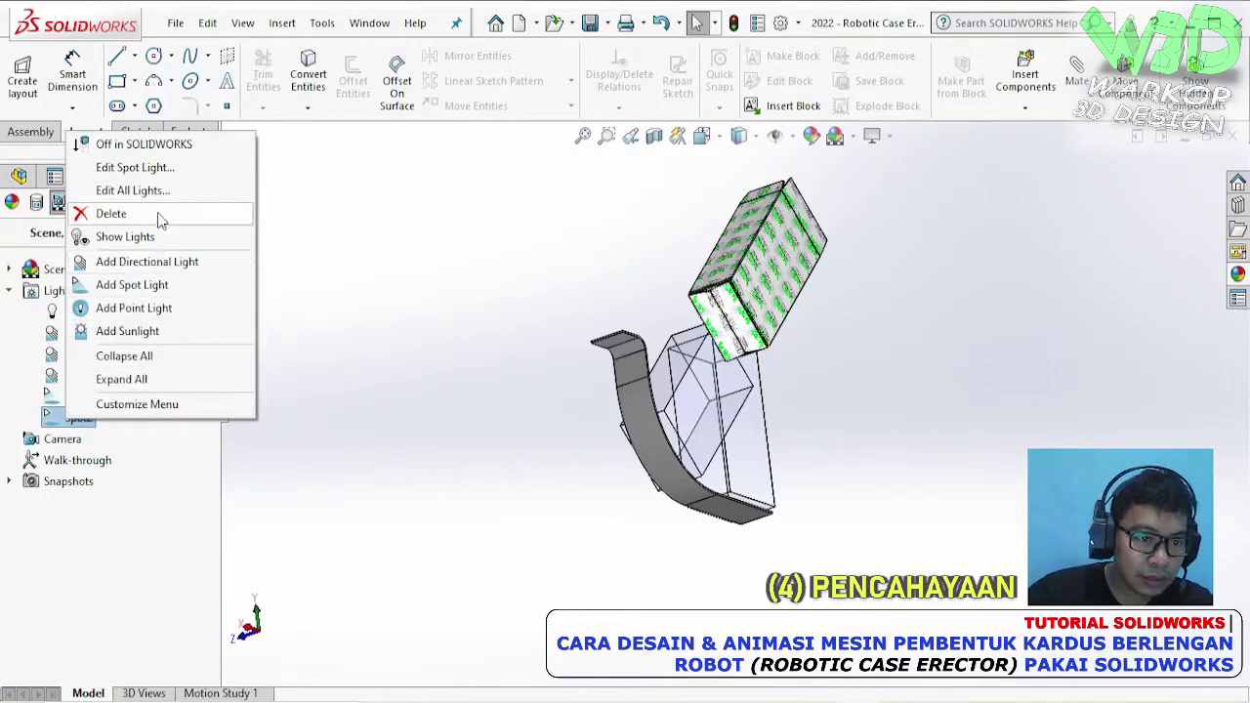
left_click(151, 167)
middle_click_drag(701, 368, 535, 555)
left_click_drag(445, 596, 372, 561)
middle_click_drag(833, 400, 966, 391)
left_click(12, 230)
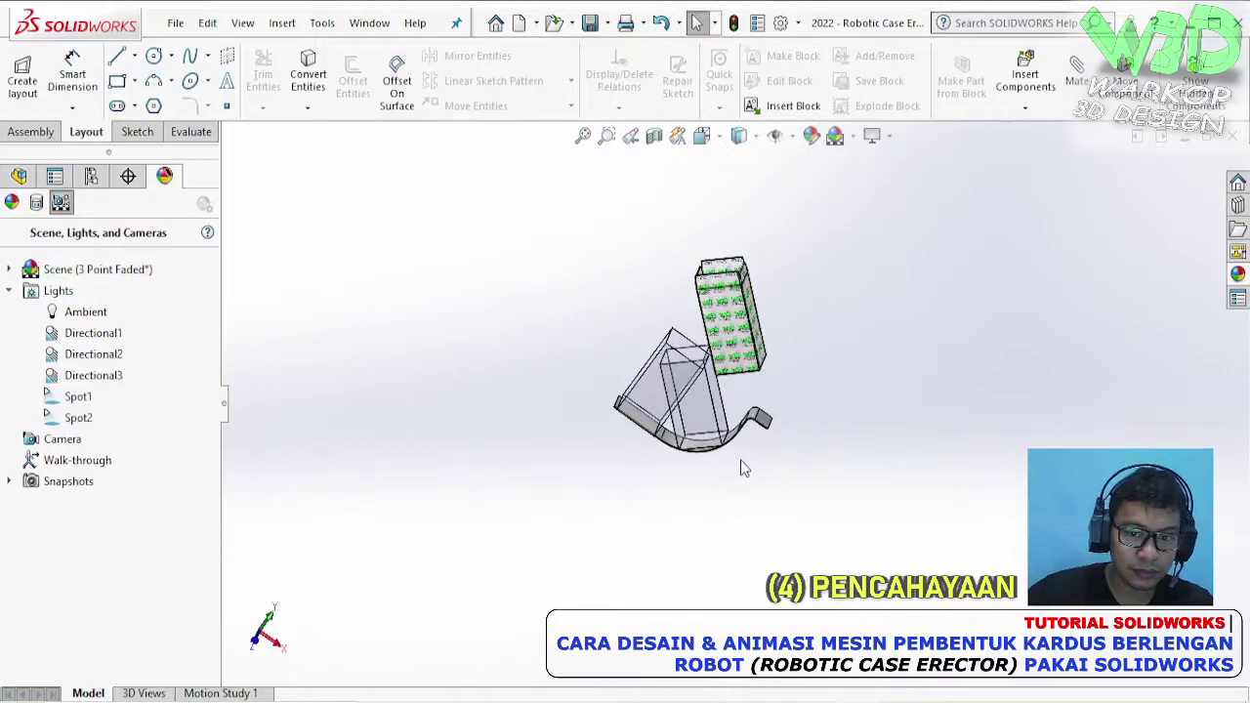
- Edit the first spot light, move its source to X about -1245 mm and accept the change
right_click(75, 395)
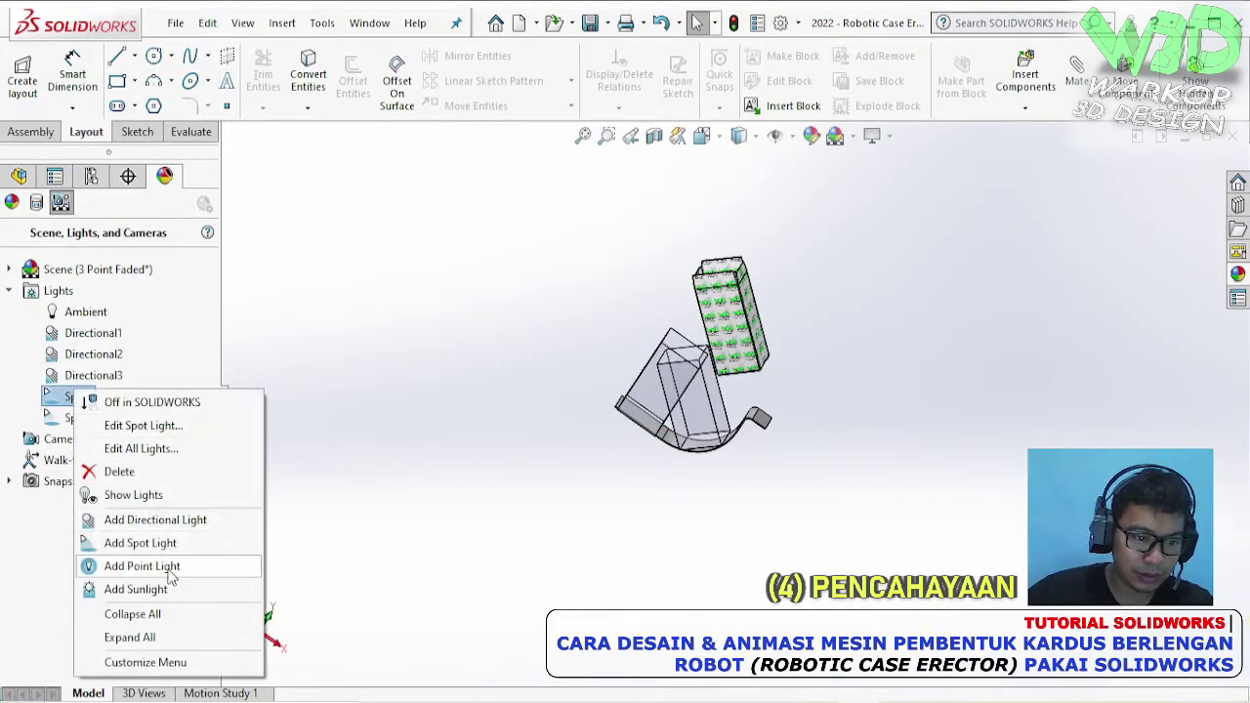
left_click(161, 426)
middle_click_drag(654, 432, 648, 224)
left_click_drag(550, 246, 527, 332)
middle_click_drag(527, 332, 703, 458)
left_click_drag(663, 521, 631, 532)
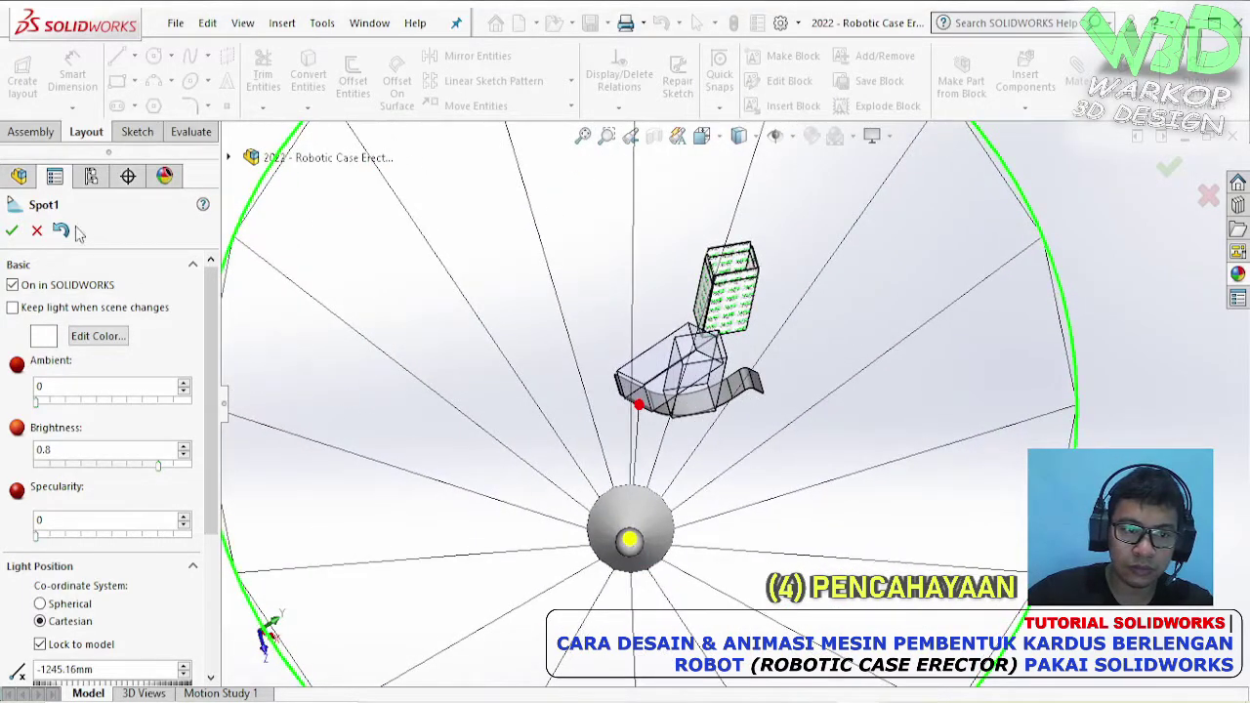
left_click(11, 230)
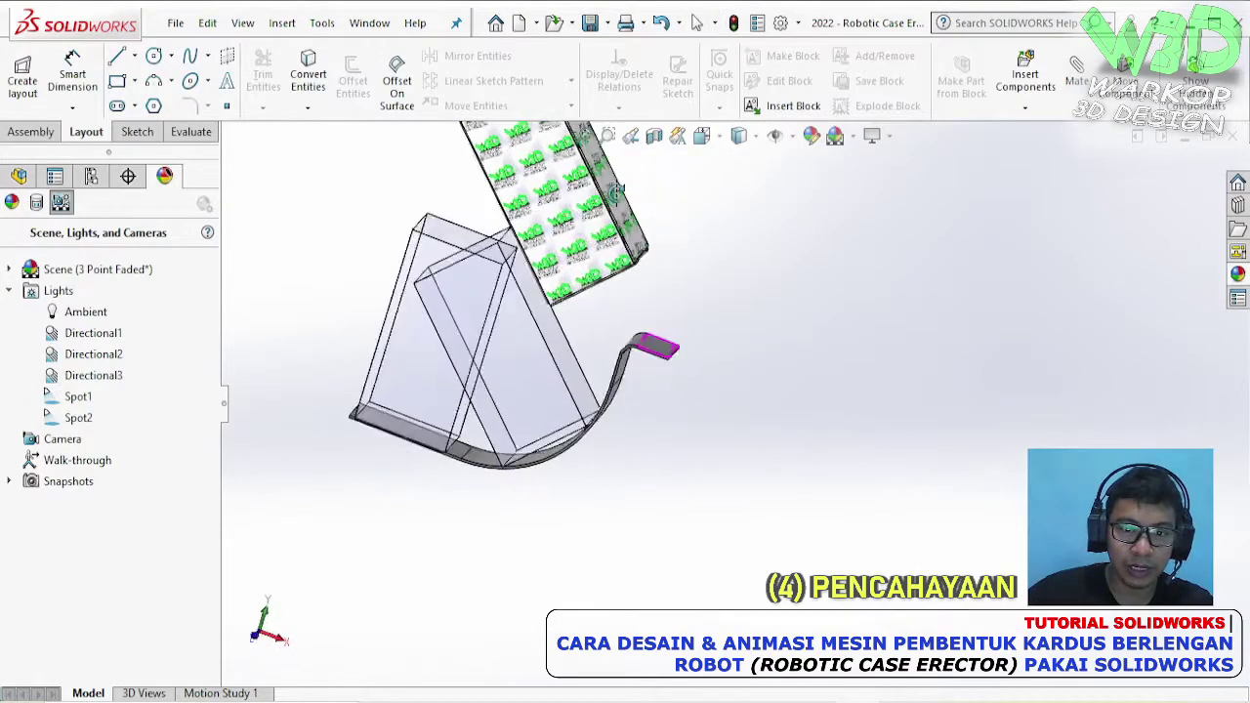
- Return to the component tree and assembly commands, and examine the carton above the reference blocks on the curved guide
middle_click_drag(610, 5, 657, 295)
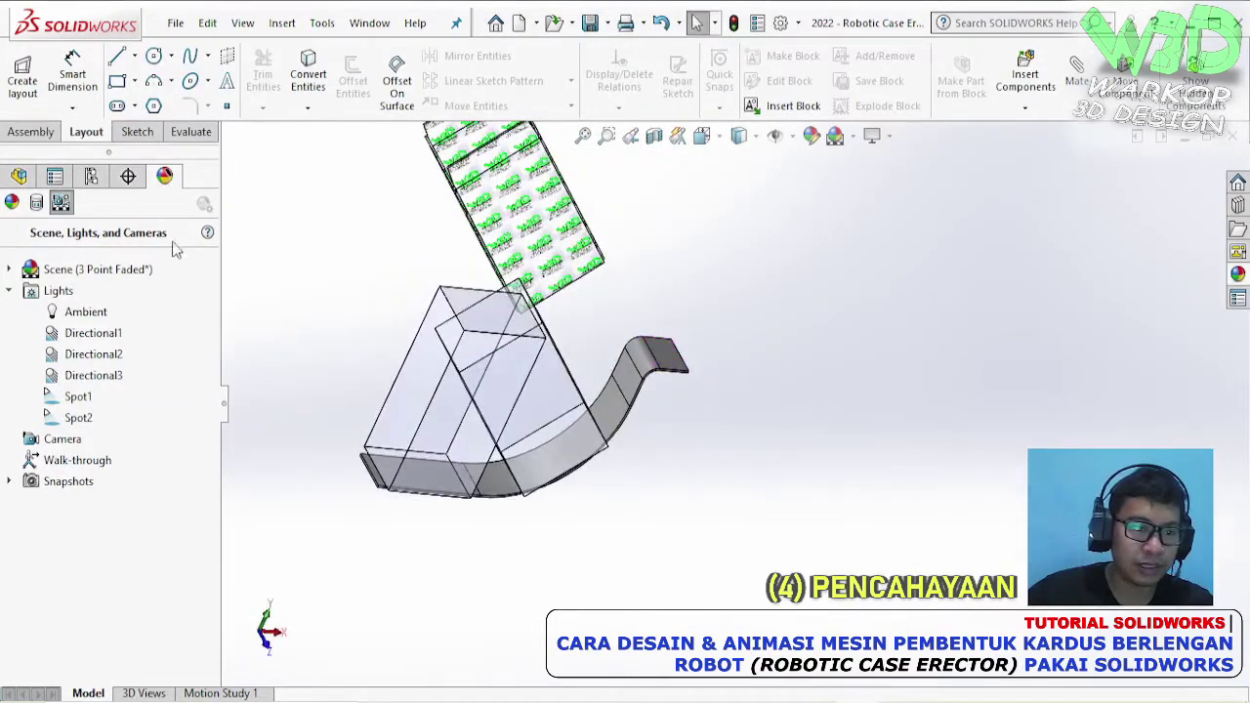
left_click(18, 175)
left_click(29, 131)
middle_click_drag(415, 281, 605, 161)
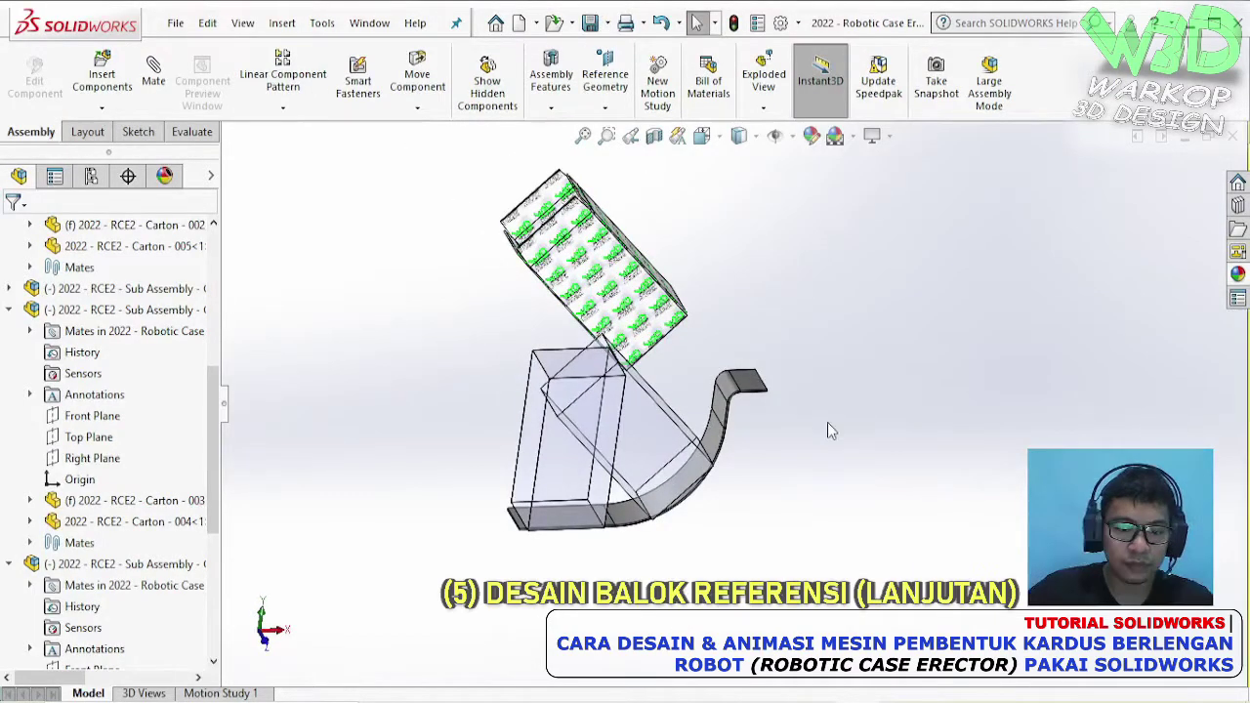
scroll(827, 421, "down", 5)
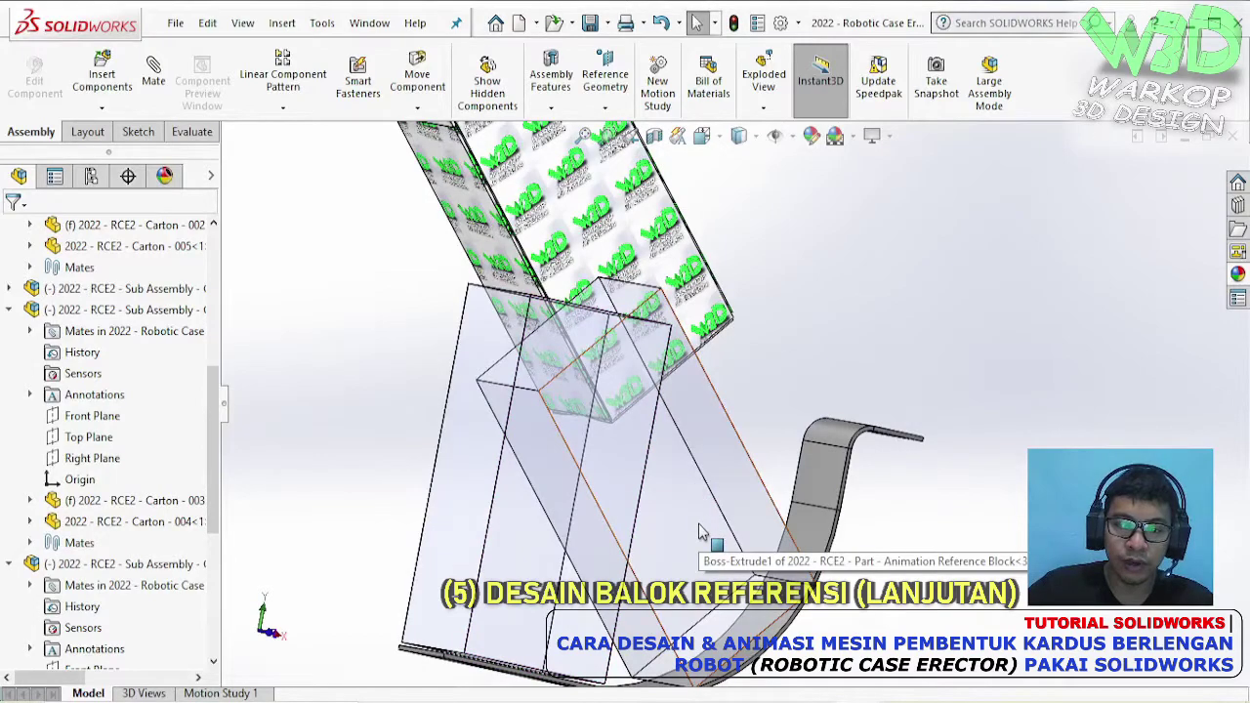
mouse_move(699, 532)
middle_mouse_down()
mouse_move(711, 513)
mouse_move(683, 525)
mouse_move(694, 532)
middle_mouse_up()
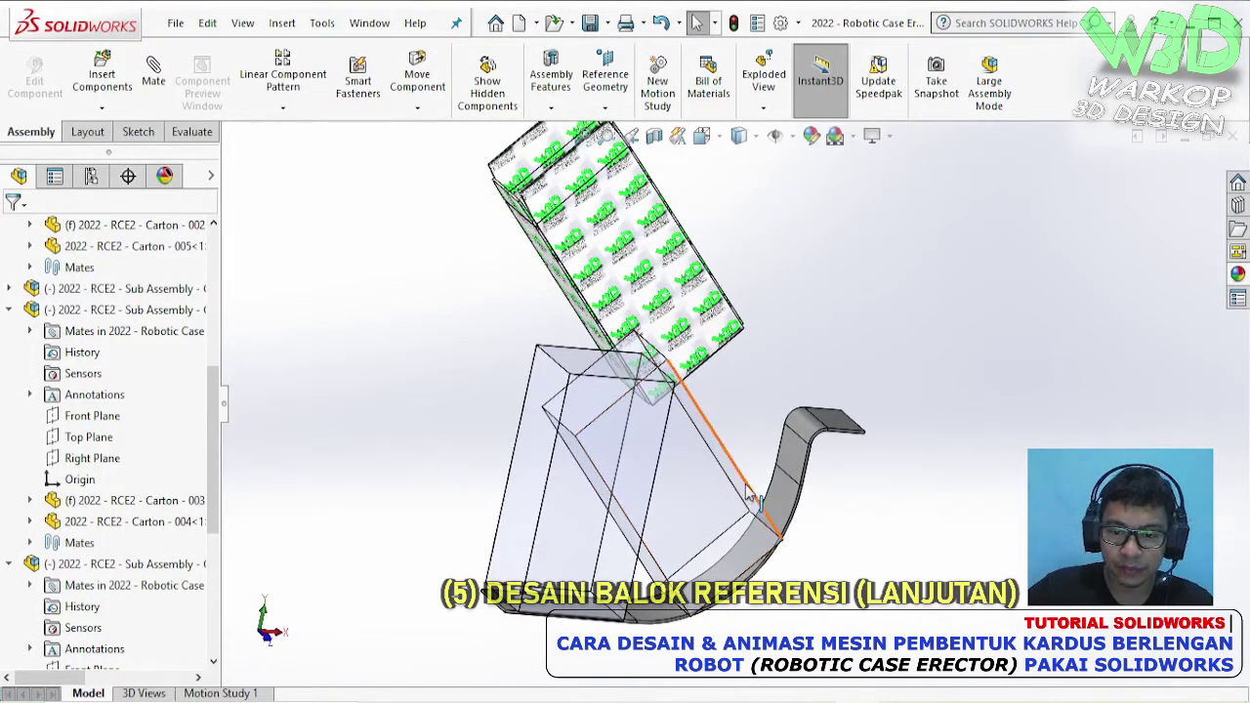
left_click_drag(749, 496, 416, 391)
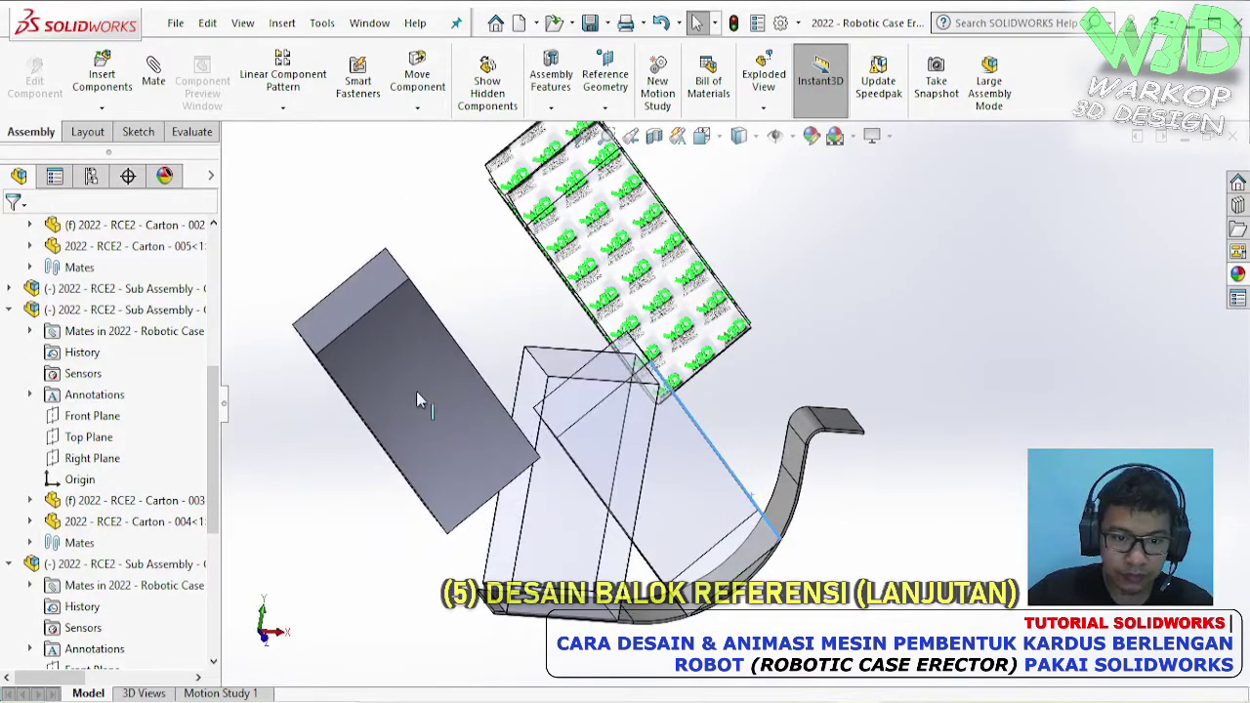
middle_click_drag(433, 388, 454, 385)
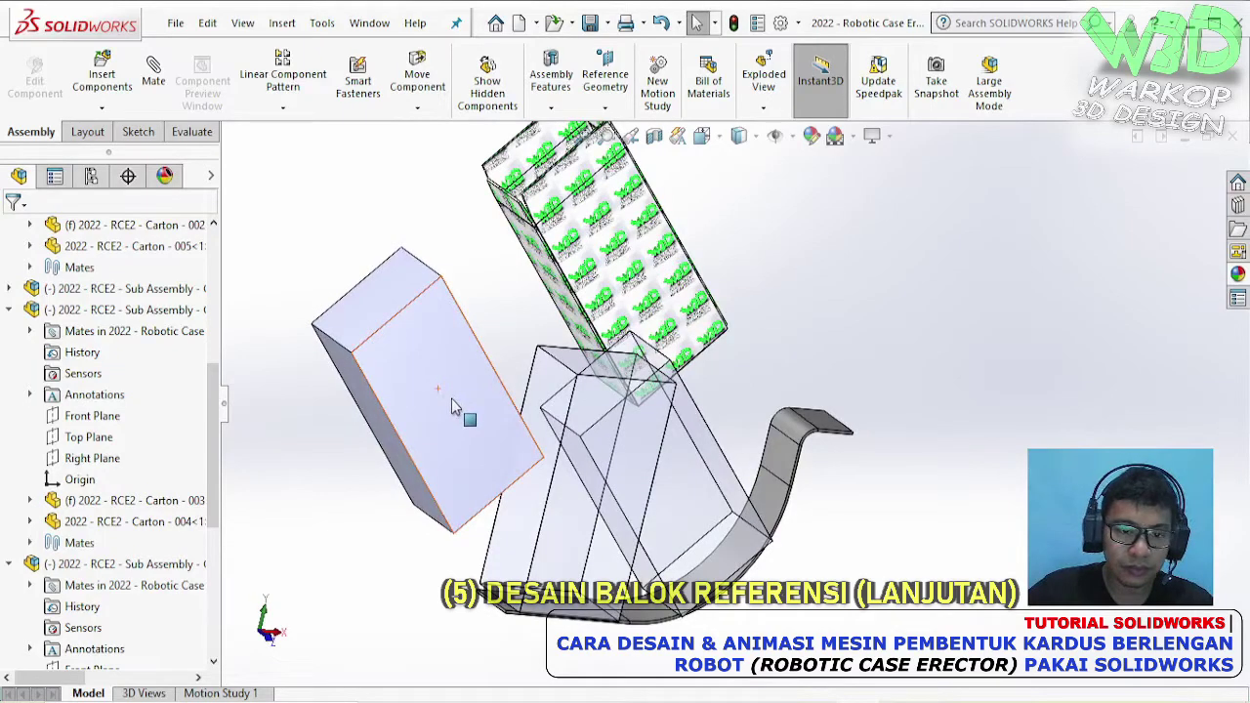
left_click(451, 398)
key("Tab")
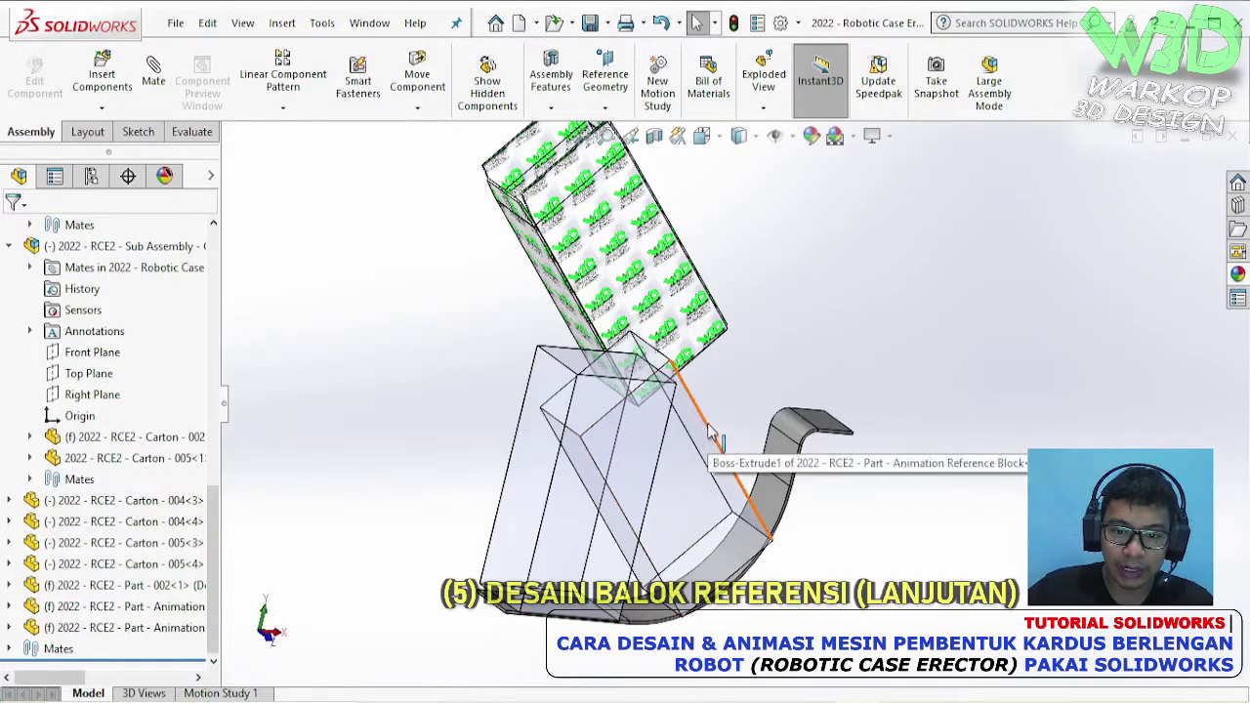
- Copy the tilted reference block into free space beside the curved guide and make the copy transparent
left_click_drag(711, 432, 918, 335, "ctrl")
left_click(943, 359)
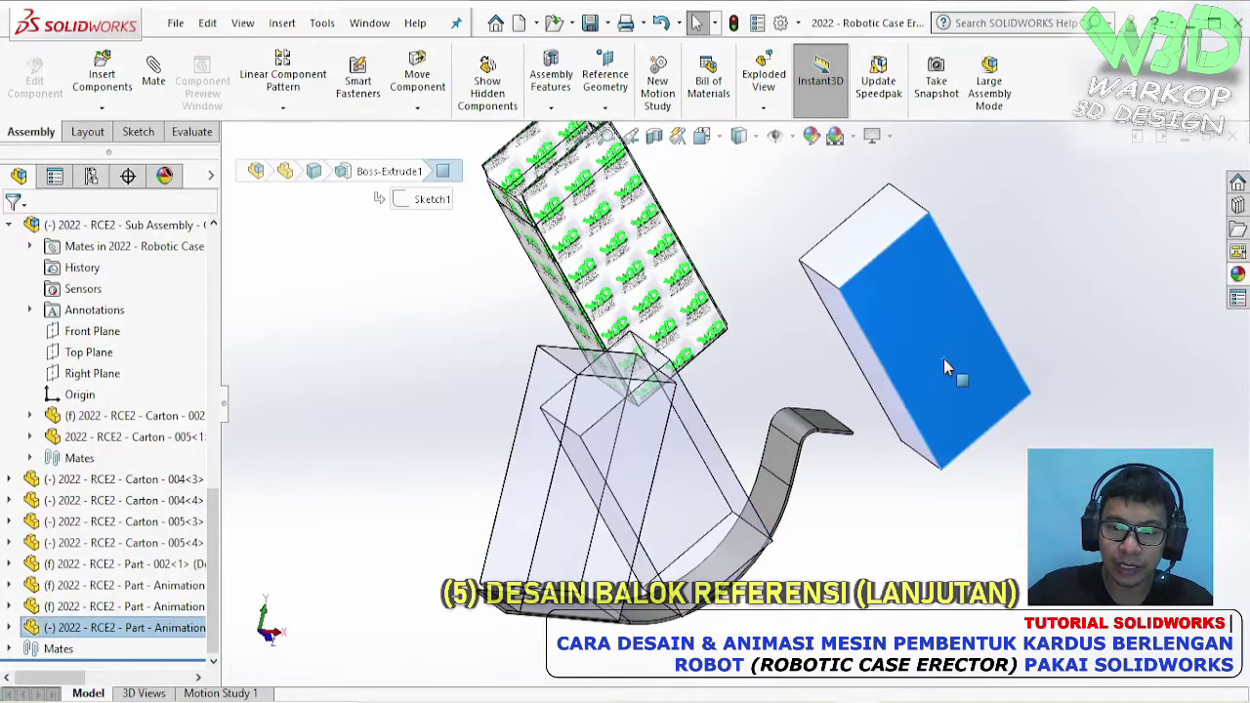
left_click(1117, 245)
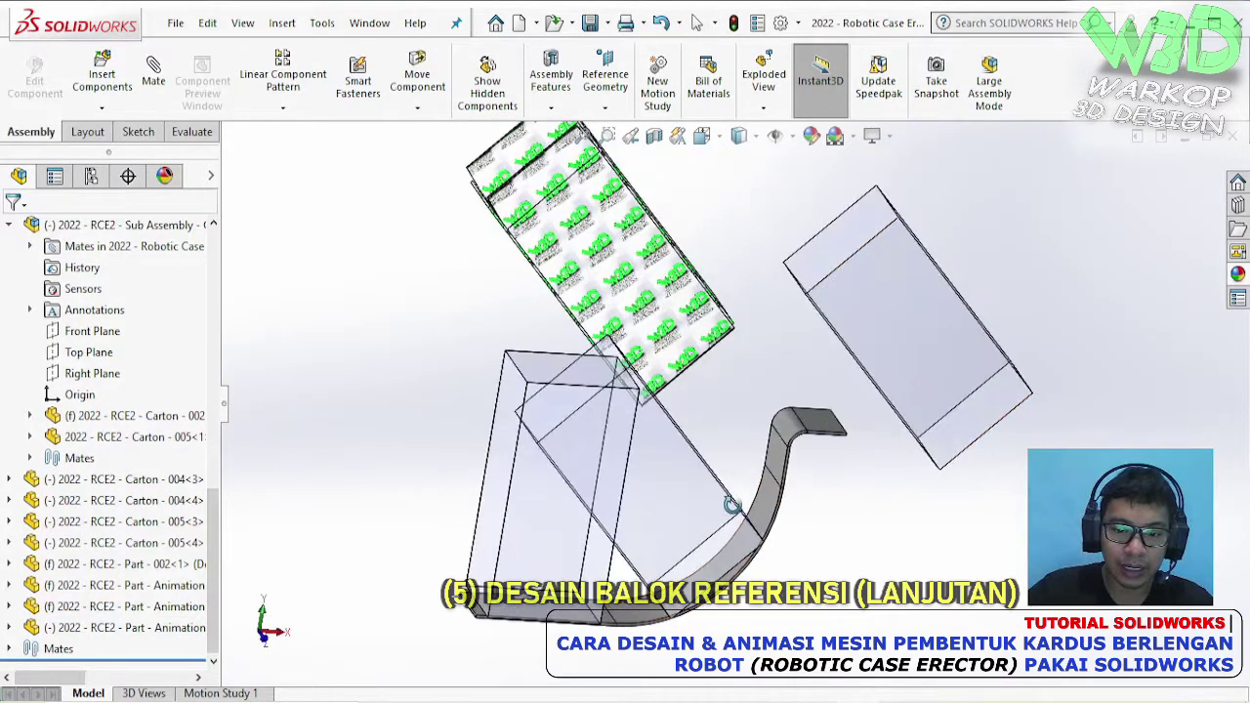
- Mate the copied block's large side face coincident with the matching face of the existing tilted block
left_click(930, 376)
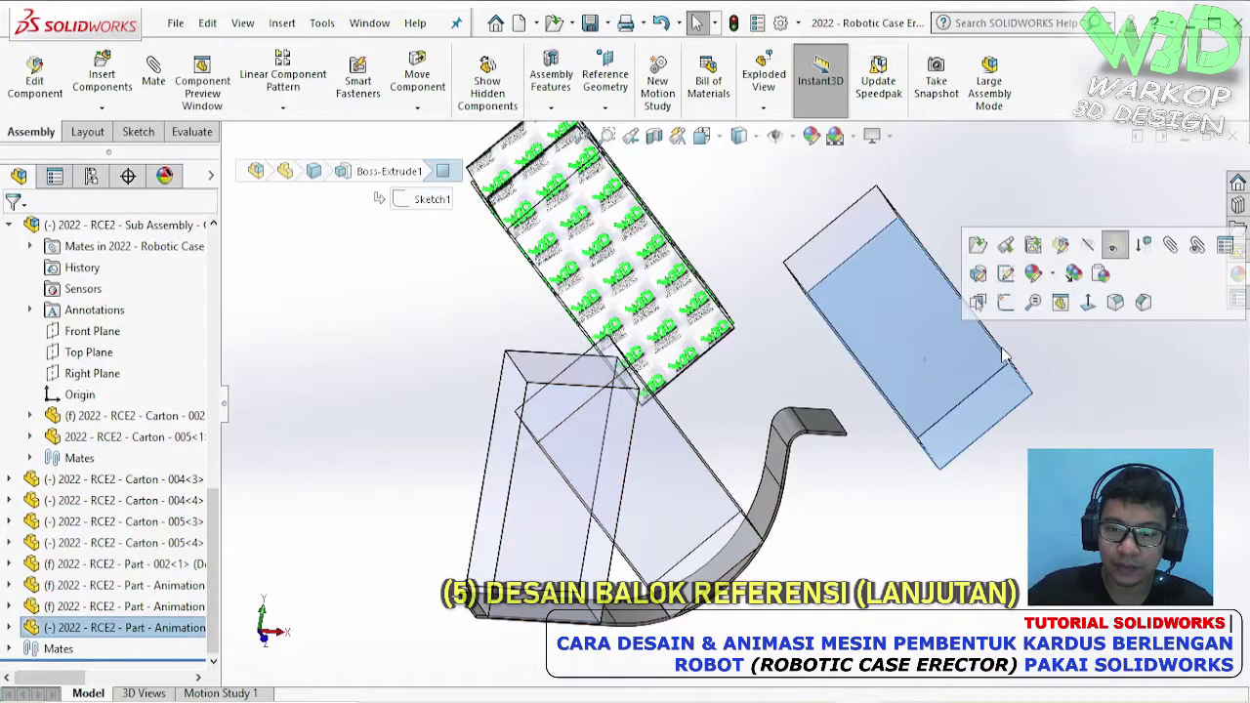
left_click(673, 493)
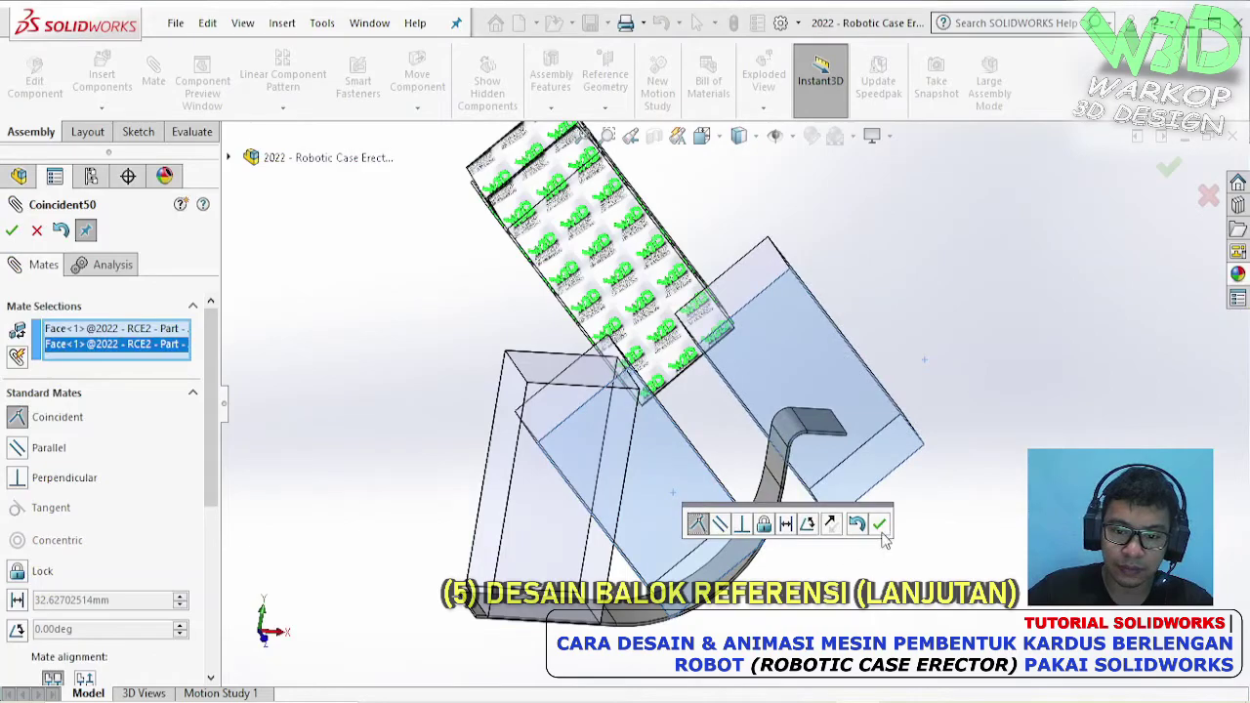
left_click(881, 525)
- Mate both bottom edges of the copied block coincident with the guide's curved inner face
left_click(787, 524)
left_click(903, 457)
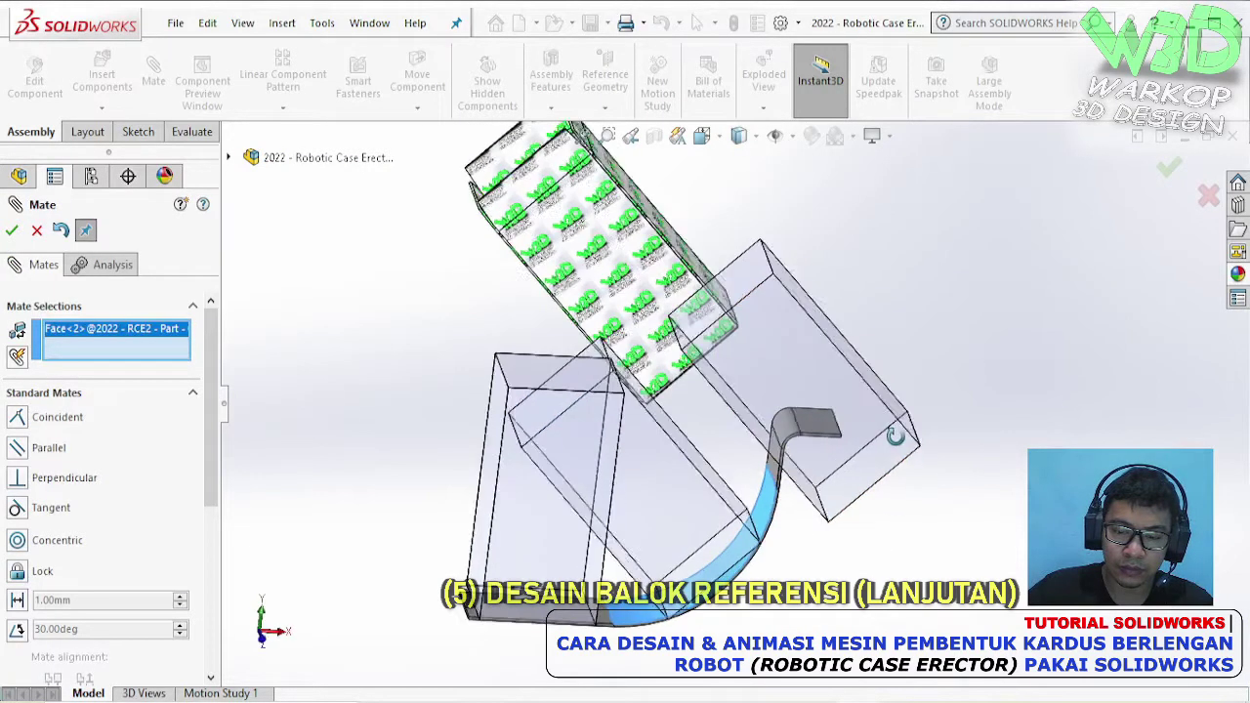
left_click(902, 451)
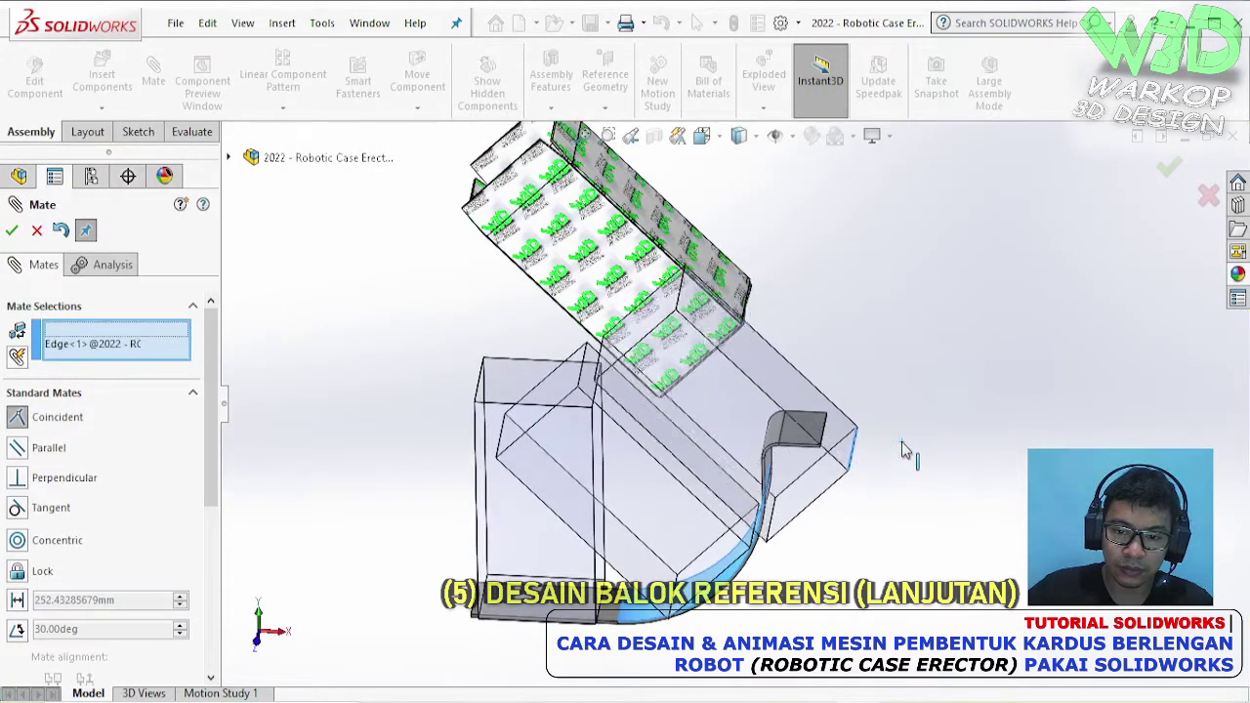
left_click(1116, 475)
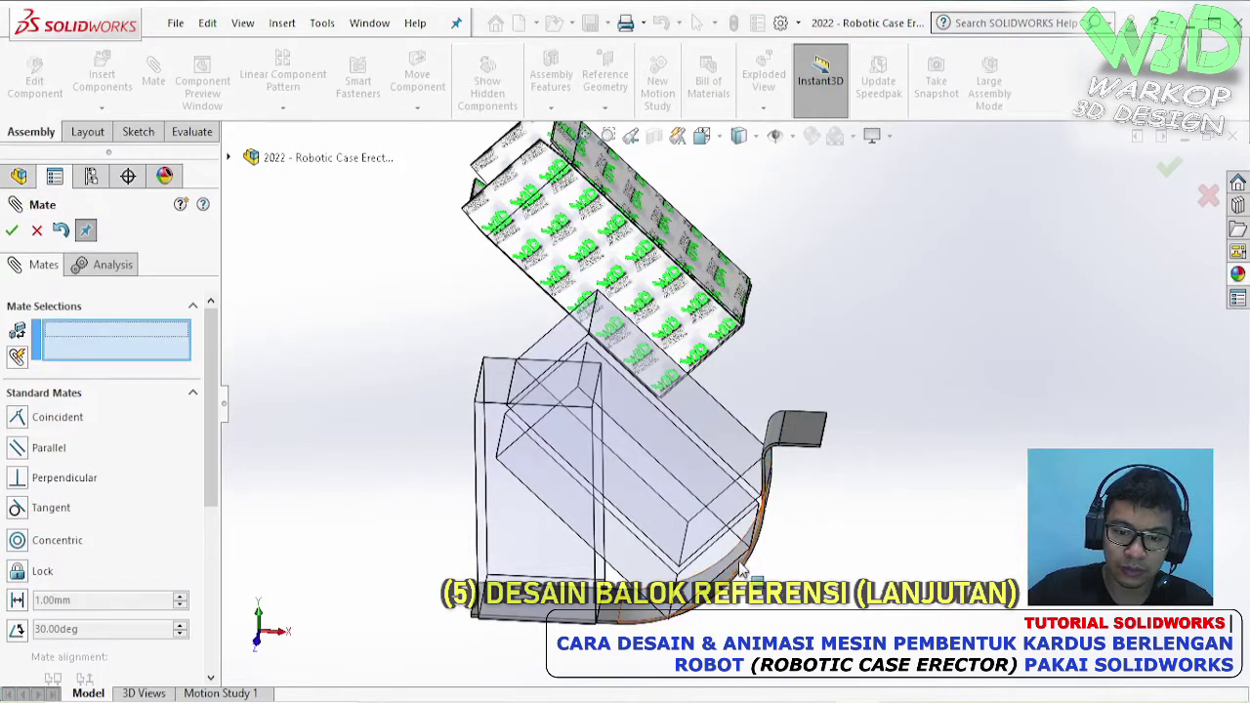
left_click(685, 543)
middle_click_drag(694, 563, 728, 572)
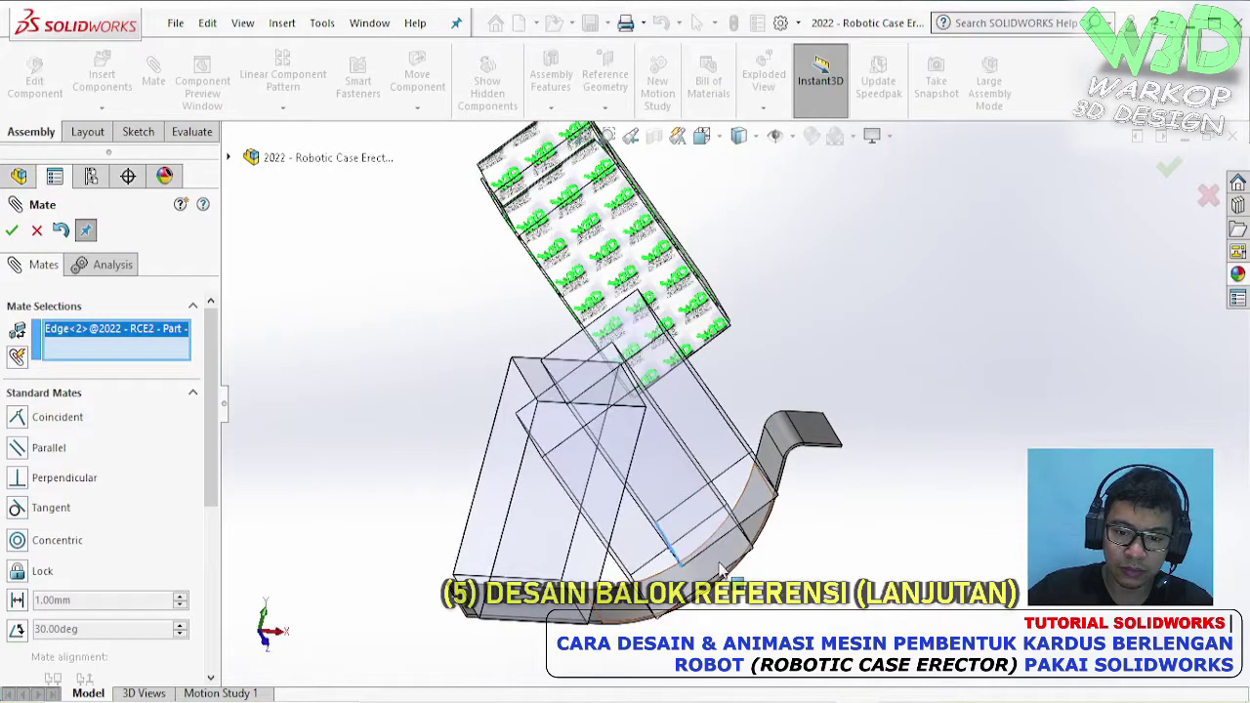
left_click(728, 572)
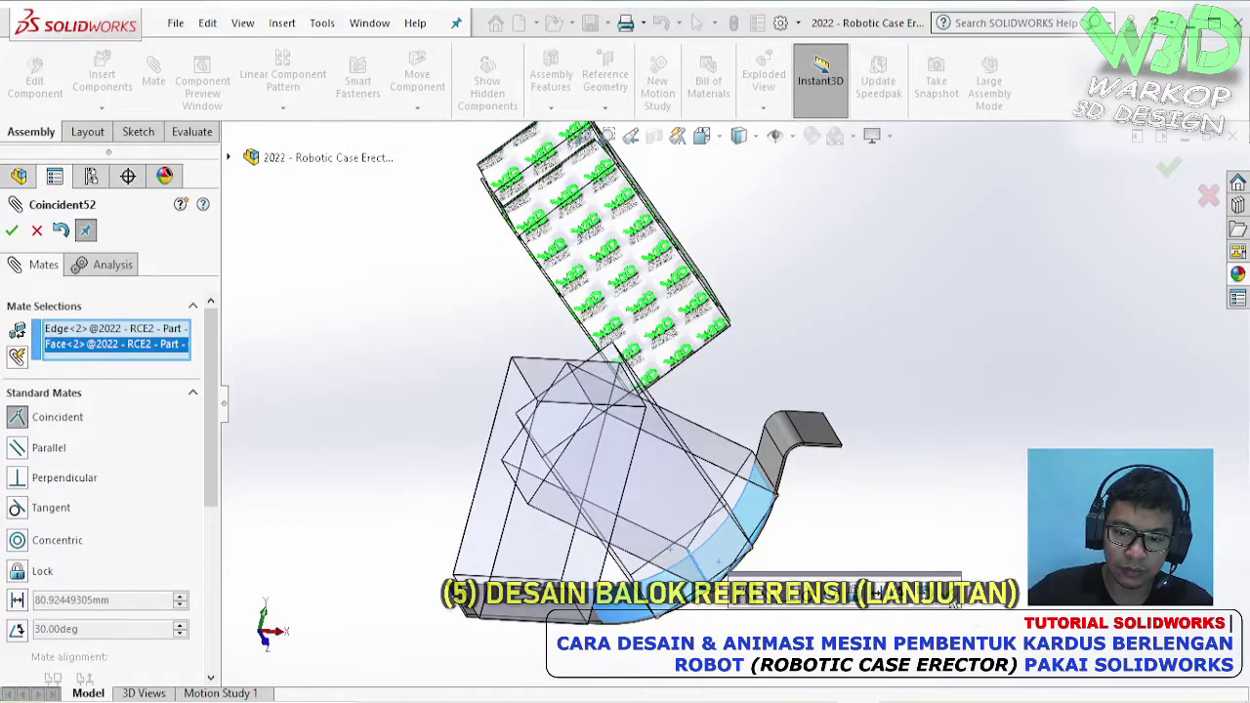
left_click(955, 605)
- Enable the Use for positioning only mate option, finish mating and fix the copied reference block in place
middle_click_drag(810, 530, 748, 497)
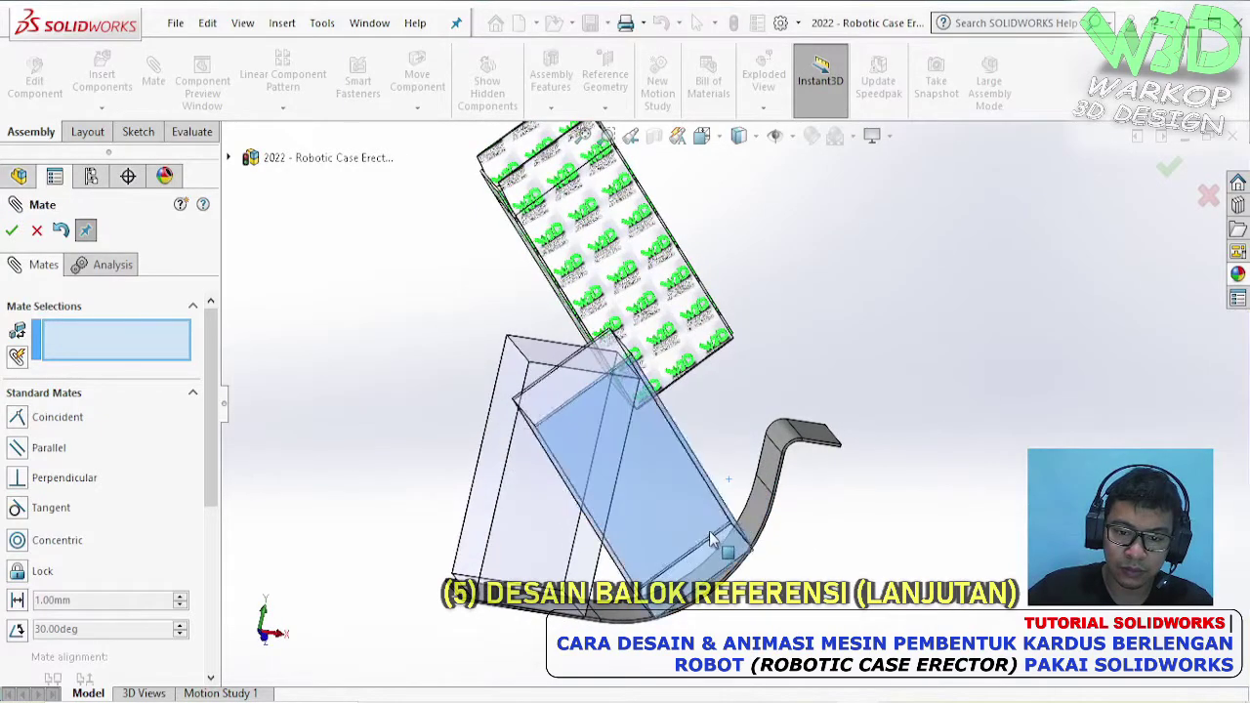
scroll(716, 535, "down", 3)
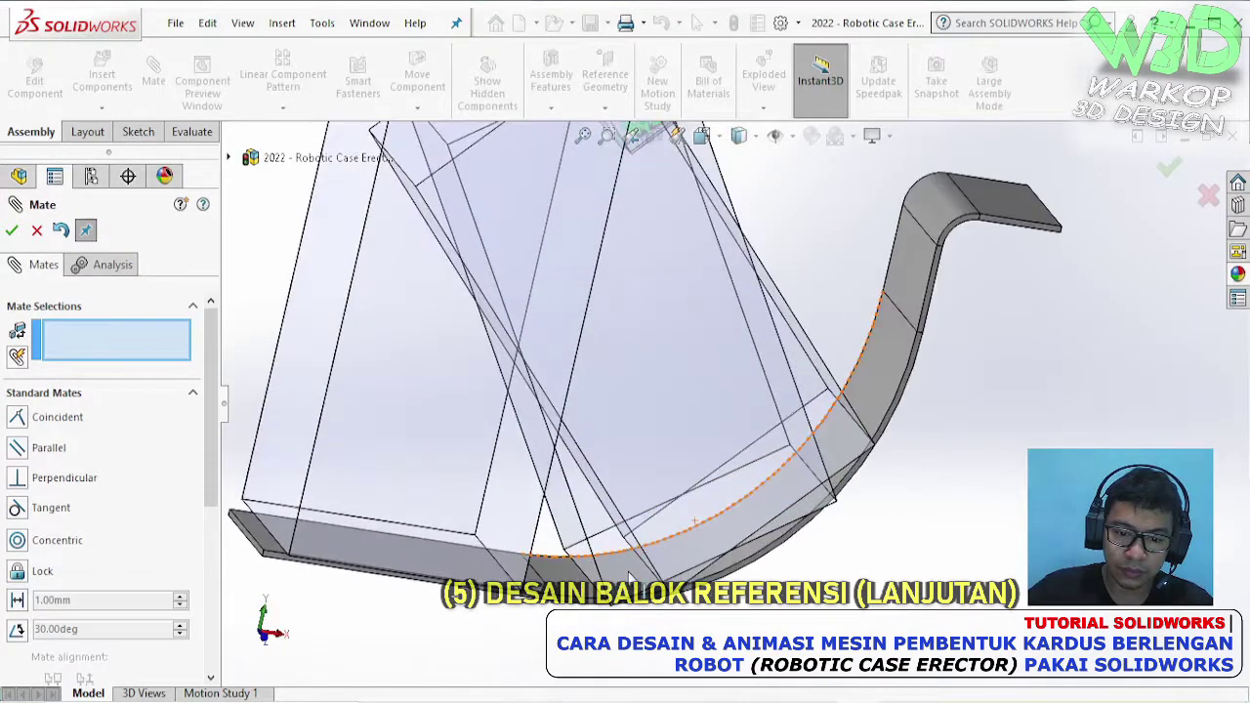
scroll(694, 518, "down", 3)
scroll(624, 500, "up", 1)
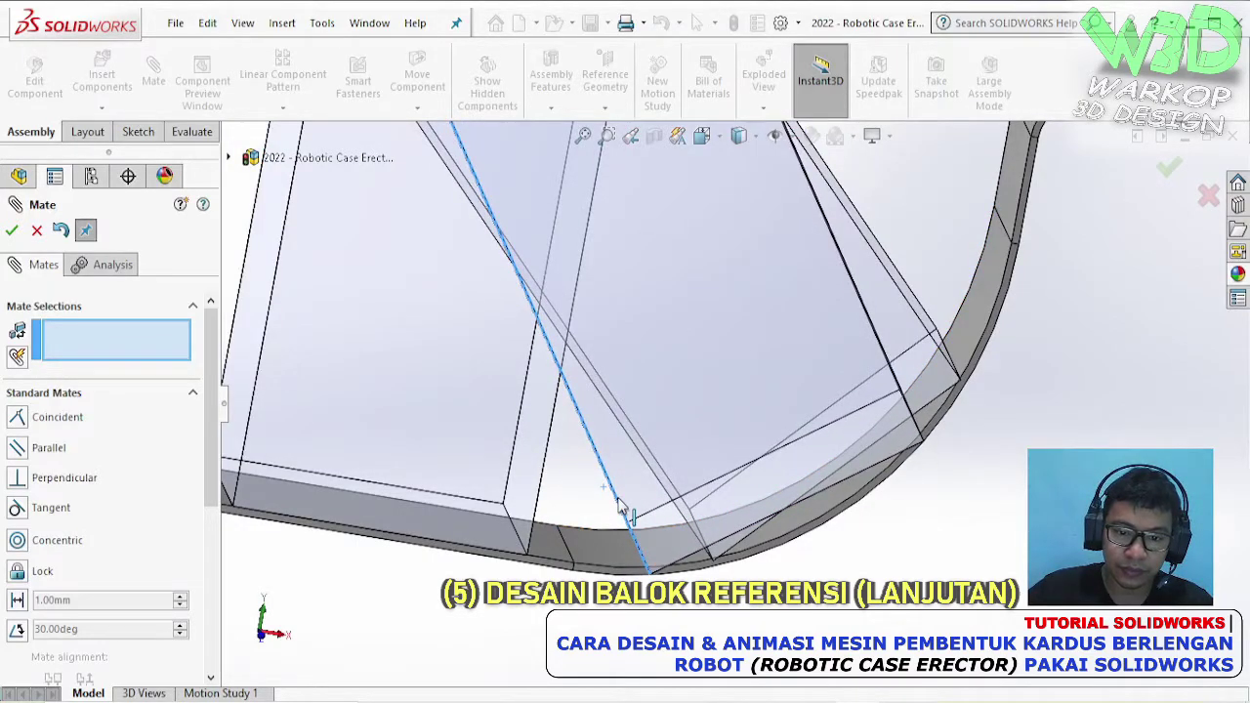
scroll(157, 644, "down", 5)
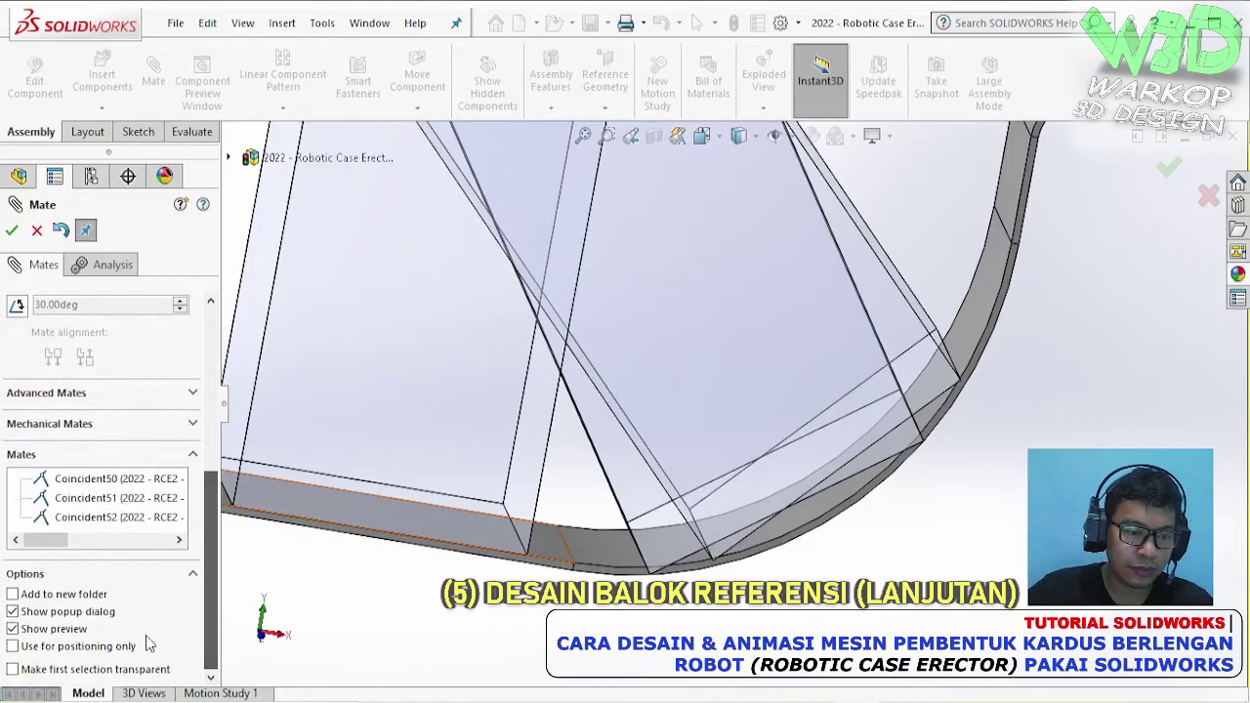
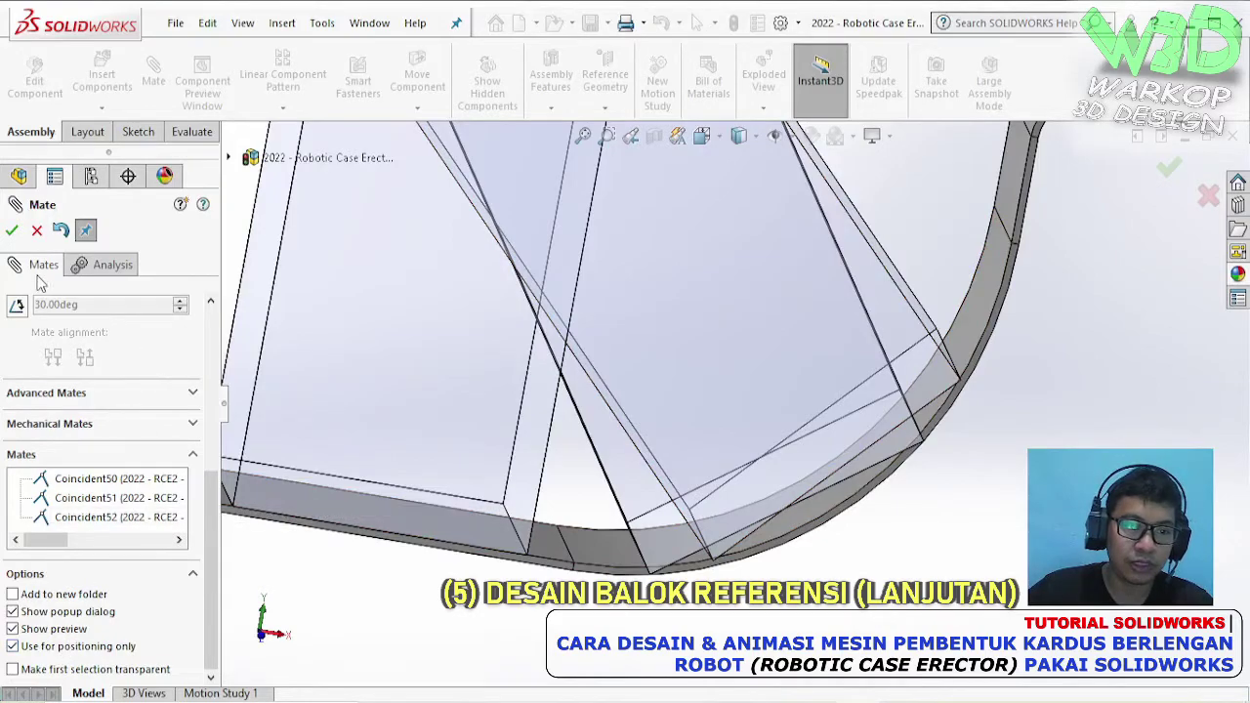
left_click(12, 232)
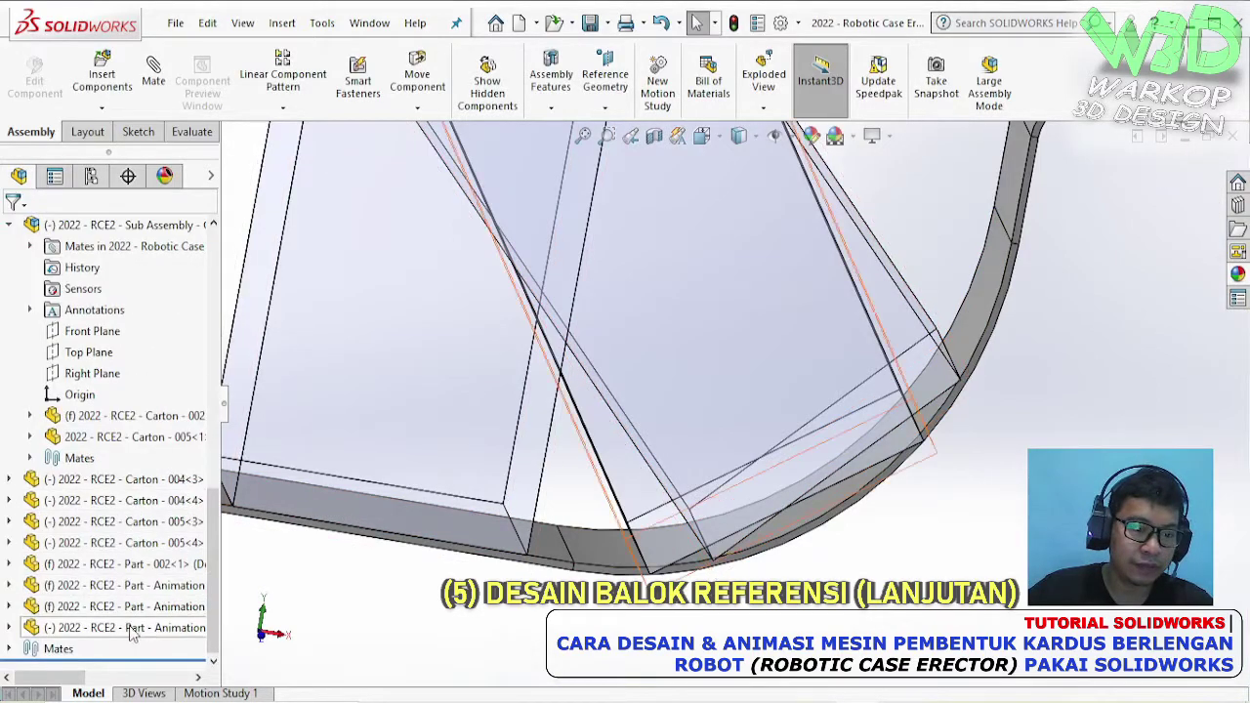
right_click(84, 633)
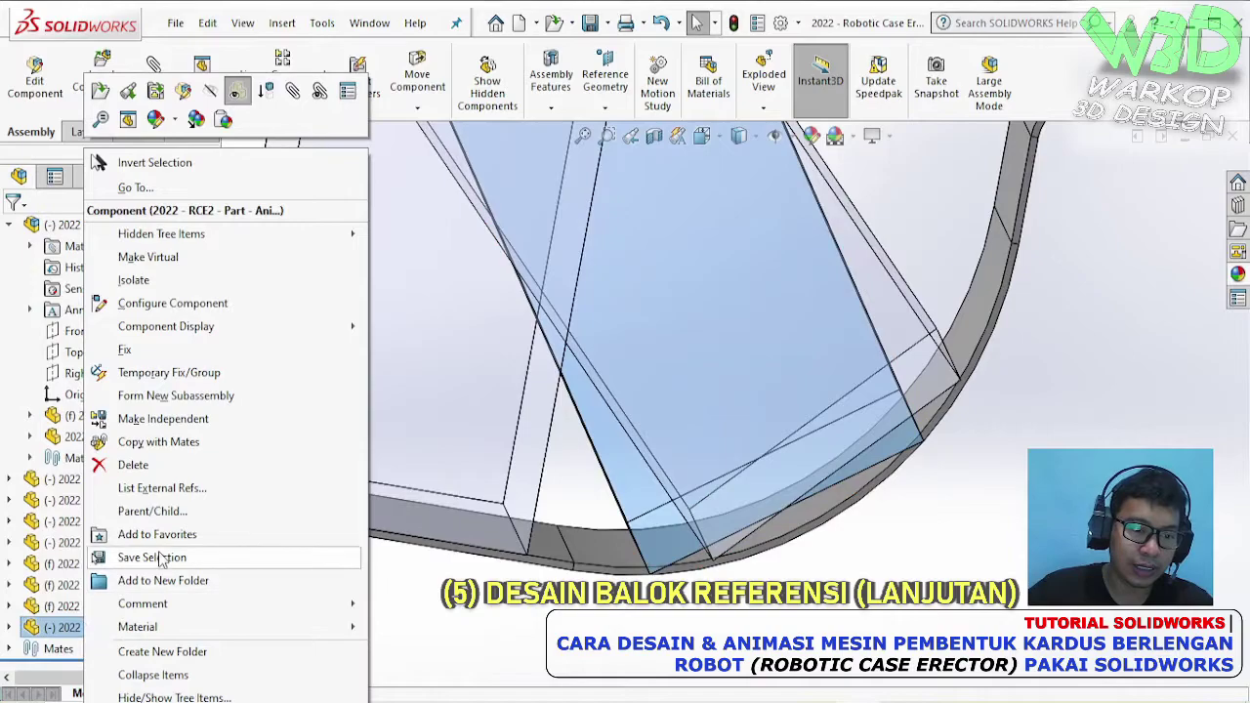
left_click(166, 353)
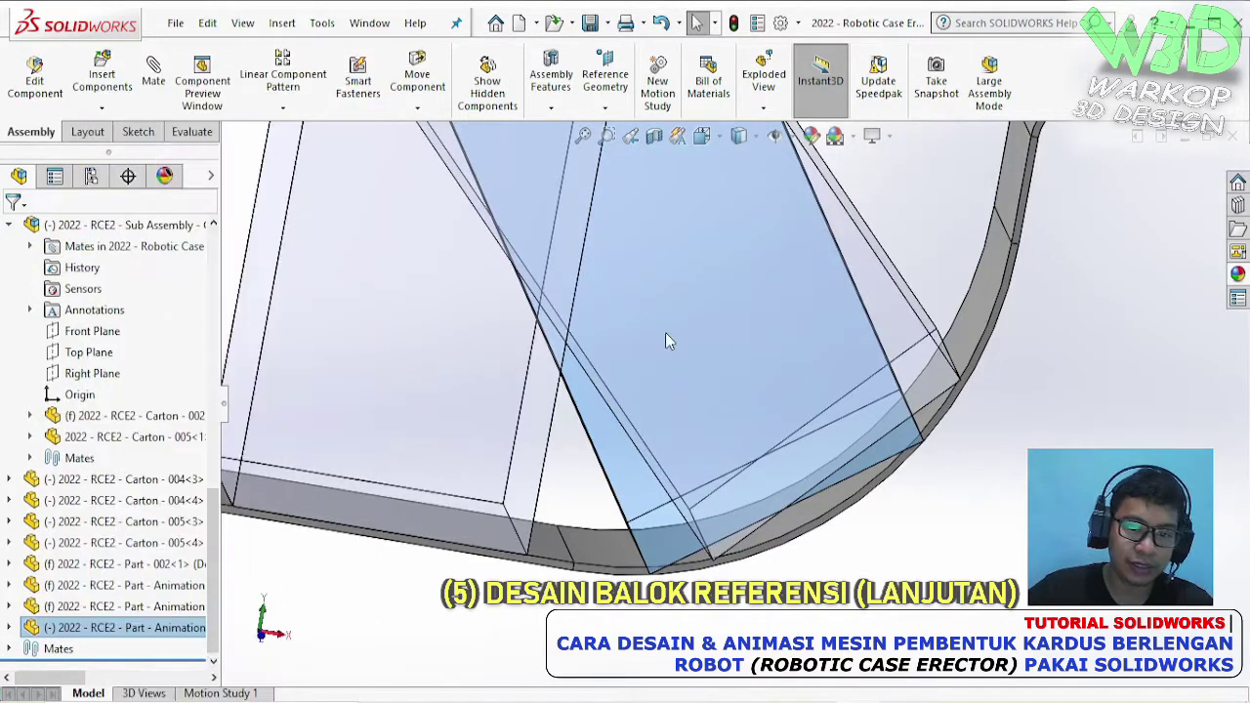
- Copy another tilted reference block to the outer side of the curved guide and make the copy transparent
scroll(665, 332, "up", 5)
middle_click_drag(790, 413, 798, 467)
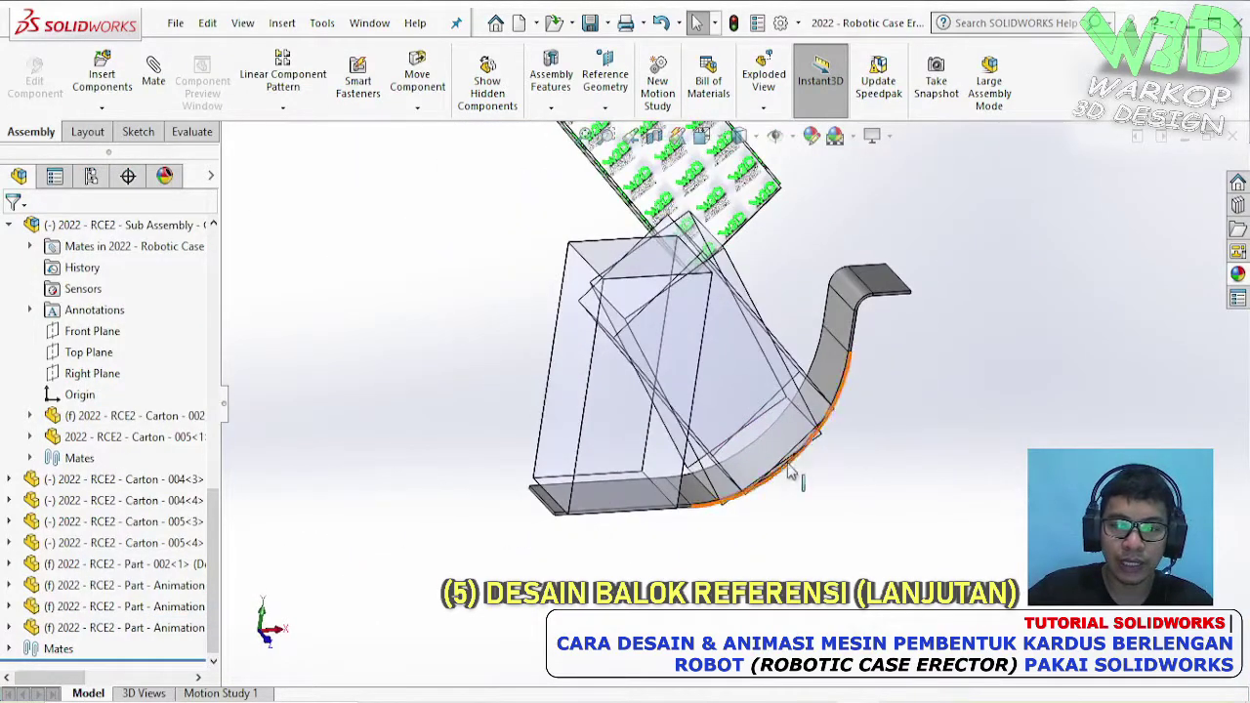
middle_click_drag(717, 456, 707, 429)
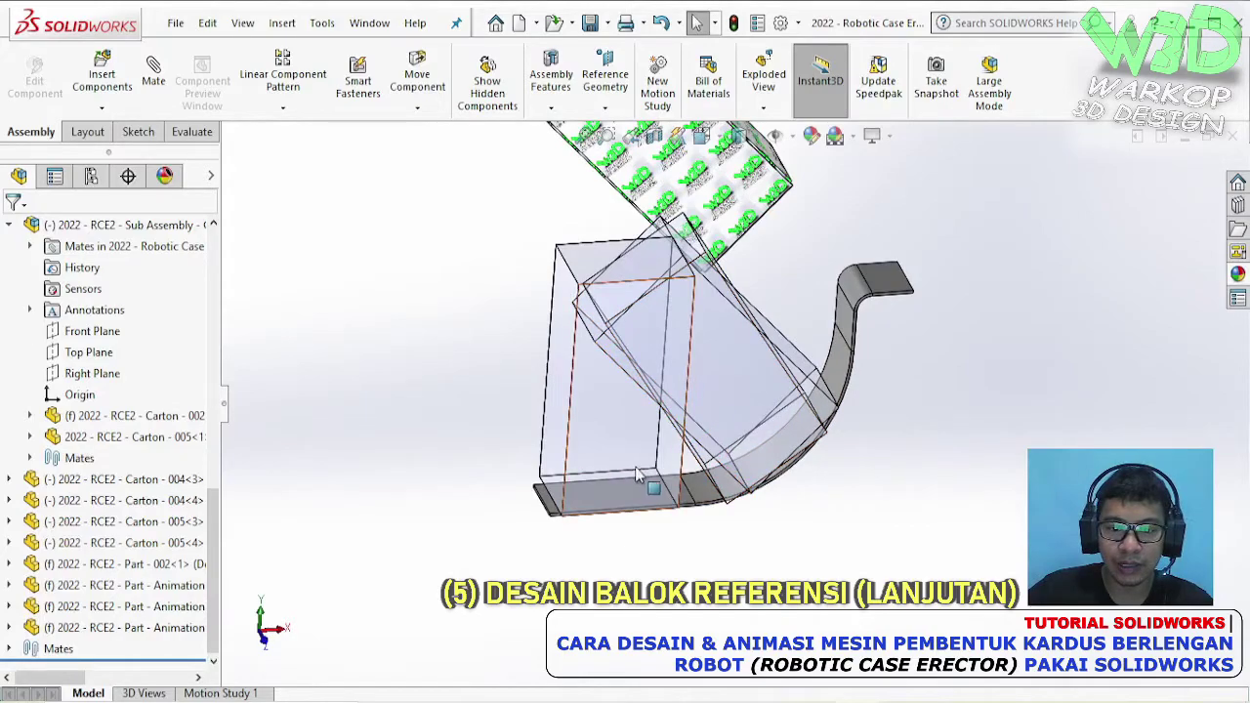
scroll(713, 475, "down", 3)
middle_click_drag(722, 457, 661, 422)
left_click_drag(661, 423, 661, 413)
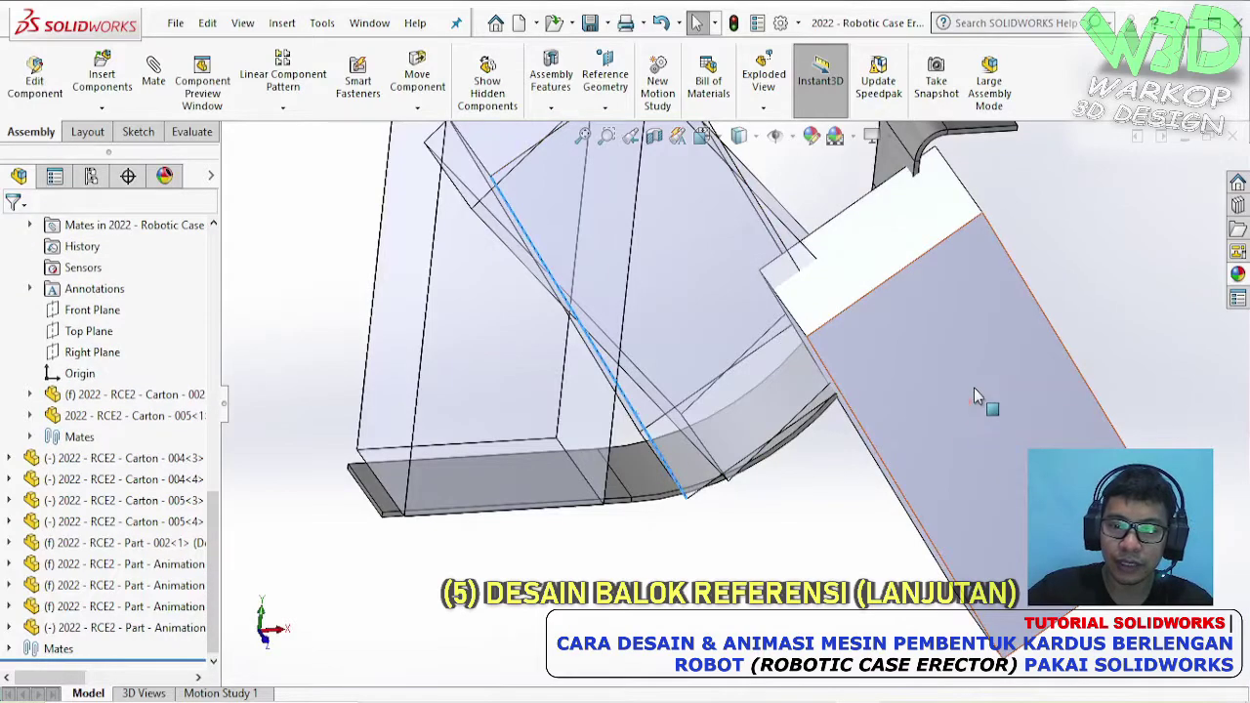
left_click(973, 387)
left_click(1117, 273)
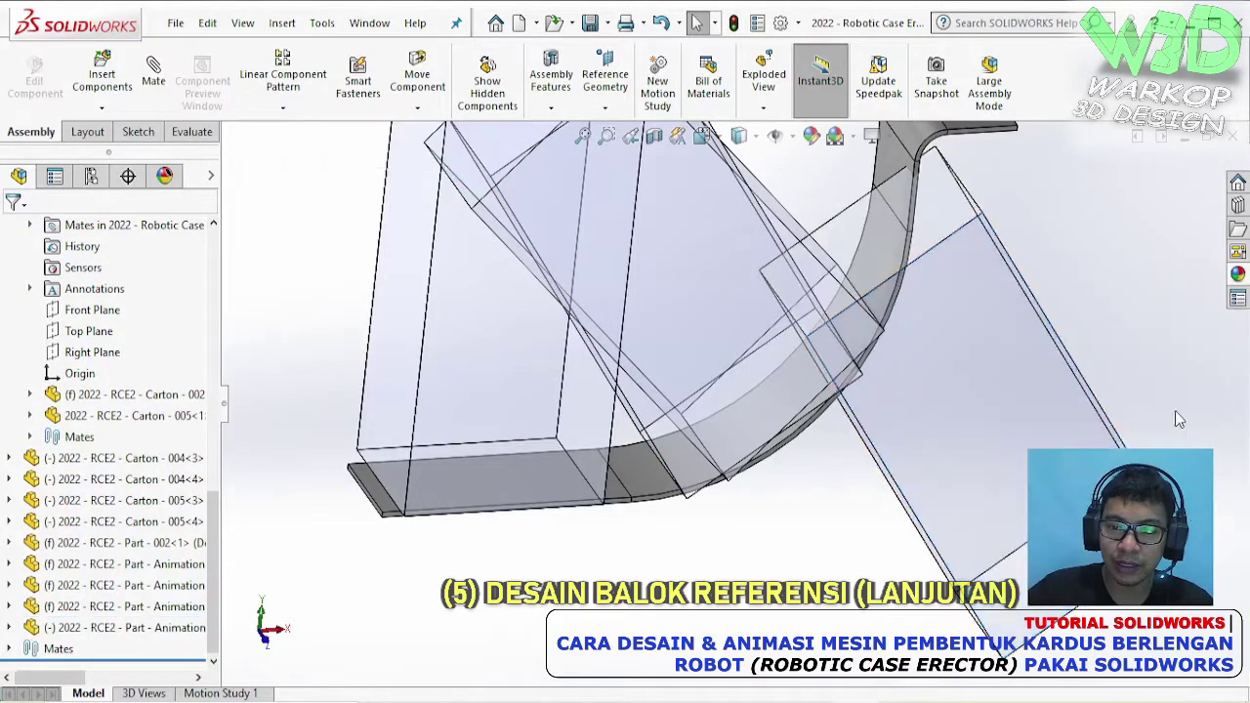
- Mate the new copy's large side face coincident with the matching face of the tilted blocks on the guide
left_click(1000, 469)
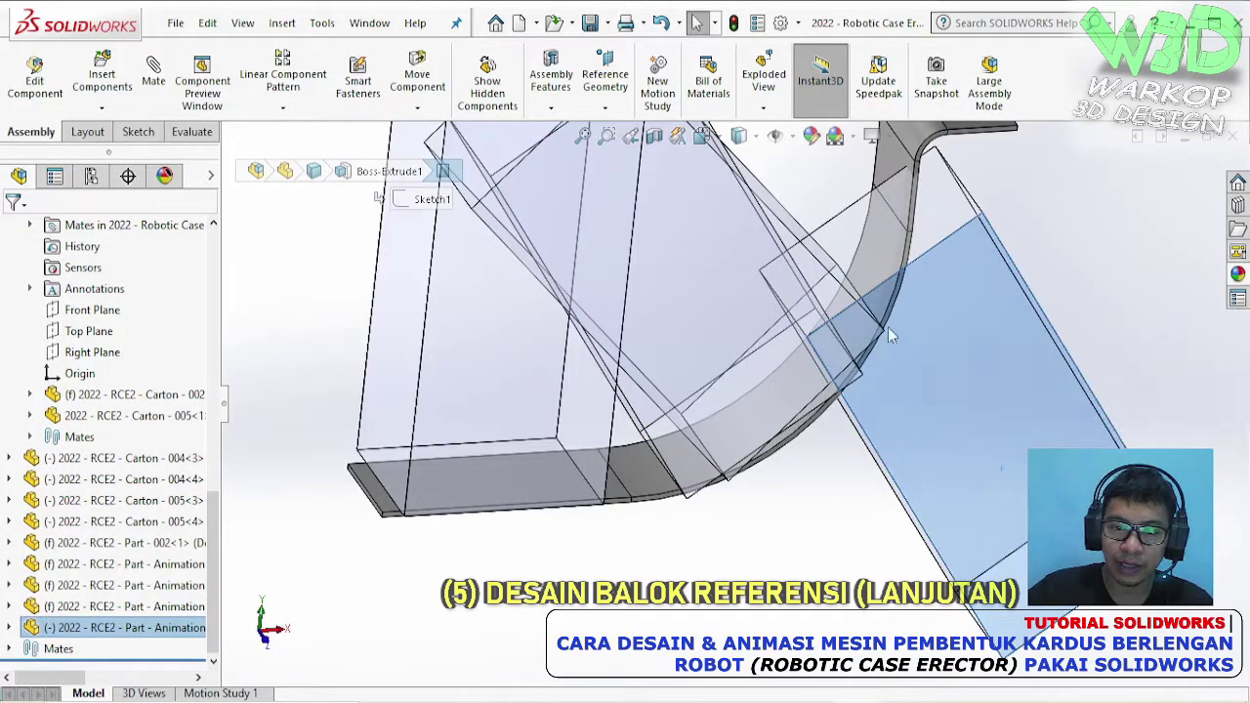
key("m")
left_click(672, 294)
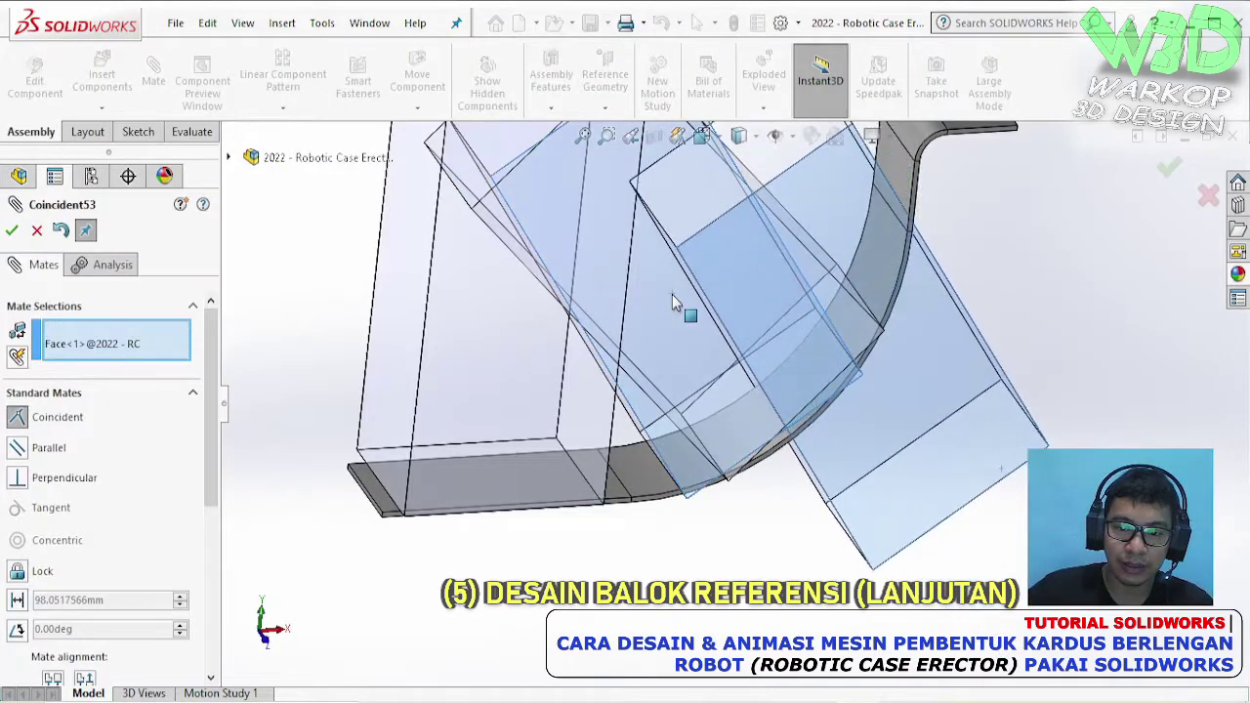
left_click(878, 270)
- Mate both bottom edges of the new block coincident with the guide's curved inner face
left_click(881, 279)
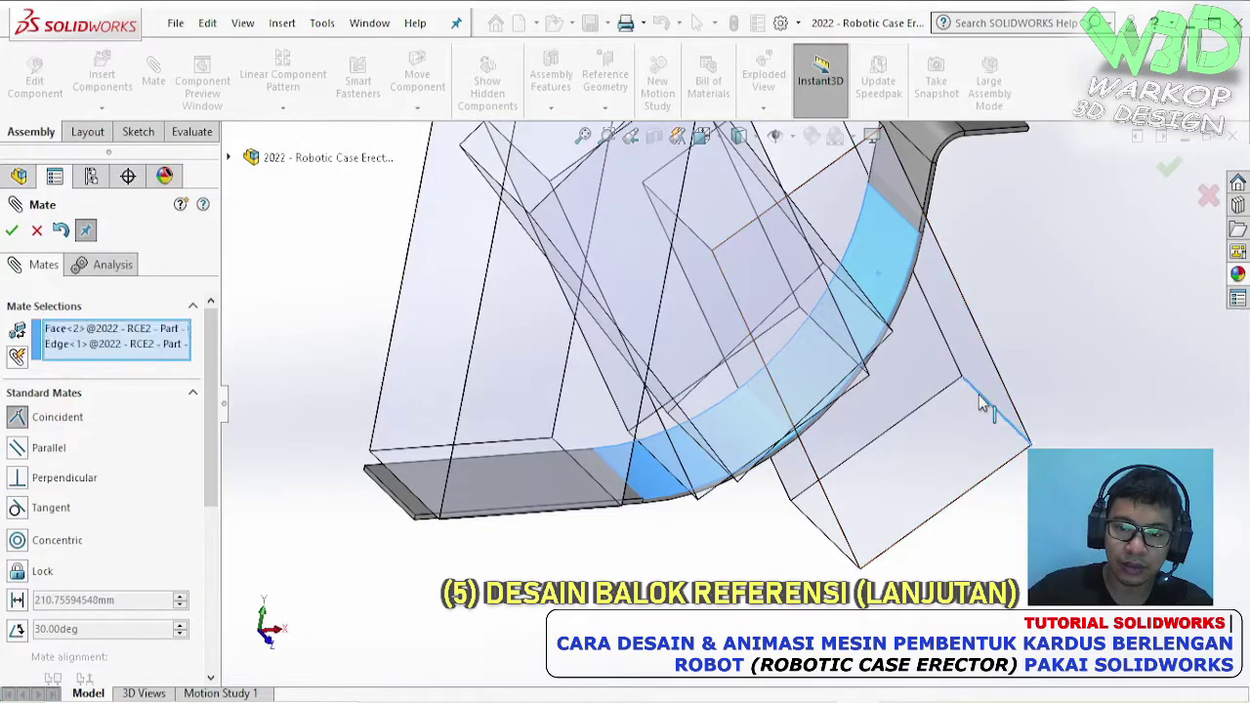
left_click(979, 406)
left_click(1191, 382)
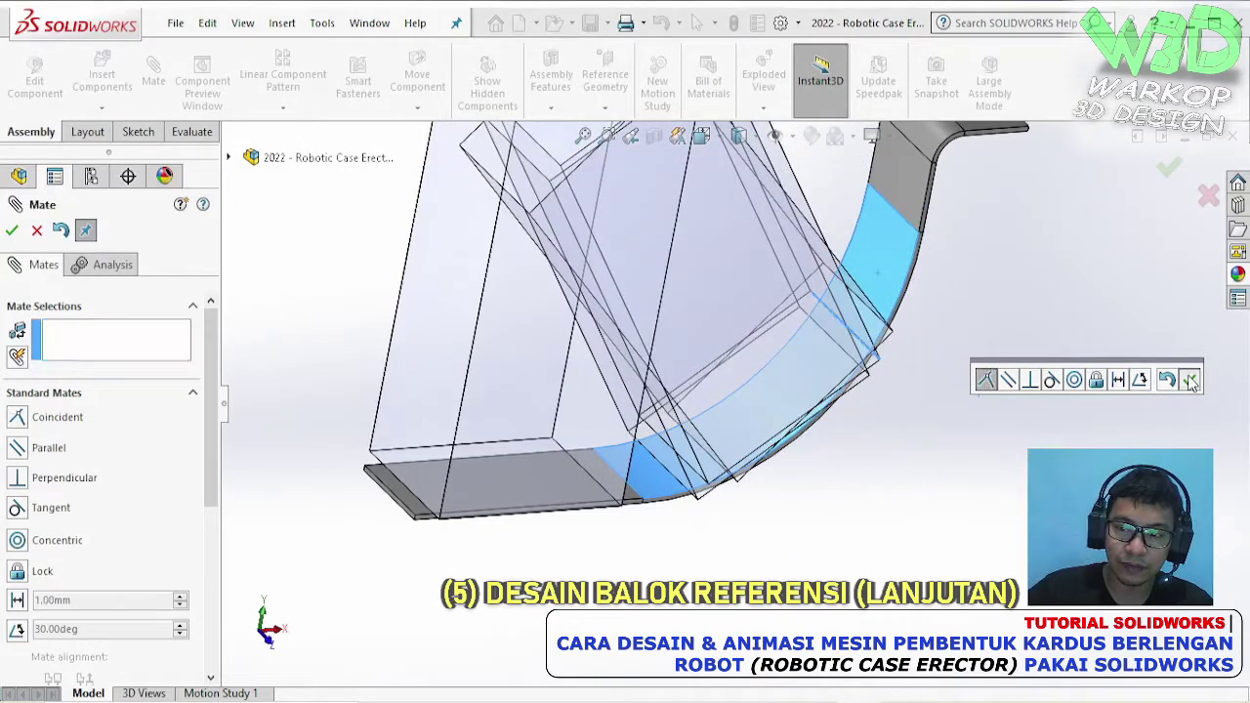
left_click(656, 438)
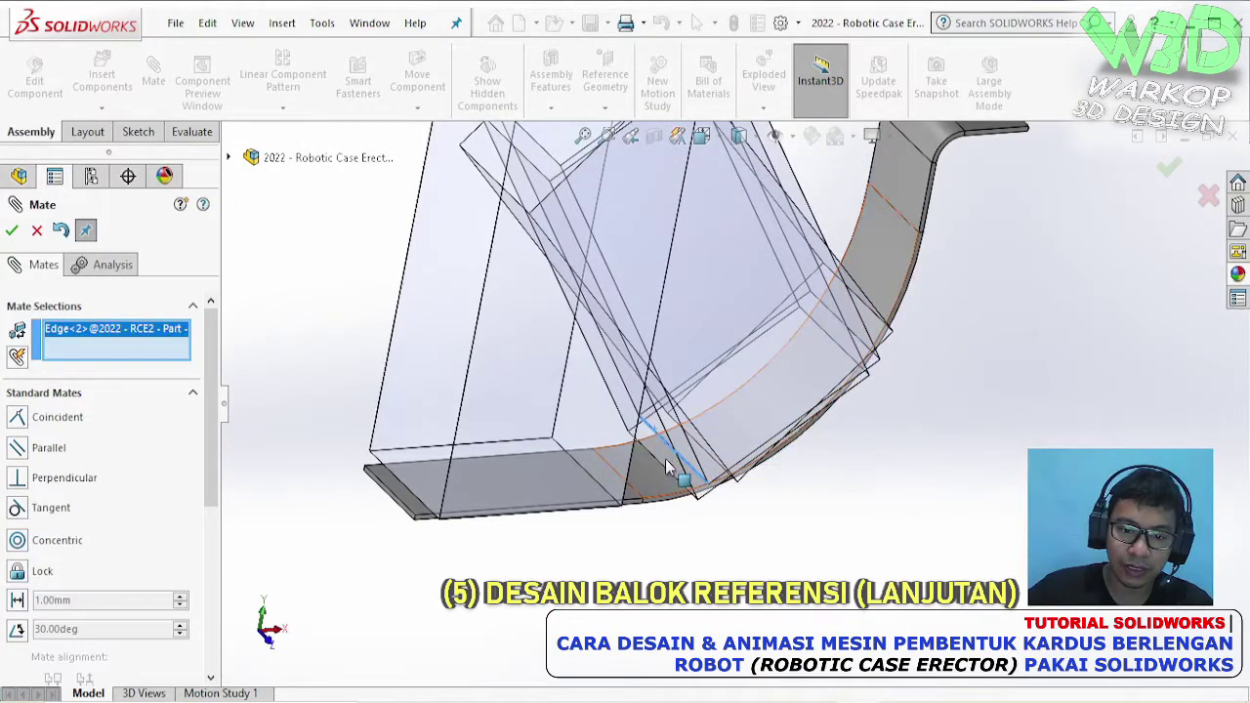
left_click(644, 459)
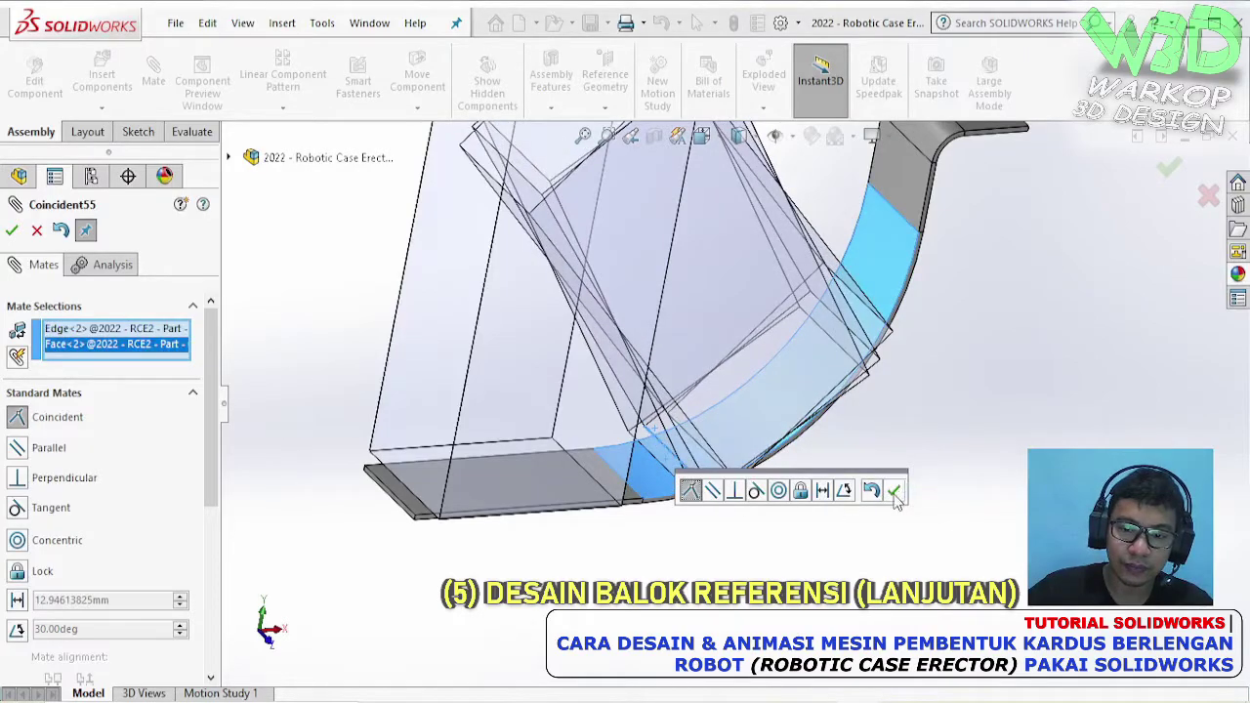
left_click(895, 491)
- Slide the new block down the curve and mate its bottom edge coincident with the bend line where the curve begins
middle_click_drag(695, 412, 755, 437)
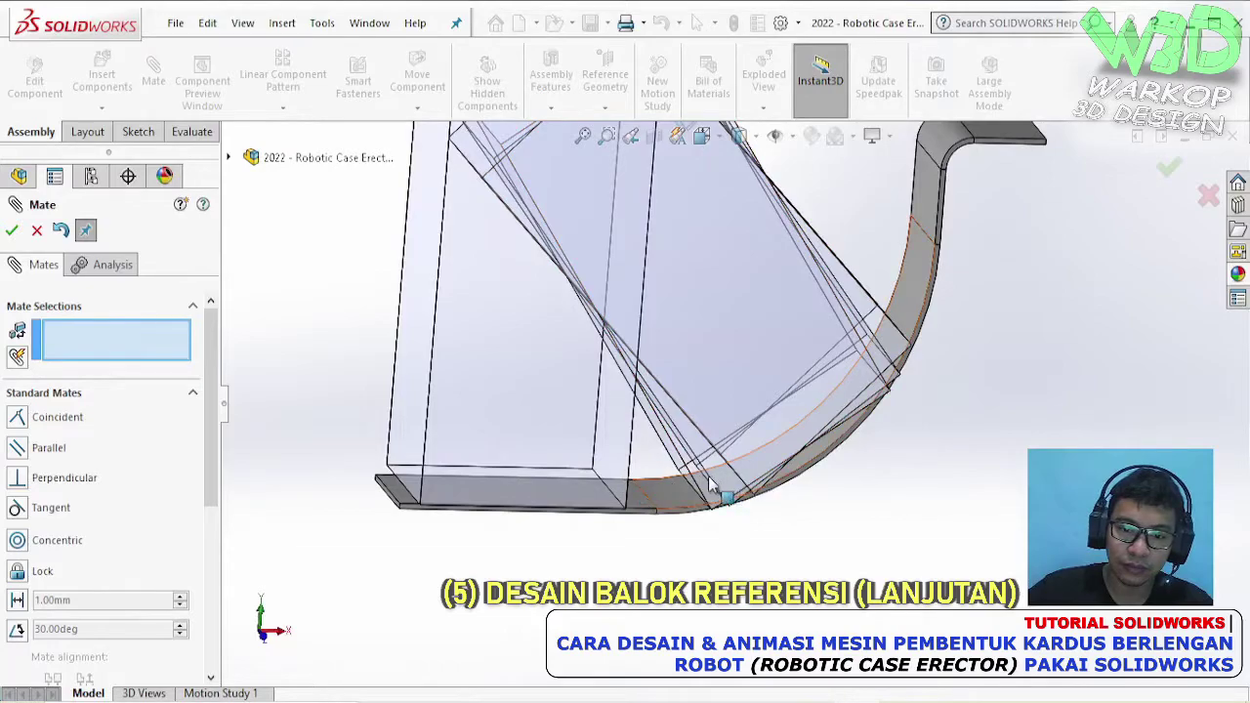
left_click_drag(710, 485, 630, 483)
scroll(630, 483, "down", 5)
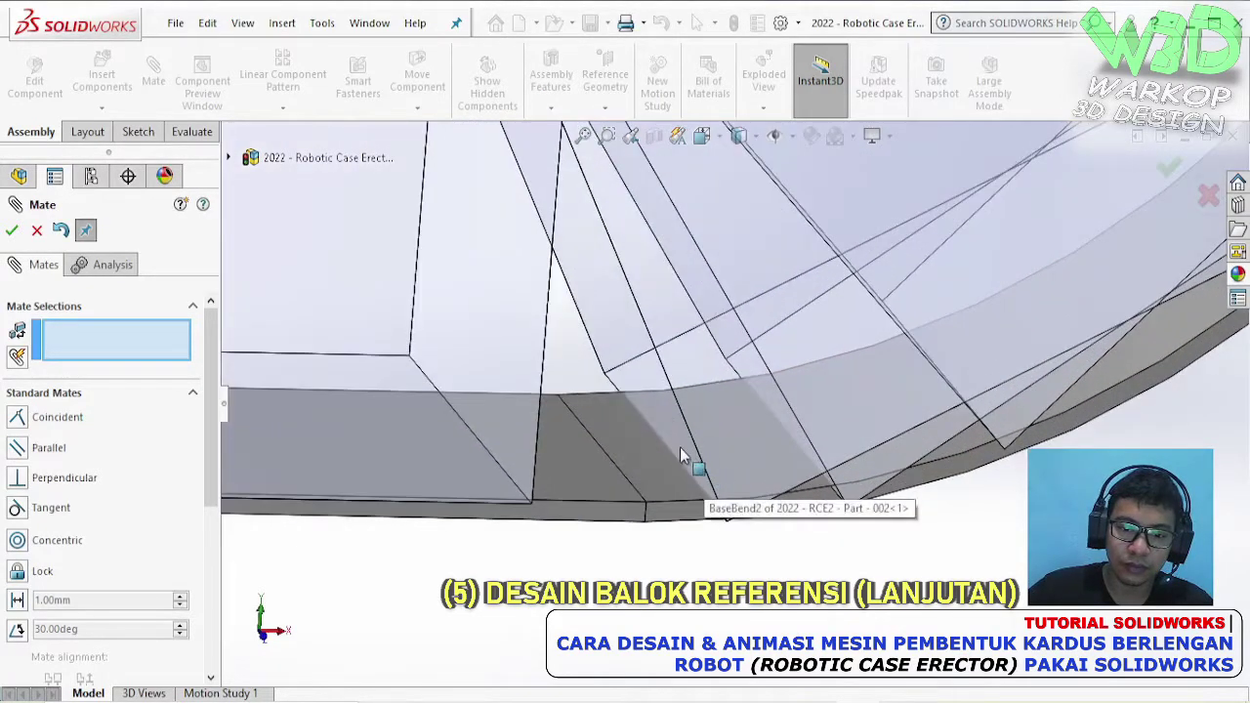
left_click(614, 388)
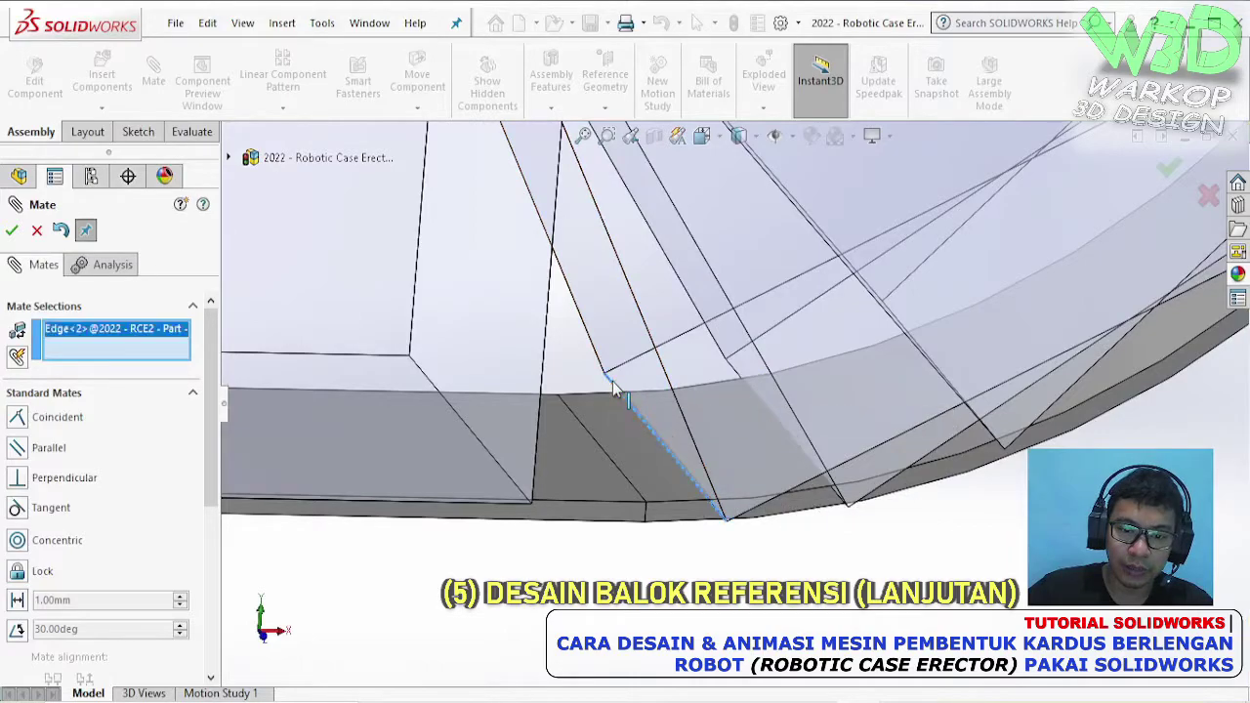
left_click(580, 428)
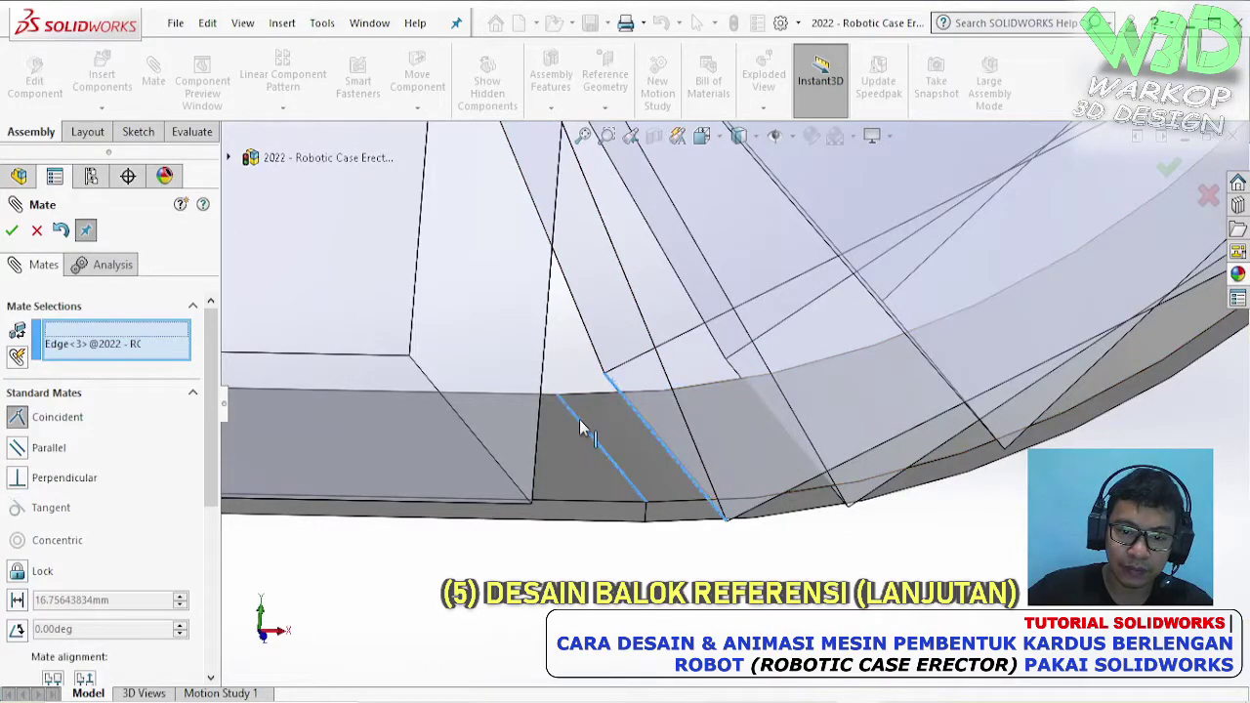
left_click(562, 455)
scroll(770, 401, "up", 6)
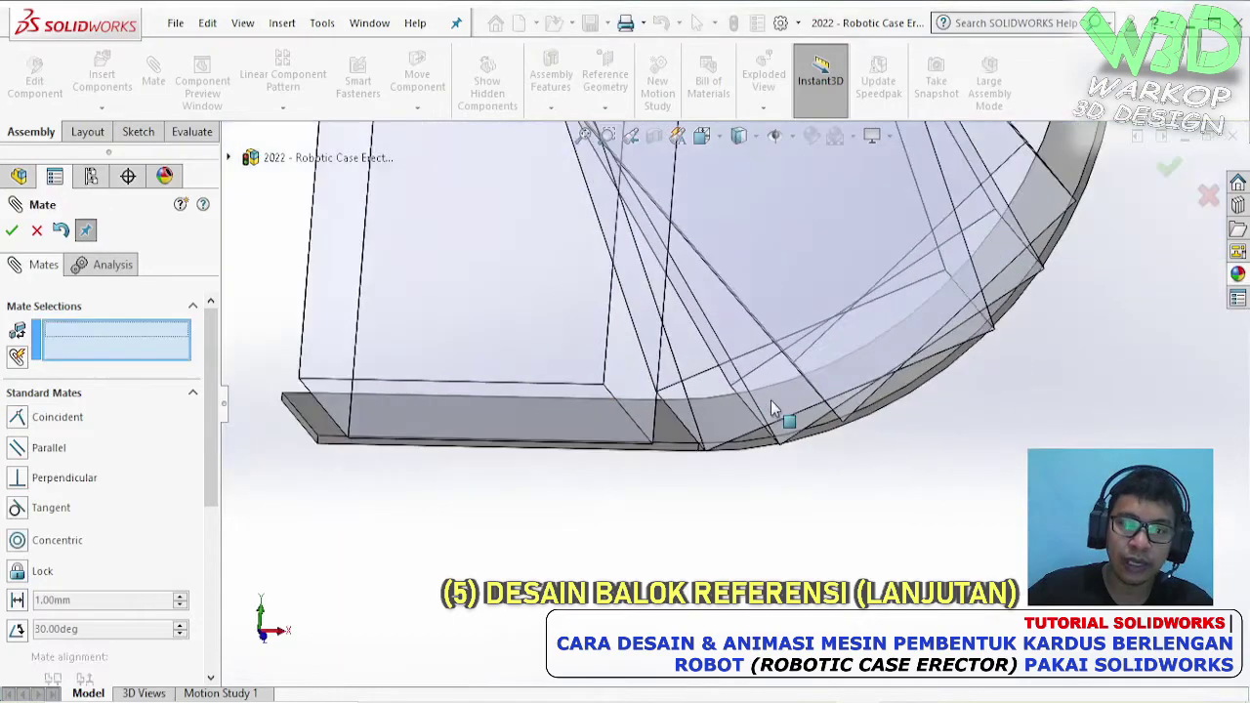
- Examine how the tilted reference blocks sit along the curved guide from several angles
middle_click_drag(790, 312, 740, 312)
scroll(680, 431, "down", 5)
middle_click_drag(680, 432, 728, 405)
scroll(738, 395, "down", 2)
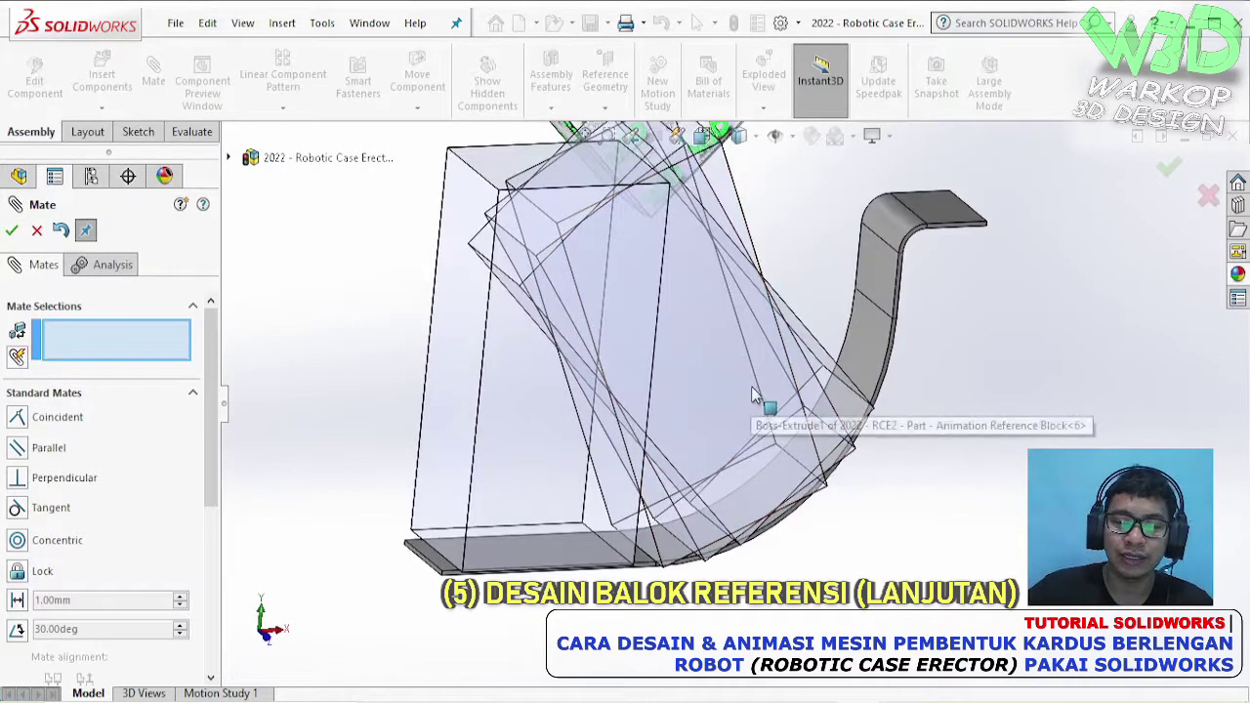
middle_click_drag(682, 399, 722, 376)
scroll(742, 371, "up", 3)
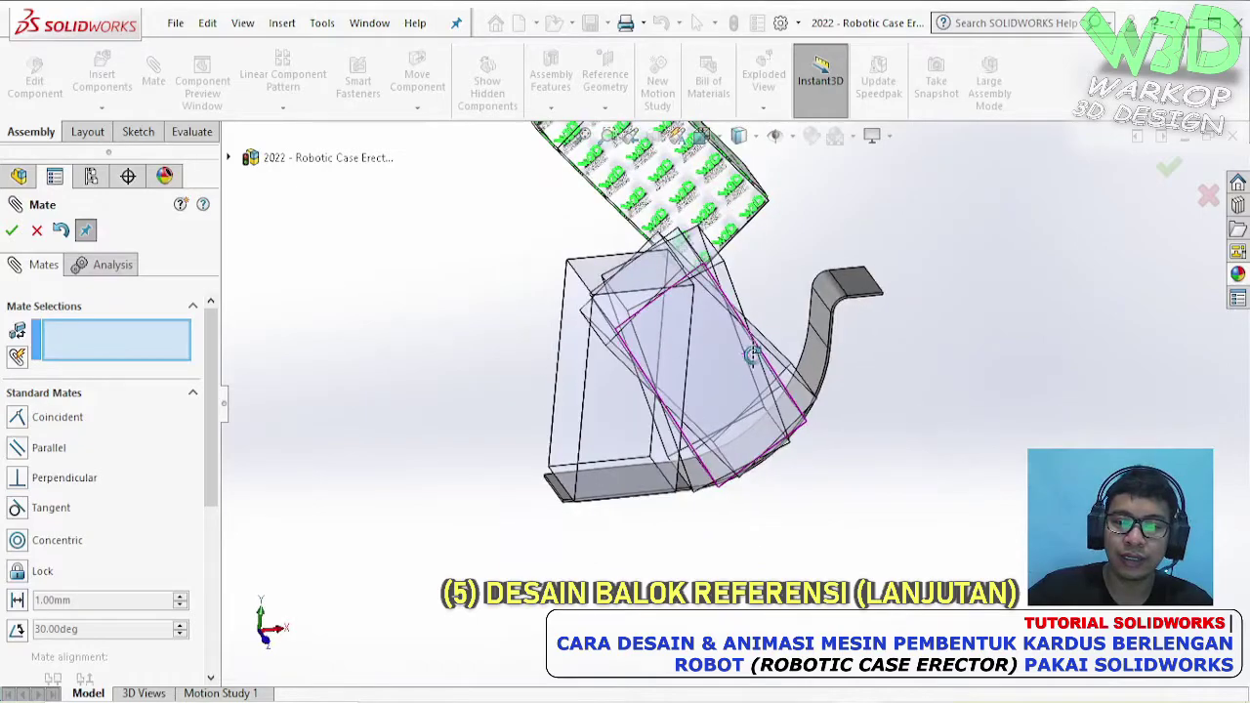
scroll(734, 406, "down", 3)
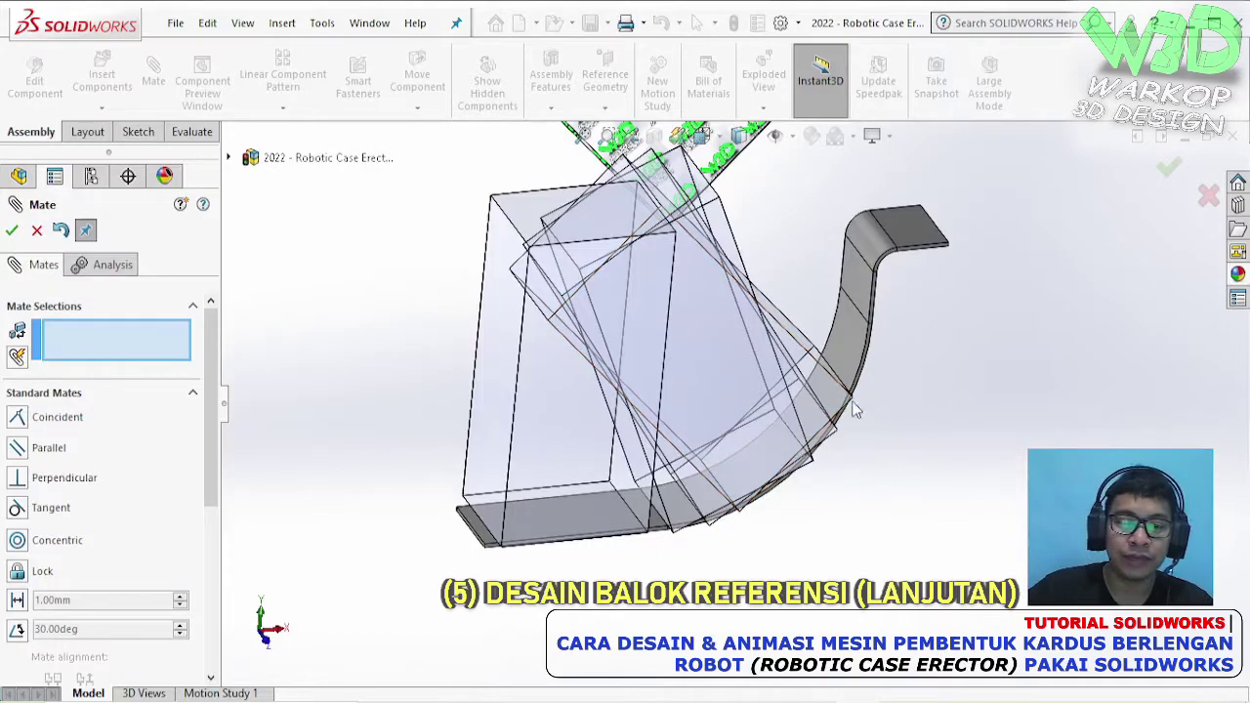
middle_click_drag(871, 408, 776, 325)
middle_click_drag(644, 422, 633, 404)
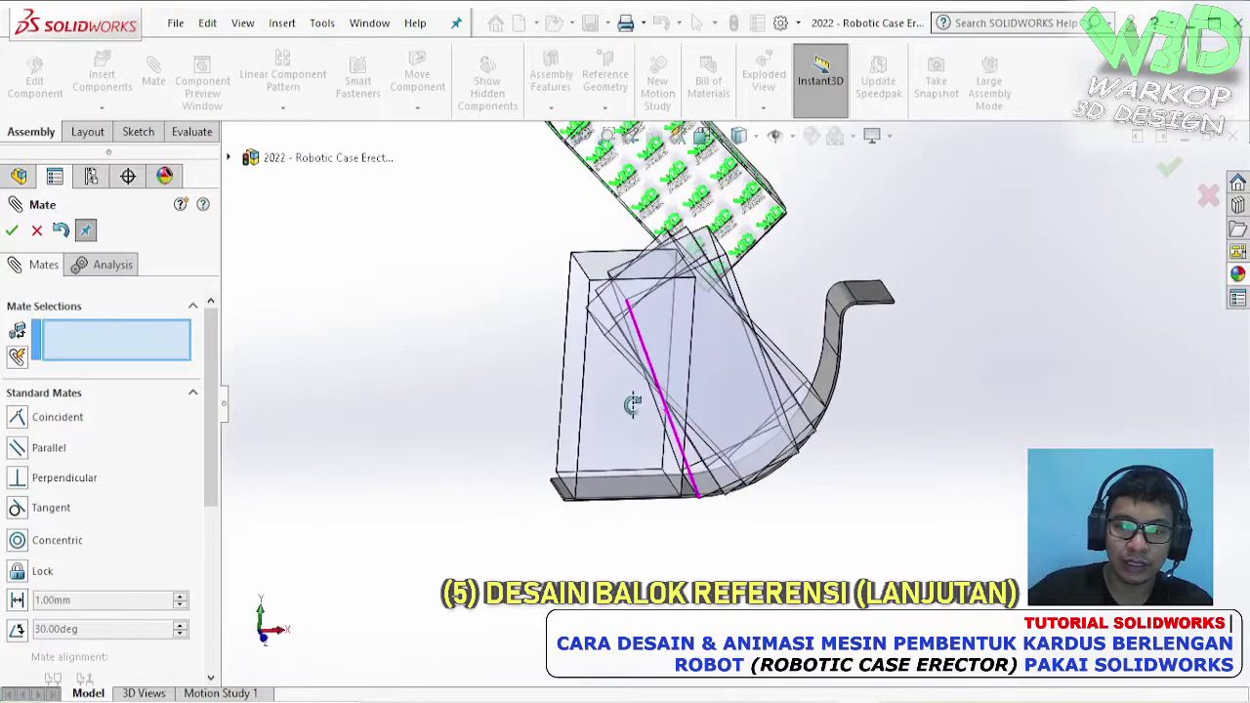
scroll(736, 400, "down", 3)
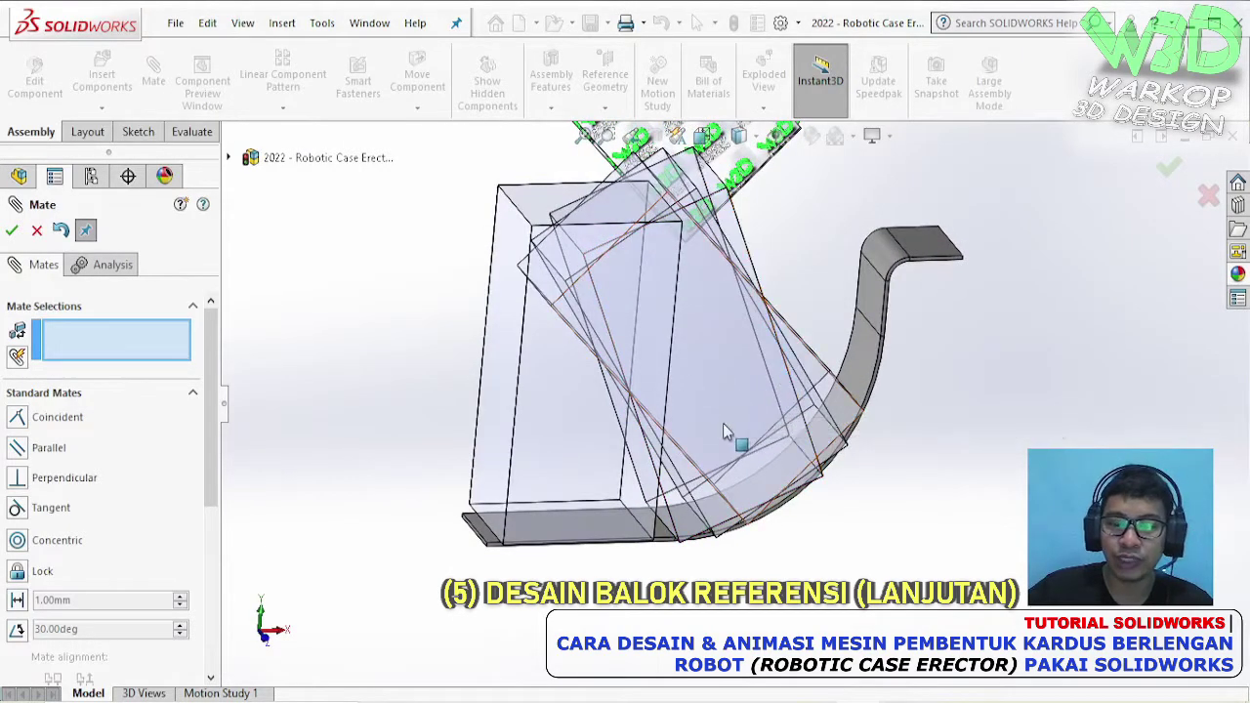
- Finish mating and fix the newest tilted reference block in place
scroll(217, 377, "down", 5)
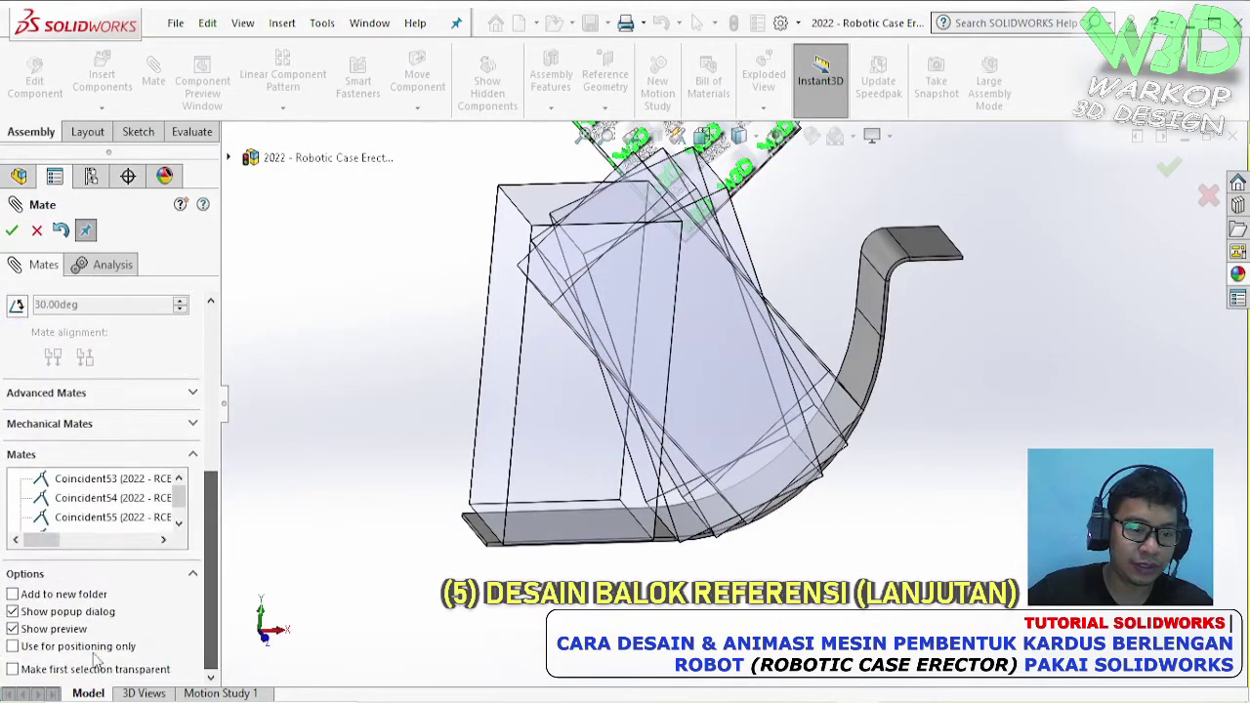
left_click(11, 229)
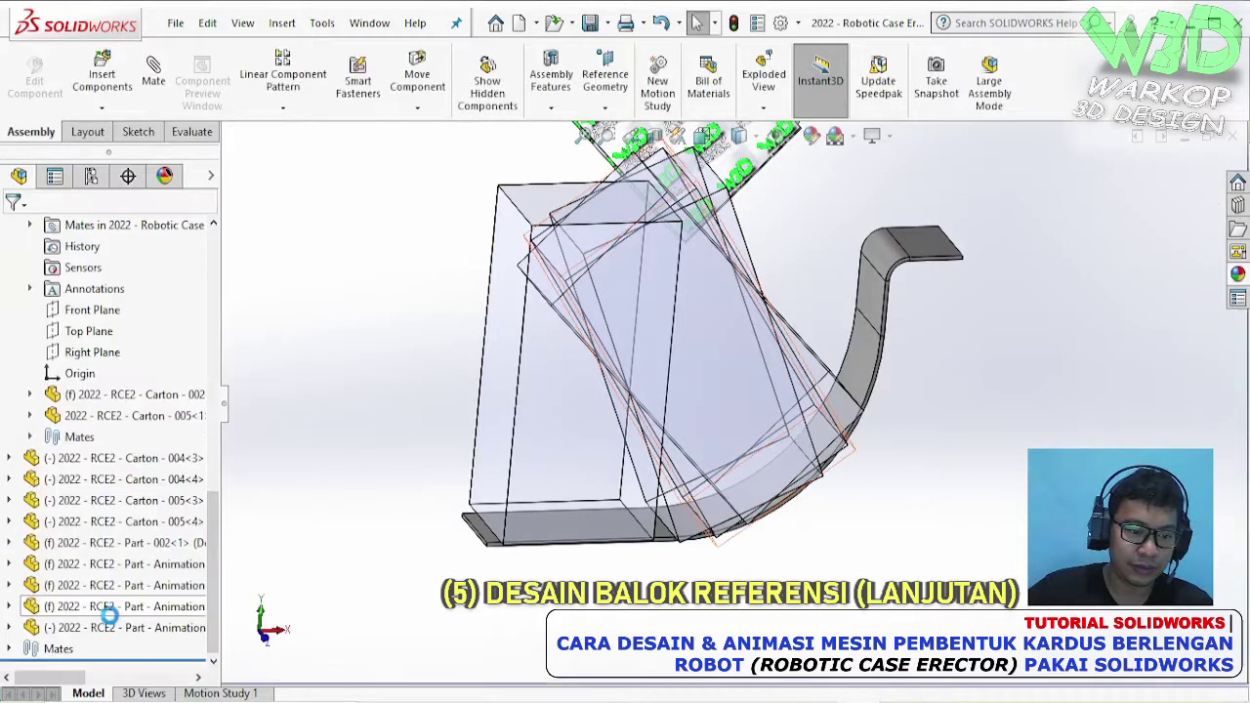
right_click(98, 627)
left_click(244, 372)
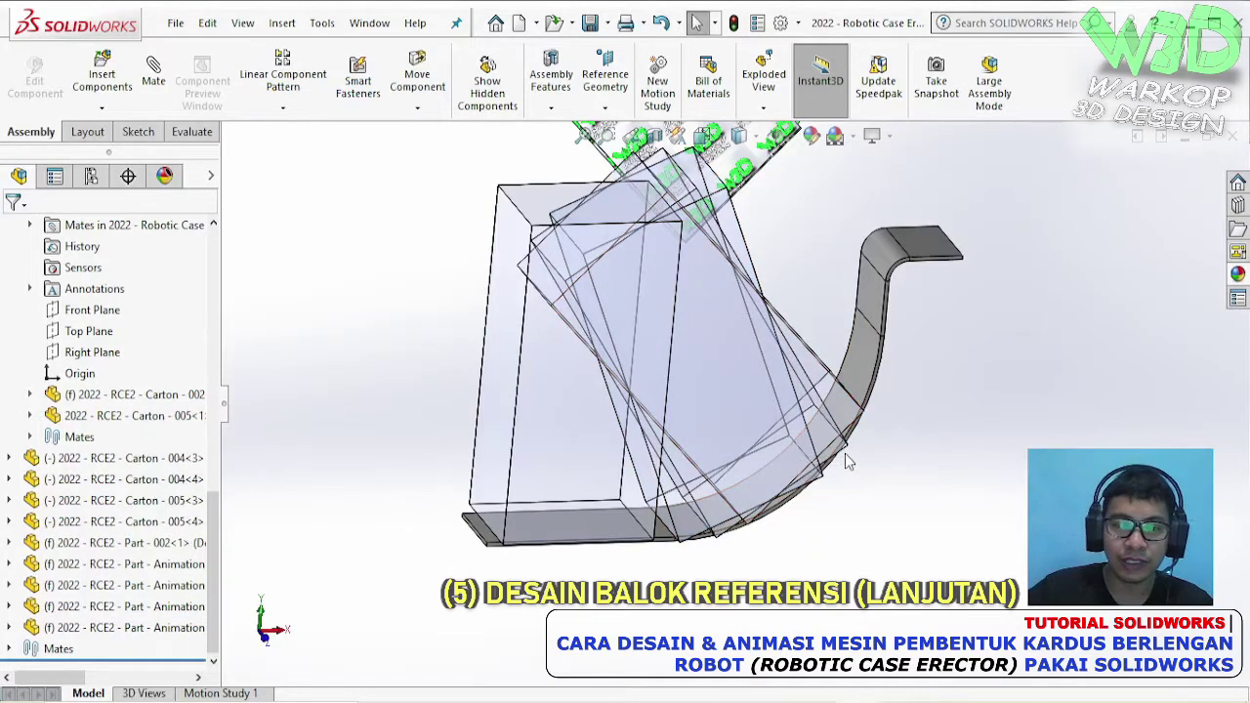
- Copy the lowest tilted reference block to the empty space beside the upright block and make the copy transparent
left_click_drag(776, 493, 693, 508)
scroll(692, 506, "down", 4)
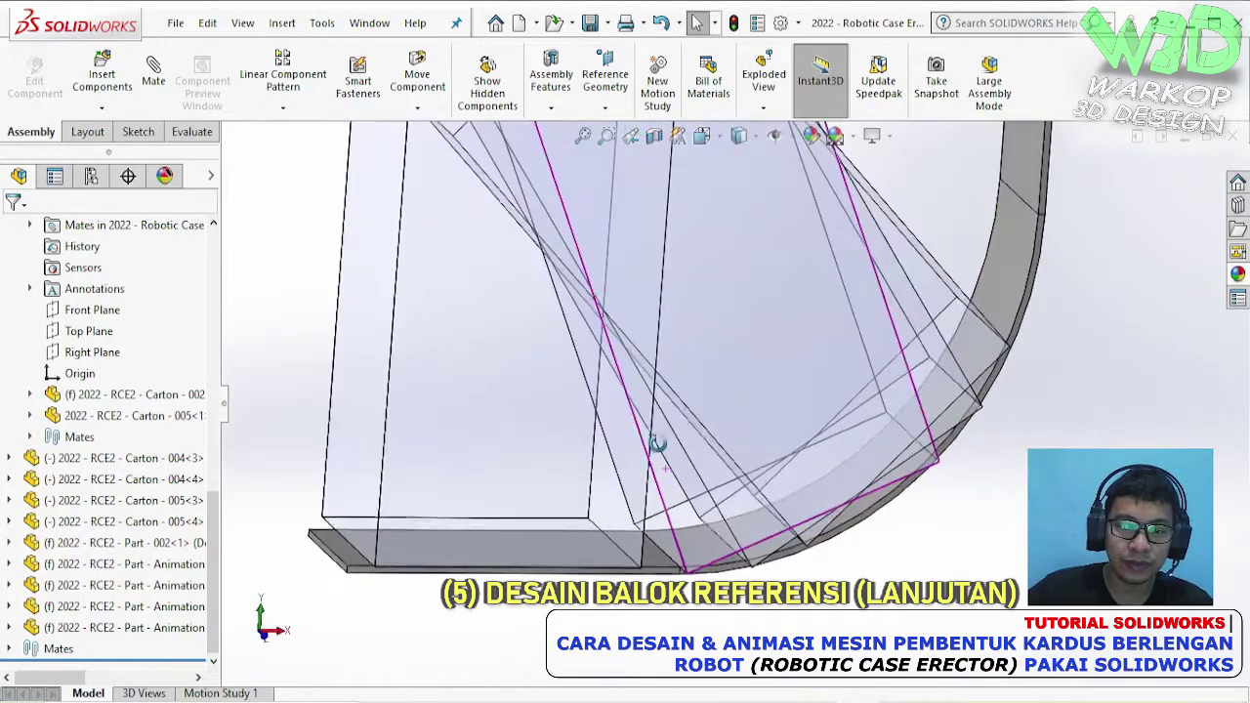
scroll(732, 441, "up", 6)
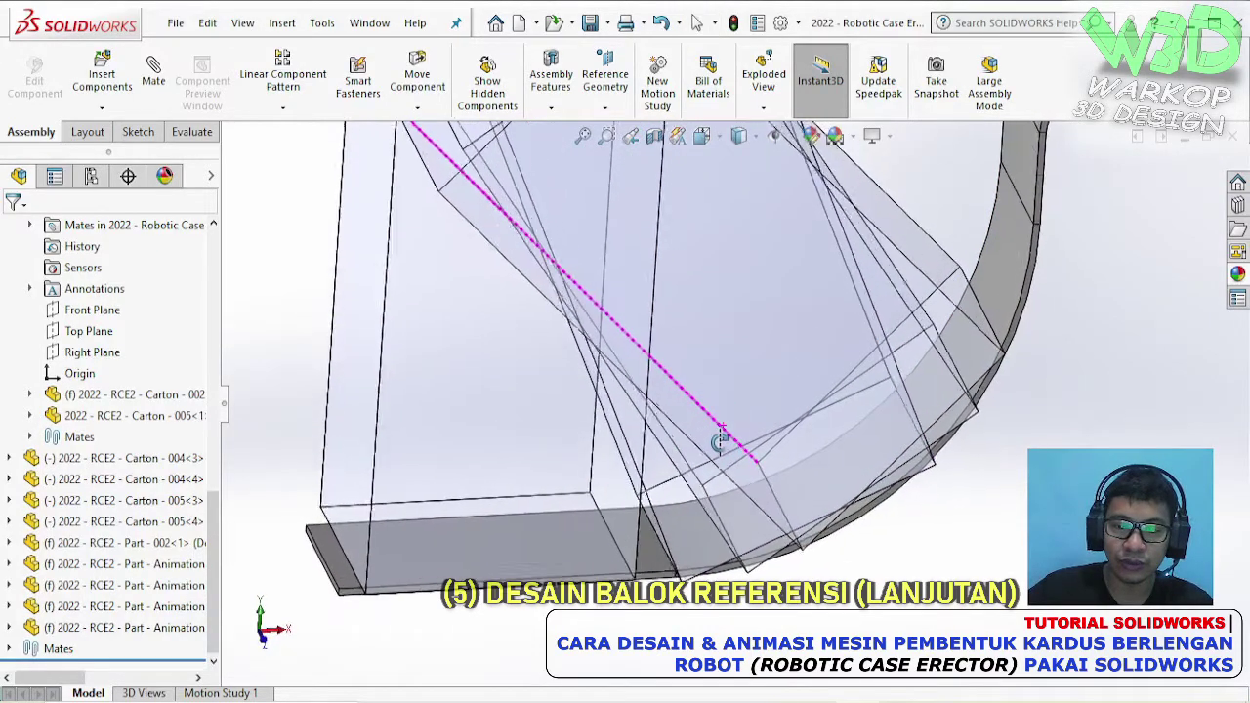
middle_click_drag(756, 372, 658, 206)
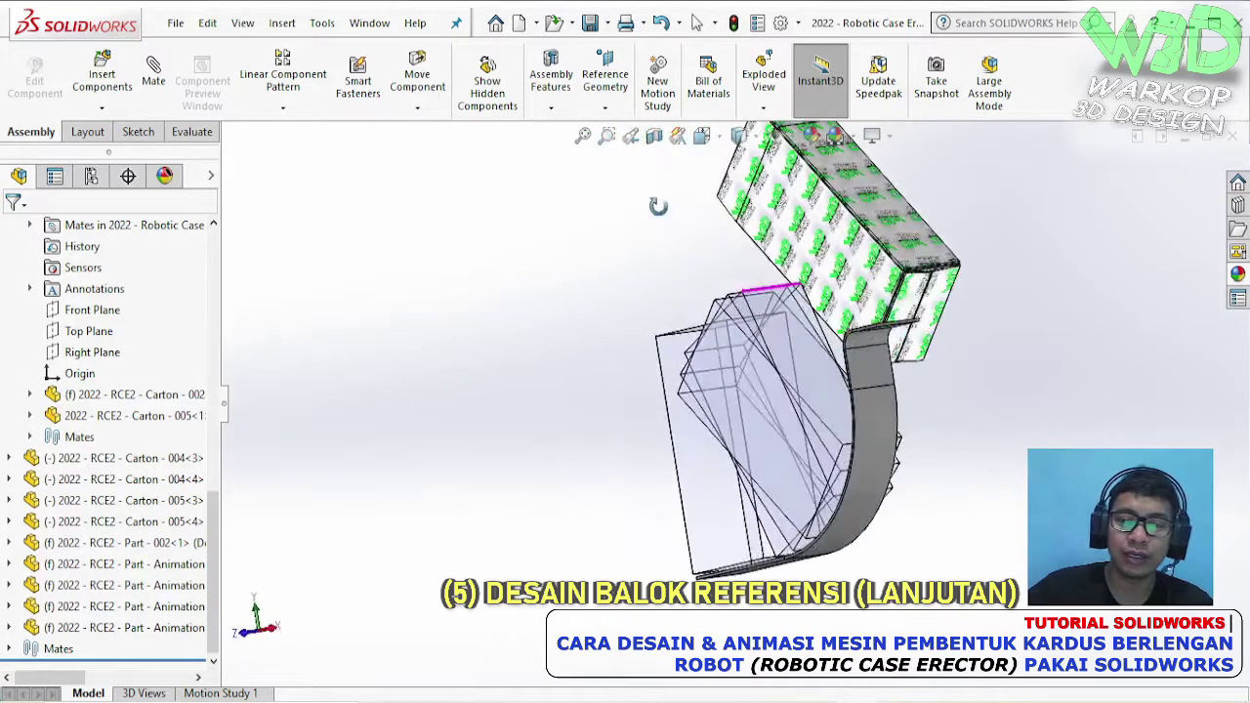
middle_click_drag(917, 310, 750, 508)
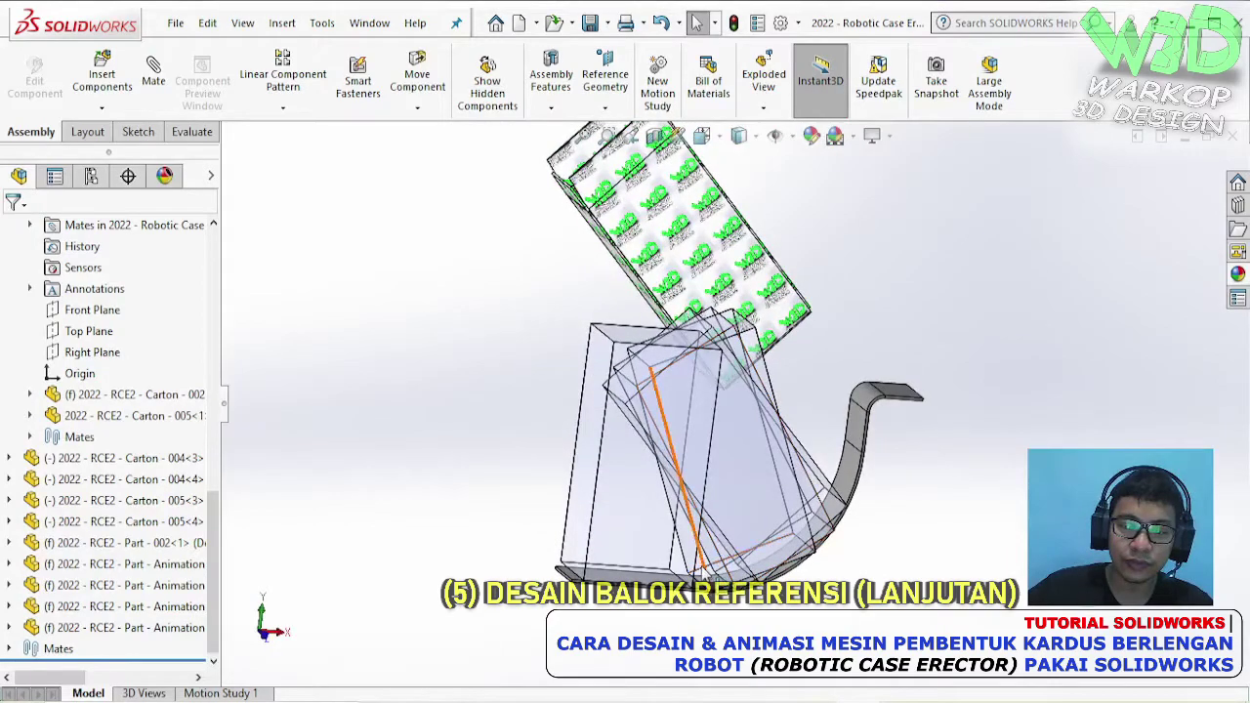
left_click_drag(701, 574, 437, 482)
left_click(630, 376)
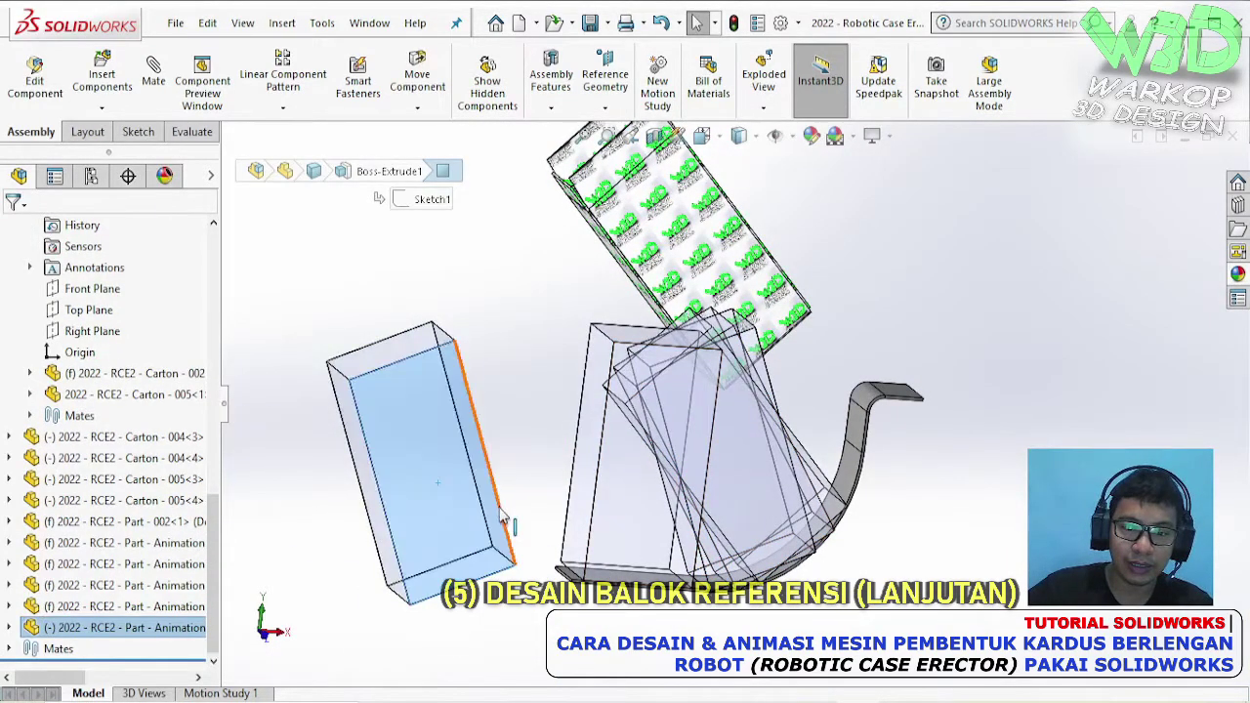
- Mate the new copy's large side face coincident with the matching face of the upright reference block
scroll(459, 552, "down", 3)
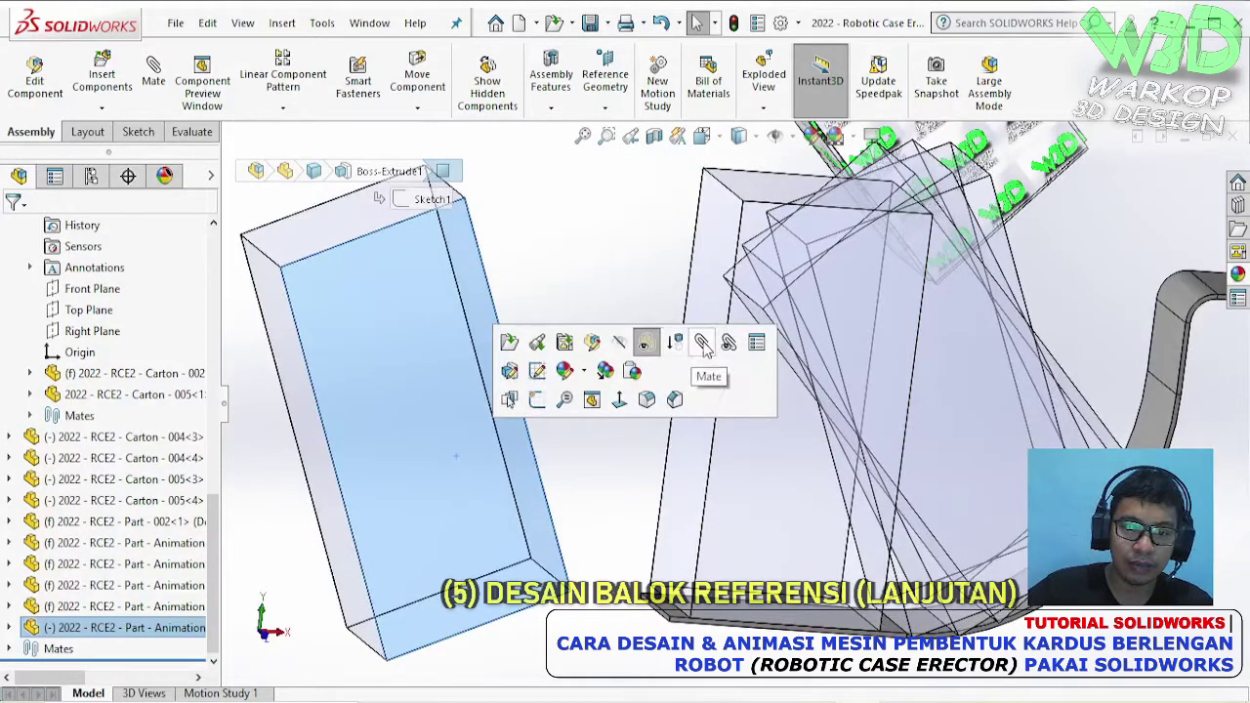
key("m")
left_click(775, 467)
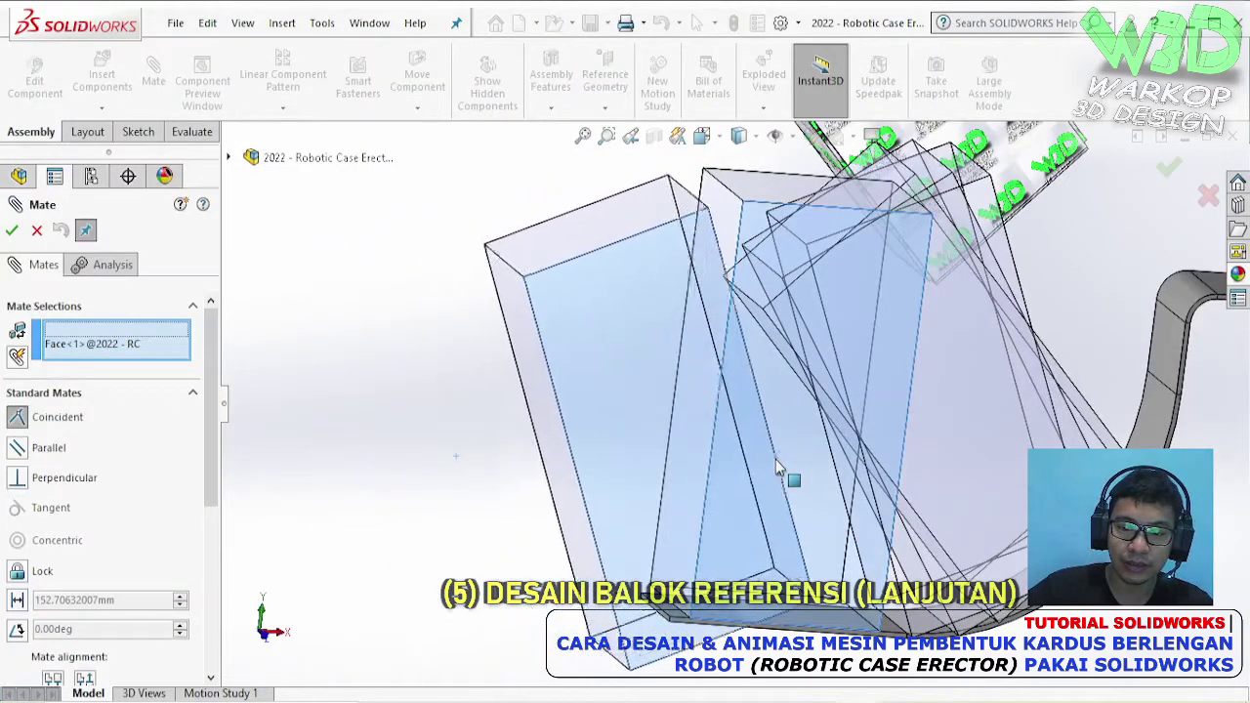
left_click(982, 491)
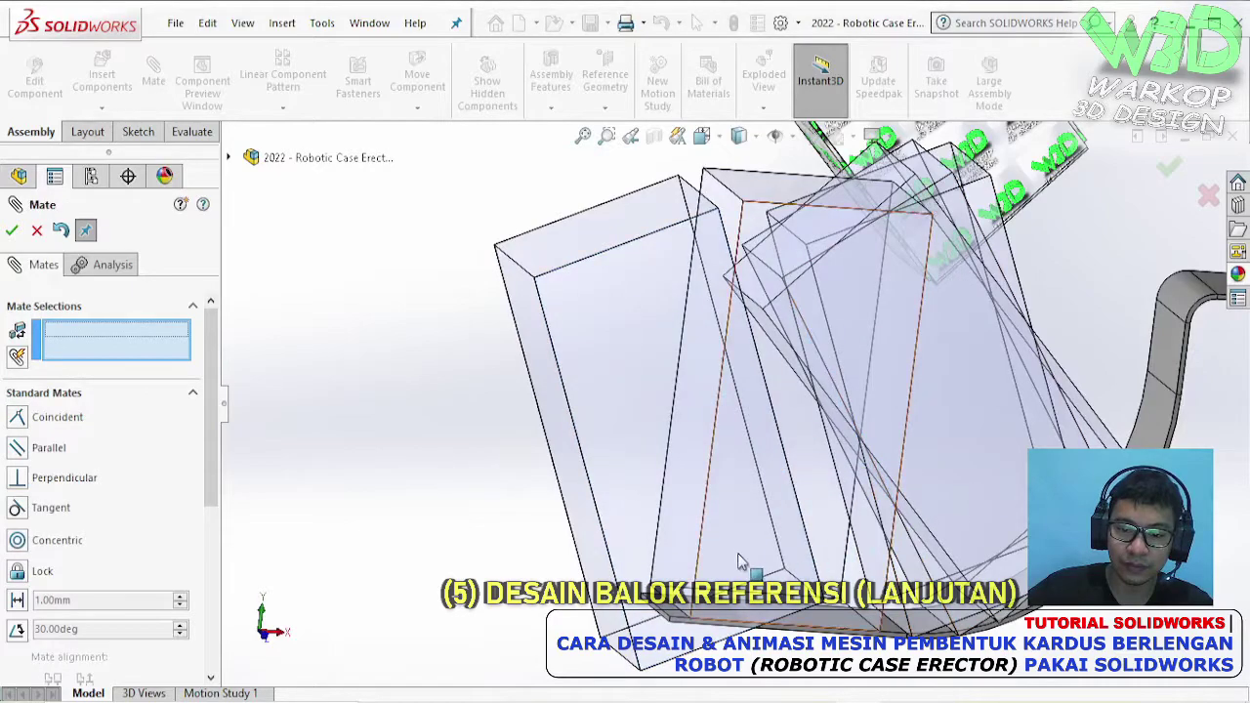
- Mate both bottom edges of the new block coincident with the guide's inner face
left_click_drag(619, 465, 610, 504)
left_click(631, 521)
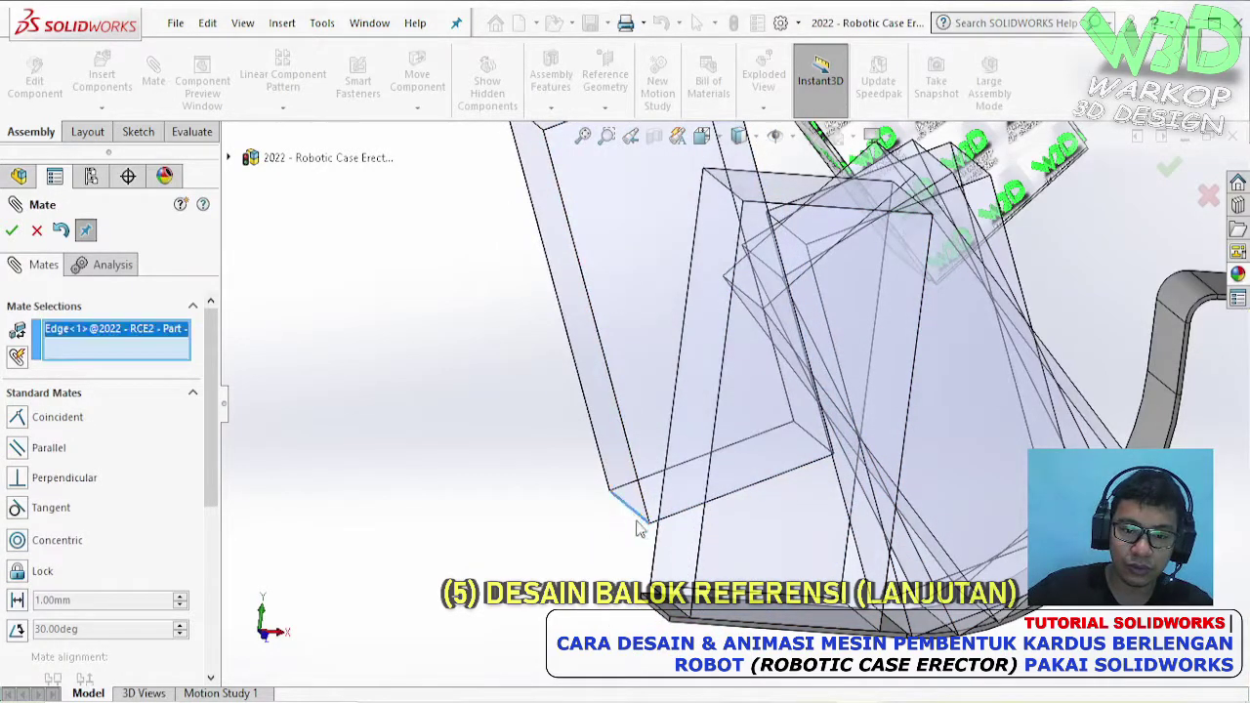
left_click(670, 608)
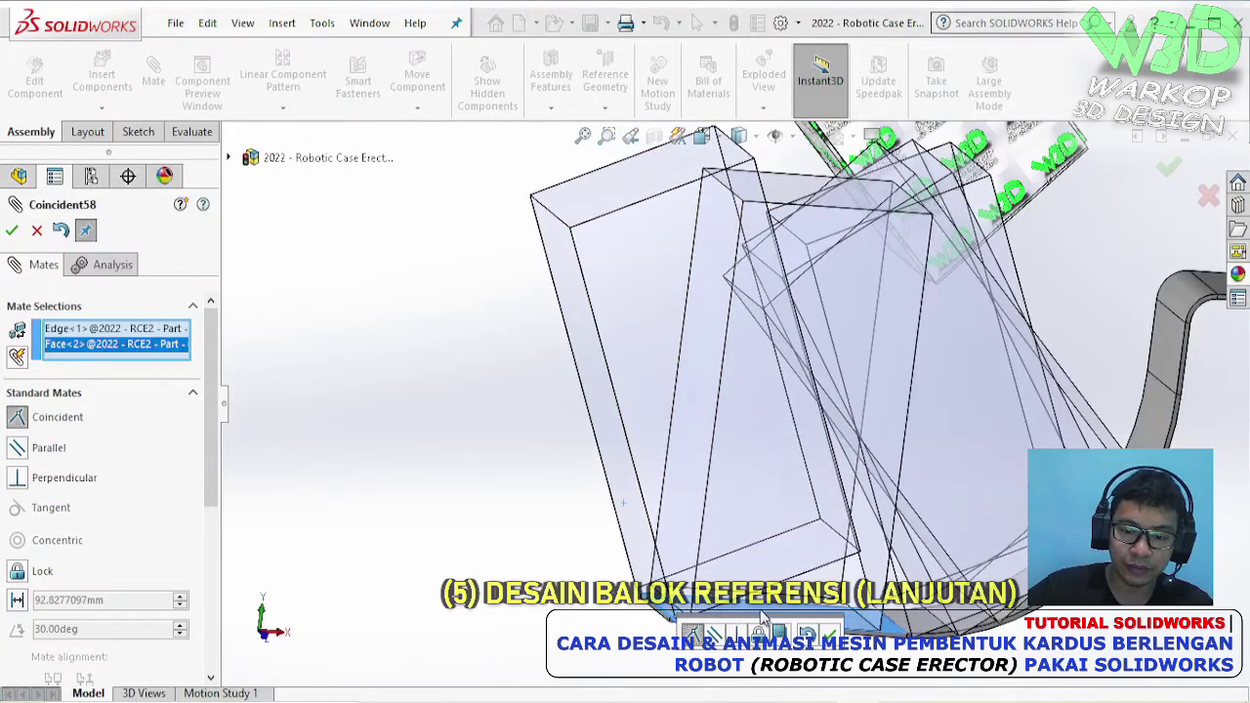
left_click(830, 632)
left_click(890, 601)
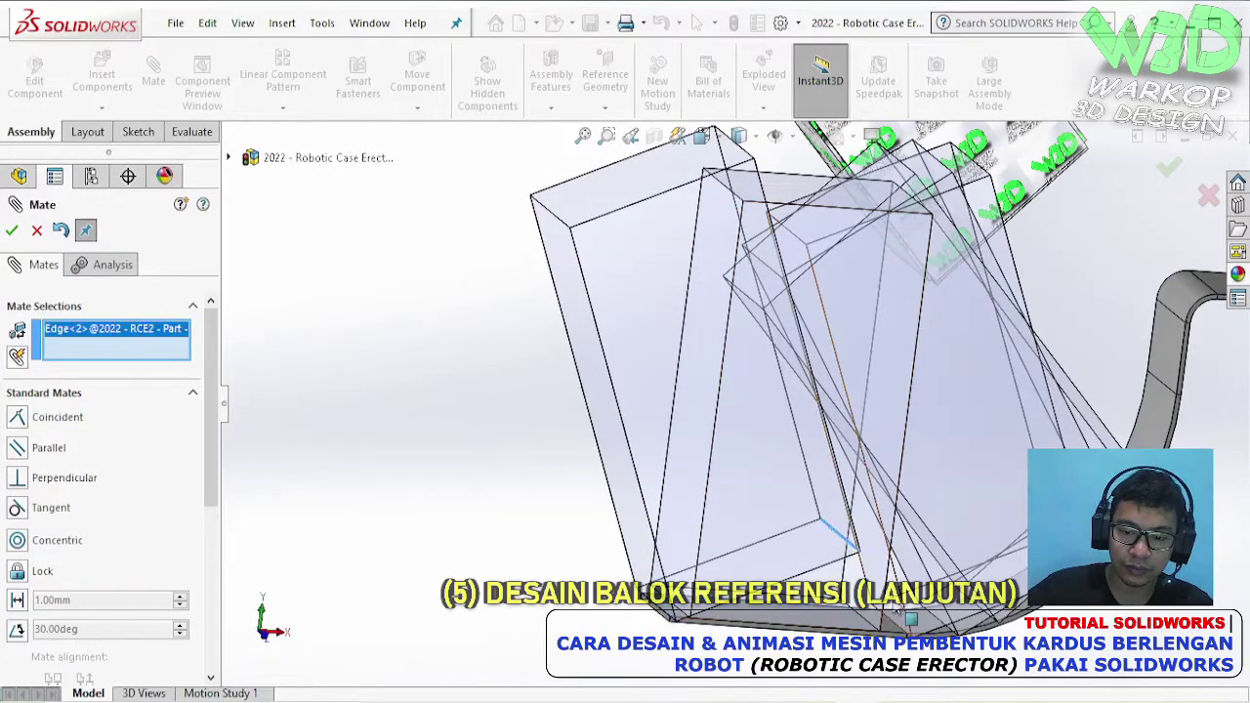
left_click(908, 628)
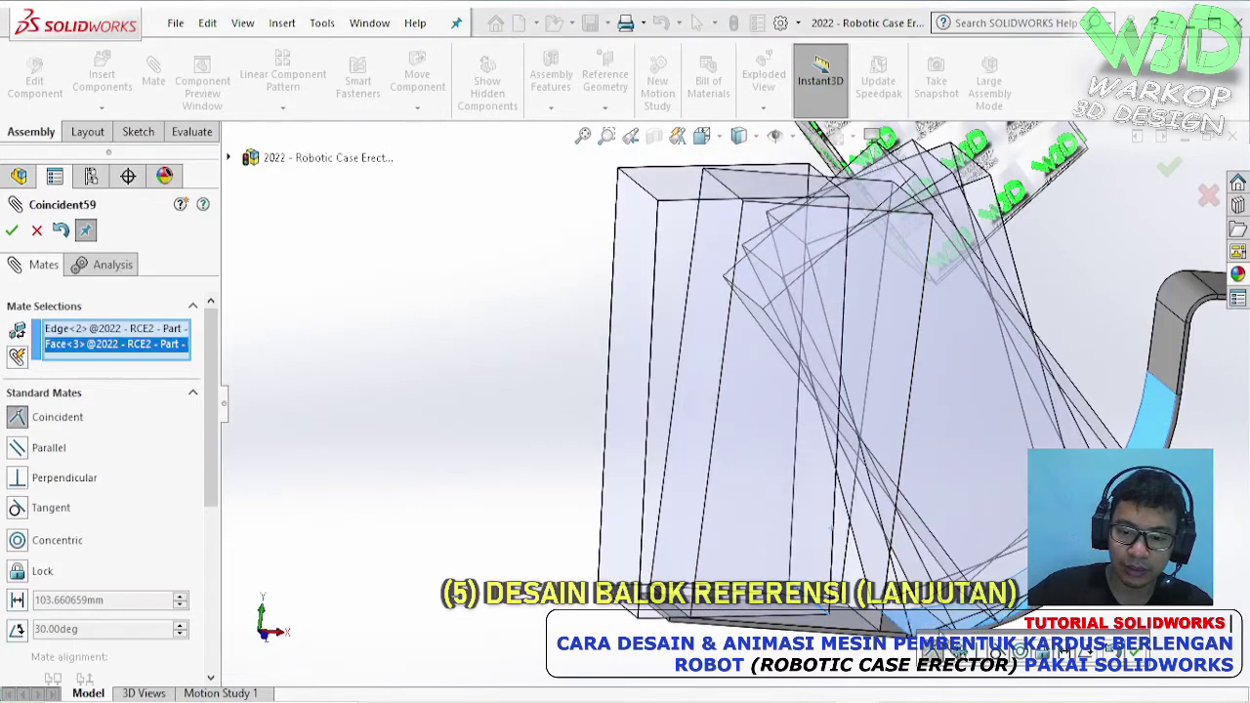
key("Return")
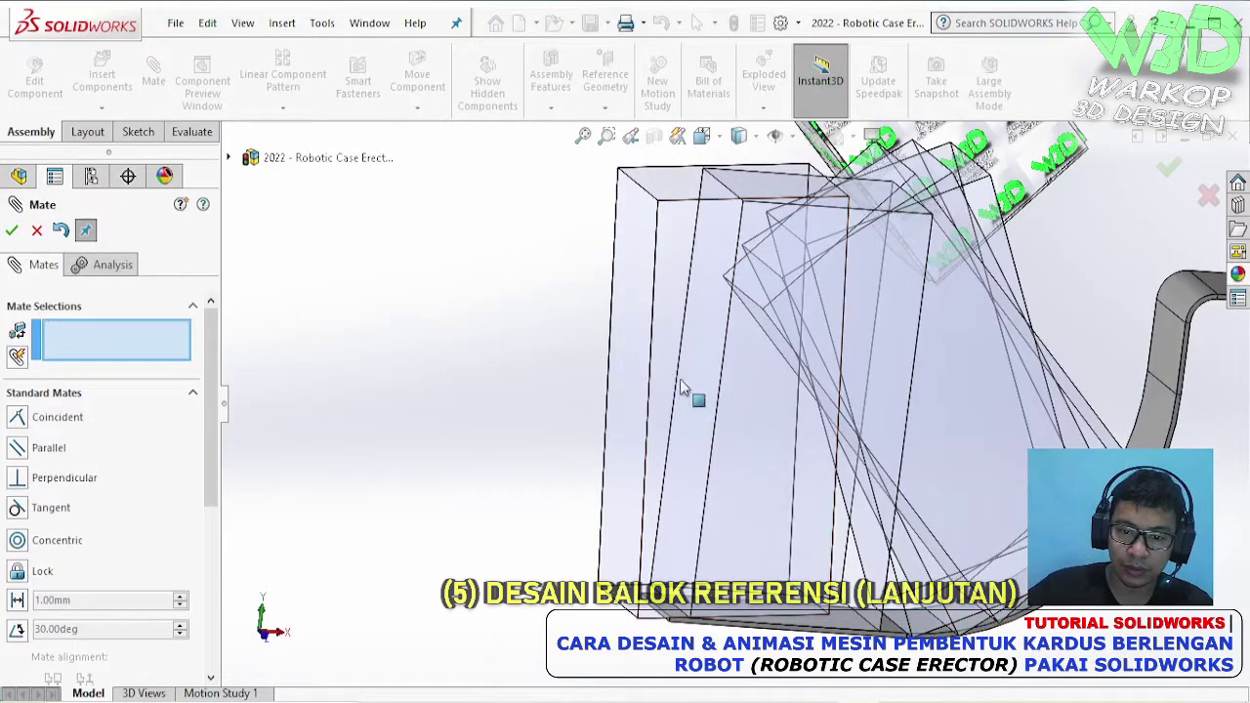
- Slide the new block along the guide until its lower corner rests on the straight section just before the bend
left_click_drag(788, 418, 1216, 396)
key("Escape")
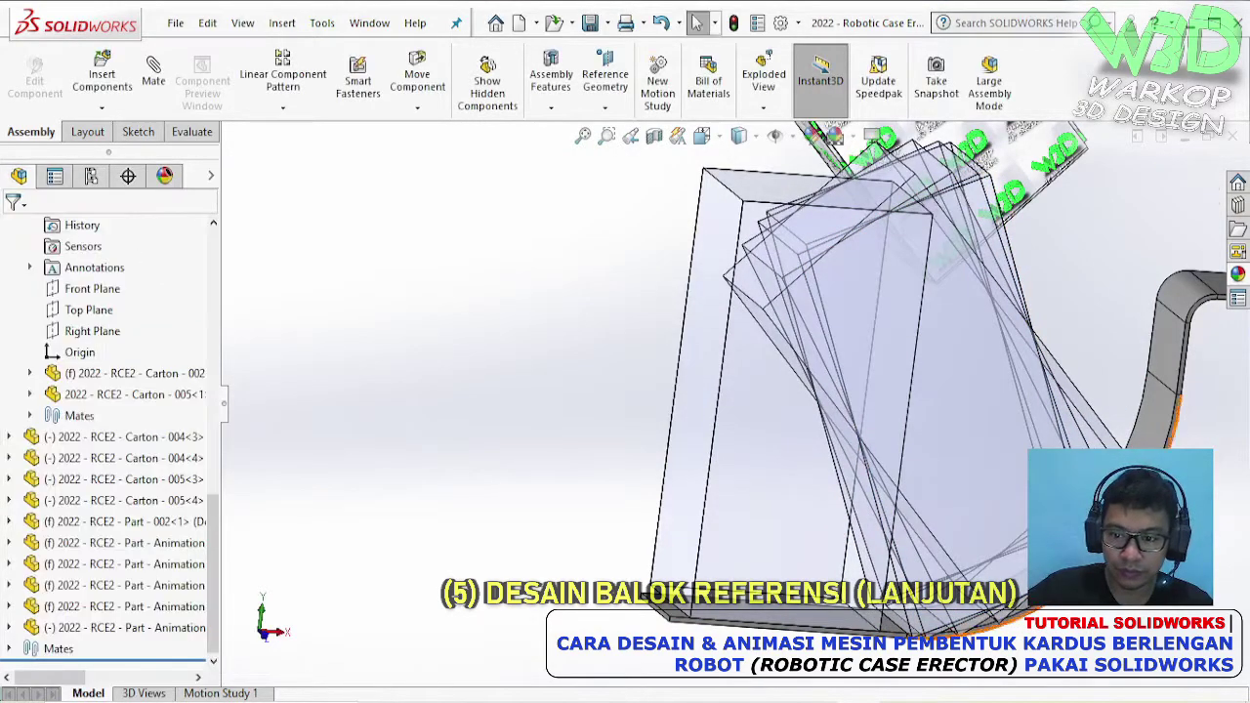
middle_click_drag(1157, 484, 1122, 449)
scroll(1122, 449, "down", 2)
left_click_drag(1059, 421, 982, 544)
left_click_drag(789, 645, 739, 652)
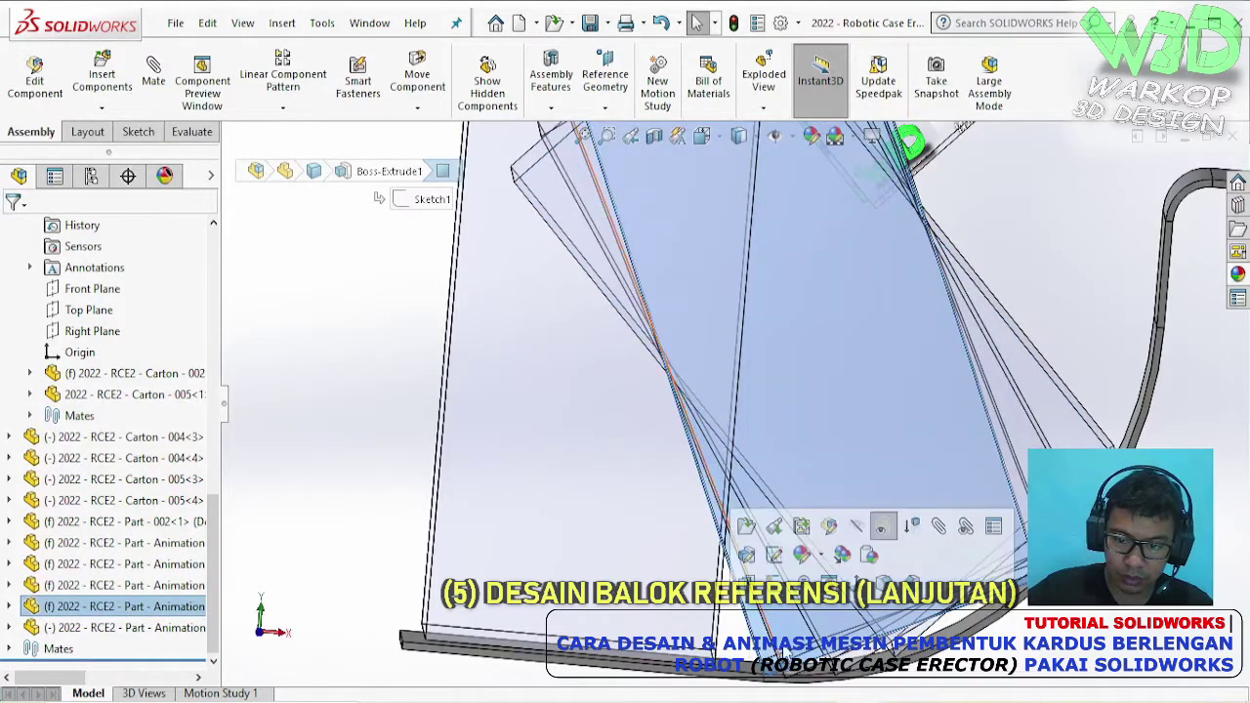
scroll(877, 656, "down", 4)
left_click(883, 571)
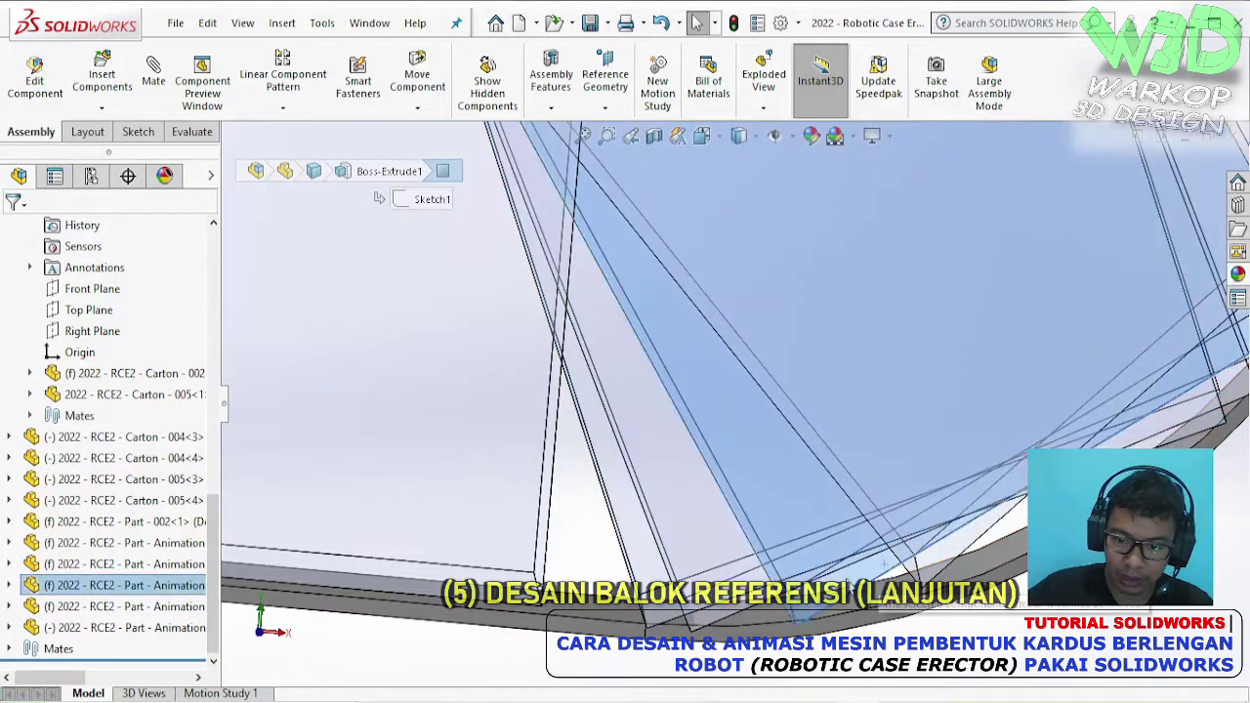
left_click_drag(768, 605, 578, 607)
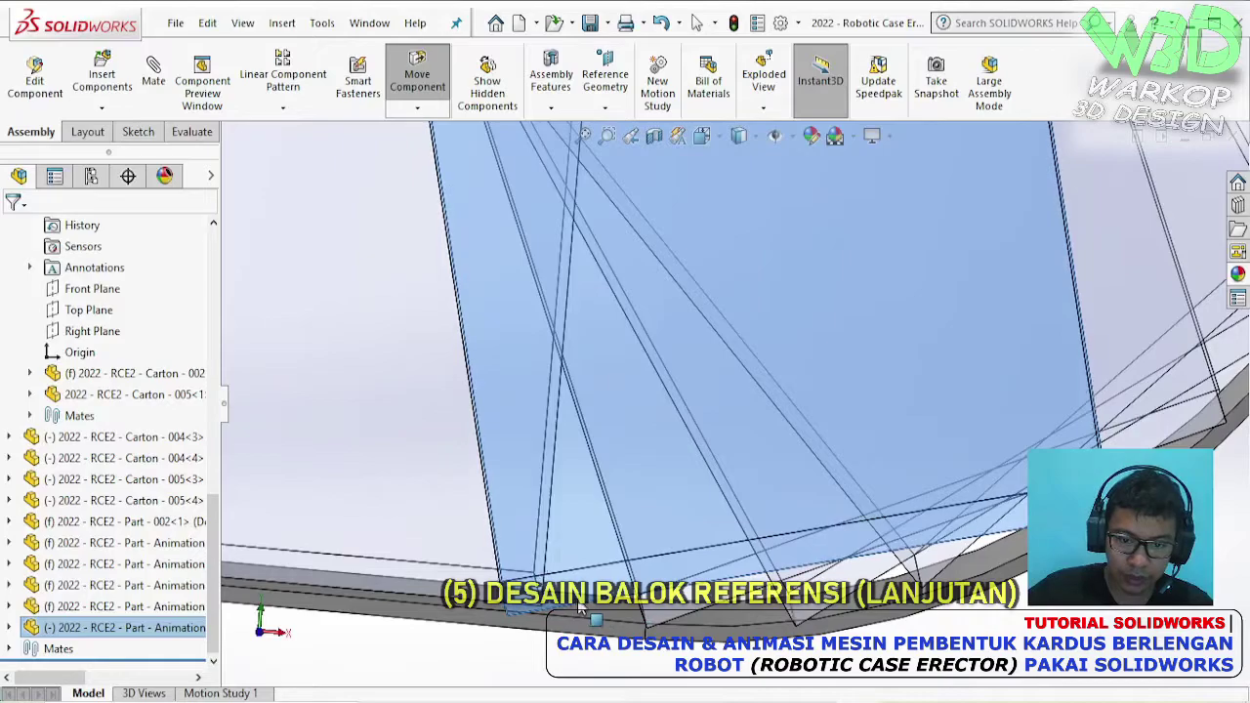
key("Escape")
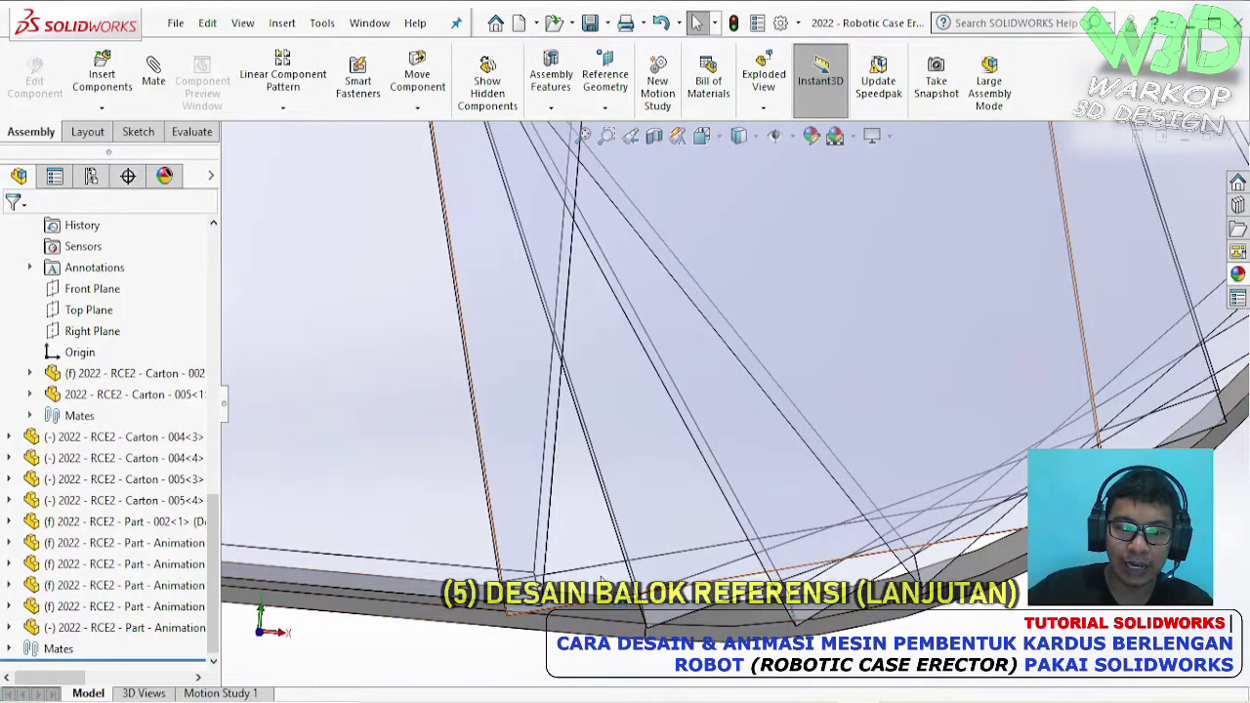
left_click(588, 557)
left_click_drag(588, 556, 573, 560)
- Fix the repositioned reference block in place
scroll(578, 559, "up", 5)
middle_click_drag(674, 431, 724, 473)
scroll(723, 475, "down", 3)
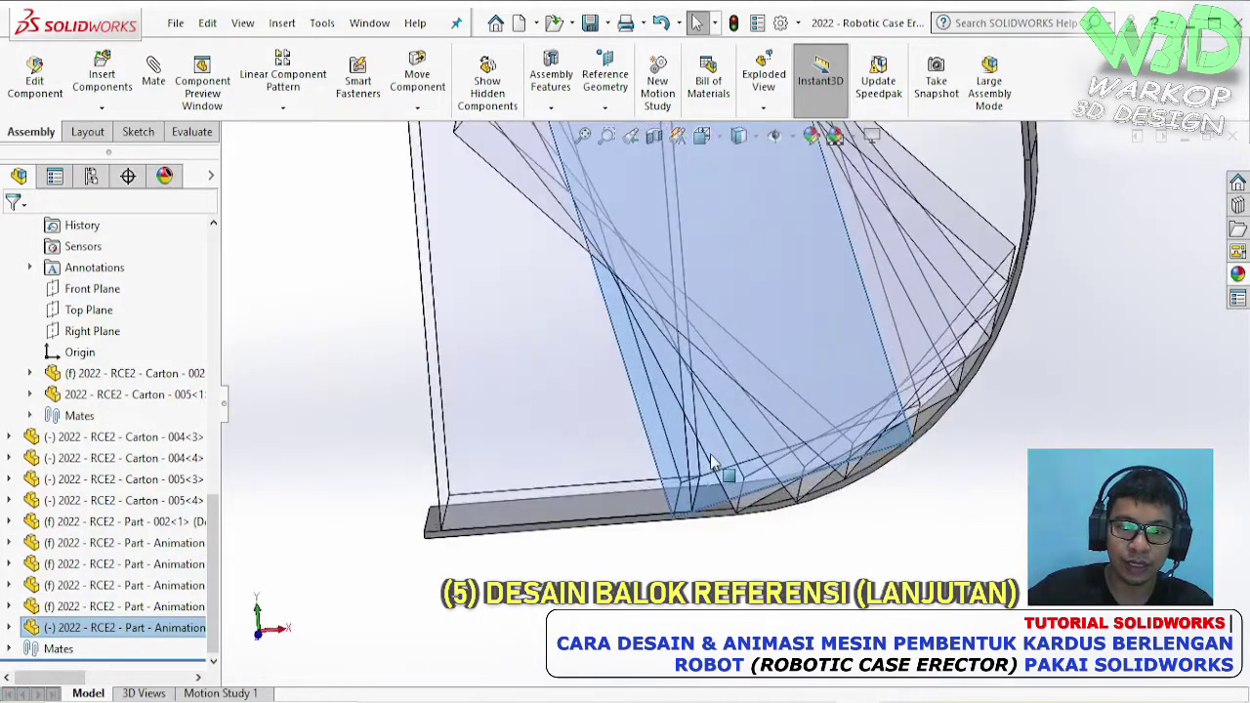
scroll(723, 476, "down", 3)
right_click(689, 468)
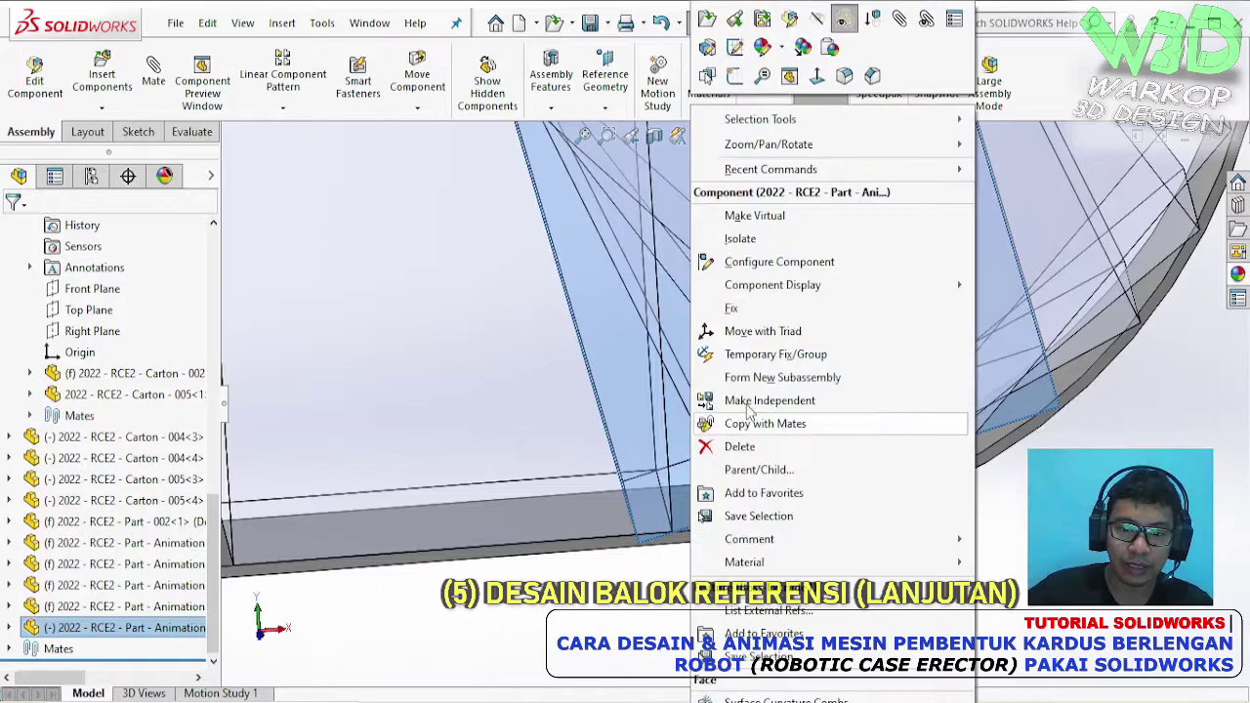
left_click(789, 315)
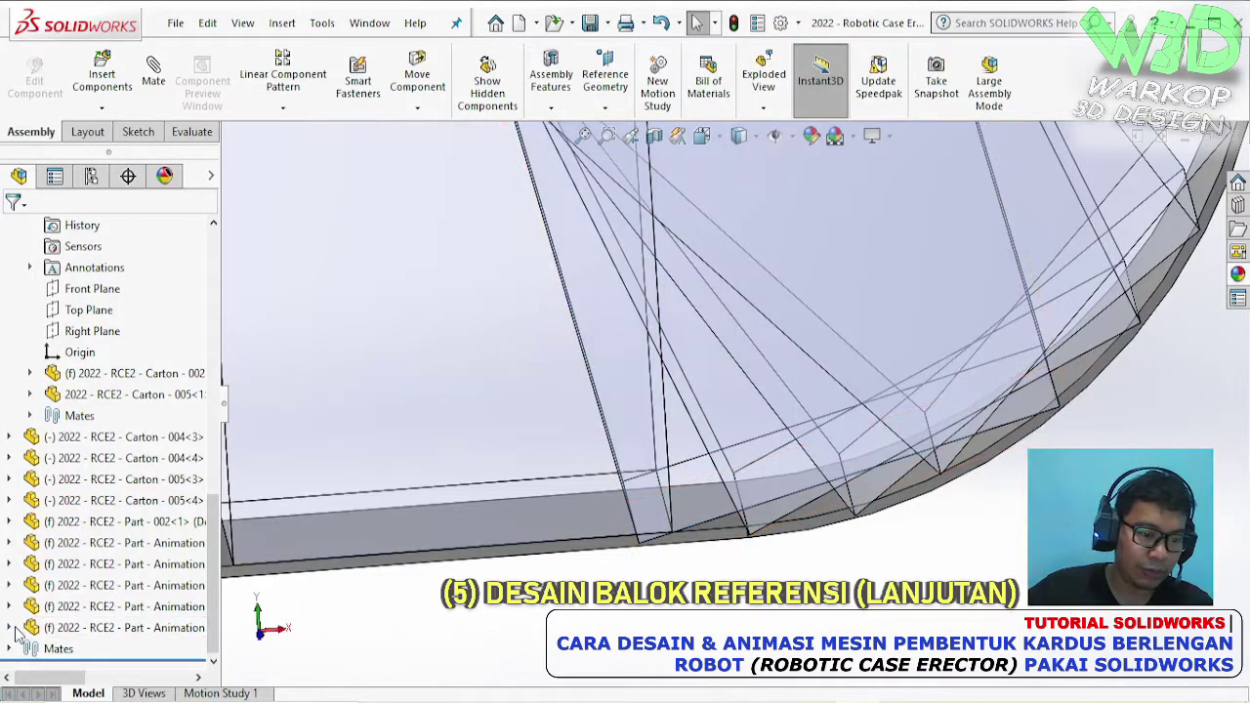
- Delete the three coincident mates Coincident57 to Coincident59 of the newly fixed block
left_click(8, 627)
left_click(29, 458)
left_click(117, 479)
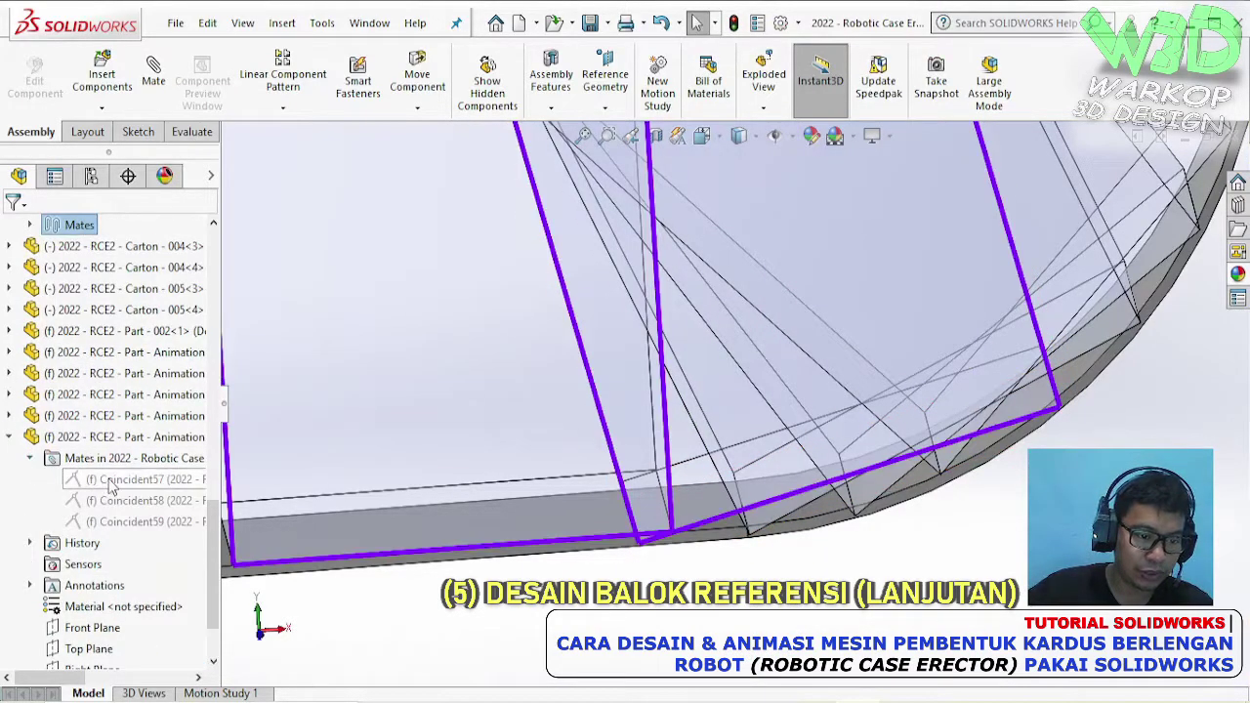
left_click(117, 522, "shift")
right_click(118, 523)
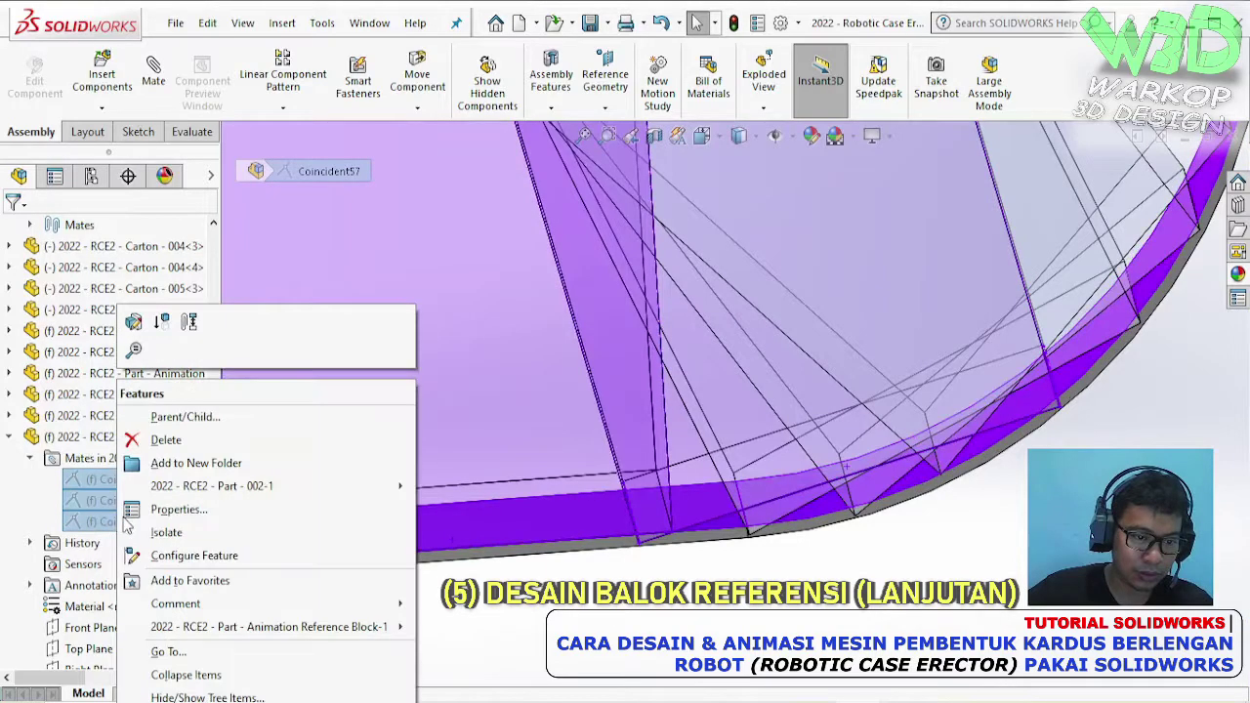
left_click(166, 440)
- Copy the upright reference block to the empty space beyond the guide's straight end and make the copy transparent
middle_click_drag(527, 498, 773, 217)
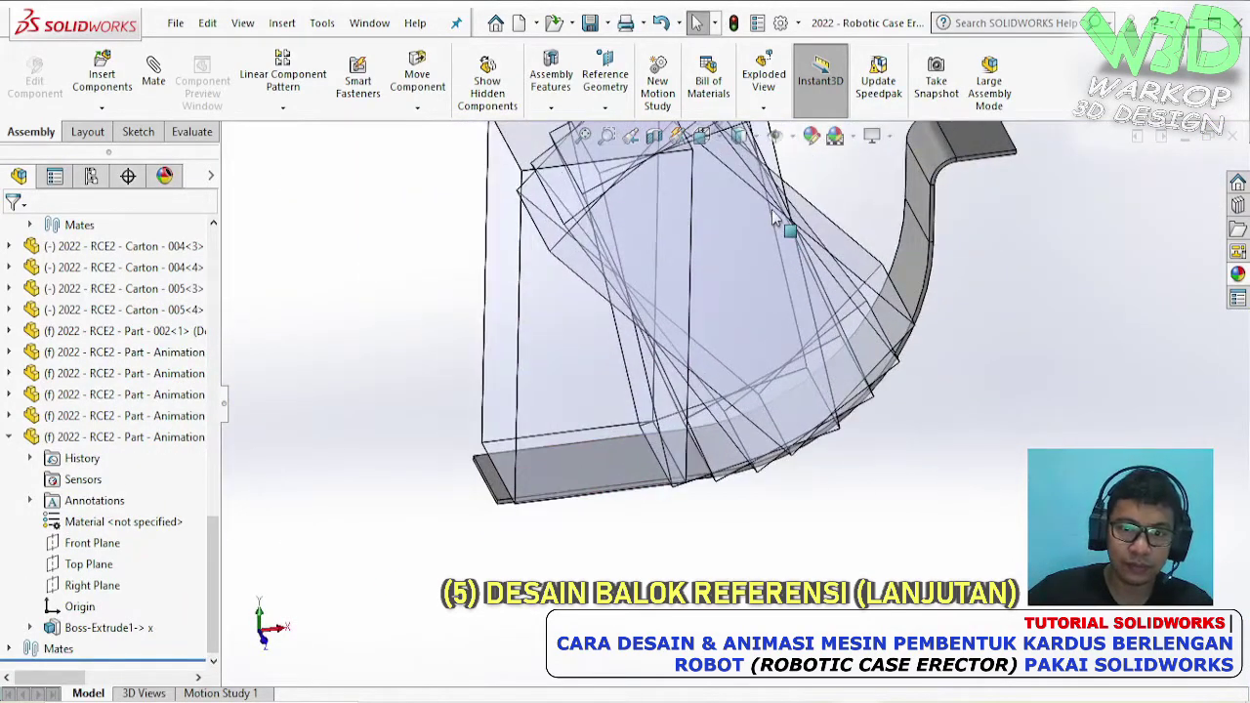
scroll(716, 287, "up", 2)
middle_click_drag(722, 291, 671, 307)
scroll(689, 324, "down", 1)
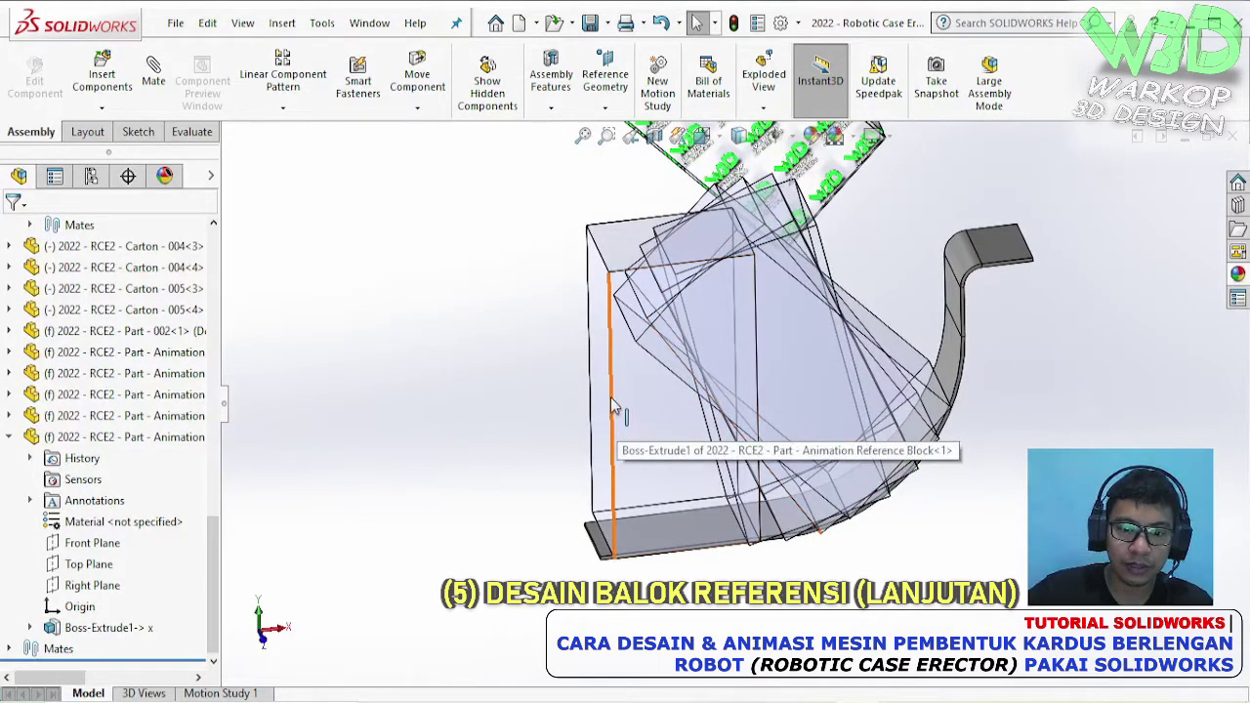
left_click_drag(611, 397, 409, 372, "ctrl")
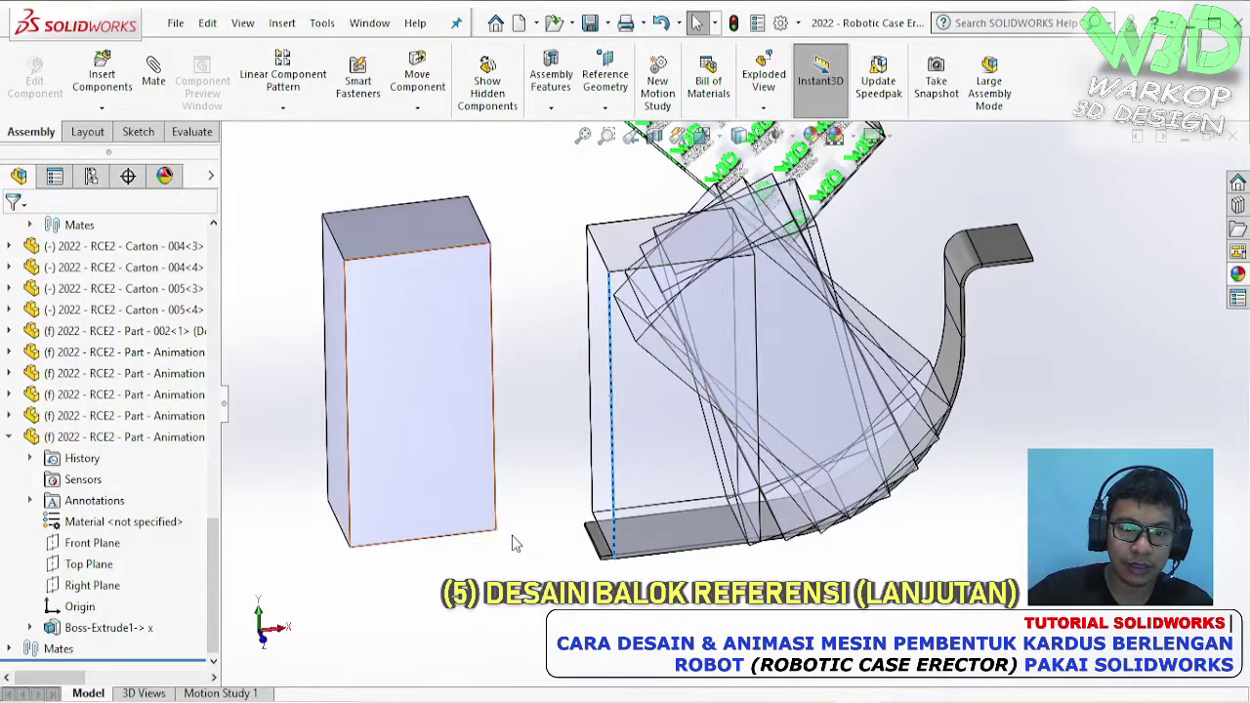
left_click(456, 381)
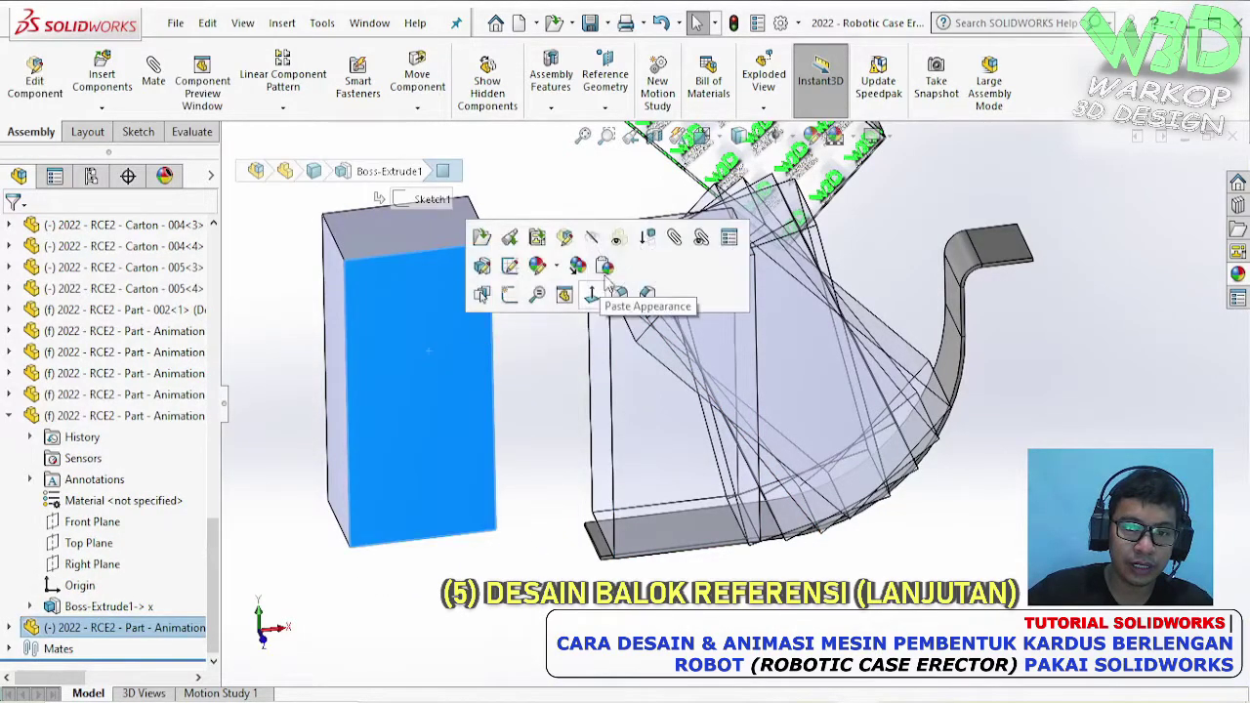
left_click(621, 249)
left_click(544, 359)
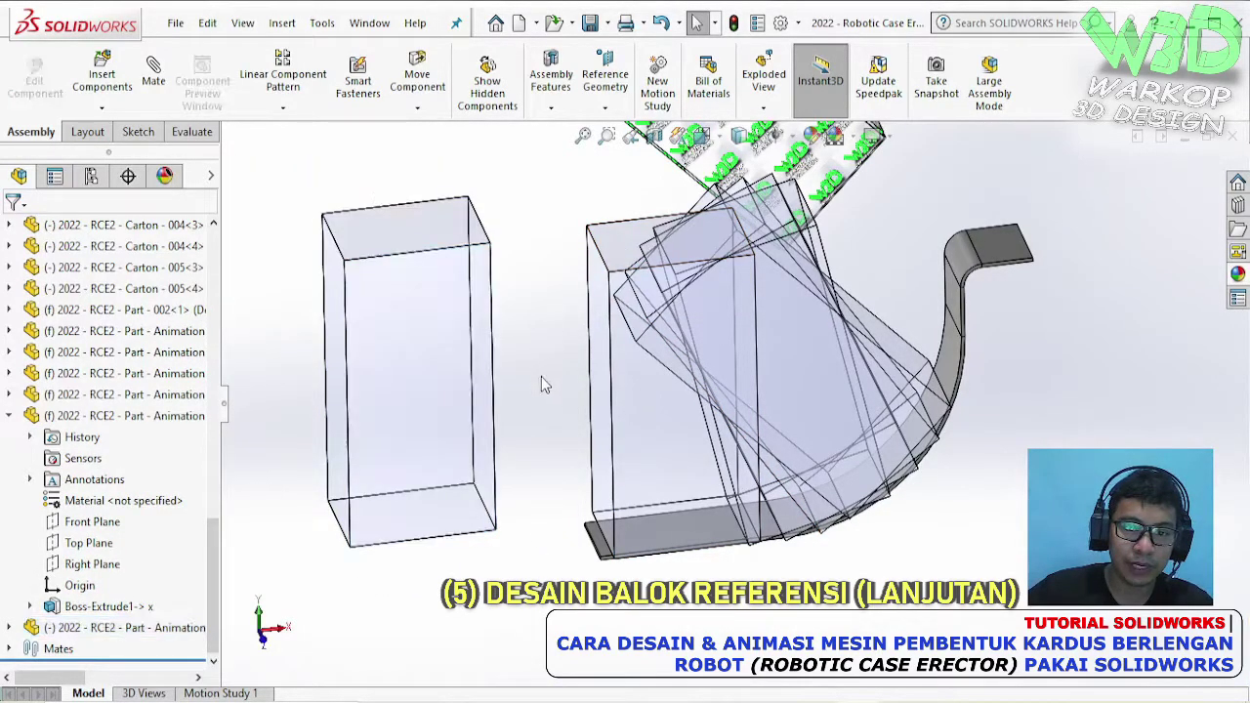
- Mate the copied block's front face coincident with the front face of the original upright block
left_click(436, 388)
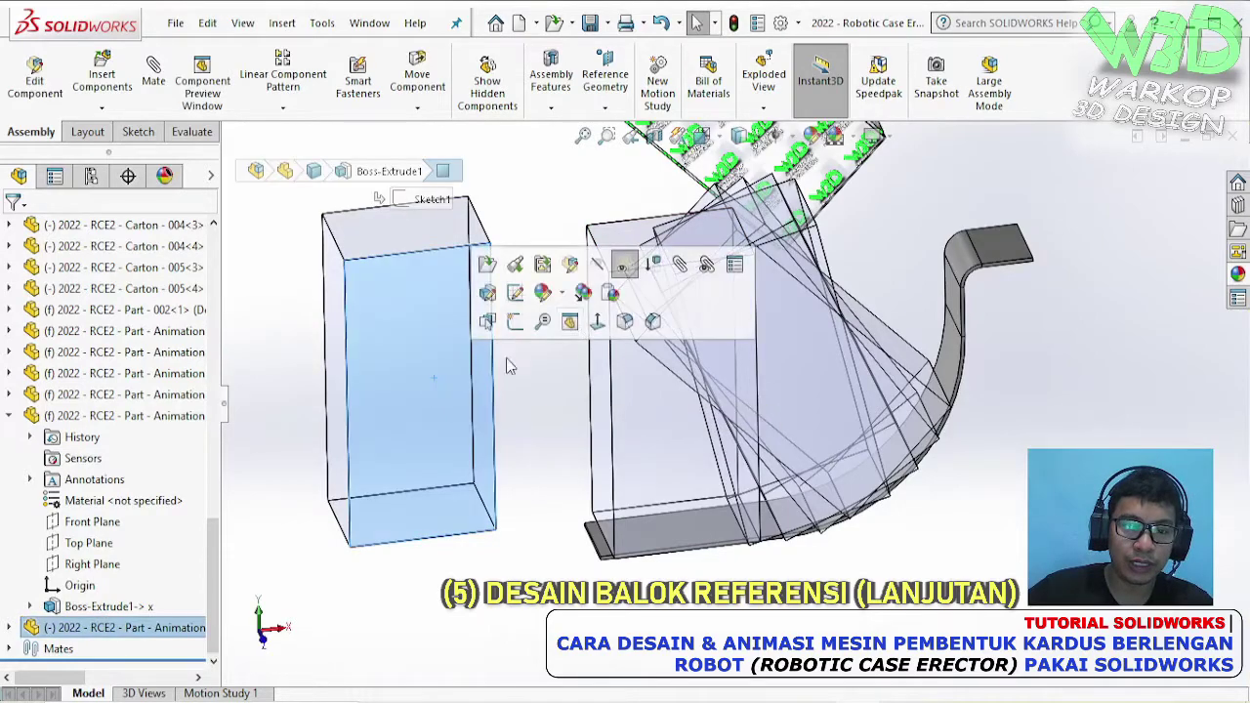
left_click(679, 265)
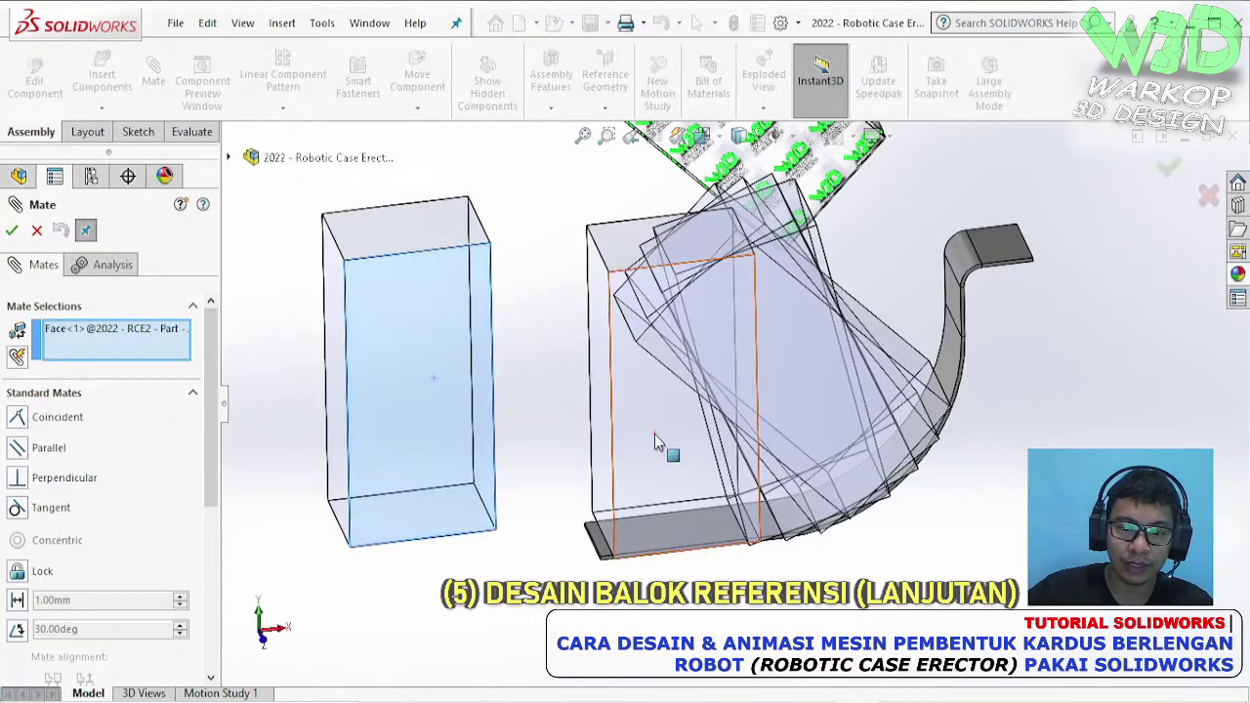
left_click(656, 442)
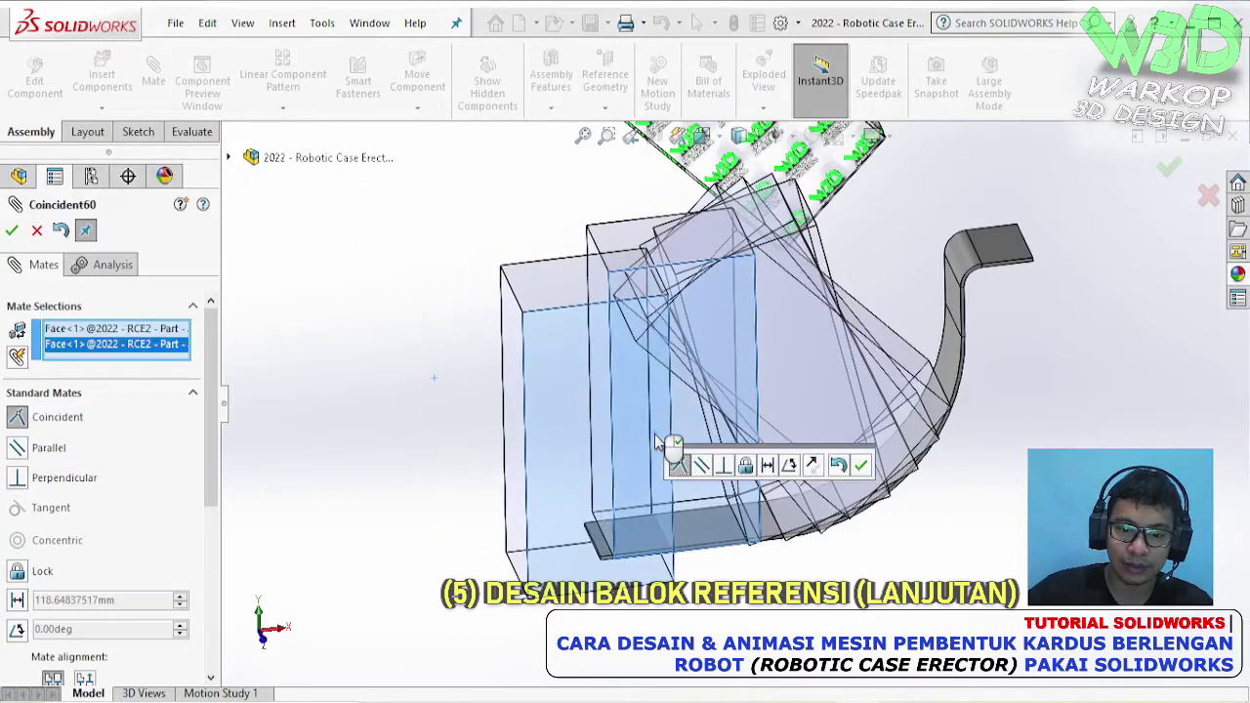
left_click(859, 465)
- Move the copy over the guide and mate its bottom edges coincident, one with the curved inner face and the other with the straight face
left_click_drag(634, 503, 792, 469)
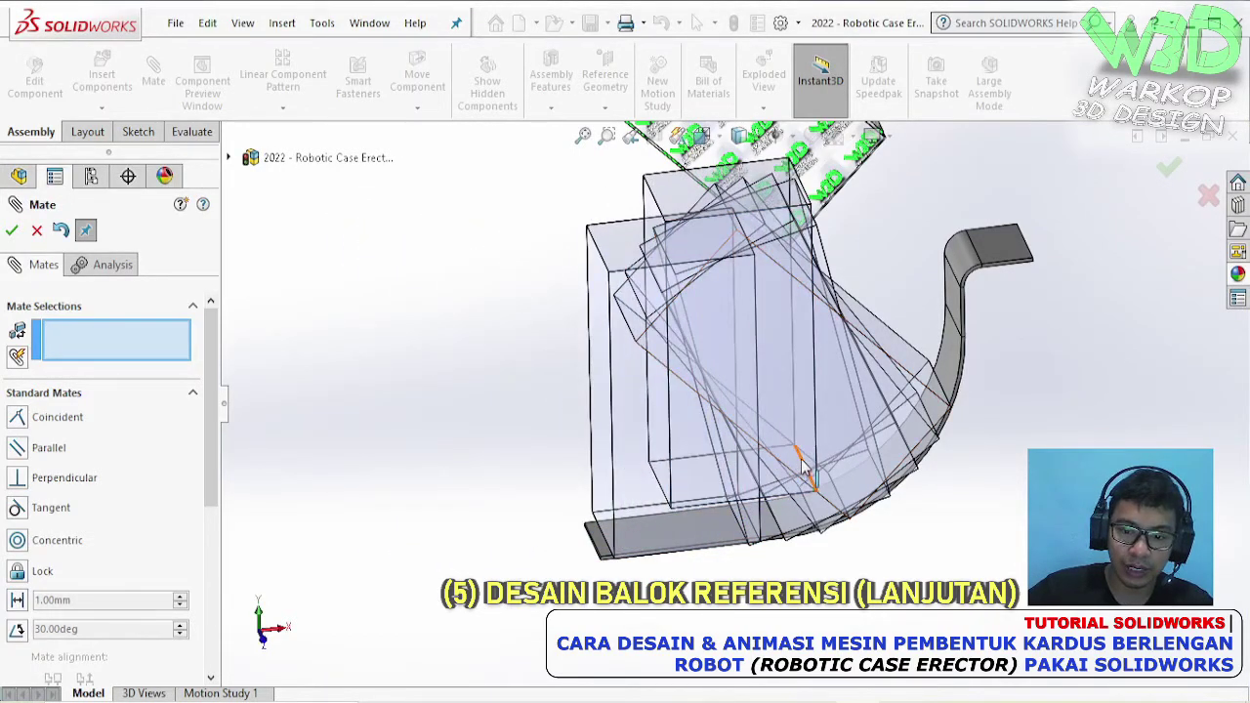
left_click(802, 466)
scroll(881, 502, "down", 3)
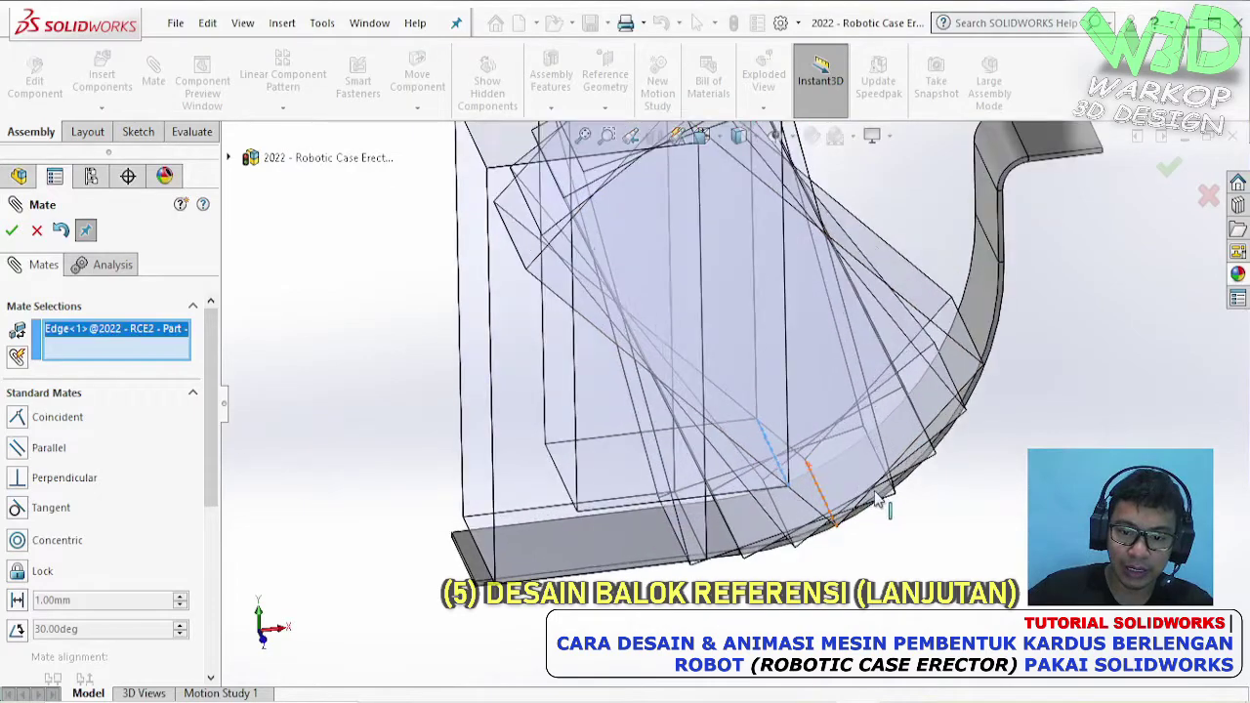
left_click(963, 366)
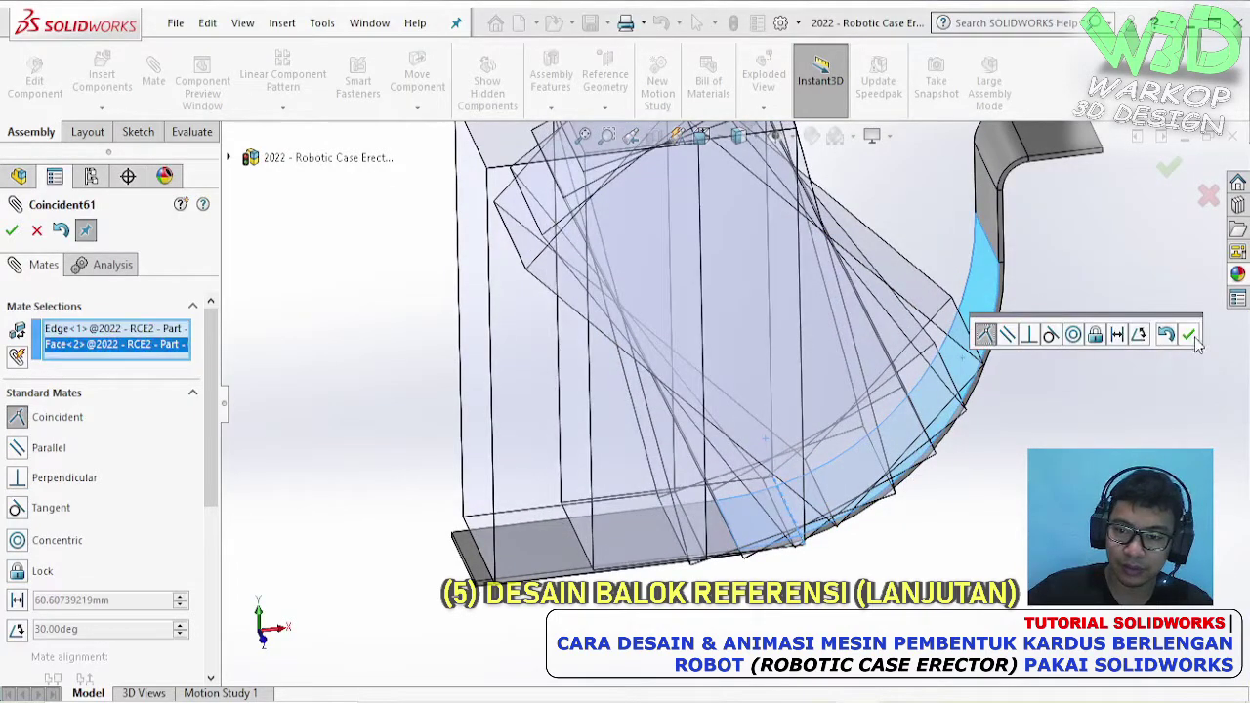
left_click(1189, 336)
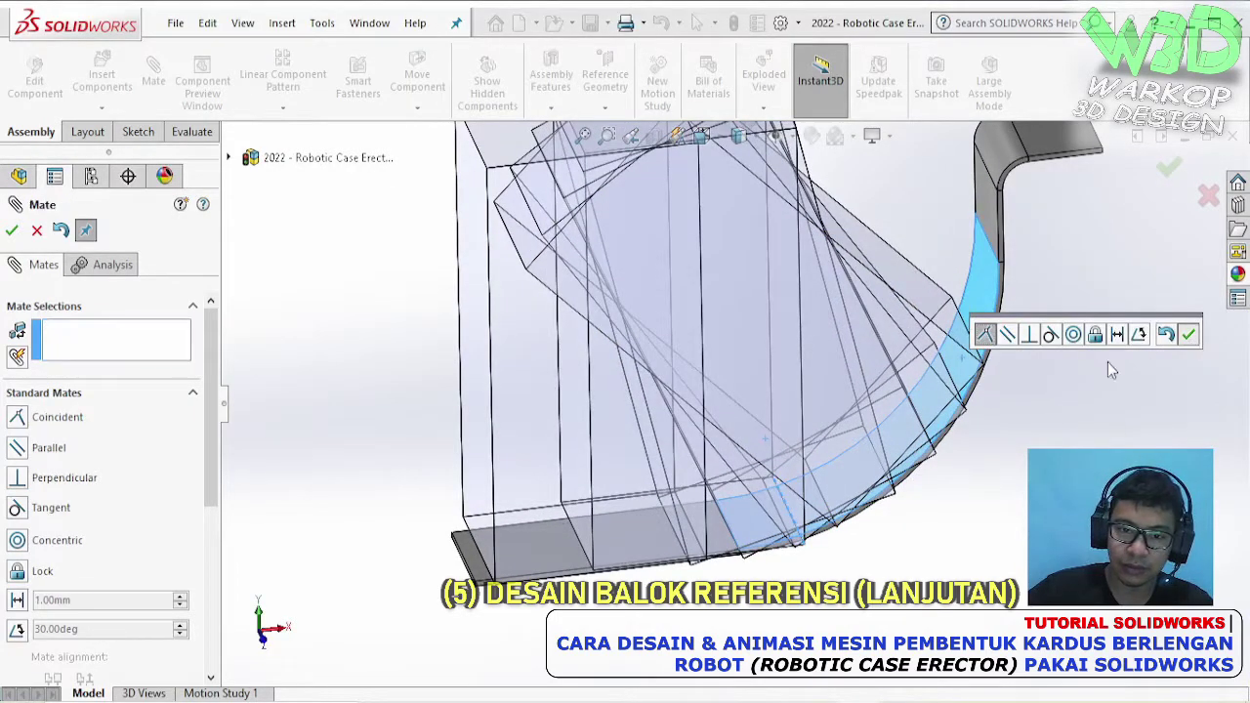
left_click(564, 517)
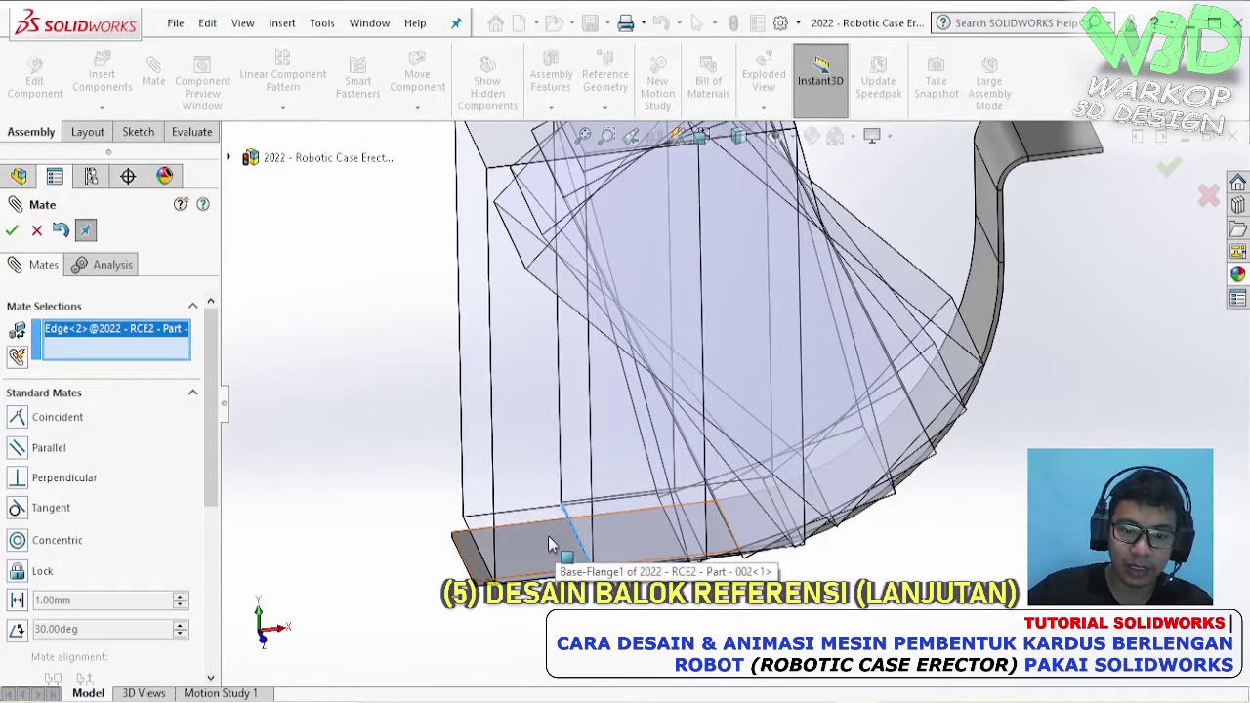
left_click(540, 538)
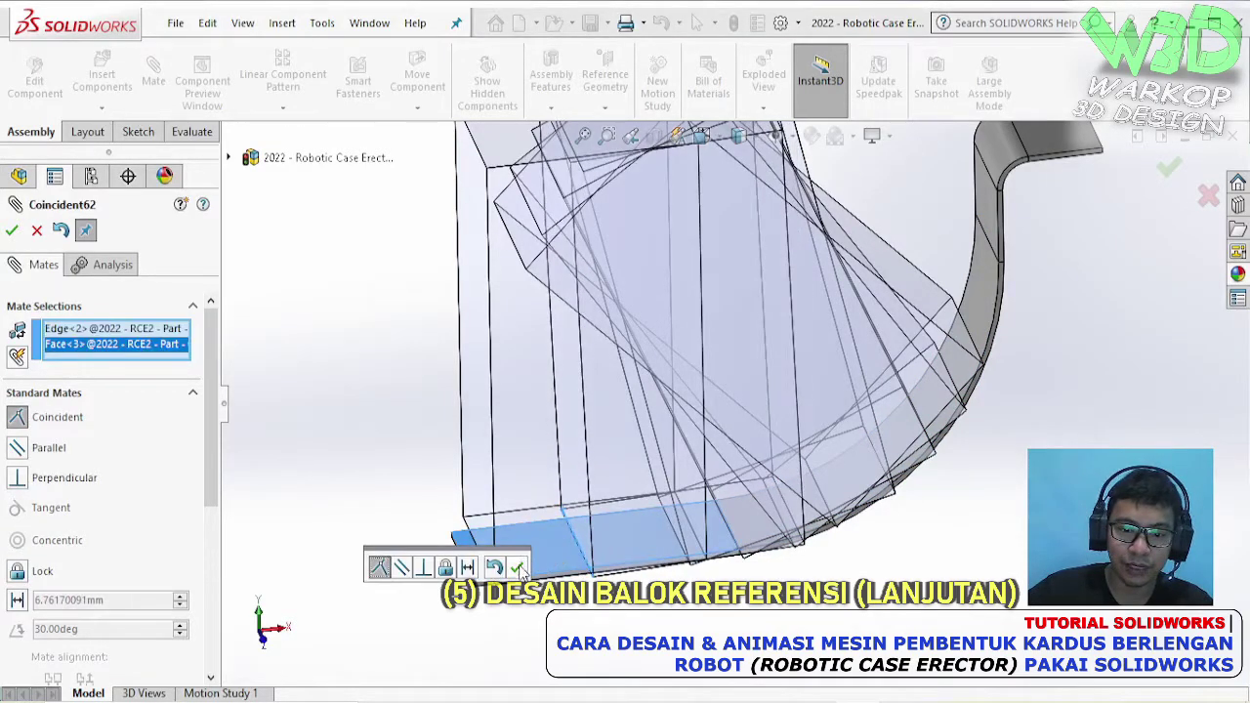
left_click(517, 567)
left_click(11, 232)
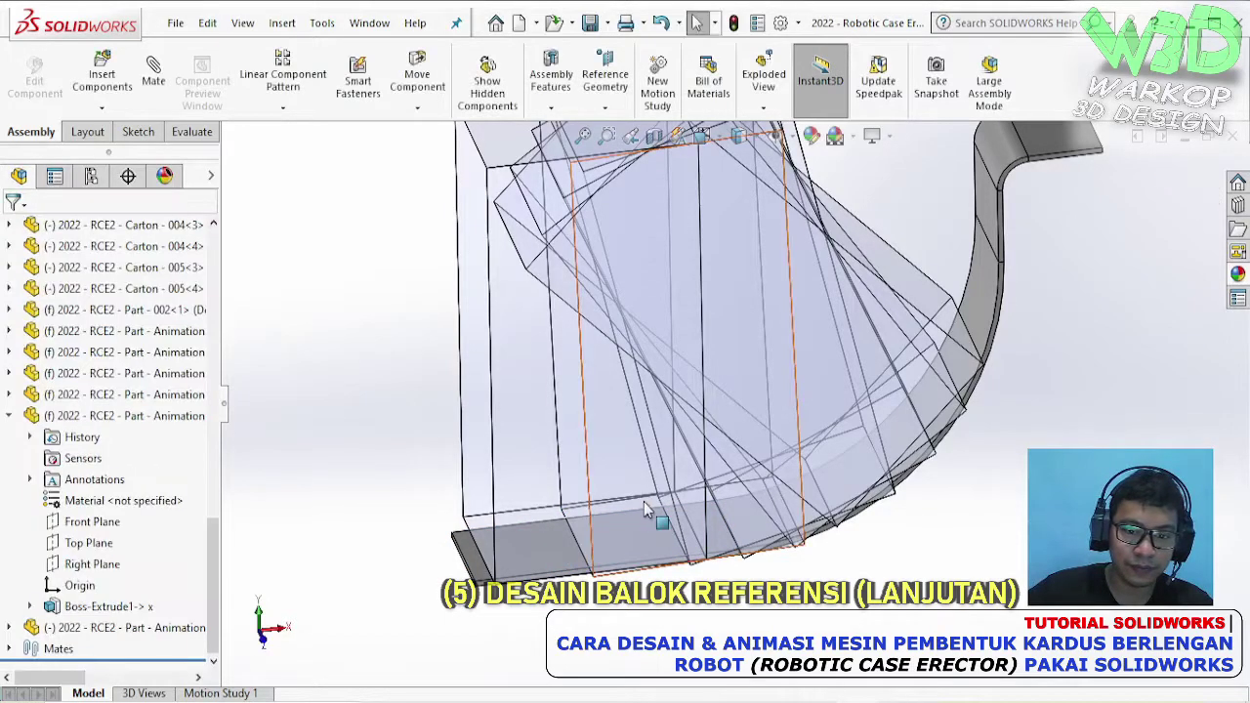
- Slide the mated block along the guide until its rear lower edge rests on the straight section, between the upright block and the tilted blocks
left_click_drag(626, 523, 638, 526)
key("Escape")
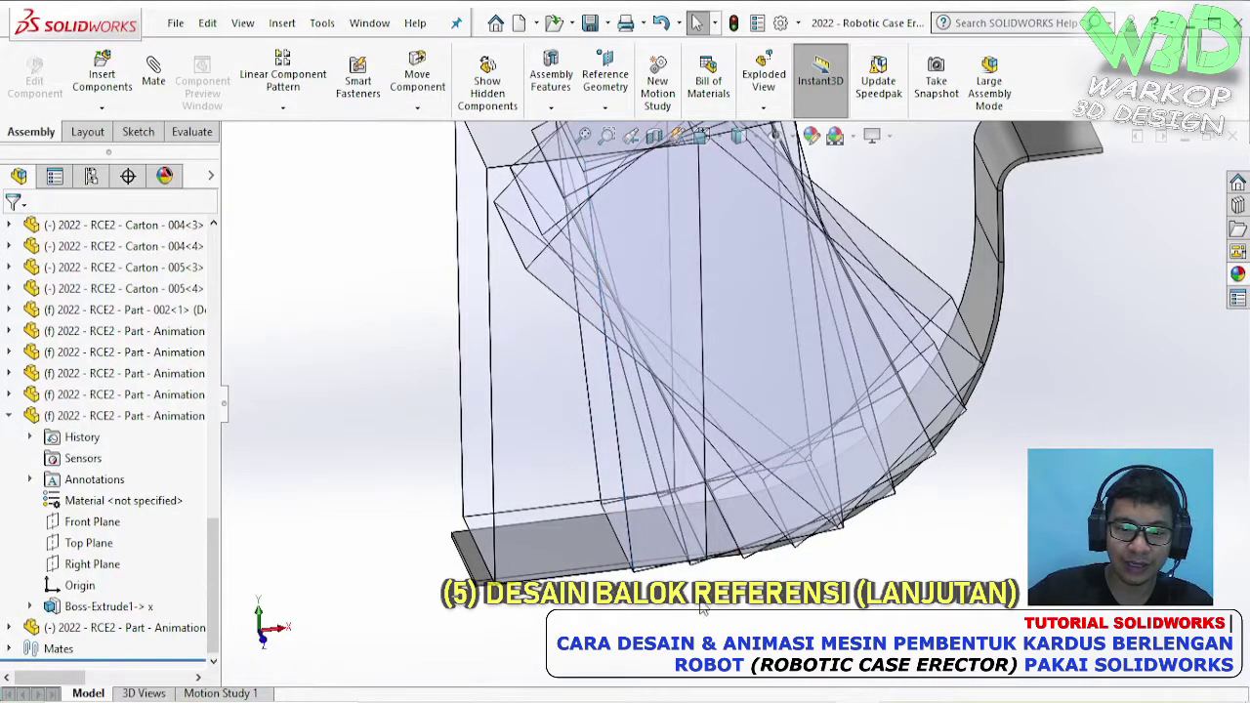
scroll(673, 557, "up", 3)
scroll(695, 519, "down", 2)
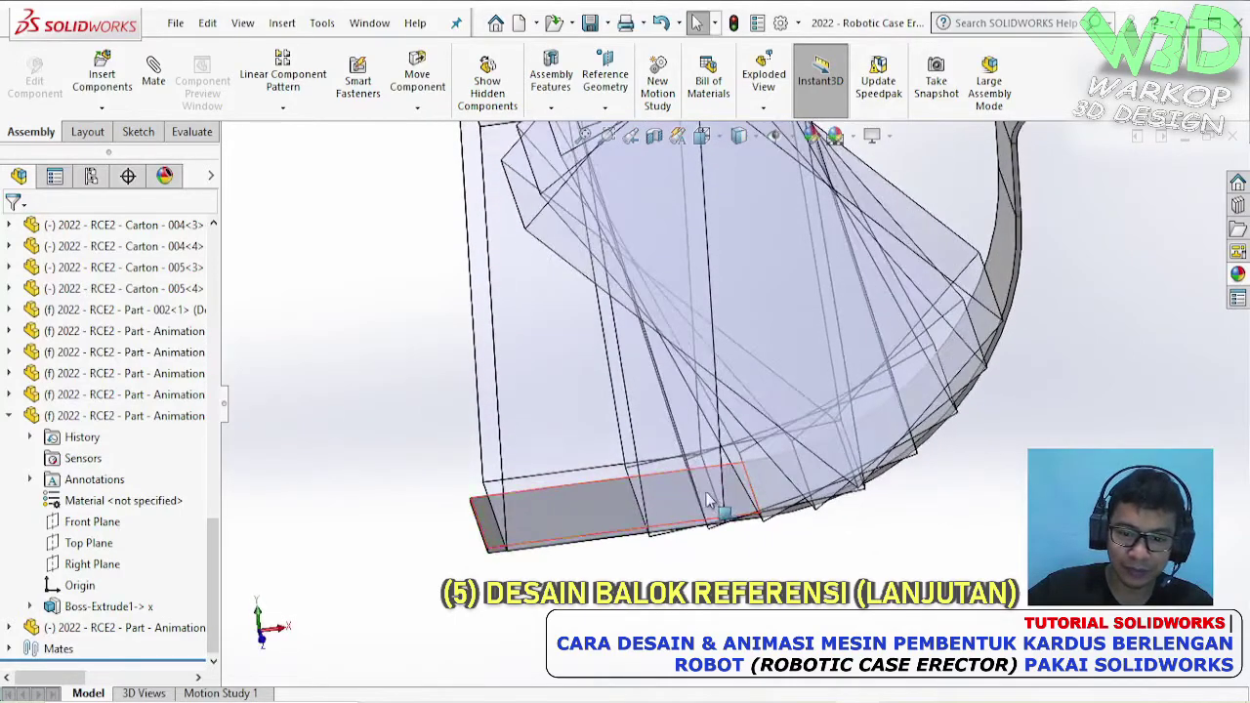
scroll(947, 385, "down", 3)
scroll(1000, 293, "up", 2)
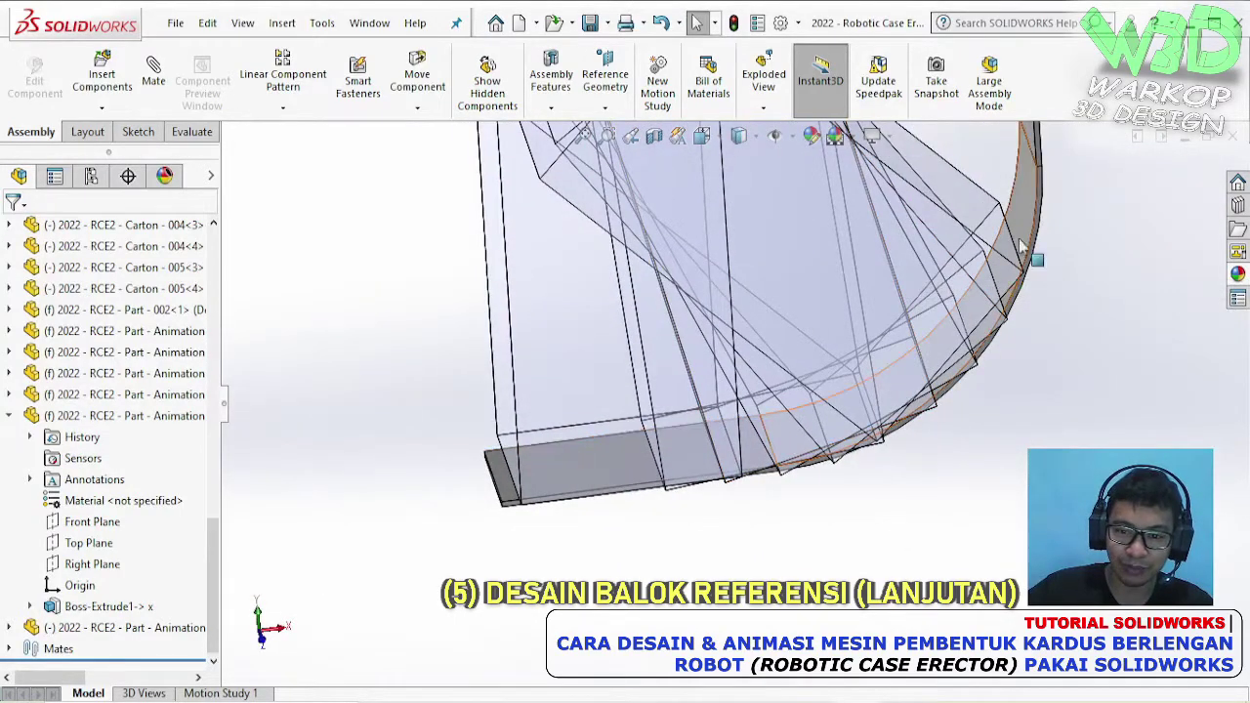
scroll(879, 293, "up", 2)
scroll(753, 357, "down", 4)
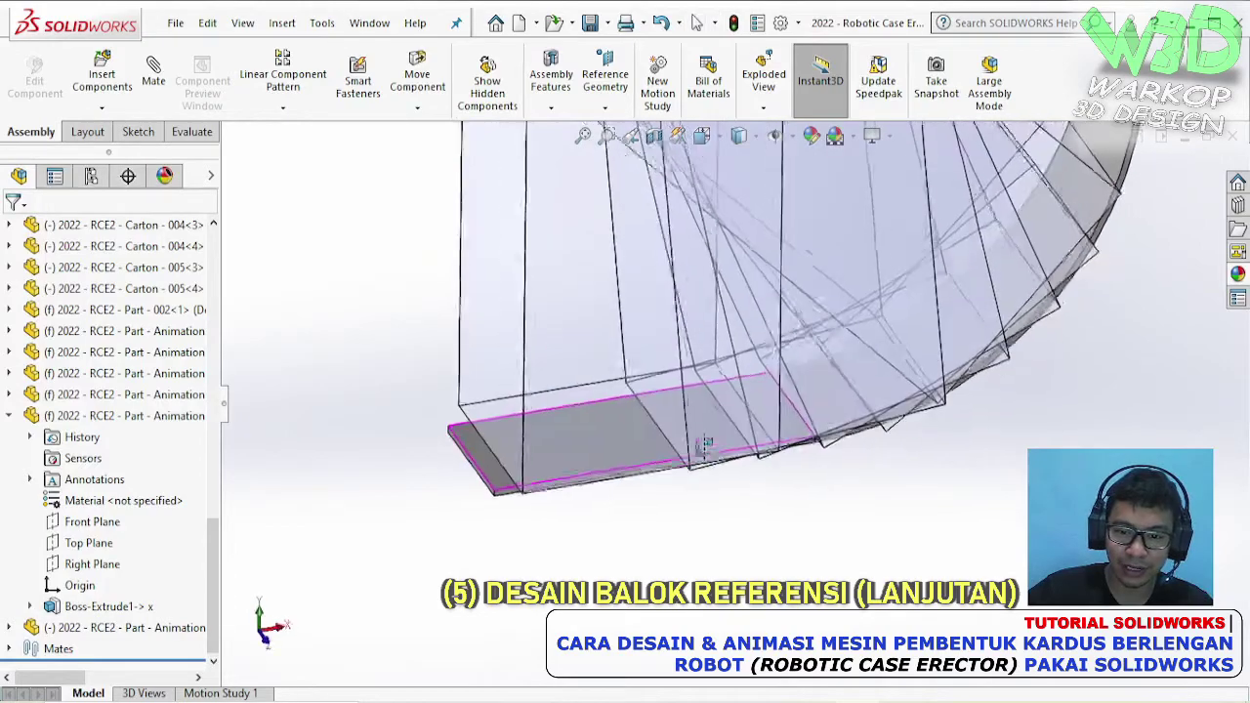
scroll(704, 438, "down", 5)
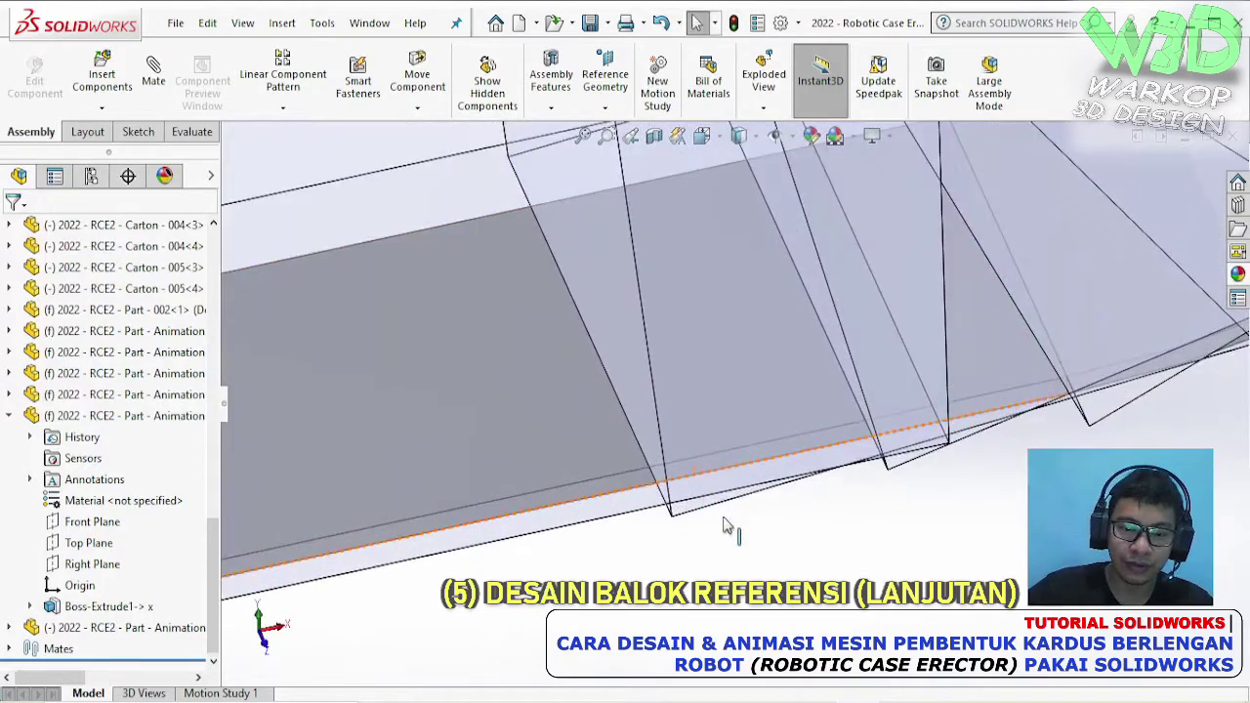
- Fix the block just positioned on the guide
right_click(146, 627)
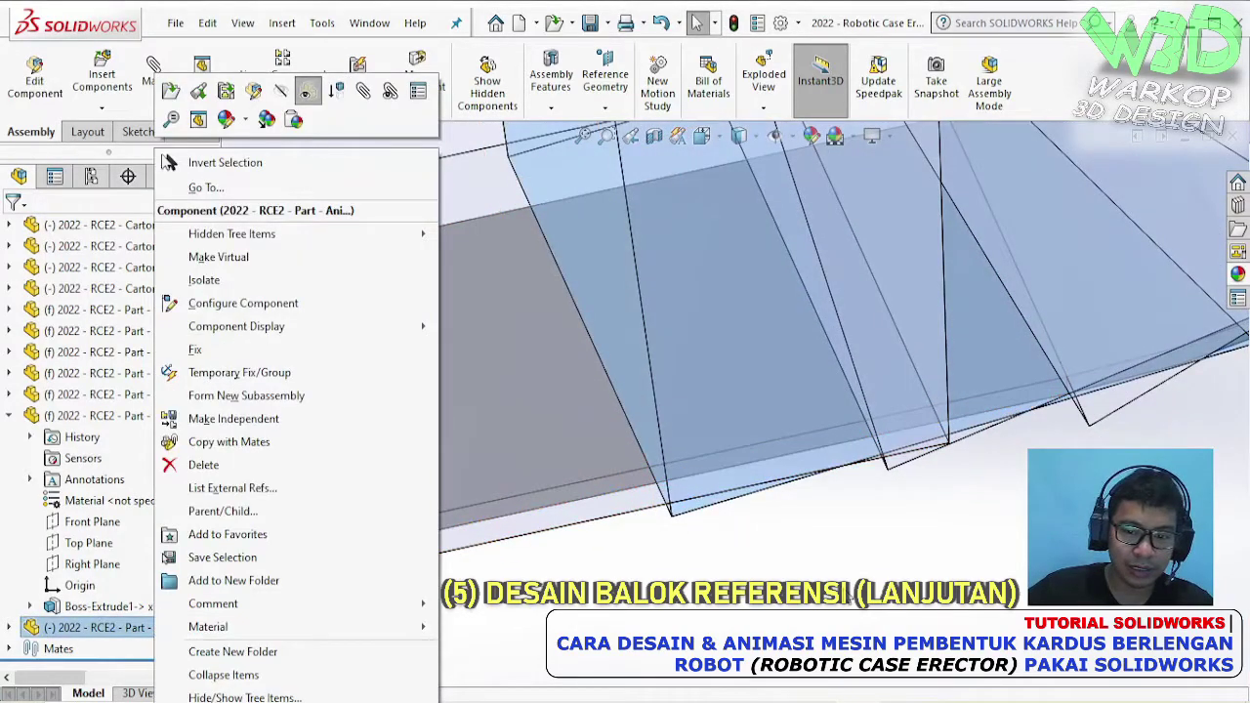
key("Escape")
right_click(686, 517)
key("Escape")
key("Escape")
- Delete the three coincident mates Coincident60 to Coincident62 of the newly fixed block
left_click(9, 628)
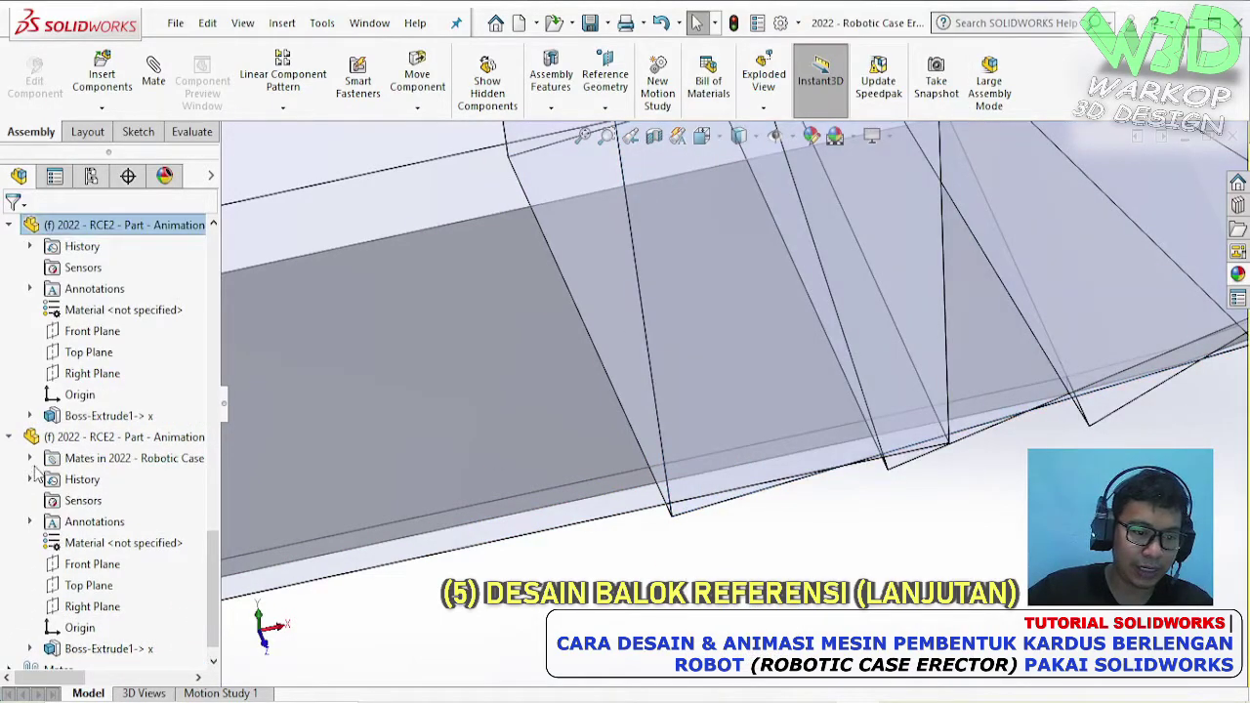
left_click(29, 458)
left_click(136, 480)
left_click(114, 521, "shift")
right_click(115, 522)
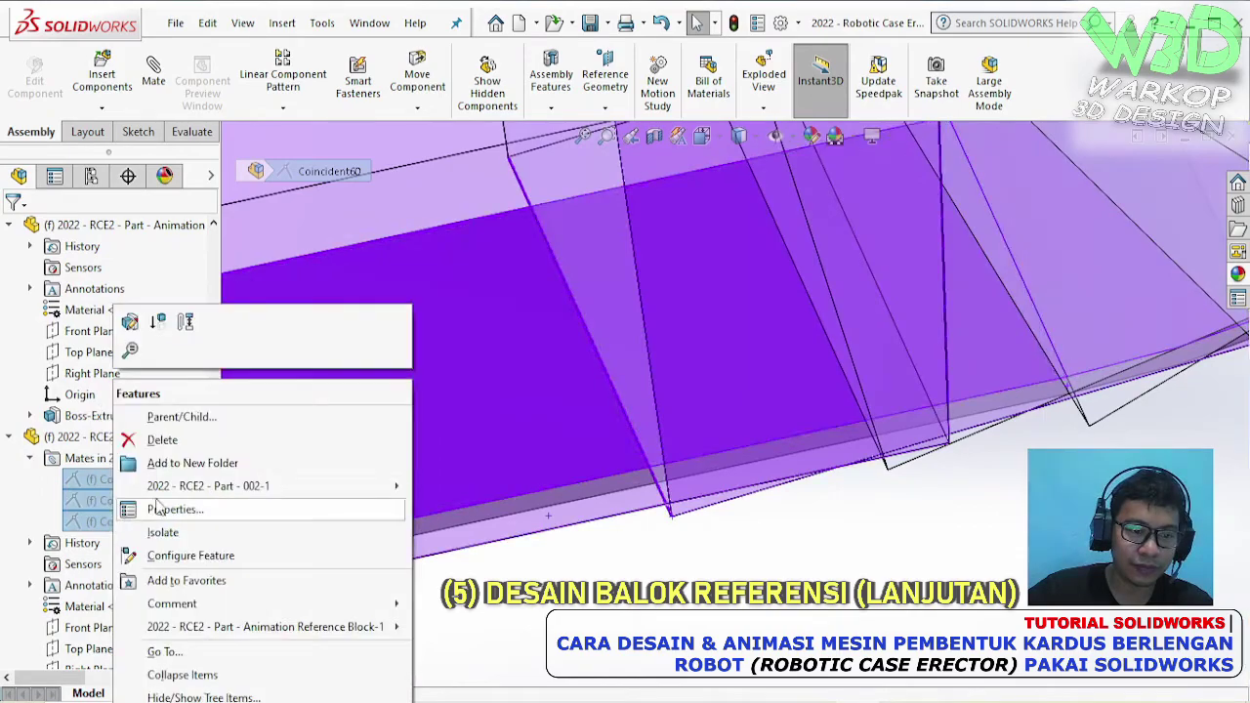
left_click(167, 444)
- Place another copy of the upright reference block beside the guide and make it transparent
scroll(686, 455, "up", 5)
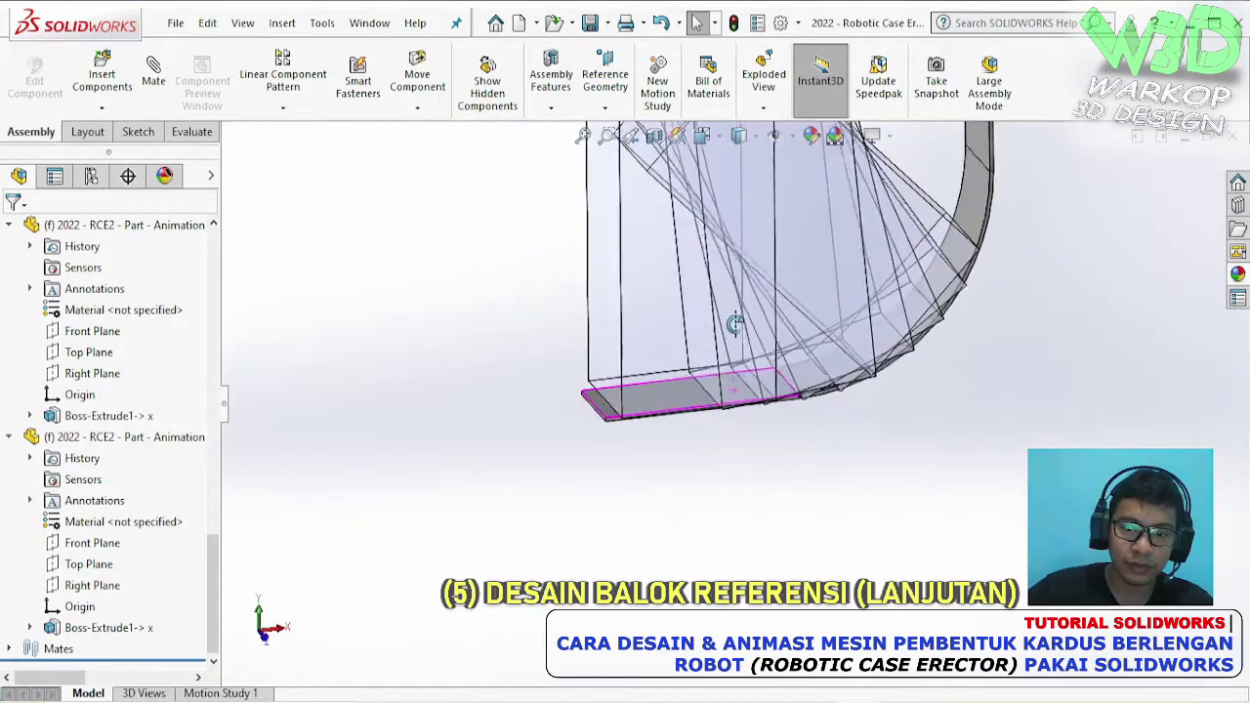
scroll(664, 400, "up", 3)
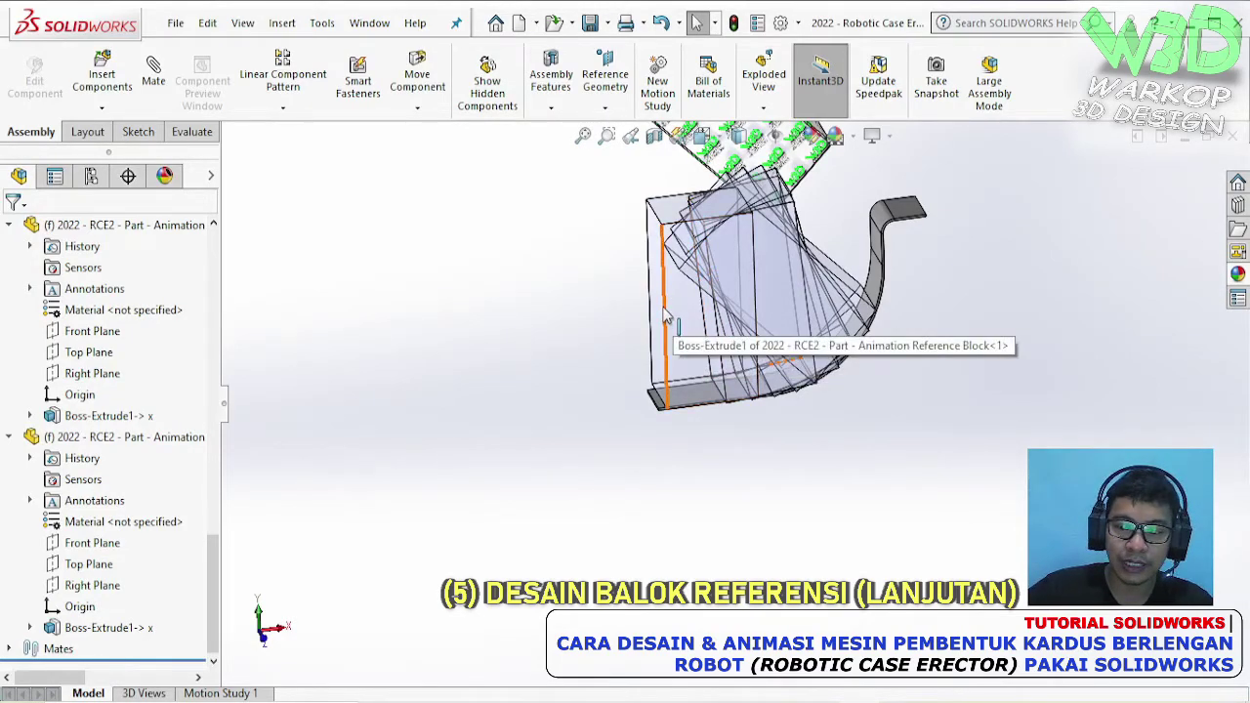
left_click_drag(664, 315, 528, 329)
scroll(532, 330, "down", 2)
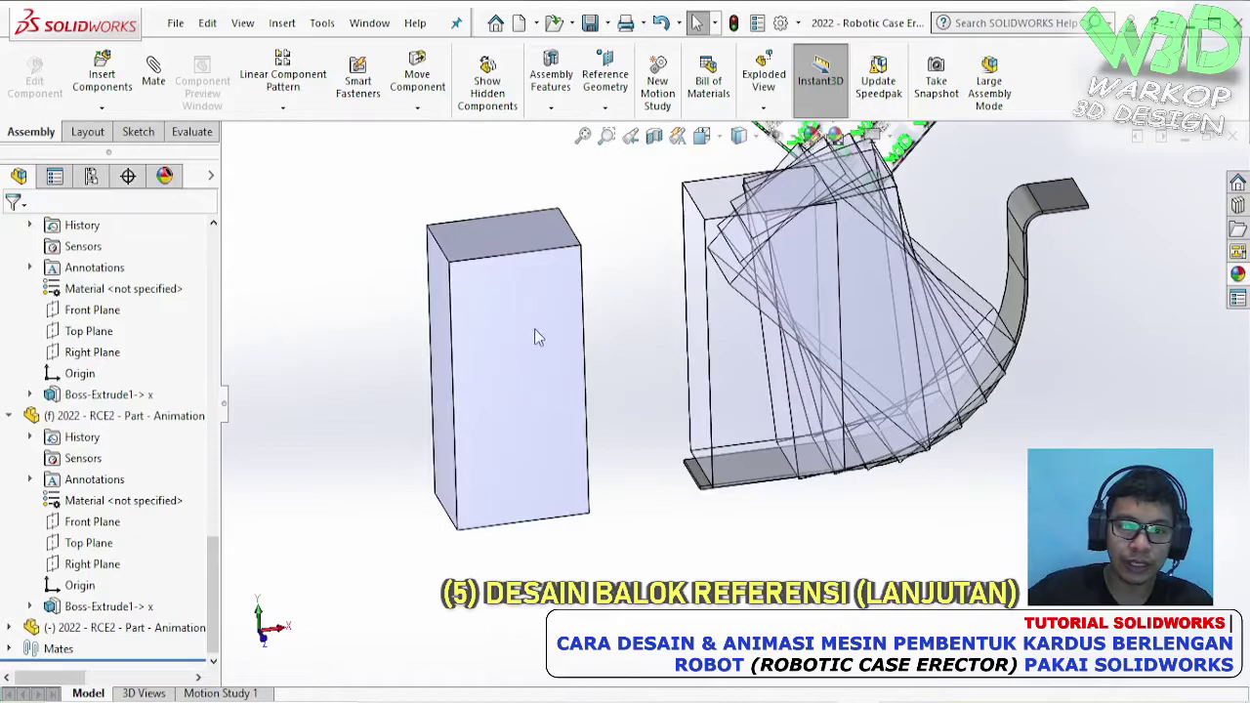
left_click(534, 328)
left_click(722, 223)
- Mate the newest copy's front face coincident with the upright block's front face
scroll(658, 395, "down", 2)
left_click(459, 328)
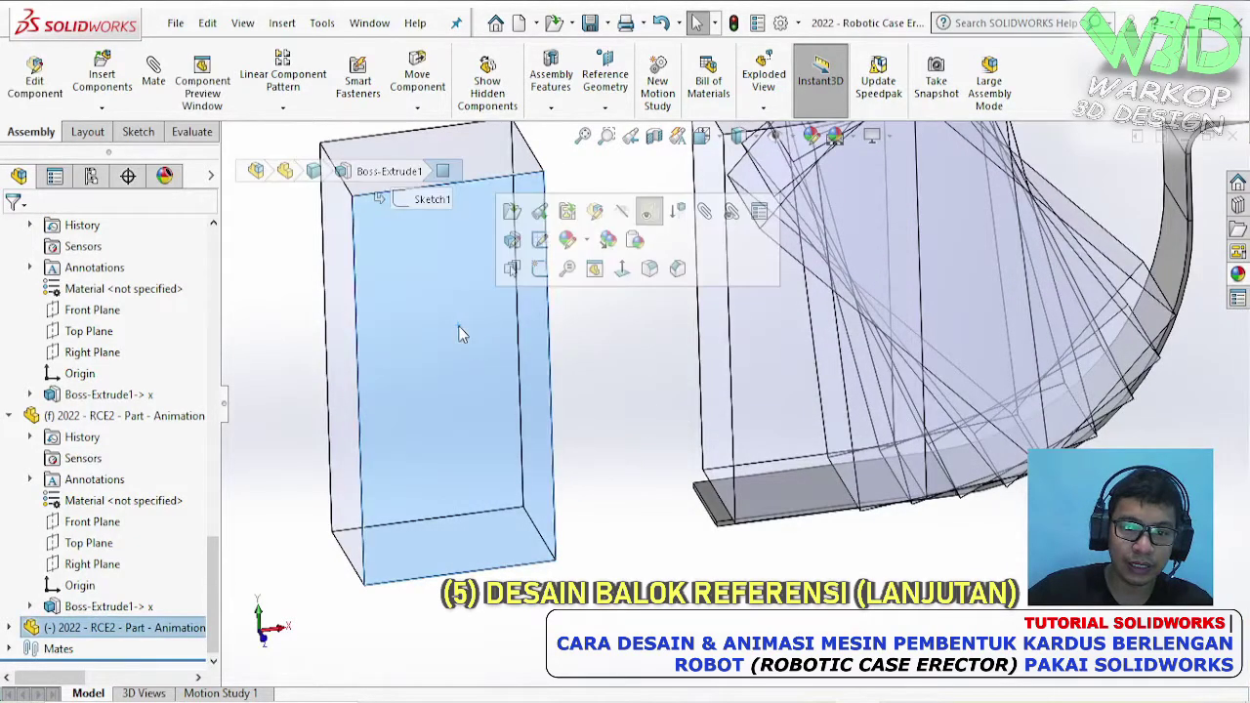
left_click(707, 216)
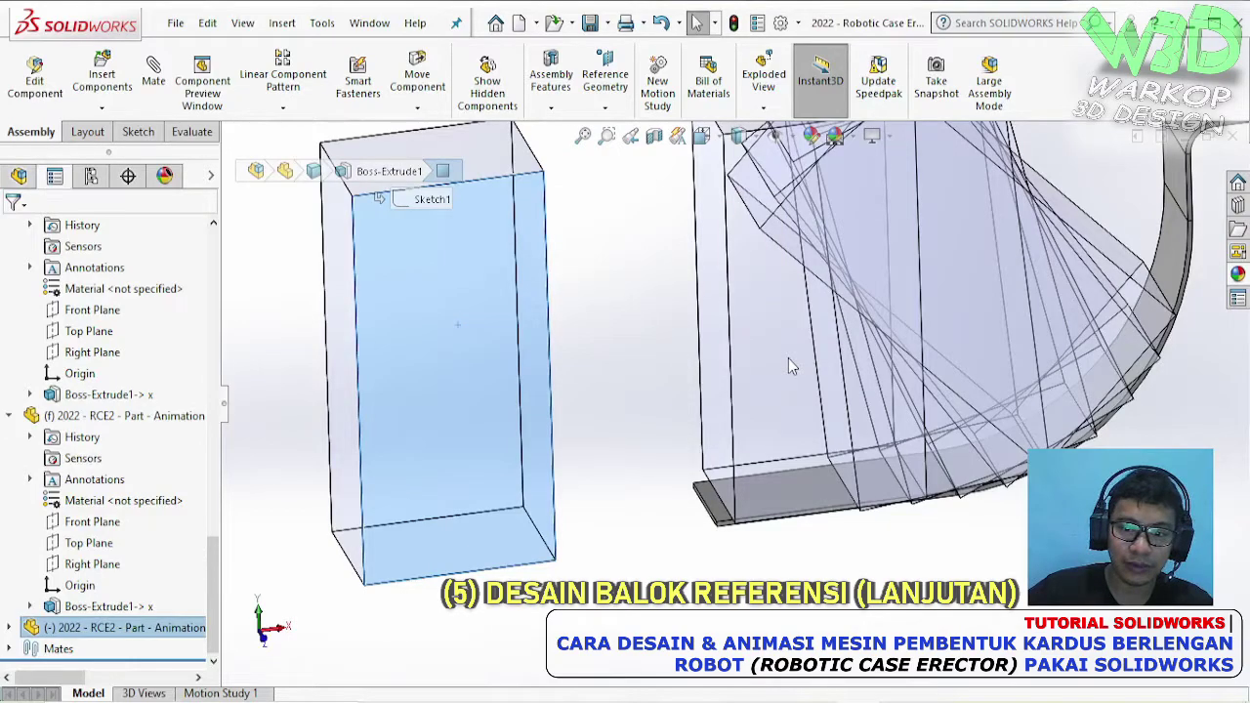
left_click(788, 358)
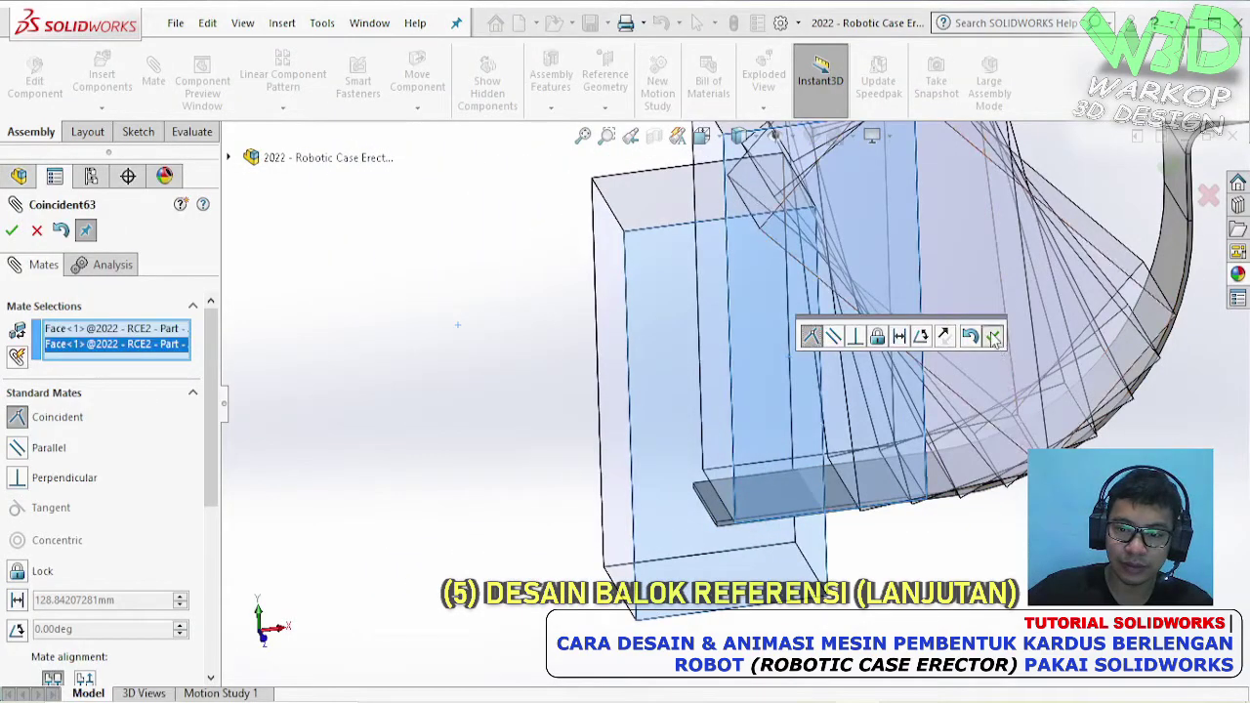
left_click(992, 337)
- Mate the newest block's leading bottom edge coincident with the guide's curved face and its rear bottom edge with the straight face
left_click_drag(642, 390, 665, 388)
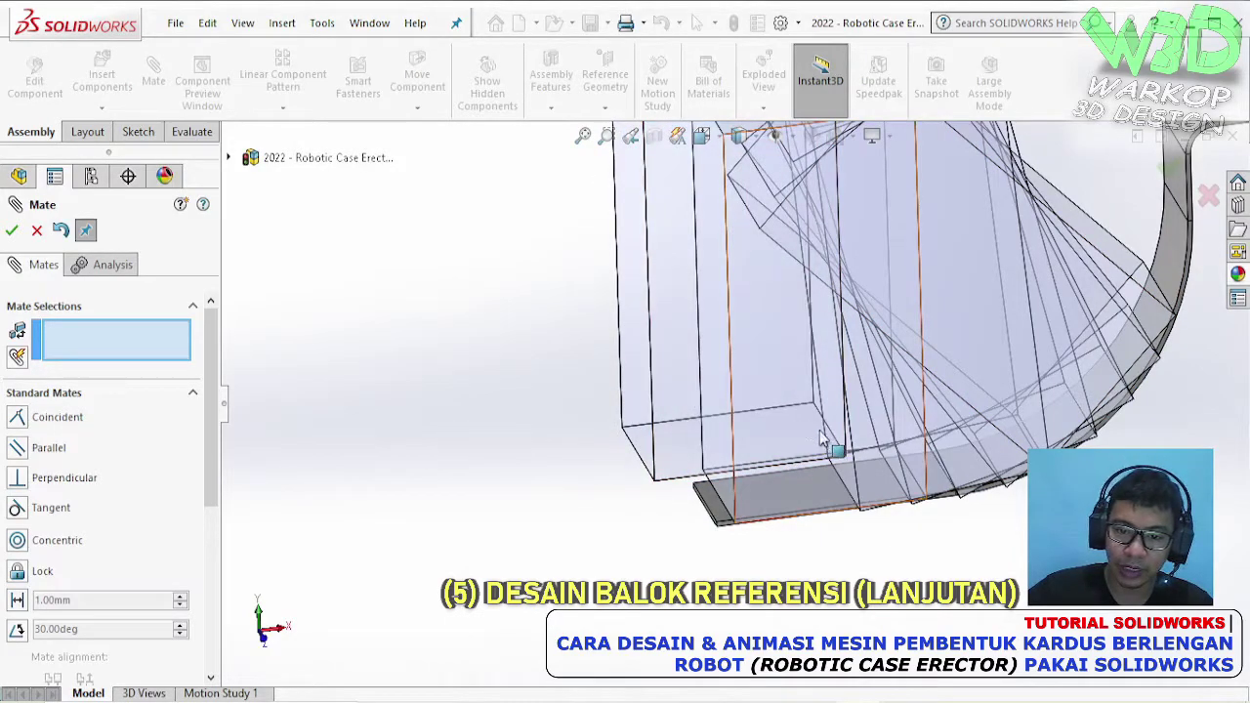
left_click(1070, 441)
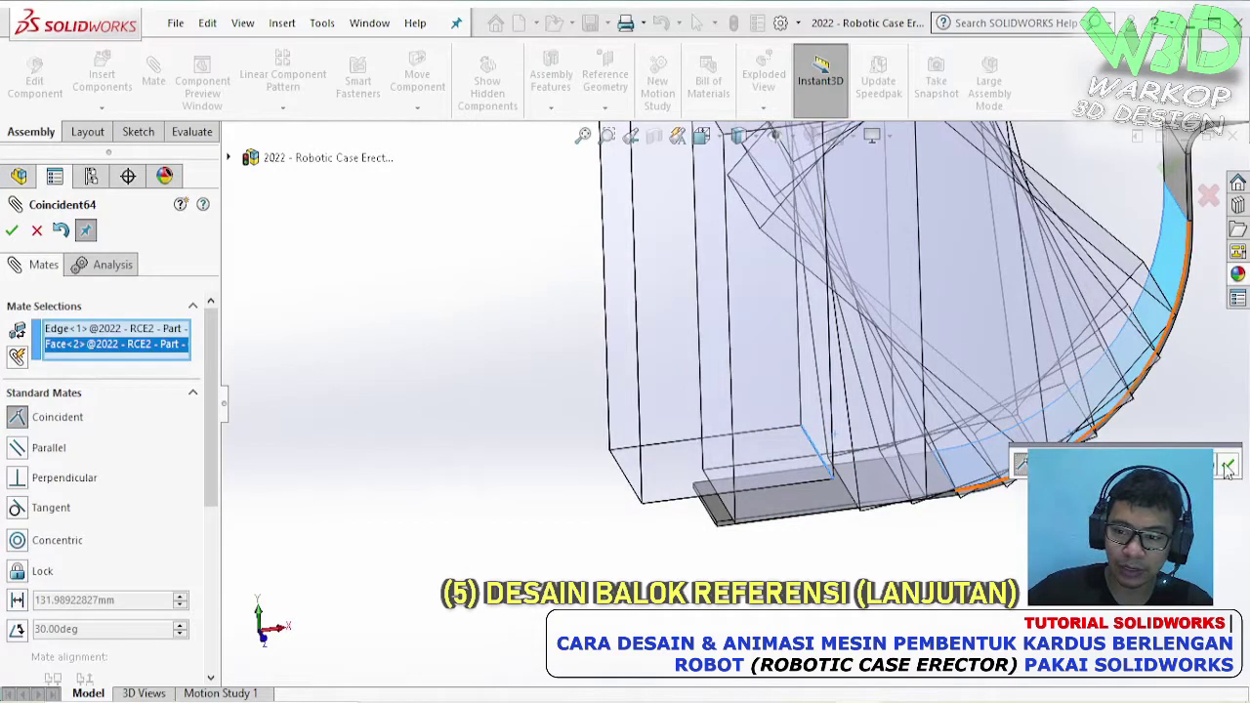
left_click(1227, 467)
left_click(616, 472)
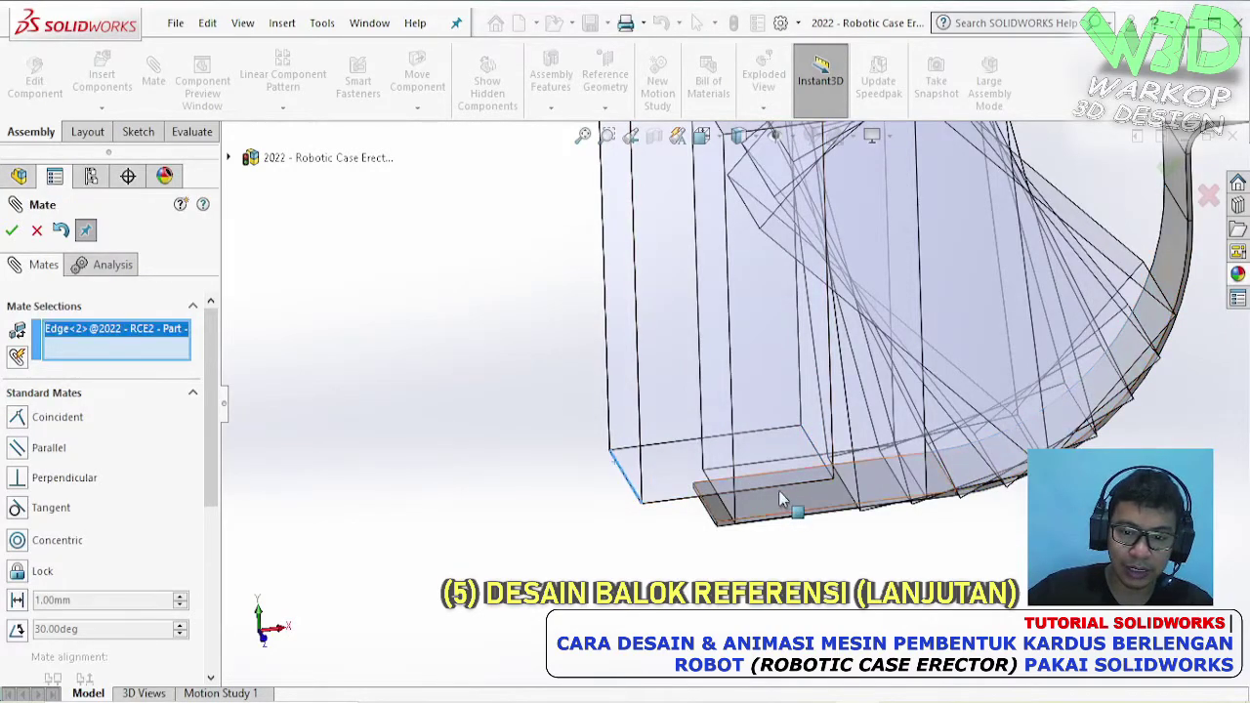
left_click(778, 490)
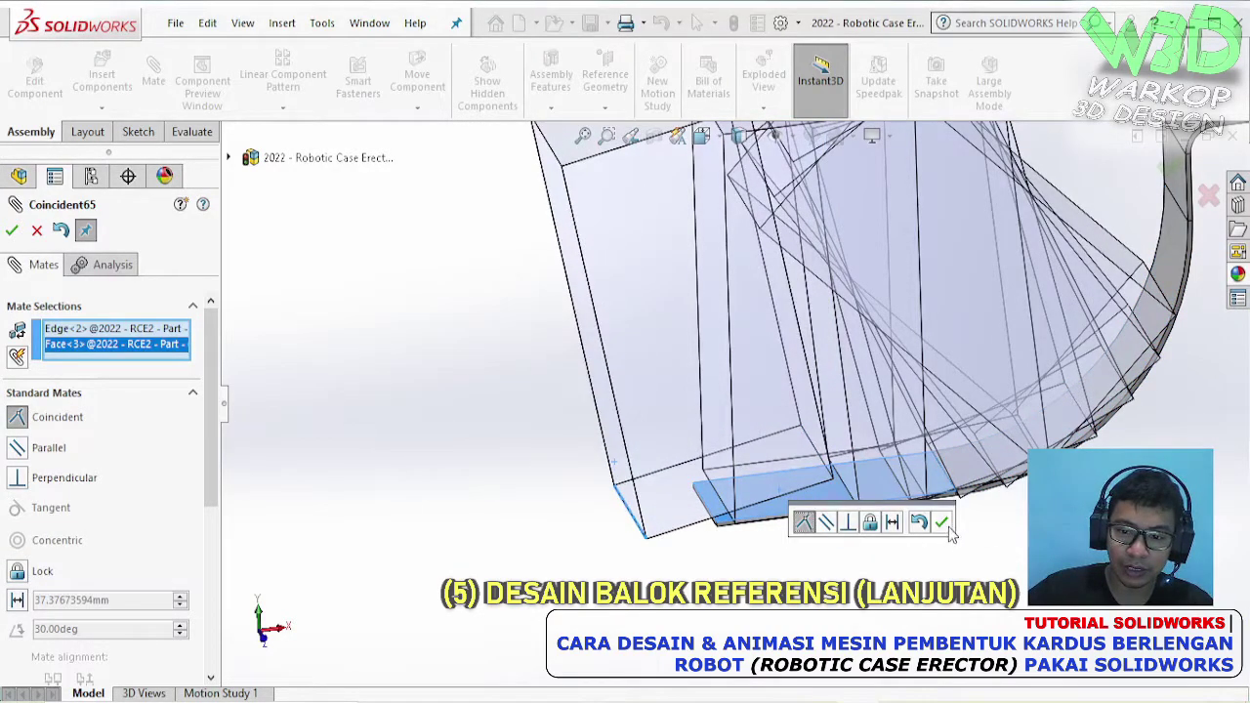
left_click(941, 522)
- Accept the newest block's edge-to-face coincident mate and fix the block in place beside the guide
left_click_drag(719, 450, 845, 458)
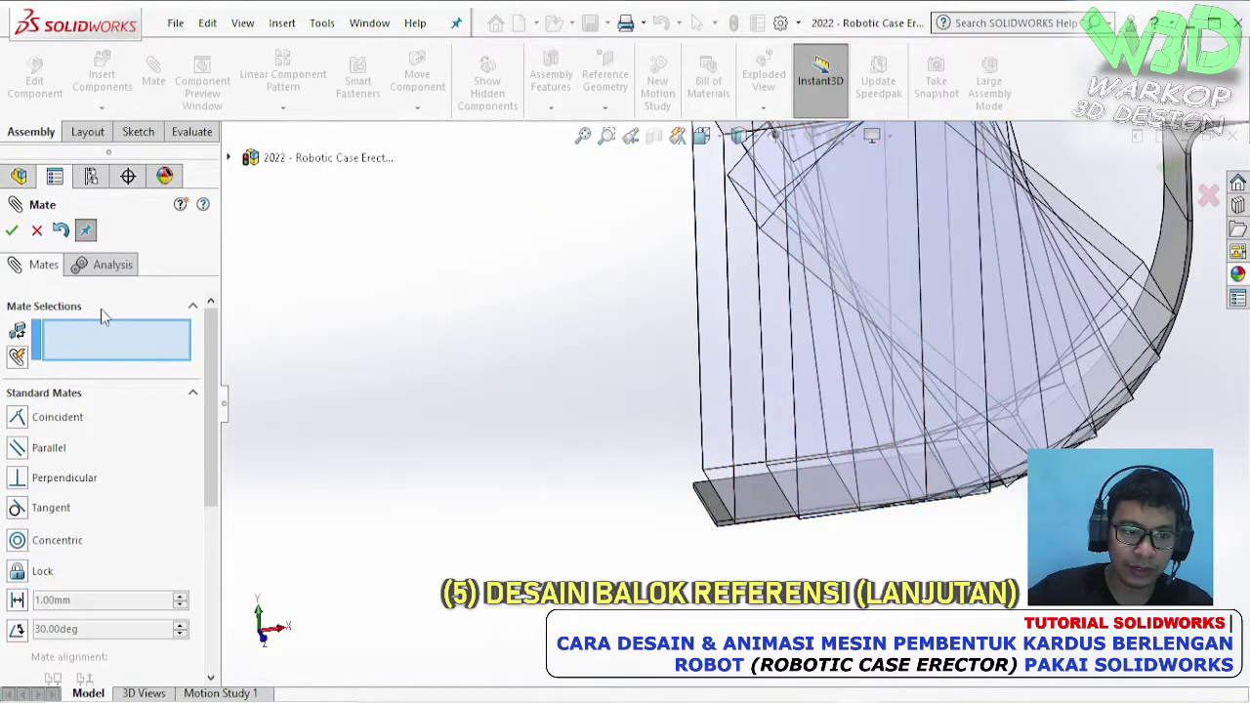
left_click(12, 231)
right_click(95, 628)
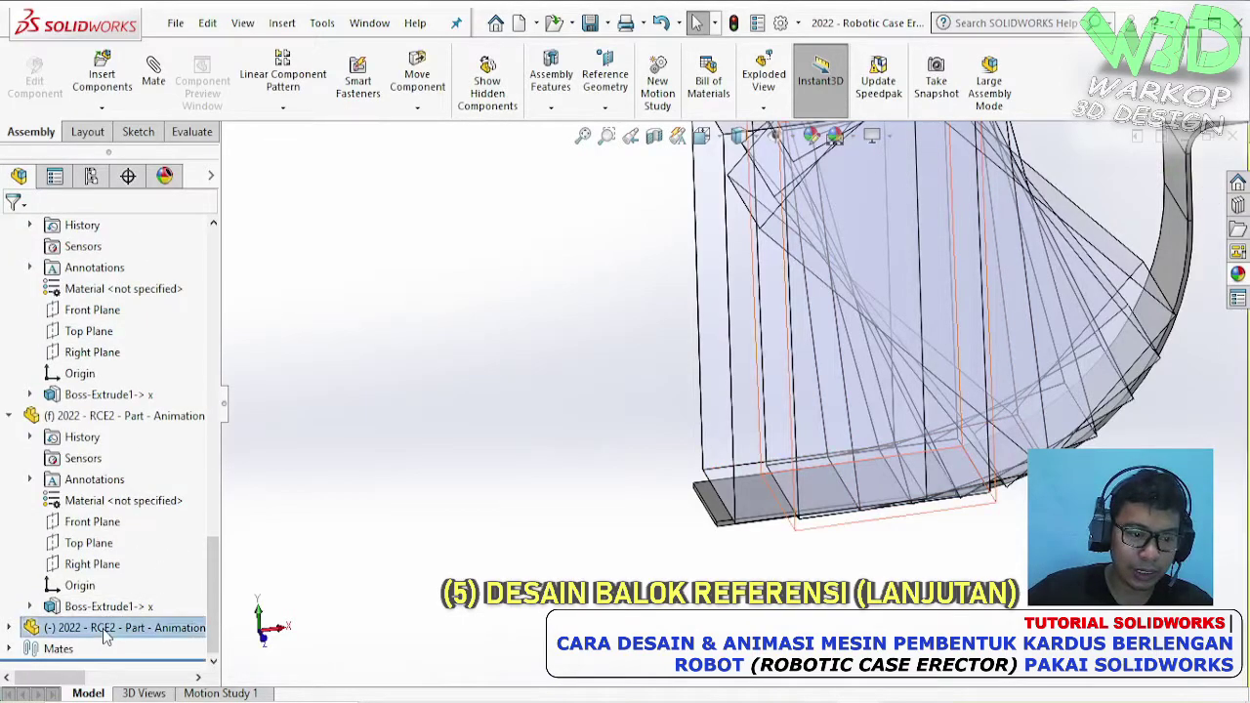
left_click(182, 353)
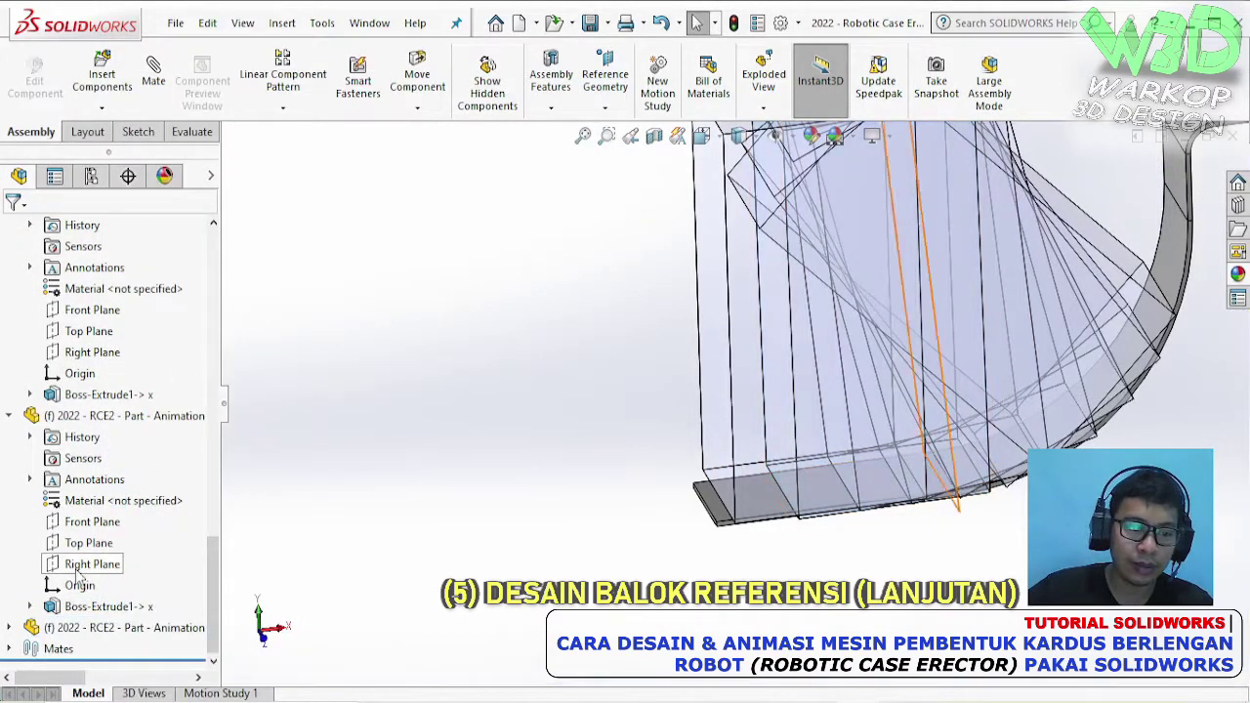
- Delete the three coincident mates Coincident63 to Coincident65 of the newly fixed block and collapse the component tree
left_click(29, 458)
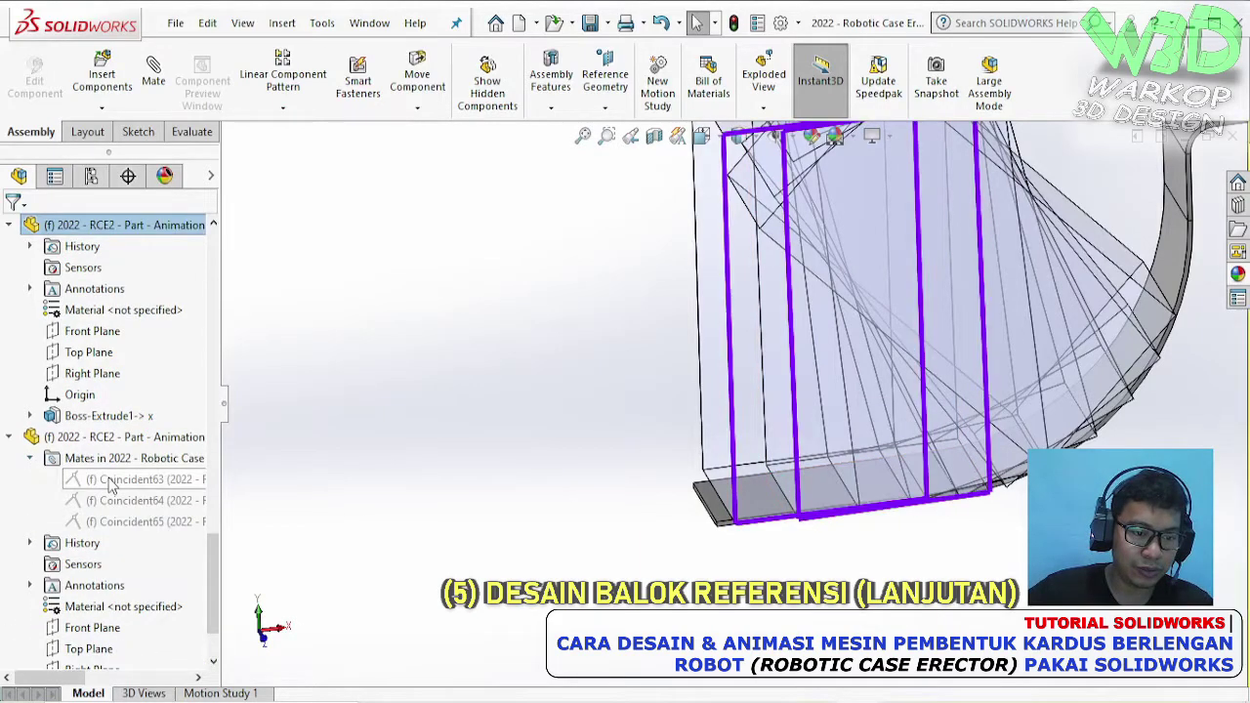
left_click(107, 499)
right_click(141, 503)
left_click(144, 439)
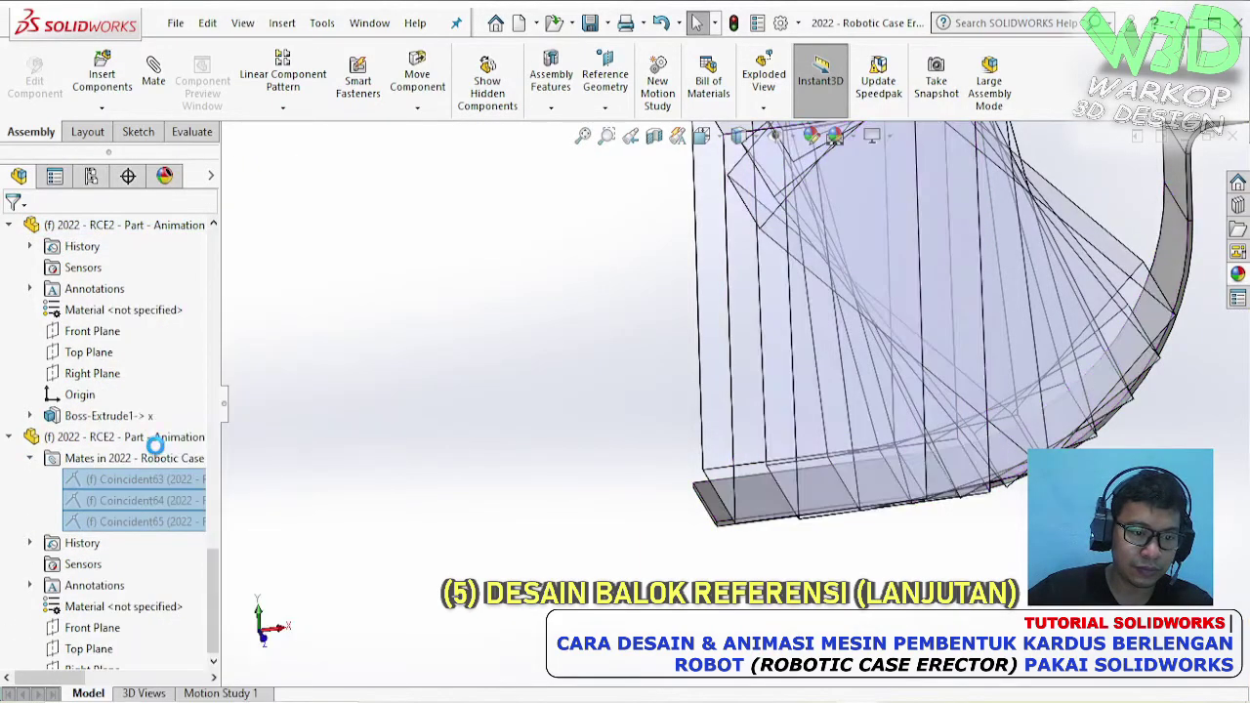
right_click(168, 375)
left_click(232, 379)
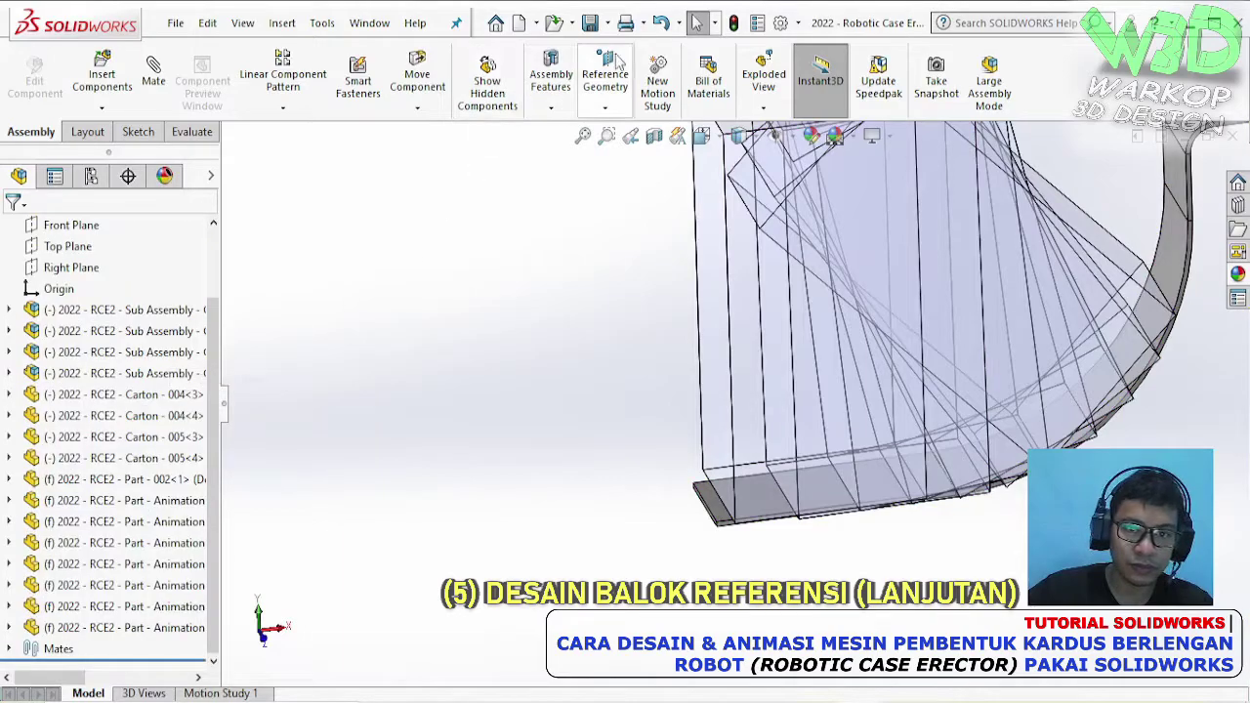
- Hide the curved guide part so that only the carton and the reference blocks are displayed
key("f")
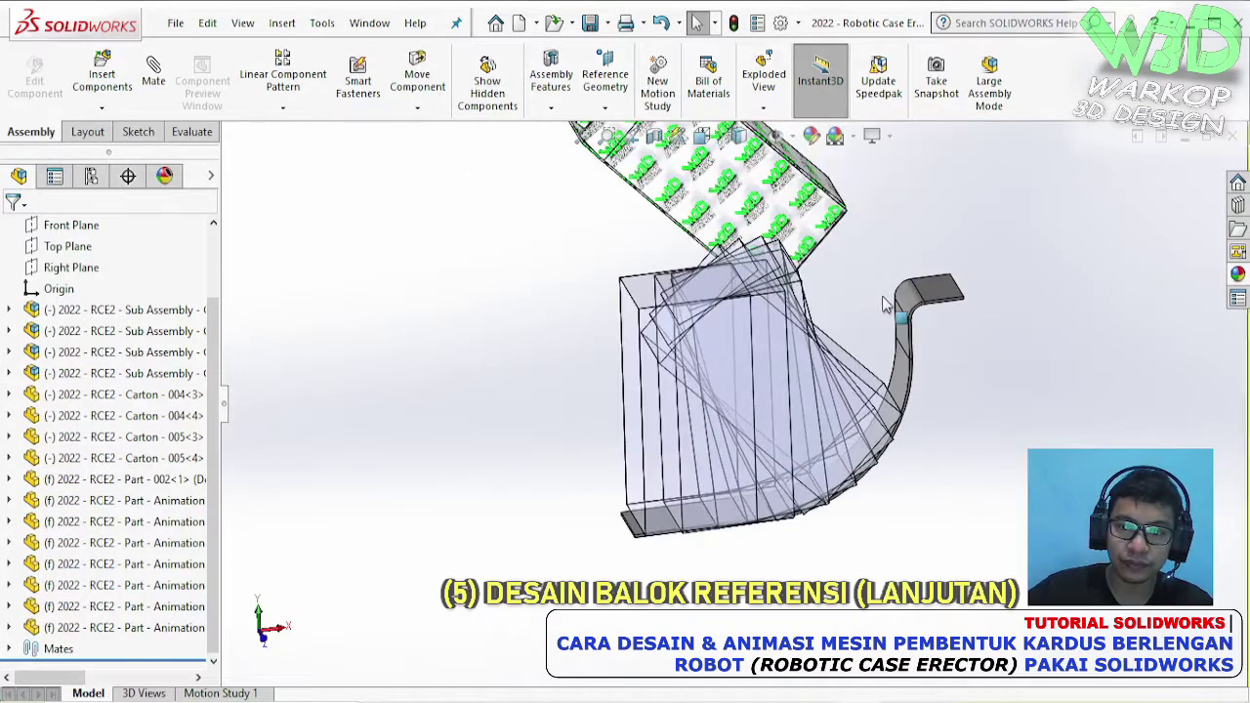
scroll(822, 383, "down", 3)
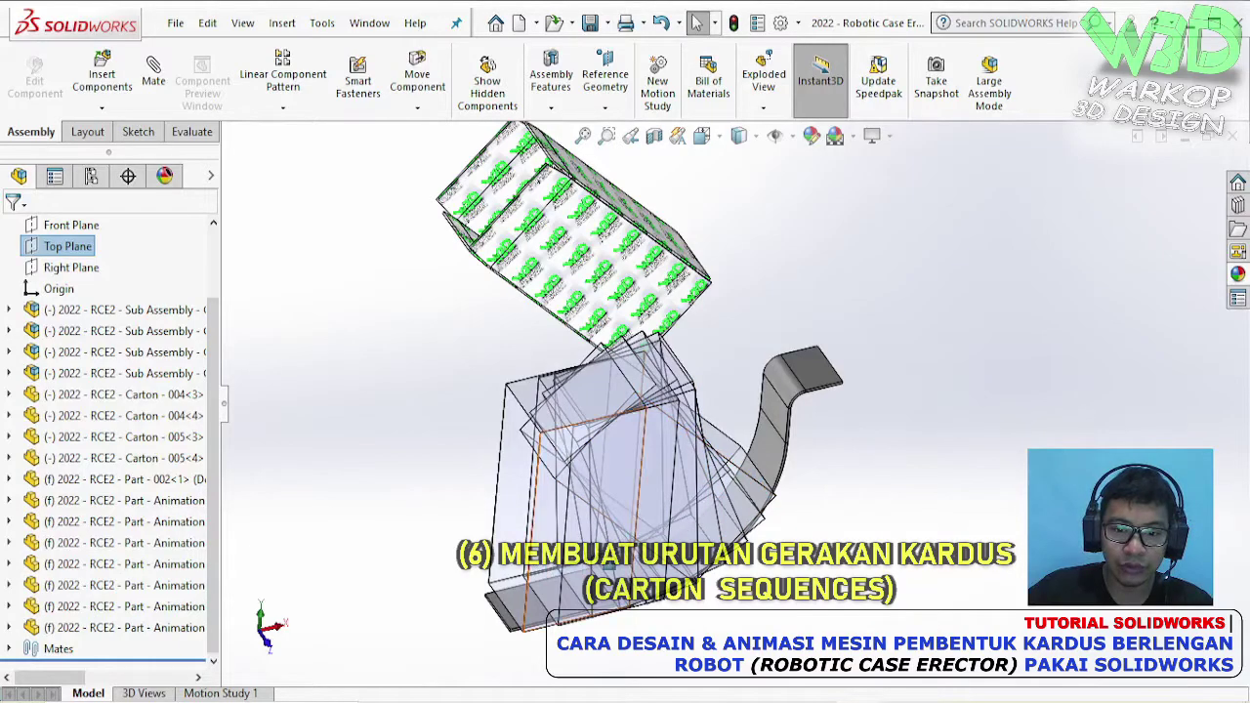
scroll(717, 463, "down", 5)
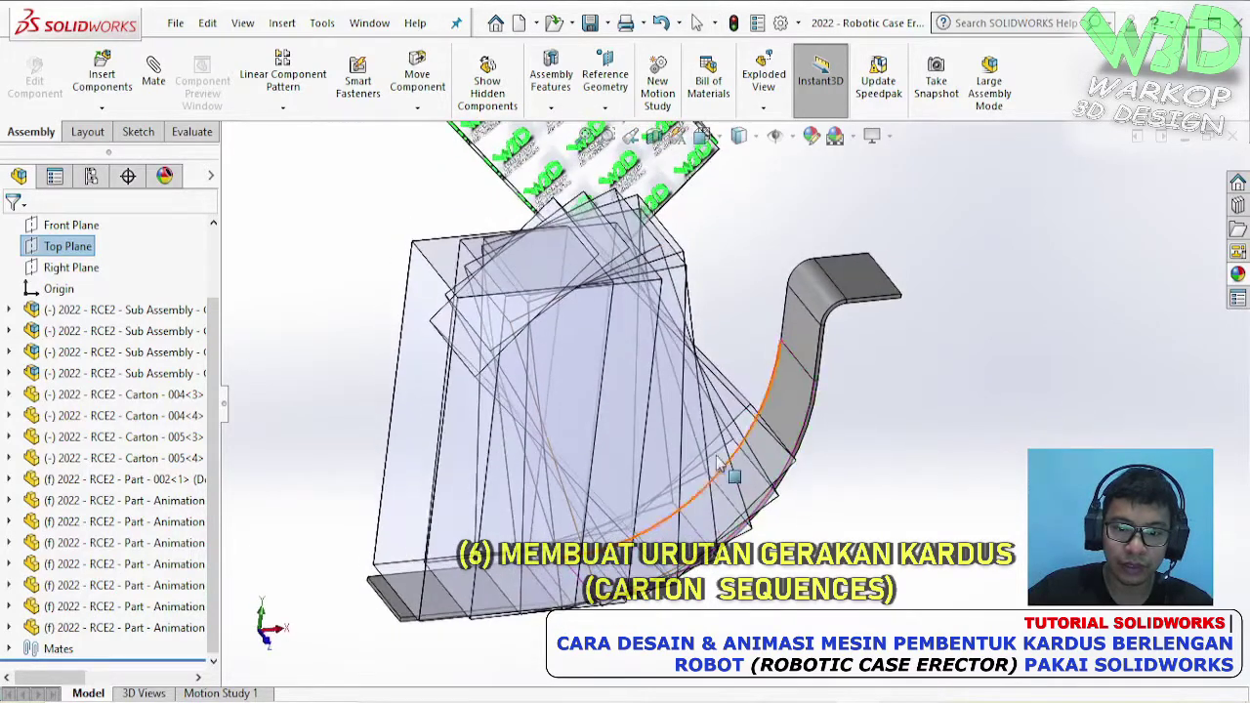
middle_click_drag(764, 381, 693, 451)
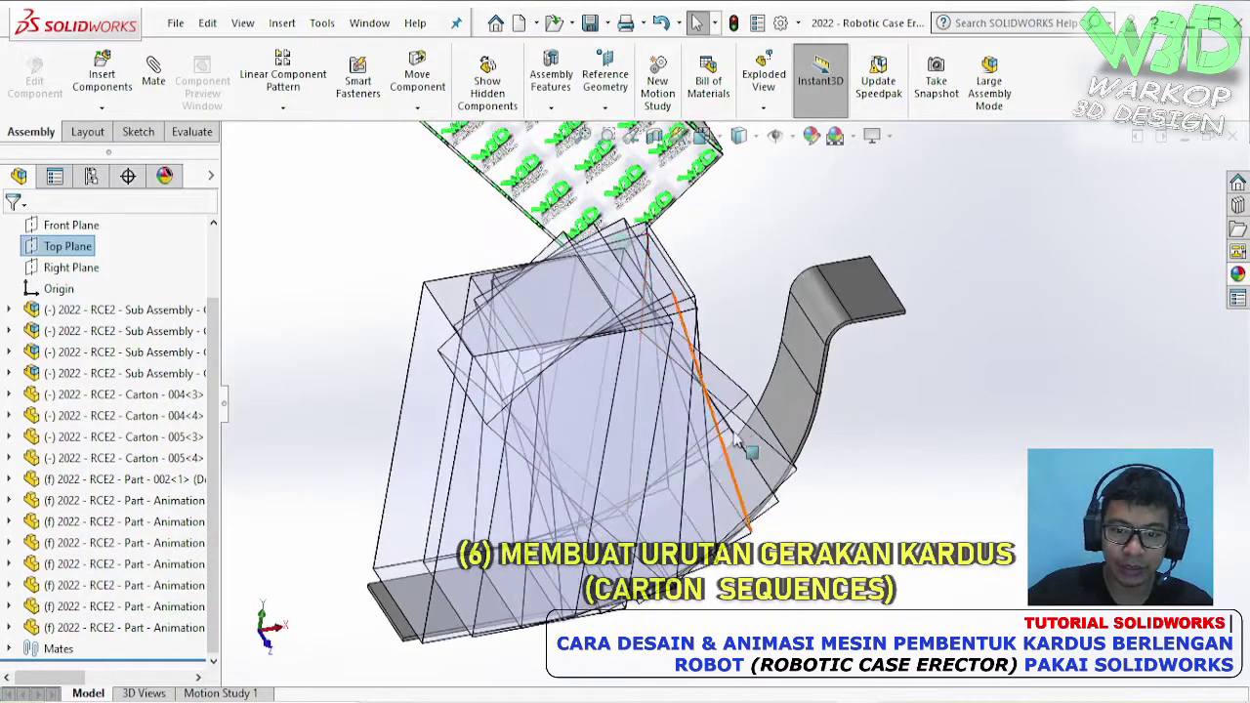
left_click(791, 411)
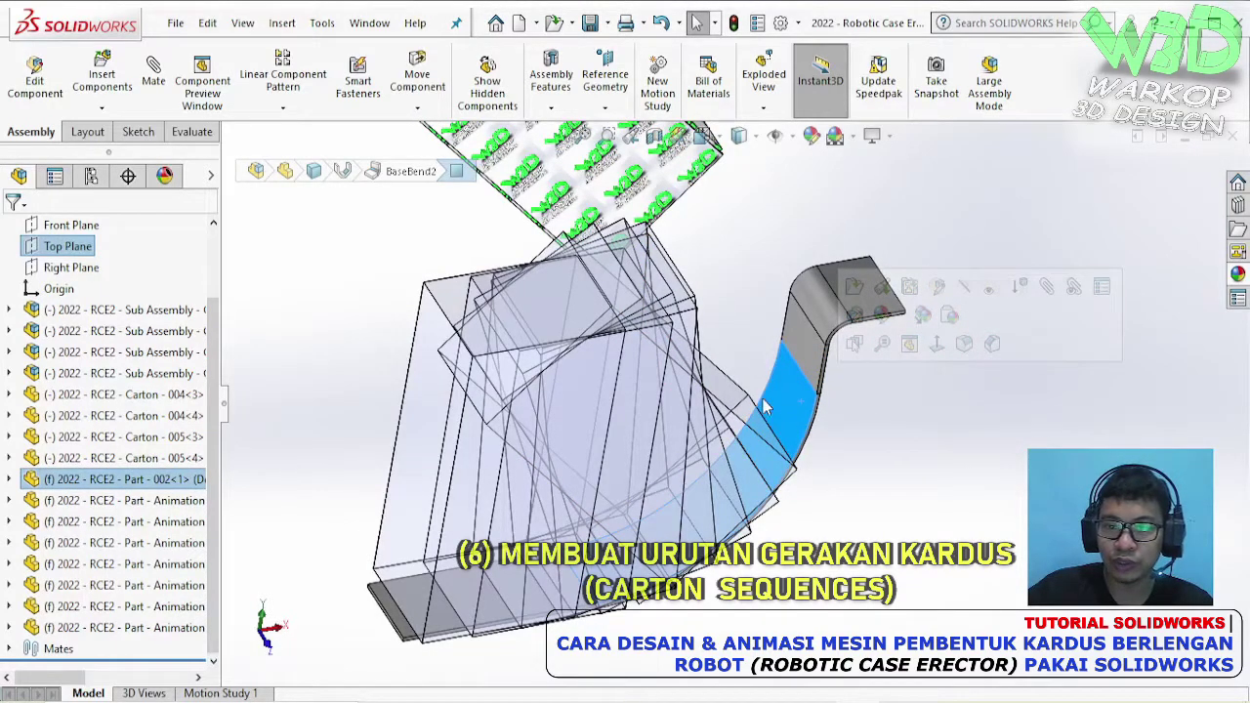
left_click(964, 289)
- Move the carton clear of the reference blocks, beside the most tilted block
middle_click_drag(932, 303, 746, 266)
left_click_drag(649, 284, 827, 340)
middle_click_drag(827, 339, 798, 442)
left_click_drag(781, 415, 781, 390)
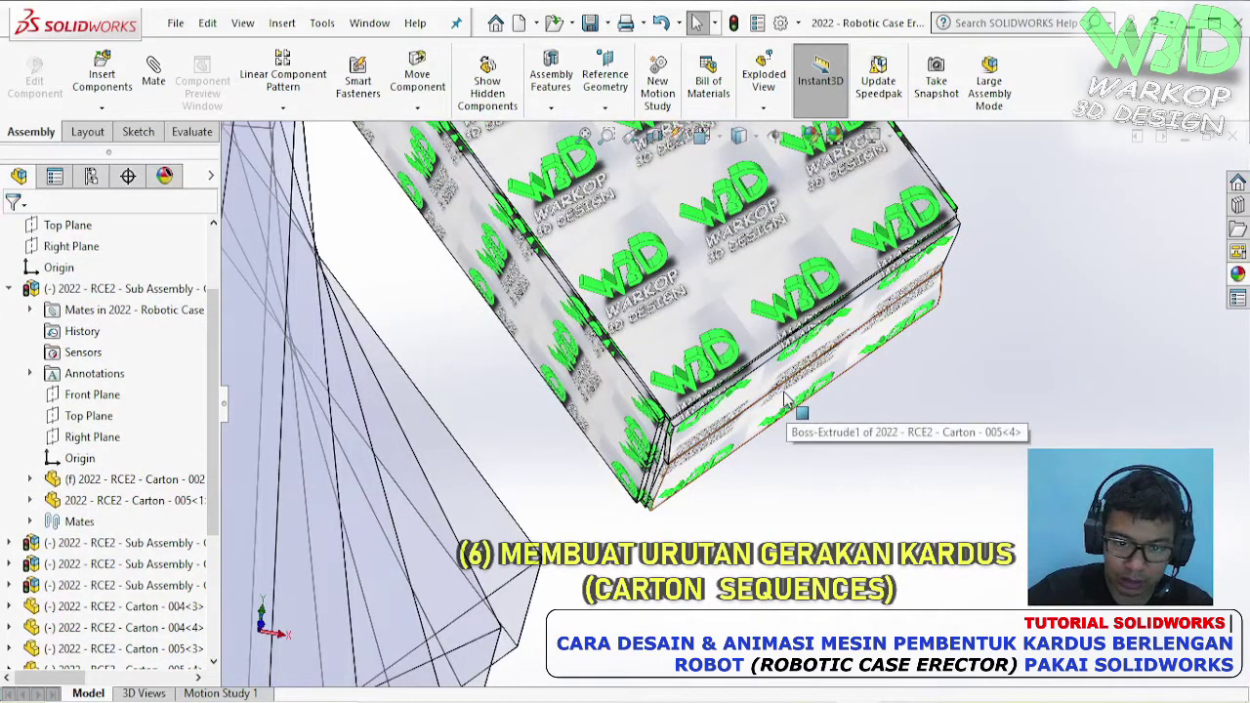
middle_click_drag(776, 390, 666, 470)
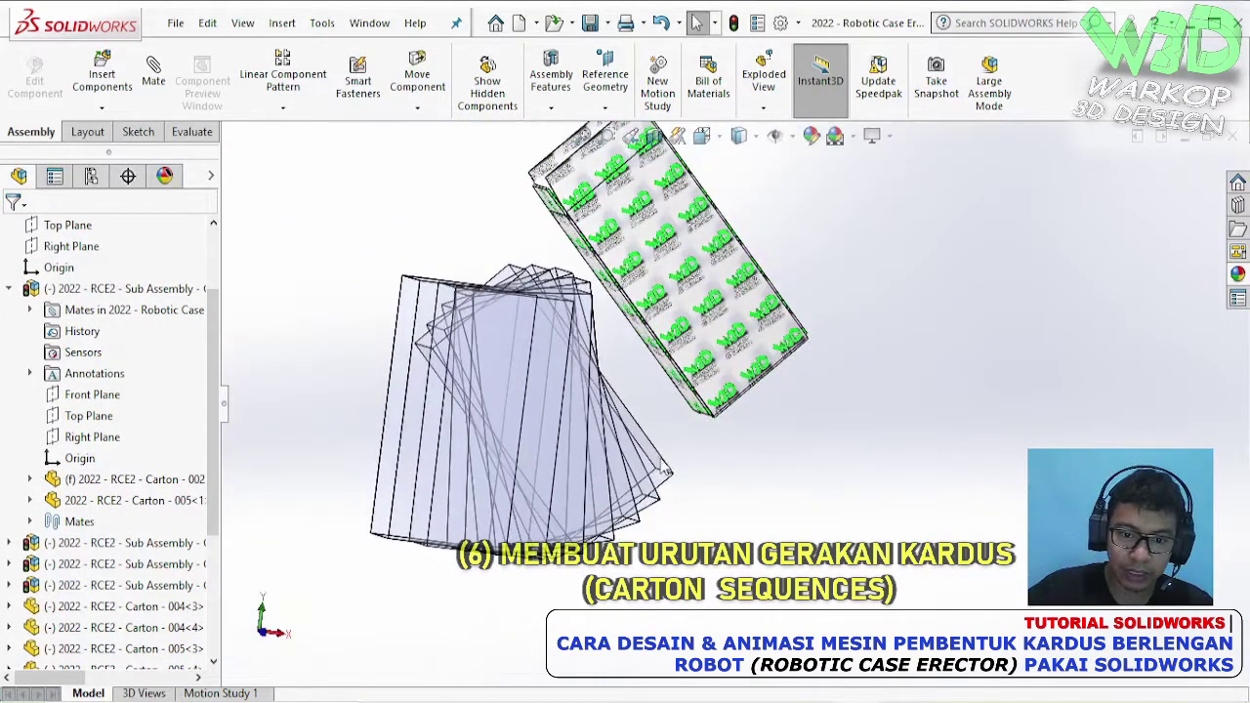
scroll(689, 371, "down", 2)
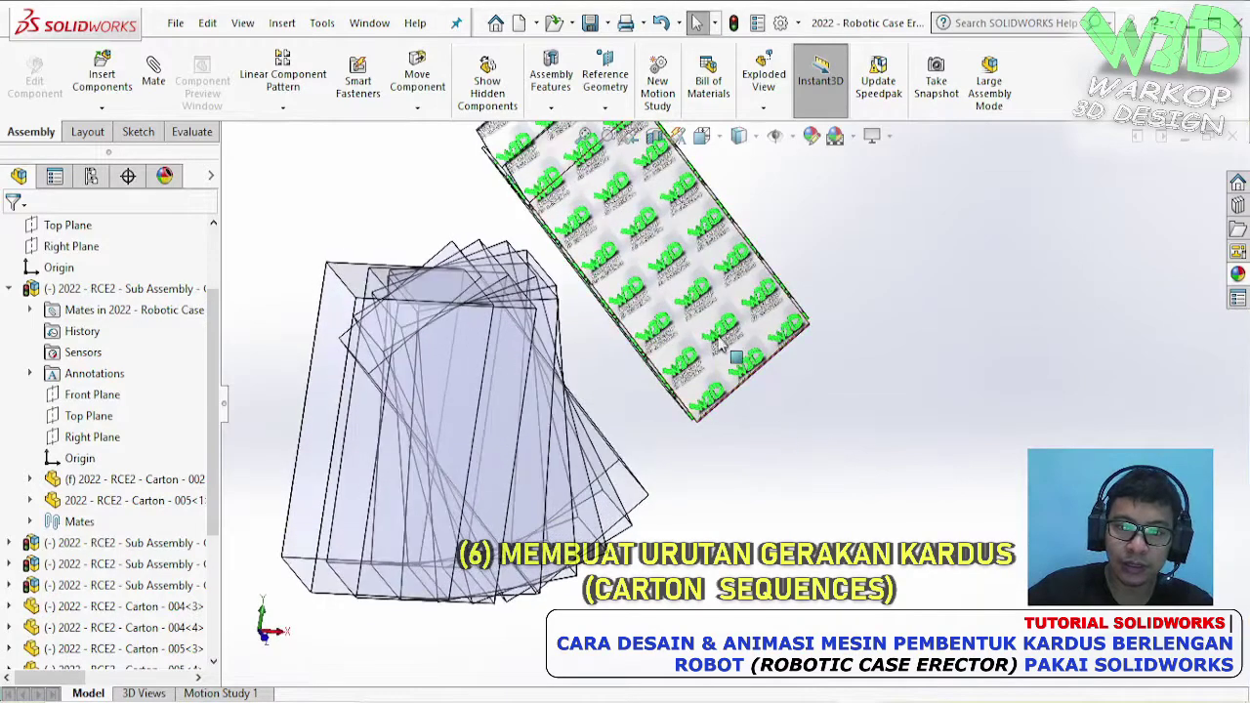
- Mate the carton's large front face coincident with the front face of the most tilted reference block
left_click(727, 329)
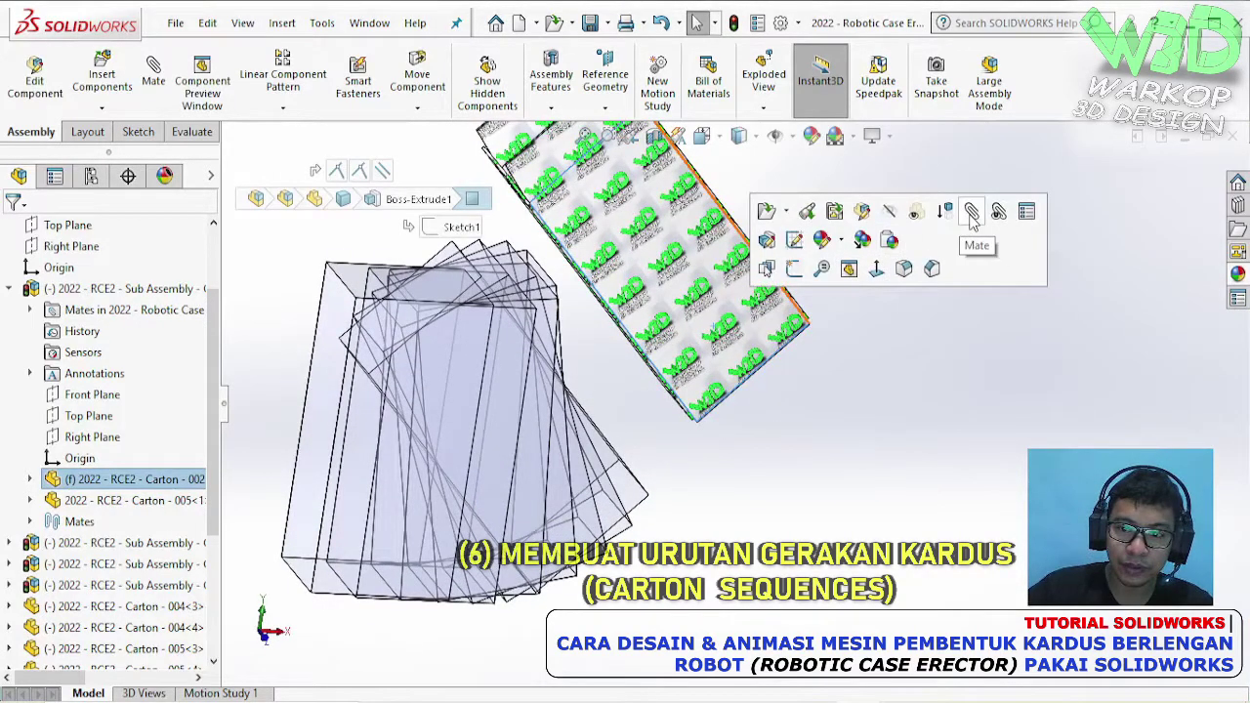
scroll(646, 492, "down", 3)
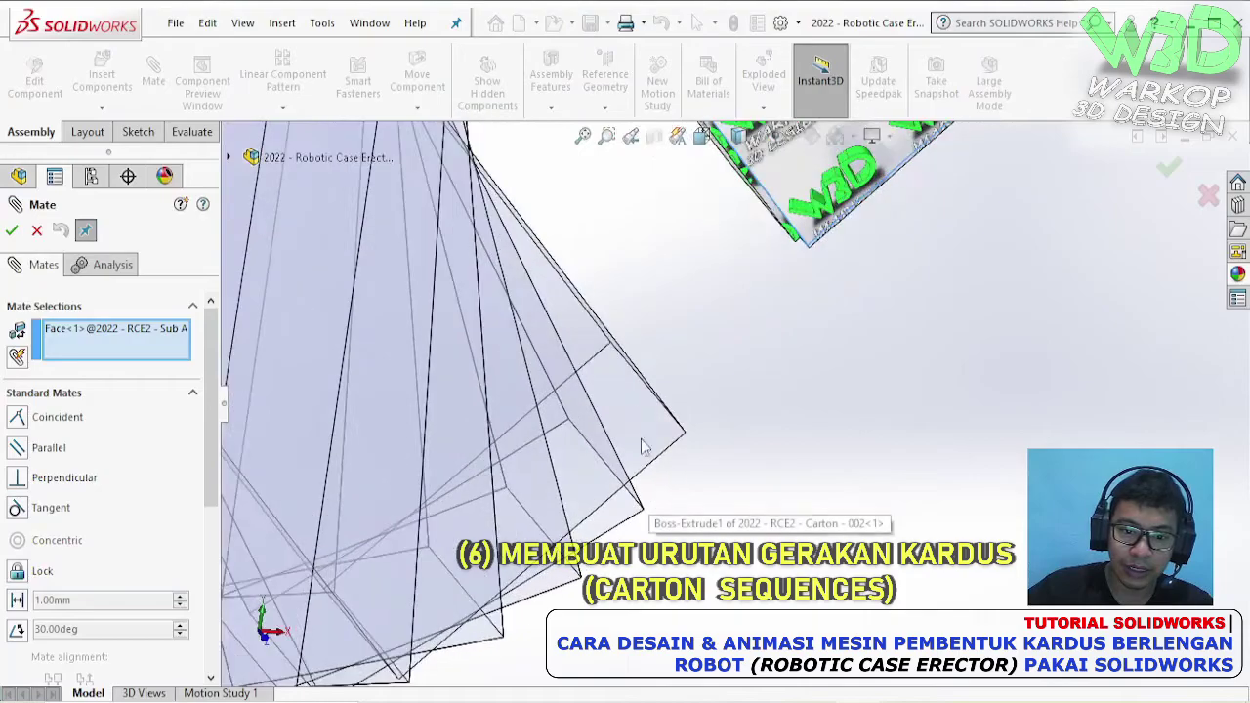
left_click(635, 411)
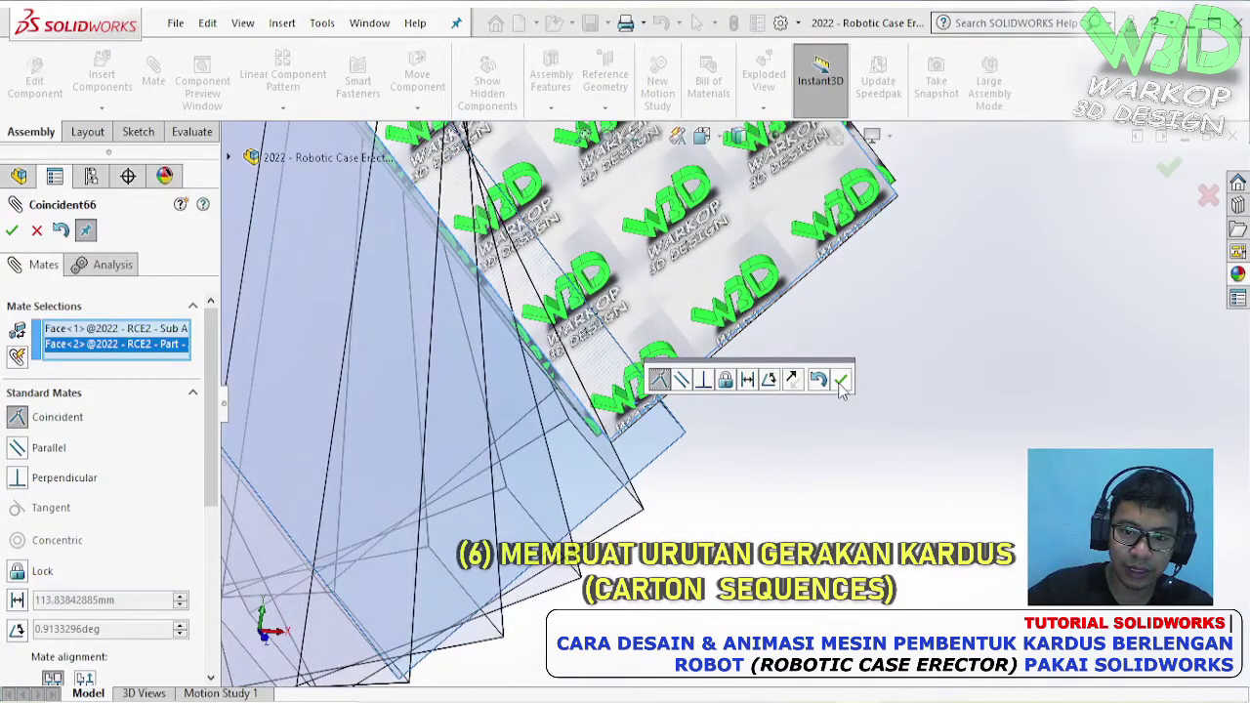
left_click(840, 379)
- Mate the carton's bottom face coincident with the bottom face of the most tilted reference block
scroll(625, 385, "down", 5)
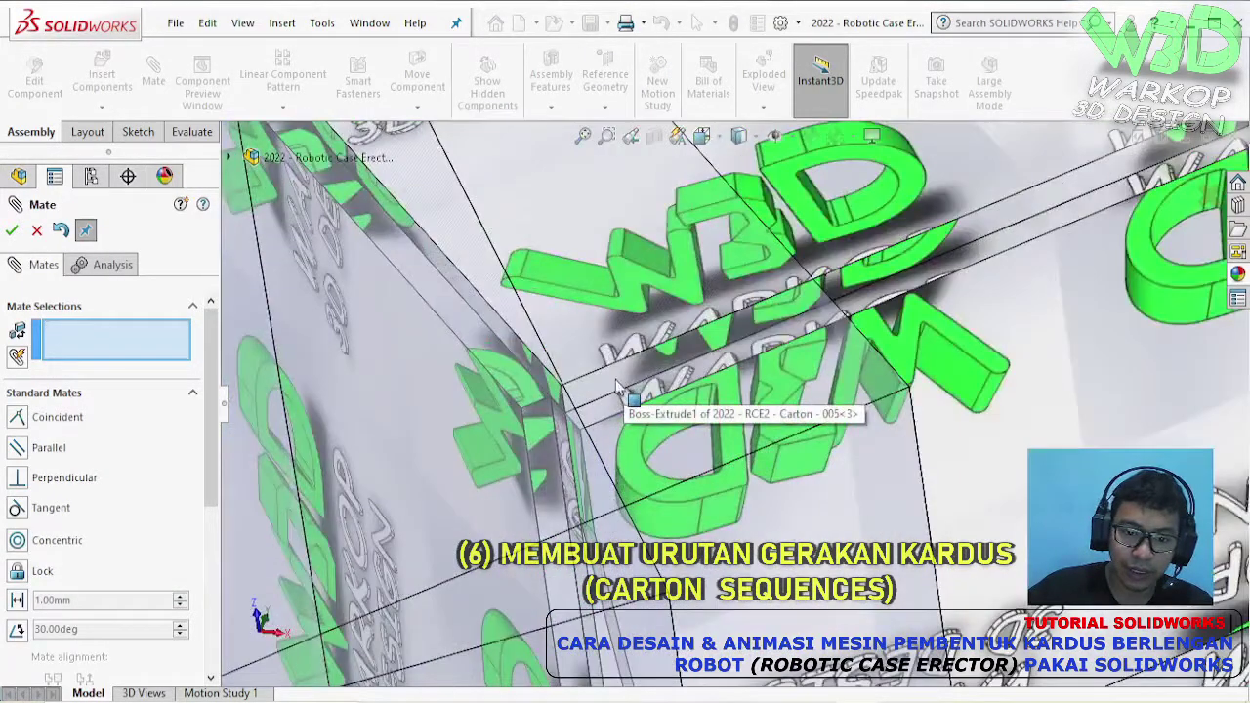
left_click(618, 387)
middle_click_drag(618, 387, 886, 615)
left_click(886, 615)
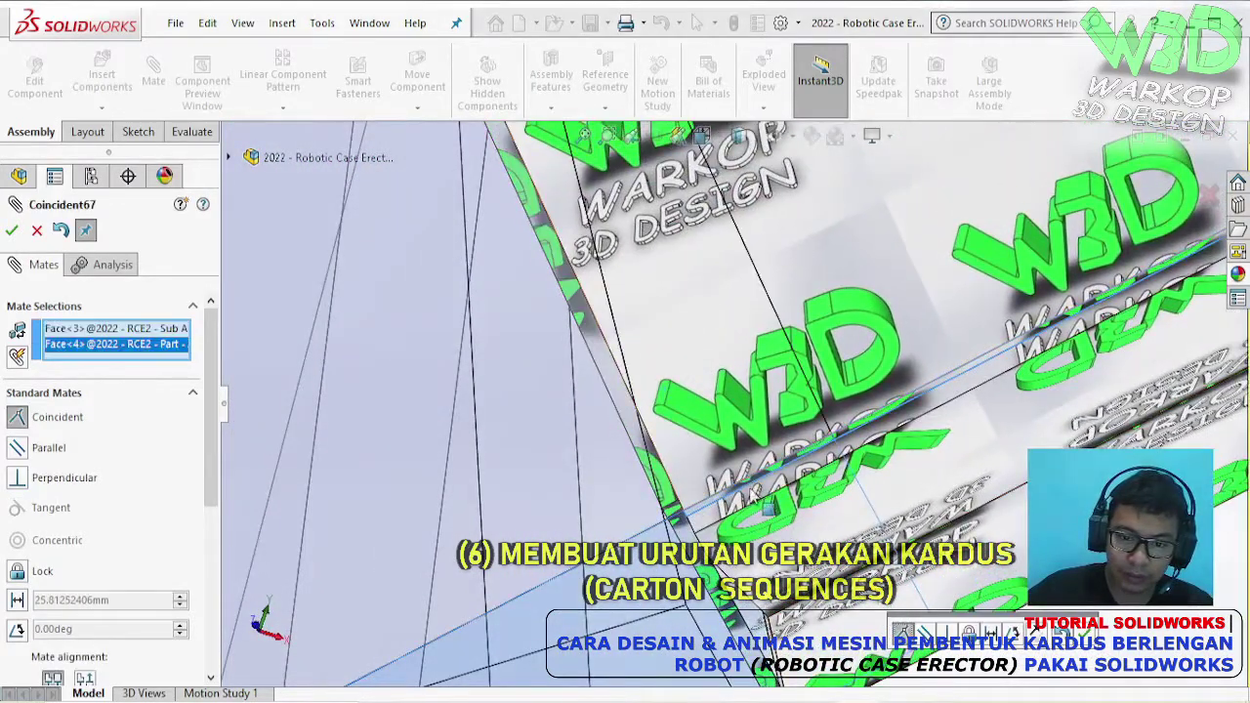
left_click(1084, 639)
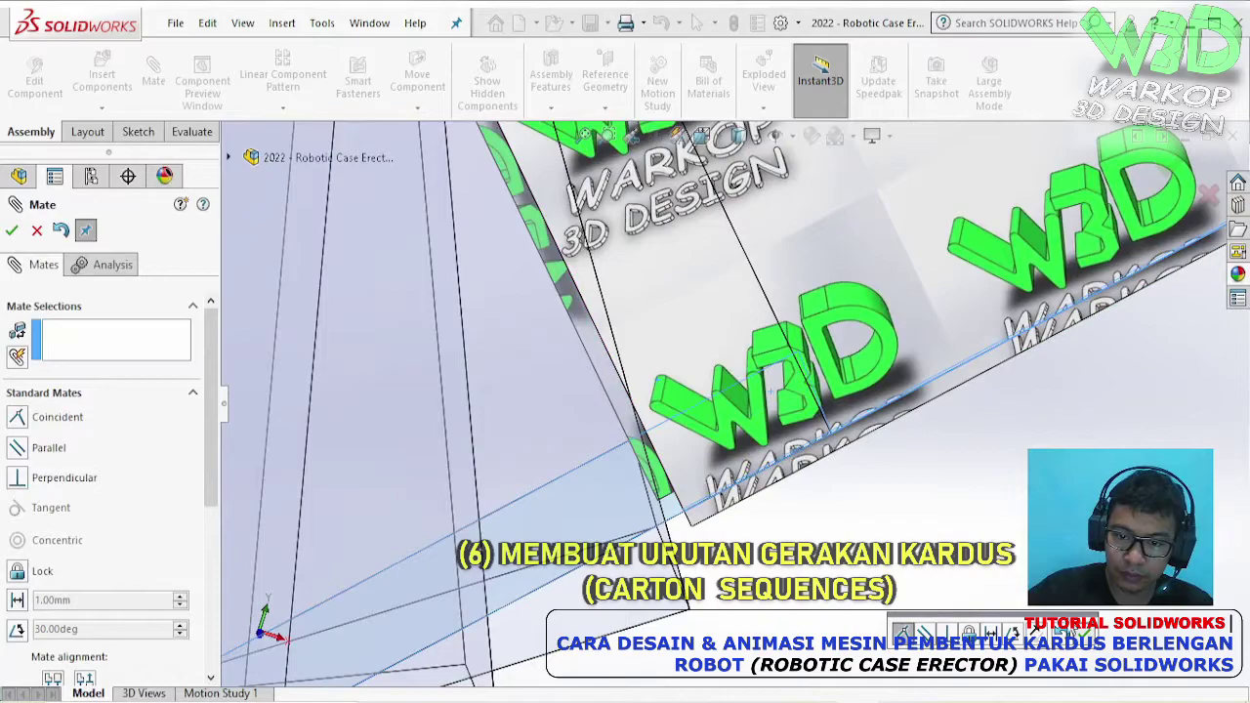
- Mate the carton's outer side face coincident with the matching side face of the most tilted reference block
scroll(776, 308, "up", 9)
middle_click_drag(831, 353, 763, 398)
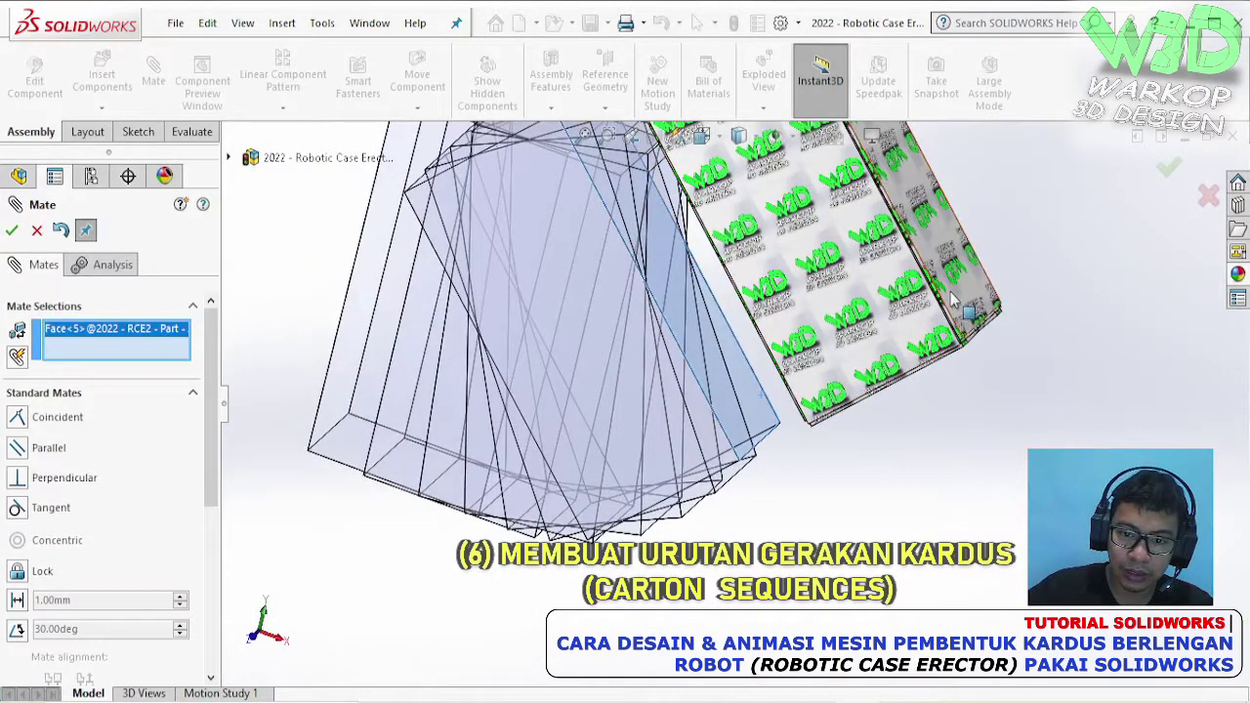
left_click(953, 300)
left_click(1156, 270)
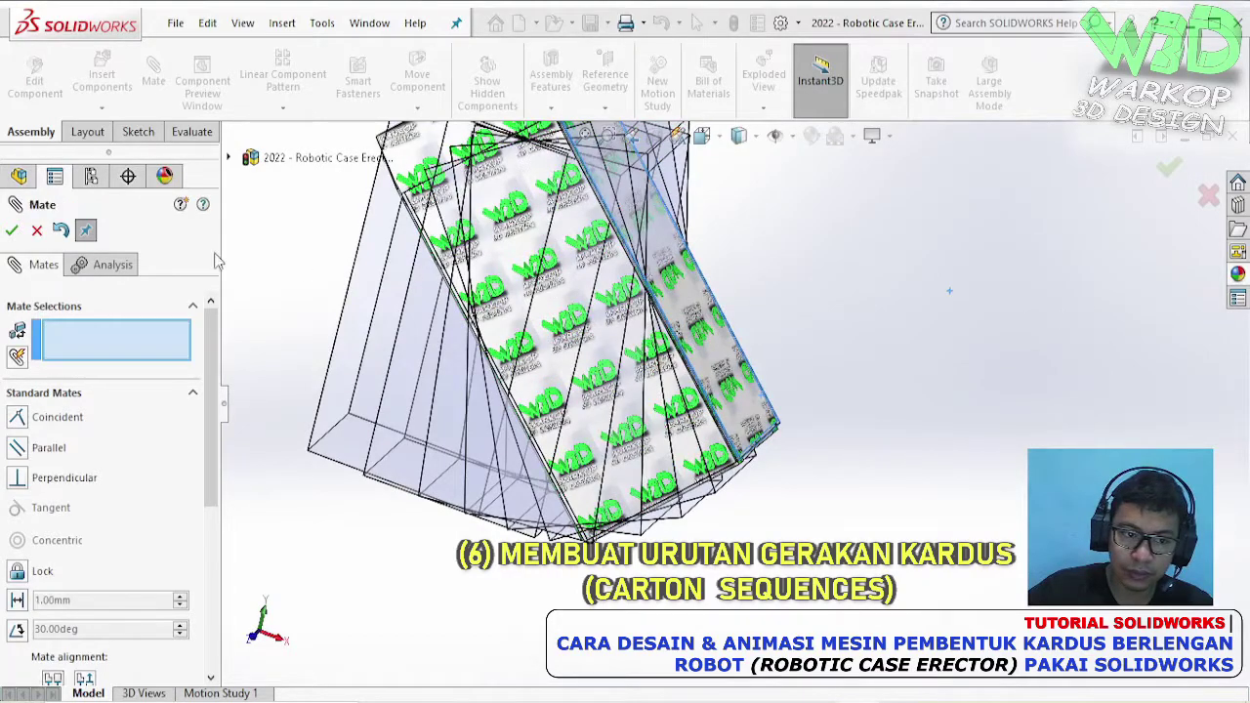
key("Escape")
- Collapse the component tree and highlight the hidden guide to examine how the carton's lower corner sits against it
middle_click_drag(674, 314, 713, 308)
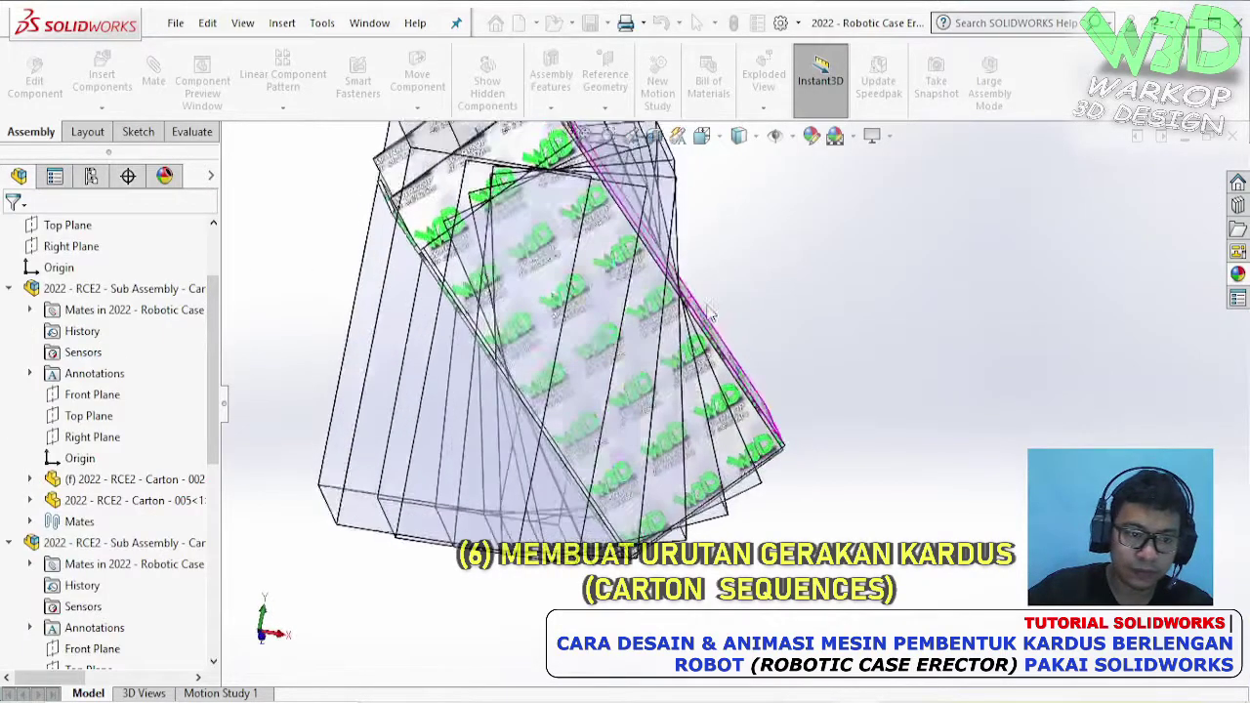
scroll(716, 304, "down", 1)
right_click(170, 384)
left_click(224, 397)
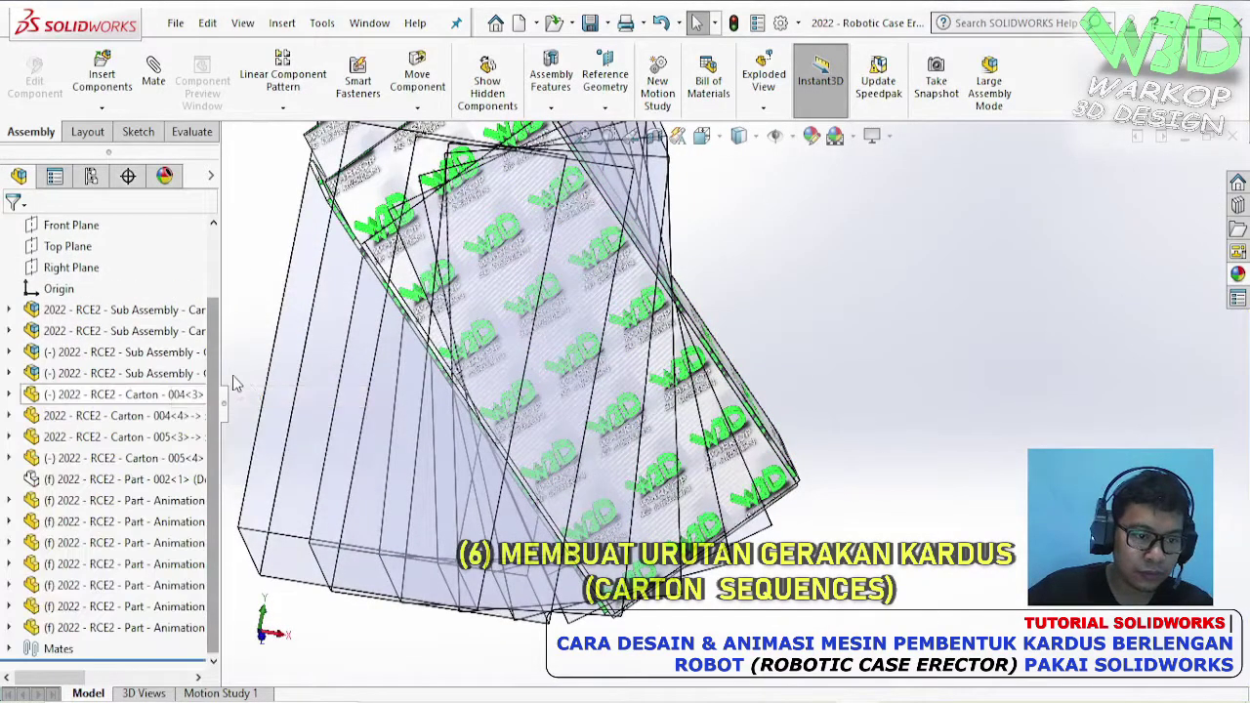
left_click(127, 481)
scroll(791, 420, "down", 5)
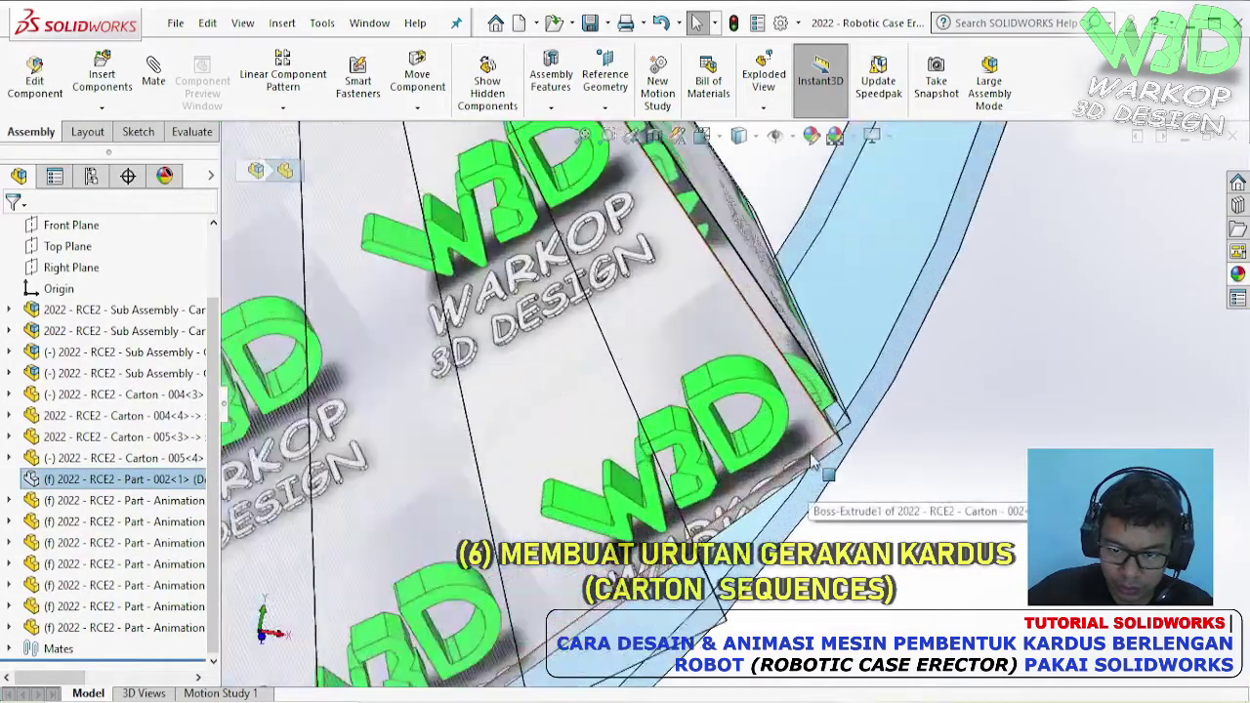
middle_click_drag(792, 420, 649, 415)
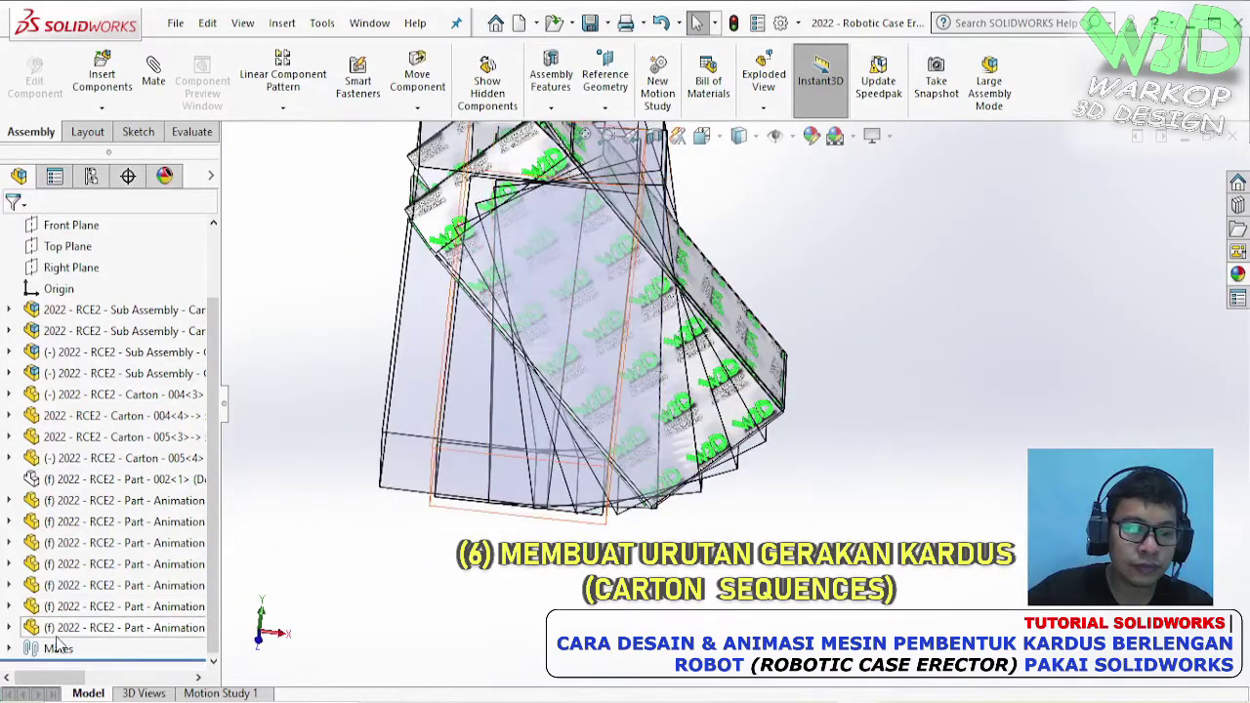
- Expand the assembly's mates and select the carton's front-face mate Coincident66
left_click(19, 650)
left_click(117, 606)
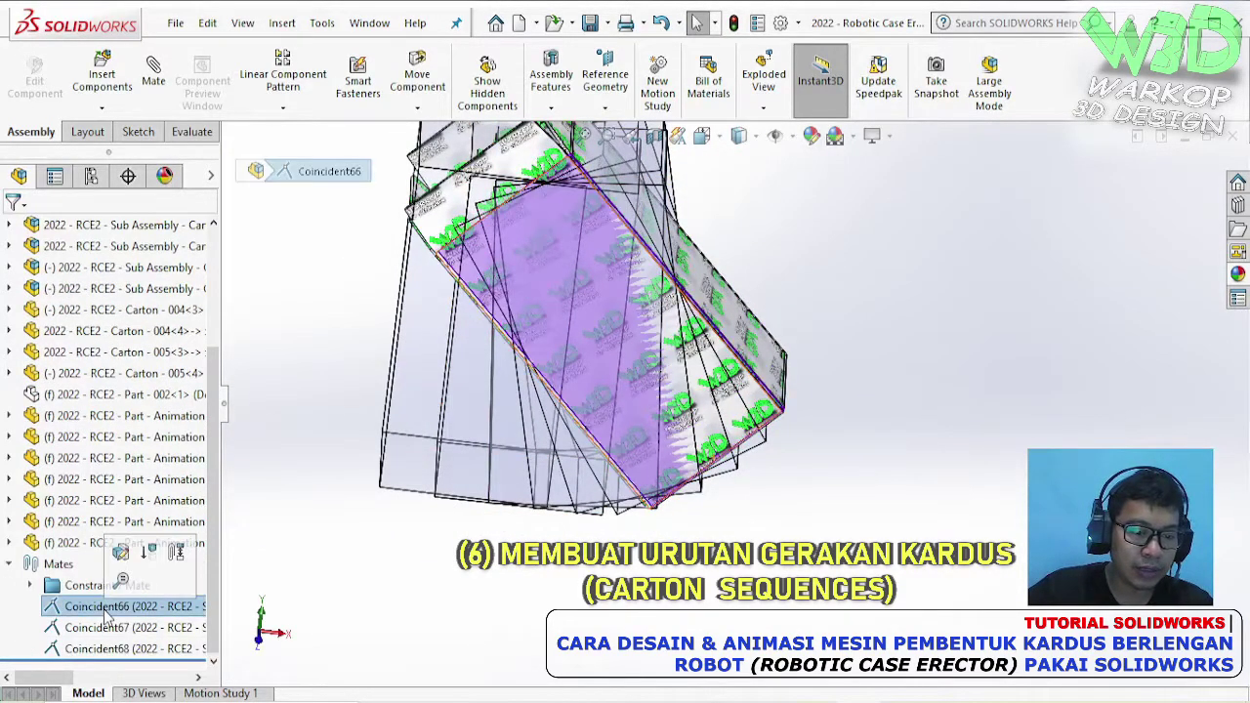
- Group the Coincident66, Coincident67 and Coincident68 mates into a new folder named Test 0
left_click(119, 649, "shift")
right_click(122, 650)
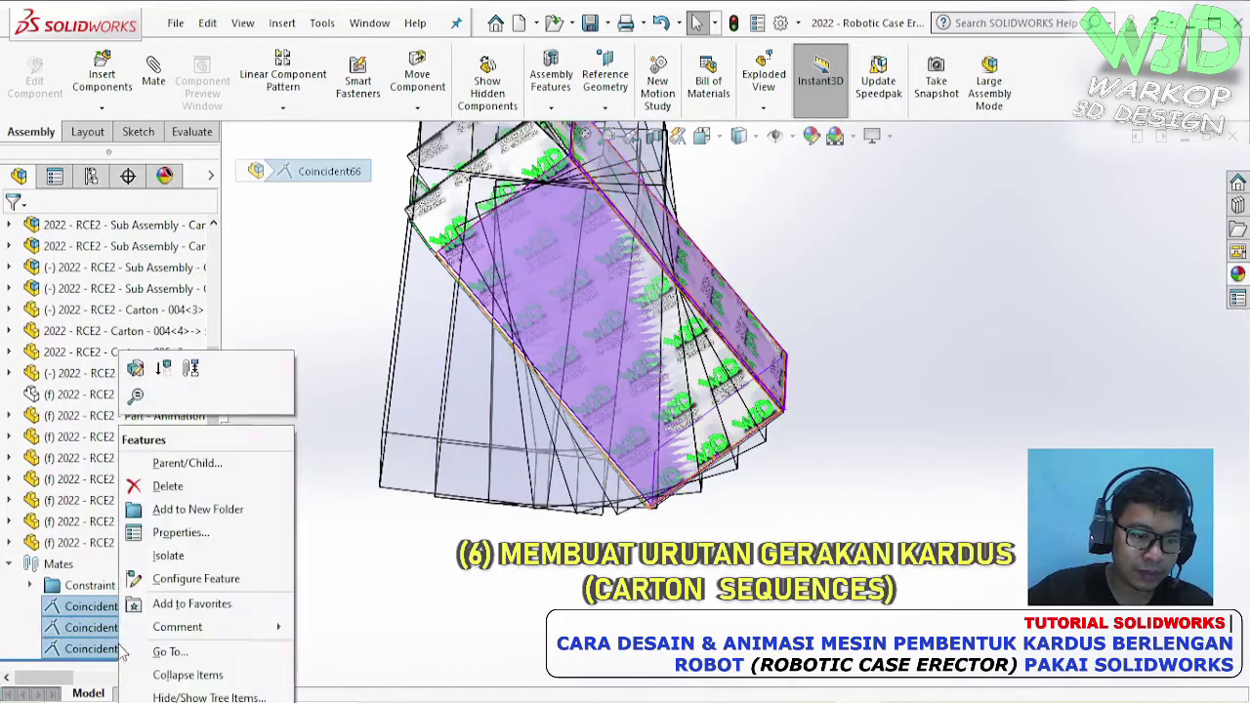
left_click(198, 509)
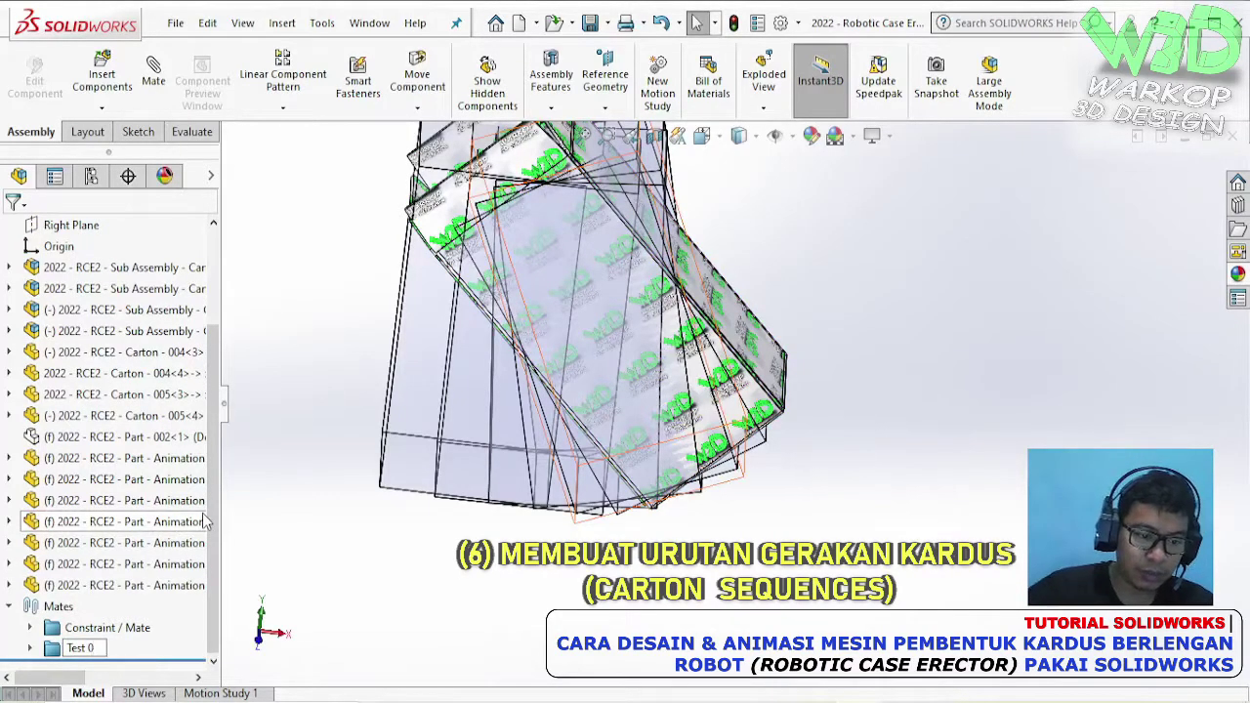
left_click(361, 530)
- Delete the Parallel8 mate that holds the Carton - 005<3> flap
middle_click_drag(361, 530, 635, 278)
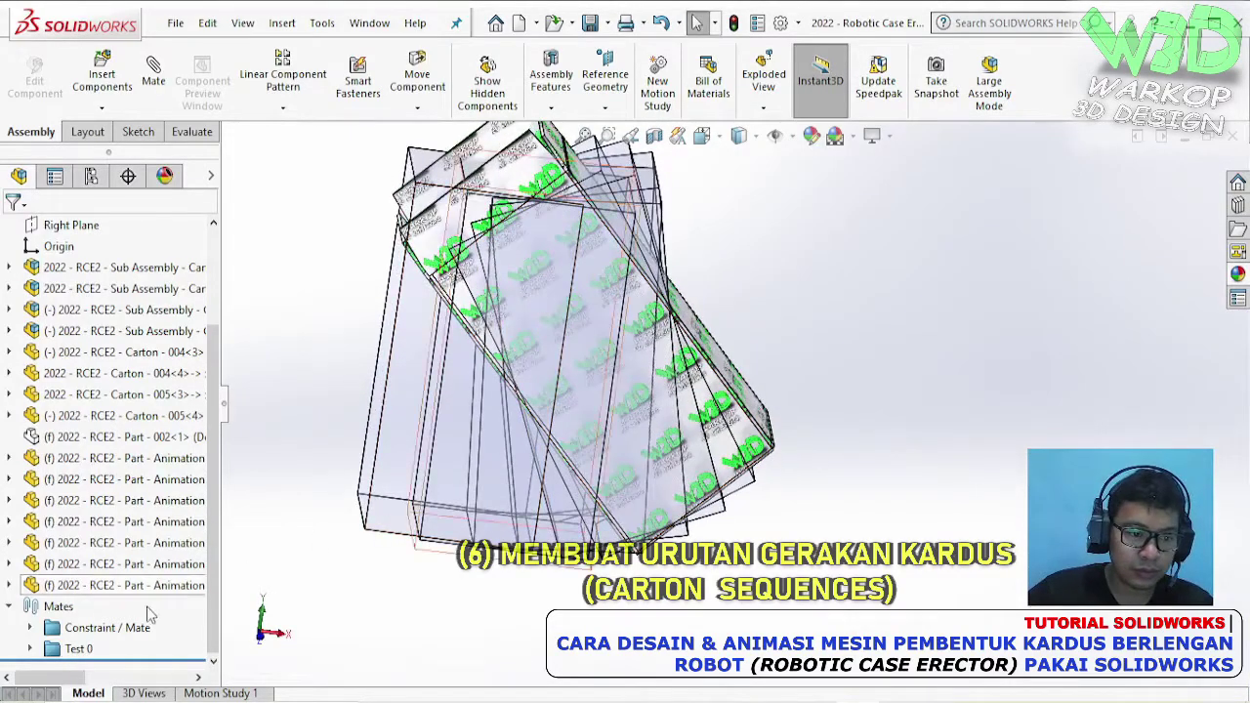
middle_click_drag(728, 363, 705, 432)
scroll(666, 330, "down", 5)
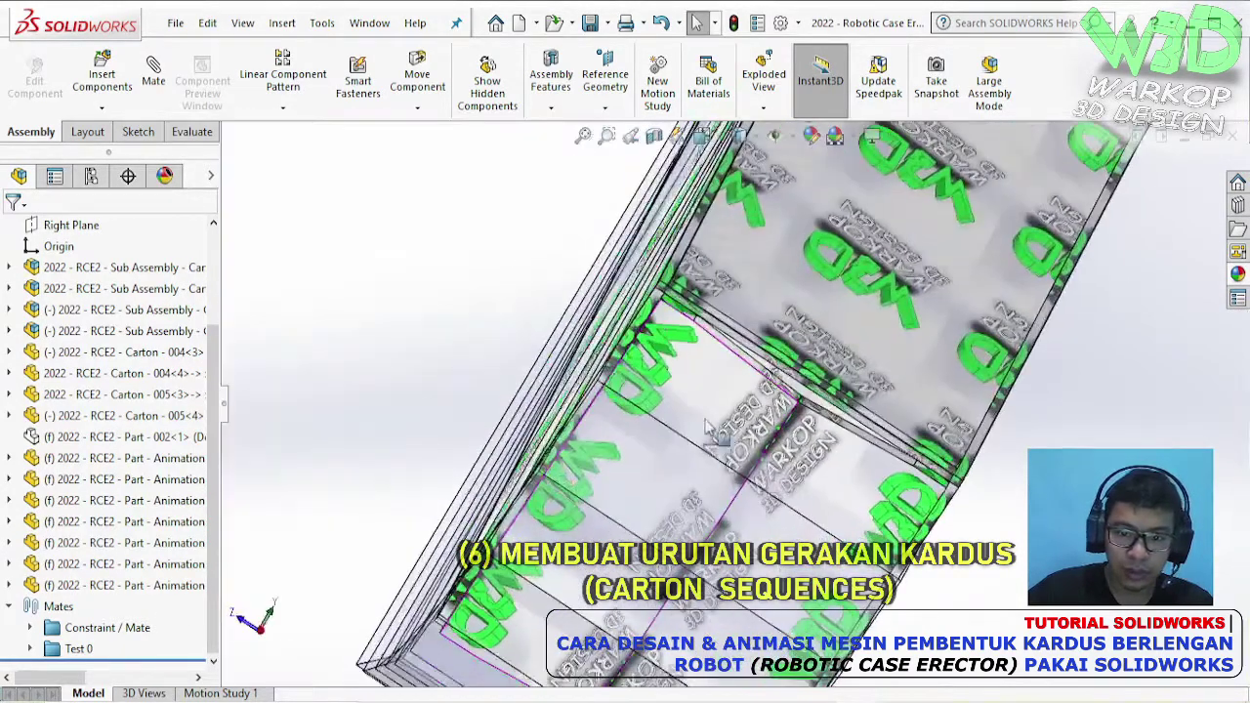
left_click(713, 389)
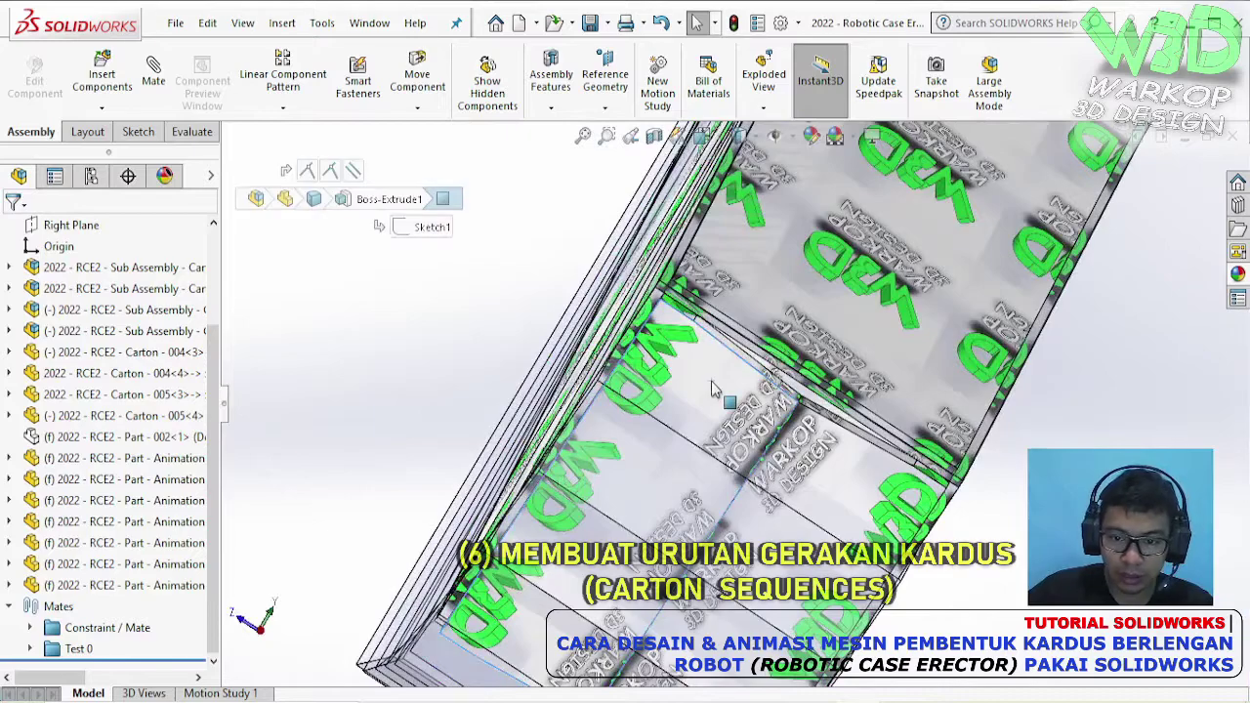
left_click(9, 395)
left_click(31, 416)
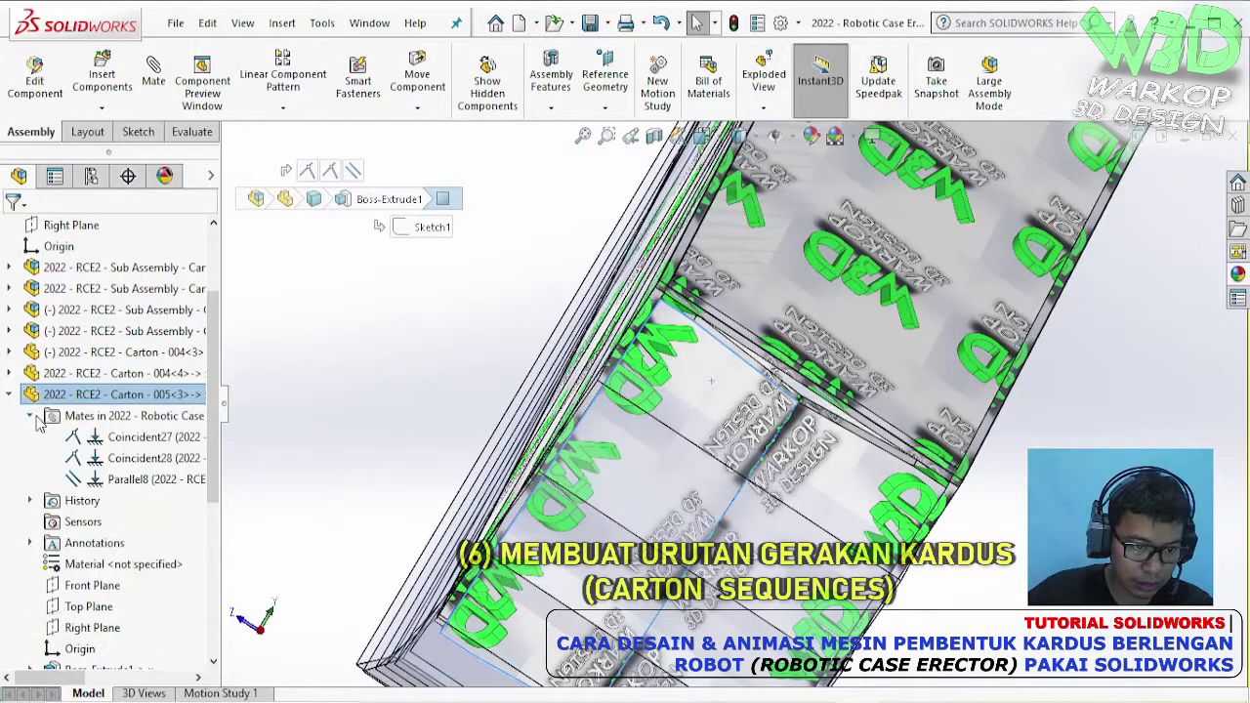
middle_click_drag(751, 430, 754, 476)
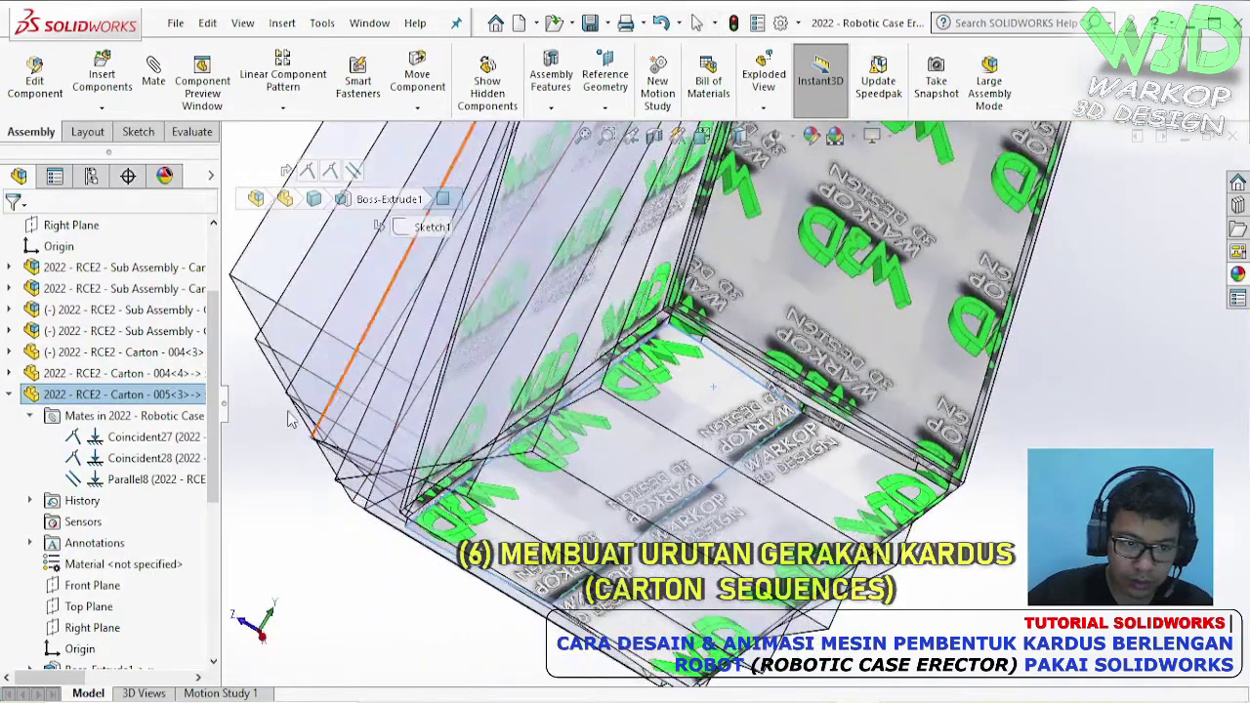
left_click(159, 459)
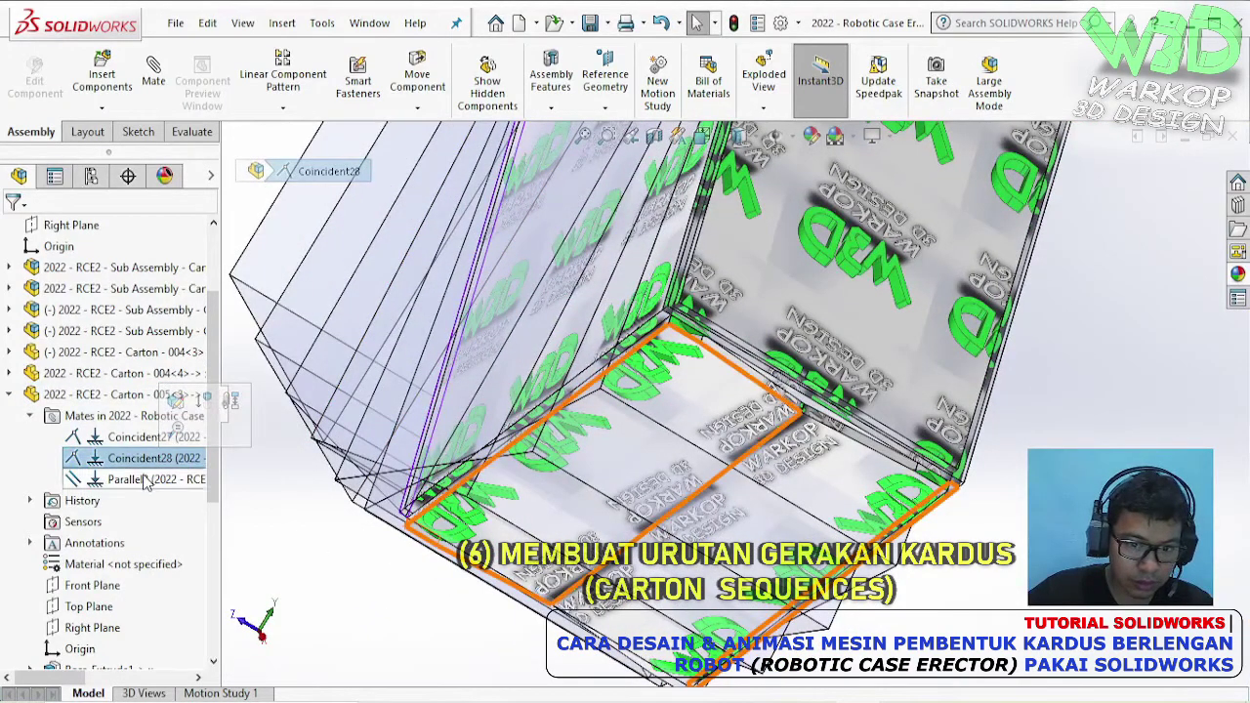
left_click(145, 479)
right_click(144, 480)
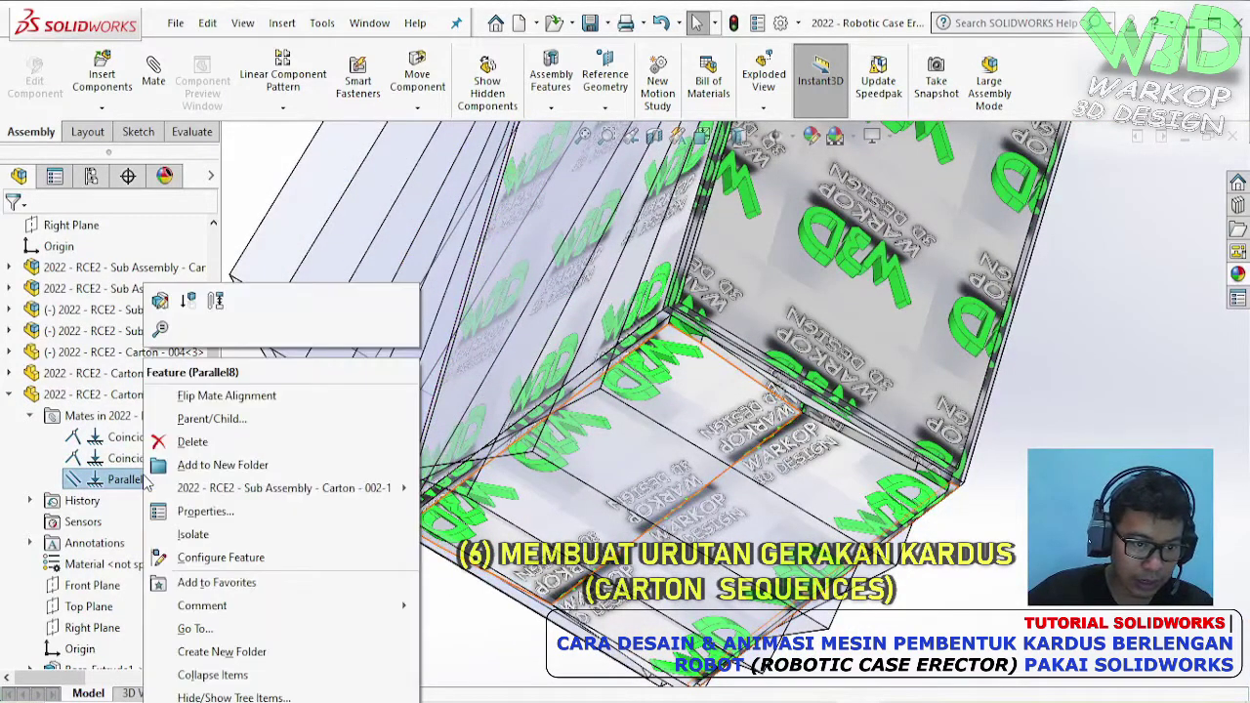
left_click(191, 442)
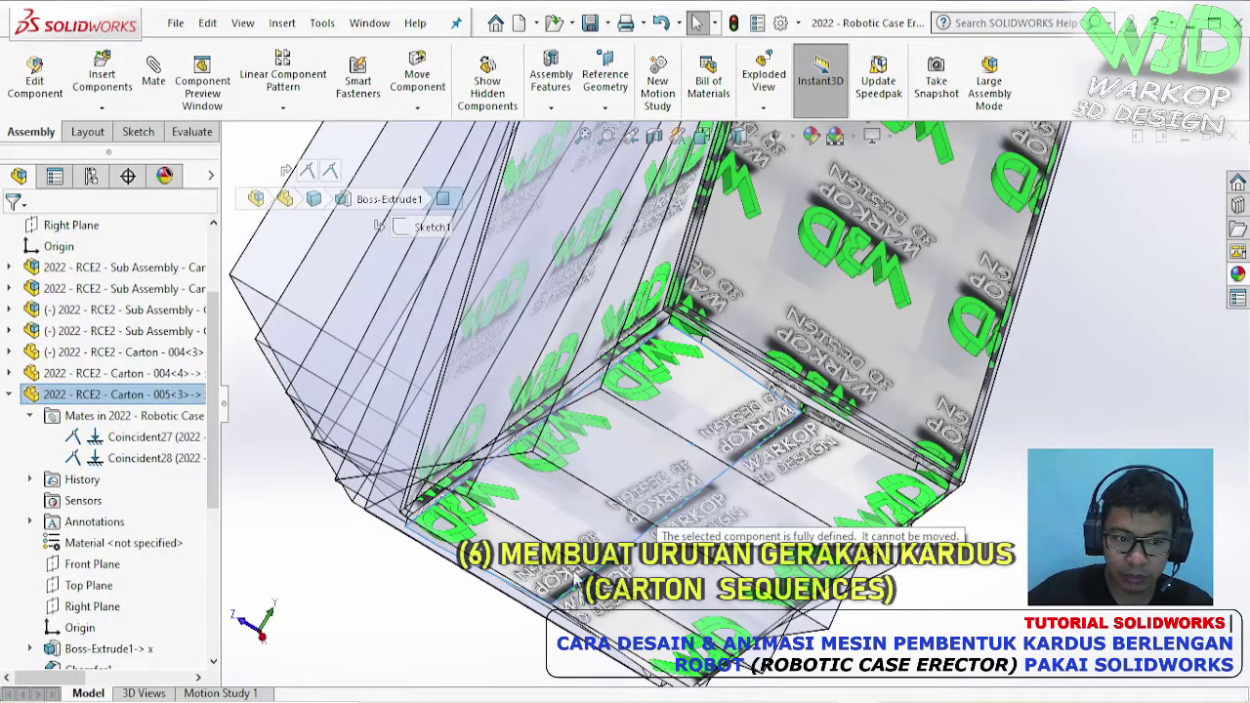
key("Escape")
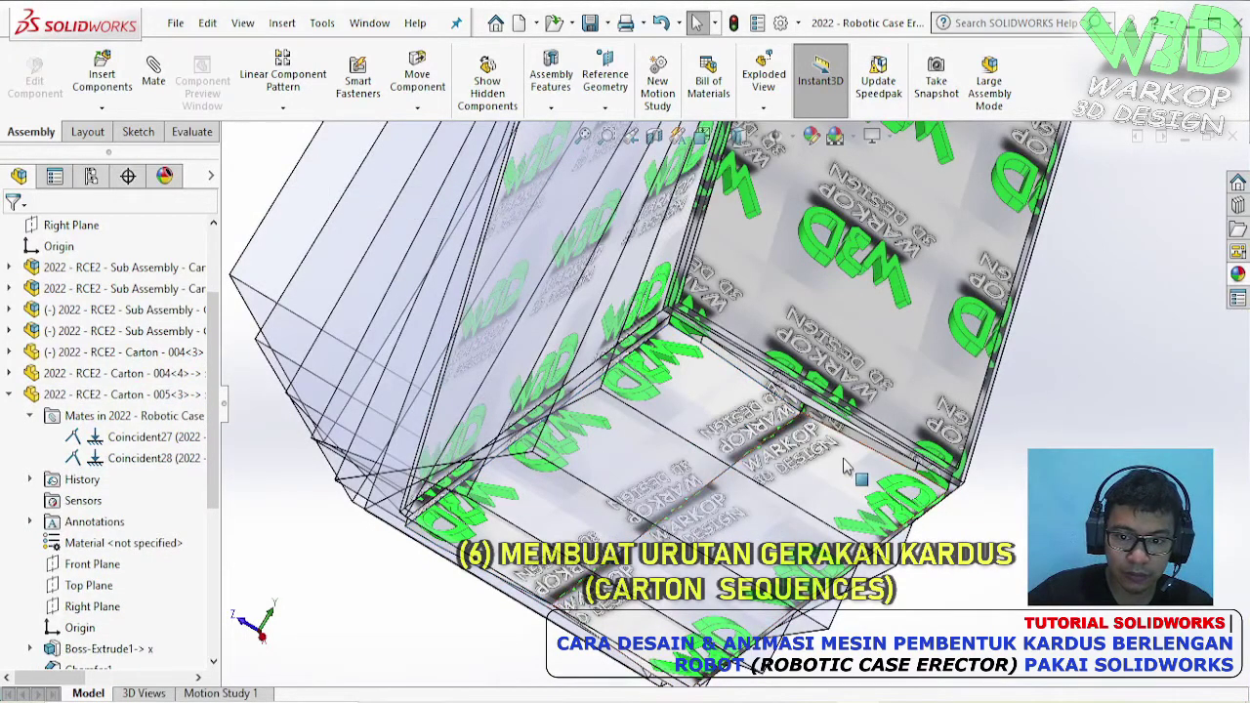
- Delete the Parallel7 mate that holds the Carton - 005<4> flap
left_click(845, 466)
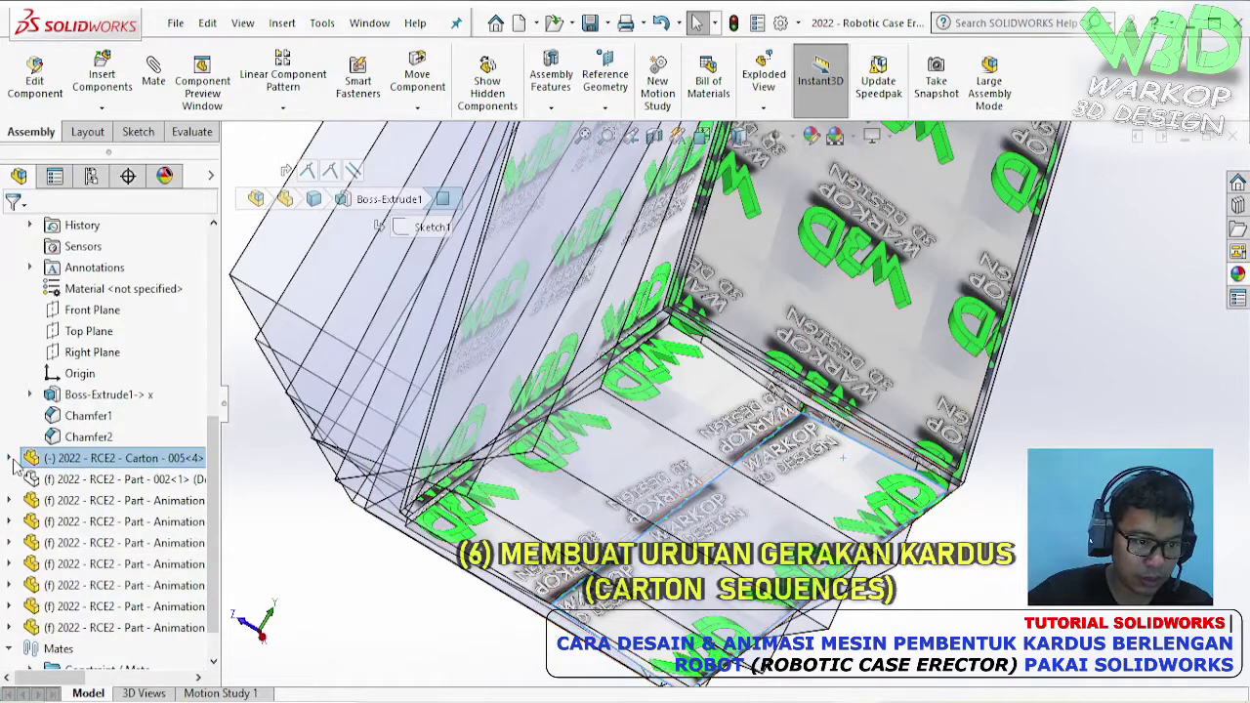
left_click(8, 458)
left_click(29, 416)
left_click(117, 479)
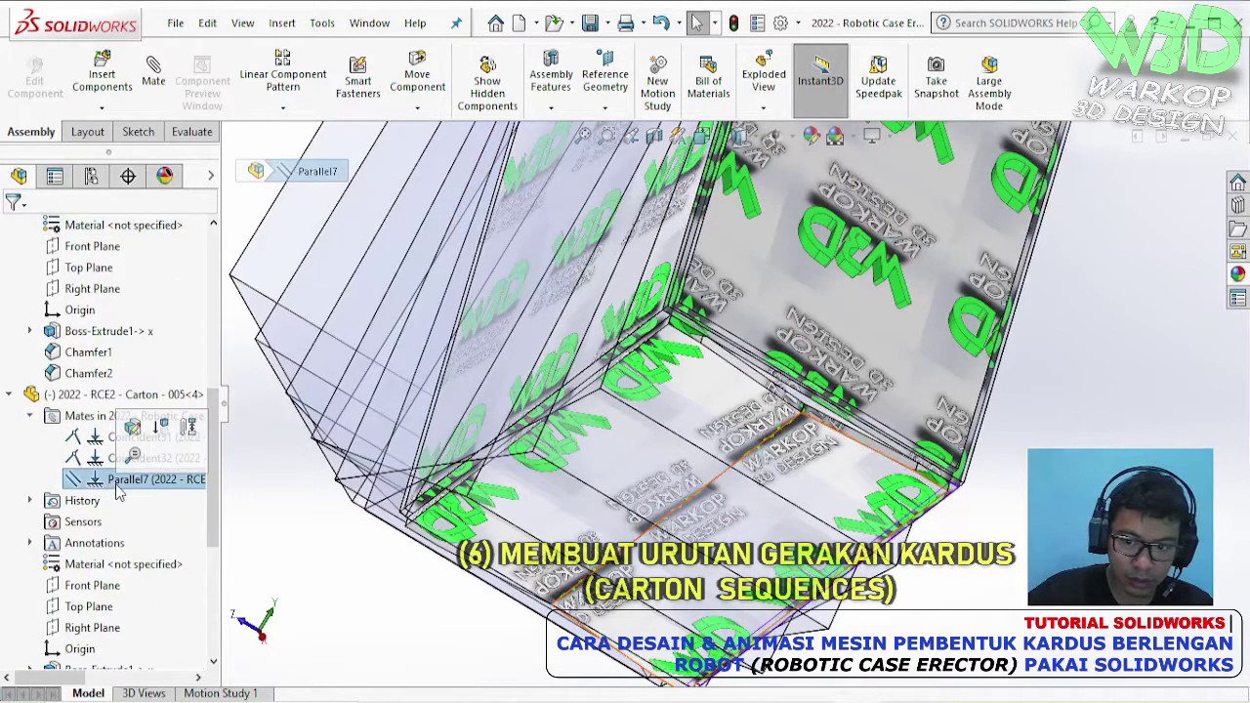
right_click(117, 483)
left_click(164, 447)
- Try to swing the Carton - 005<3> flap and swing the Carton - 005<4> flap away from its closed position
left_click_drag(720, 453, 599, 540)
scroll(841, 566, "down", 1)
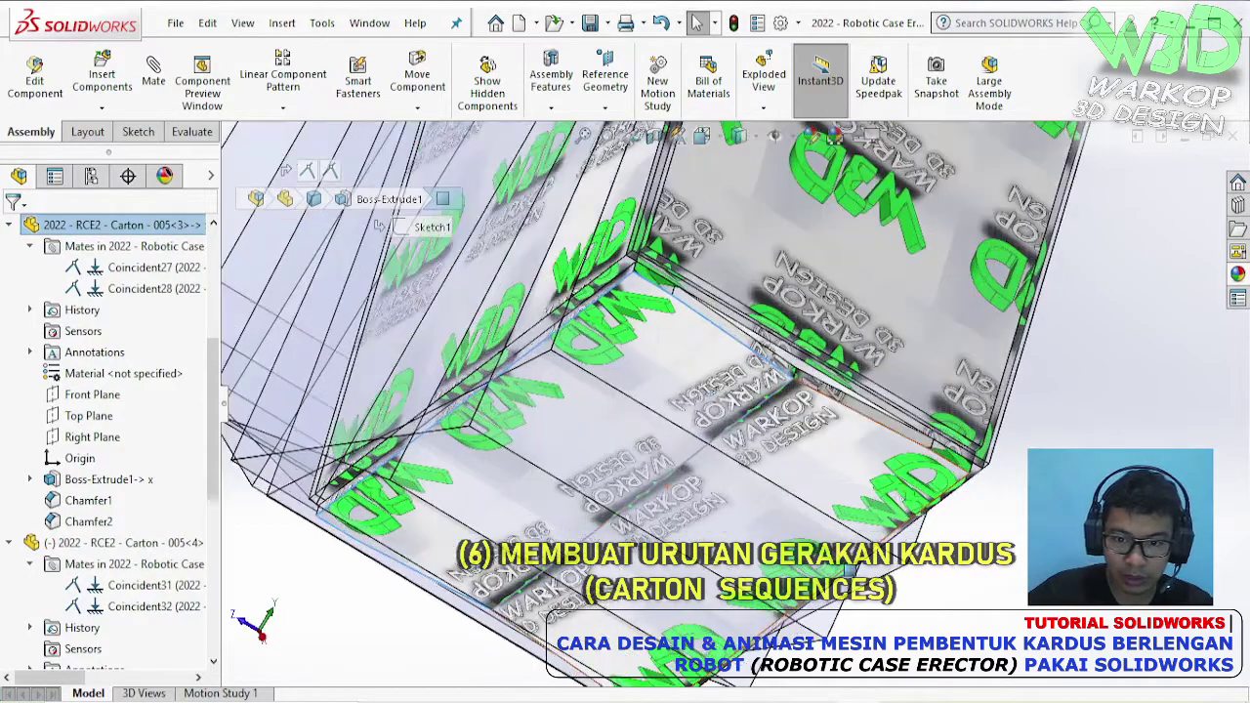
left_click_drag(817, 442, 1060, 507)
- Check the remaining coincident mates of Carton - 005<3>, then rebuild the assembly and swing that flap open
scroll(1031, 414, "up", 4)
middle_click_drag(796, 288, 793, 440)
mouse_move(793, 437)
left_mouse_down()
mouse_move(815, 444)
mouse_move(795, 449)
left_mouse_up()
middle_click_drag(794, 449, 527, 648)
left_click(523, 649)
scroll(629, 527, "down", 5)
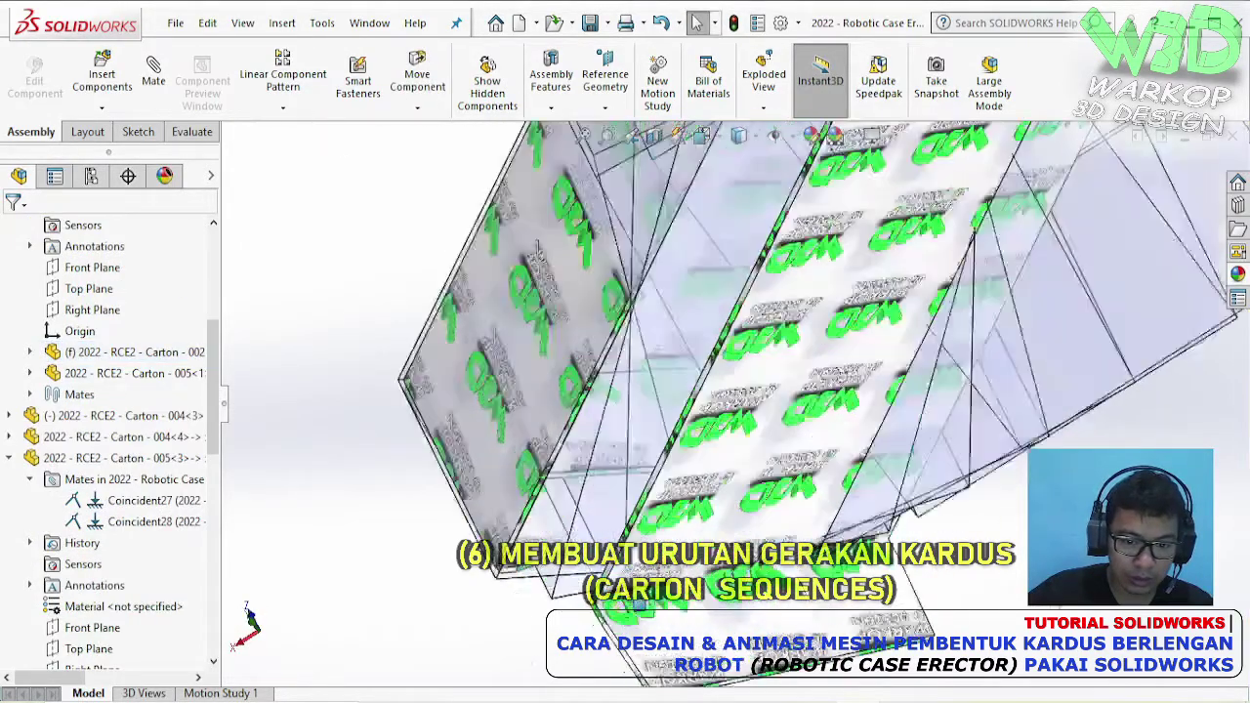
scroll(630, 517, "up", 5)
middle_click_drag(644, 459, 630, 310)
scroll(689, 285, "down", 5)
left_click(689, 285)
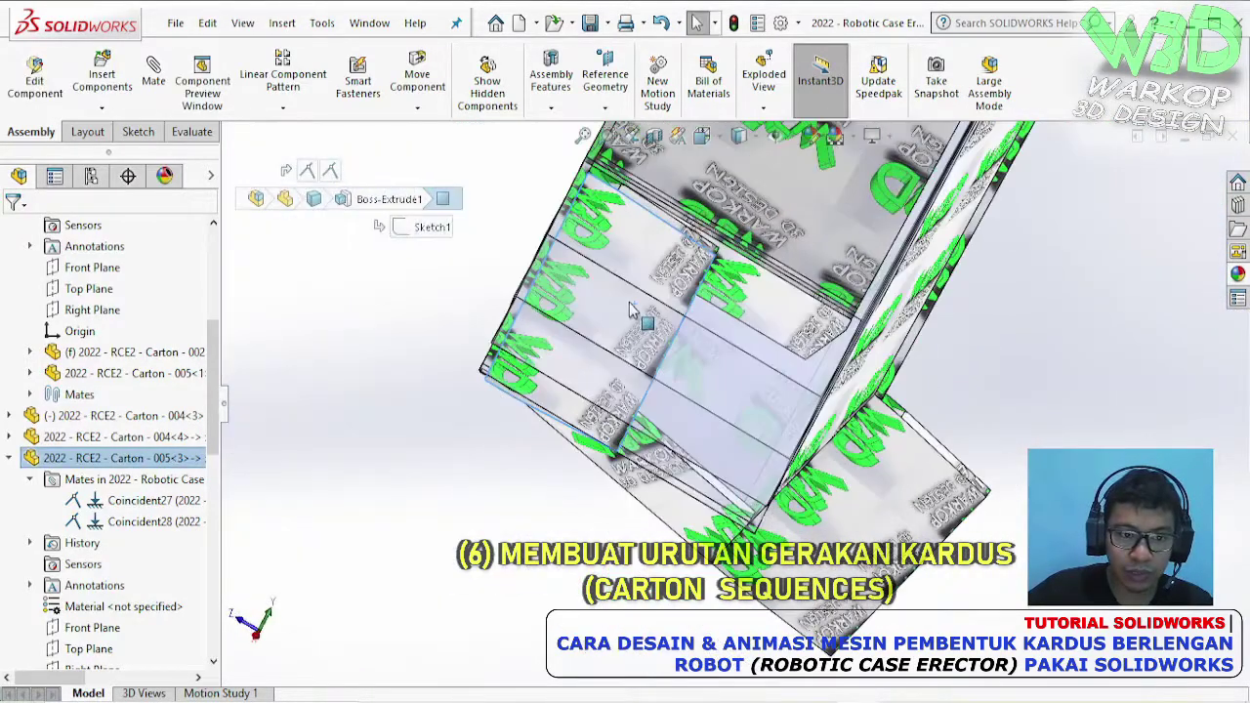
left_click(118, 502)
middle_click_drag(547, 391, 333, 471)
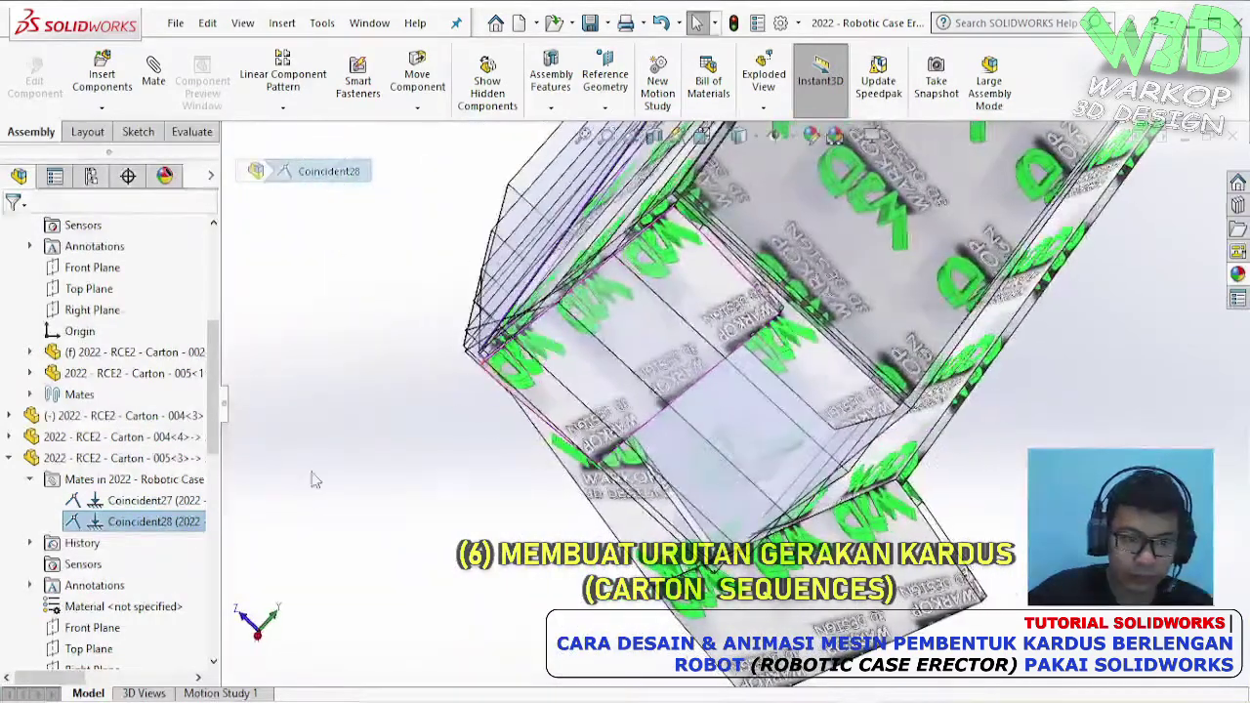
left_click(732, 25)
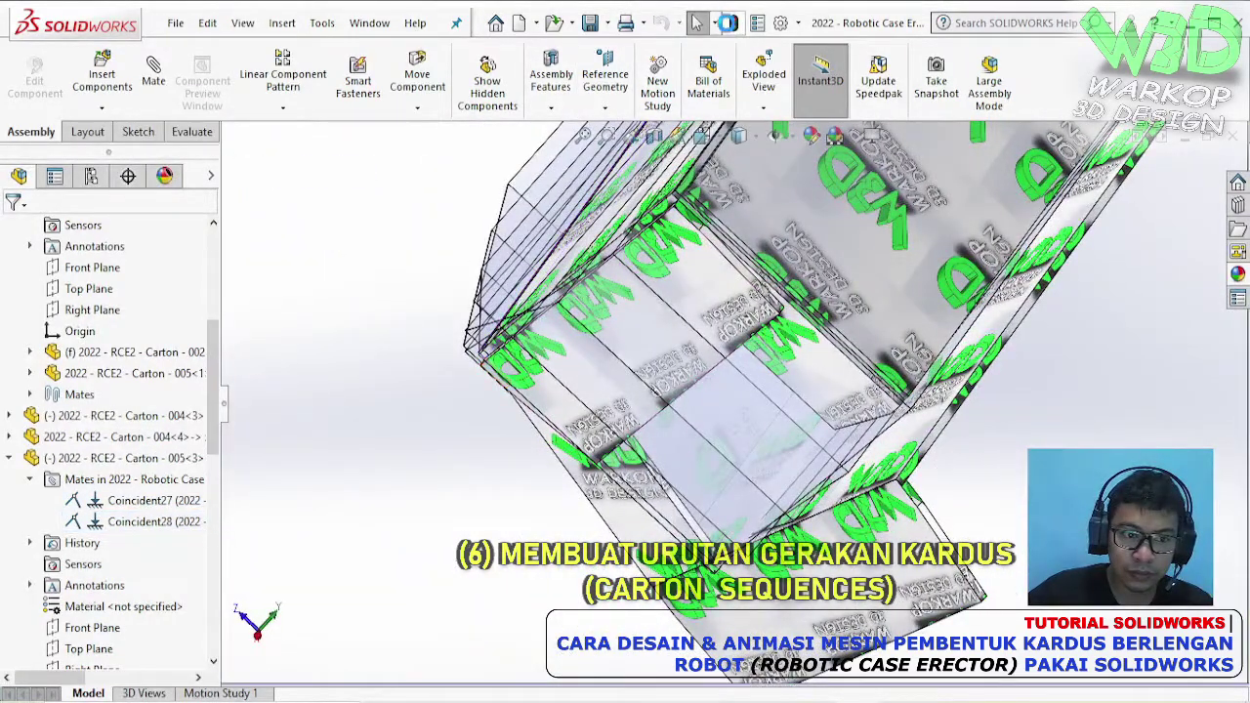
left_click_drag(618, 379, 934, 507)
middle_click_drag(934, 507, 972, 551)
left_click_drag(971, 552, 981, 590)
- Add a coincident mate between the adjoining long edges of the two carton panels and move it into the Constraint / Mate folder
middle_click_drag(981, 589, 757, 595)
left_click(757, 594)
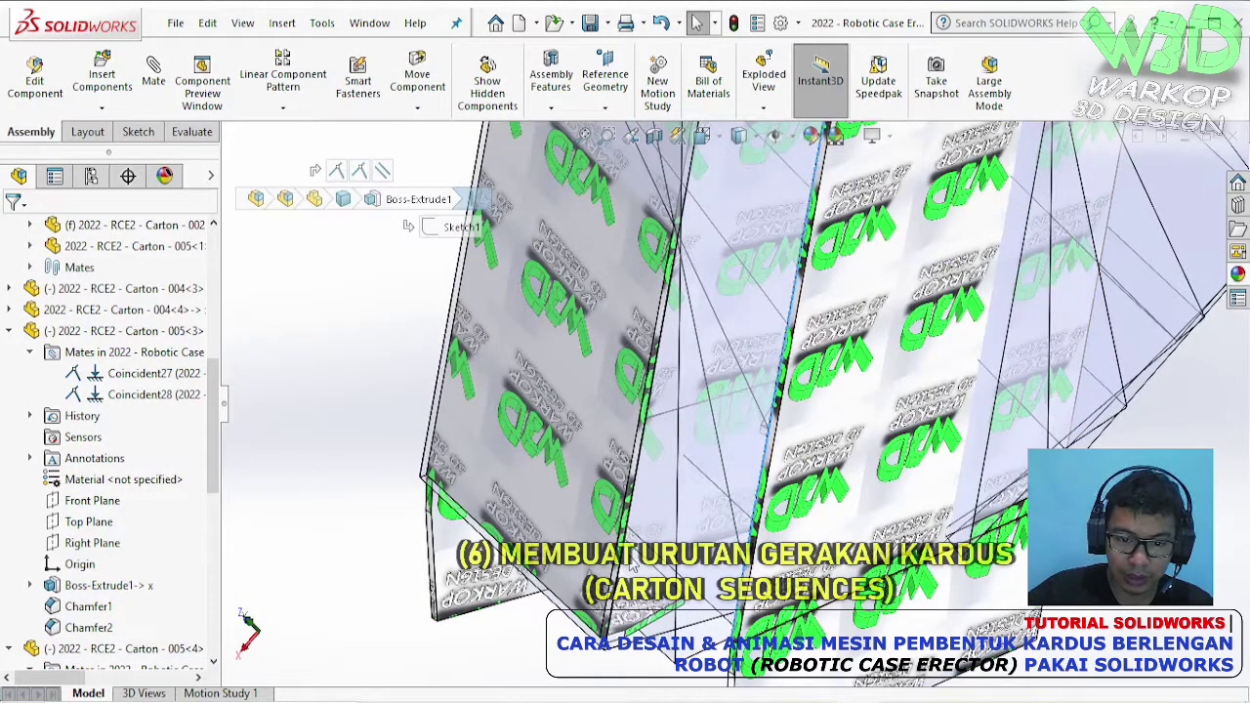
left_click(154, 68)
left_click(629, 517)
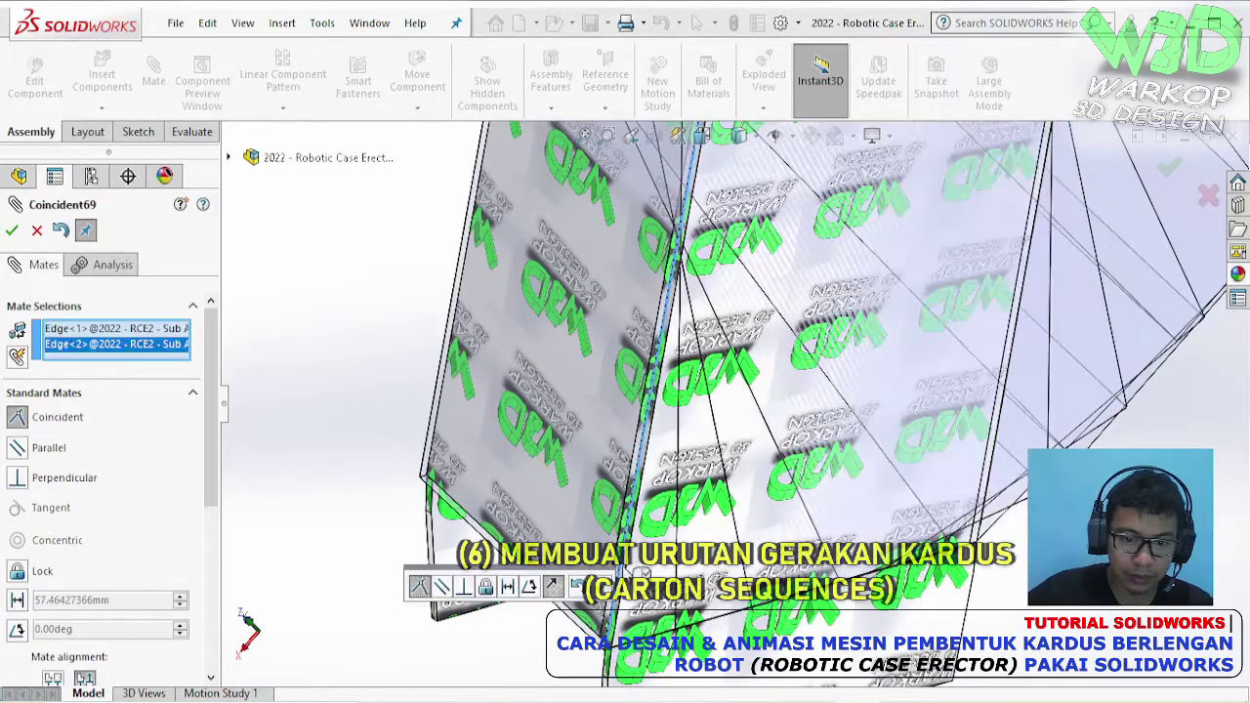
left_click(552, 586)
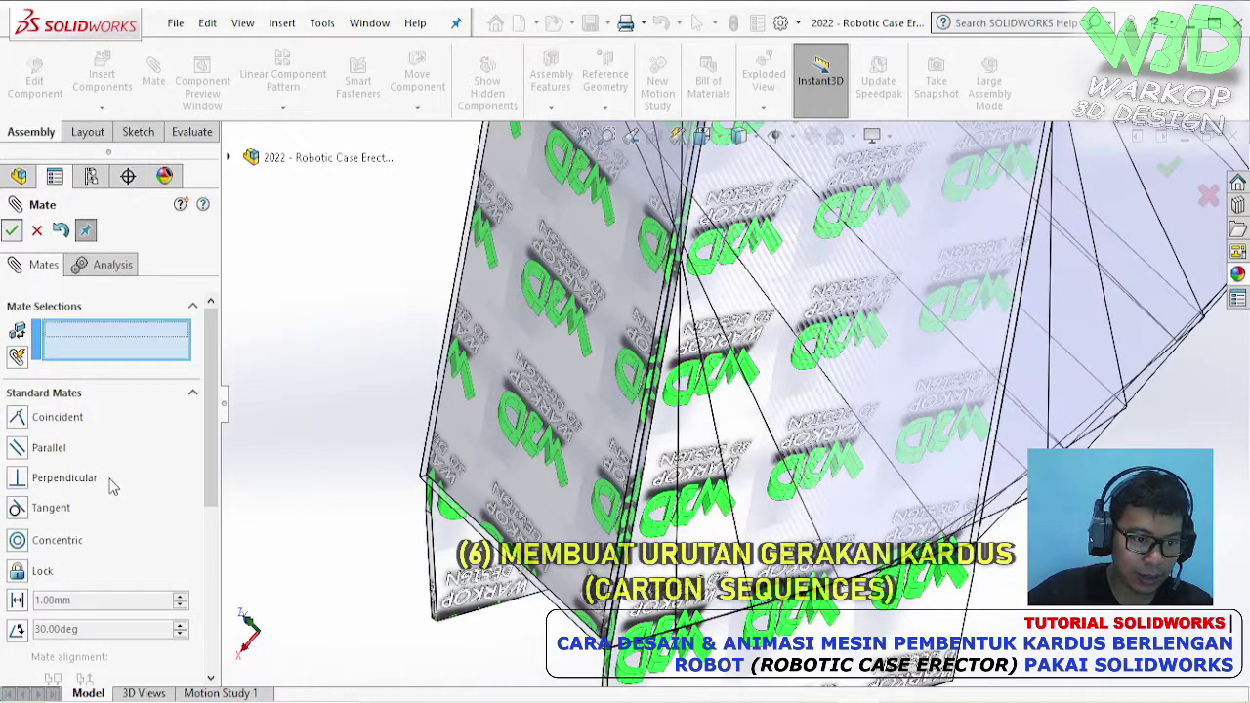
key("Escape")
left_click_drag(78, 652, 117, 607)
- Delete the Parallel9 mate from the Carton - 004<4> flap and rebuild the assembly
middle_click_drag(585, 352, 663, 547)
left_click(666, 570)
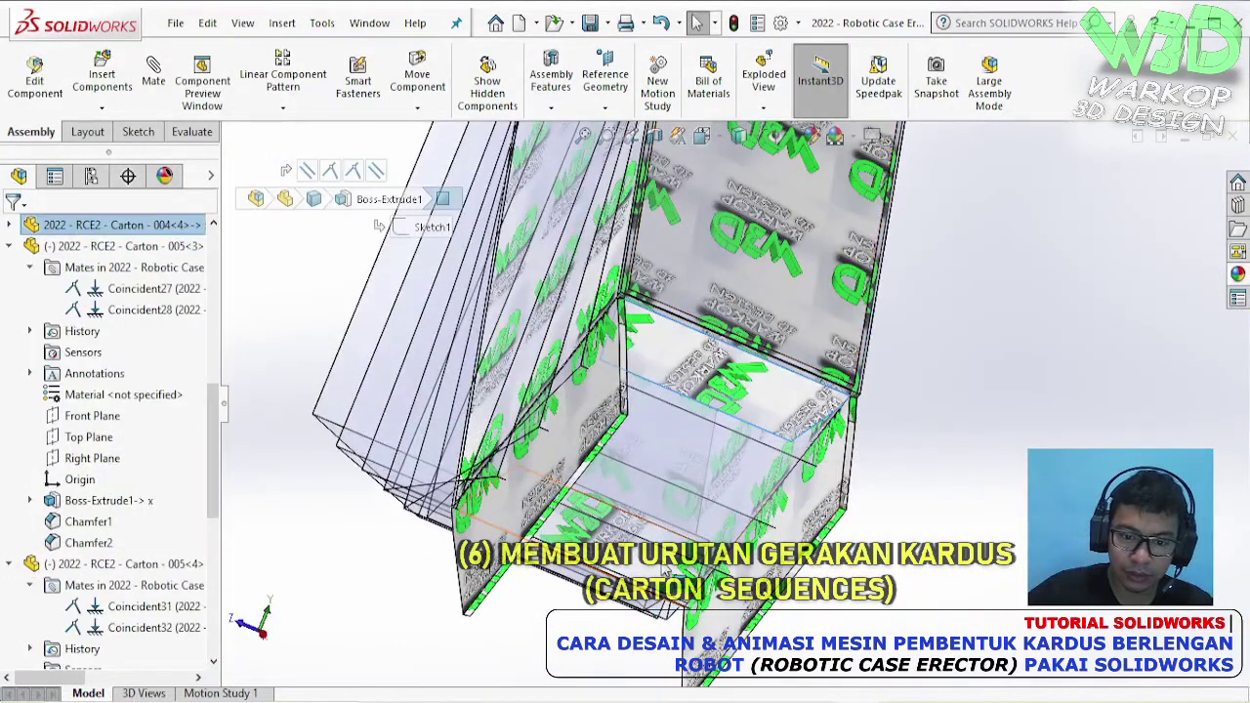
left_click(725, 384)
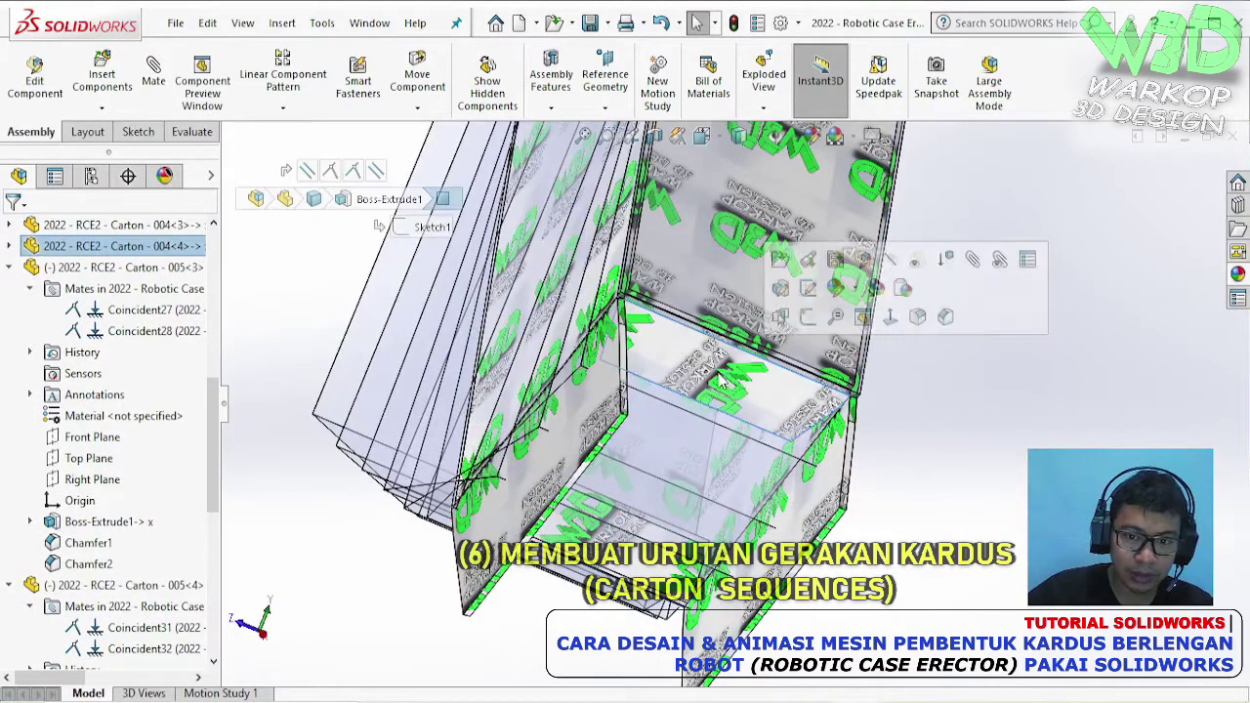
left_click(9, 246)
left_click(30, 267)
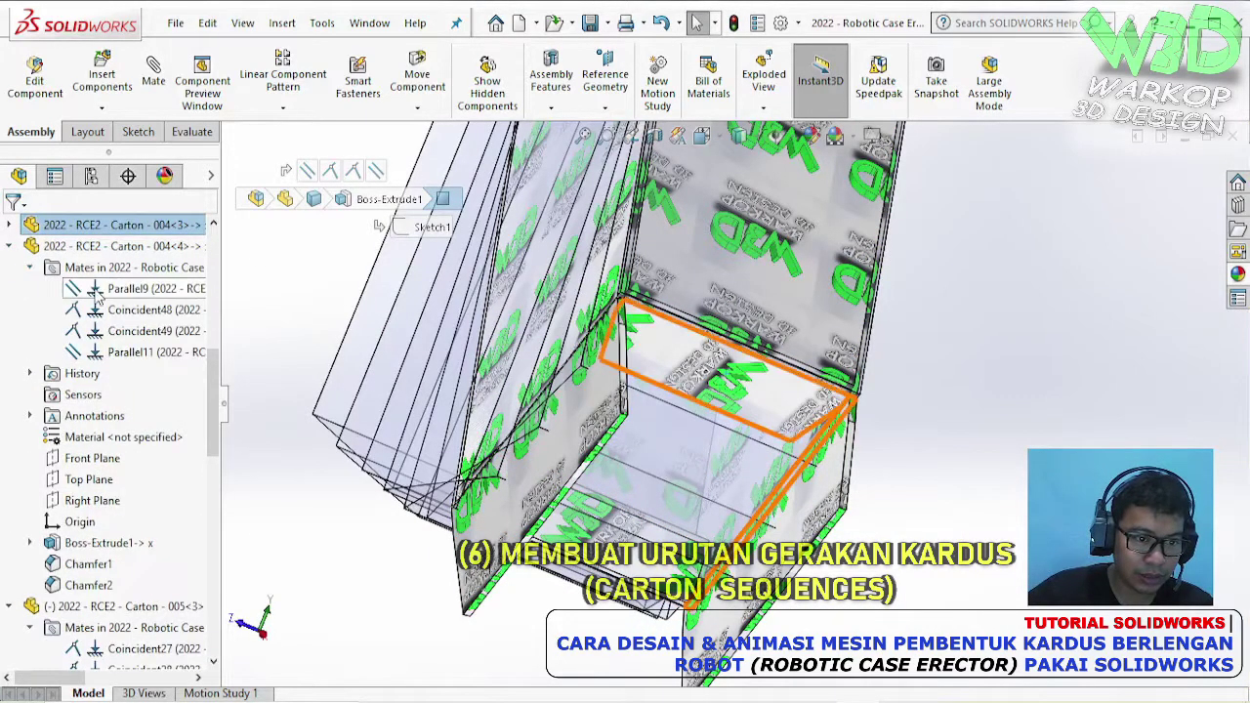
right_click(99, 295)
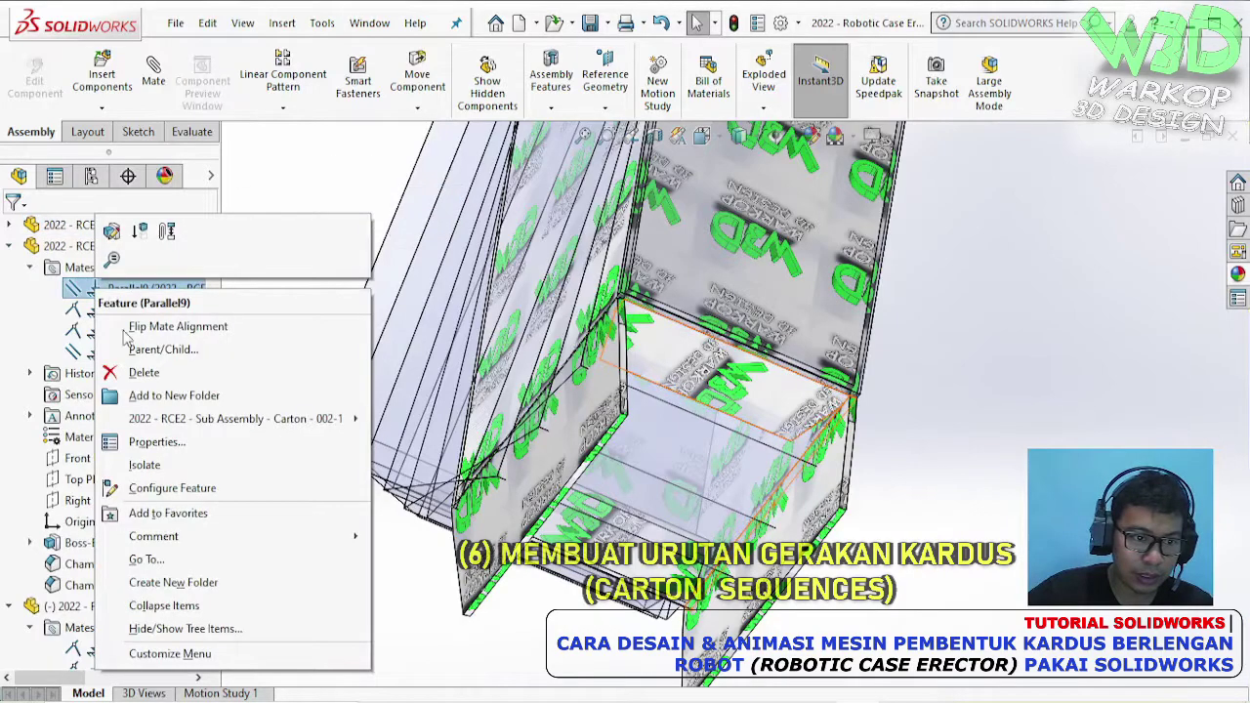
left_click(144, 374)
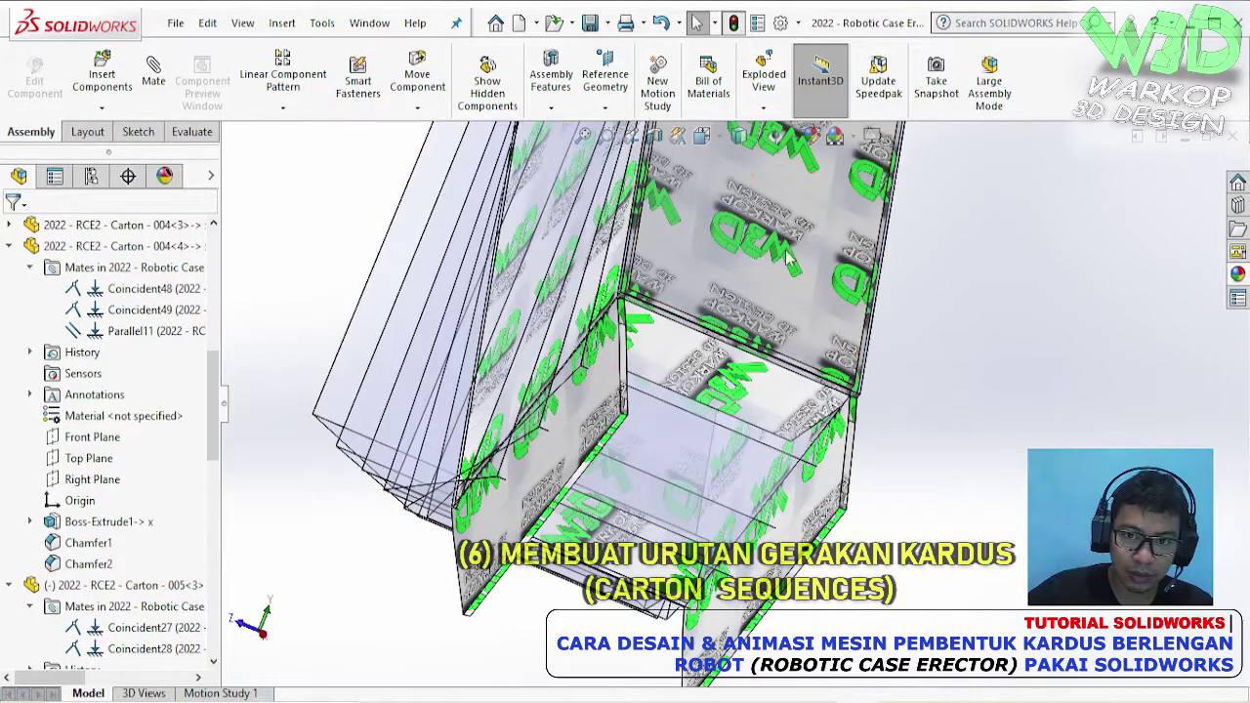
left_click(768, 430)
- Delete the Parallel10 mate that holds the Carton - 004<3> flap
scroll(767, 386, "down", 3)
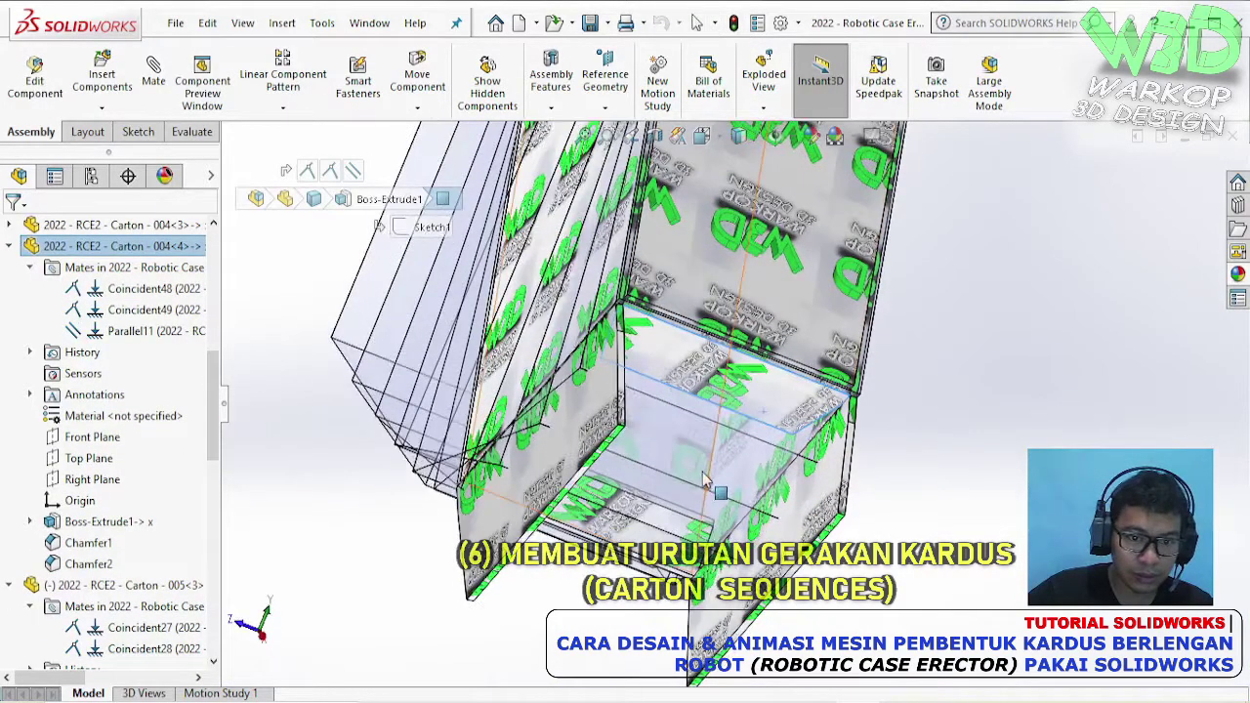
left_click(649, 400)
left_click(9, 224)
right_click(119, 308)
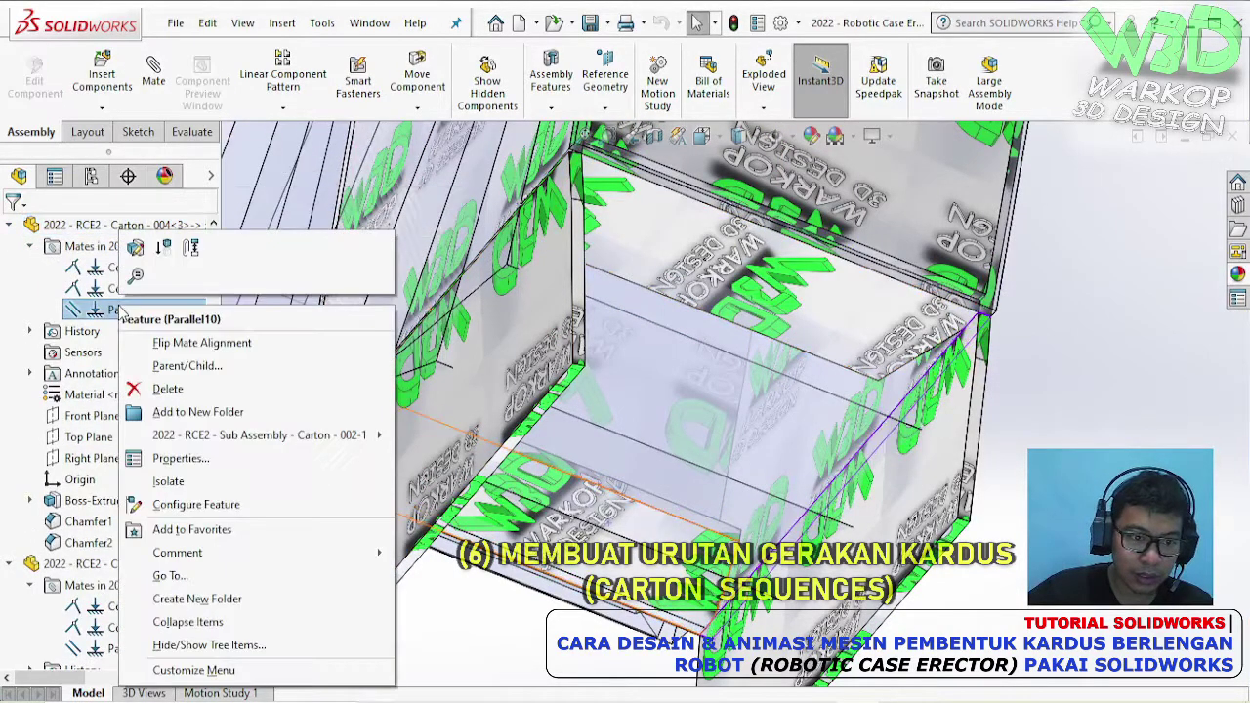
left_click(166, 388)
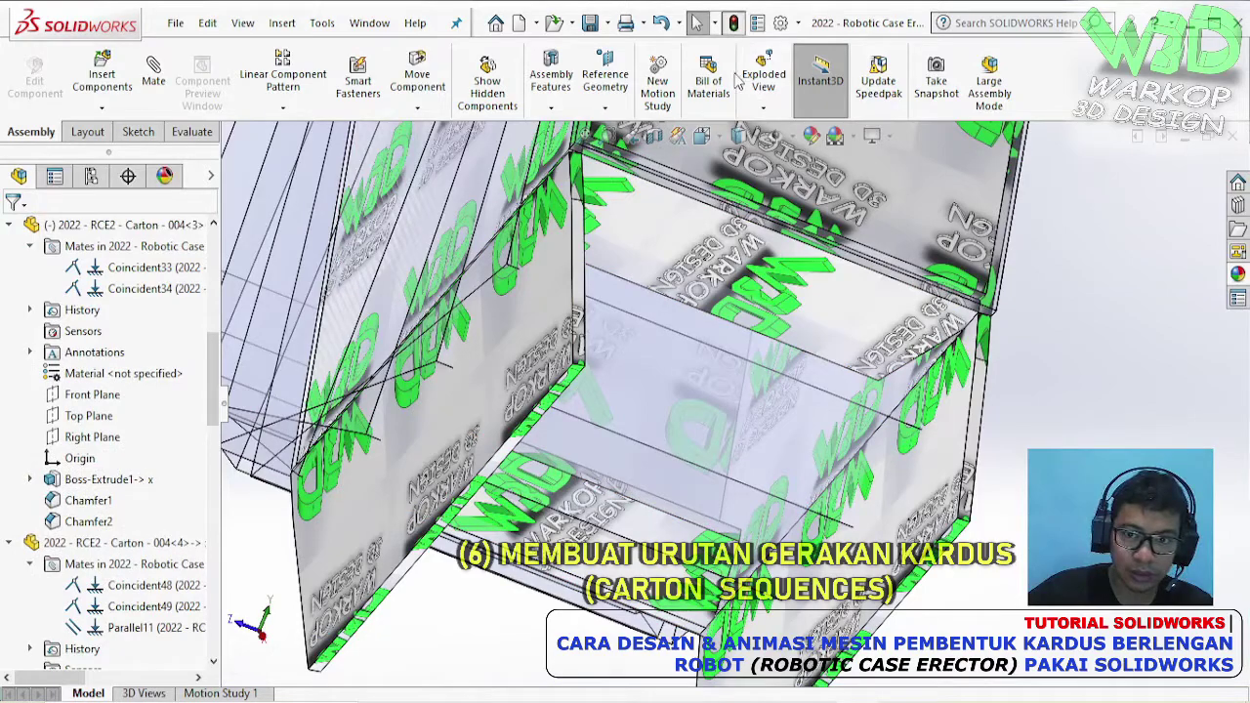
- Delete the Parallel11 mate that still constrains the Carton - 004<4> flap
scroll(739, 341, "up", 4)
left_click(766, 418)
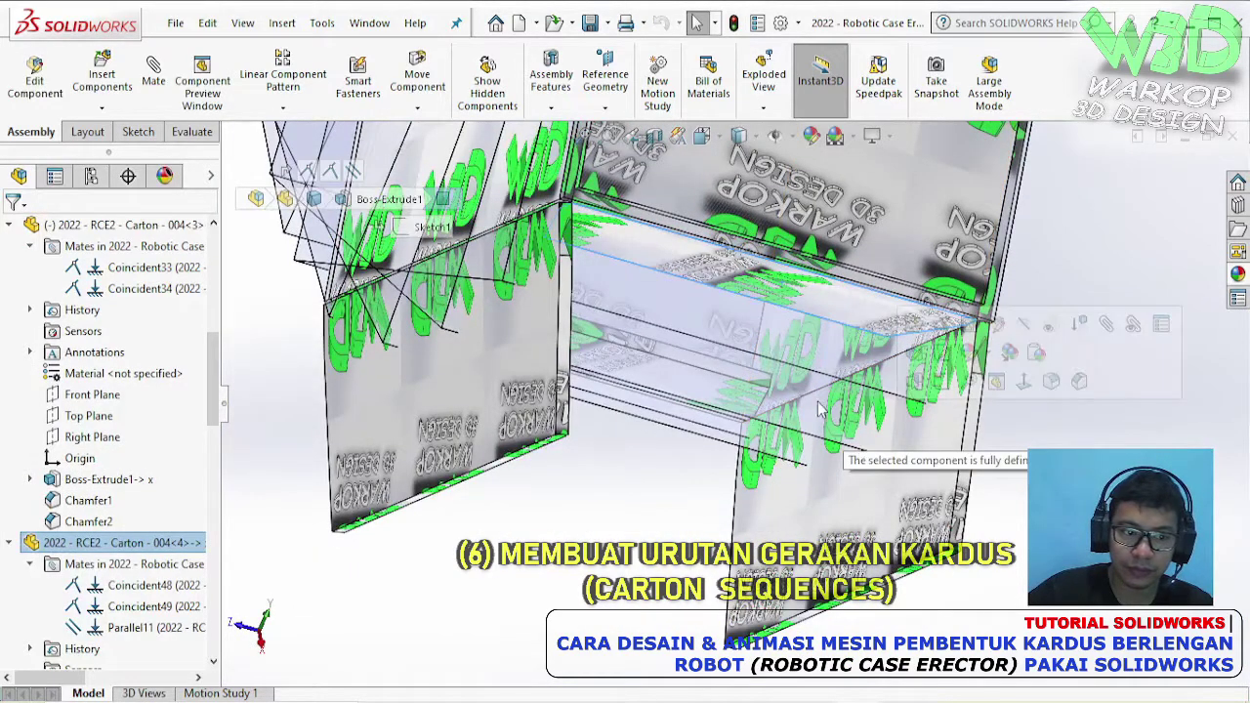
scroll(767, 417, "down", 2)
left_click(156, 629)
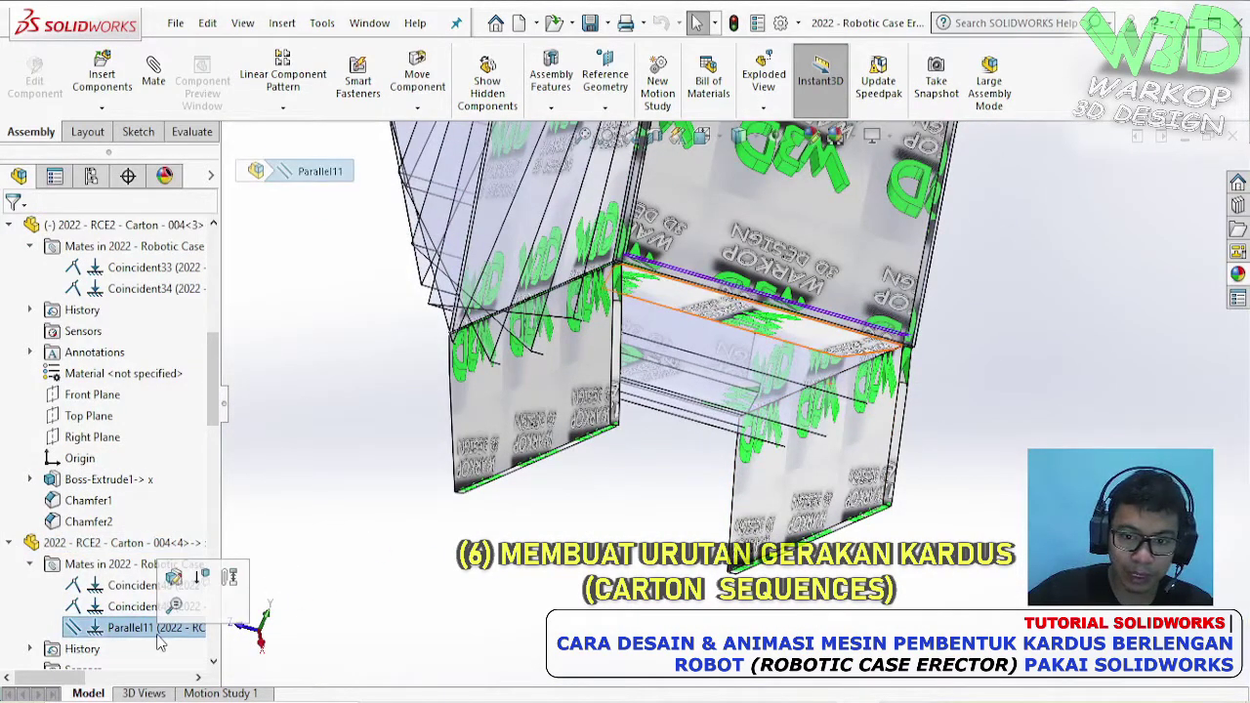
right_click(151, 630)
left_click(210, 442)
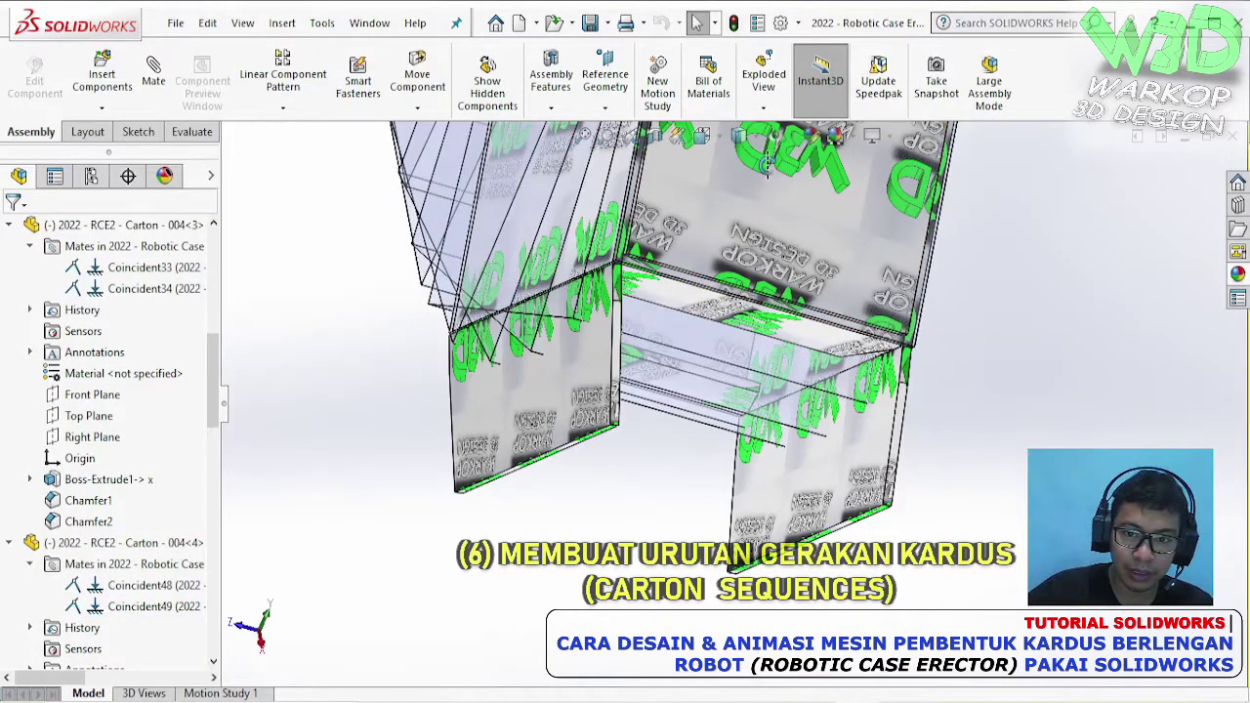
- Swing the Carton - 004<4> and Carton - 004<3> flaps away from their closed positions
middle_click_drag(768, 164, 711, 303)
left_click_drag(727, 327, 571, 516)
left_click_drag(508, 580, 432, 644)
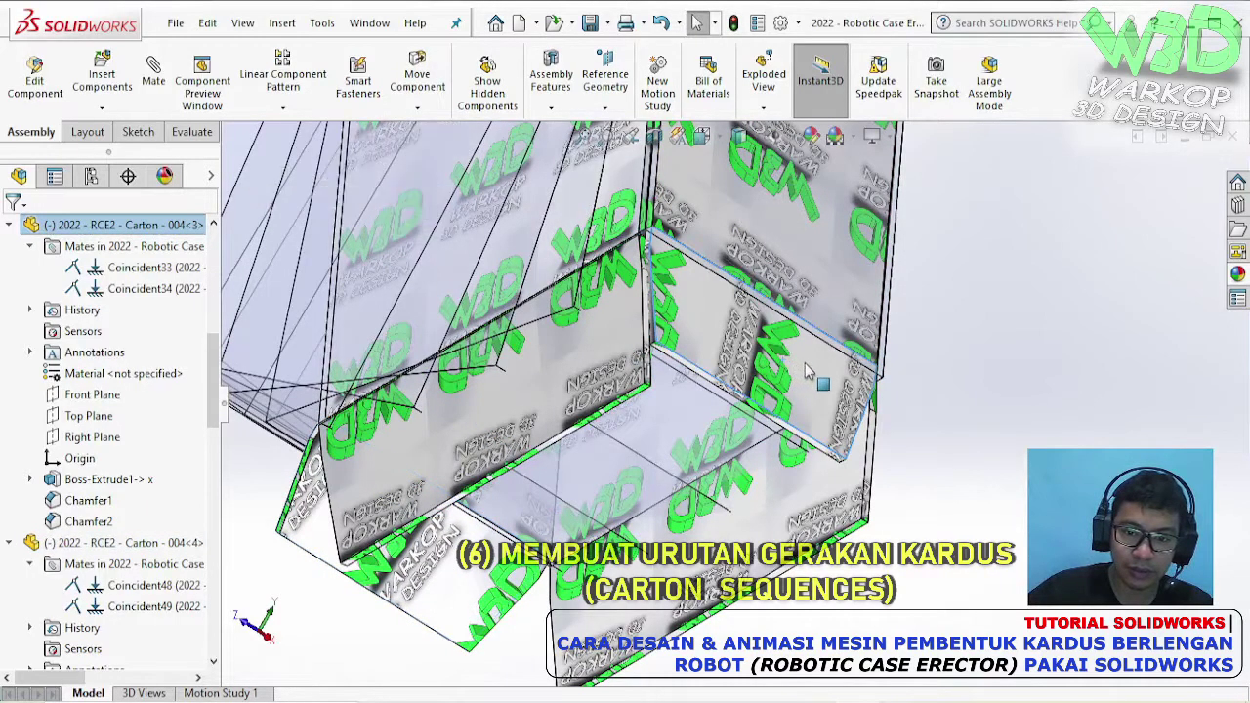
- Collapse all items in the feature tree and expand only the Mates group
middle_click_drag(806, 371, 342, 356)
right_click(180, 333)
left_click(215, 338)
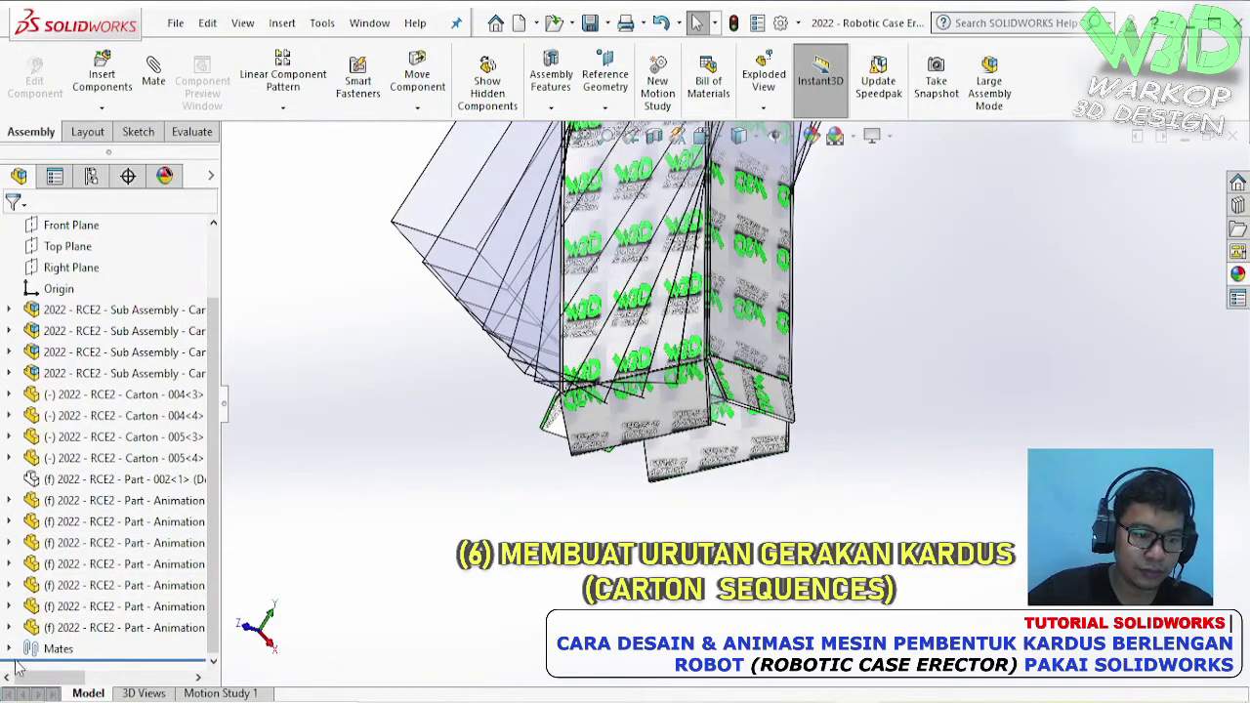
left_click(10, 649)
middle_click_drag(692, 471, 579, 416)
left_click_drag(579, 416, 625, 448)
key("Escape")
middle_click_drag(881, 357, 809, 418)
middle_click_drag(990, 336, 945, 288)
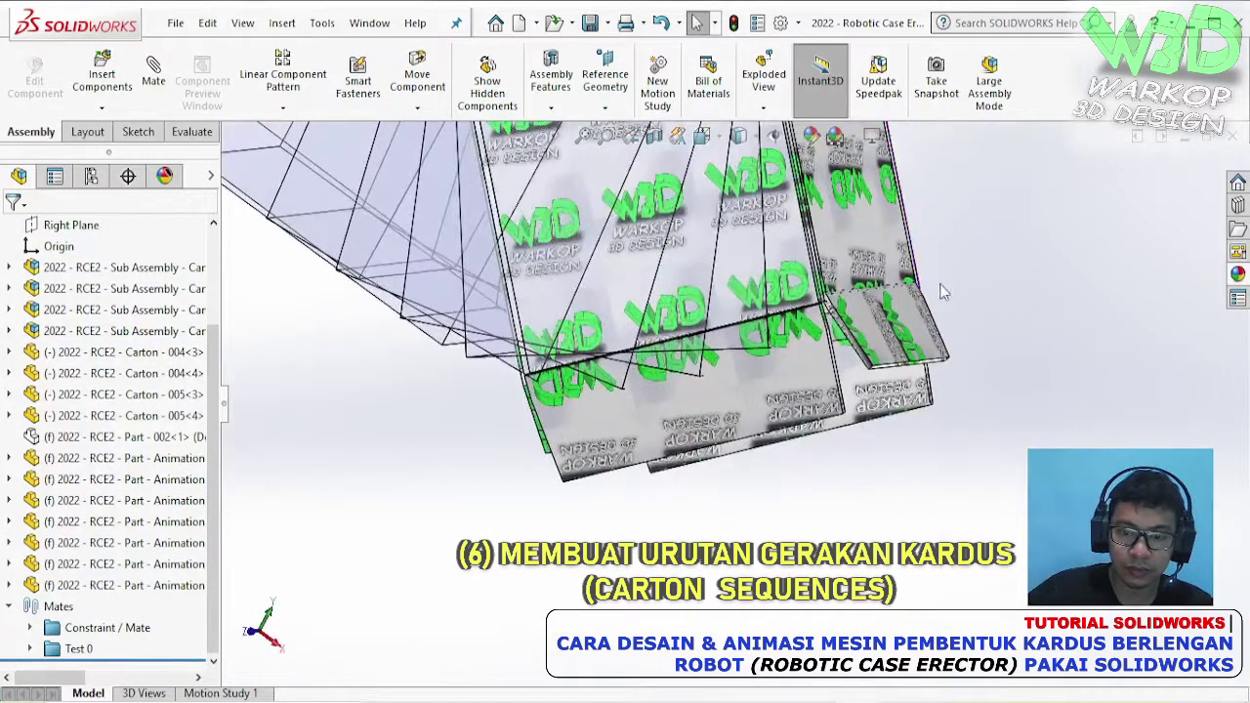
- Swing the narrow bottom flap roughly in line with its side panel, and mate the front wide bottom flap parallel to the front carton panel
left_click_drag(900, 327, 914, 372)
left_click(1025, 396)
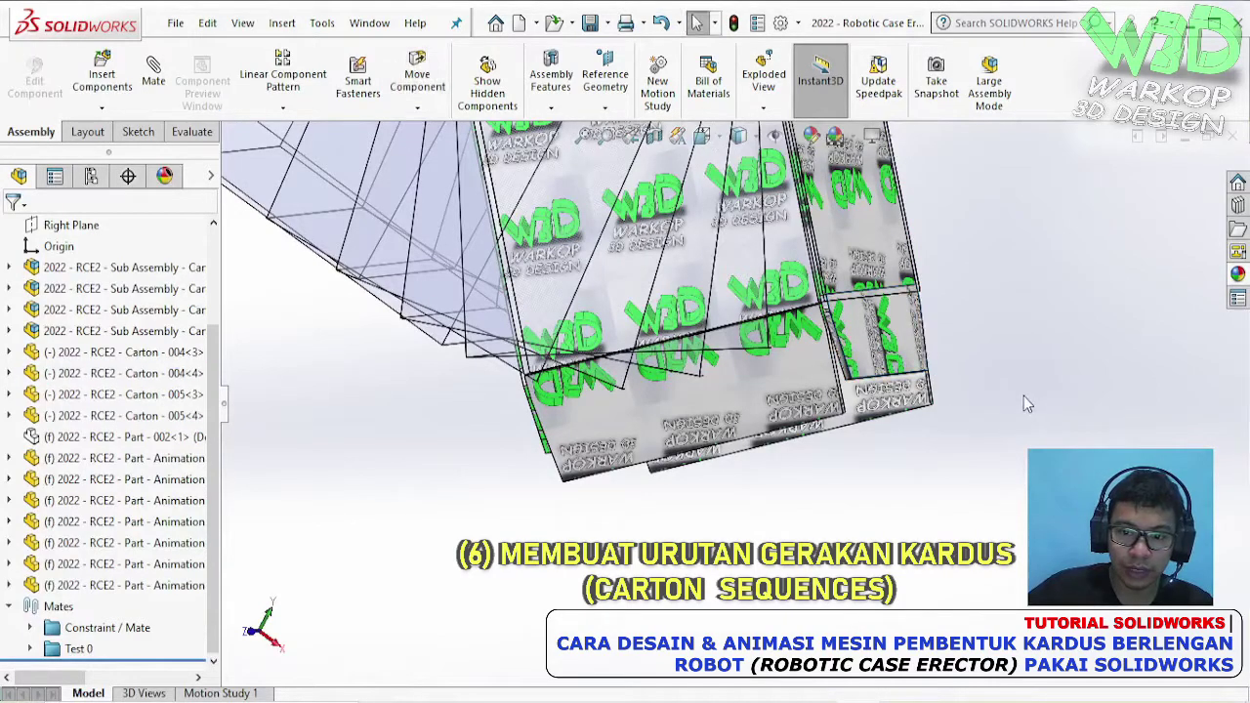
scroll(936, 287, "down", 3)
middle_click_drag(936, 293, 900, 387)
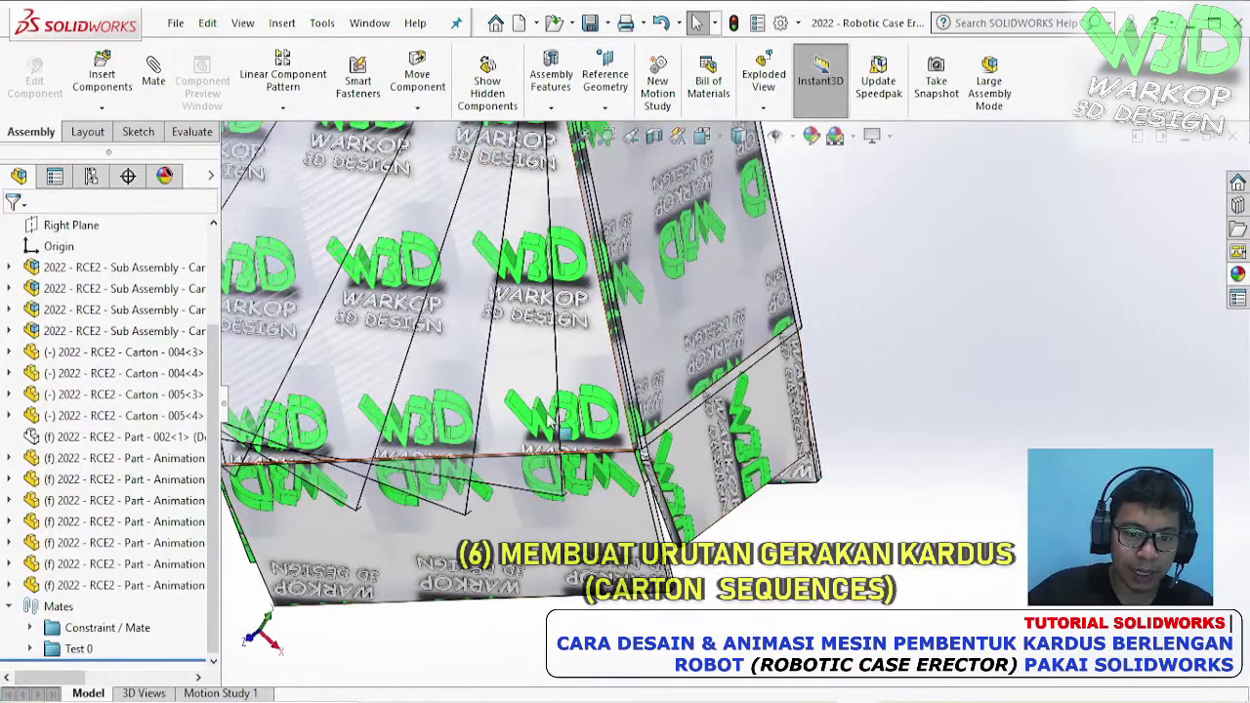
left_click(543, 401)
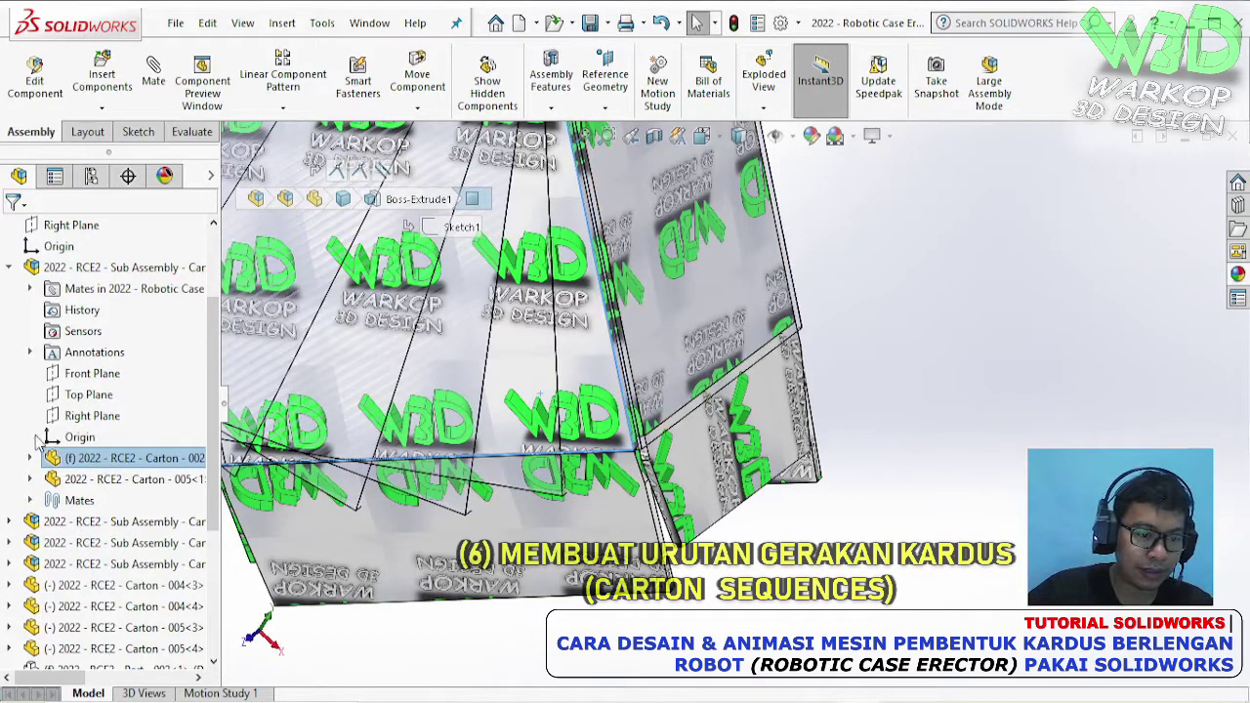
key("m")
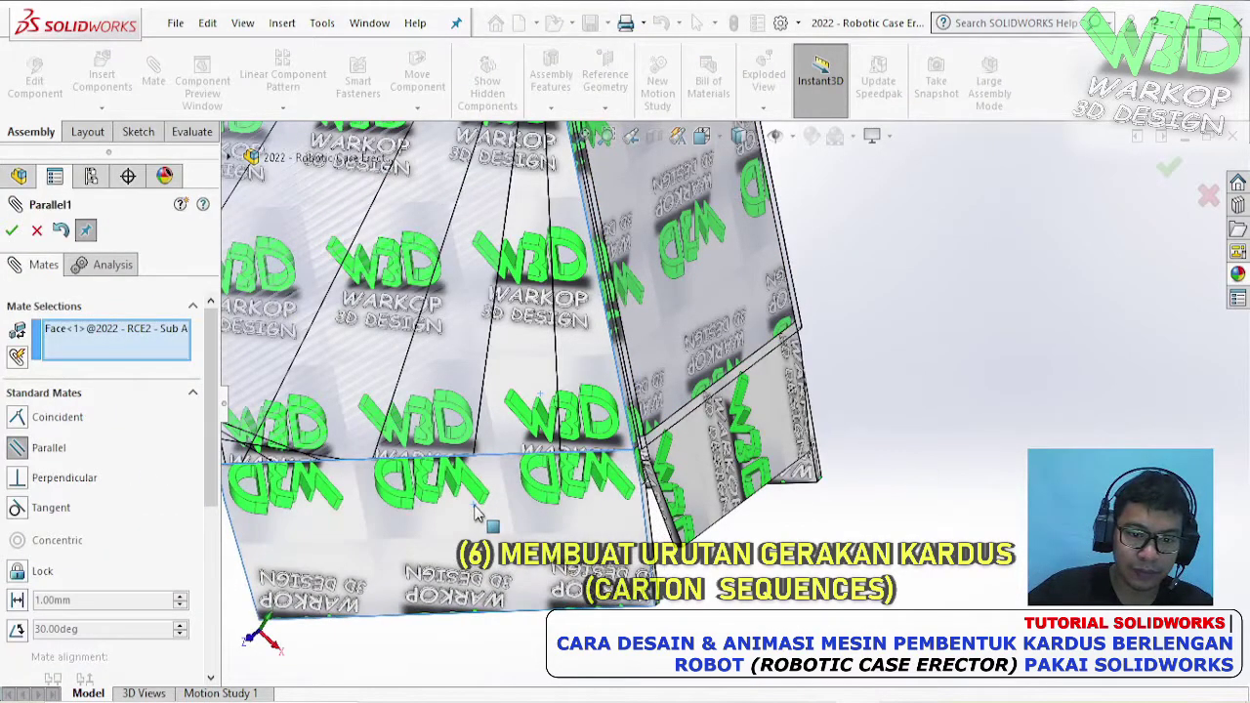
left_click(476, 514)
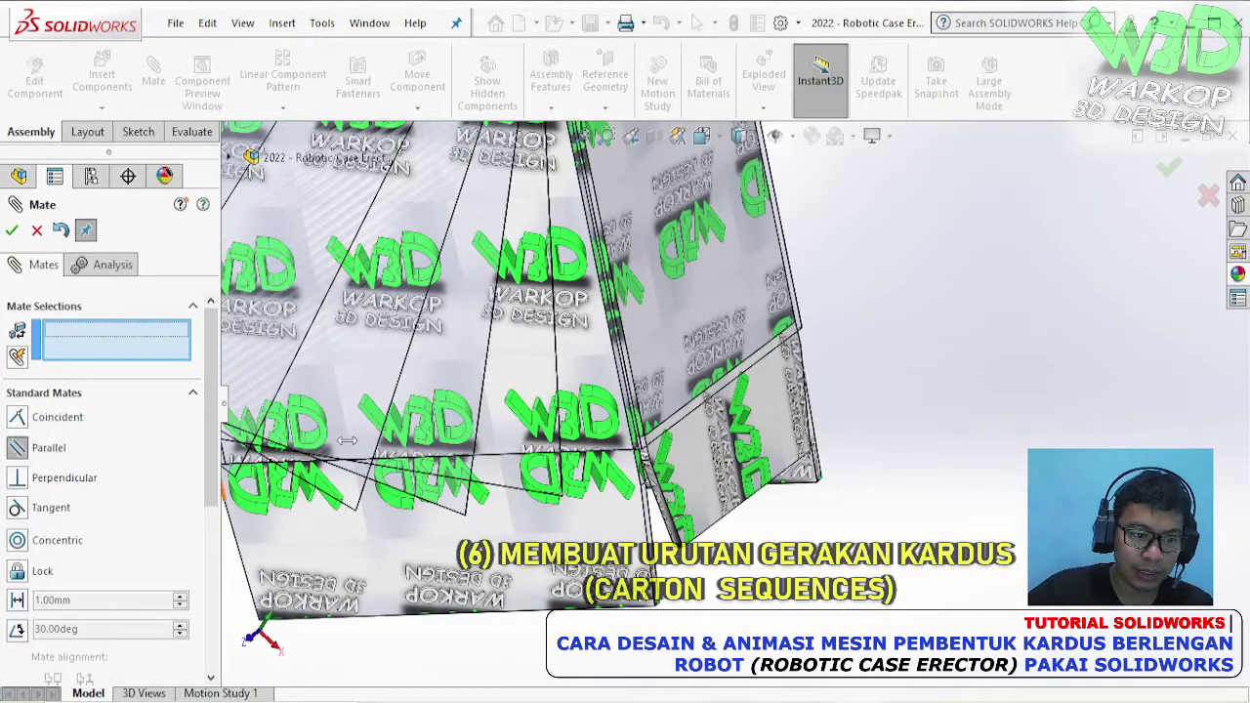
- Add a parallel mate between the narrow side panel and the Carton - 004<4> flap below it
left_click(739, 306)
left_click(757, 418)
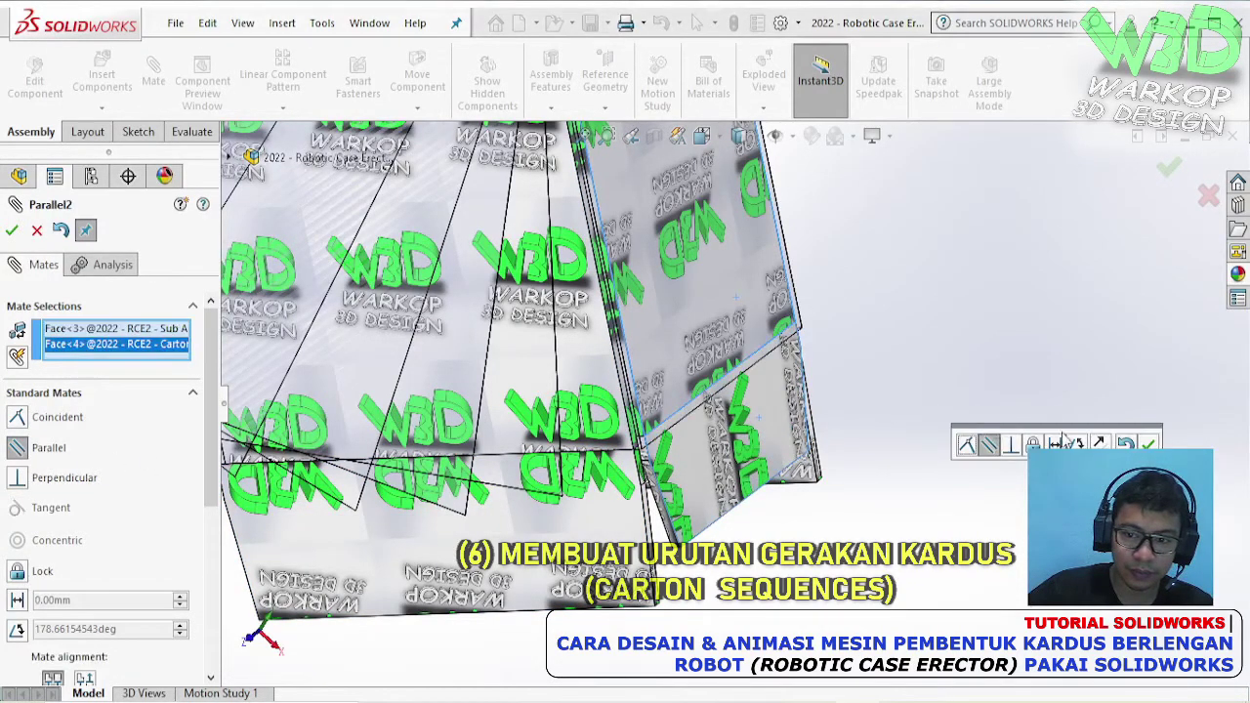
left_click(1147, 444)
- Add a parallel mate between the opposite wide carton panel and its bottom flap
left_click(20, 448)
middle_click_drag(683, 458, 942, 458)
left_click(945, 459)
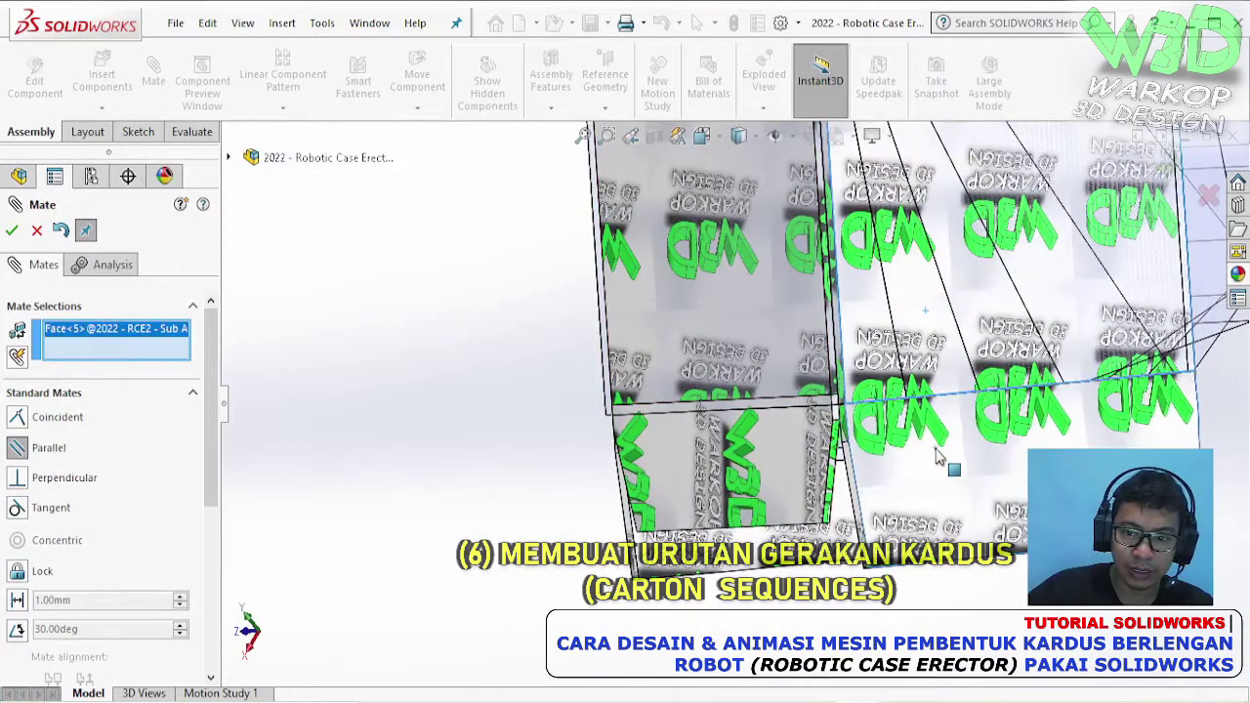
left_click(937, 459)
key("Return")
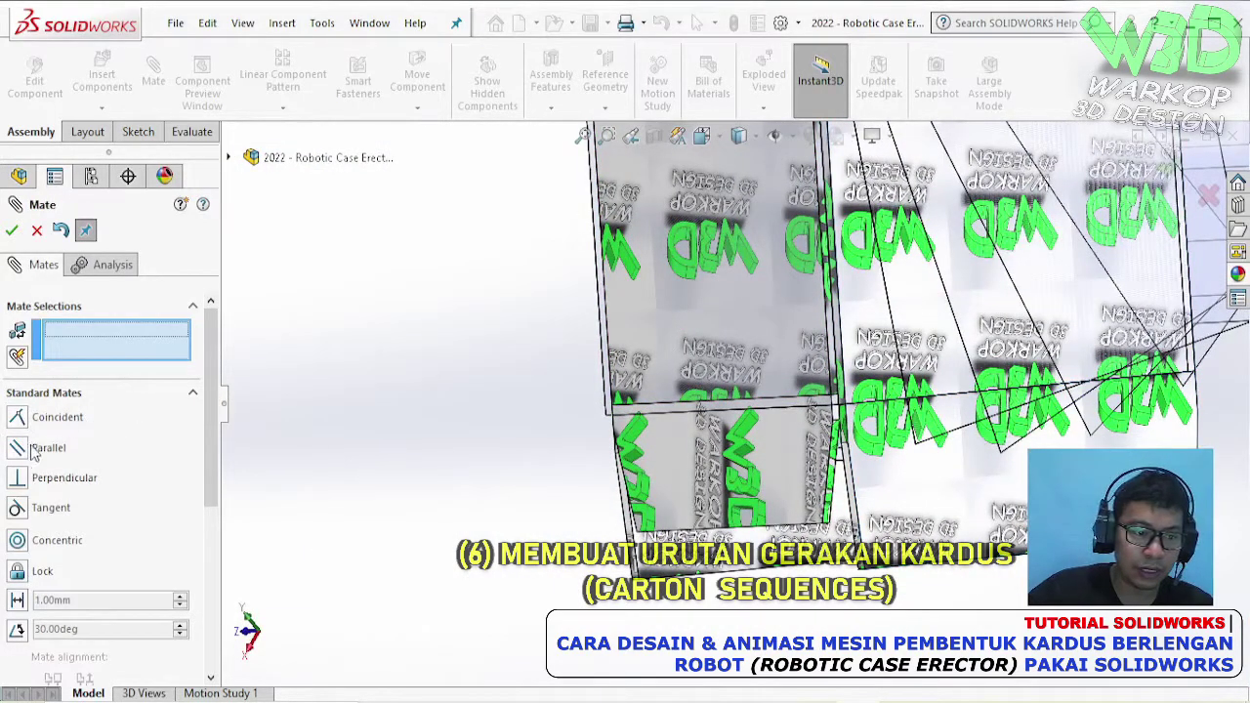
- Add a parallel mate between the remaining narrow side panel and its bottom flap, and finish mating
middle_click_drag(918, 405, 965, 399)
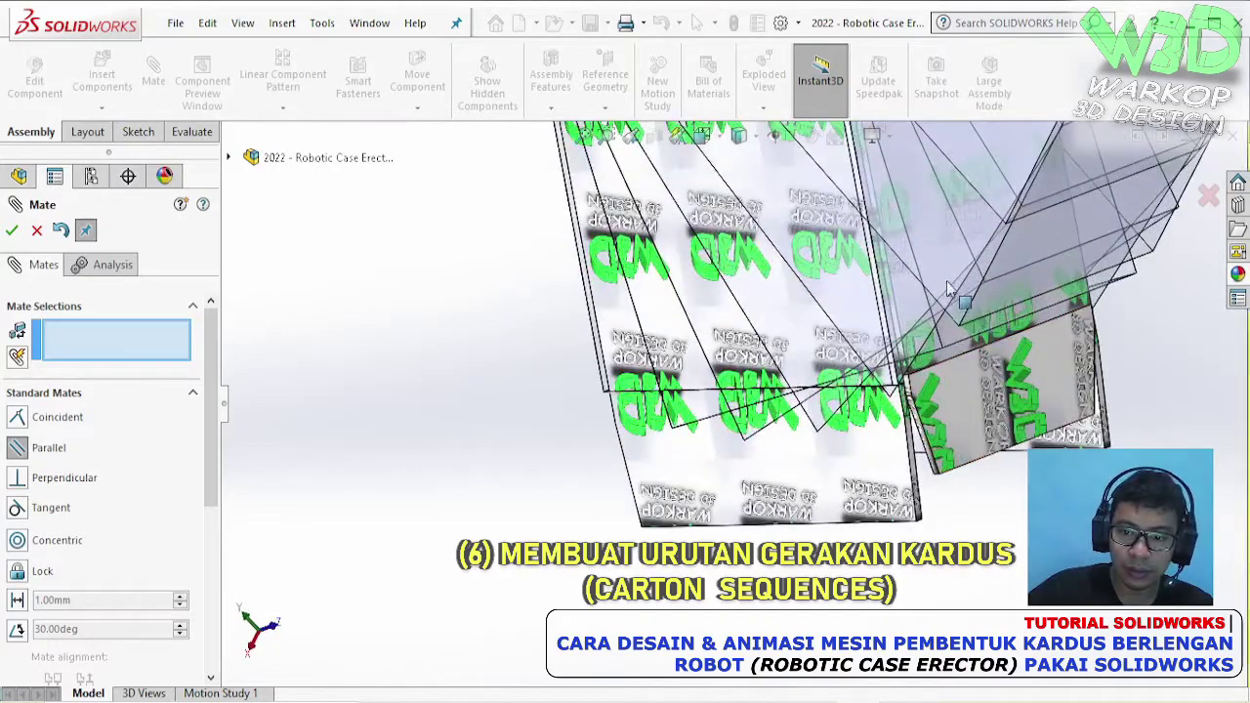
left_click(965, 398)
left_click(976, 400)
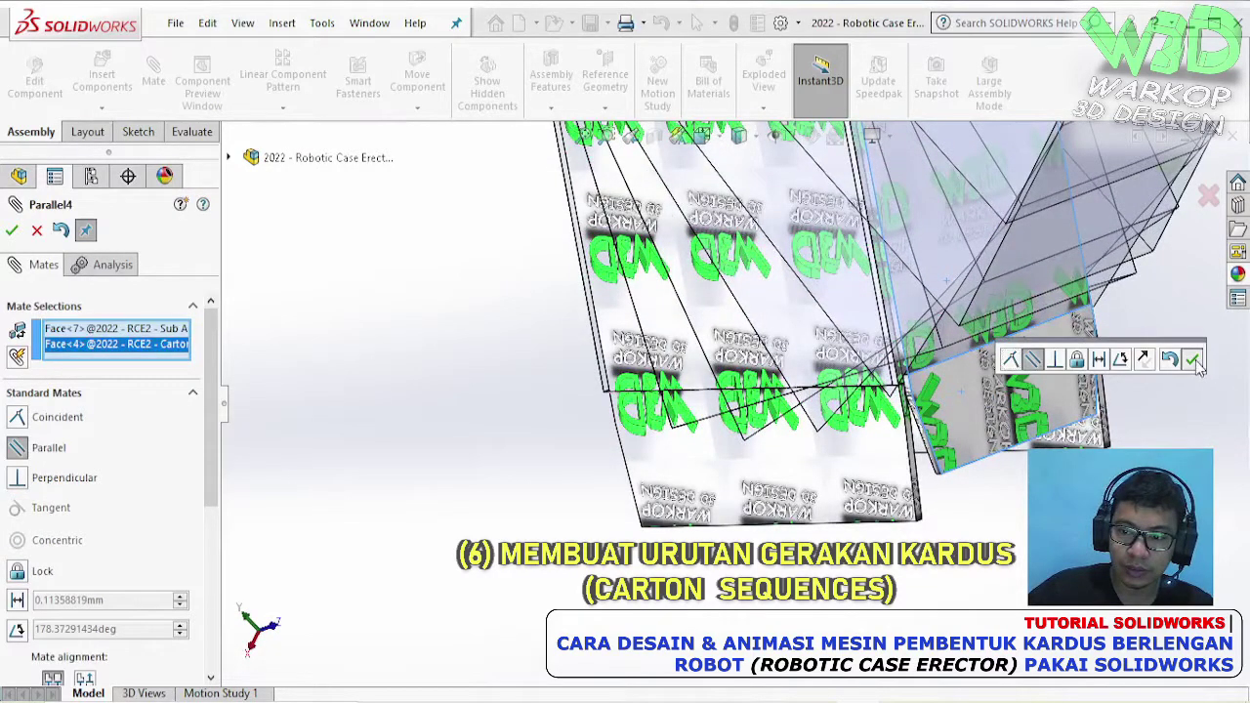
left_click(1193, 360)
key("Escape")
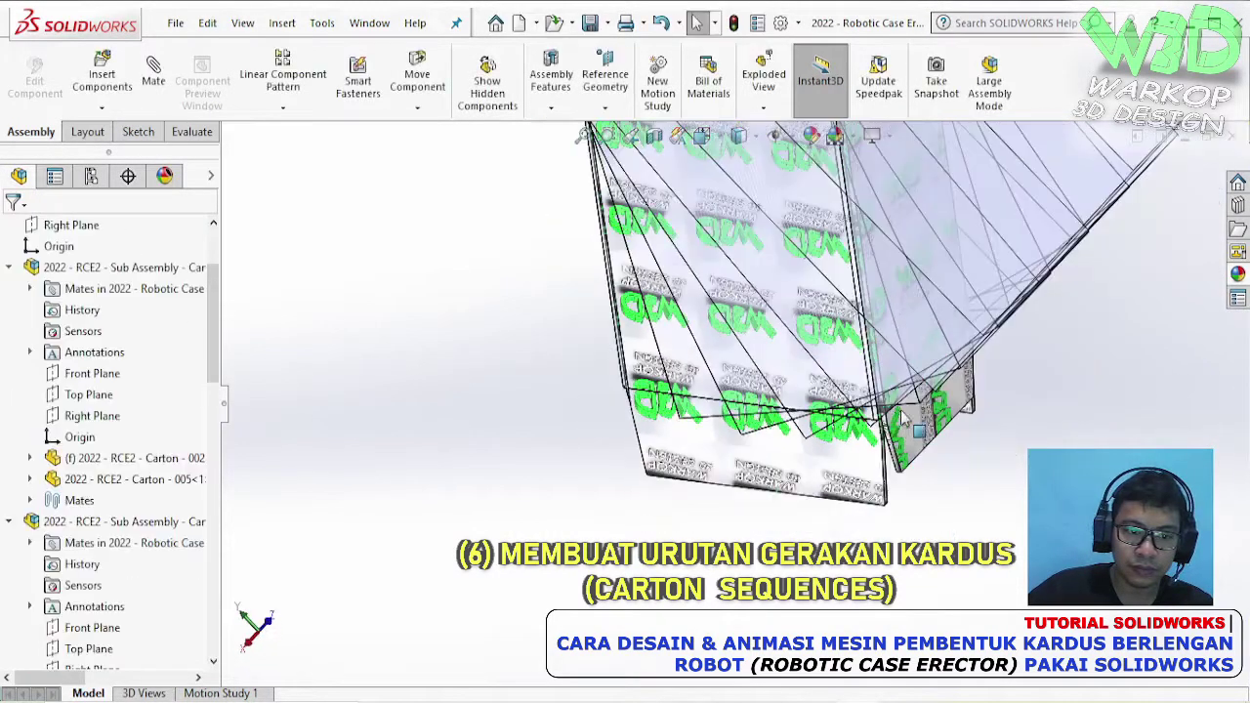
- Move the Parallel1 mate into the Test 0 folder, together with a new folder holding Parallel2, Parallel3 and Parallel4
left_click_drag(209, 367, 209, 639)
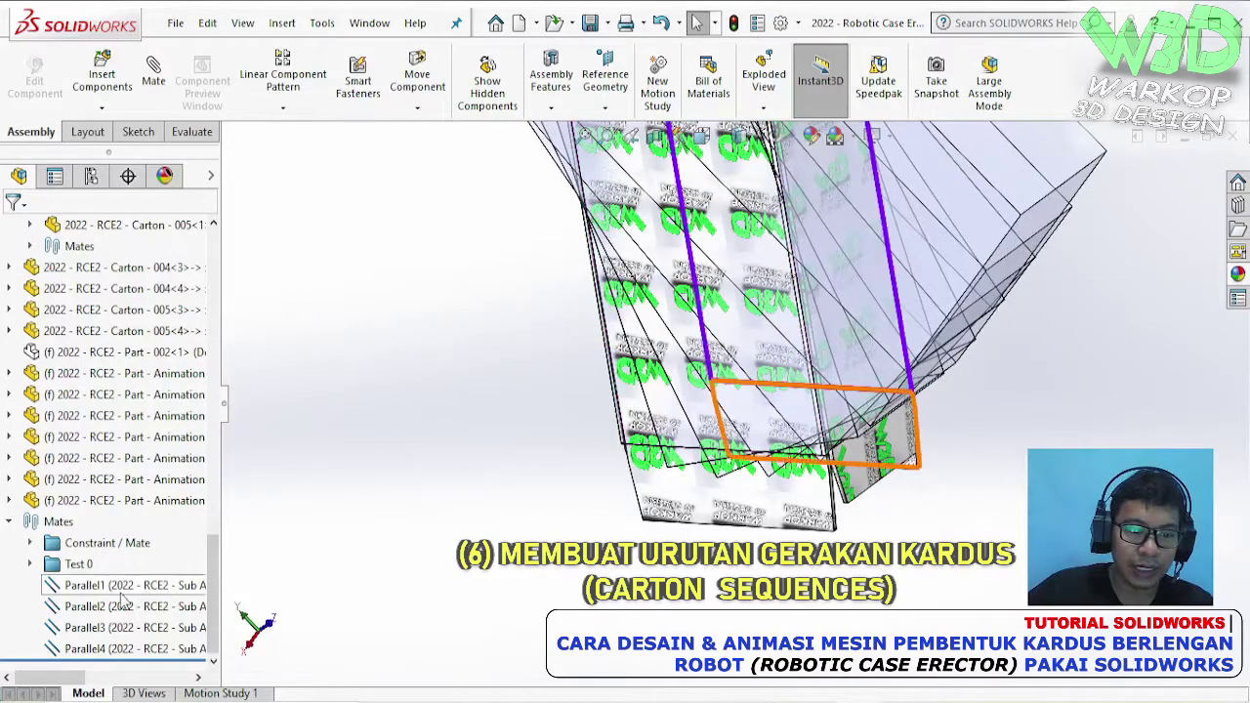
left_click_drag(68, 596, 79, 570)
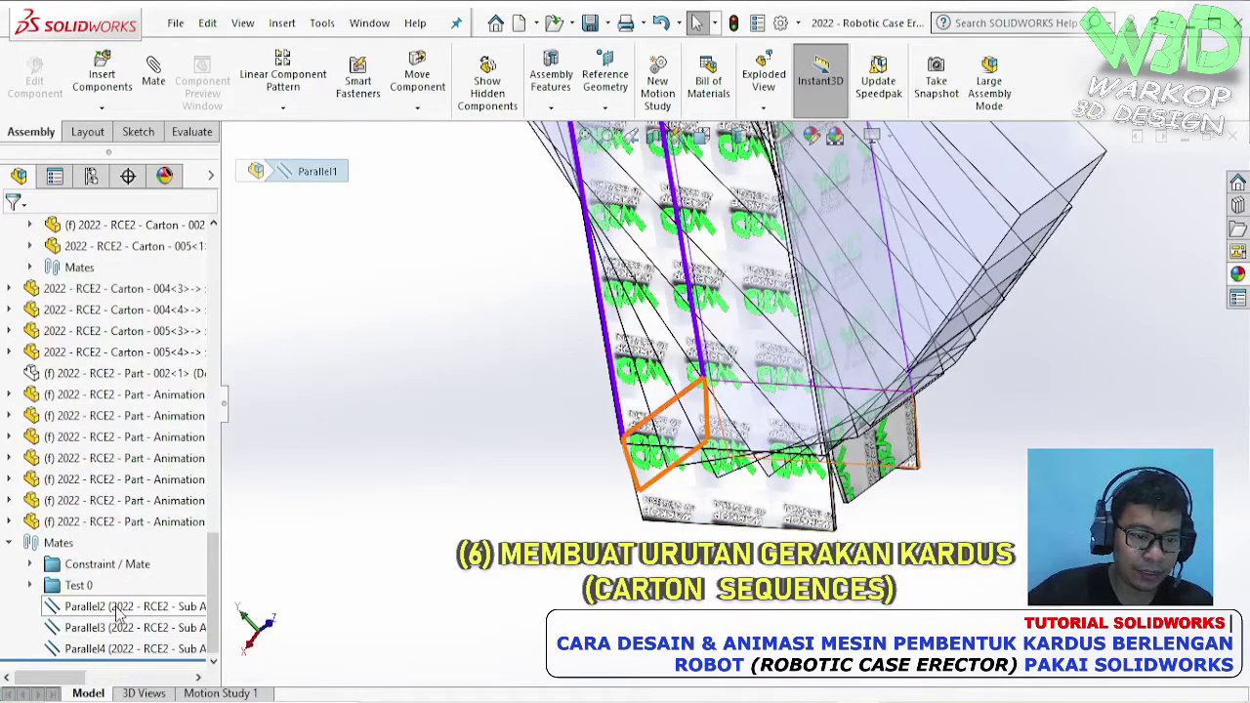
left_click(115, 607)
key("shift+Down")
key("shift+Down")
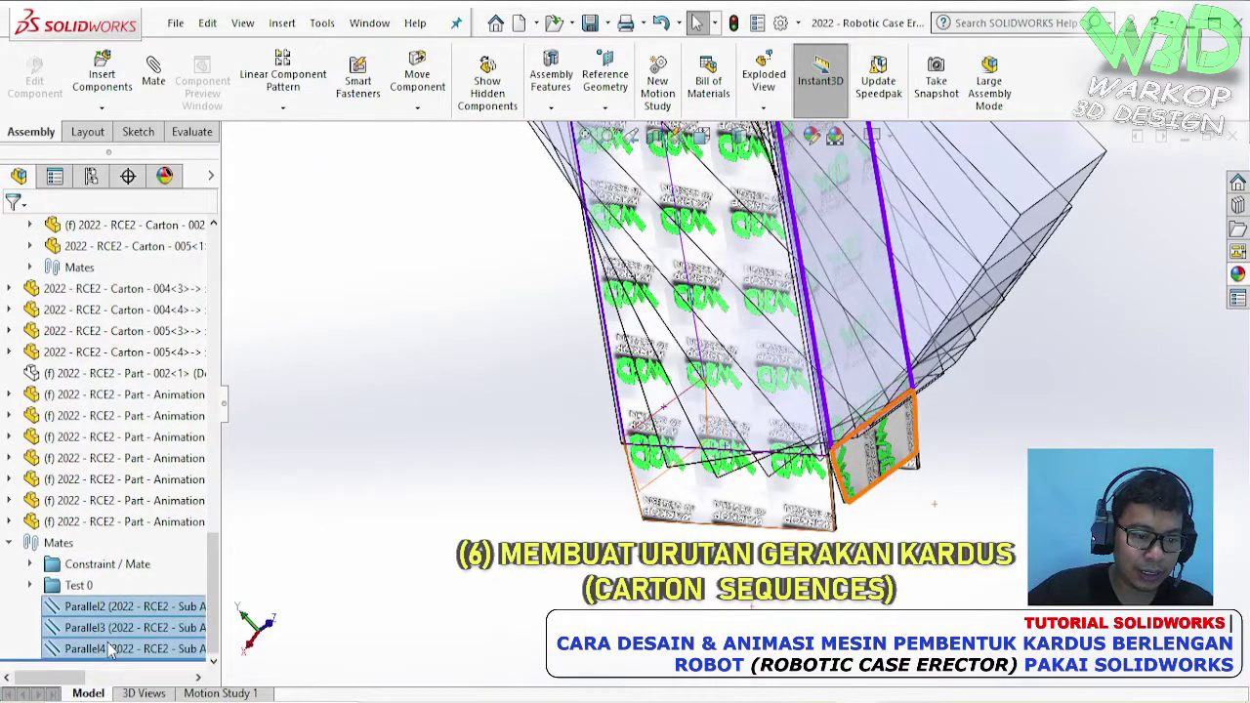
right_click(117, 658)
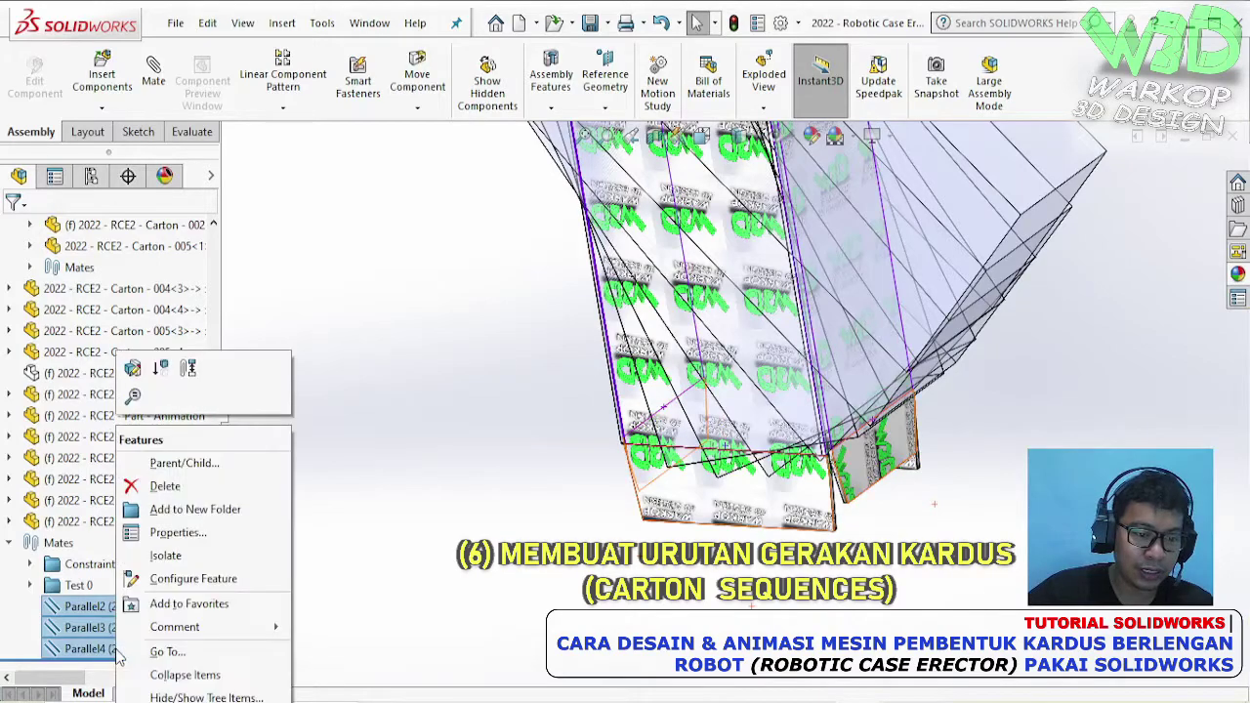
left_click(194, 509)
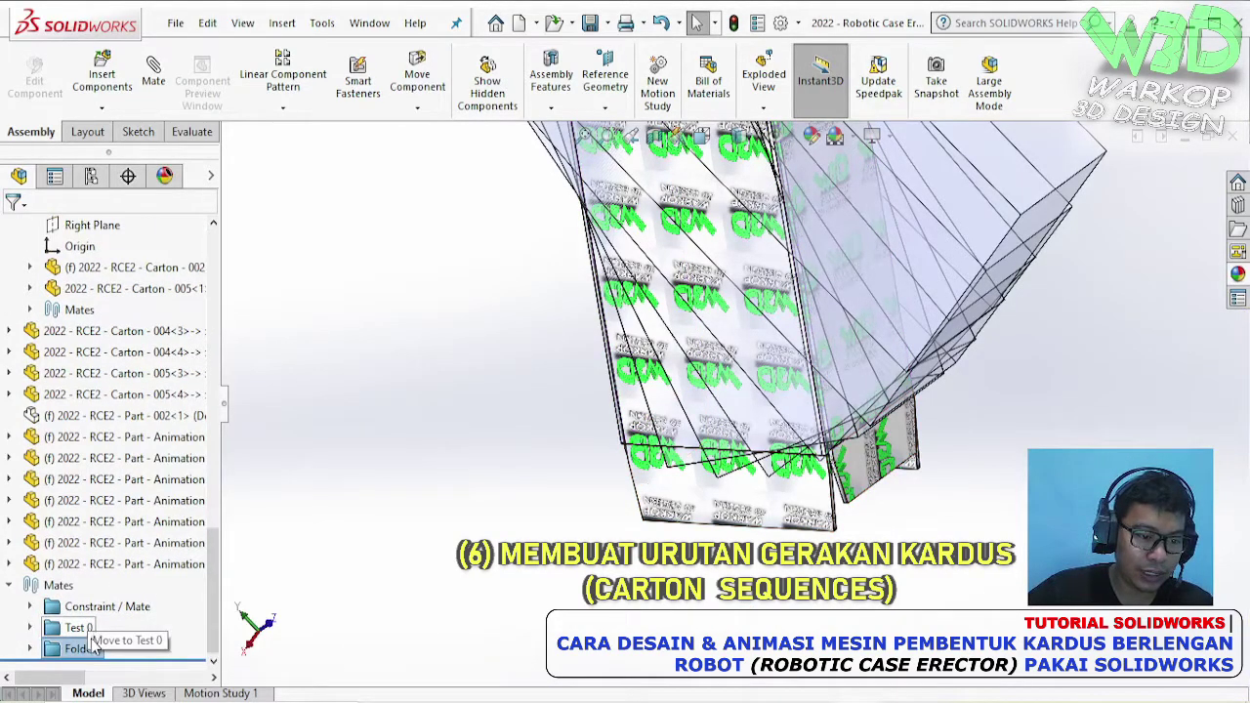
left_click_drag(94, 648, 59, 653)
- Delete the subfolder nested in Test 0, keeping its parallel mates directly in Test 0, and collapse Test 0
left_click(29, 648)
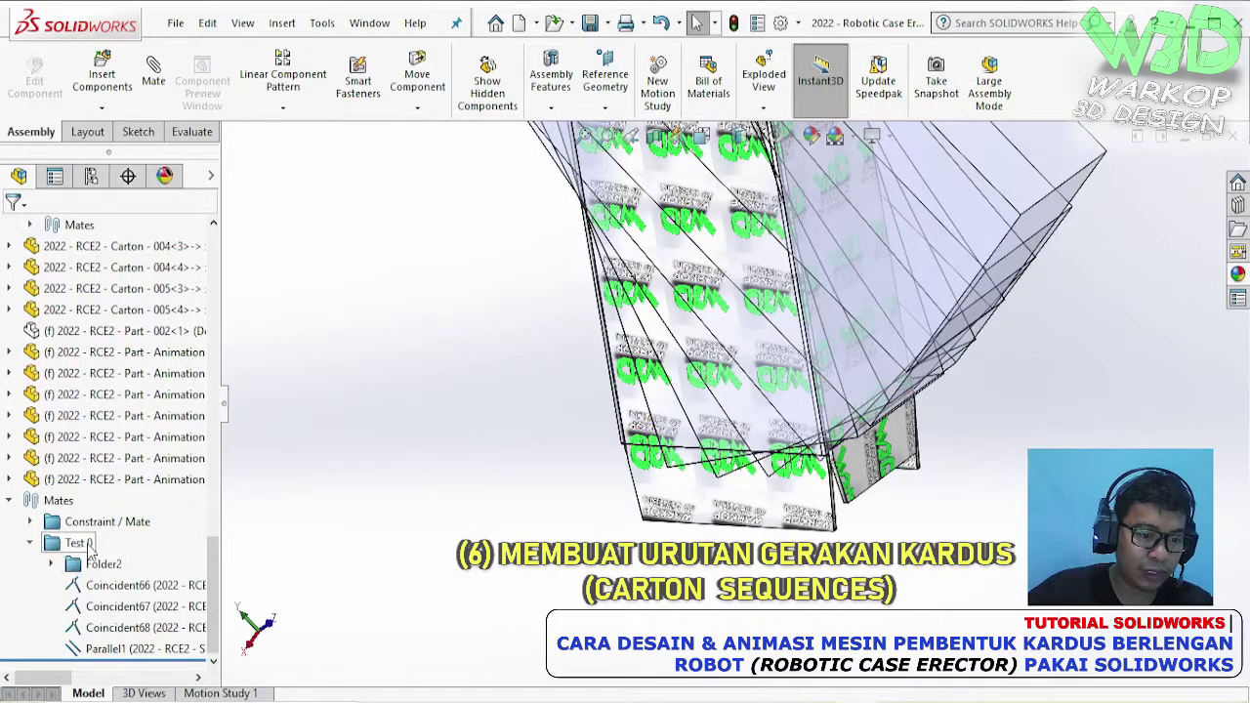
right_click(103, 566)
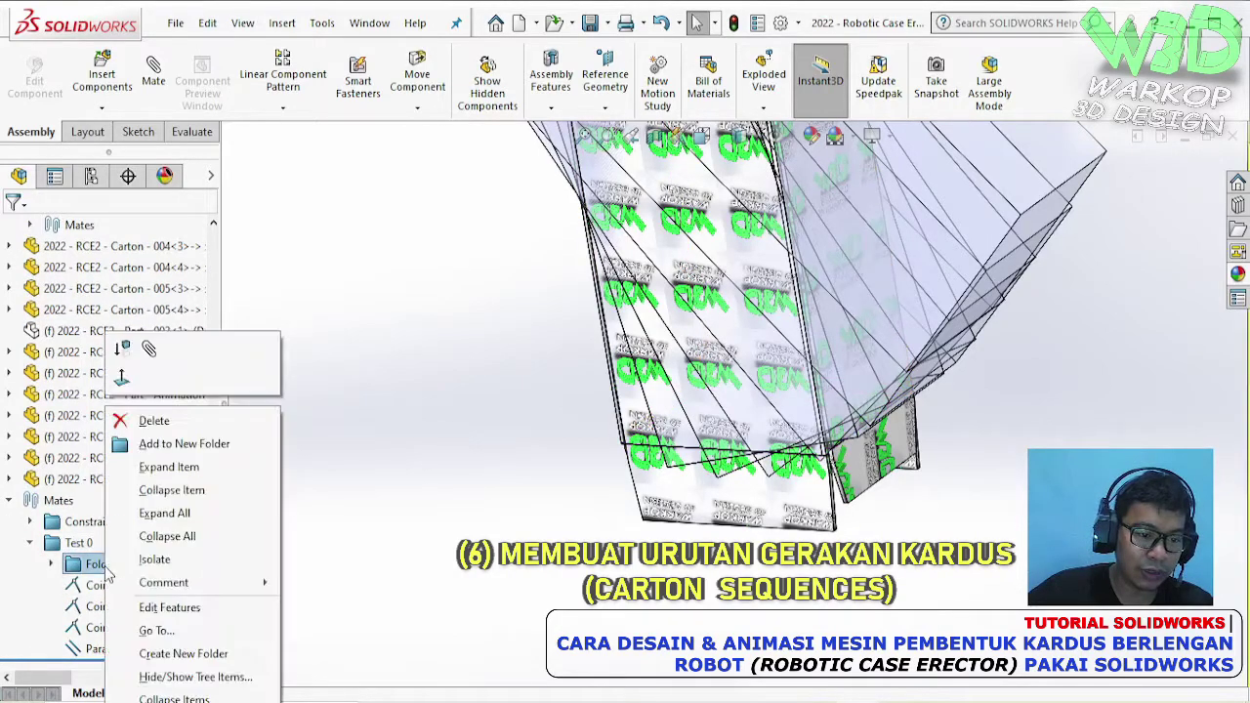
left_click(153, 421)
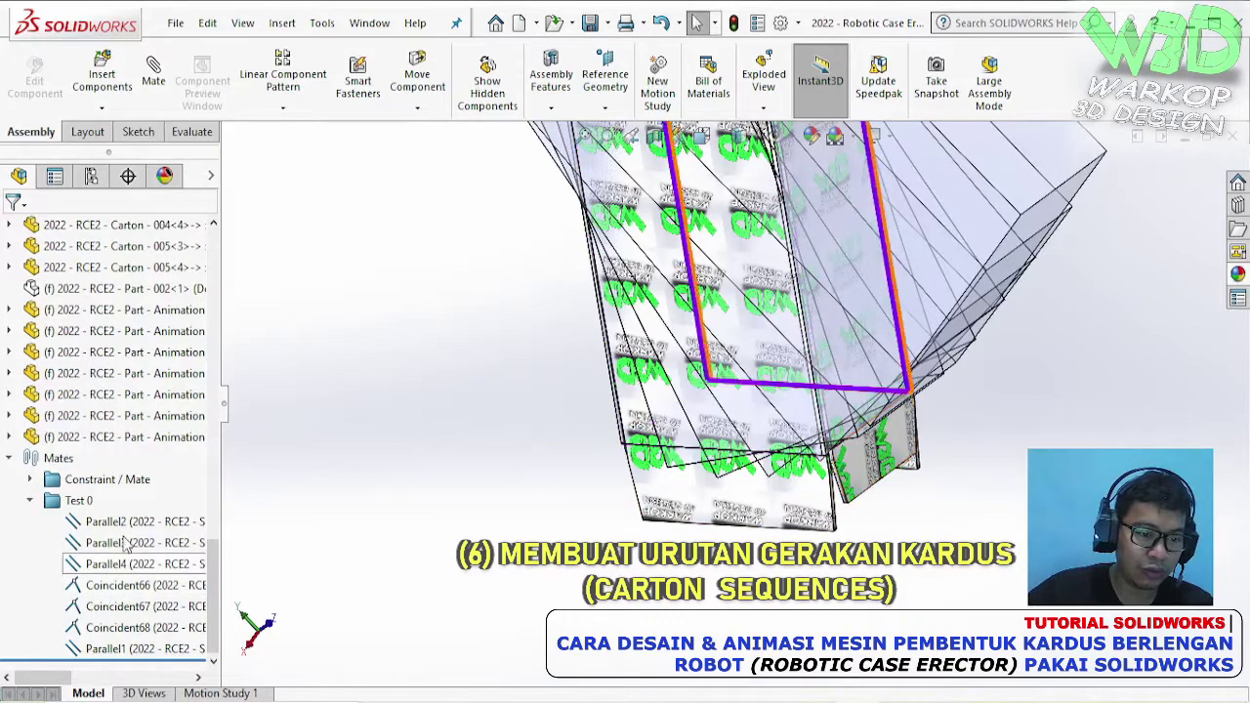
left_click(30, 500)
- Delete the Coincident67 mate from the Test 0 folder and move the carton upward away from its reference outline
scroll(742, 402, "up", 1)
middle_click_drag(740, 402, 888, 372)
left_click(635, 373)
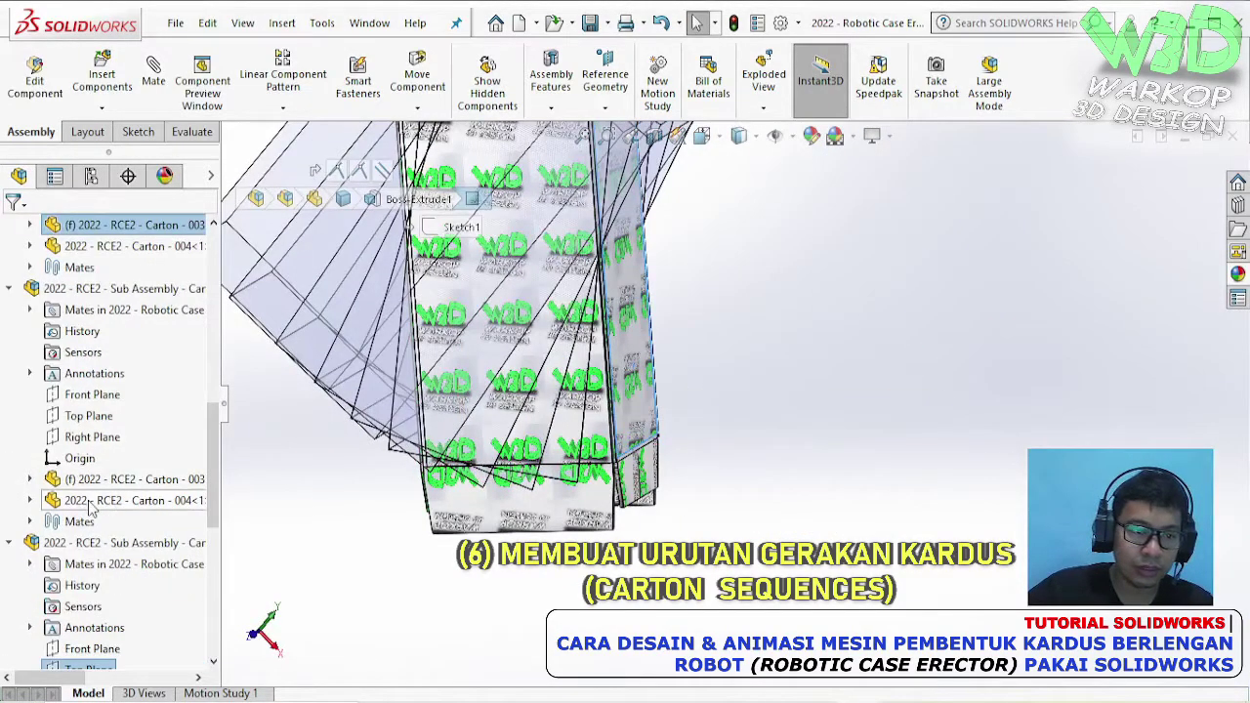
scroll(539, 364, "down", 4)
scroll(683, 464, "up", 3)
scroll(781, 547, "down", 3)
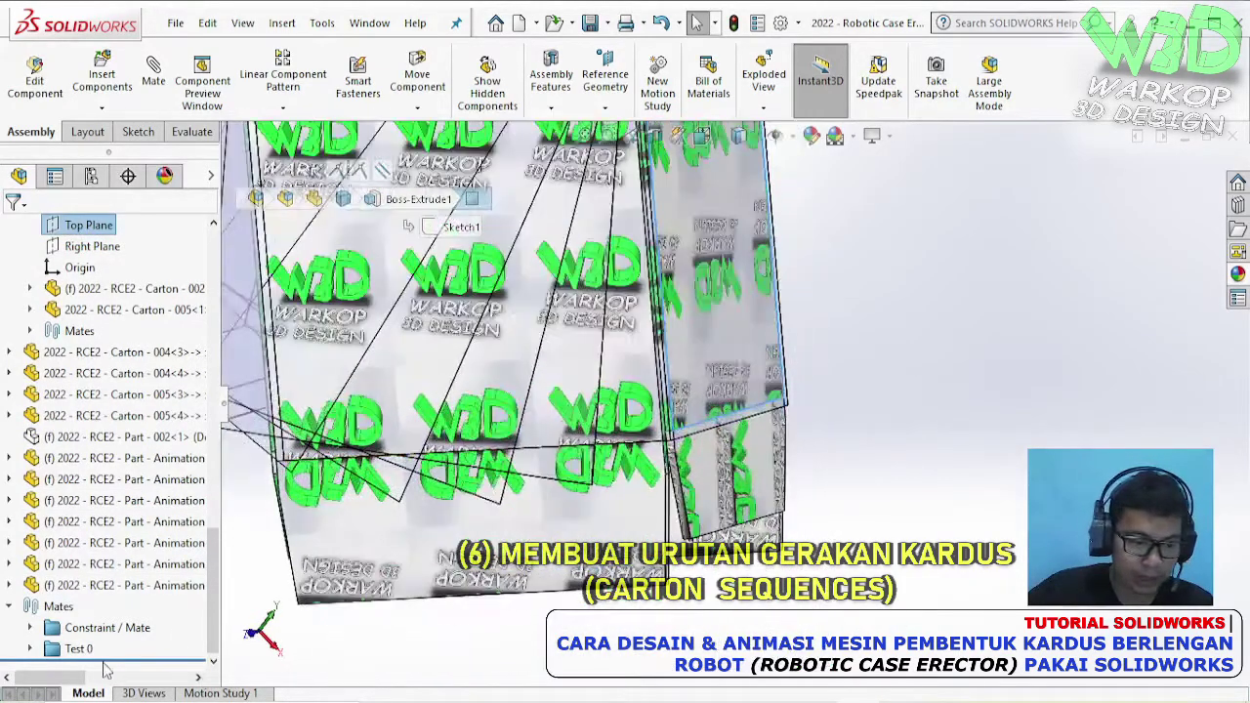
left_click(35, 651)
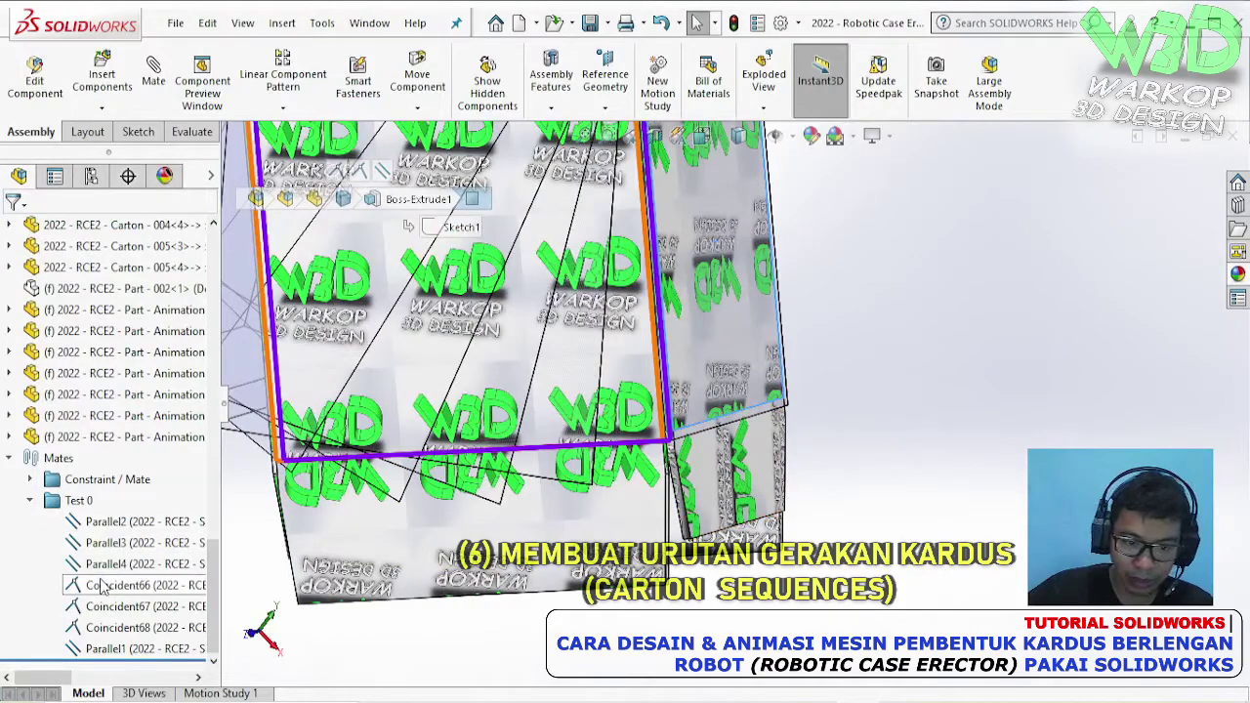
right_click(98, 607)
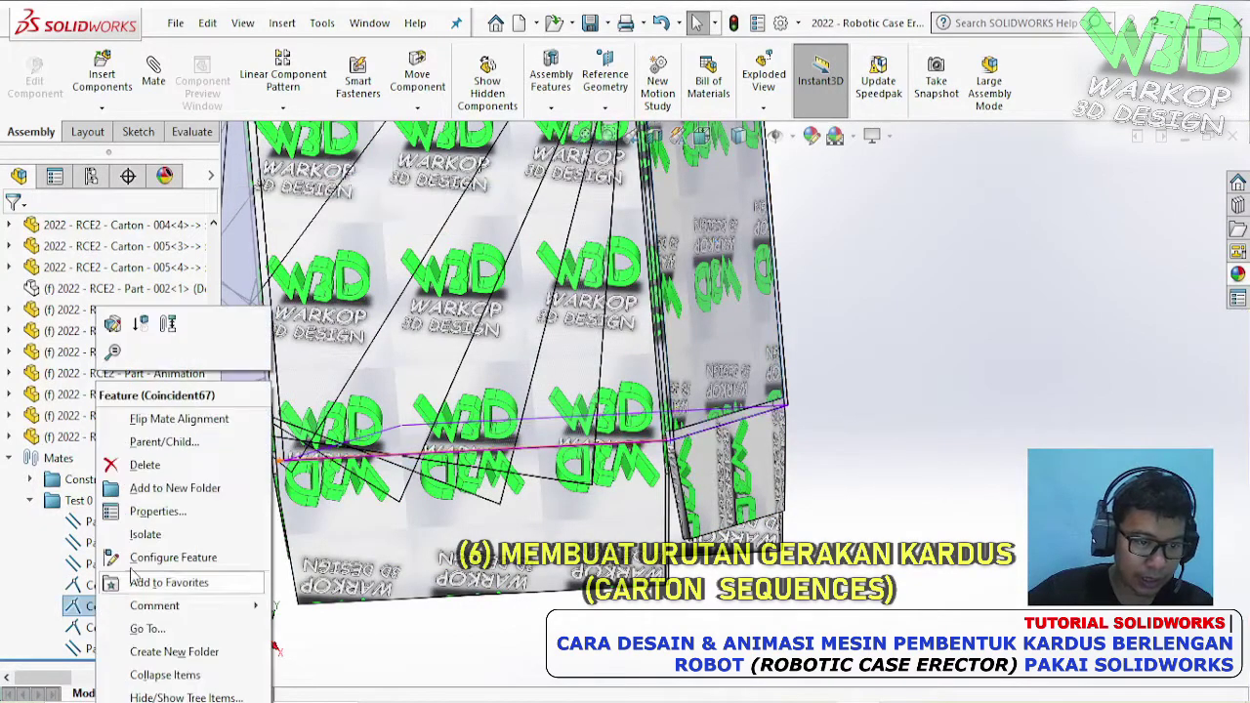
left_click(144, 464)
left_click_drag(566, 371, 544, 181)
- Collapse all items in the feature tree and show the hidden curved guide, Part - 002<1>
right_click(147, 395)
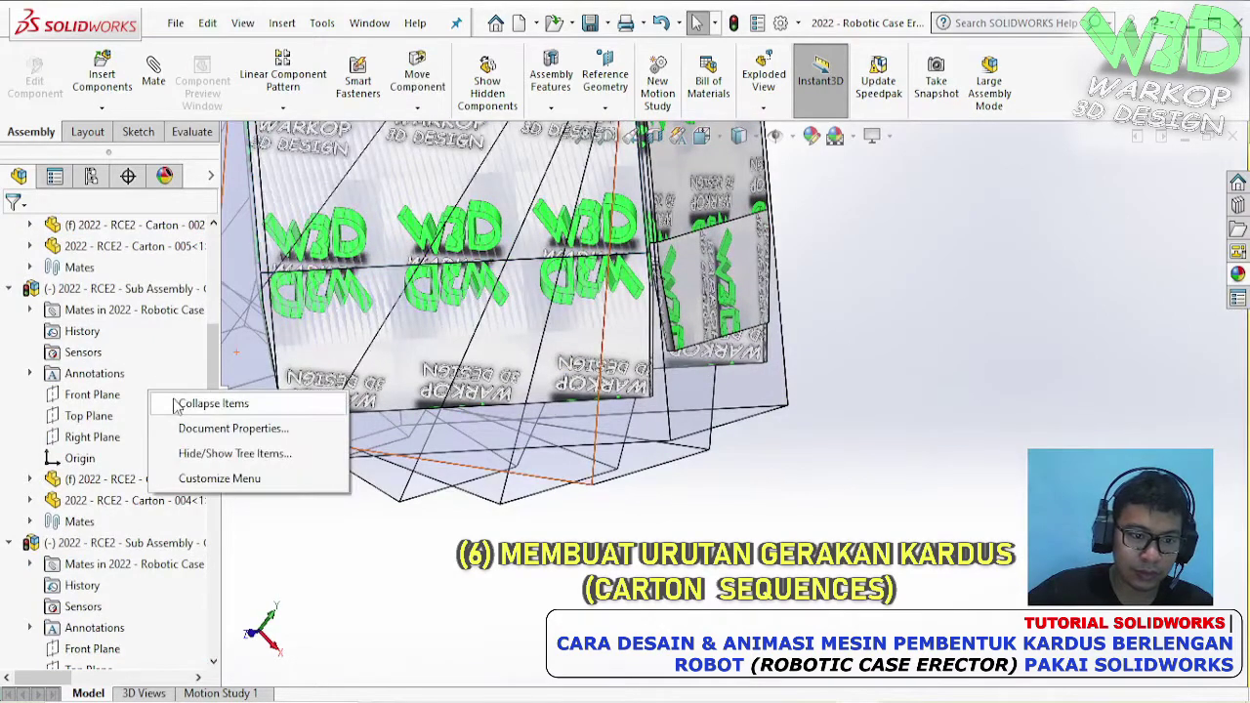
left_click(179, 408)
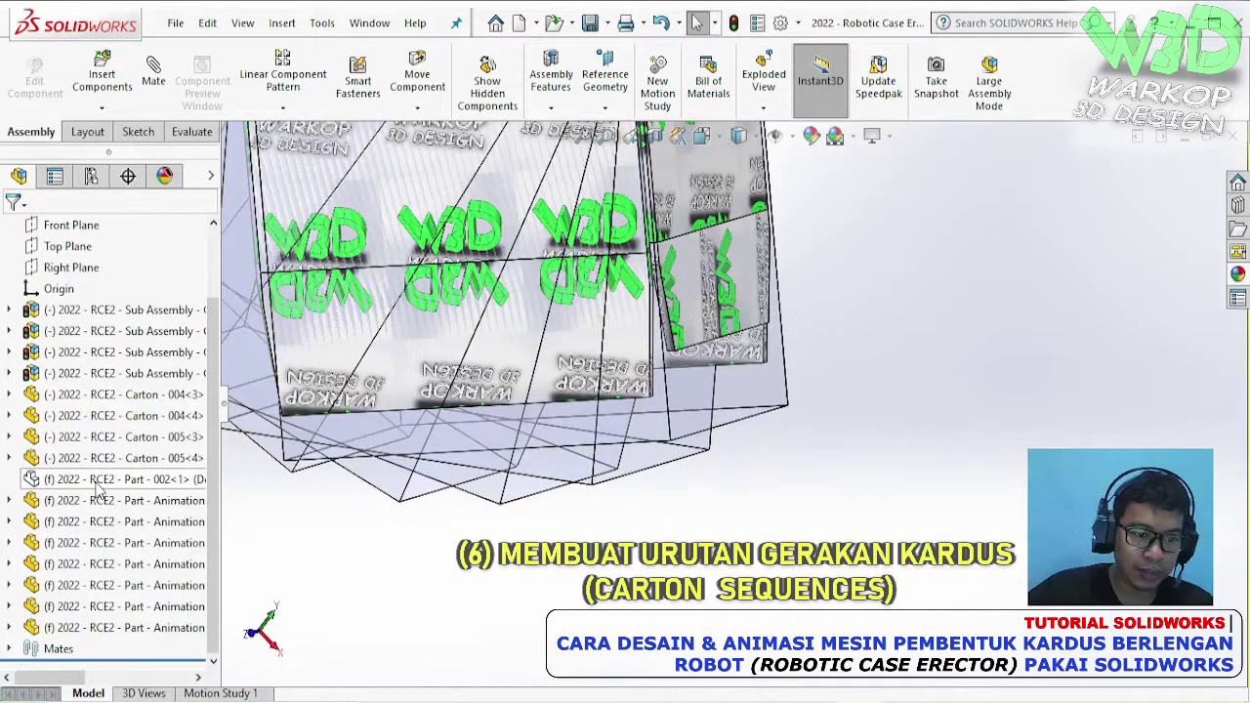
right_click(97, 482)
left_click(219, 125)
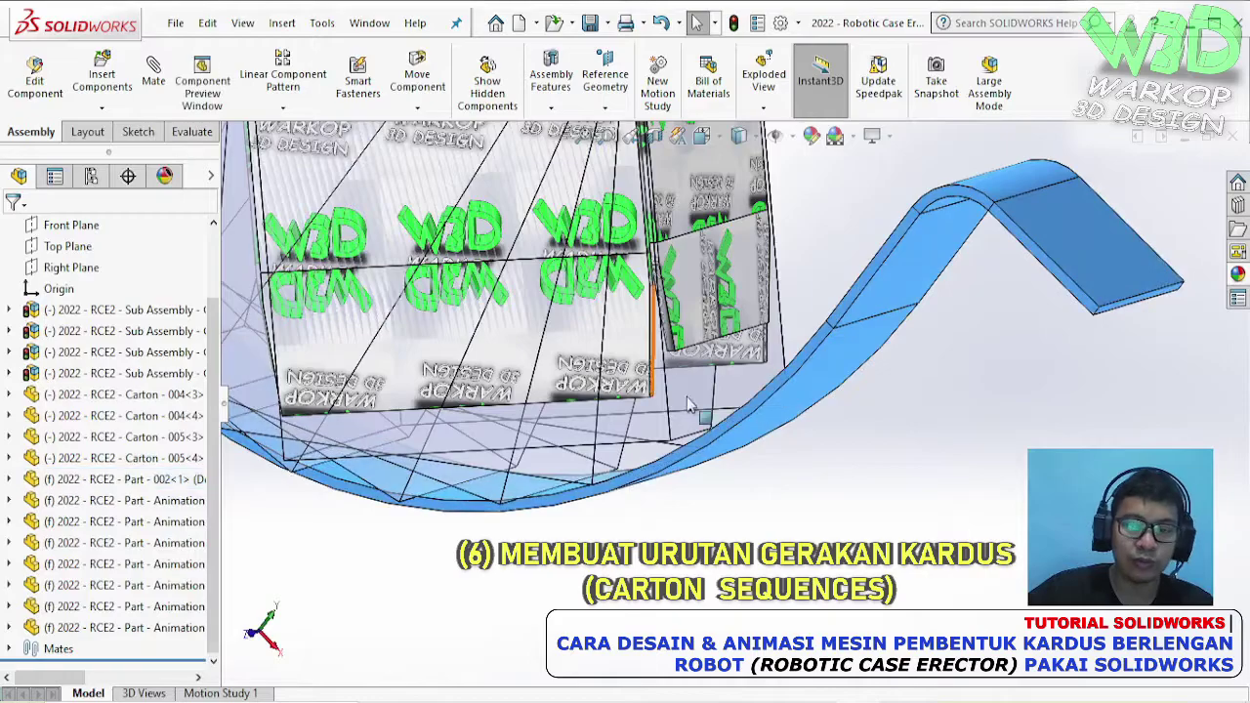
- Add a coincident mate between the lower edge of the Carton - 004<4> flap and the curved face of Part - 002<1>
scroll(713, 410, "down", 2)
left_click(718, 371)
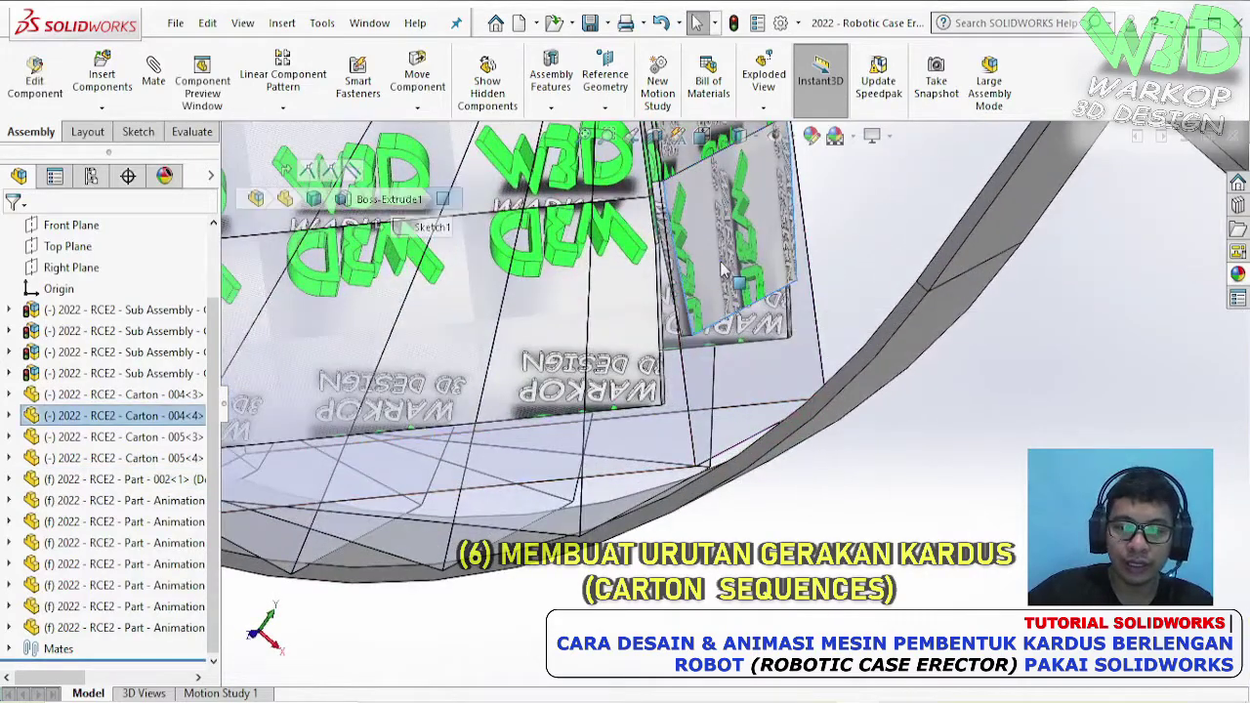
scroll(728, 320, "down", 2)
scroll(727, 321, "down", 3)
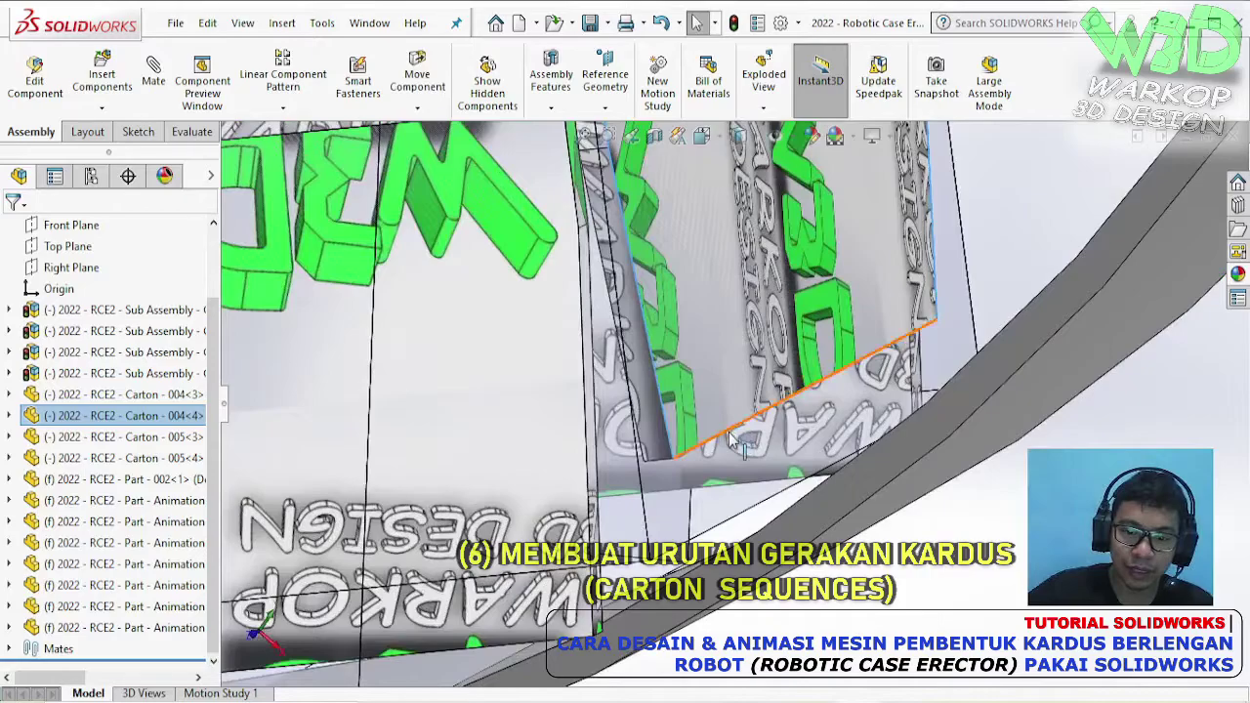
left_click(734, 442)
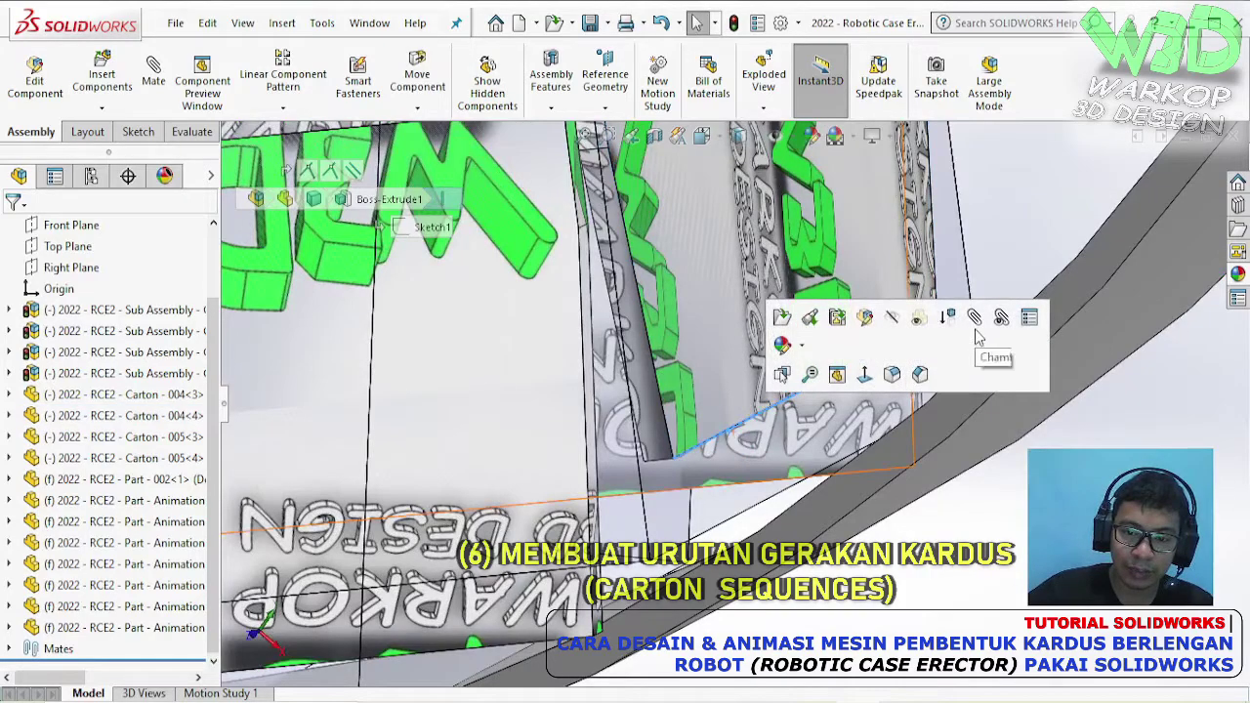
key("m")
middle_click_drag(841, 347, 859, 399)
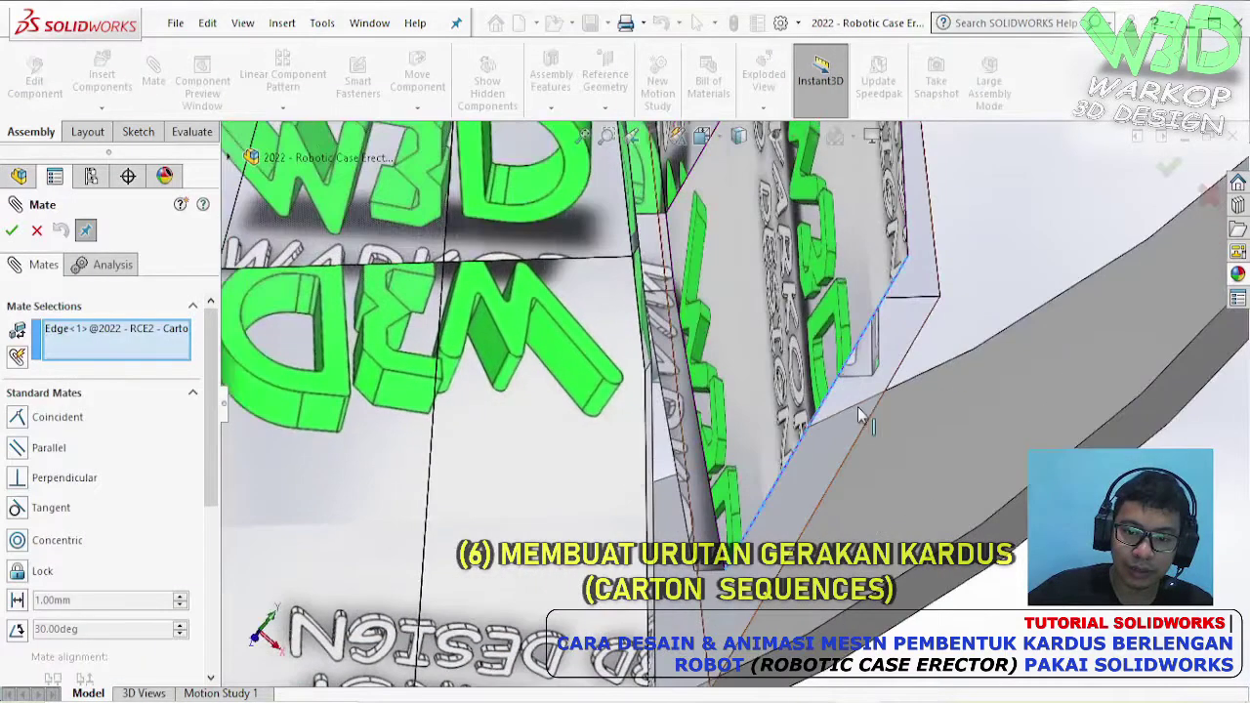
left_click(915, 500)
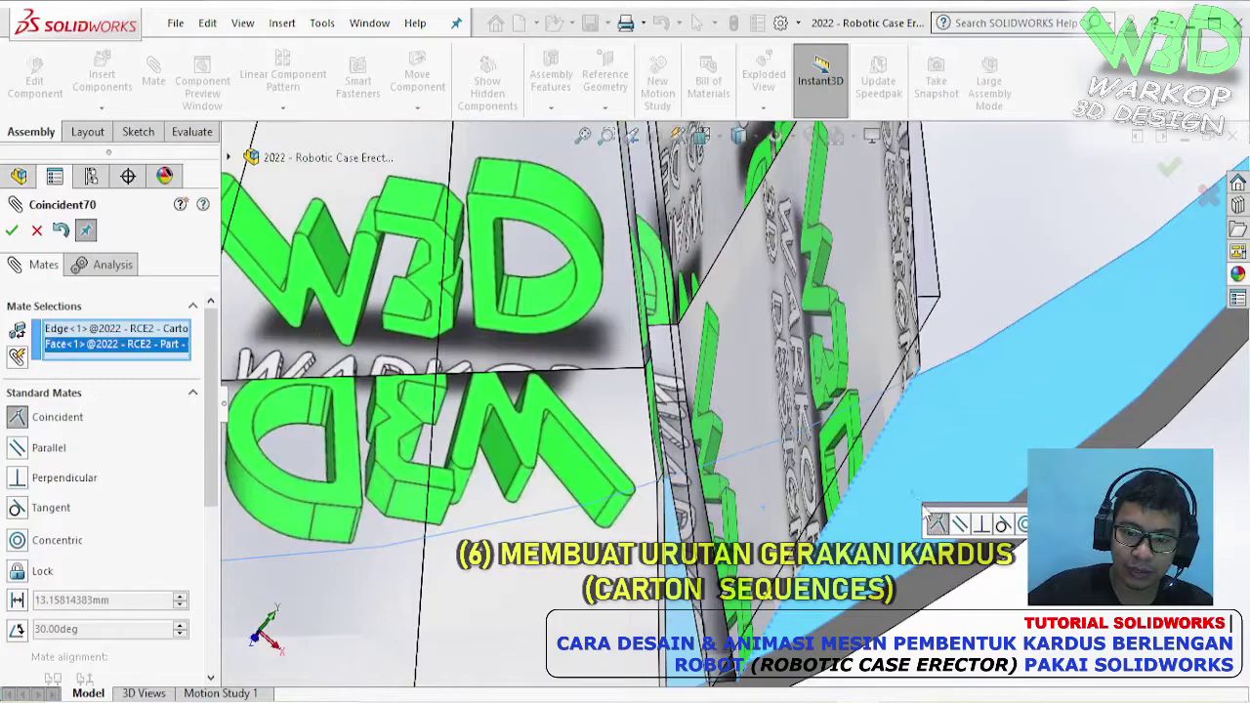
left_click(1158, 524)
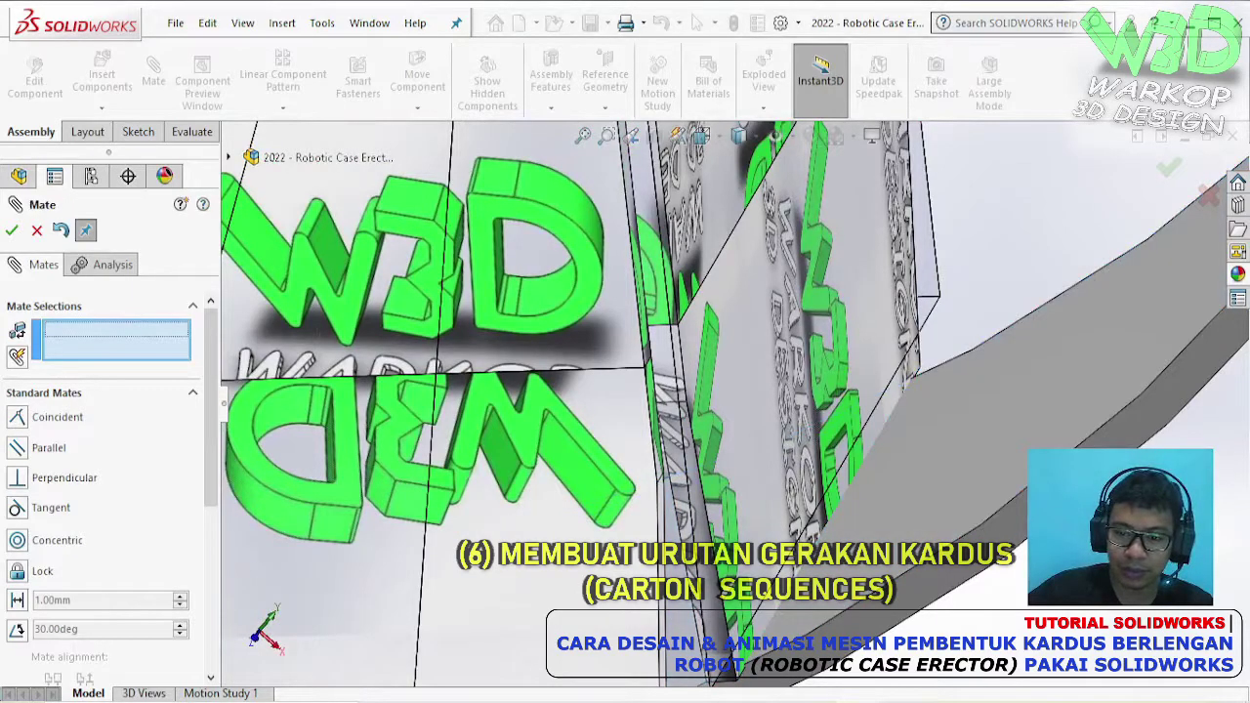
scroll(906, 524, "up", 5)
middle_click_drag(806, 471, 361, 356)
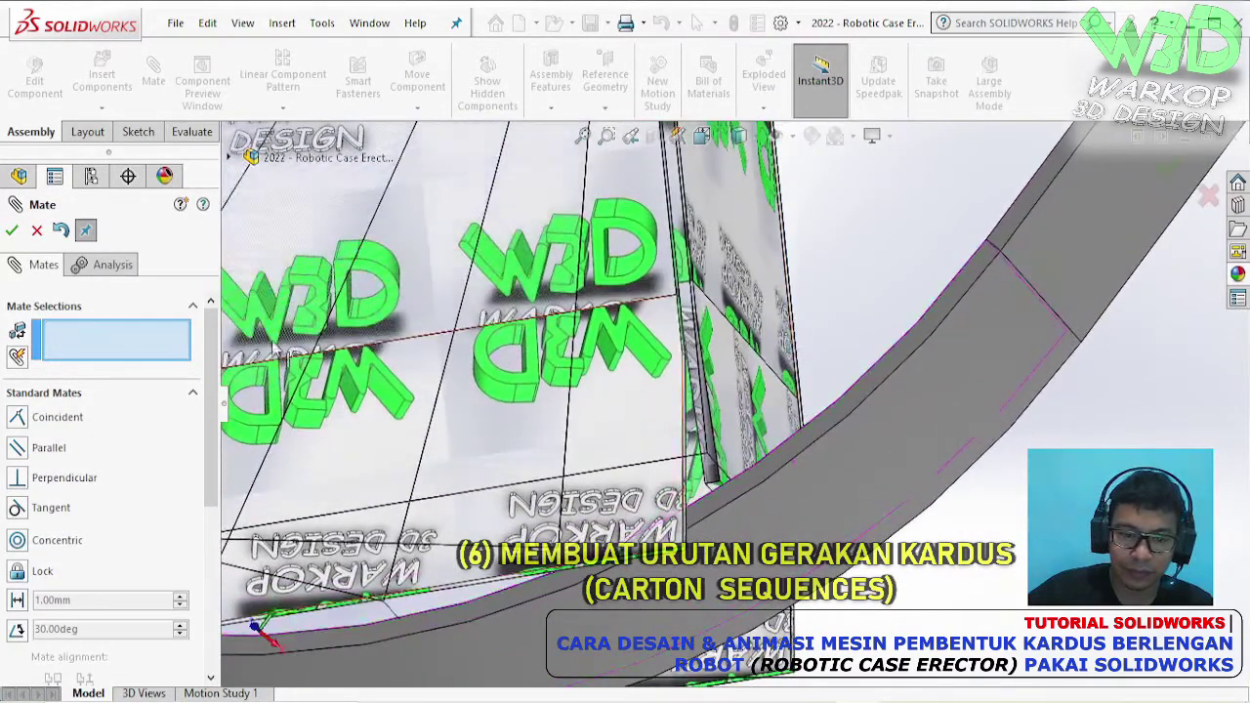
key("Escape")
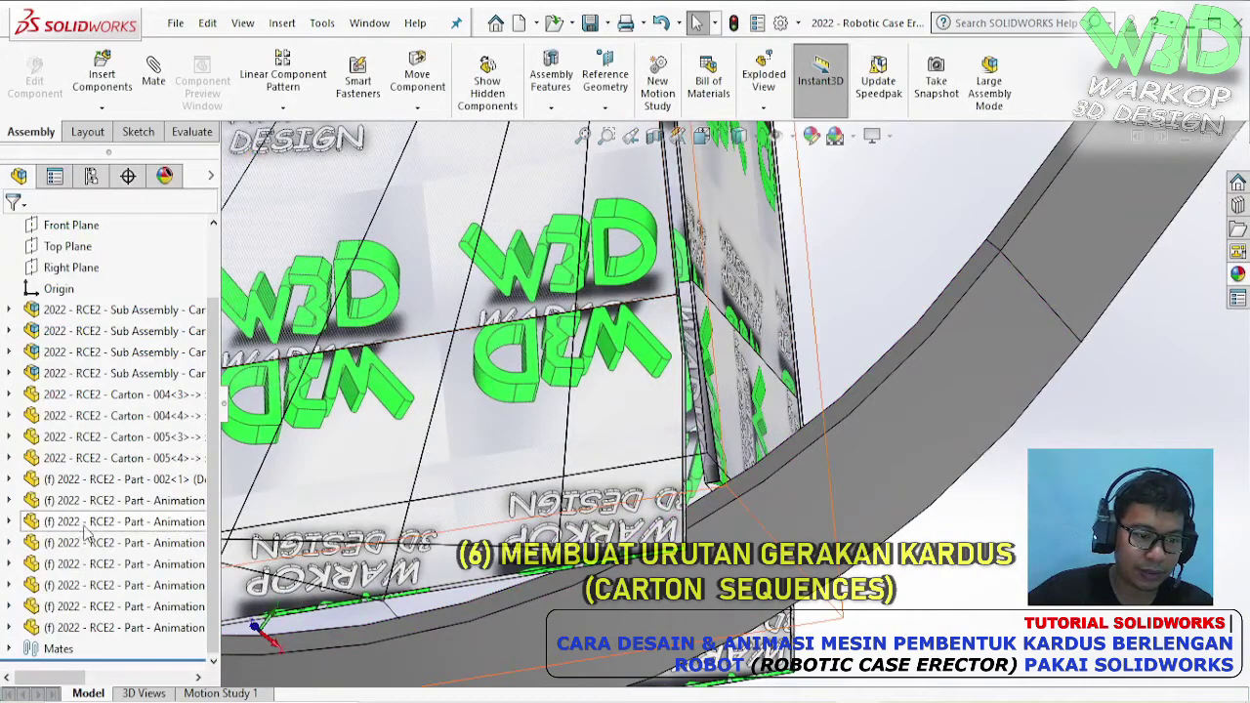
- Expand the Mates group and move the newest coincident mate, Coincident70, into the Test 0 folder
left_click(734, 417)
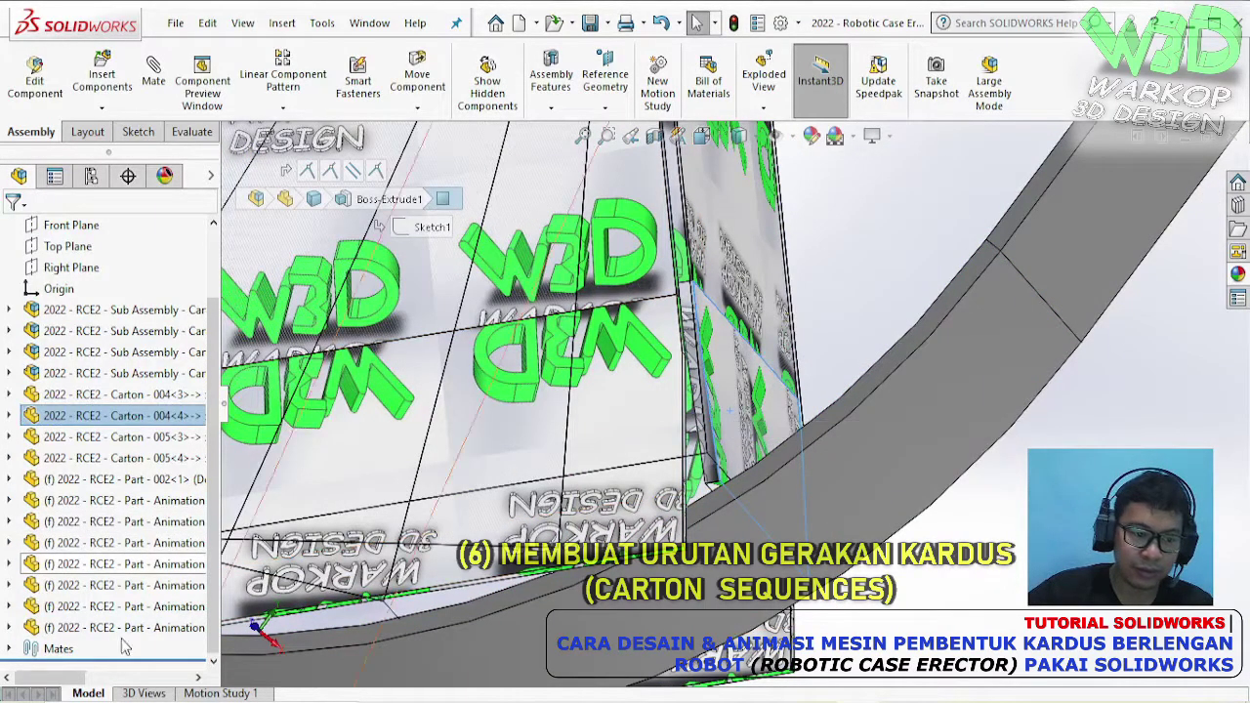
key("Escape")
left_click(10, 649)
left_click(123, 649)
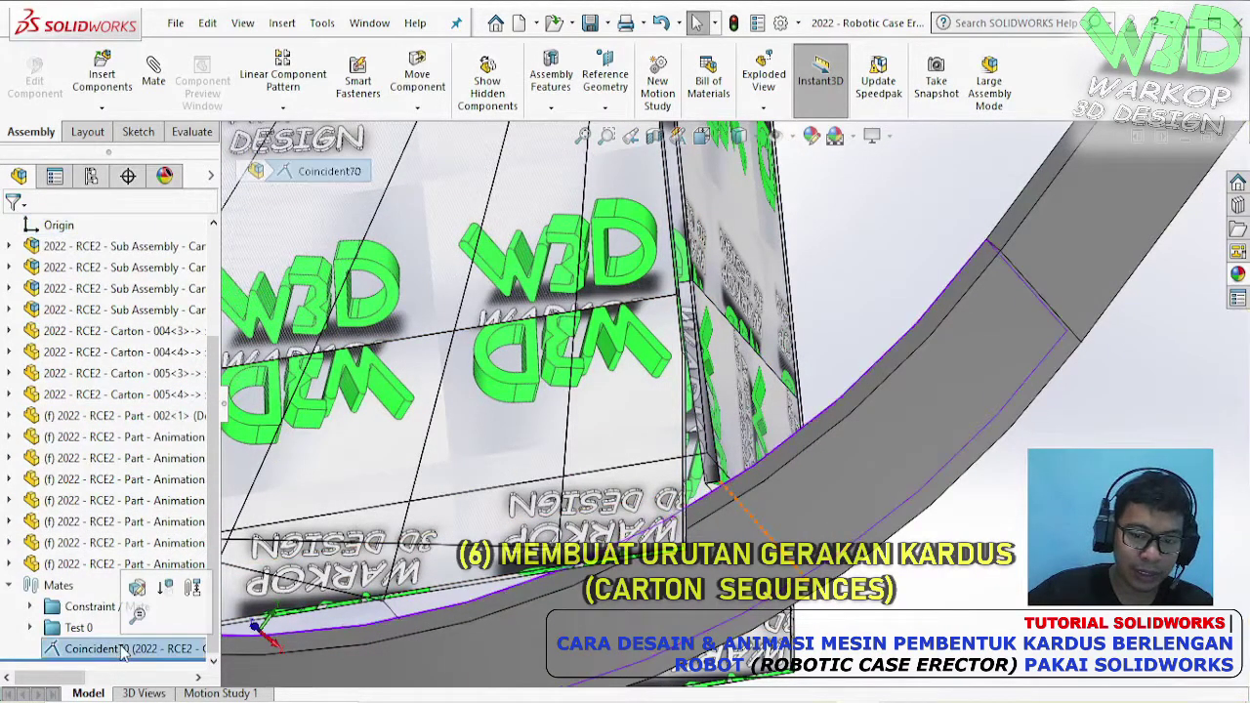
left_click_drag(78, 652, 106, 630)
key("Escape")
- Examine how the carton's lower flap meets the curved guide and how the carton sits against the reference outlines
scroll(742, 356, "up", 4)
middle_click_drag(732, 342, 730, 403)
scroll(738, 408, "up", 3)
scroll(730, 403, "down", 2)
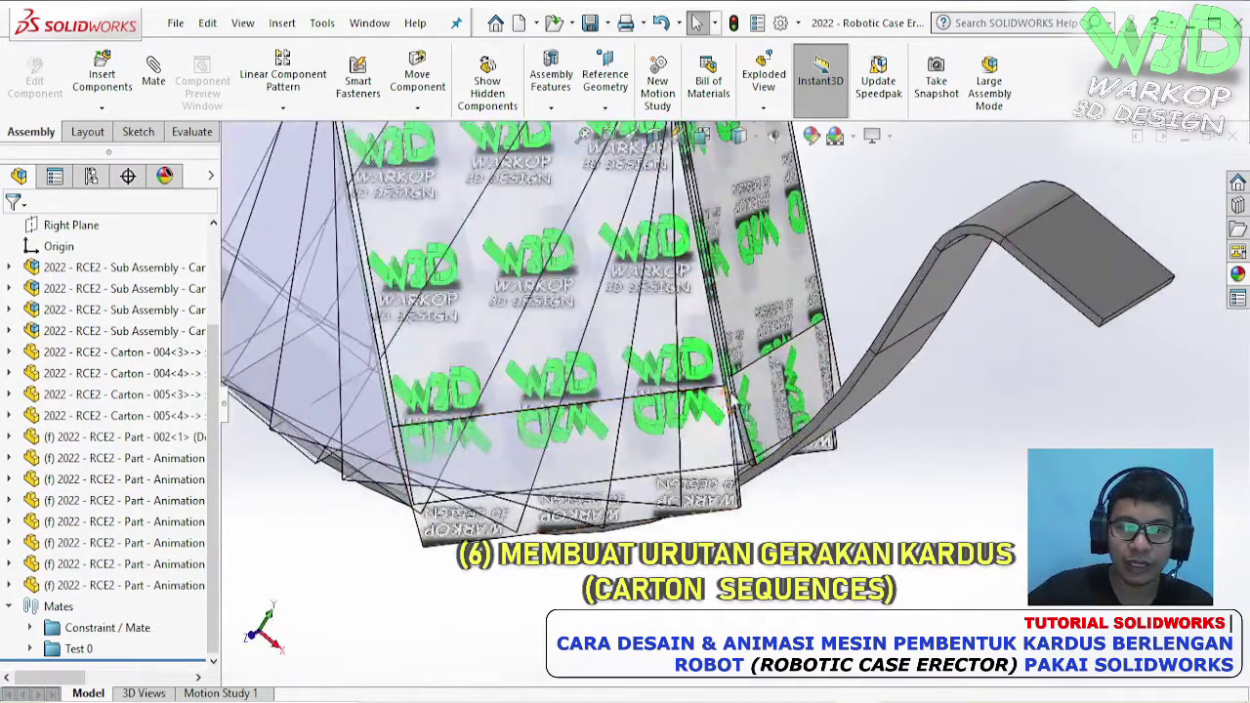
scroll(802, 357, "down", 2)
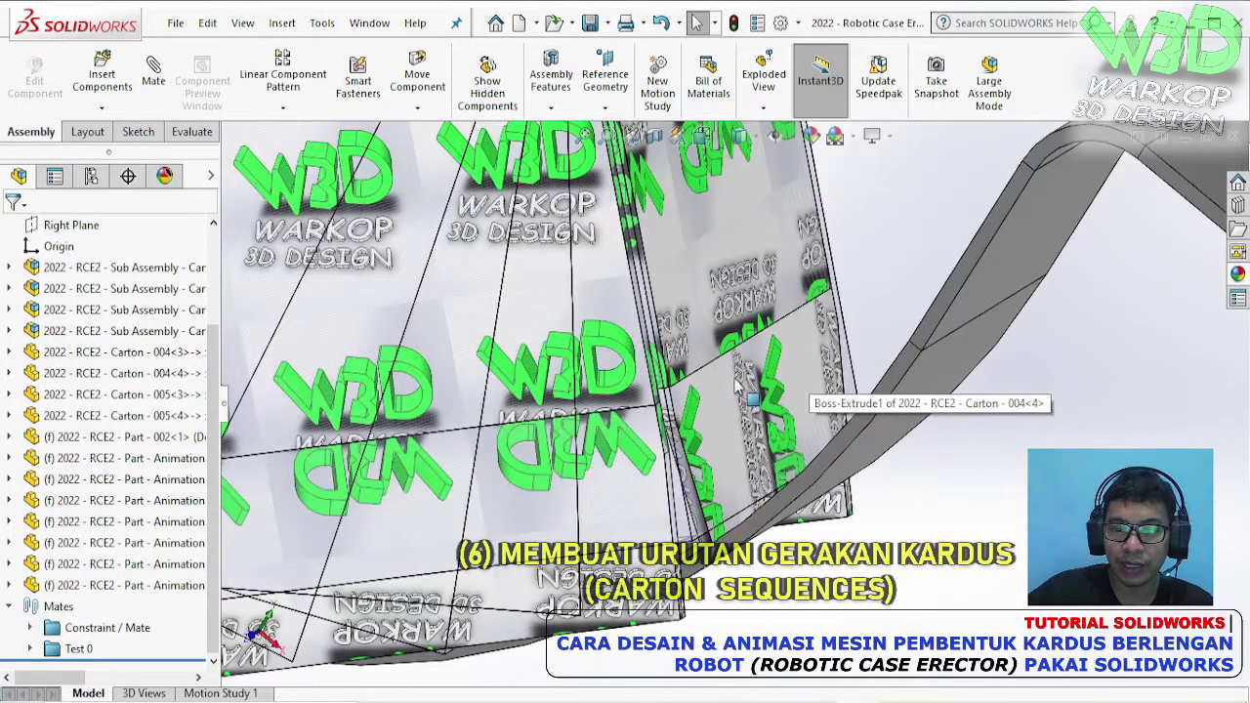
middle_click_drag(737, 386, 830, 334)
scroll(831, 335, "up", 3)
middle_click_drag(436, 476, 593, 462)
scroll(594, 461, "down", 4)
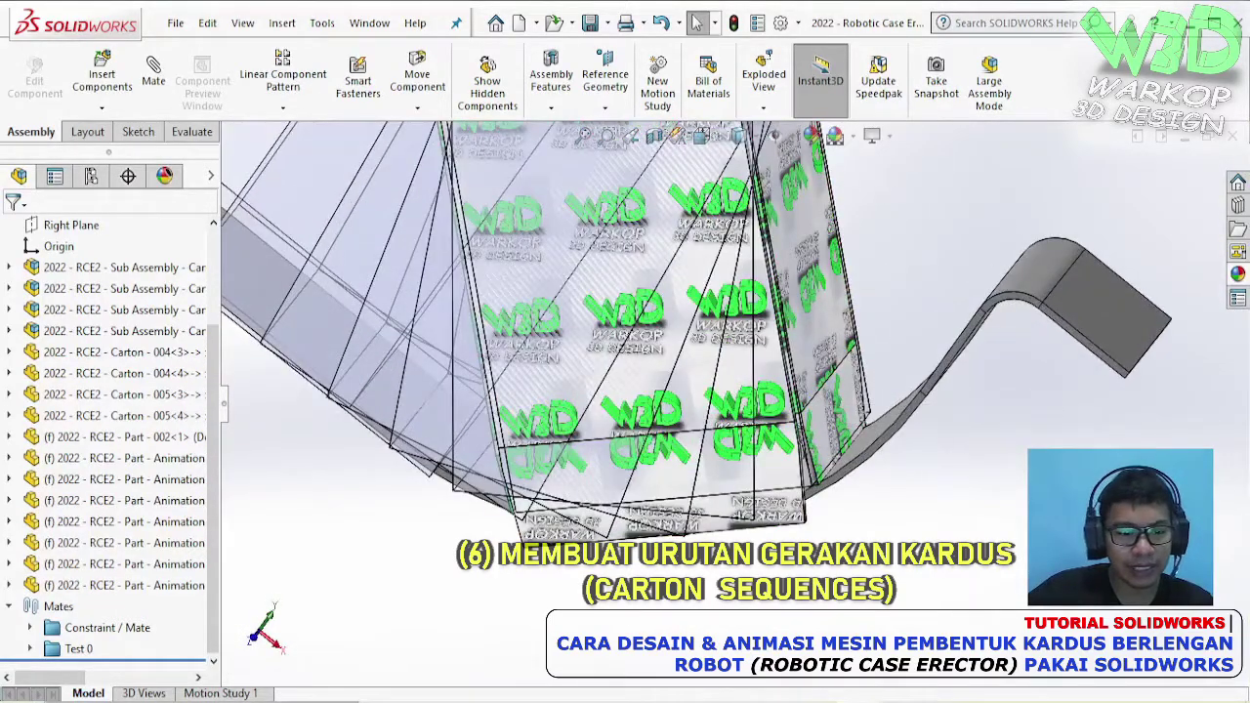
scroll(687, 359, "up", 5)
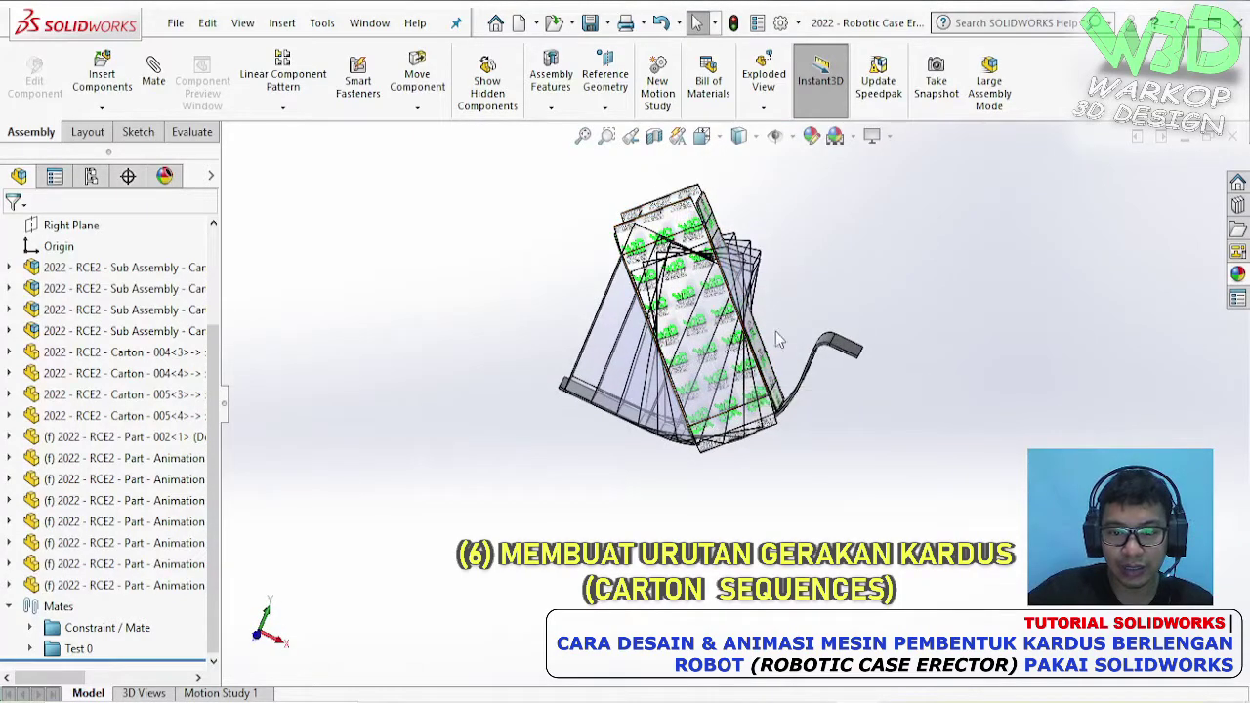
scroll(742, 341, "down", 4)
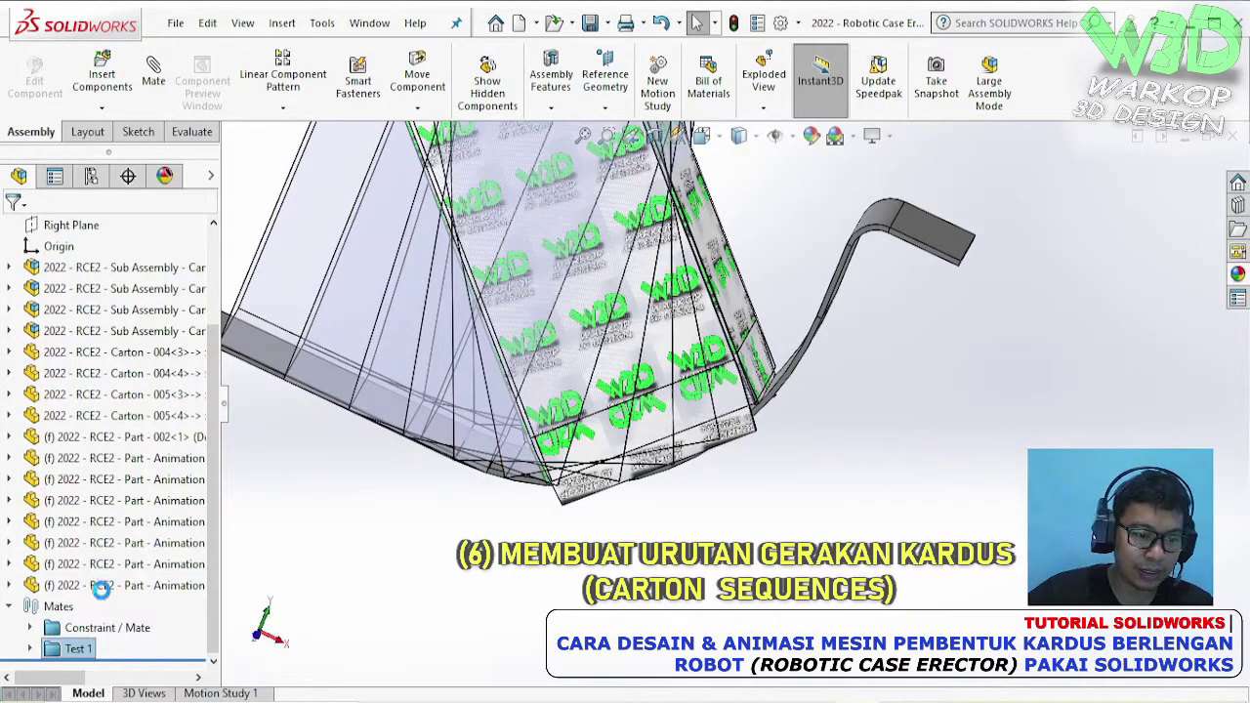
- Move the carton off its reference outline while the Test 1 mates are suppressed, and unsuppress the Test 1 folder
middle_click_drag(863, 249, 699, 336)
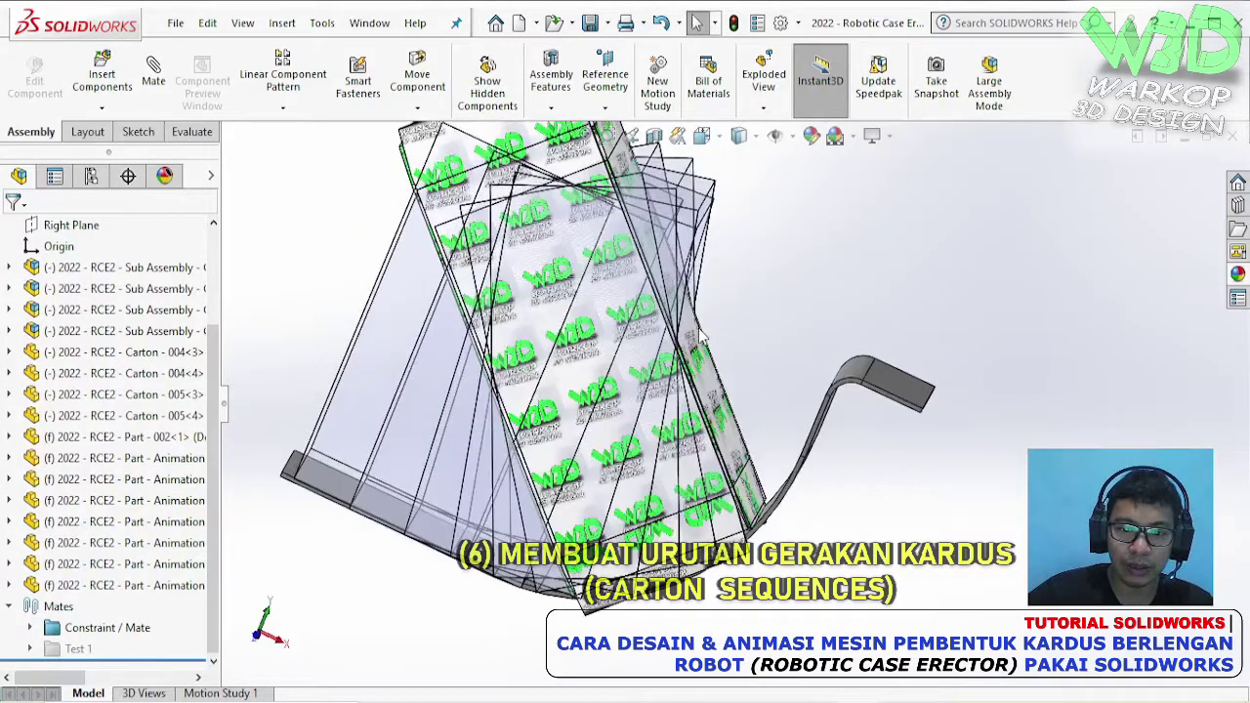
left_click(699, 337)
left_click_drag(699, 337, 741, 205)
scroll(113, 505, "down", 4)
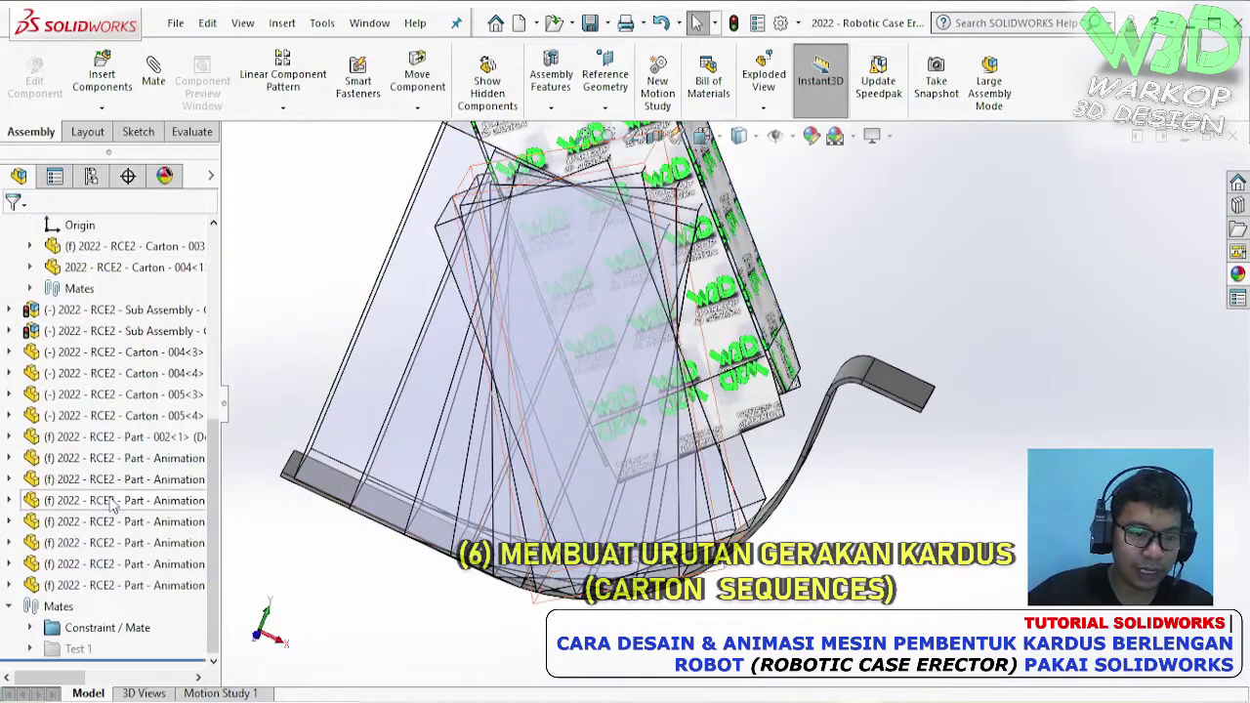
right_click(82, 651)
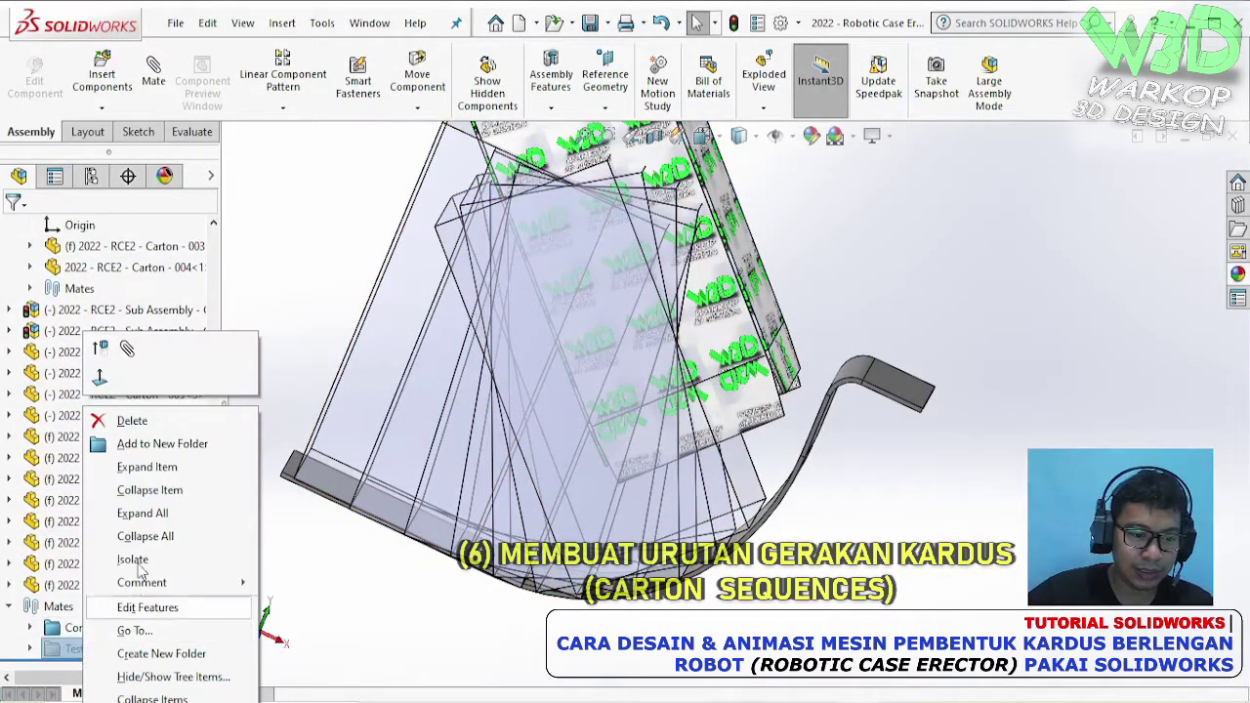
left_click(99, 353)
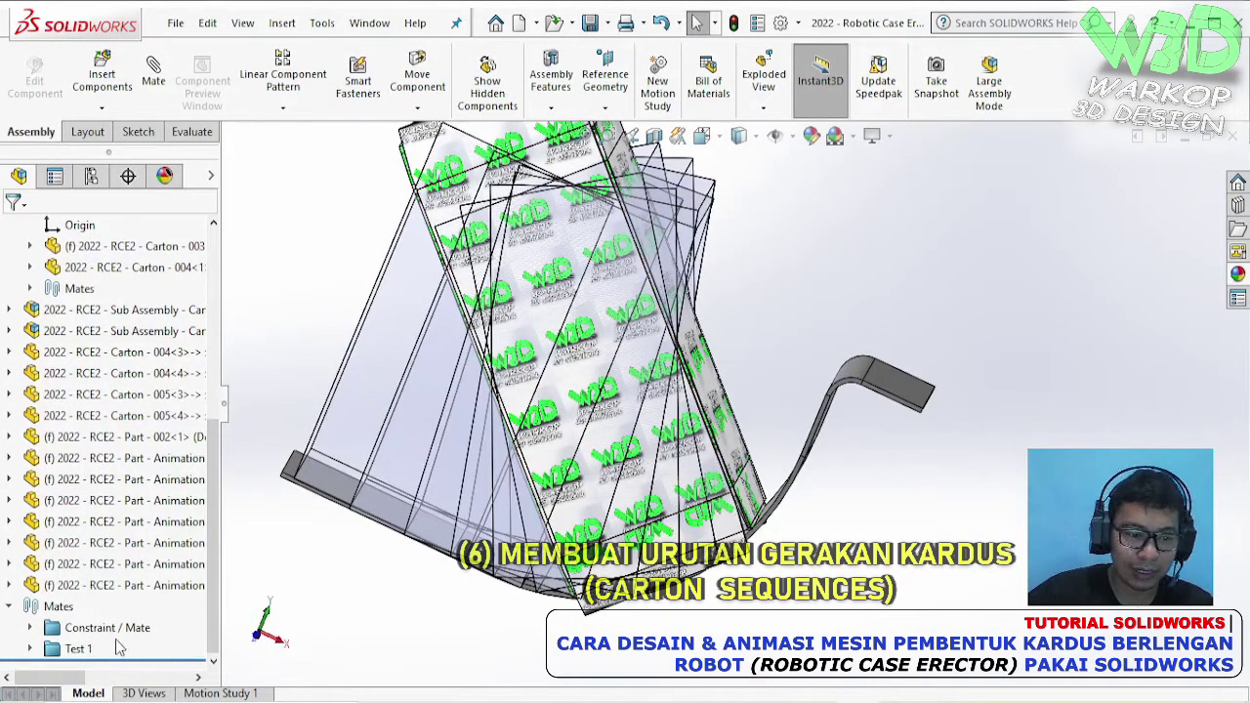
- With the Test 1 mates suppressed, move the carton upward away from its reference outlines
left_click_drag(628, 449, 709, 363)
left_click_drag(576, 391, 751, 332)
key("Escape")
middle_click_drag(798, 310, 642, 205)
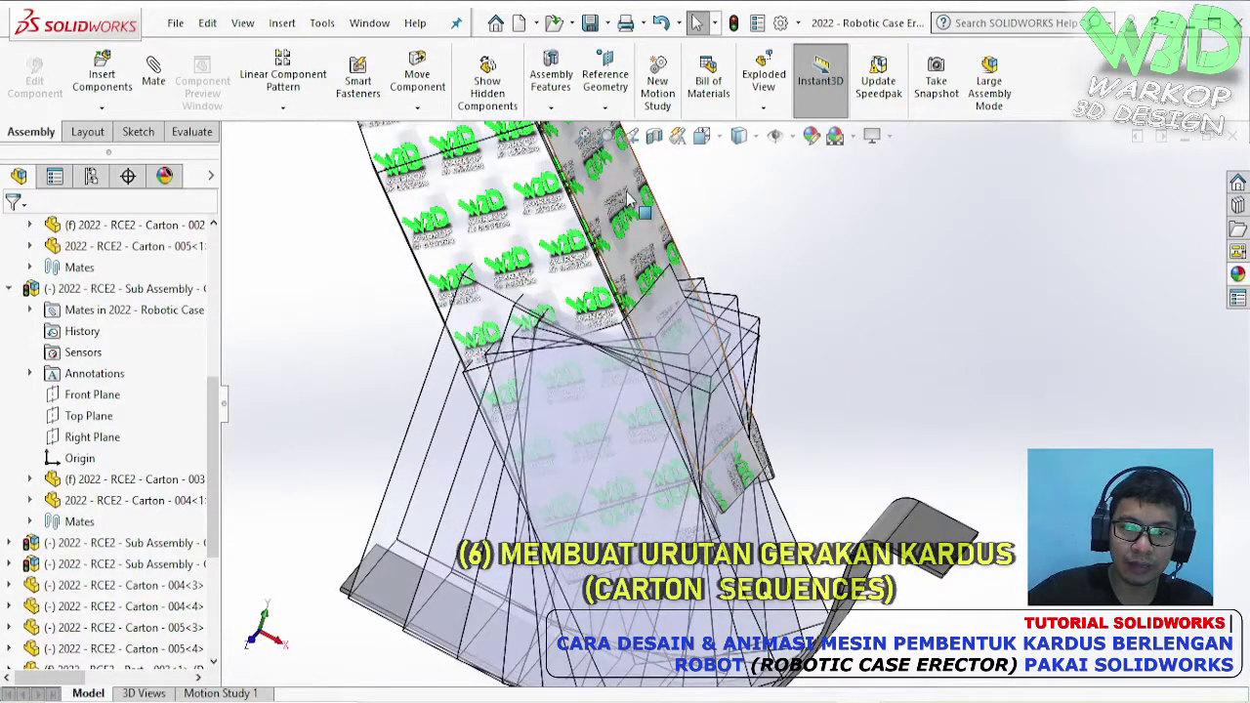
- Add a coincident mate between the carton's large front panel face and the front face of the transparent reference carton
left_click(630, 200)
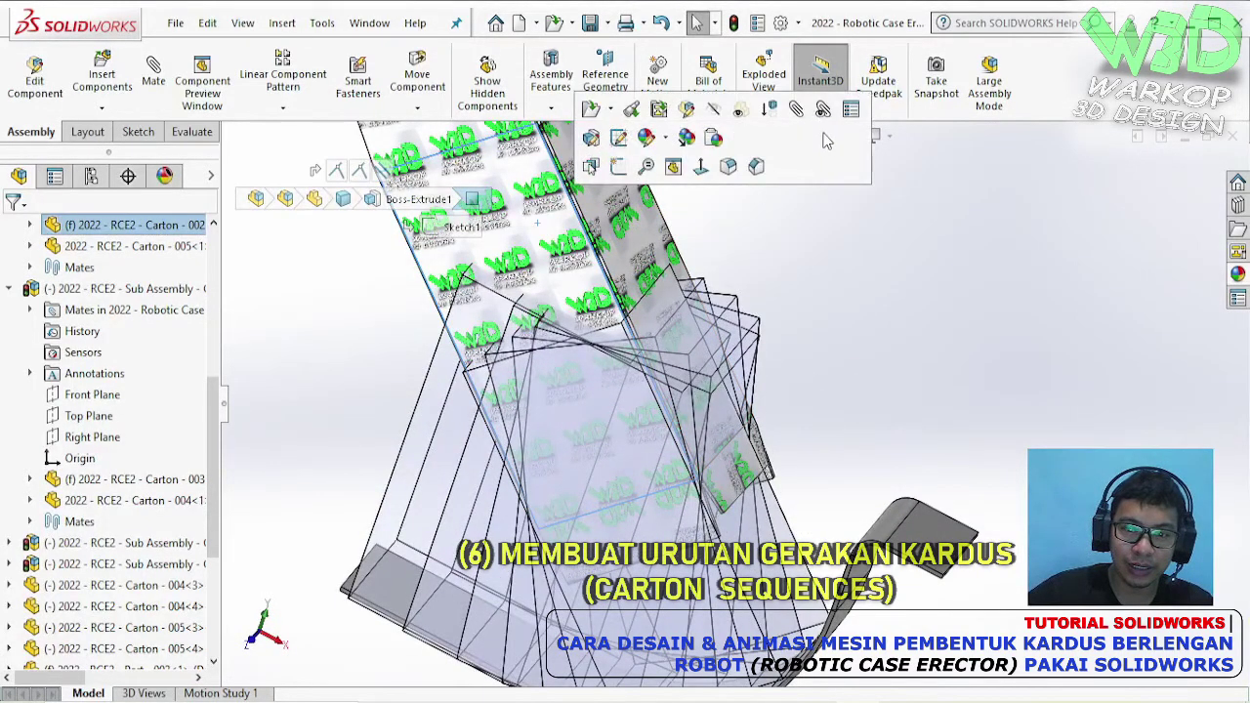
scroll(769, 645, "down", 5)
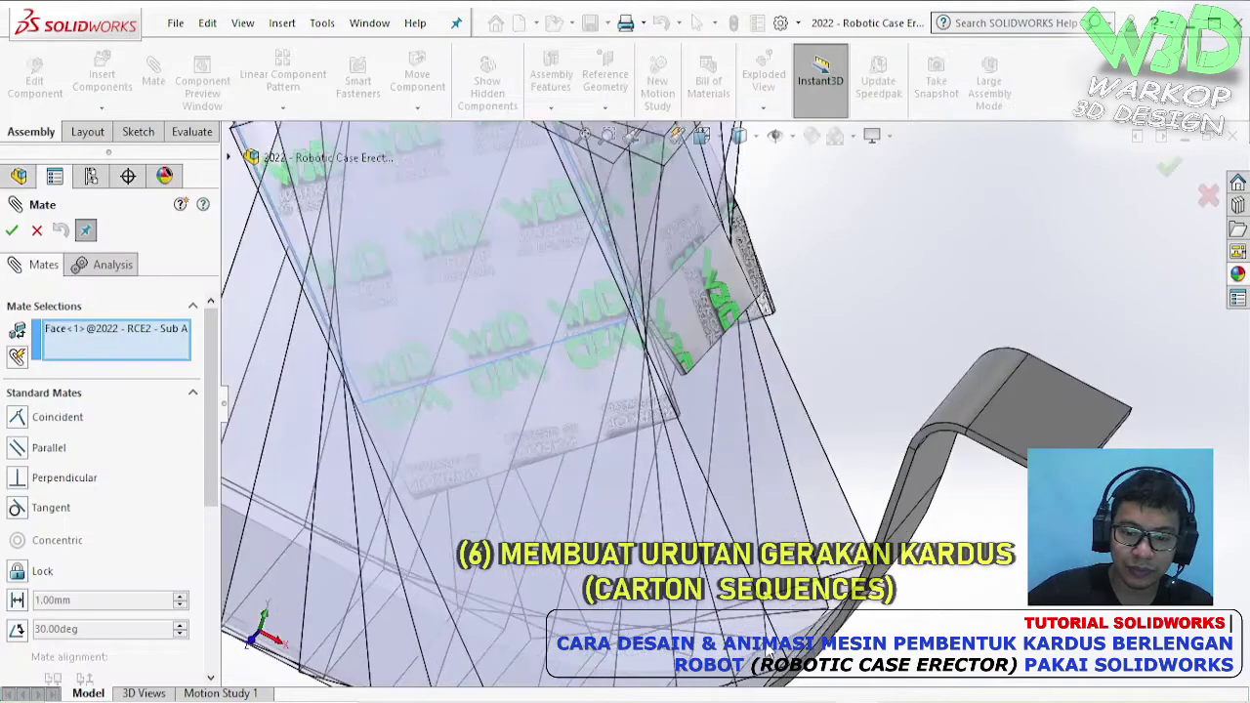
left_click(781, 607)
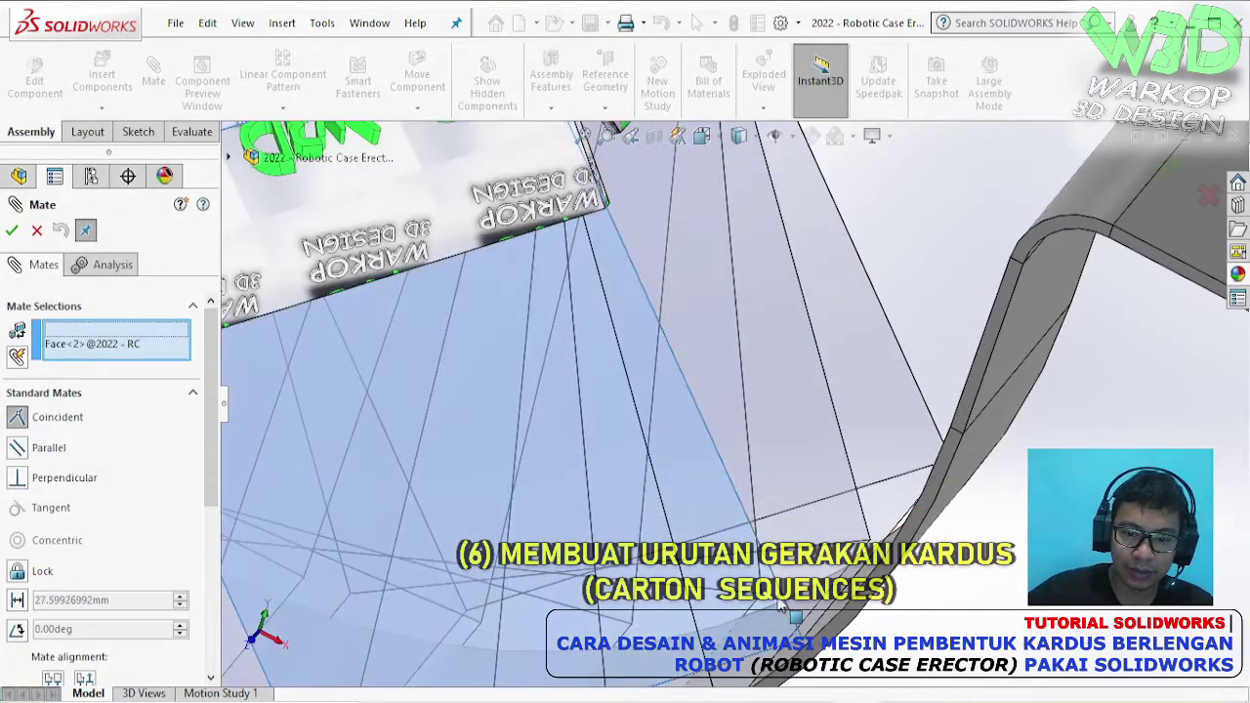
left_click(984, 630)
- Add a coincident mate between the Carton - 003<1> face and the reference carton's side face, and test the carton's remaining movement
middle_click_drag(753, 357, 557, 277)
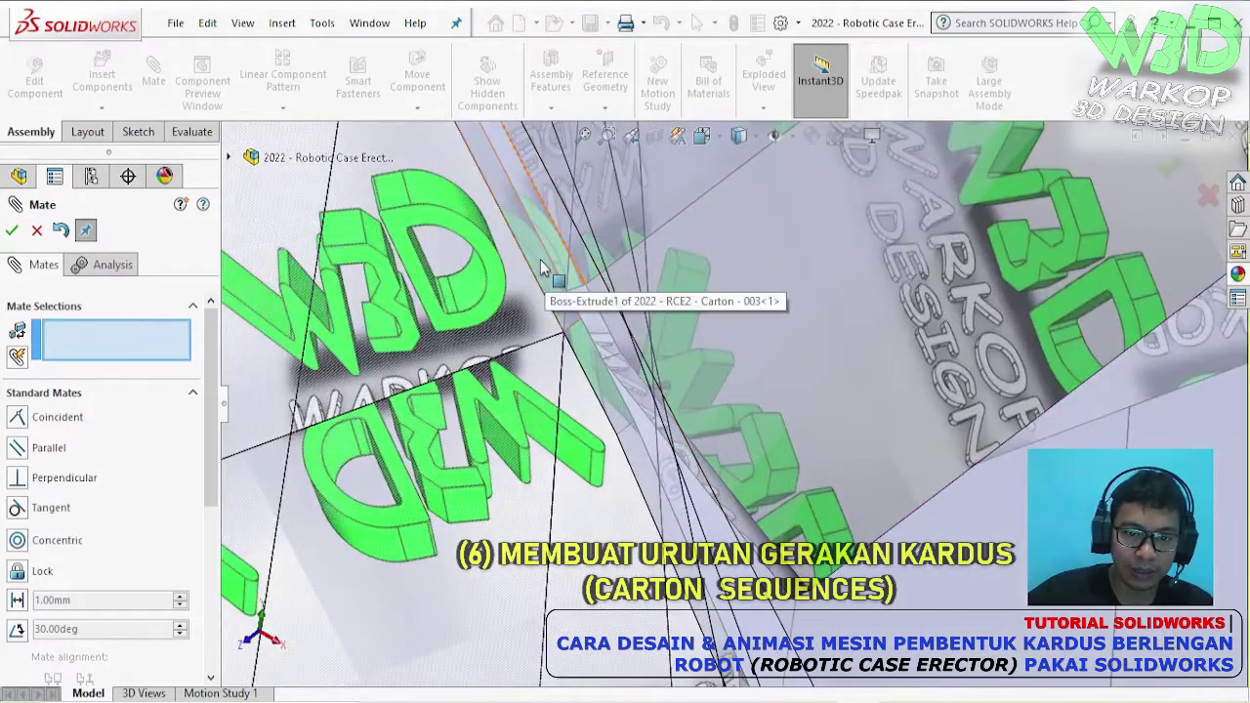
left_click(542, 268)
scroll(875, 535, "up", 5)
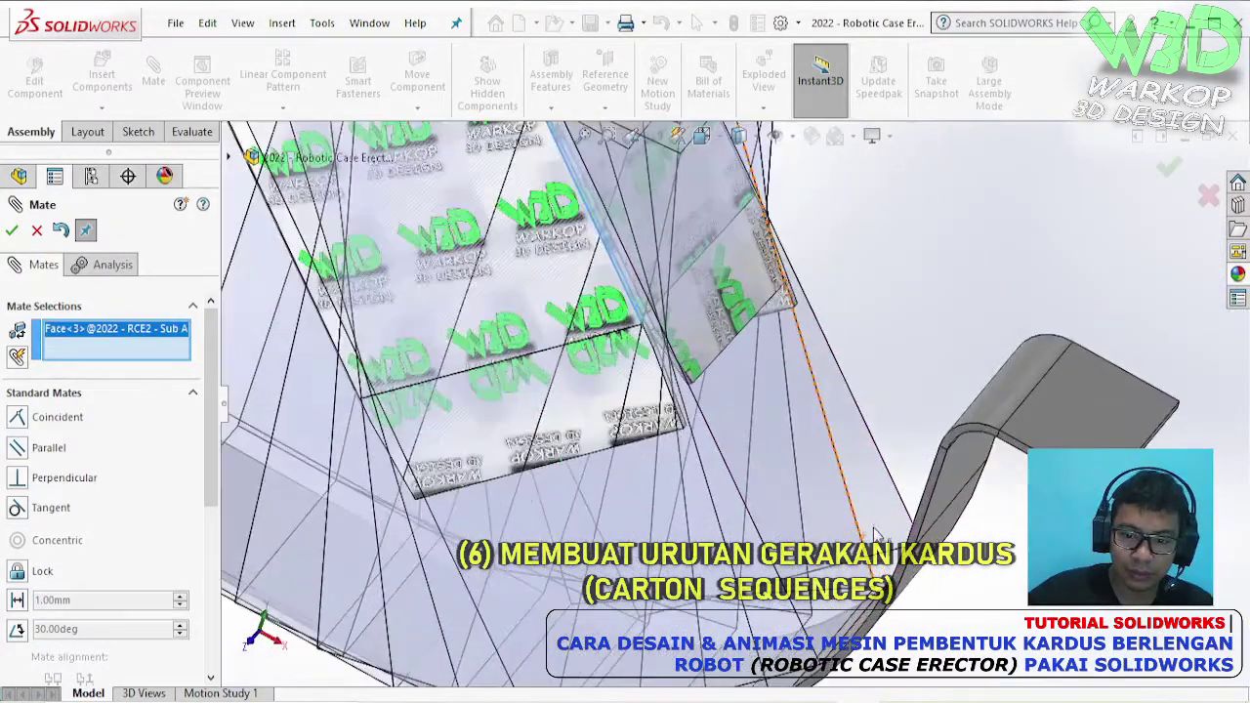
left_click(883, 508)
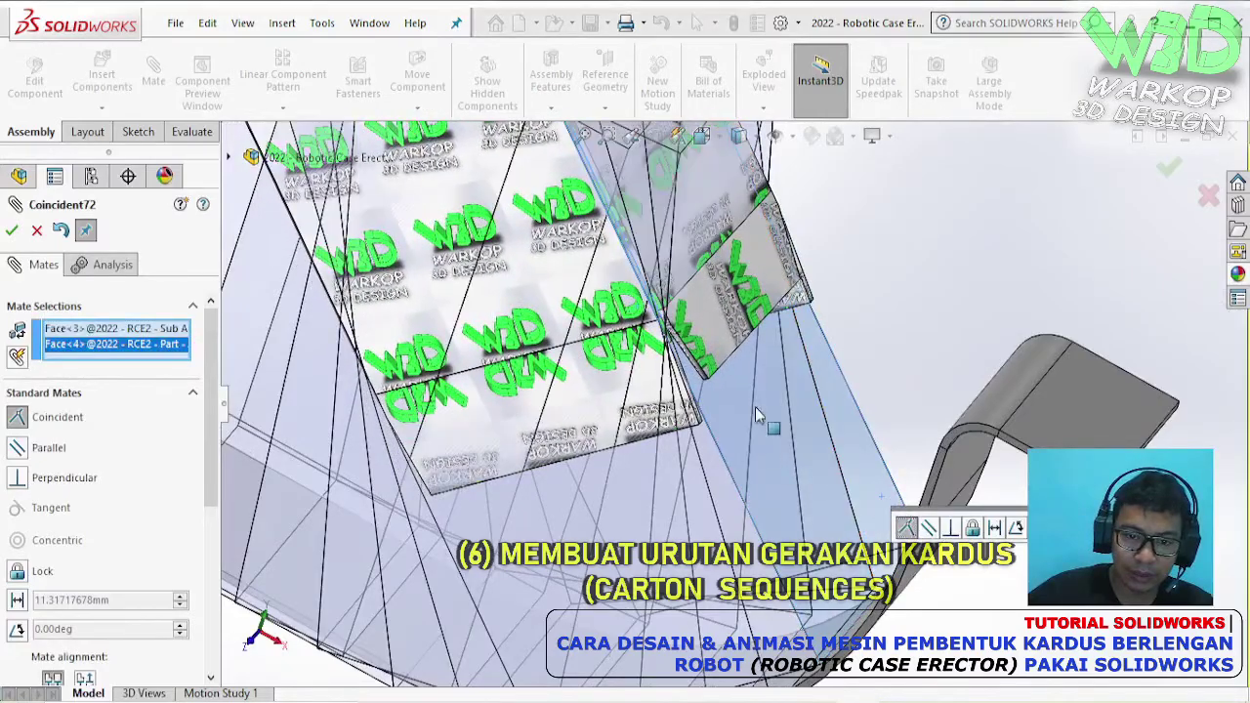
scroll(435, 361, "down", 6)
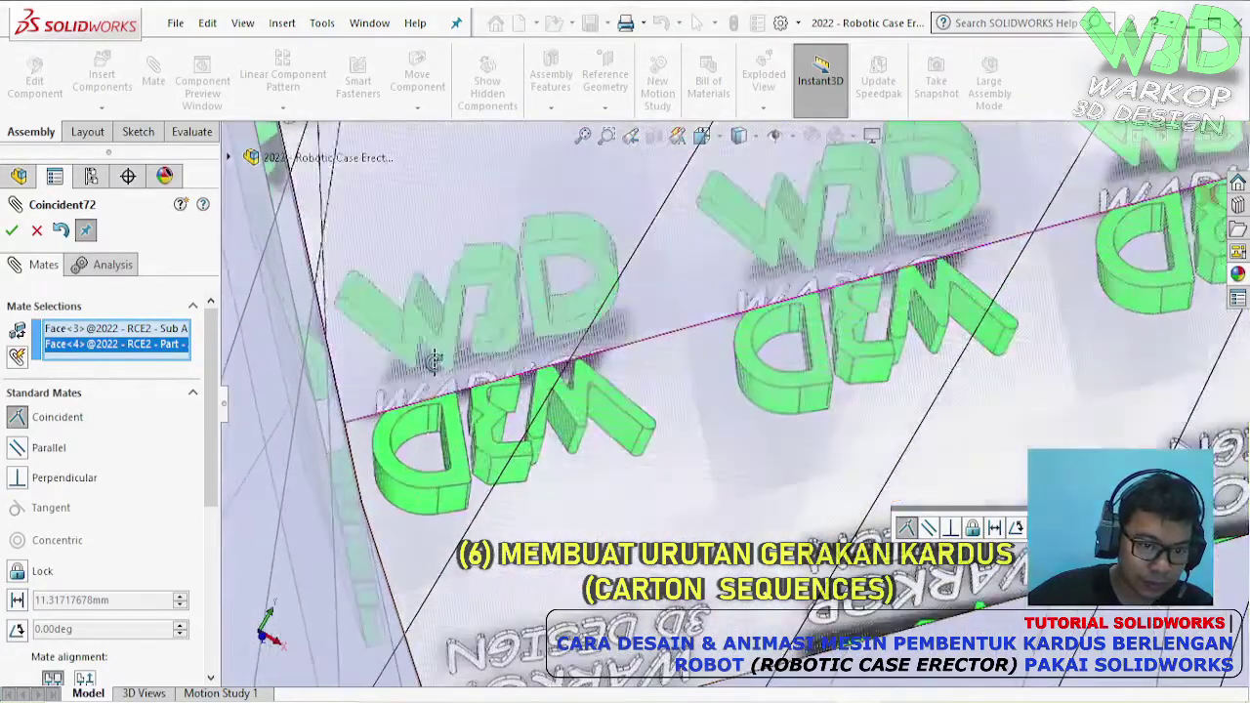
scroll(434, 361, "up", 5)
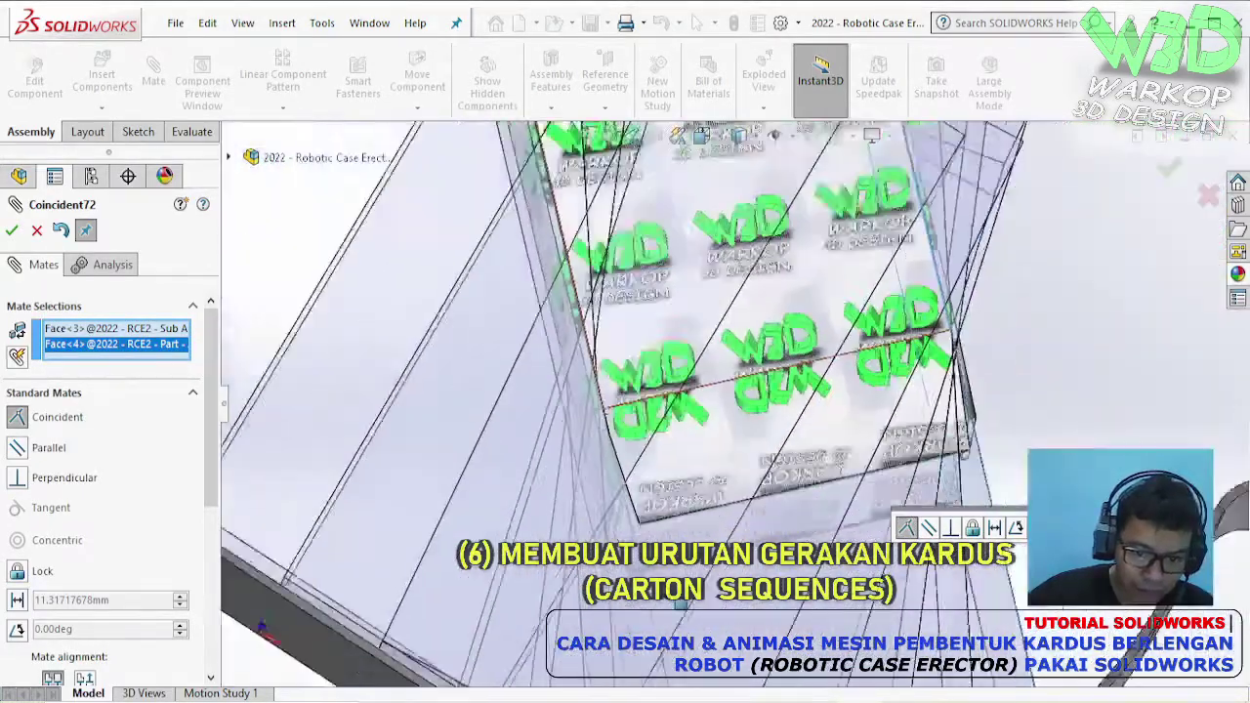
scroll(667, 400, "down", 4)
middle_click_drag(666, 400, 691, 510)
key("Return")
scroll(901, 293, "up", 5)
middle_click_drag(901, 292, 838, 283)
left_click_drag(838, 284, 949, 334)
middle_click_drag(950, 334, 987, 385)
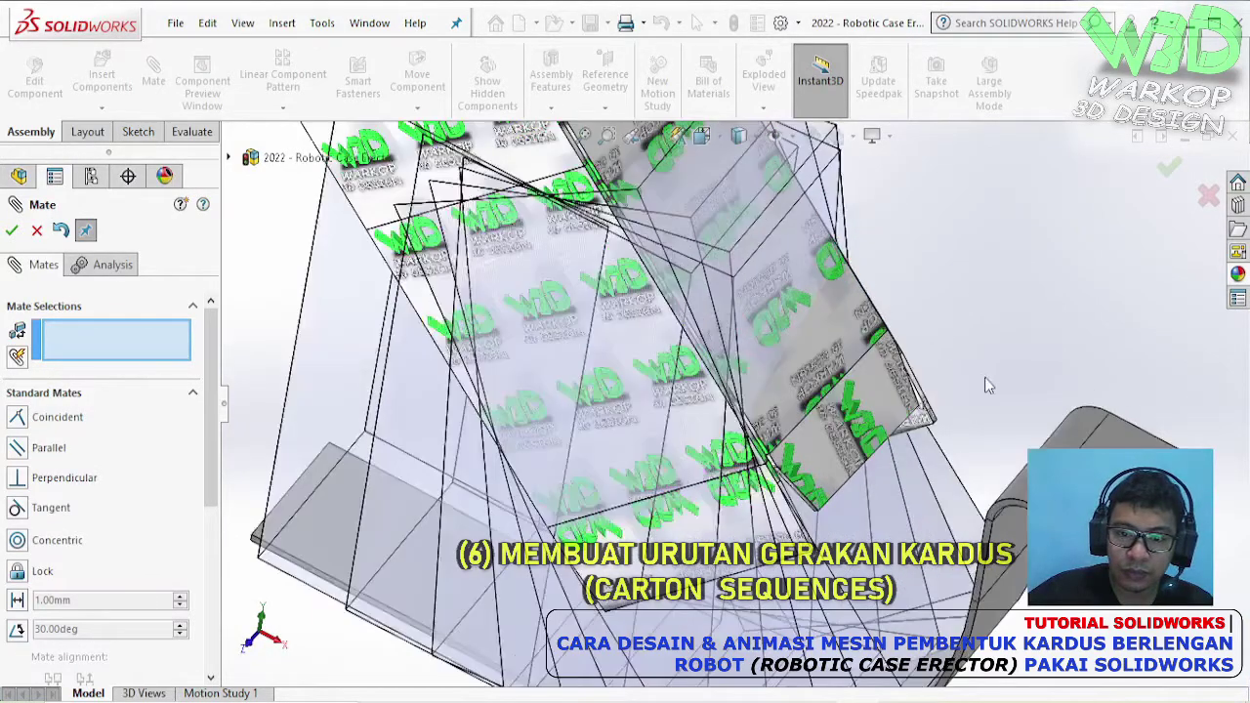
- Add a parallel mate between the carton's side panel and the side face of the reference carton
left_click(823, 346)
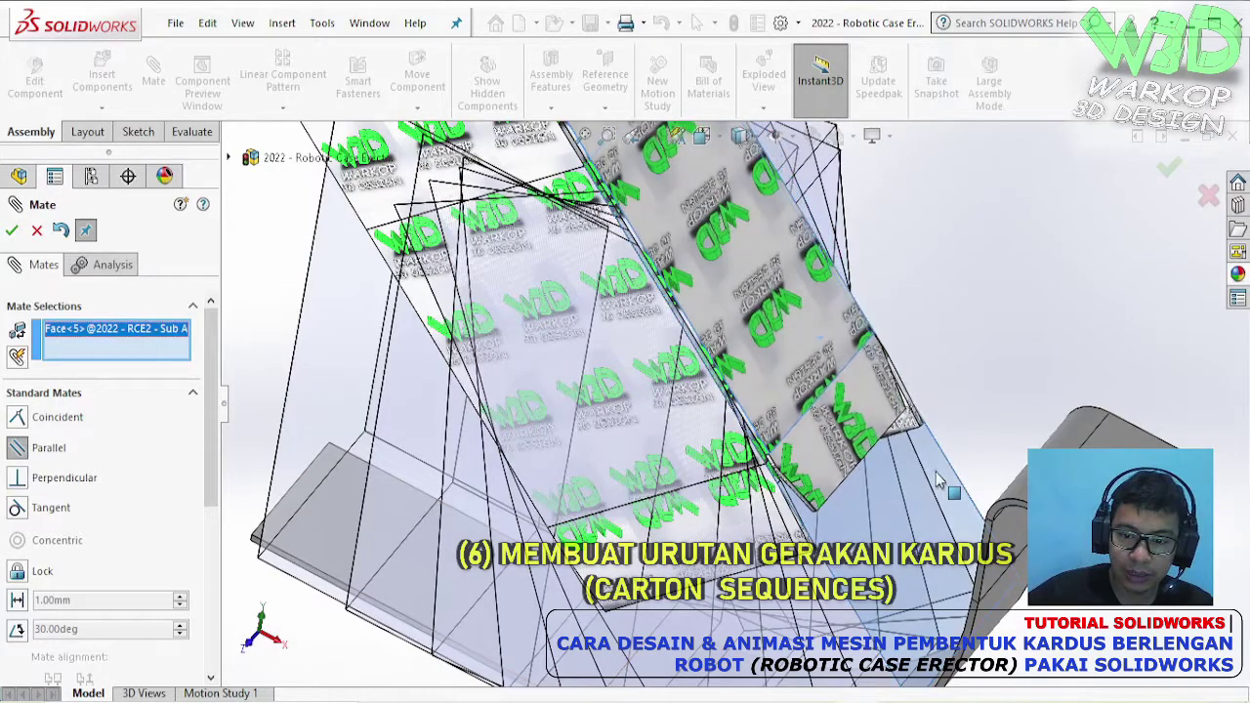
left_click(963, 482)
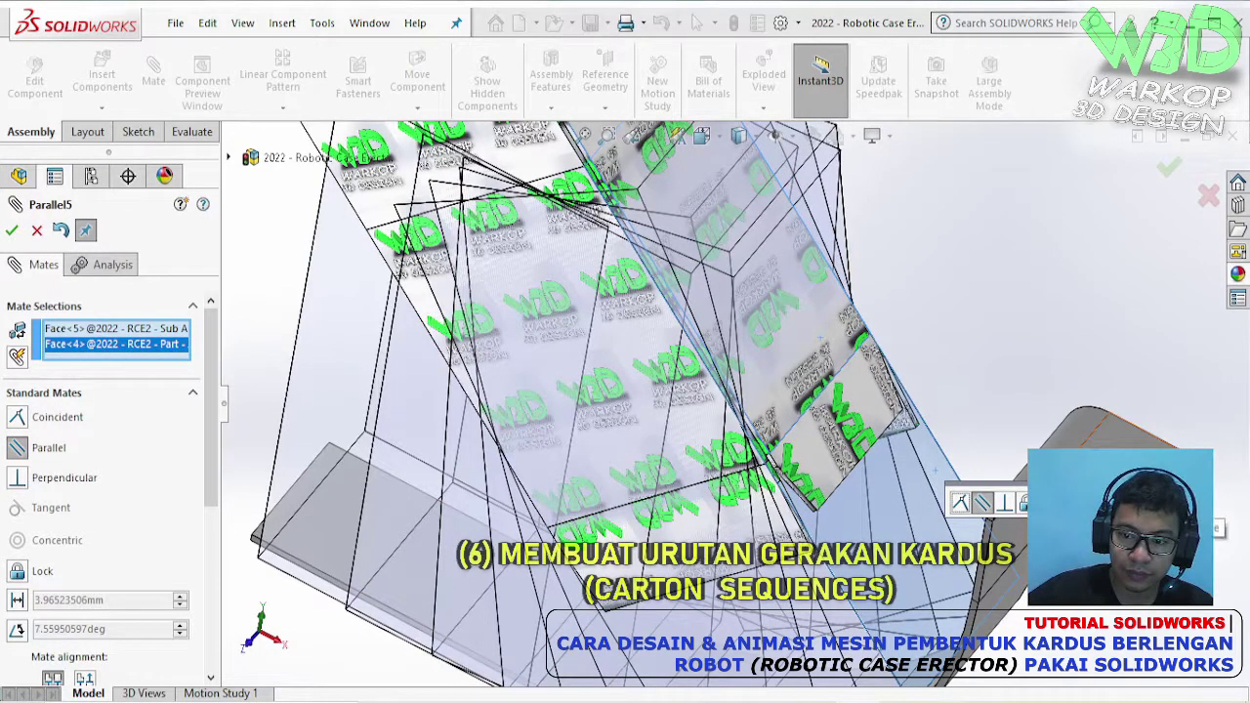
left_click(960, 502)
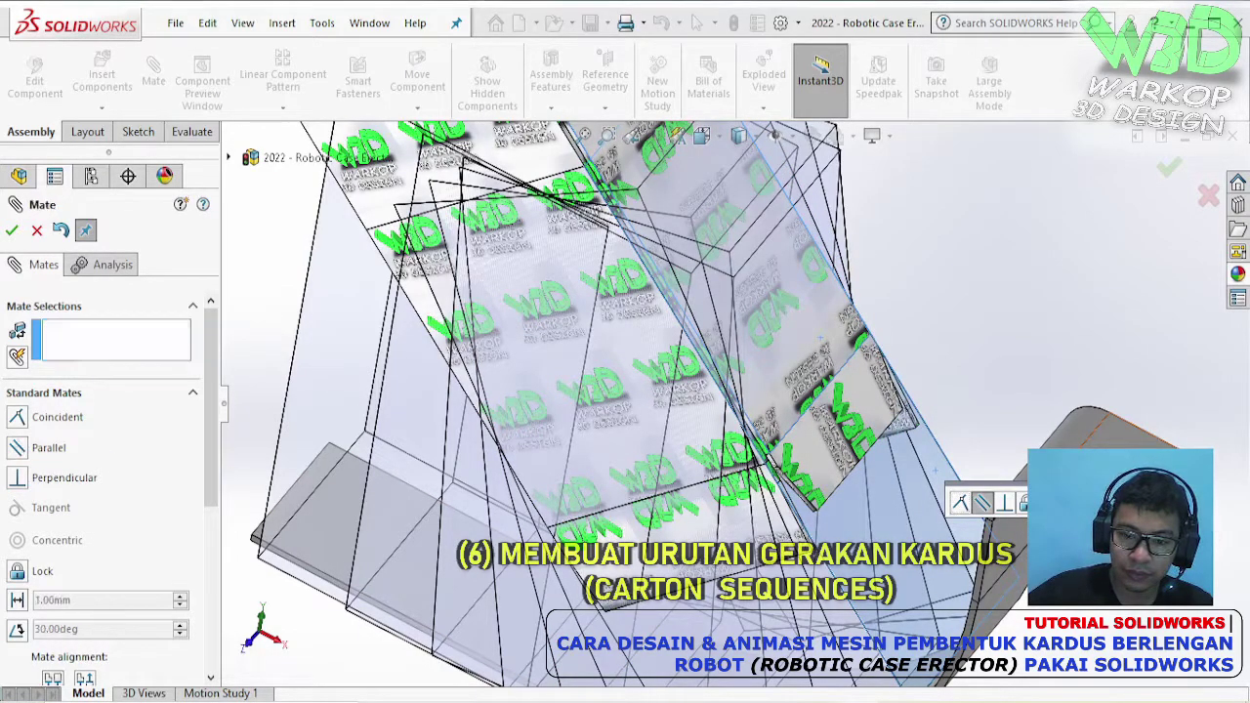
- Add parallel mates aligning the lower front flap with the front panel and the lower side flap with its side panel
left_click(20, 449)
left_click(635, 459)
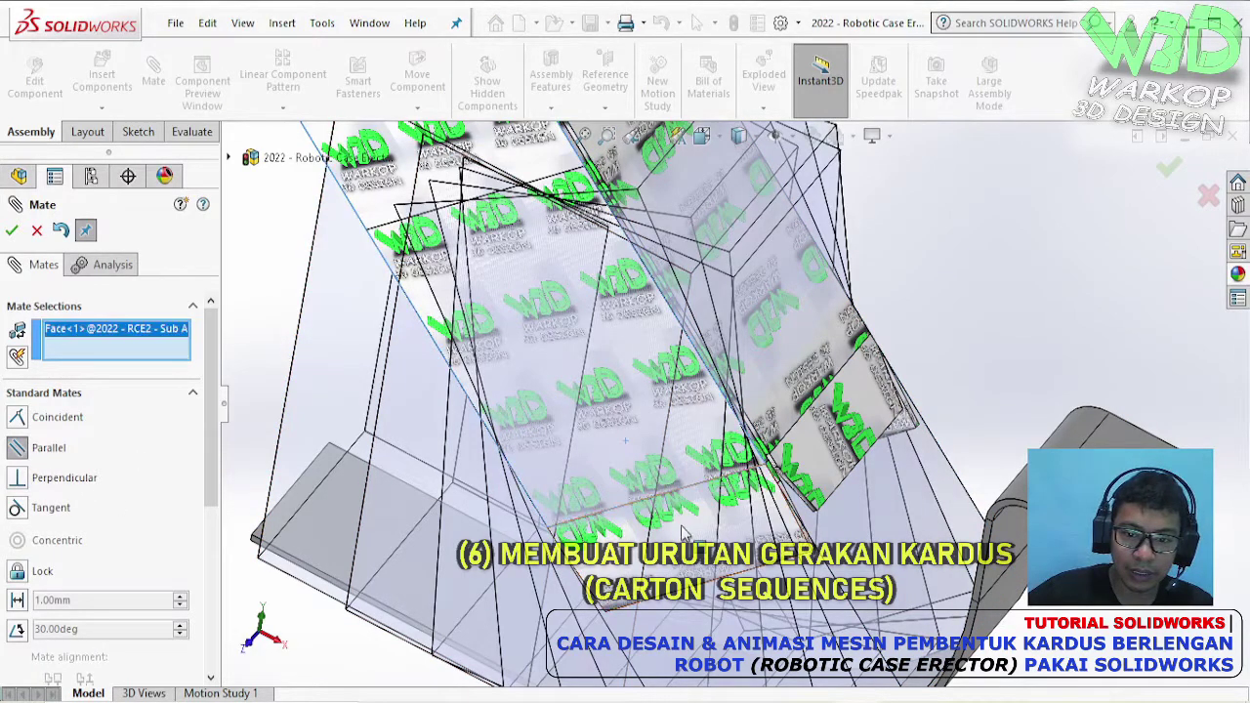
left_click(689, 535)
left_click(896, 574)
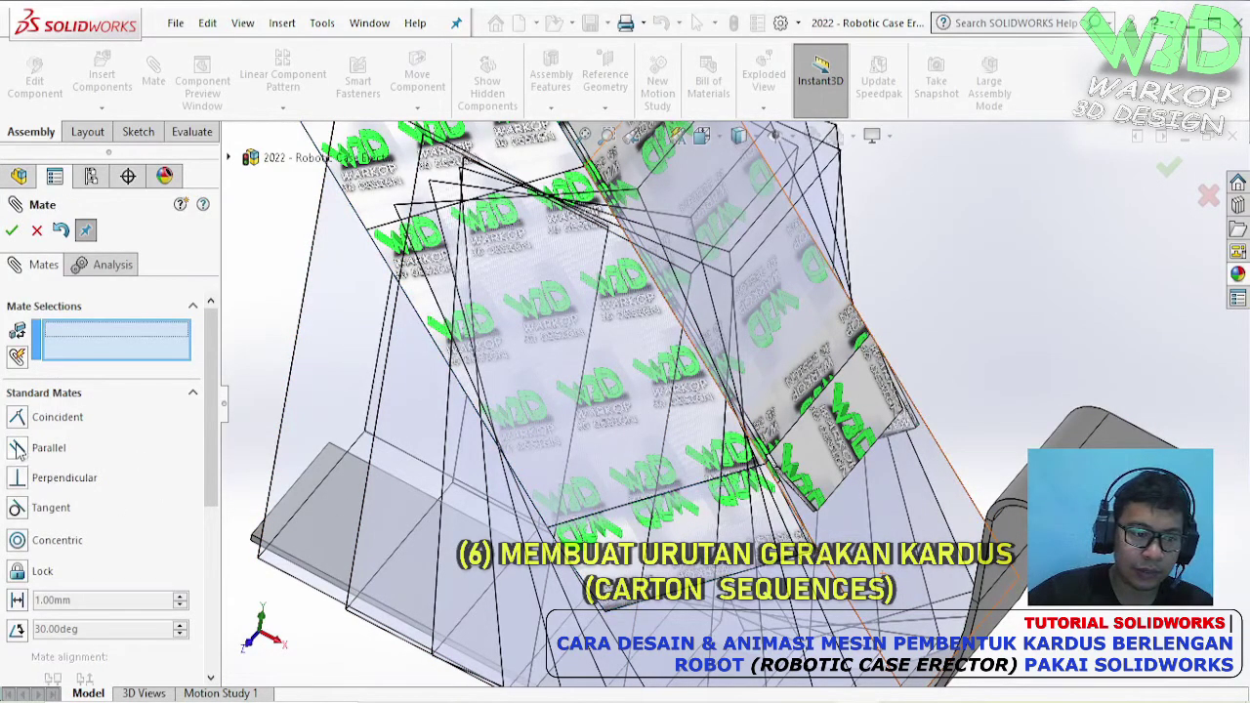
left_click(836, 381)
left_click(852, 398)
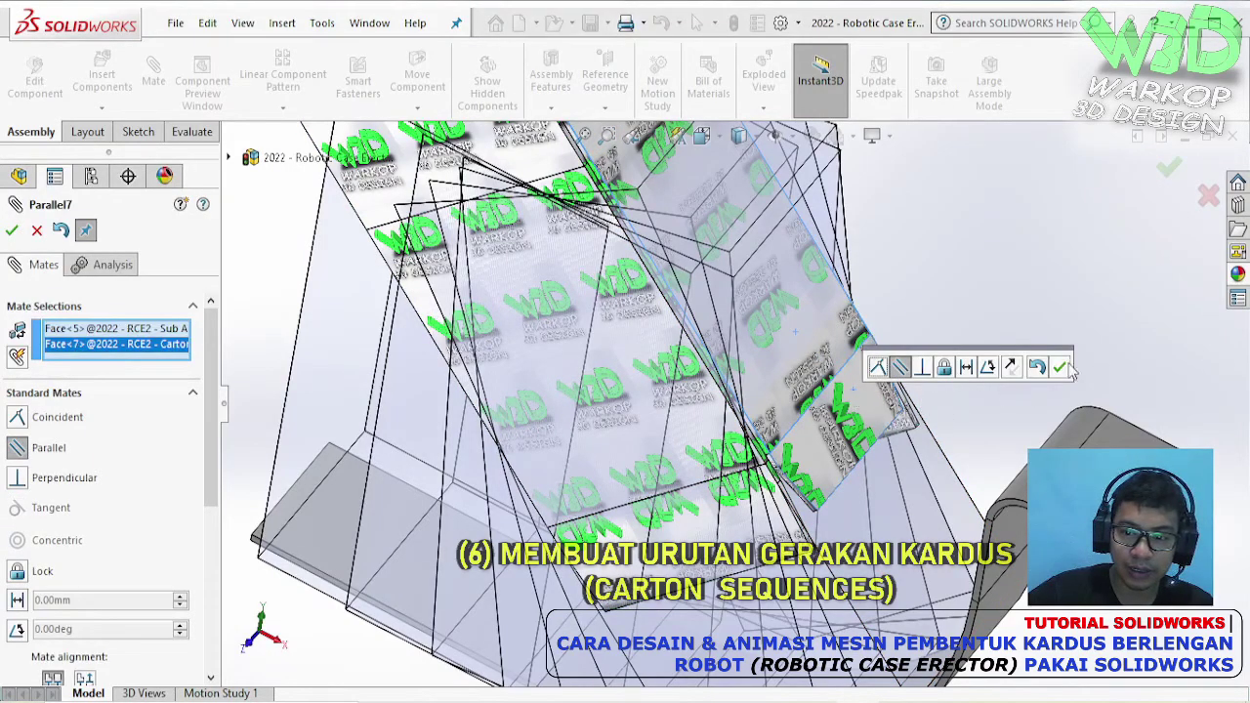
left_click(1067, 368)
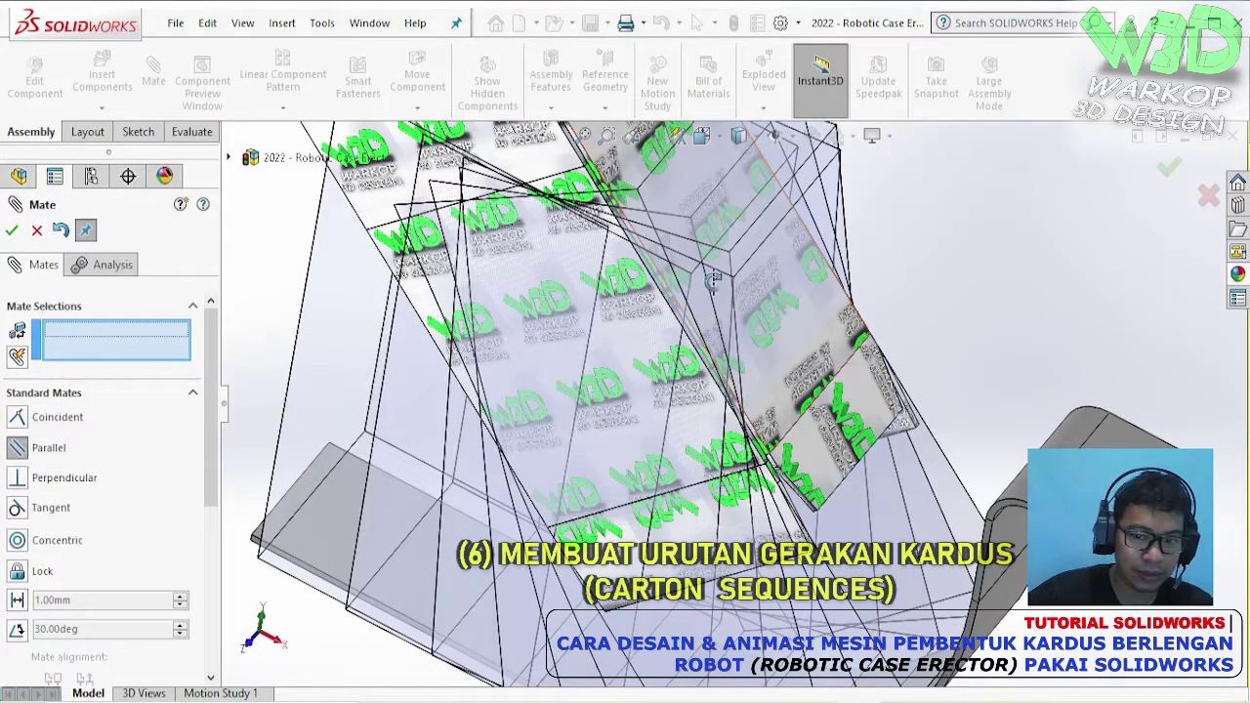
- Add parallel mates aligning the remaining two lower flaps with their adjoining carton panels, and finish mating
middle_click_drag(849, 420, 838, 346)
left_click(838, 346)
left_click(989, 378)
left_click(1193, 346)
middle_click_drag(593, 386, 778, 357)
left_click(740, 435)
left_click(787, 398)
left_click(984, 363)
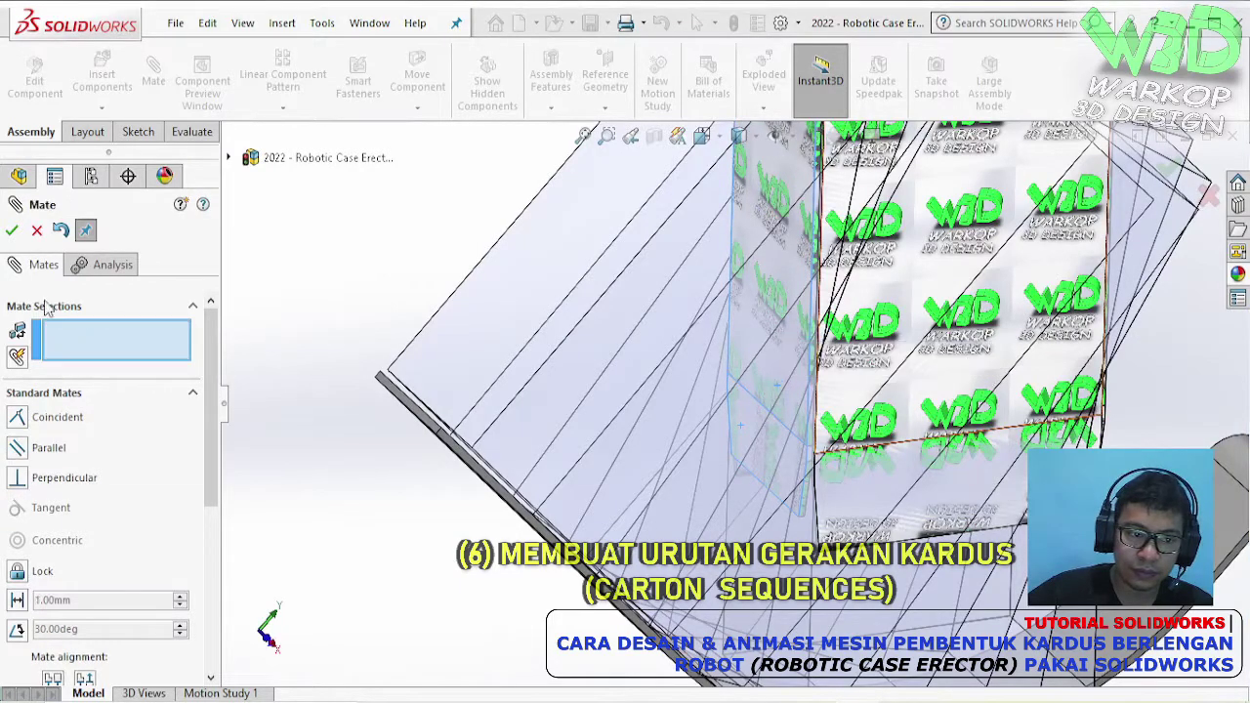
key("Escape")
- Move the carton along its remaining free directions to place it above the curved guide
middle_click_drag(742, 410, 830, 420)
left_click_drag(830, 420, 855, 413)
scroll(1000, 574, "down", 3)
left_click(998, 574)
mouse_move(754, 283)
left_mouse_down()
mouse_move(753, 295)
mouse_move(743, 262)
left_mouse_up()
left_click(917, 310)
scroll(918, 311, "up", 1)
scroll(918, 310, "up", 2)
left_click_drag(707, 332, 710, 332)
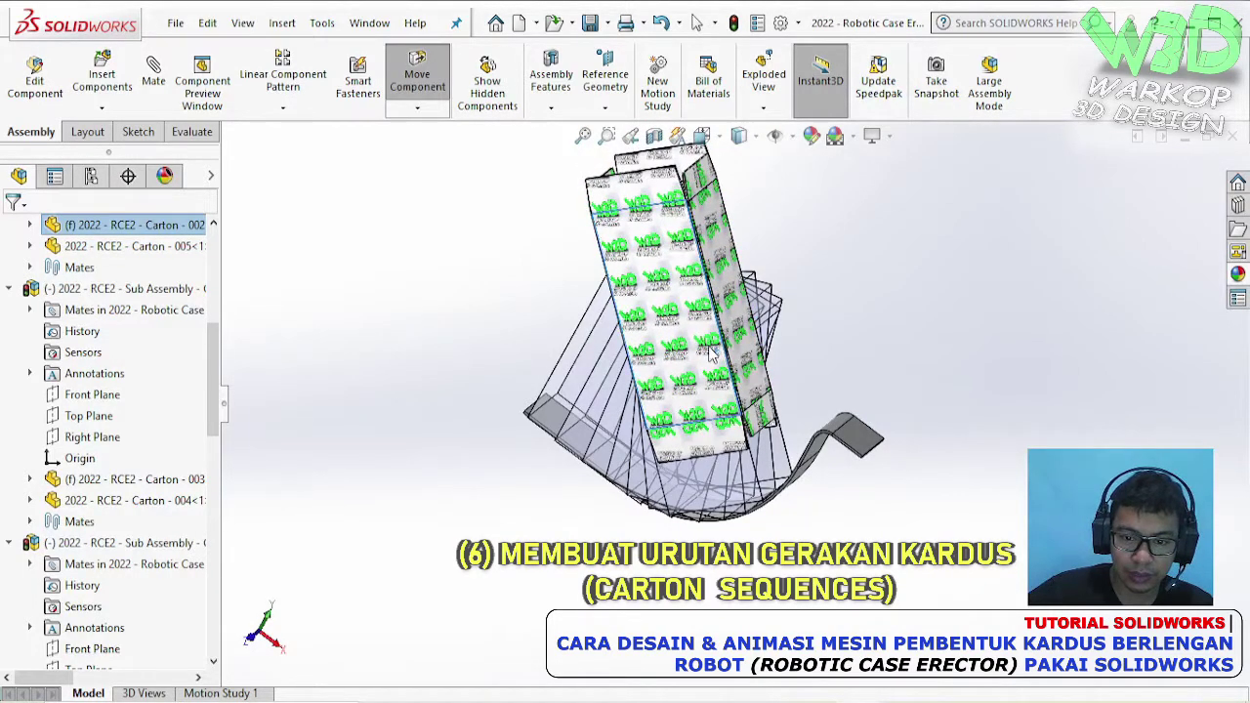
left_click_drag(709, 349, 709, 348)
key("Escape")
- Add a distance mate between the lower side flap's edge face and the end face of the reference carton, and finish mating
scroll(723, 454, "down", 4)
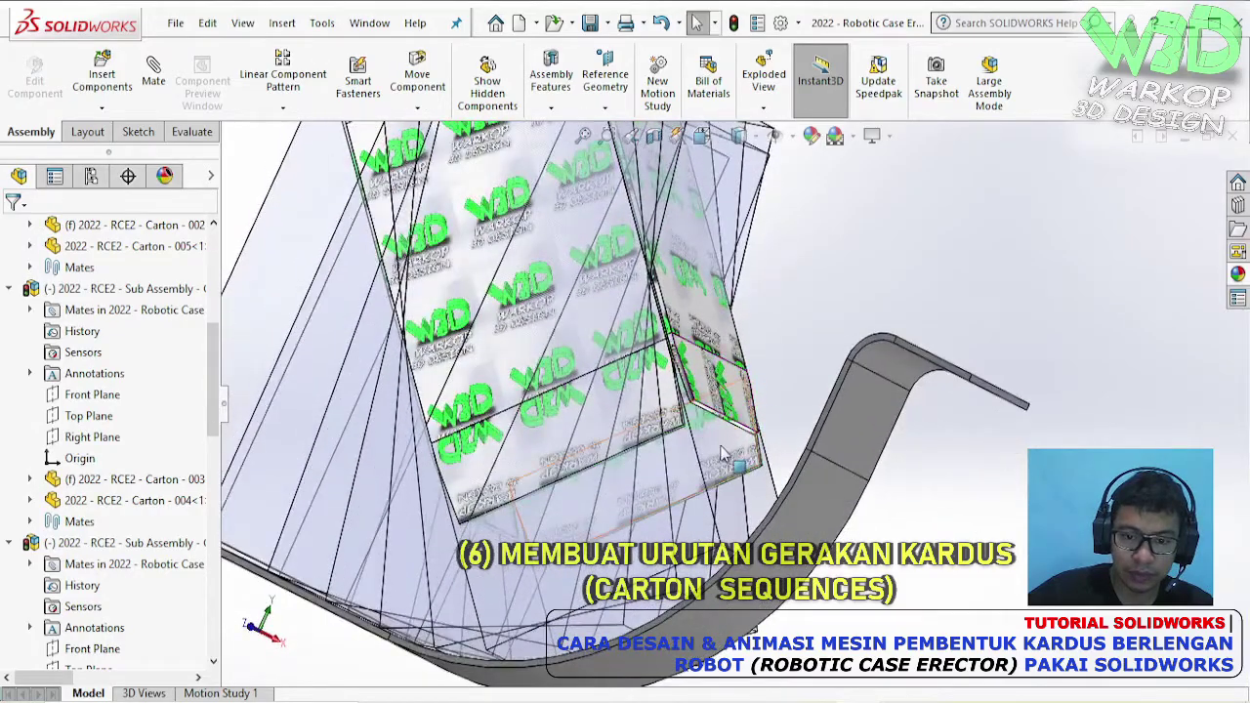
scroll(723, 454, "down", 6)
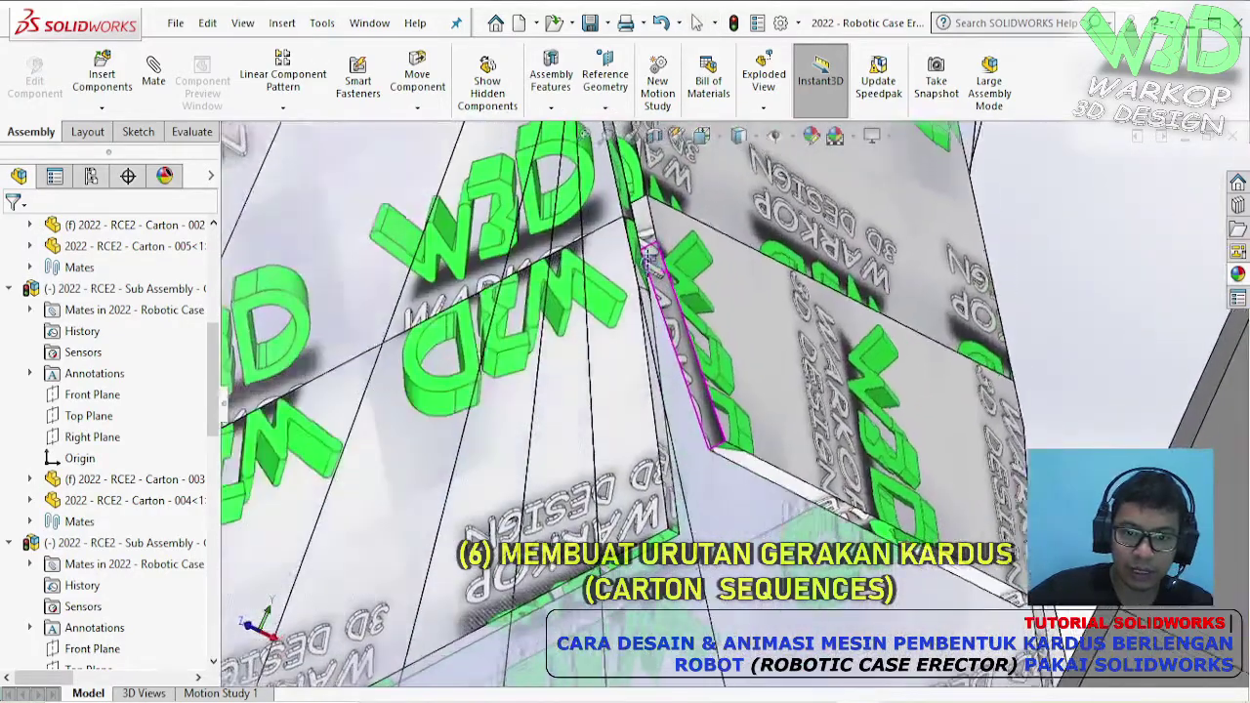
middle_click_drag(647, 254, 630, 138)
left_click(630, 134)
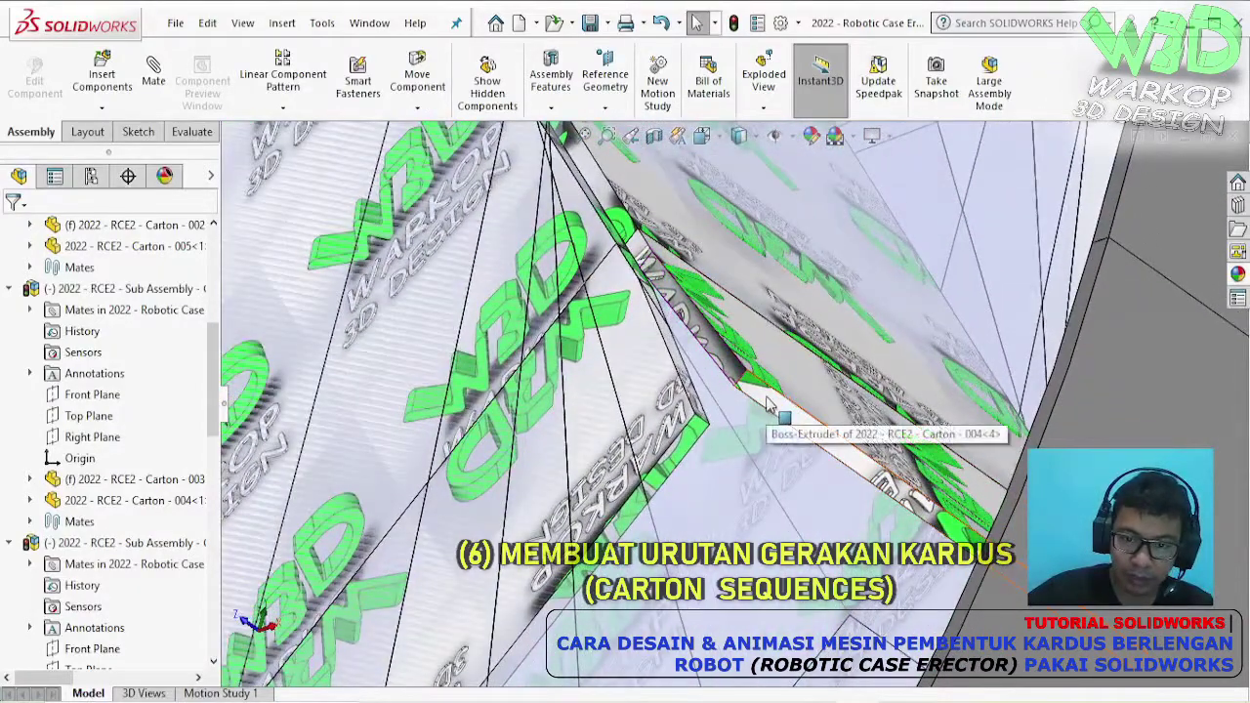
left_click(766, 405)
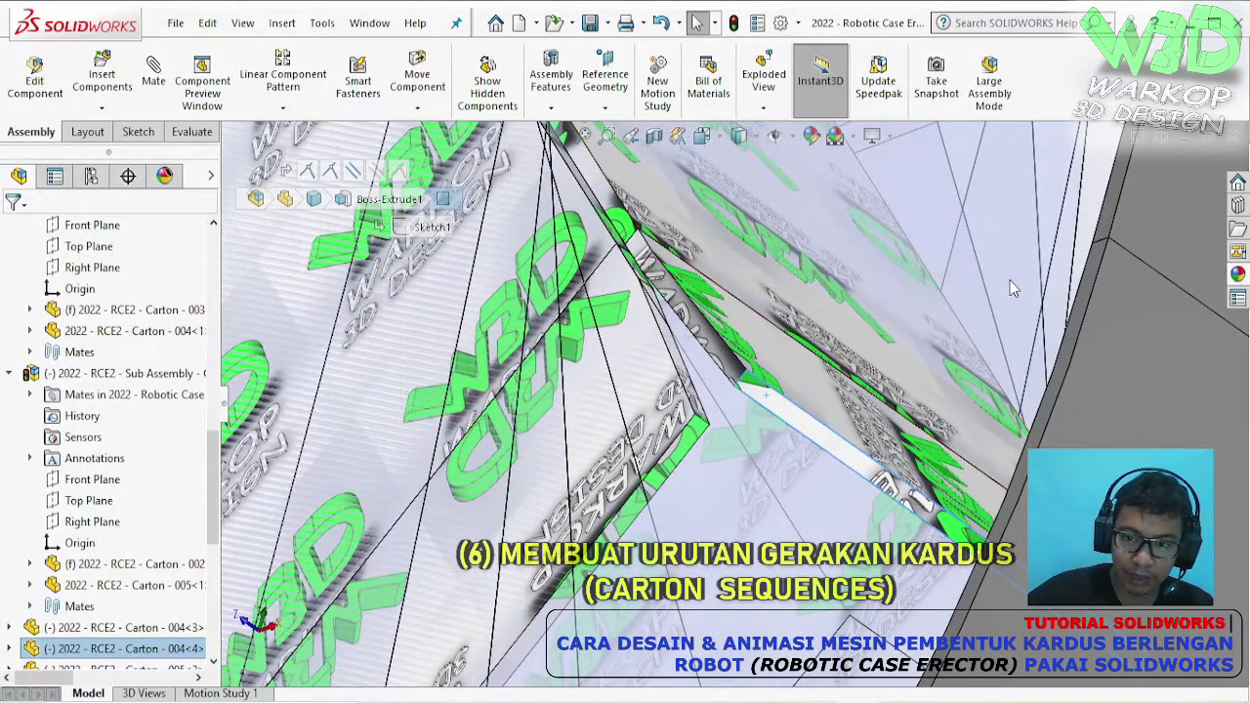
left_click(1012, 283)
middle_click_drag(798, 424, 981, 463)
left_click(981, 483)
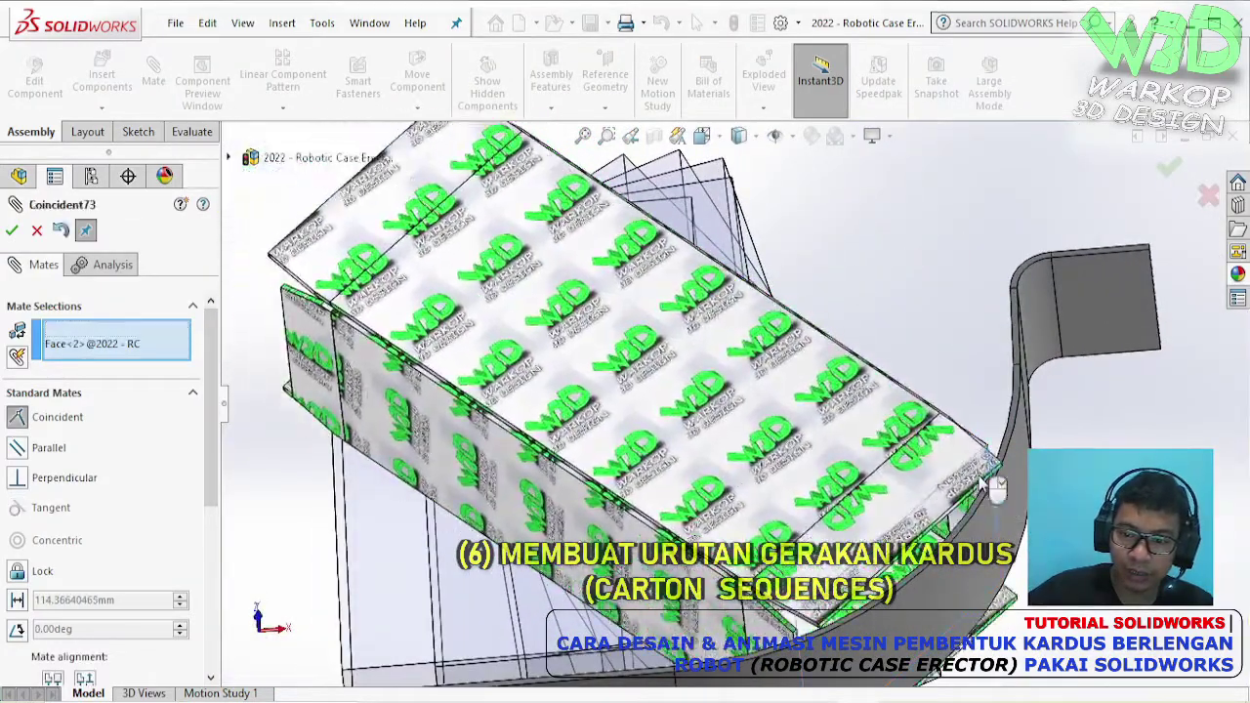
left_click(1004, 504)
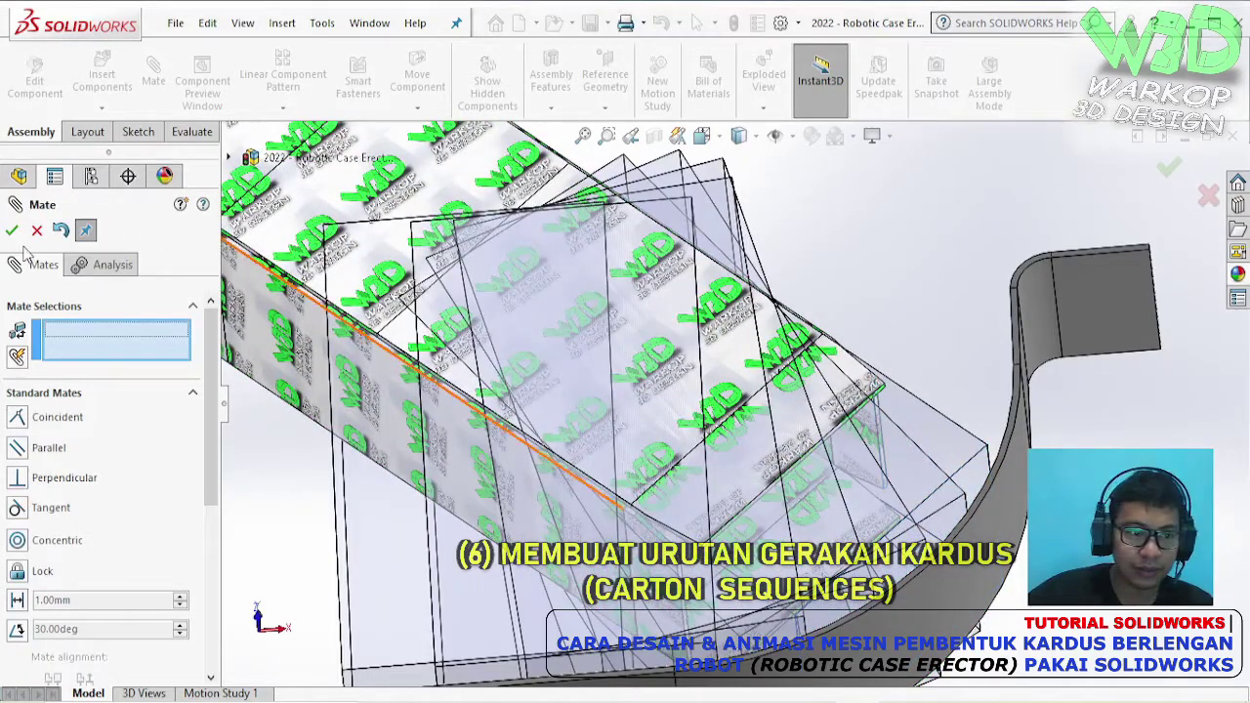
key("Escape")
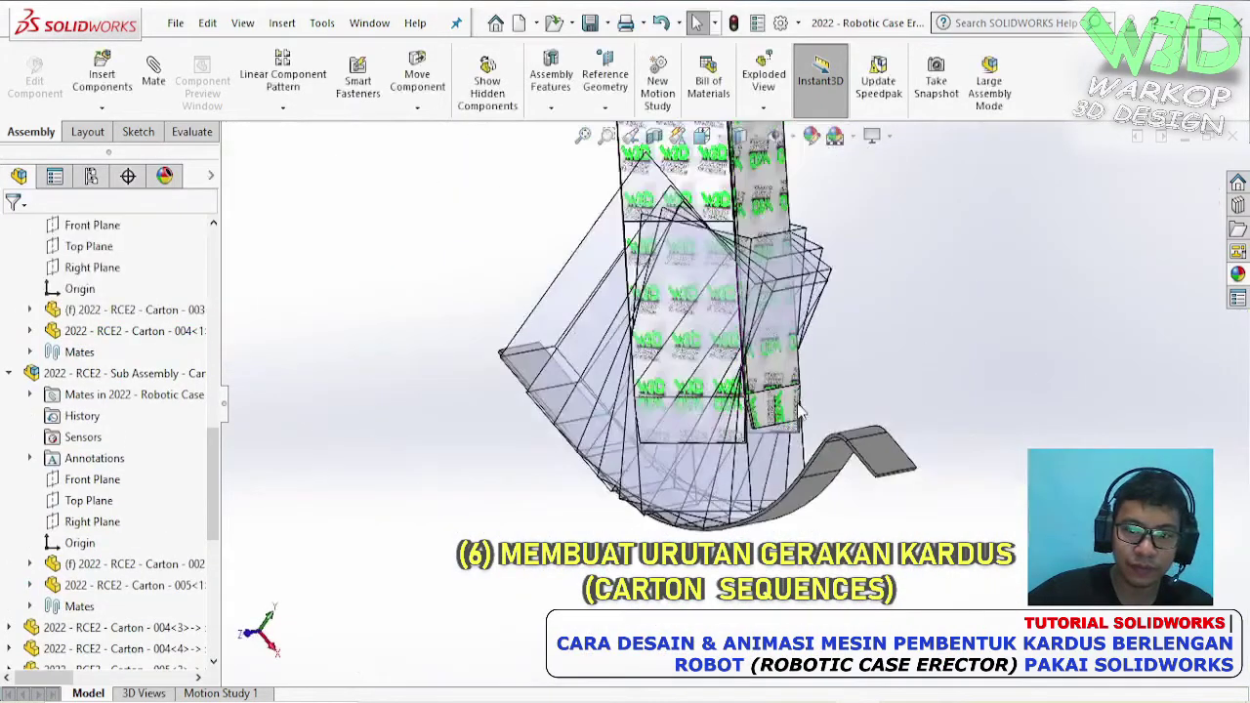
- Group the mates from Coincident71 to Distance8 into a new folder named Test 0 and place it before the Test 1 folder
left_click(719, 427)
scroll(119, 536, "down", 7)
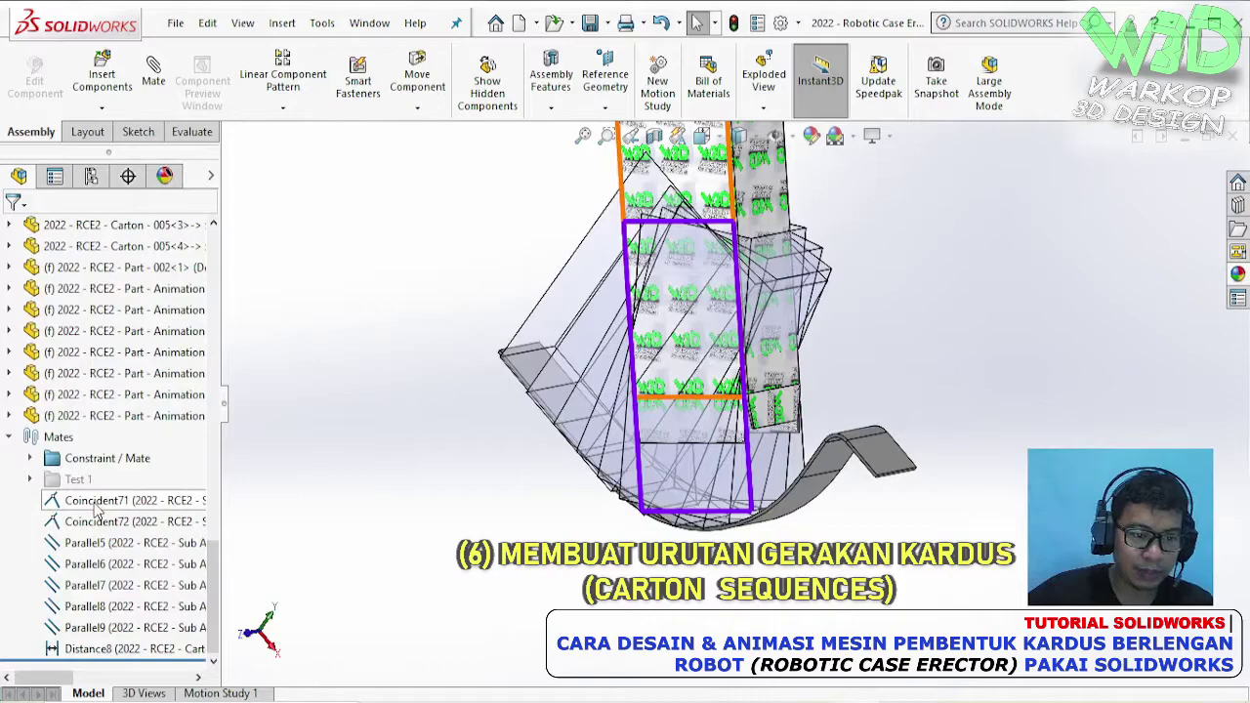
left_click(94, 504)
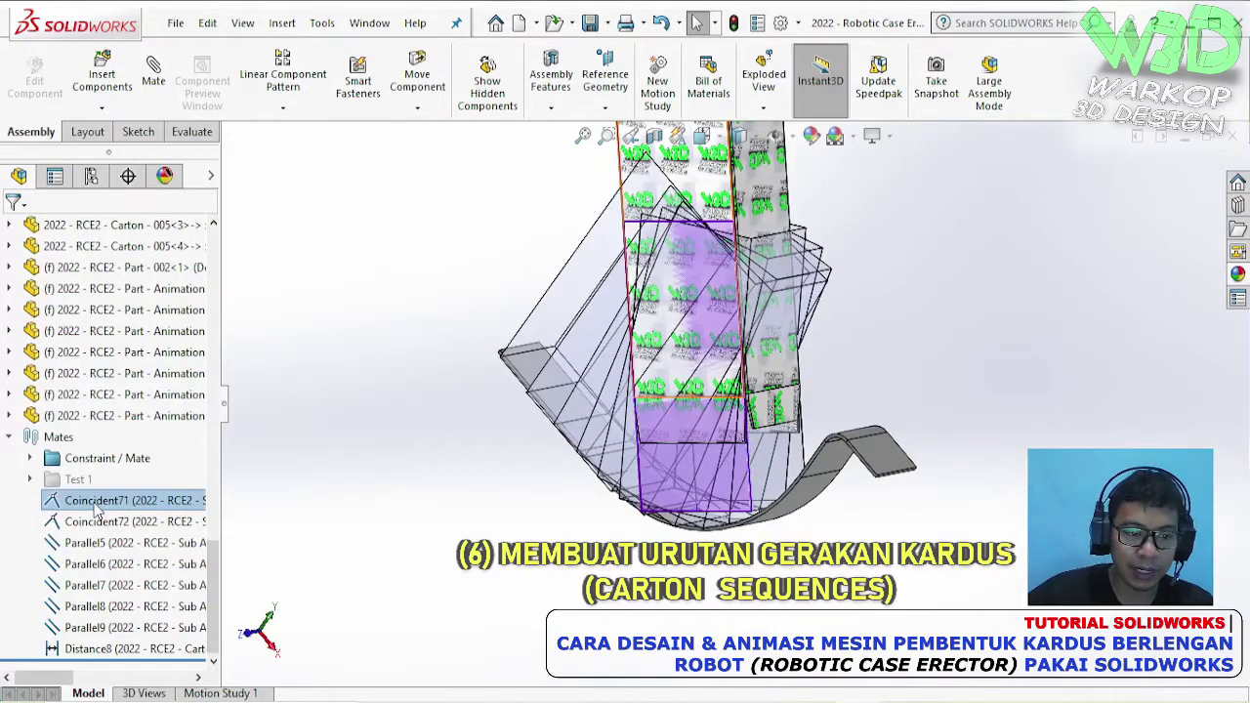
left_click(88, 651, "shift")
right_click(88, 651)
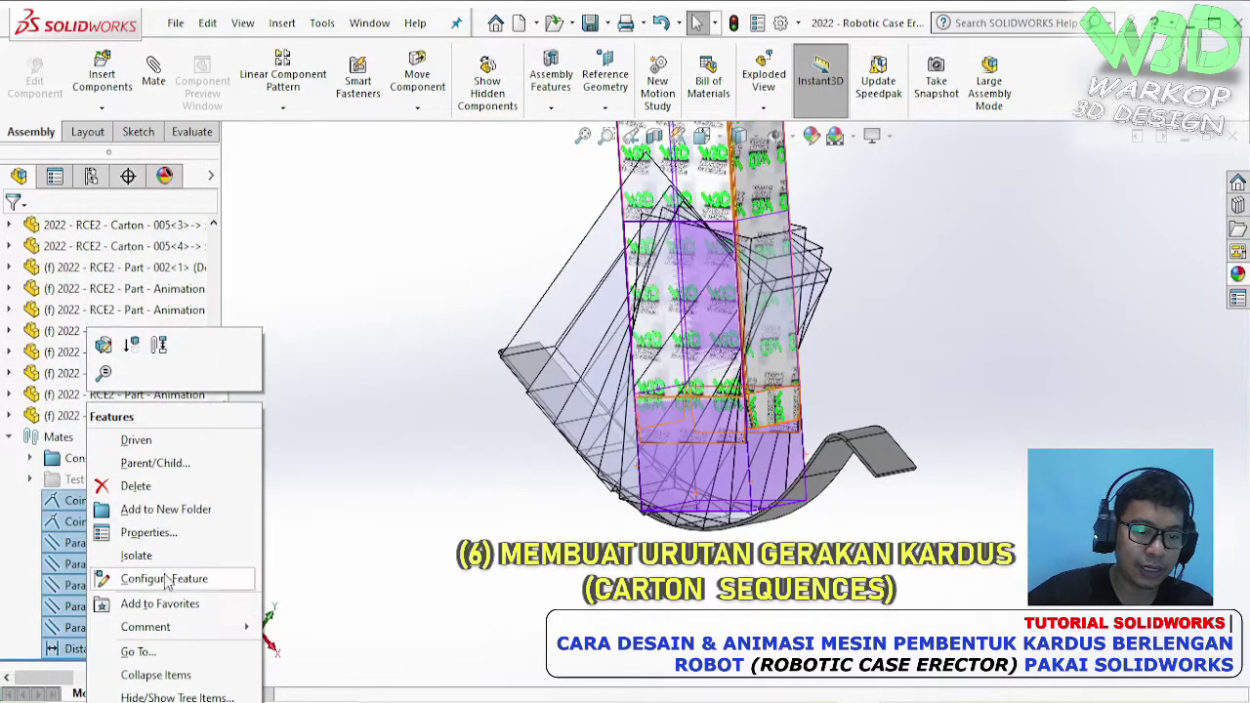
left_click(188, 510)
type("Test 0")
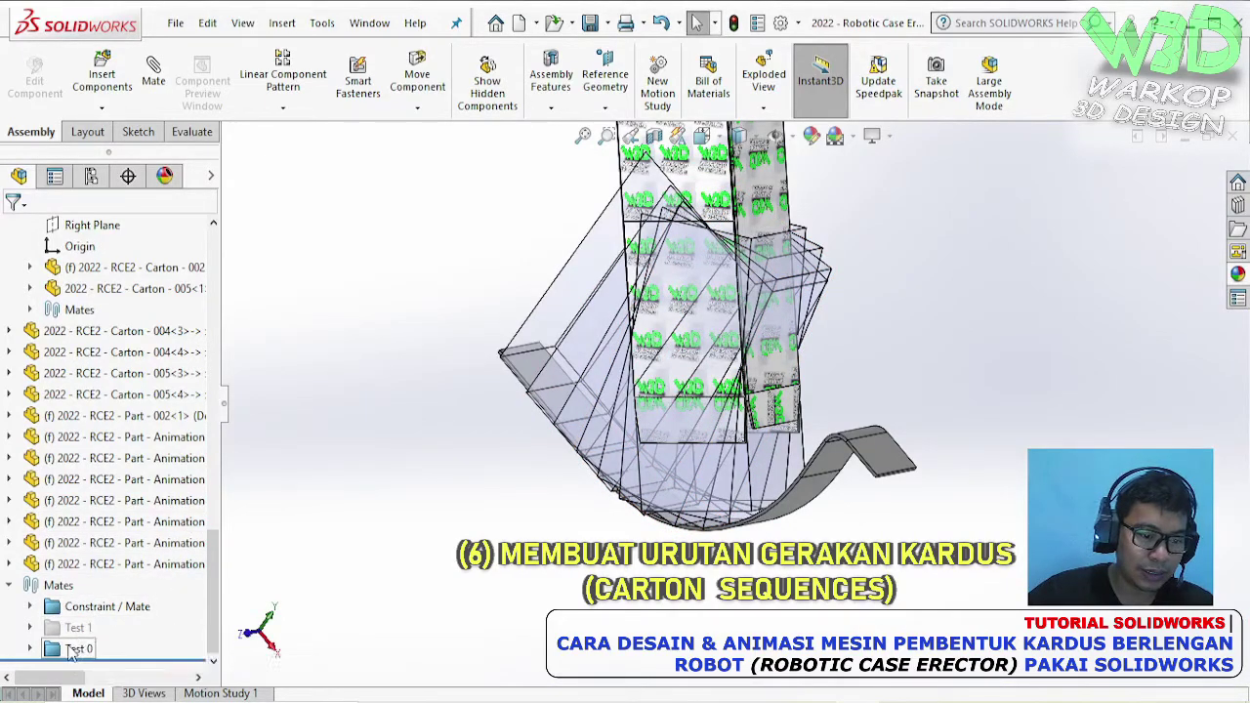
left_click_drag(64, 656, 48, 615)
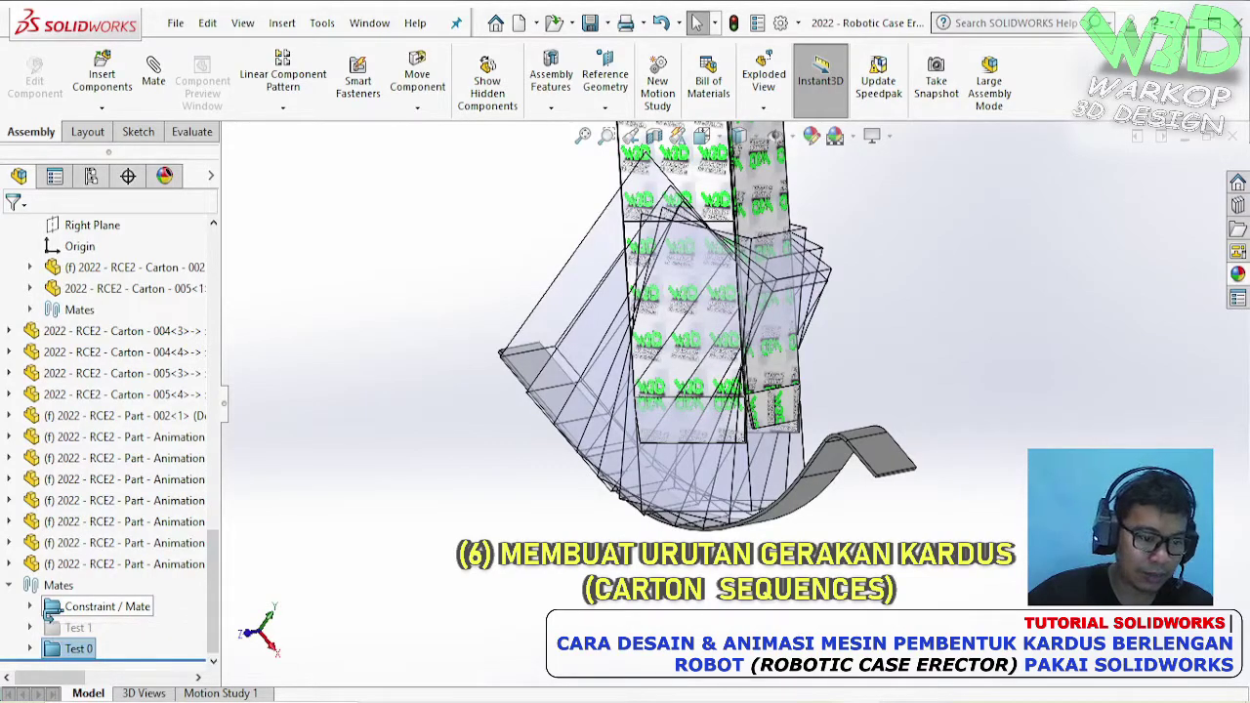
left_click_drag(48, 607, 83, 639)
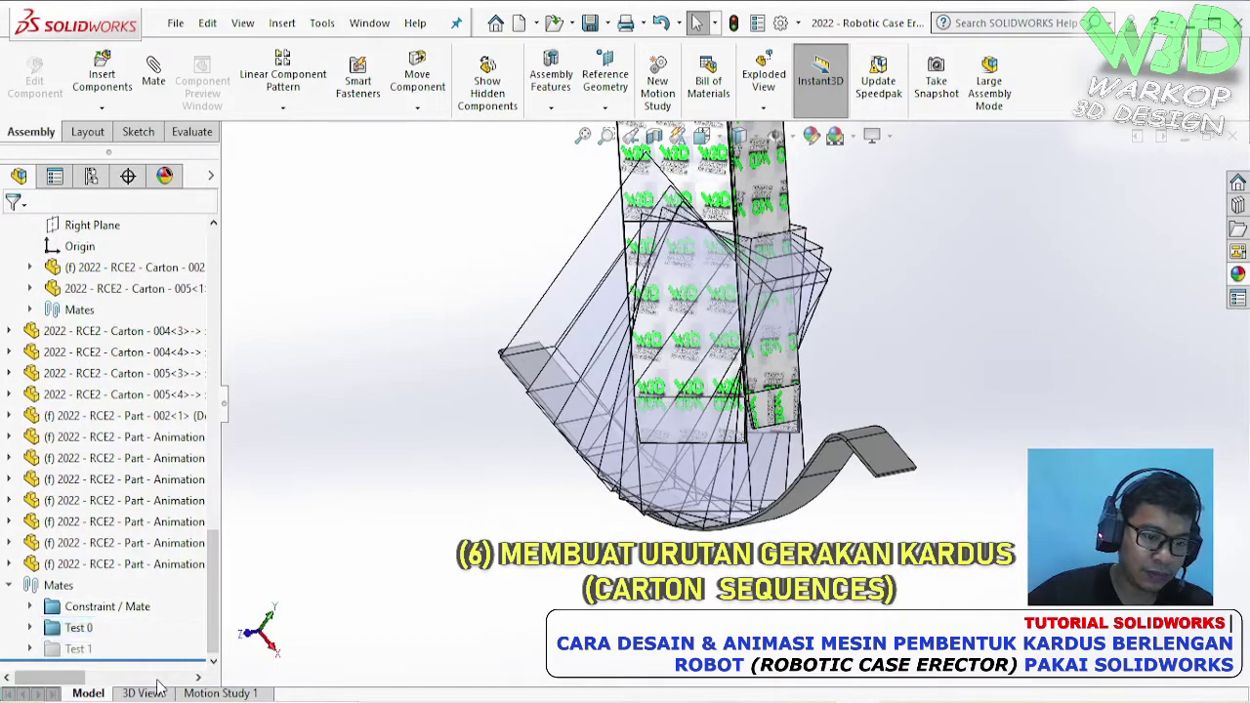
- Suppress the Test 0 mate folder and unsuppress Test 1 to check the carton's second position
middle_click_drag(1024, 270, 752, 244)
left_click(86, 628)
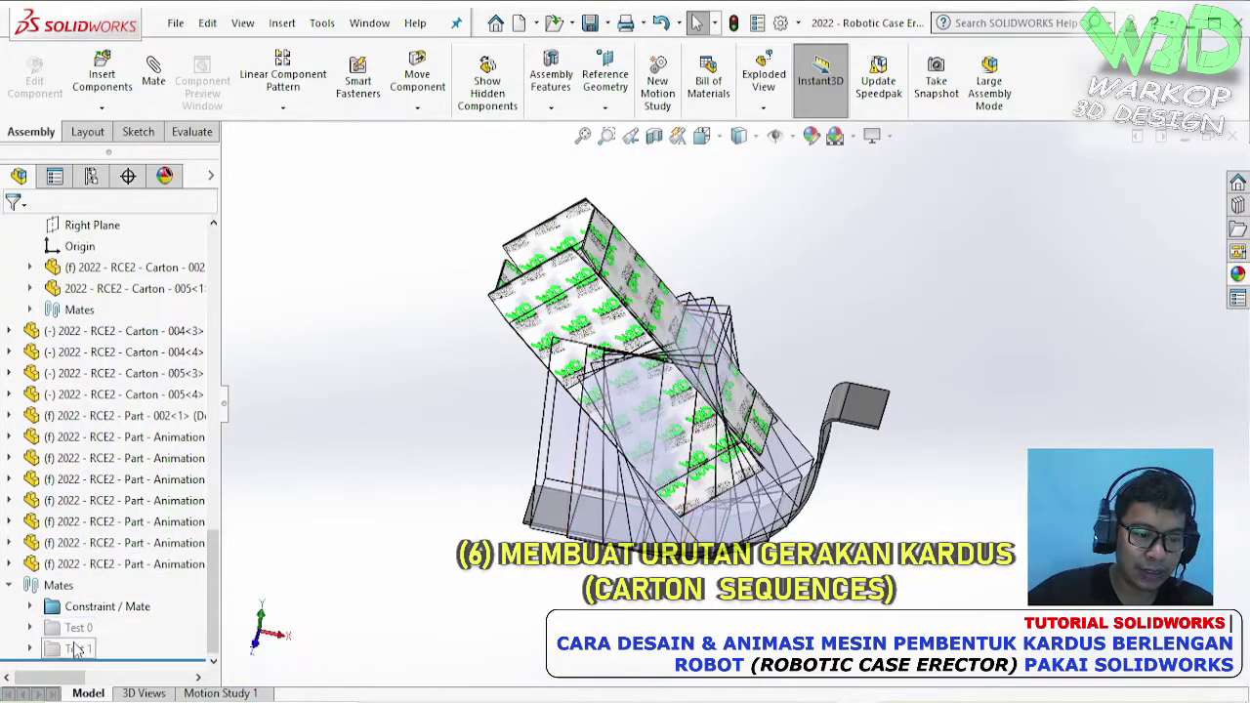
left_click(93, 585)
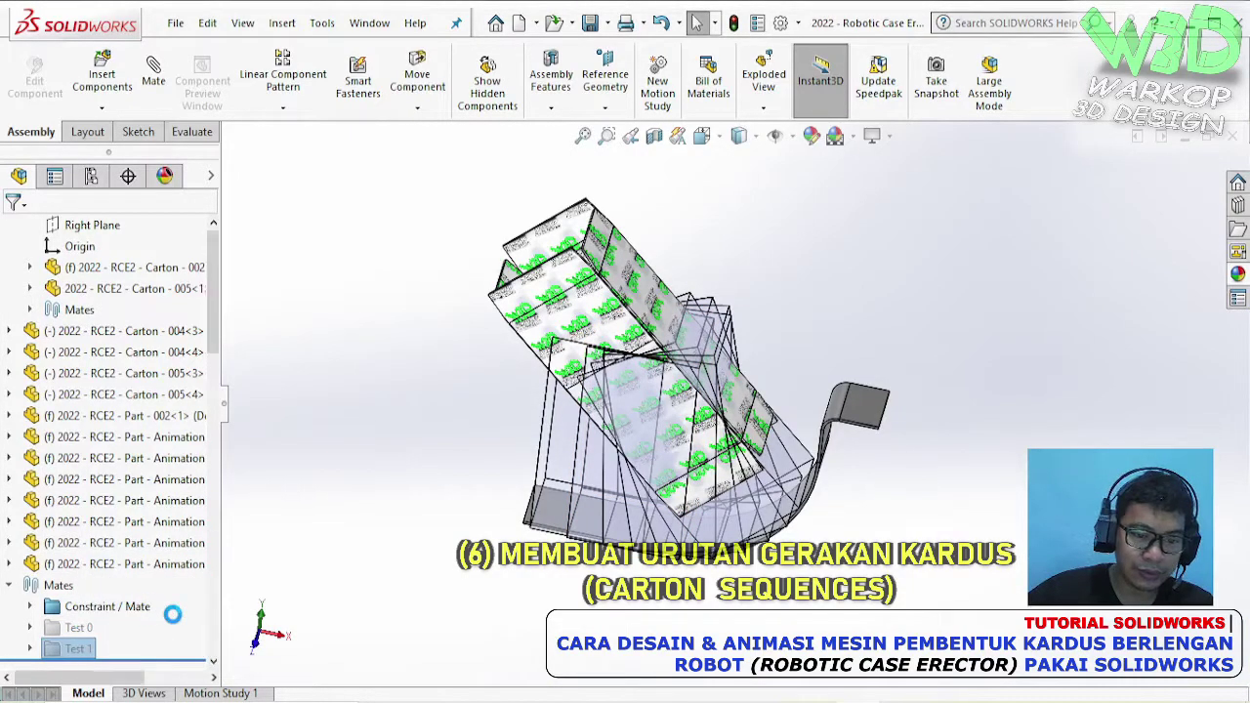
scroll(803, 478, "down", 3)
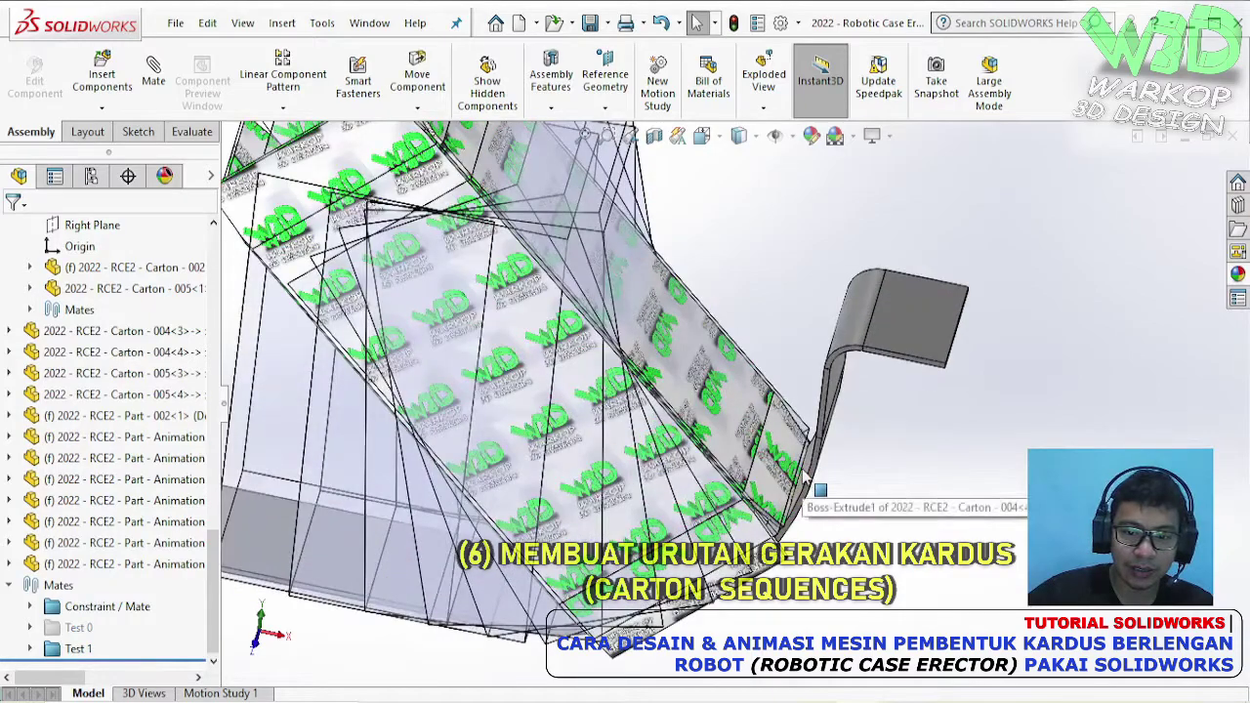
scroll(648, 458, "up", 2)
- Alternate between the Test 0 and Test 1 mate folders to replay the carton's movement, ending with both suppressed
left_click(74, 650)
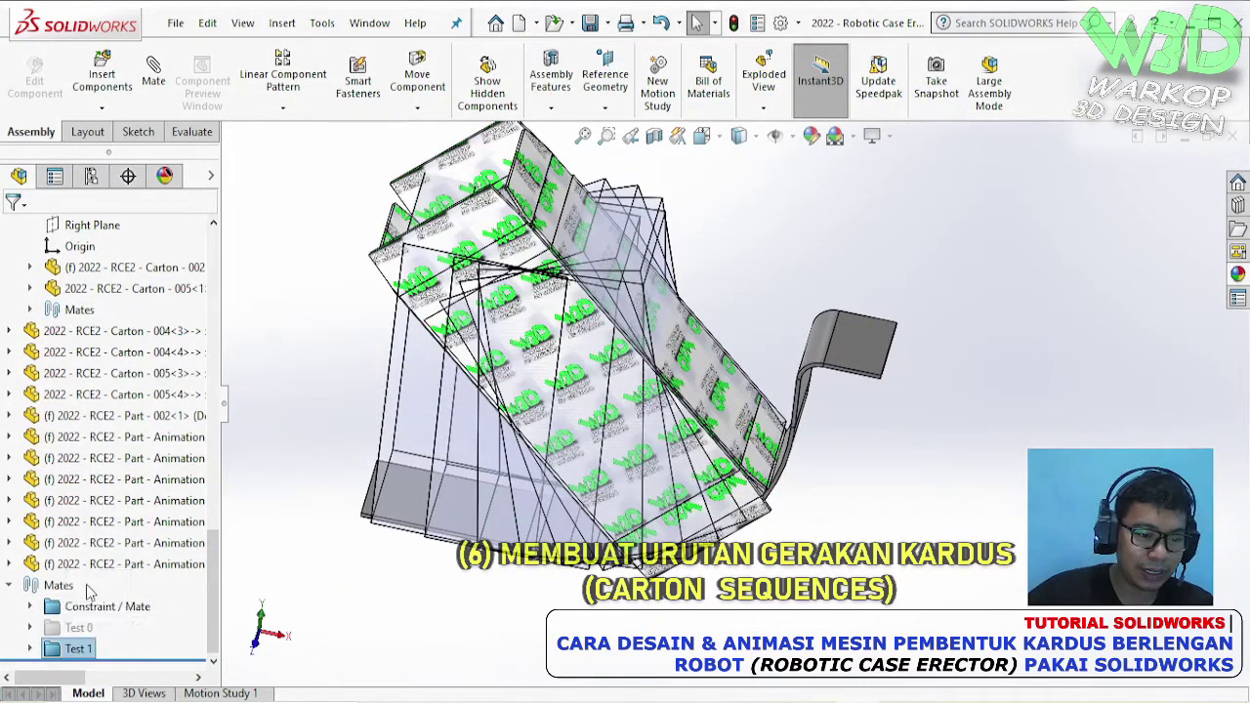
left_click(84, 628)
left_click(101, 576)
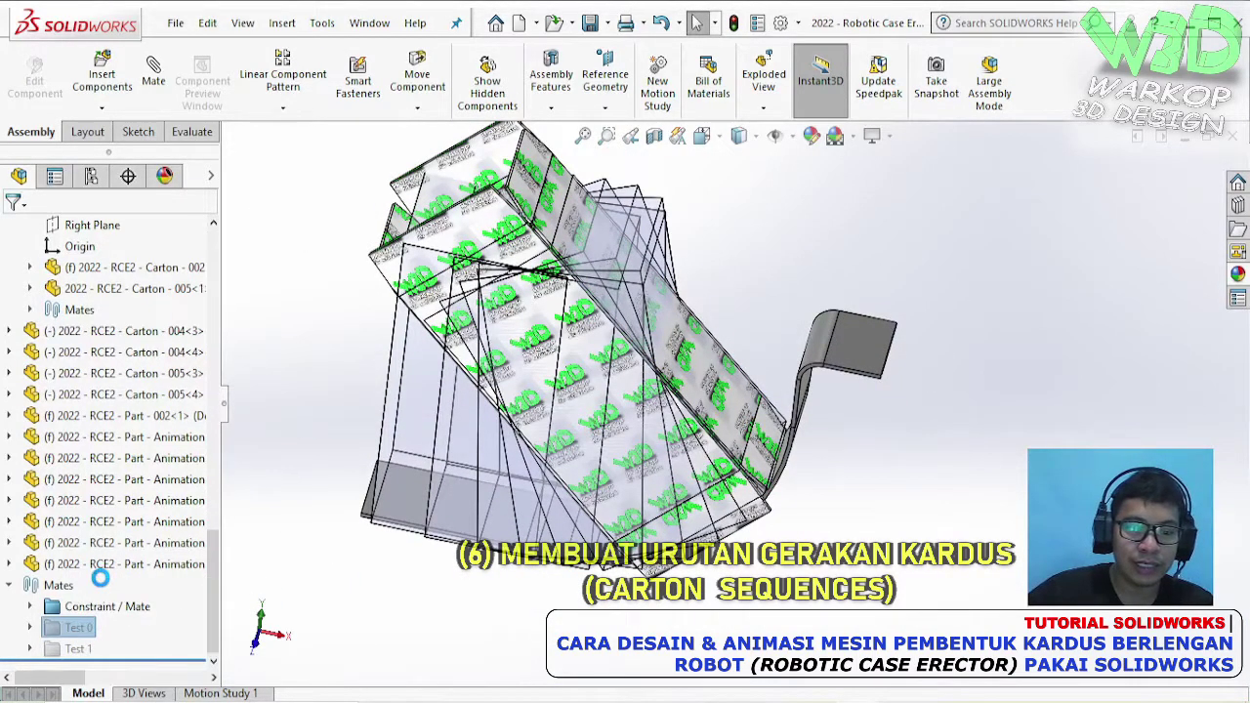
left_click(90, 620)
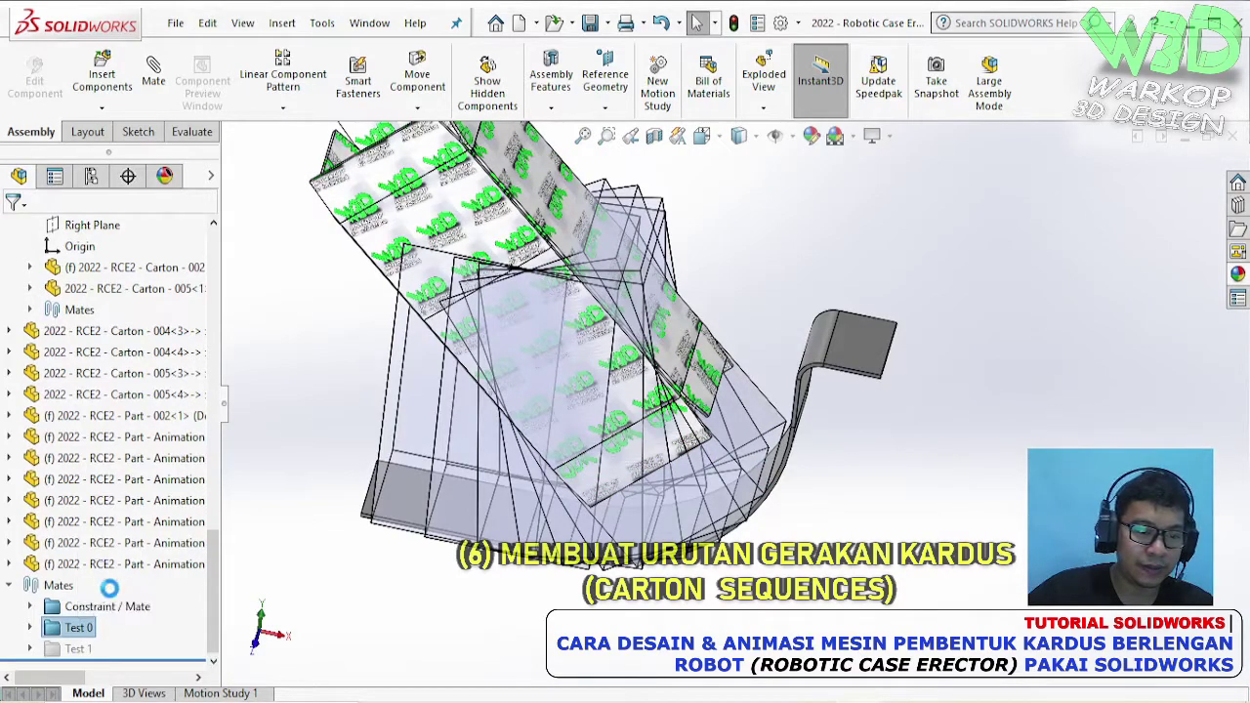
left_click(87, 648)
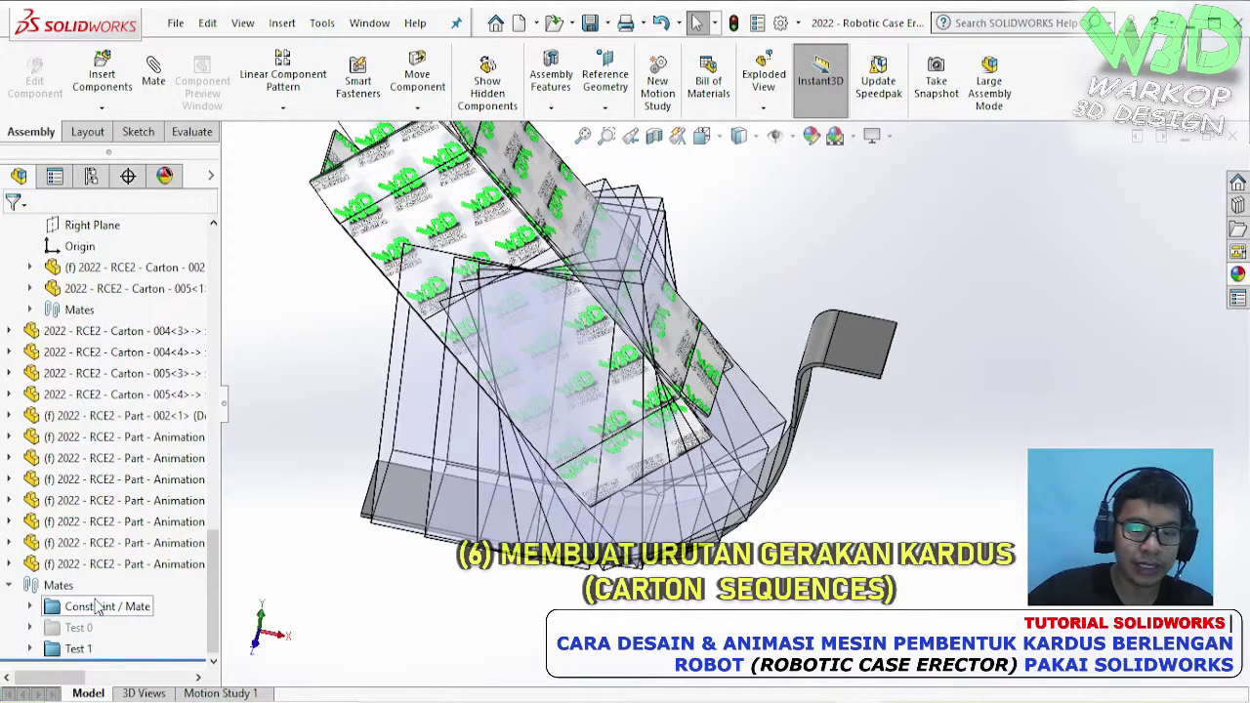
left_click(88, 648)
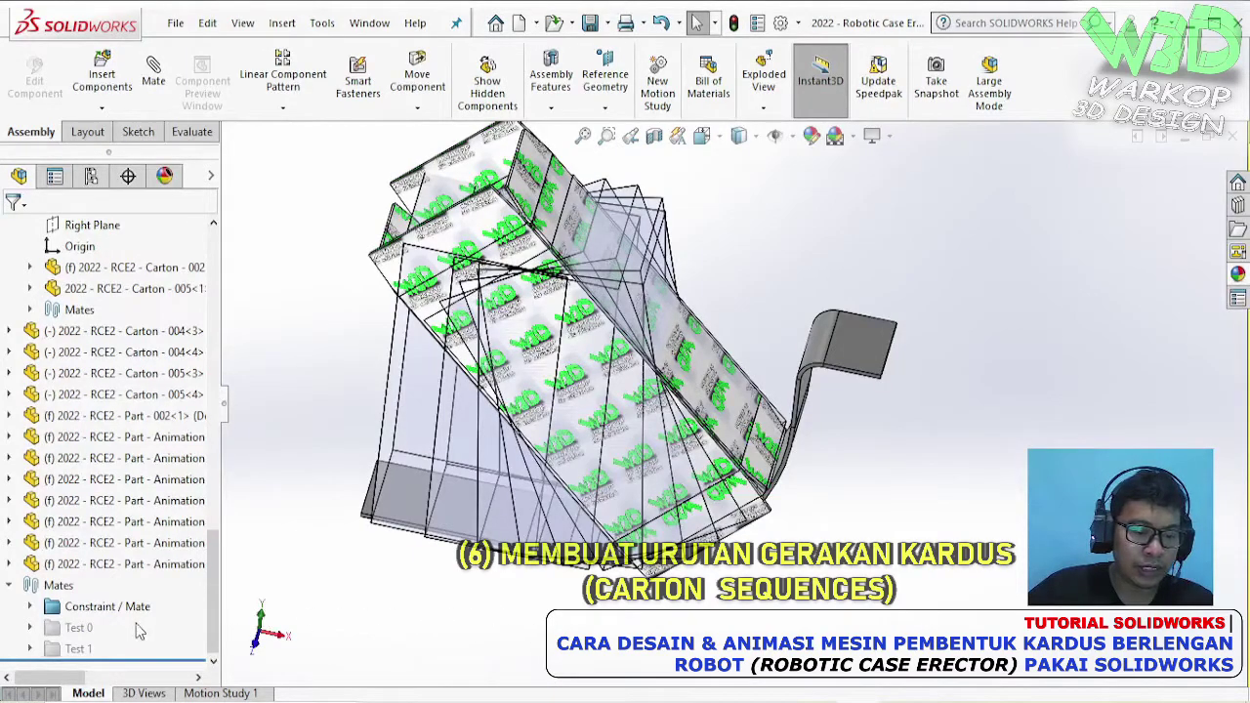
- Reactivate the Test 1 mates to examine the lower side flap against the curved guide, and suppress the folder again
left_click(80, 650)
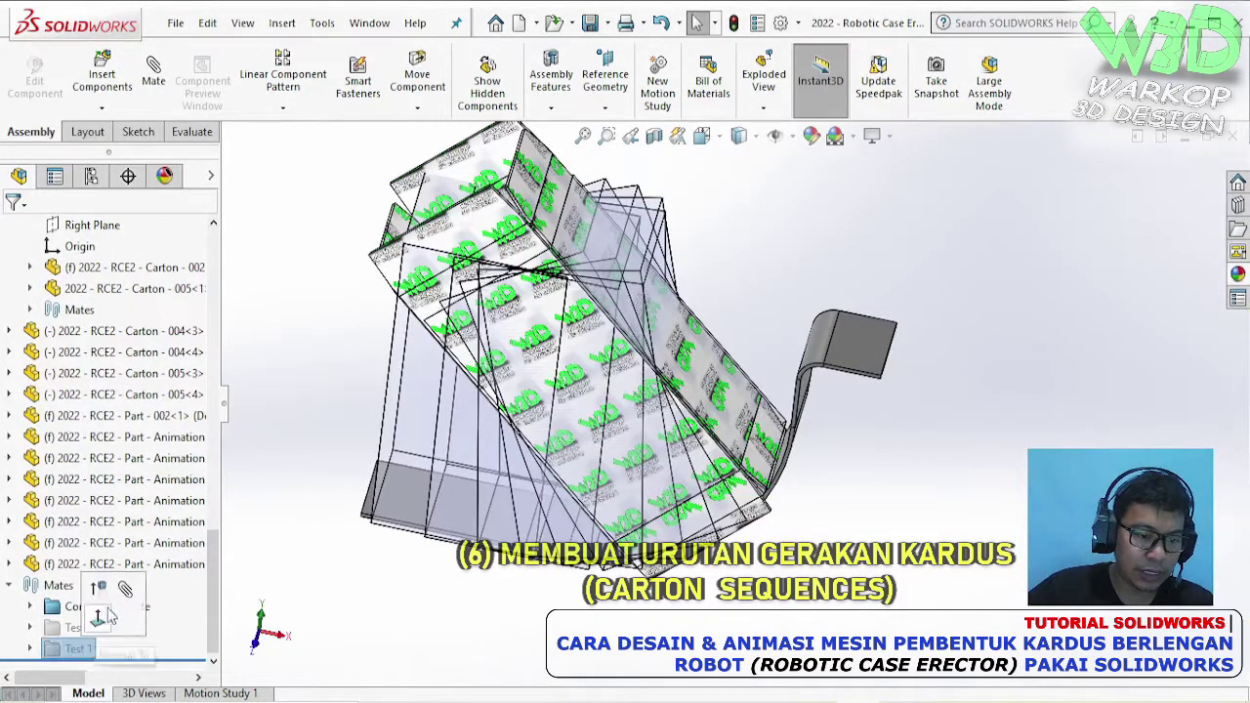
left_click(99, 589)
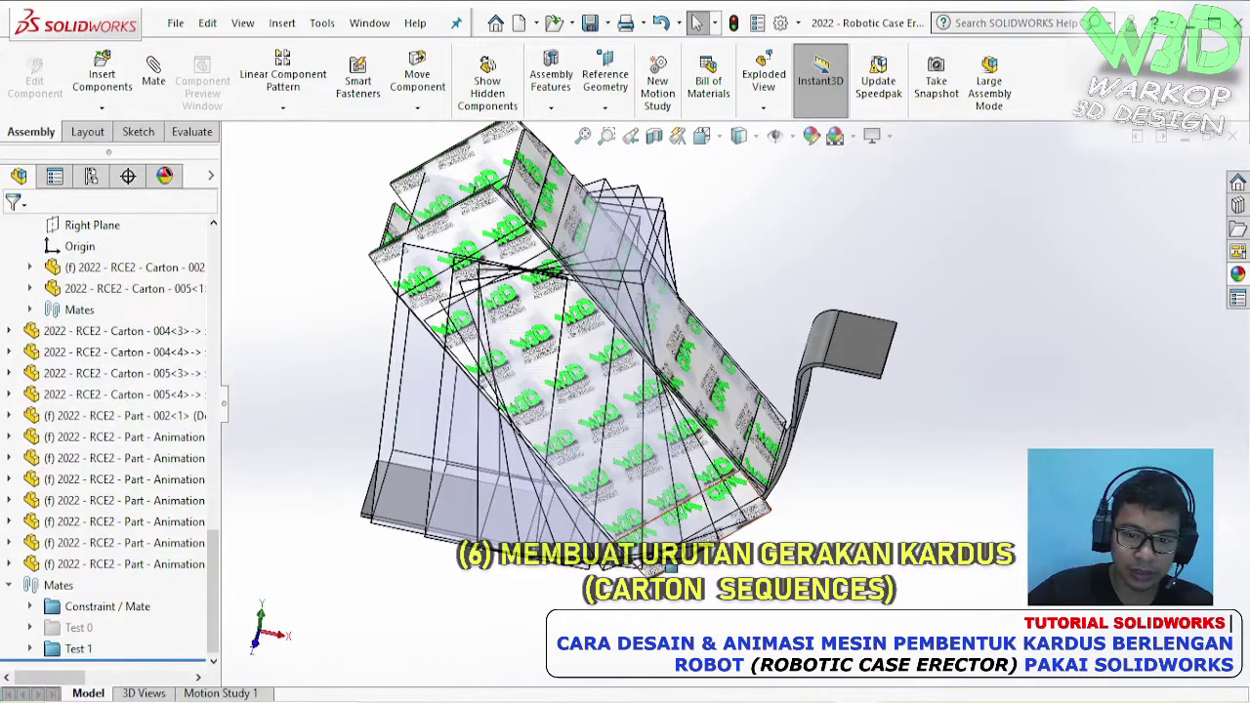
scroll(704, 472, "down", 5)
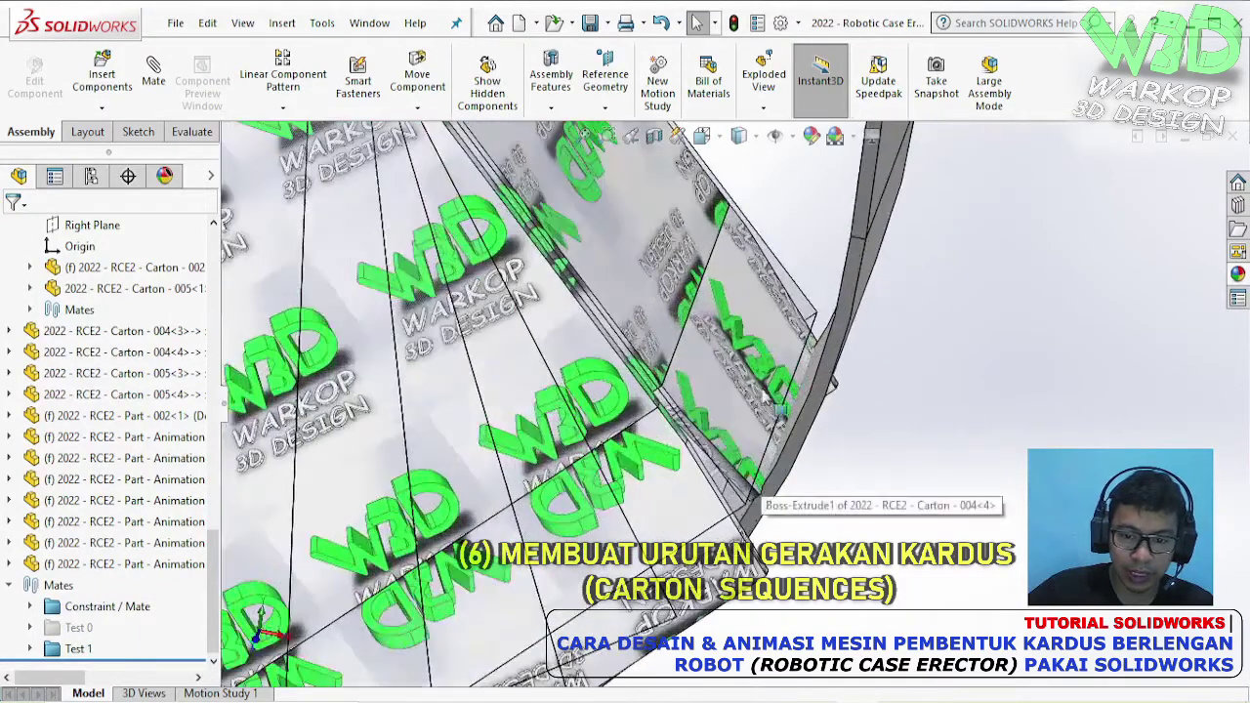
scroll(786, 376, "down", 2)
middle_click_drag(785, 372, 757, 337)
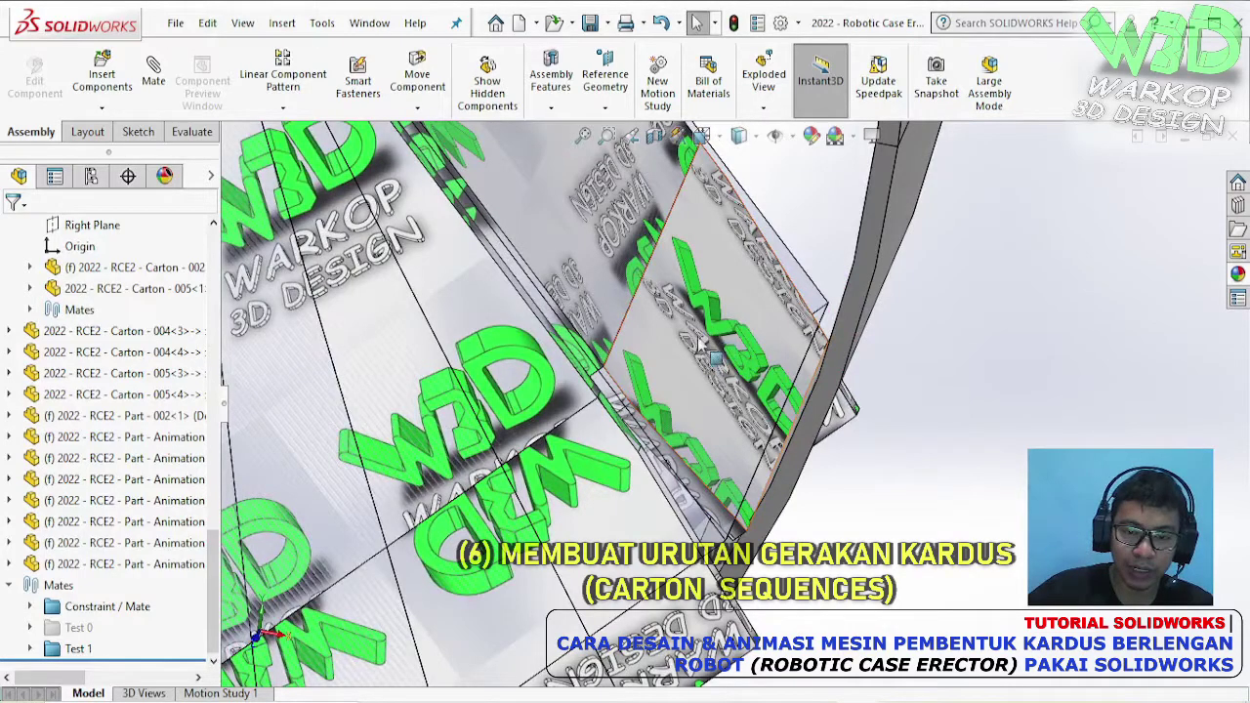
left_click(78, 649)
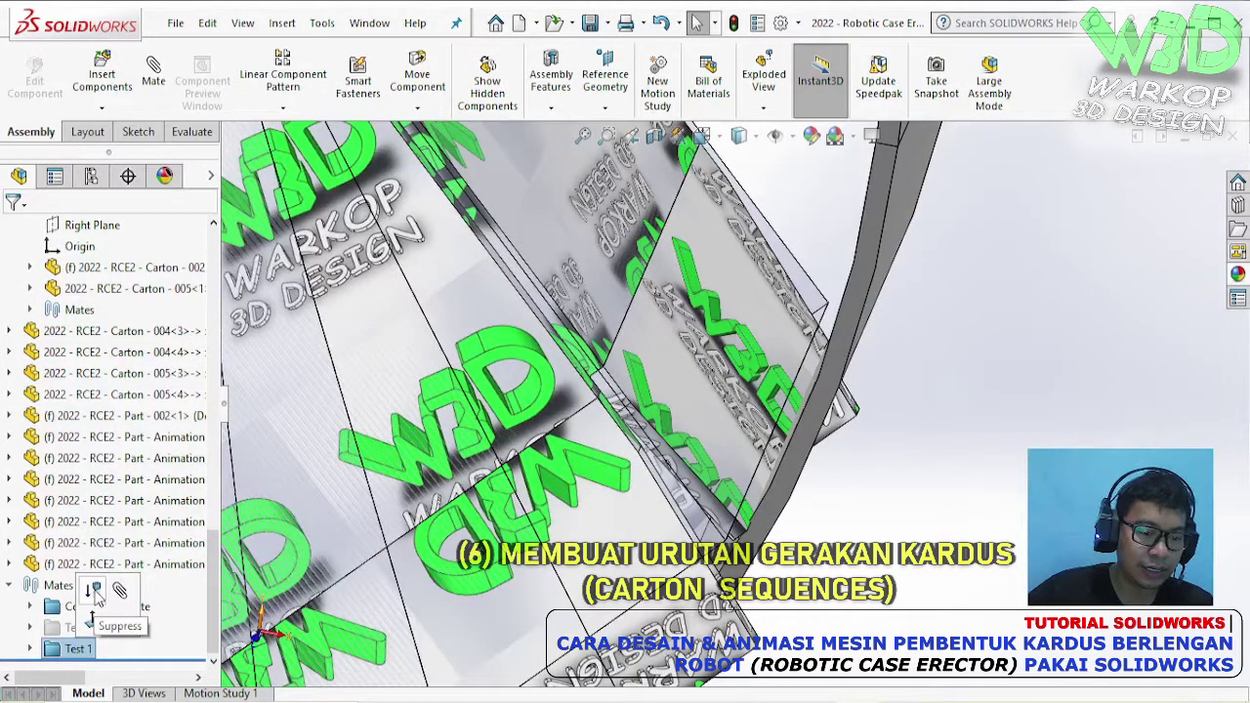
left_click(94, 591)
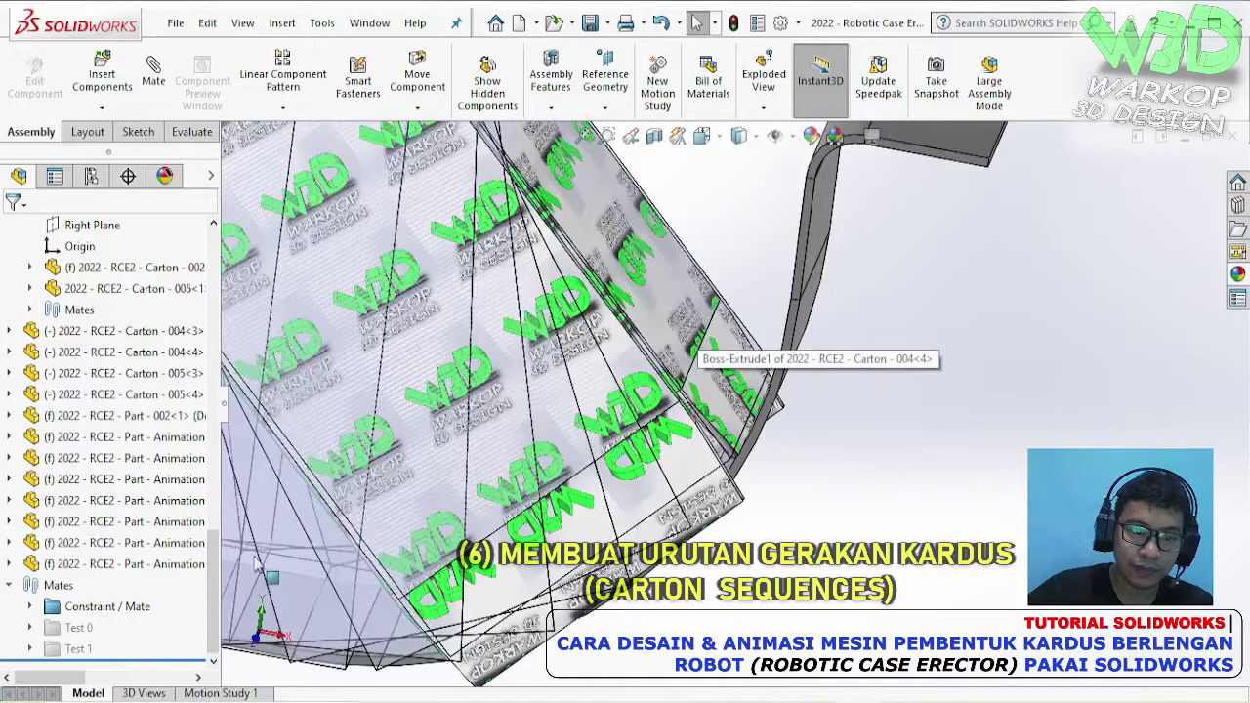
- Toggle the Test 1 folder and unsuppress Test 0 to bring the carton back to its first position
left_click(78, 649)
left_click(93, 591)
left_click(82, 649)
left_click(78, 628)
left_click(96, 570)
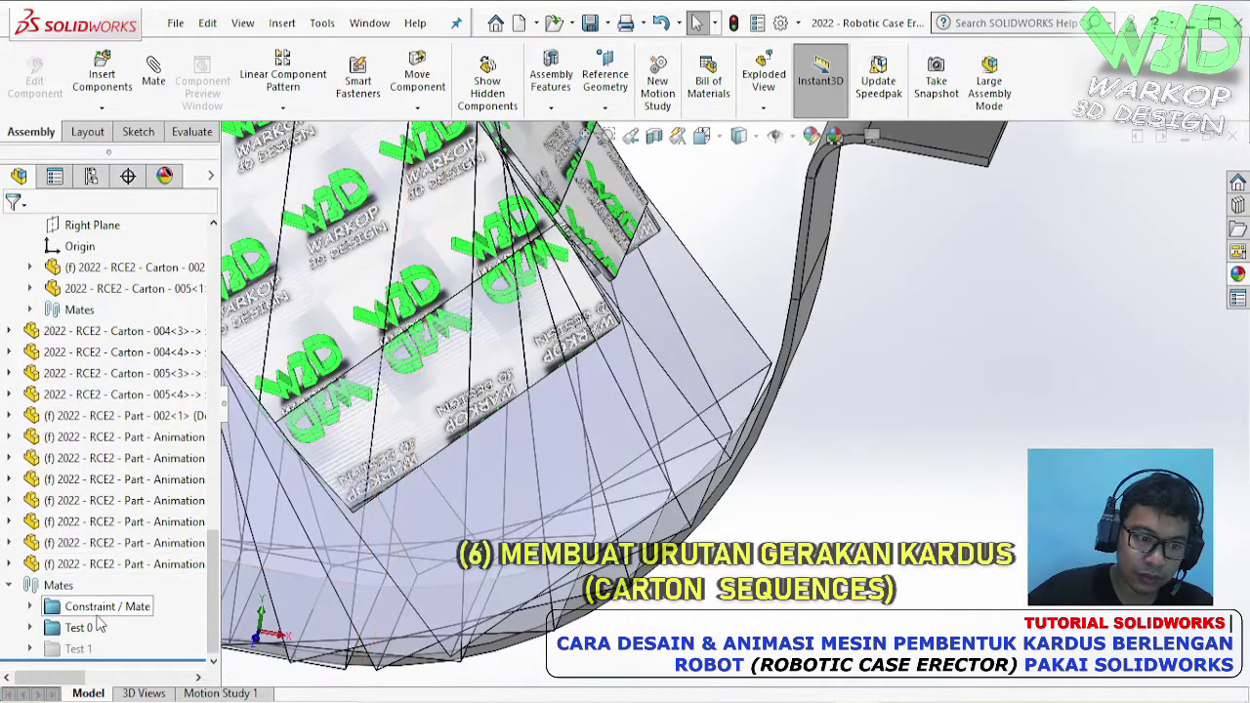
- Switch the carton from Test 0 to its Test 1 position, suppress both folders and move the carton slightly away
left_click(113, 628)
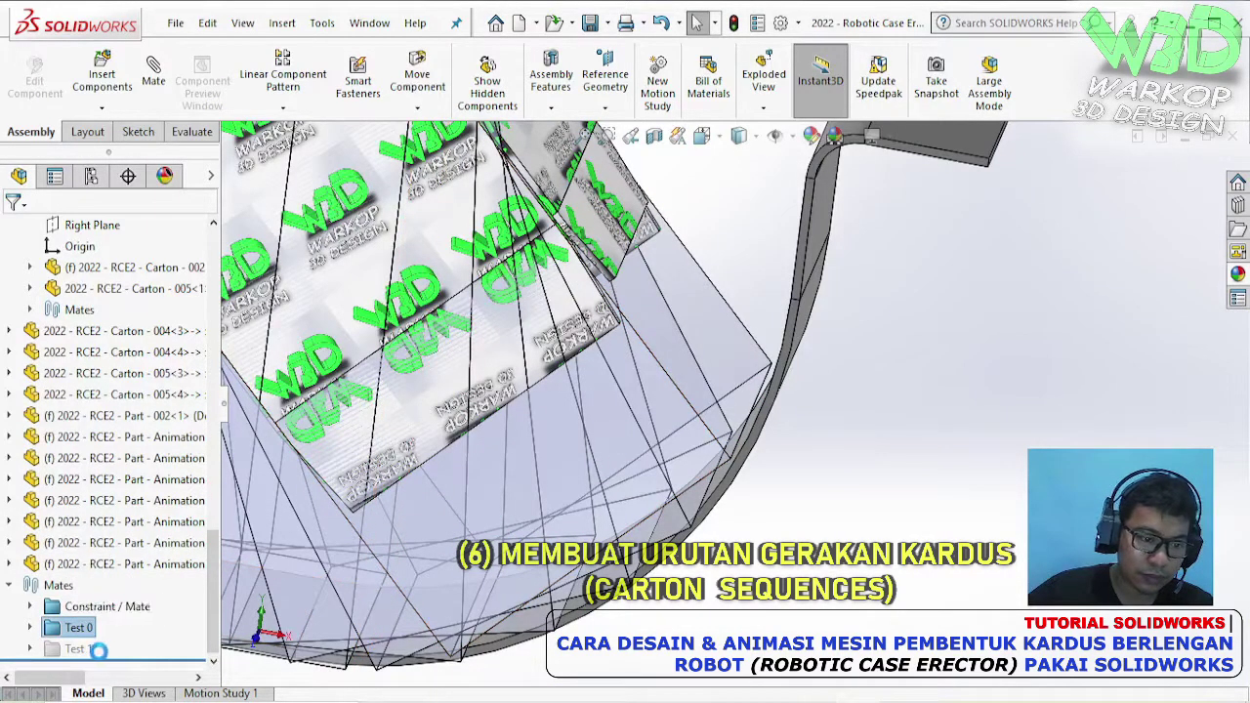
left_click(96, 649)
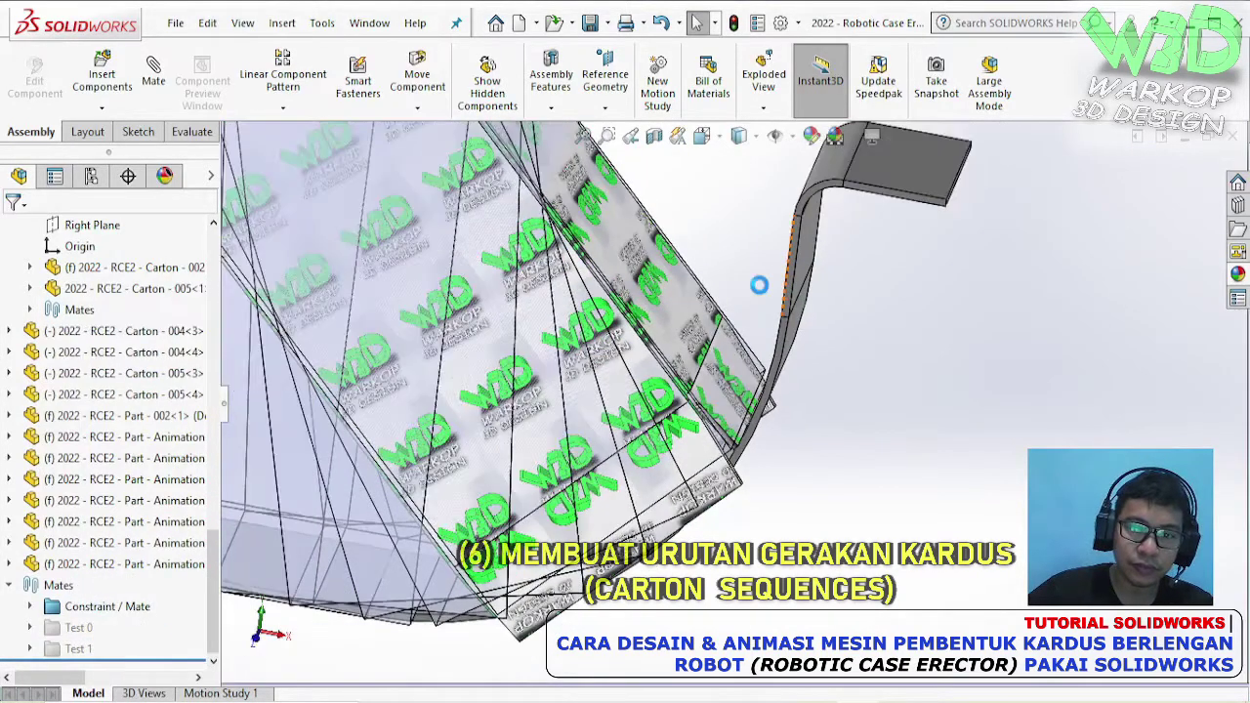
left_click_drag(685, 341, 634, 270)
left_click(755, 339)
- Add a coincident mate between the carton's front panel and the front face of the next reference outline
scroll(662, 392, "down", 3)
scroll(660, 396, "down", 2)
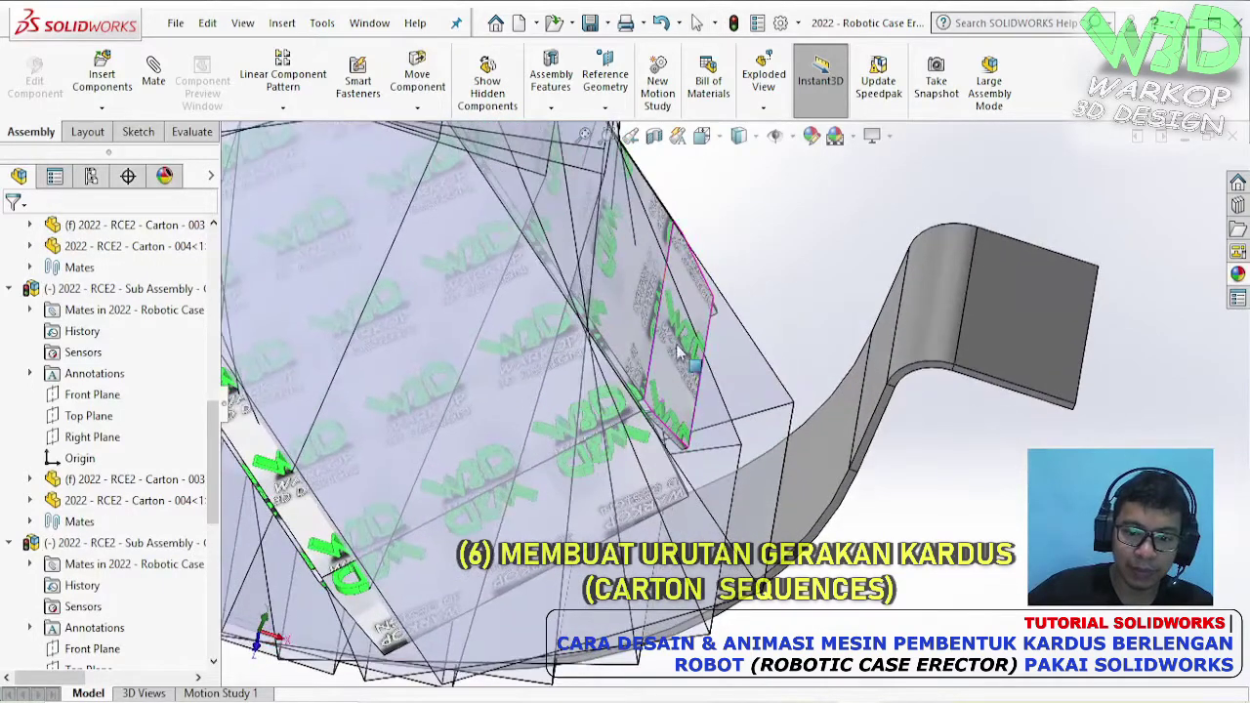
scroll(479, 313, "down", 2)
left_click(478, 312)
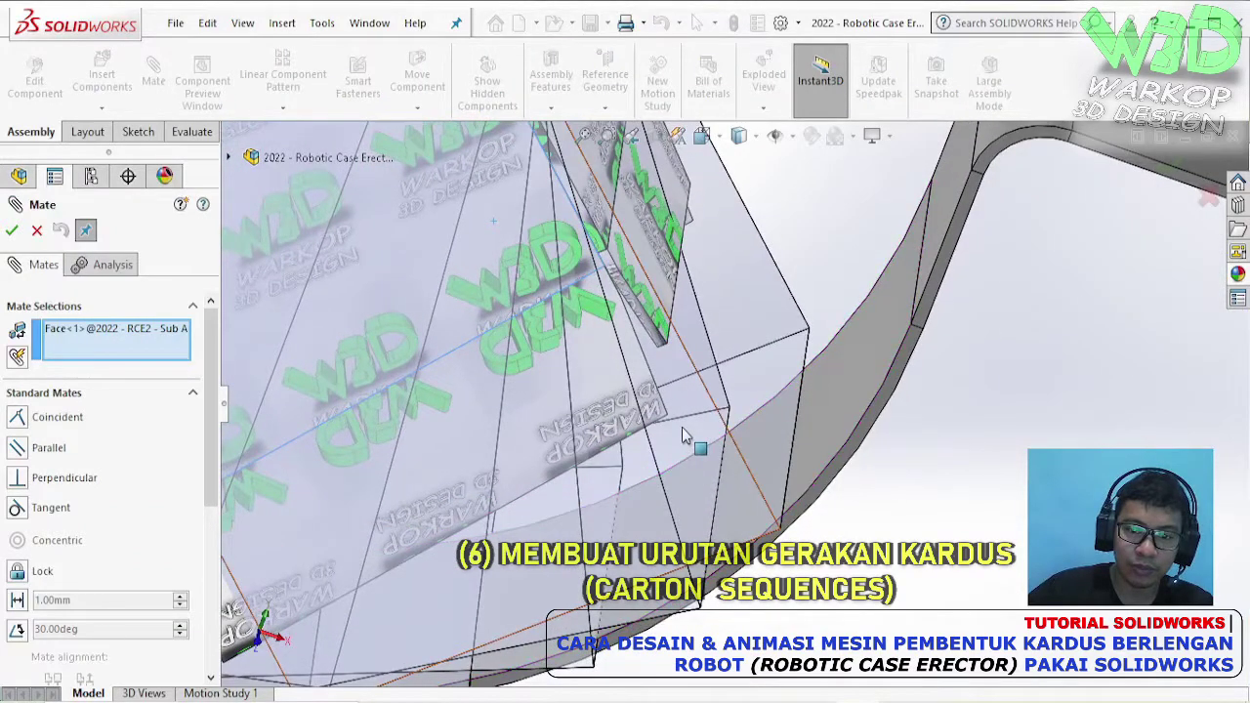
left_click(682, 427)
left_click(889, 455)
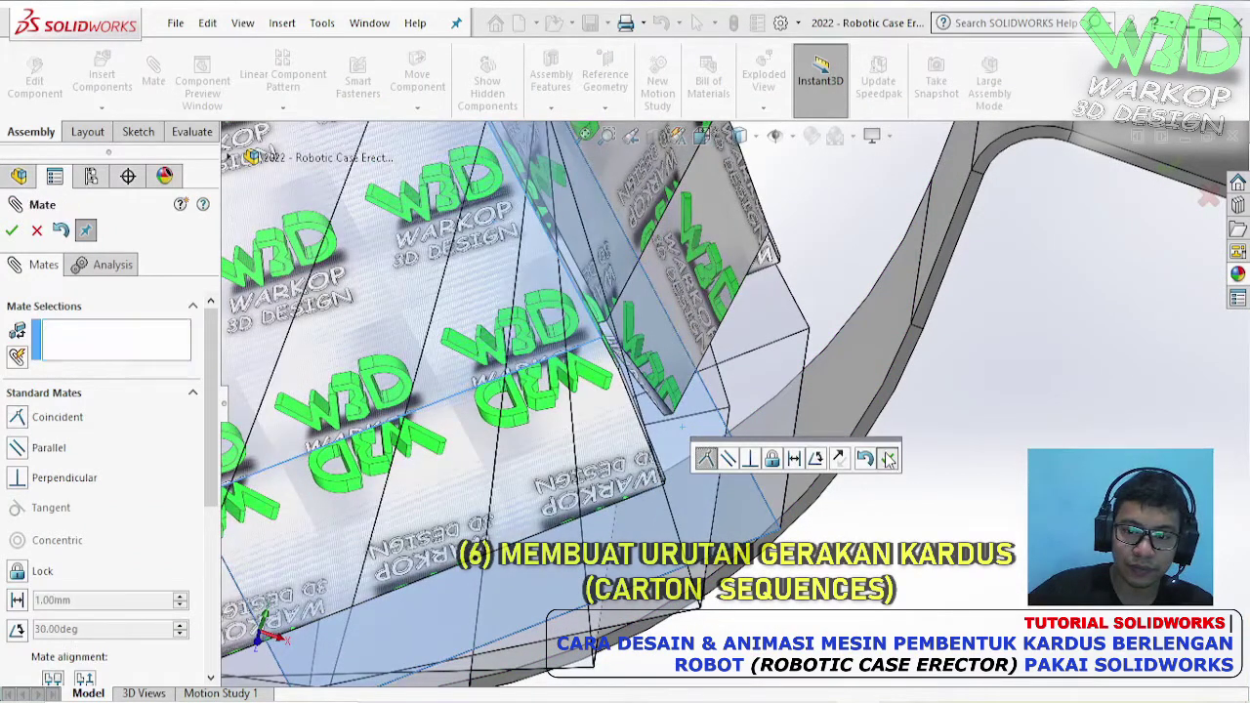
- Add a coincident mate between the thin side face of the carton's front panel and the reference outline's side face
scroll(646, 348, "down", 5)
left_click(574, 295)
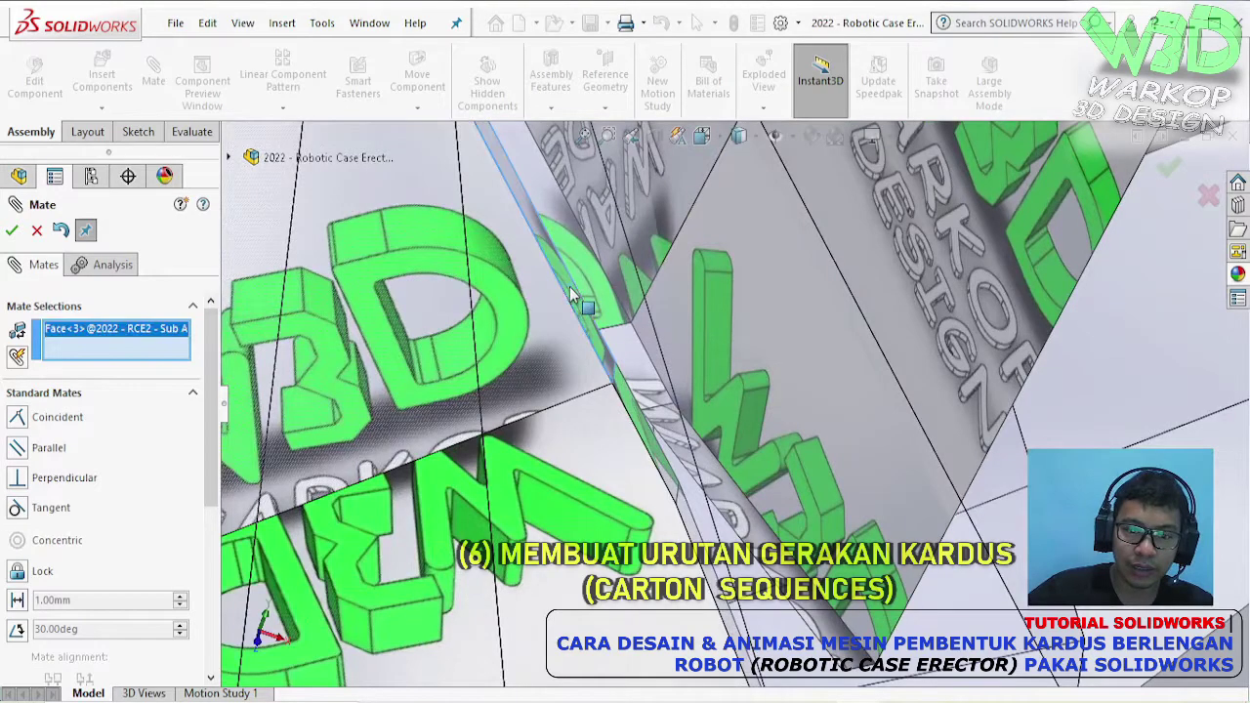
scroll(591, 322, "up", 5)
scroll(908, 467, "down", 3)
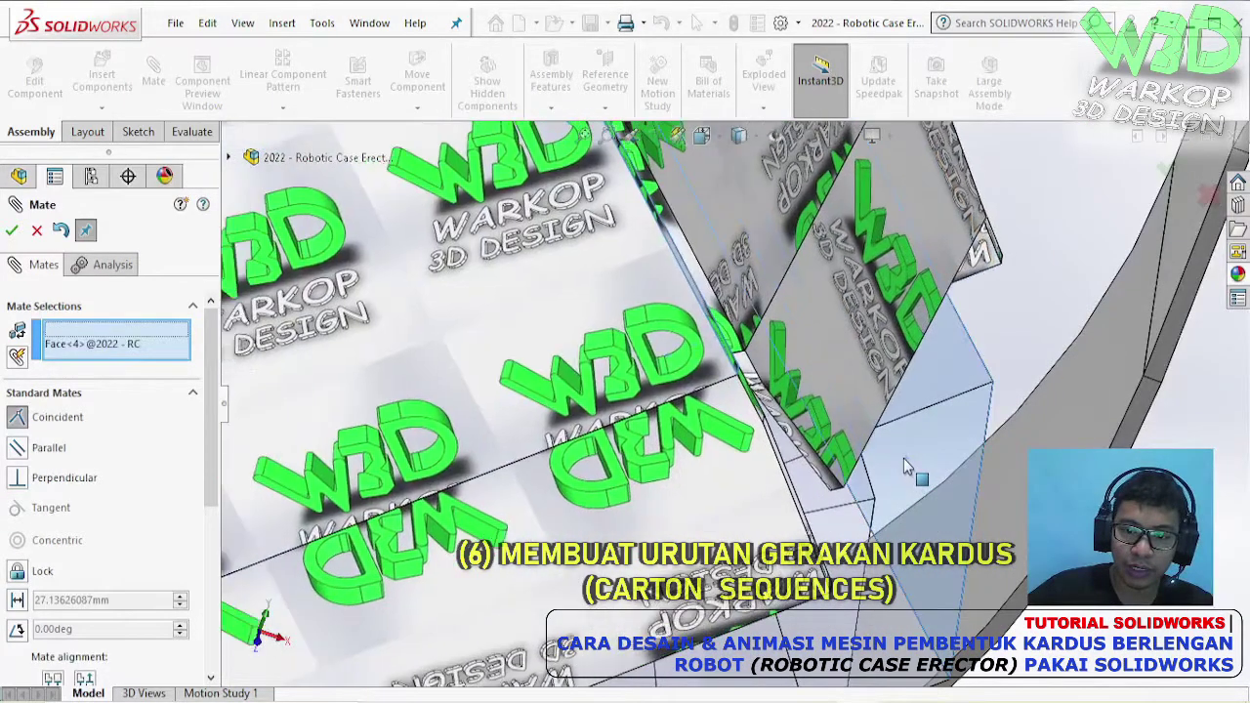
left_click(906, 472)
left_click(1036, 479)
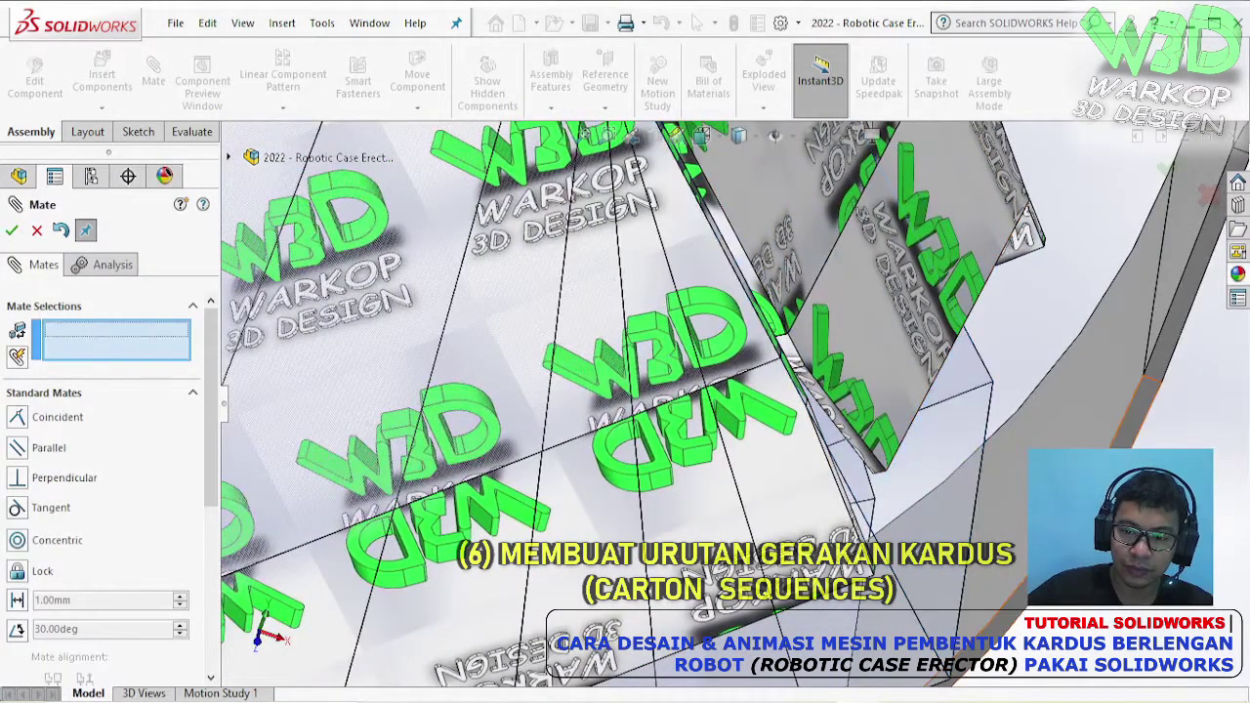
- Add a parallel mate between the carton's side panel and the side face of the reference outline
left_click(17, 447)
left_click(795, 195)
left_click(942, 438)
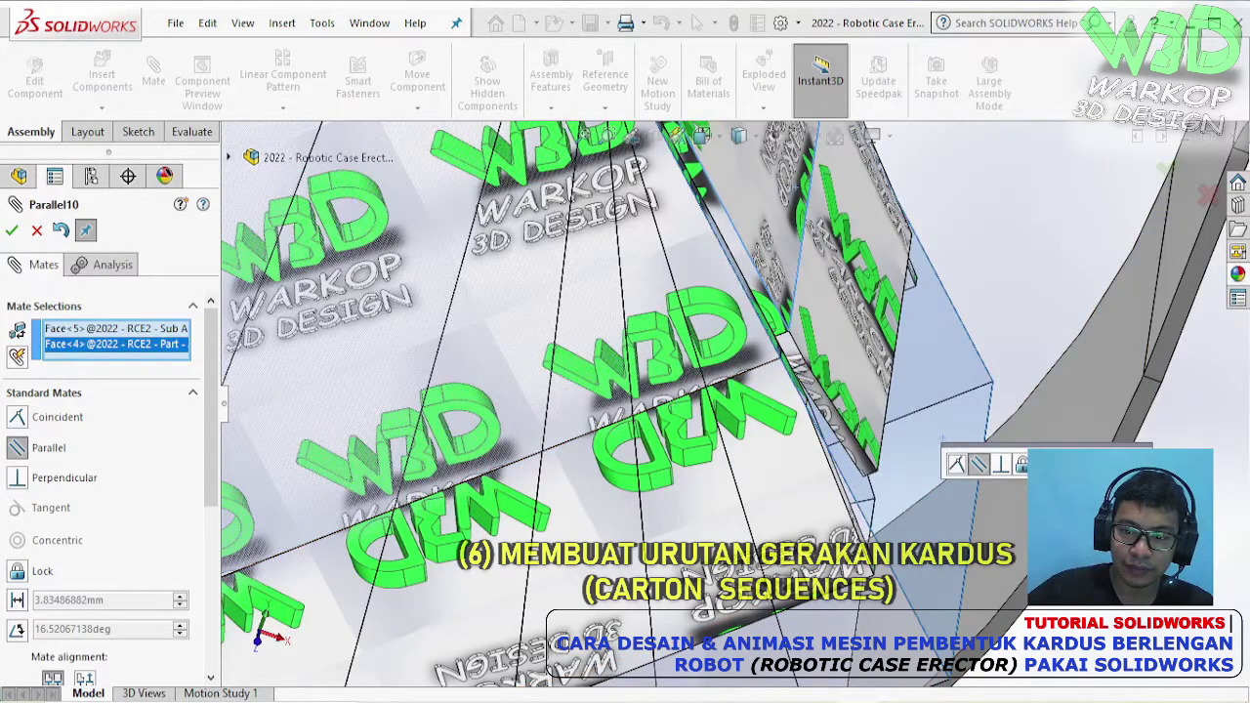
key("Return")
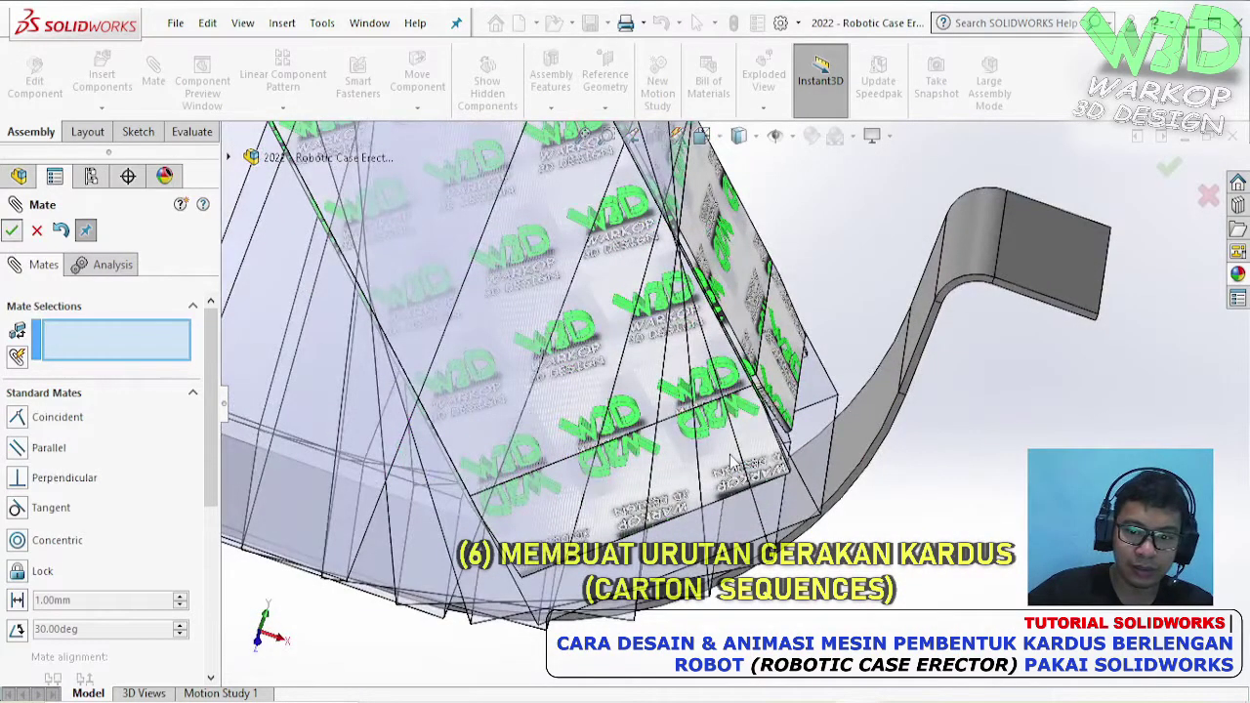
key("Escape")
- Add a parallel mate between the carton's front panel and its lower front flap
left_click_drag(730, 461, 690, 505)
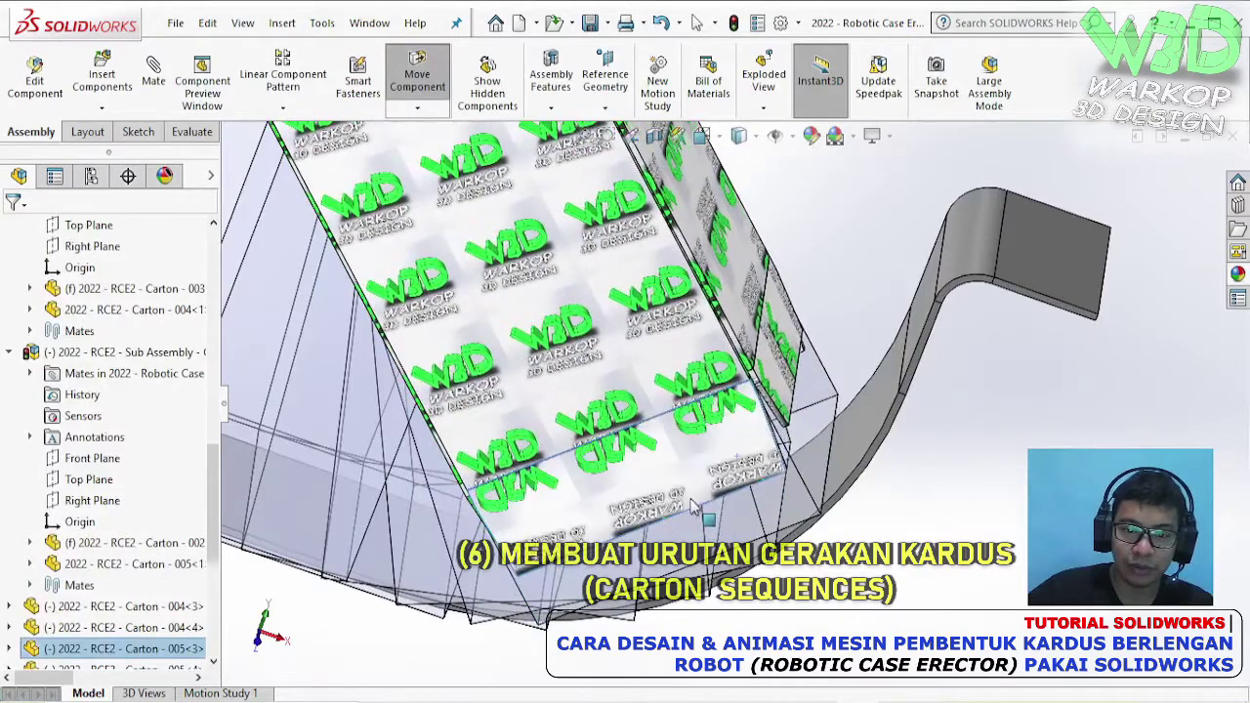
key("Escape")
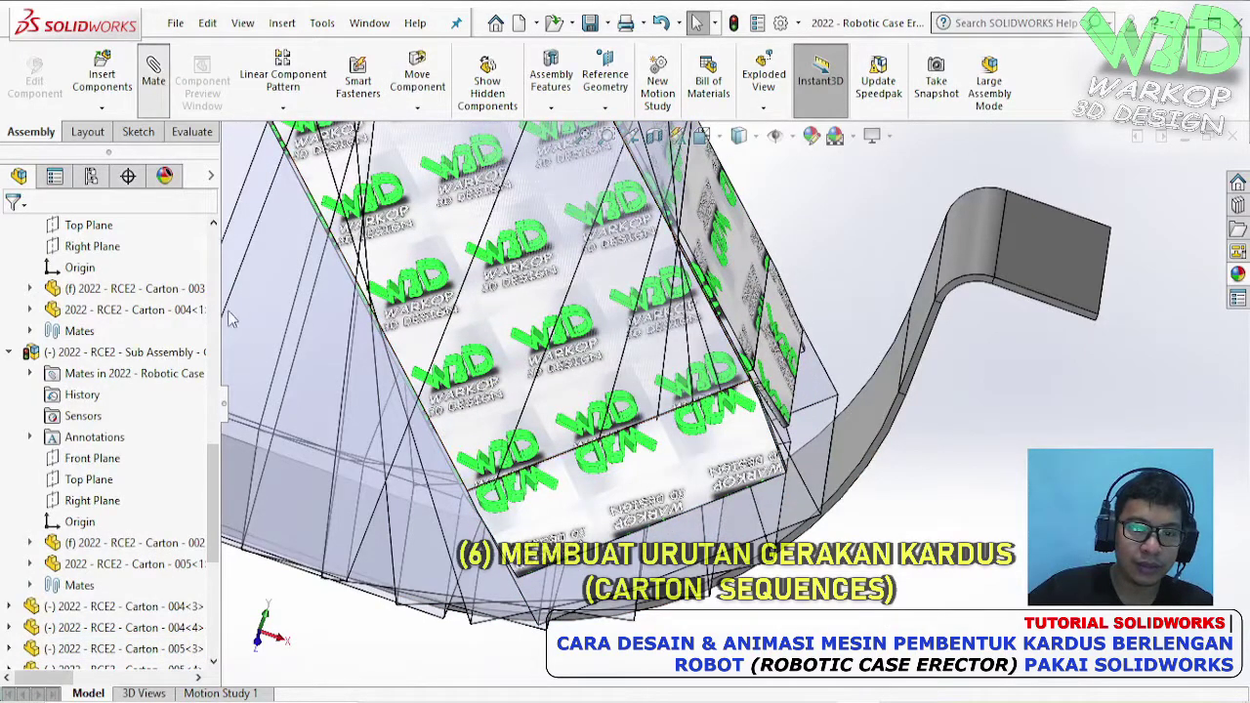
left_click(617, 373)
left_click(676, 459)
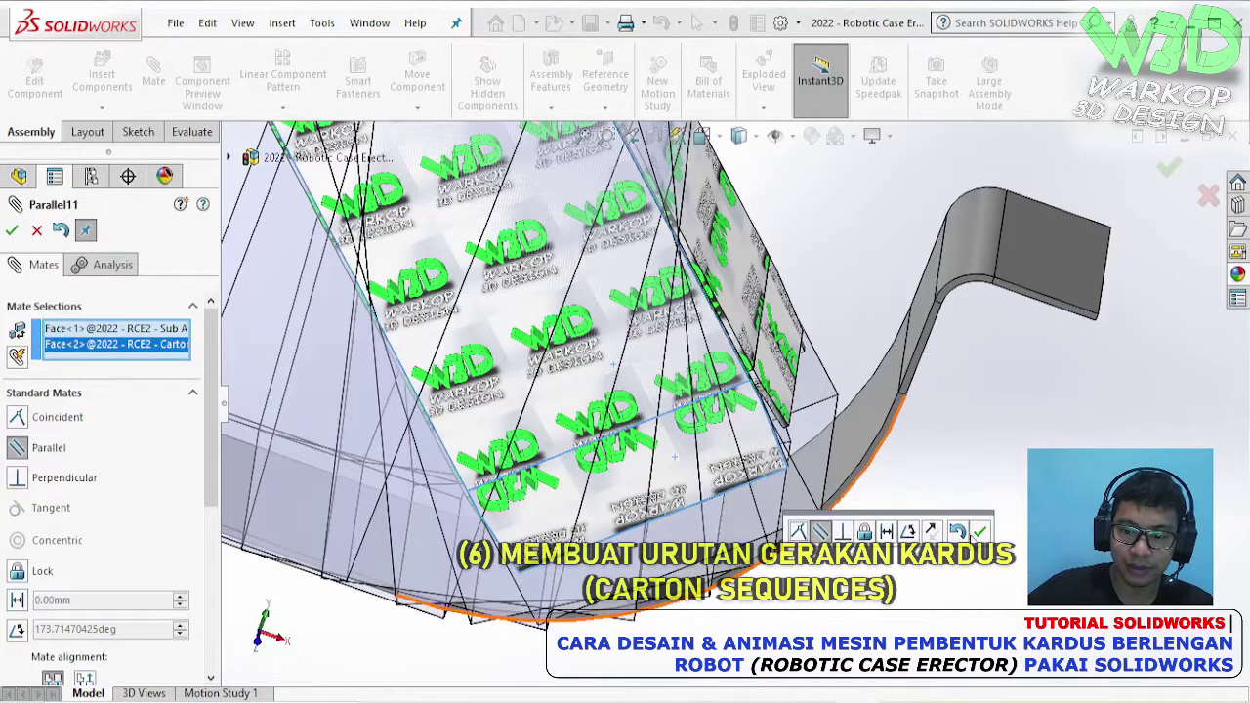
left_click(981, 531)
- Add a parallel mate between the carton's rear panel and its lower rear flap
middle_click_drag(526, 411, 827, 327)
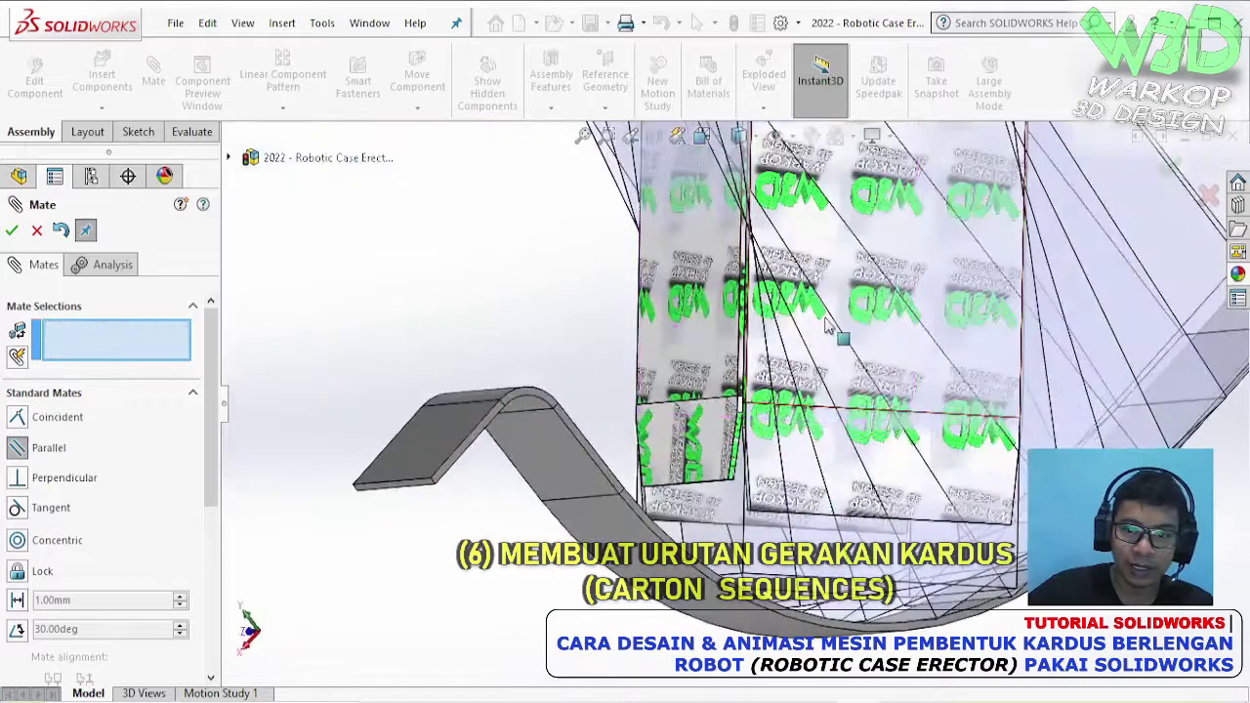
left_click(827, 445)
left_click(11, 230)
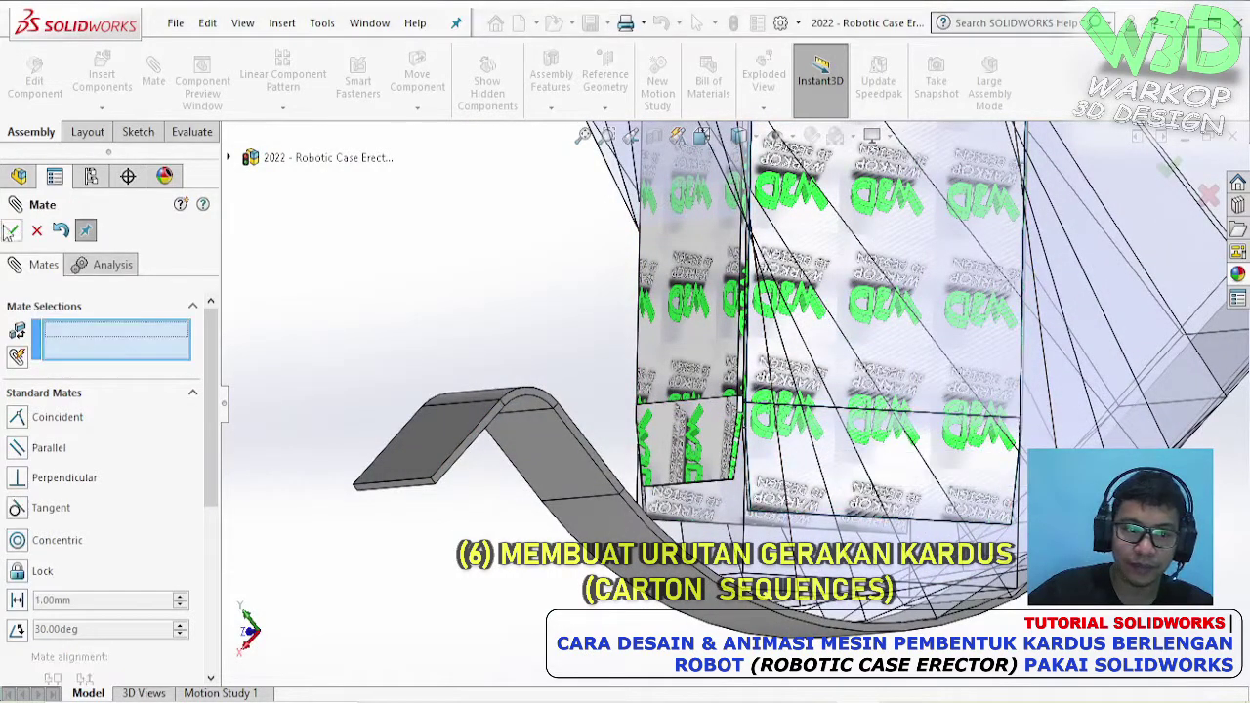
key("Escape")
- Slide the carton down past the curved guide and swing the lower side flap clear of the side panel's bottom edge
scroll(723, 449, "down", 2)
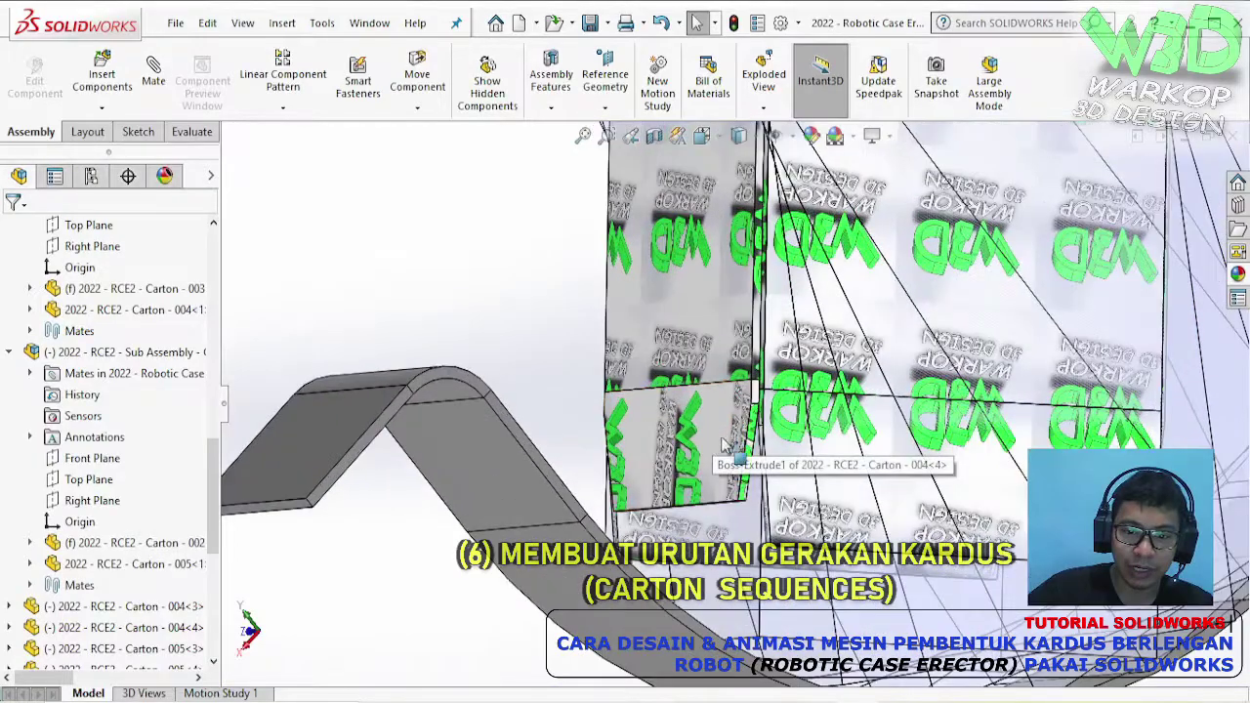
left_click_drag(872, 298, 859, 488)
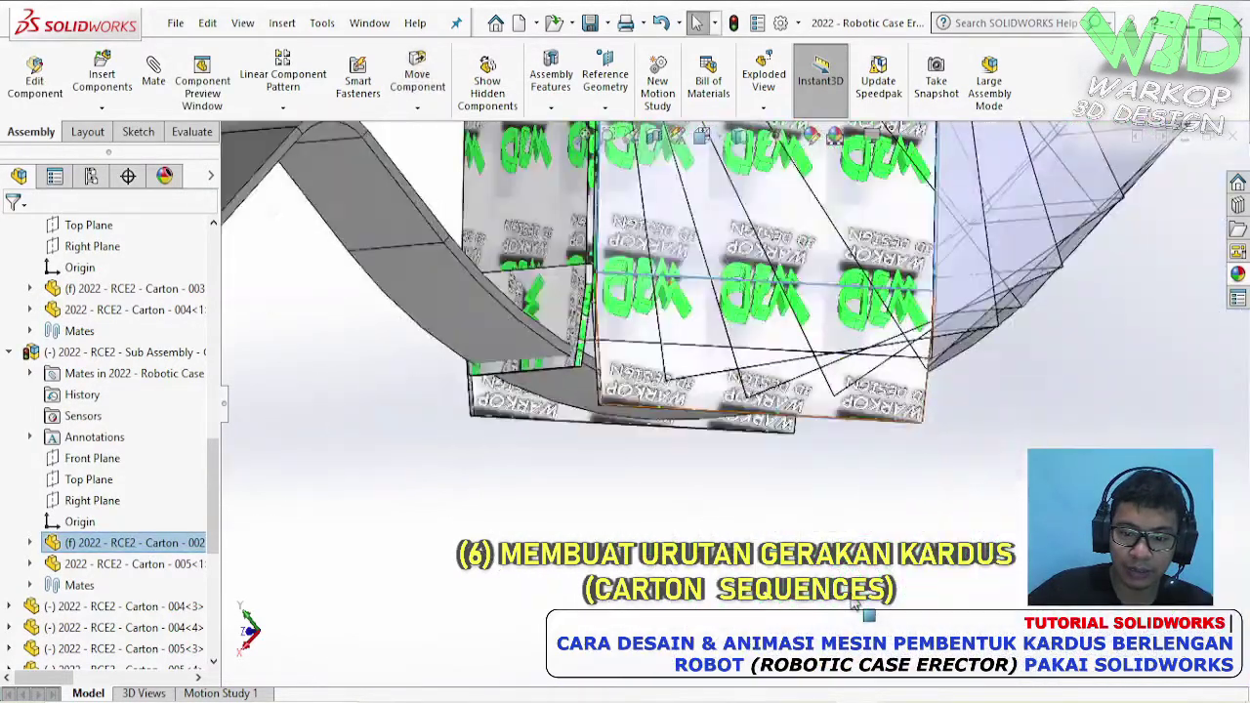
scroll(767, 452, "down", 5)
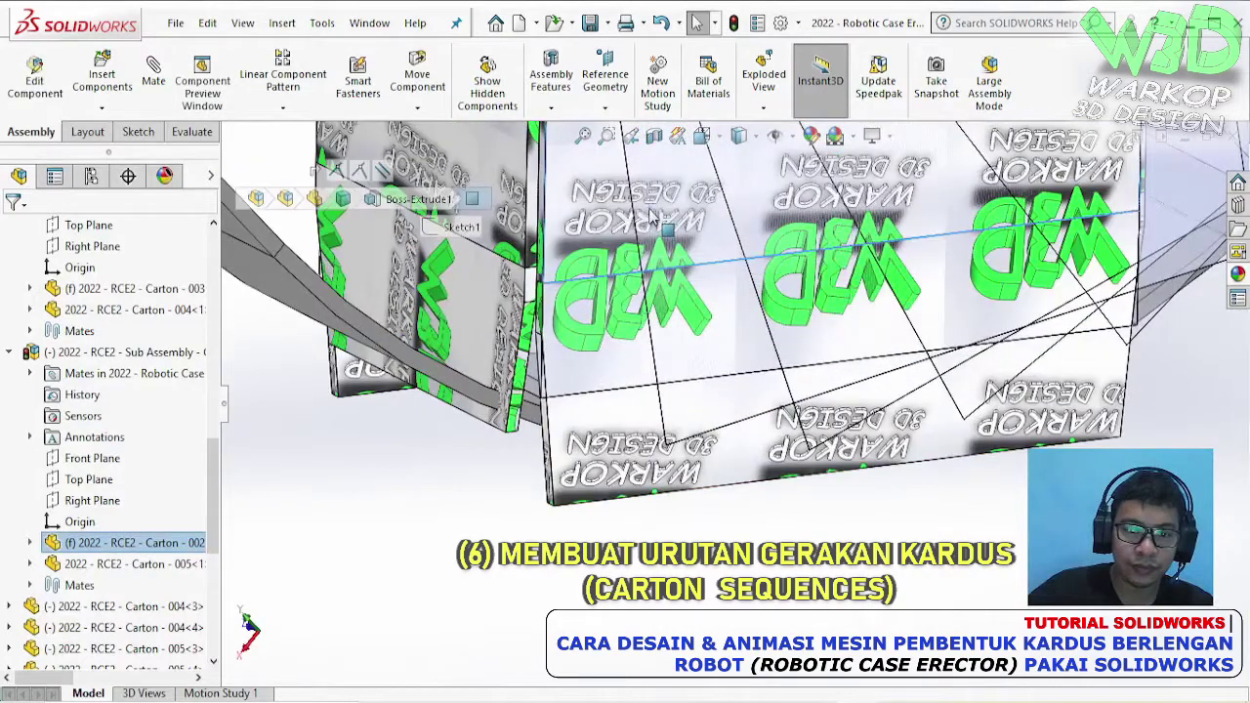
middle_click_drag(703, 322, 658, 244)
left_click_drag(661, 251, 539, 333)
scroll(547, 327, "down", 6)
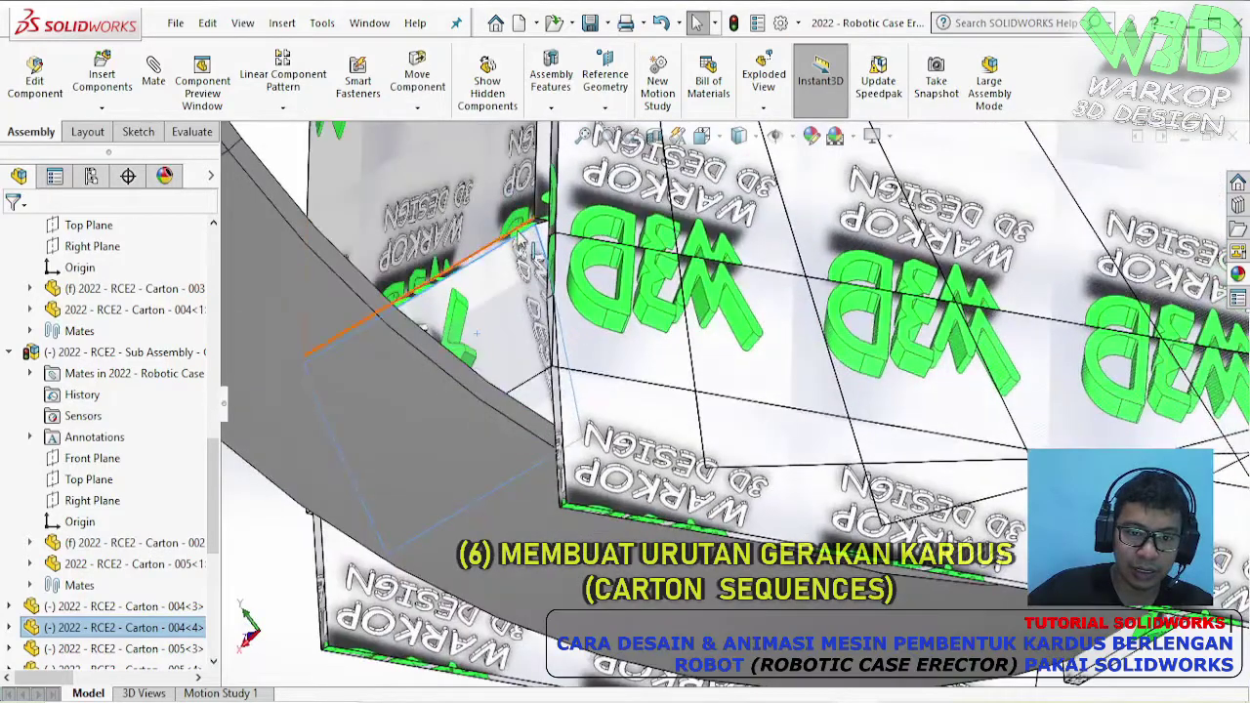
key("Escape")
- Add a 36.4658578 mm distance mate between the side panel's thin bottom face and the reference outline's bottom face behind the guide
left_click(617, 283)
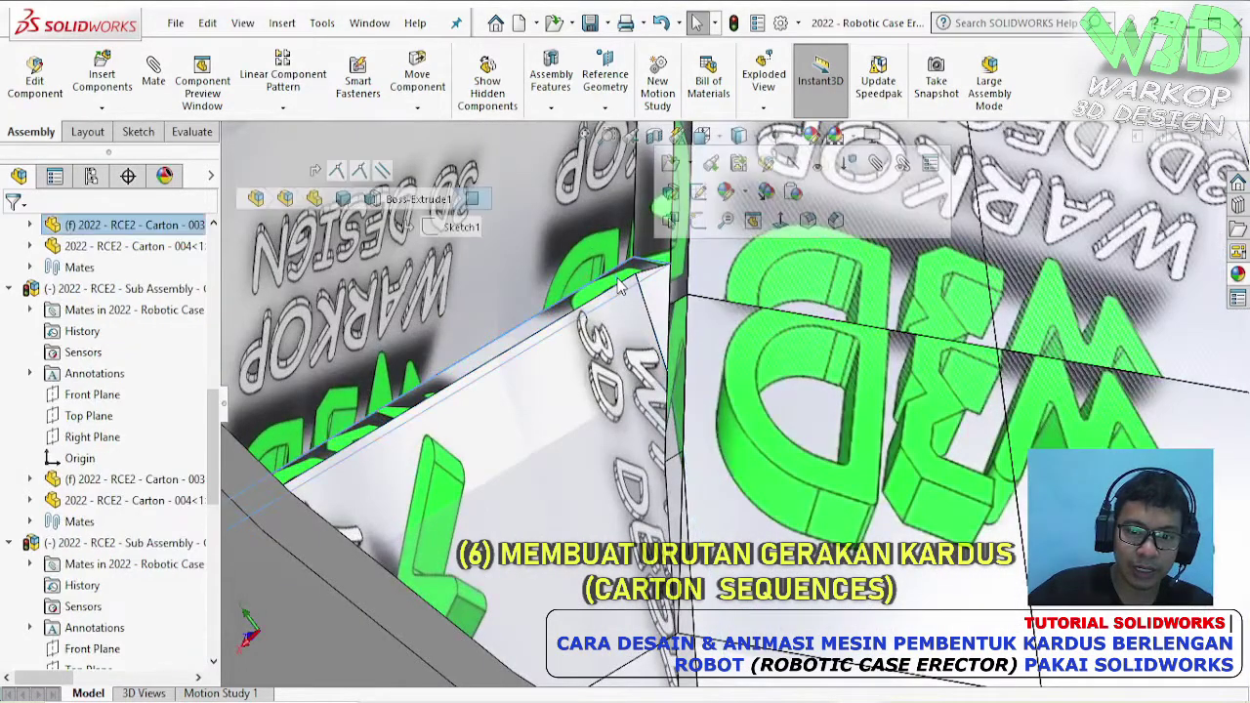
scroll(664, 342, "down", 2)
left_click(683, 386)
left_click(932, 262)
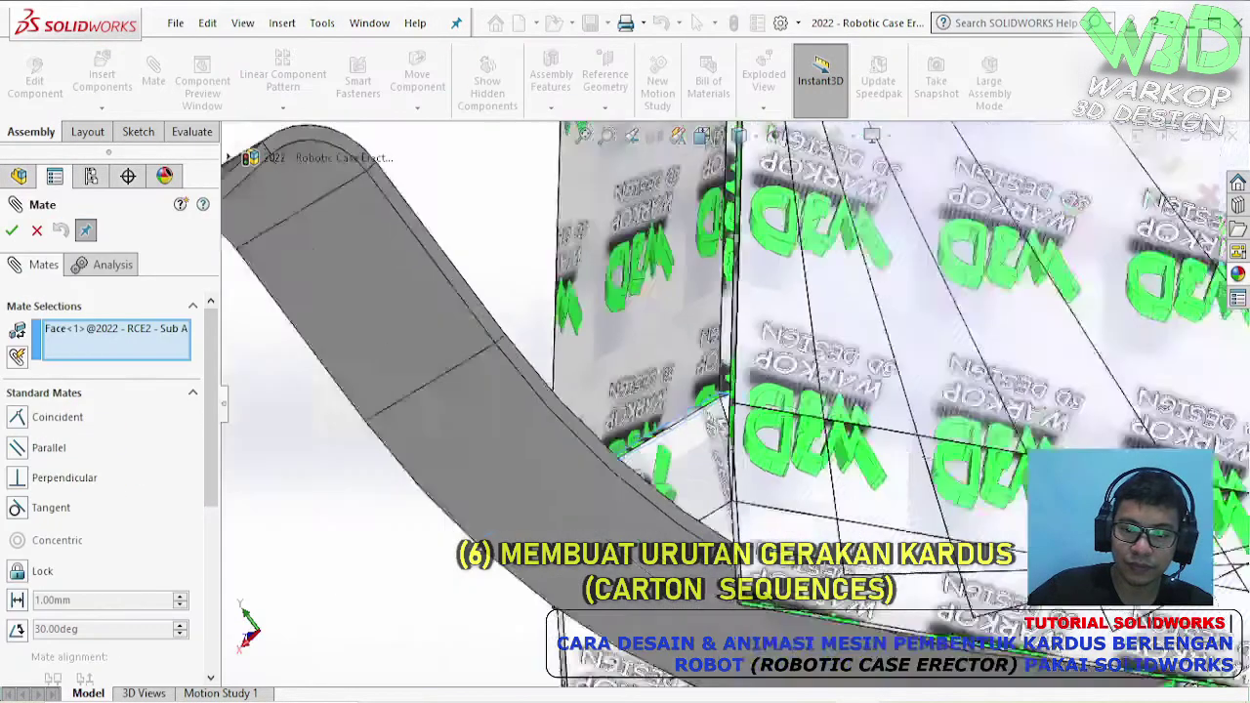
middle_click_drag(840, 419, 644, 410)
scroll(857, 463, "up", 5)
scroll(601, 336, "down", 8)
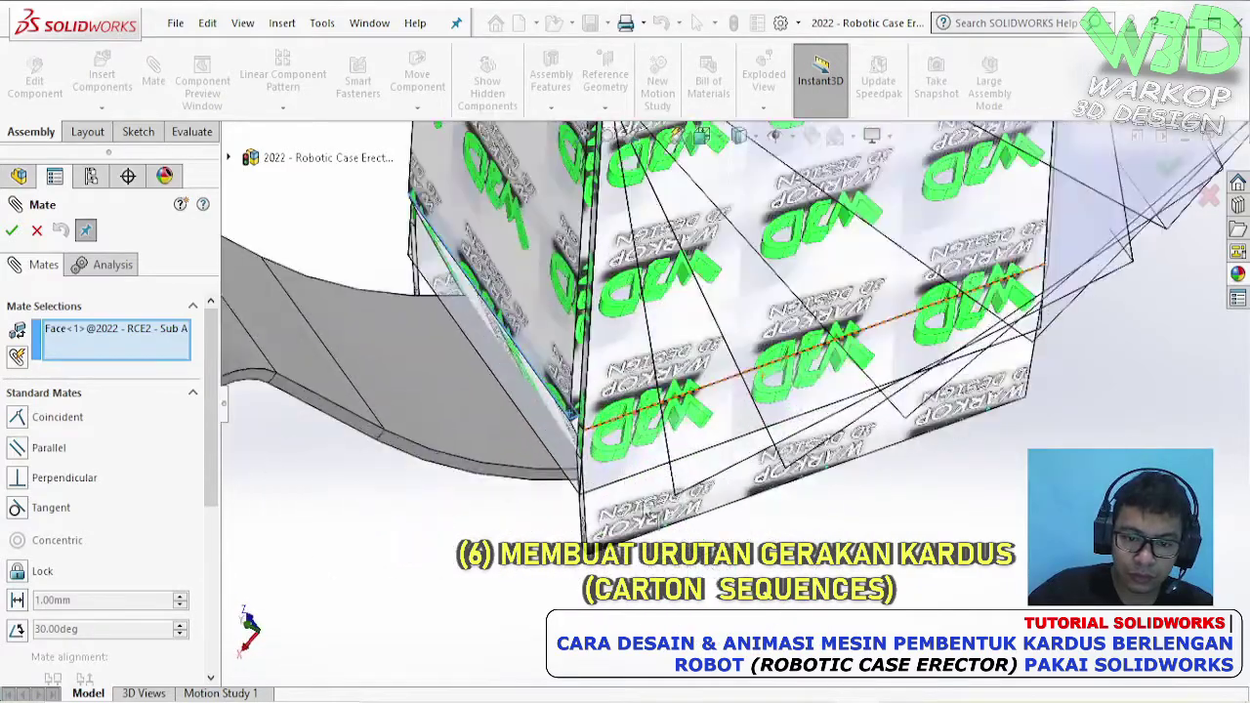
middle_click_drag(601, 336, 672, 393)
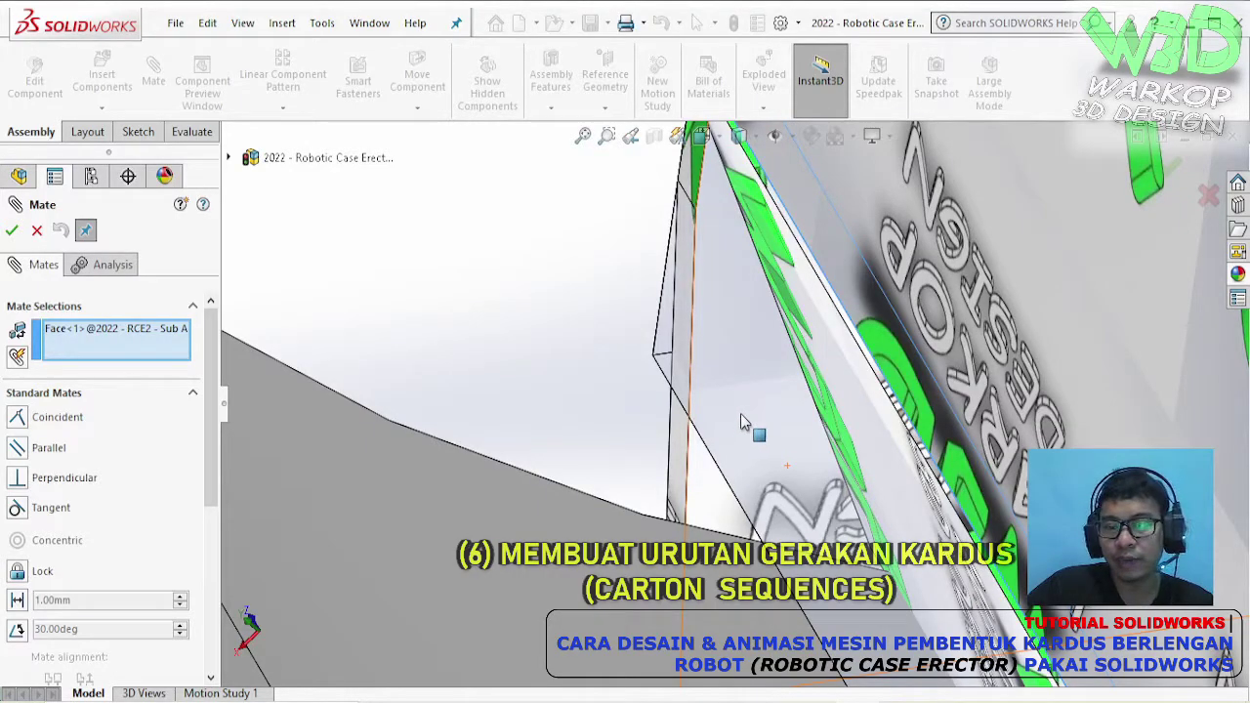
middle_click_drag(740, 412, 597, 363)
scroll(712, 454, "up", 5)
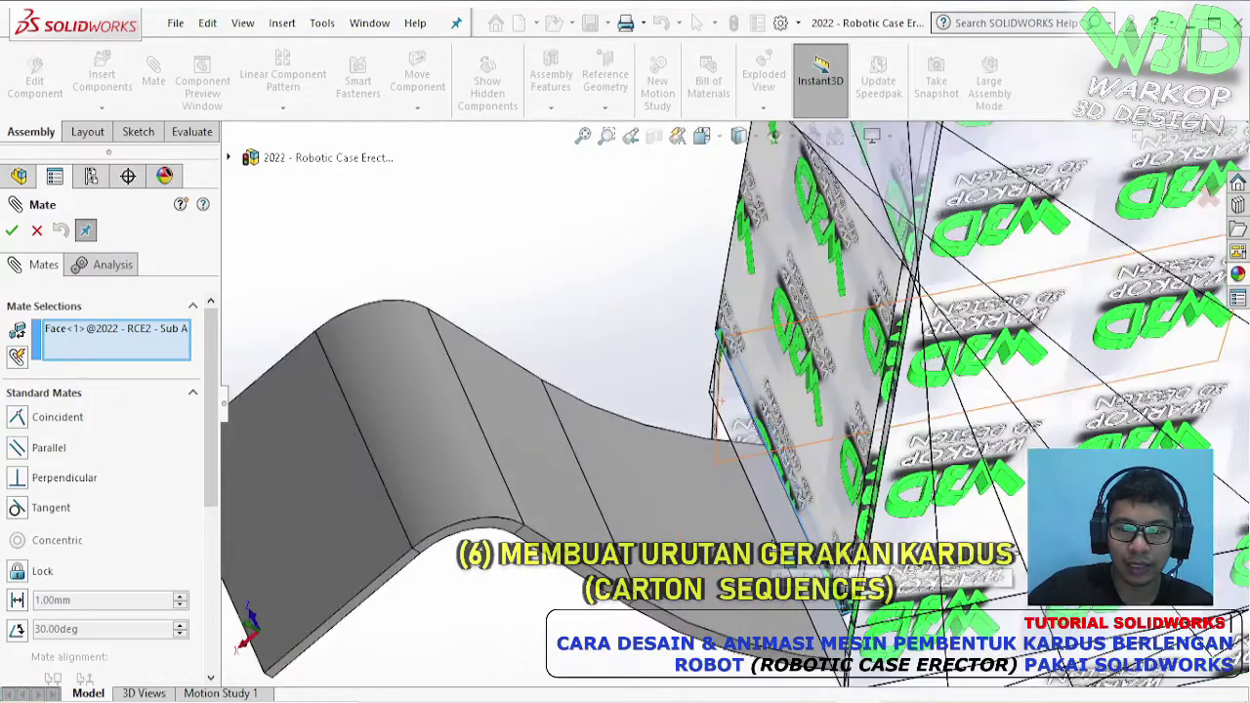
scroll(662, 354, "down", 5)
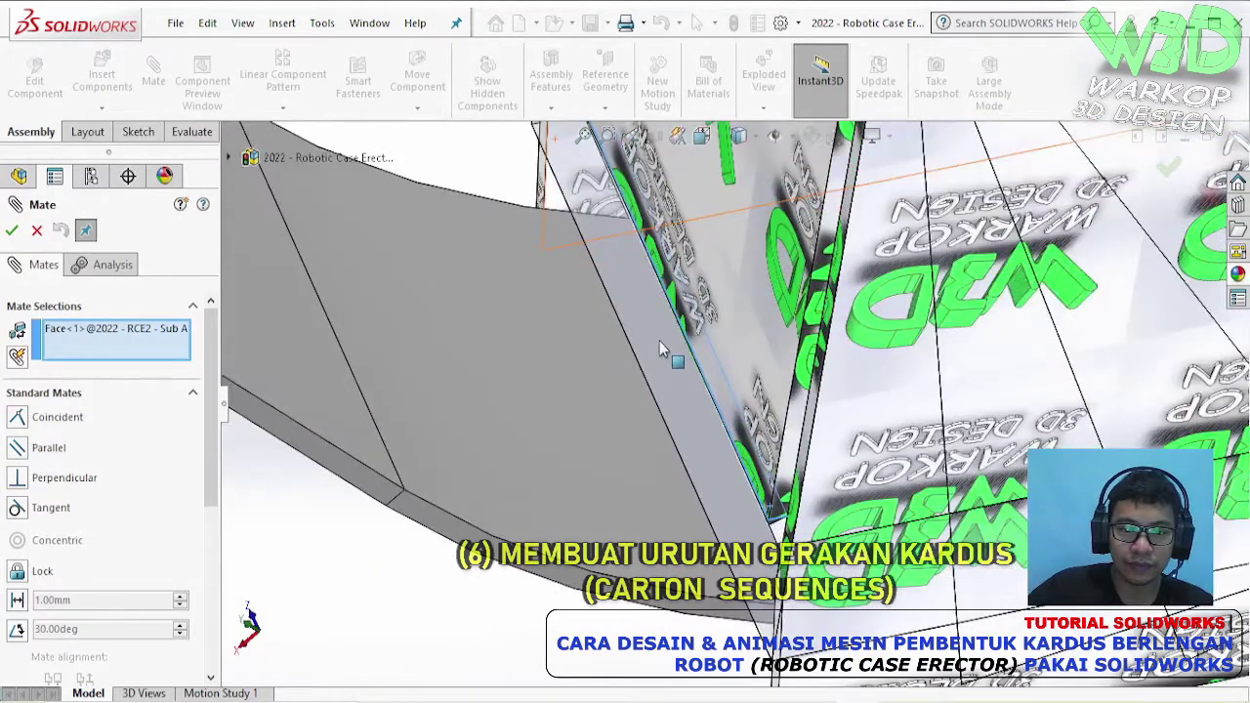
right_click(661, 350)
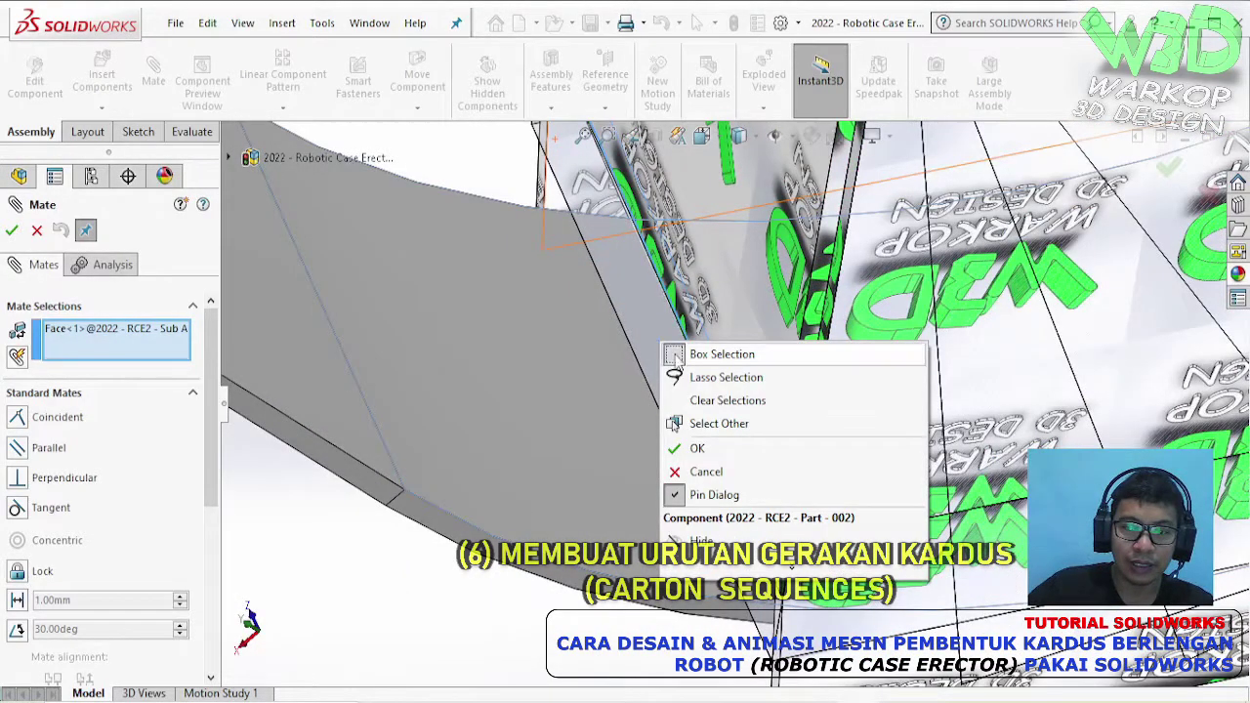
left_click(724, 428)
right_click(687, 398)
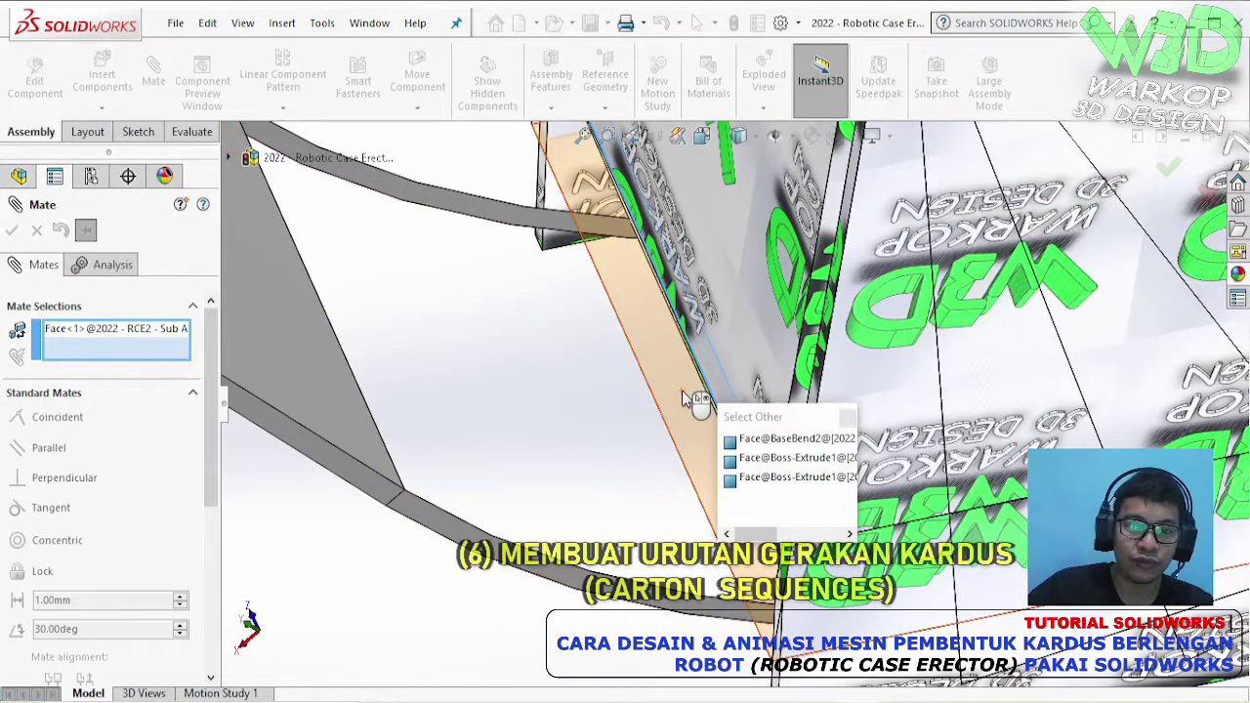
left_click(686, 398)
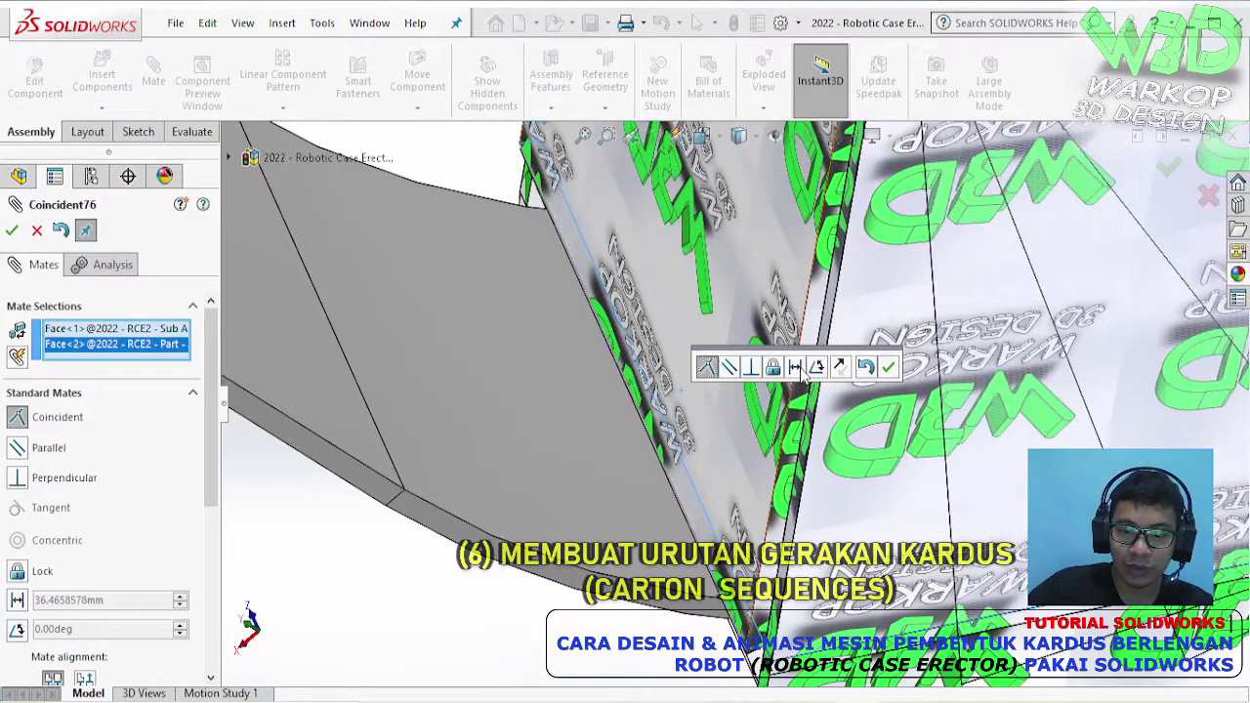
left_click(796, 368)
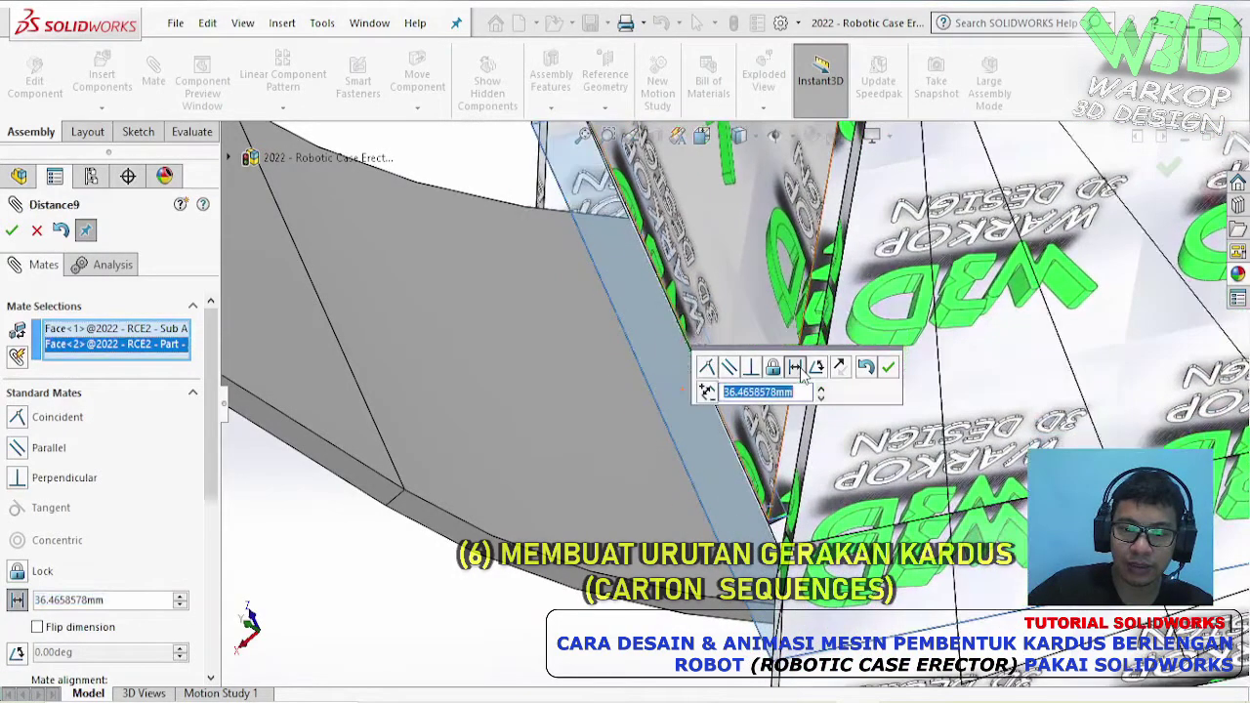
left_click(887, 368)
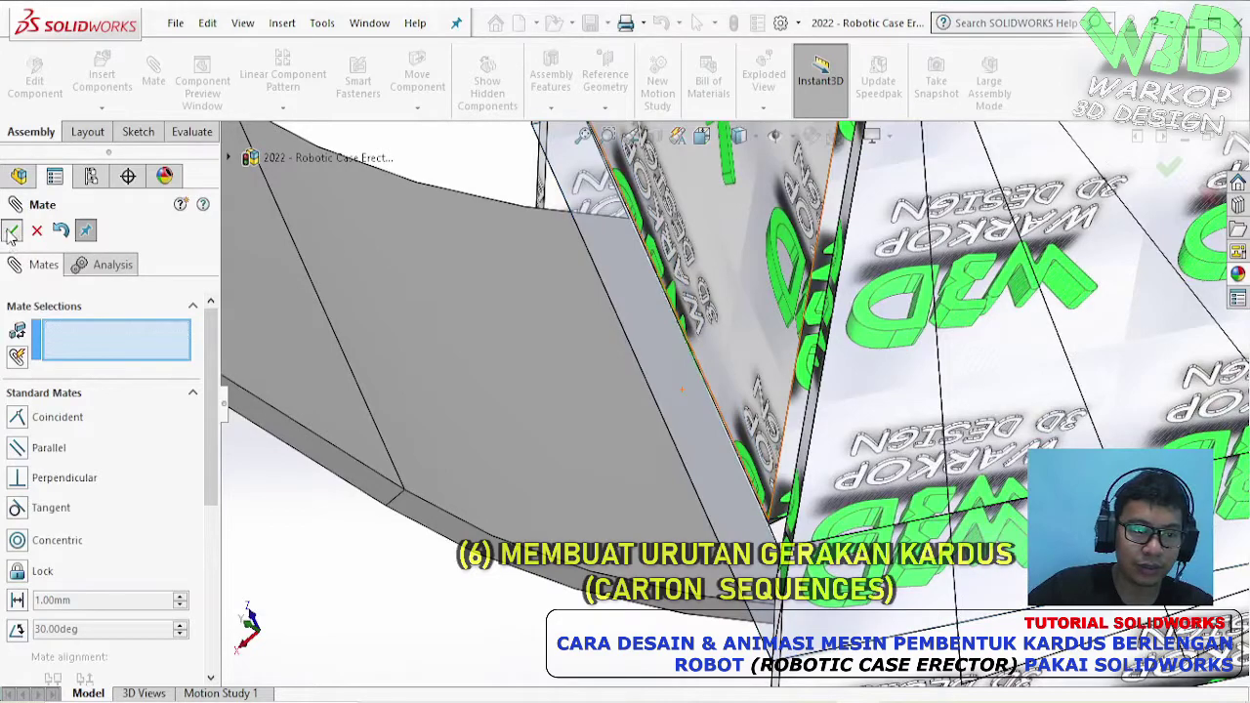
key("Escape")
- Swing the lower side flap toward the curved guide and mate its outer edge coincident with the guide's surface
middle_click_drag(694, 308, 672, 418)
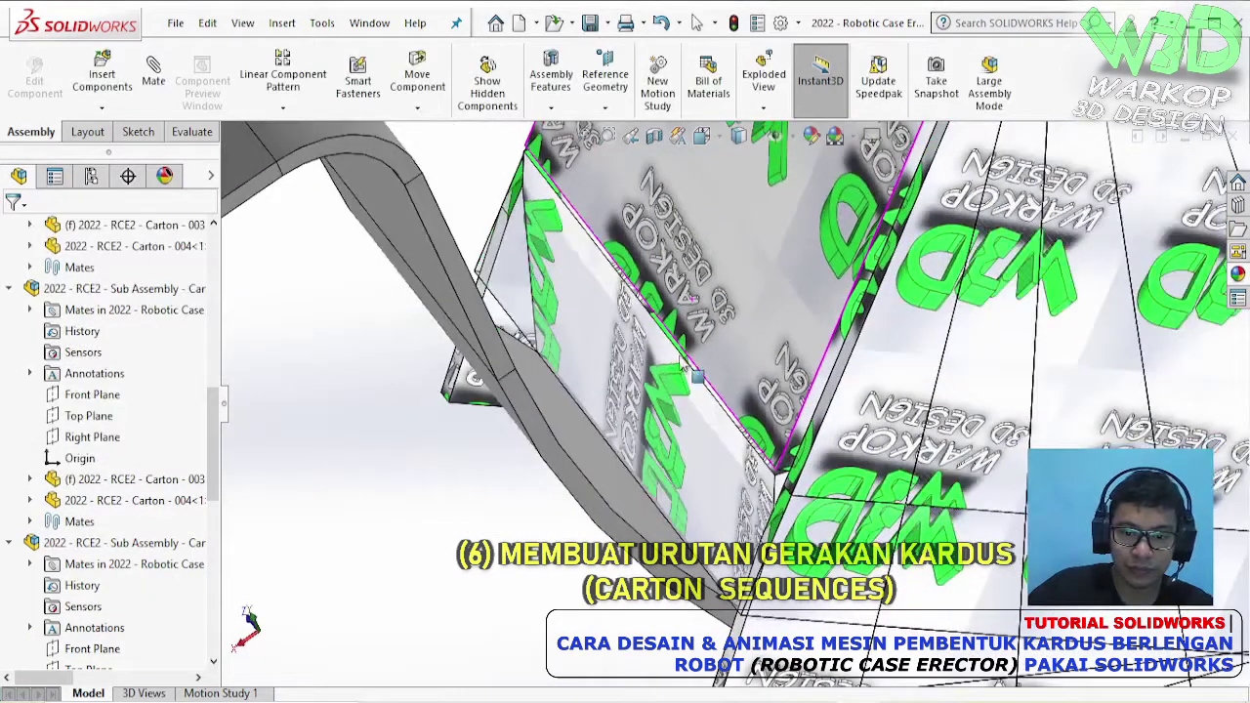
left_click(672, 420)
left_click_drag(671, 420, 652, 434)
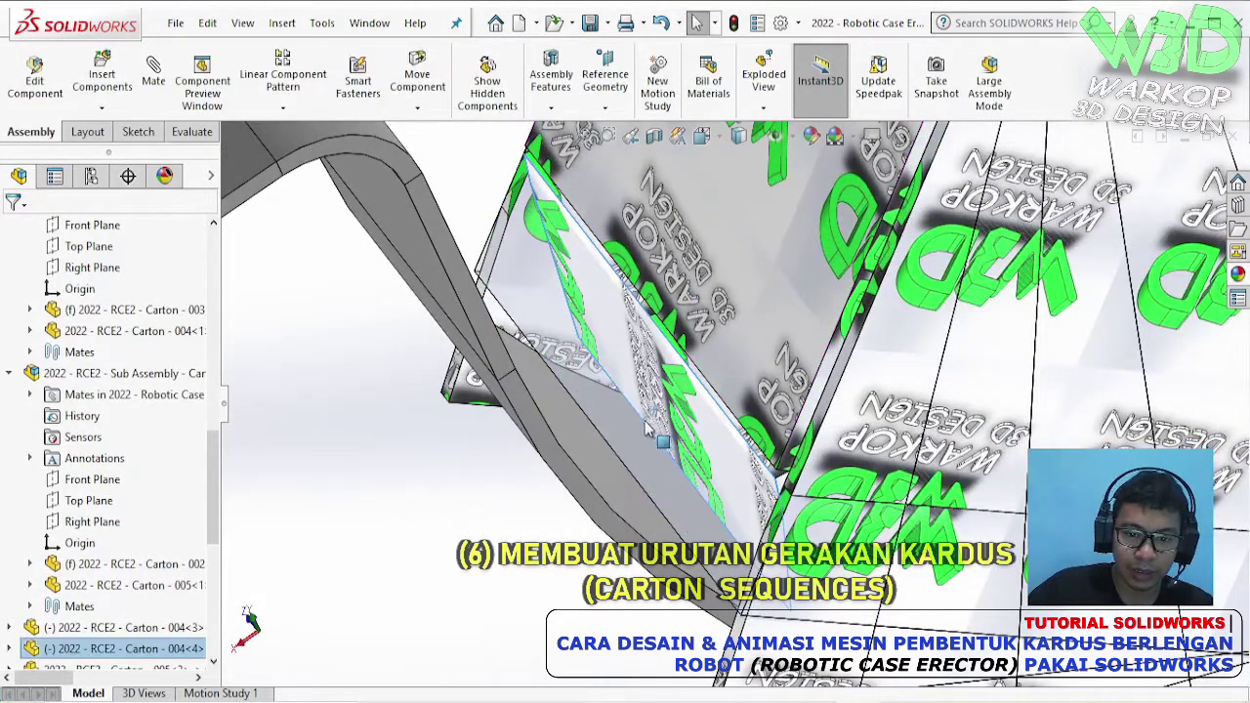
left_click(644, 429)
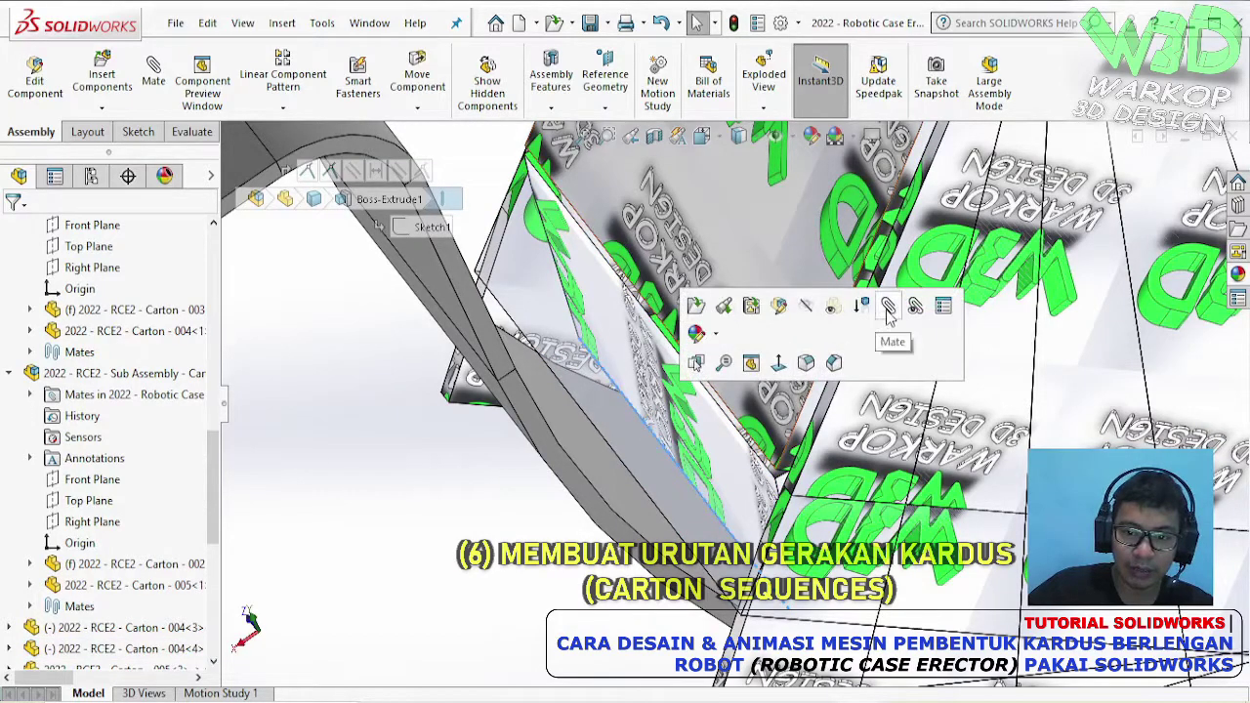
left_click(886, 310)
left_click(607, 439)
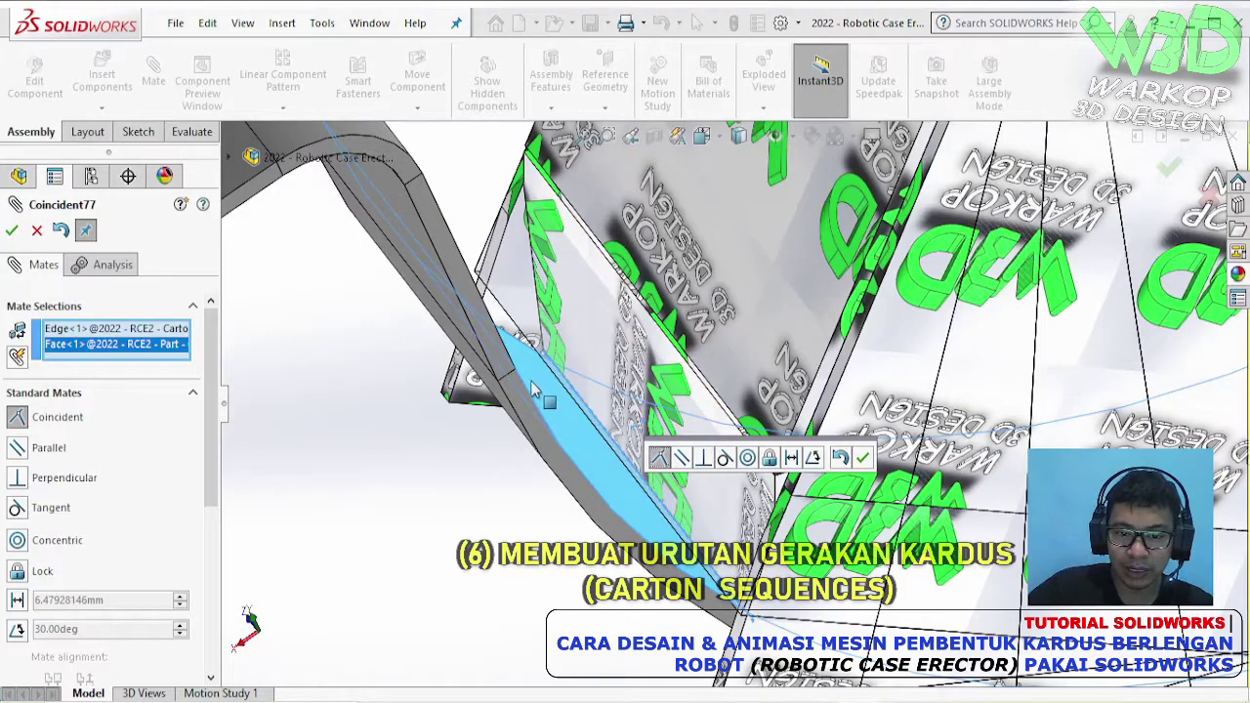
scroll(527, 391, "up", 3)
left_click(862, 458)
- Add a coincident mate between the opposite lower side flap's outer edge and the curved guide's surface
middle_click_drag(862, 458, 1028, 419)
scroll(1028, 420, "down", 5)
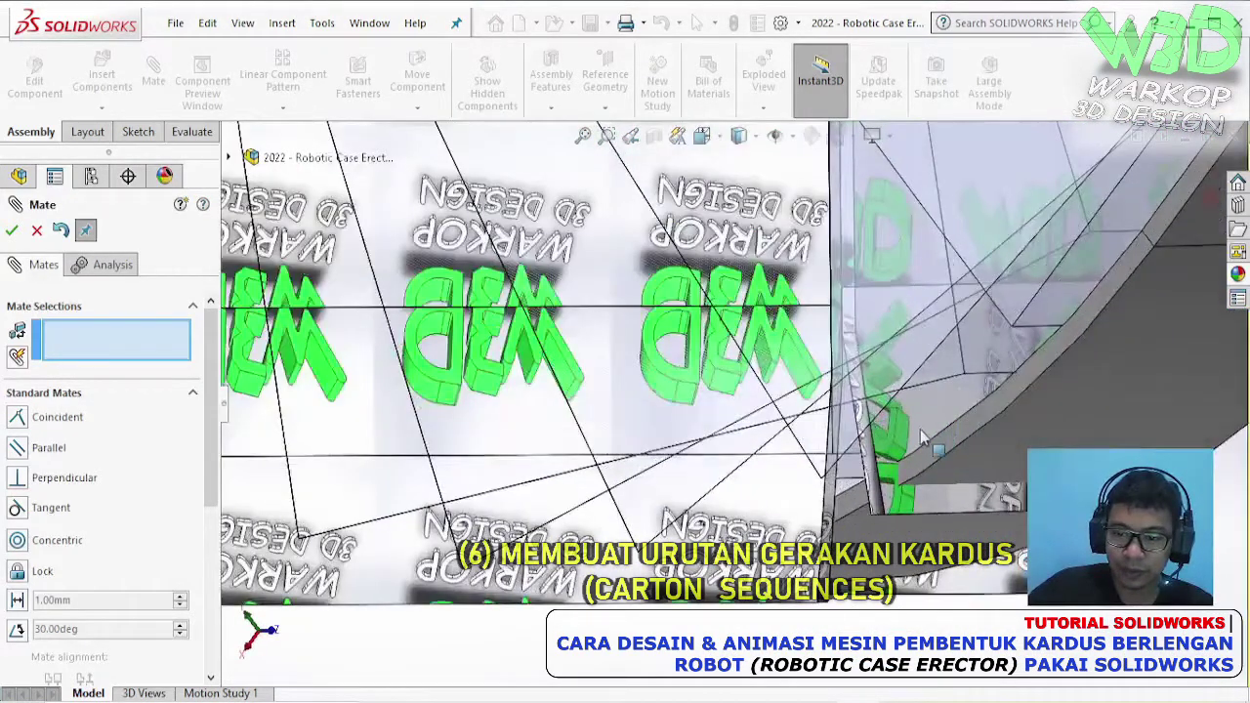
middle_click_drag(847, 454, 878, 478)
left_click(874, 476)
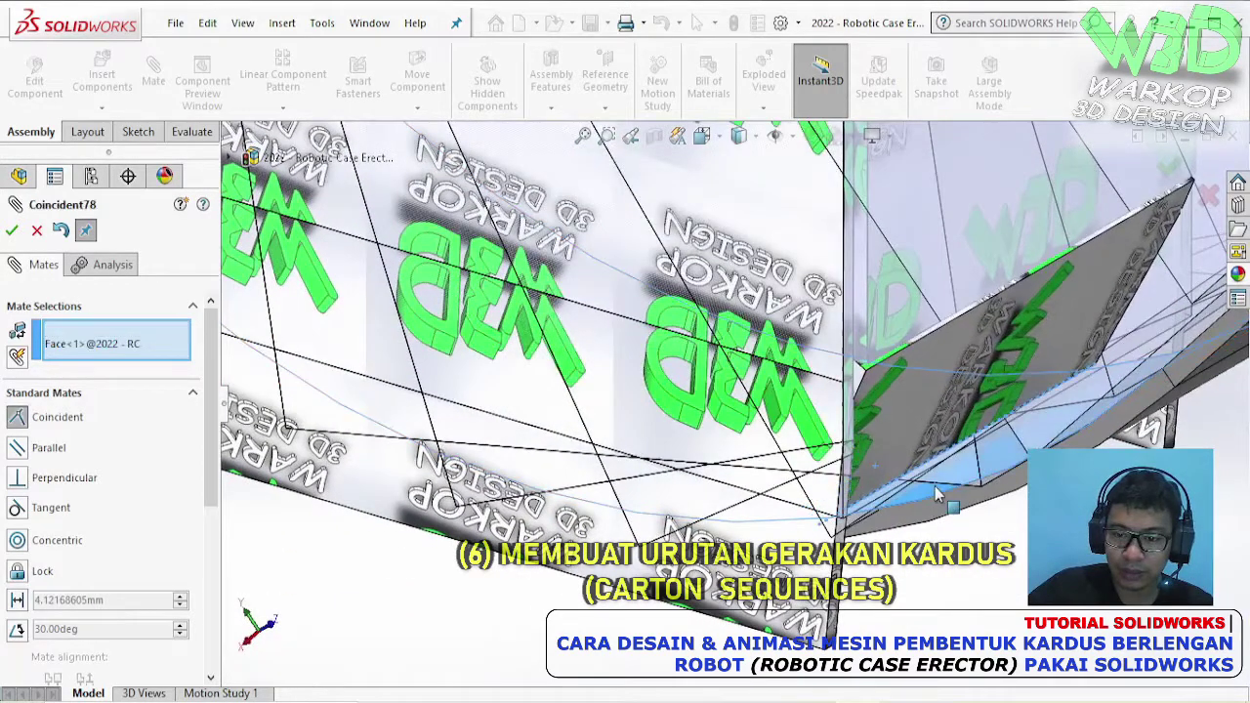
left_click(942, 483)
key("Return")
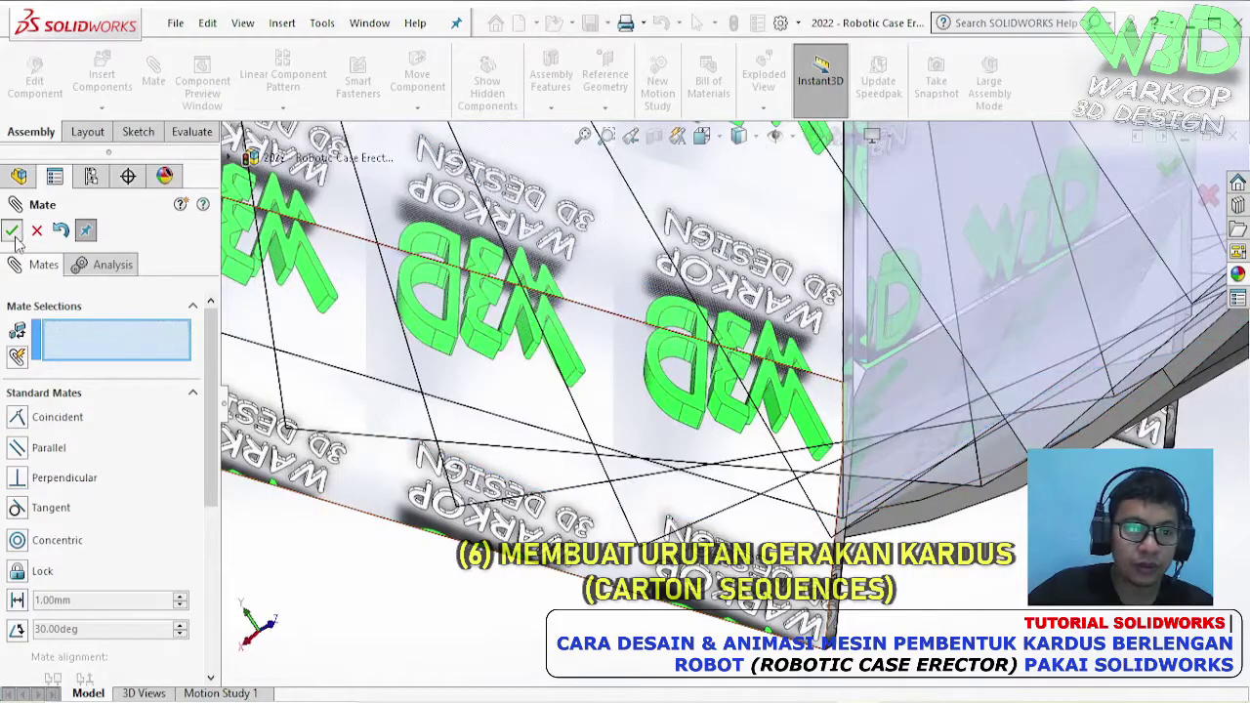
key("Escape")
- Group the new mates from Coincident74 through Coincident78 into a new mate folder named Test 2
scroll(904, 352, "up", 7)
middle_click_drag(743, 330, 1032, 207)
scroll(180, 482, "down", 10)
mouse_move(915, 297)
middle_mouse_down()
mouse_move(878, 234)
mouse_move(928, 313)
middle_mouse_up()
scroll(796, 390, "down", 5)
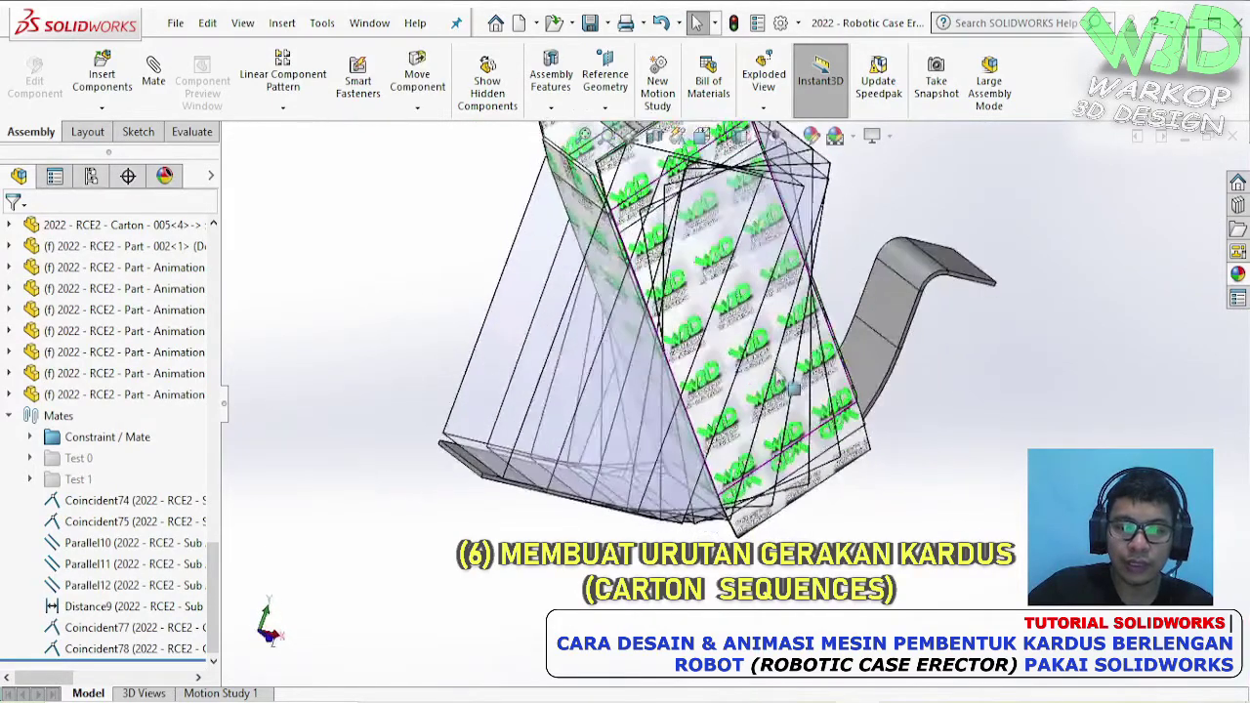
left_click(97, 500)
left_click(98, 648, "shift")
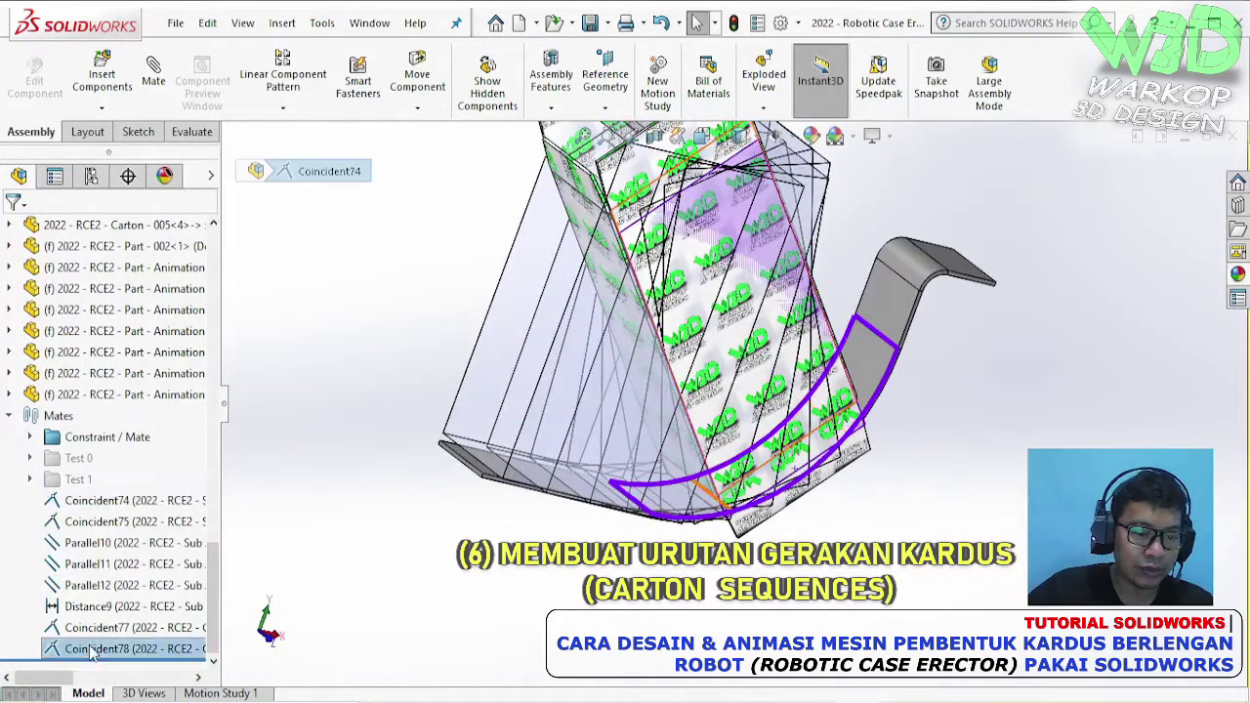
right_click(97, 648)
left_click(141, 487)
type("Test 2")
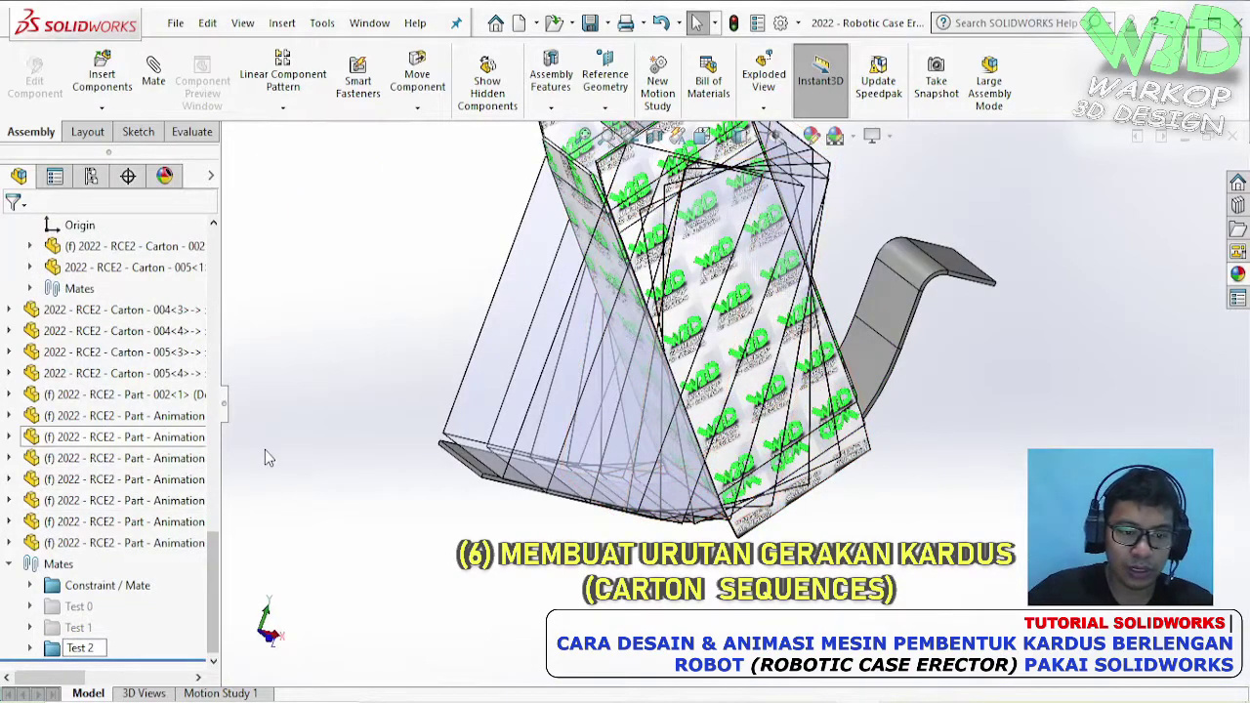
- Switch the carton between the Test 2, Test 1 and Test 0 positions by toggling folder suppression, and finish with all three suppressed
key("Return")
scroll(732, 401, "up", 3)
middle_click_drag(718, 300, 766, 233)
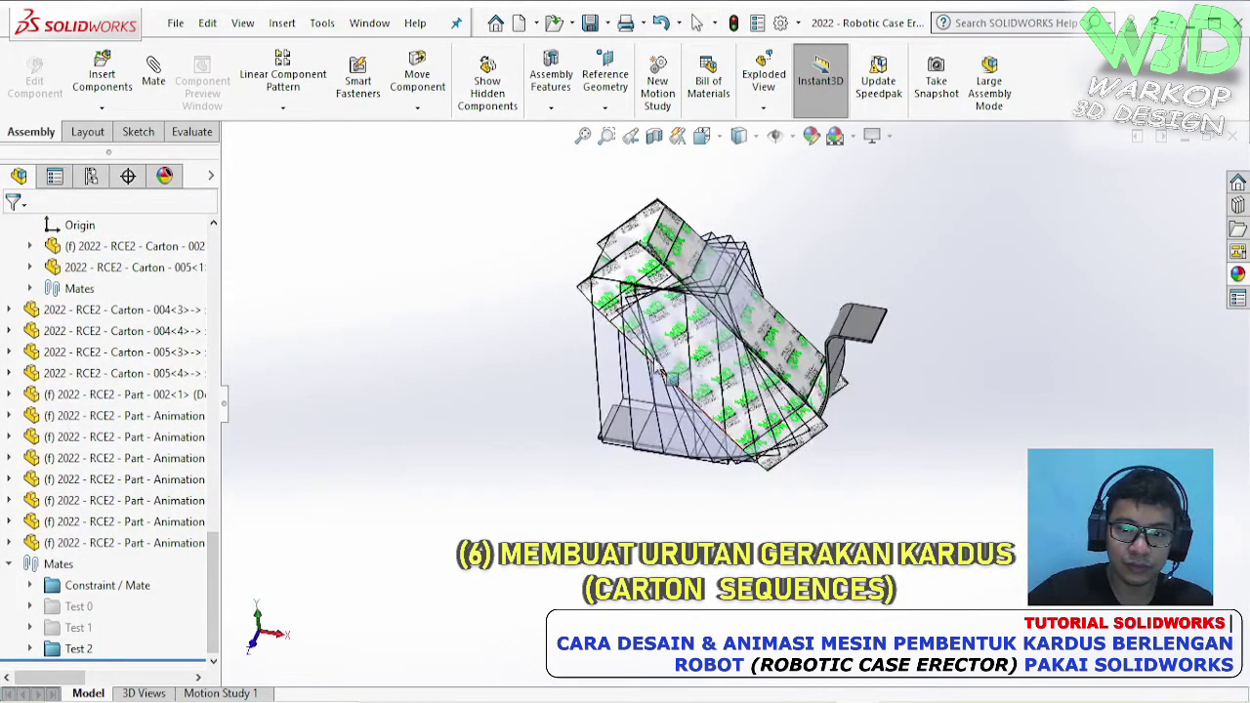
scroll(767, 233, "down", 3)
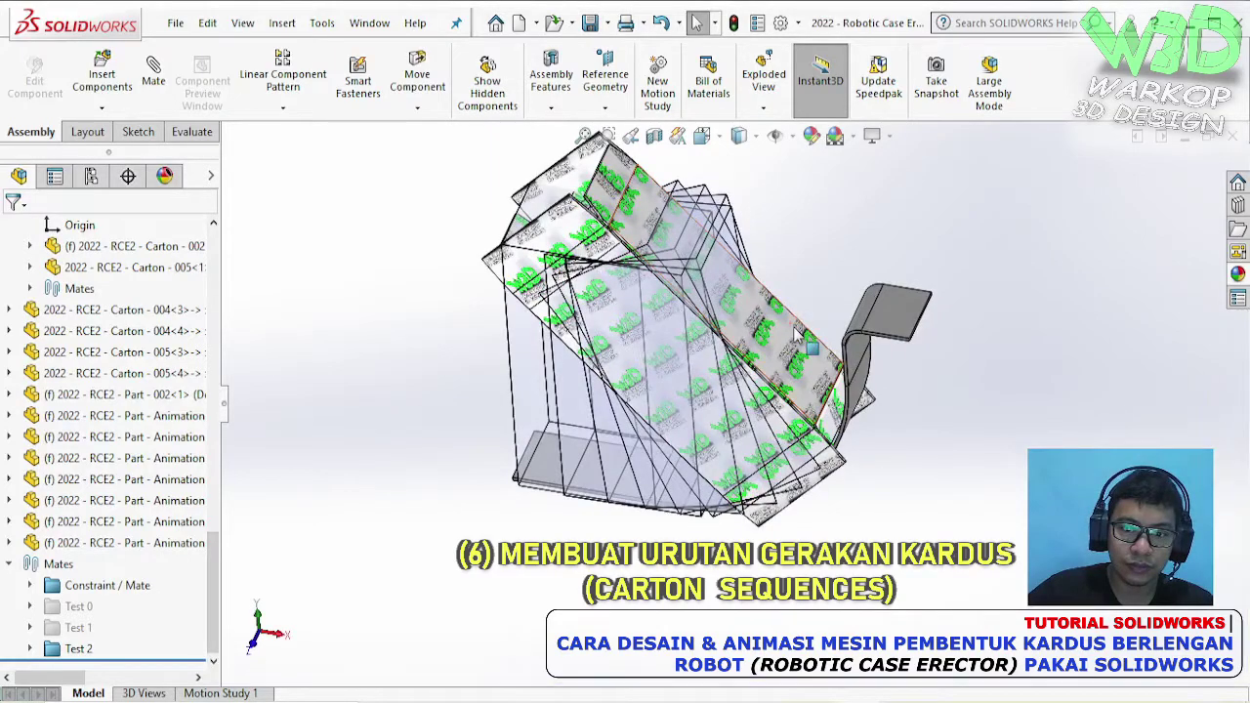
scroll(809, 314, "down", 4)
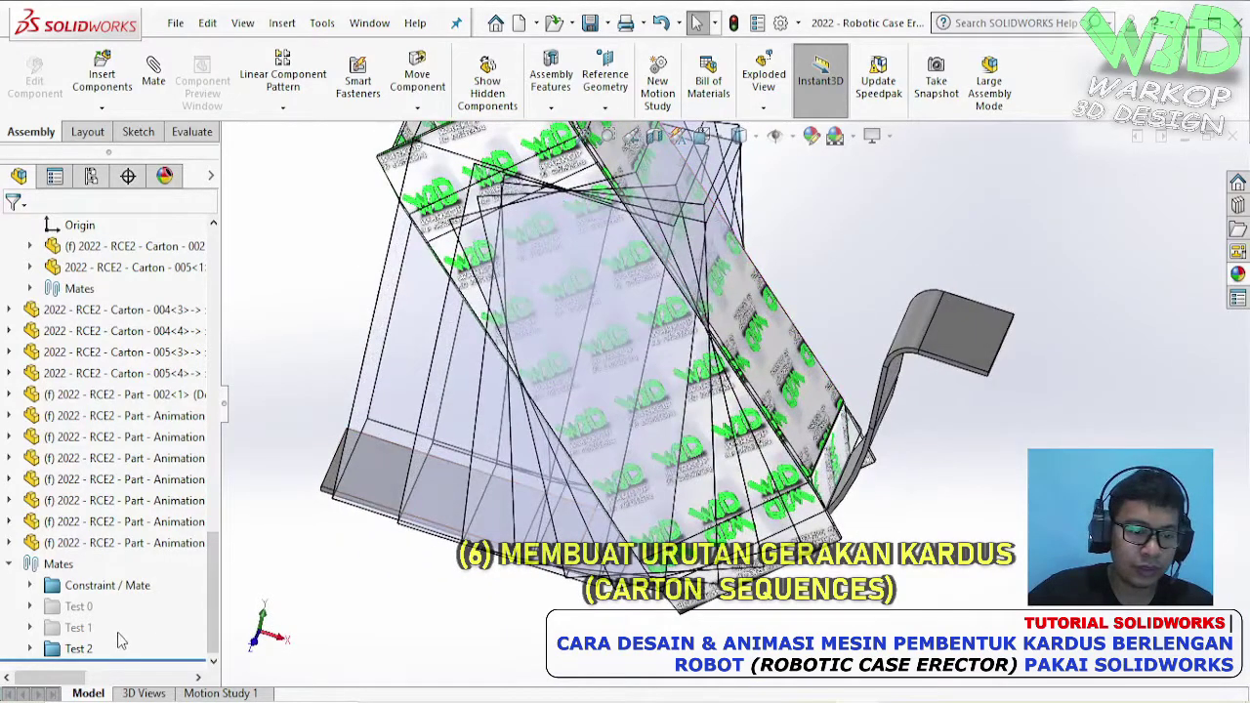
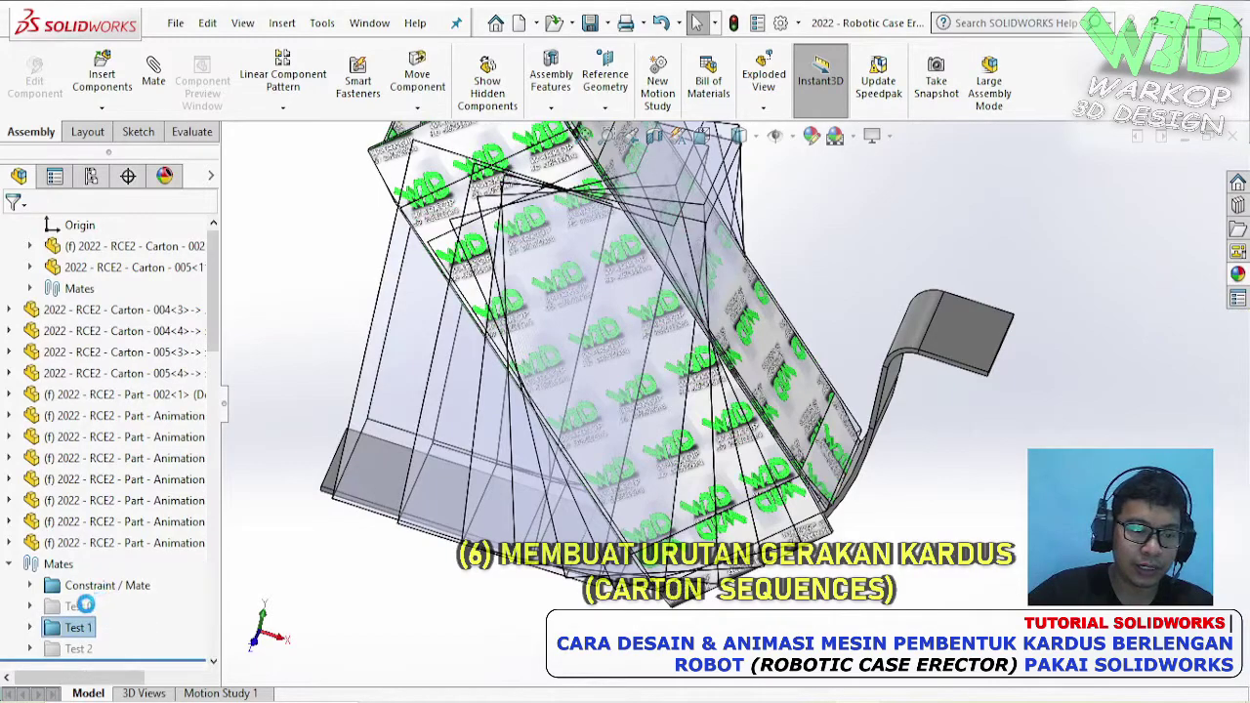
left_click(80, 606)
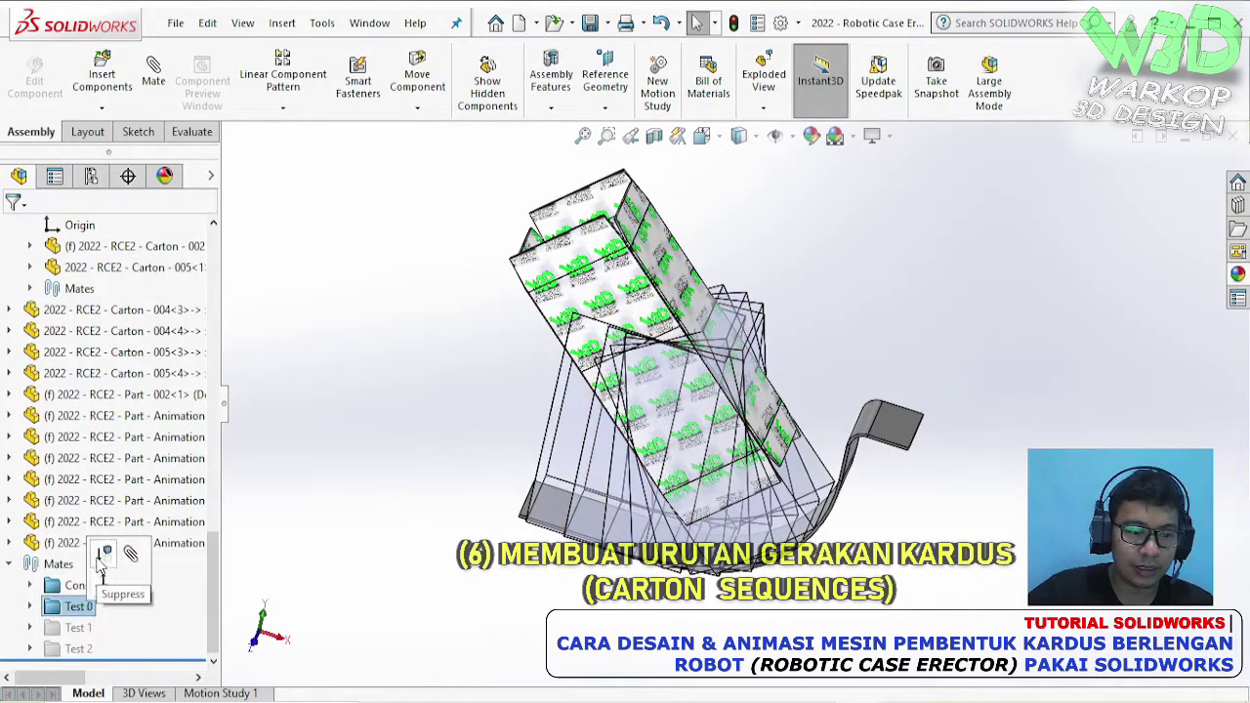
left_click(81, 625)
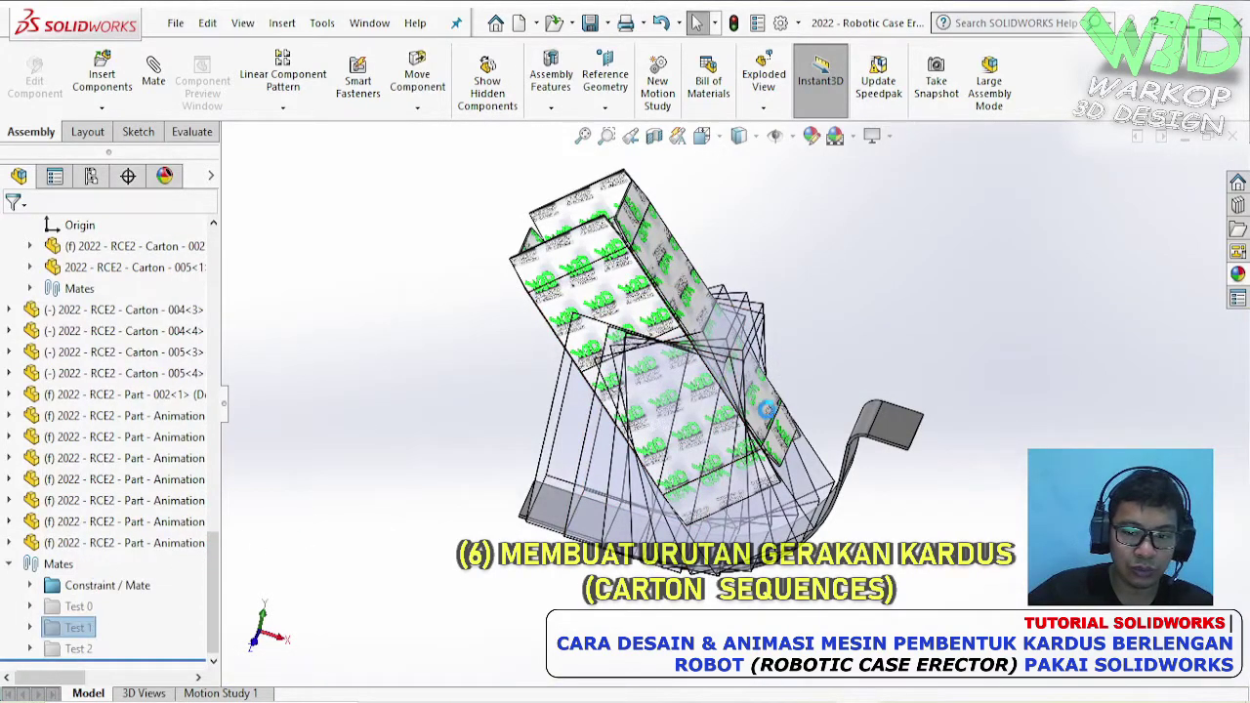
left_click(80, 648)
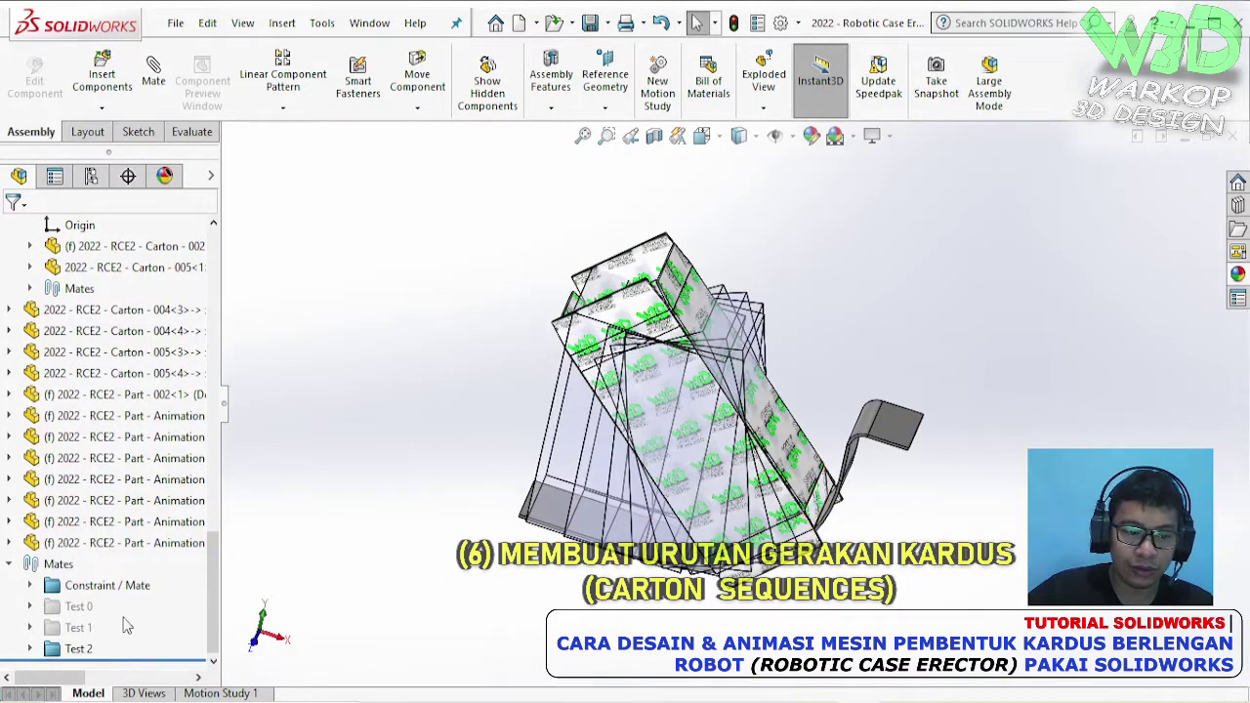
scroll(783, 361, "down", 6)
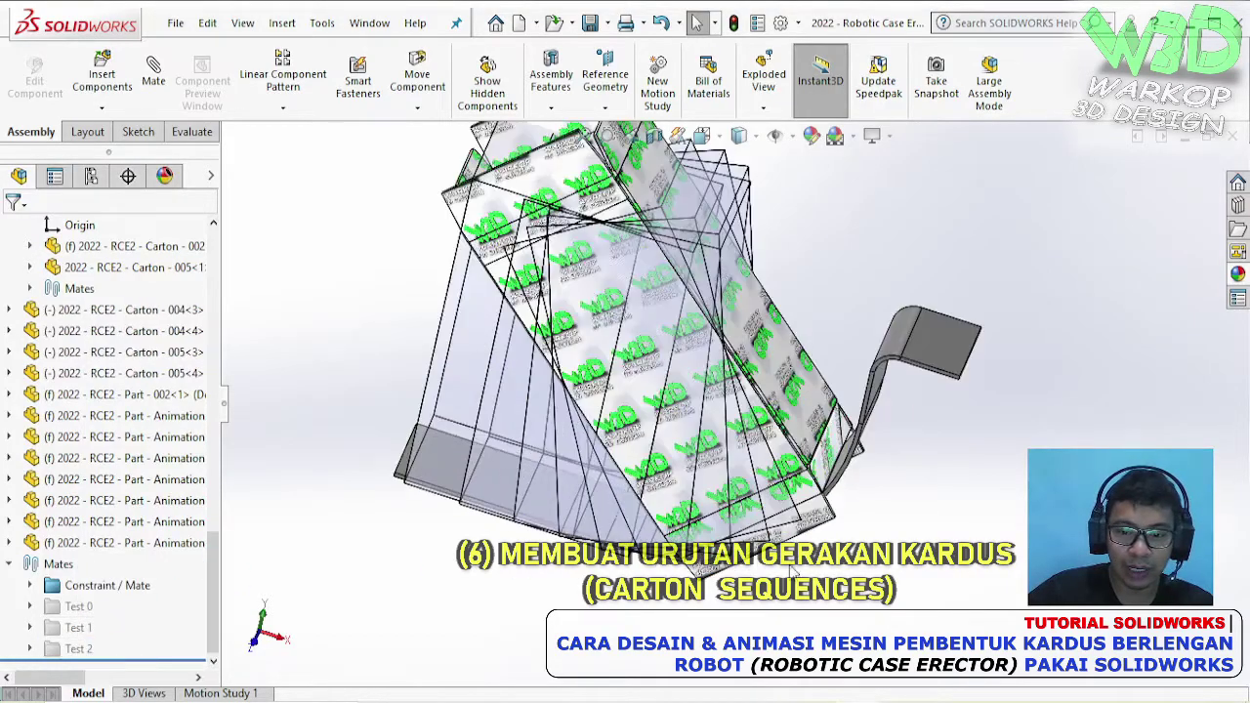
- Add a coincident mate between the carton's front panel face and the matching front face of the following reference block
scroll(739, 362, "up", 5)
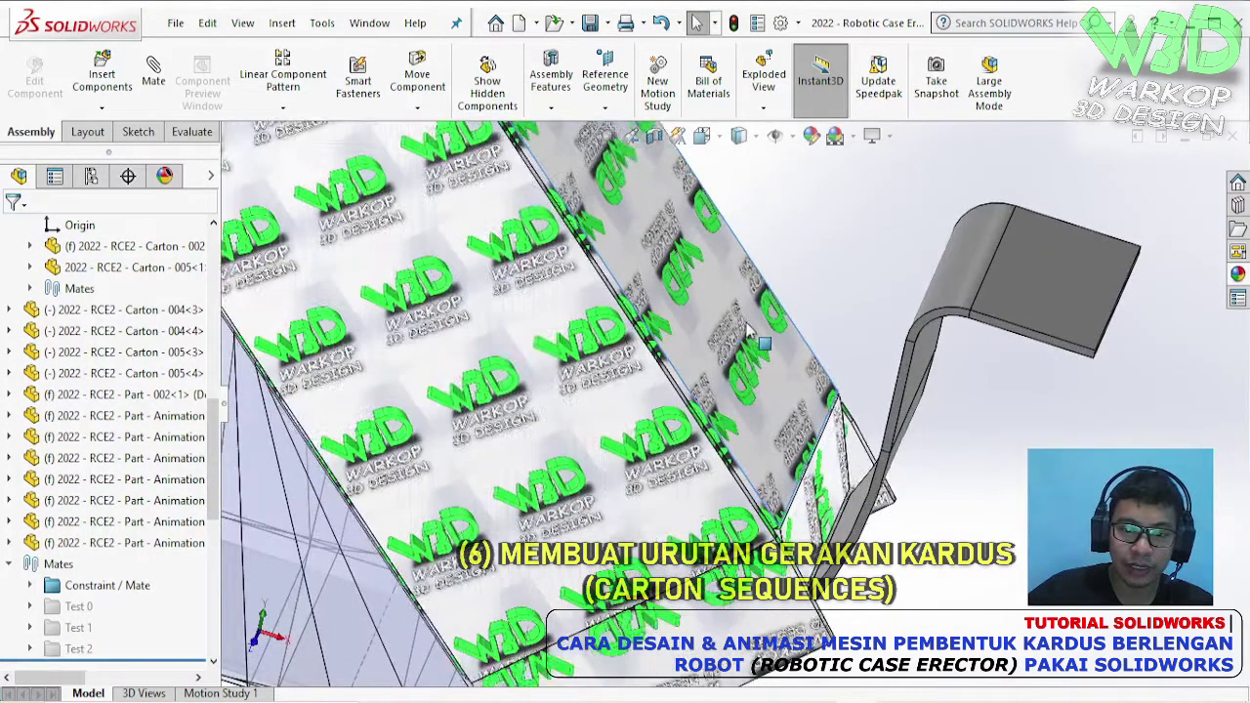
left_click(712, 325)
left_click(713, 325)
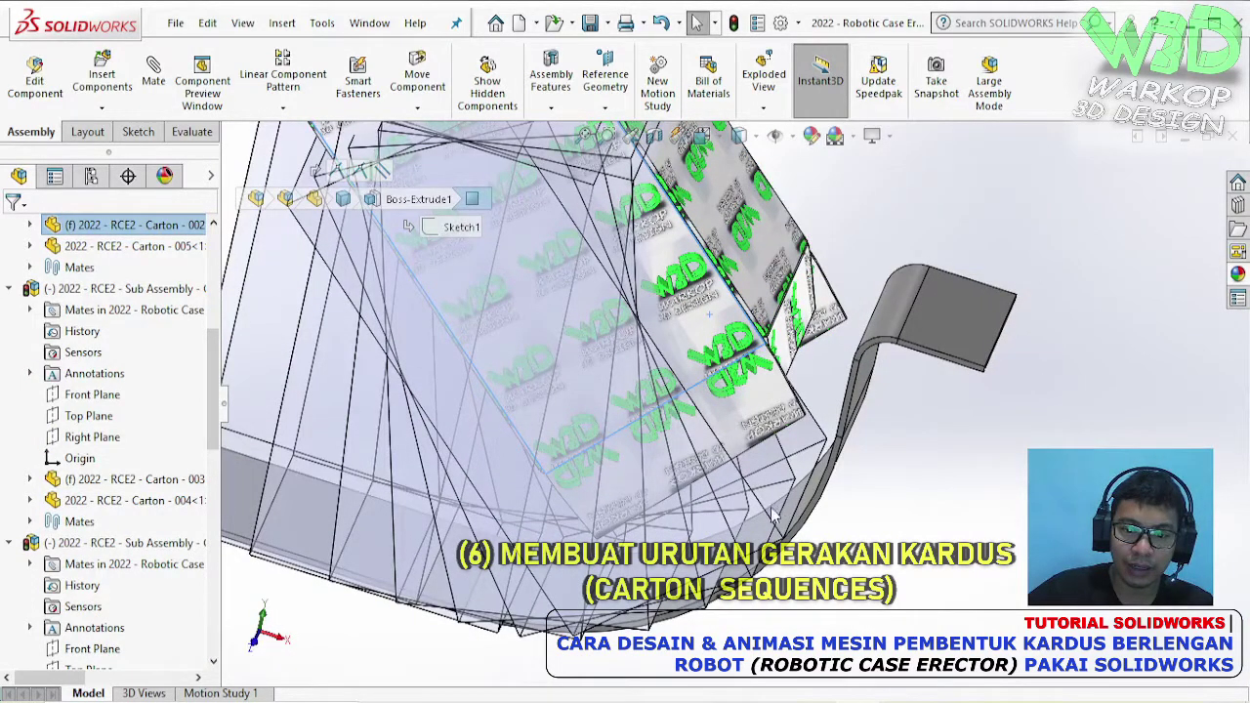
scroll(755, 529, "down", 1)
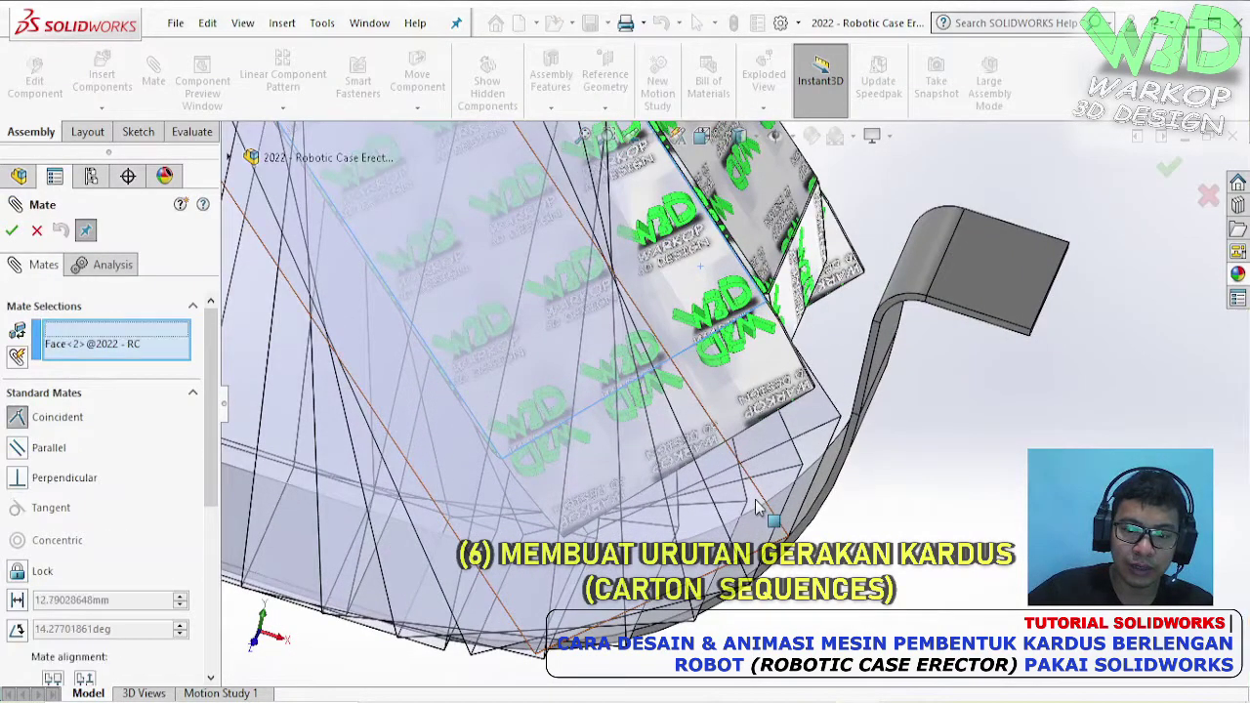
left_click(758, 507)
left_click(961, 531)
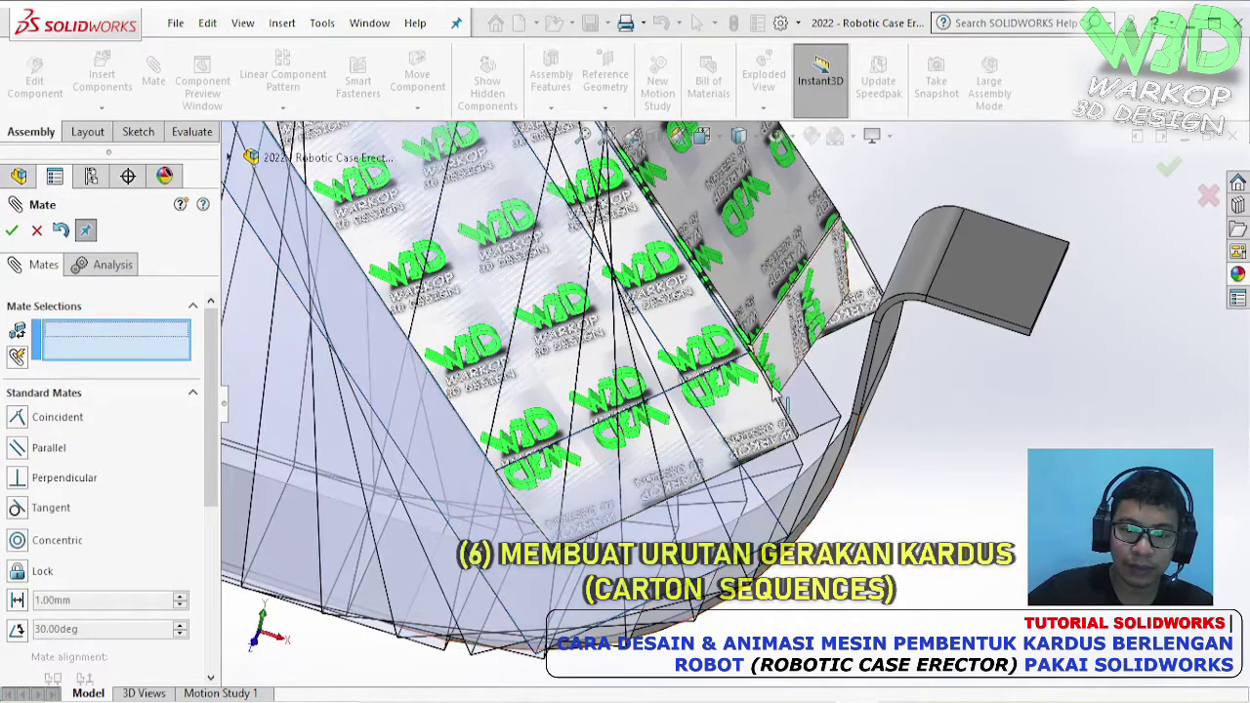
- Add a coincident mate between the front panel's thin side face and the reference block's side face
scroll(734, 304, "down", 4)
left_click(739, 305)
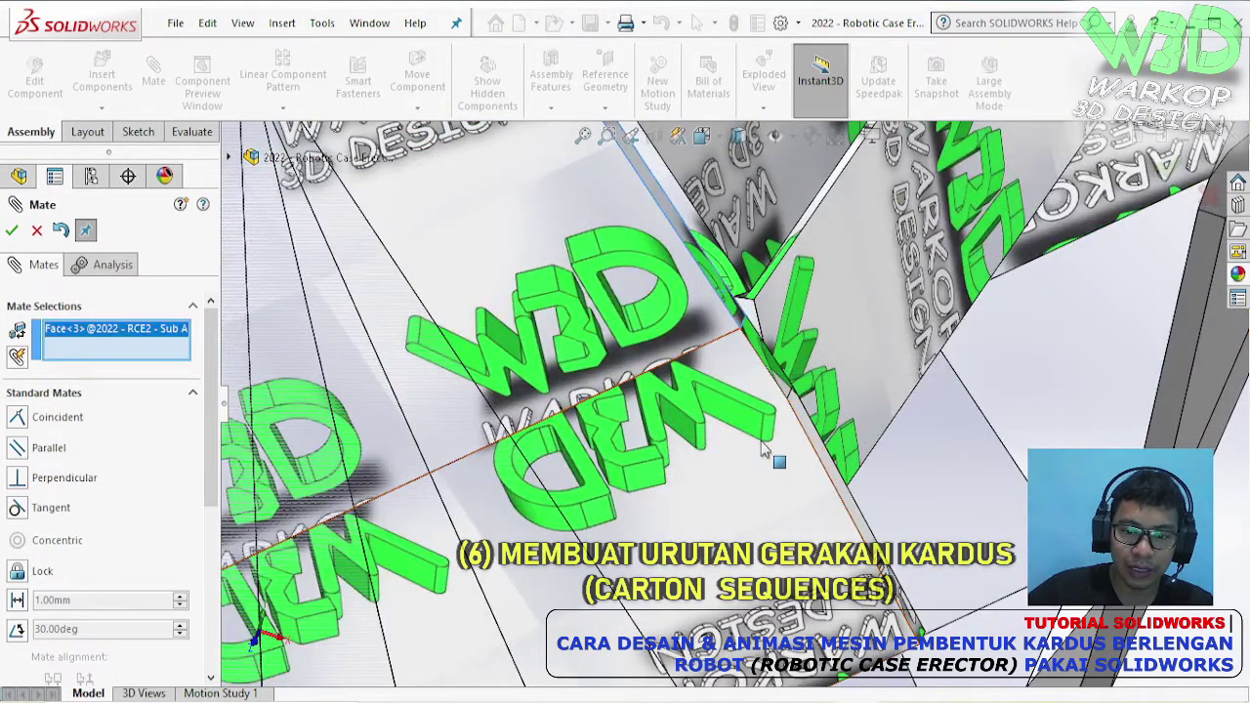
scroll(771, 449, "up", 4)
left_click(823, 457)
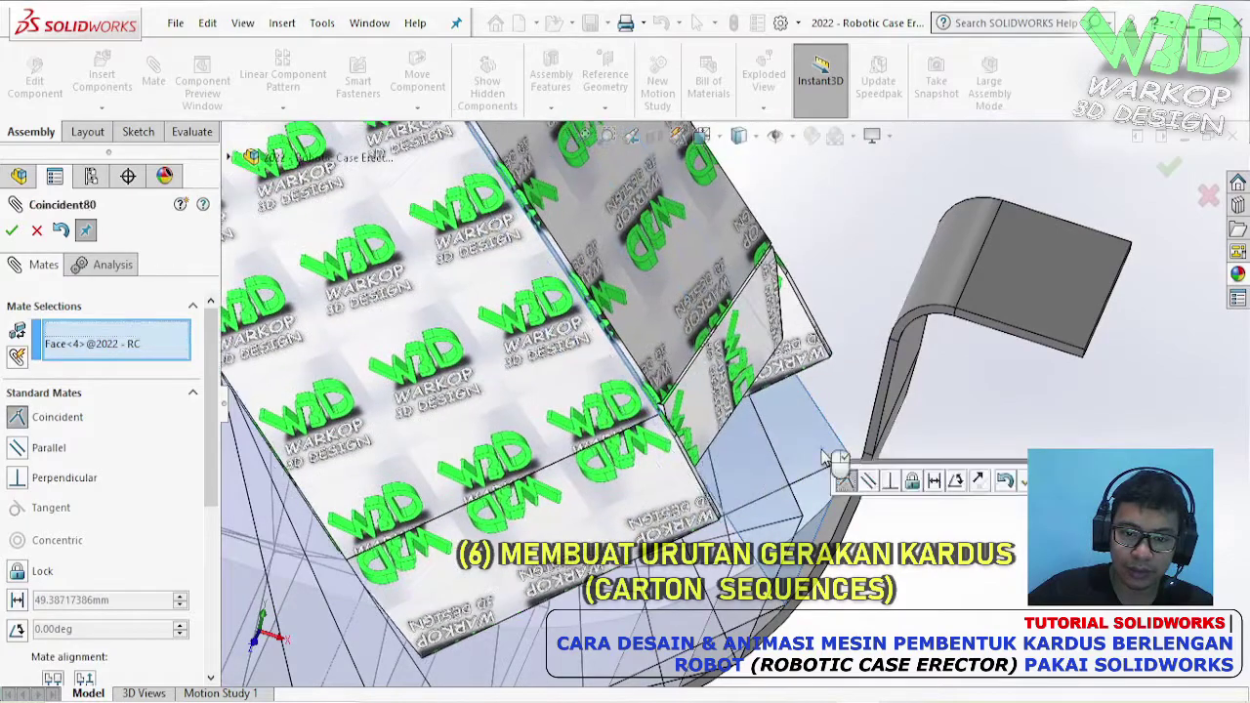
left_click(1022, 481)
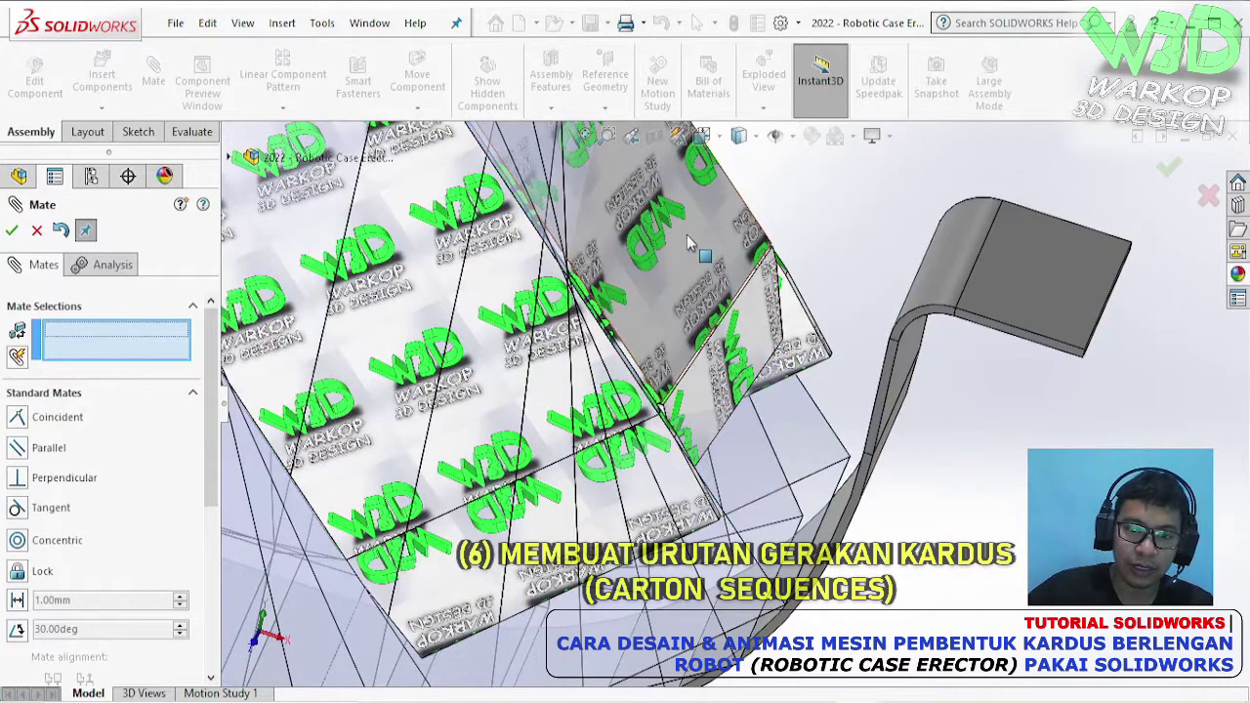
- Make the side panel parallel to the reference block's side face, and the front panel's lower flap parallel to that panel
left_click(808, 447)
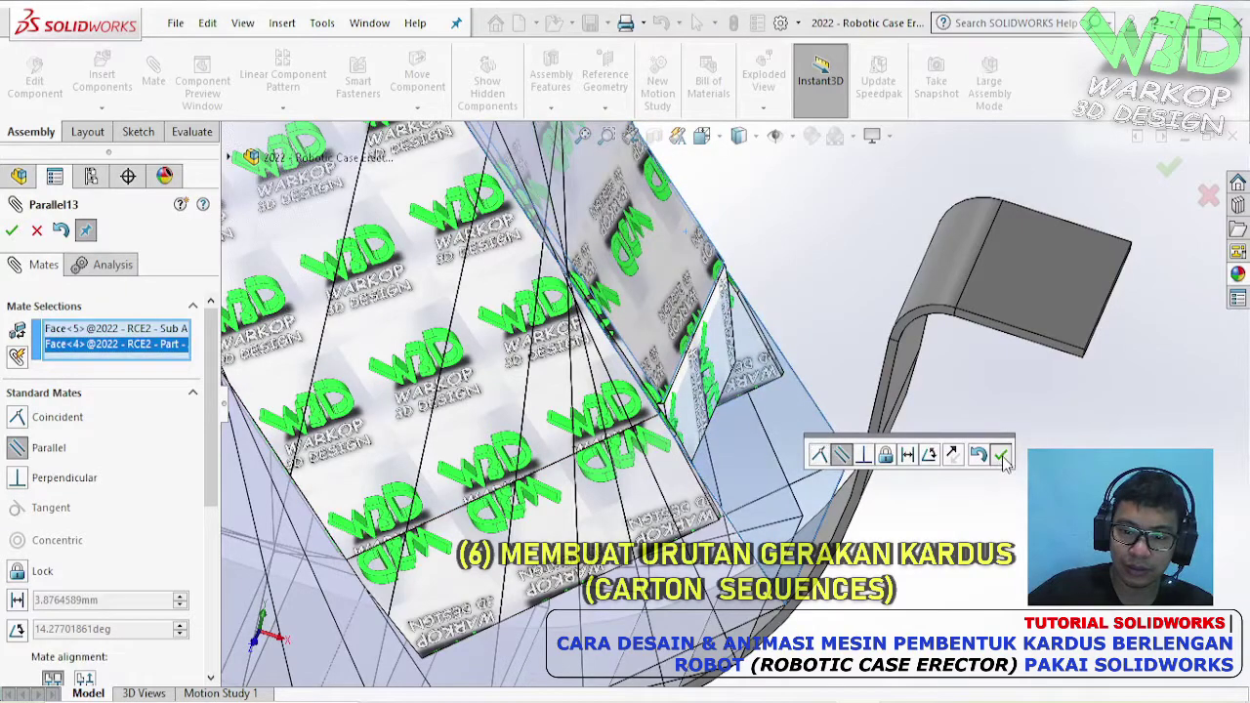
left_click(1001, 456)
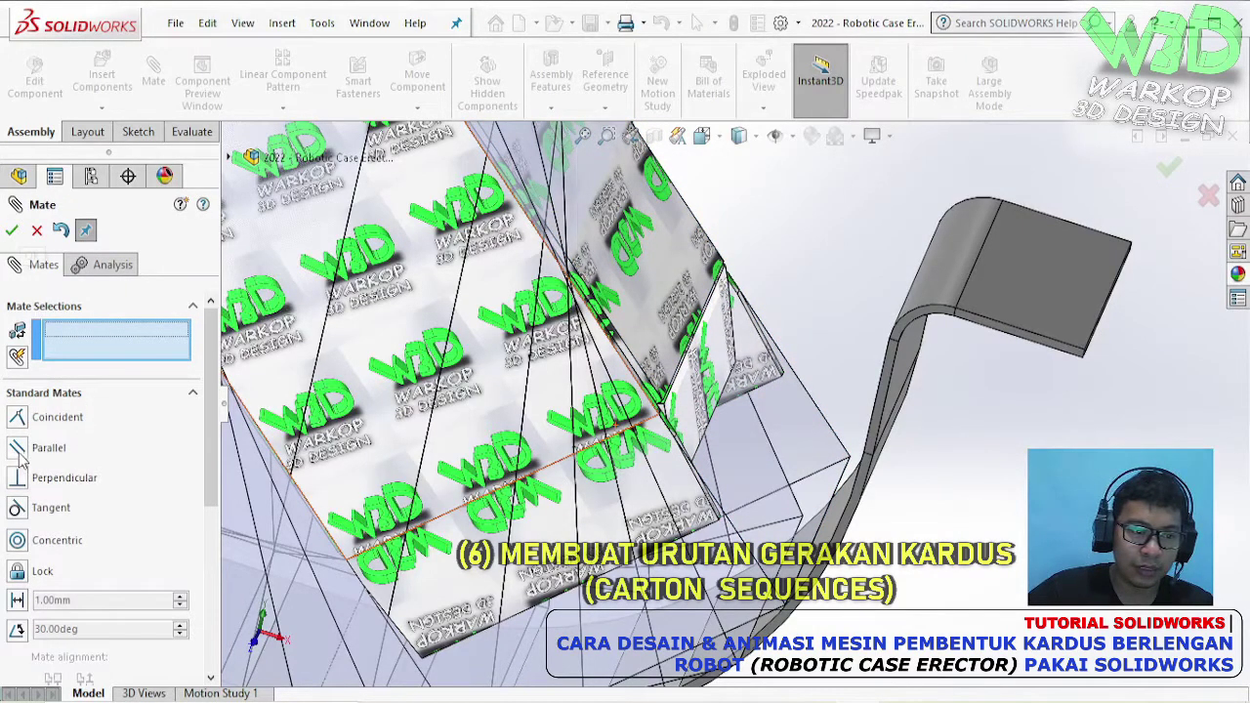
left_click(543, 535)
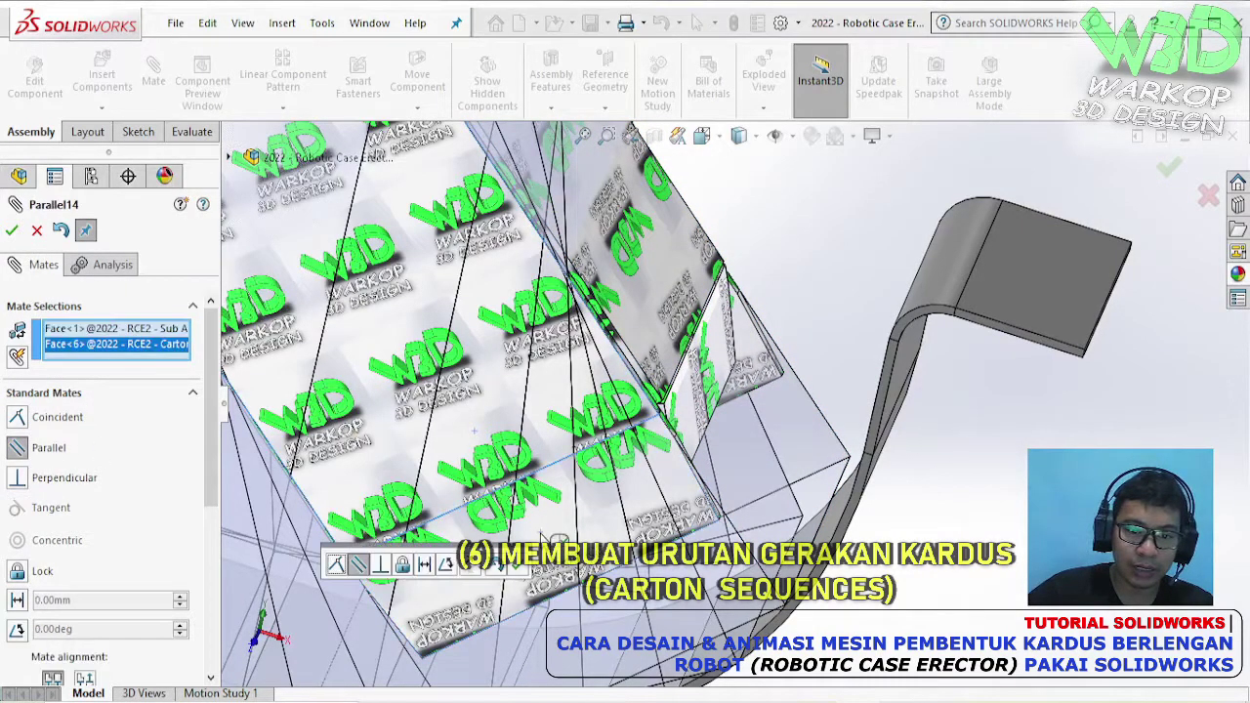
left_click(509, 564)
- Add a parallel mate between the rear panel and its lower flap, and finish the mating command
middle_click_drag(457, 358, 344, 451)
left_click(676, 331)
left_click(732, 423)
left_click(942, 459)
left_click(20, 232)
- Slide the carton down and add a 14.47228446 mm distance mate between the side panel's thin bottom face and the reference block's bottom face
middle_click_drag(717, 361, 772, 327)
left_click(751, 353)
left_click_drag(752, 363, 786, 575)
middle_click_drag(787, 575, 559, 298)
scroll(559, 298, "down", 5)
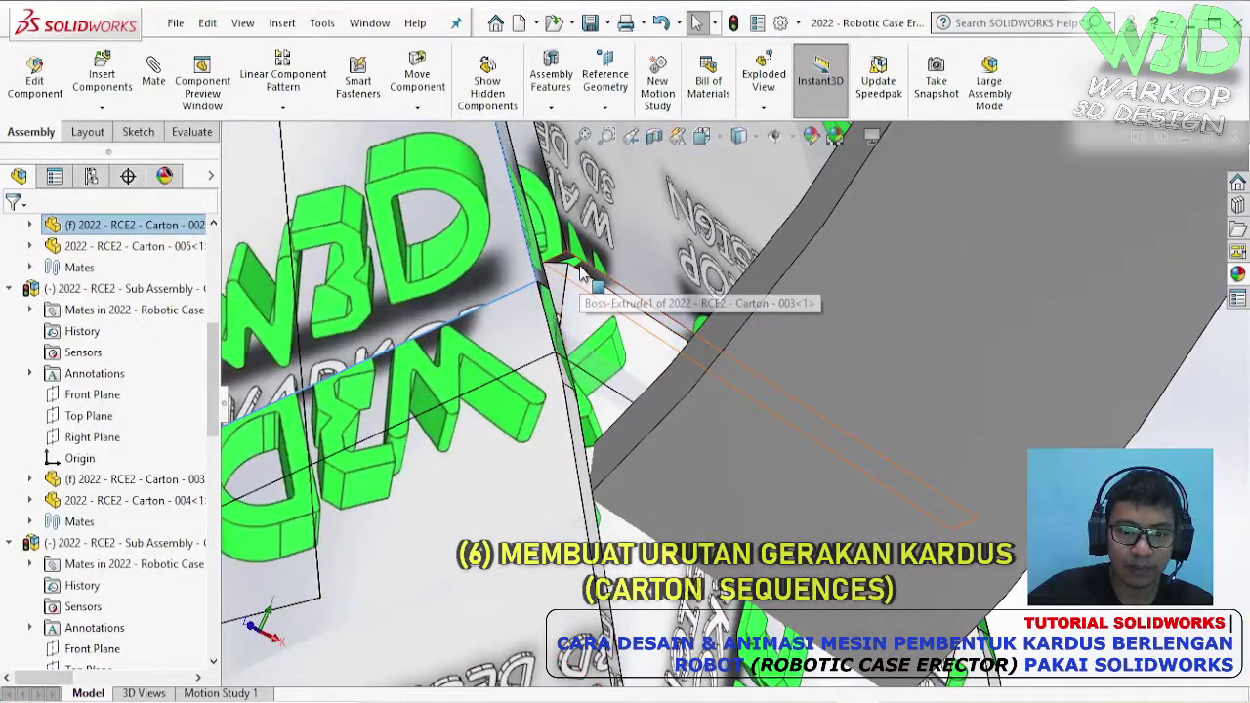
left_click(582, 273)
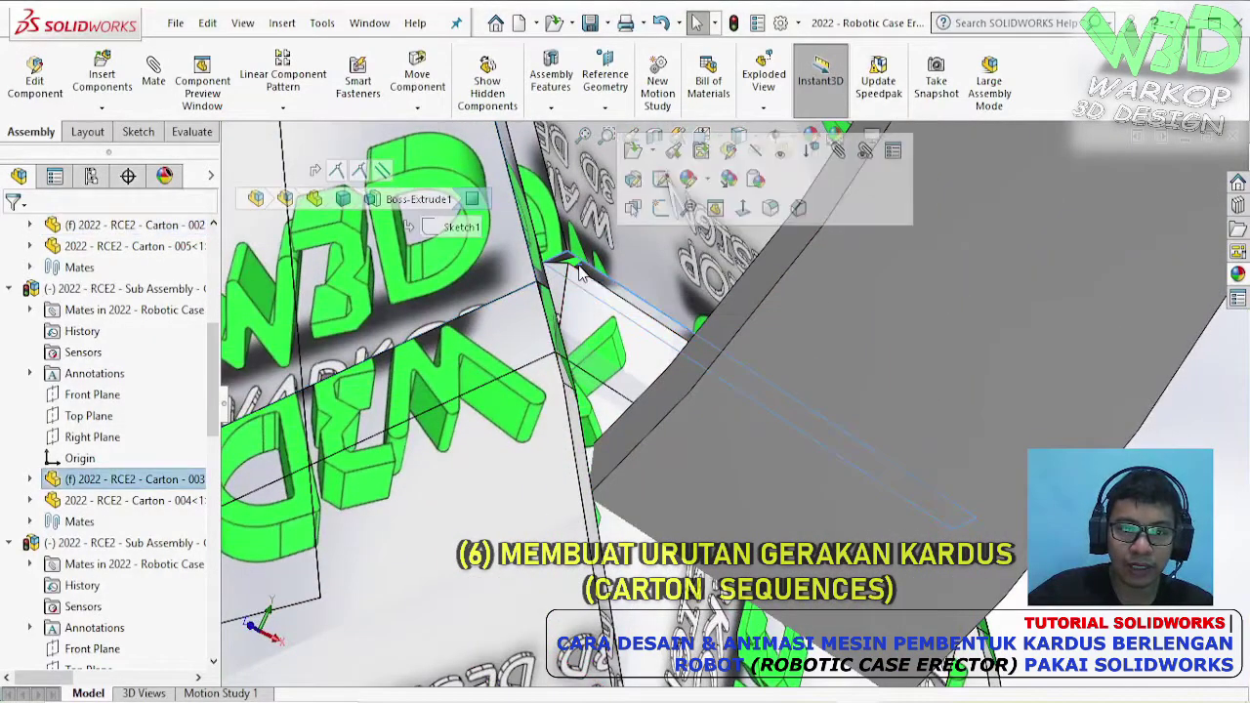
left_click(837, 153)
middle_click_drag(830, 389, 794, 215)
scroll(698, 511, "down", 5)
middle_click_drag(698, 511, 828, 451)
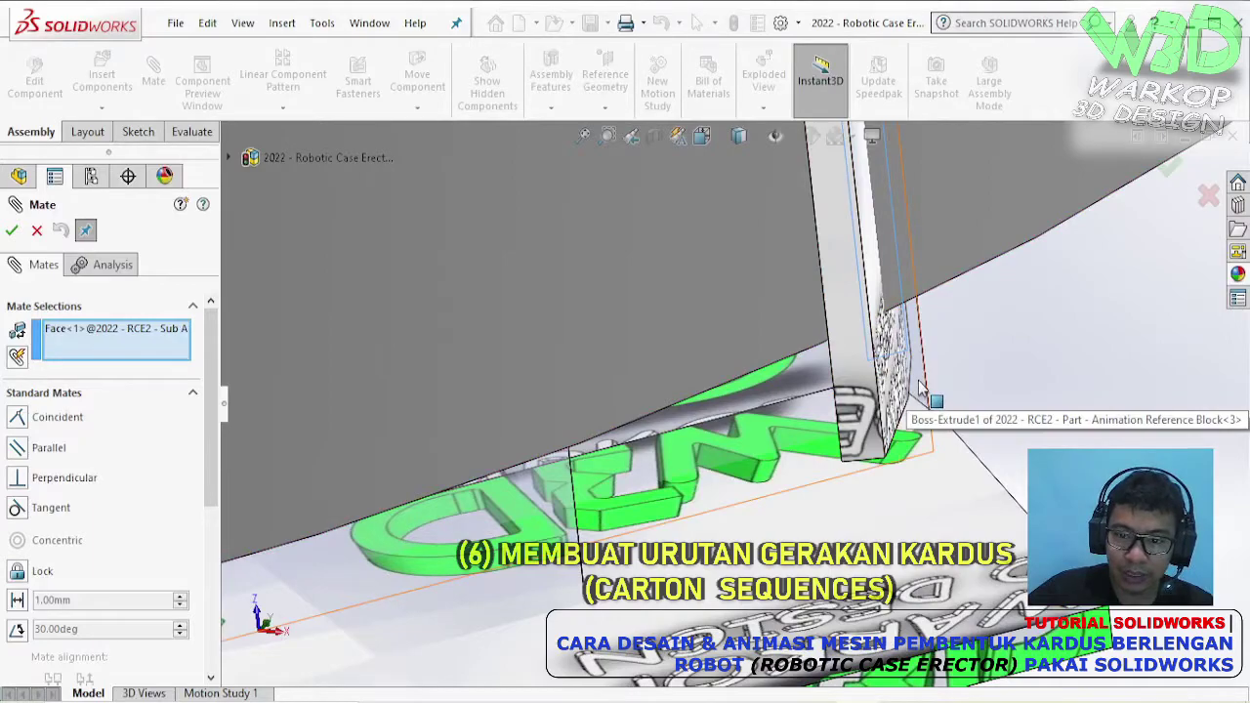
left_click(918, 387)
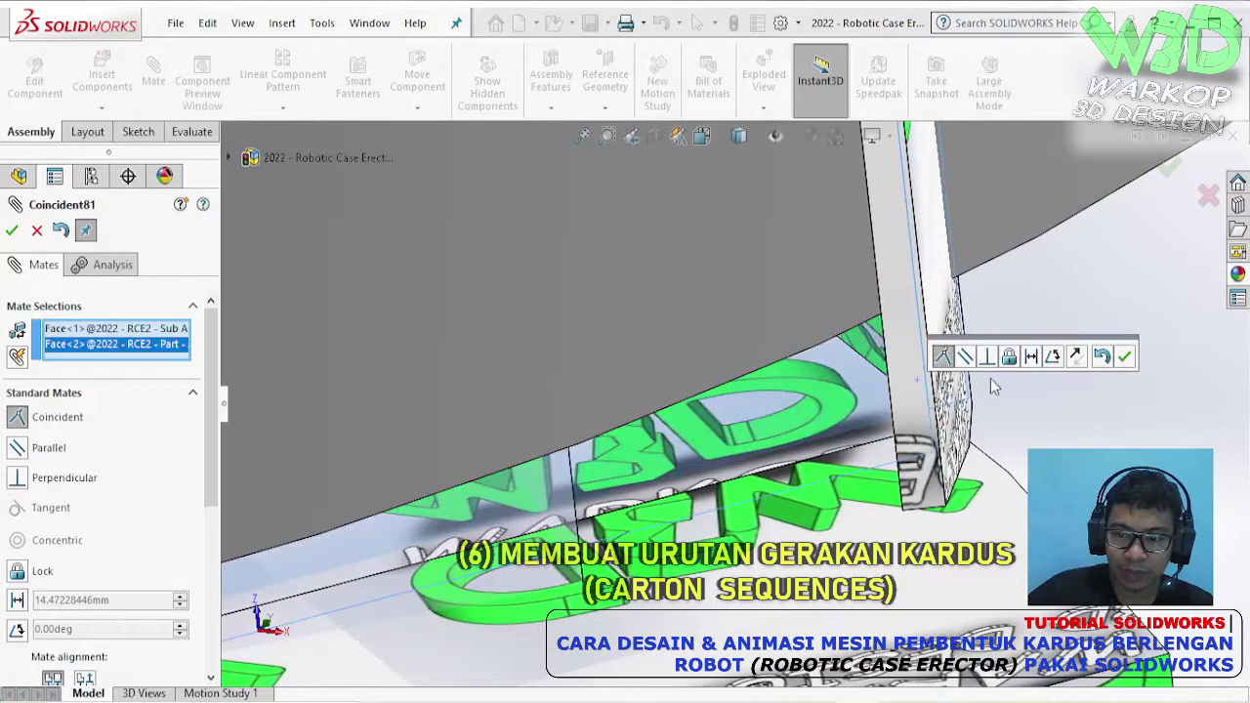
left_click(1033, 358)
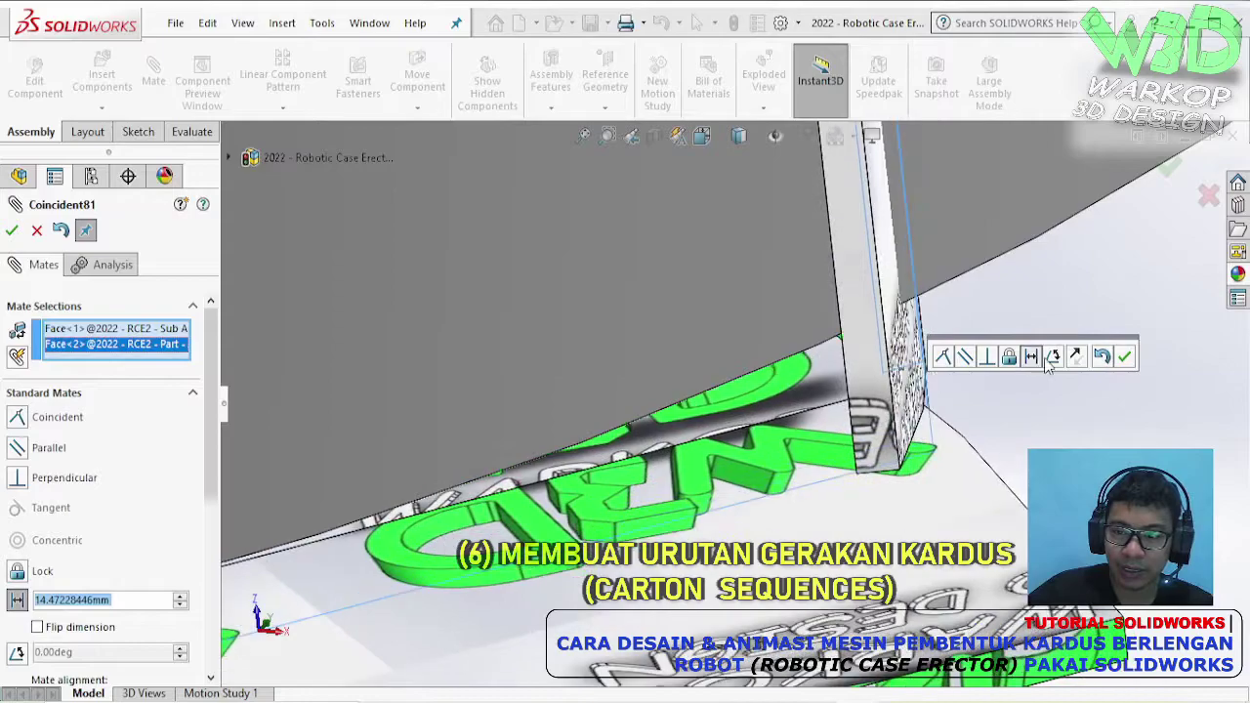
left_click(1124, 357)
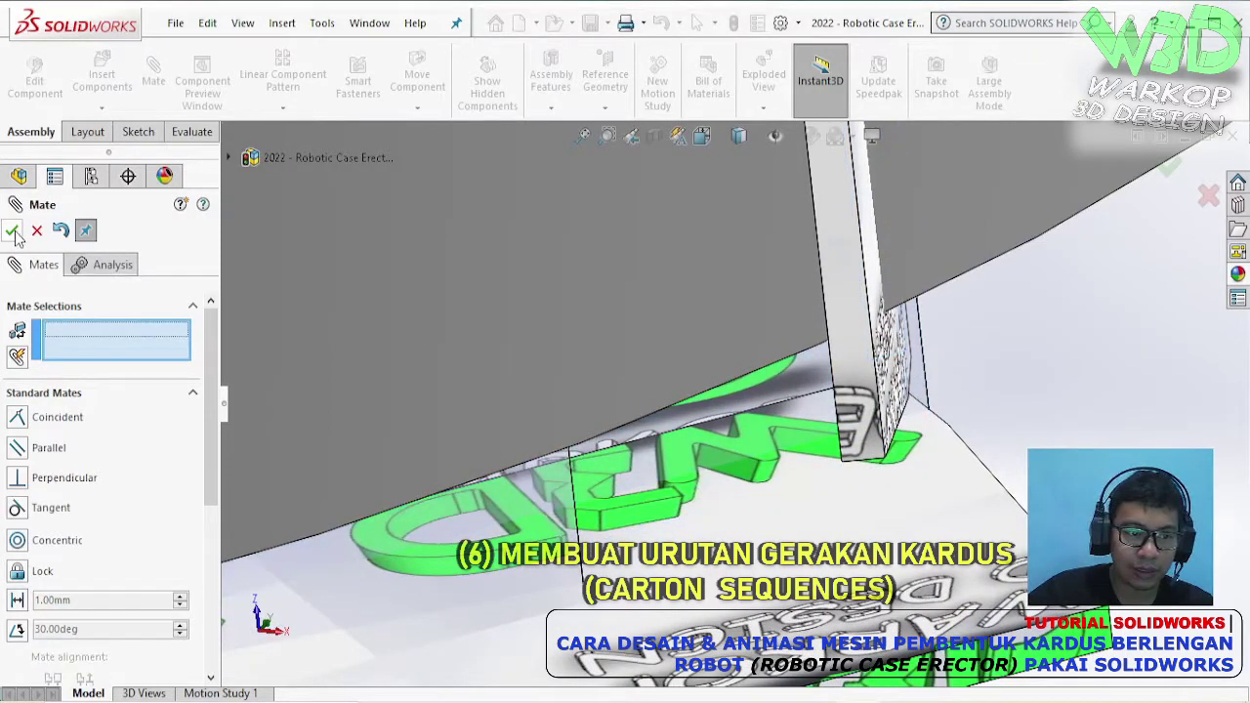
key("Escape")
- Swing the lower side flap and mate its outer edge coincident with the curved guide's surface
middle_click_drag(736, 346, 710, 324)
left_click_drag(710, 324, 672, 303)
scroll(684, 310, "down", 5)
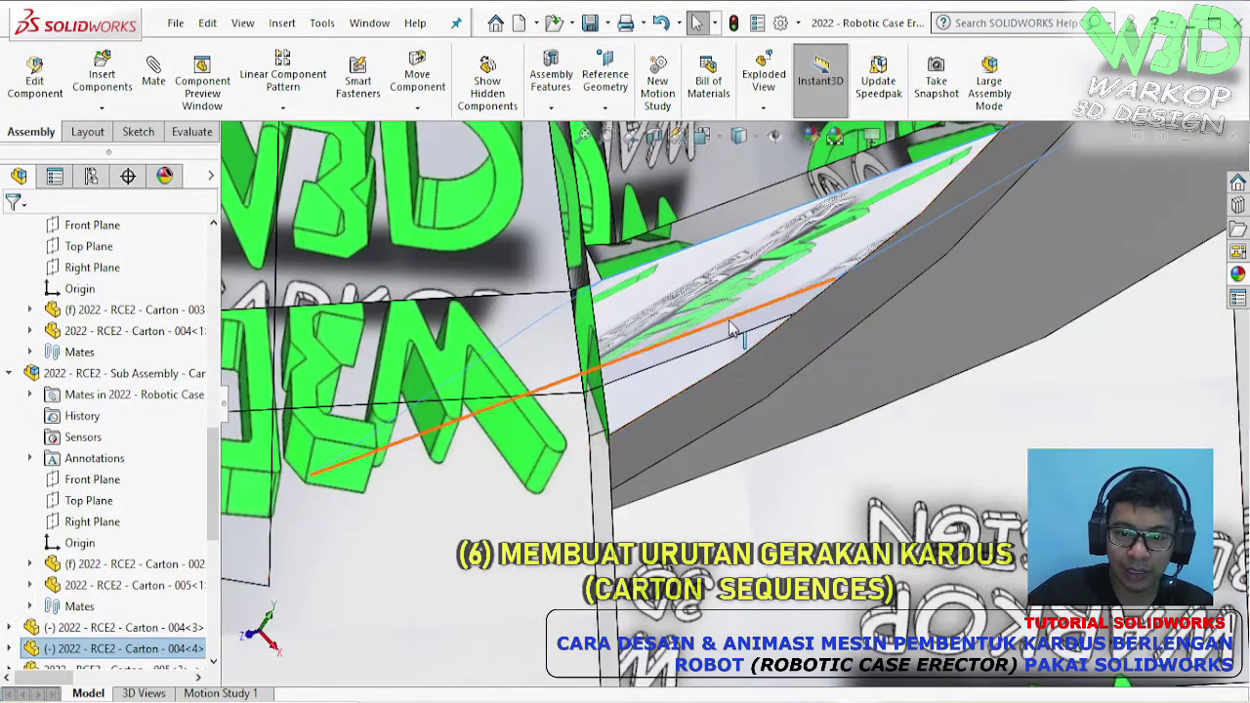
left_click(730, 322)
left_click(977, 209)
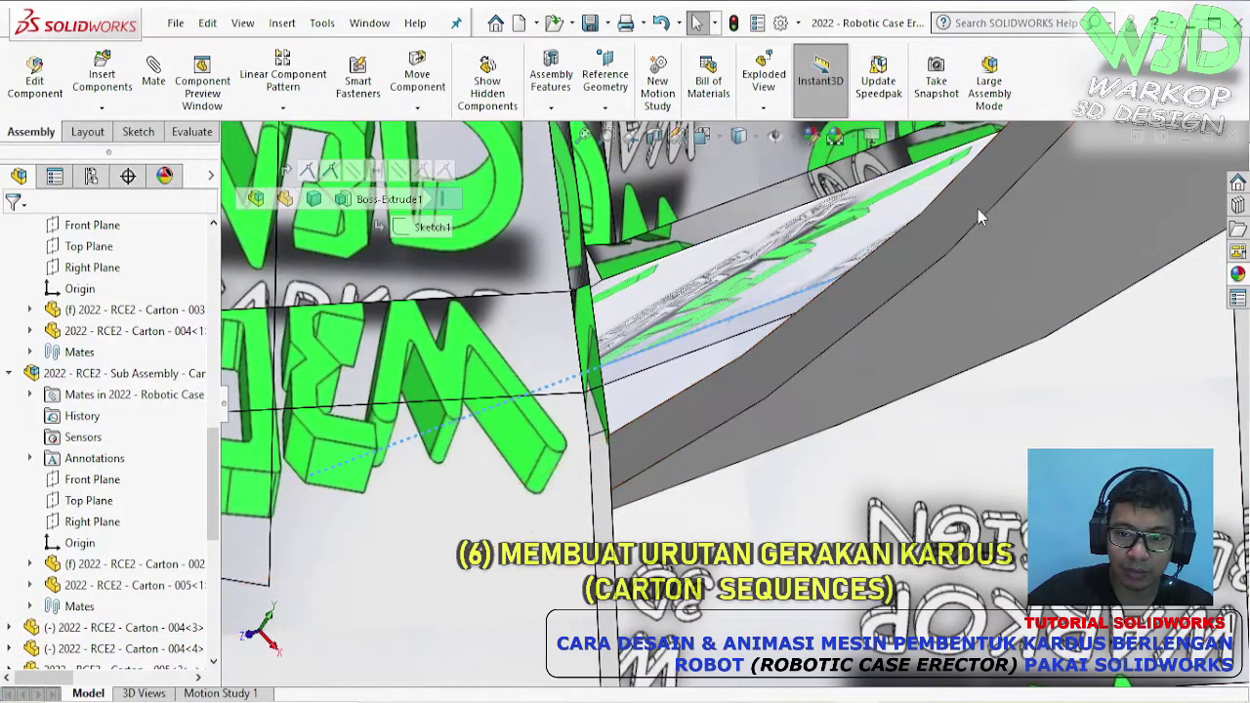
middle_click_drag(860, 311, 863, 355)
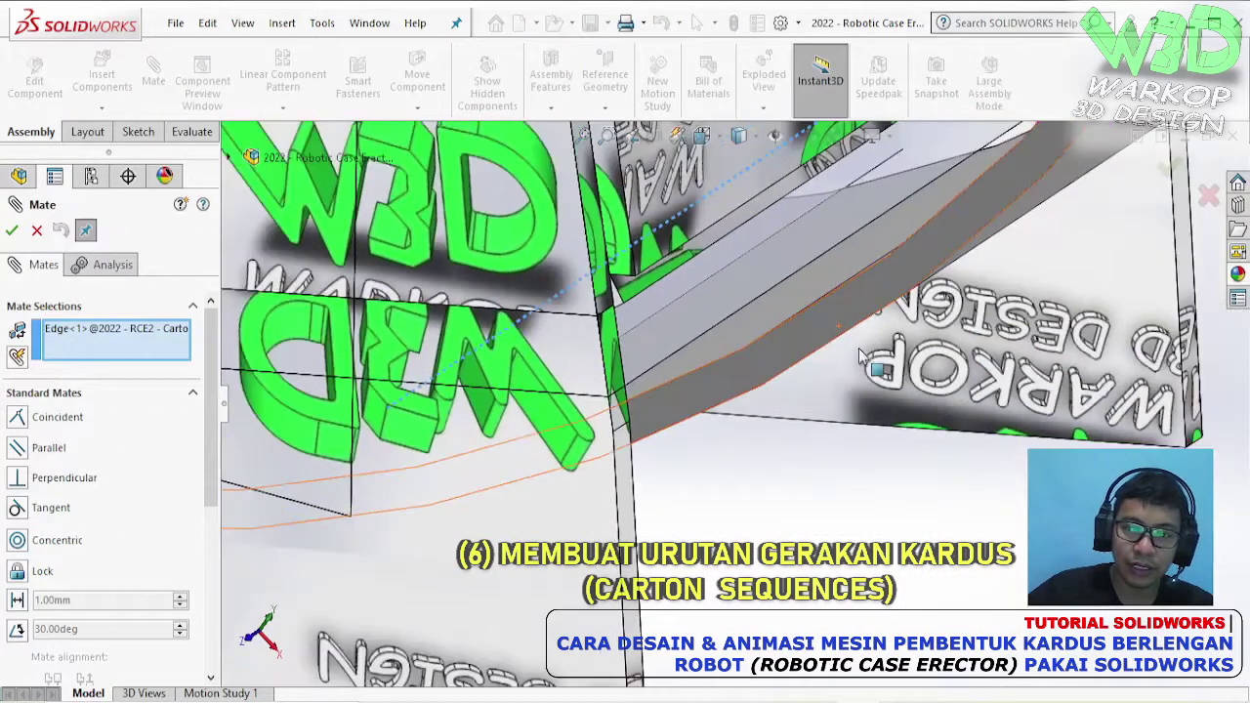
left_click(828, 280)
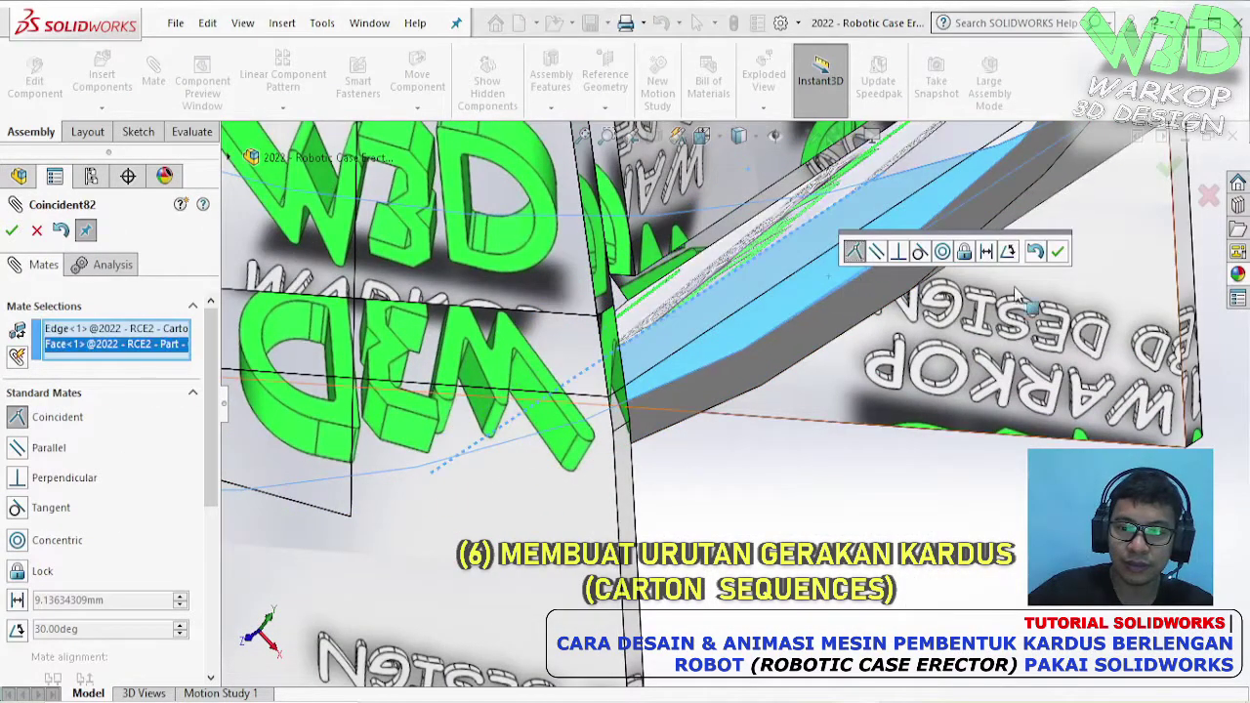
left_click(1057, 252)
- Add a coincident mate between the other lower side flap's outer edge and the curved guide's surface
middle_click_drag(1065, 256, 508, 376)
scroll(508, 376, "down", 3)
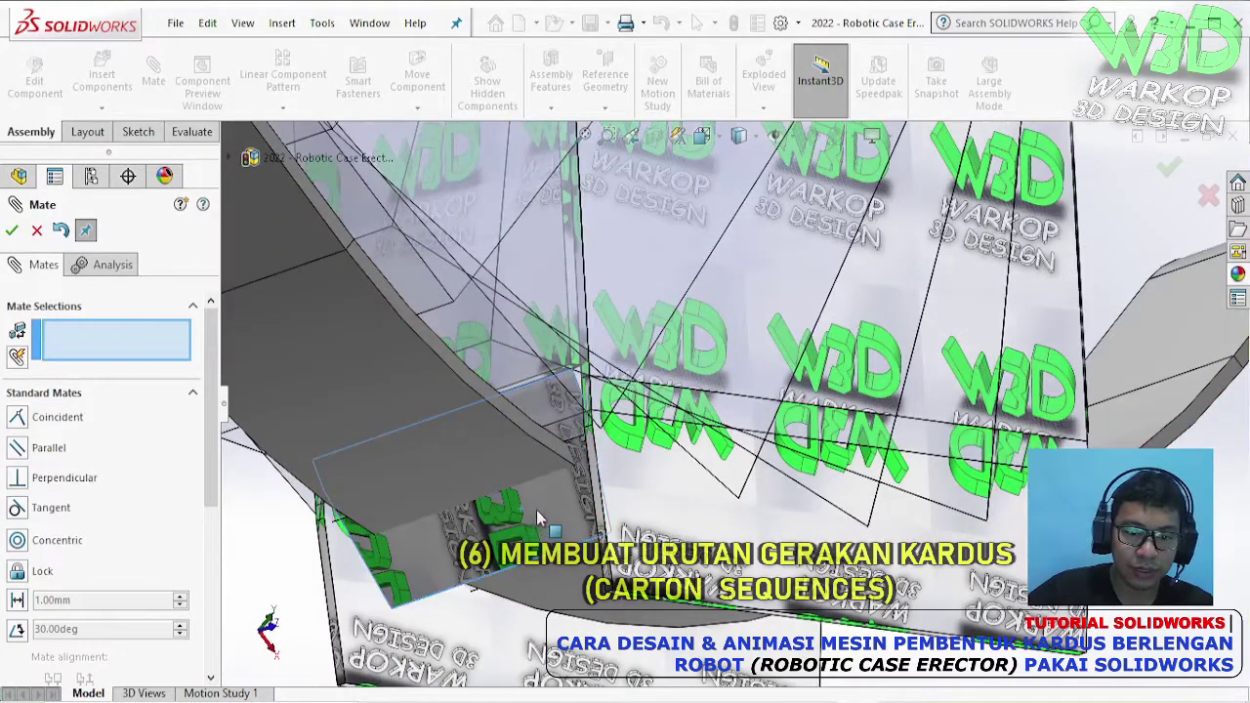
scroll(571, 367, "down", 3)
middle_click_drag(571, 366, 488, 502)
left_click(590, 435)
left_click(474, 498)
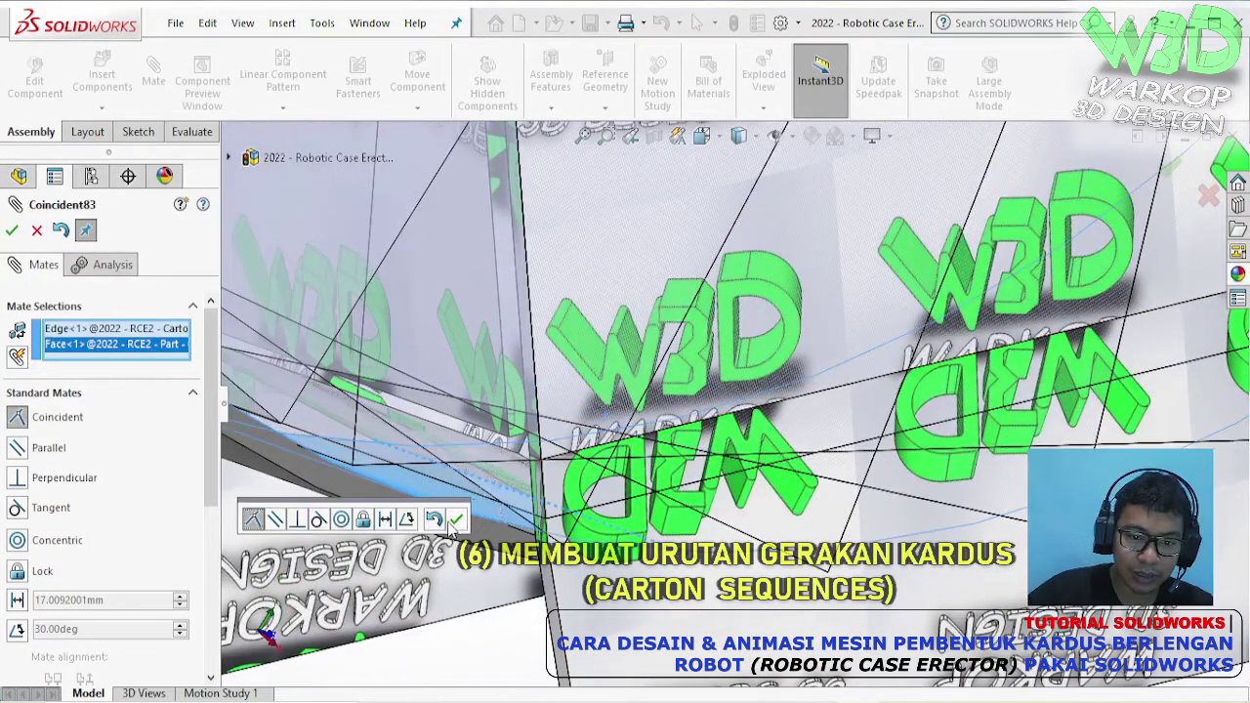
left_click(454, 519)
left_click(12, 232)
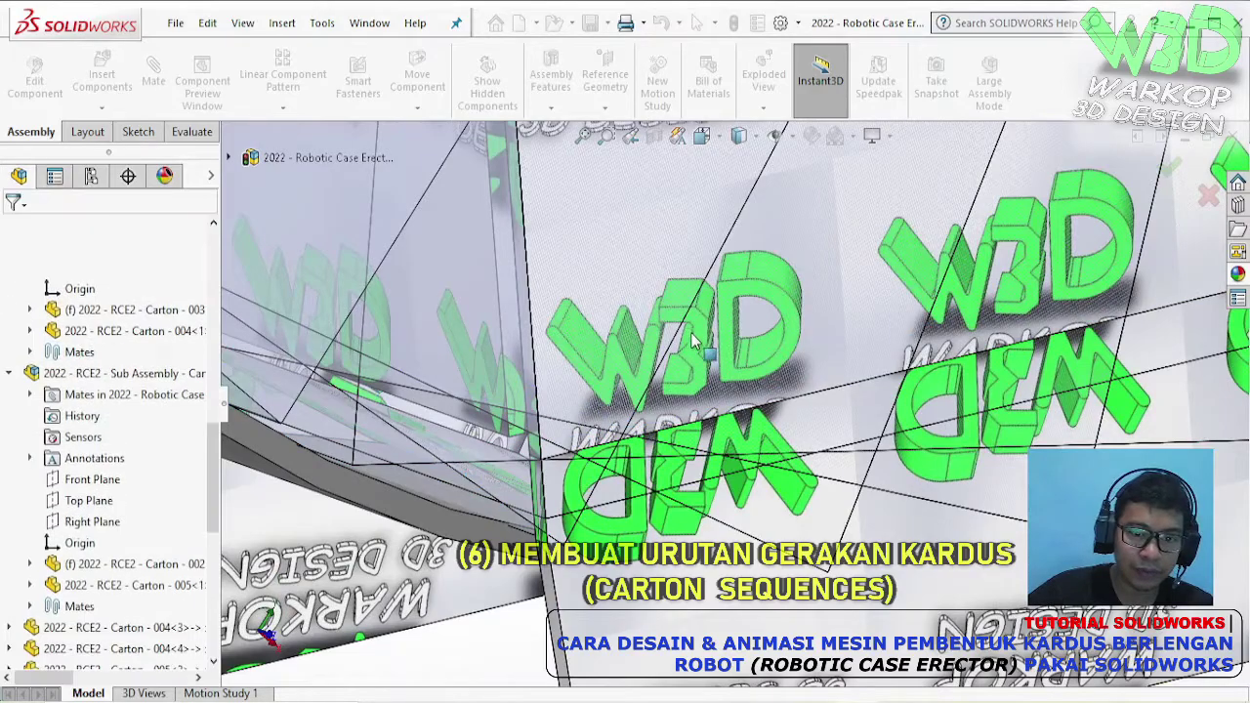
- Group the mates from Coincident79 through Coincident83 into a new mate folder named Test 3
scroll(625, 371, "up", 3)
middle_click_drag(625, 371, 586, 283)
middle_click_drag(615, 71, 195, 420)
scroll(80, 515, "down", 10)
left_click(127, 500)
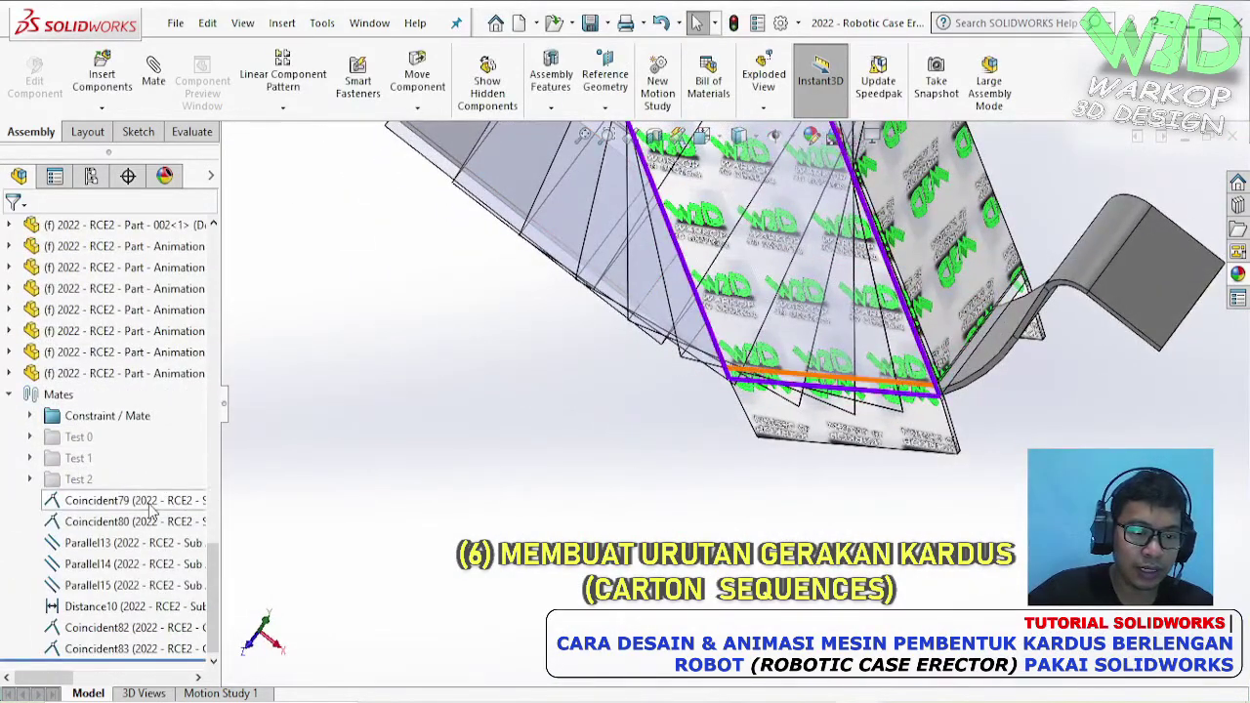
left_click(127, 648, "shift")
right_click(108, 627)
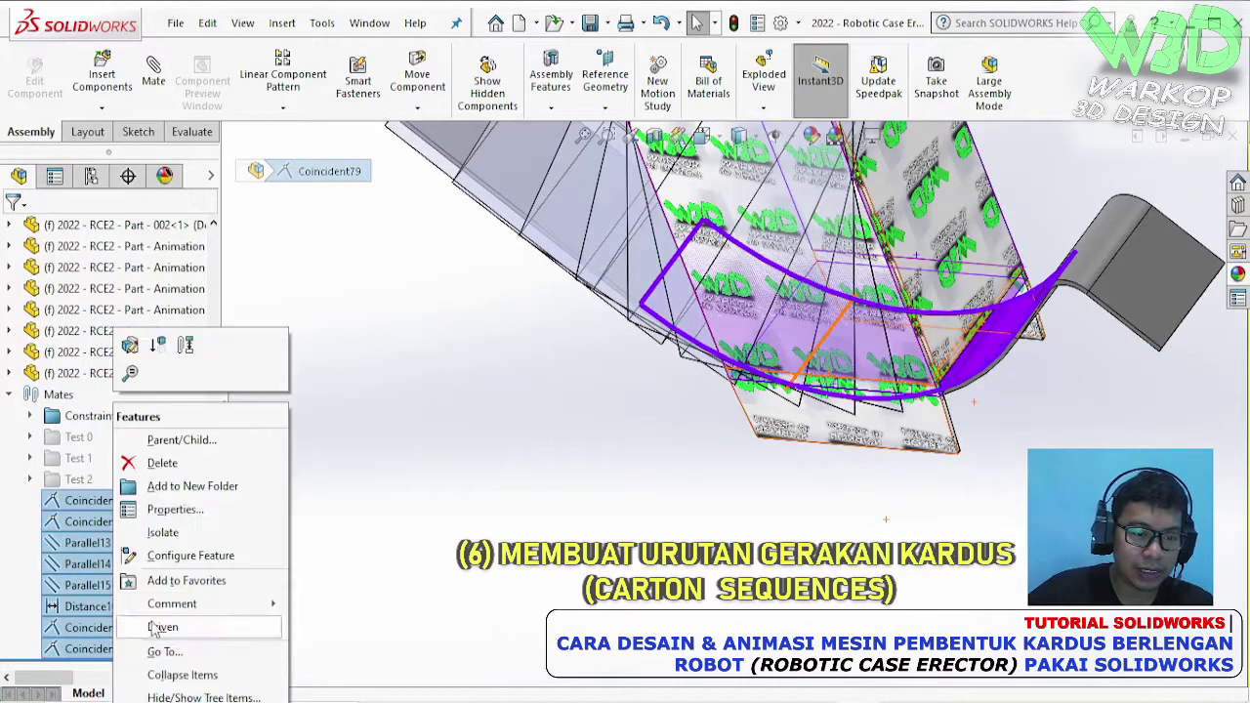
left_click(193, 485)
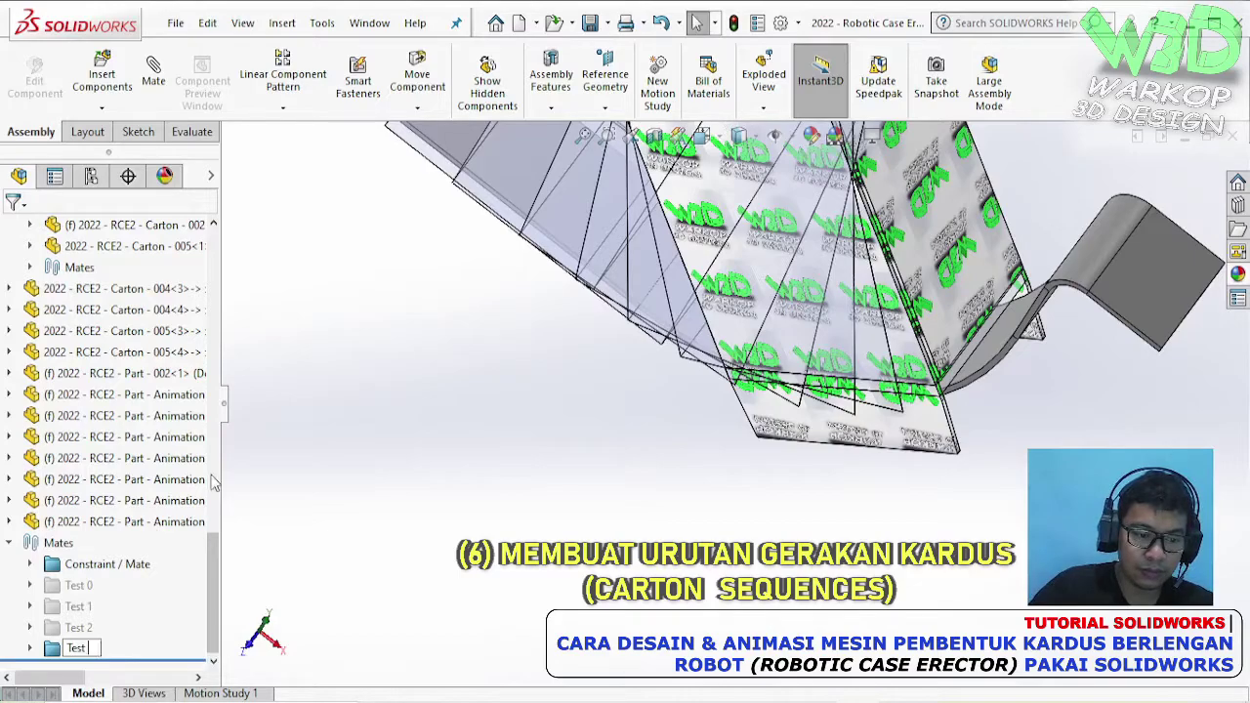
middle_click_drag(439, 468, 744, 106)
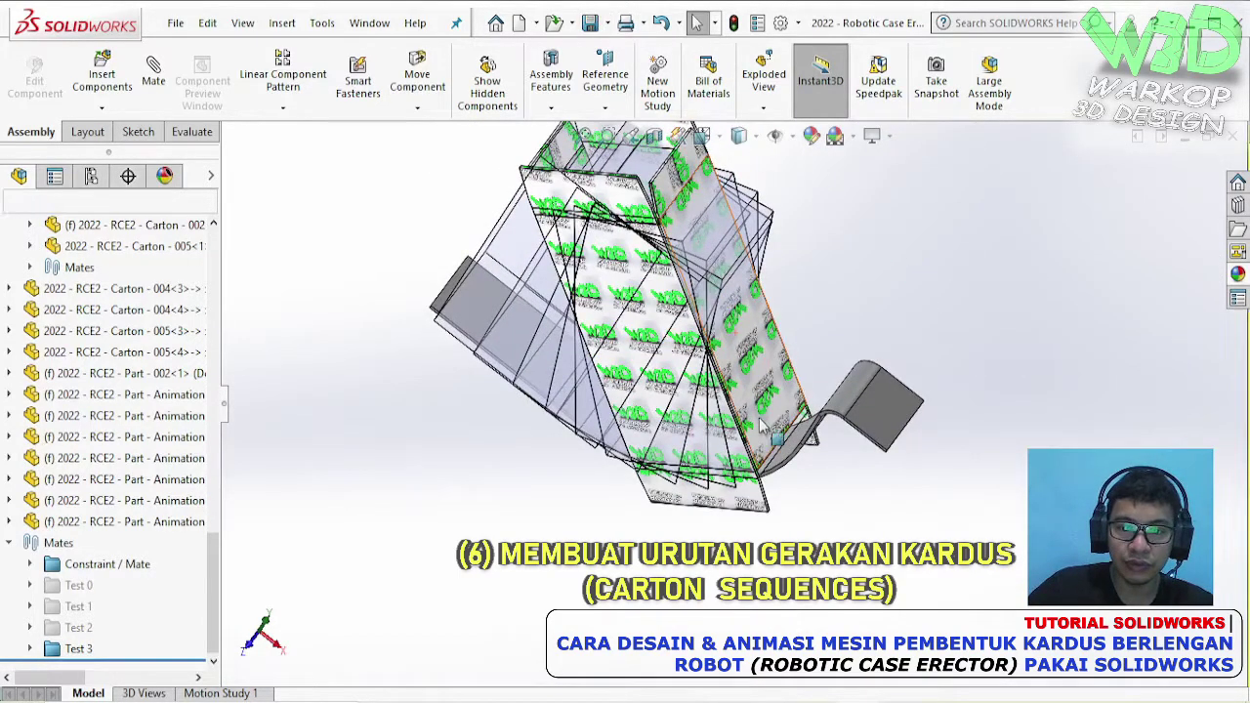
- Suppress the Test 3 mate folder and inspect the released carton against the curved guide and the next reference outline
scroll(759, 425, "down", 5)
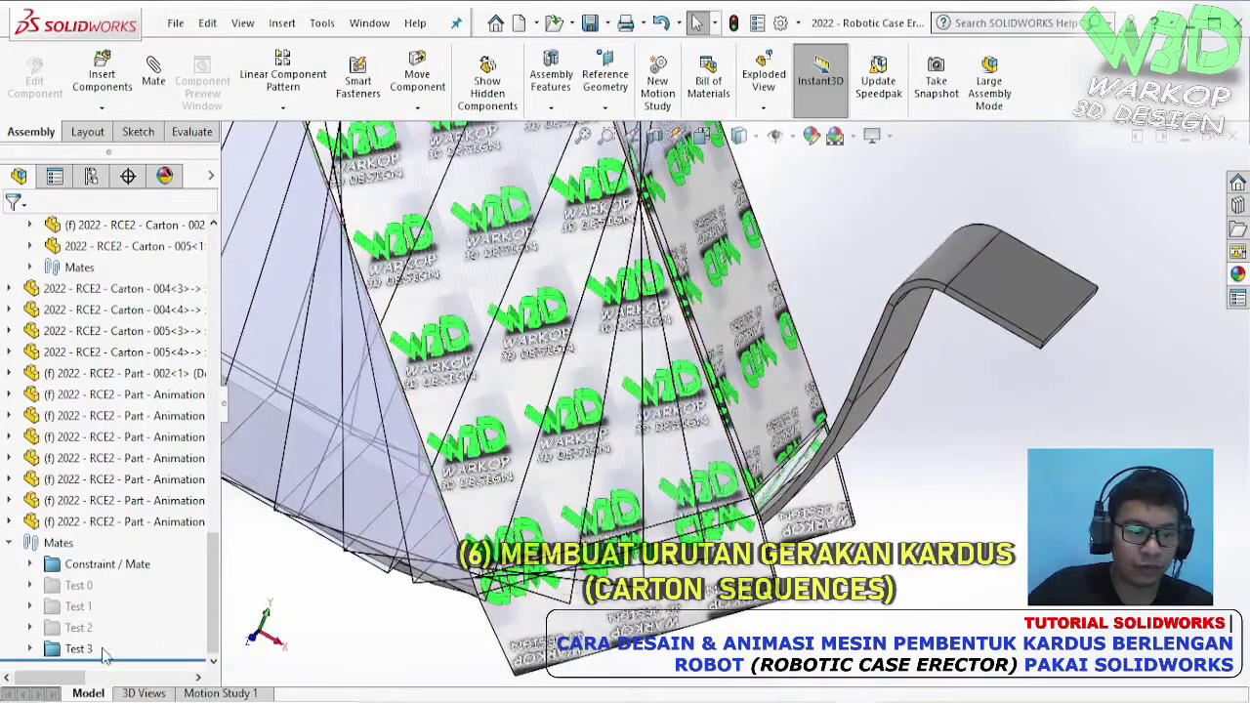
scroll(780, 468, "down", 8)
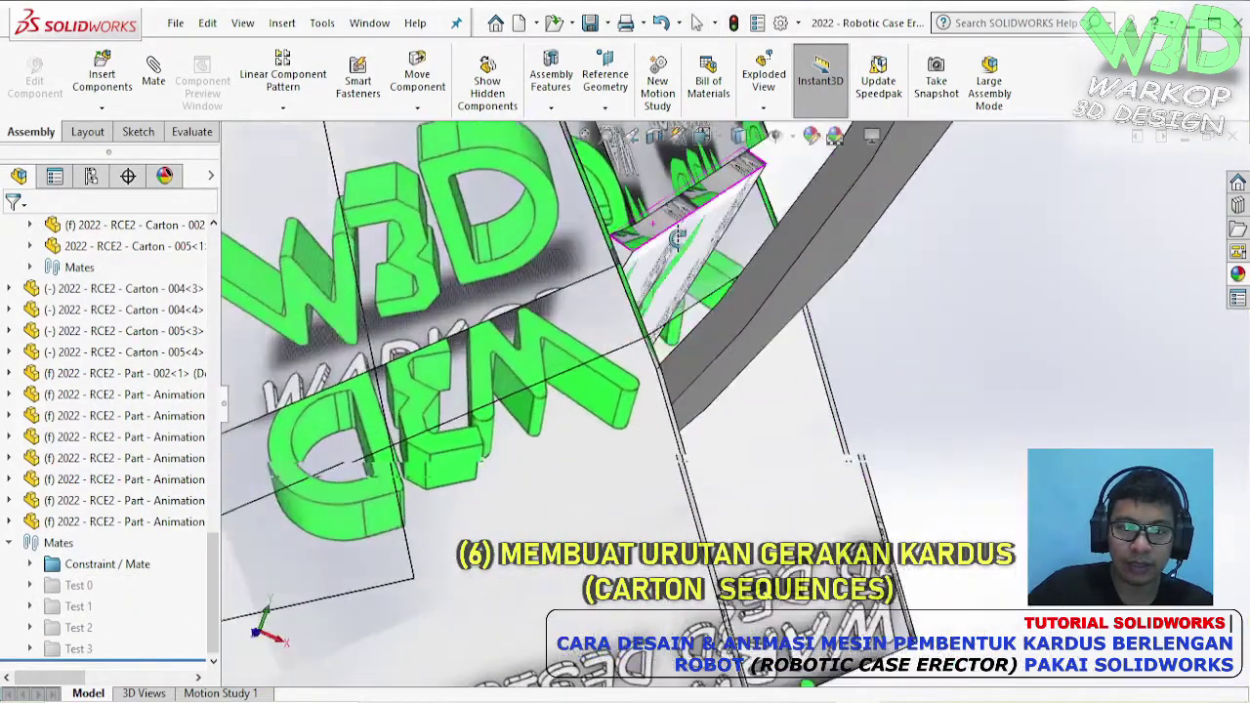
middle_click_drag(676, 236, 739, 233)
scroll(769, 284, "up", 5)
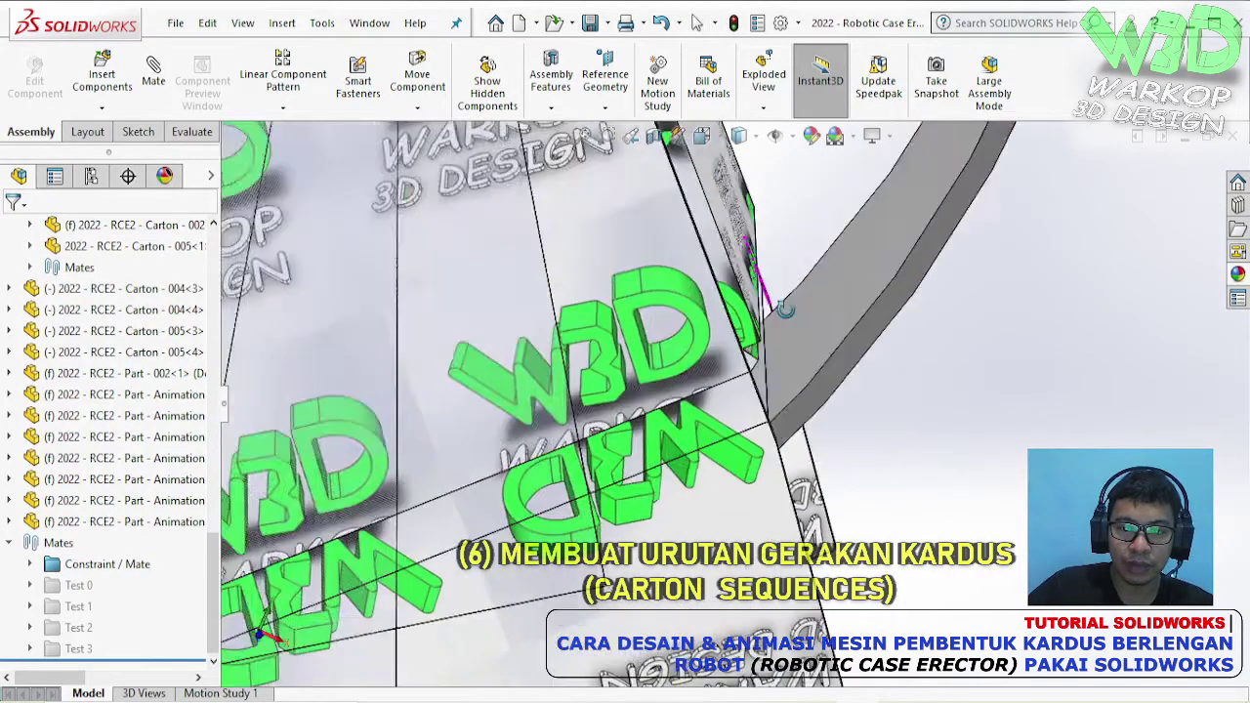
left_click(830, 322)
scroll(532, 509, "up", 2)
key("Escape")
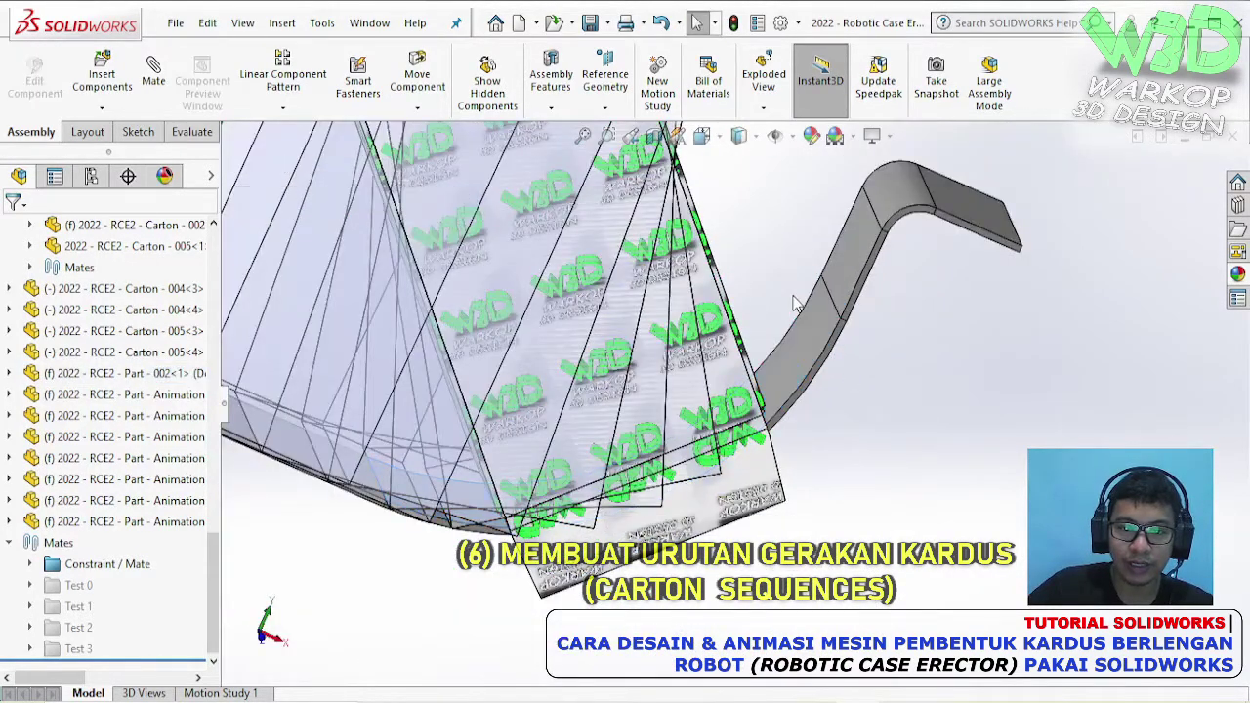
scroll(585, 439, "up", 3)
middle_click_drag(625, 410, 761, 380)
scroll(765, 389, "up", 3)
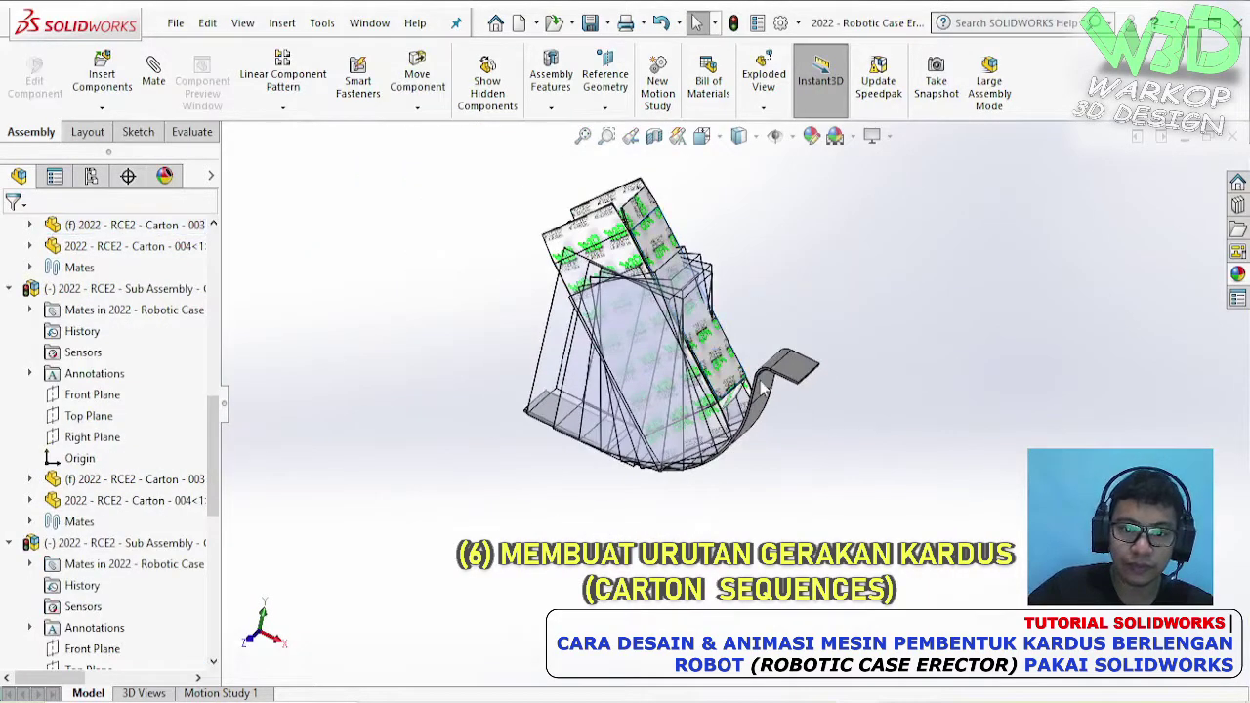
scroll(723, 369, "down", 2)
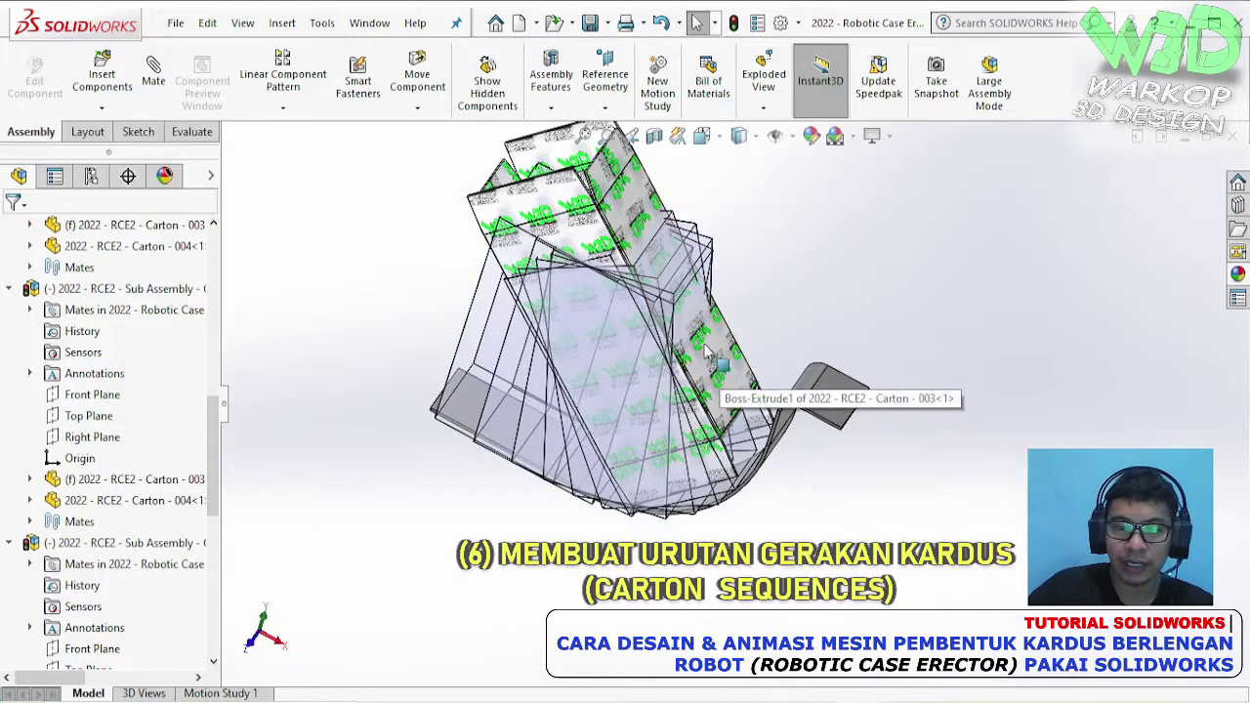
scroll(747, 442, "down", 3)
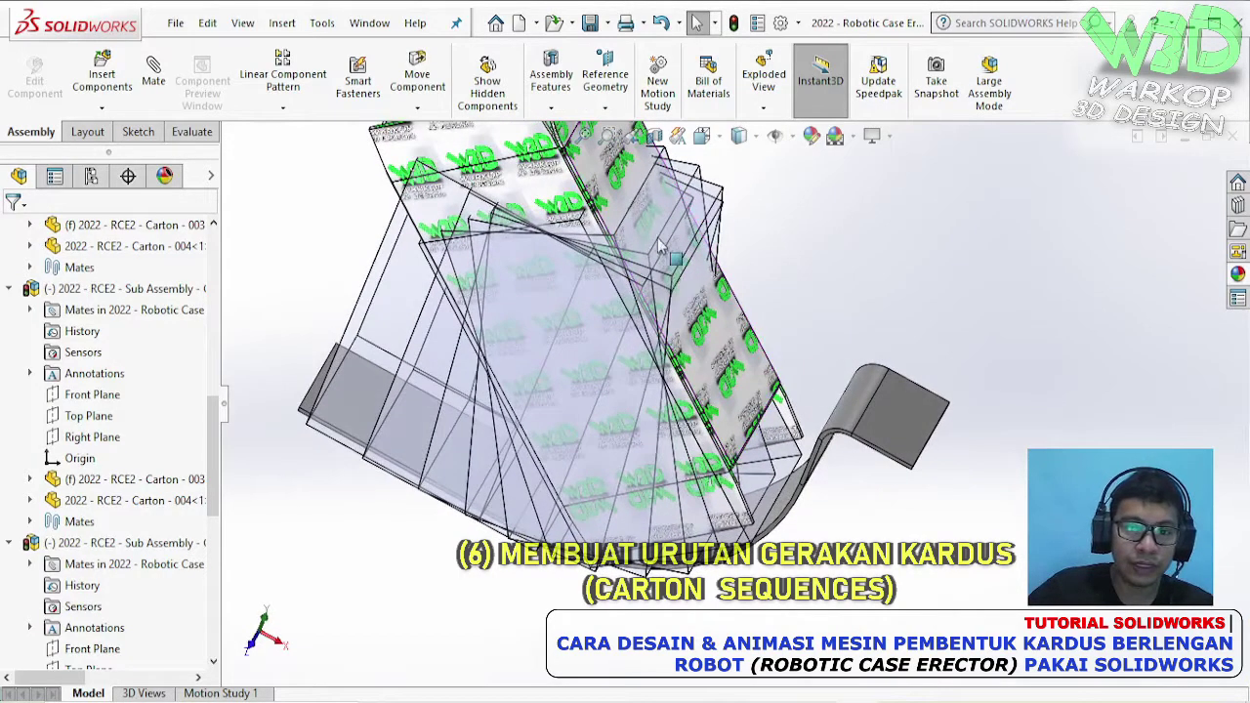
- Add two coincident mates between the carton's panels and the matching faces of the next reference block
left_click(553, 185)
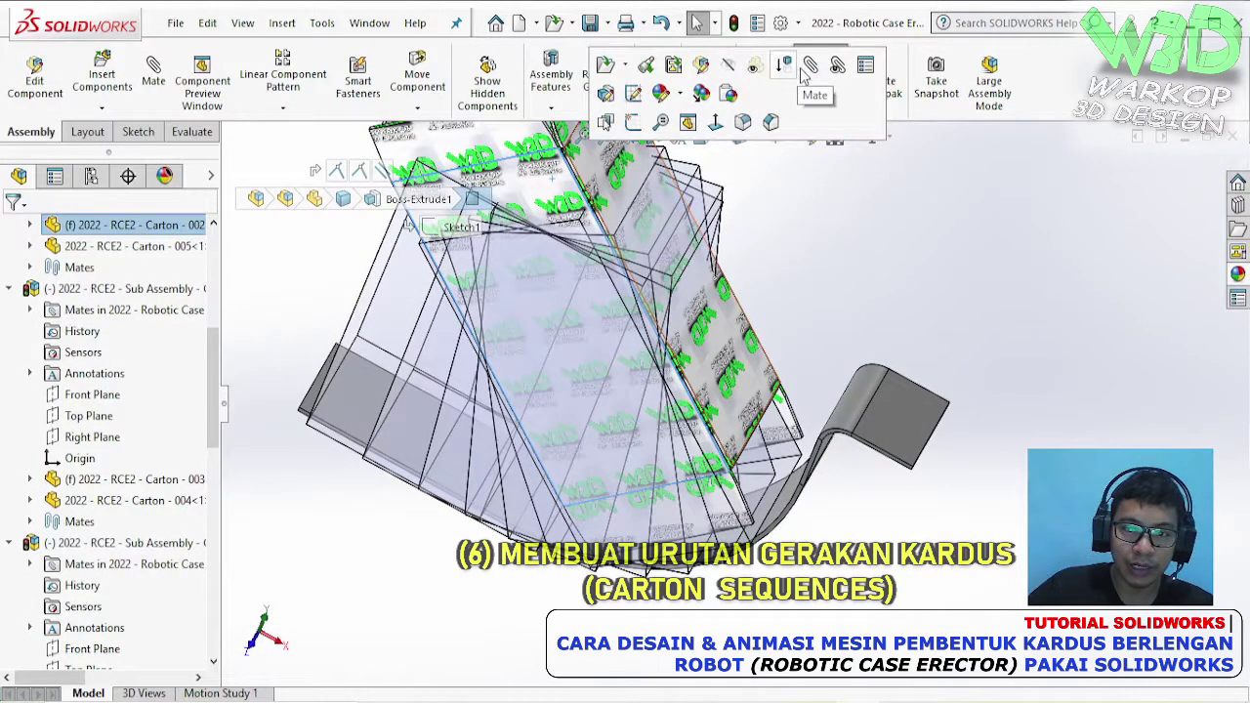
left_click(315, 171)
scroll(772, 384, "down", 10)
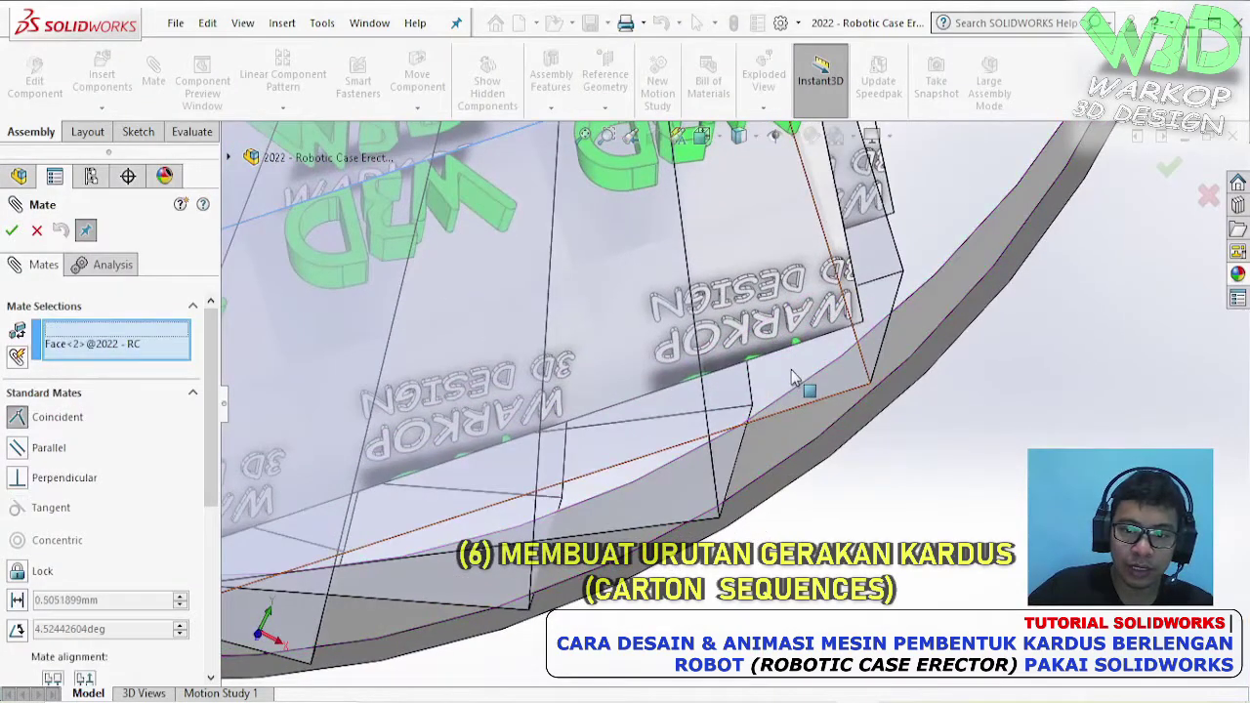
left_click(830, 332)
left_click(1041, 361)
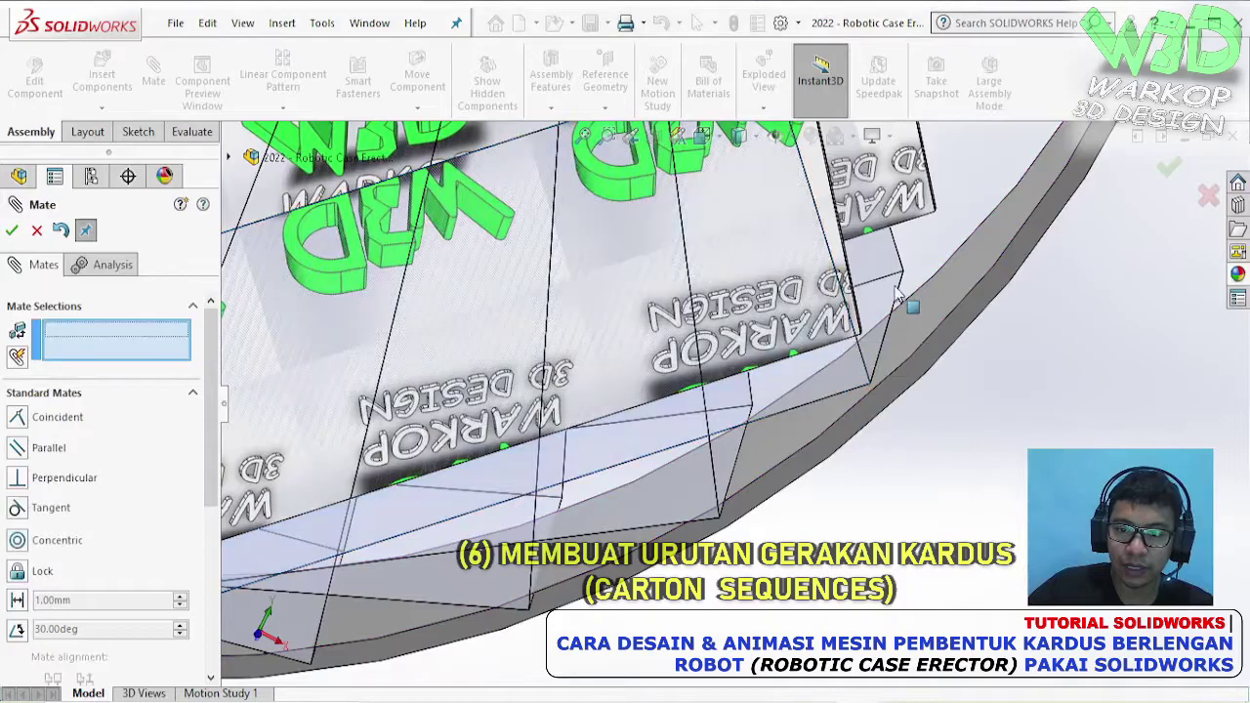
left_click(886, 265)
middle_click_drag(887, 265, 885, 354)
left_click(884, 353)
left_click(882, 345)
- Add a parallel mate between the carton's narrow side panel and the reference block's end face
scroll(781, 303, "up", 3)
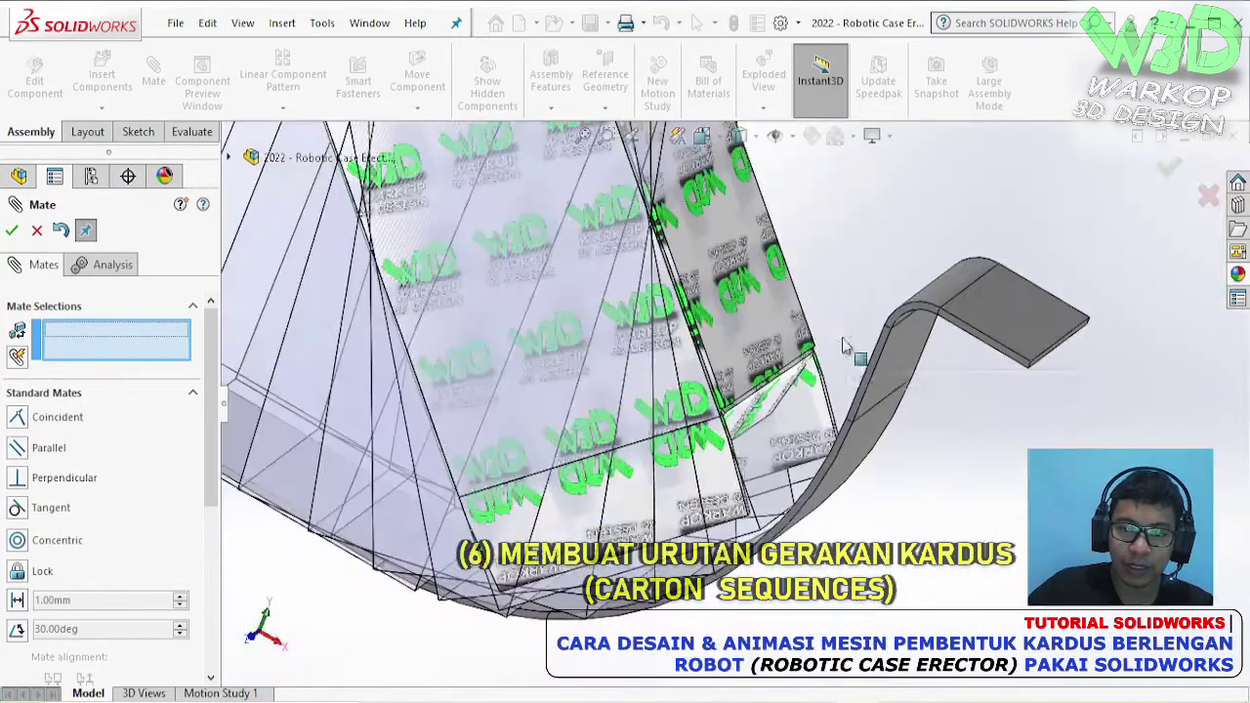
left_click(778, 297)
left_click(20, 447)
scroll(716, 535, "down", 3)
left_click(715, 535)
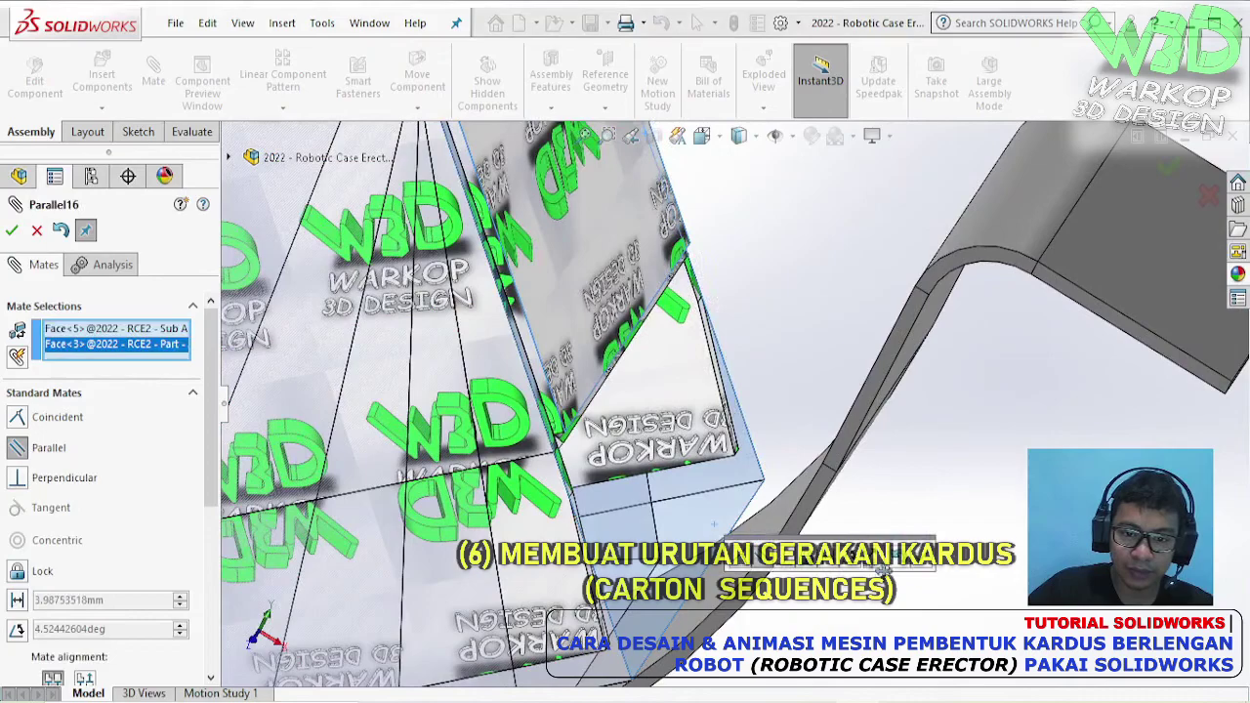
left_click(727, 547)
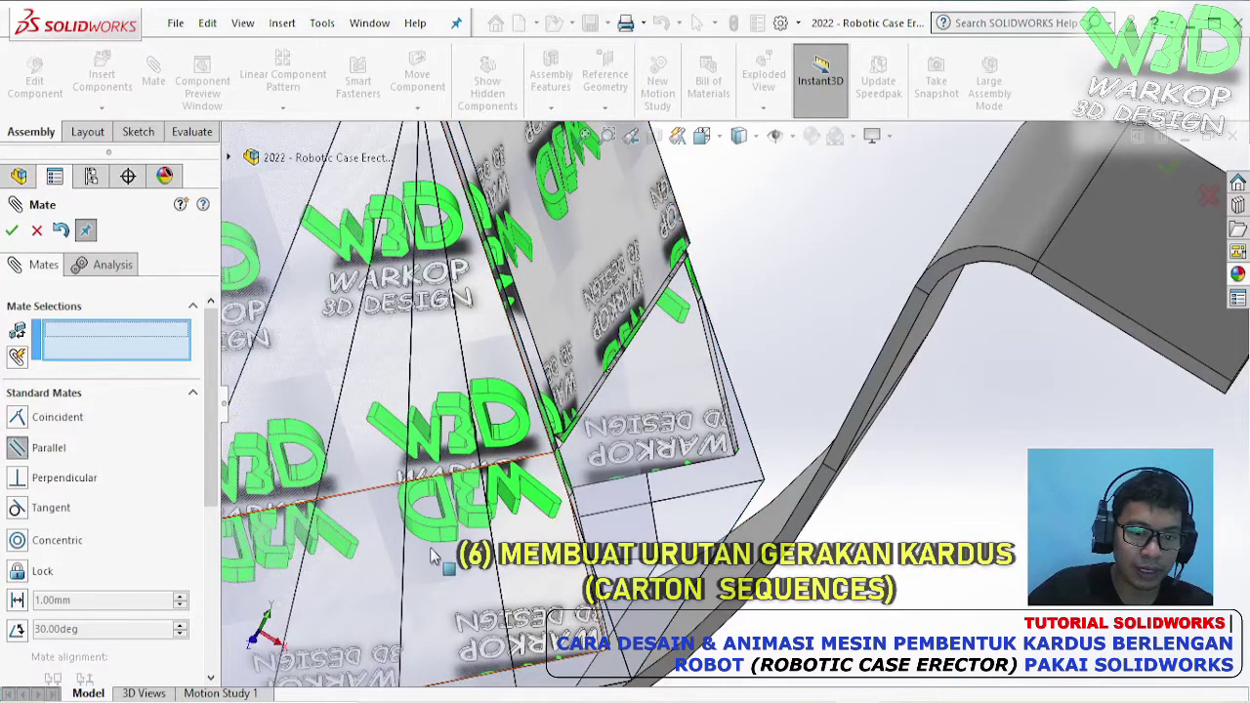
- Add two more parallel mates between the carton's wide panels and the reference block's corresponding faces
left_click(434, 555)
left_click(415, 467)
left_click(356, 446)
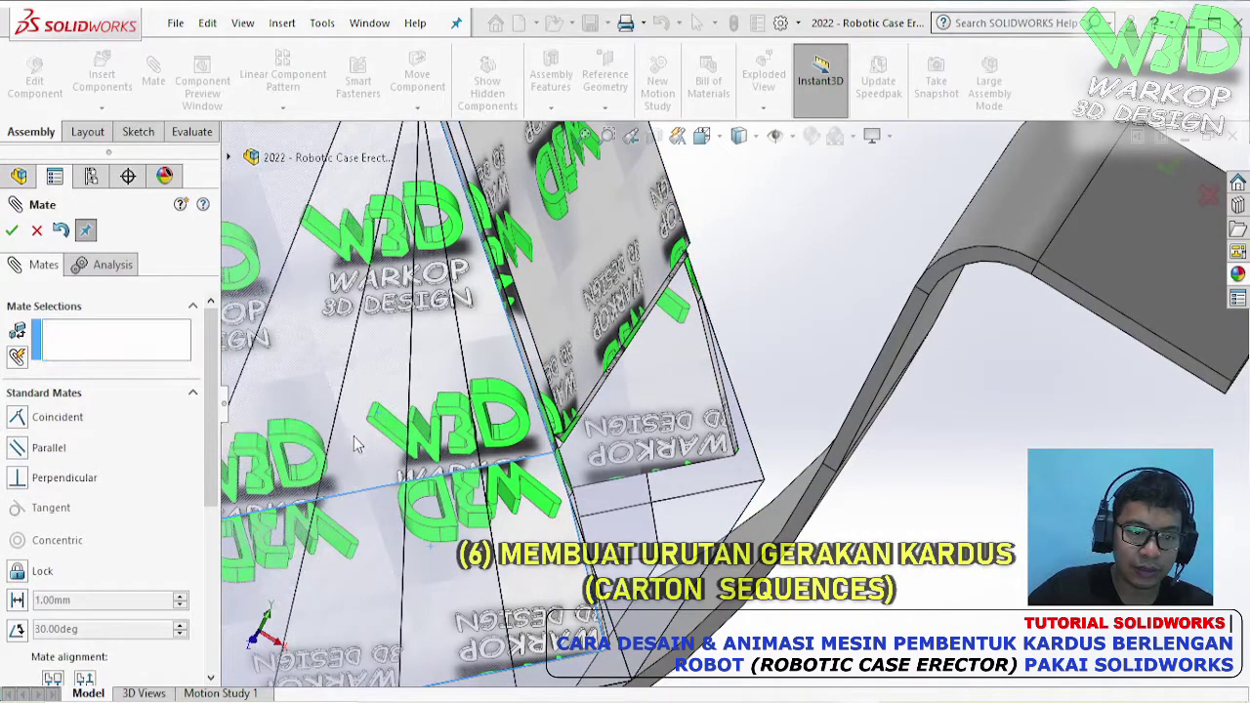
middle_click_drag(246, 422, 687, 235)
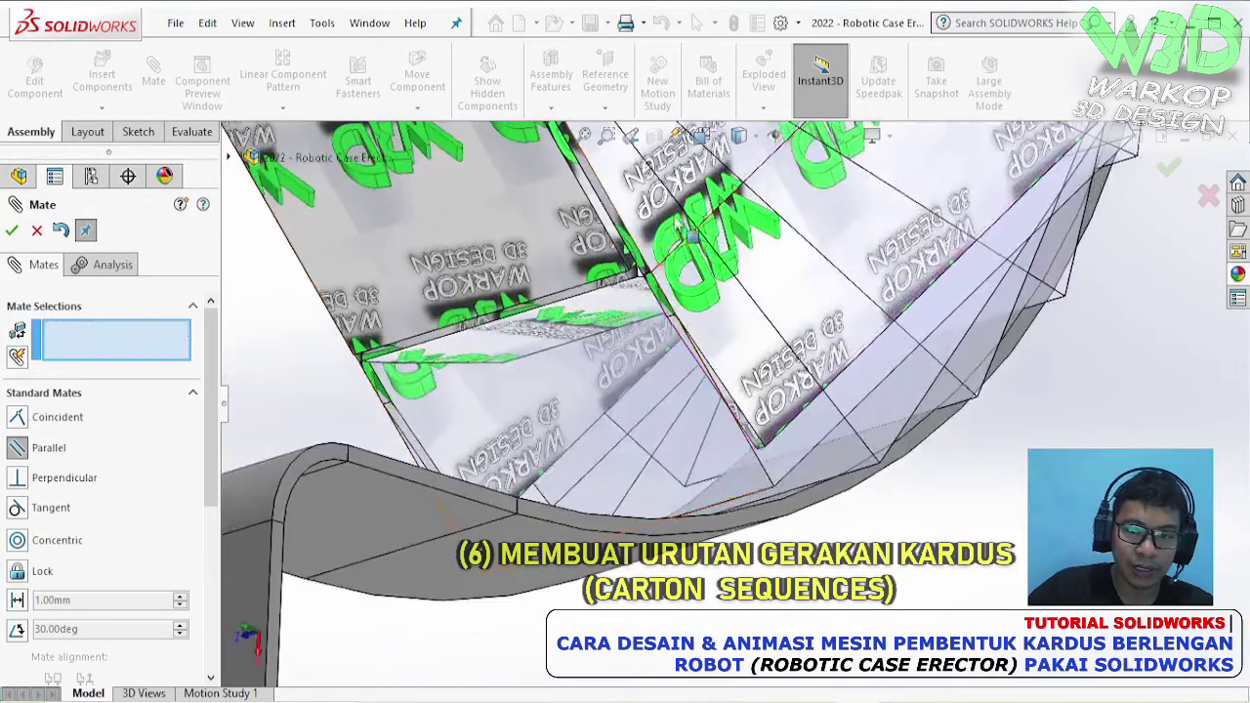
left_click(739, 284)
left_click(938, 254)
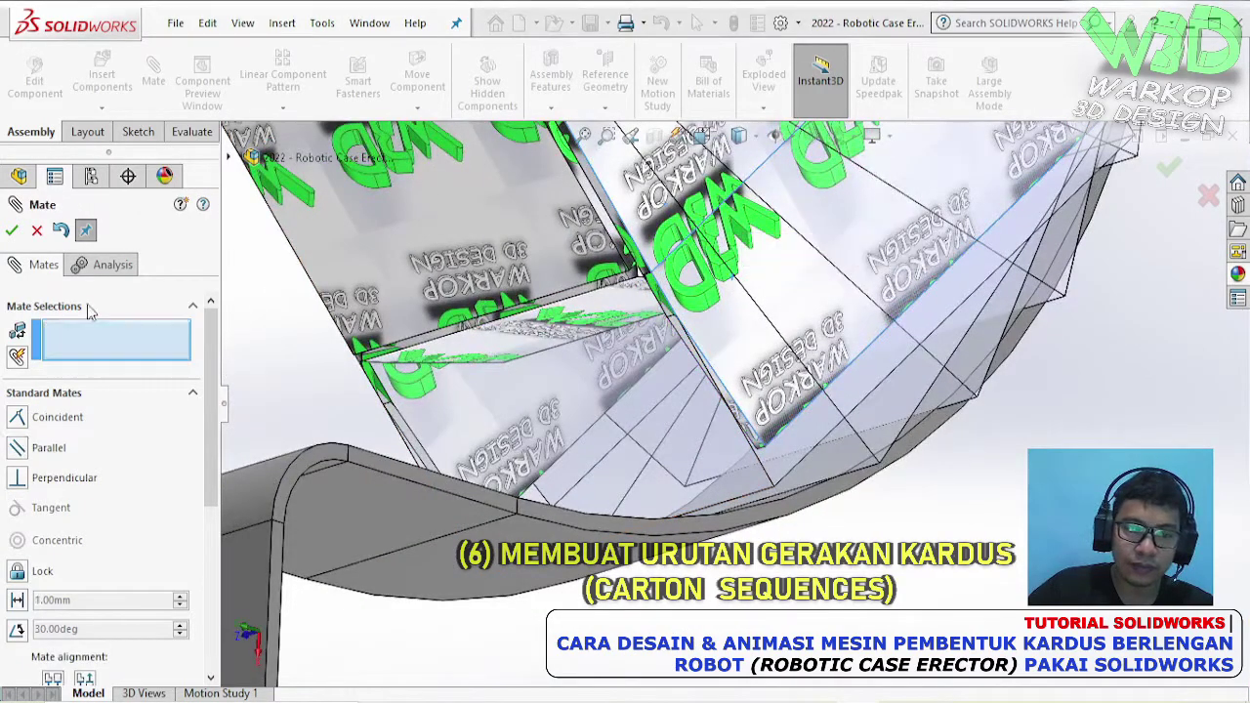
left_click(11, 229)
- Slide the carton away from the reference outline to separate its bottom from the reference block's bottom face
middle_click_drag(546, 225, 571, 322)
left_click(732, 488)
scroll(645, 366, "up", 5)
left_click_drag(551, 314, 505, 43)
scroll(619, 366, "up", 2)
mouse_move(619, 365)
middle_mouse_down()
mouse_move(636, 264)
mouse_move(630, 386)
middle_mouse_up()
scroll(637, 262, "down", 3)
key("Escape")
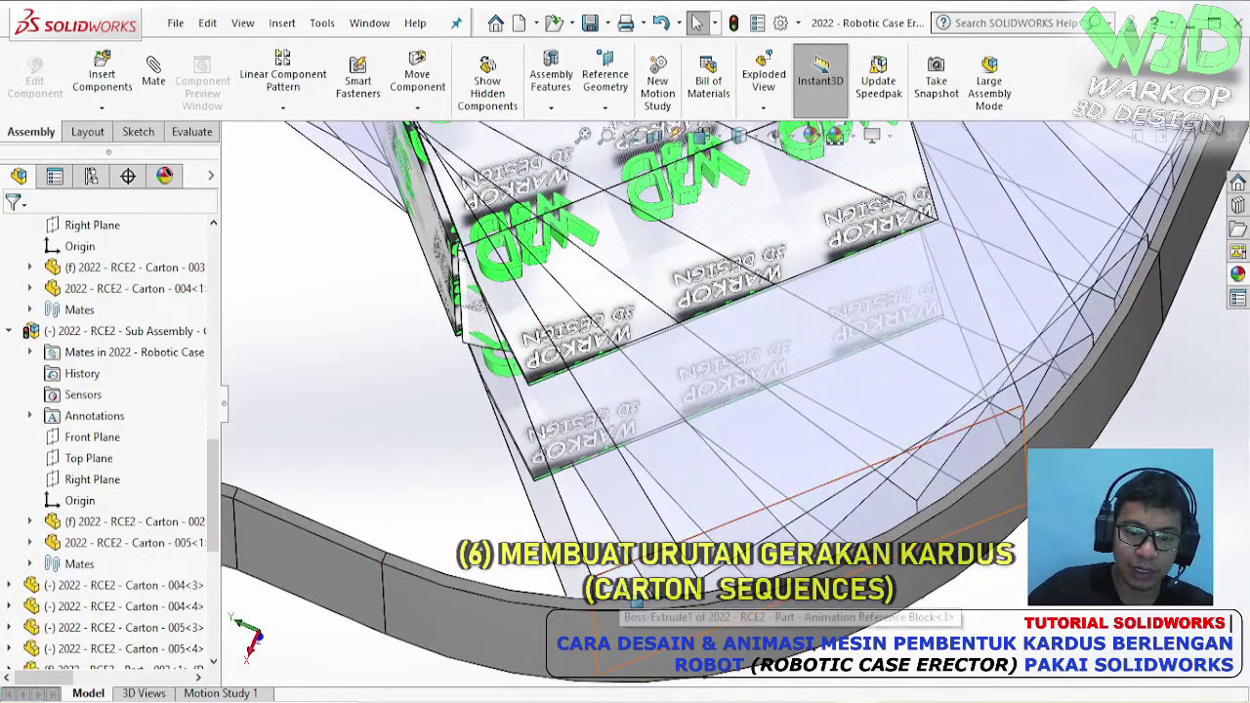
- Add a coincident mate between the reference block's bottom face and the carton side panel's thin bottom face
left_click(633, 602)
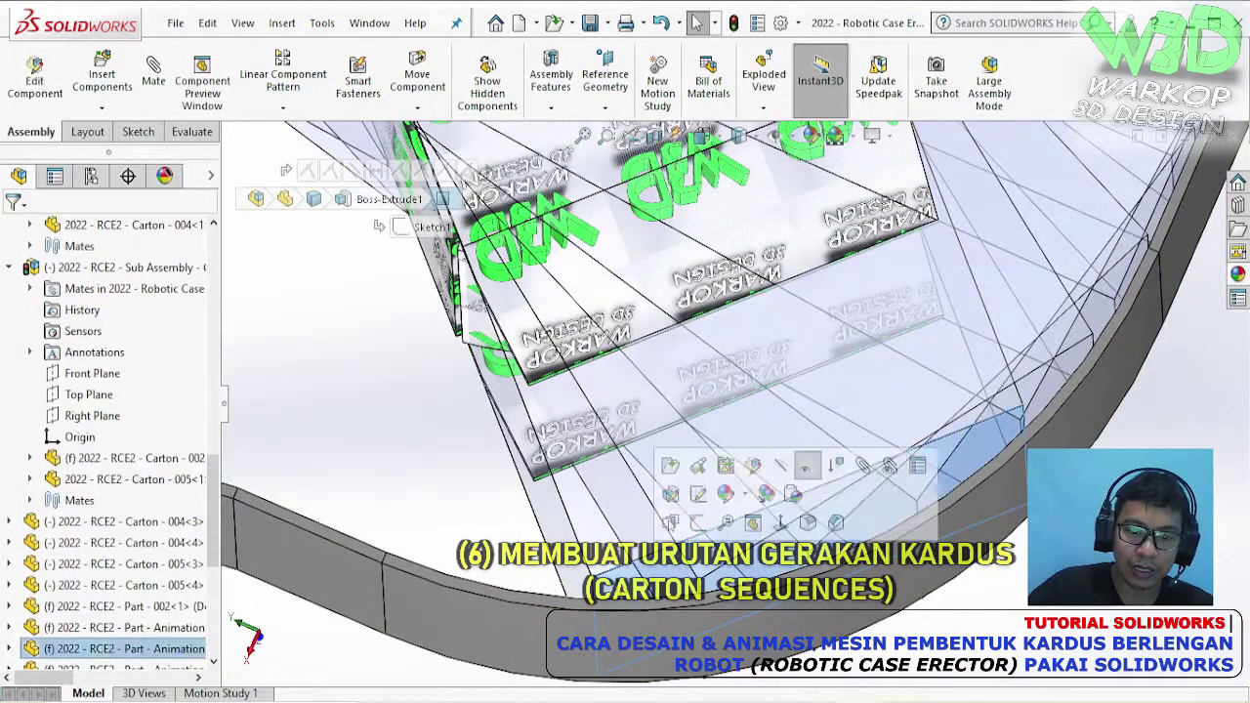
left_click(863, 467)
scroll(493, 295, "down", 3)
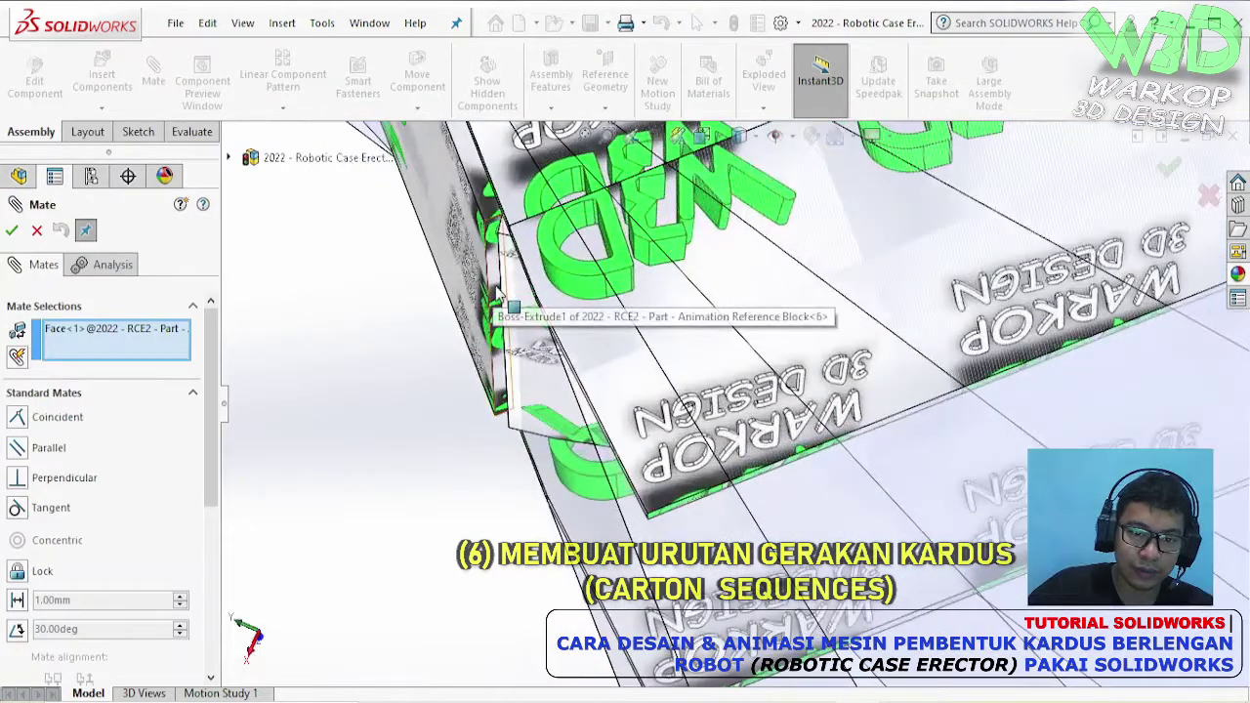
scroll(498, 293, "down", 2)
left_click(500, 288)
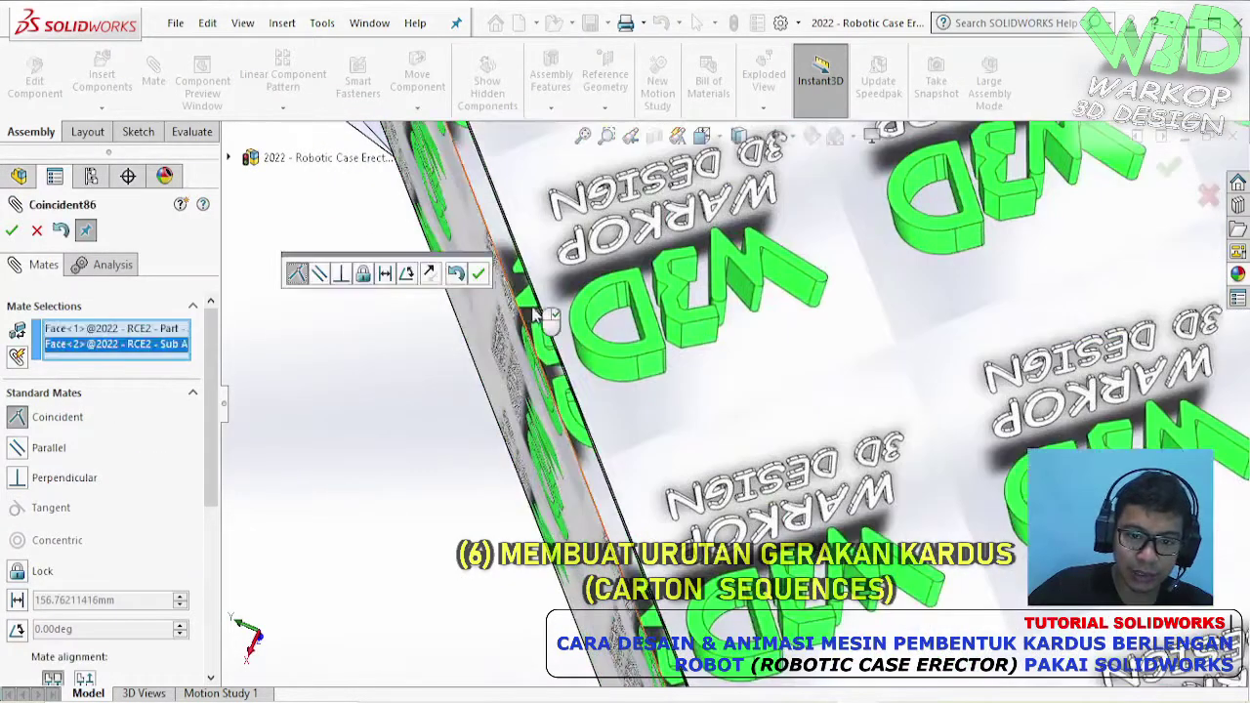
left_click(478, 274)
key("Escape")
- Add a coincident mate between one lower side flap's outer edge and the curved guide's surface
scroll(498, 293, "up", 3)
middle_click_drag(624, 332, 688, 488)
left_click(1015, 468)
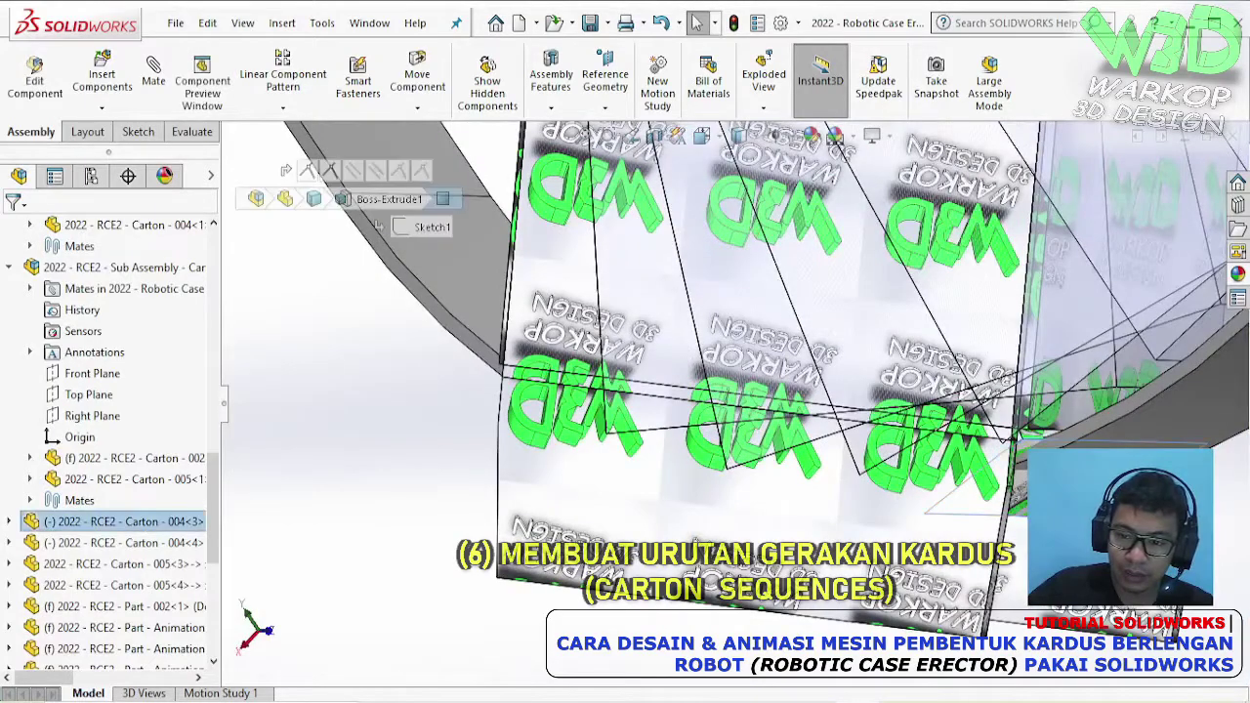
middle_click_drag(1010, 449, 625, 466)
left_click(625, 466)
scroll(625, 467, "down", 8)
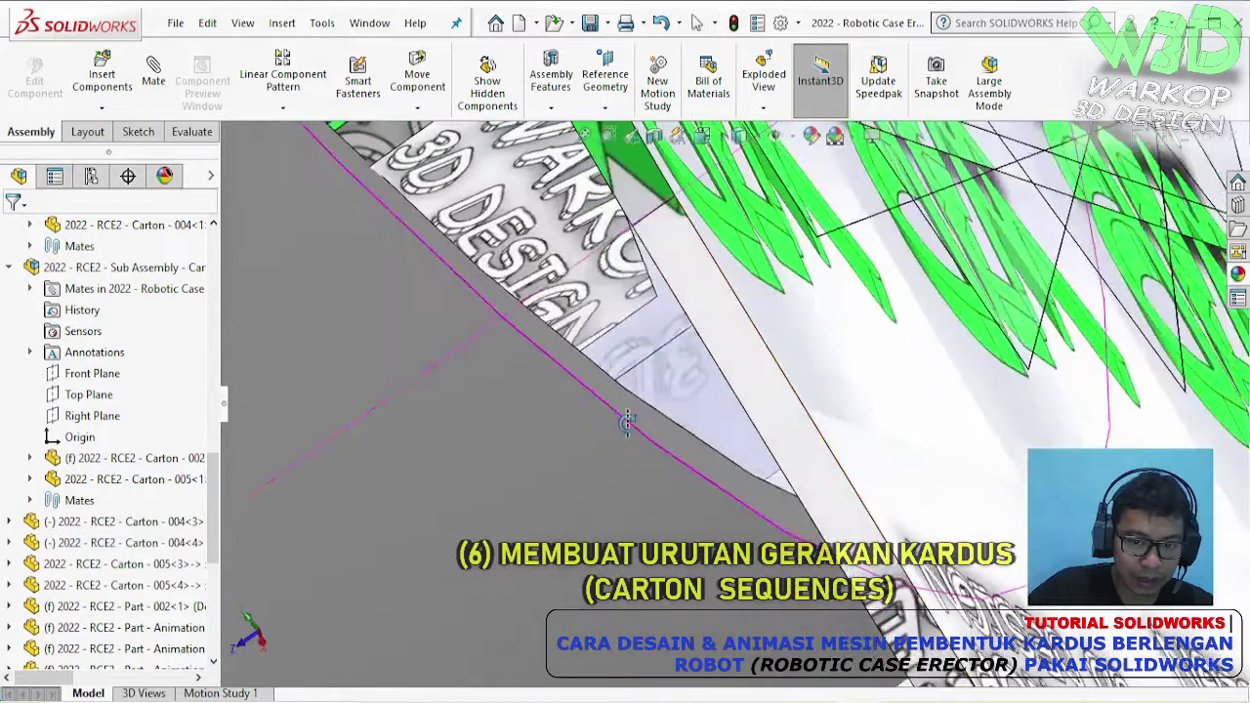
middle_click_drag(627, 422, 610, 306)
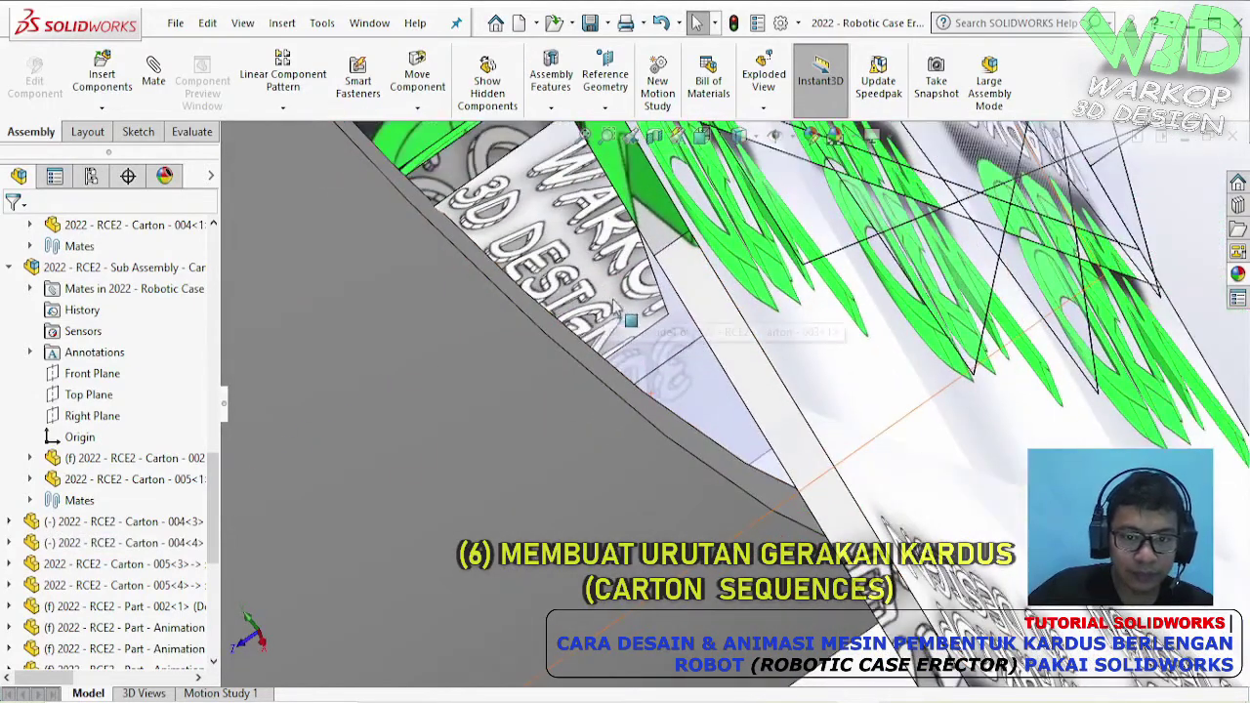
left_click(651, 337)
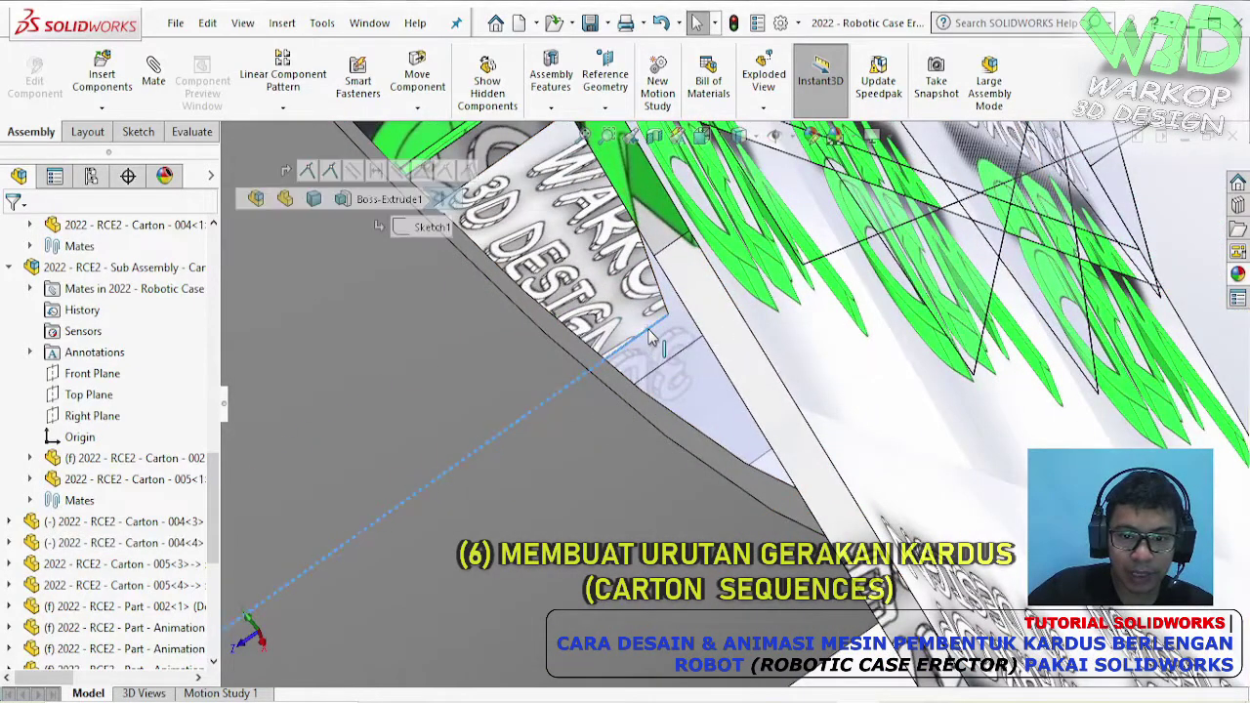
middle_click_drag(612, 318, 621, 353)
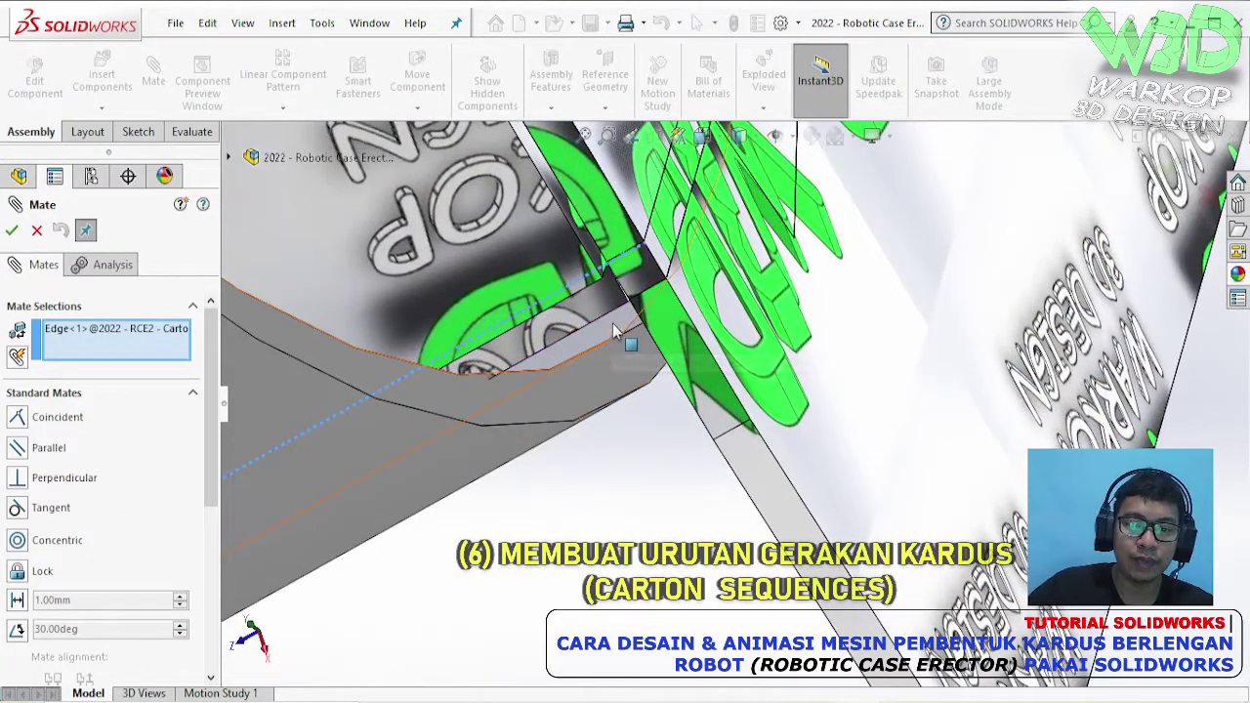
left_click(613, 336)
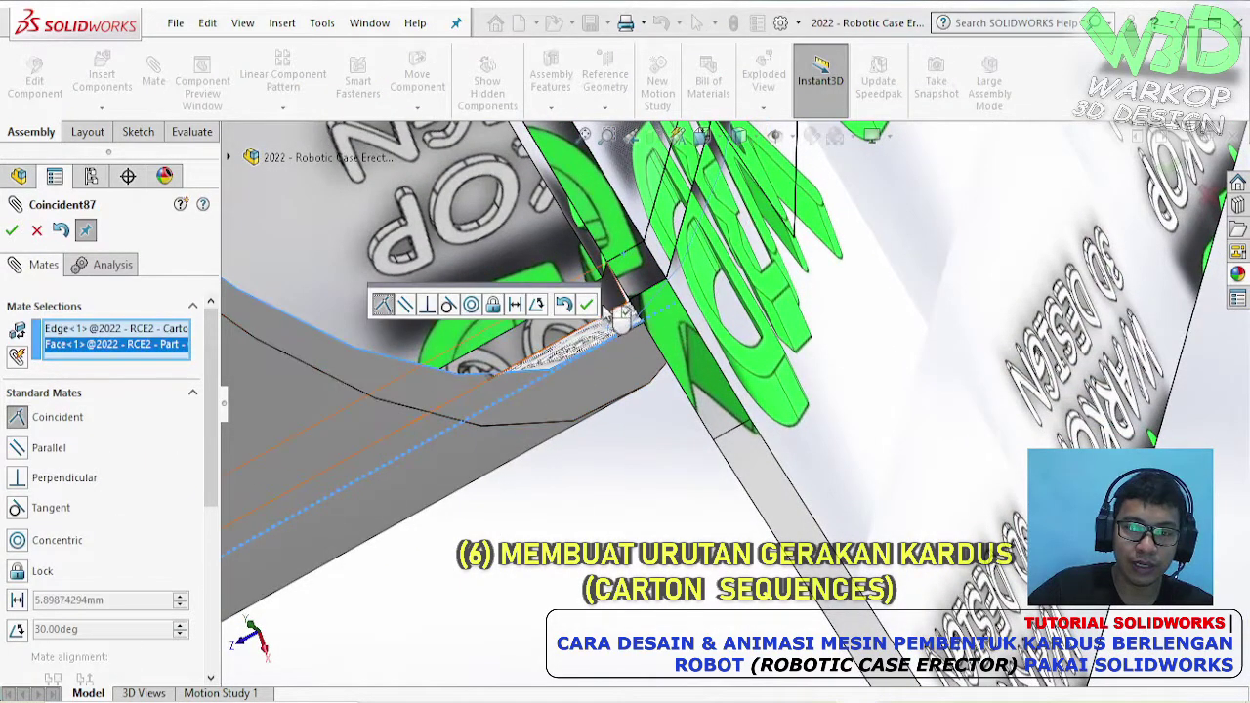
left_click(587, 306)
- Mate the opposite lower side flap's outer edge coincident with the curved guide's surface
middle_click_drag(593, 308, 868, 380)
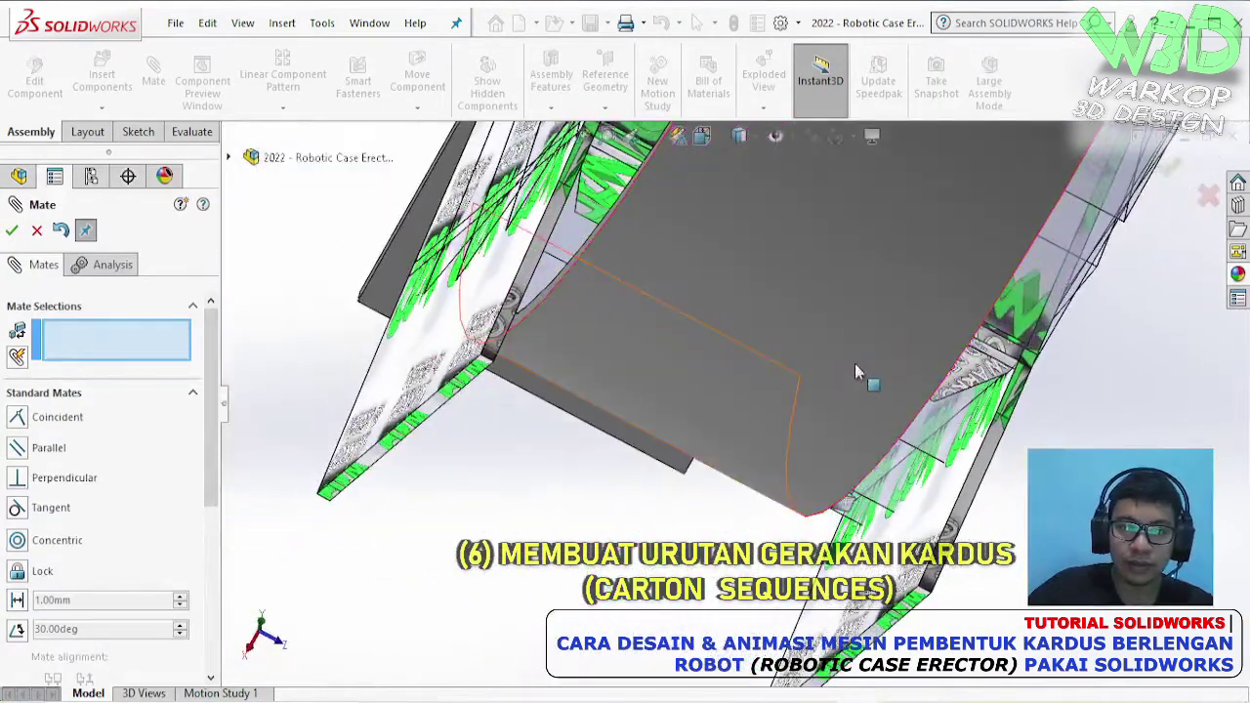
left_click(587, 227)
middle_click_drag(588, 227, 793, 364)
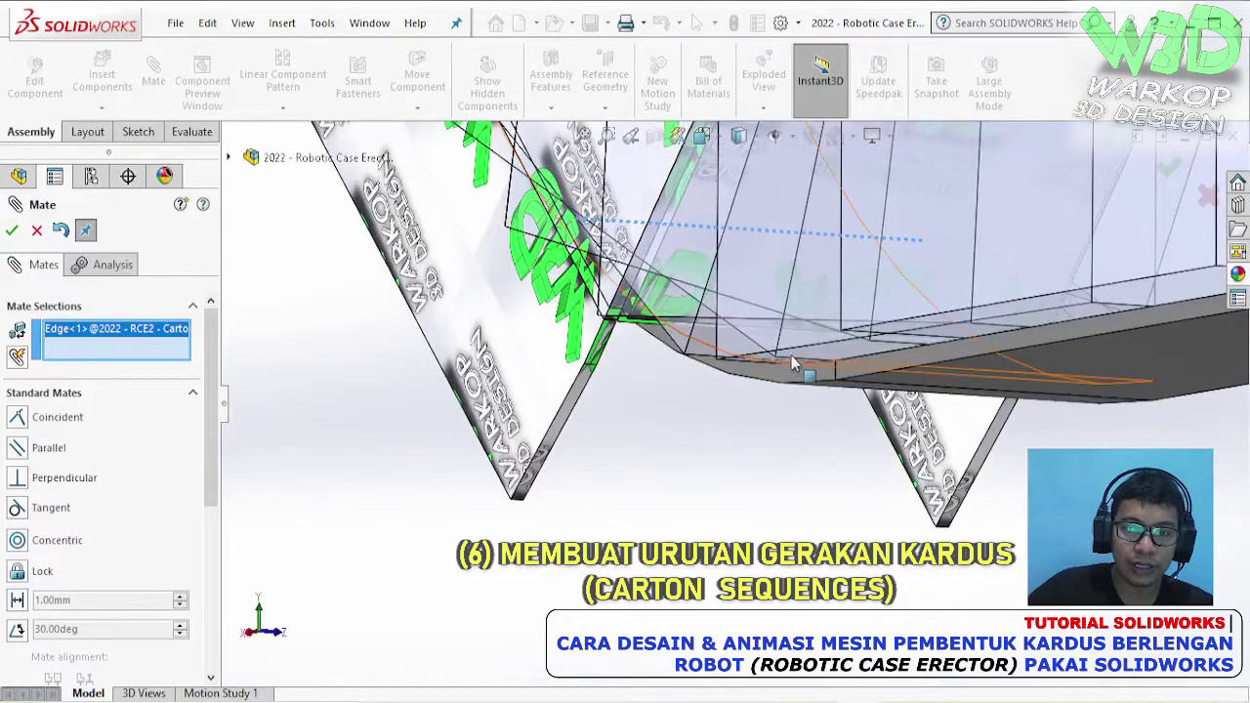
left_click(792, 358)
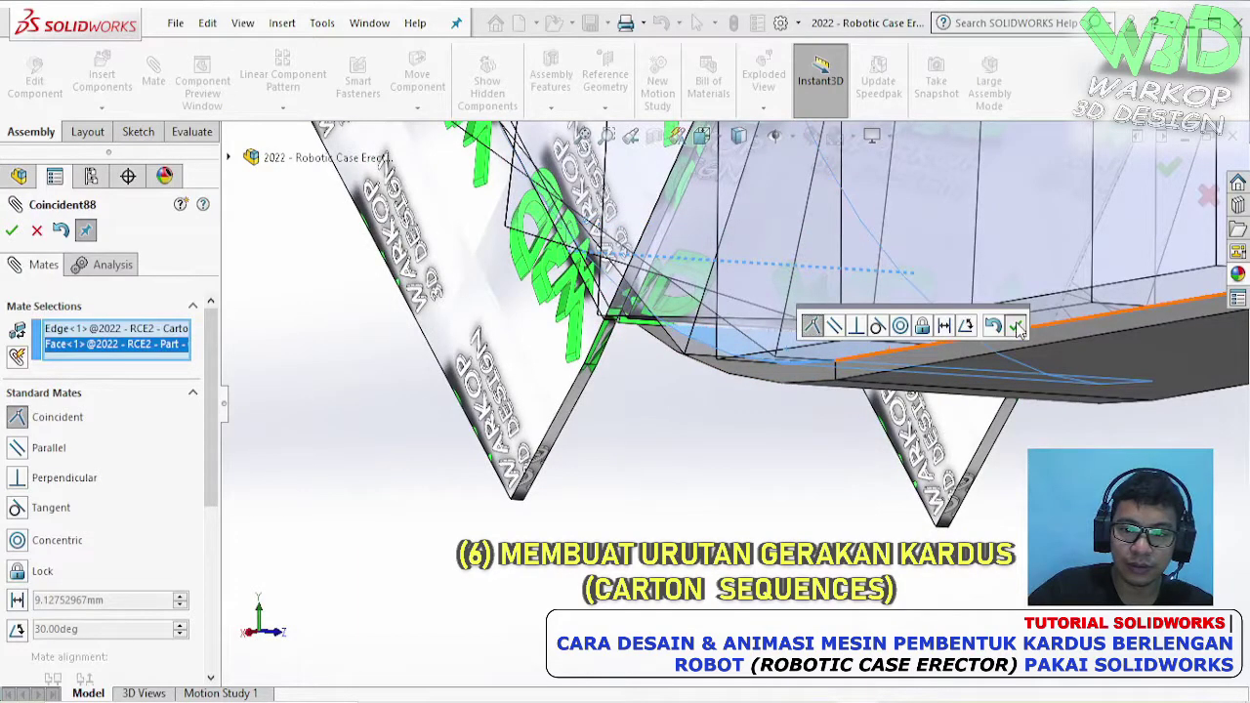
left_click(1015, 326)
key("Escape")
- Try to move the carton's lower flaps to check that they are constrained
middle_click_drag(791, 440, 739, 463)
left_click_drag(739, 463, 769, 456)
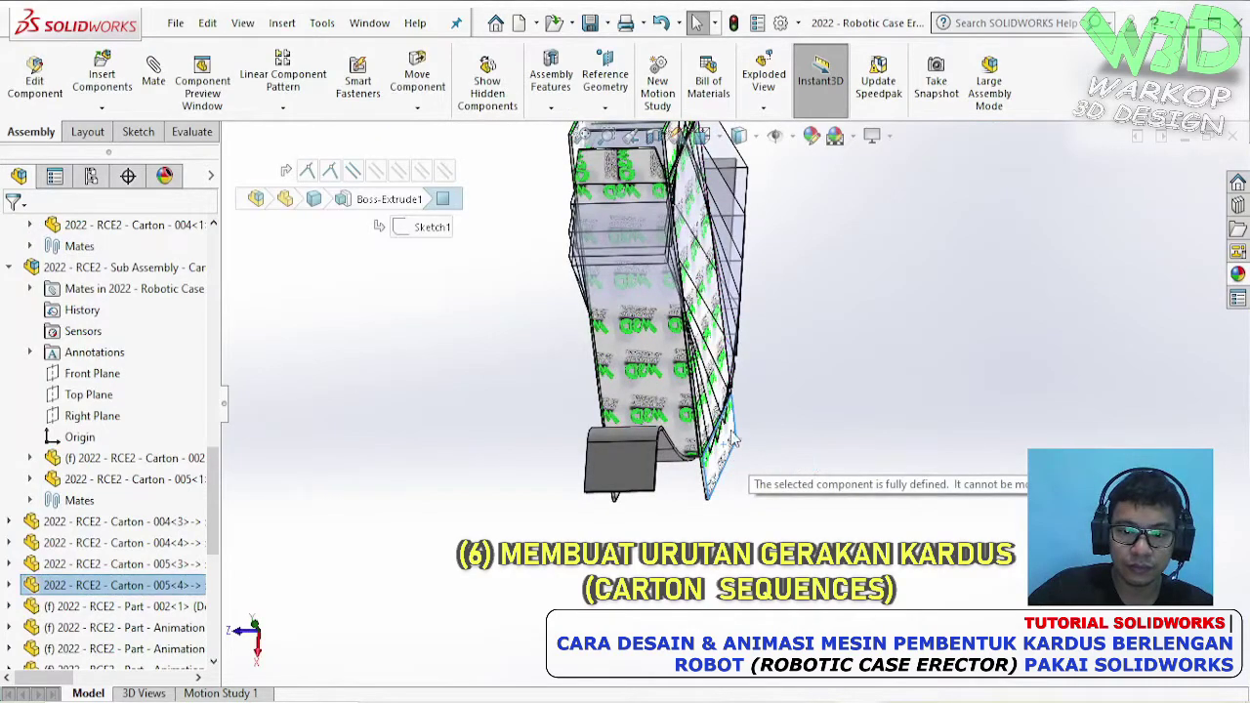
middle_click_drag(716, 442, 830, 440)
left_click_drag(607, 478, 617, 482)
key("Escape")
- Group the mates from Coincident84 through Coincident88 into a new mate folder named Test 4
scroll(88, 532, "down", 7)
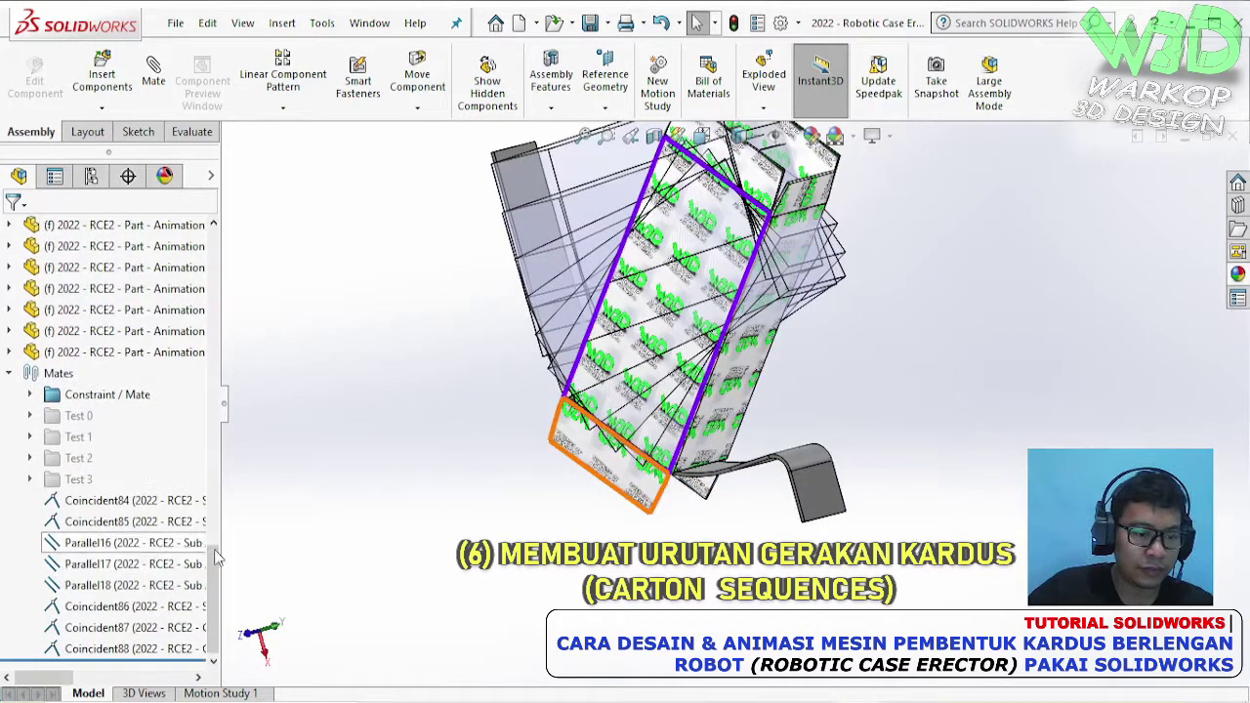
left_click(97, 500)
left_click(107, 648, "shift")
right_click(108, 648)
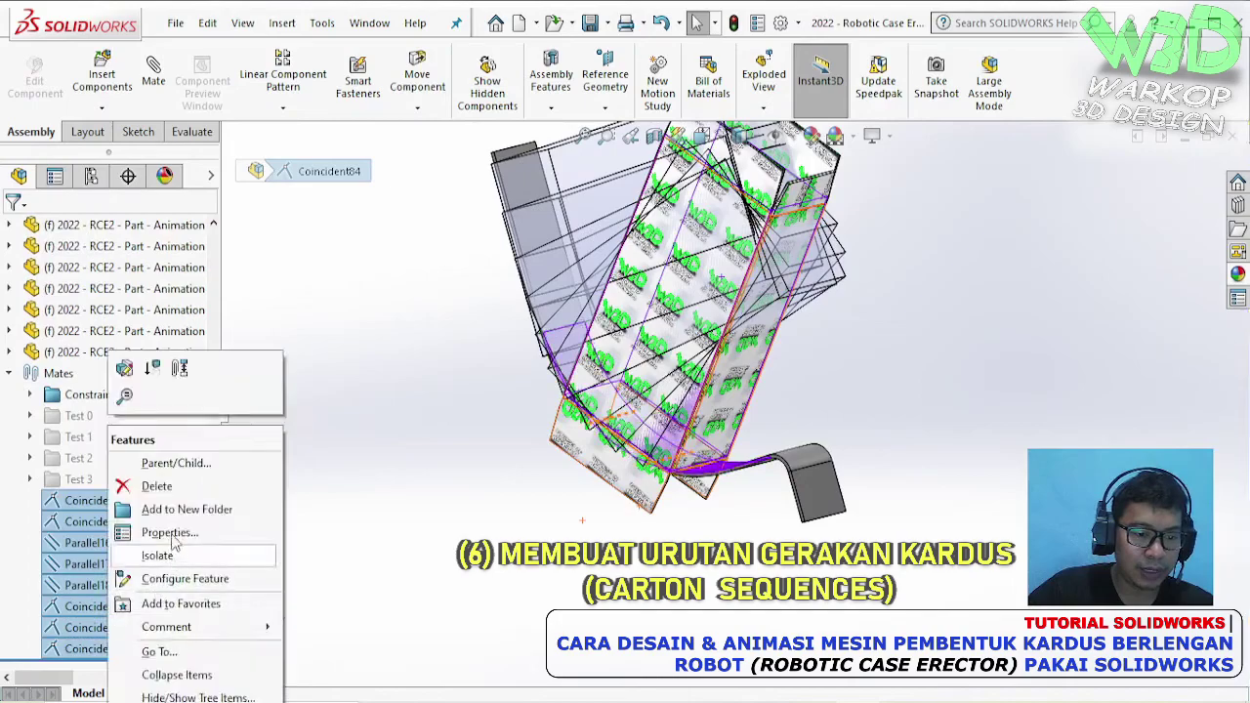
key("Escape")
type("Test 4")
key("Return")
- Suppress the Test 4 mate folder and unsuppress the Test 3 folder
scroll(640, 452, "up", 2)
middle_click_drag(639, 452, 674, 244)
scroll(691, 387, "up", 2)
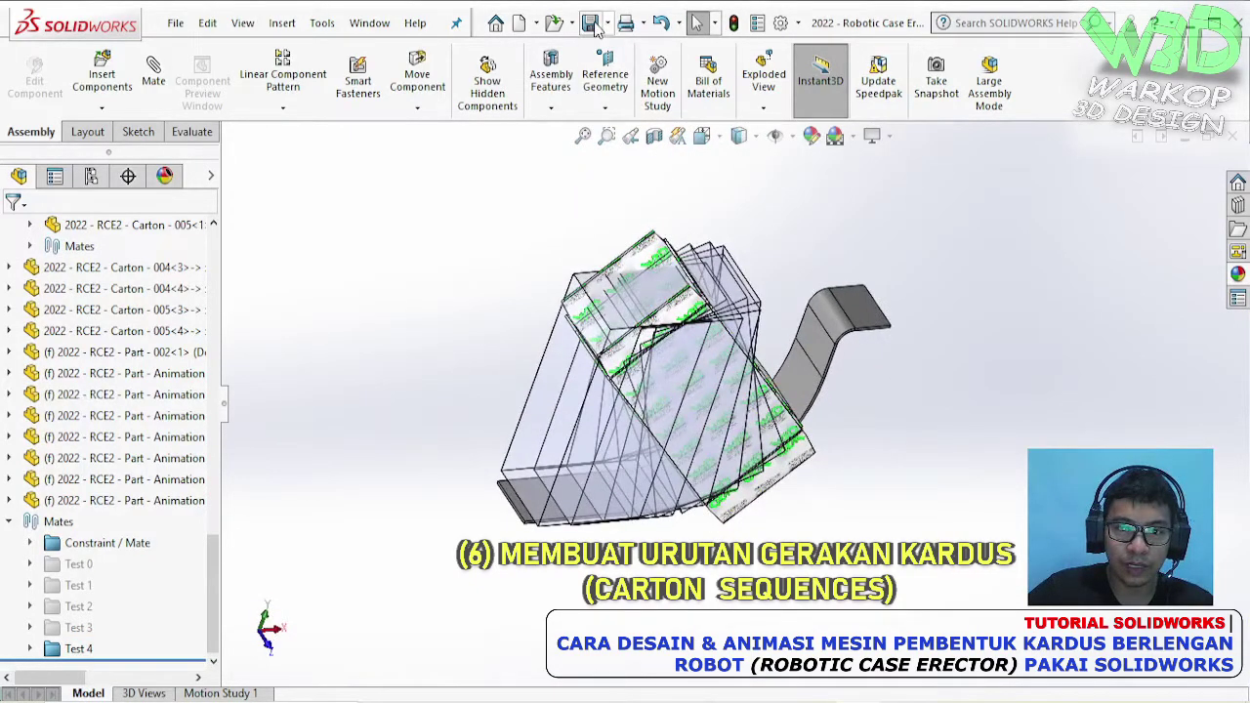
middle_click_drag(781, 337, 772, 302)
scroll(758, 344, "down", 2)
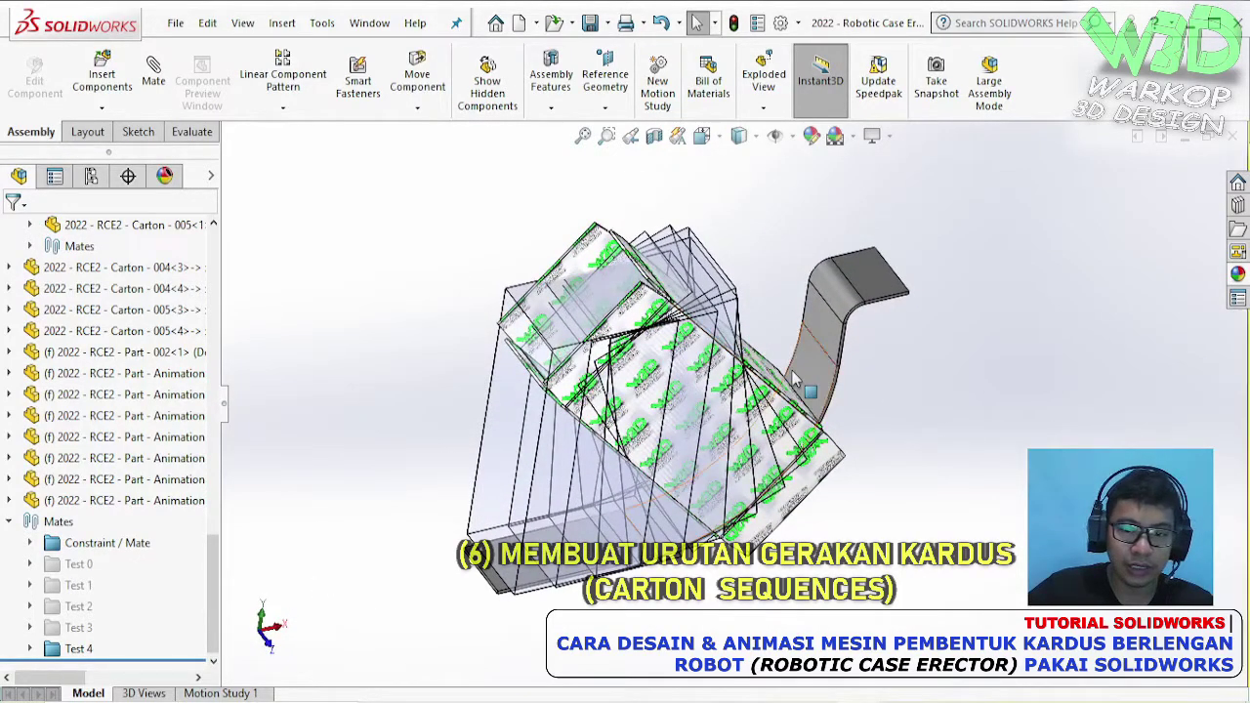
middle_click_drag(792, 379, 734, 386)
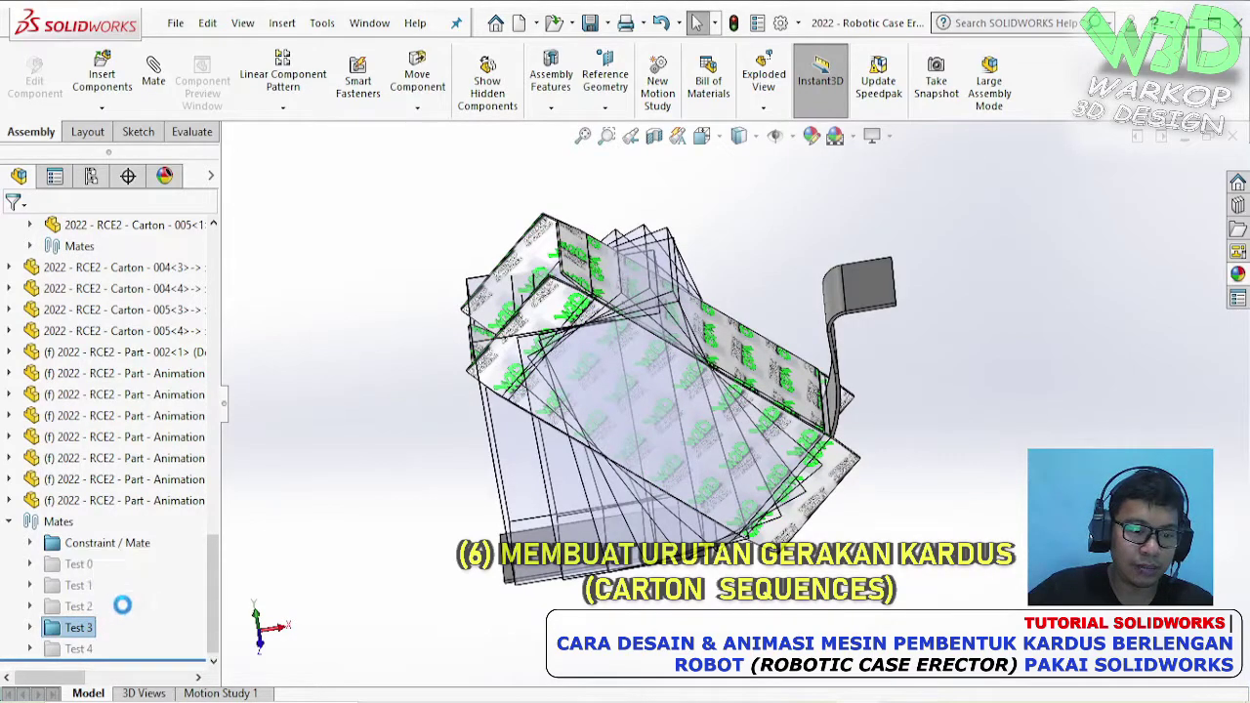
- Step the carton back from the Test 3 mates to Test 0 and leave all Test mate folders suppressed
left_click(88, 606)
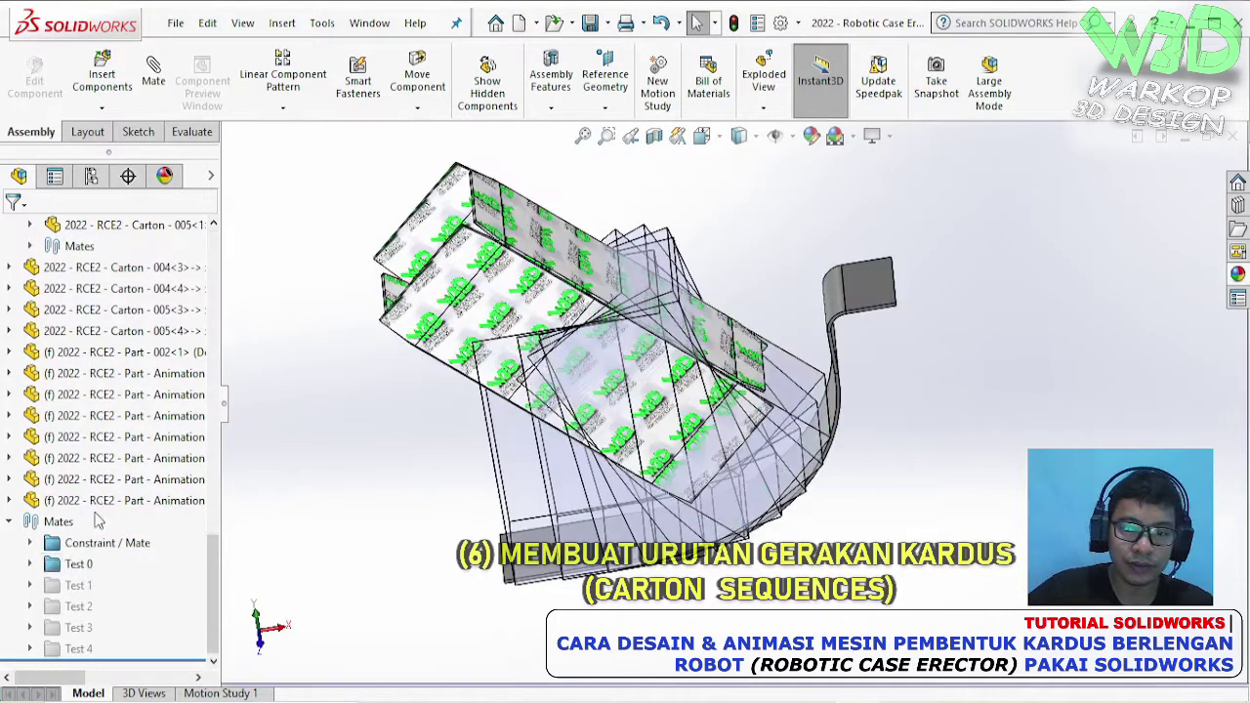
middle_click_drag(613, 457, 787, 307)
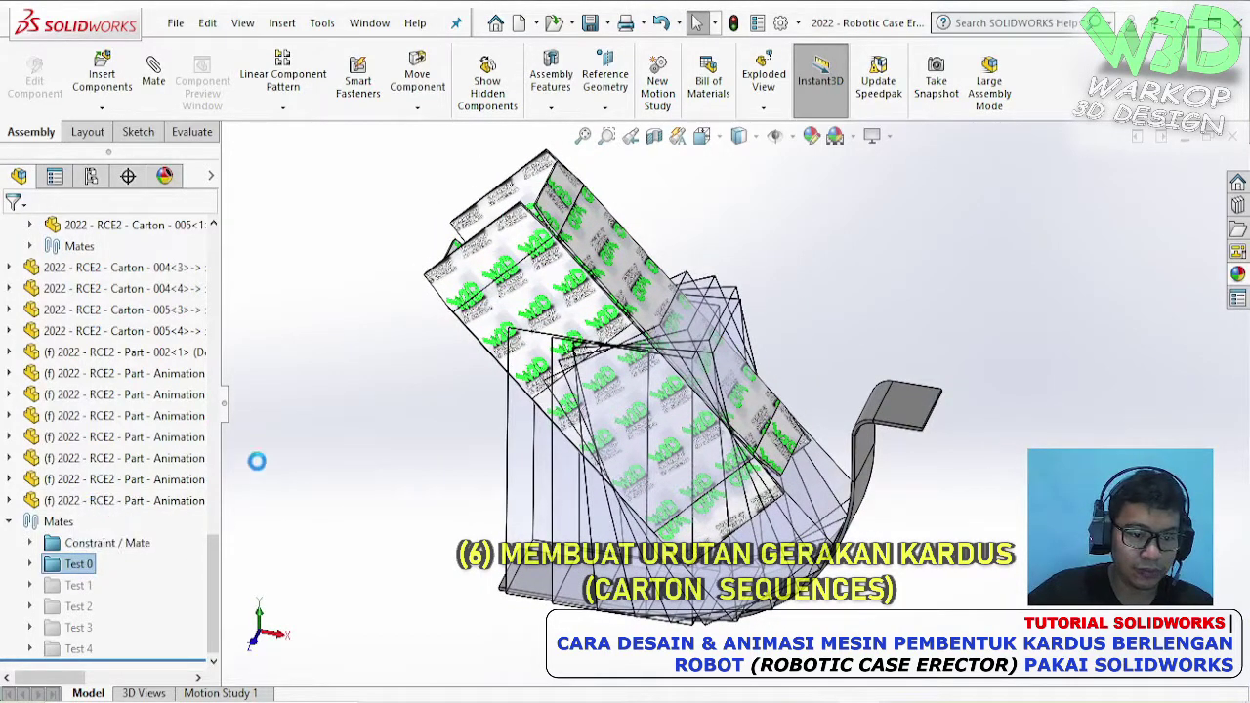
left_click(224, 408)
middle_click_drag(810, 259, 772, 267, "ctrl")
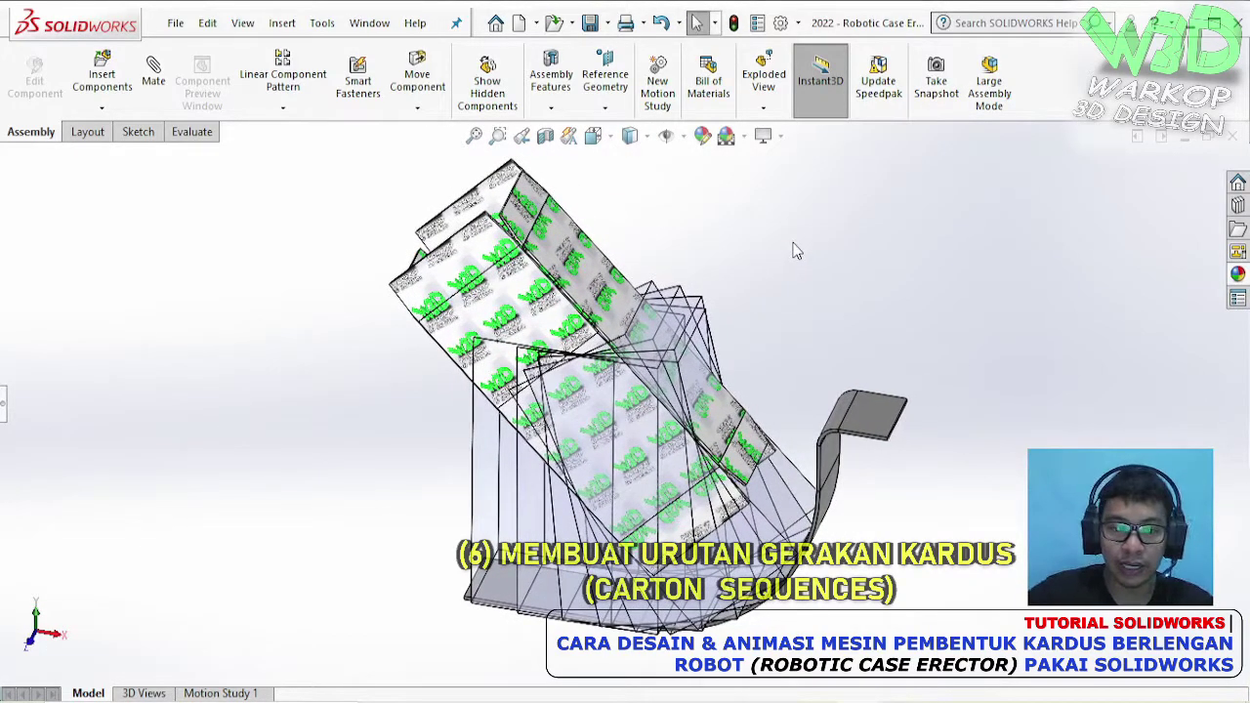
left_click(4, 410)
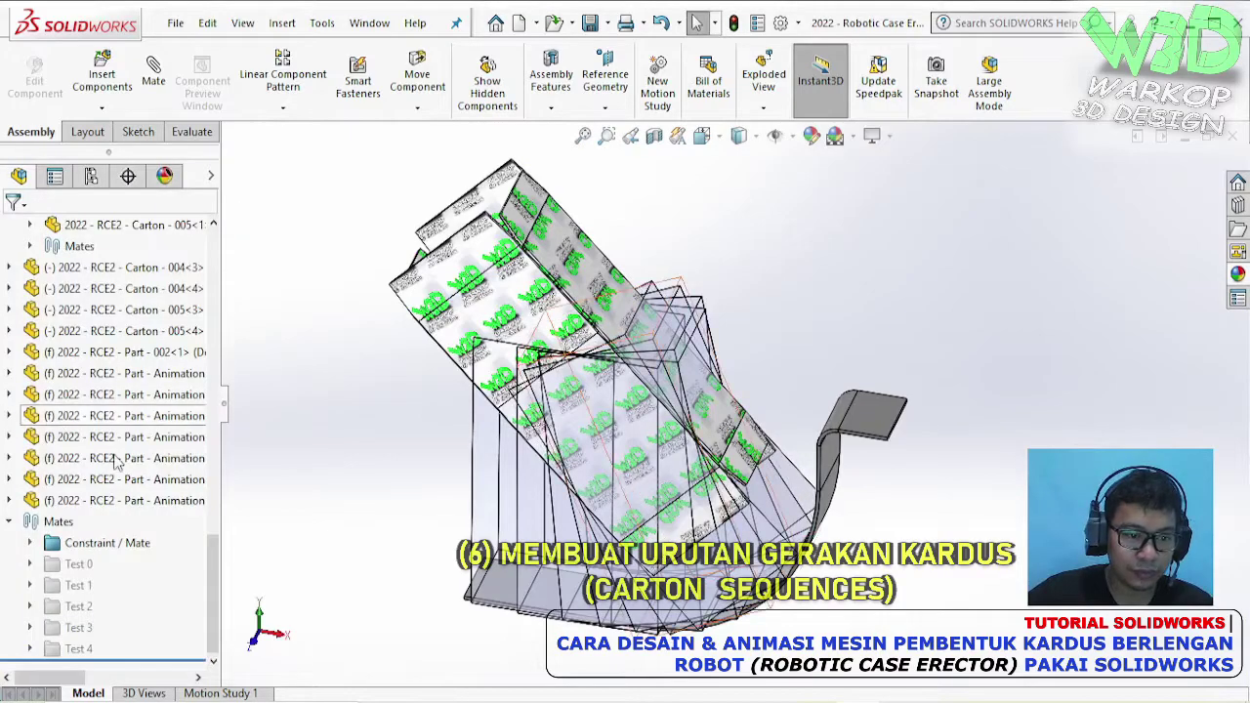
- Hide all seven Animation reference parts so only the carton and the curved guide are displayed
left_click(156, 379)
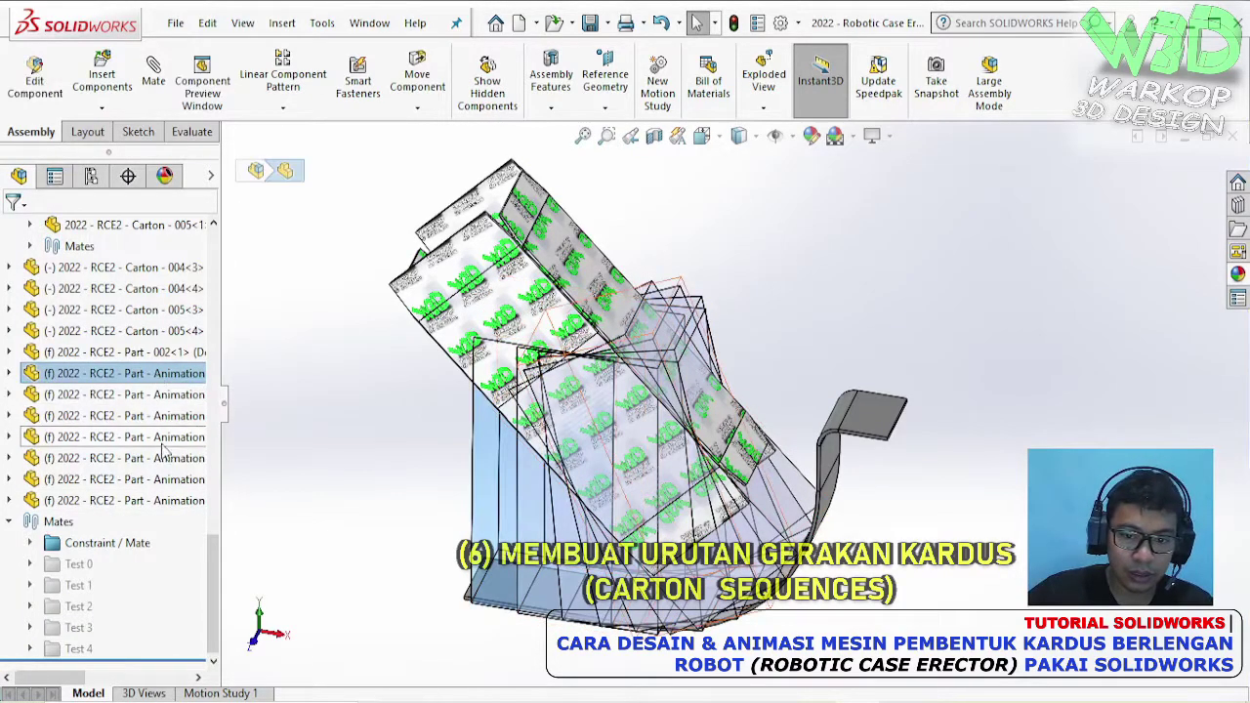
left_click(162, 500, "shift")
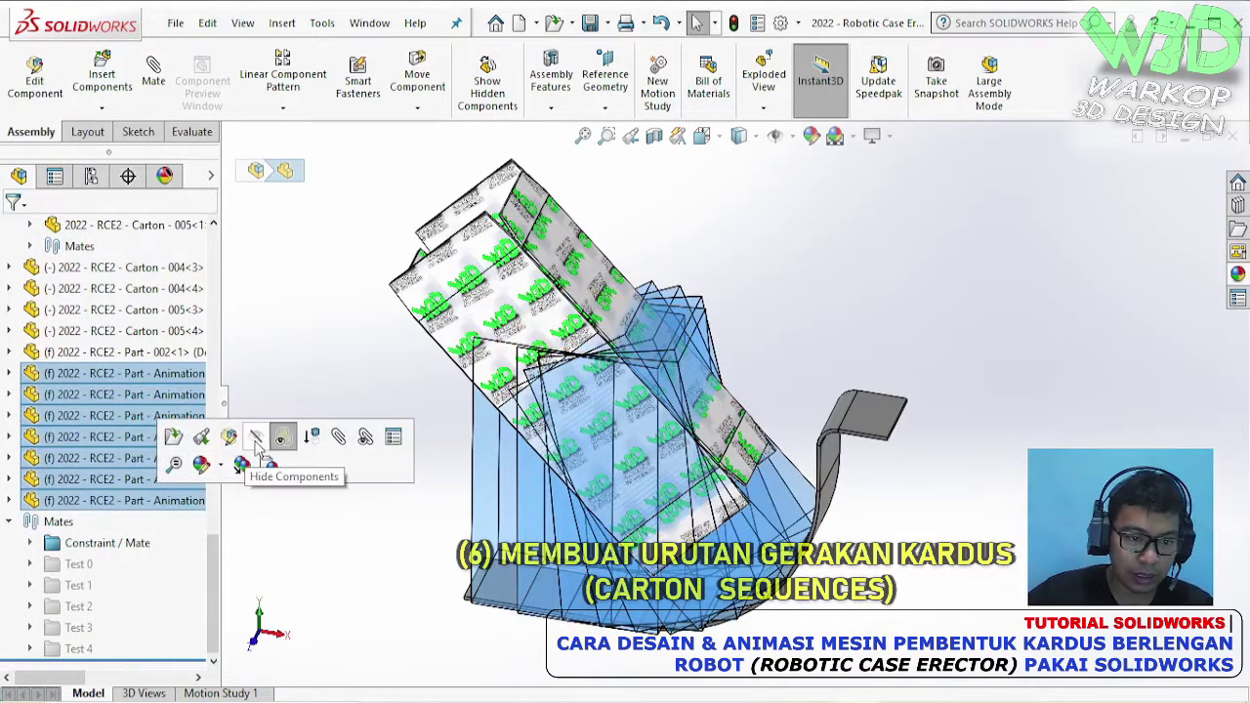
left_click(256, 441)
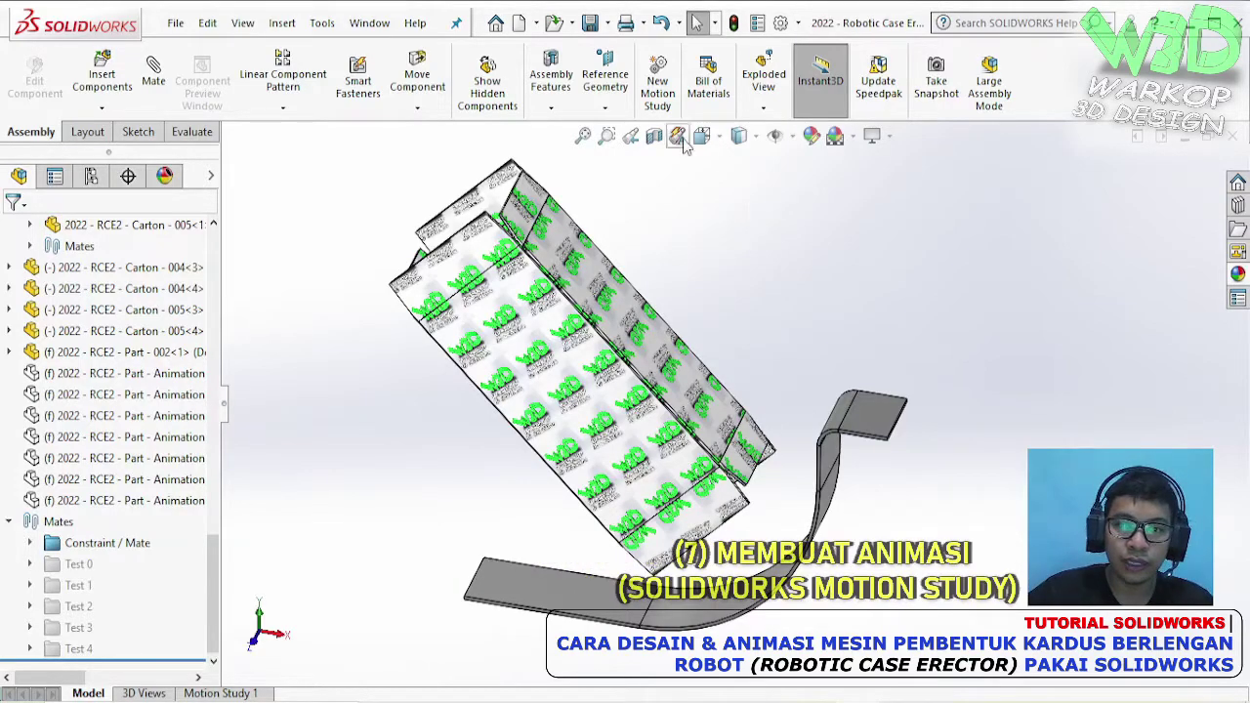
- Create a new motion study, zoom in its timeline and adjust its pane height to work beside the mate folders
left_click(660, 96)
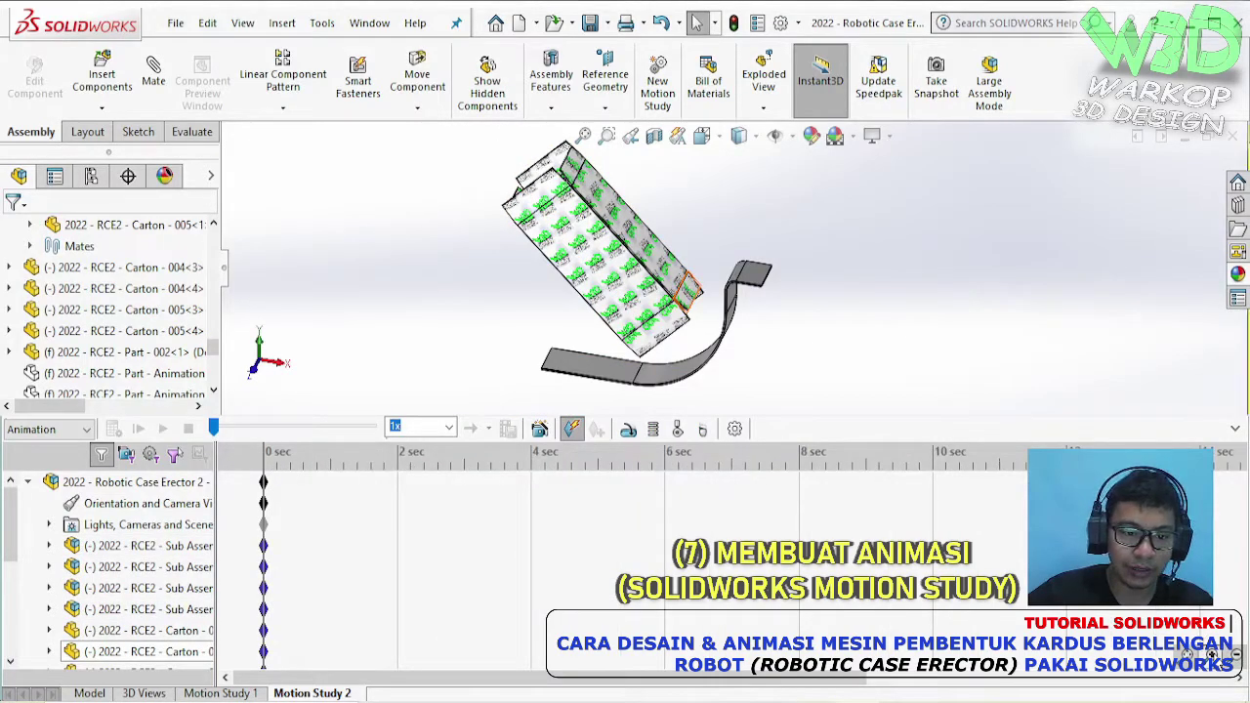
left_click(1217, 654)
left_click_drag(166, 414, 166, 431)
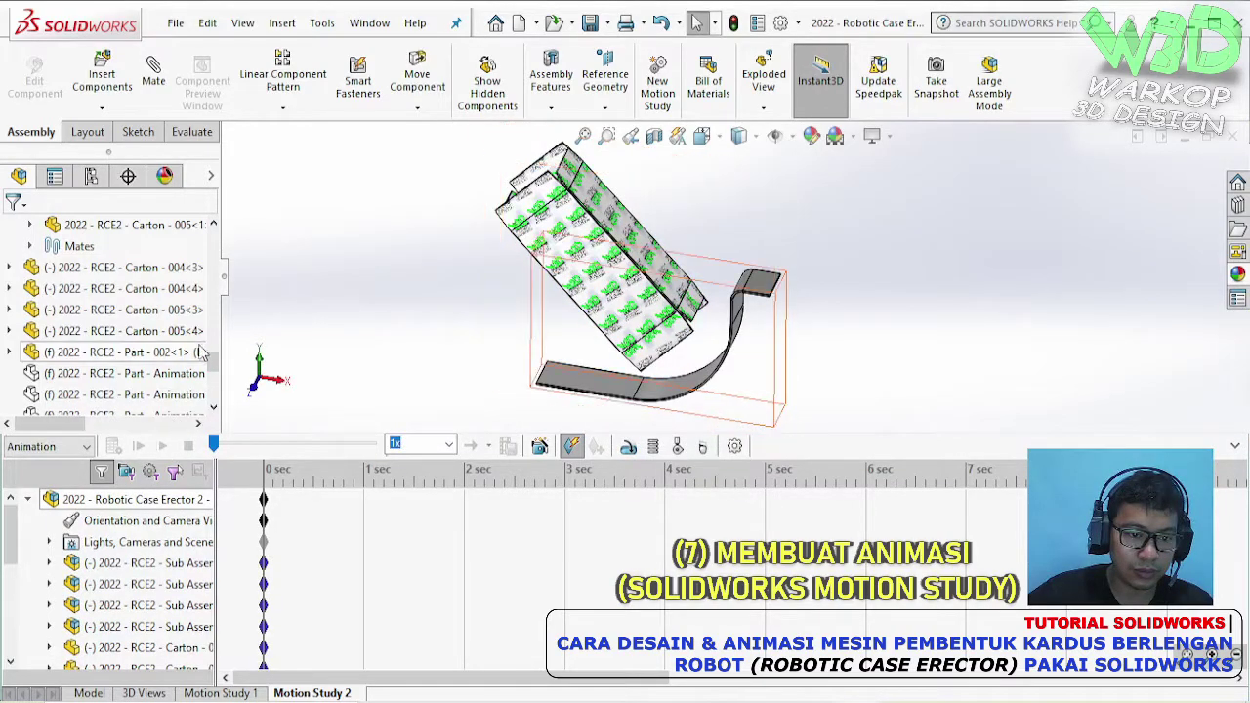
scroll(166, 383, "down", 5)
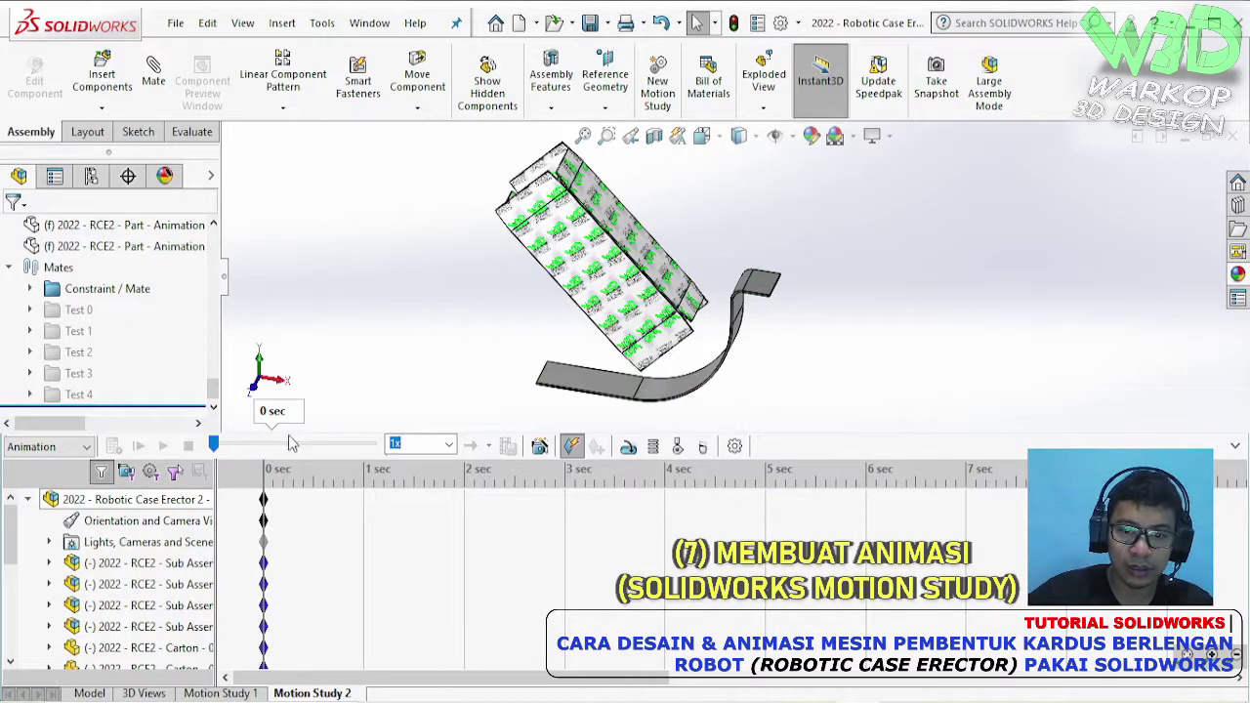
- Extend the animation to 0.5 seconds and copy the component keys from 0 to 0.5 seconds
left_click(262, 499)
left_click_drag(271, 508, 316, 522, "ctrl")
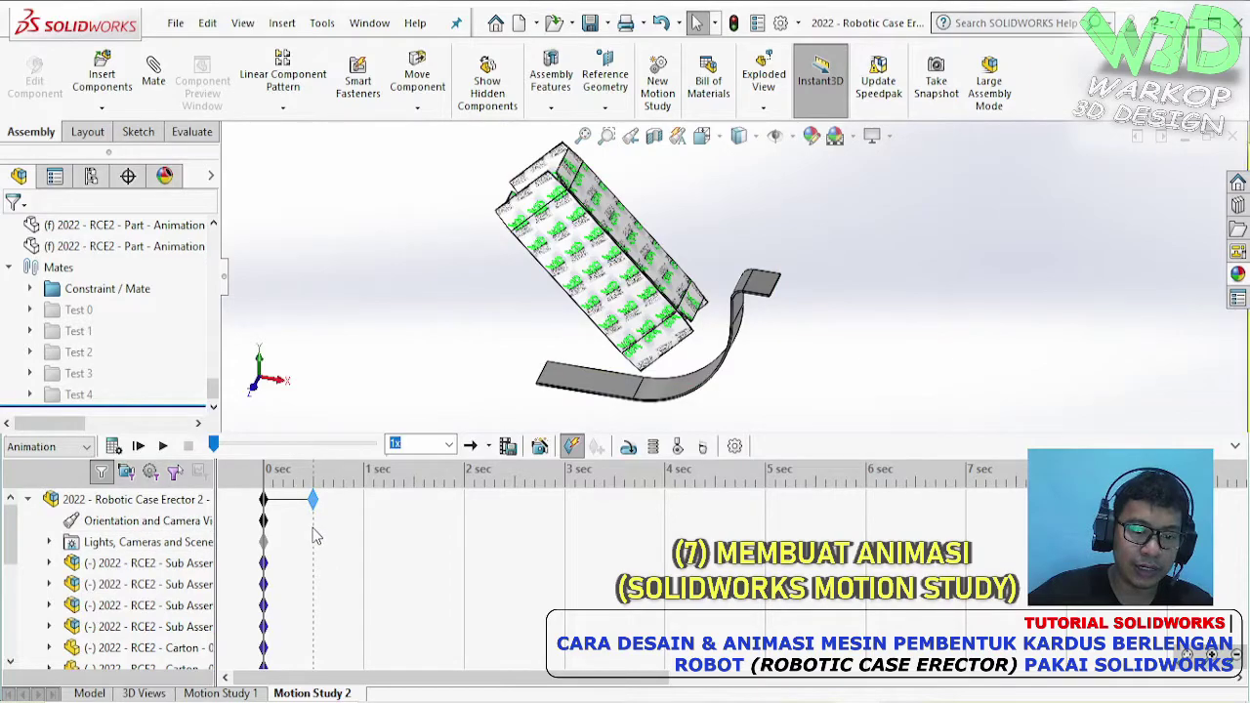
scroll(288, 566, "down", 5)
left_click_drag(288, 640, 239, 553)
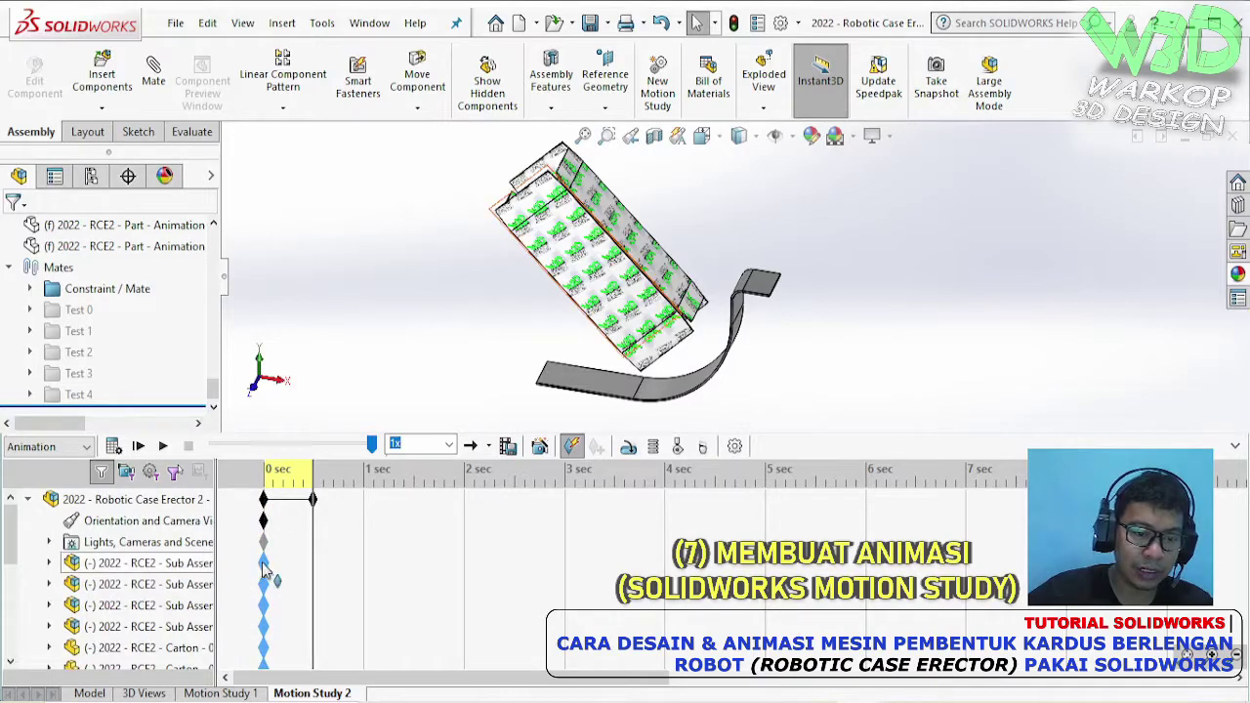
right_click(263, 571)
left_click(302, 446)
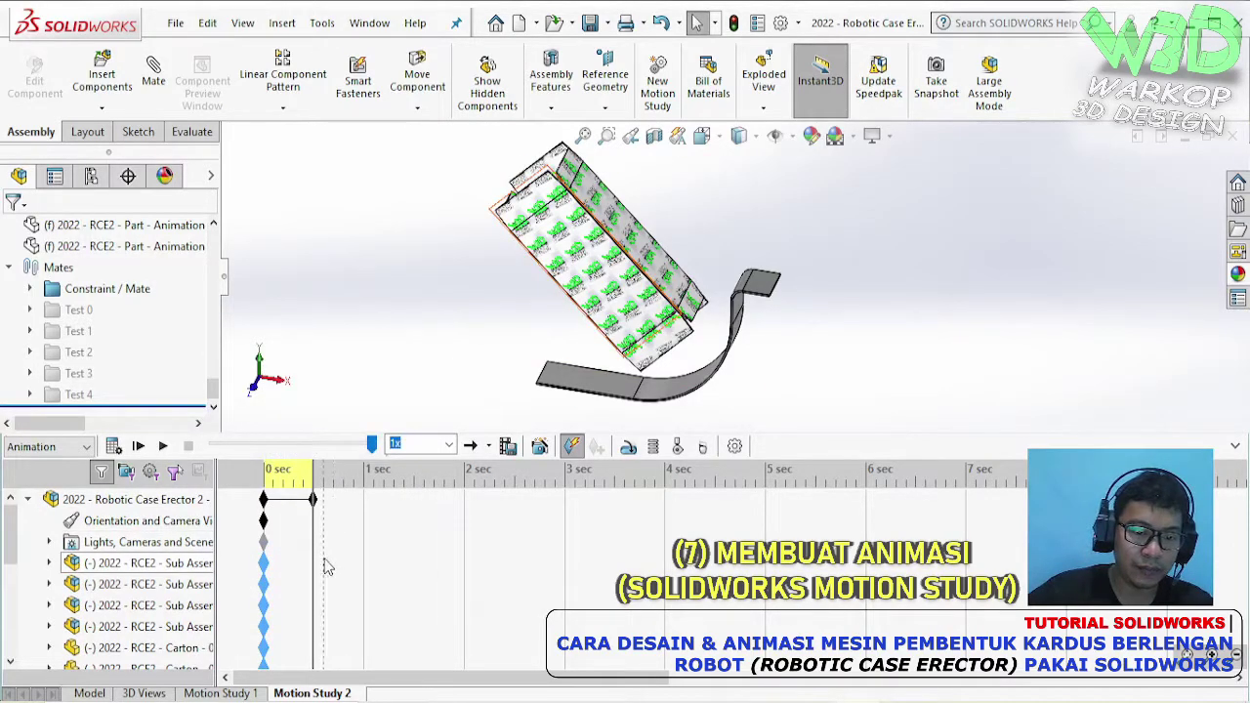
right_click(315, 558)
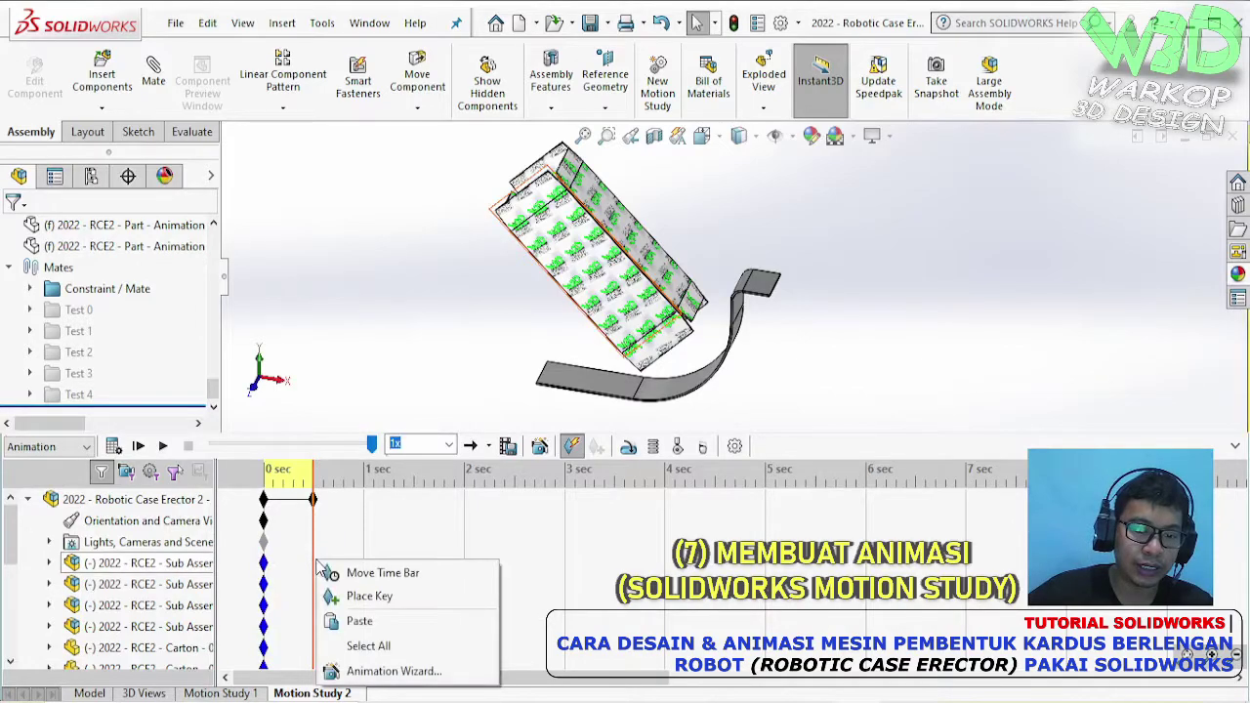
left_click(331, 621)
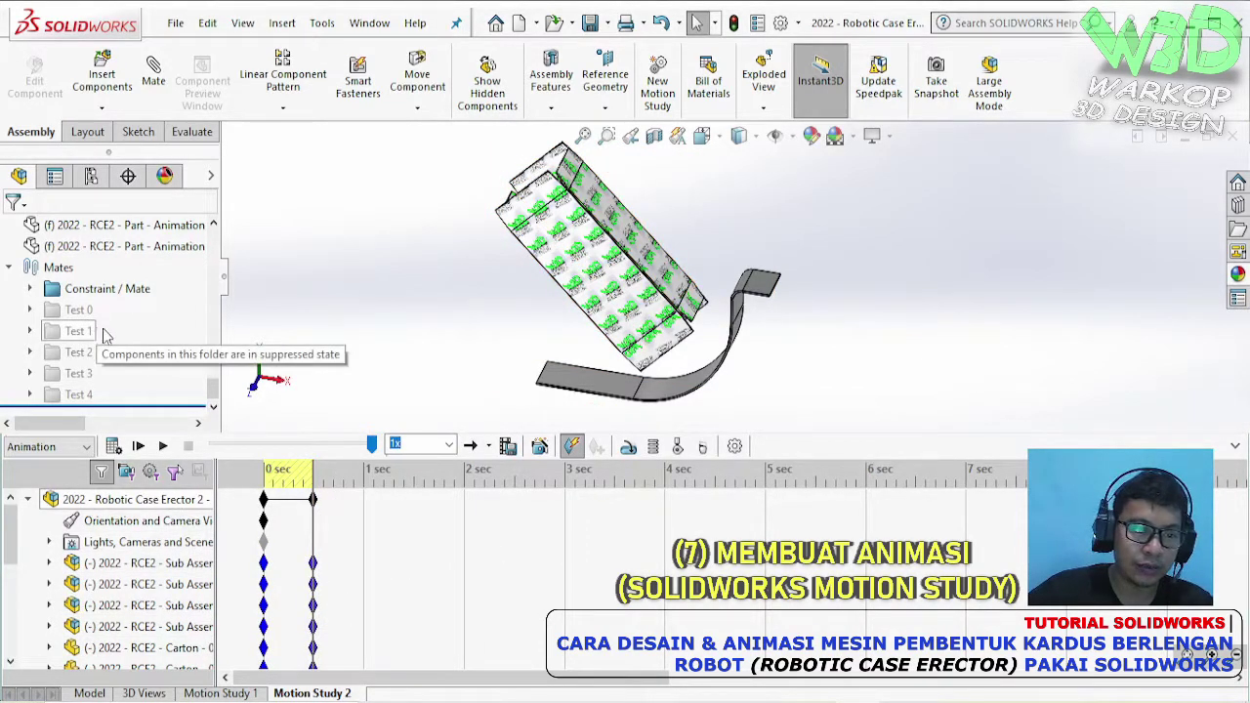
- Extend the animation to 1 second, unsuppress the Test 1 mate folder and add keys there for all components
left_click_drag(315, 506, 361, 535)
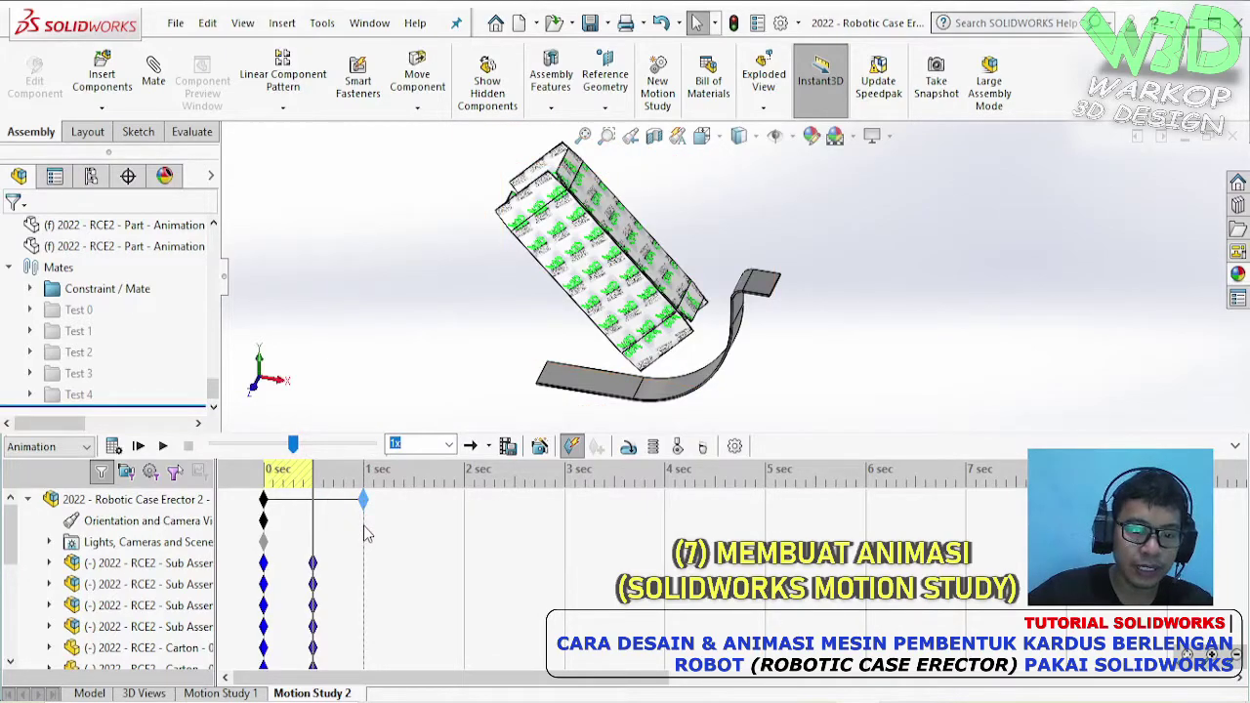
left_click(366, 533)
left_click(82, 332)
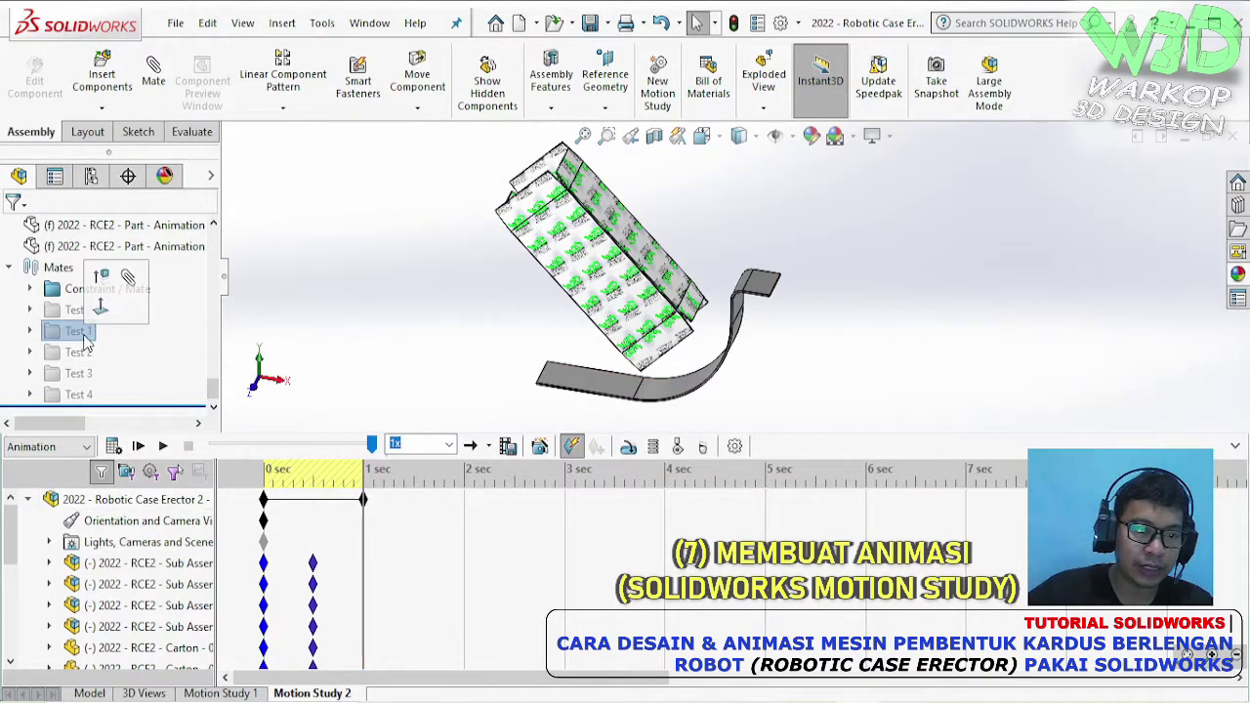
left_click(103, 278)
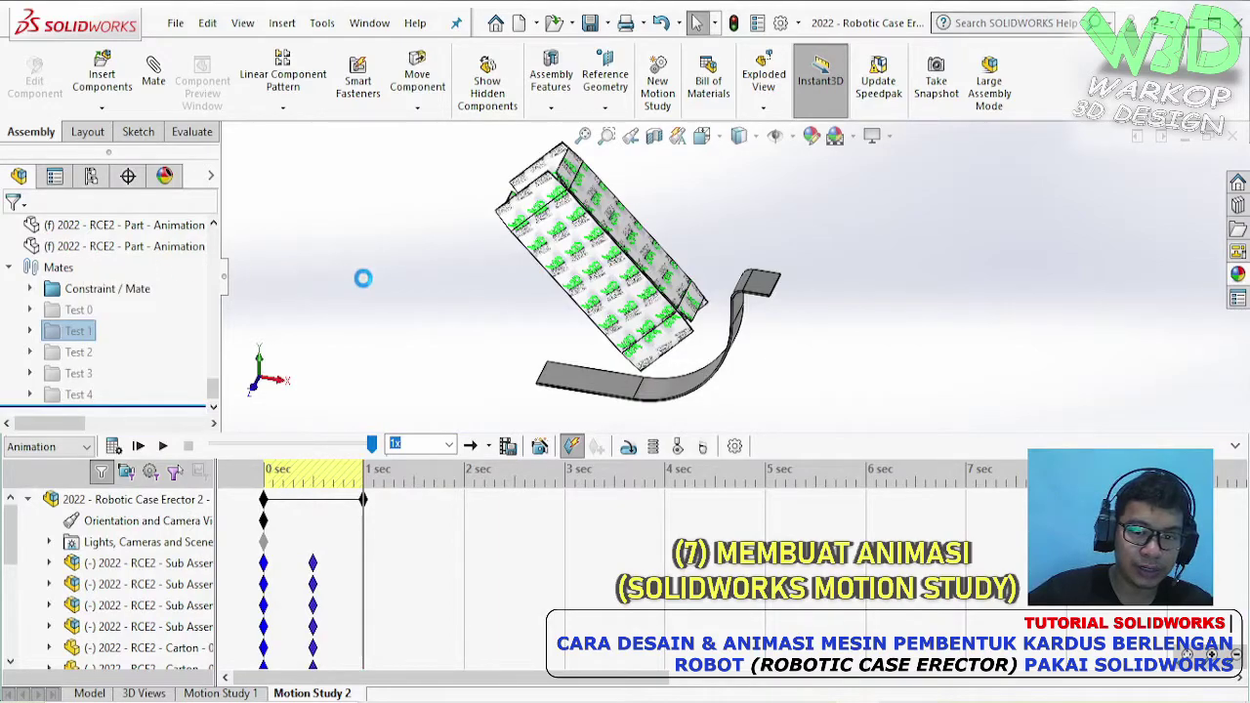
scroll(440, 282, "up", 3)
left_click_drag(470, 148, 877, 415)
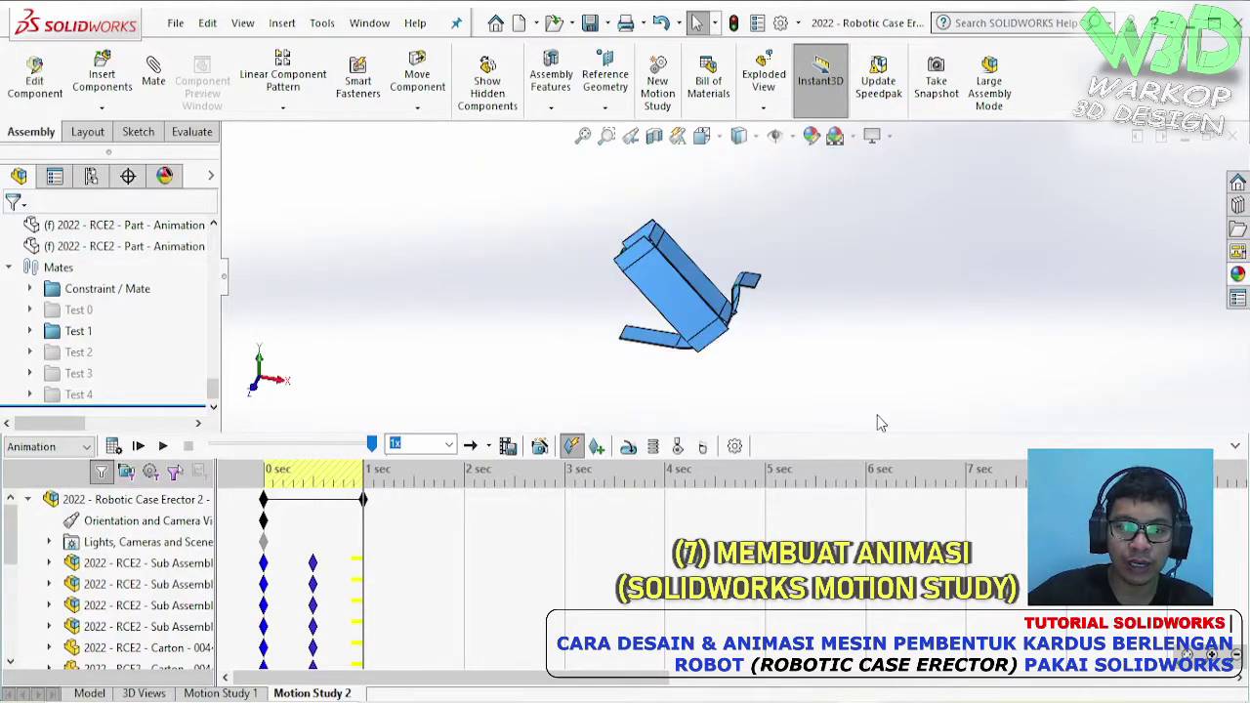
left_click(596, 446)
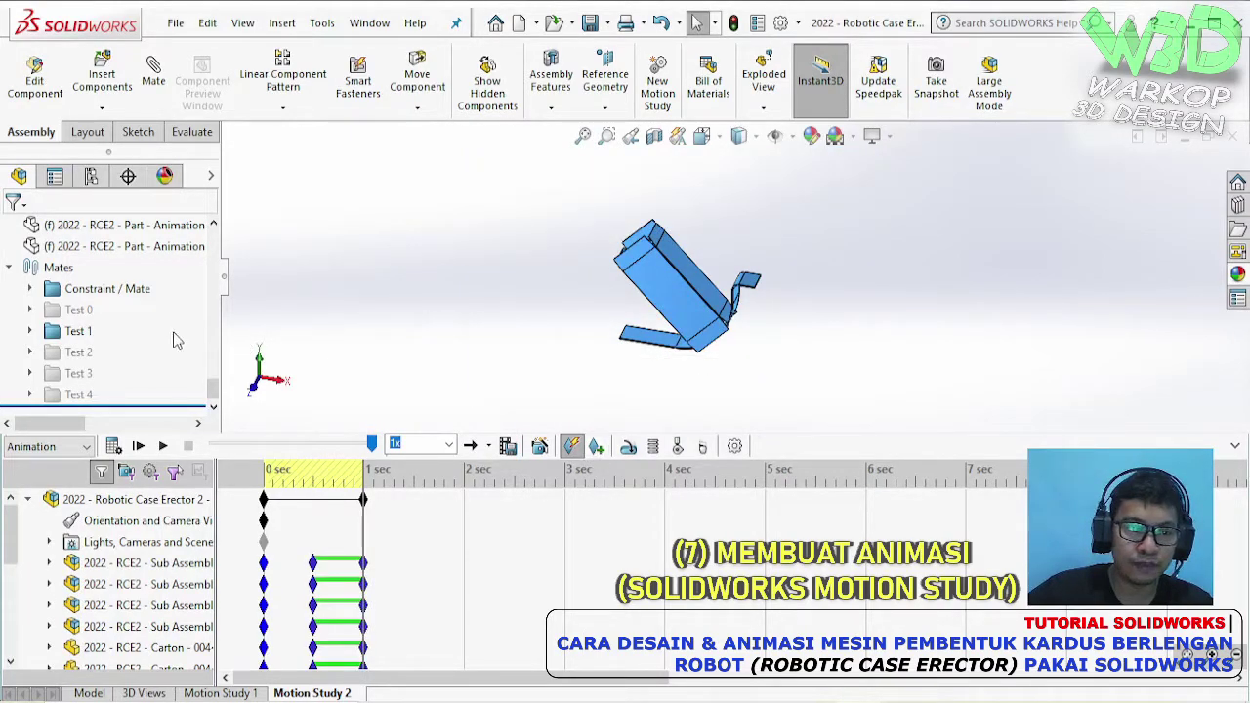
- Replace the Test 1 mates with the Test 2 folder at about 1.3 seconds and add keys for all components
left_click(78, 331)
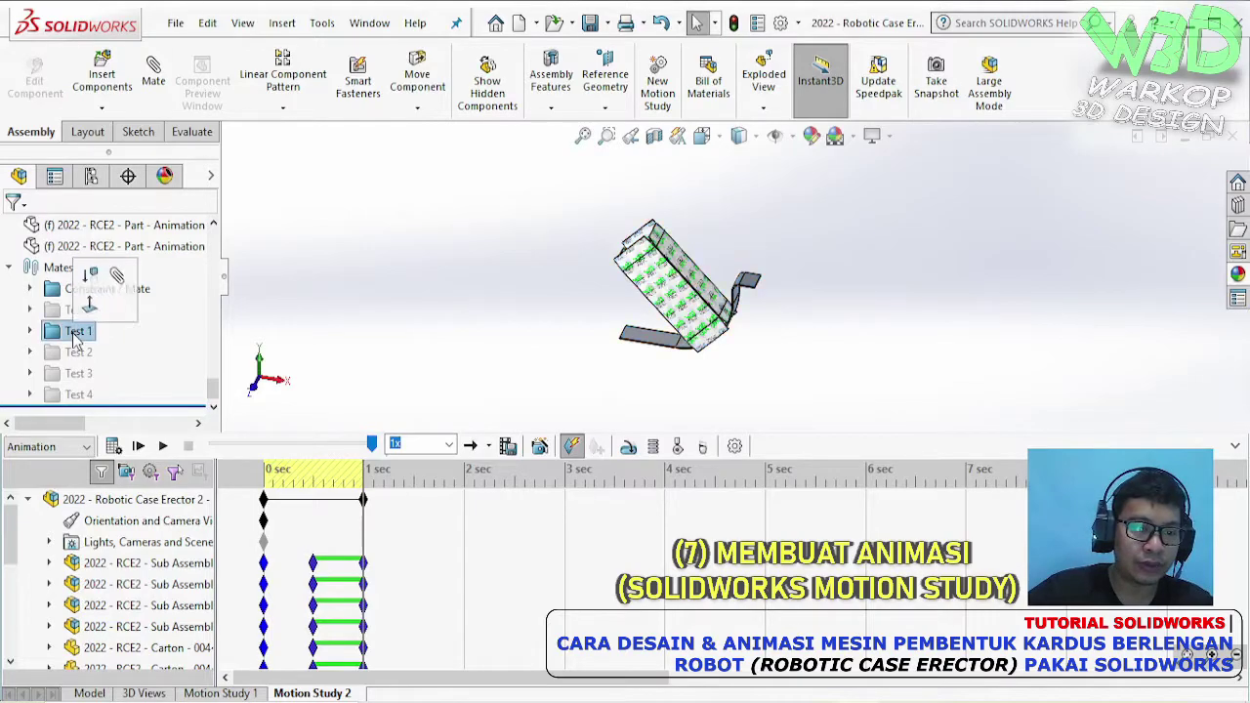
left_click(93, 276)
scroll(737, 332, "down", 5)
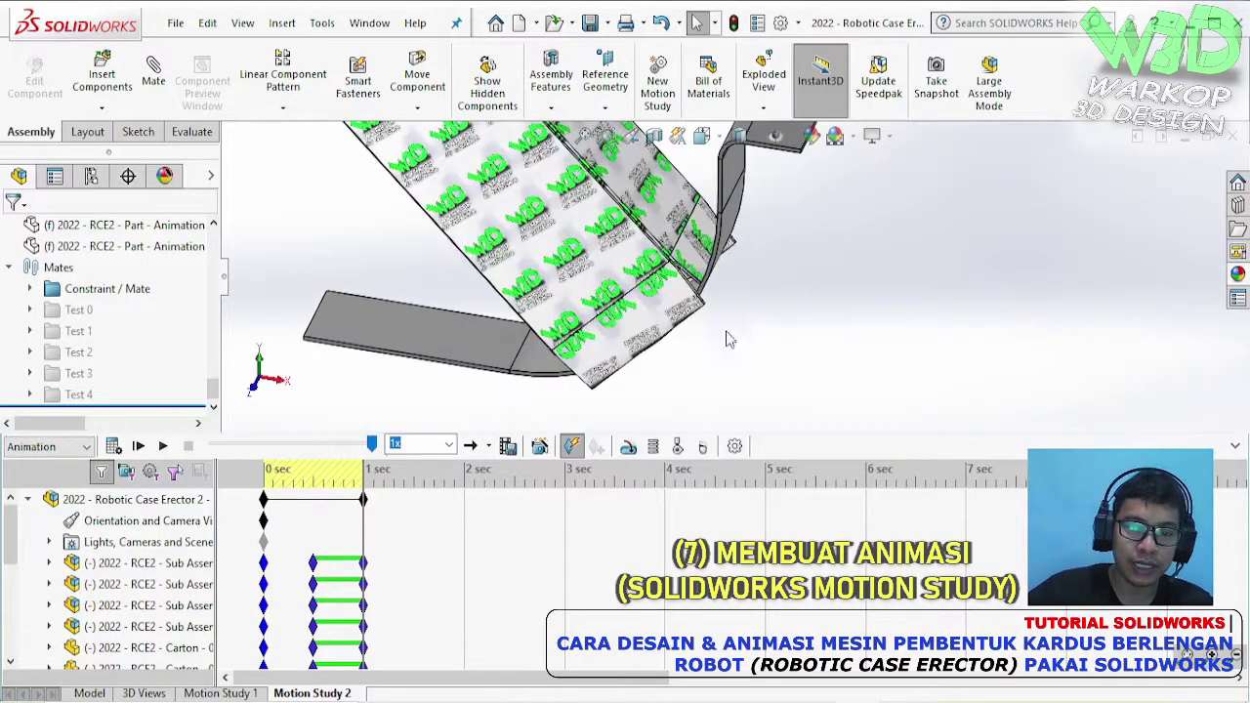
left_click_drag(363, 500, 395, 528)
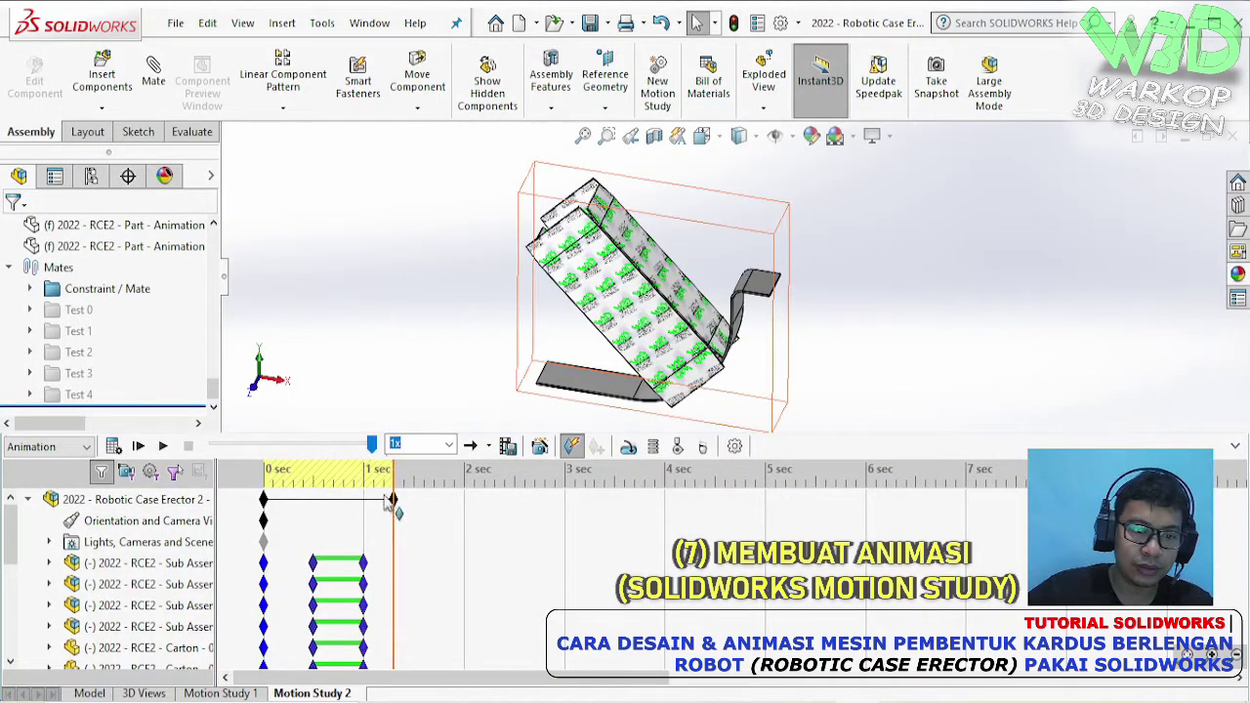
left_click(90, 353)
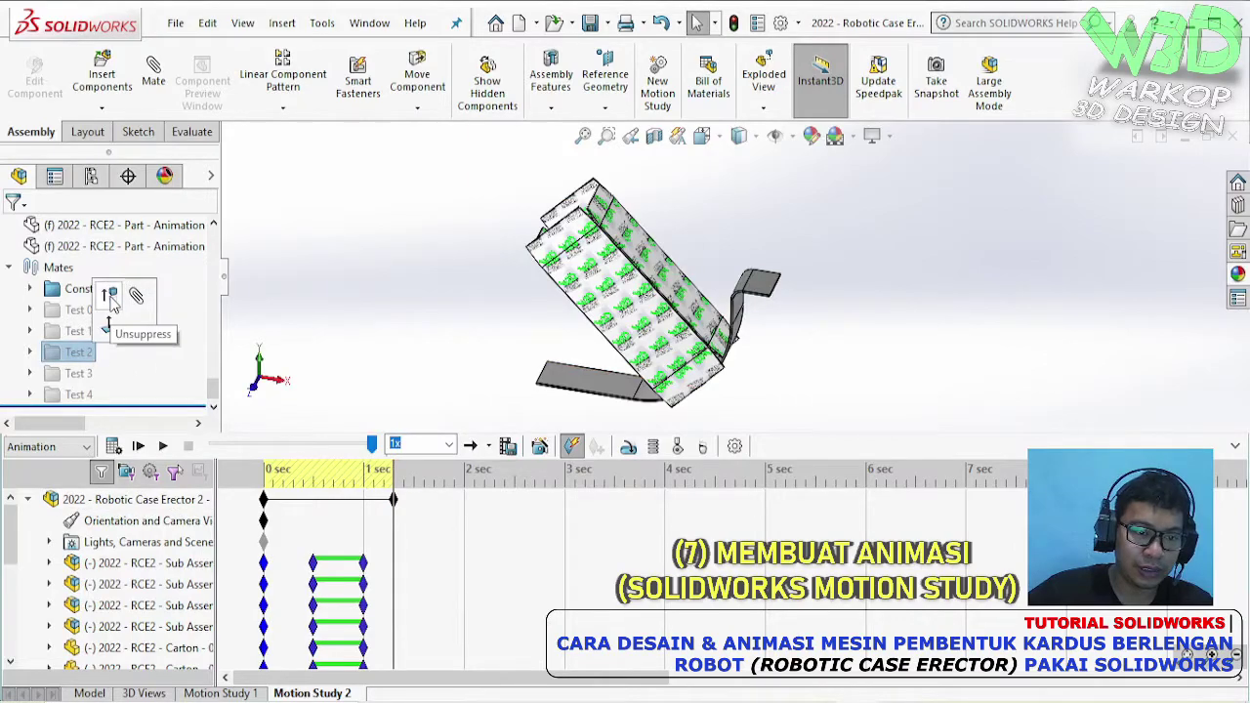
left_click(110, 297)
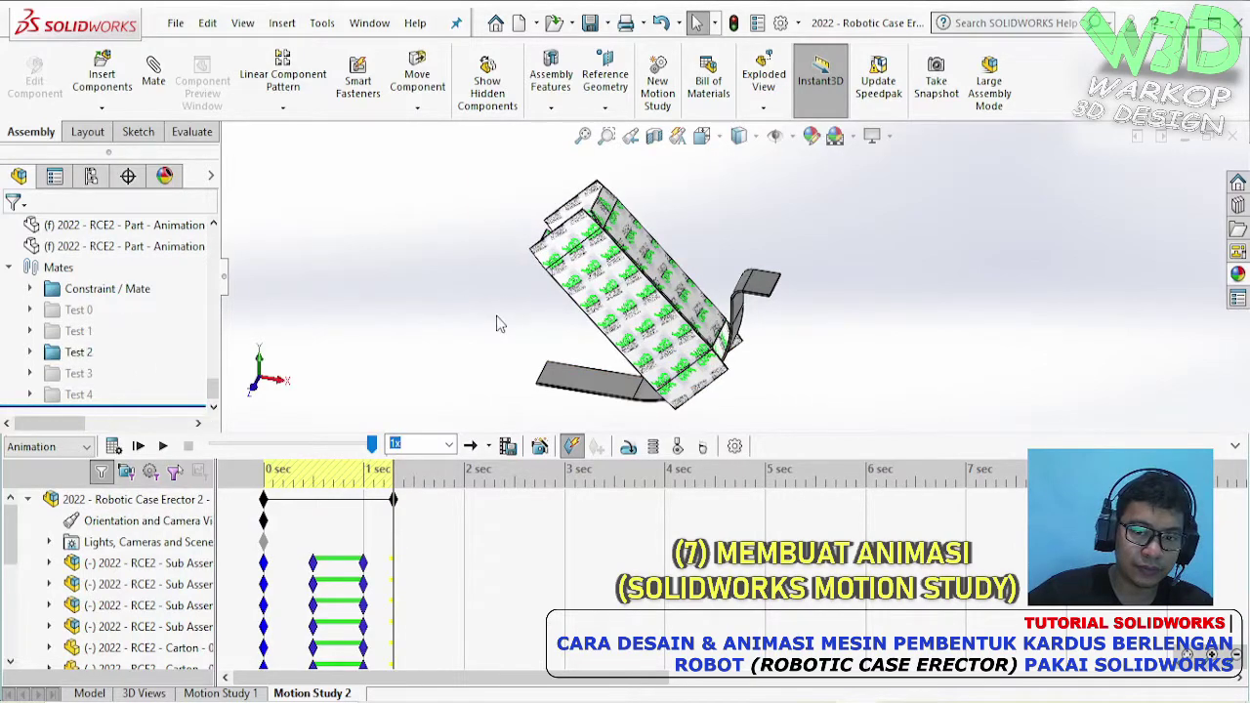
left_click_drag(436, 146, 843, 419)
left_click(597, 446)
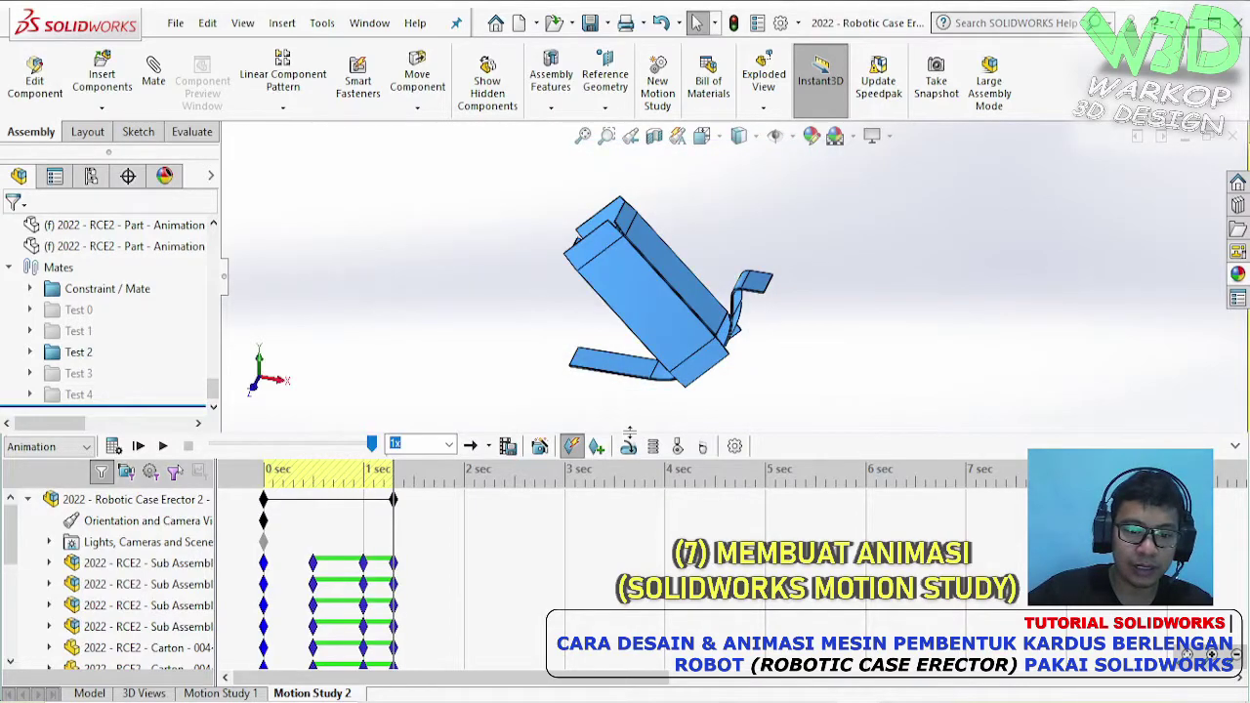
- Replace the Test 2 mates with the Test 3 folder at about 1.6 seconds and add keys for all components
left_click(82, 352)
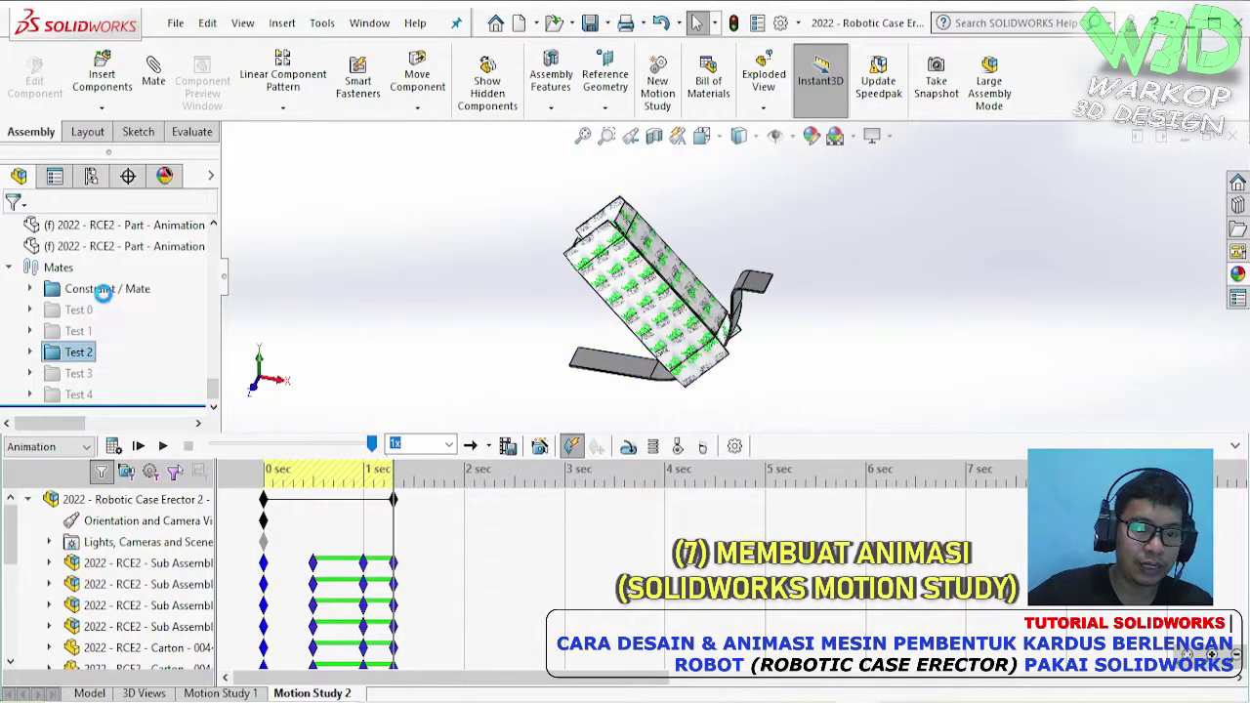
left_click(394, 501)
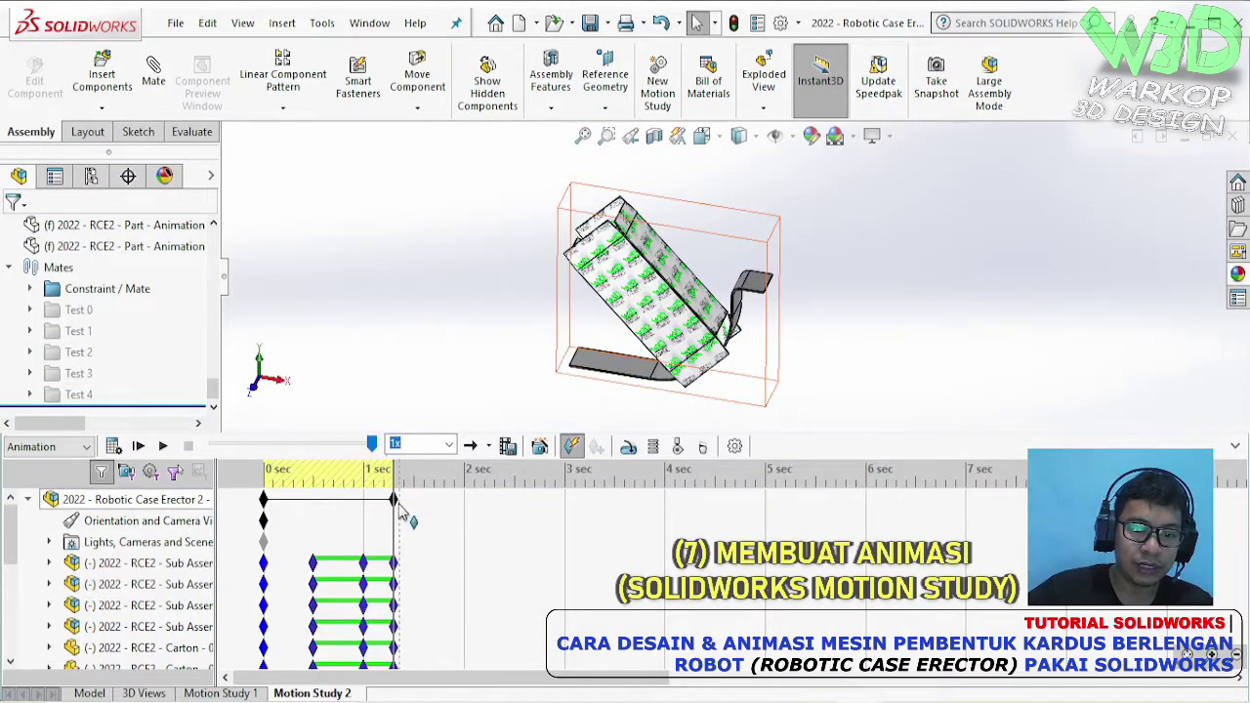
left_click_drag(394, 500, 429, 524)
left_click(78, 373)
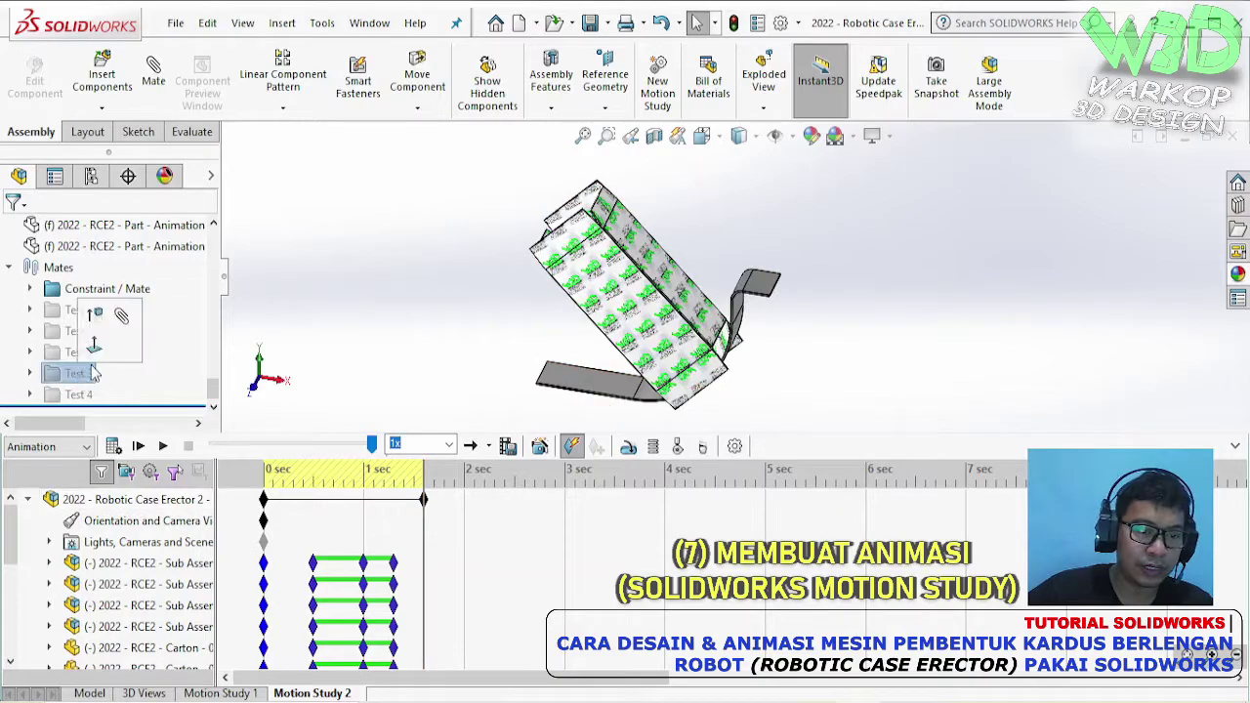
left_click(94, 324)
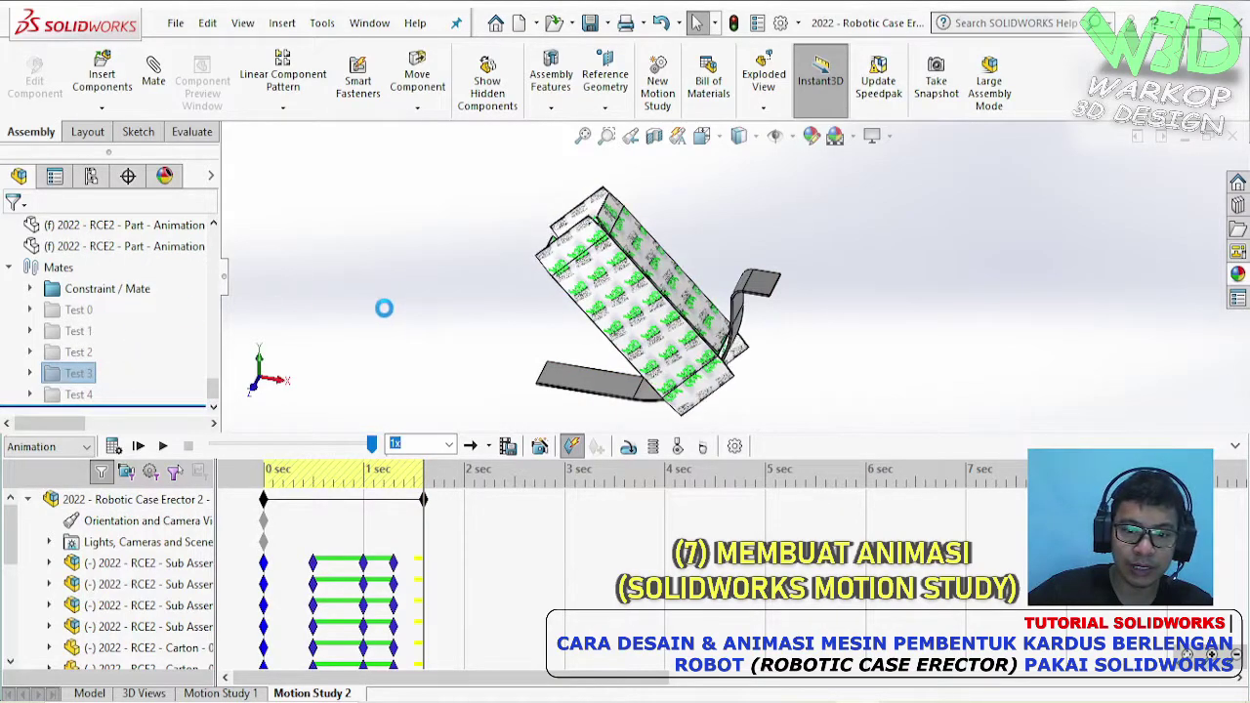
left_click_drag(478, 189, 857, 393)
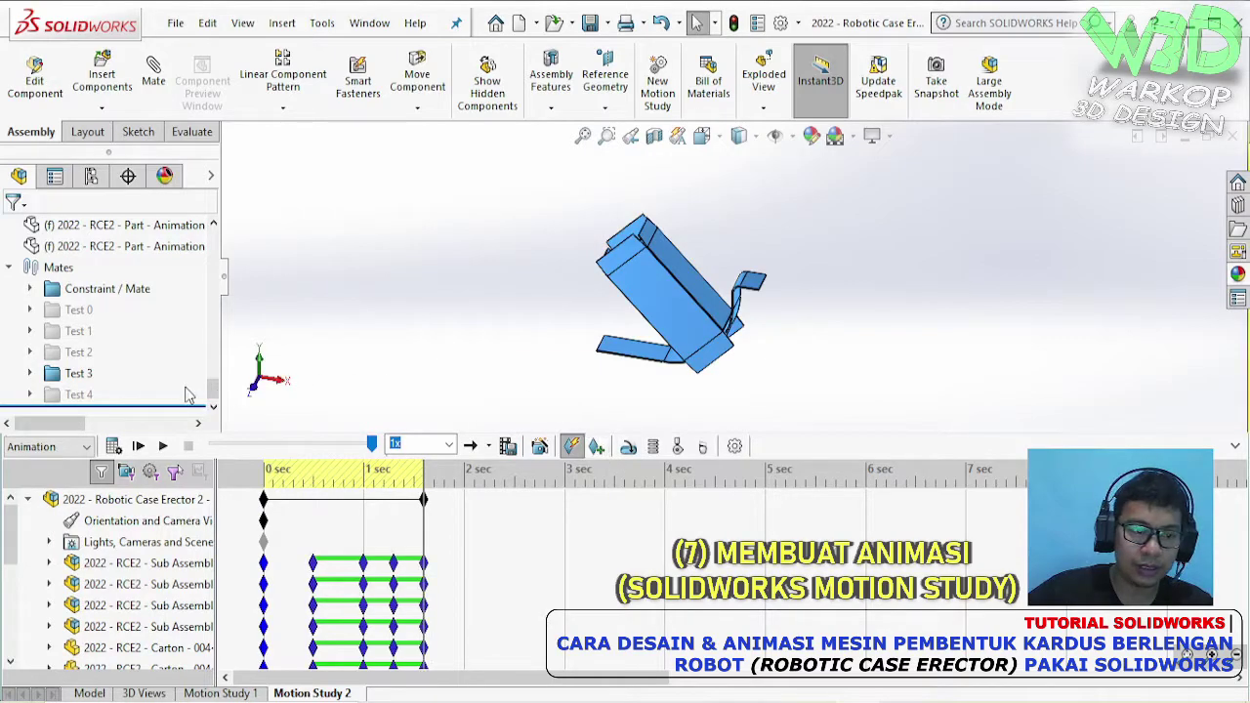
- Replace the Test 3 mates with the Test 4 folder at about 1.9 seconds and add keys for all components
left_click(78, 375)
left_click(103, 329)
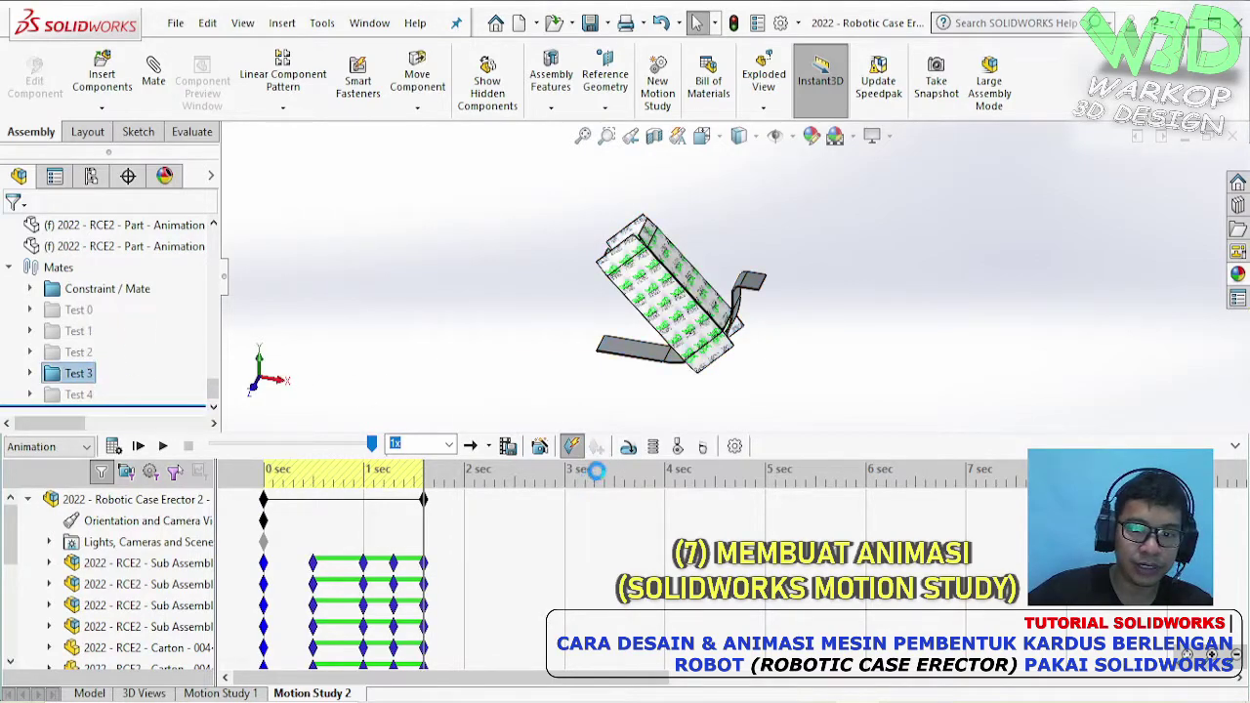
left_click_drag(423, 498, 453, 508)
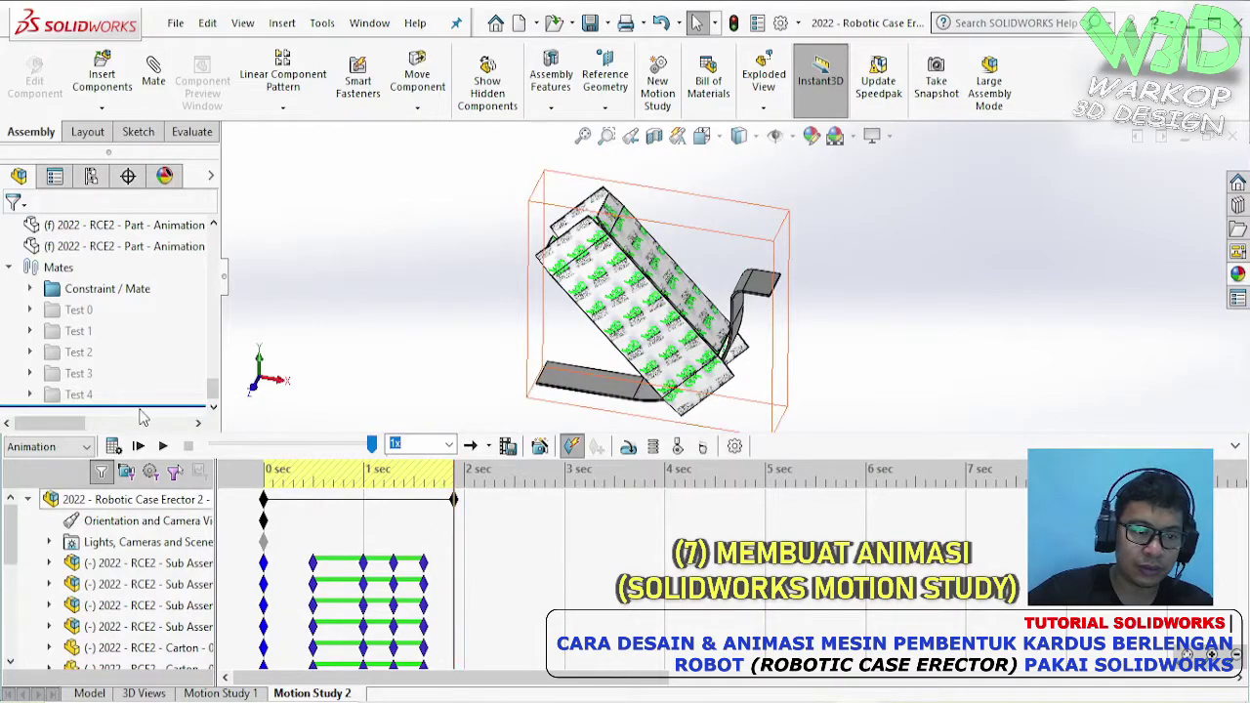
left_click(83, 399)
left_click(105, 344)
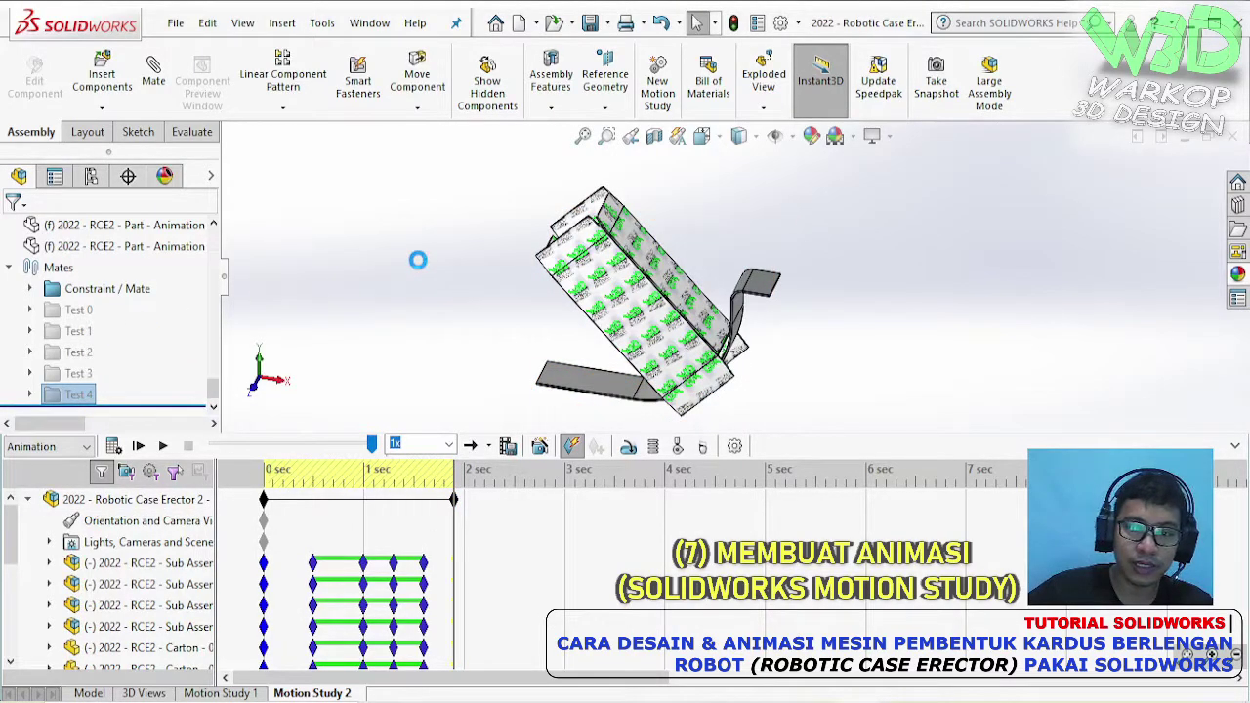
left_click_drag(461, 160, 861, 409)
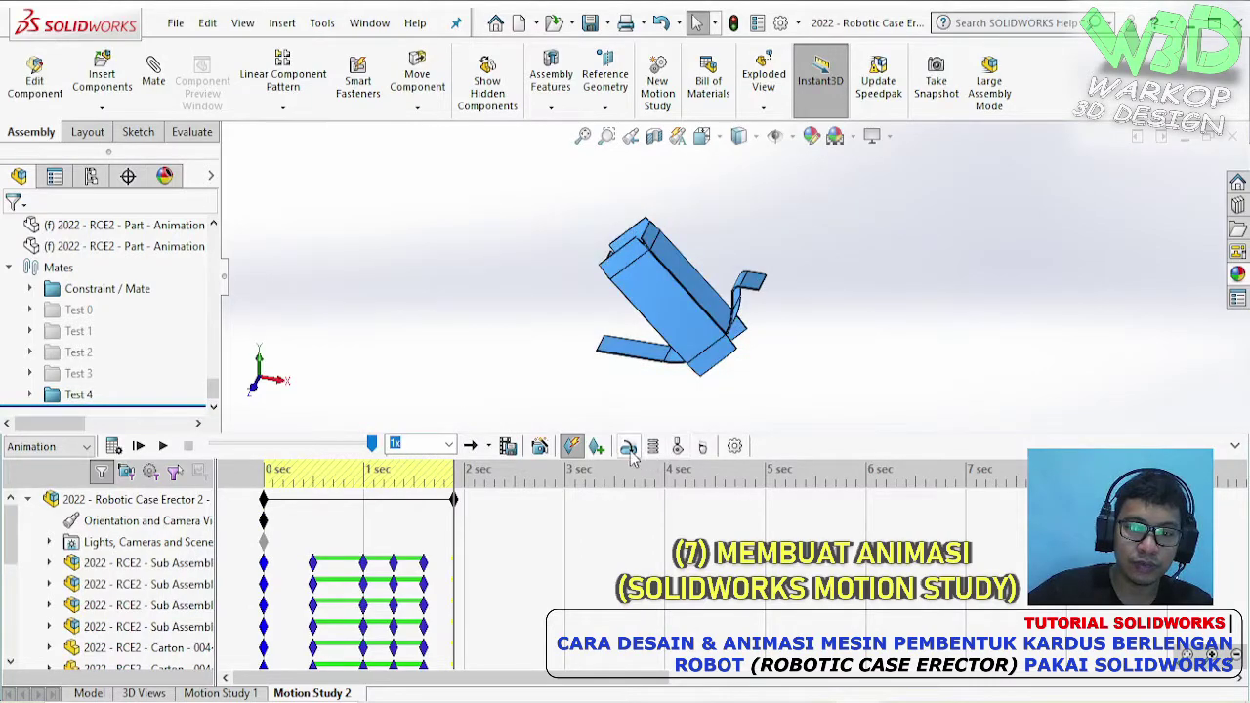
- Suppress the Test 4 mate folder, extend the animation to 2.5 seconds and save the assembly
left_click(83, 393)
left_click(104, 344)
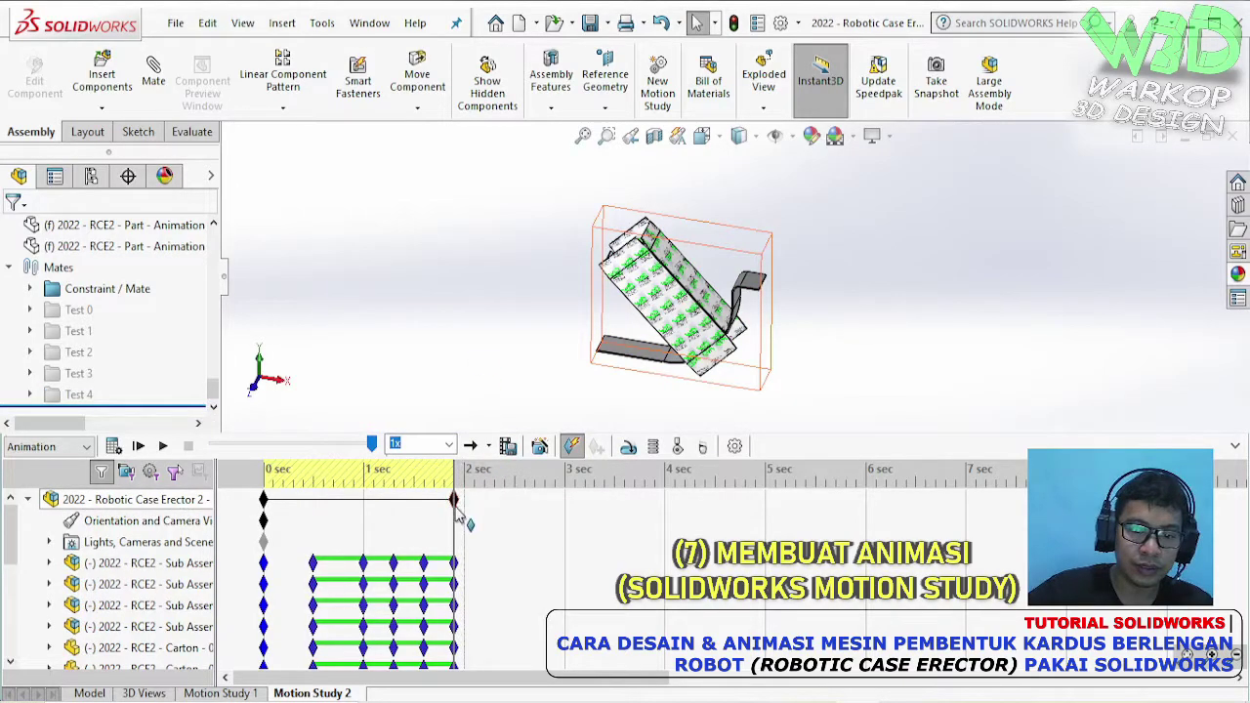
left_click_drag(466, 515, 514, 521)
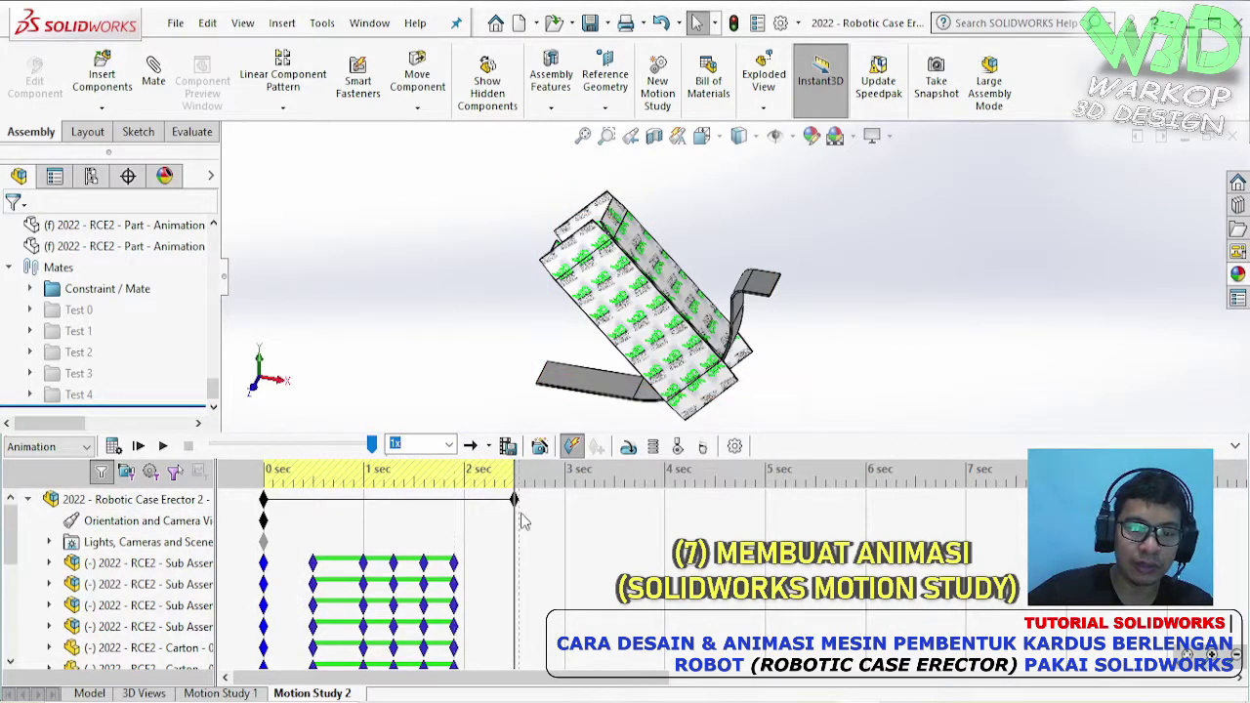
left_click(590, 23)
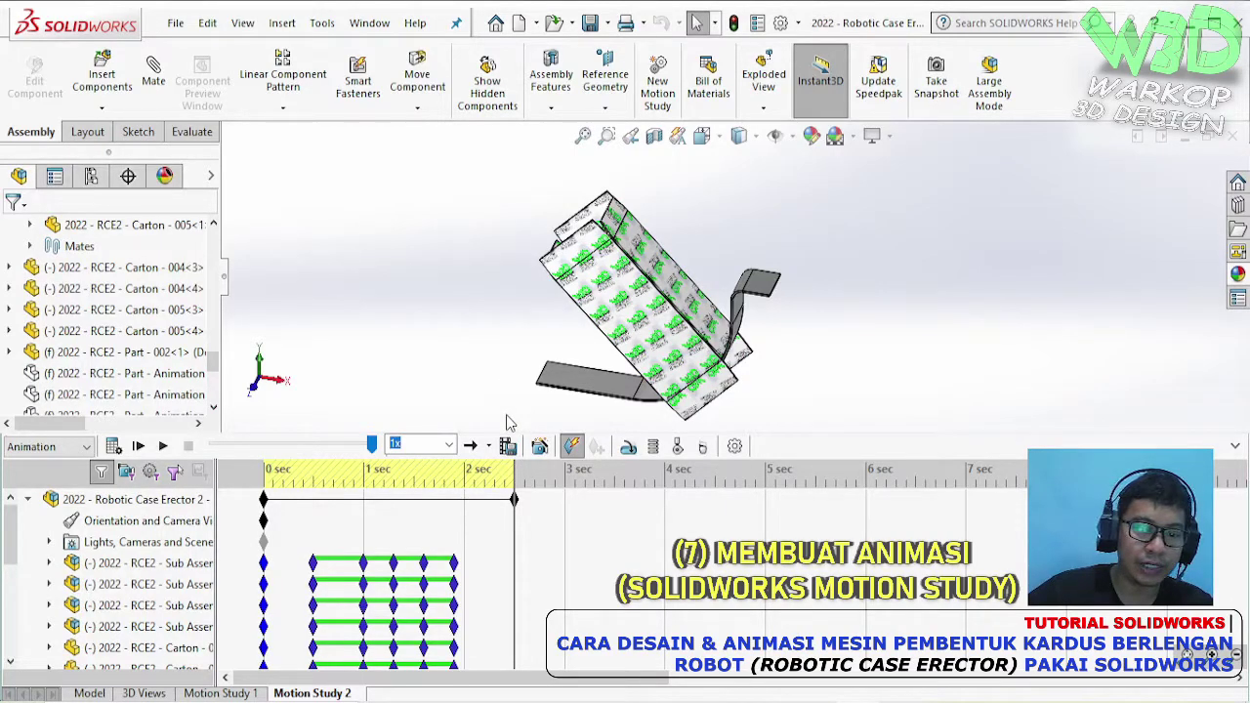
- Start exporting the animation to the 3.0. Animation folder under the name "2022 - Robotic Case Erector 2 - 002 (Test Animation)"
left_click(507, 445)
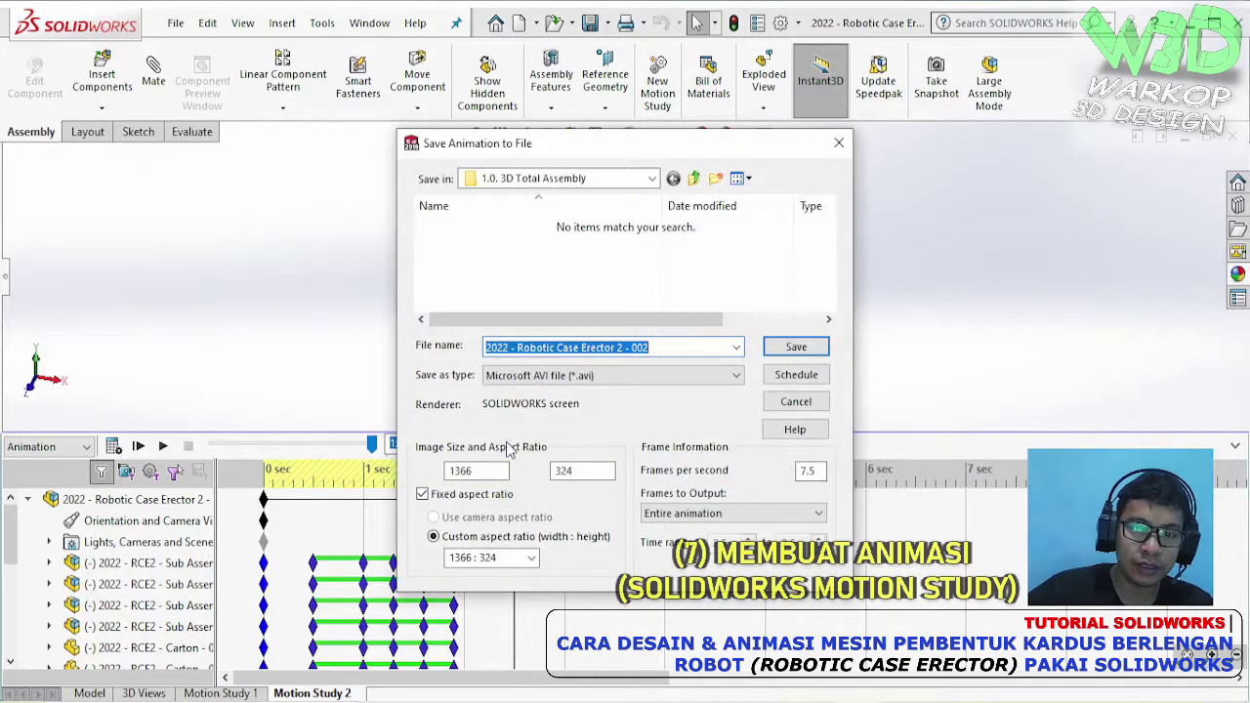
left_click(694, 178)
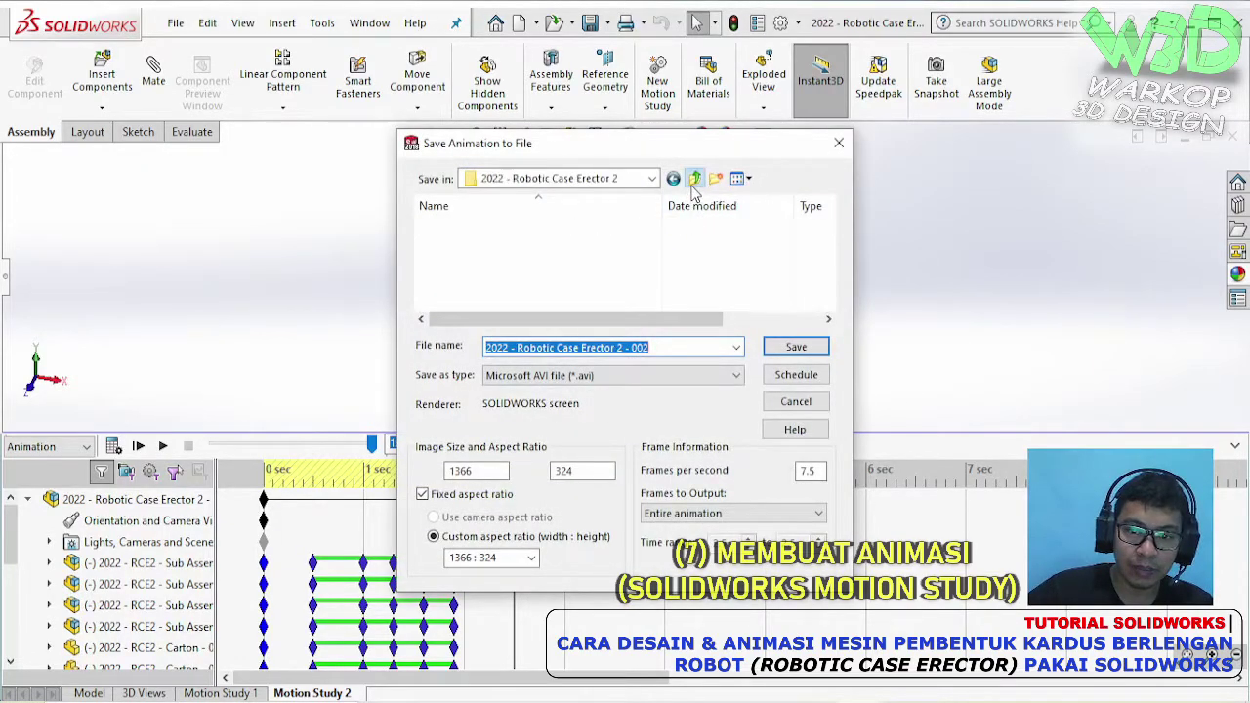
left_click_drag(828, 228, 830, 256)
left_click(509, 286)
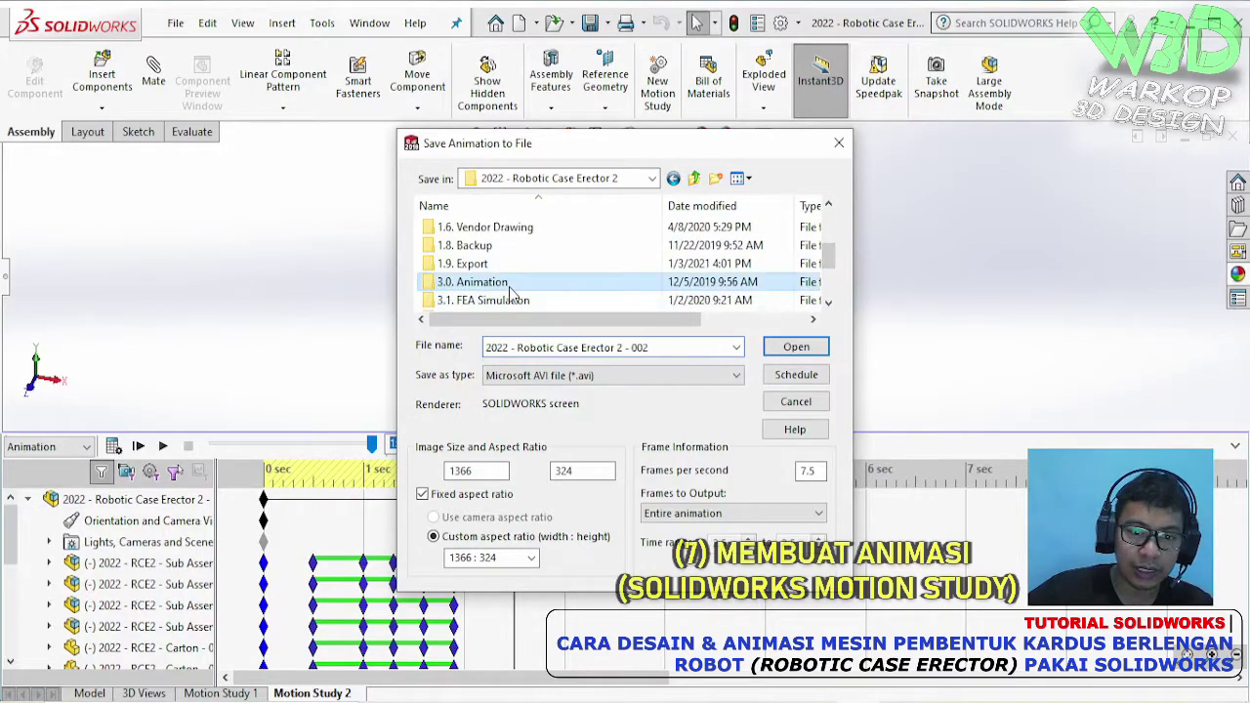
double_click(488, 282)
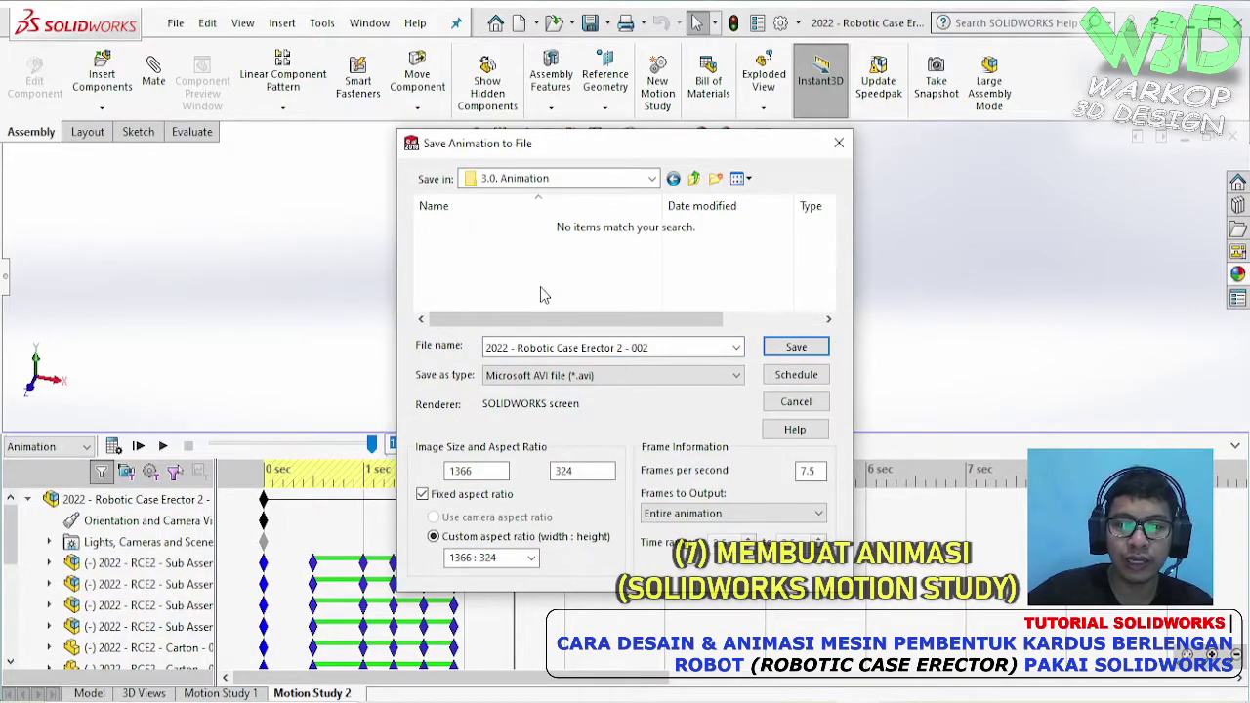
left_click(696, 345)
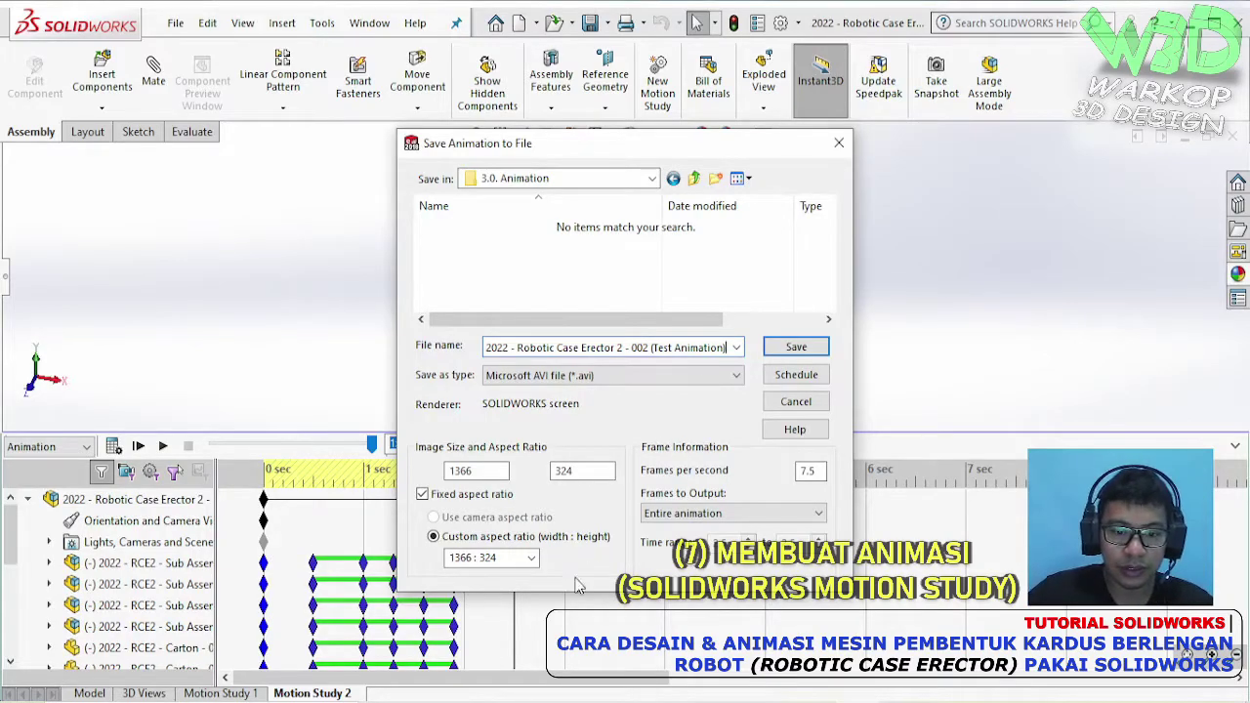
- Set the exported video to a 16:9 aspect ratio and 25 frames per second, and save it as AVI
left_click(532, 560)
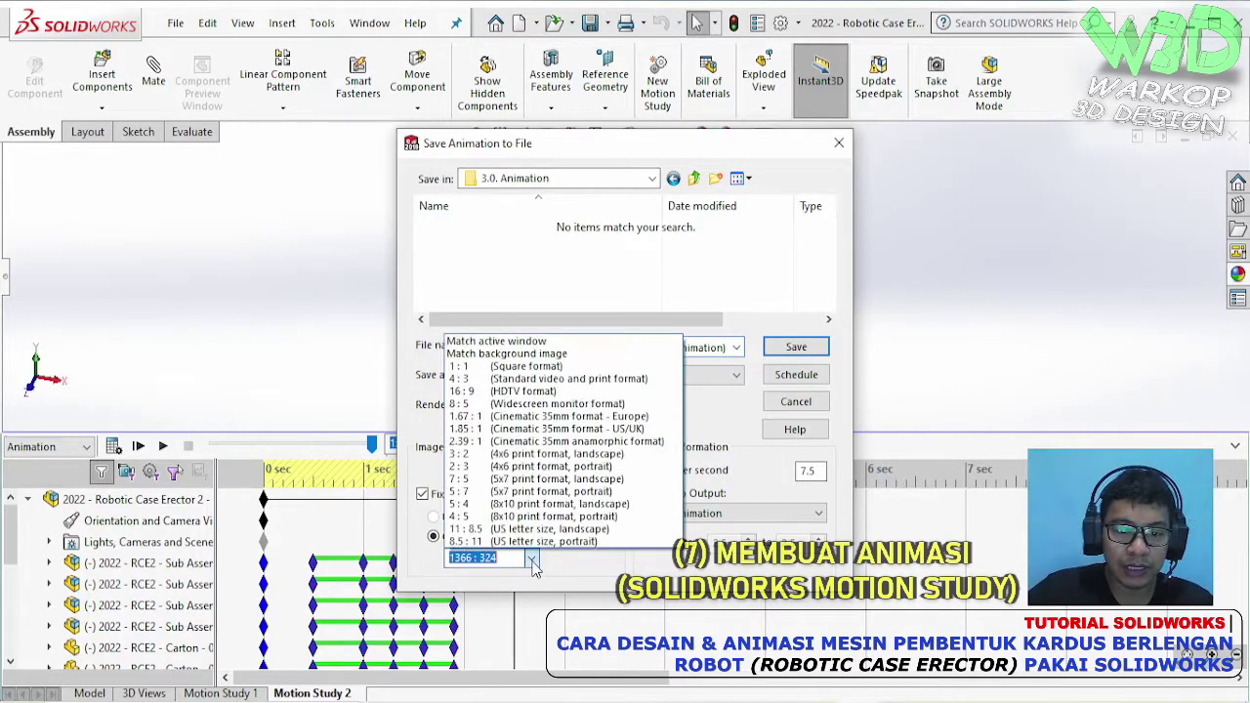
left_click(533, 392)
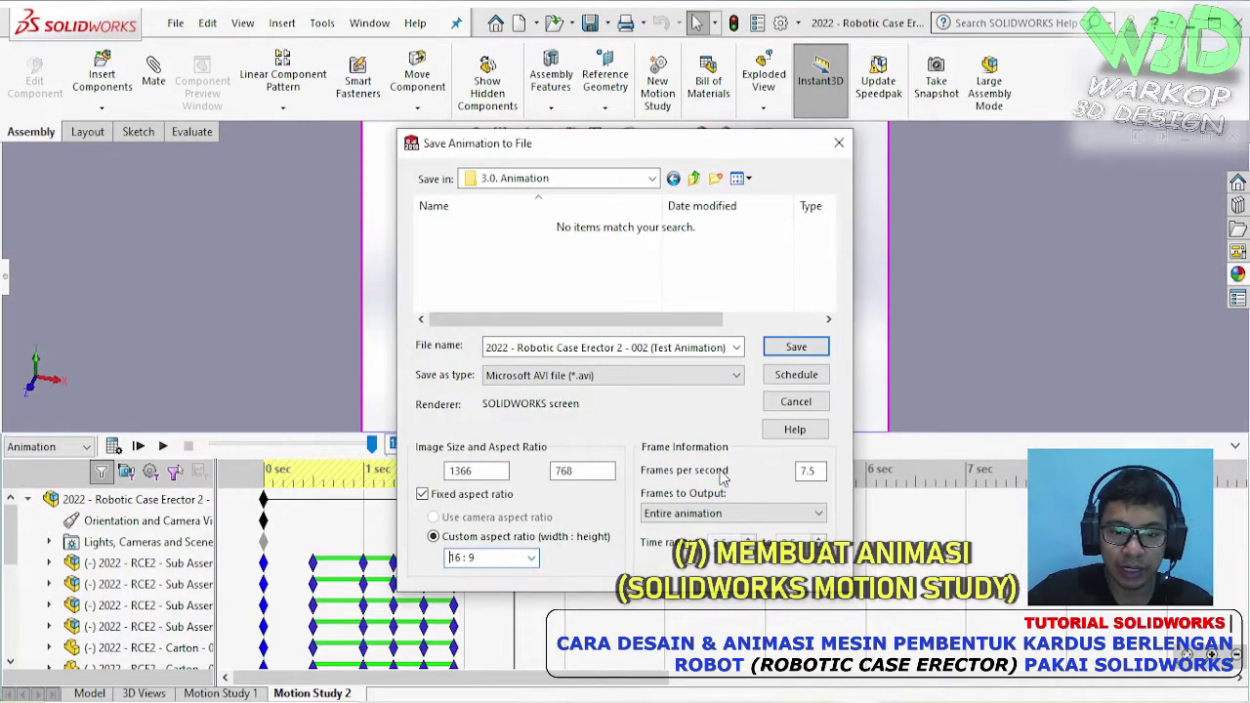
left_click_drag(823, 472, 795, 471)
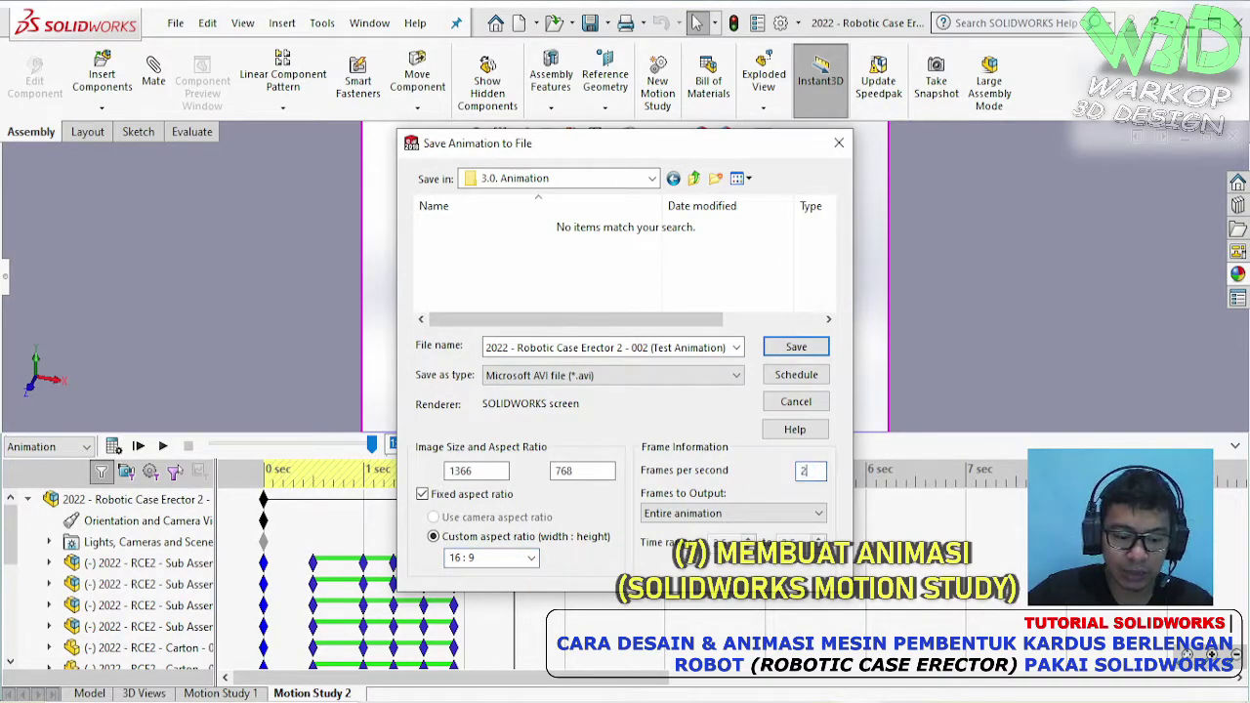
left_click_drag(634, 140, 837, 165)
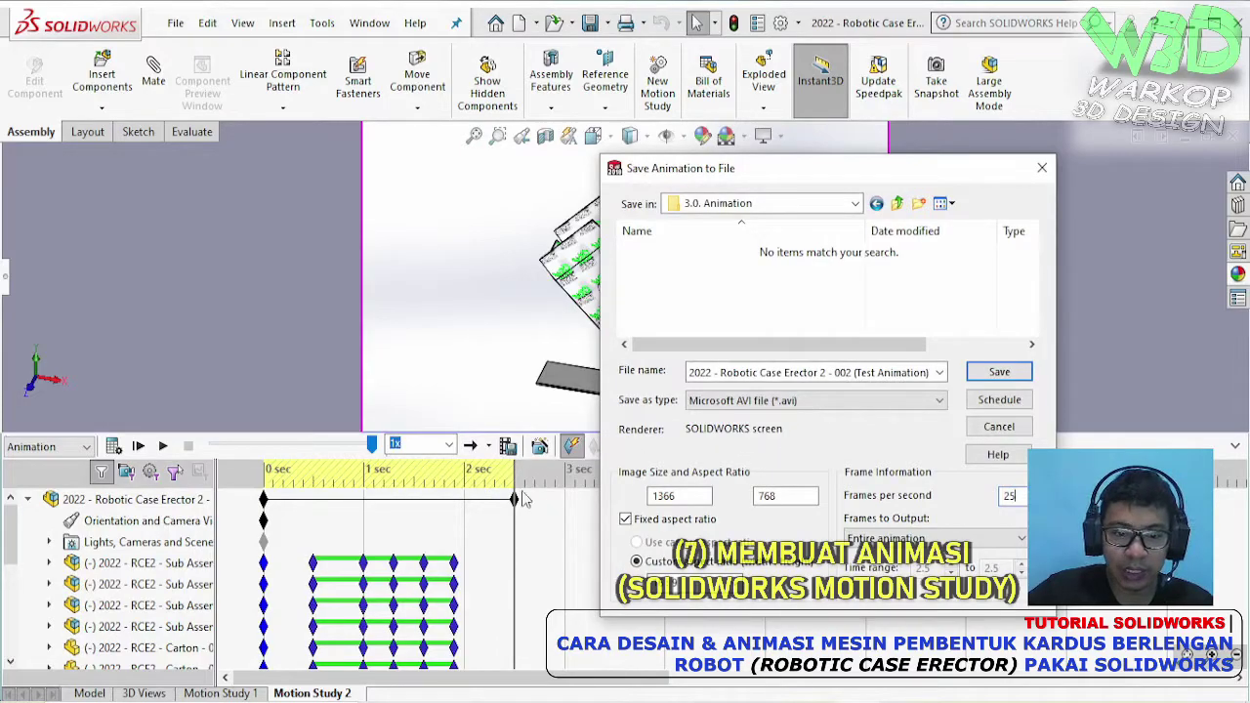
left_click(998, 374)
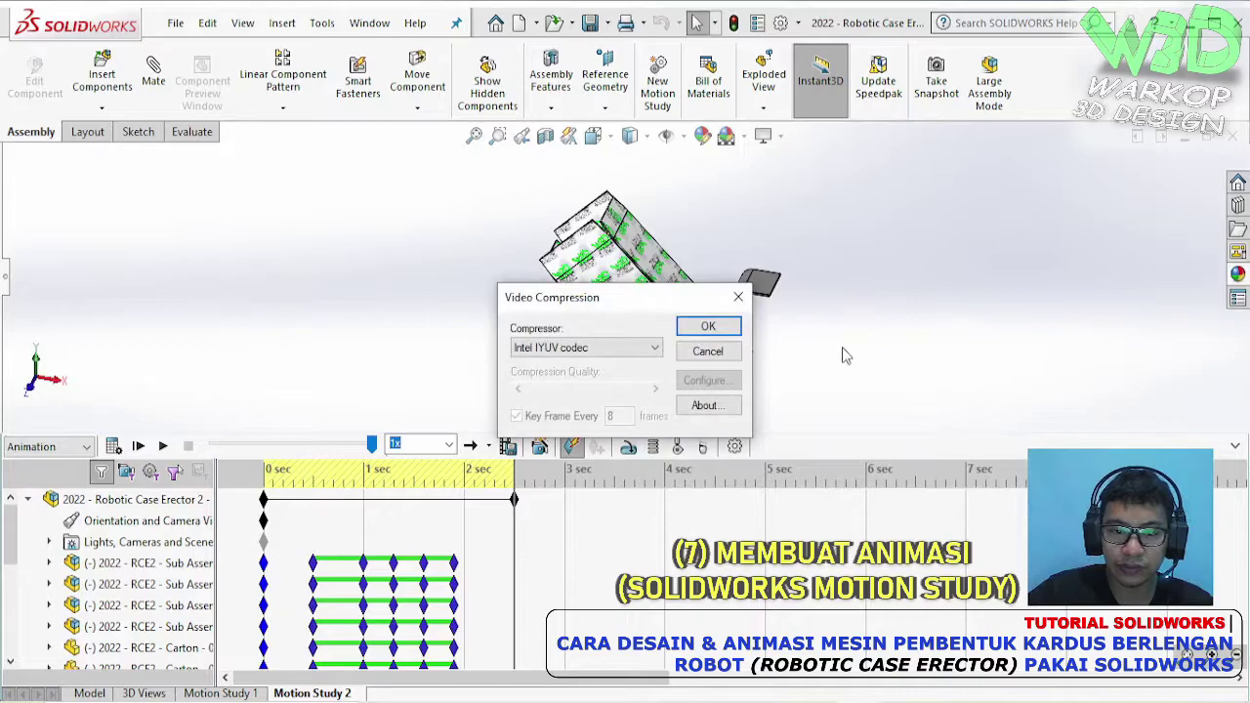
- Keep the Intel IYUV codec as video compressor and render the animation
left_click(637, 351)
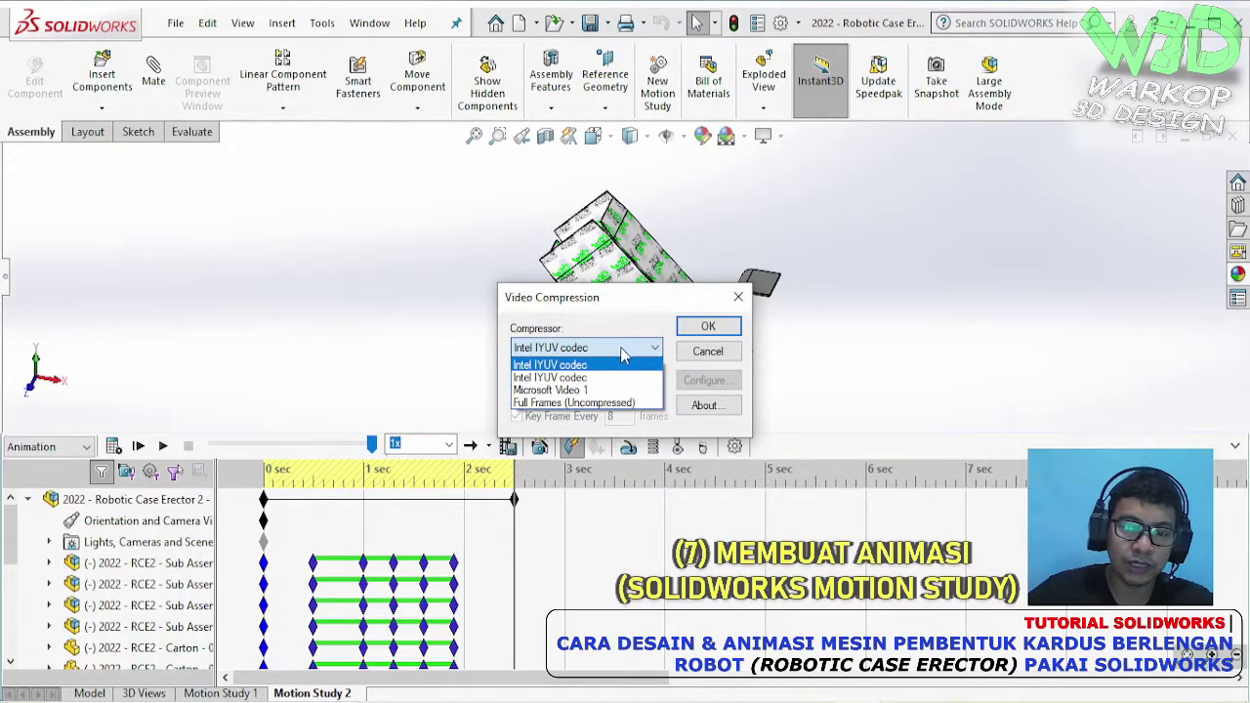
left_click(625, 351)
left_click_drag(626, 297, 329, 261)
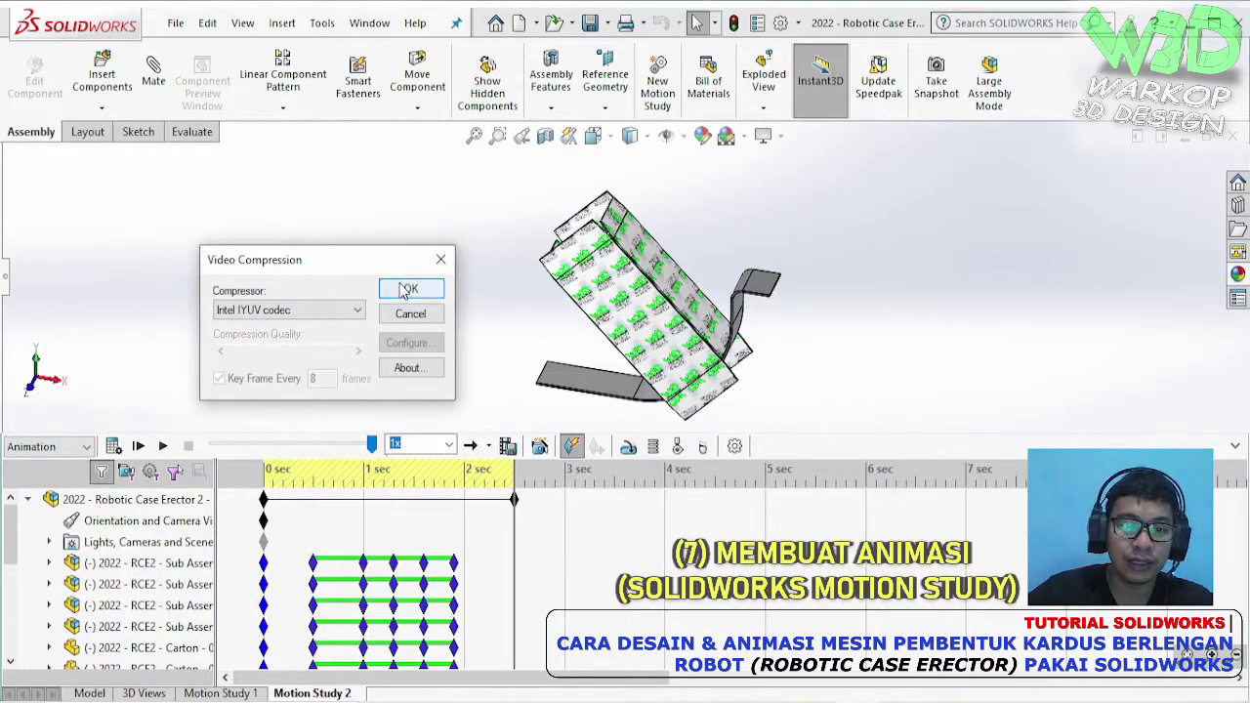
left_click(330, 310)
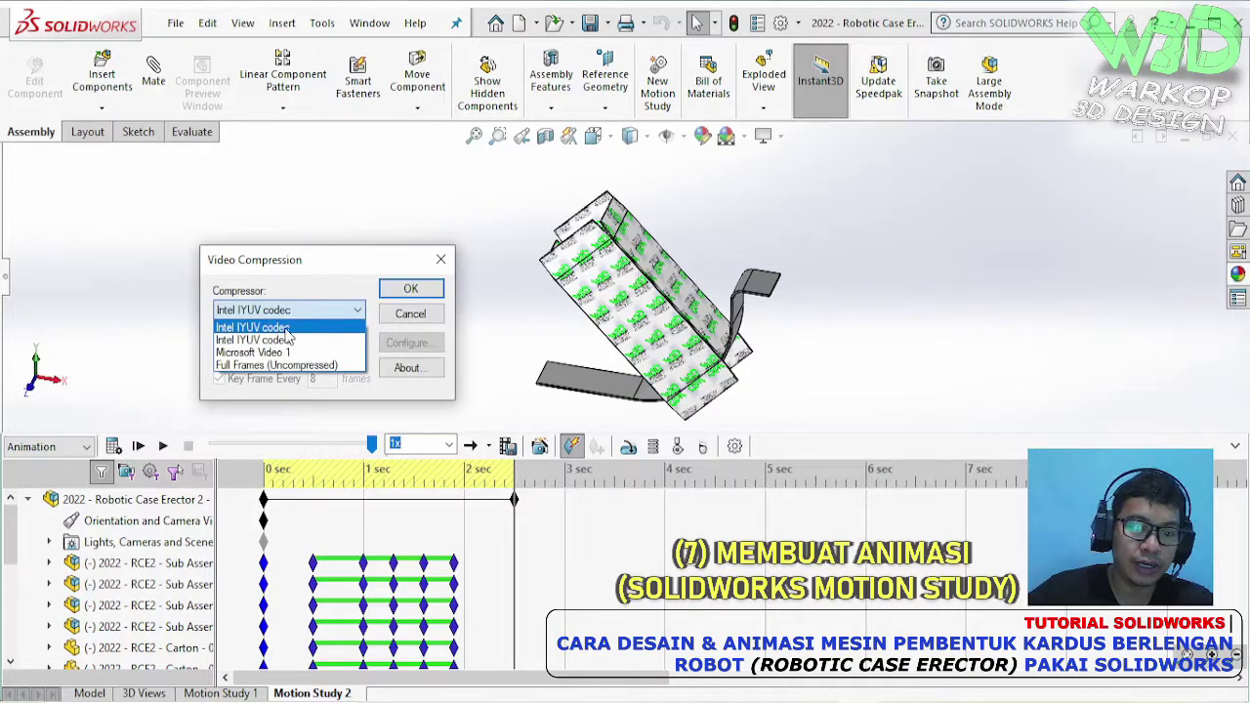
left_click(410, 292)
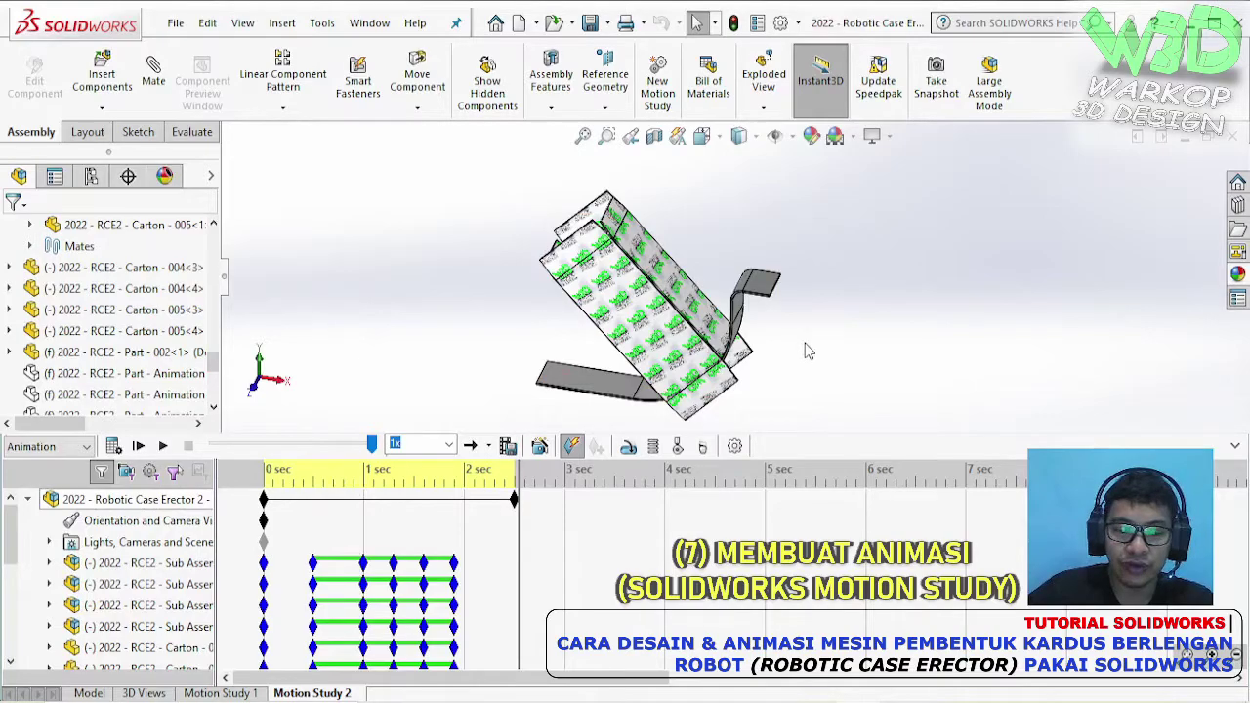
- Switch to File Explorer and examine the logo.p2m file in the 3.3. Pic folder alongside the carton's logo appearance
left_click(576, 695)
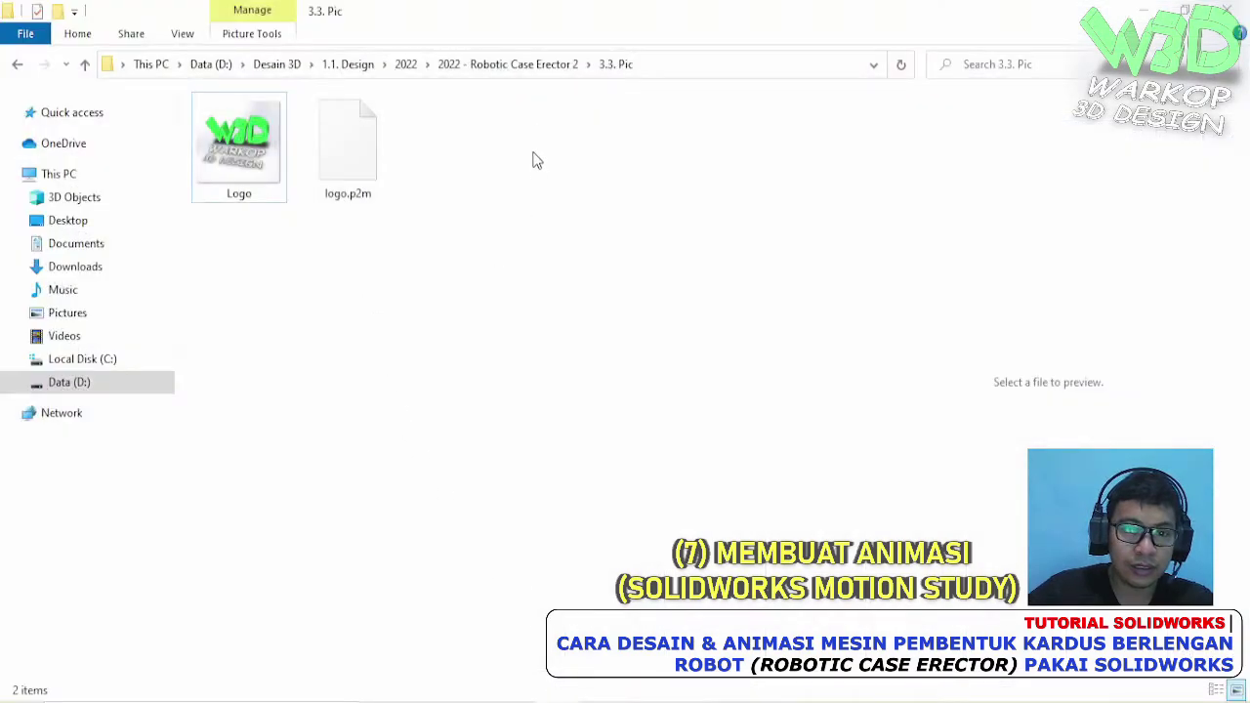
left_click(349, 171)
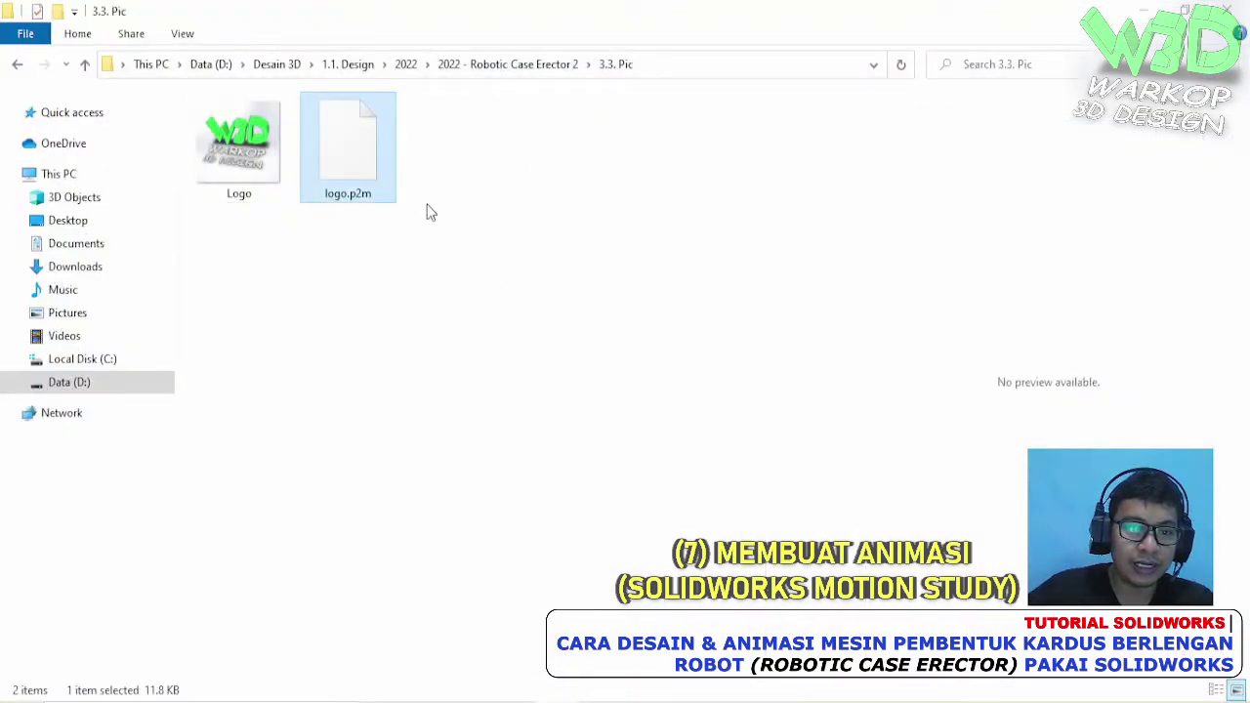
left_click(404, 242)
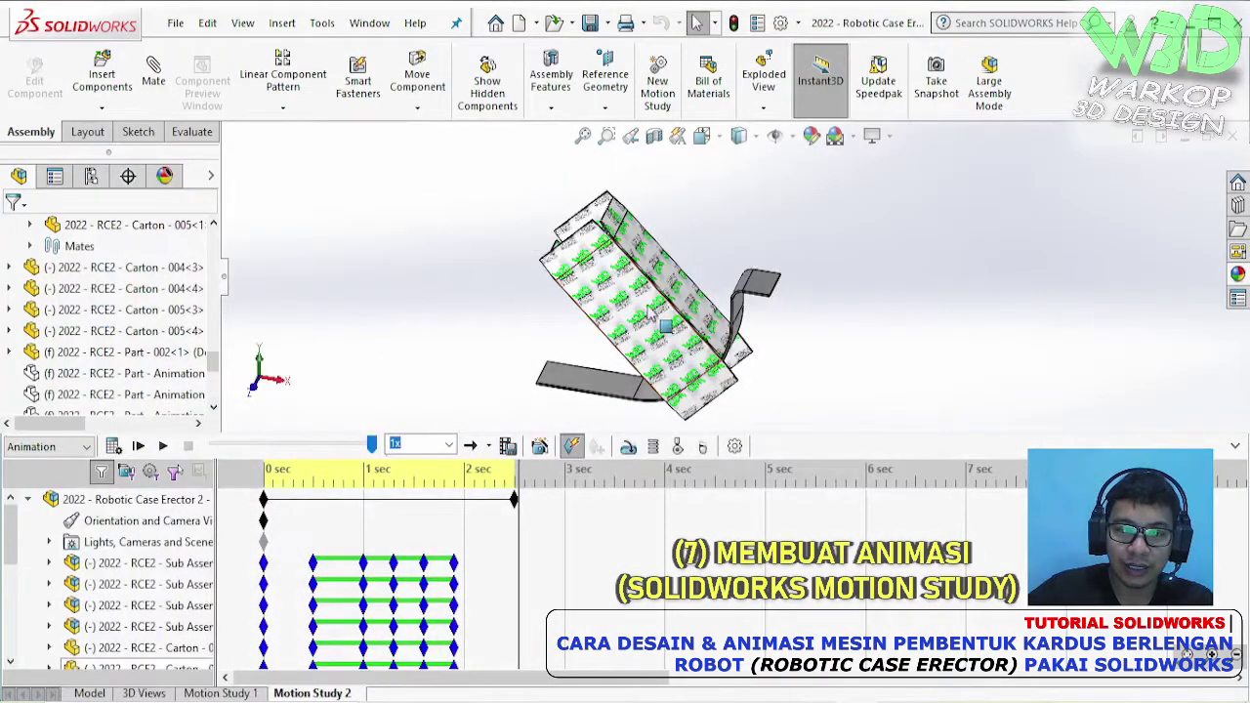
scroll(649, 302, "down", 5)
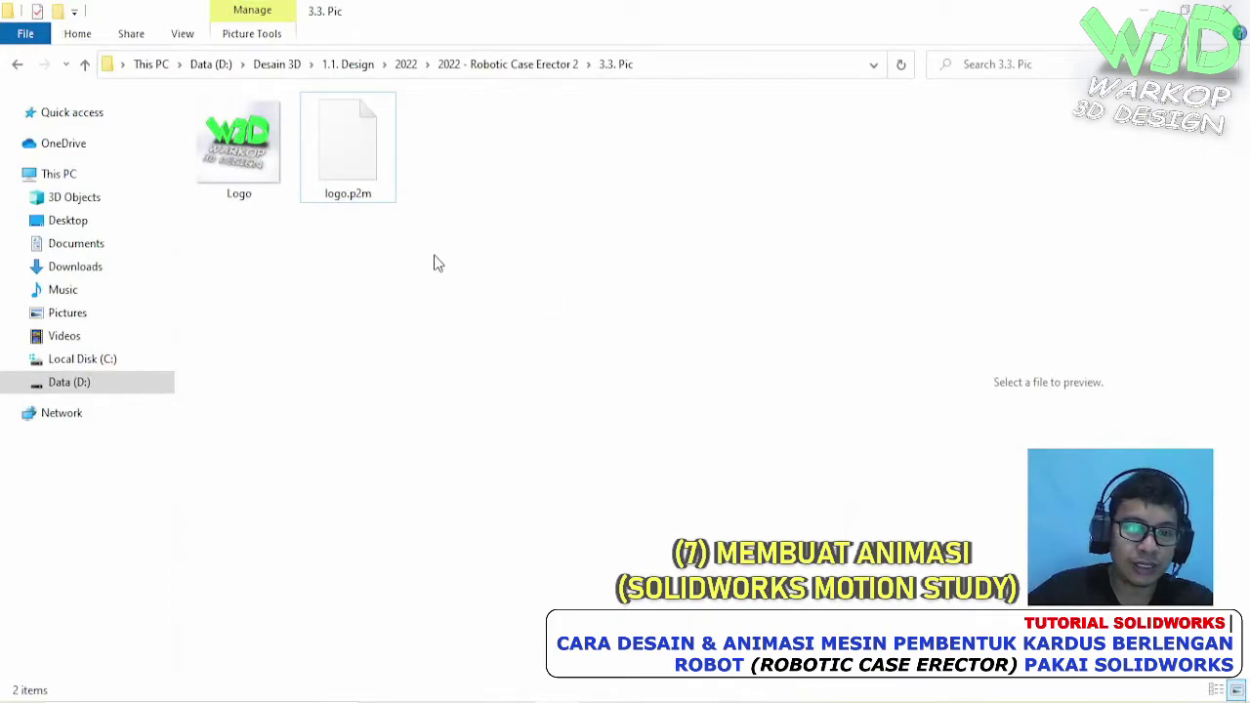
left_click(368, 157)
left_click(363, 257)
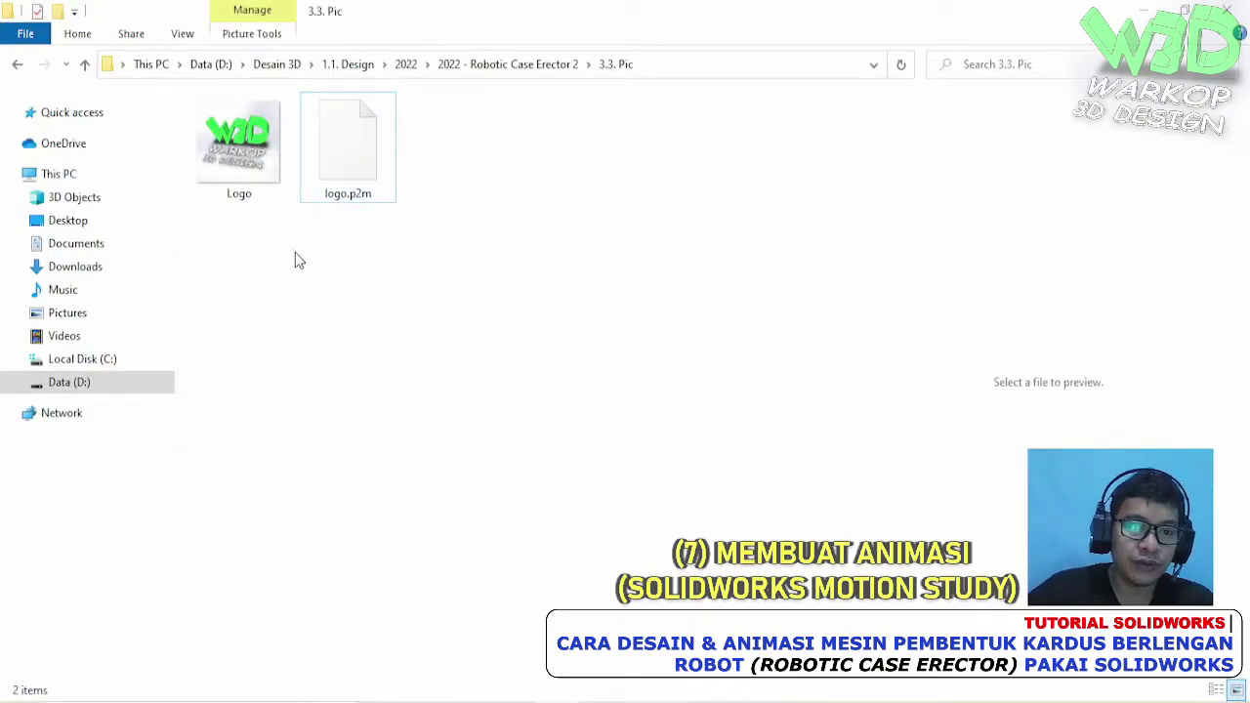
key("Left")
left_click(347, 141)
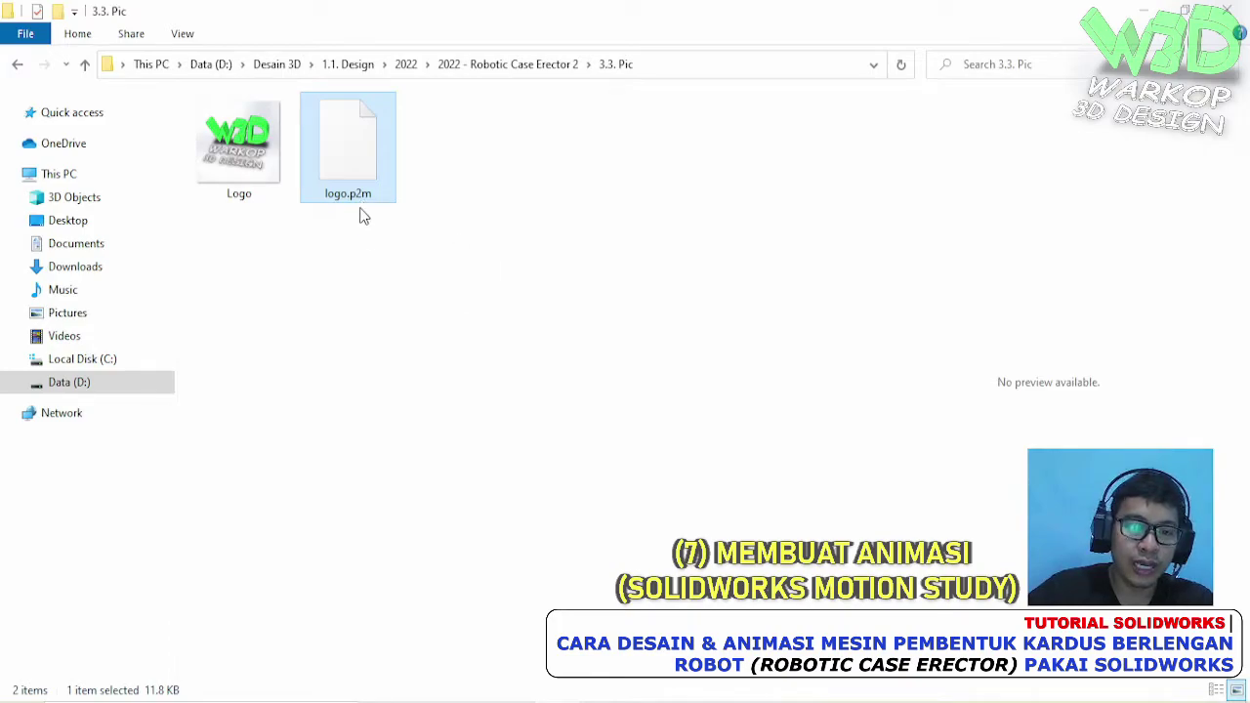
left_click(365, 232)
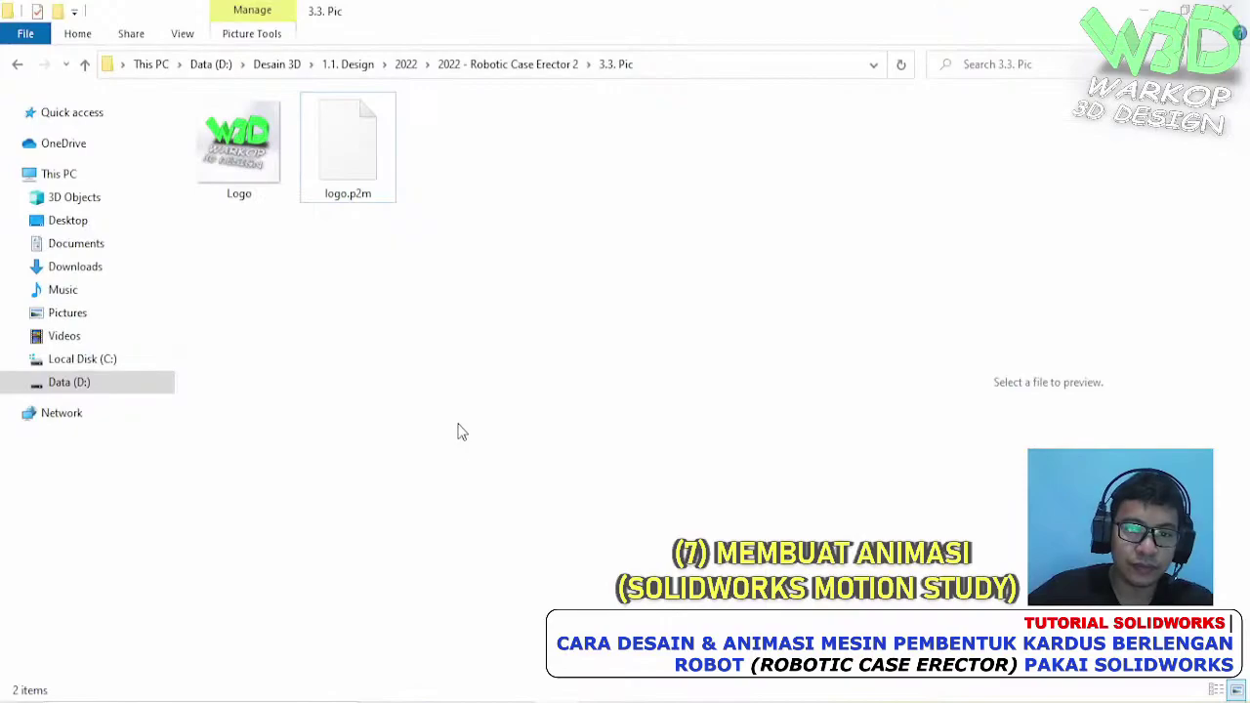
- Open the project's 3.0. Animation folder and check the file size of the exported Test Animation video
left_click(502, 71)
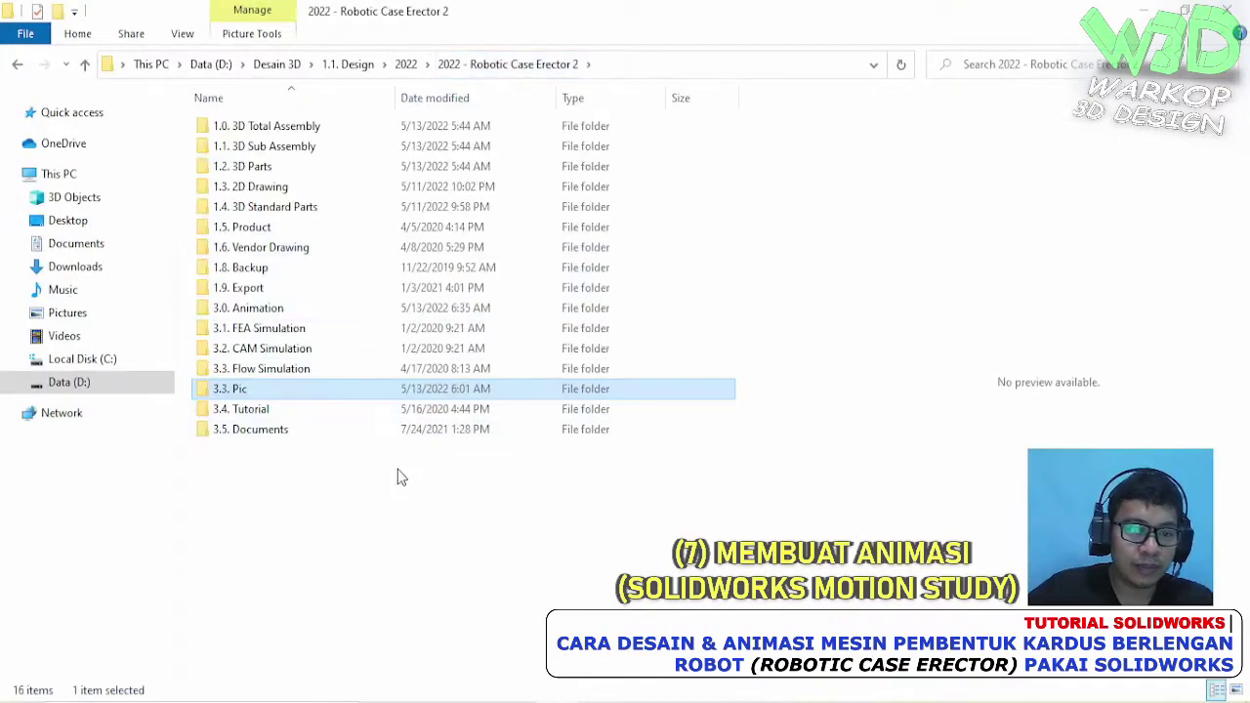
double_click(256, 308)
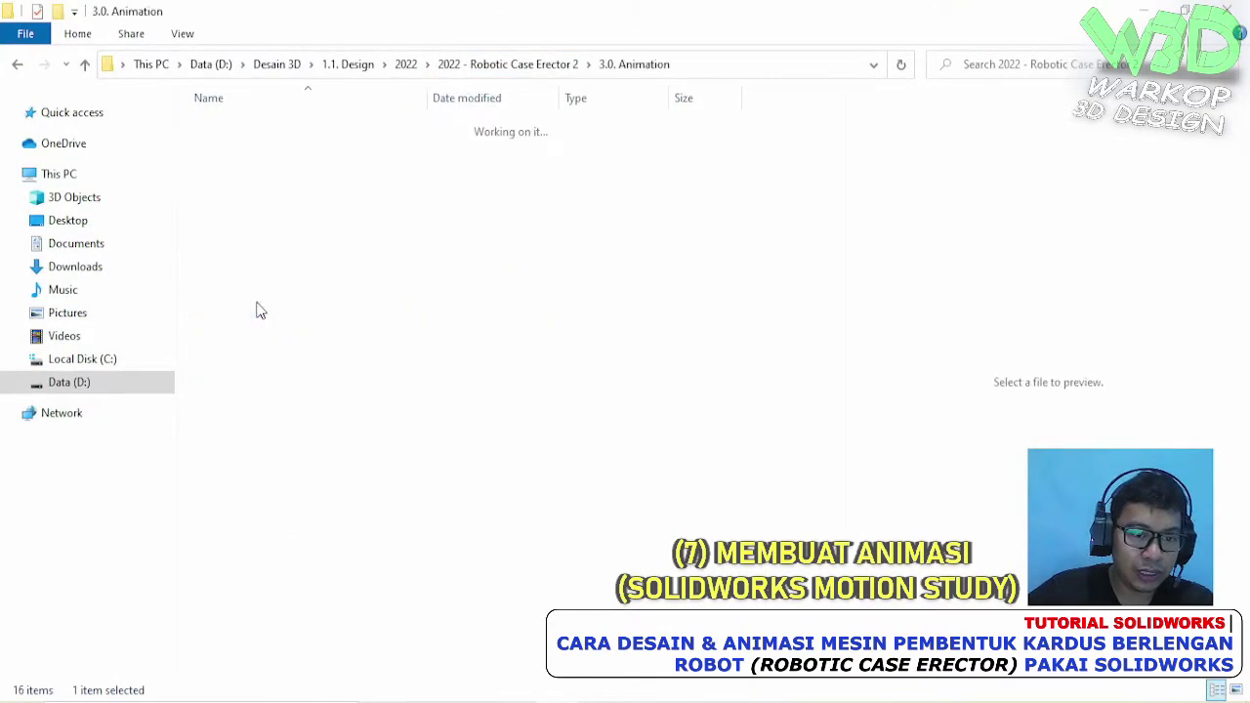
left_click(542, 63)
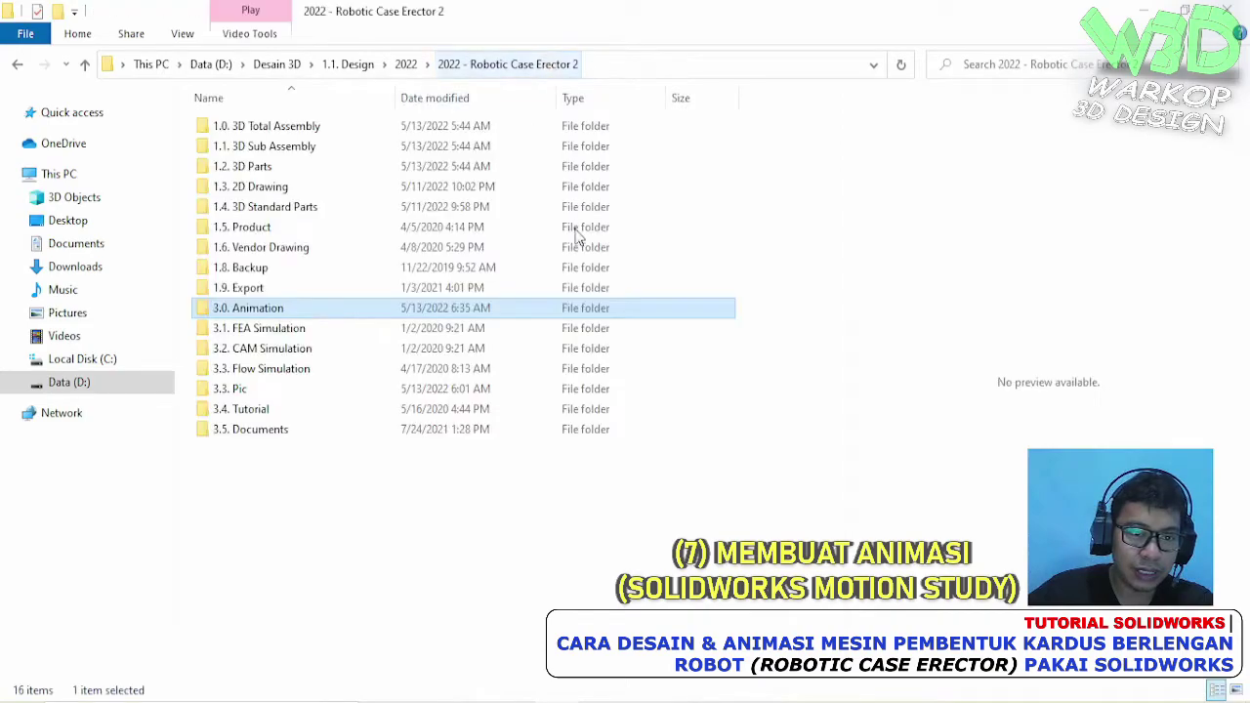
double_click(264, 310)
left_click(267, 191)
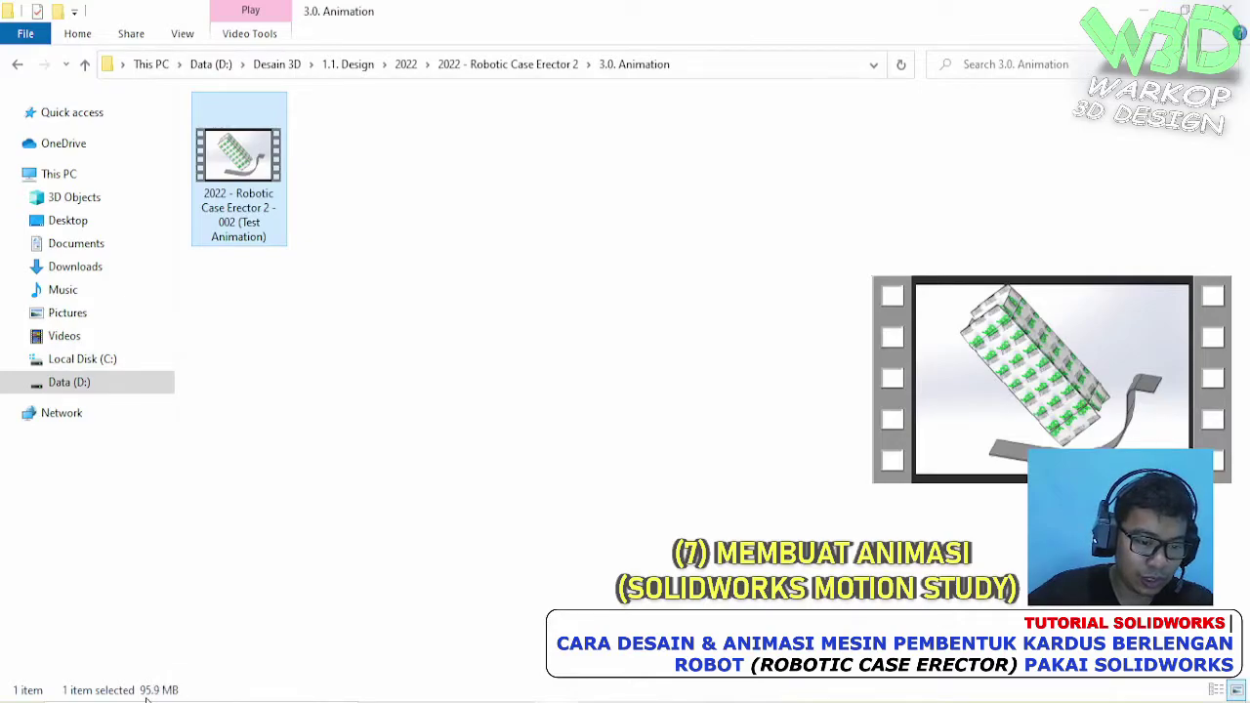
left_click(437, 414)
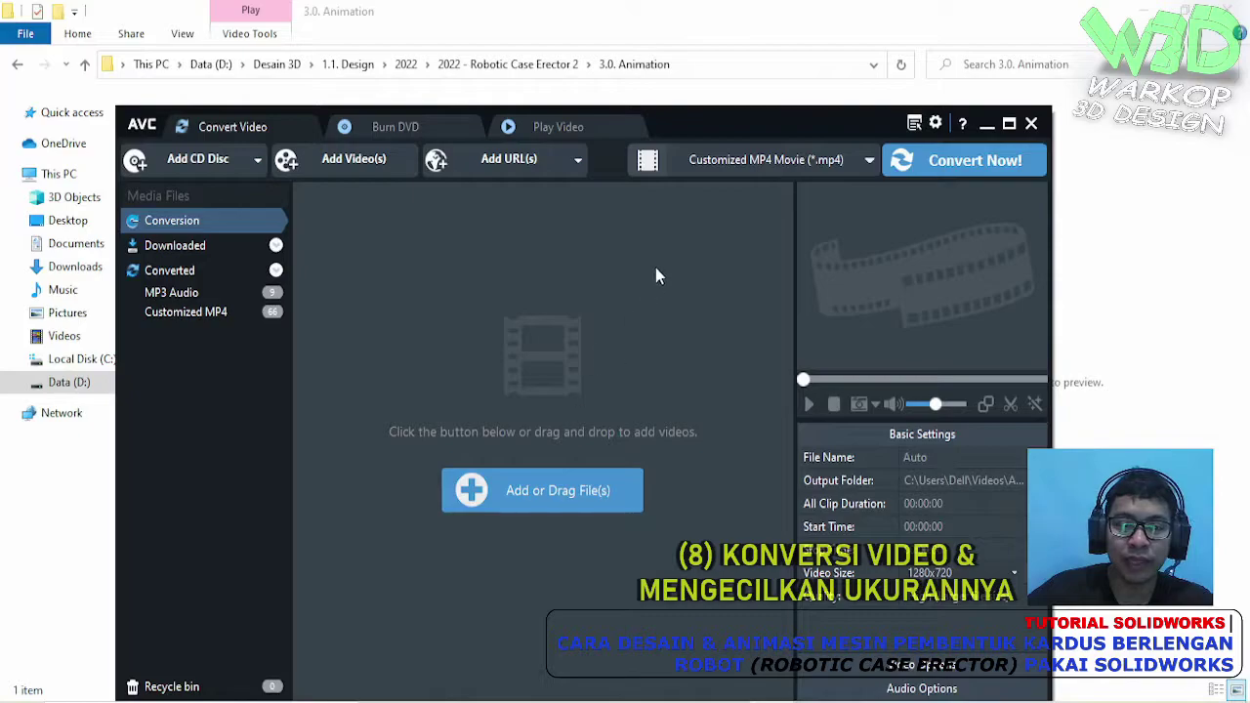
- Switch to the AVC video converter, add the Test Animation video for conversion and show the video options
left_click_drag(713, 125, 890, 130)
left_click_drag(238, 166, 727, 264)
left_click_drag(939, 142, 683, 76)
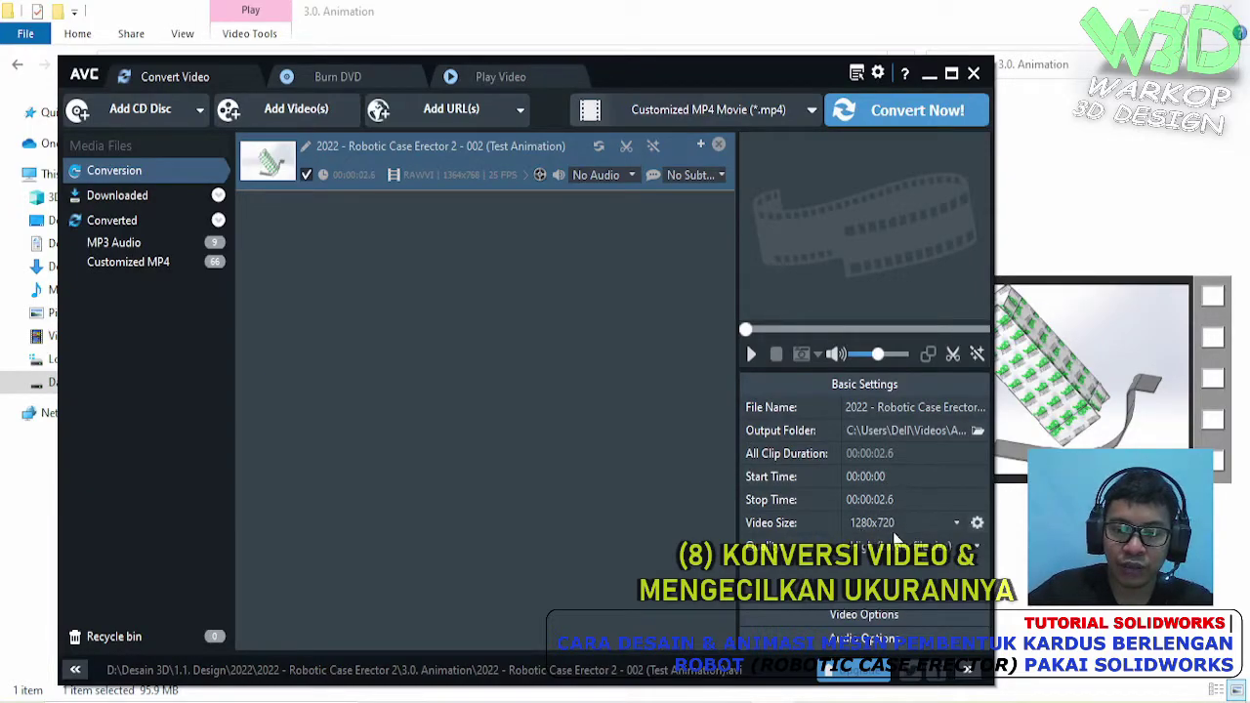
left_click(878, 613)
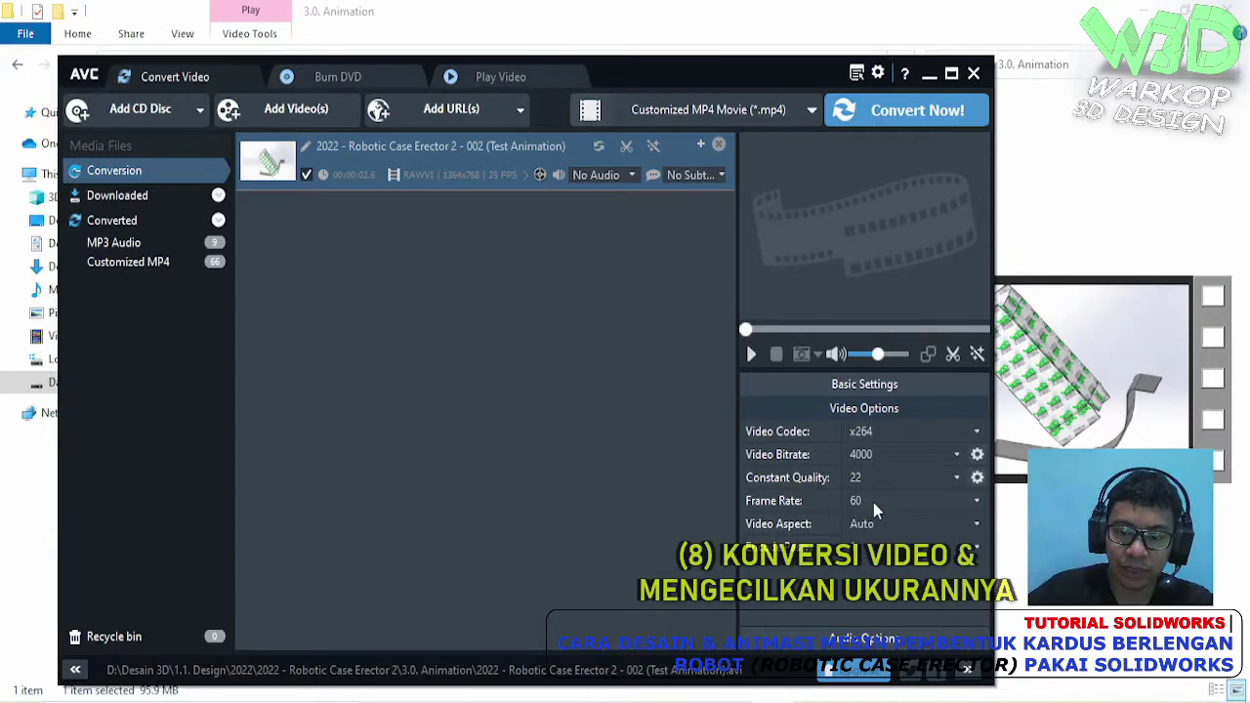
- Show the audio options and convert the Test Animation video to the Customized MP4 Movie format
left_click(856, 645)
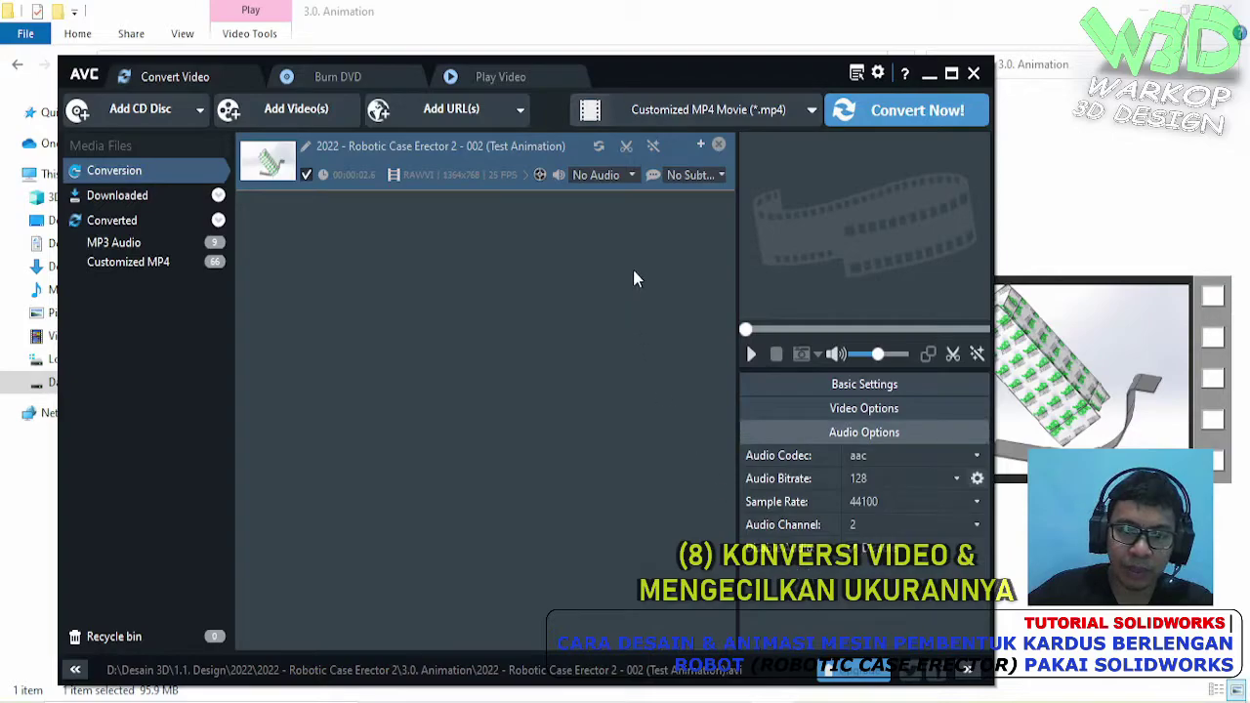
left_click(603, 151)
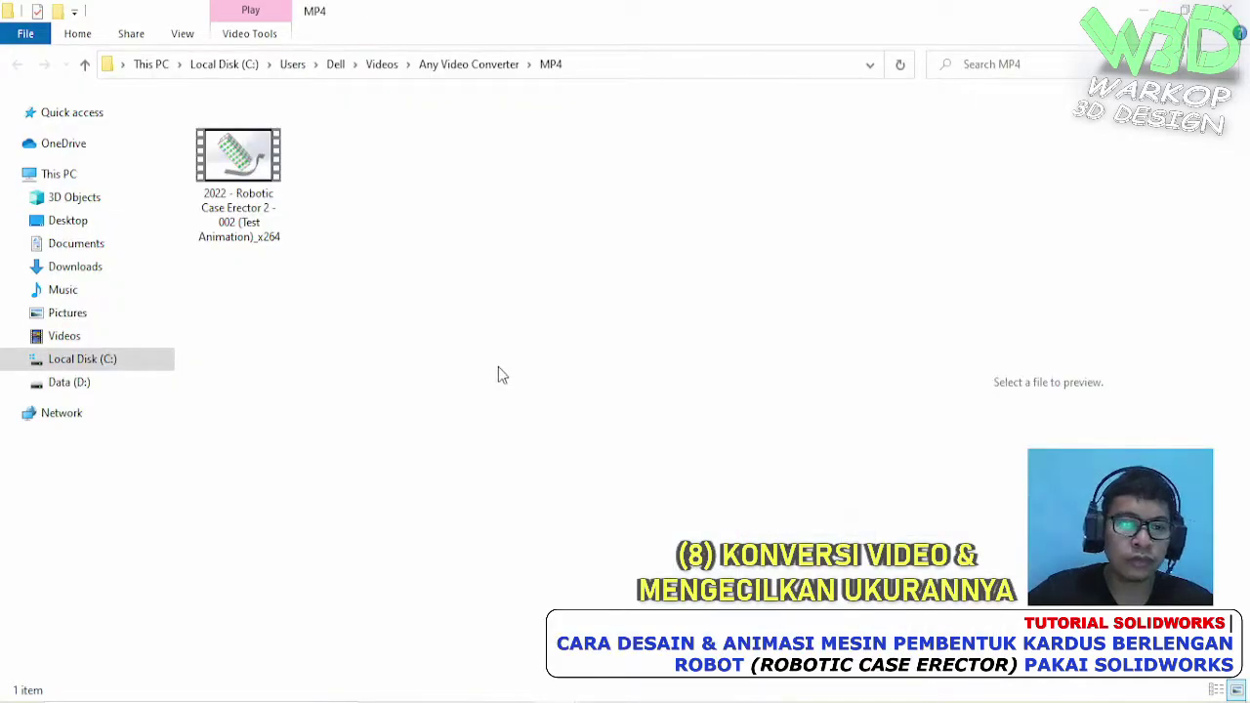
- Transfer the converted x264 video from the MP4 output folder into the project's 3.0. Animation folder, closing the video converter
left_click(256, 168)
left_click(380, 187)
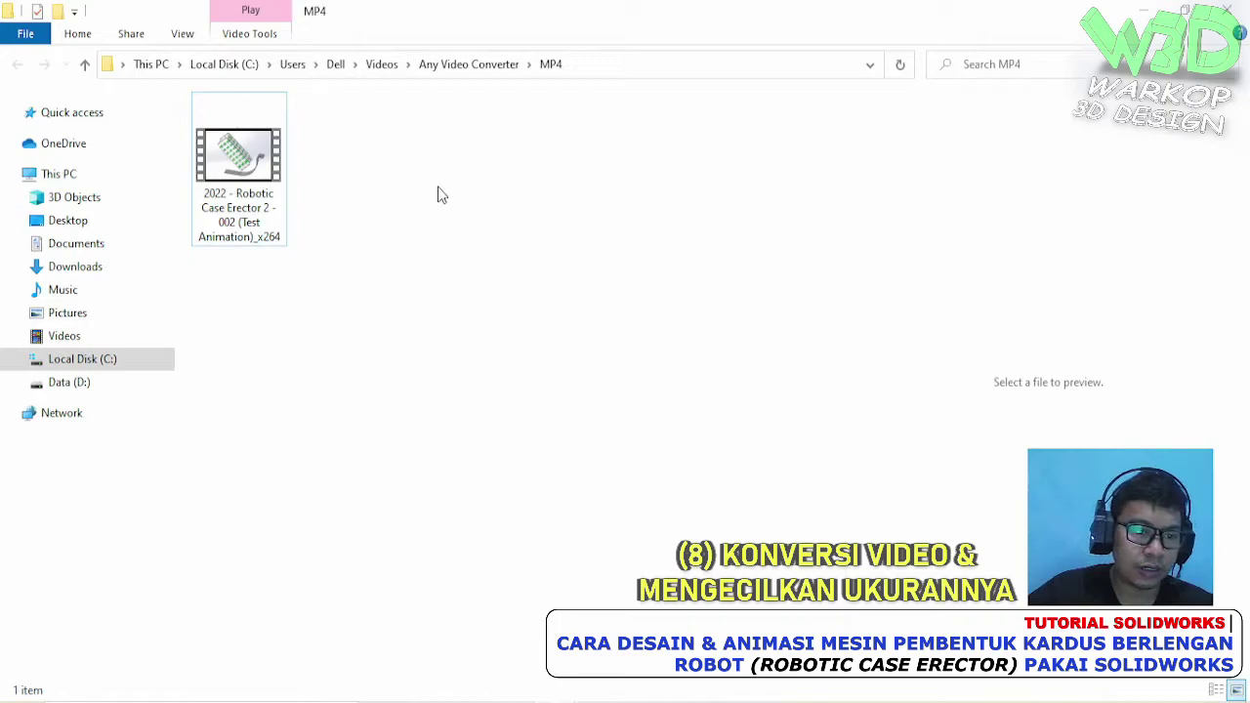
key("space")
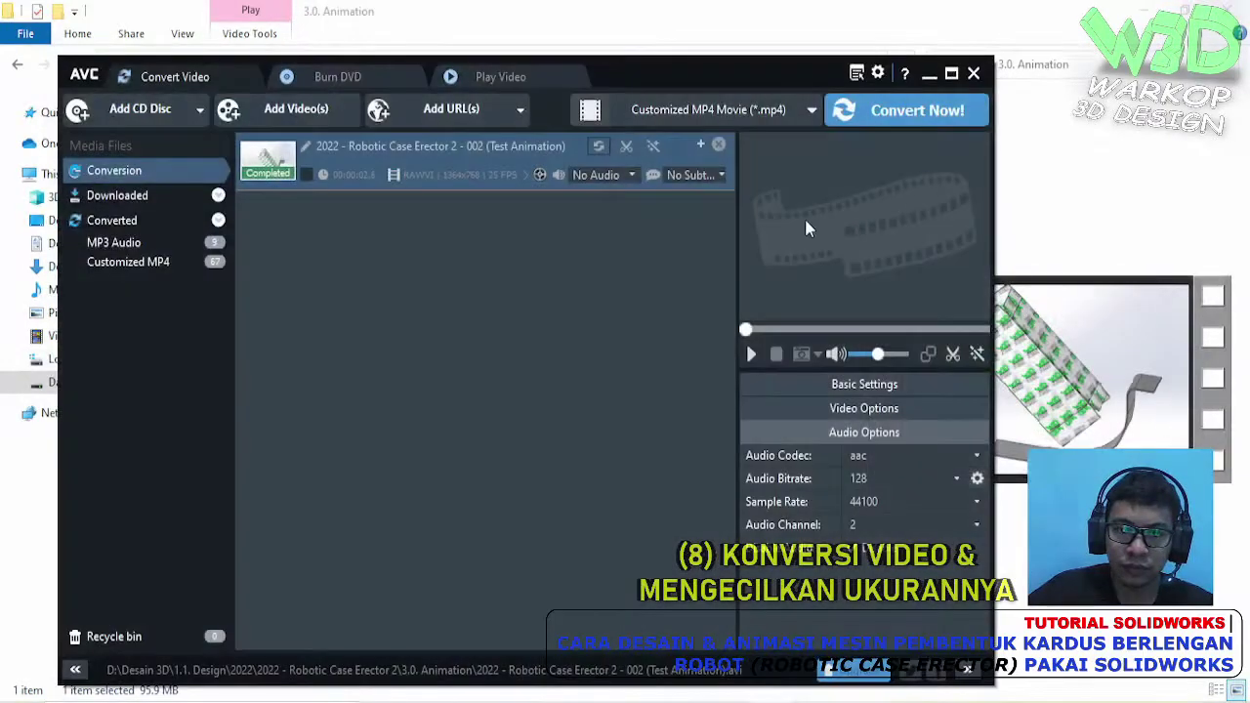
left_click(973, 73)
left_click(570, 339)
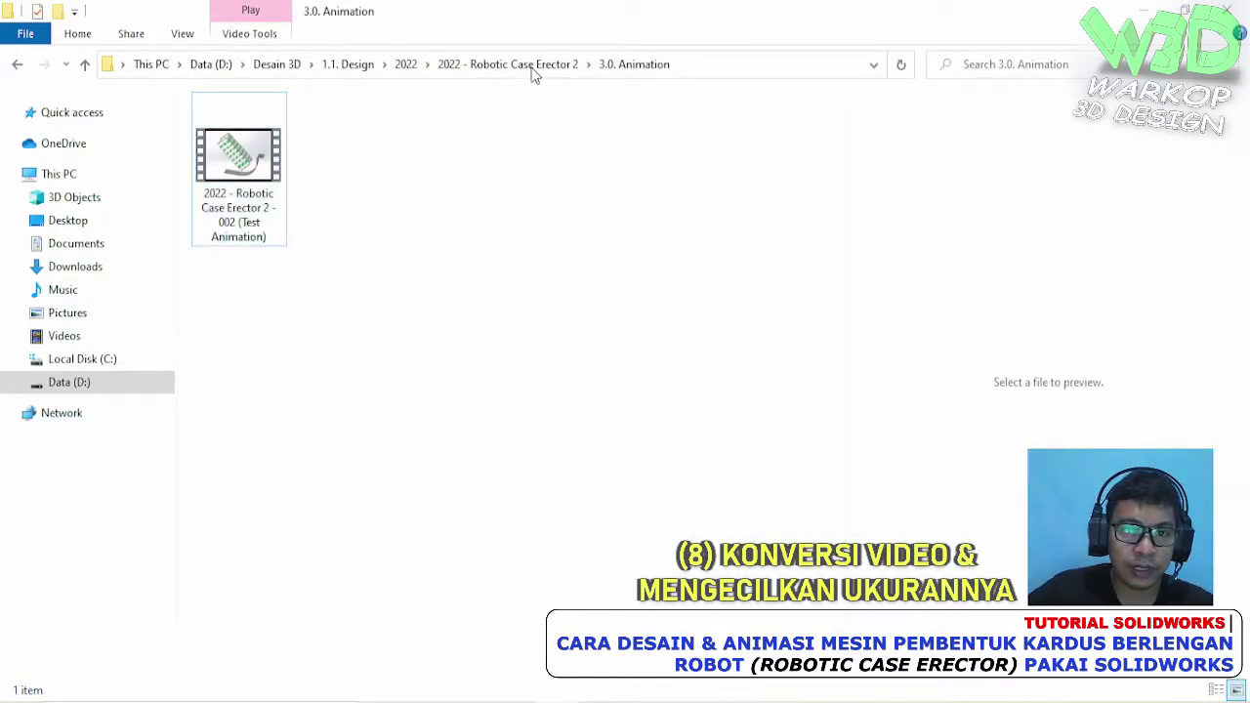
key("ctrl+v")
left_click(438, 311)
- Delete the original Test Animation AVI from the 3.0. Animation folder and play the converted x264 video
left_click(234, 168)
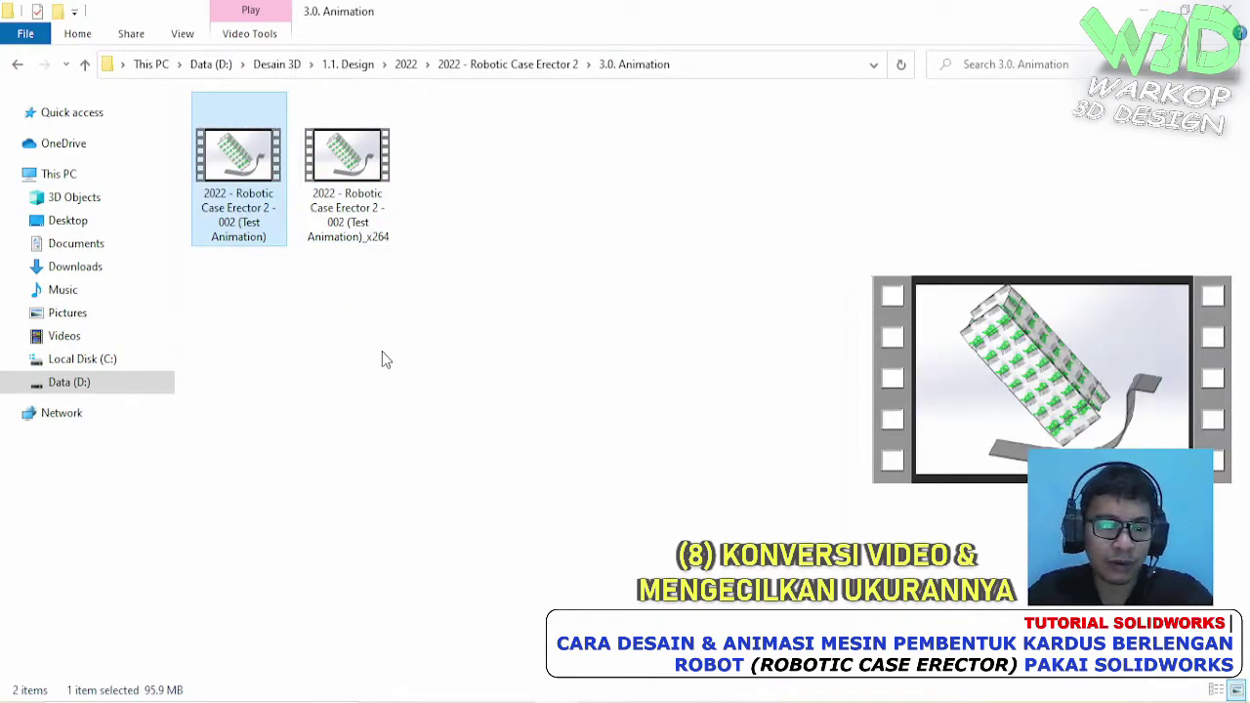
key("Delete")
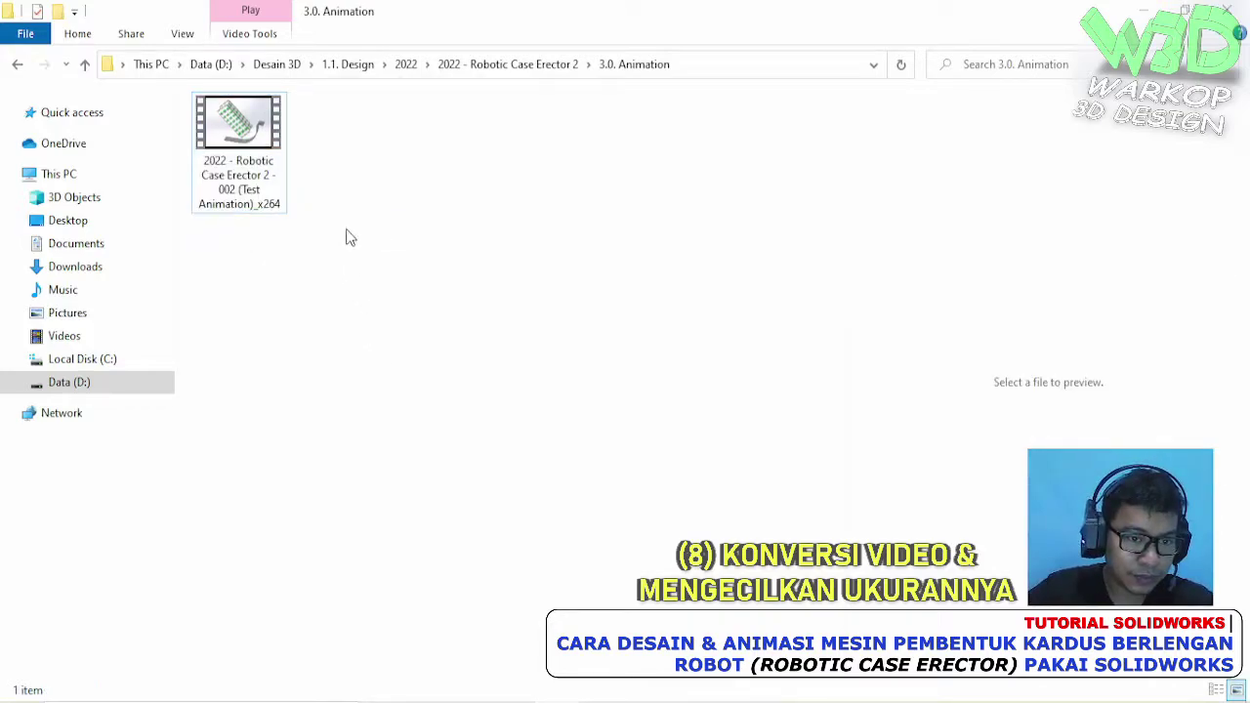
double_click(245, 125)
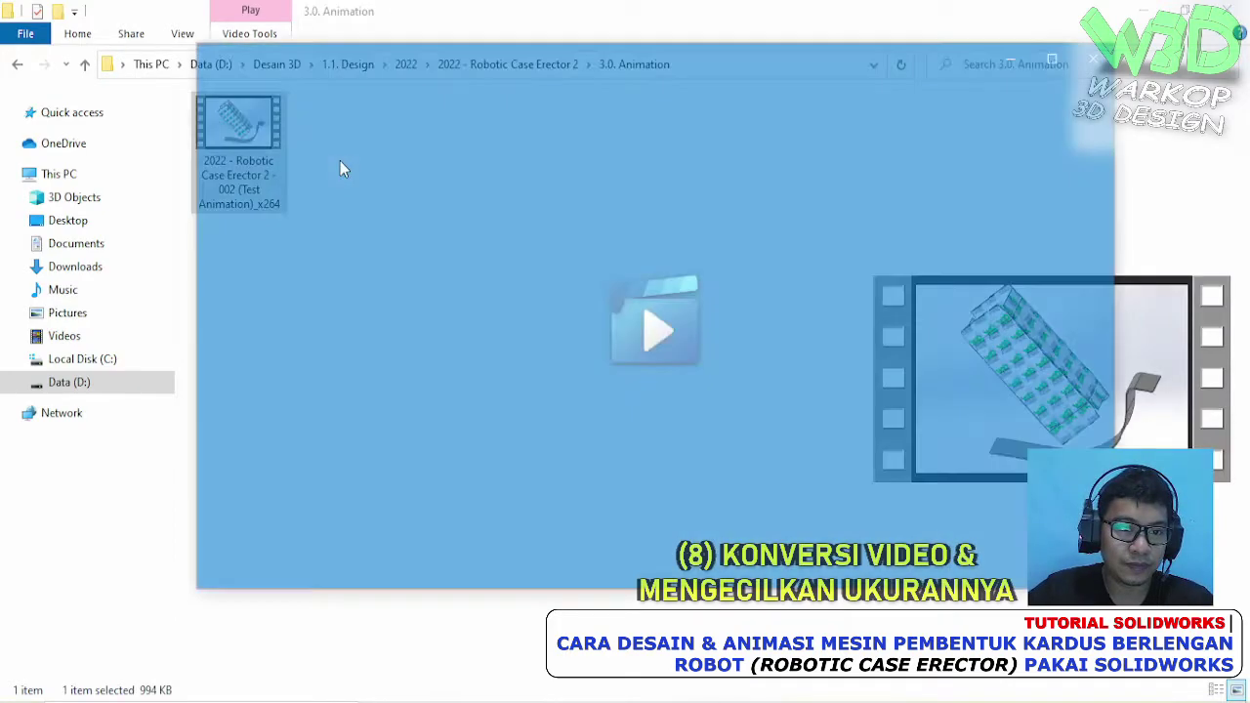